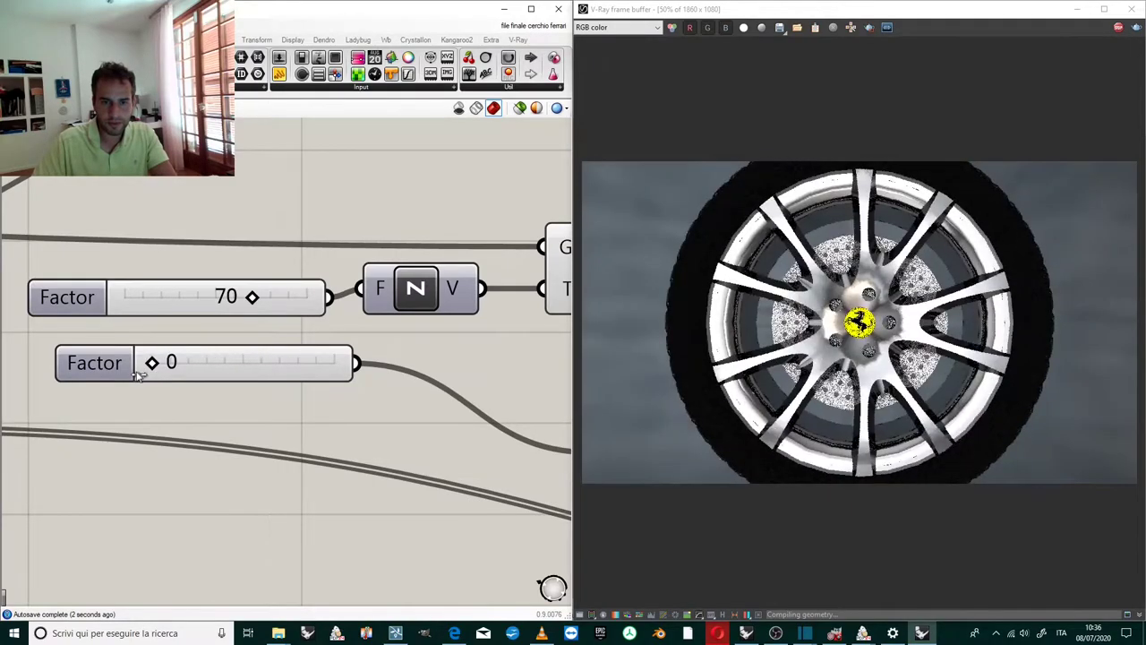
# Examine the rendered wheel's spokes, hub and brake disc up close.
pyautogui.doubleClick(865, 302)
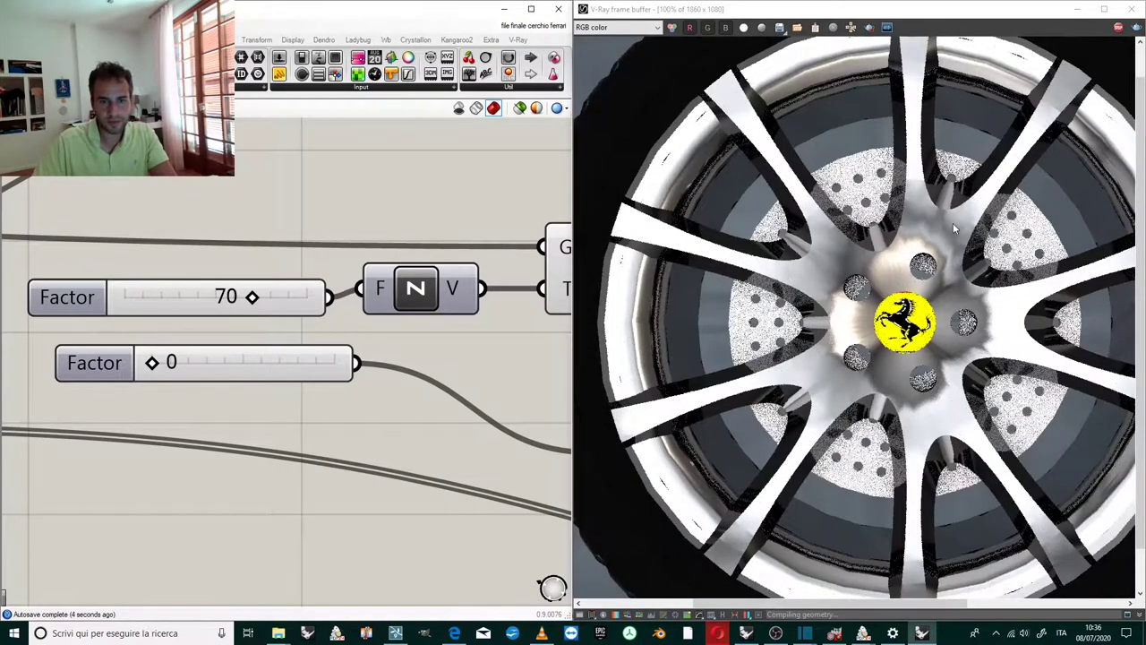
pyautogui.scroll(-5, 936, 211)
pyautogui.scroll(6, 985, 260)
pyautogui.scroll(-2, 985, 260)
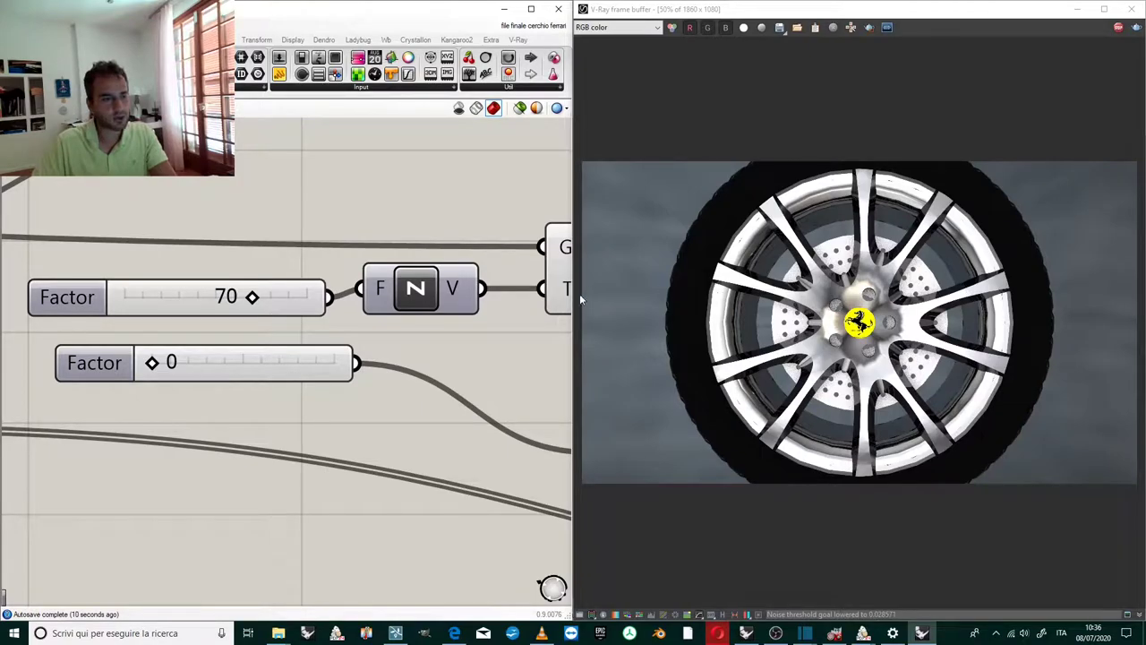
# Look over the finished Grasshopper definition, including its value sliders, graph mapper and the wheel circles' radius inputs.
pyautogui.scroll(-5, 475, 269)
pyautogui.scroll(-5, 376, 288)
pyautogui.scroll(4, 79, 288)
pyautogui.scroll(-5, 78, 289)
pyautogui.moveTo(79, 288); pyautogui.dragTo(274, 260, button='right')
pyautogui.scroll(3, 143, 202)
pyautogui.scroll(5, 139, 203)
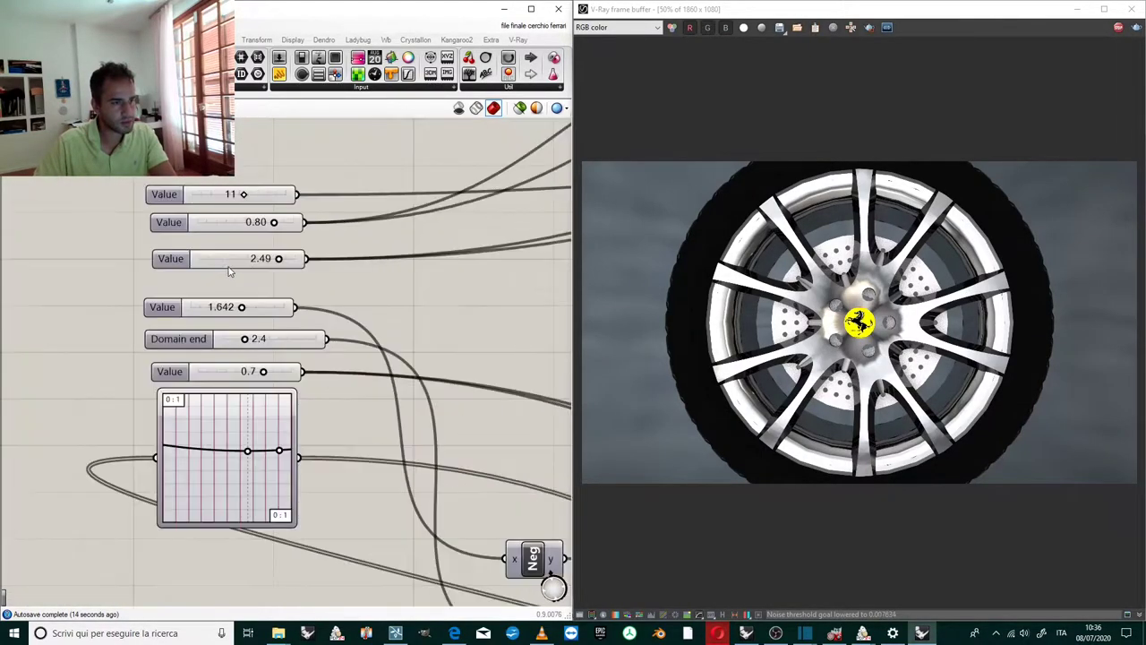
pyautogui.scroll(-4, 301, 307)
pyautogui.scroll(3, 302, 307)
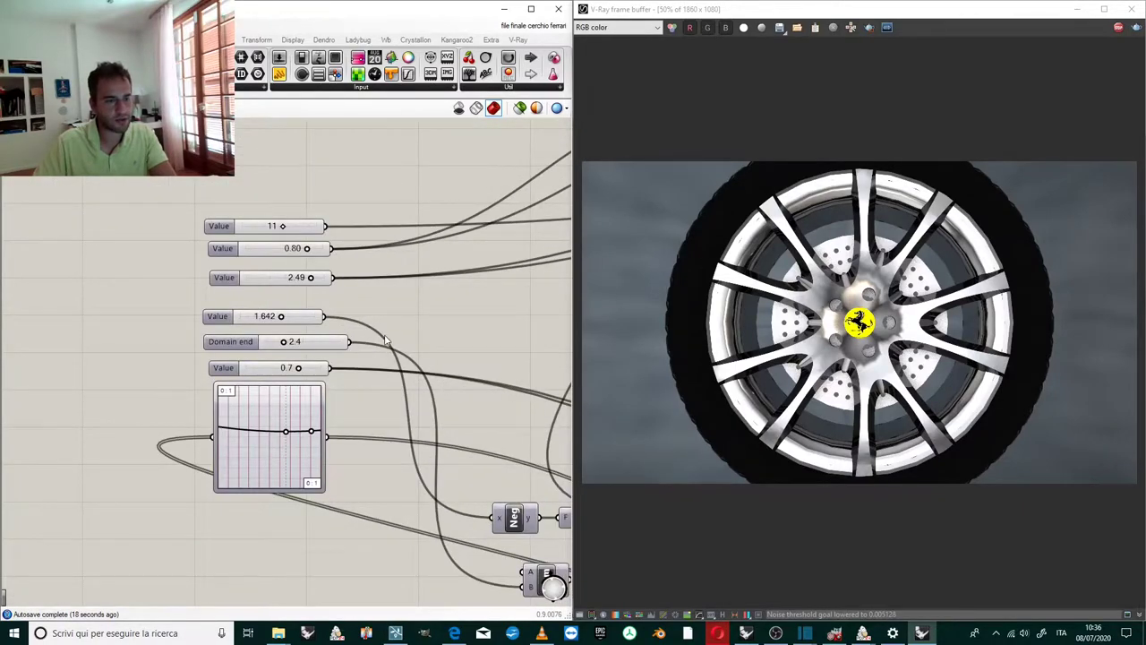
pyautogui.scroll(-4, 384, 340)
pyautogui.scroll(5, 368, 352)
pyautogui.scroll(-1, 371, 304)
pyautogui.scroll(-4, 367, 301)
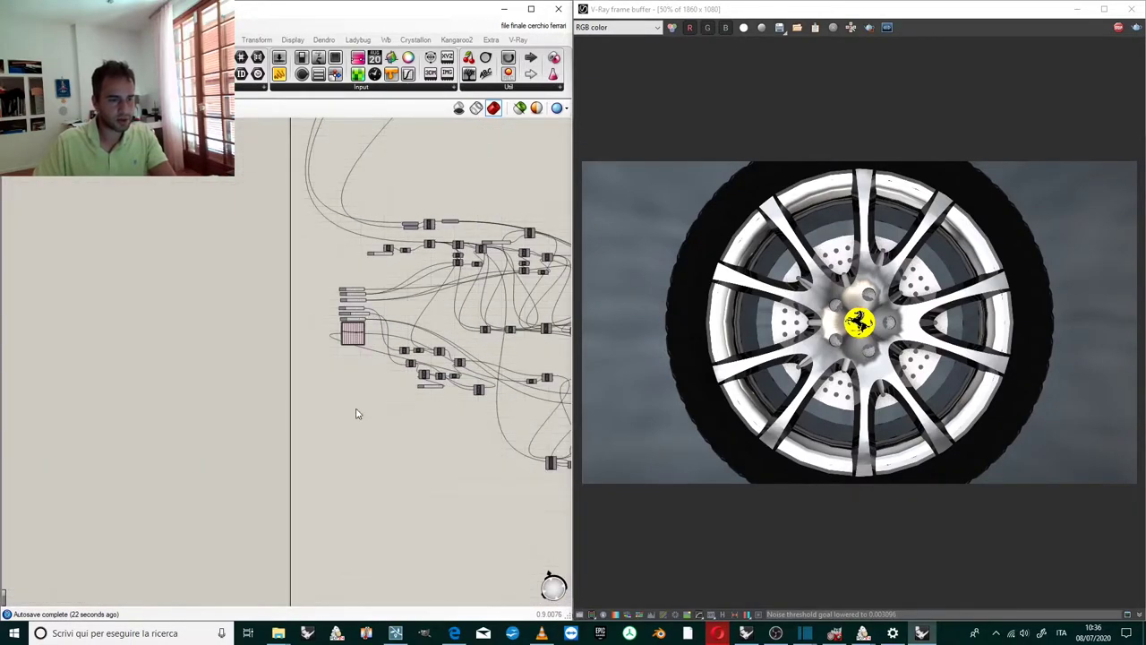
pyautogui.scroll(-3, 348, 333)
pyautogui.scroll(6, 334, 234)
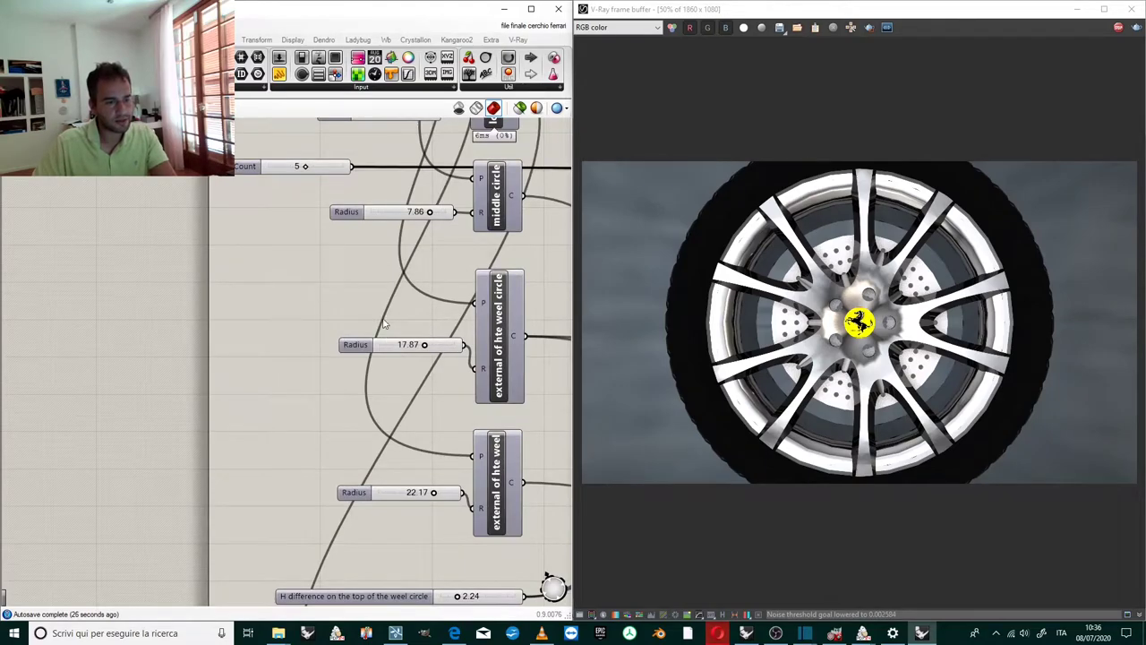
pyautogui.scroll(-2, 385, 336)
pyautogui.scroll(1, 400, 349)
pyautogui.scroll(-2, 399, 350)
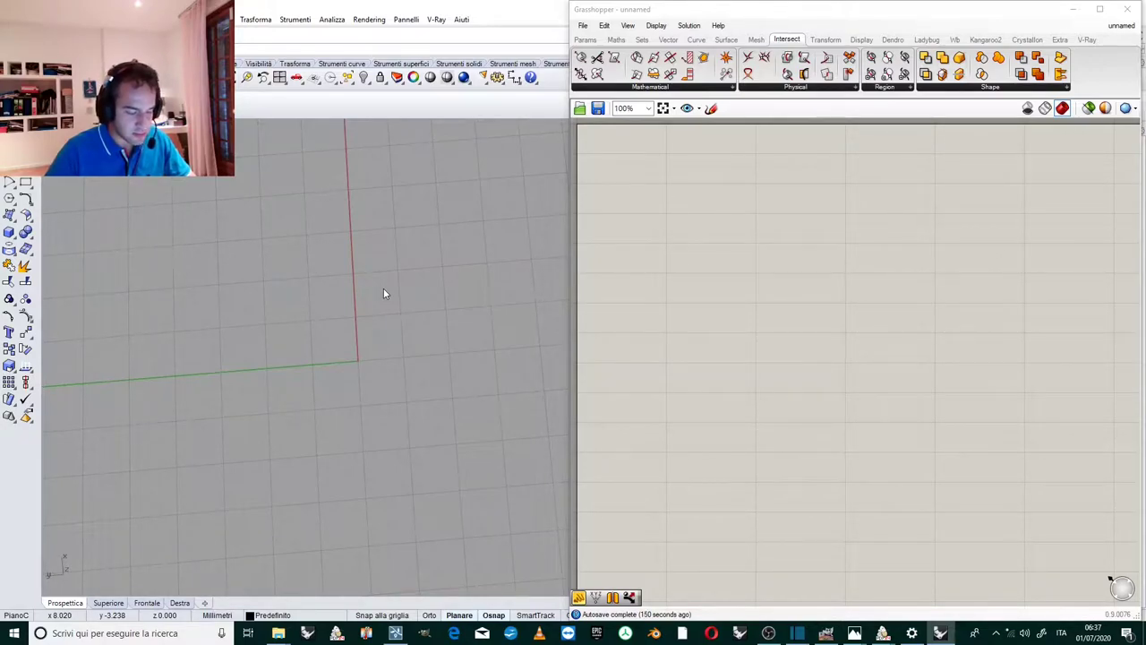
# Insert CERCHIO FERRARI.jpg as a reference picture in the perspective view, one corner at the origin and about 62 mm wide along Y.
pyautogui.write('ri')
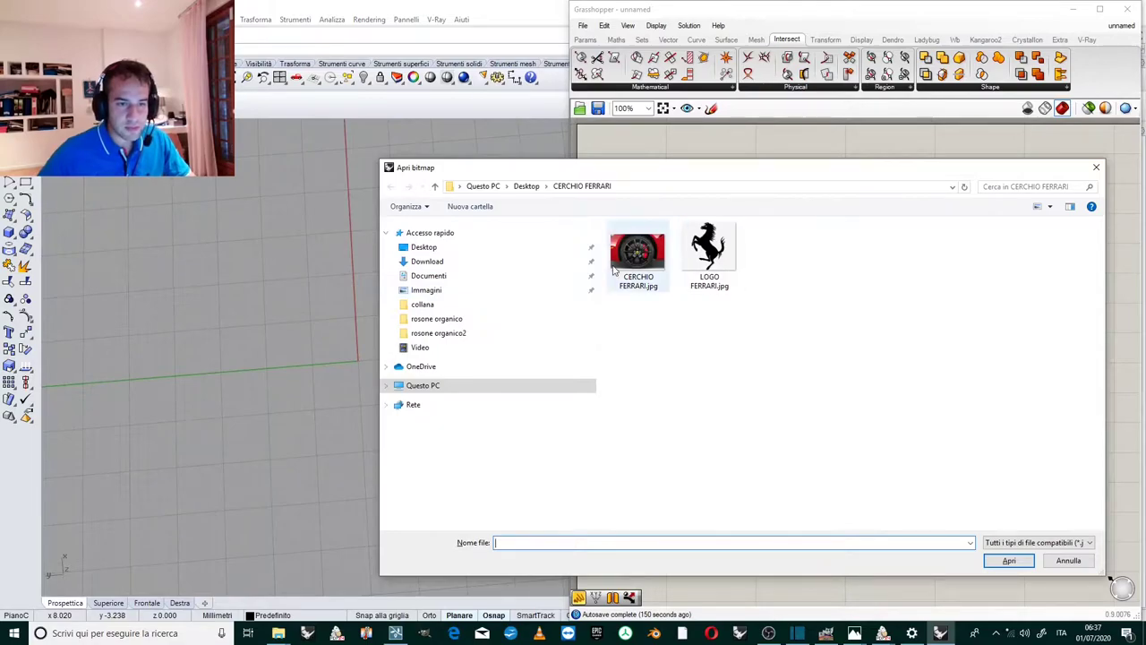
pyautogui.click(631, 255)
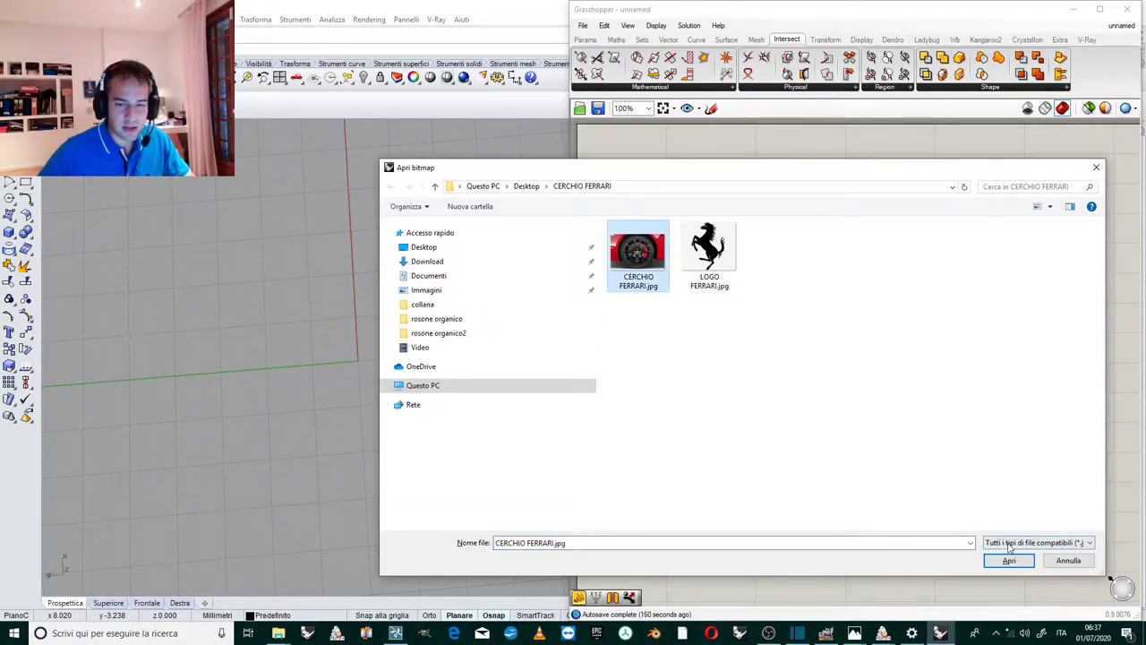
pyautogui.click(1005, 560)
pyautogui.scroll(2, 313, 349)
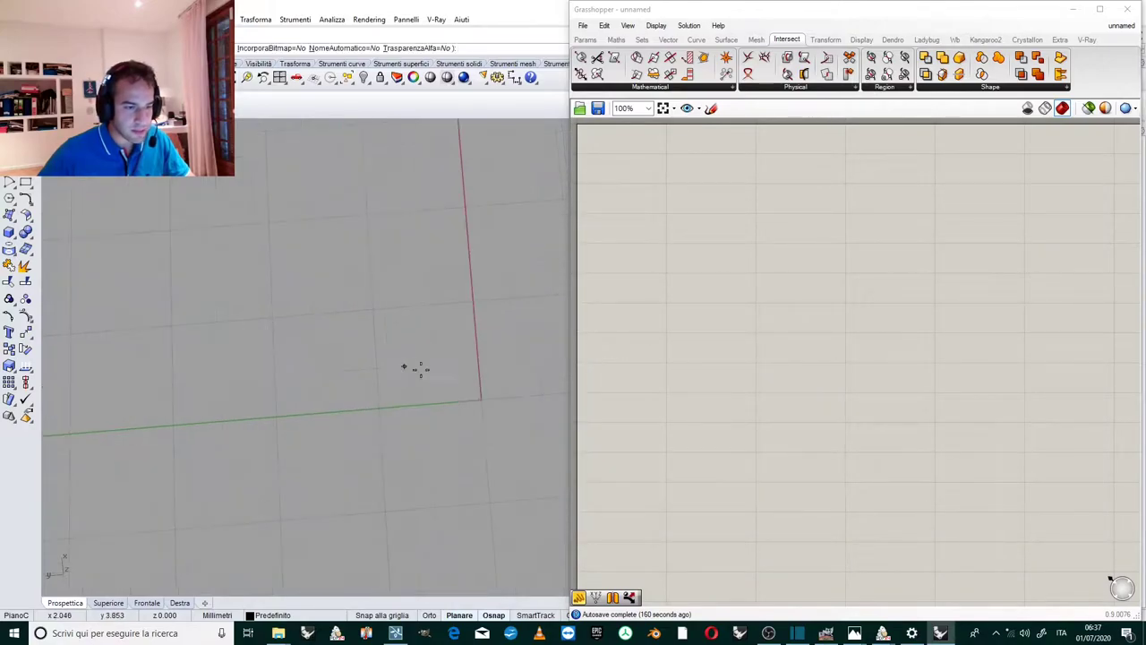
pyautogui.click(486, 397)
pyautogui.scroll(-4, 444, 367)
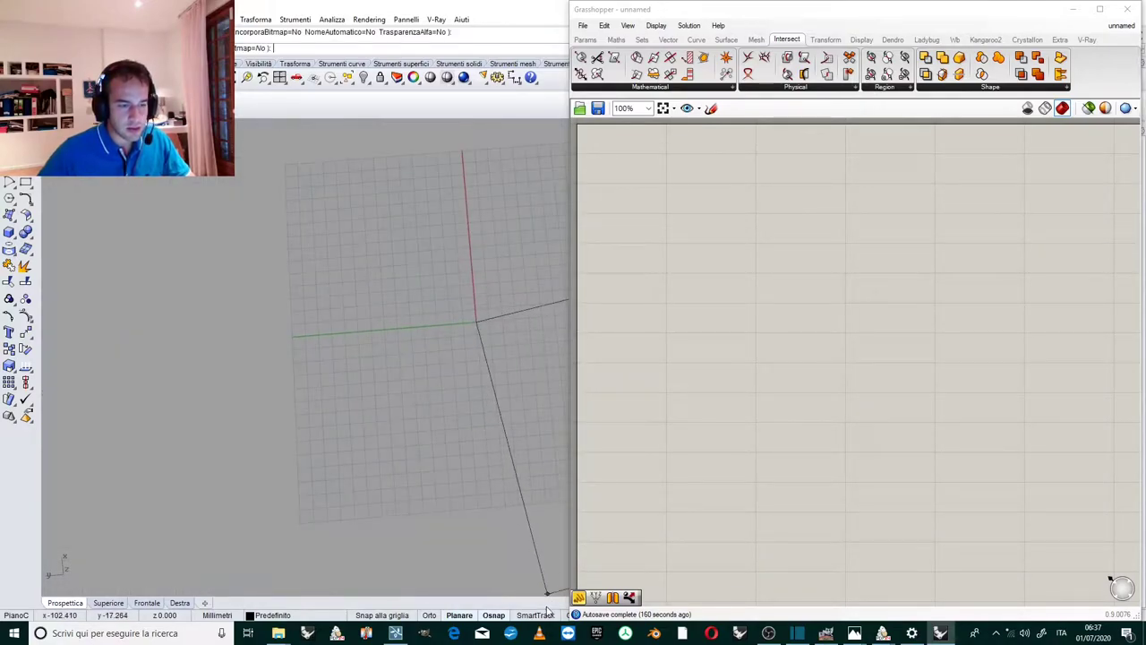
pyautogui.scroll(-3, 314, 510)
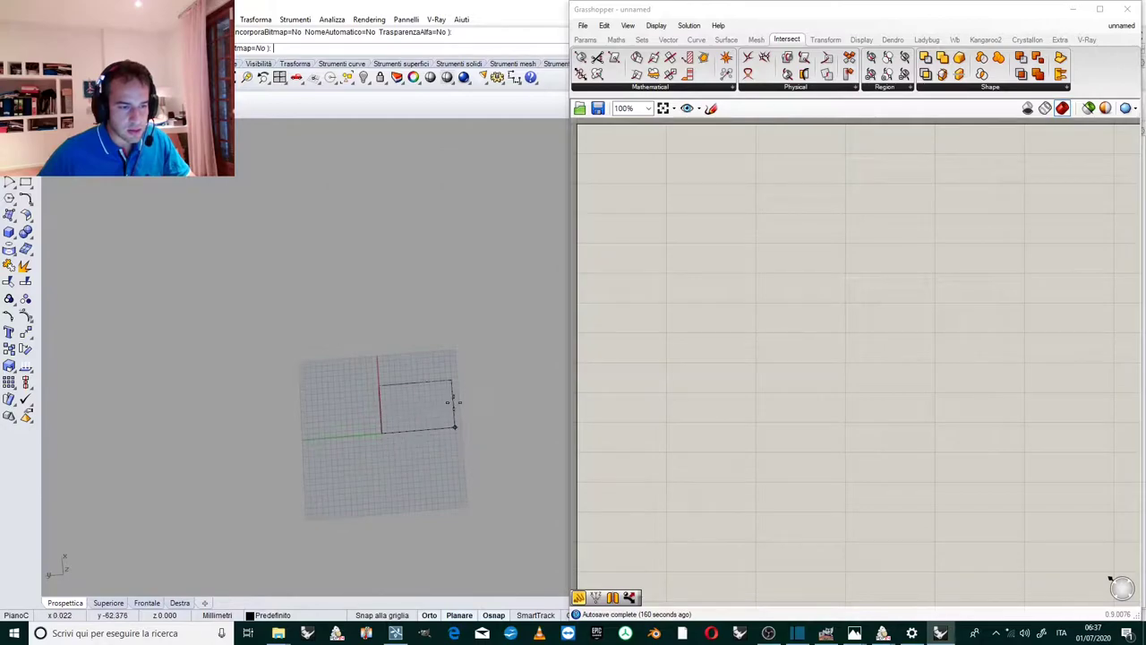
pyautogui.click(452, 425)
# Turn off Ortho and move the wheel picture from the centre of its yellow hub cap to the origin.
pyautogui.scroll(4, 431, 430)
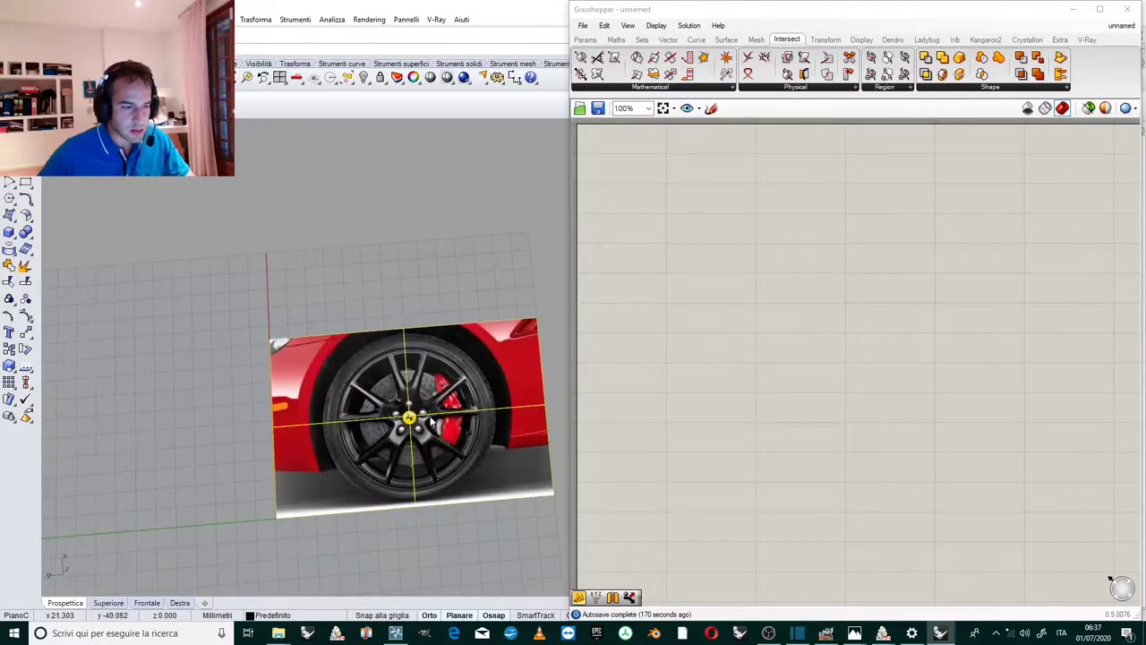
pyautogui.keyDown('shift'); pyautogui.moveTo(411, 398); pyautogui.dragTo(409, 379, button='right'); pyautogui.keyUp('shift')
pyautogui.scroll(2, 434, 407)
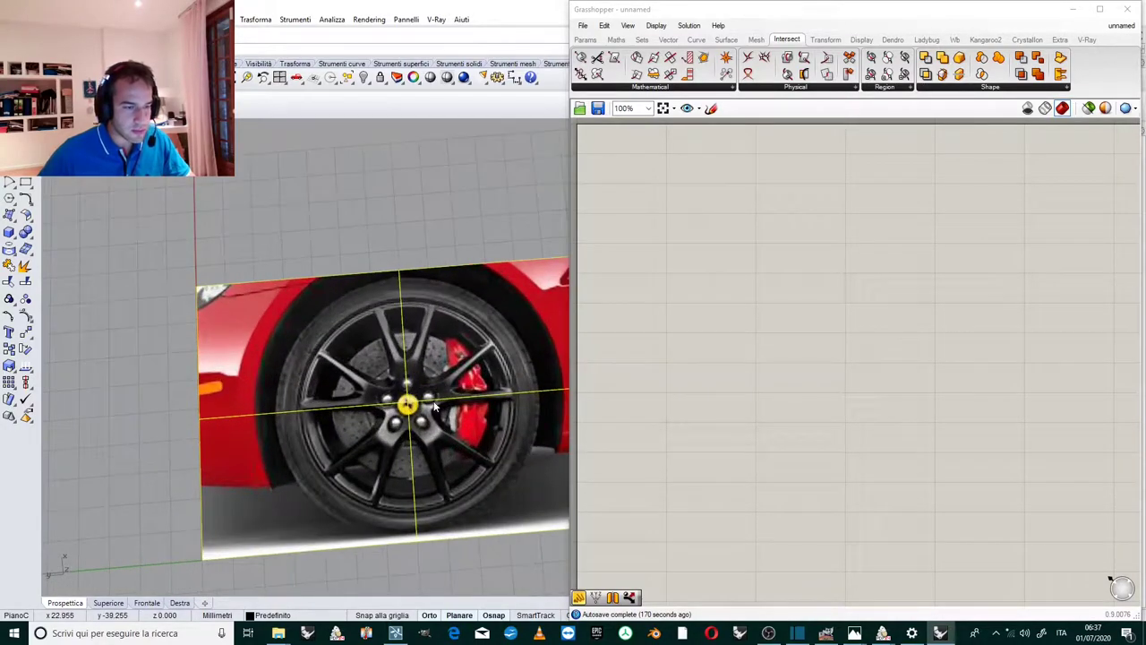
pyautogui.scroll(-4, 391, 302)
pyautogui.scroll(6, 393, 355)
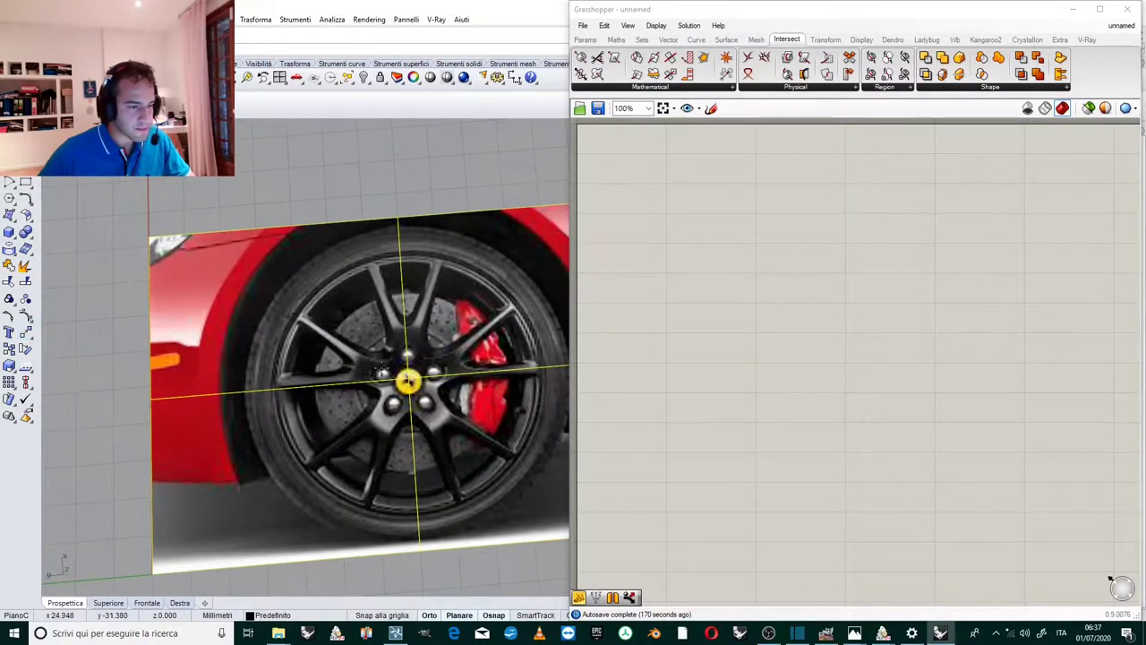
pyautogui.scroll(6, 382, 373)
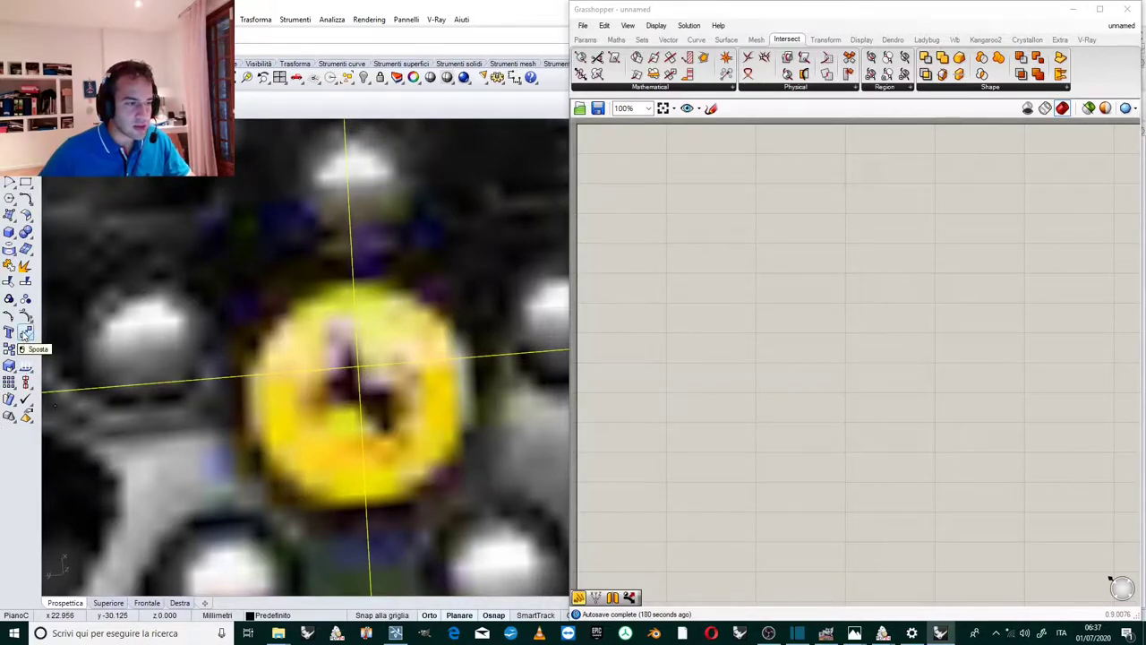
pyautogui.scroll(2, 379, 395)
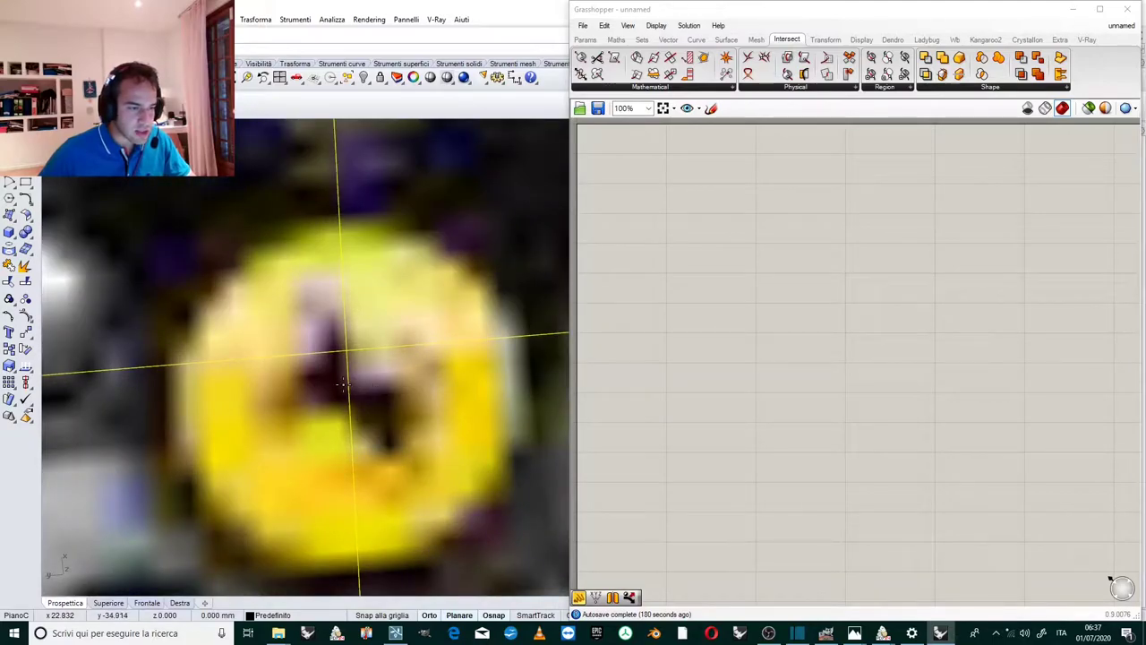
pyautogui.scroll(-10, 344, 386)
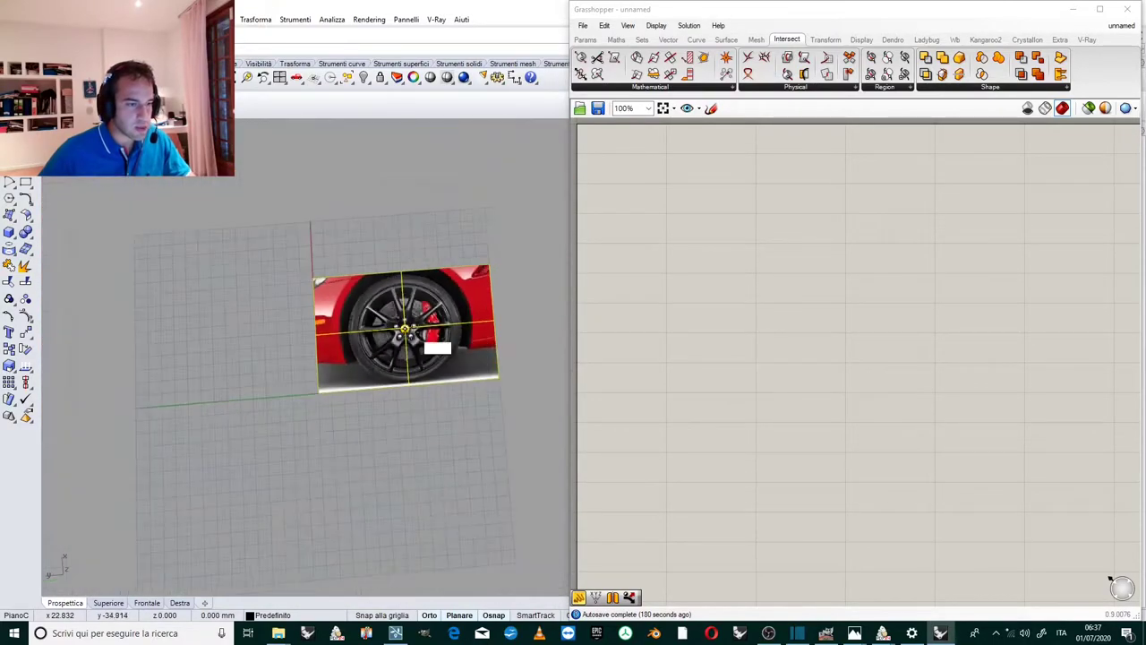
pyautogui.scroll(10, 299, 392)
pyautogui.click(429, 617)
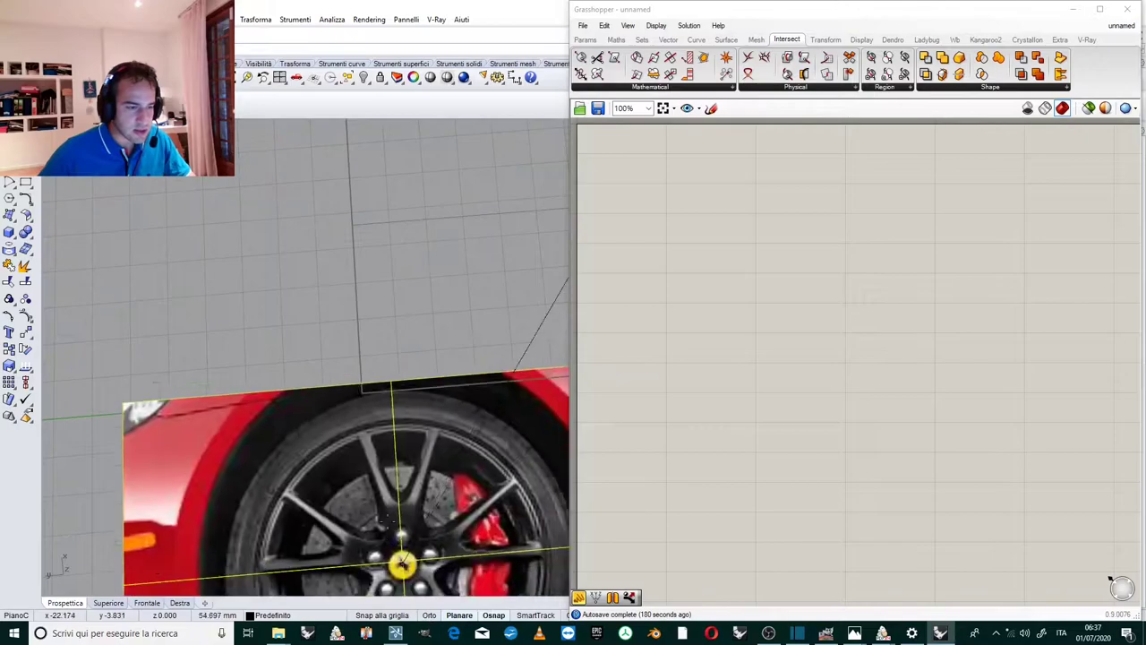
pyautogui.scroll(6, 351, 390)
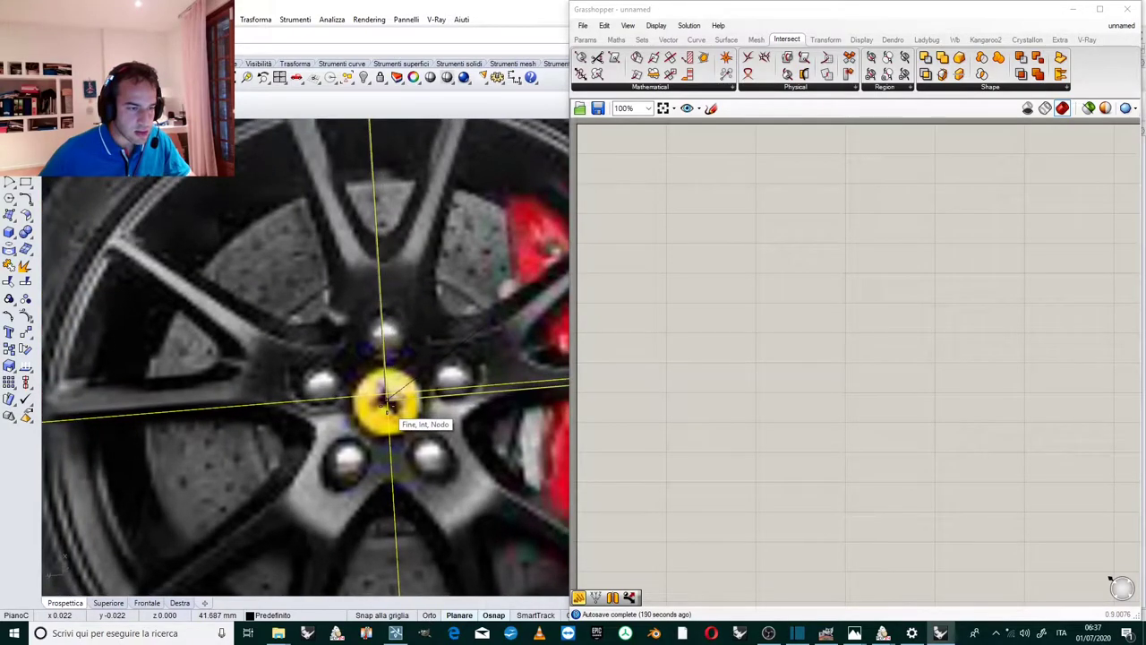
pyautogui.scroll(-8, 386, 400)
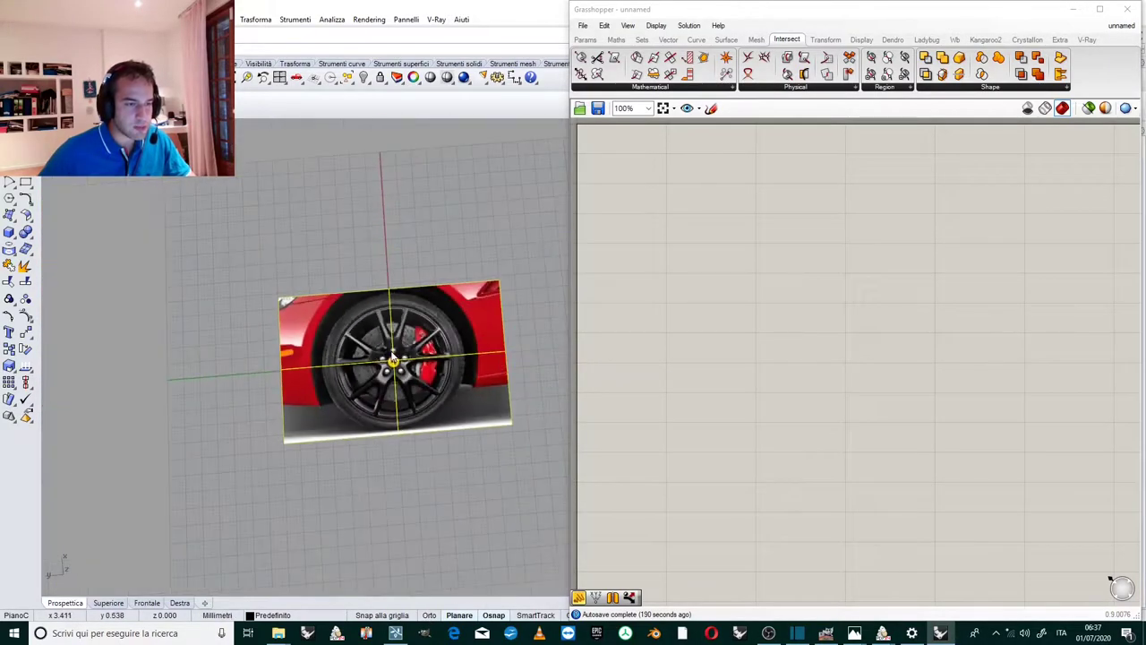
# Draw a circle centred on the hub that follows the outline of the yellow logo cap.
pyautogui.scroll(4, 397, 356)
pyautogui.scroll(6, 349, 405)
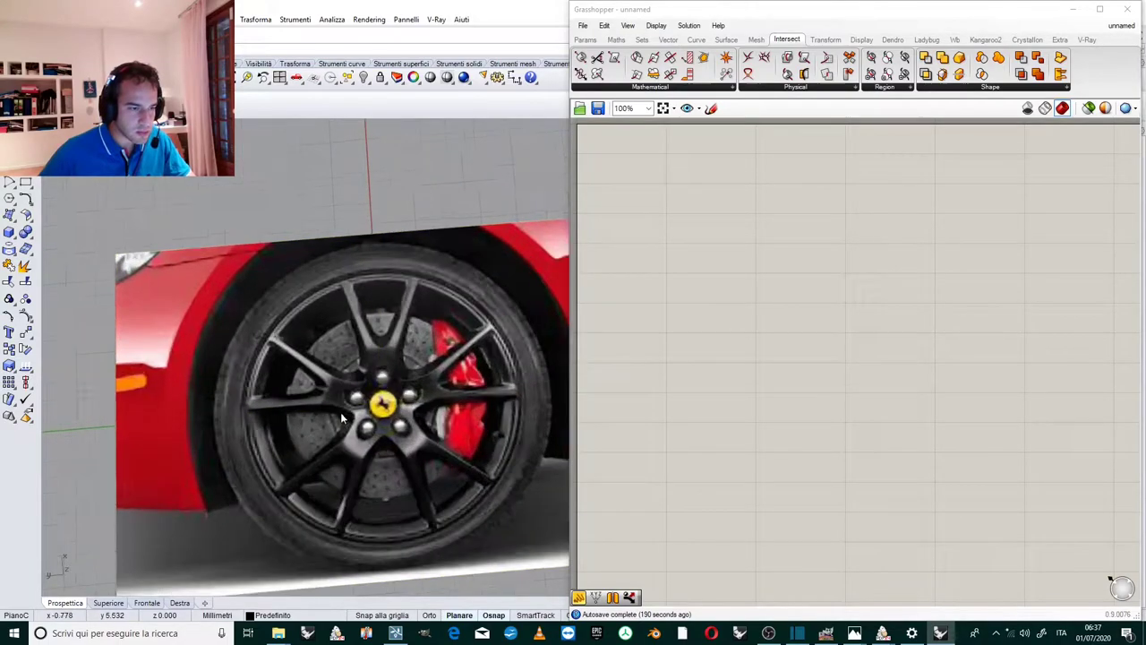
pyautogui.click(9, 164)
pyautogui.scroll(2, 398, 332)
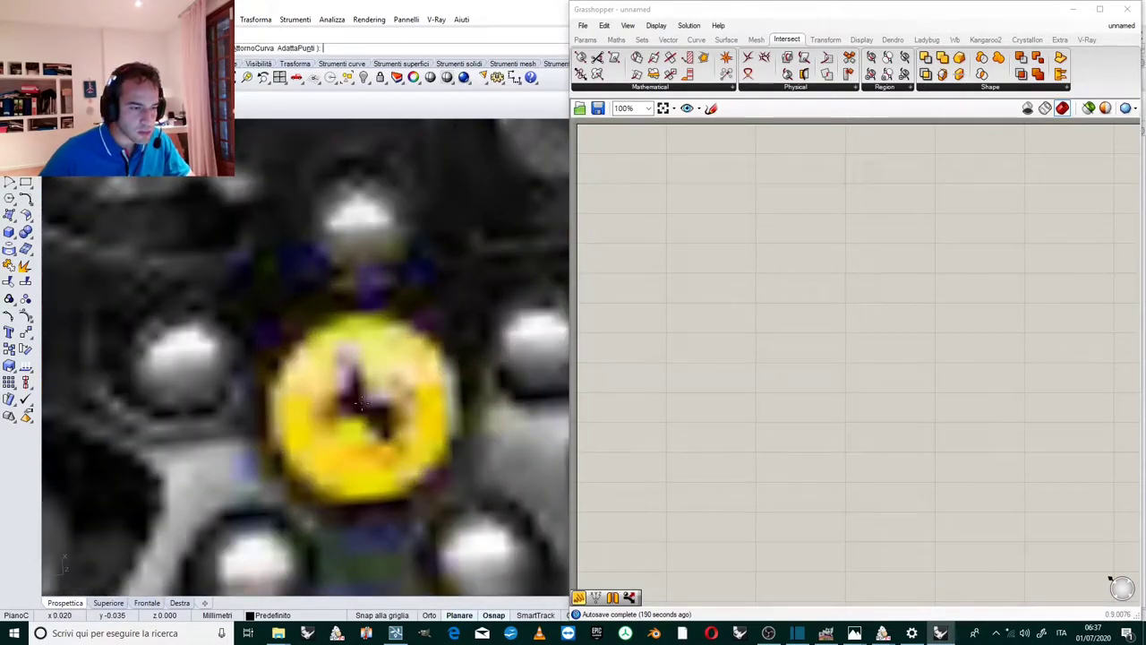
pyautogui.press('Escape')
pyautogui.scroll(-5, 394, 331)
pyautogui.scroll(-8, 402, 336)
pyautogui.scroll(6, 402, 333)
pyautogui.click(402, 331)
pyautogui.press('Escape')
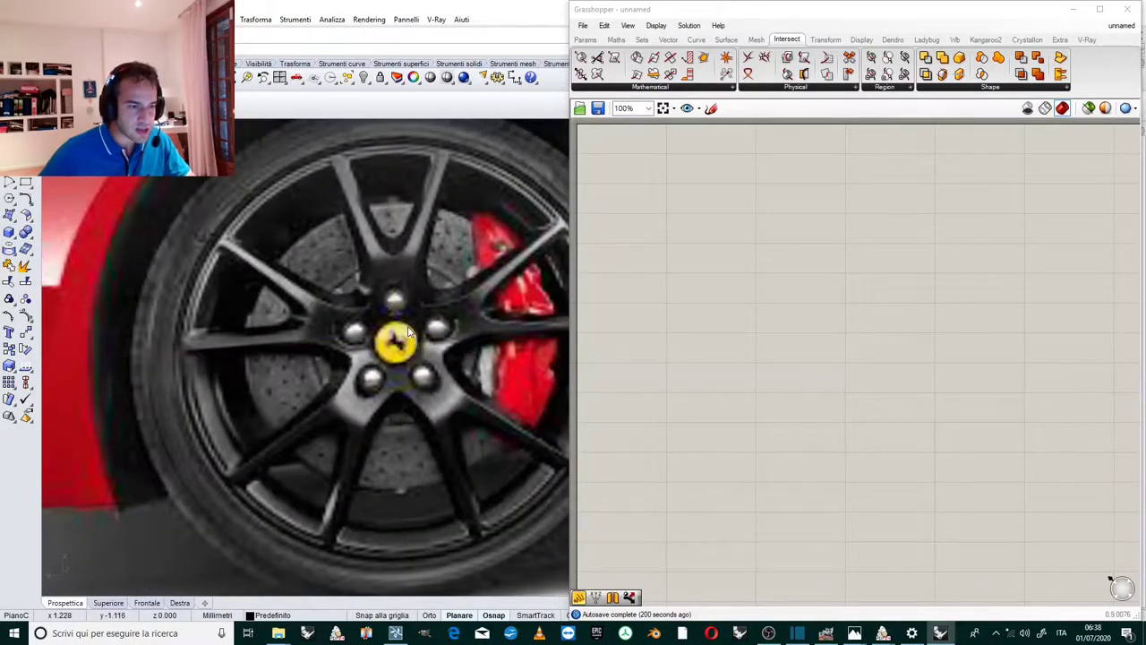
# Select the circle around the yellow hub cap and display the object snap options.
pyautogui.scroll(-5, 408, 331)
pyautogui.scroll(3, 409, 313)
pyautogui.scroll(2, 403, 347)
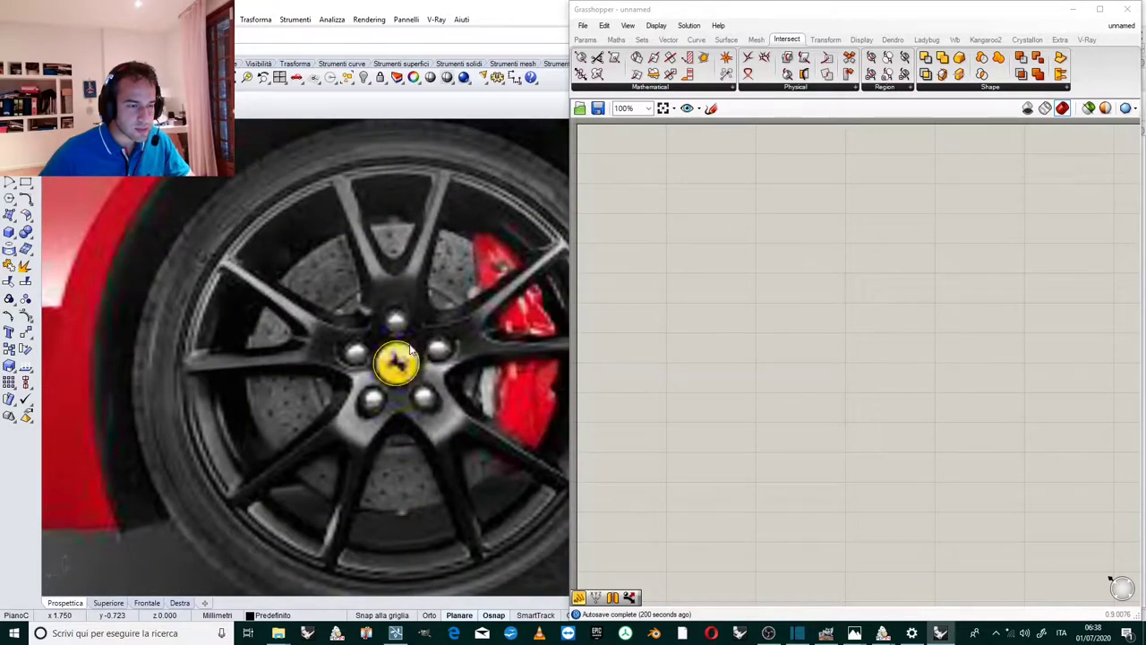
pyautogui.scroll(-3, 356, 297)
pyautogui.scroll(5, 358, 295)
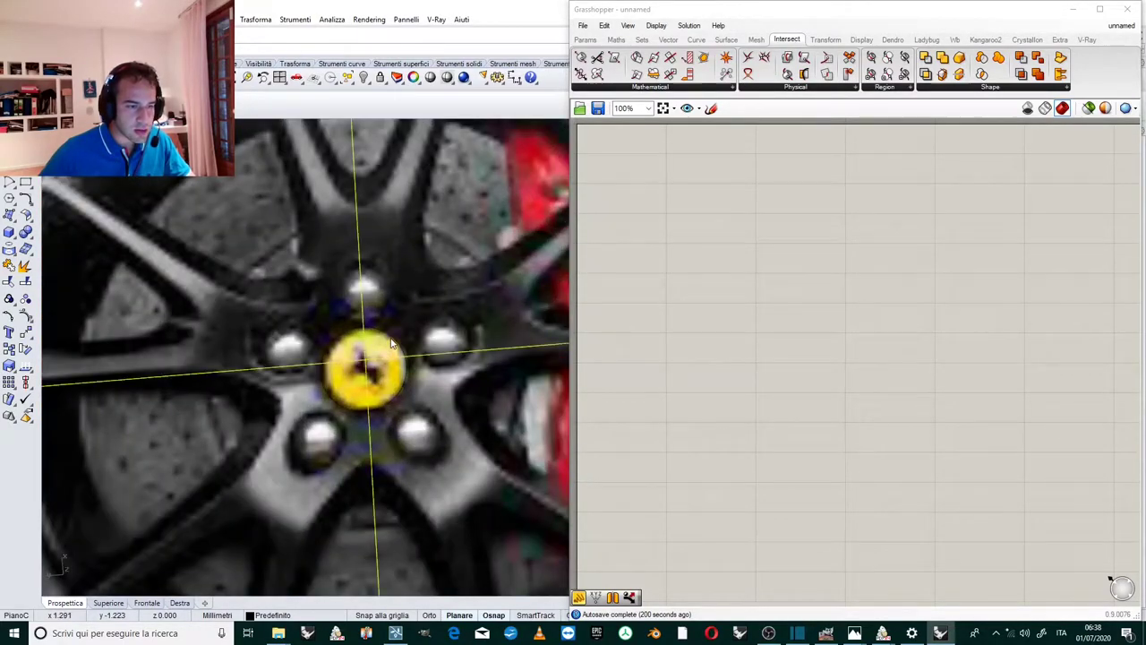
pyautogui.click(394, 343)
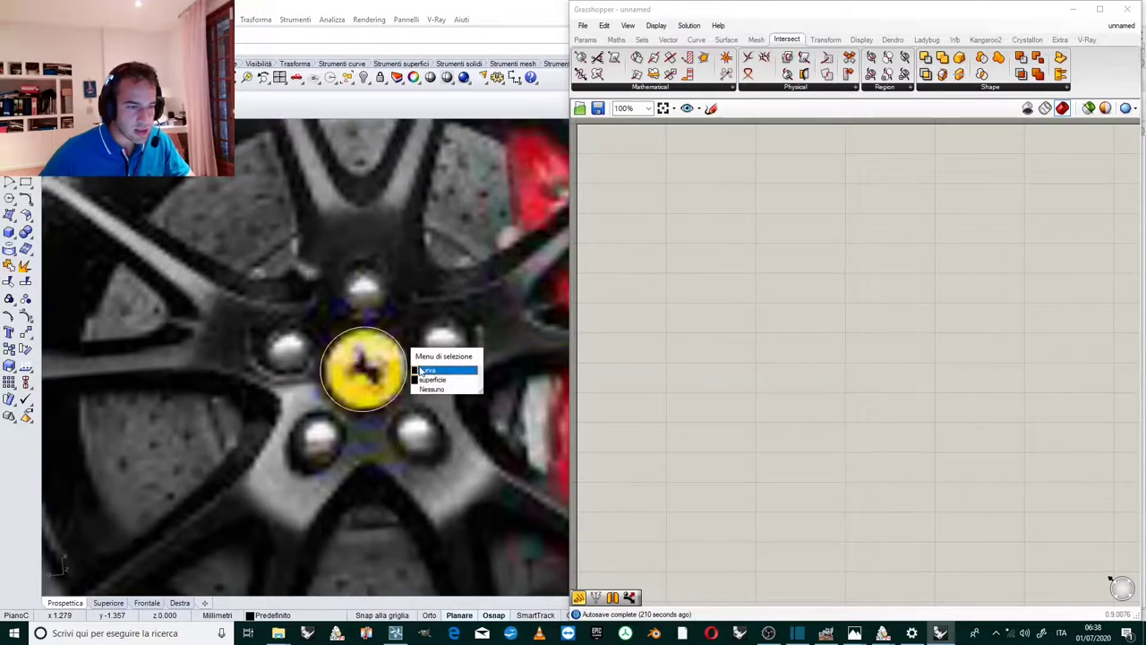
pyautogui.click(423, 371)
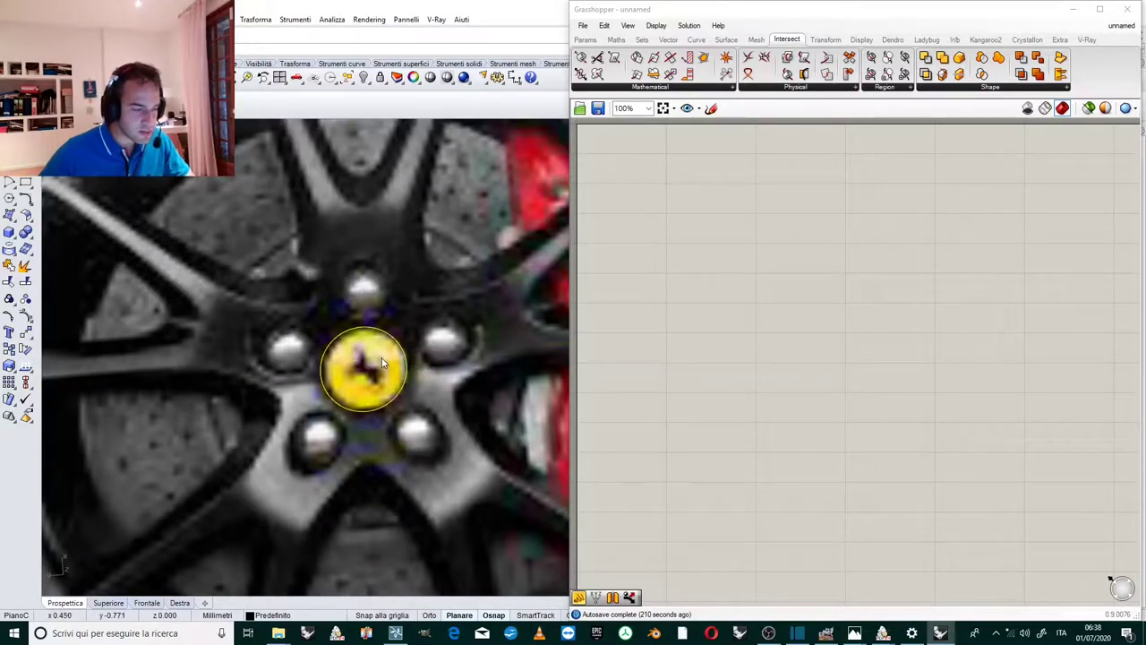
pyautogui.click(494, 616)
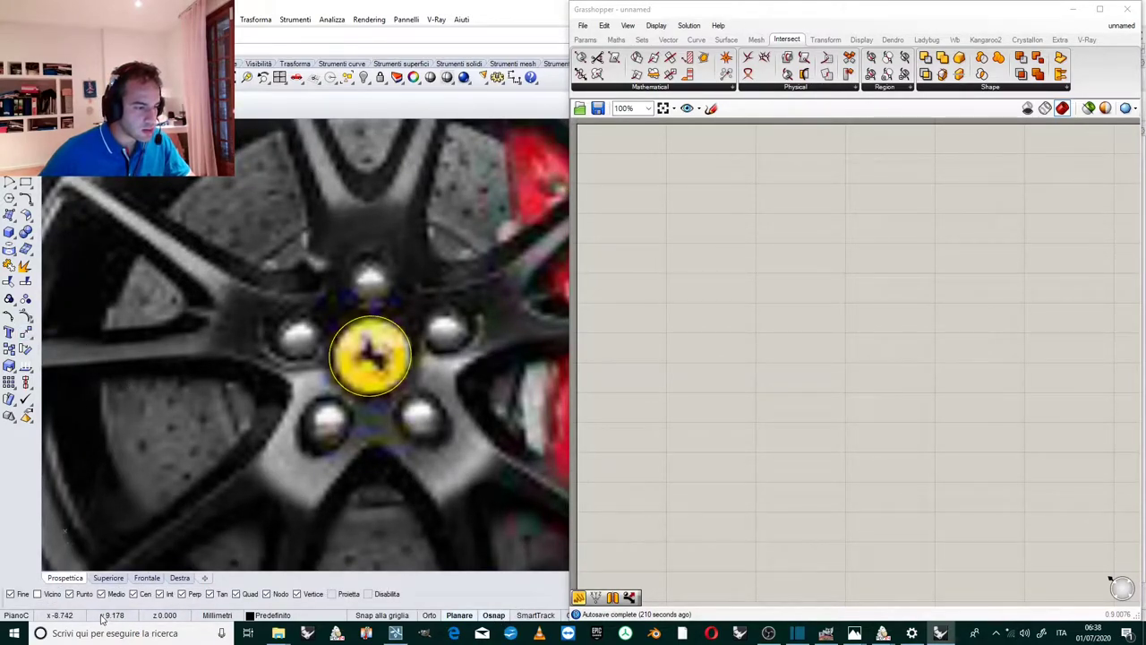
# Try to move the selected circle relative to the centre of the hub cap.
pyautogui.click(25, 334)
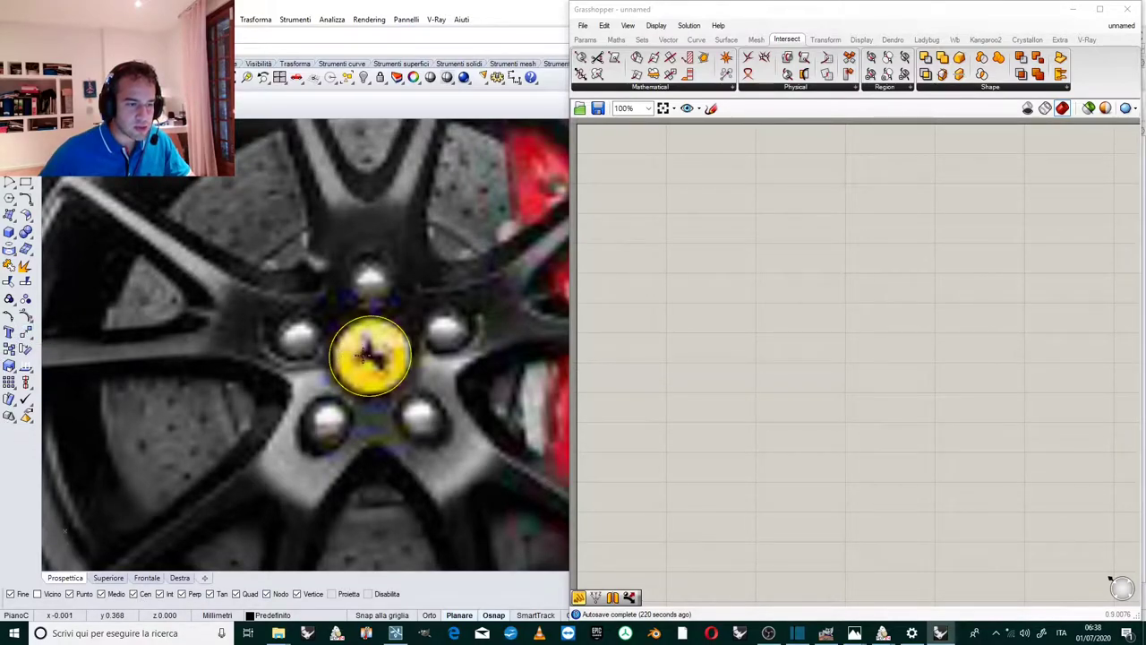
pyautogui.click(345, 373)
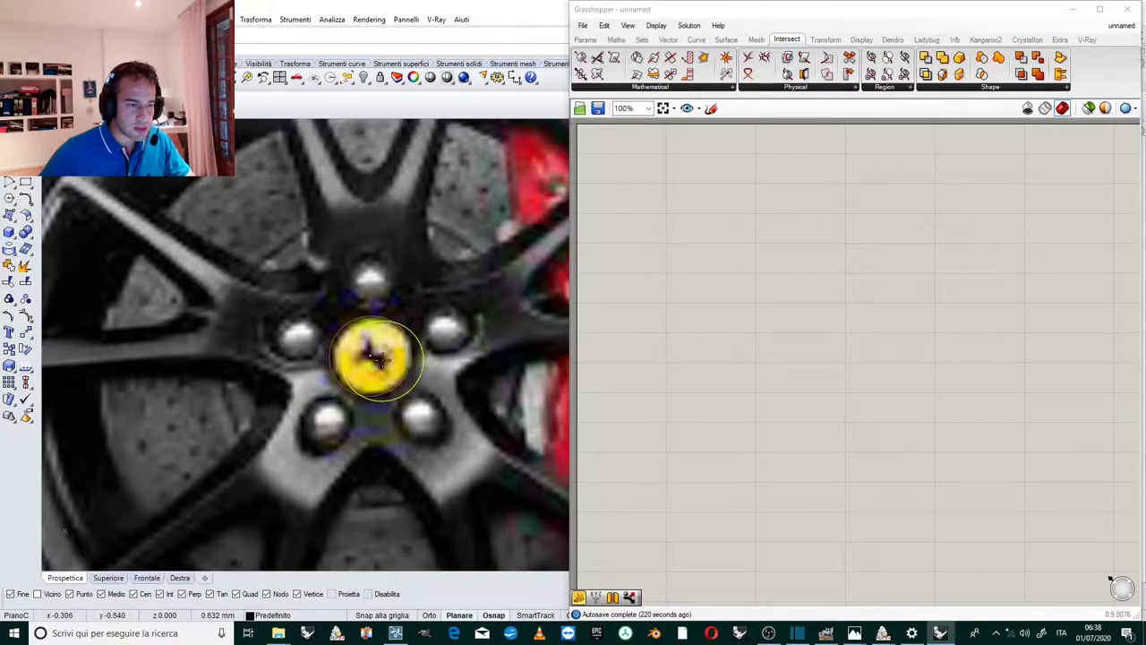
pyautogui.click(372, 357)
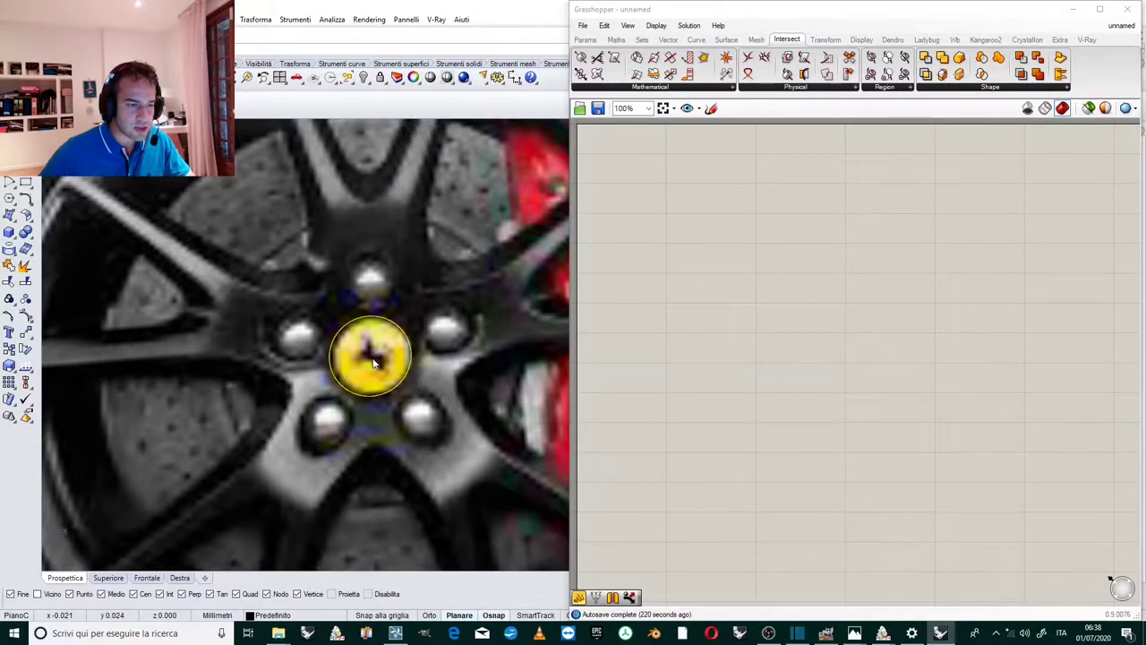
pyautogui.keyDown('shift'); pyautogui.click(427, 331); pyautogui.keyUp('shift')
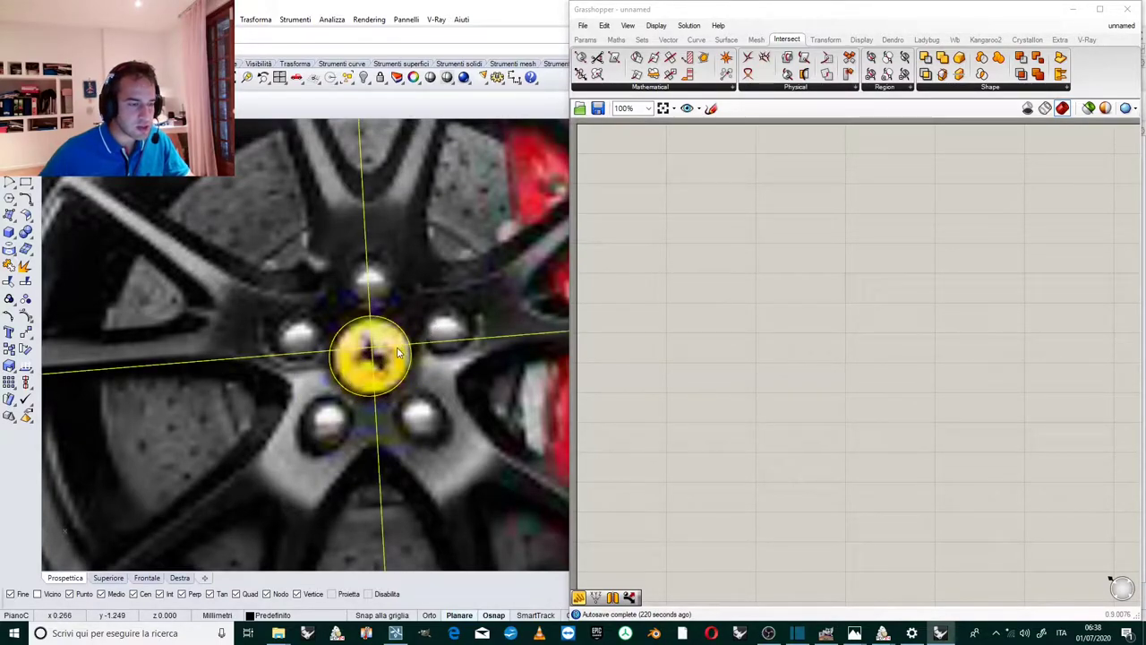
pyautogui.scroll(-5, 369, 356)
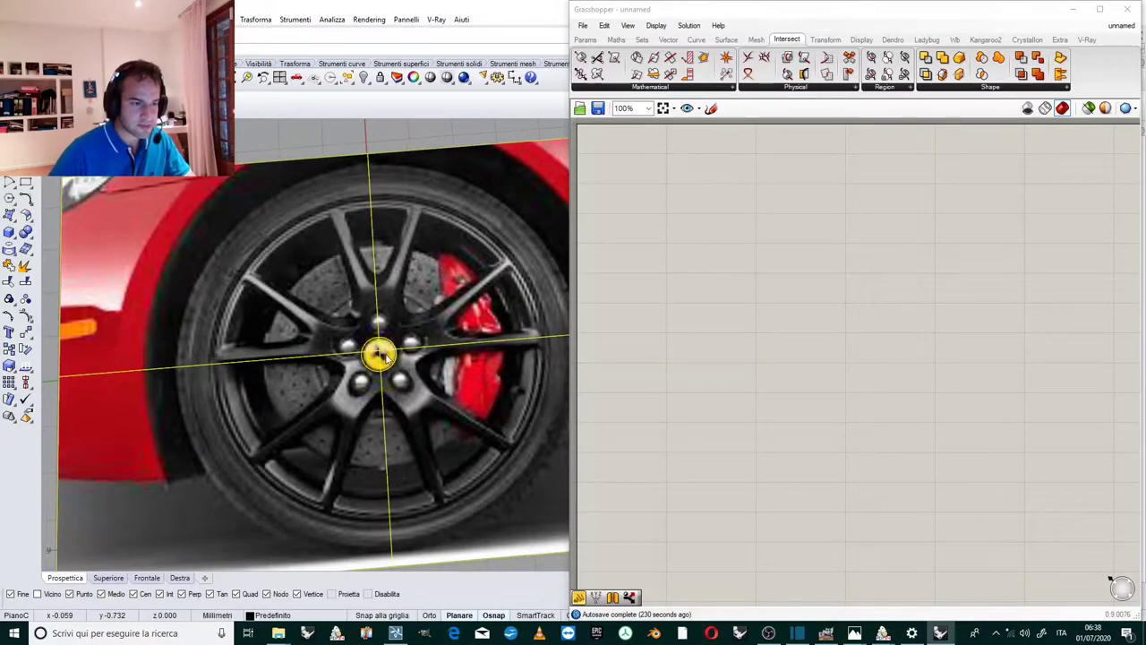
pyautogui.scroll(-5, 380, 312)
pyautogui.scroll(2, 408, 219)
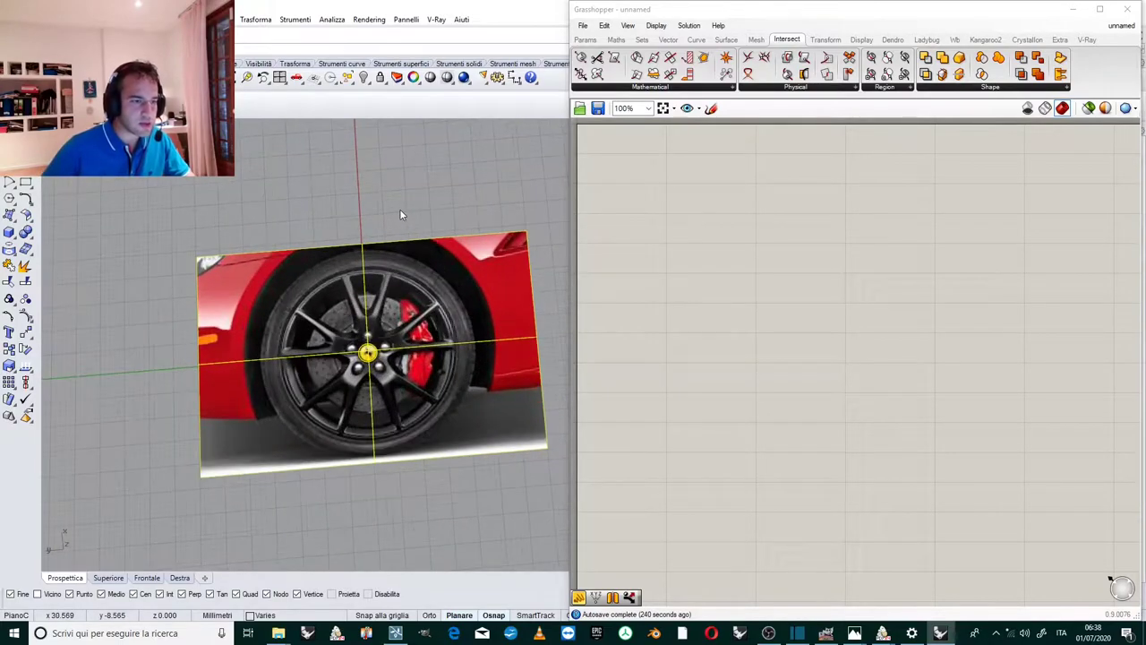
pyautogui.scroll(2, 397, 219)
pyautogui.click(392, 220)
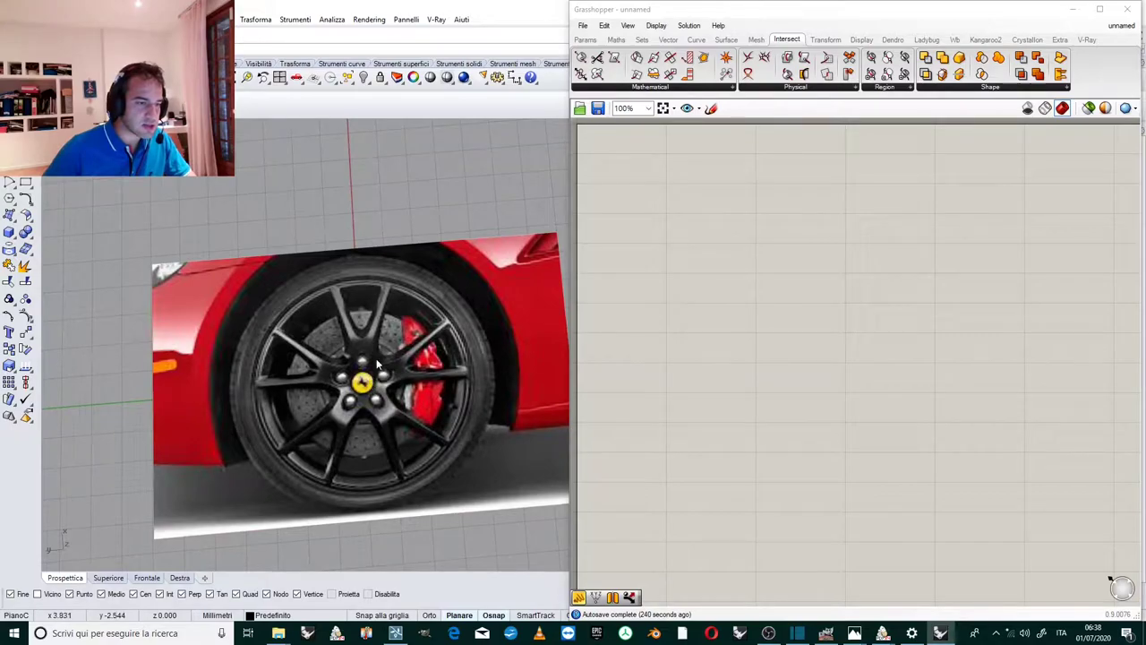
# Examine the rim outline, V-shaped spokes, wheel bolts and hub cap in the reference picture.
pyautogui.scroll(-1, 350, 290)
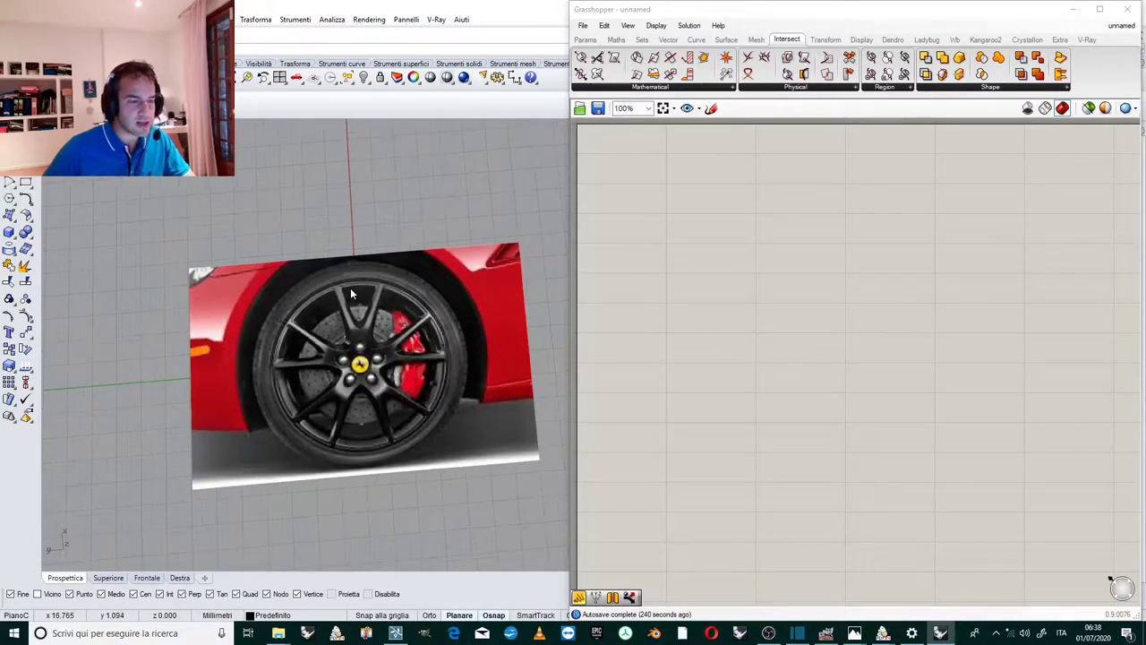
pyautogui.scroll(1, 352, 218)
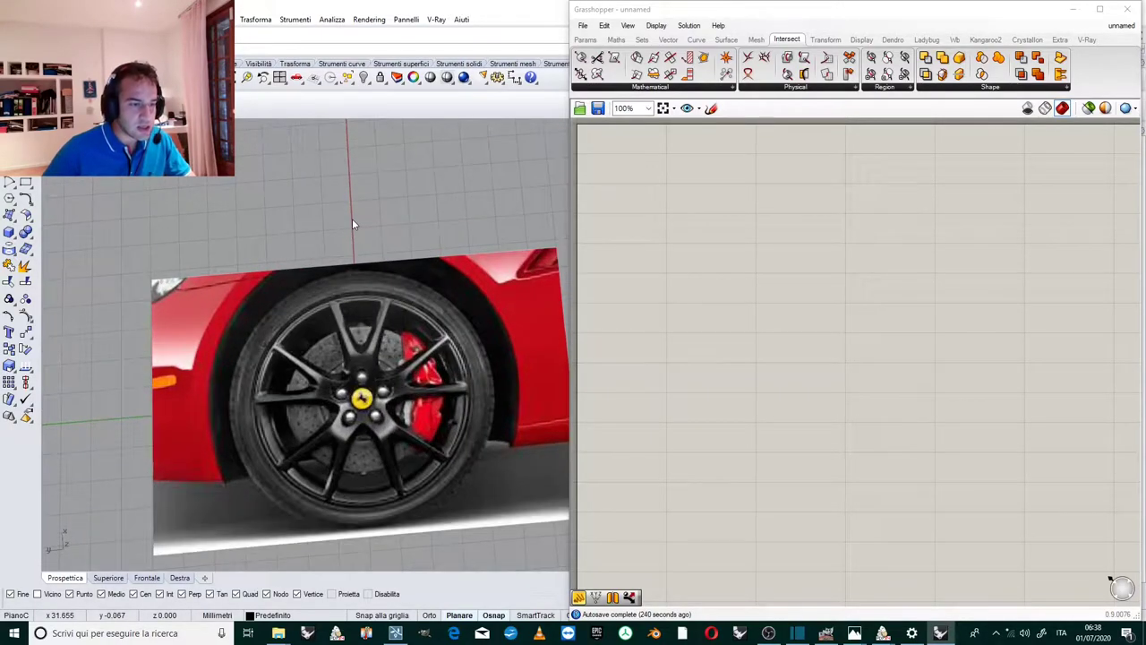
pyautogui.doubleClick(725, 215)
pyautogui.click(690, 266)
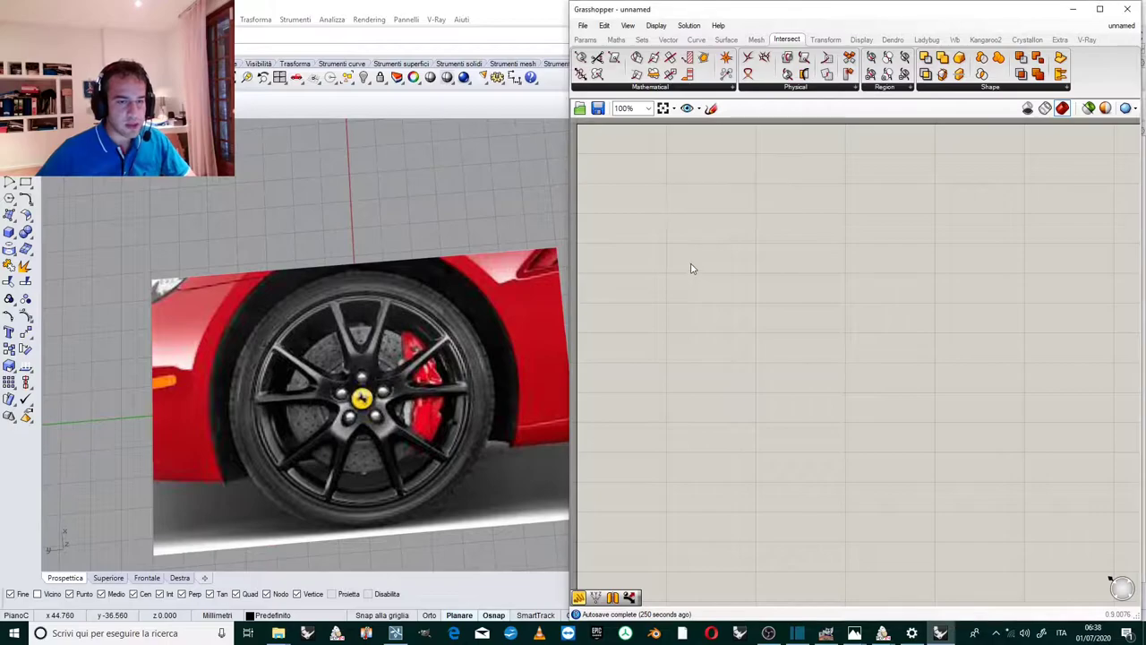
pyautogui.scroll(1, 342, 380)
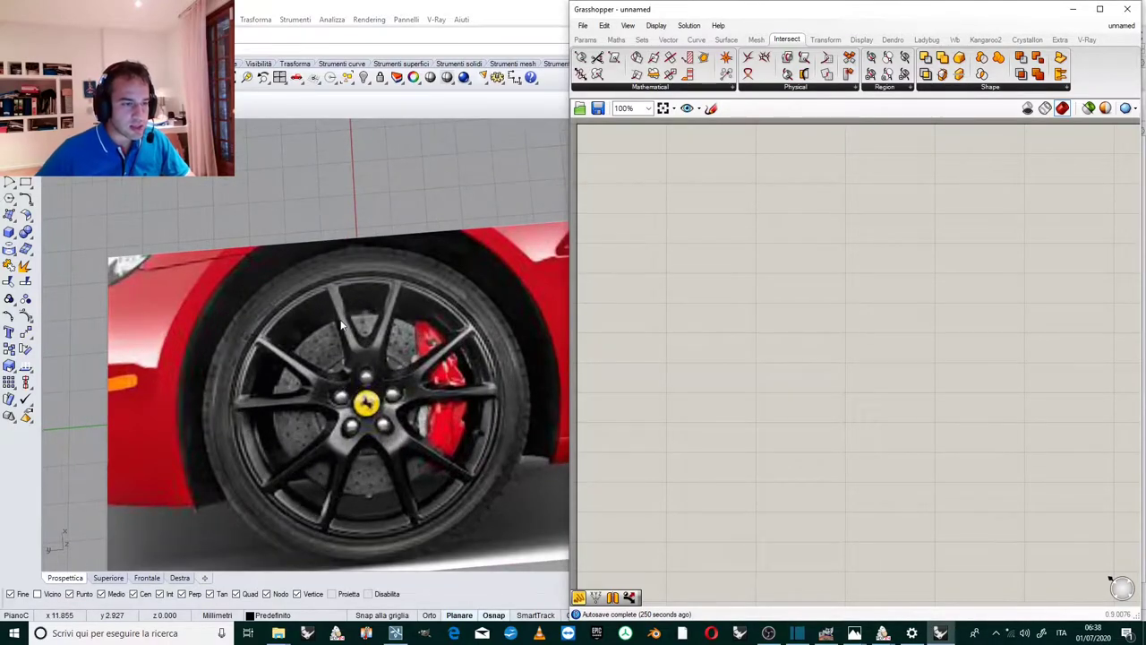
pyautogui.scroll(1, 362, 383)
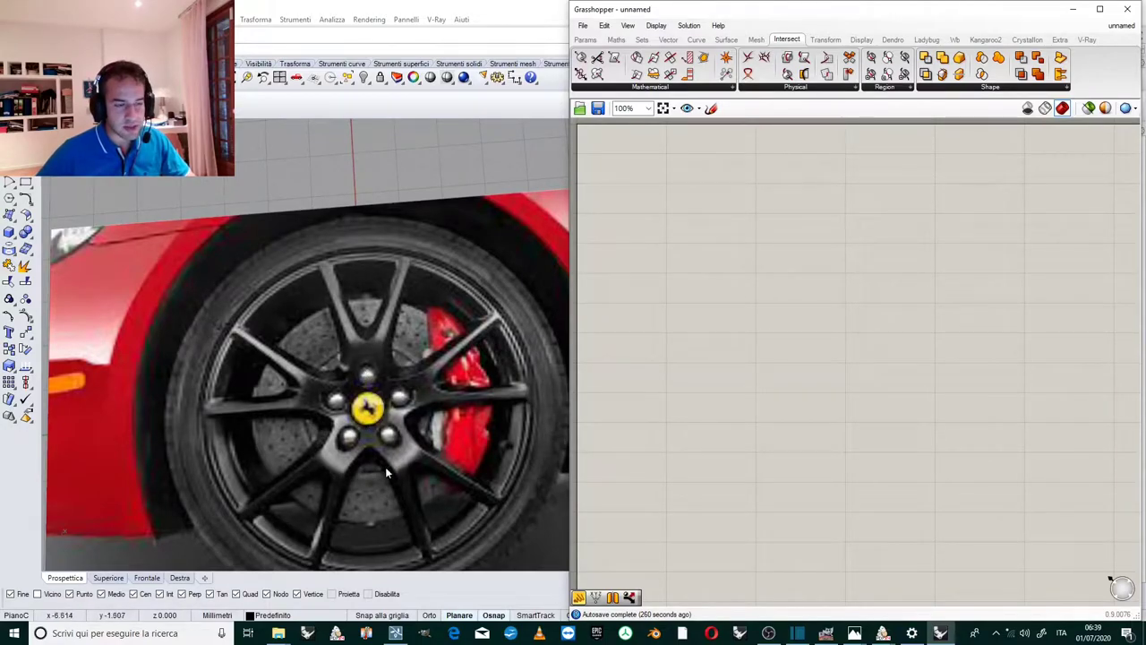
pyautogui.scroll(-1, 385, 317)
pyautogui.scroll(2, 387, 315)
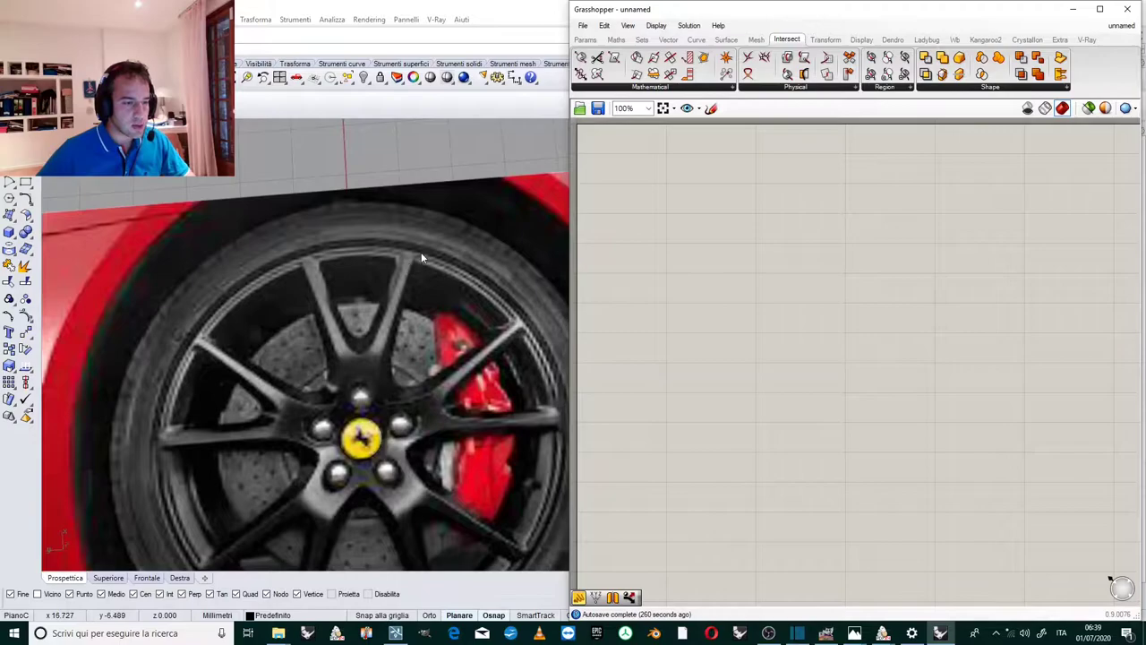
pyautogui.scroll(-1, 390, 314)
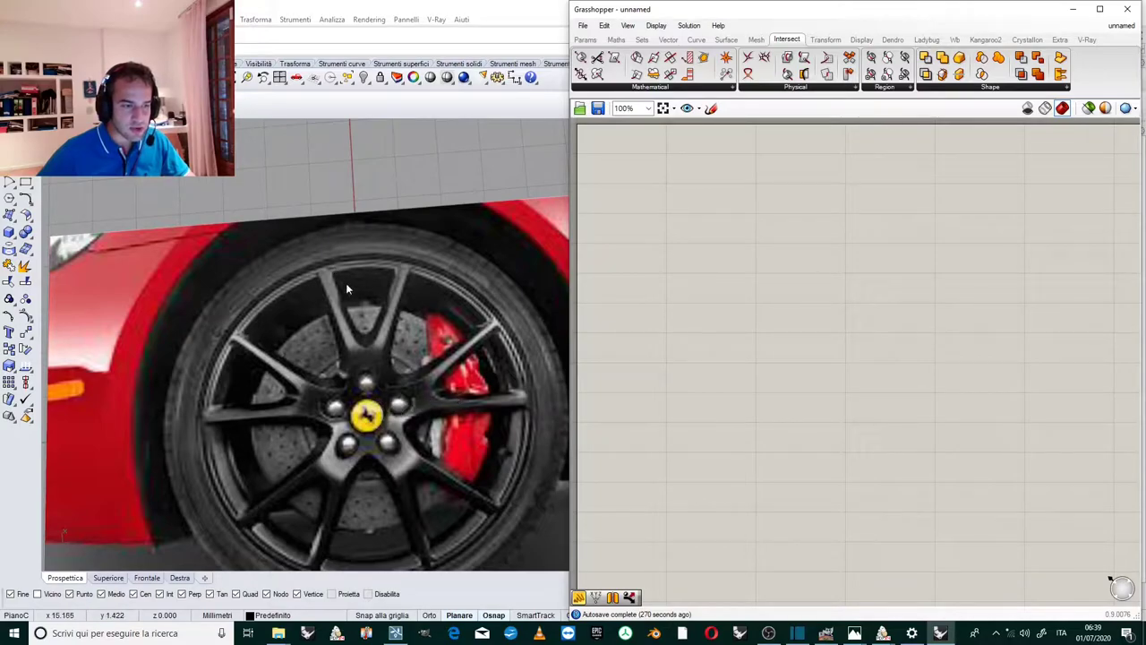
pyautogui.scroll(1, 362, 430)
pyautogui.scroll(-1, 368, 421)
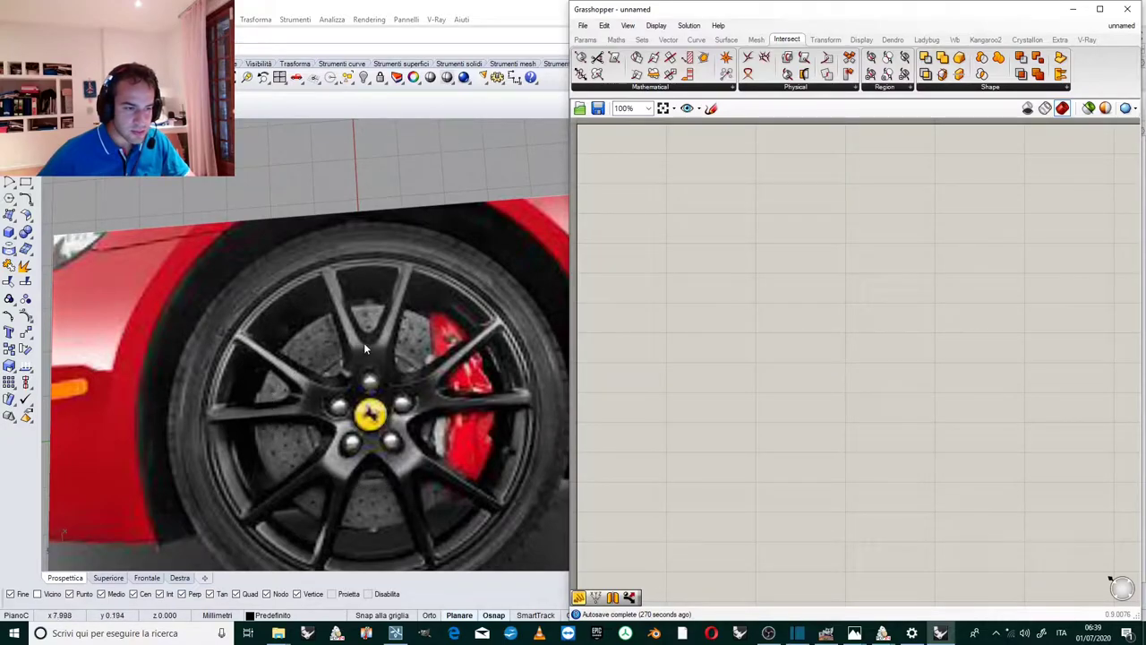
pyautogui.scroll(1, 386, 387)
pyautogui.scroll(-1, 363, 431)
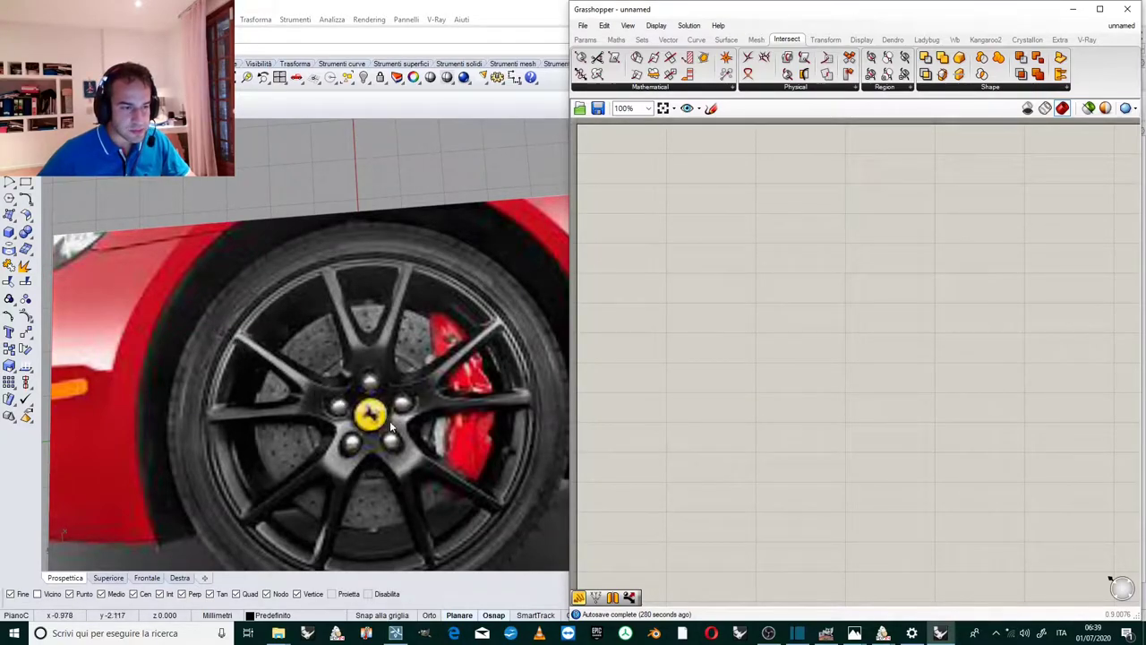
pyautogui.scroll(-4, 403, 267)
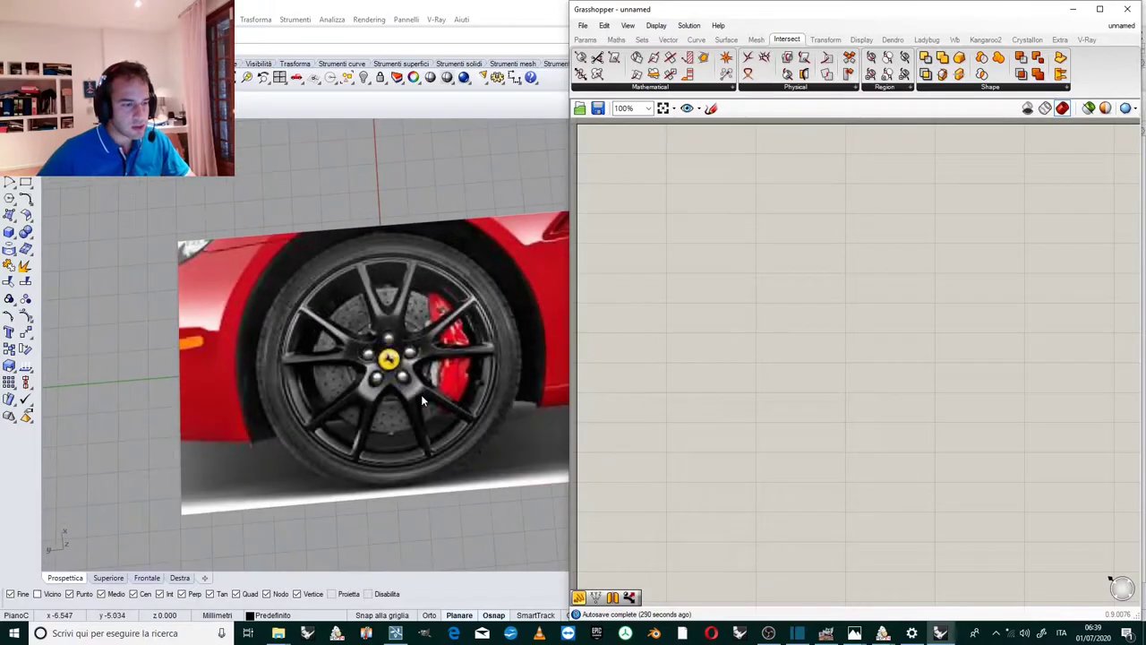
pyautogui.scroll(2, 393, 396)
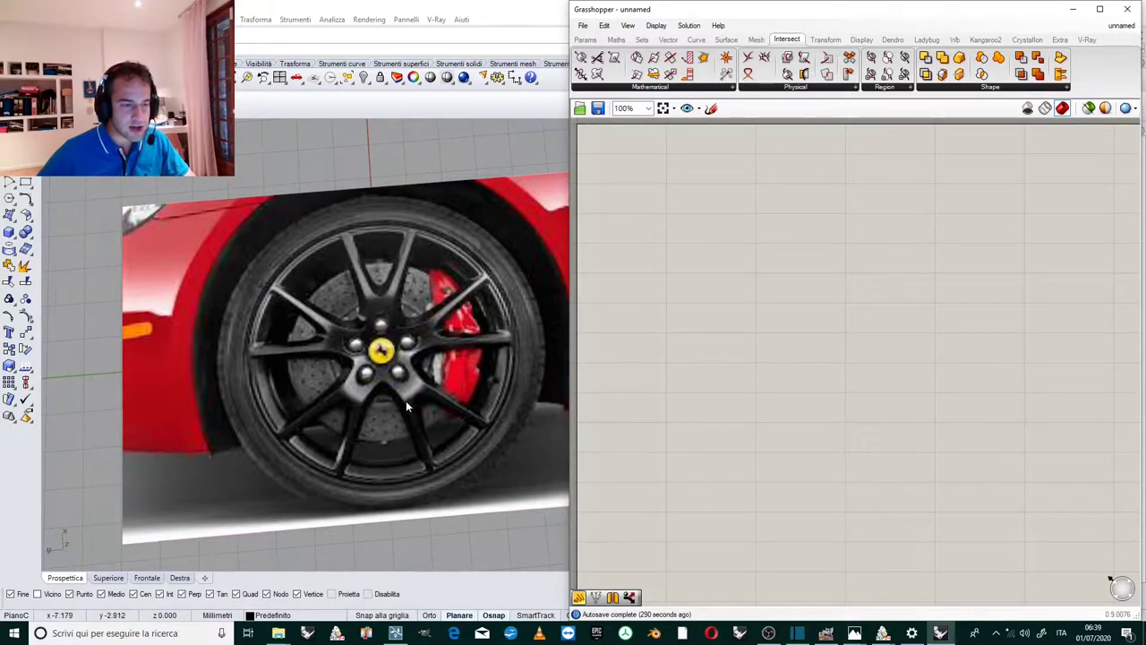
pyautogui.scroll(-2, 535, 403)
pyautogui.scroll(2, 520, 374)
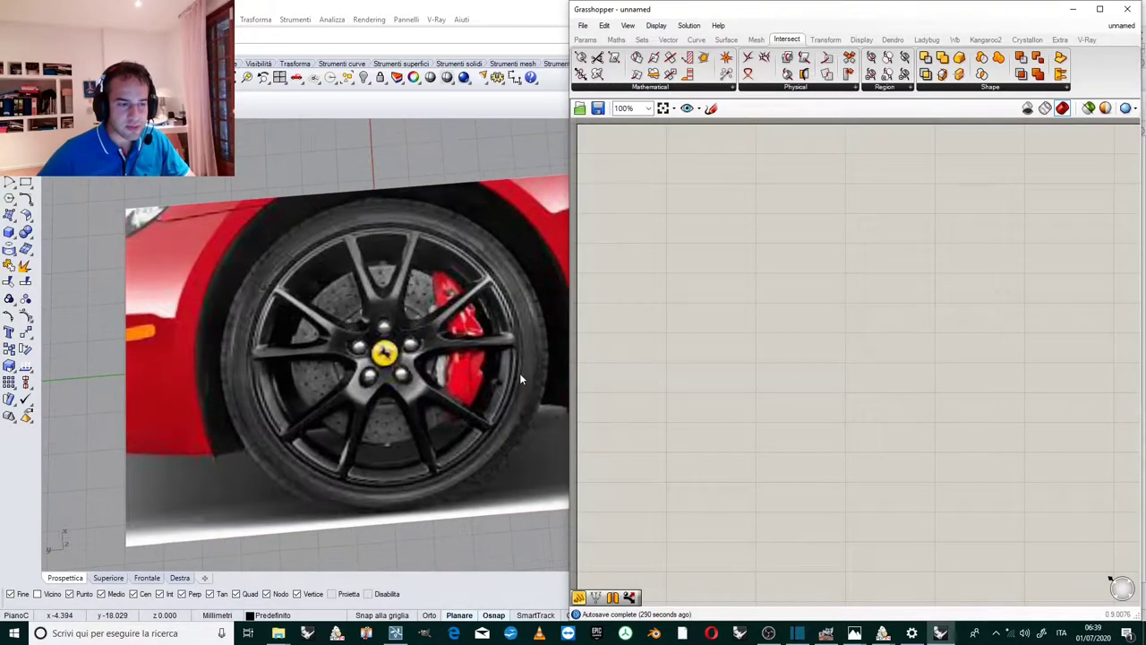
pyautogui.doubleClick(675, 215)
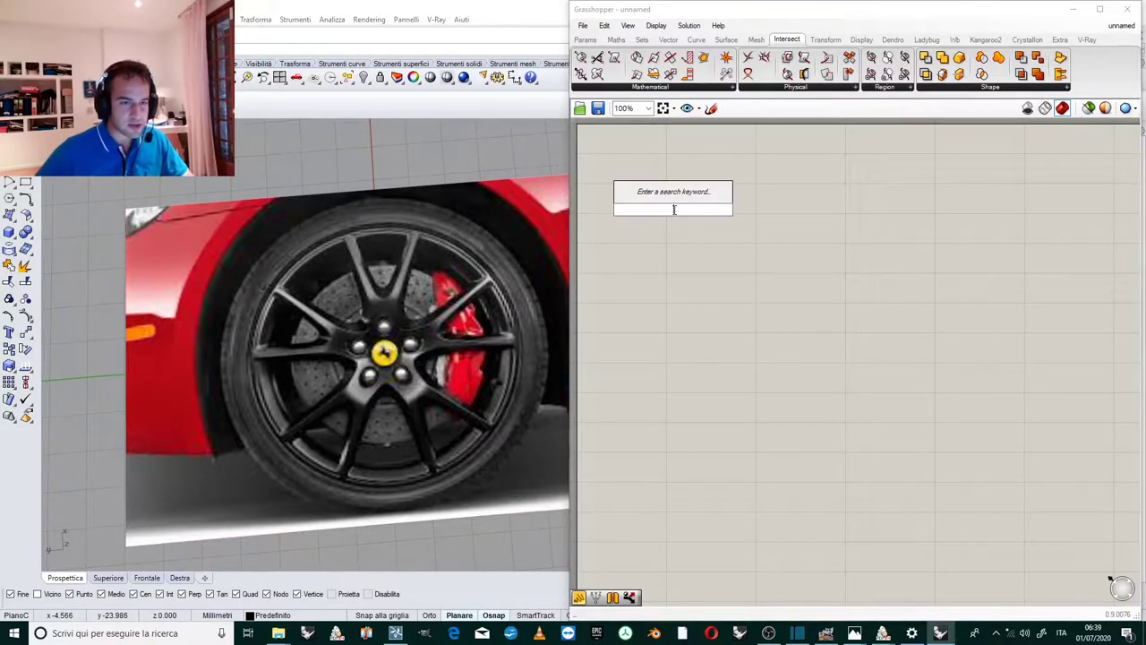
pyautogui.write('circle')
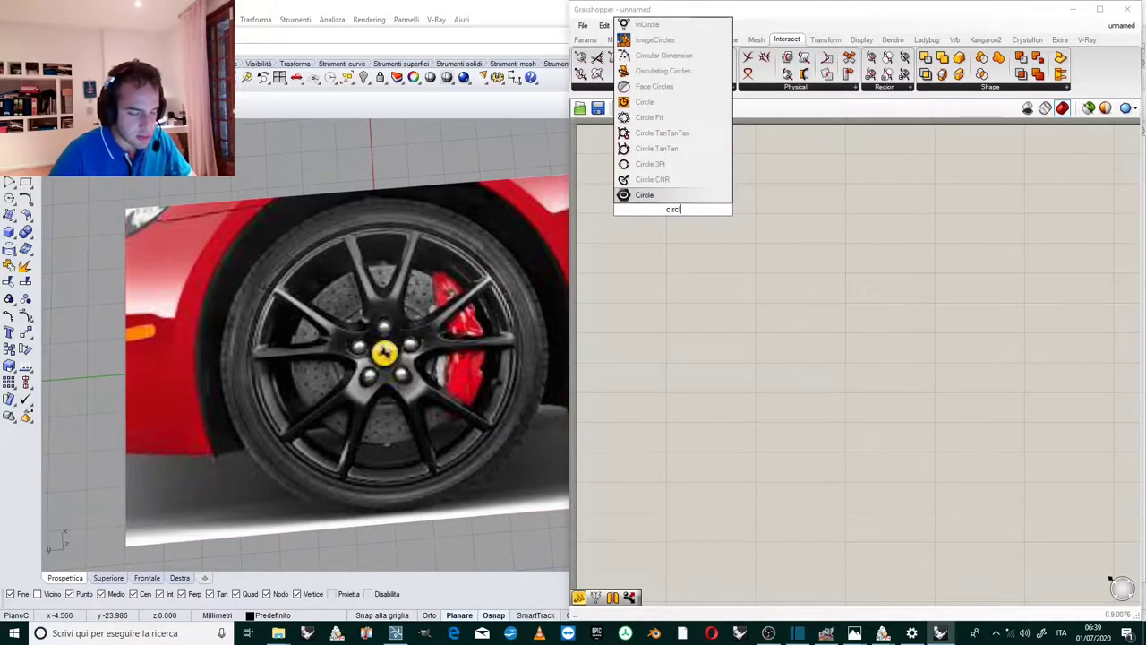
pyautogui.click(674, 194)
pyautogui.scroll(3, 681, 207)
pyautogui.click(683, 220)
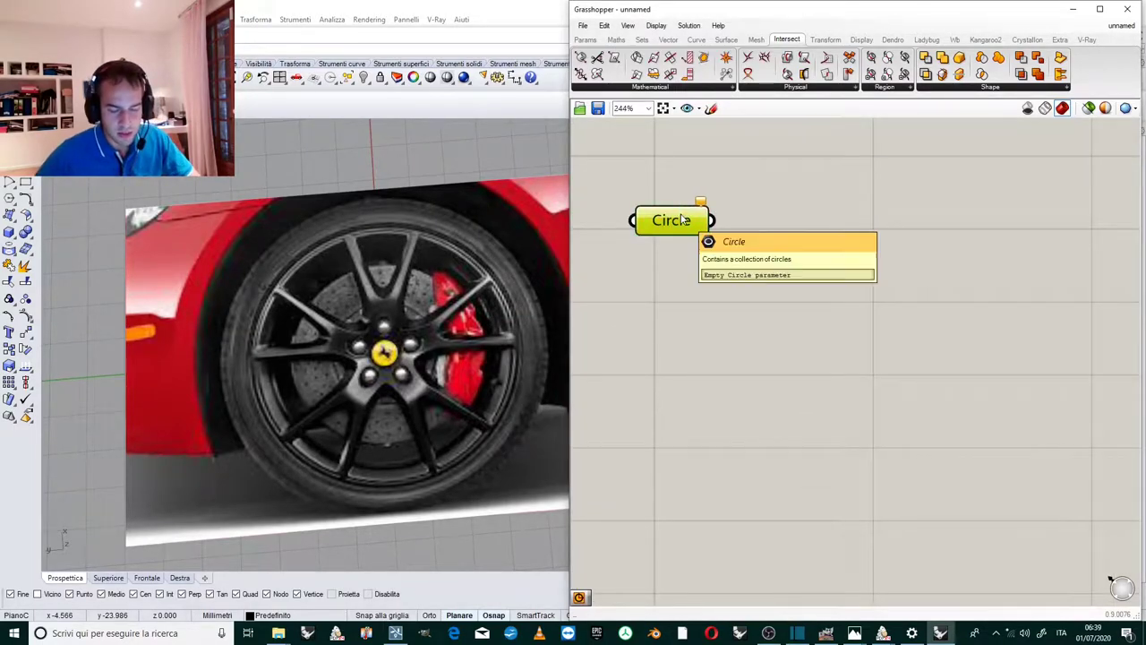
pyautogui.press('Delete')
# Place a Circle component with plane and radius inputs on the Grasshopper canvas.
pyautogui.click(696, 39)
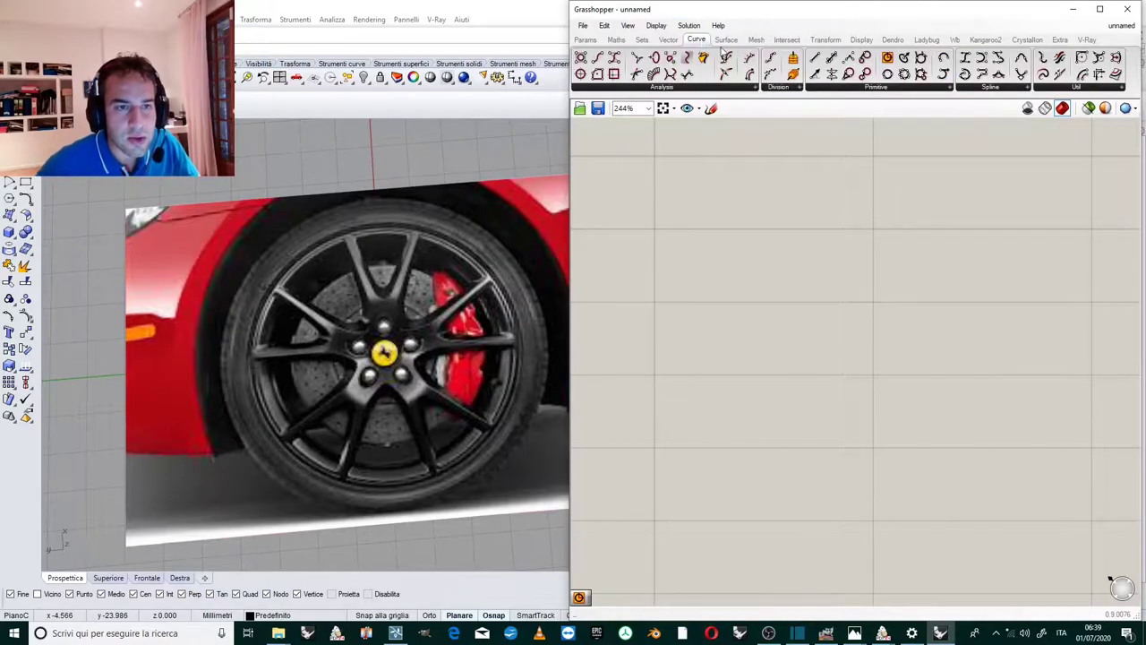
pyautogui.click(811, 85)
pyautogui.click(833, 177)
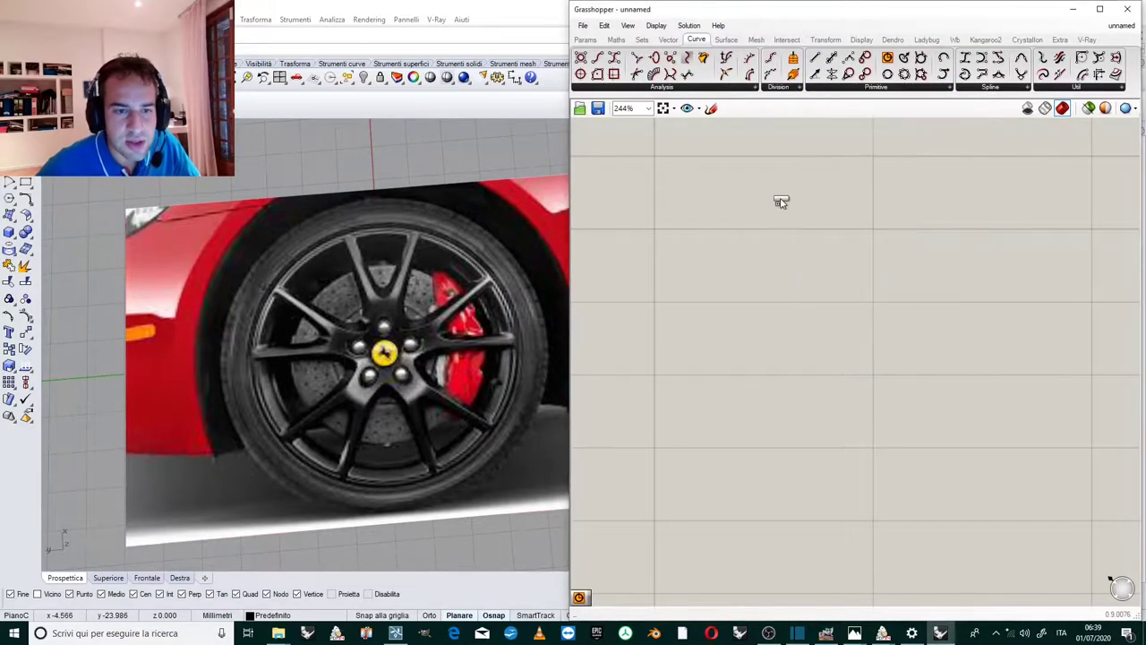
pyautogui.click(748, 215)
pyautogui.moveTo(751, 222); pyautogui.dragTo(834, 283)
pyautogui.scroll(-3, 873, 288)
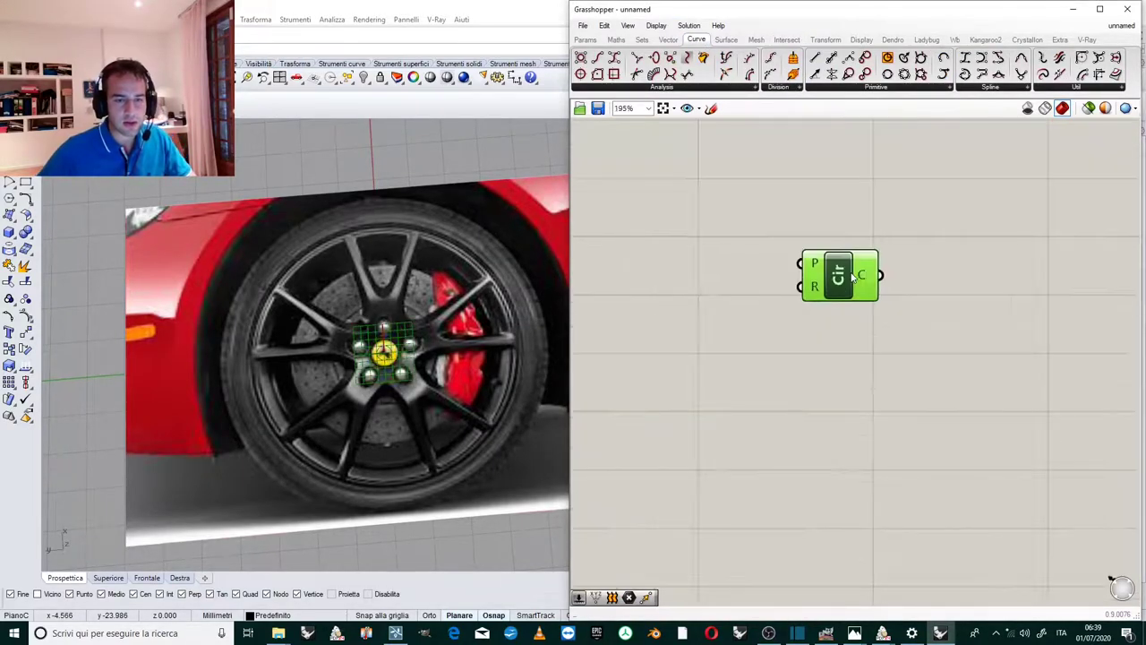
pyautogui.scroll(1, 797, 242)
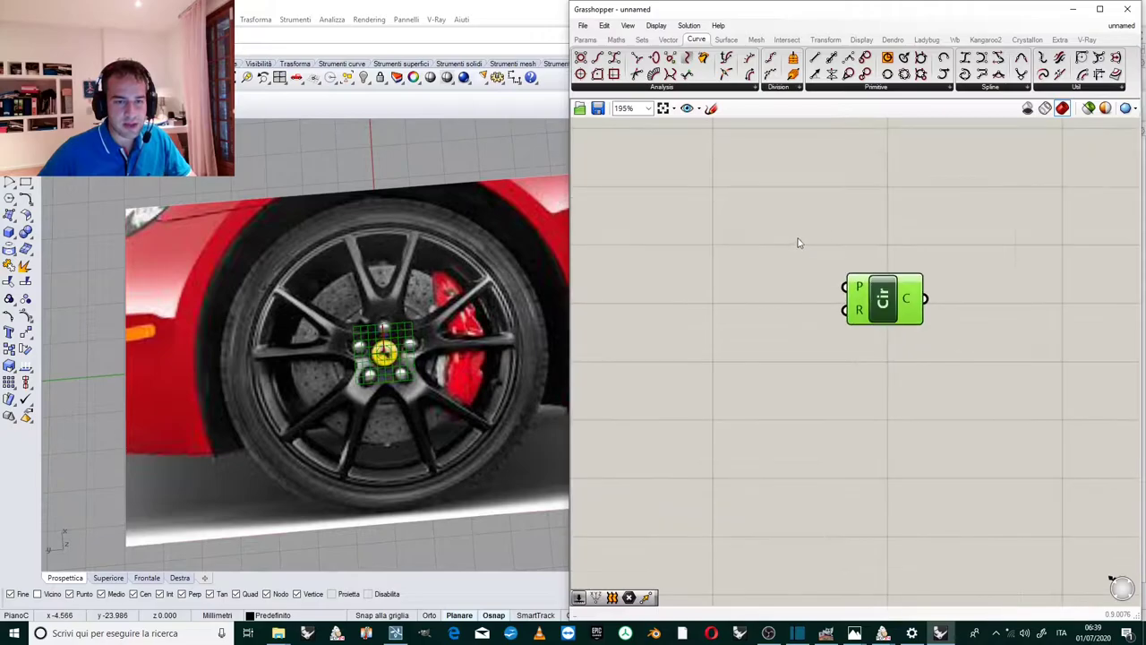
# Place a Construct Point component beside the Circle component and rename it "central point (plane z=0)".
pyautogui.click(669, 40)
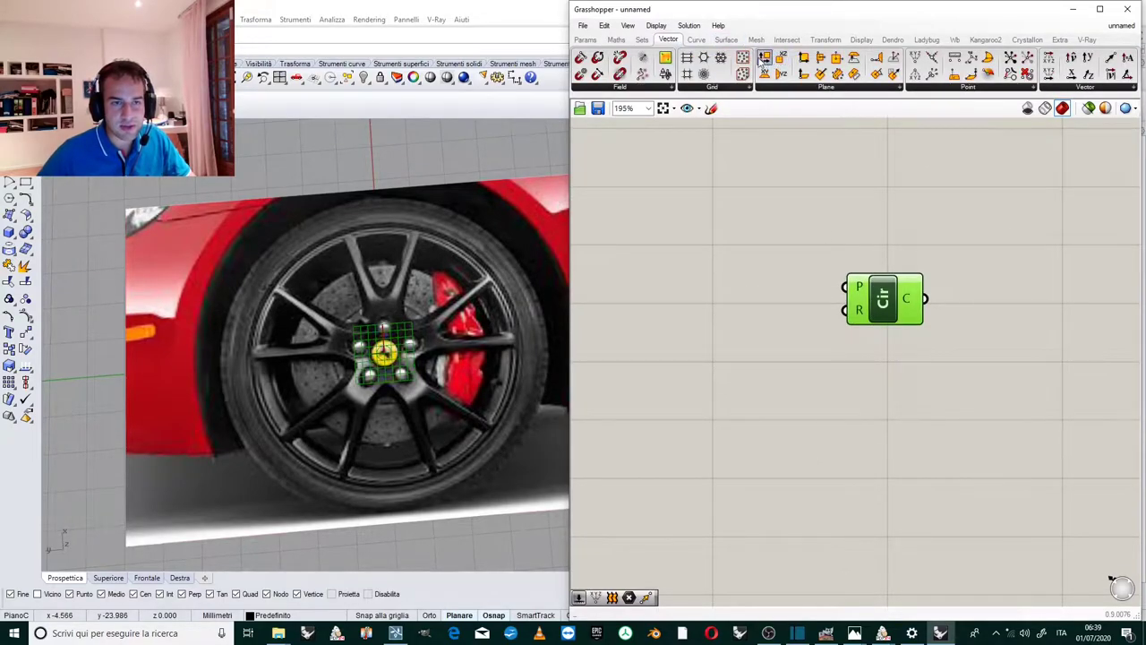
pyautogui.moveTo(923, 61); pyautogui.dragTo(744, 302)
pyautogui.rightClick(749, 285)
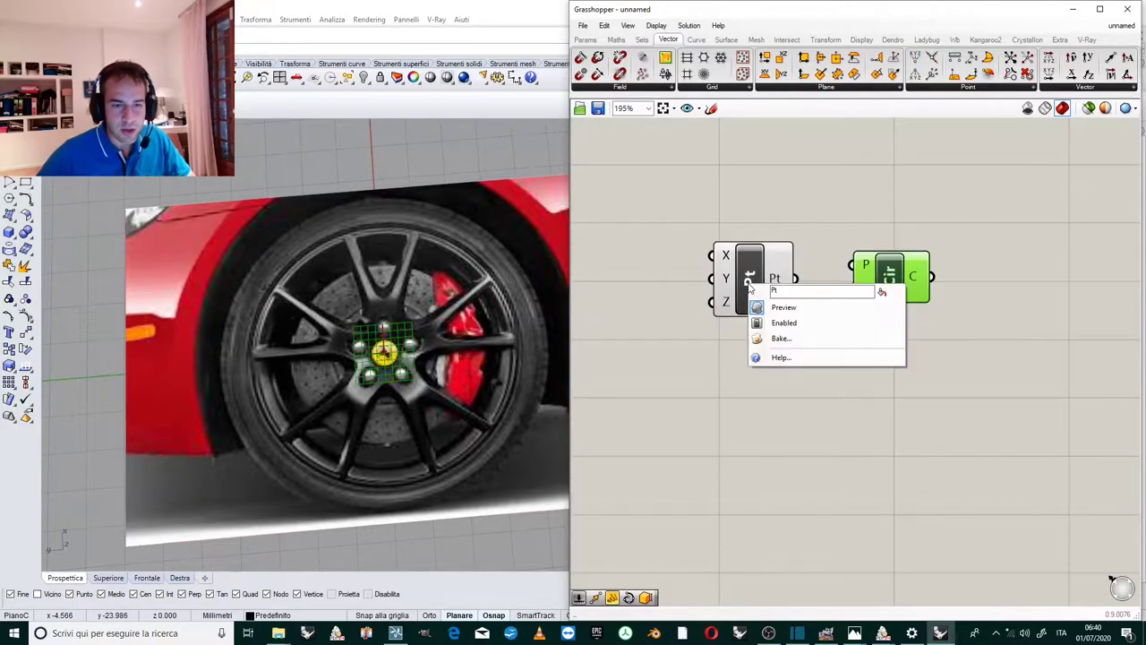
pyautogui.write('central')
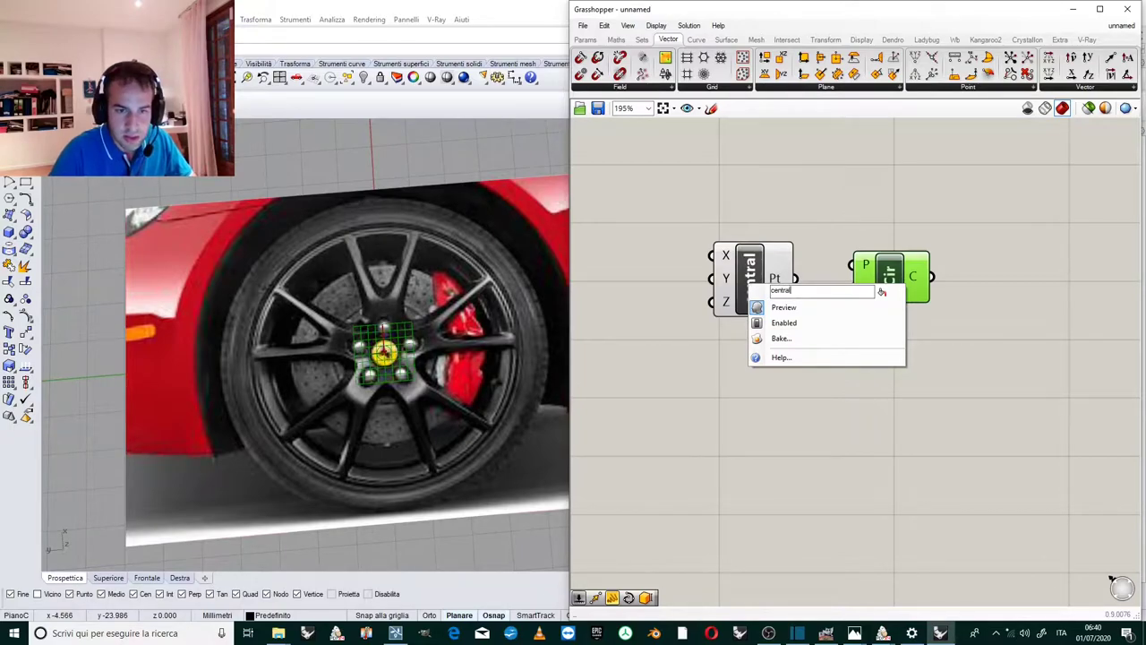
pyautogui.write('i point')
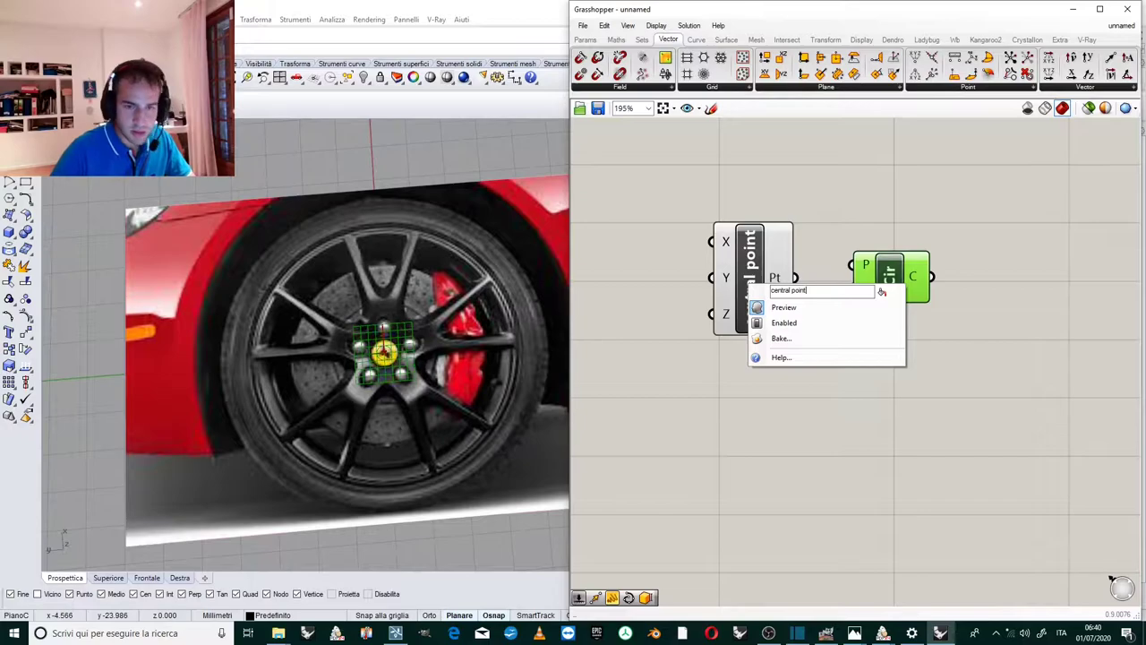
pyautogui.write(' (plane')
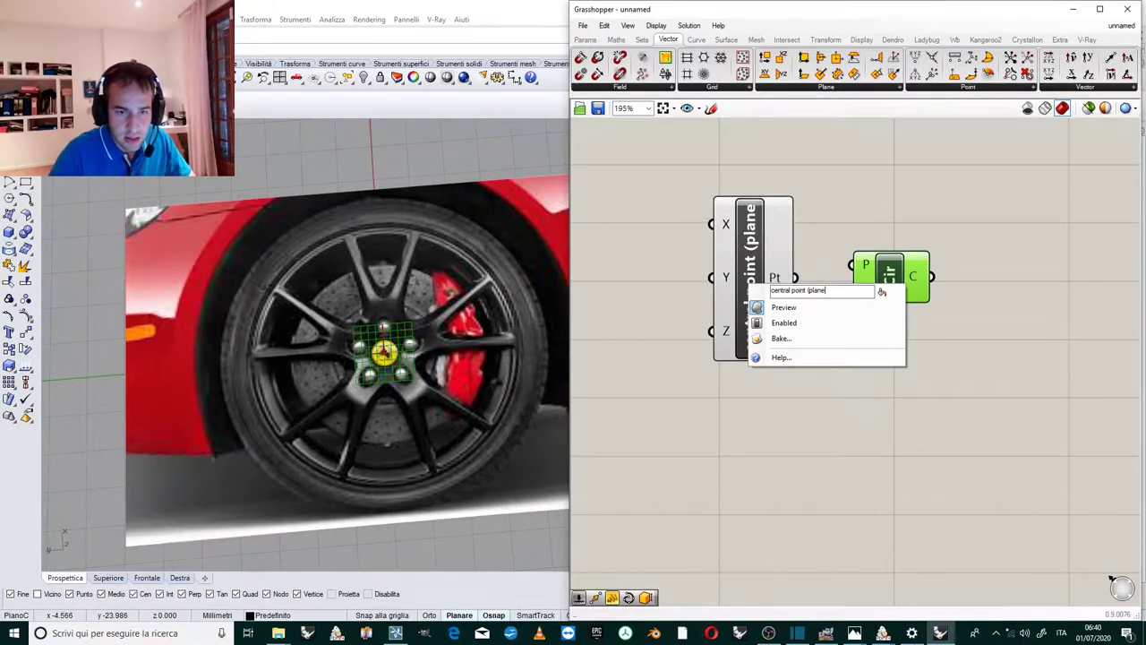
pyautogui.write(' z')
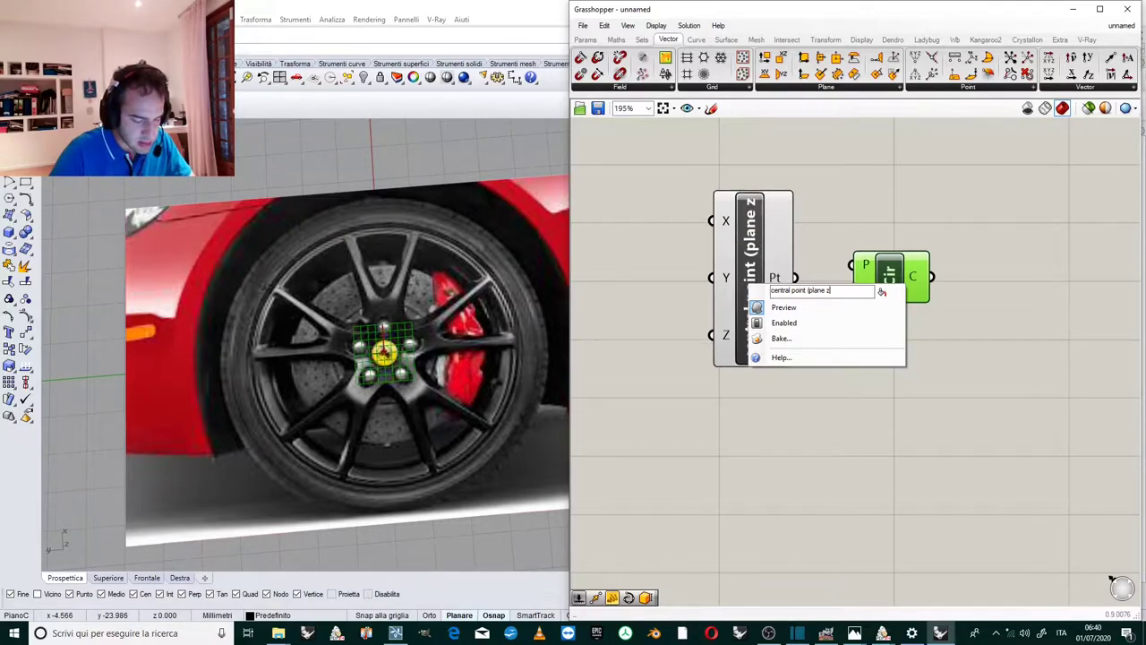
pyautogui.write('=')
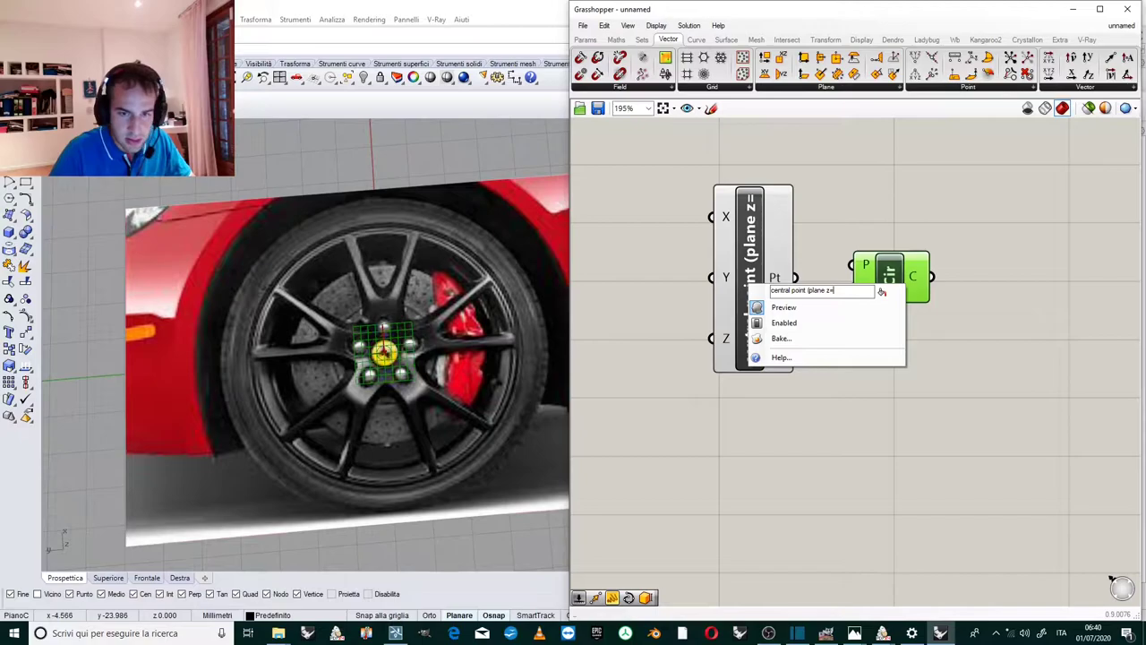
pyautogui.write('0)')
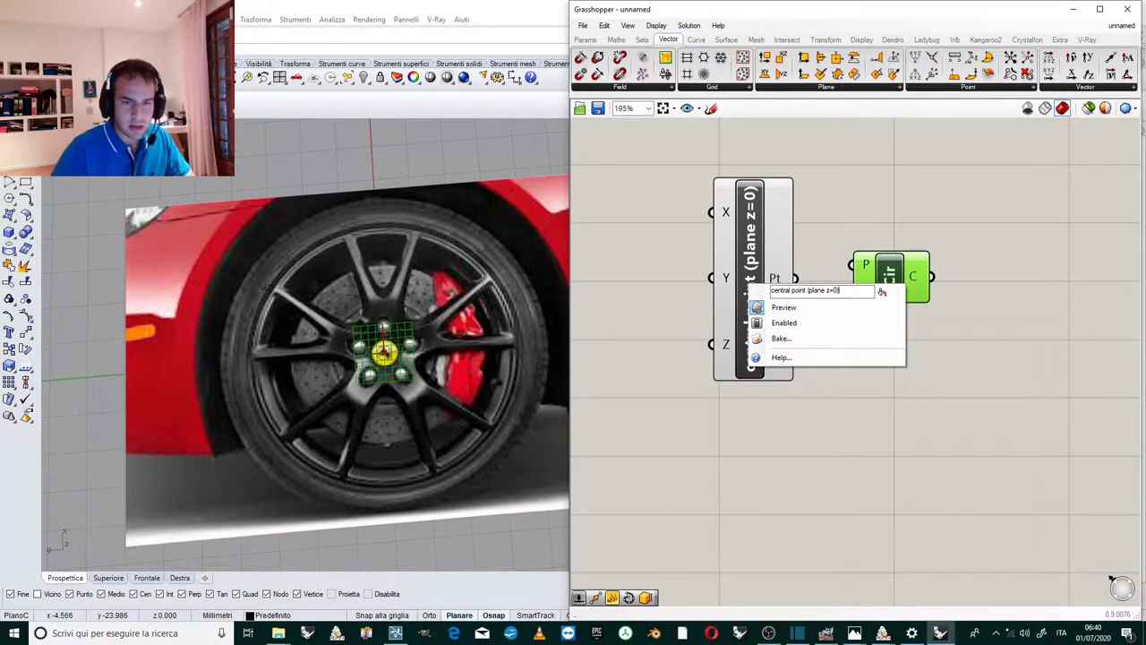
pyautogui.press('Return')
pyautogui.scroll(-3, 831, 244)
pyautogui.scroll(3, 833, 244)
pyautogui.click(864, 318)
pyautogui.scroll(-1, 855, 295)
pyautogui.scroll(3, 375, 400)
pyautogui.scroll(-3, 370, 358)
pyautogui.scroll(3, 367, 340)
pyautogui.scroll(-3, 358, 305)
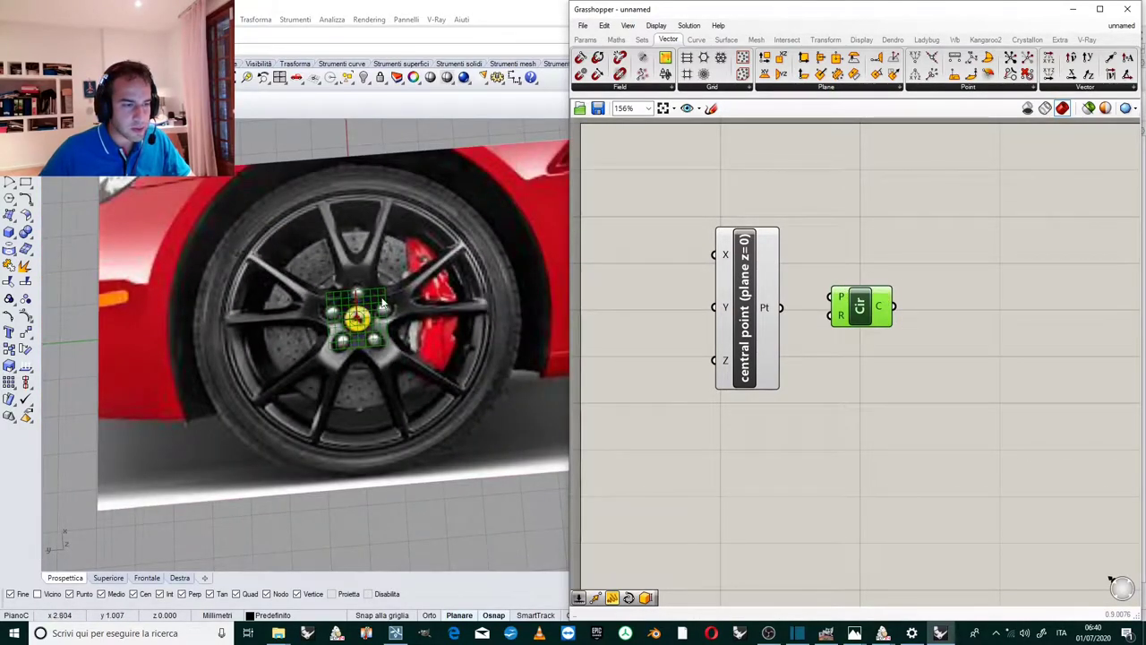
pyautogui.scroll(-3, 292, 245)
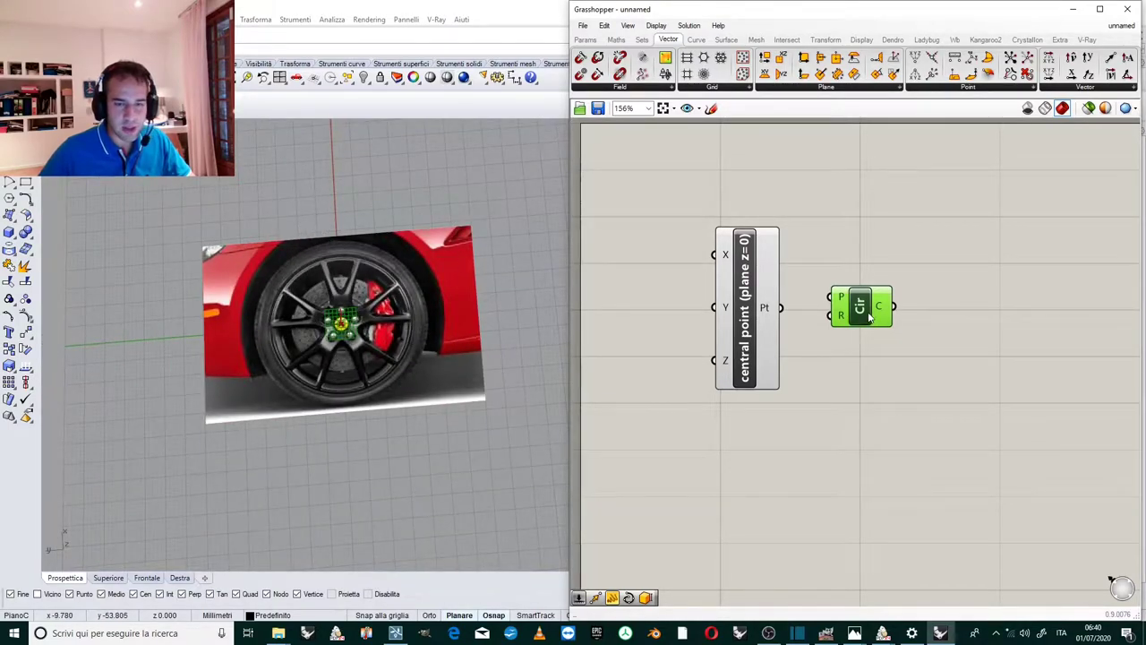
# Connect the central point's output to the Circle component's plane input, with the Circle placed lower on the canvas.
pyautogui.scroll(3, 852, 250)
pyautogui.moveTo(741, 340); pyautogui.dragTo(964, 423)
pyautogui.scroll(3, 794, 372)
pyautogui.scroll(-3, 924, 269)
pyautogui.moveTo(954, 359); pyautogui.dragTo(981, 421)
# Add a number slider with the value 3.01 and connect it to the Circle component's radius input.
pyautogui.scroll(1, 887, 448)
pyautogui.click(785, 425)
pyautogui.doubleClick(785, 430)
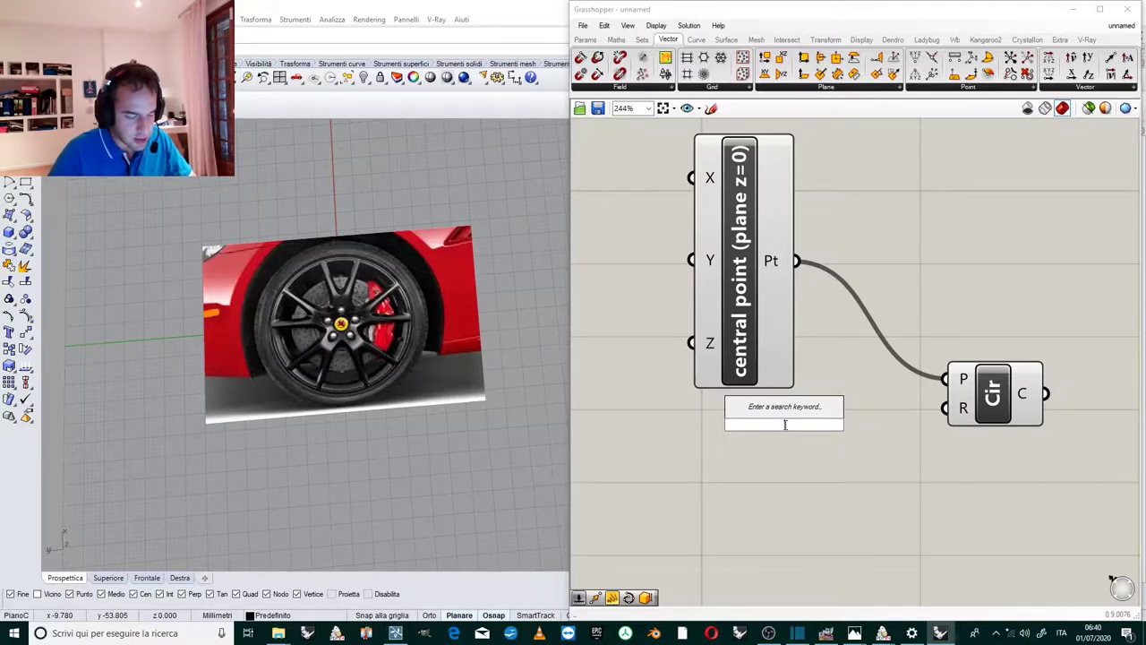
pyautogui.write('3.0')
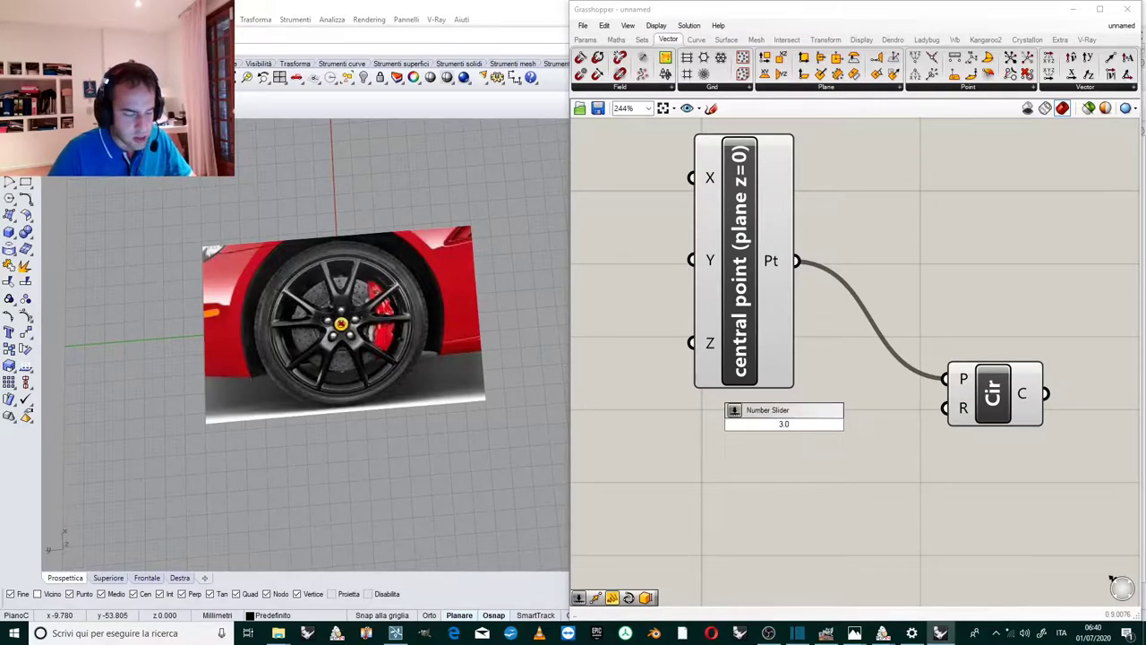
pyautogui.write('1')
pyautogui.press('Return')
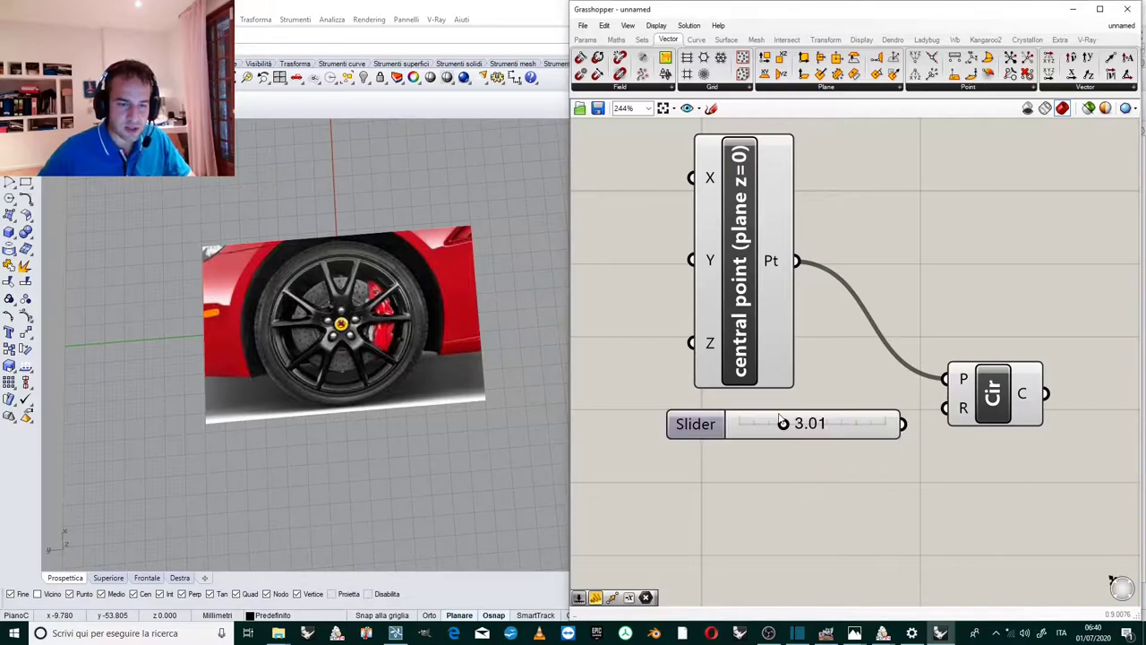
pyautogui.moveTo(903, 424); pyautogui.dragTo(945, 408)
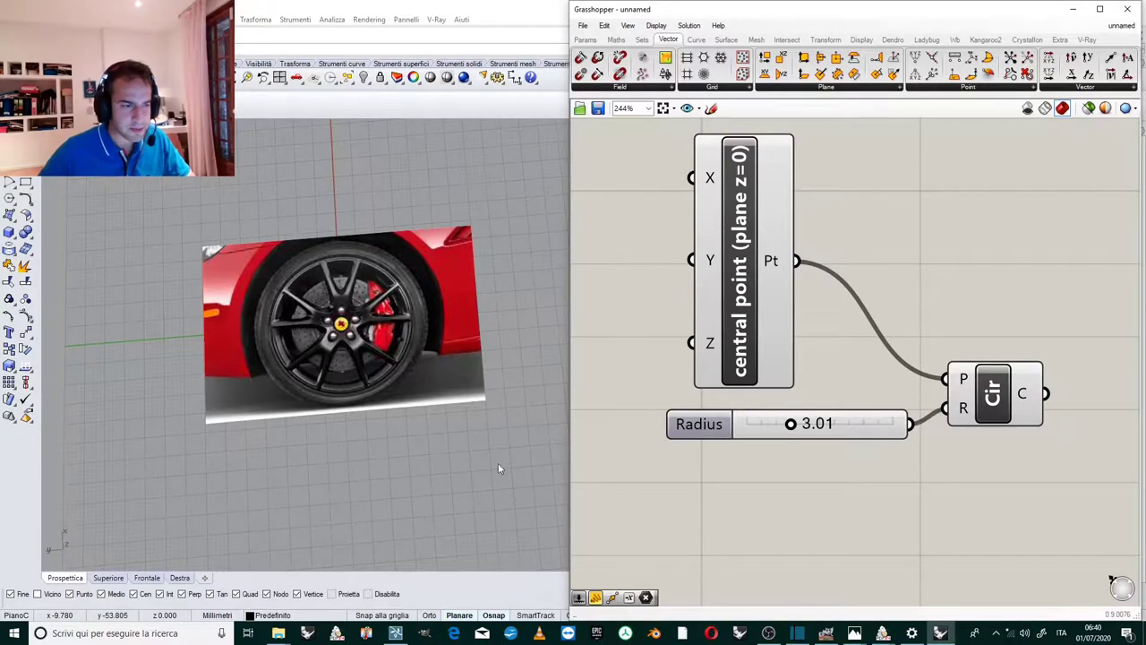
# Set the circle's radius to 1.86 so that it fits the yellow logo cap in the reference photo.
pyautogui.scroll(10, 351, 356)
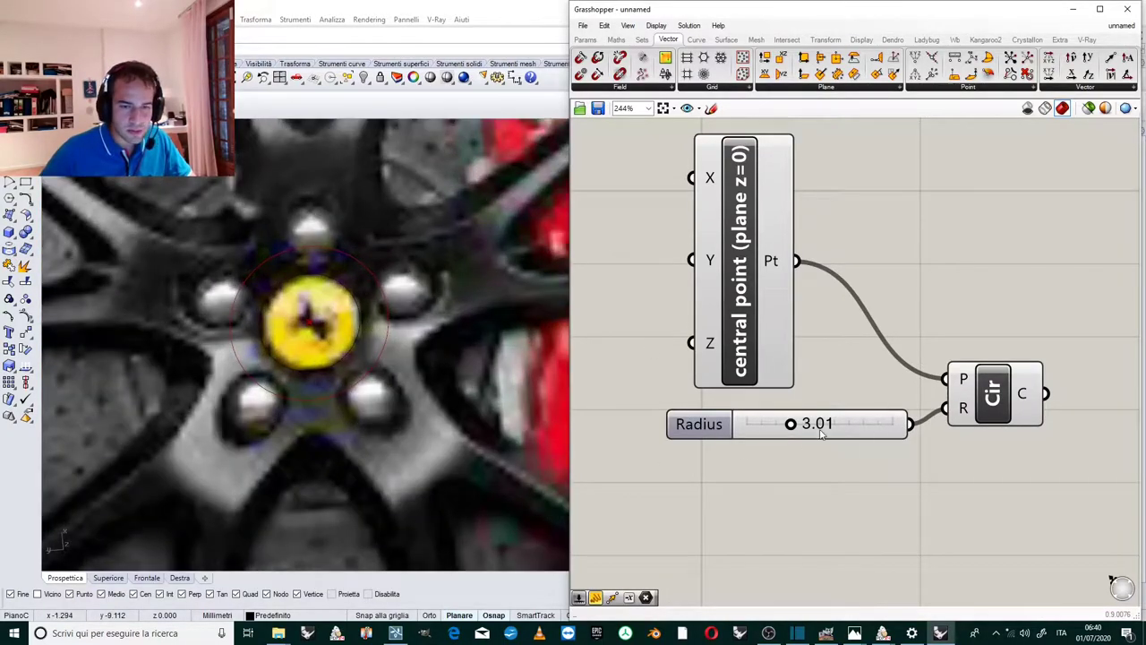
pyautogui.moveTo(793, 427); pyautogui.dragTo(776, 428)
pyautogui.scroll(-1, 602, 378)
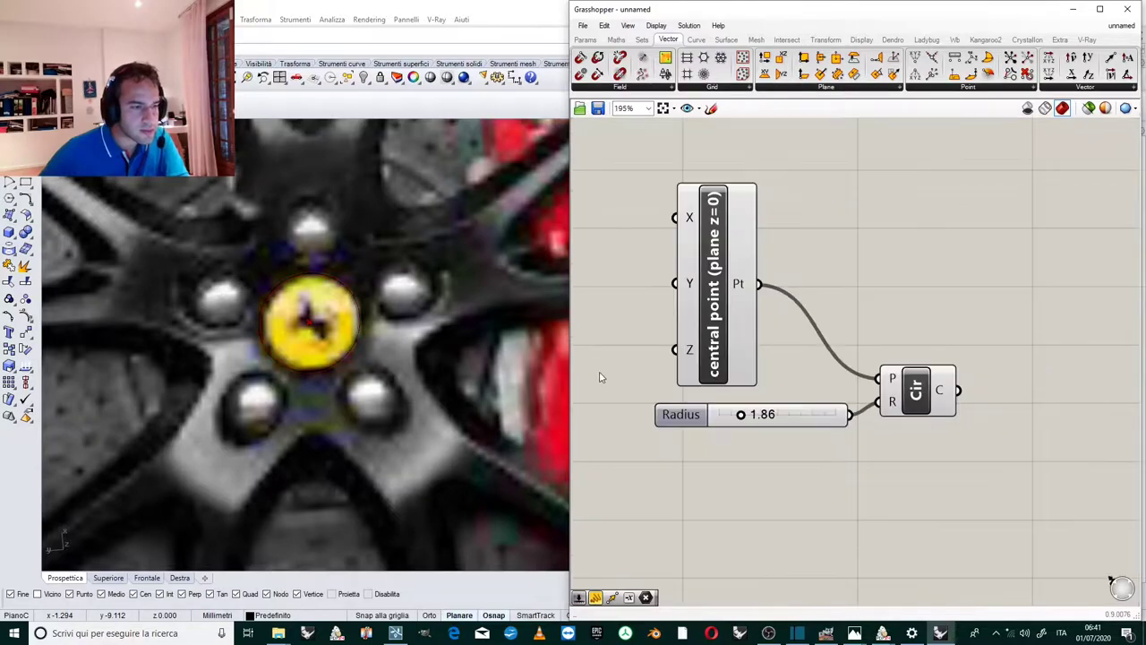
pyautogui.scroll(-2, 882, 343)
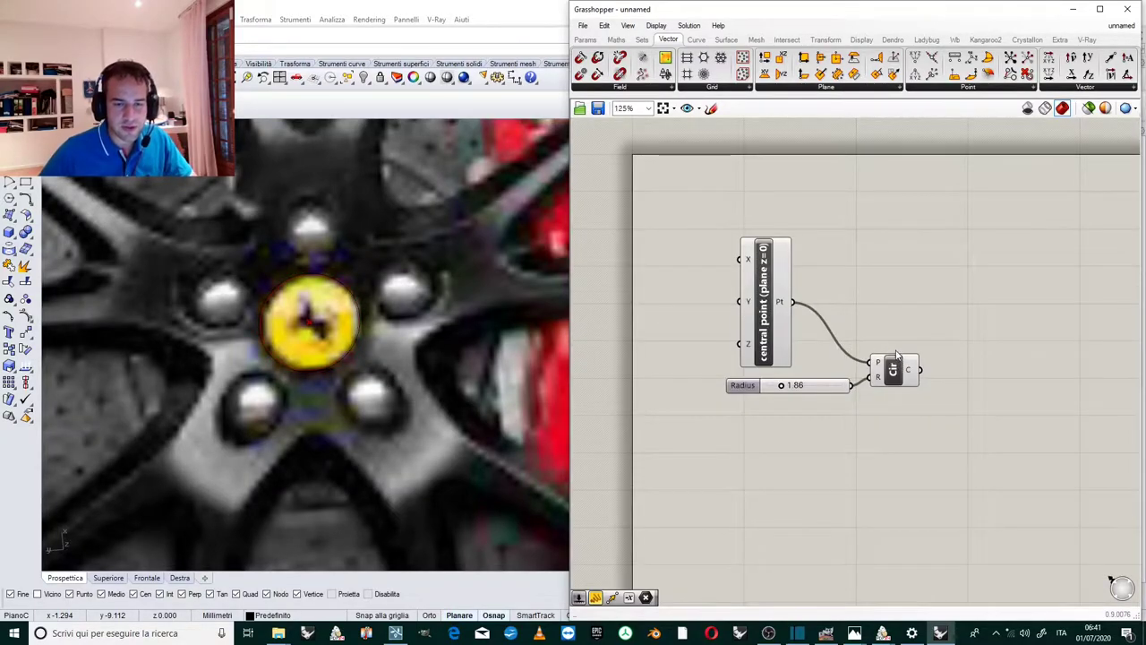
# Rename the Circle component to "logo circle".
pyautogui.scroll(2, 902, 343)
pyautogui.moveTo(902, 343); pyautogui.dragTo(759, 517)
pyautogui.moveTo(879, 415); pyautogui.dragTo(901, 429)
pyautogui.click(920, 315)
pyautogui.rightClick(920, 389)
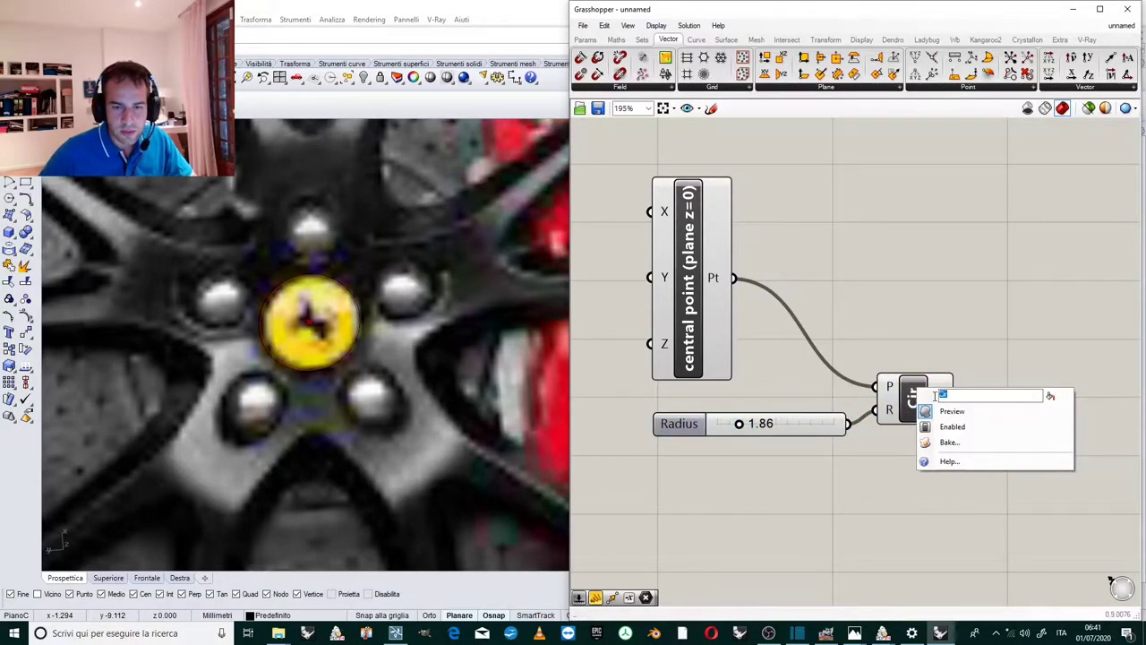
pyautogui.write('logo')
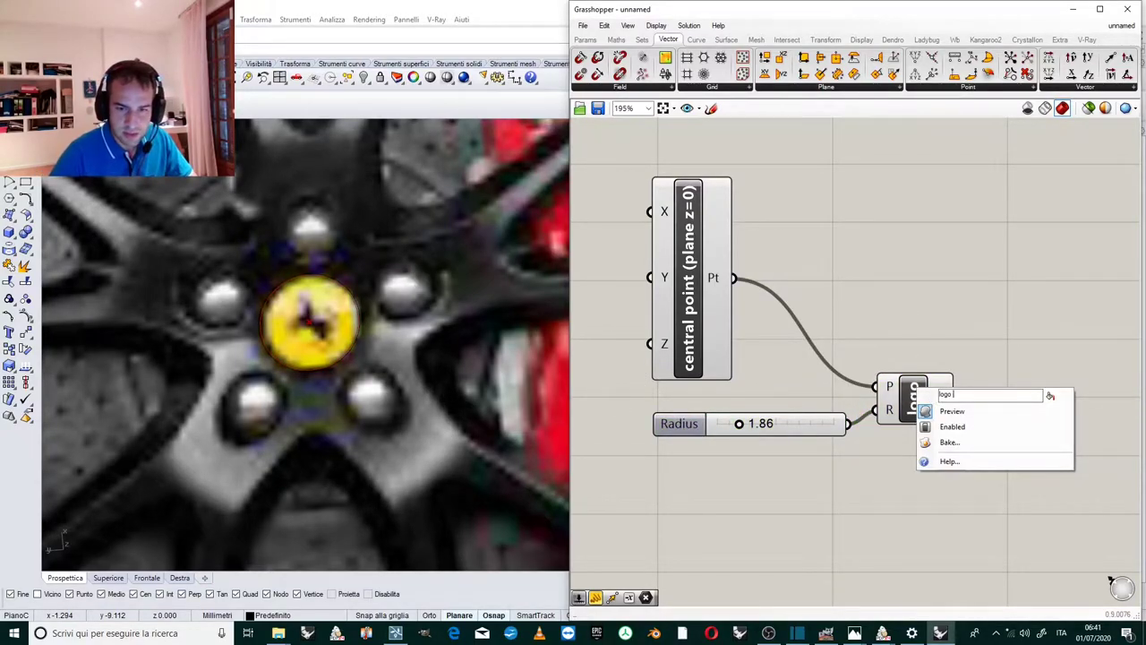
pyautogui.write(' circle')
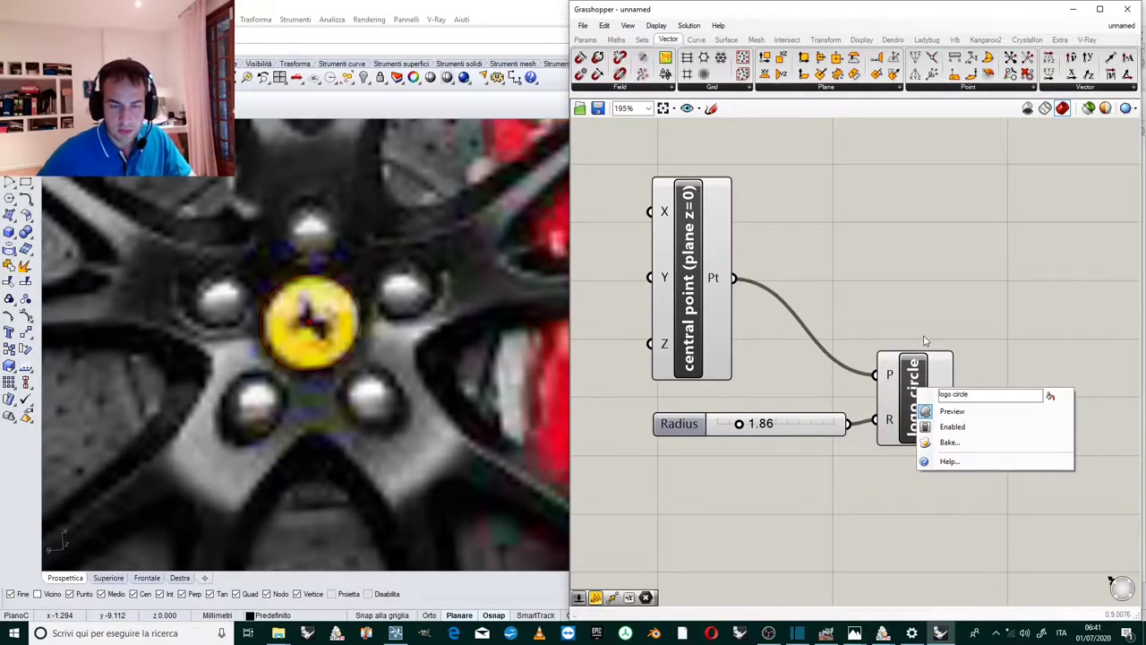
pyautogui.press('Return')
# Duplicate the logo circle with its radius slider, place the copy below and set its radius to 7.86.
pyautogui.scroll(-2, 897, 285)
pyautogui.moveTo(947, 313); pyautogui.dragTo(855, 417)
pyautogui.hotkey('ctrl', 'c')
pyautogui.hotkey('ctrl', 'v')
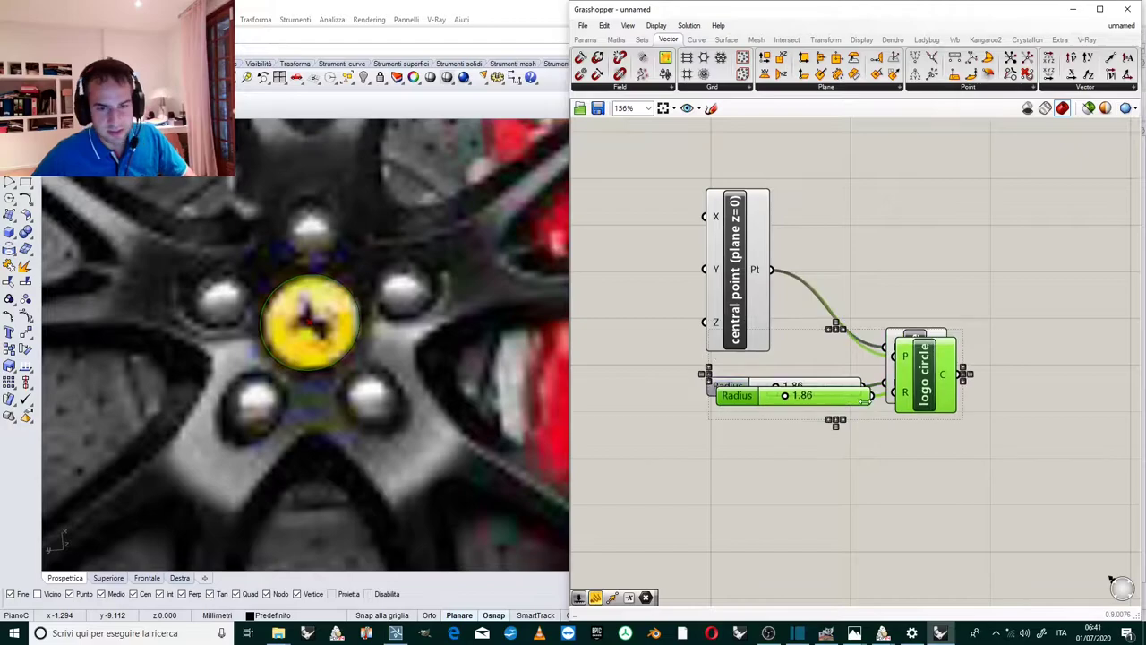
pyautogui.scroll(-5, 914, 346)
pyautogui.moveTo(911, 376)
pyautogui.mouseDown()
pyautogui.moveTo(914, 345)
pyautogui.moveTo(919, 394)
pyautogui.mouseUp()
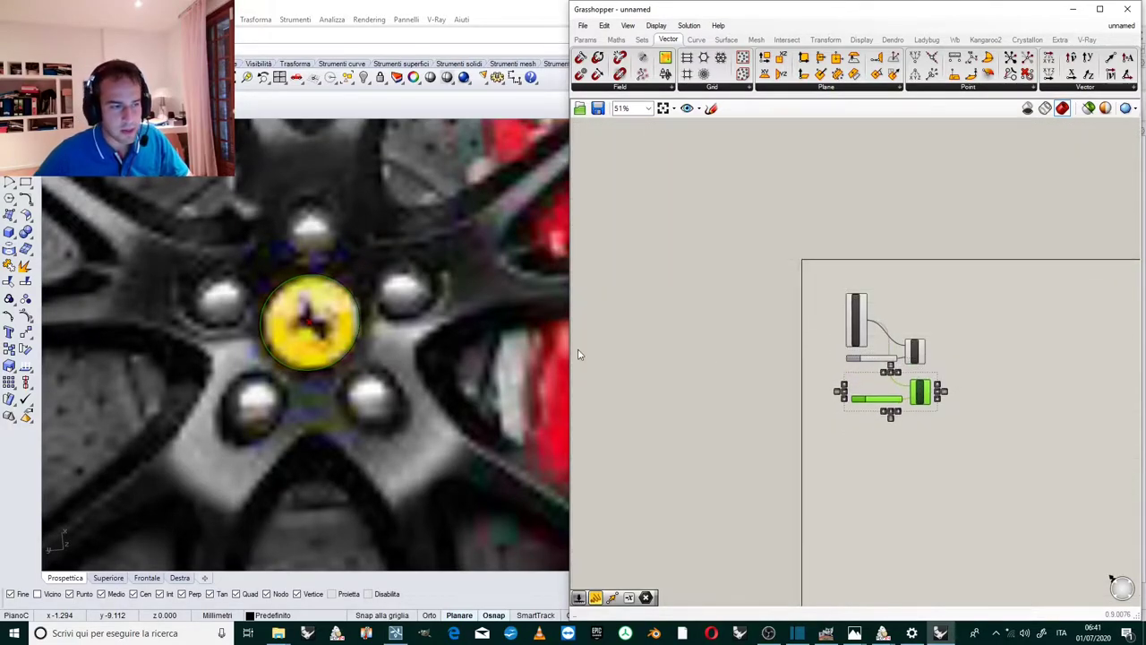
pyautogui.scroll(3, 867, 408)
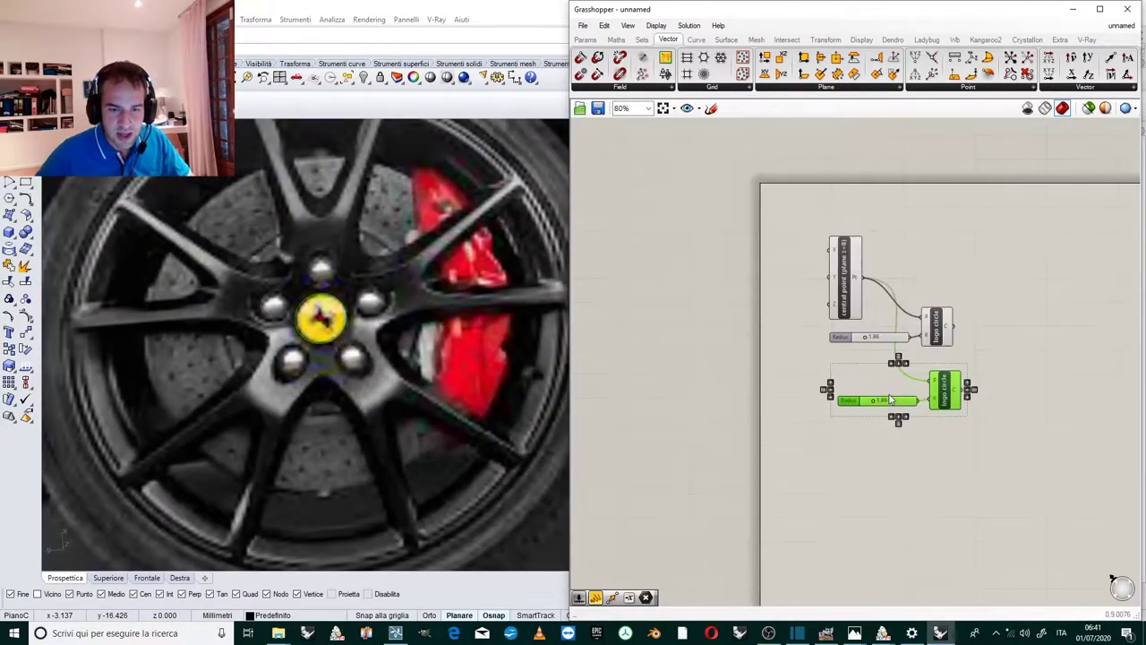
pyautogui.moveTo(873, 405); pyautogui.dragTo(912, 403)
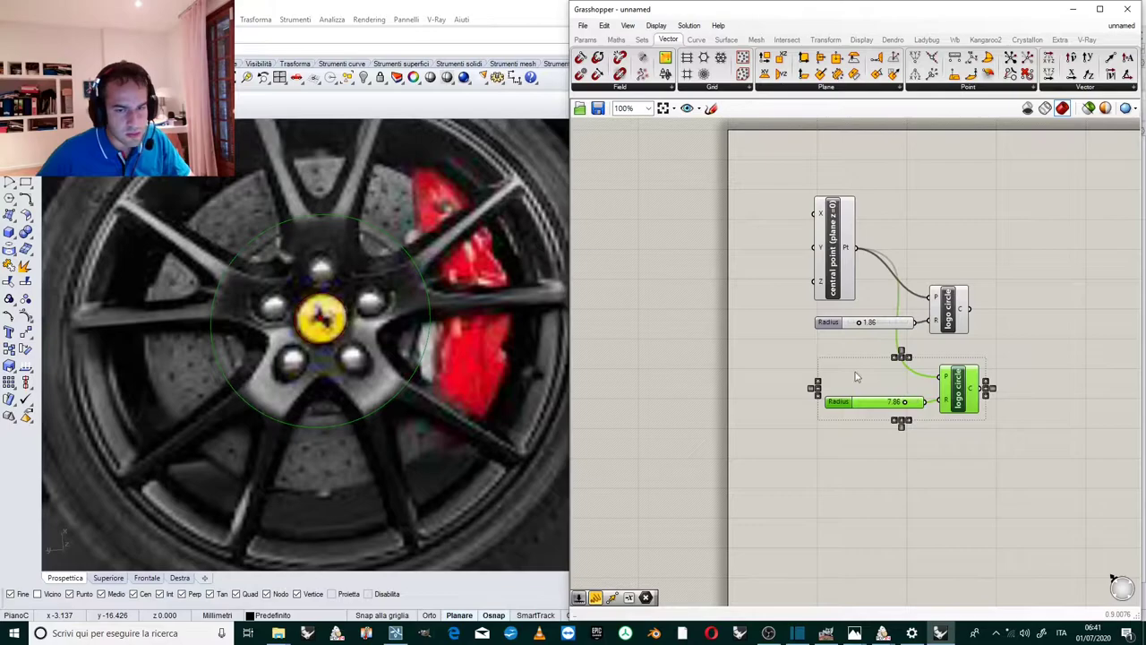
# Rename the copied circle with the 7.86 radius to "middle circle".
pyautogui.scroll(3, 867, 383)
pyautogui.rightClick(828, 406)
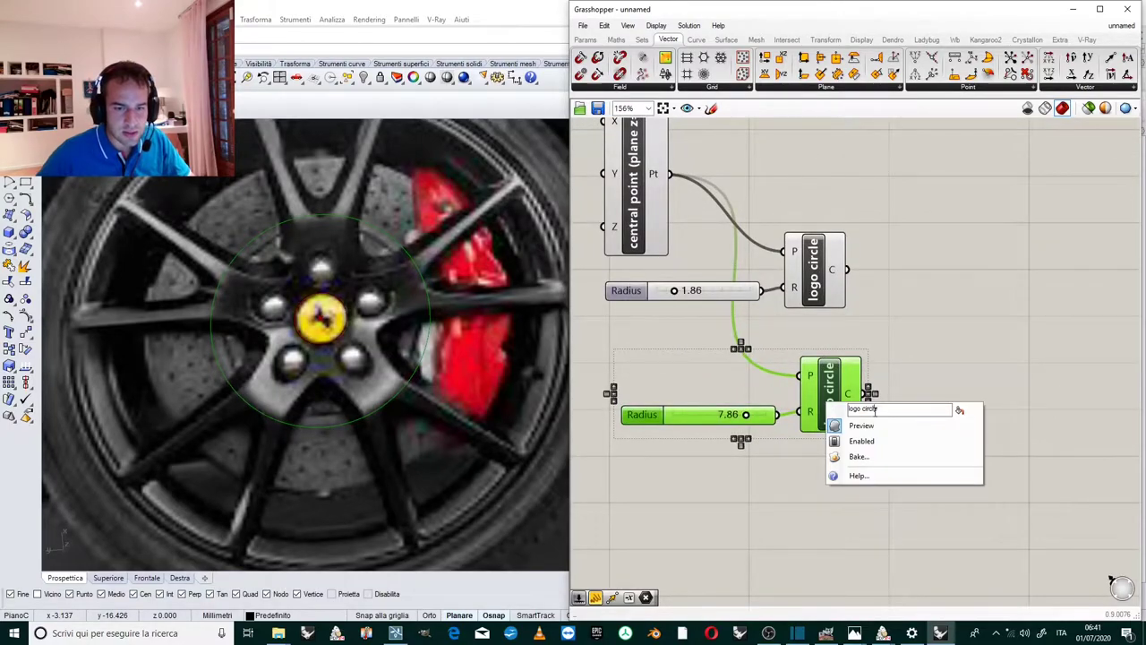
pyautogui.moveTo(880, 411); pyautogui.dragTo(837, 408)
pyautogui.press('BackSpace')
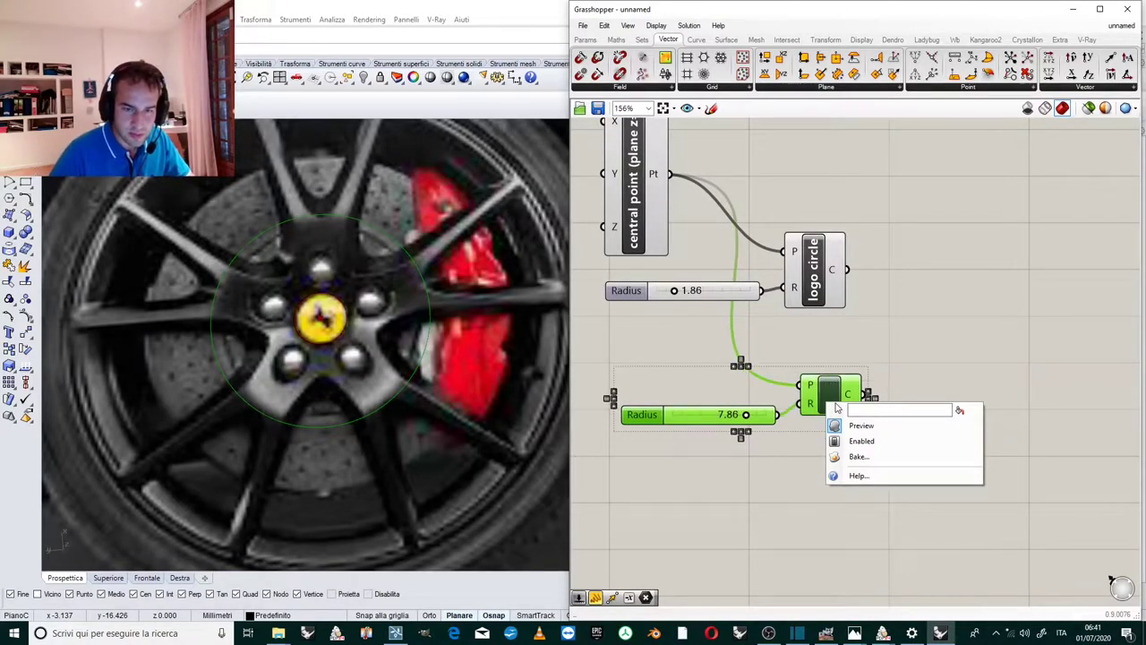
pyautogui.write('midd')
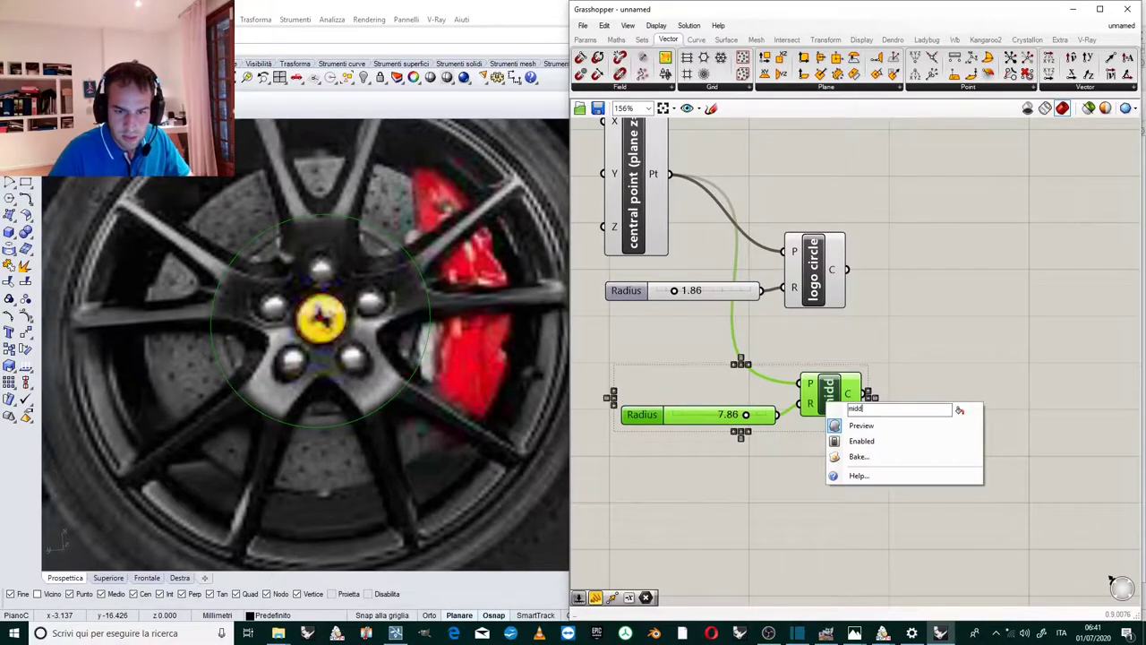
pyautogui.write('le circle')
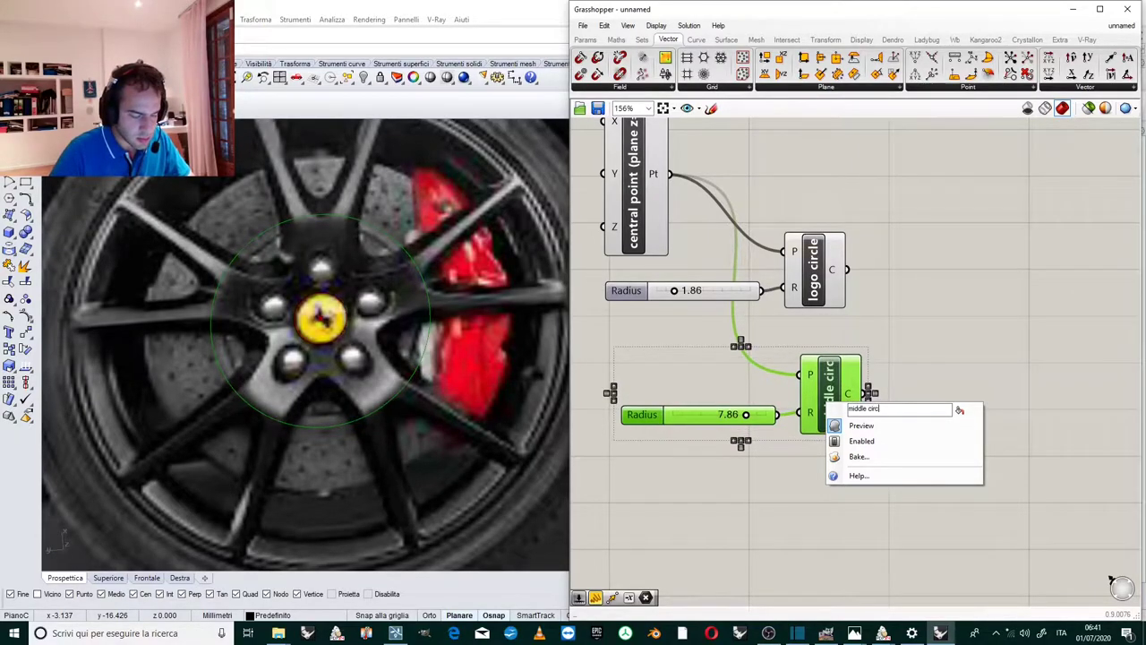
pyautogui.click(892, 312)
# Duplicate the middle circle together with its radius slider and place the copy below the original.
pyautogui.scroll(-2, 918, 333)
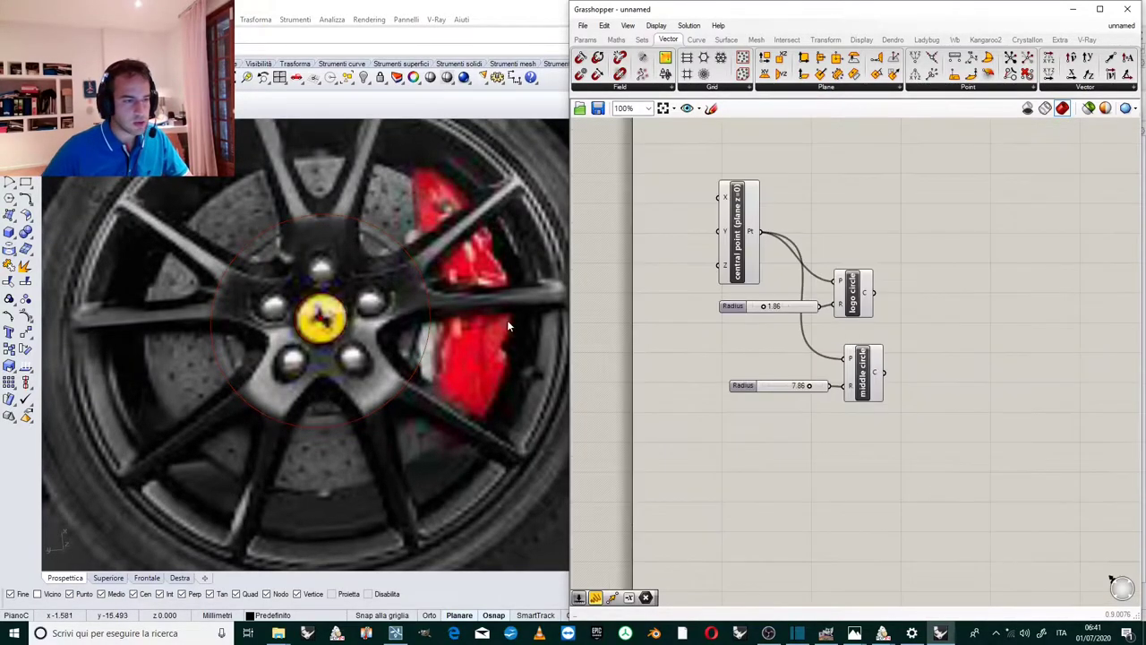
pyautogui.scroll(-4, 459, 309)
pyautogui.scroll(1, 830, 374)
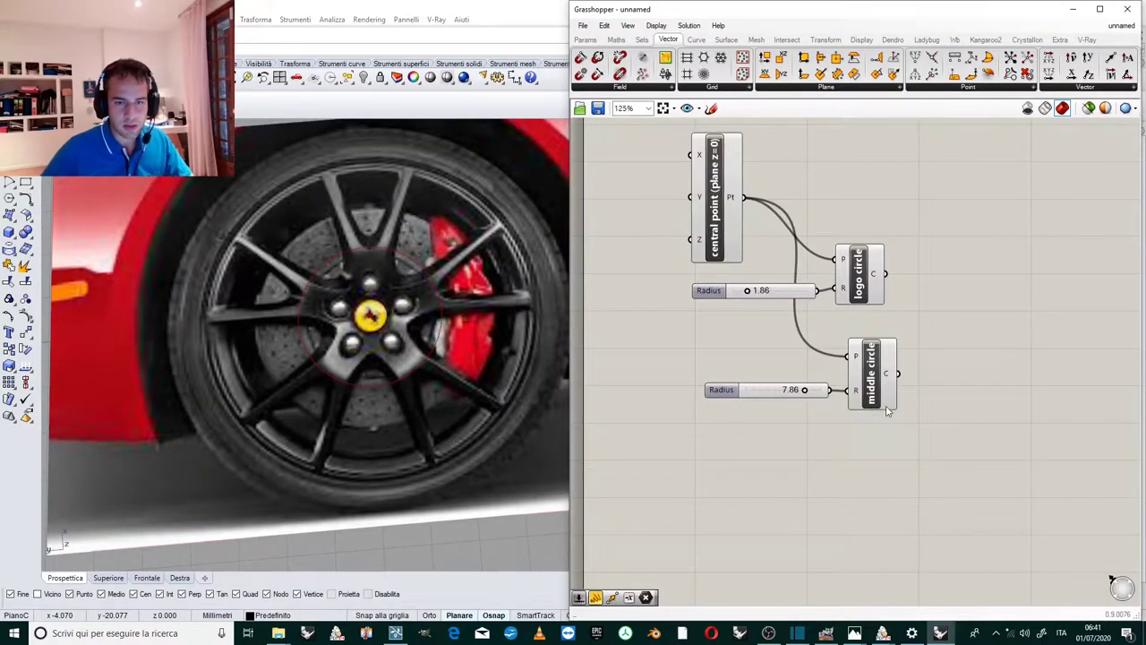
pyautogui.moveTo(893, 439); pyautogui.dragTo(789, 352)
pyautogui.hotkey('ctrl', 'c')
pyautogui.hotkey('ctrl', 'v')
pyautogui.moveTo(876, 369); pyautogui.dragTo(877, 451)
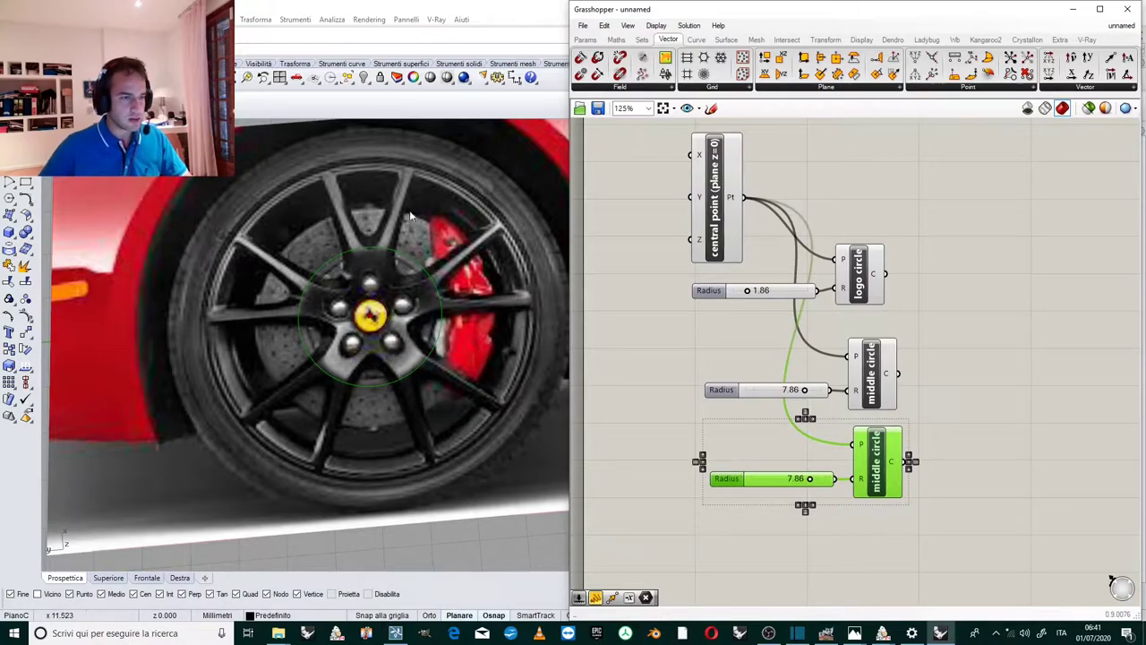
# Raise the lowest circle's radius to 10.00 and extend its slider's maximum value to 30.
pyautogui.scroll(5, 795, 471)
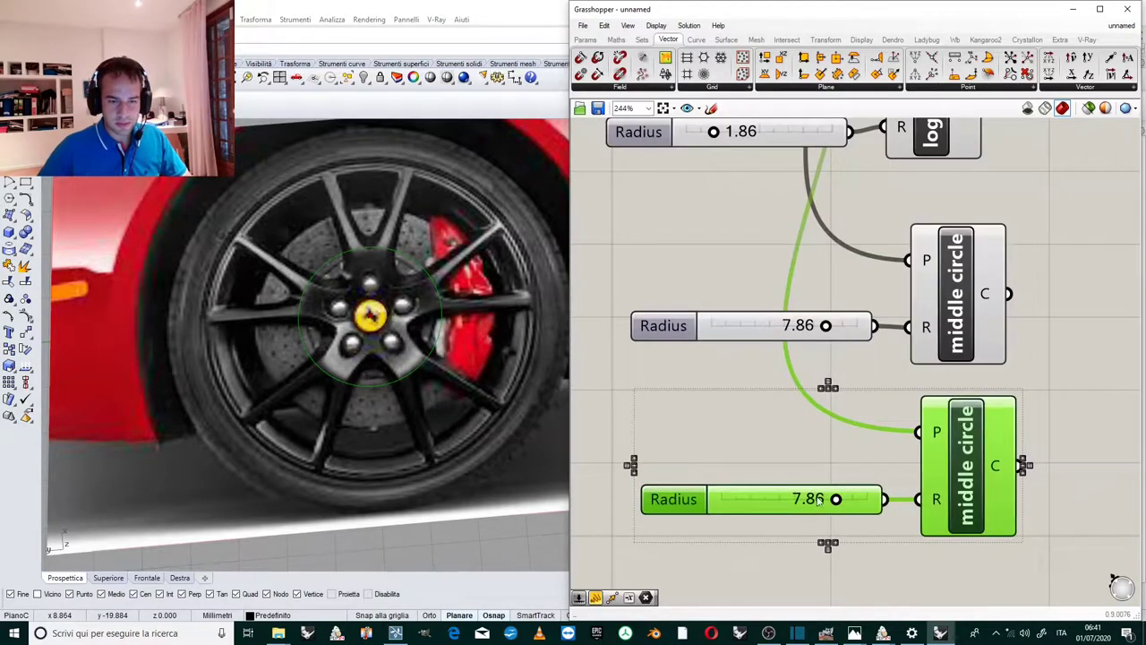
pyautogui.moveTo(838, 501); pyautogui.dragTo(877, 501)
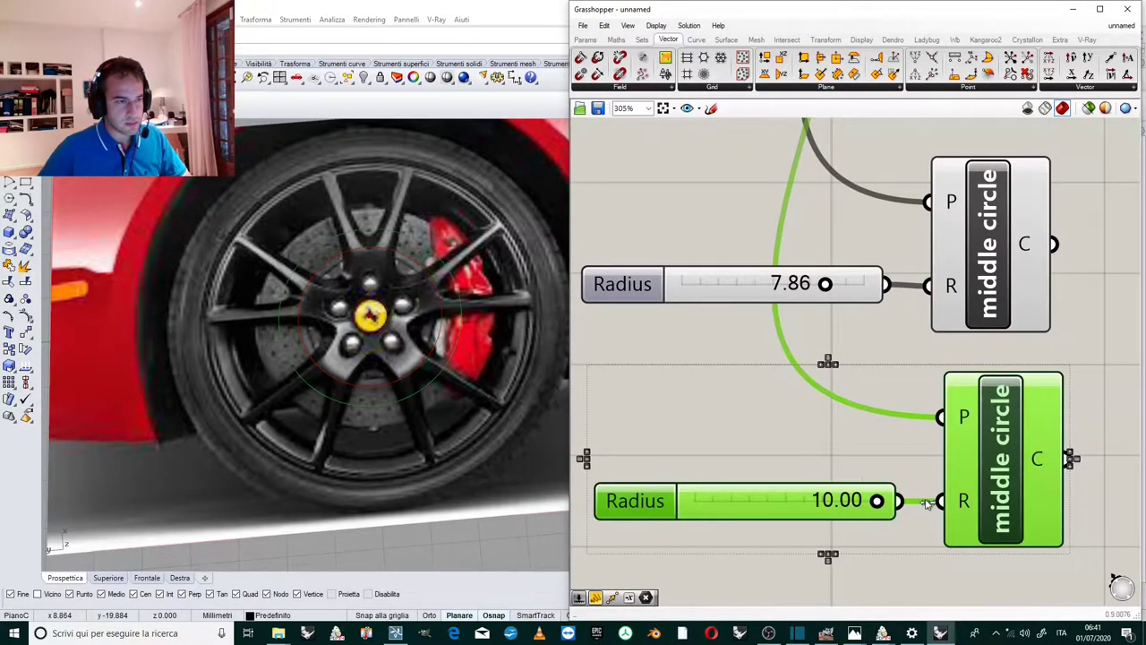
pyautogui.rightClick(772, 501)
pyautogui.moveTo(850, 541)
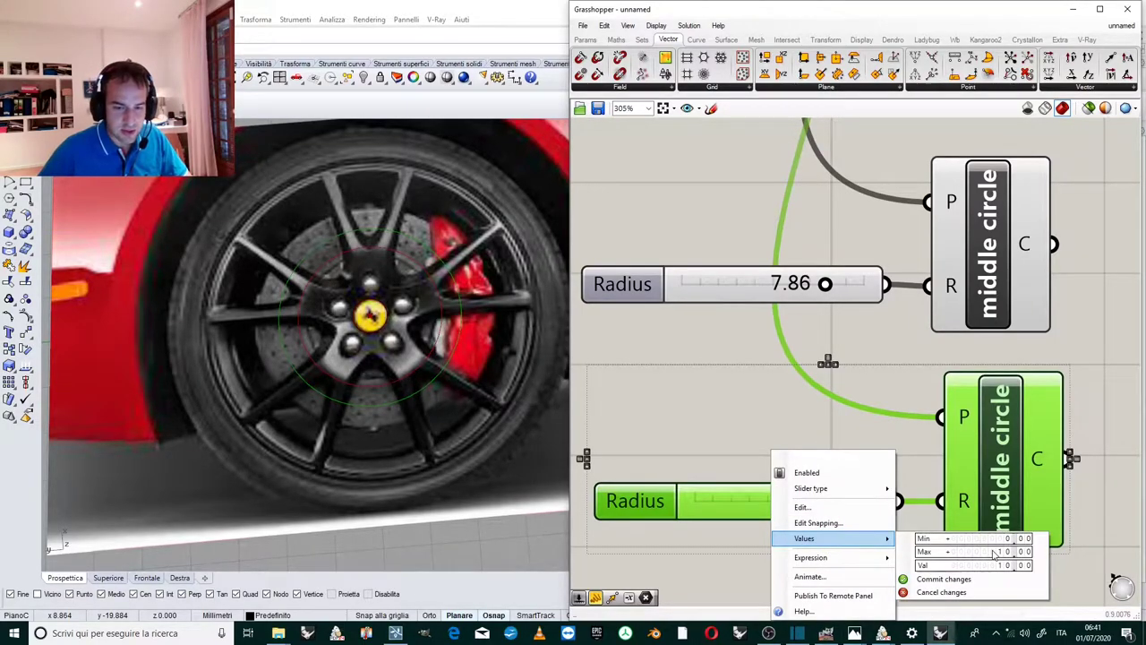
pyautogui.click(994, 552)
pyautogui.write('3')
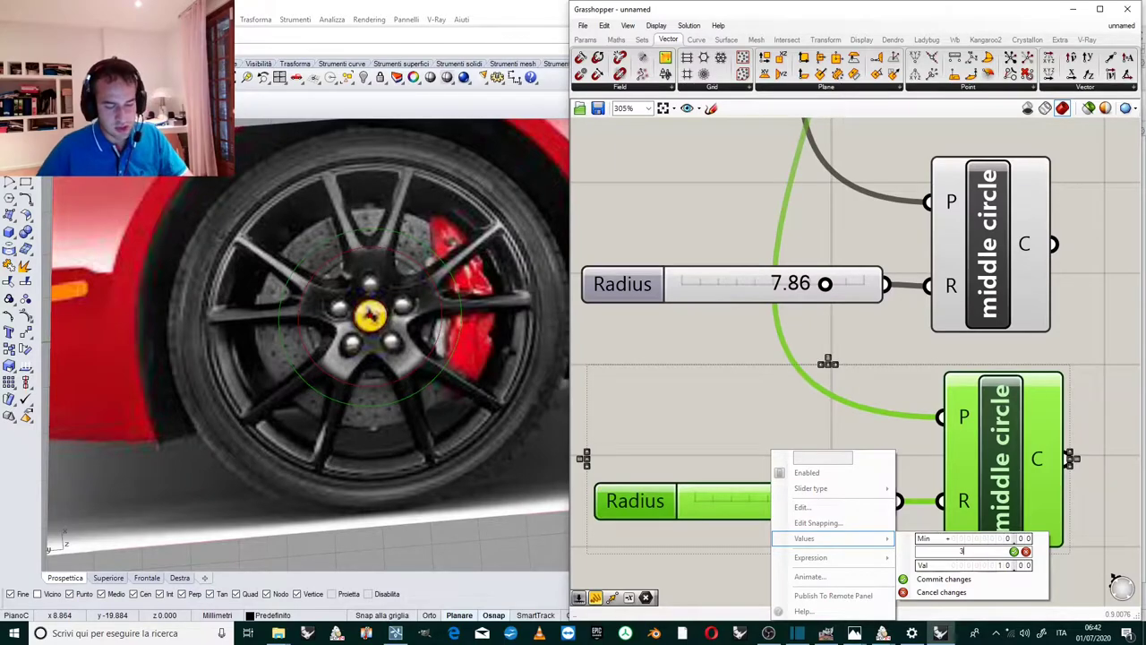
pyautogui.press('Return')
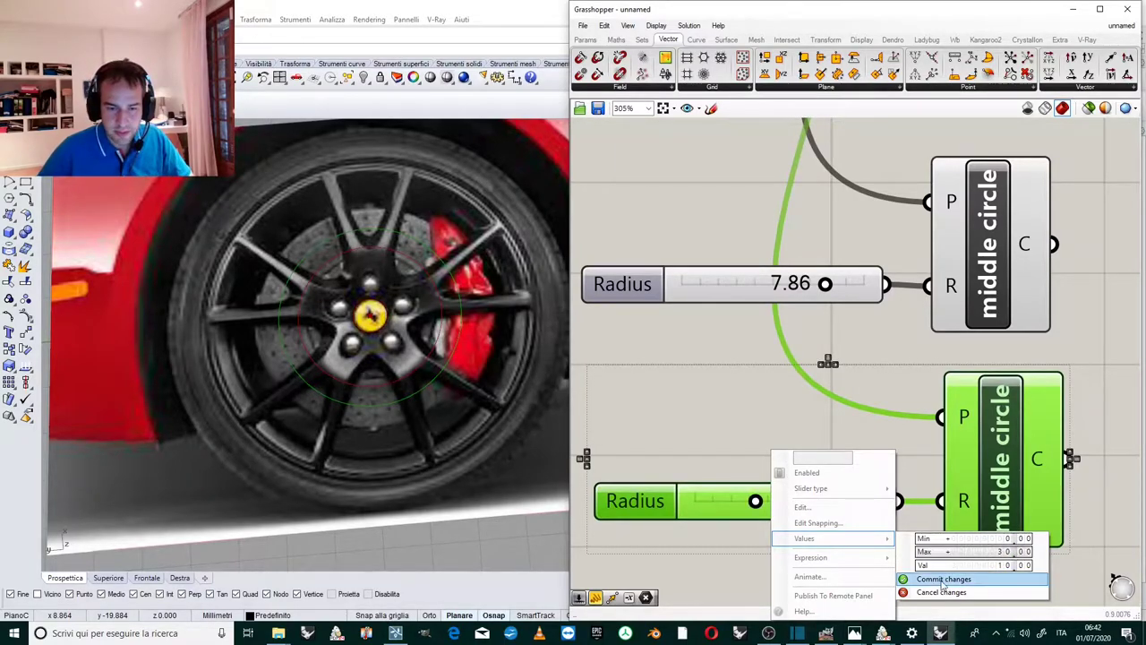
pyautogui.click(942, 579)
# Set the lowest circle's radius to 17.87 so that it follows the outer edge of the rim in the photo.
pyautogui.click(824, 410)
pyautogui.scroll(-3, 818, 410)
pyautogui.moveTo(785, 457); pyautogui.dragTo(813, 458)
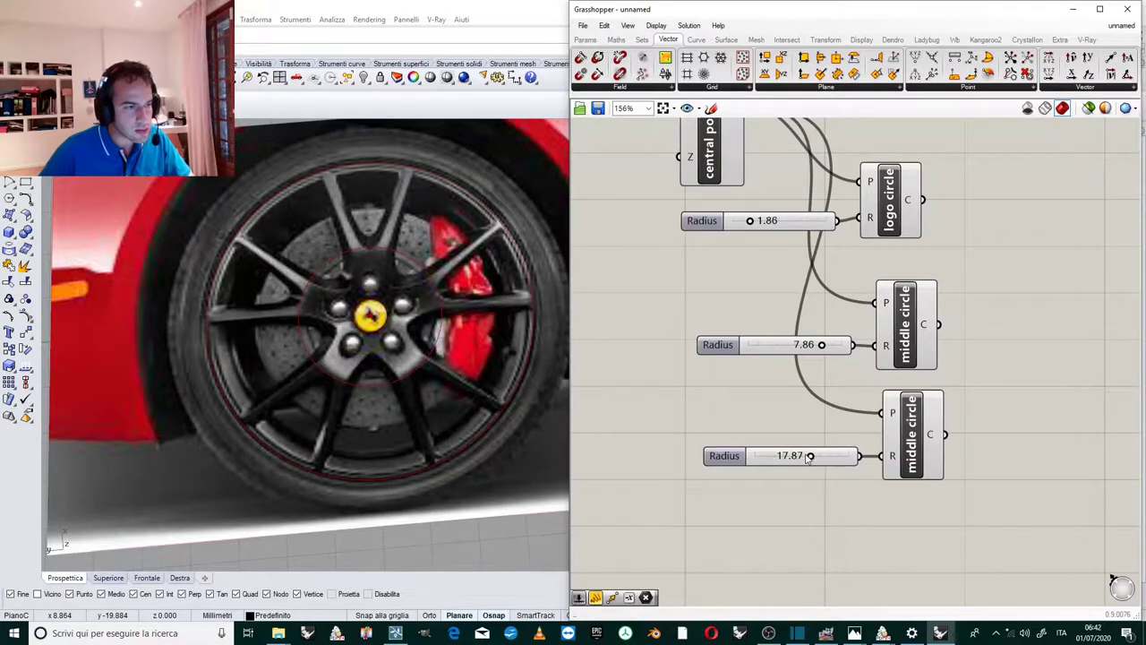
# Rename the lowest circle component to "external weel circle".
pyautogui.moveTo(739, 388); pyautogui.dragTo(693, 358, button='right')
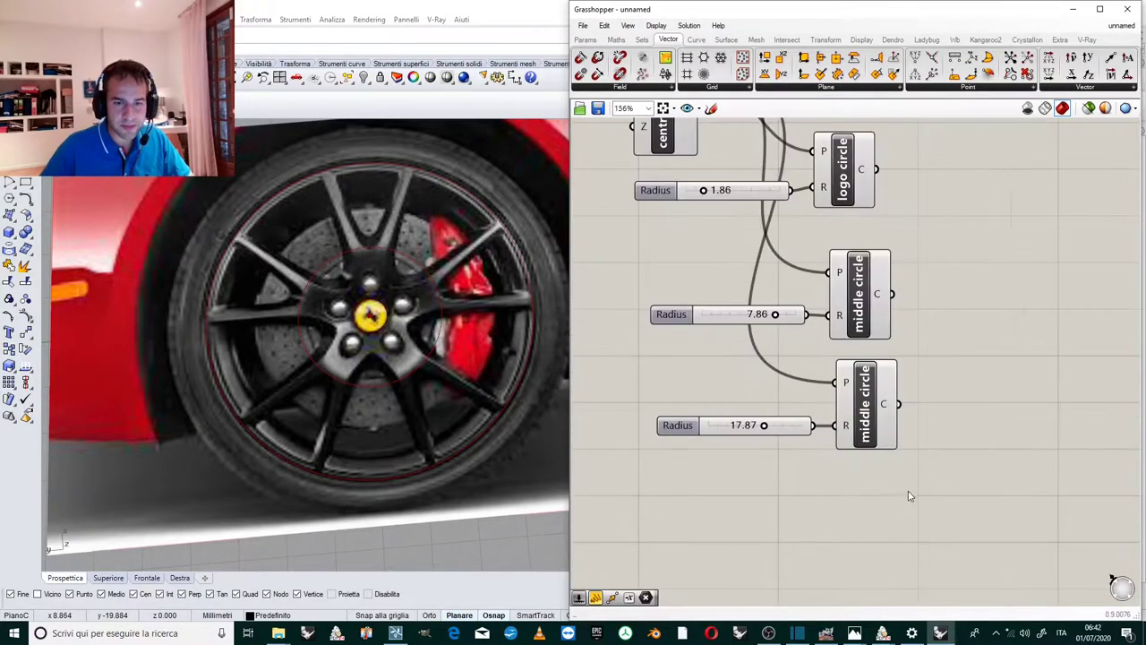
pyautogui.click(879, 419)
pyautogui.rightClick(879, 419)
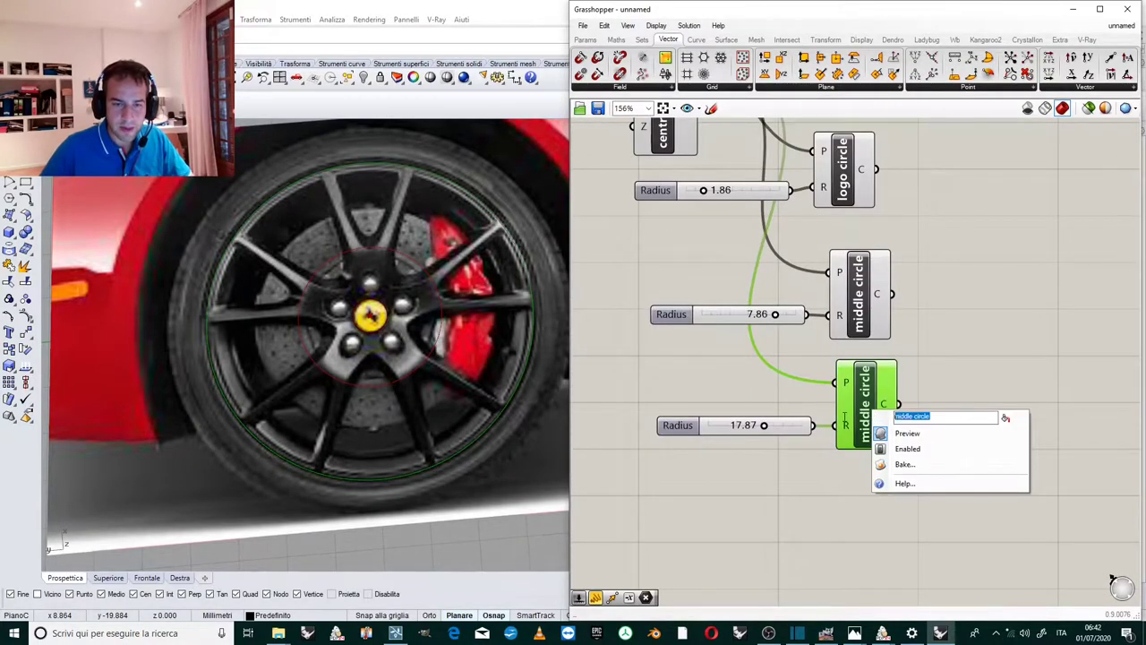
pyautogui.write('exte')
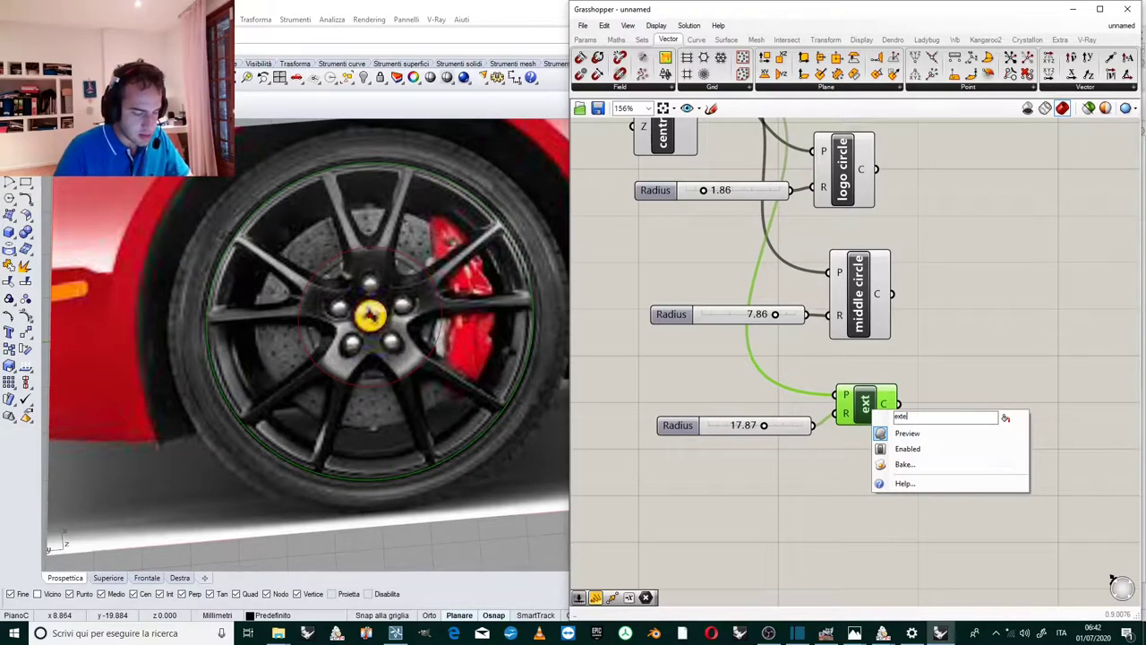
pyautogui.write('rnal')
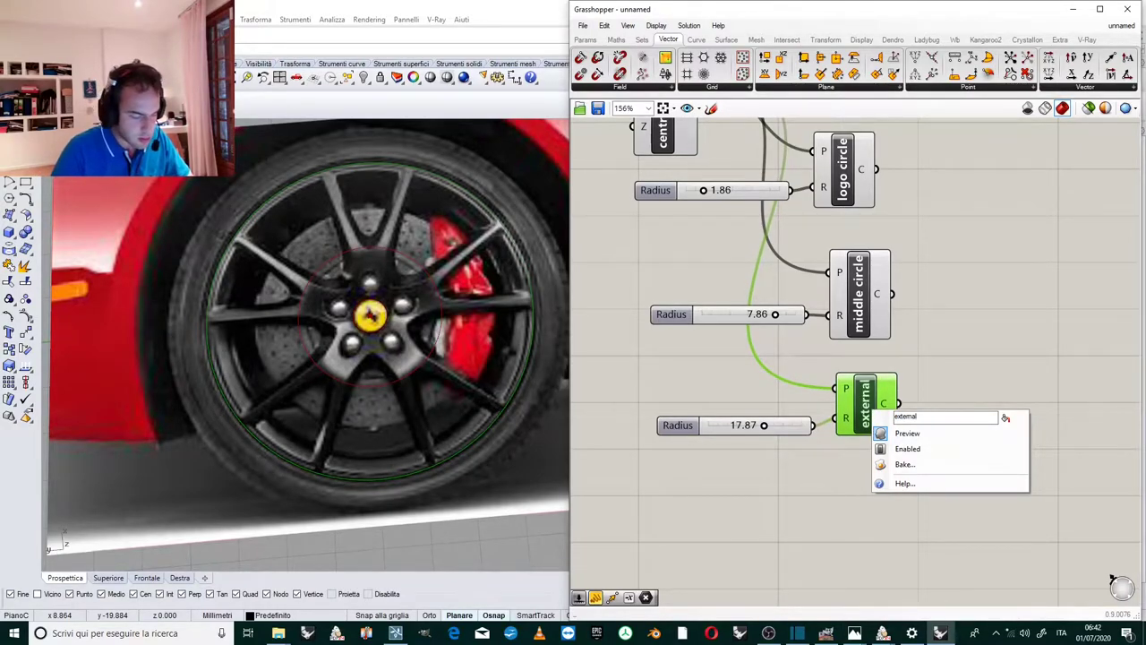
pyautogui.write(' weel')
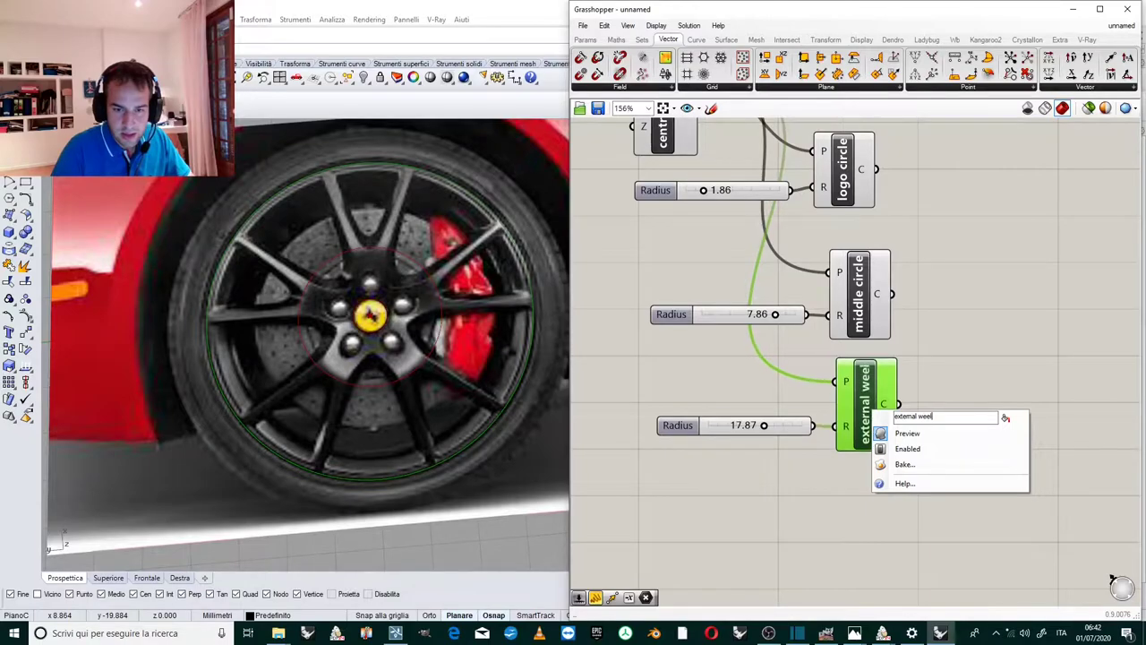
pyautogui.write(' circle')
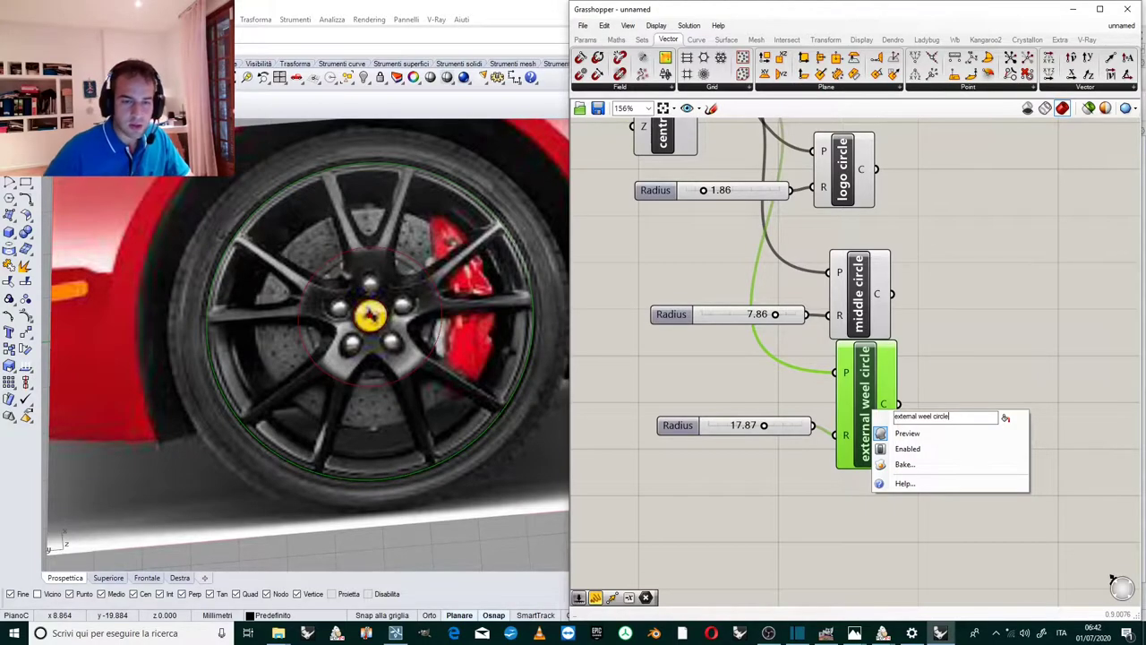
pyautogui.click(936, 322)
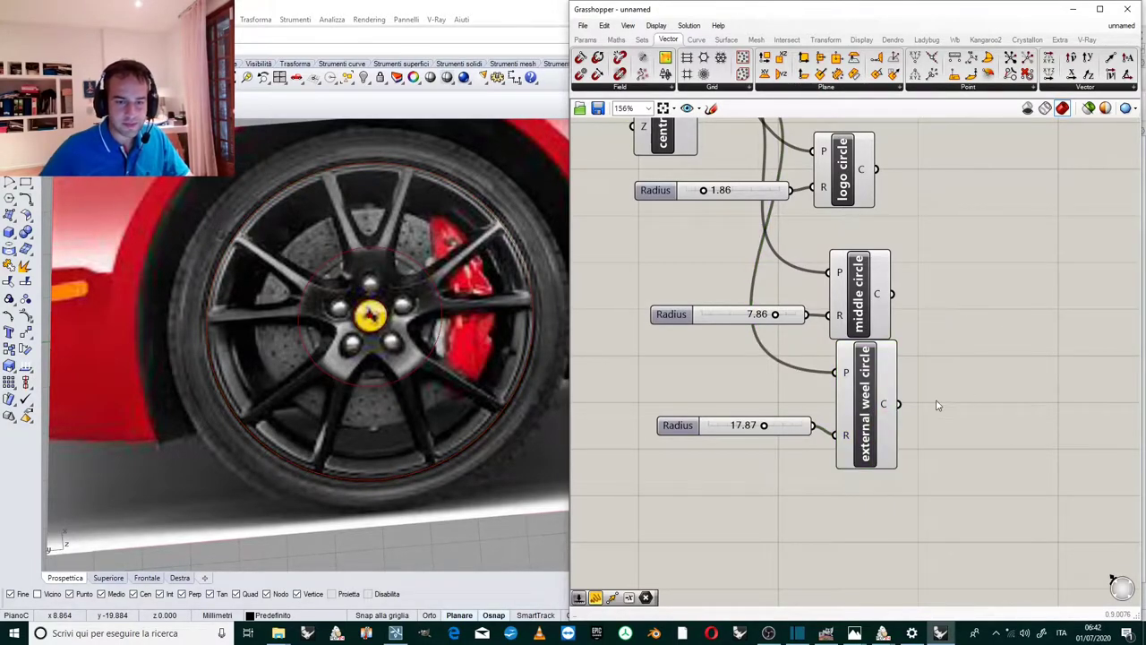
pyautogui.click(882, 411)
pyautogui.click(939, 323)
# Duplicate the external weel circle together with its radius slider and place the copy below the original.
pyautogui.scroll(-2, 907, 350)
pyautogui.moveTo(920, 368); pyautogui.dragTo(697, 487)
pyautogui.scroll(-2, 691, 374)
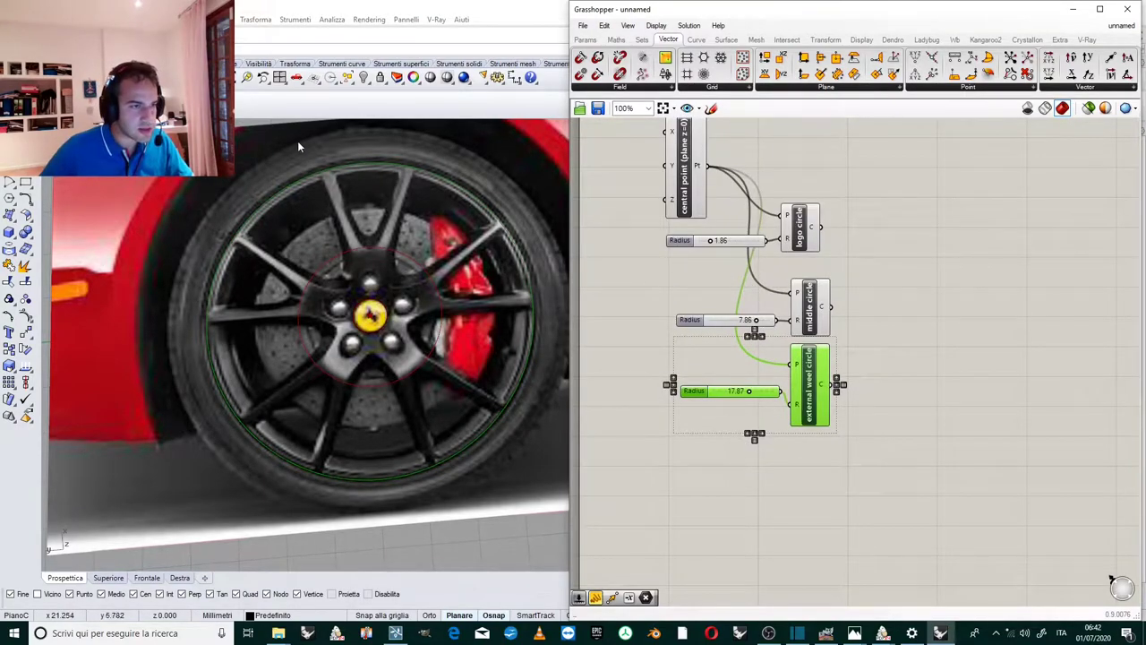
pyautogui.hotkey('ctrl', 'c')
pyautogui.hotkey('ctrl', 'v')
pyautogui.keyDown('alt'); pyautogui.moveTo(710, 378); pyautogui.dragTo(709, 493); pyautogui.keyUp('alt')
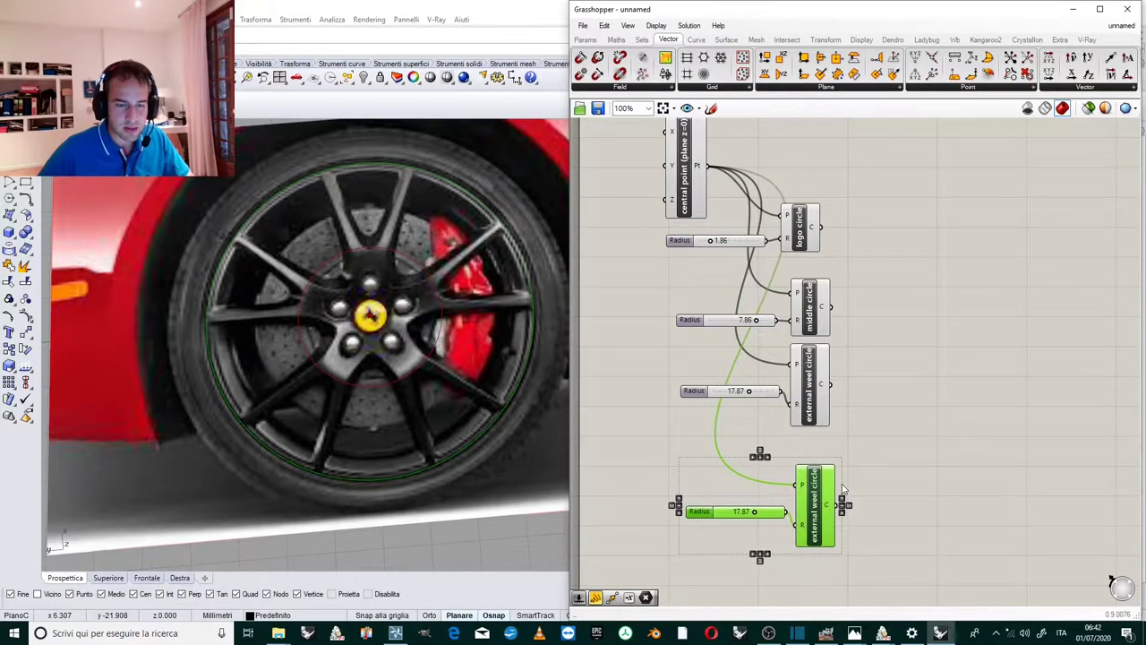
# Rename the lowest circle component to "external of hte weel circle".
pyautogui.scroll(3, 840, 491)
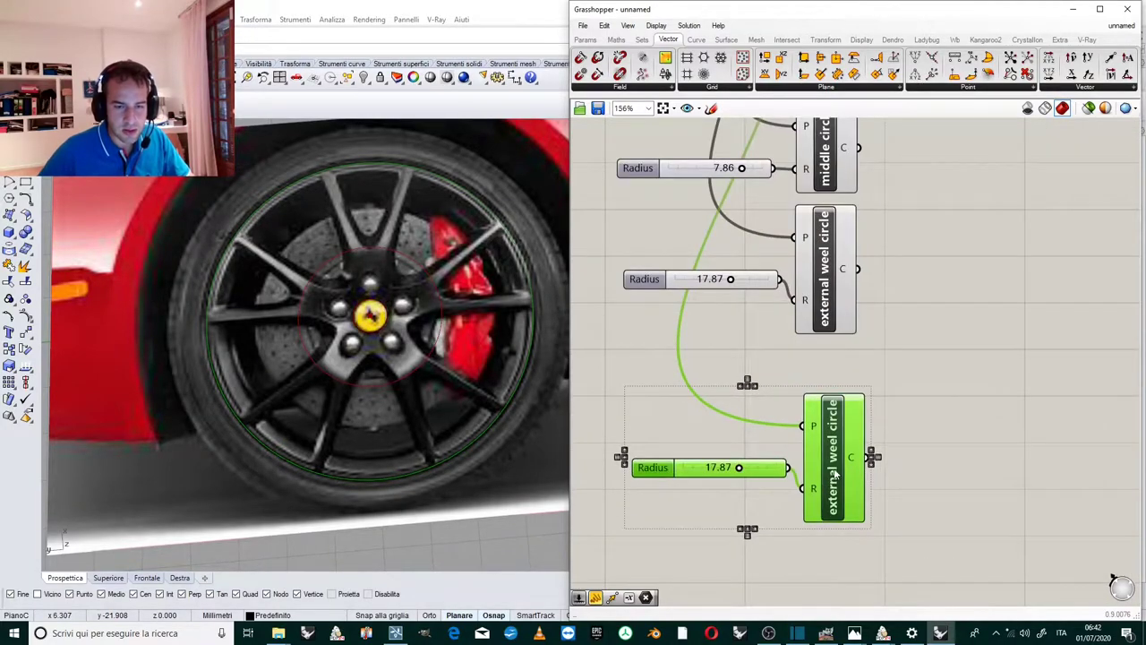
pyautogui.rightClick(836, 465)
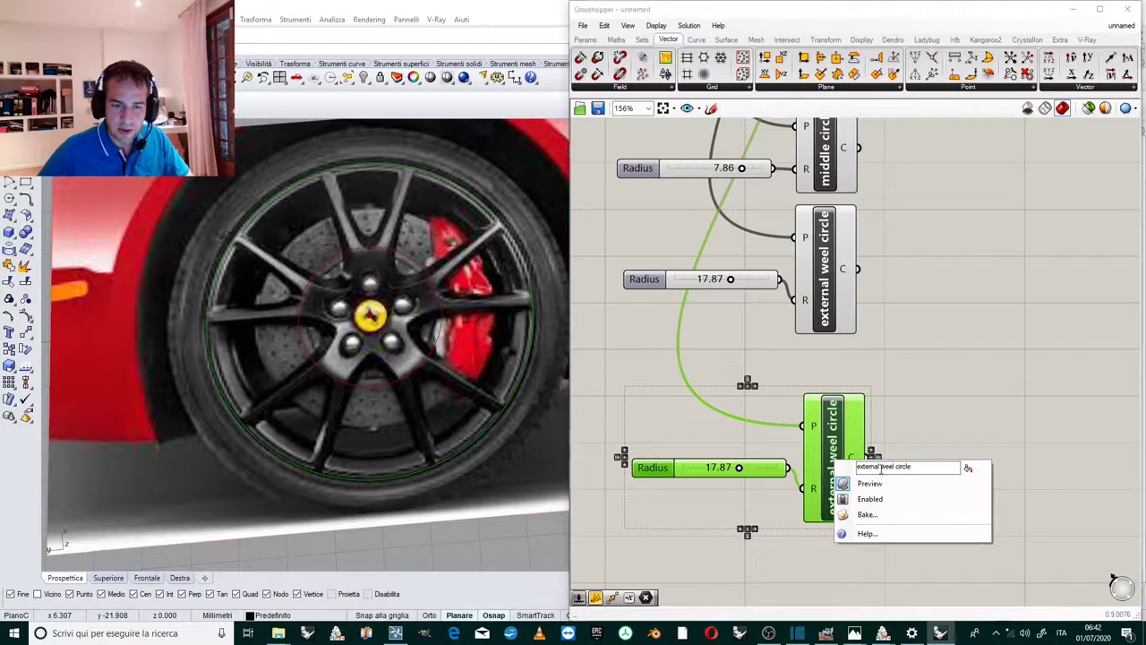
pyautogui.write('of th')
pyautogui.write('e')
pyautogui.press('Return')
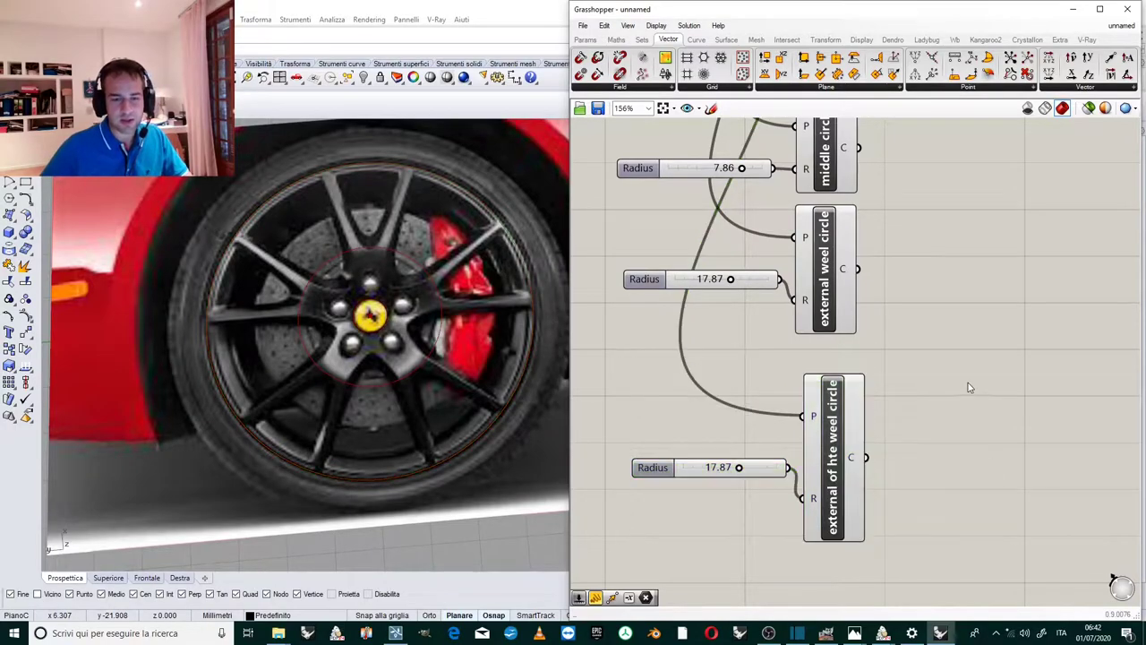
# Duplicate the external of hte weel circle with its radius slider and place the copy below the original.
pyautogui.scroll(-5, 985, 376)
pyautogui.scroll(3, 805, 371)
pyautogui.moveTo(913, 437); pyautogui.dragTo(764, 320)
pyautogui.hotkey('ctrl', 'v')
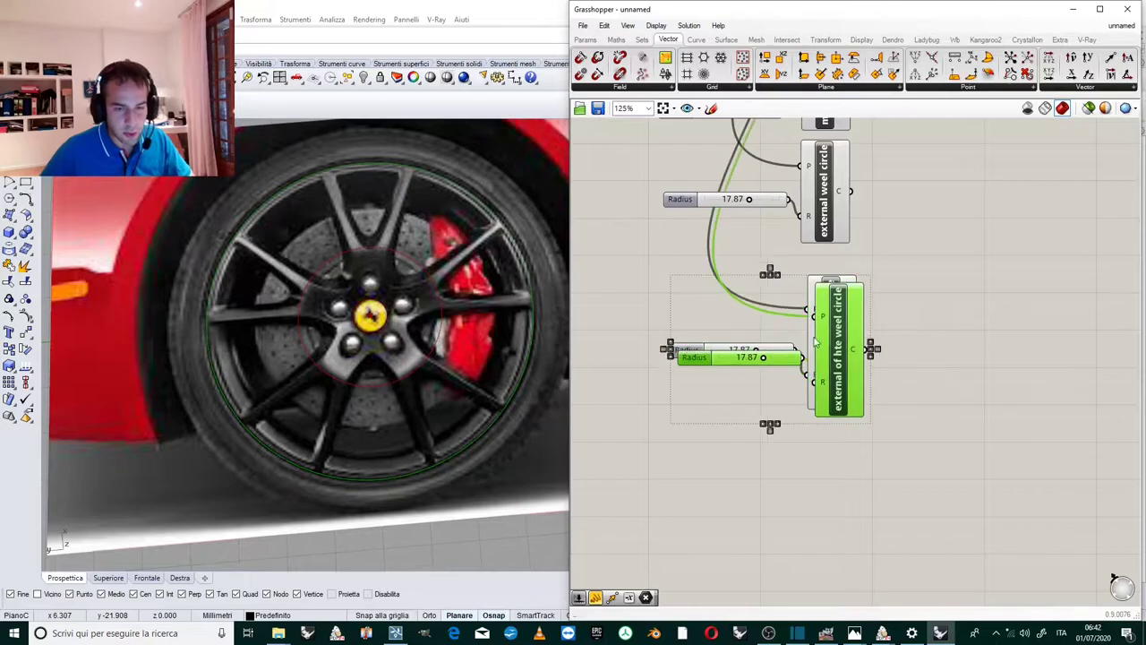
pyautogui.moveTo(849, 341); pyautogui.dragTo(852, 504)
# Shorten the name of the newest circle component to "external of hte weel".
pyautogui.scroll(3, 802, 514)
pyautogui.scroll(-2, 792, 367)
pyautogui.scroll(2, 782, 501)
pyautogui.scroll(-1, 882, 365)
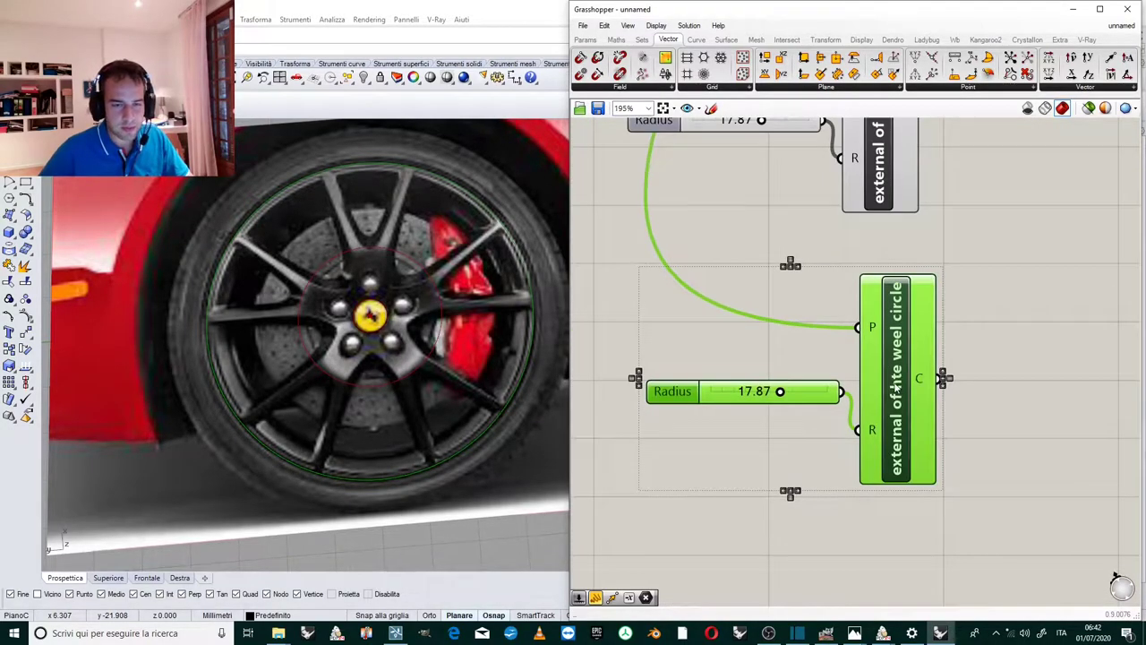
pyautogui.rightClick(895, 383)
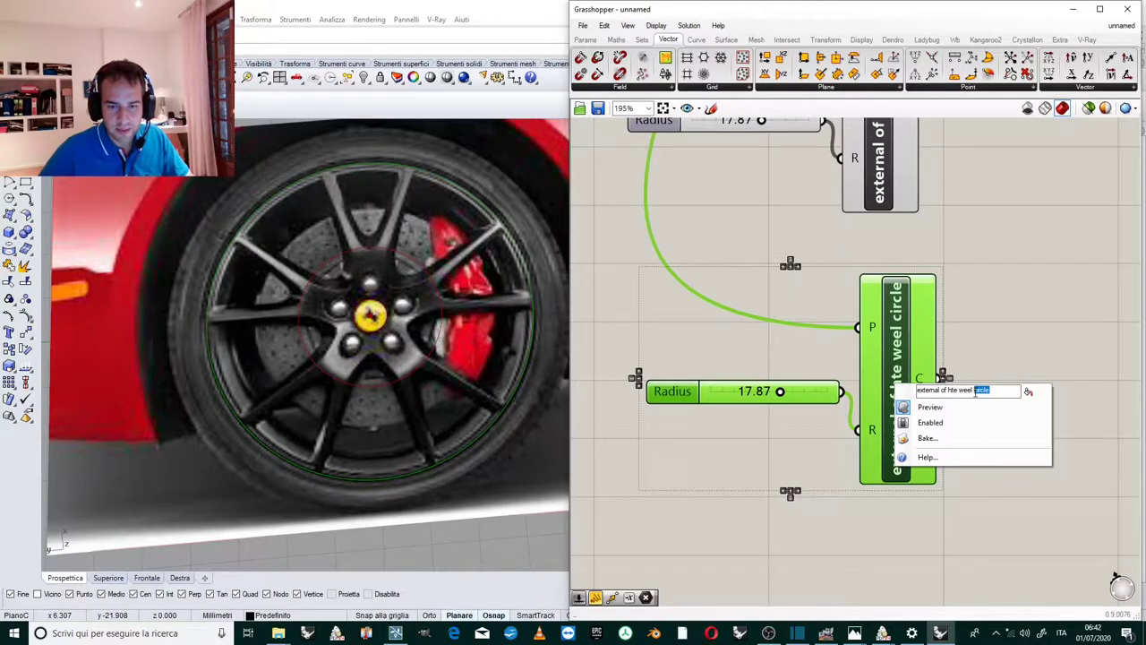
pyautogui.press('BackSpace')
pyautogui.click(1024, 342)
# Set the lowest circle's radius to 22.17 and compare it with the outer edge of the tyre in the photo.
pyautogui.scroll(-2, 802, 367)
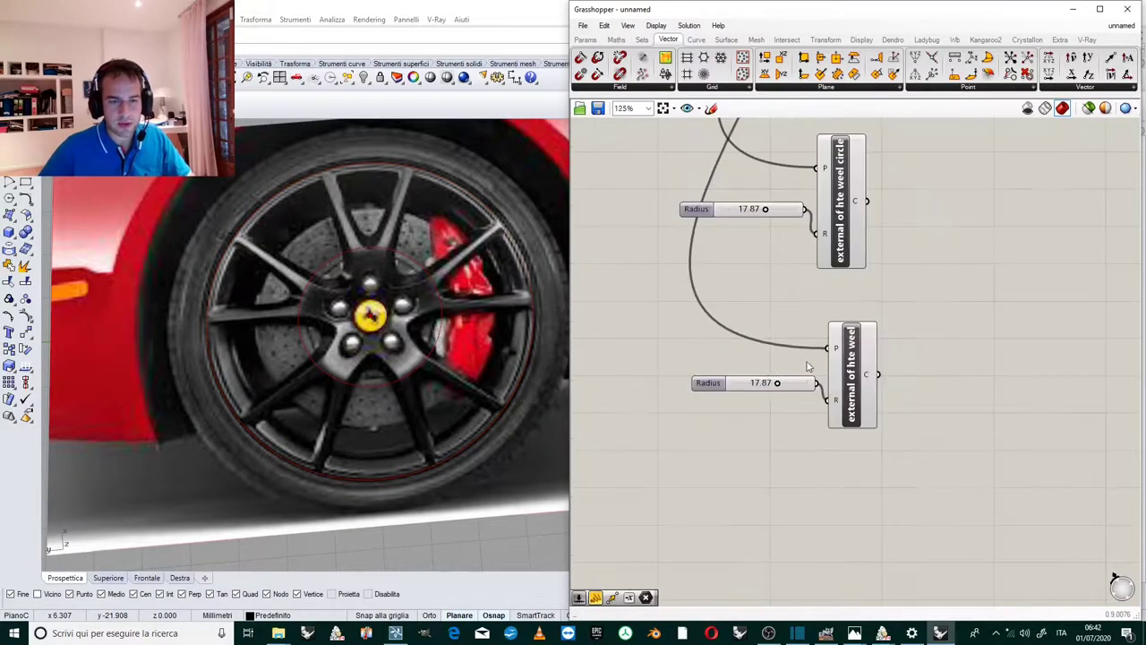
pyautogui.scroll(2, 798, 361)
pyautogui.moveTo(763, 410); pyautogui.dragTo(779, 409)
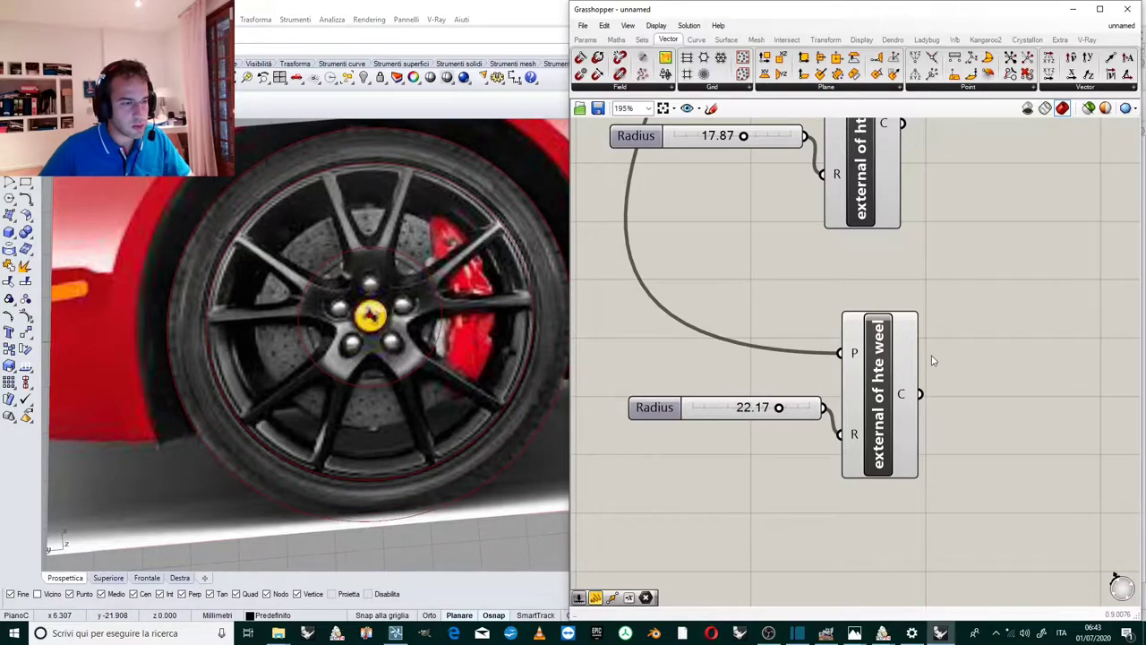
pyautogui.scroll(-5, 391, 309)
pyautogui.scroll(8, 386, 253)
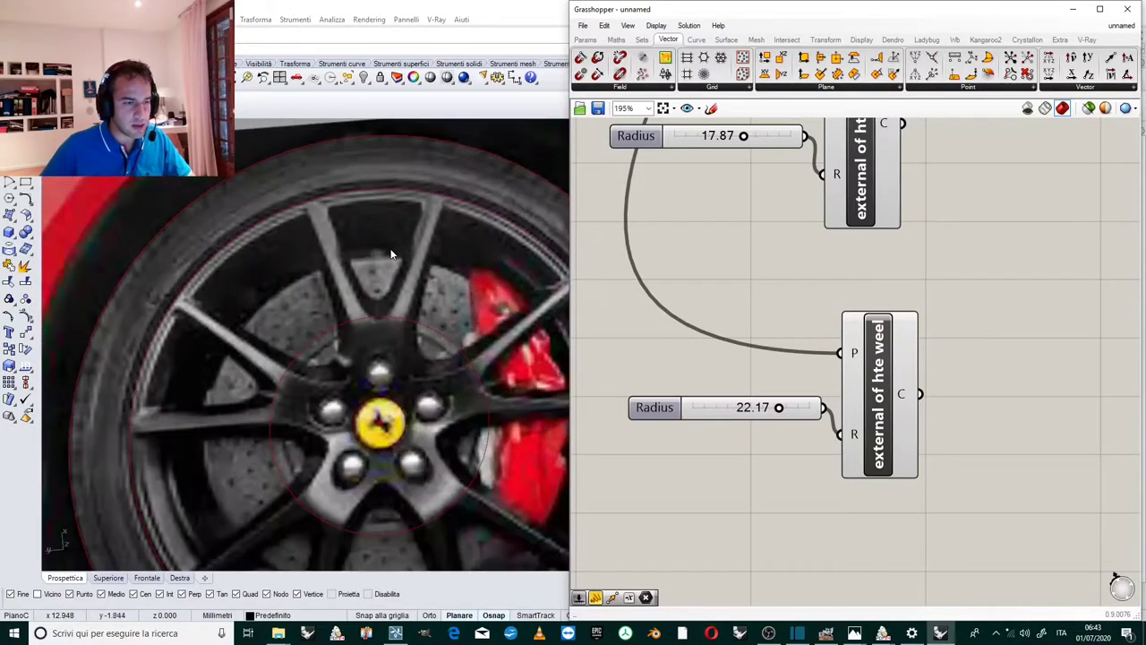
pyautogui.scroll(-6, 392, 258)
# Move the lowest circle and its radius slider up, closer to the circle above.
pyautogui.scroll(-3, 852, 246)
pyautogui.moveTo(808, 469); pyautogui.dragTo(598, 353)
pyautogui.moveTo(745, 411); pyautogui.dragTo(733, 385)
pyautogui.scroll(-3, 739, 367)
pyautogui.scroll(-3, 757, 176)
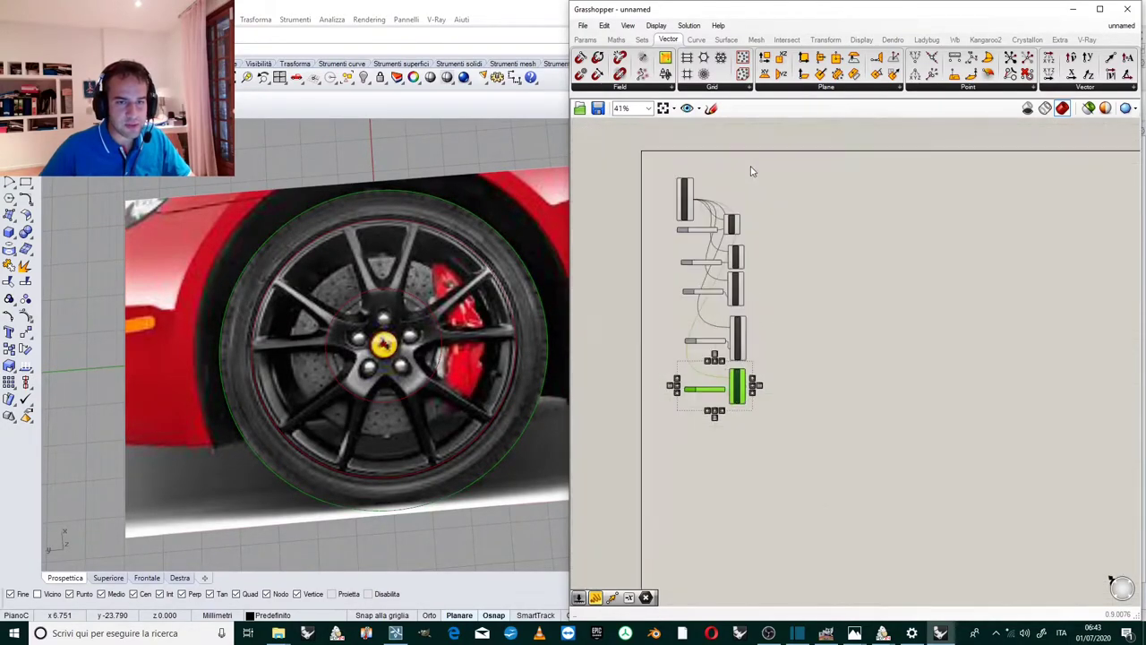
# Examine how the logo circle and the other concentric circles fit the wheel photo.
pyautogui.scroll(4, 750, 167)
pyautogui.click(716, 279)
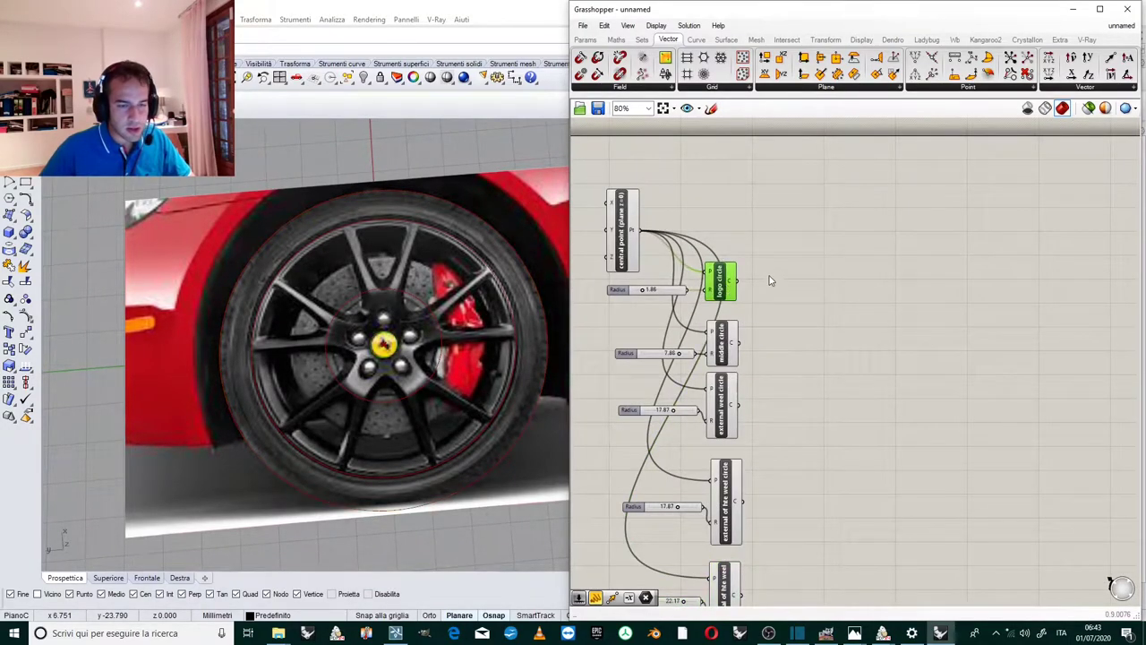
pyautogui.scroll(-1, 768, 281)
pyautogui.scroll(1, 781, 322)
pyautogui.scroll(1, 782, 322)
pyautogui.scroll(2, 414, 344)
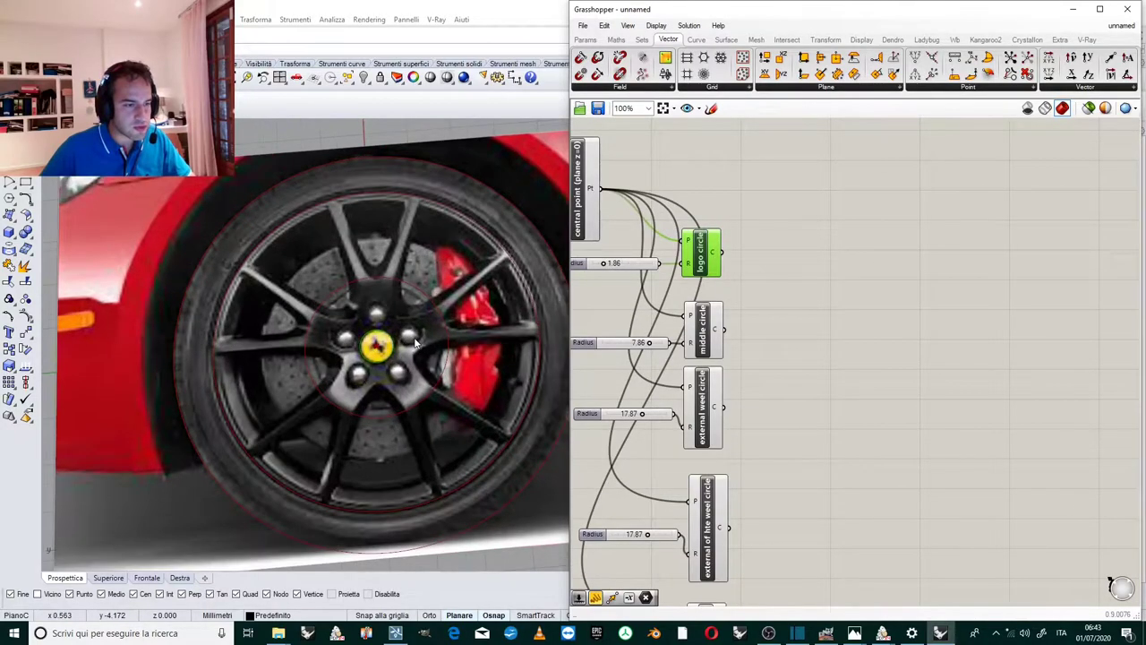
pyautogui.scroll(1, 391, 291)
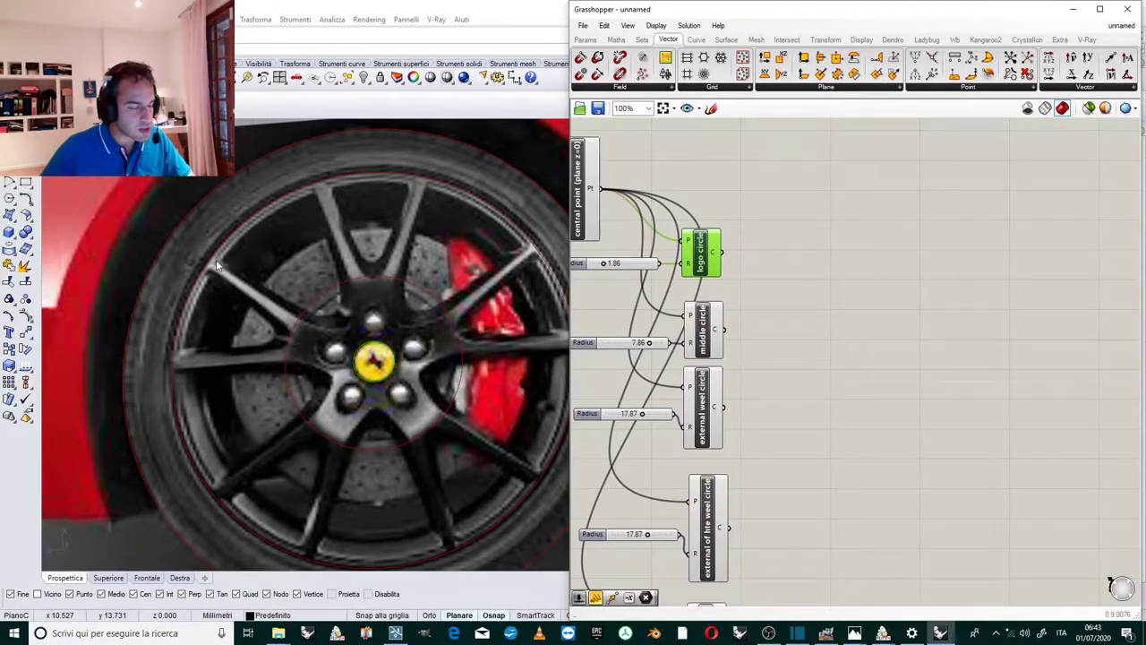
pyautogui.scroll(-2, 397, 269)
pyautogui.scroll(-1, 438, 271)
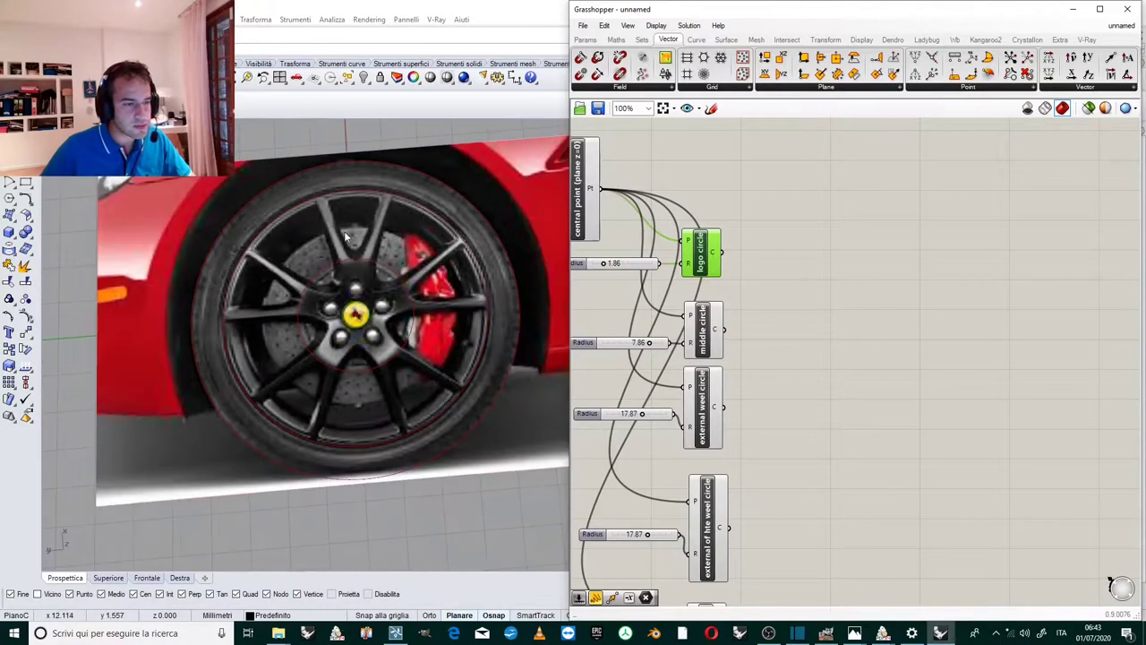
pyautogui.scroll(4, 387, 266)
pyautogui.click(801, 261)
pyautogui.scroll(-2, 801, 261)
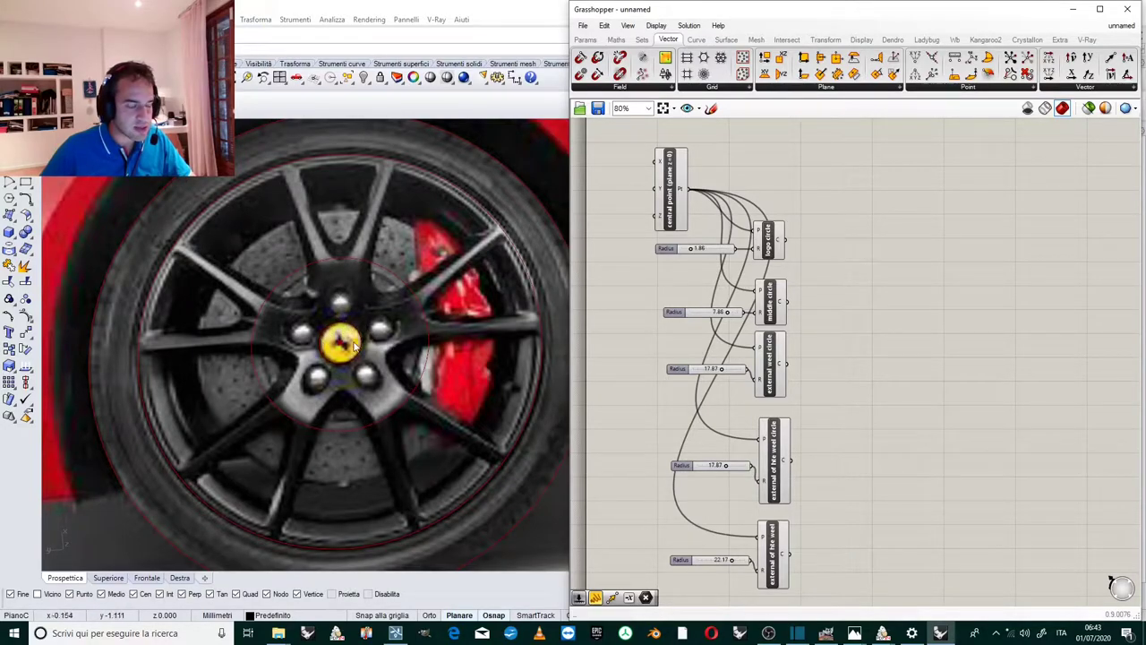
# Inspect the hub area of the photo up close and pick out the curve around the yellow logo.
pyautogui.scroll(2, 333, 339)
pyautogui.scroll(-1, 327, 331)
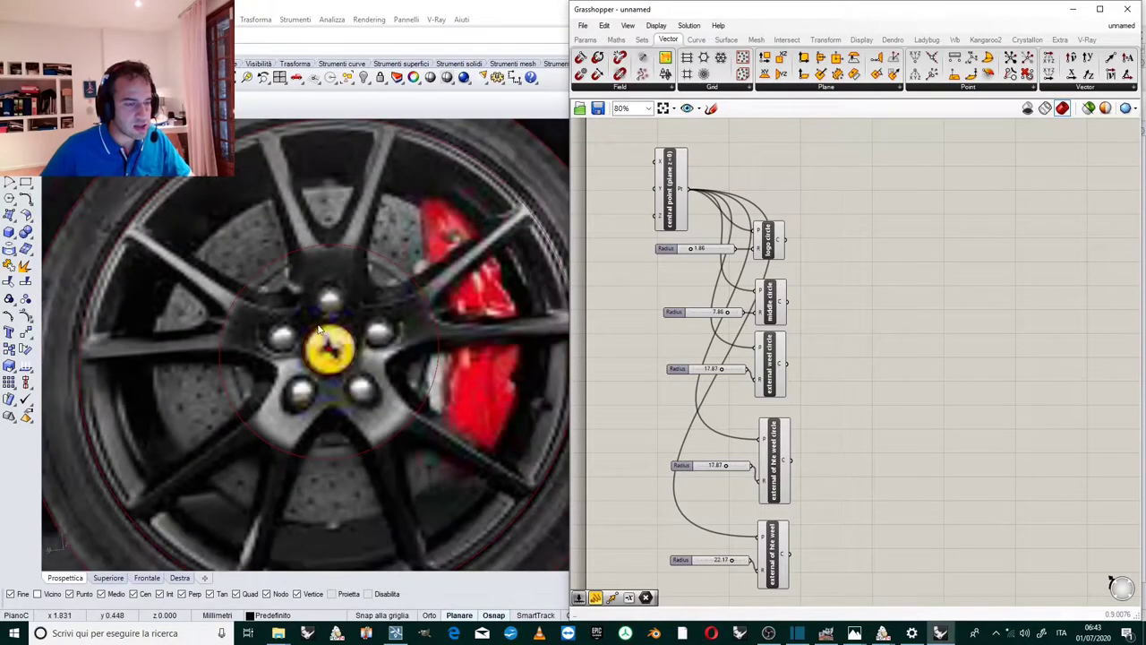
pyautogui.scroll(-2, 338, 356)
pyautogui.scroll(2, 340, 367)
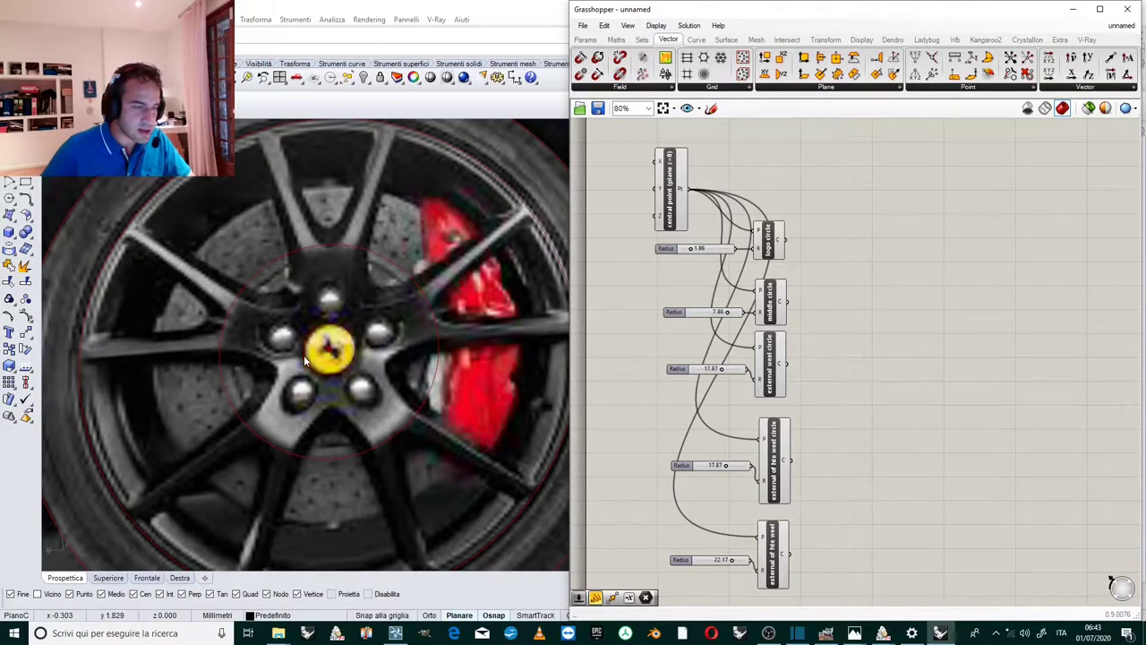
pyautogui.scroll(-2, 336, 336)
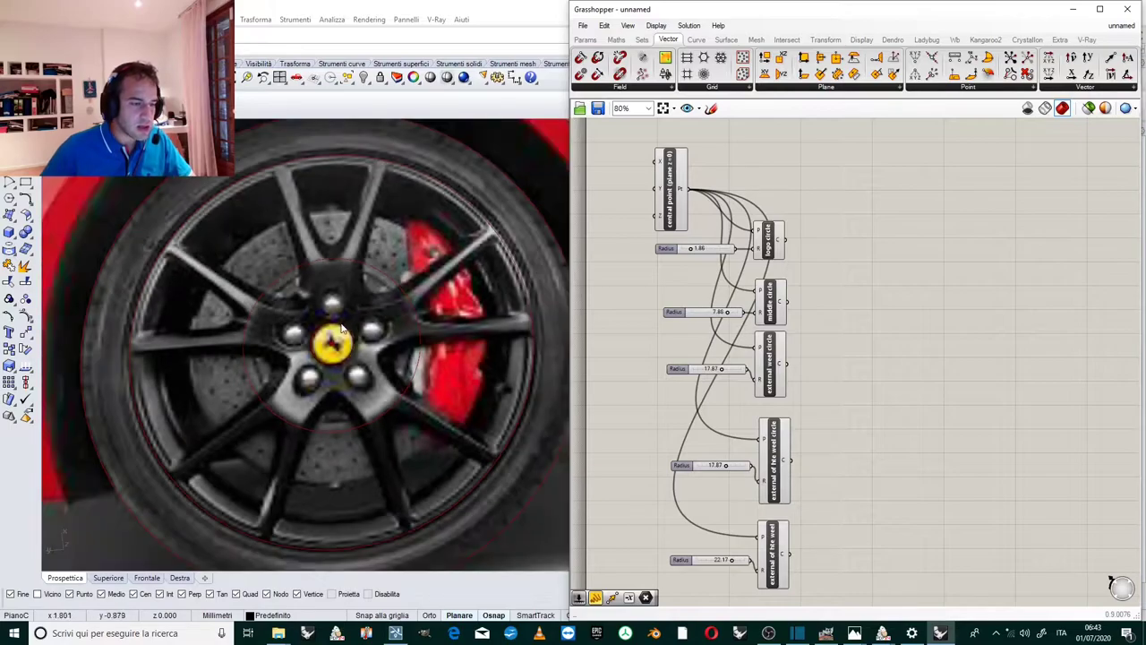
pyautogui.scroll(3, 340, 327)
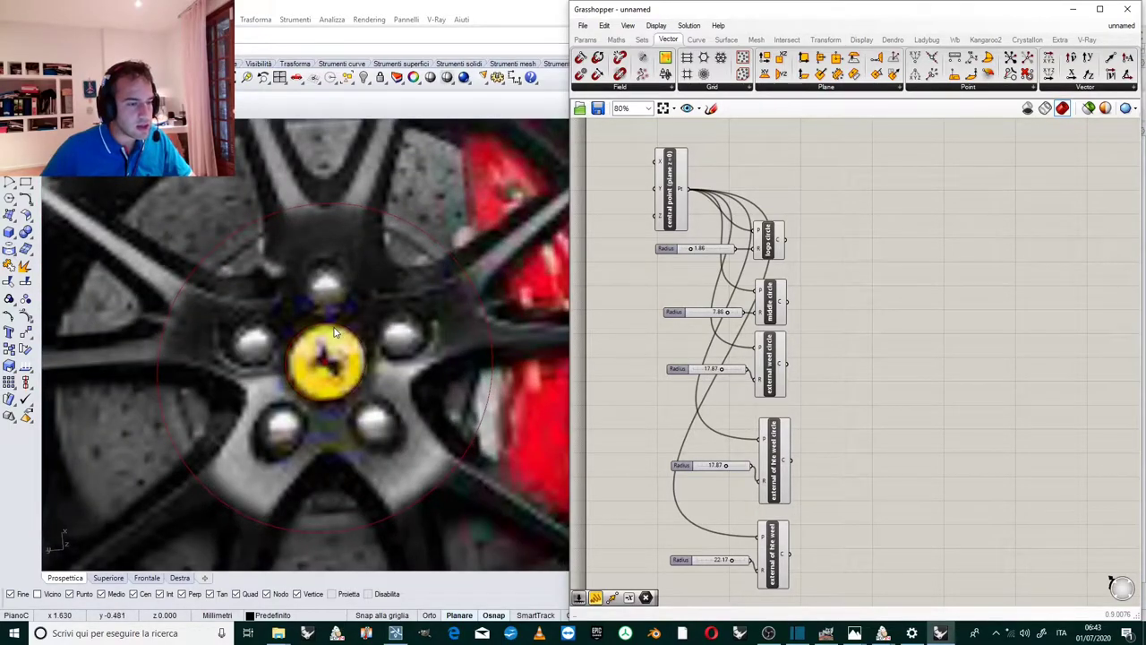
pyautogui.scroll(-2, 339, 331)
pyautogui.scroll(2, 350, 328)
pyautogui.click(328, 332)
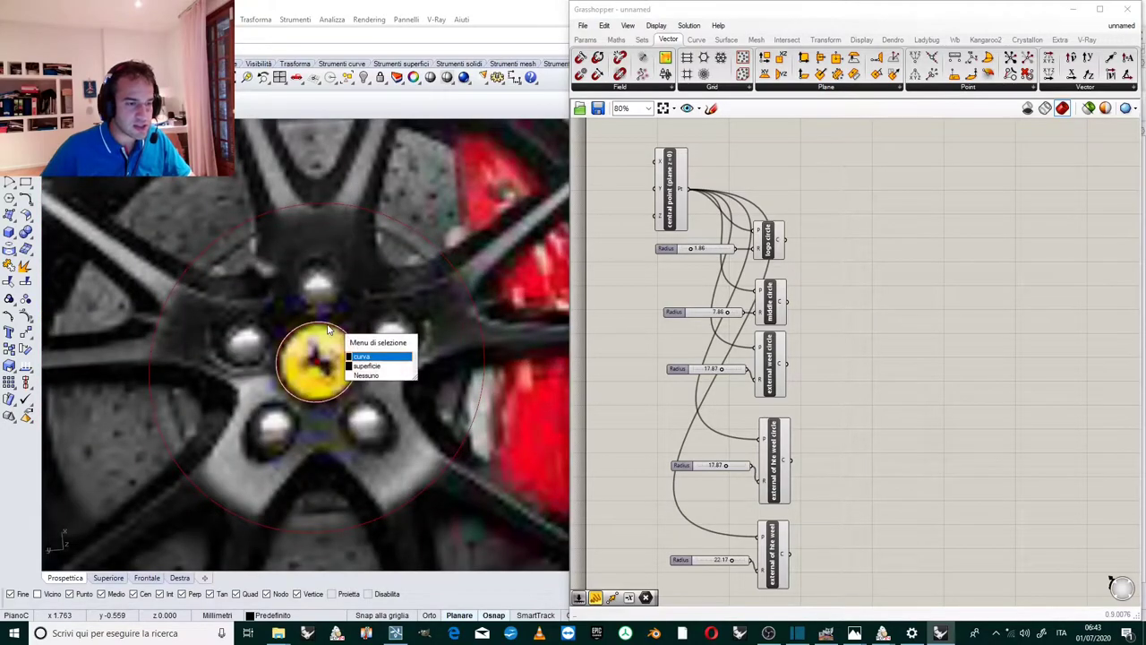
pyautogui.click(359, 356)
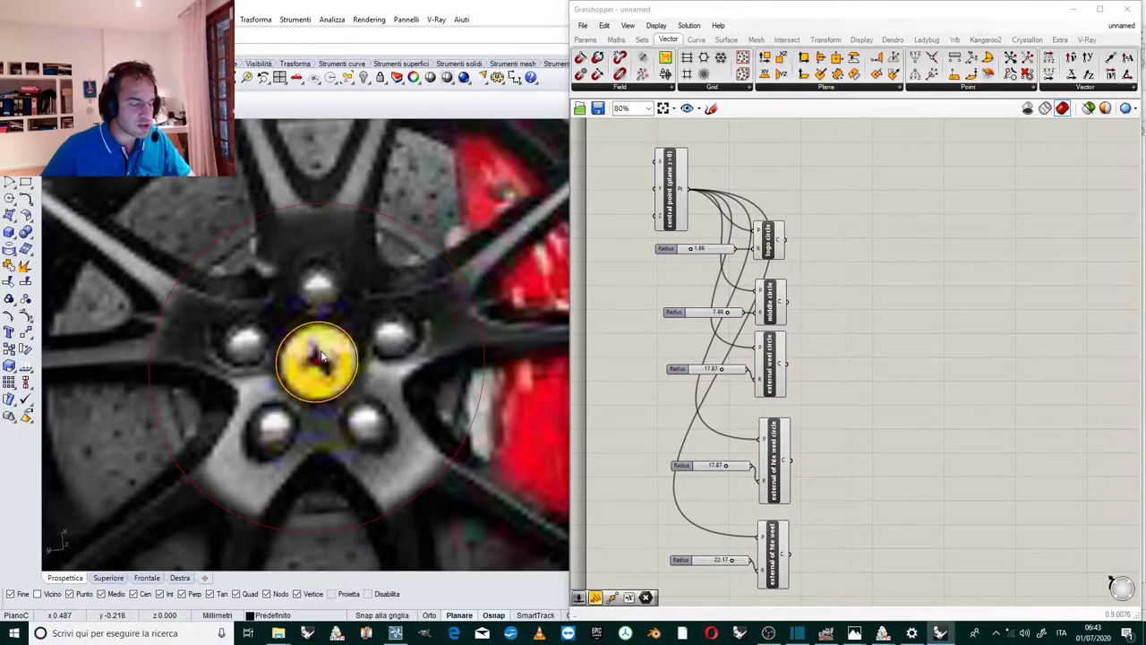
pyautogui.scroll(-3, 392, 331)
pyautogui.scroll(-2, 393, 331)
pyautogui.scroll(3, 331, 278)
pyautogui.click(328, 276)
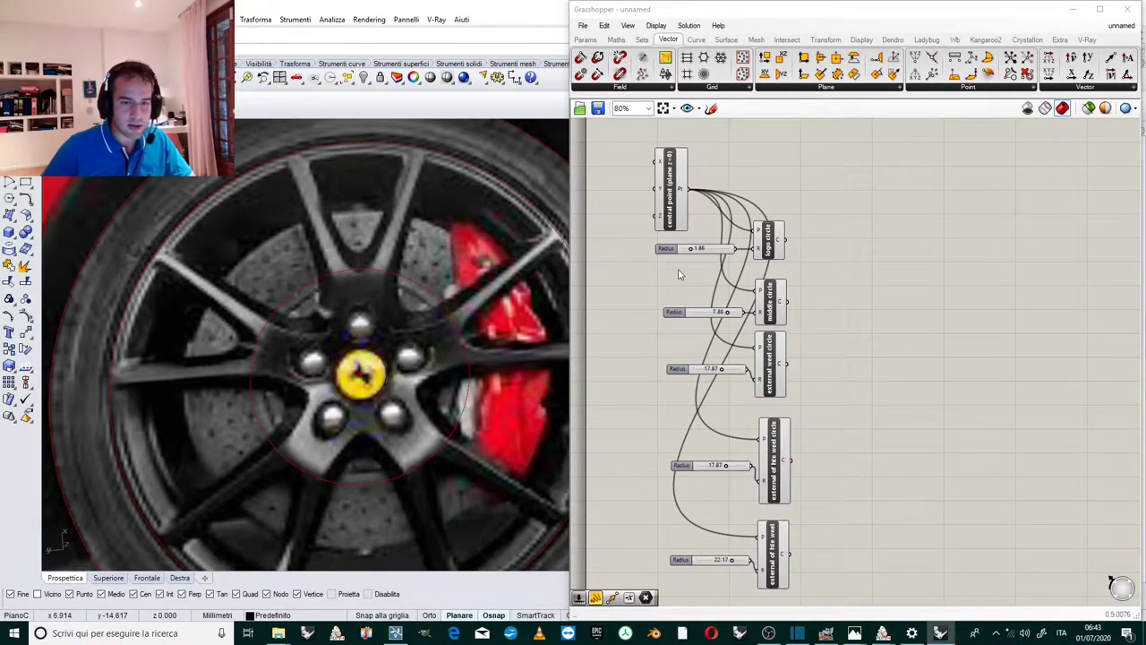
# Check which curve on the photo belongs to the middle circle and each external circle component.
pyautogui.click(781, 309)
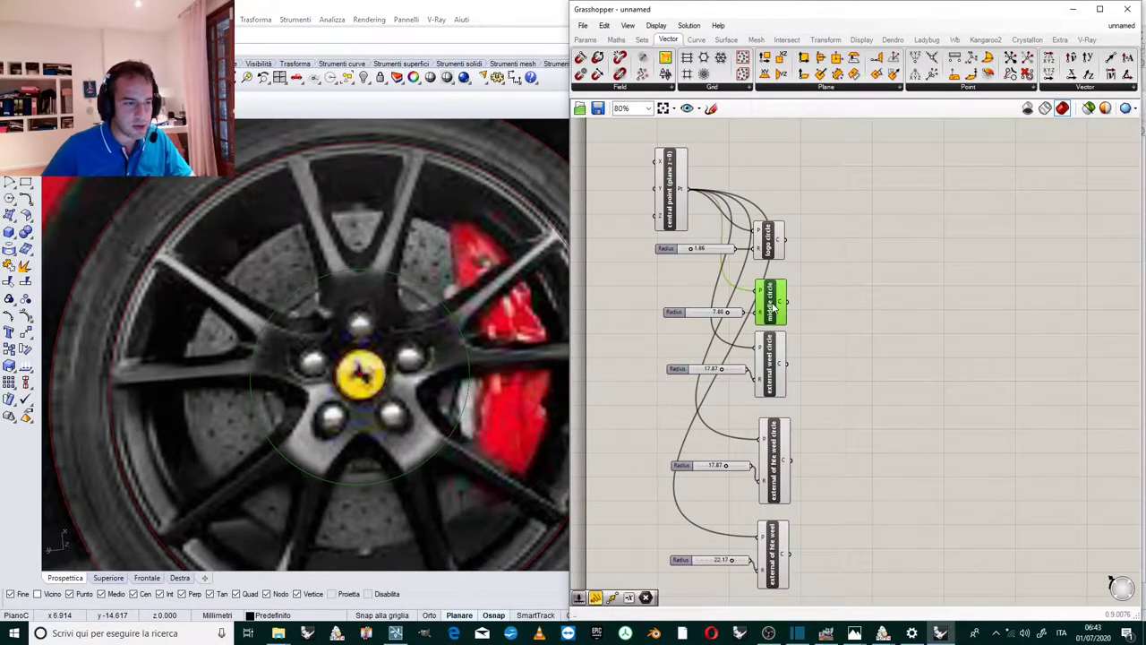
pyautogui.click(767, 358)
pyautogui.scroll(3, 769, 361)
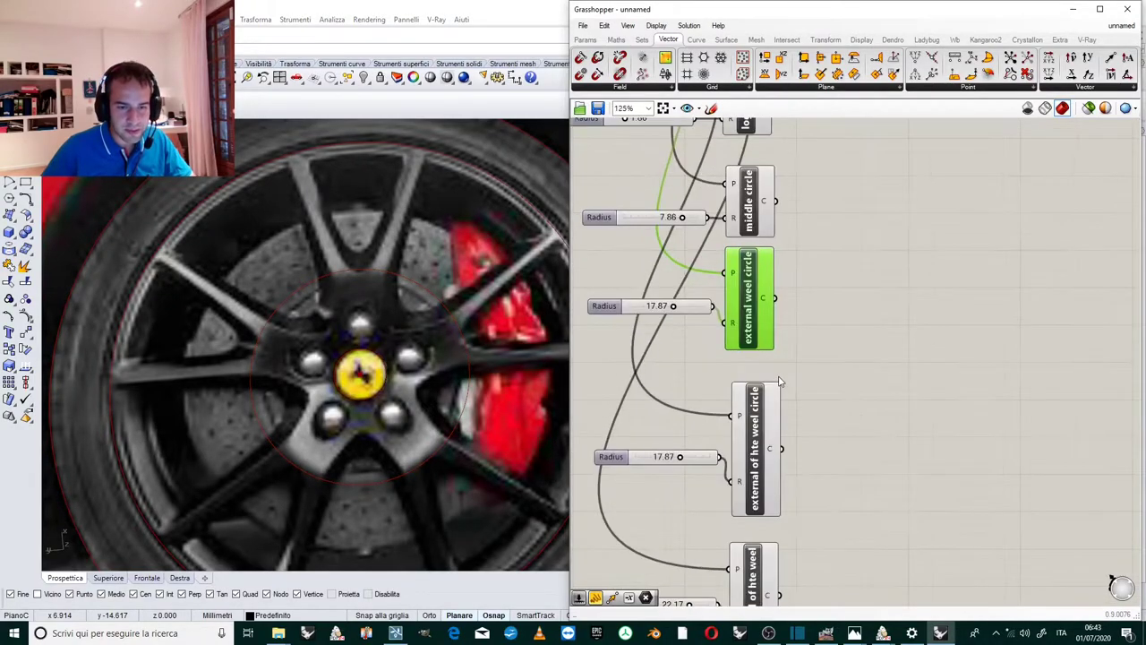
pyautogui.click(764, 408)
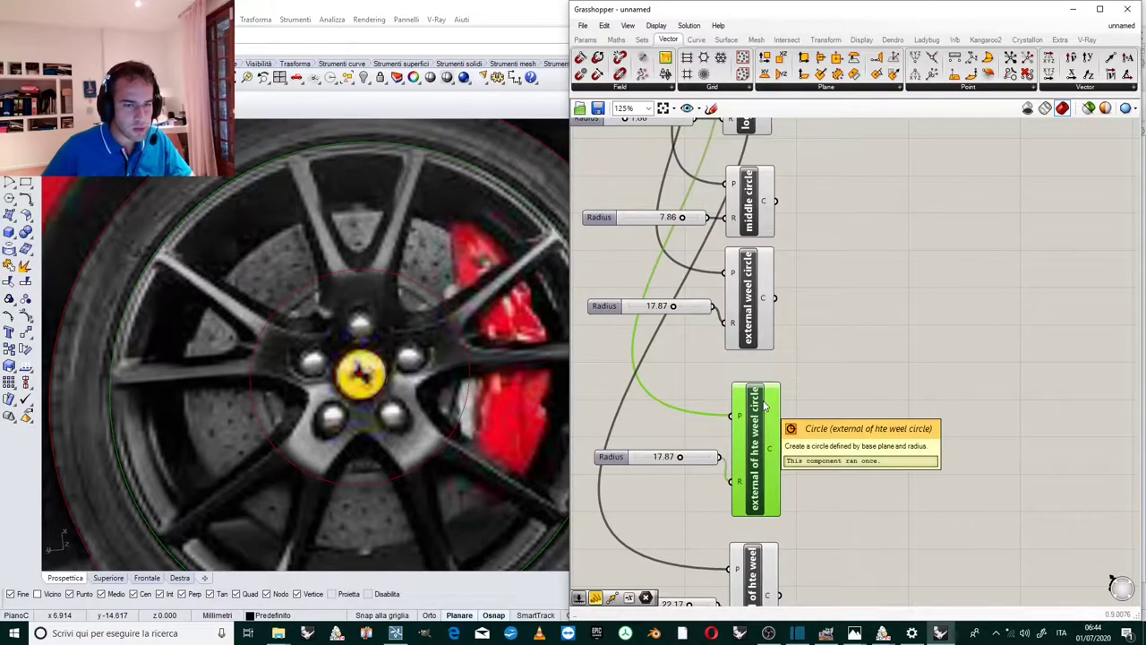
pyautogui.scroll(-1, 744, 270)
pyautogui.click(753, 285)
pyautogui.click(802, 289)
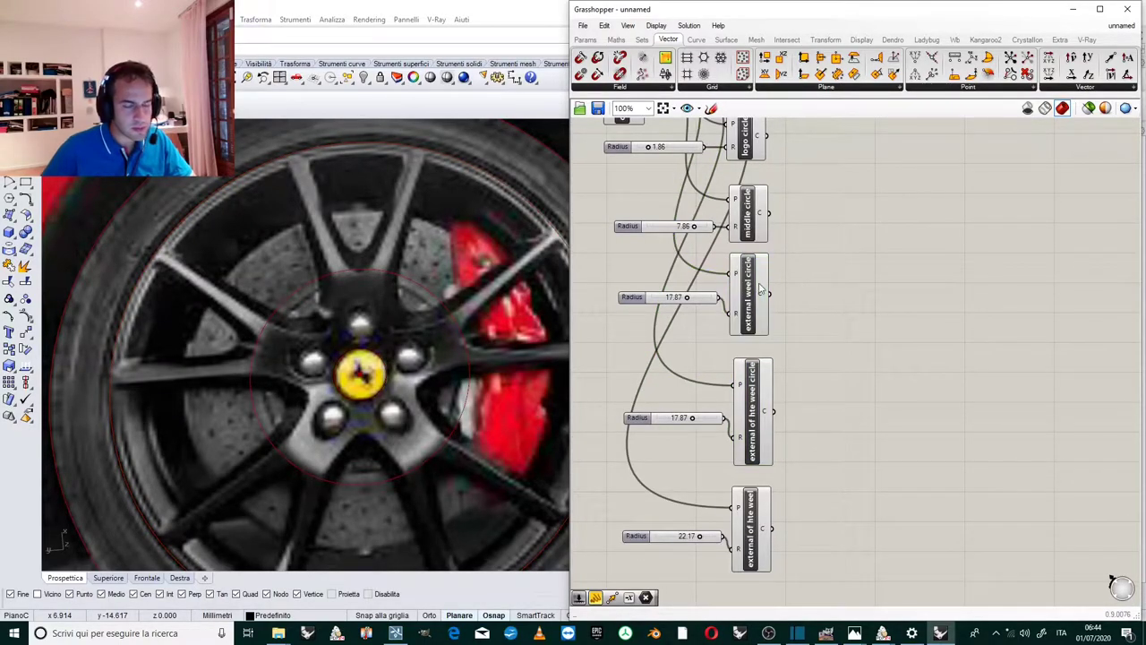
# Add a Move component and connect the external weel circle's output to its geometry input.
pyautogui.scroll(2, 792, 274)
pyautogui.doubleClick(830, 285)
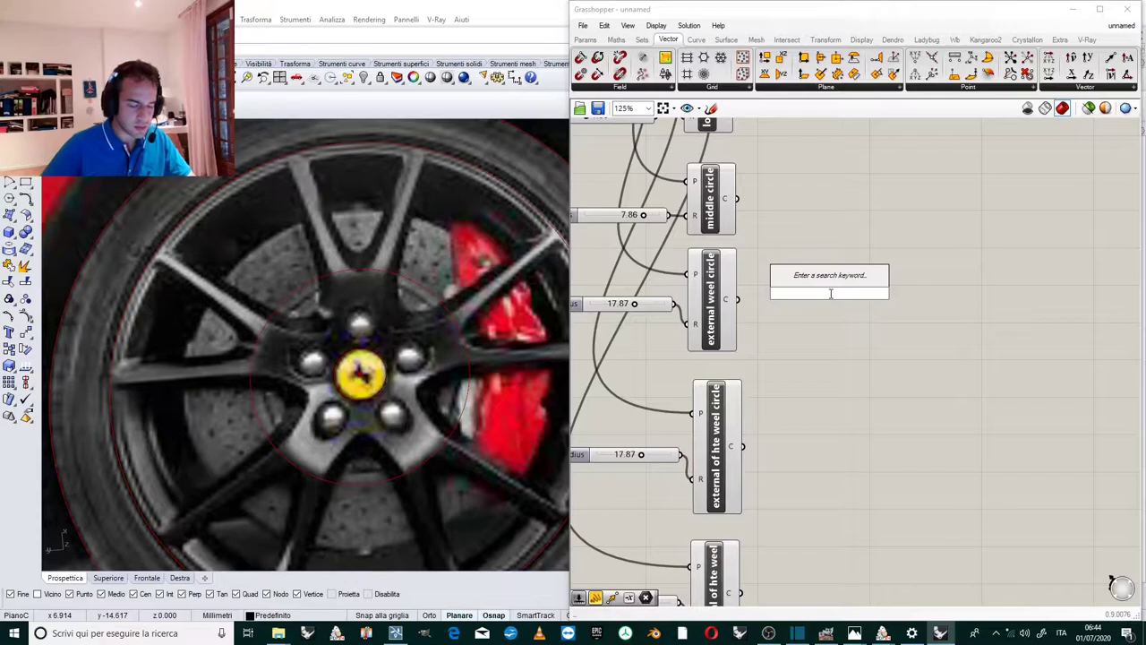
pyautogui.write('move')
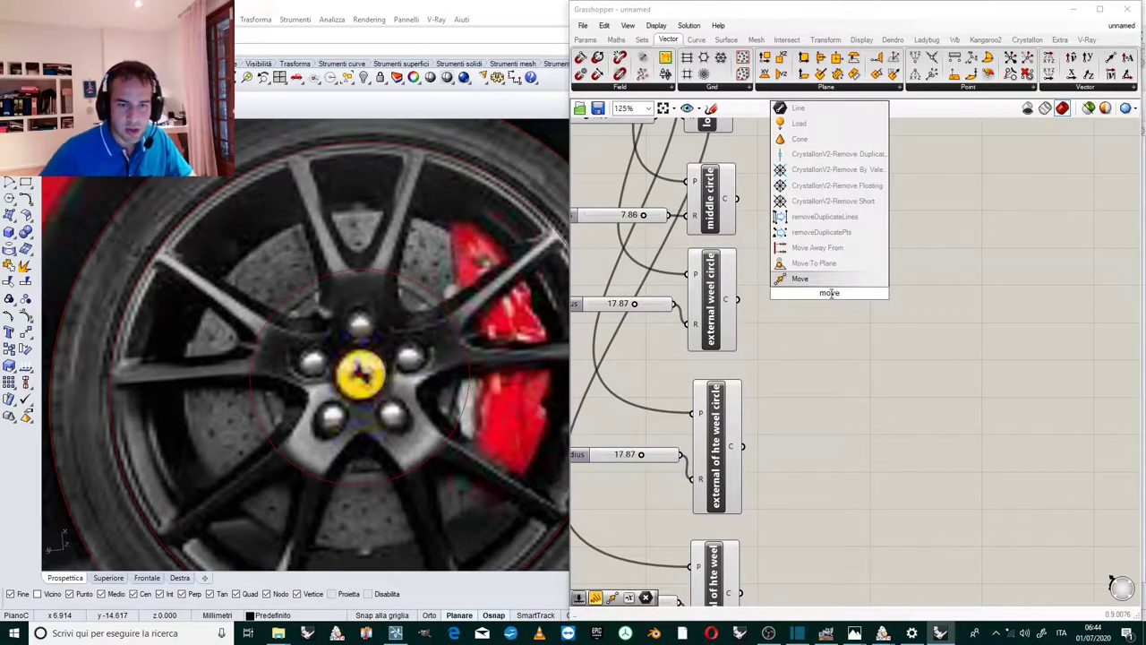
pyautogui.press('Return')
pyautogui.moveTo(831, 300); pyautogui.dragTo(876, 305)
pyautogui.moveTo(737, 299); pyautogui.dragTo(949, 325)
# Add a Unit Z vector component and connect it to the Move component's translation input.
pyautogui.doubleClick(867, 341)
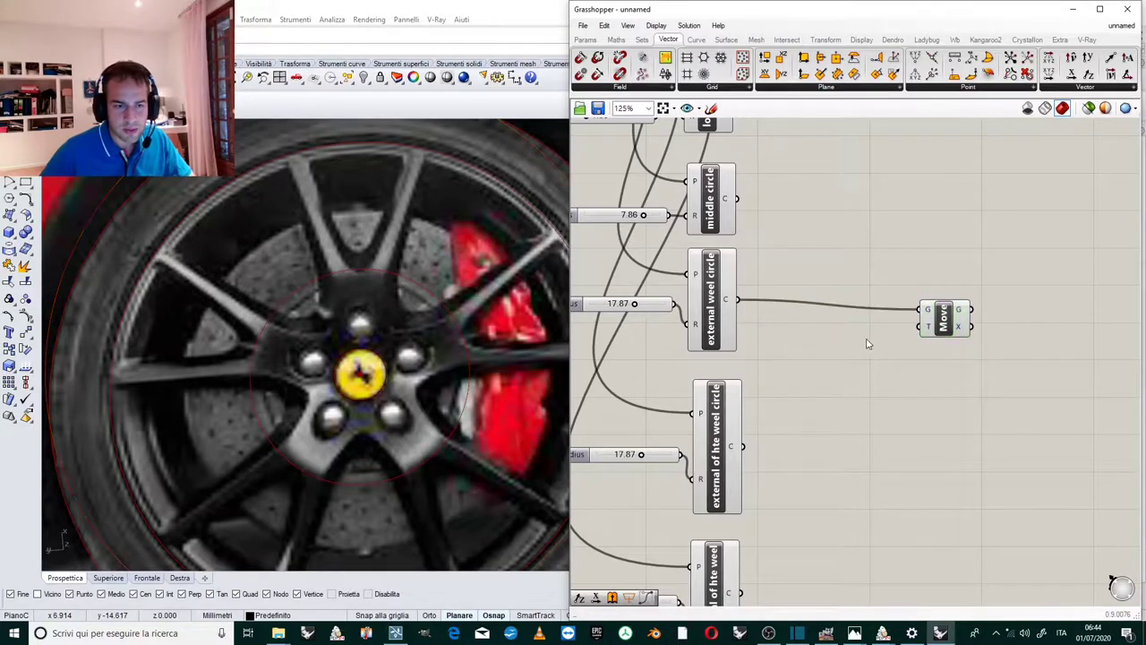
pyautogui.click(842, 324)
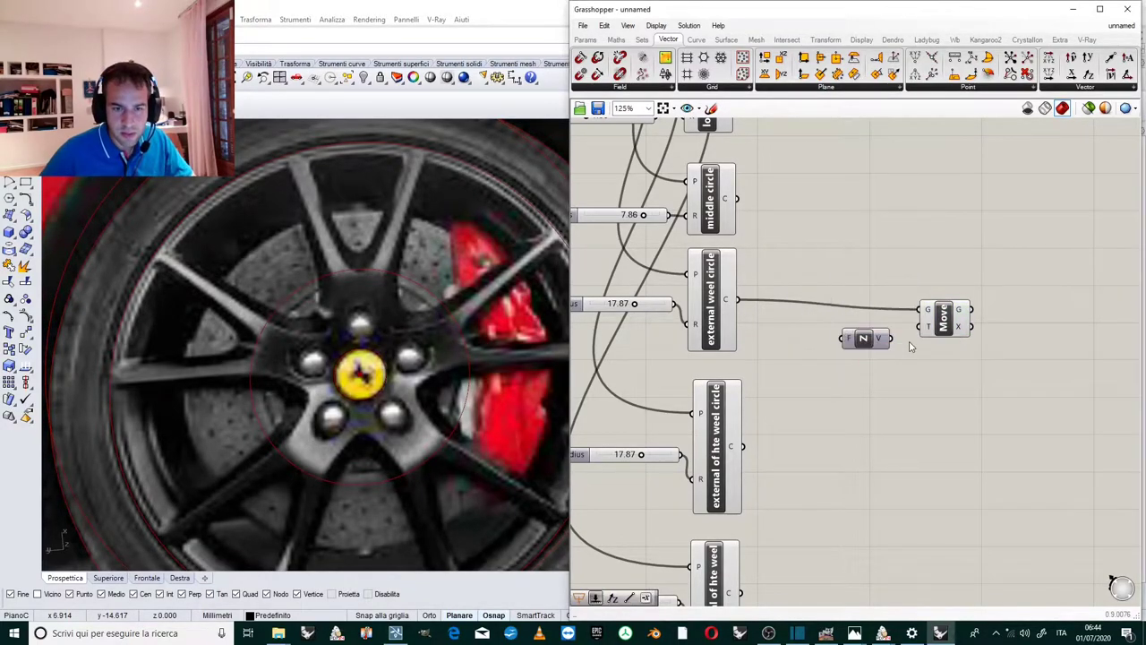
pyautogui.moveTo(864, 333); pyautogui.dragTo(919, 326)
pyautogui.scroll(-2, 874, 306)
pyautogui.scroll(3, 874, 306)
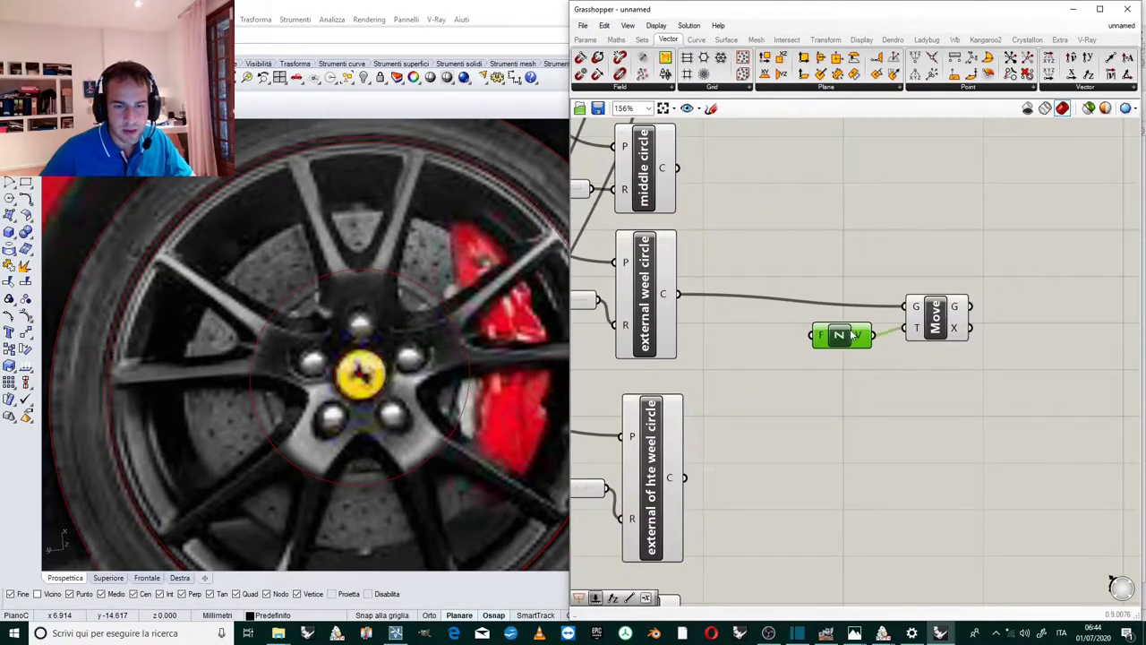
# Shift the Unit Z and Move components together farther away from the external weel circle.
pyautogui.moveTo(950, 241); pyautogui.dragTo(862, 347)
pyautogui.moveTo(921, 324); pyautogui.dragTo(1002, 317)
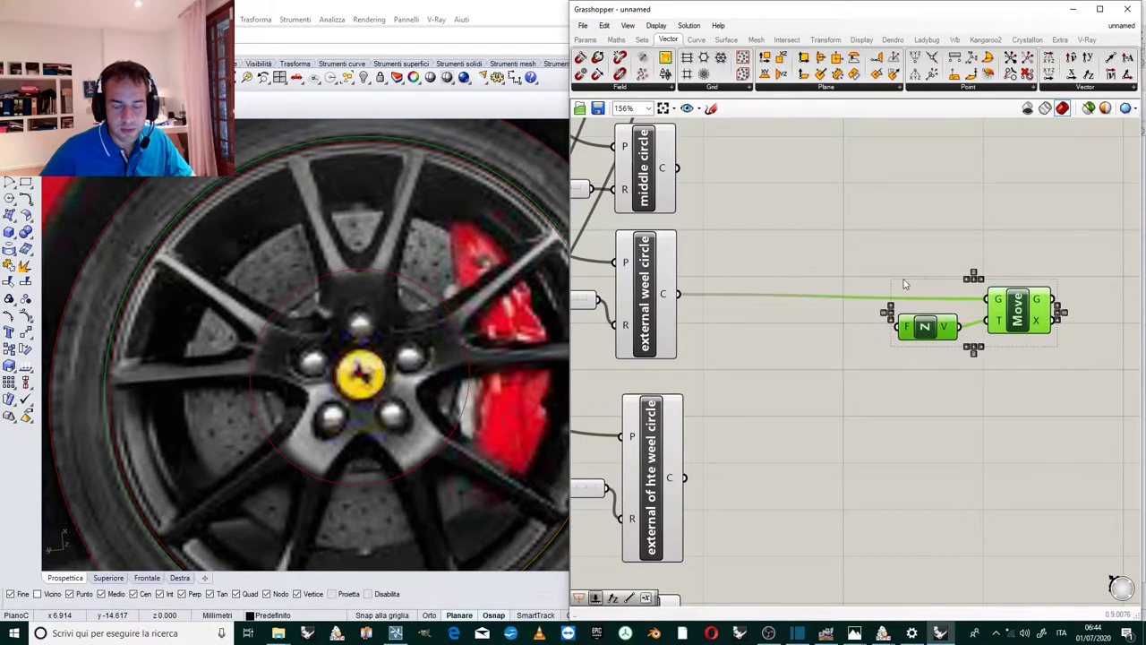
pyautogui.moveTo(1066, 261); pyautogui.dragTo(925, 270, button='right')
pyautogui.scroll(1, 923, 269)
pyautogui.moveTo(888, 316)
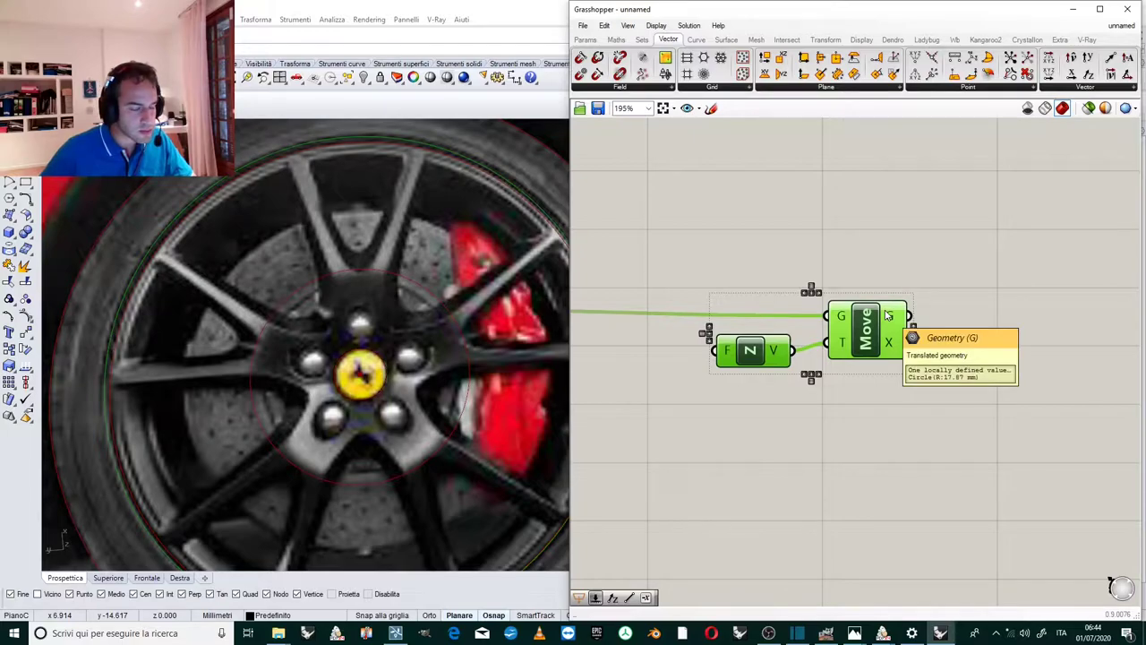
# Connect the external of hte weel circle's output to the Move component's geometry input alongside the existing wire.
pyautogui.scroll(-2, 910, 267)
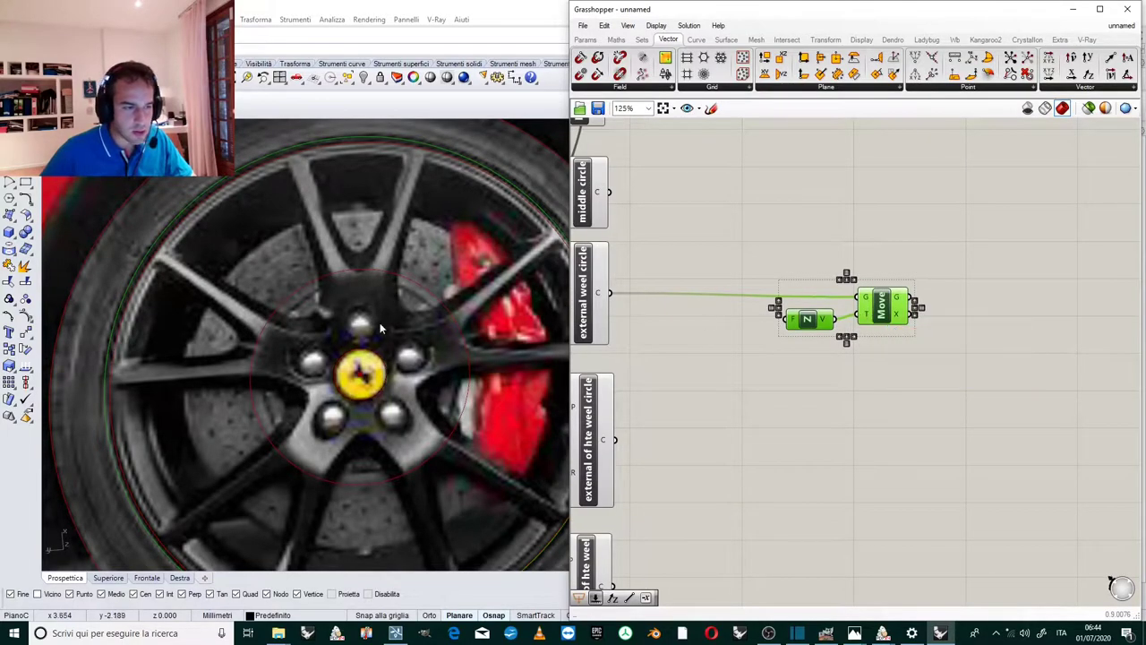
pyautogui.scroll(-2, 383, 311)
pyautogui.scroll(2, 371, 311)
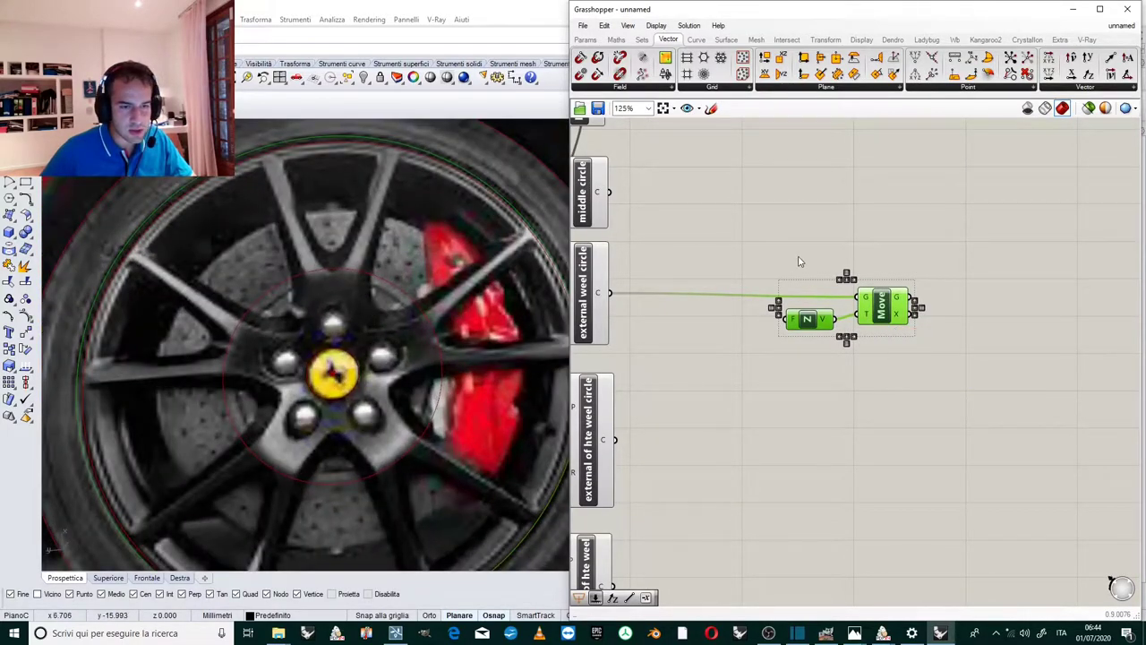
pyautogui.scroll(-1, 802, 268)
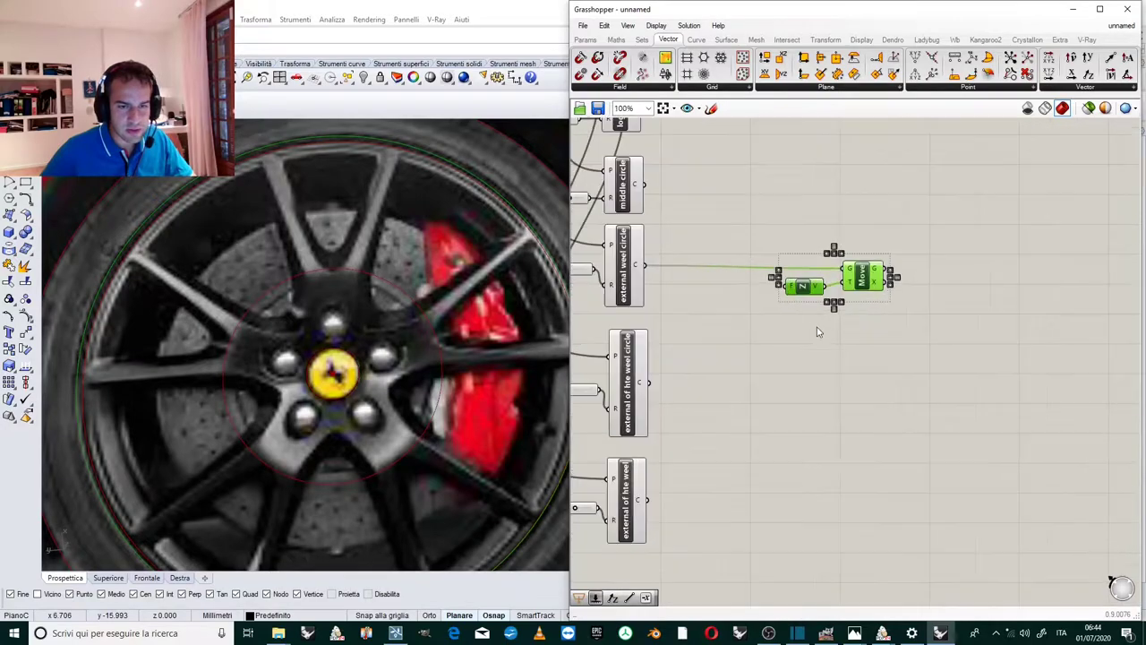
pyautogui.click(630, 381)
pyautogui.click(651, 375)
pyautogui.click(635, 368)
pyautogui.moveTo(650, 383); pyautogui.dragTo(842, 272)
pyautogui.click(854, 236)
pyautogui.scroll(-2, 783, 286)
pyautogui.scroll(3, 792, 265)
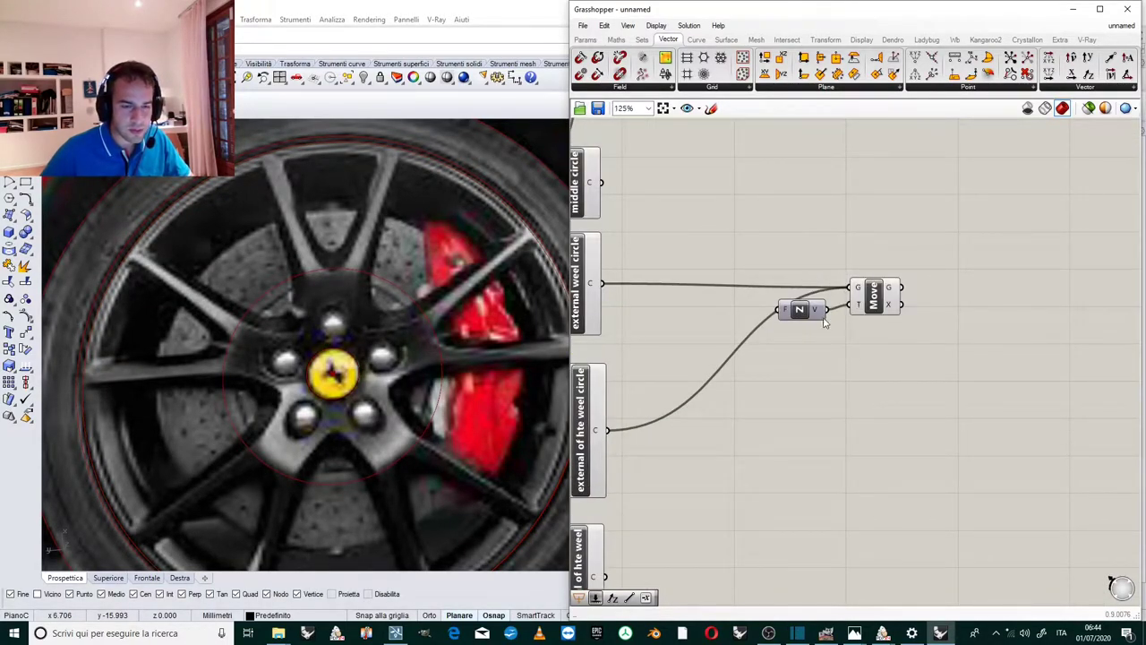
# Duplicate the Unit Z and Move pair below the original and connect the external of hte weel circle to the copy's geometry input.
pyautogui.scroll(-2, 818, 298)
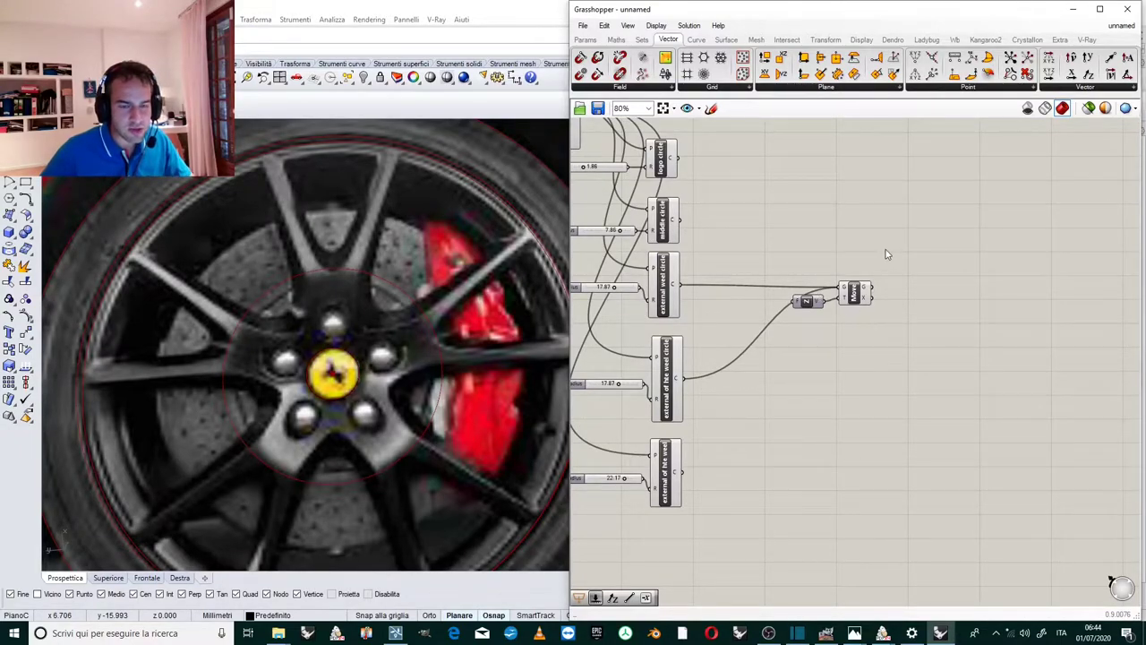
pyautogui.moveTo(887, 254); pyautogui.dragTo(807, 337)
pyautogui.hotkey('ctrl', 'c')
pyautogui.hotkey('ctrl', 'v')
pyautogui.moveTo(867, 295); pyautogui.dragTo(868, 345)
pyautogui.scroll(2, 770, 324)
pyautogui.moveTo(639, 410); pyautogui.dragTo(839, 327)
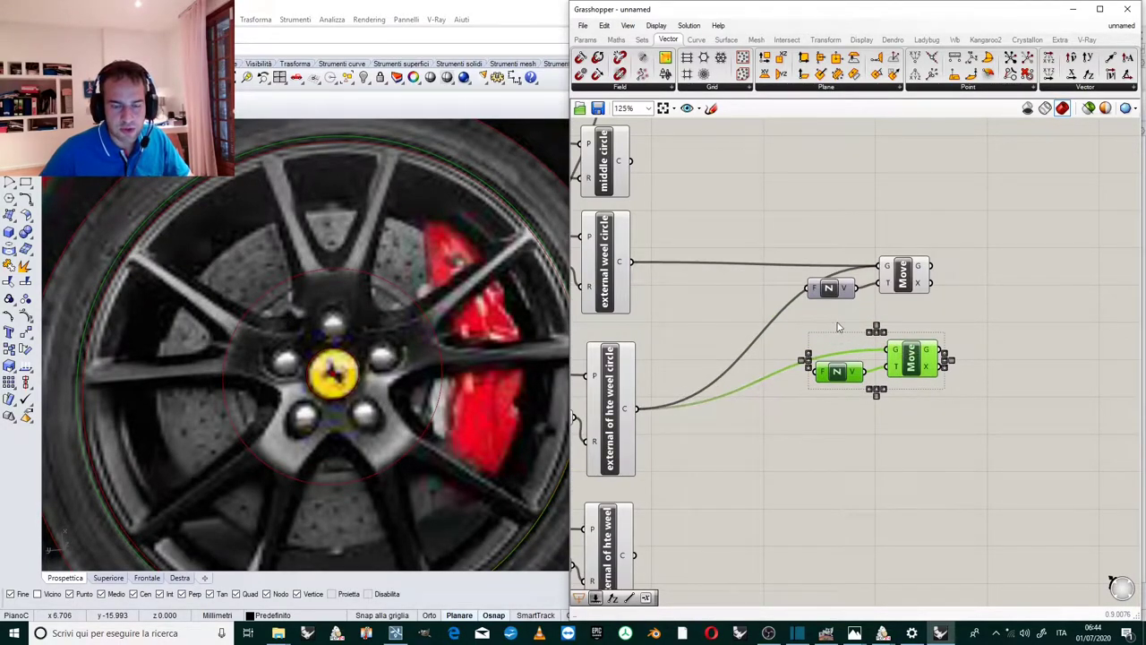
# Disconnect the external of hte weel circle from the original Move component's geometry input.
pyautogui.rightClick(884, 271)
pyautogui.moveTo(952, 320)
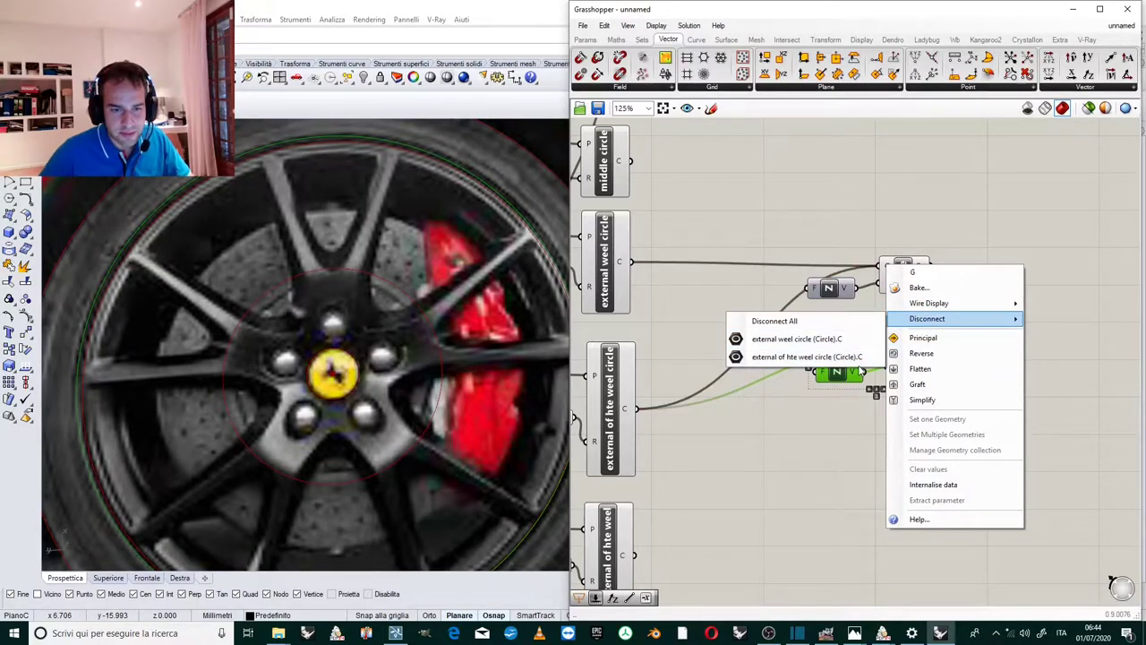
pyautogui.click(747, 356)
pyautogui.scroll(-1, 777, 333)
pyautogui.scroll(-1, 778, 333)
pyautogui.scroll(2, 869, 331)
pyautogui.click(976, 310)
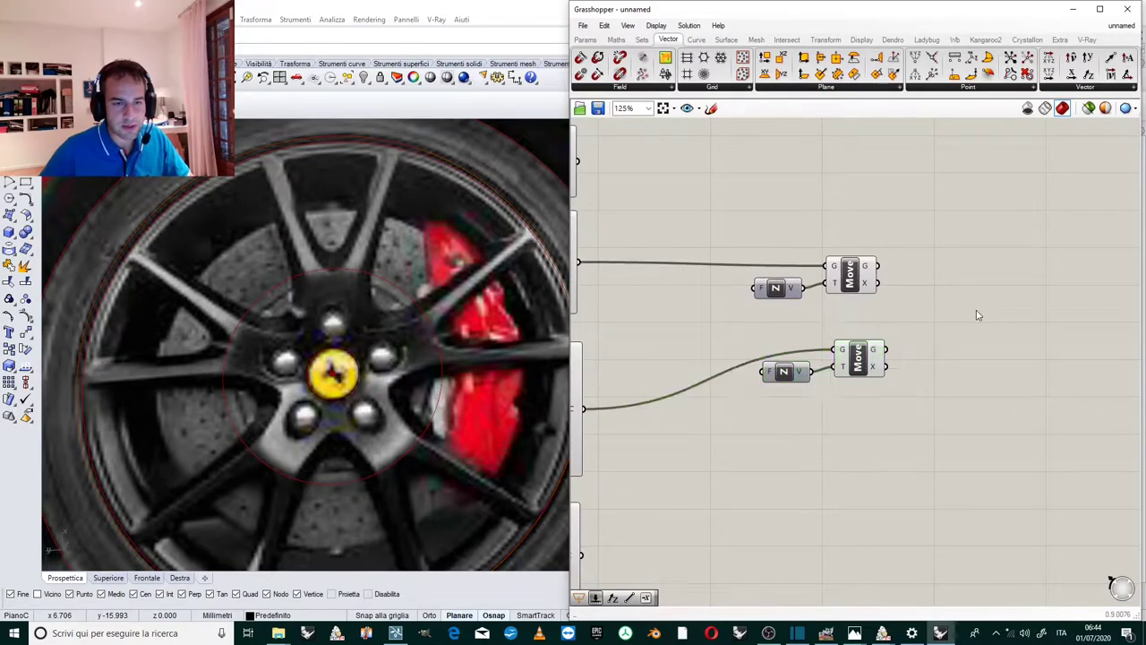
# Check which curves on the photo belong to the middle circle and the external weel circle components.
pyautogui.scroll(-3, 977, 313)
pyautogui.scroll(2, 827, 194)
pyautogui.click(726, 264)
pyautogui.click(793, 233)
pyautogui.click(716, 247)
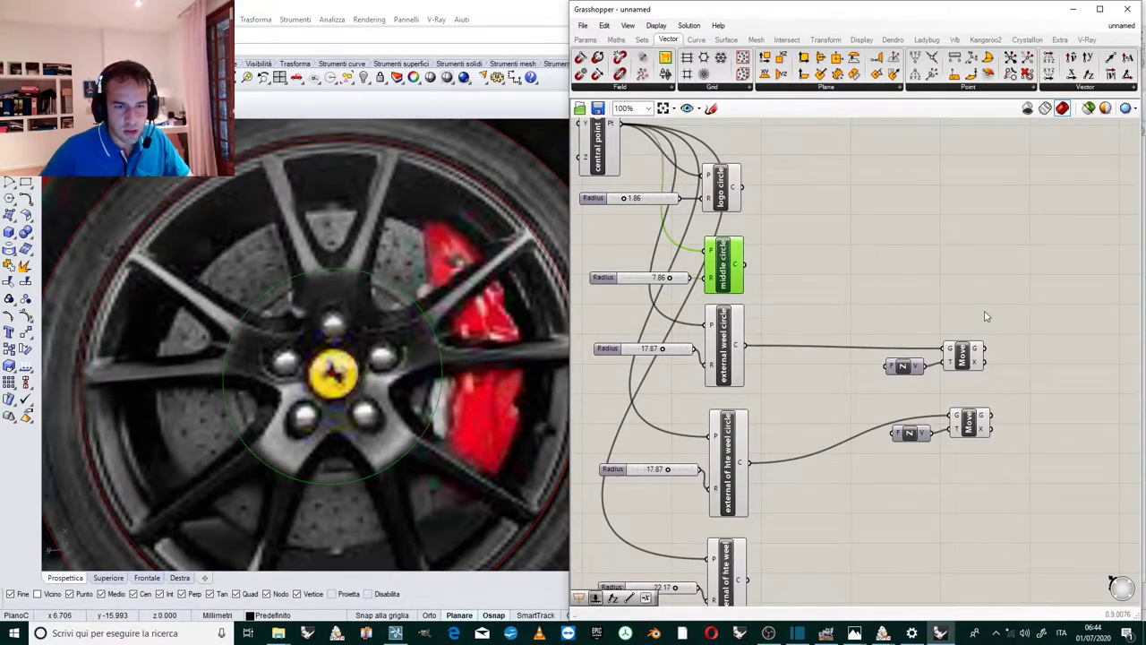
pyautogui.click(726, 344)
pyautogui.scroll(-2, 743, 324)
pyautogui.scroll(1, 753, 331)
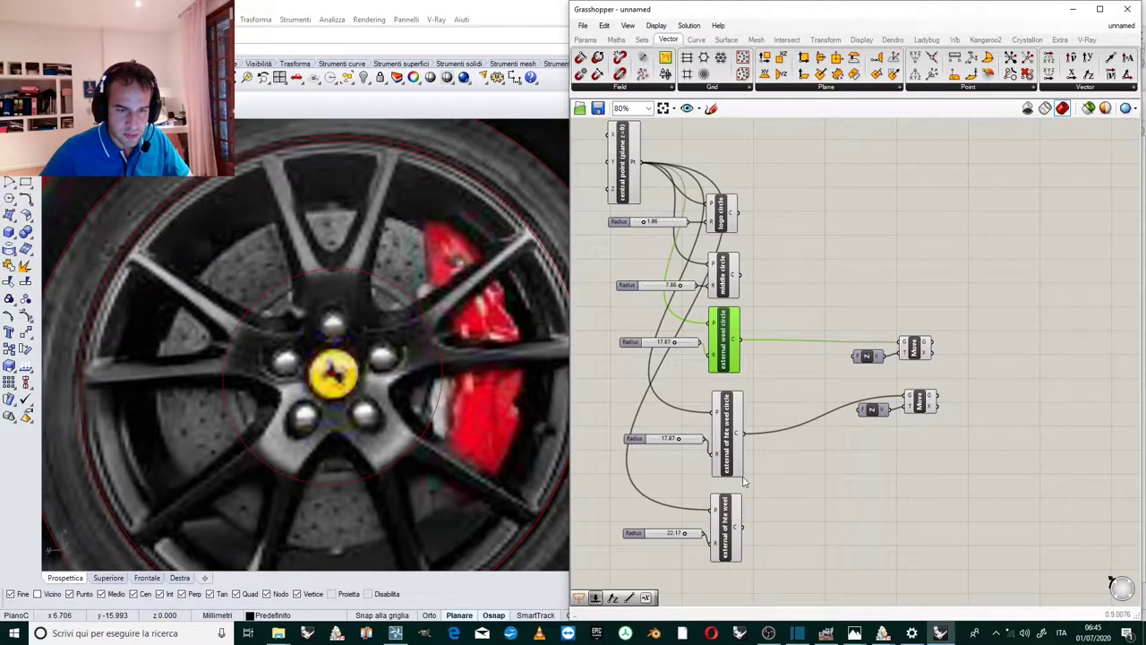
# Delete the external weel circle with its radius slider and shift the two remaining external circles up into the gap.
pyautogui.scroll(2, 768, 324)
pyautogui.moveTo(767, 324); pyautogui.dragTo(770, 537)
pyautogui.click(758, 353)
# Connect the middle circle's output to the original Move component's geometry input.
pyautogui.scroll(-3, 757, 335)
pyautogui.scroll(2, 754, 305)
pyautogui.moveTo(722, 271); pyautogui.dragTo(923, 354)
pyautogui.click(891, 307)
# Examine the circles over the wheel photo from an oblique perspective angle.
pyautogui.scroll(-6, 484, 285)
pyautogui.moveTo(484, 285); pyautogui.dragTo(319, 182, button='right')
pyautogui.scroll(-4, 293, 256)
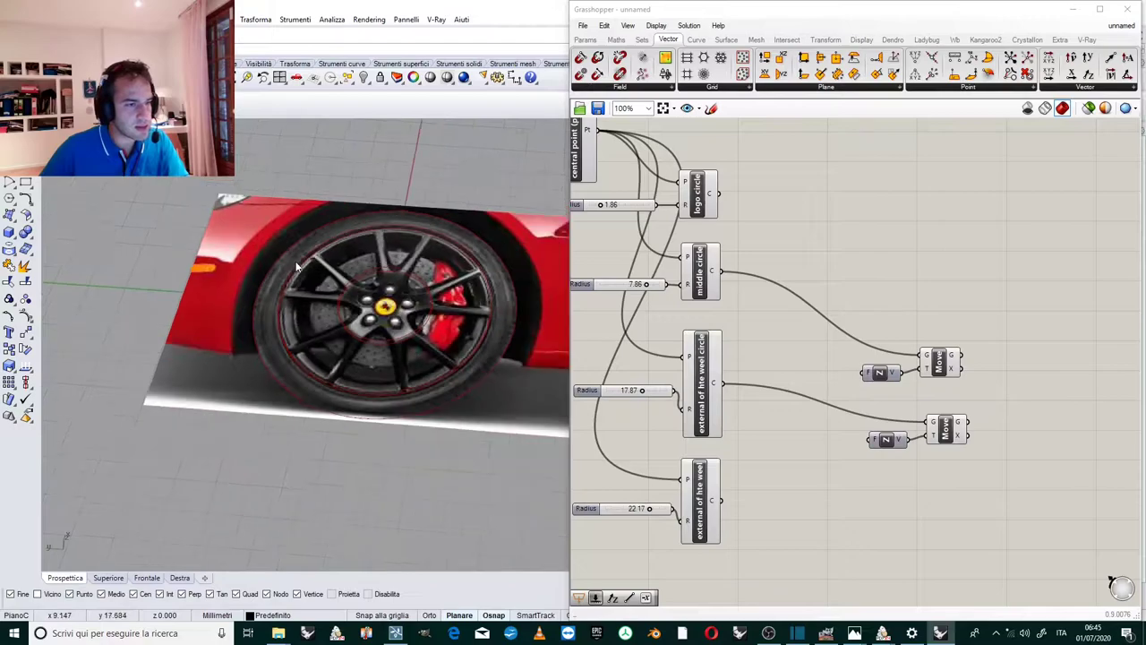
pyautogui.scroll(6, 361, 252)
pyautogui.moveTo(369, 324); pyautogui.dragTo(349, 348, button='right')
pyautogui.scroll(3, 308, 337)
pyautogui.click(882, 265)
pyautogui.scroll(-3, 851, 283)
pyautogui.scroll(3, 851, 283)
# Shift both Unit Z and Move pairs together slightly down on the canvas.
pyautogui.moveTo(922, 294); pyautogui.dragTo(858, 457)
pyautogui.click(883, 286)
pyautogui.moveTo(937, 299); pyautogui.dragTo(827, 479)
pyautogui.moveTo(898, 331)
pyautogui.mouseDown()
pyautogui.moveTo(870, 343)
pyautogui.moveTo(891, 341)
pyautogui.mouseUp()
pyautogui.click(842, 354)
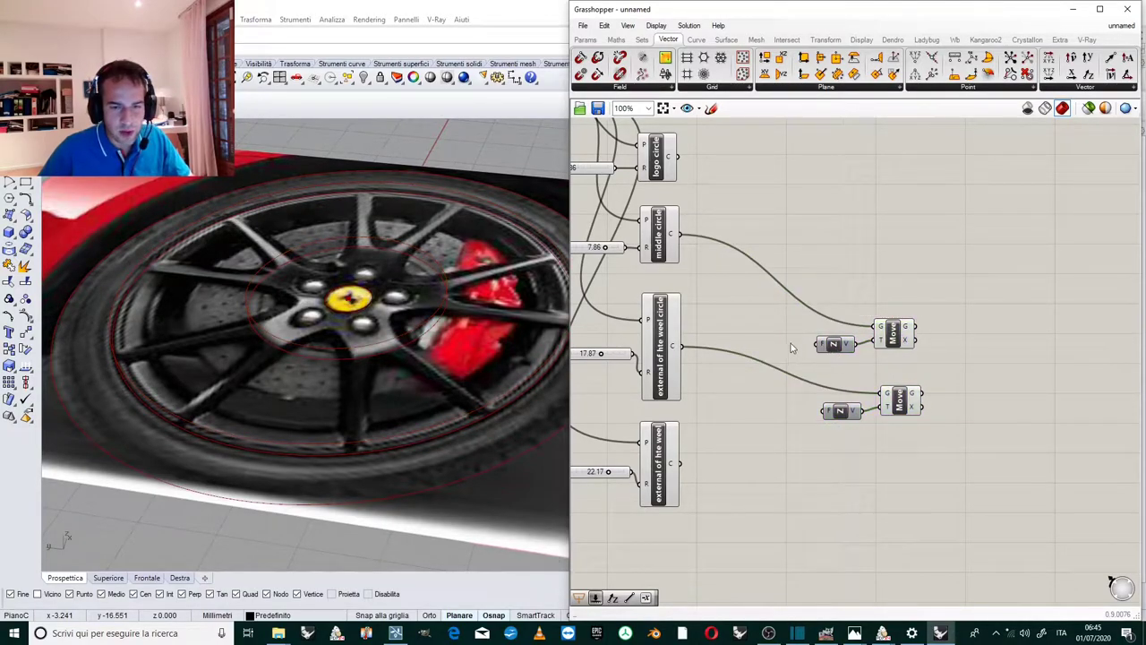
pyautogui.doubleClick(762, 394)
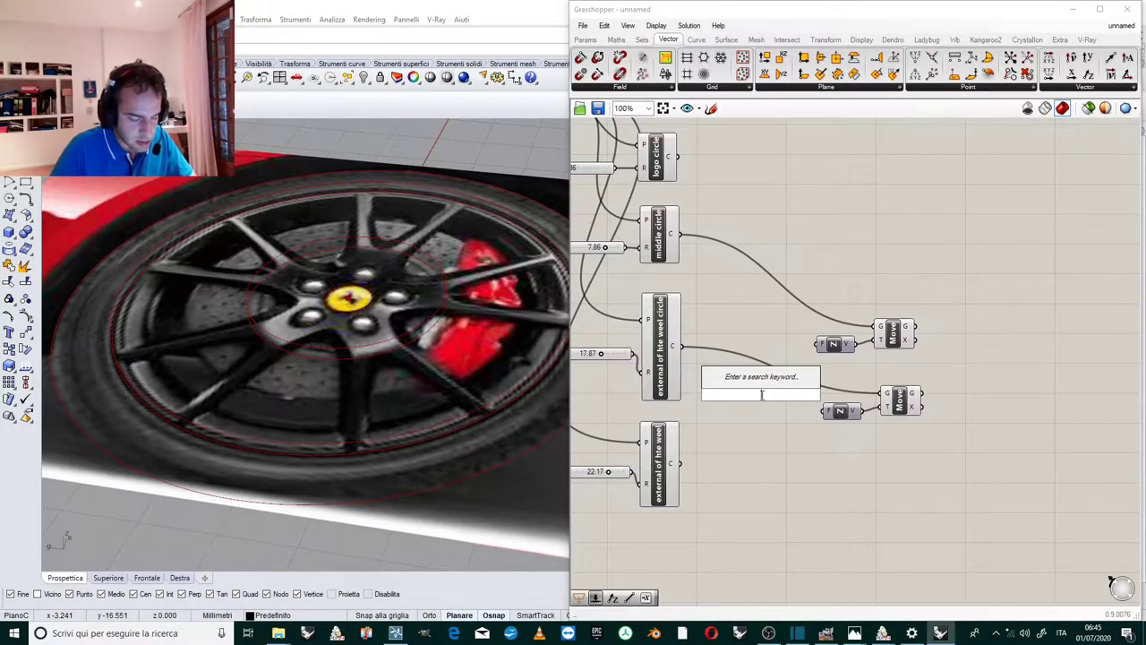
pyautogui.write('3')
pyautogui.write('.00')
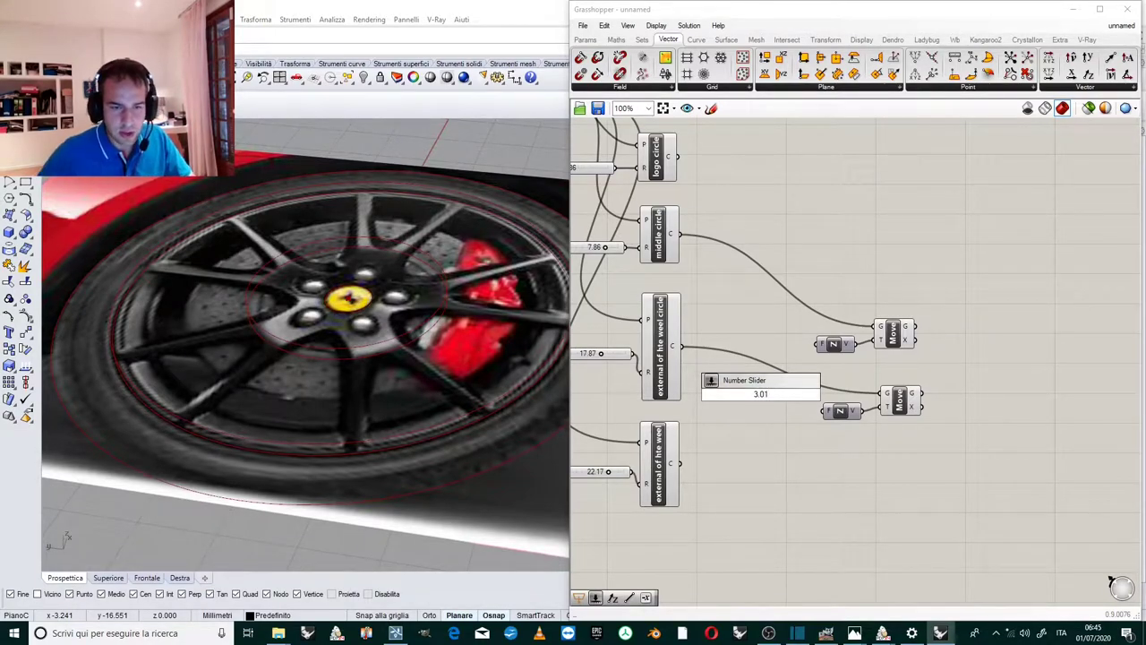
pyautogui.press('Return')
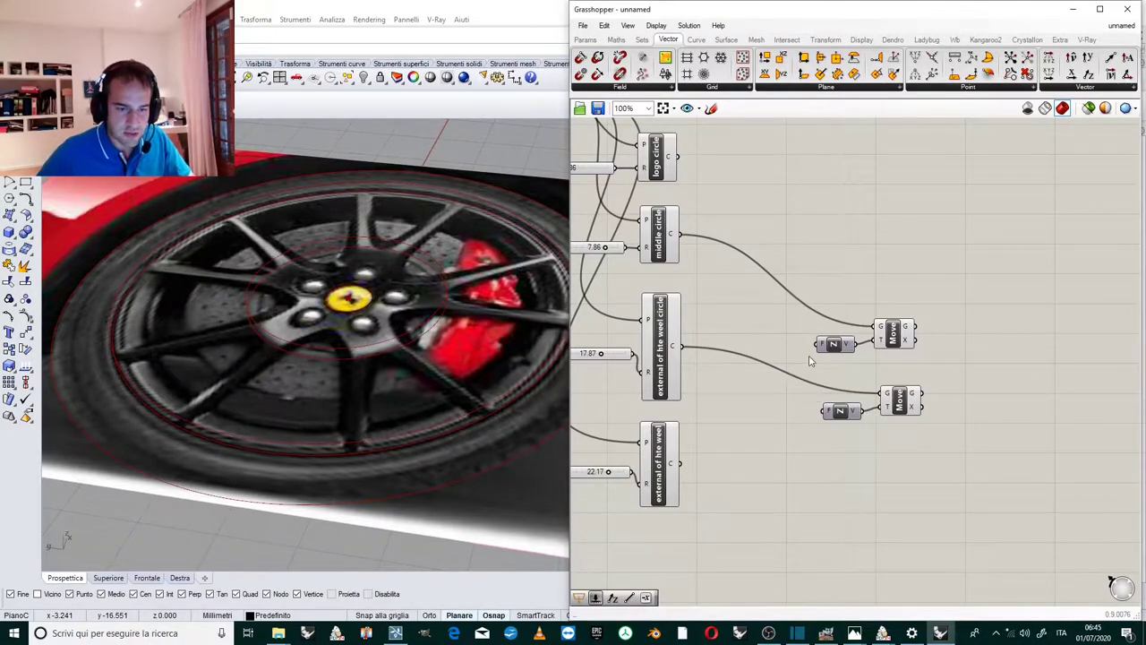
# Add a number slider with the value 3.01 and connect it to the factor inputs of both Unit Z components.
pyautogui.doubleClick(750, 394)
pyautogui.write('3')
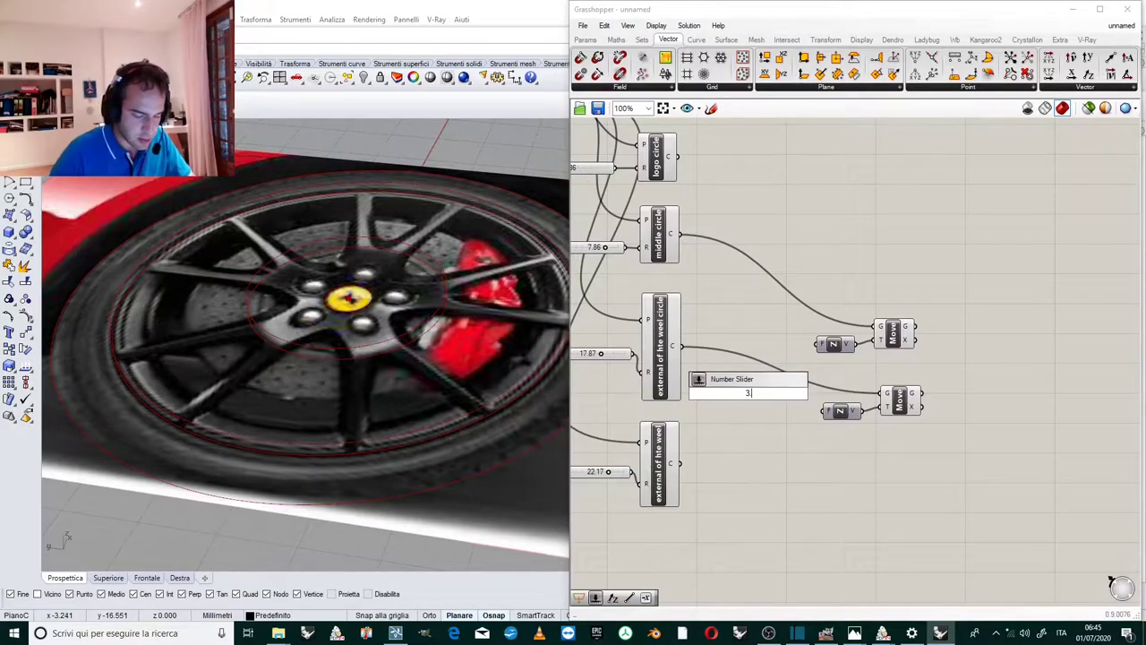
pyautogui.write('.01')
pyautogui.press('Return')
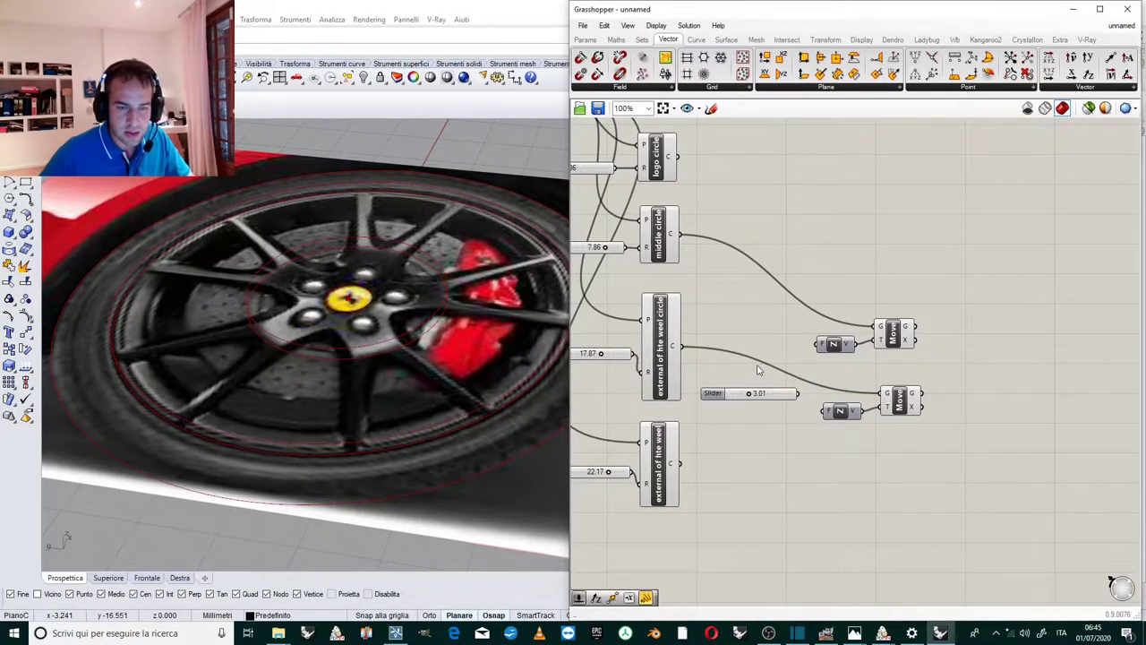
pyautogui.scroll(3, 836, 398)
pyautogui.scroll(-1, 835, 398)
pyautogui.moveTo(790, 400); pyautogui.dragTo(819, 421)
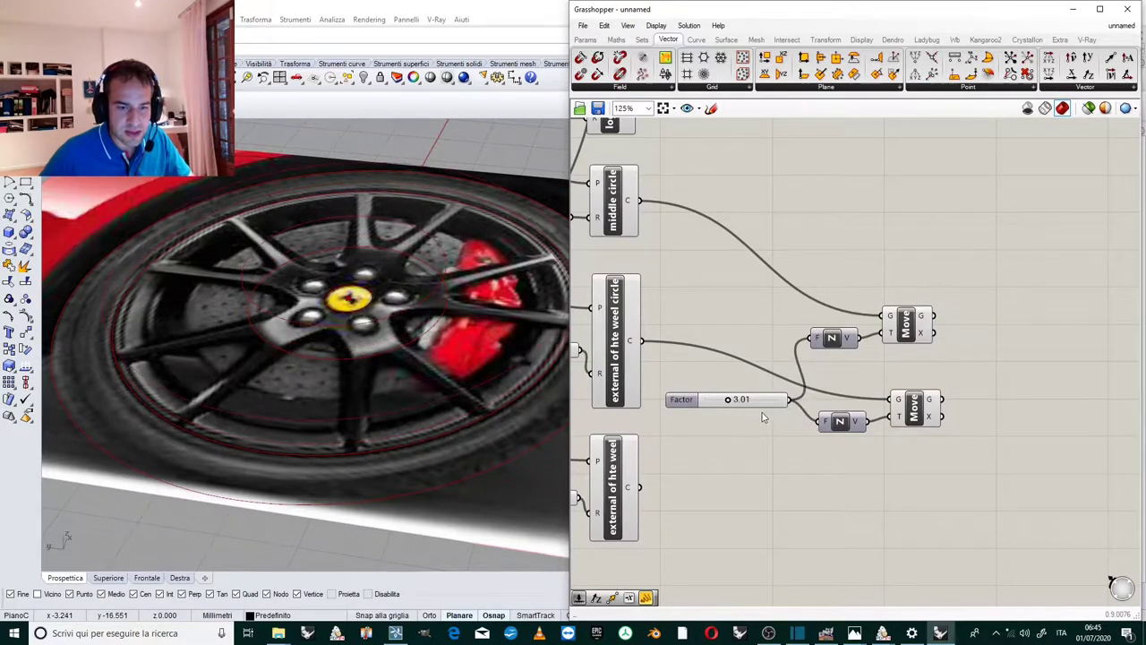
# Lower the Factor slider to 2.24.
pyautogui.scroll(2, 727, 402)
pyautogui.moveTo(726, 403)
pyautogui.mouseDown()
pyautogui.moveTo(737, 399)
pyautogui.moveTo(696, 398)
pyautogui.moveTo(722, 398)
pyautogui.mouseUp()
pyautogui.scroll(-4, 806, 340)
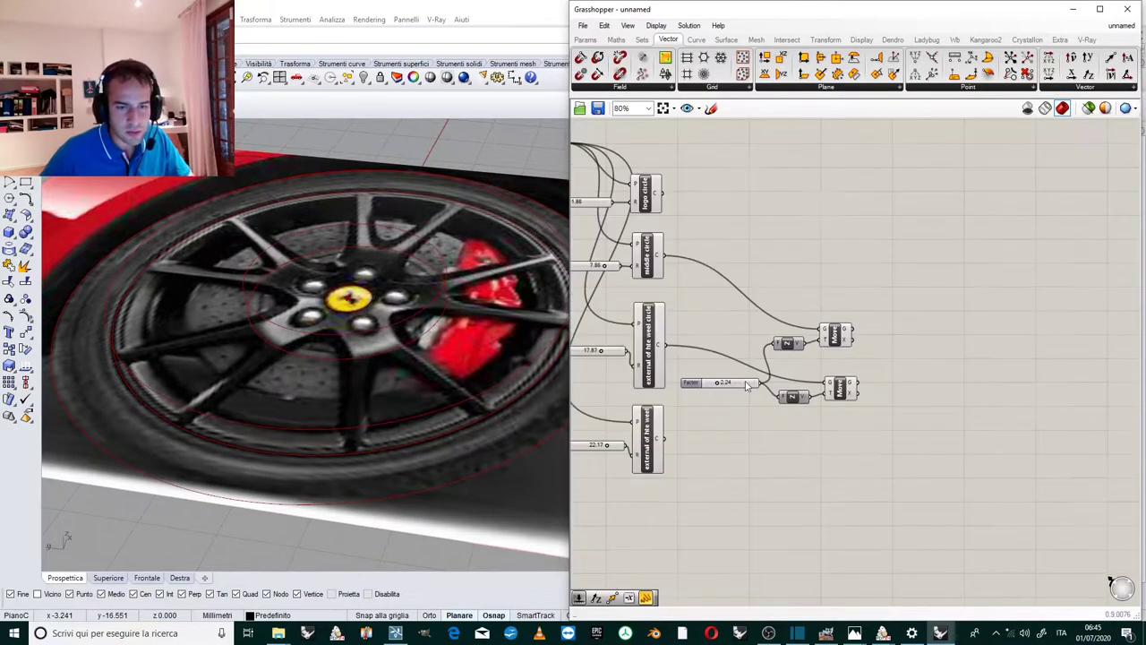
pyautogui.scroll(2, 795, 331)
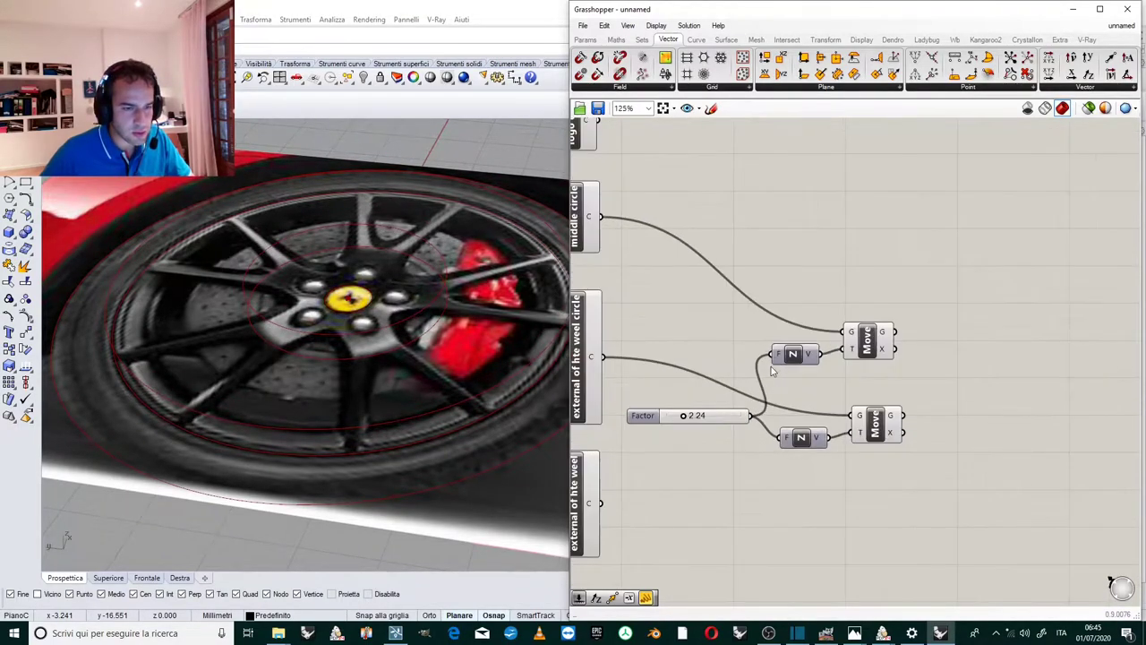
# Add a Loft component and connect the logo circle and both Move geometry outputs to its curves input.
pyautogui.scroll(-1, 846, 291)
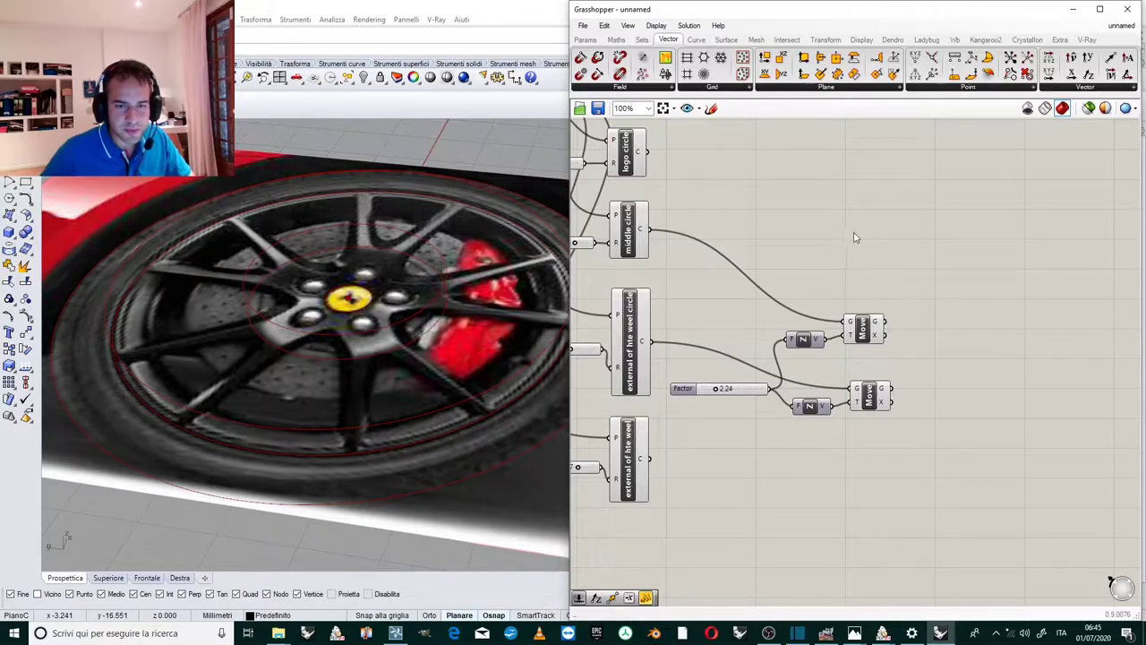
pyautogui.write('loft')
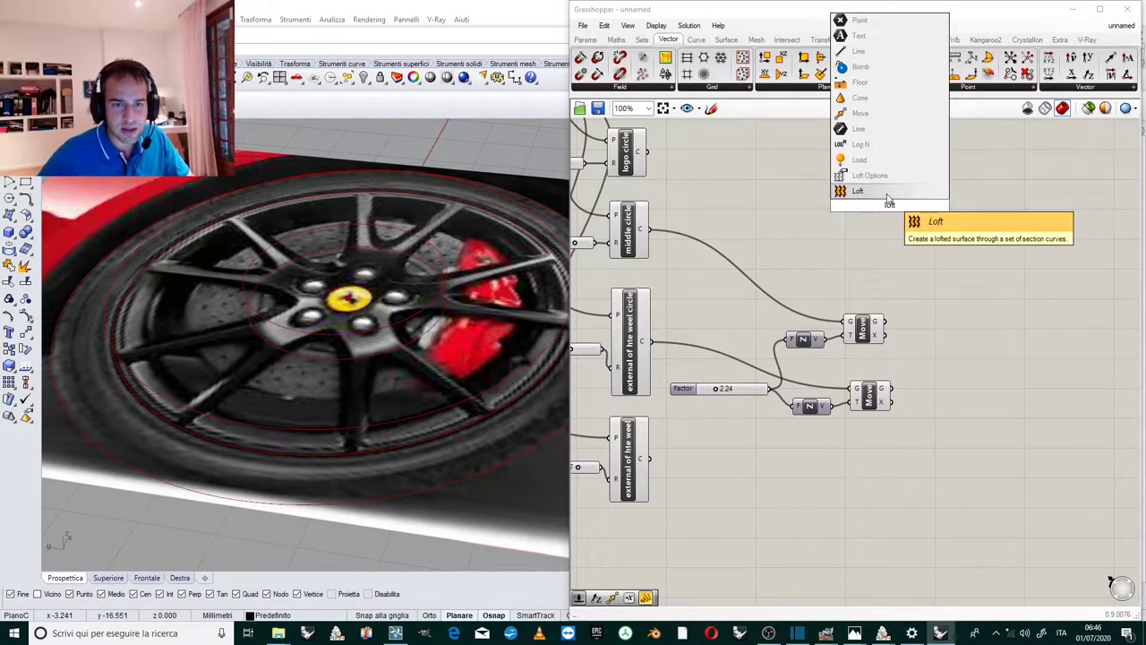
pyautogui.click(851, 190)
pyautogui.click(638, 152)
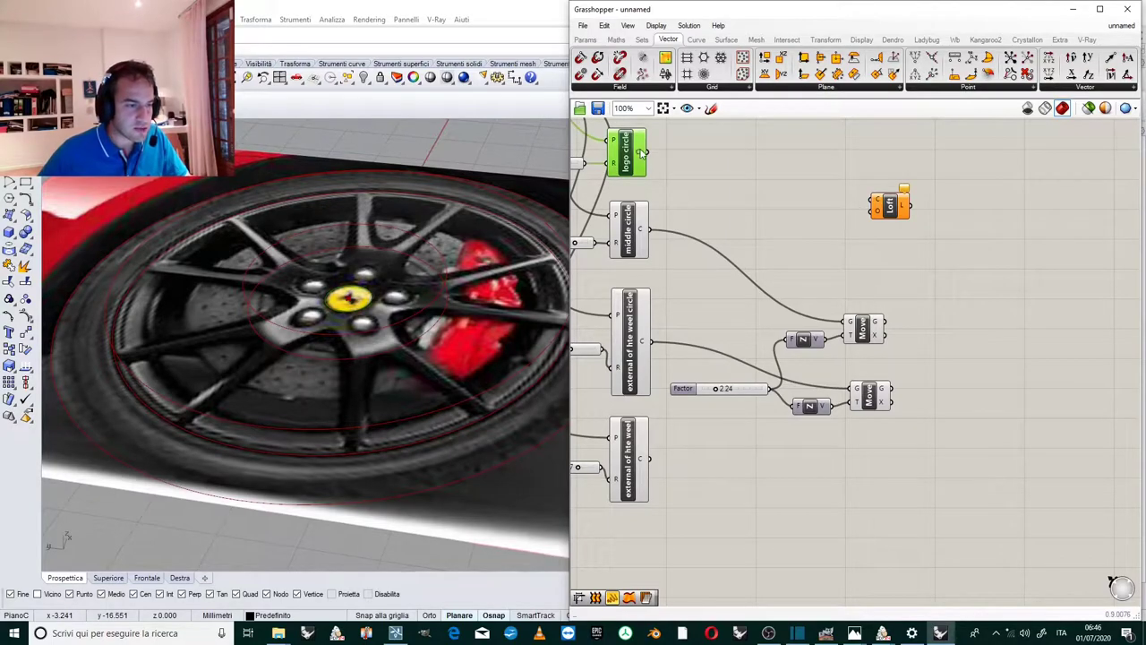
pyautogui.moveTo(654, 158); pyautogui.dragTo(875, 200)
pyautogui.keyDown('shift'); pyautogui.moveTo(885, 322); pyautogui.dragTo(876, 205); pyautogui.keyUp('shift')
pyautogui.keyDown('shift'); pyautogui.moveTo(900, 391); pyautogui.dragTo(875, 207); pyautogui.keyUp('shift')
# Inspect the lofted surface over the wheel photo from several angles.
pyautogui.moveTo(345, 300); pyautogui.dragTo(338, 373, button='right')
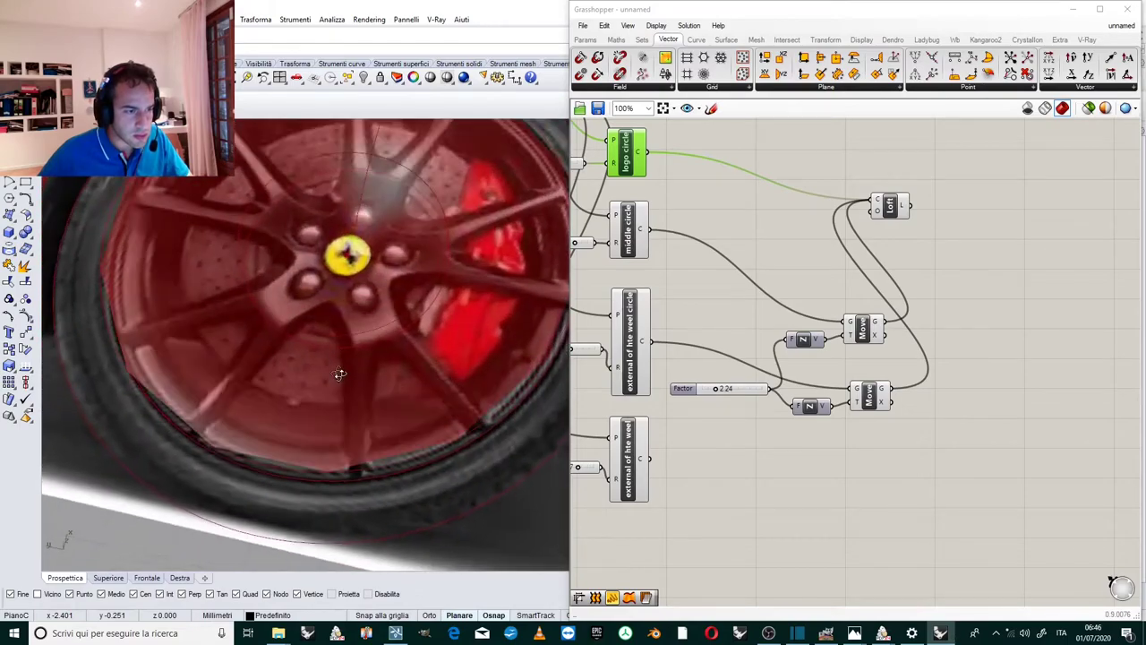
pyautogui.scroll(-5, 341, 370)
pyautogui.scroll(3, 355, 314)
pyautogui.moveTo(357, 333); pyautogui.dragTo(331, 242, button='right')
pyautogui.scroll(-4, 329, 273)
pyautogui.click(866, 294)
pyautogui.moveTo(866, 295); pyautogui.dragTo(992, 235, button='right')
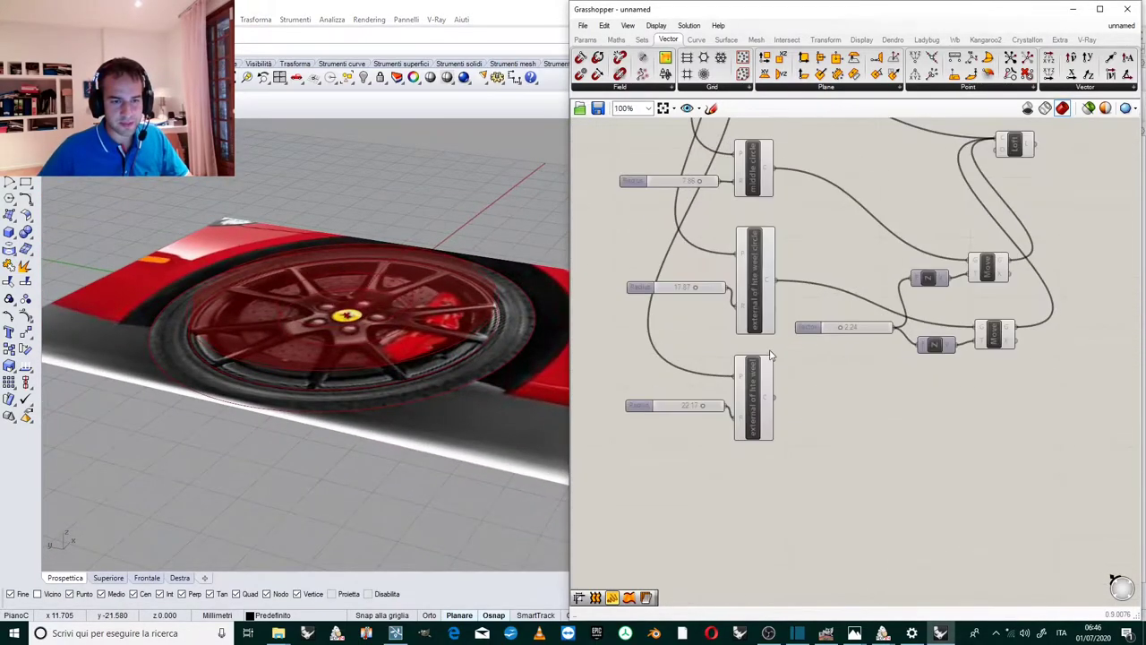
pyautogui.moveTo(887, 254); pyautogui.dragTo(857, 283, button='right')
# Move the Factor slider below the radius slider of the lowest external circle.
pyautogui.moveTo(788, 363); pyautogui.dragTo(712, 445)
pyautogui.scroll(-3, 879, 295)
pyautogui.scroll(-1, 870, 281)
pyautogui.scroll(3, 863, 327)
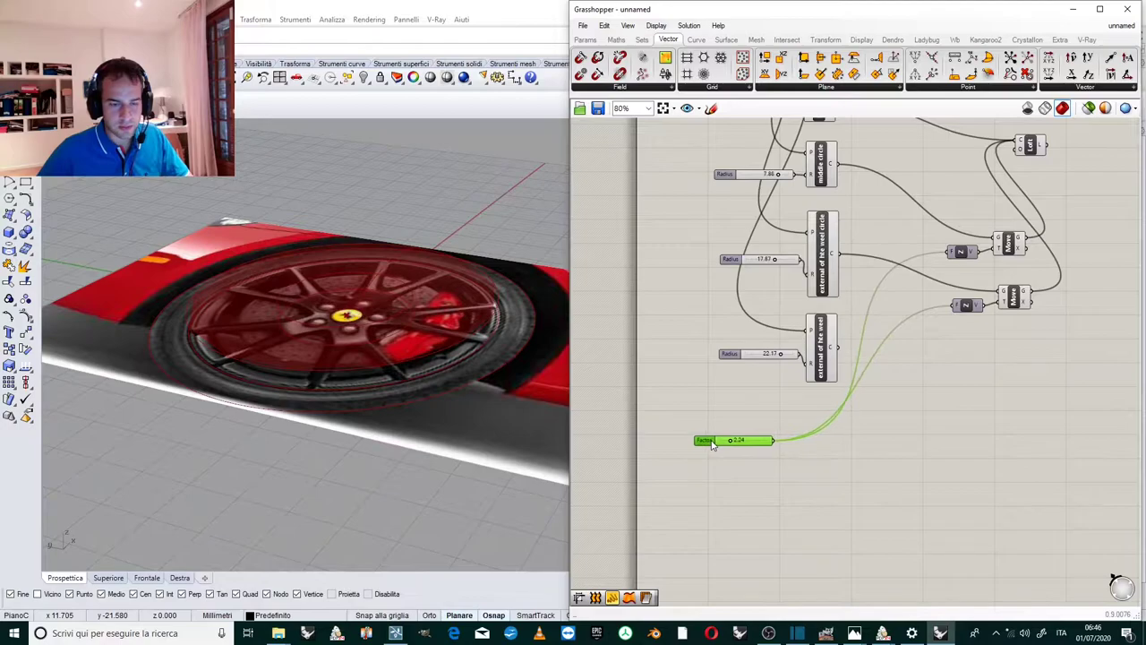
pyautogui.scroll(3, 712, 445)
# Rename the Factor slider to "H difference on the top of the weel circle".
pyautogui.rightClick(704, 444)
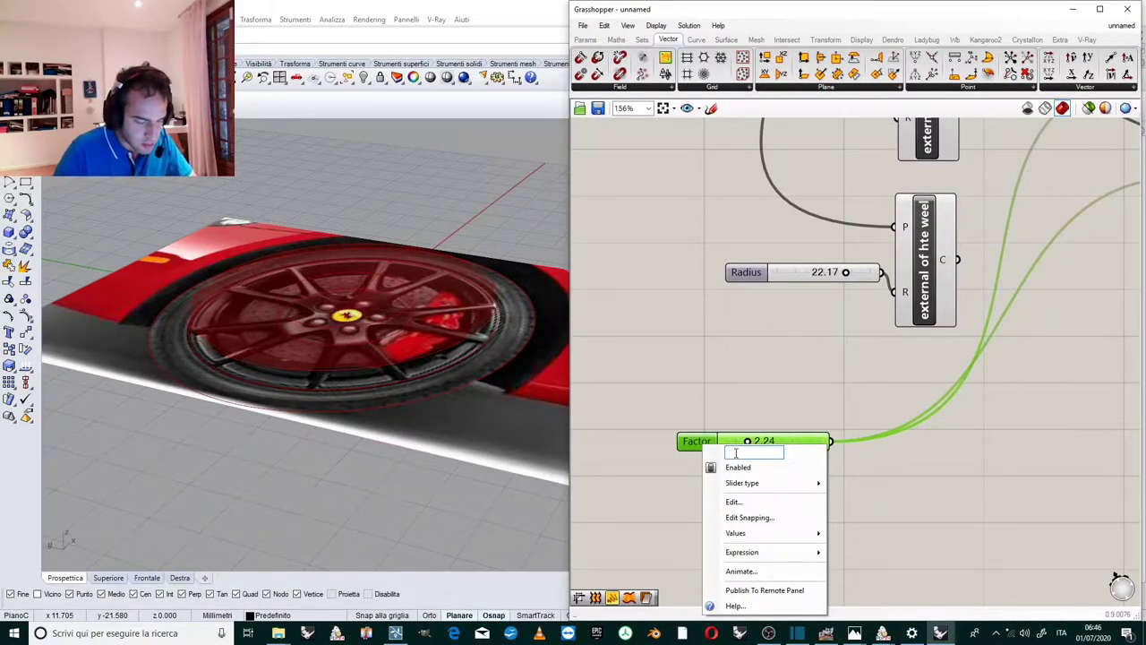
pyautogui.write('H diff')
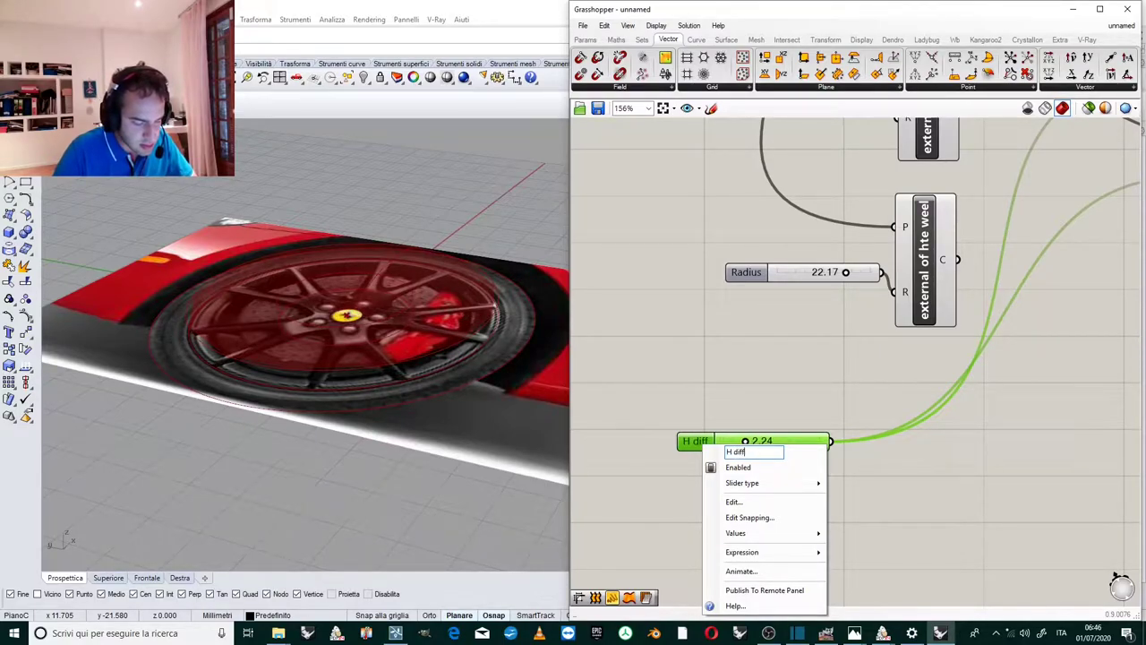
pyautogui.write('erenzi')
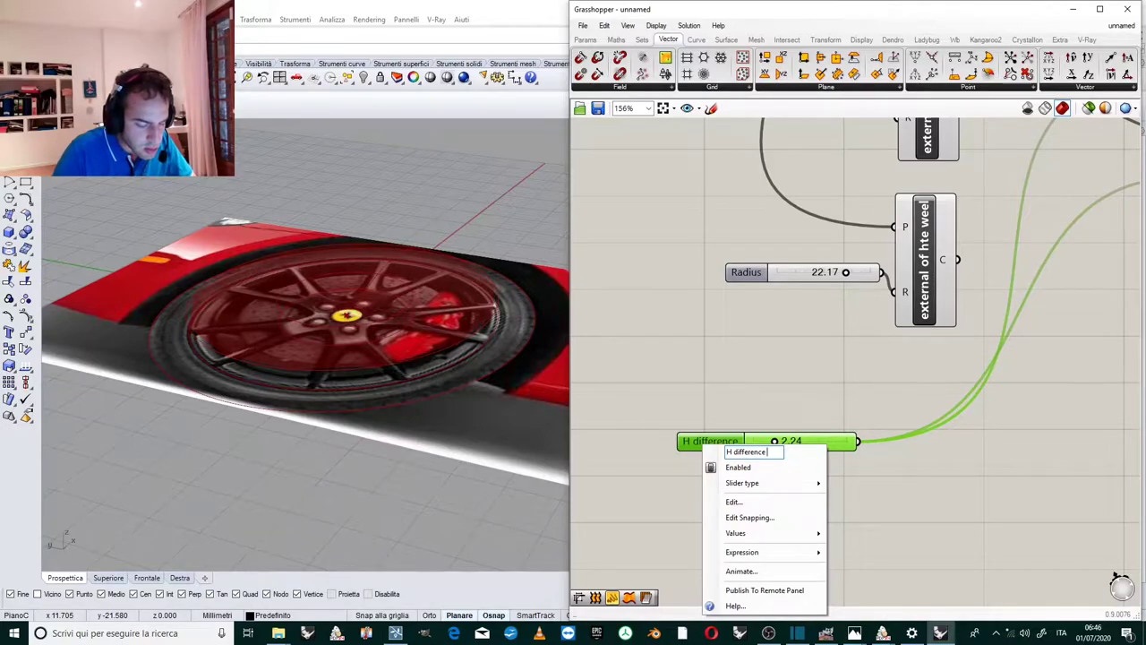
pyautogui.write('on the')
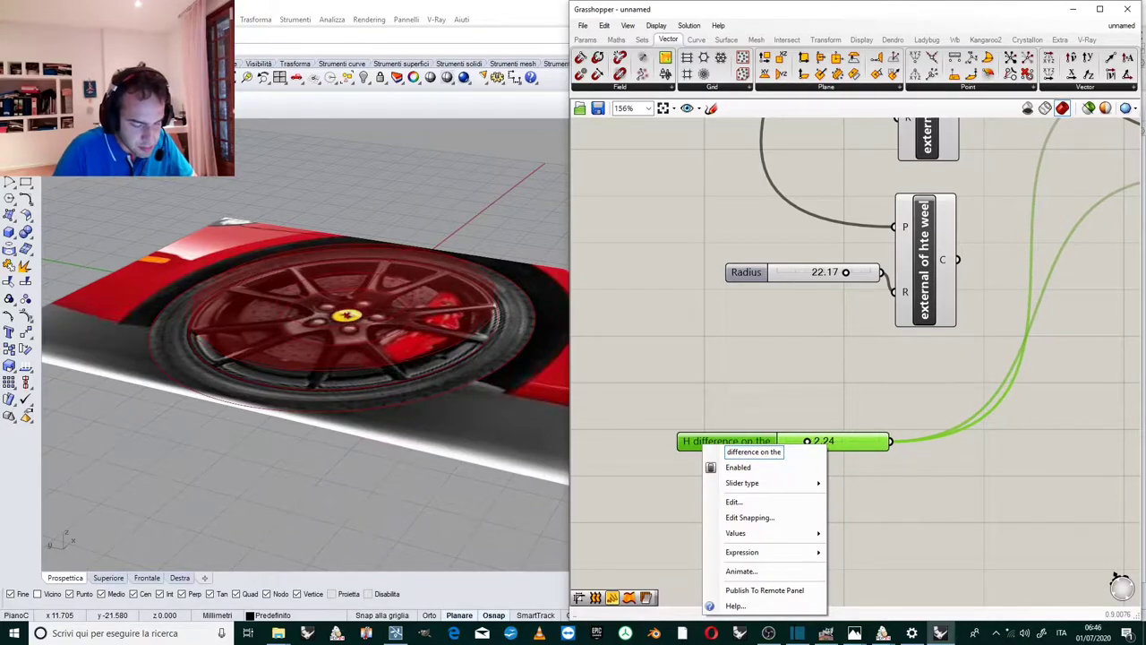
pyautogui.write(' top')
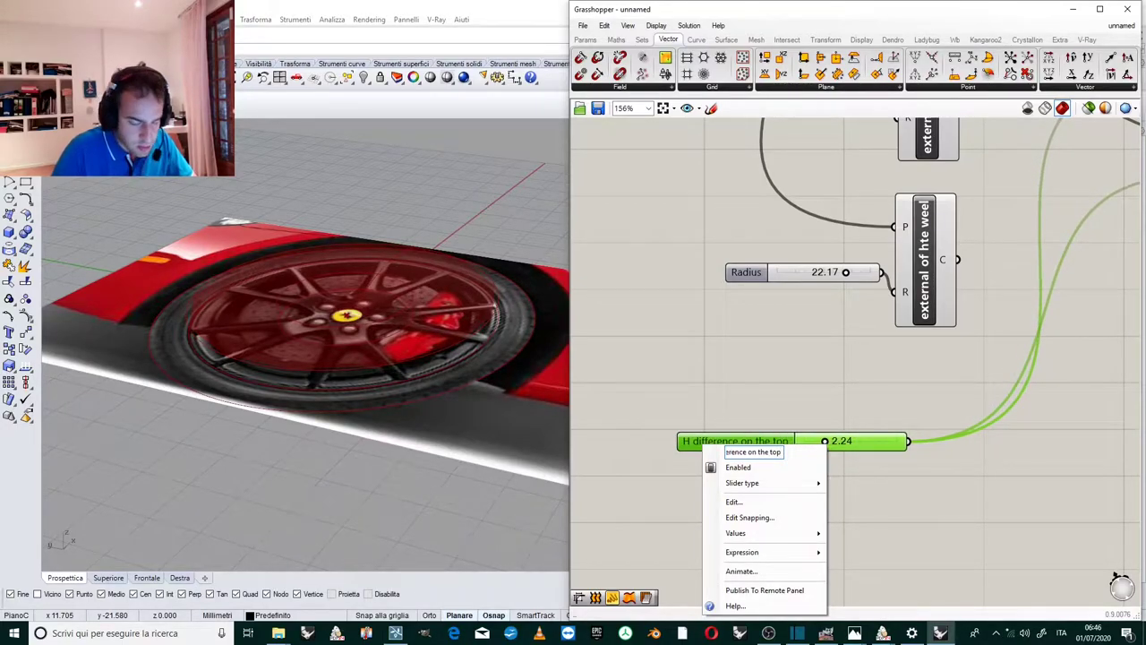
pyautogui.write(' of the')
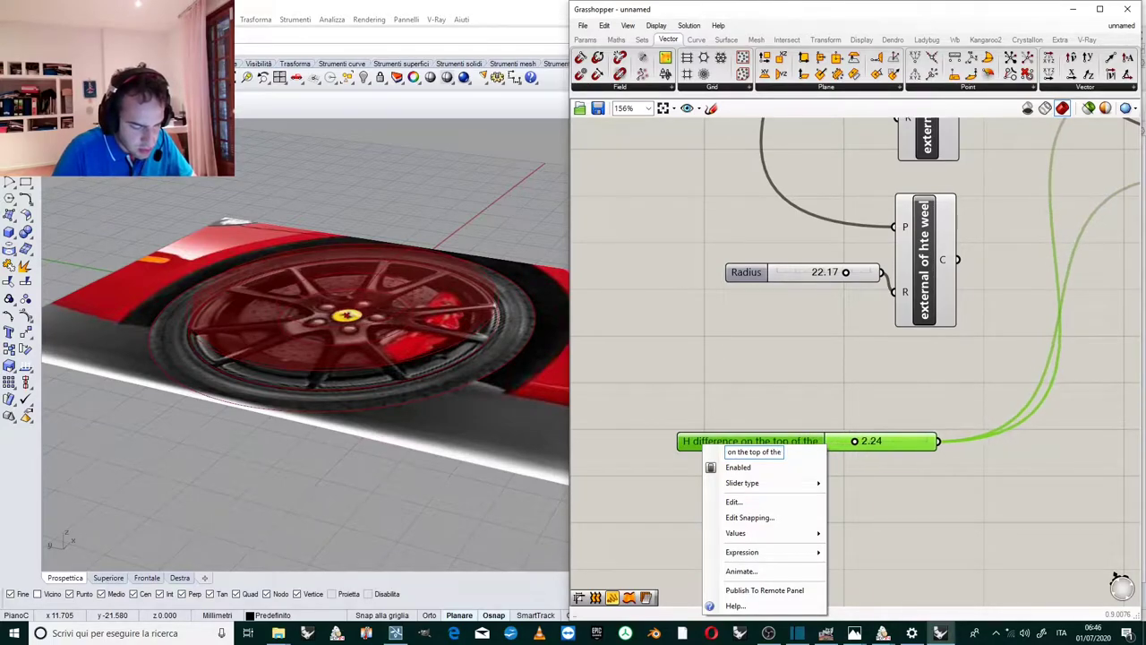
pyautogui.write(' weel circle')
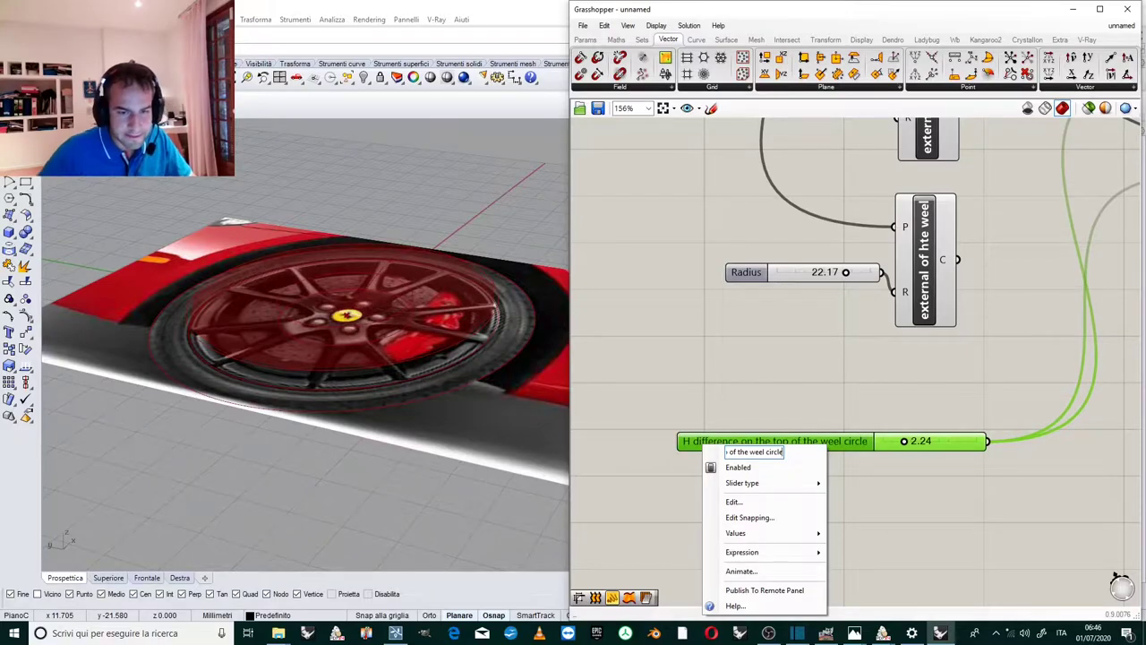
pyautogui.click(725, 382)
# Reposition the H difference slider slightly up and to the left beneath the radius sliders.
pyautogui.scroll(-3, 712, 388)
pyautogui.scroll(2, 840, 331)
pyautogui.scroll(-3, 747, 376)
pyautogui.scroll(2, 992, 197)
pyautogui.scroll(1, 990, 199)
pyautogui.scroll(-4, 977, 212)
pyautogui.scroll(3, 750, 378)
pyautogui.moveTo(698, 452); pyautogui.dragTo(680, 426)
# Examine the lofted surface against the wheel's spokes and outer rim on the photo.
pyautogui.moveTo(404, 321); pyautogui.dragTo(367, 386, button='right')
pyautogui.scroll(5, 374, 333)
pyautogui.scroll(-6, 373, 333)
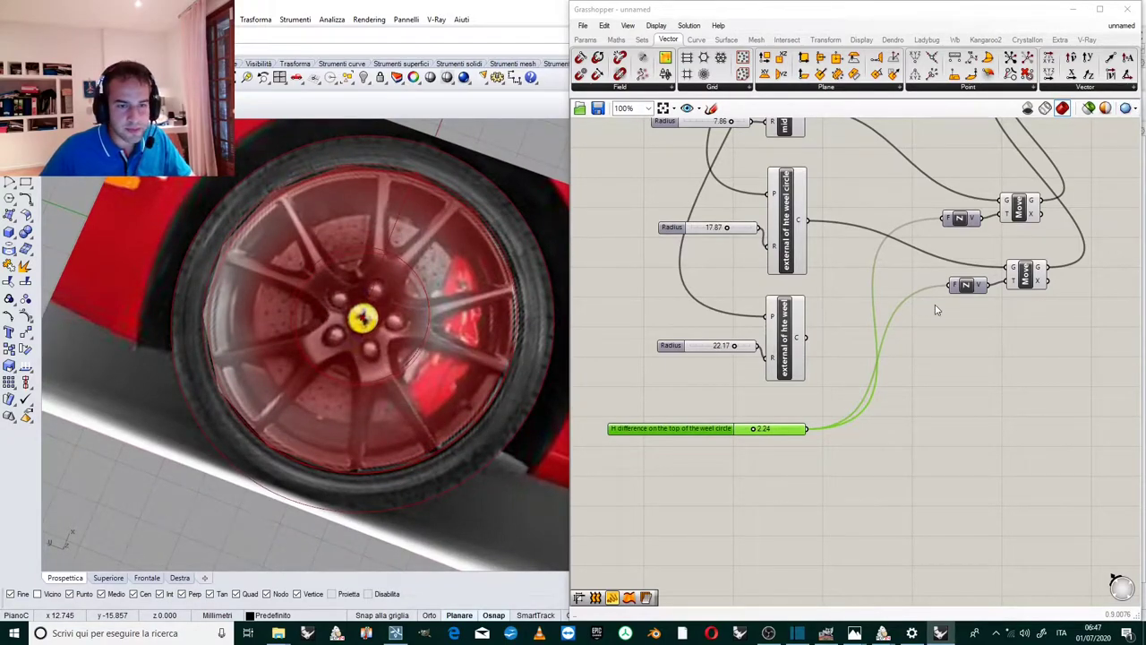
pyautogui.click(926, 339)
pyautogui.scroll(2, 470, 242)
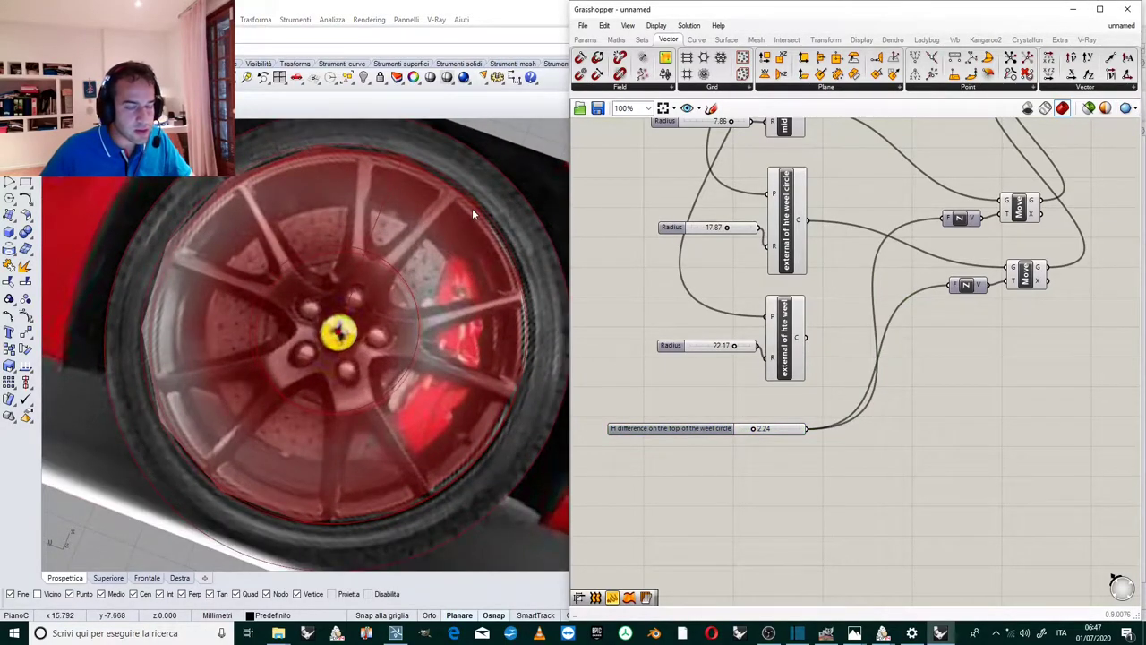
# Add an Extrude component beside the Loft component and connect the loft output to its base input.
pyautogui.moveTo(474, 355); pyautogui.dragTo(366, 408, button='right')
pyautogui.click(909, 381)
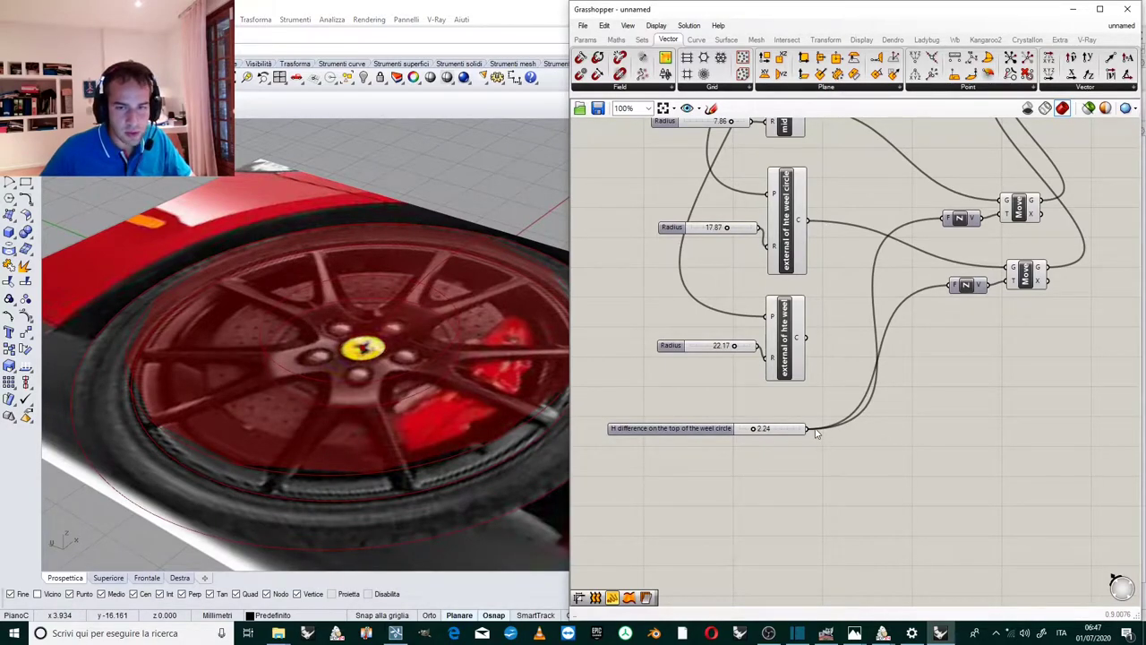
pyautogui.scroll(-3, 816, 432)
pyautogui.scroll(4, 978, 208)
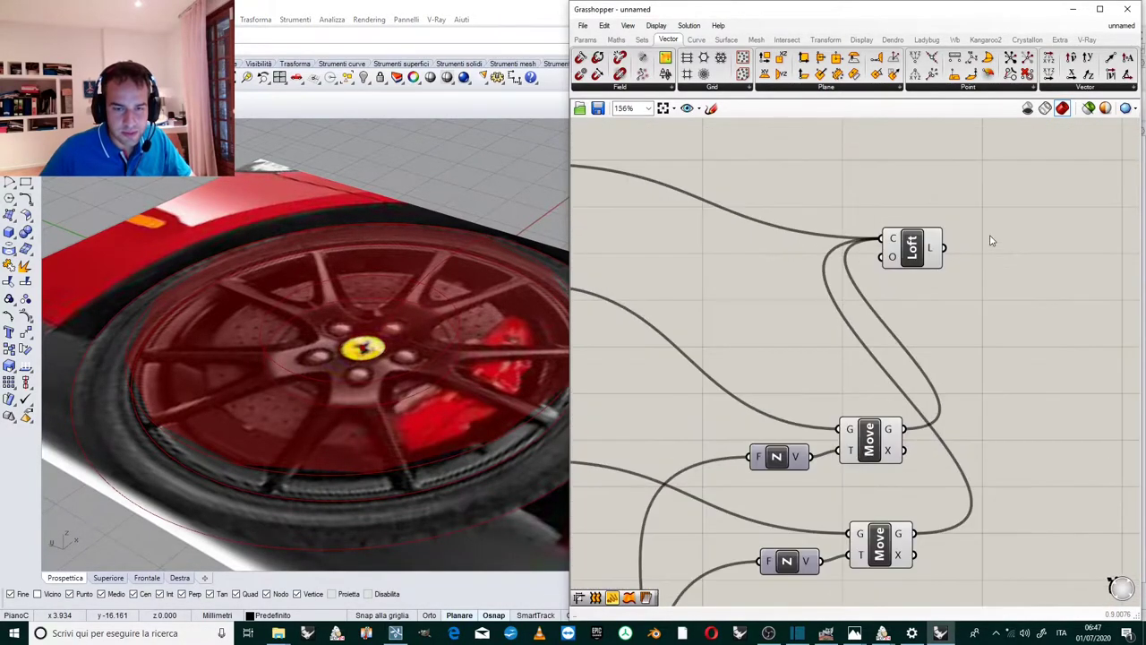
pyautogui.click(918, 255)
pyautogui.scroll(-3, 884, 259)
pyautogui.scroll(2, 974, 235)
pyautogui.doubleClick(1001, 249)
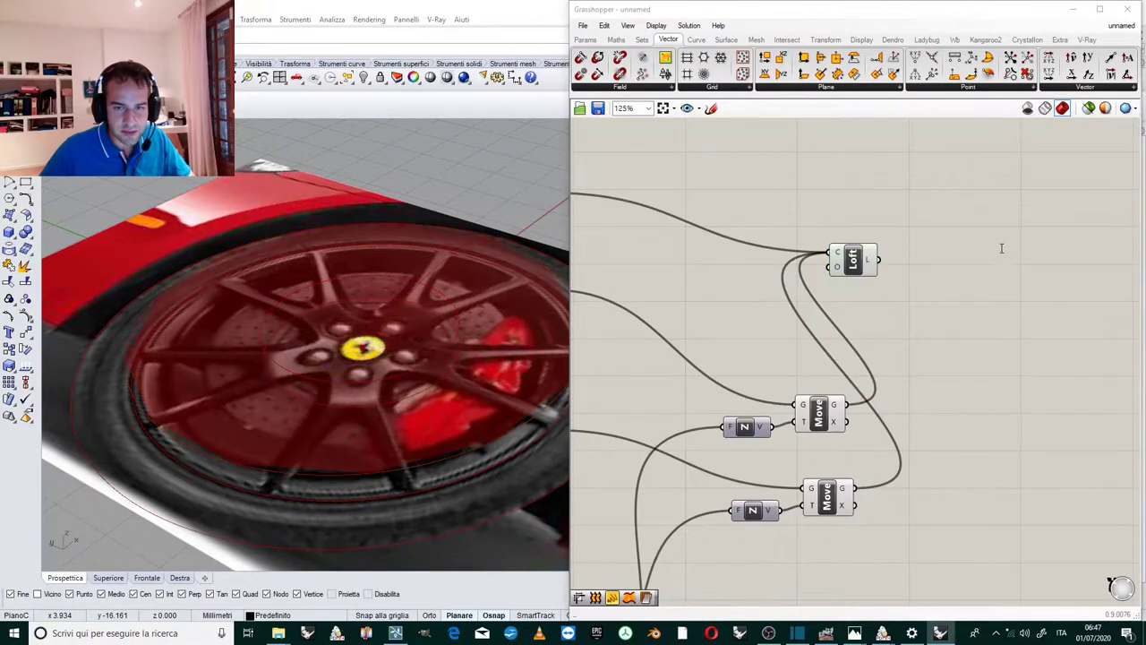
pyautogui.write('extrude')
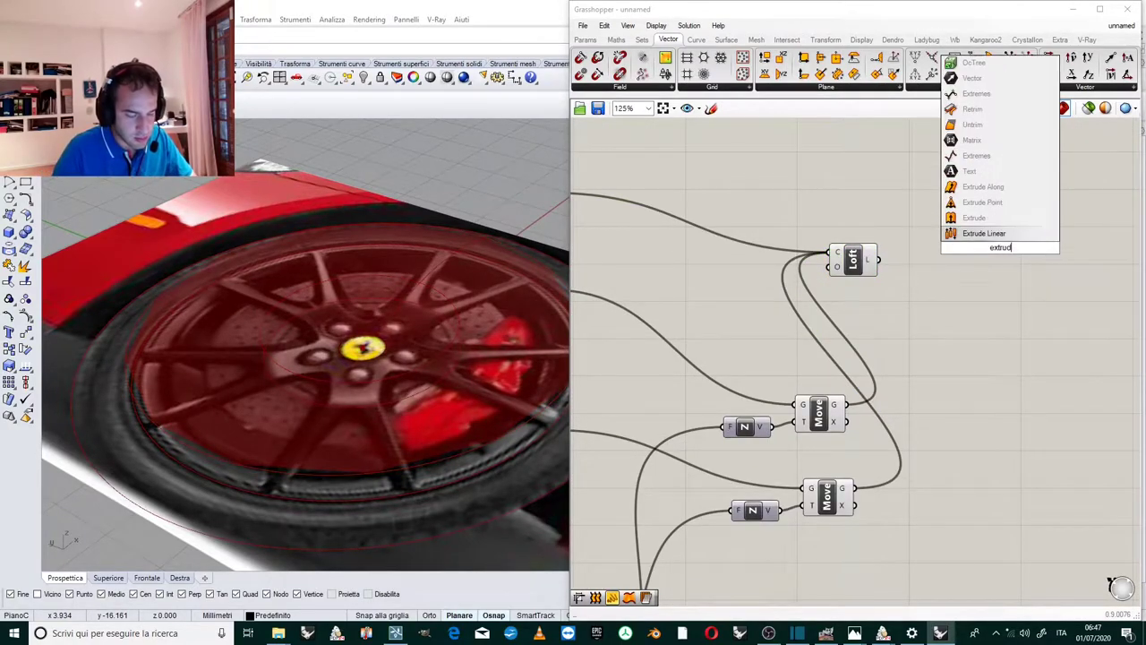
pyautogui.click(991, 231)
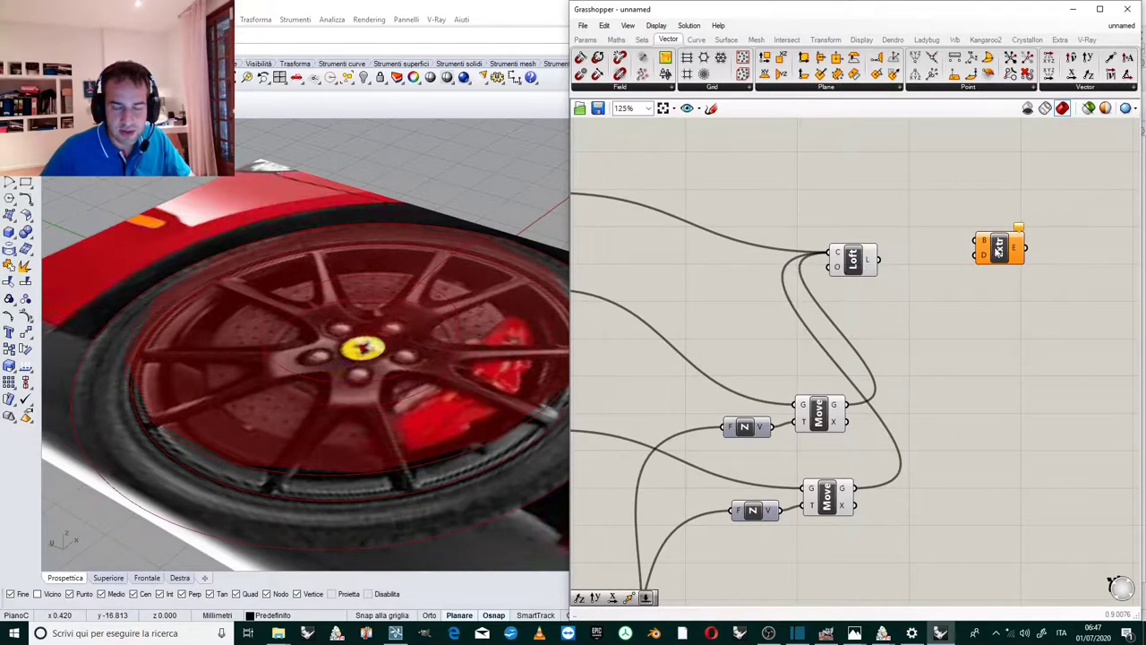
pyautogui.click(999, 250)
pyautogui.scroll(2, 948, 237)
pyautogui.moveTo(858, 266); pyautogui.dragTo(985, 267)
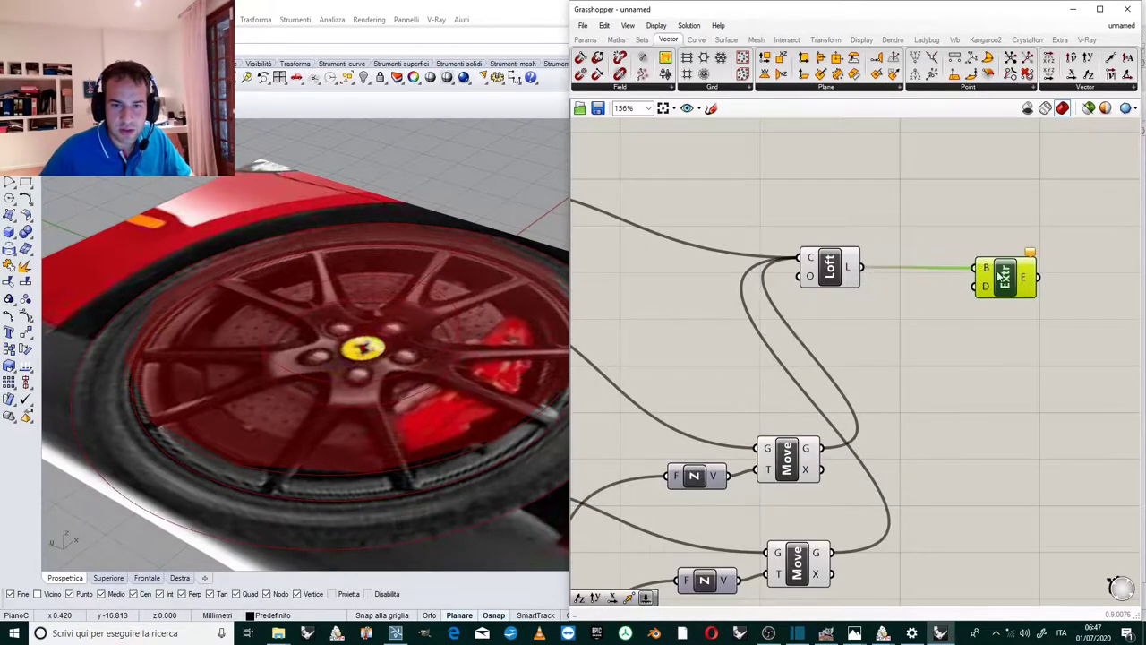
# Add a Unit Z vector below the Loft component and connect it to the Extrude direction input.
pyautogui.doubleClick(929, 331)
pyautogui.write('z')
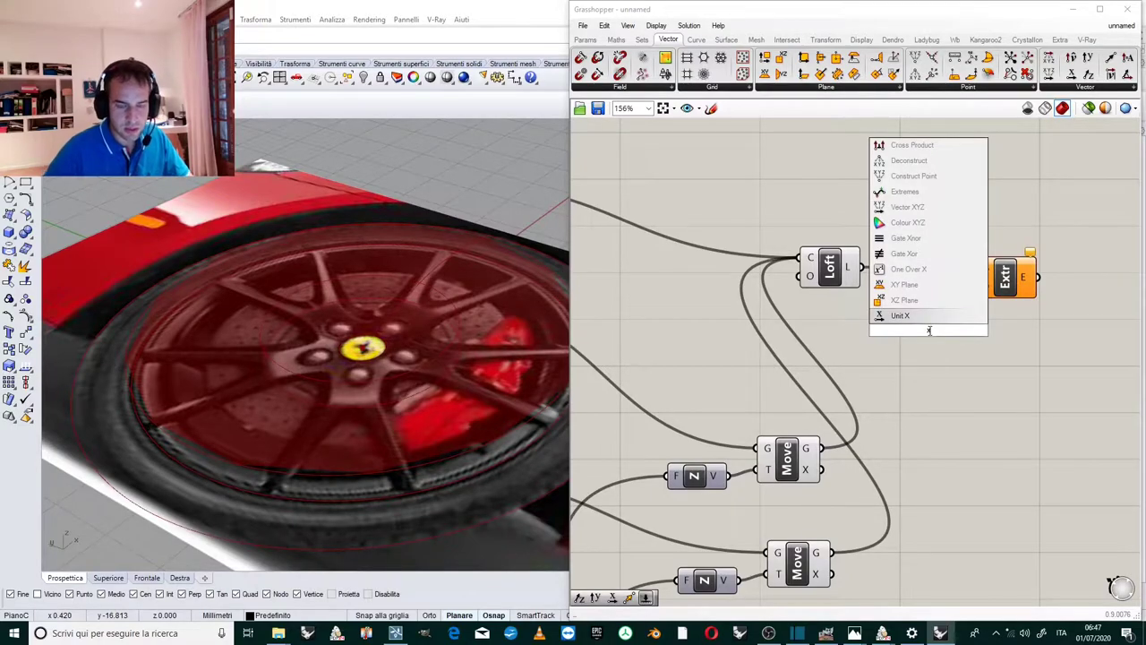
pyautogui.click(928, 323)
pyautogui.moveTo(931, 326); pyautogui.dragTo(907, 346)
pyautogui.scroll(1, 947, 295)
pyautogui.scroll(-2, 951, 295)
pyautogui.scroll(2, 952, 294)
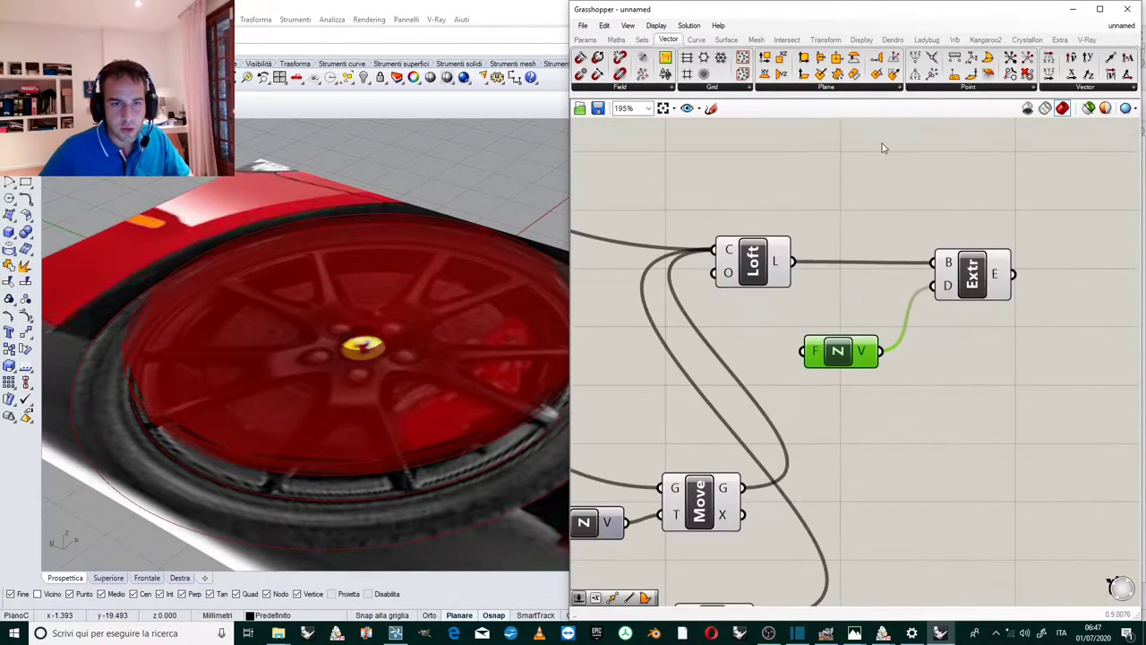
# Insert a Negative component between the Unit Z vector and the Extrude direction input, spacing the vector apart from it.
pyautogui.click(616, 39)
pyautogui.moveTo(695, 57); pyautogui.dragTo(960, 343)
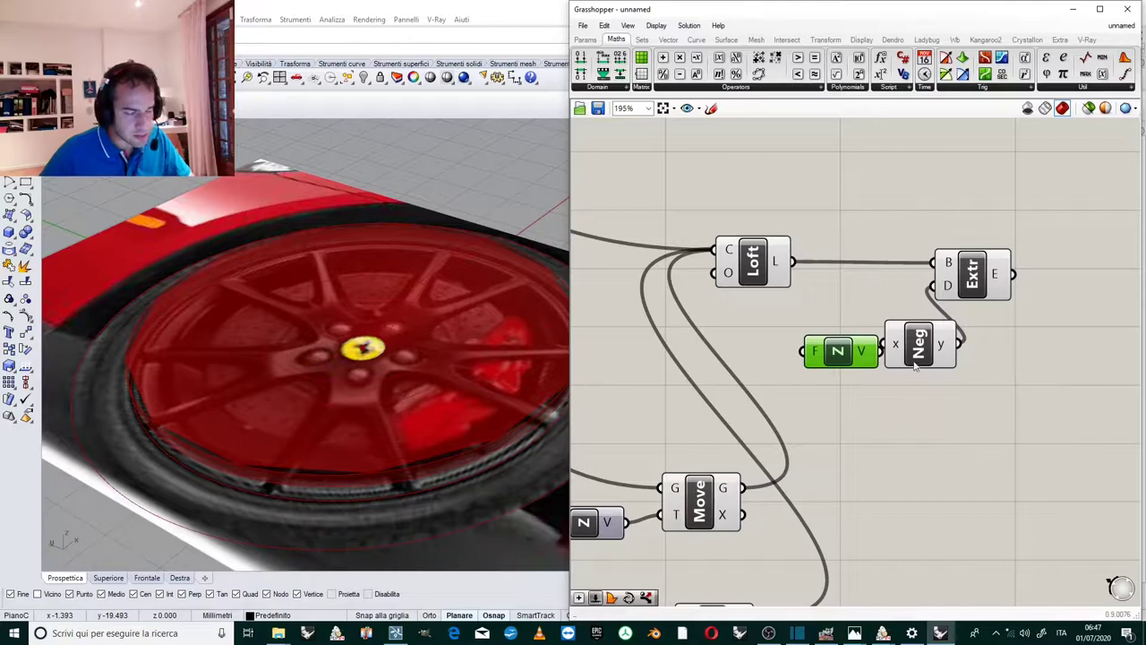
pyautogui.moveTo(840, 360); pyautogui.dragTo(821, 358)
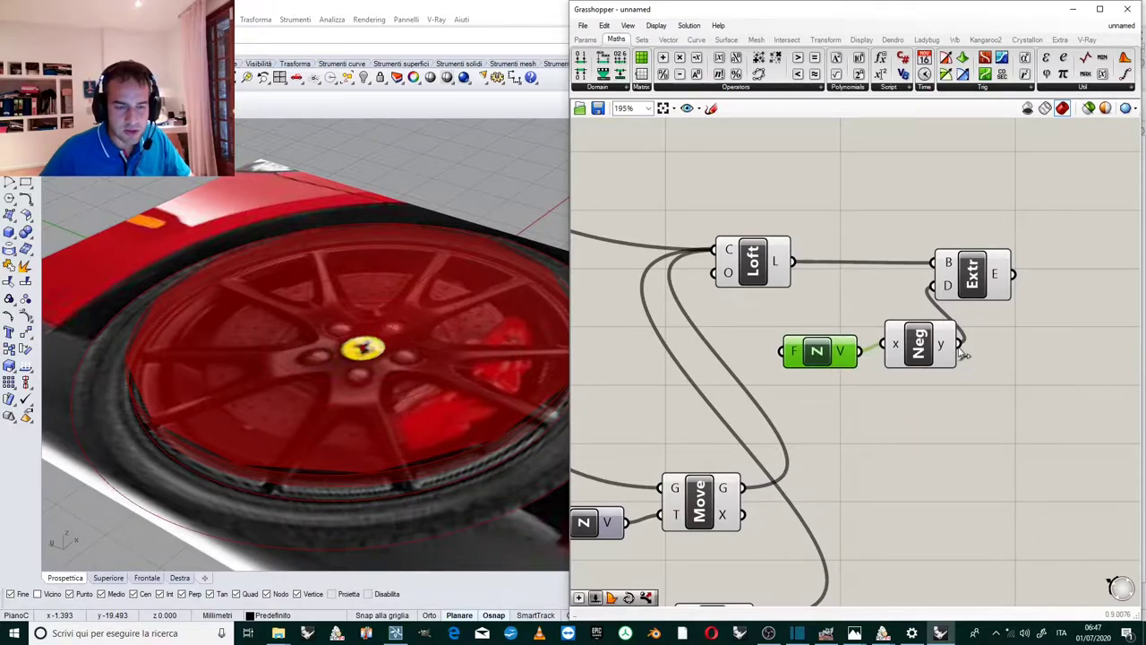
# Create a number slider with value 2.01 and connect it to the factor of the extrusion's Unit Z vector.
pyautogui.scroll(-2, 1031, 359)
pyautogui.click(738, 364)
pyautogui.doubleClick(740, 368)
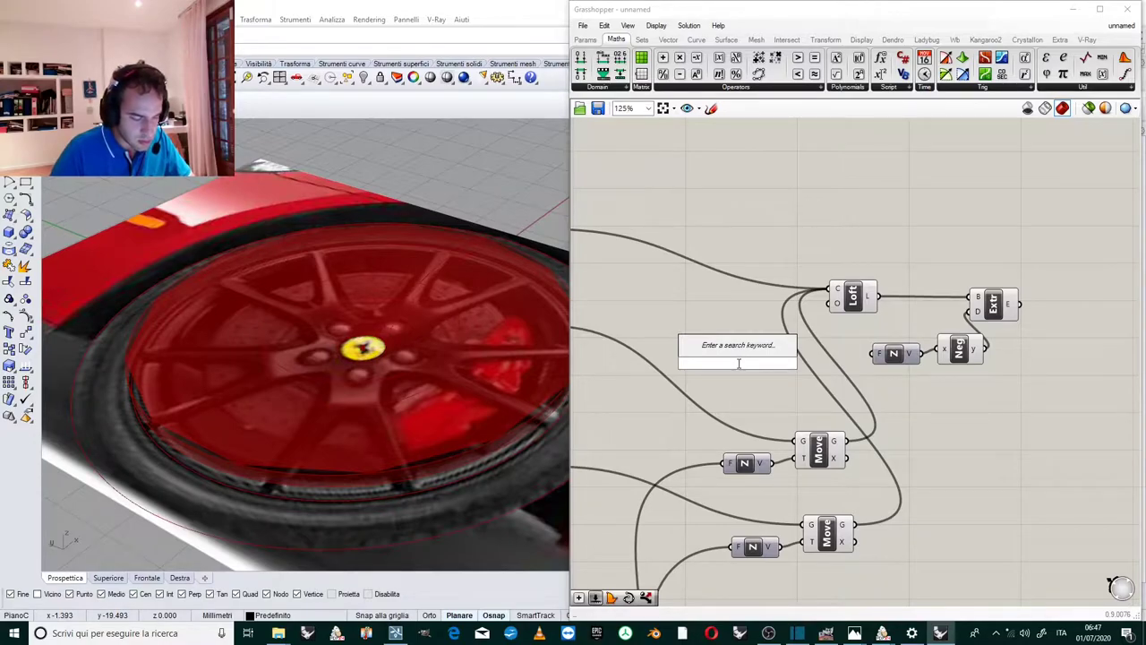
pyautogui.write('2.01')
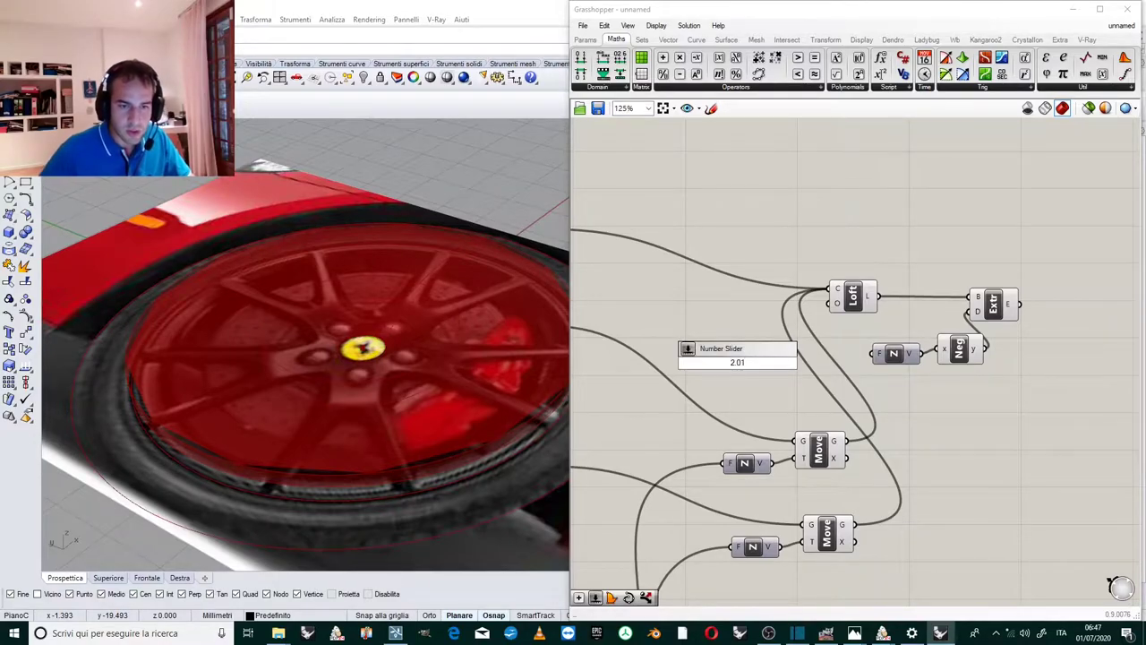
pyautogui.press('Return')
pyautogui.moveTo(801, 367); pyautogui.dragTo(870, 353)
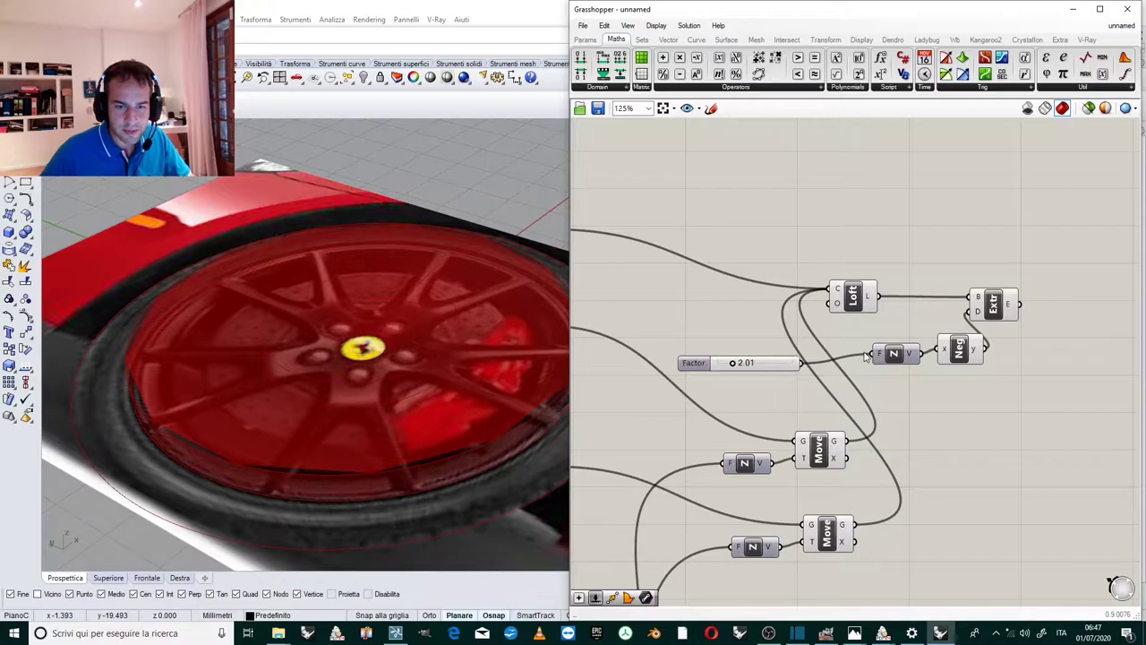
# Move the extrusion's Factor slider beneath the H difference slider and rename it "circle weel thickness".
pyautogui.moveTo(762, 370); pyautogui.dragTo(794, 349)
pyautogui.scroll(-3, 794, 348)
pyautogui.scroll(-2, 794, 352)
pyautogui.scroll(6, 724, 425)
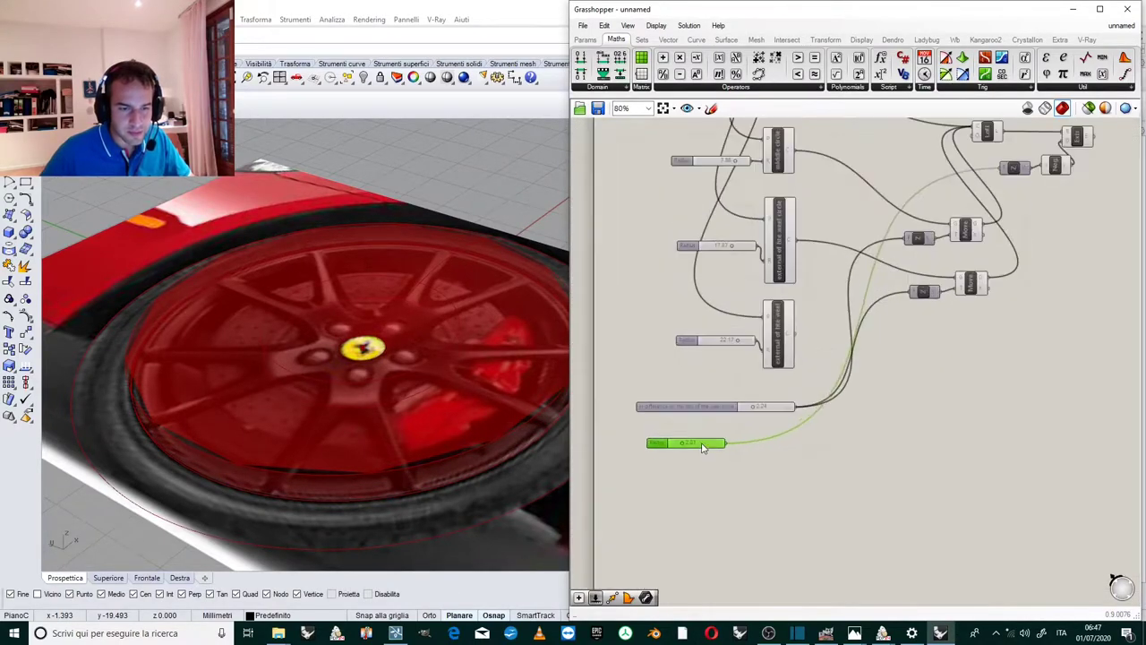
pyautogui.doubleClick(656, 414)
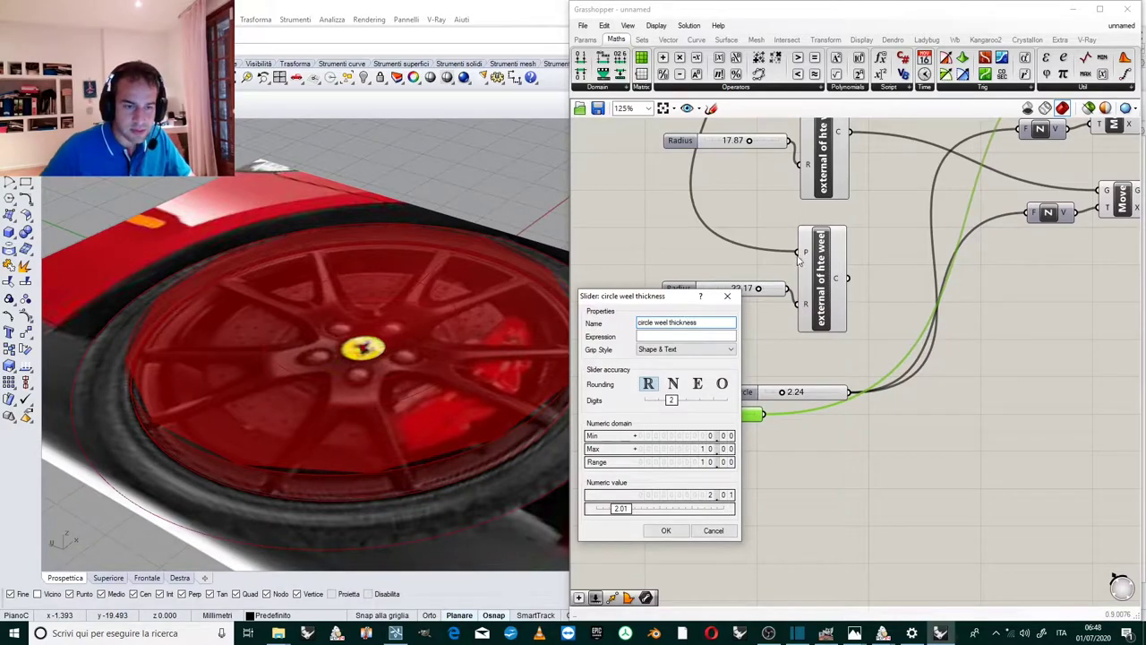
pyautogui.click(665, 530)
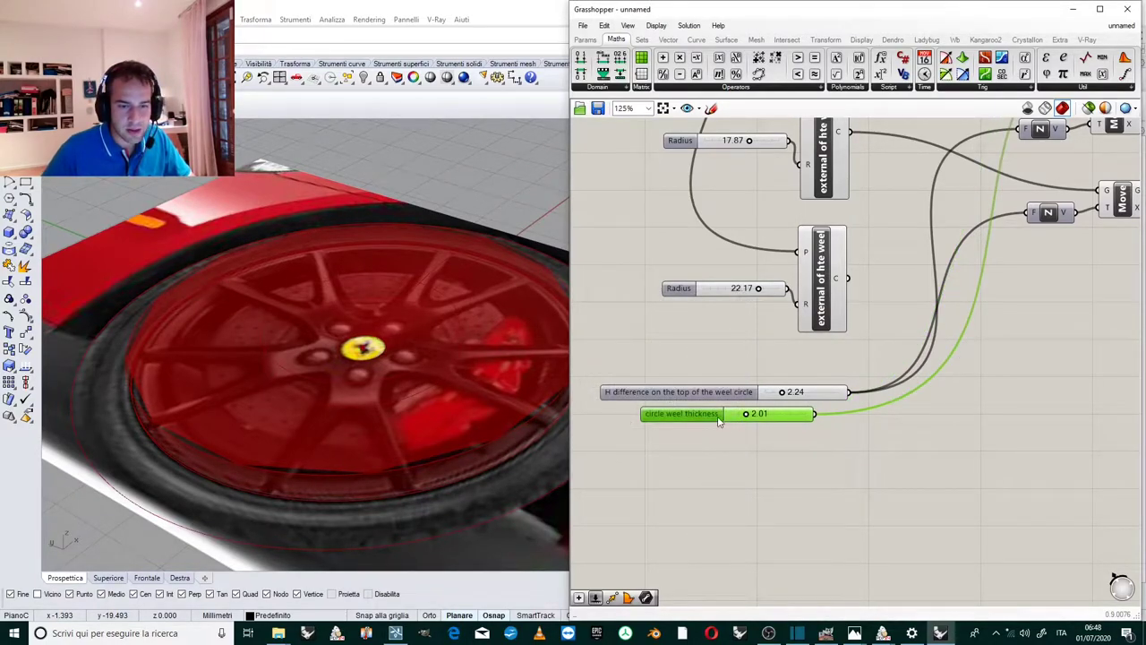
# Set the circle weel thickness slider to 1.37.
pyautogui.scroll(-2, 721, 421)
pyautogui.scroll(4, 734, 430)
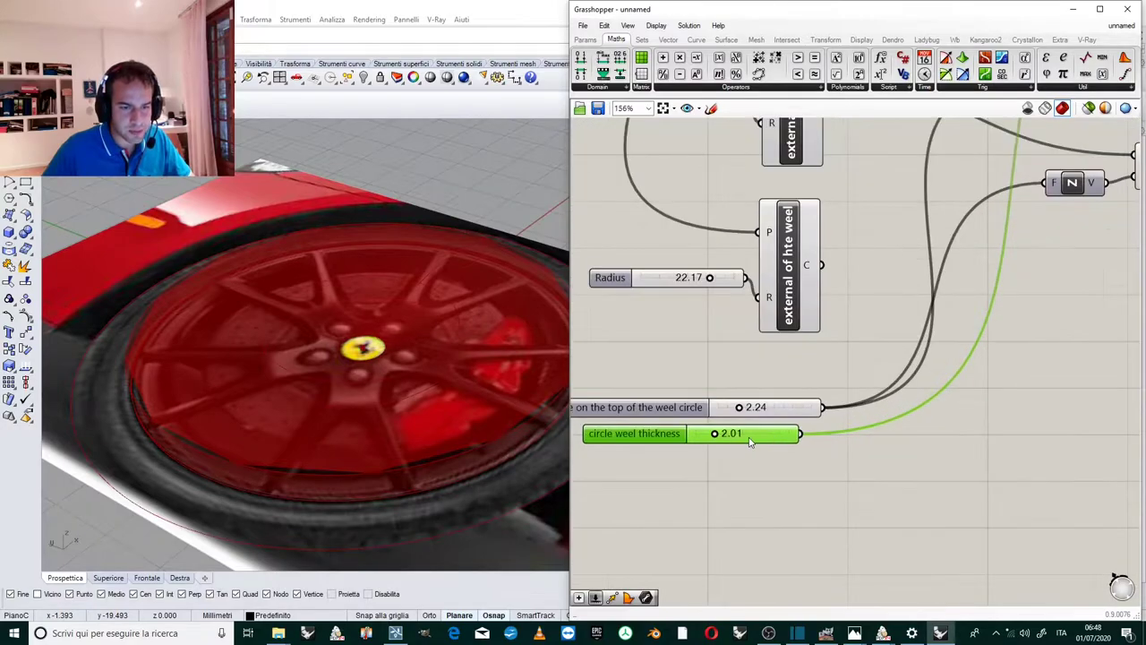
pyautogui.moveTo(714, 433)
pyautogui.mouseDown()
pyautogui.moveTo(704, 433)
pyautogui.moveTo(730, 433)
pyautogui.moveTo(708, 434)
pyautogui.mouseUp()
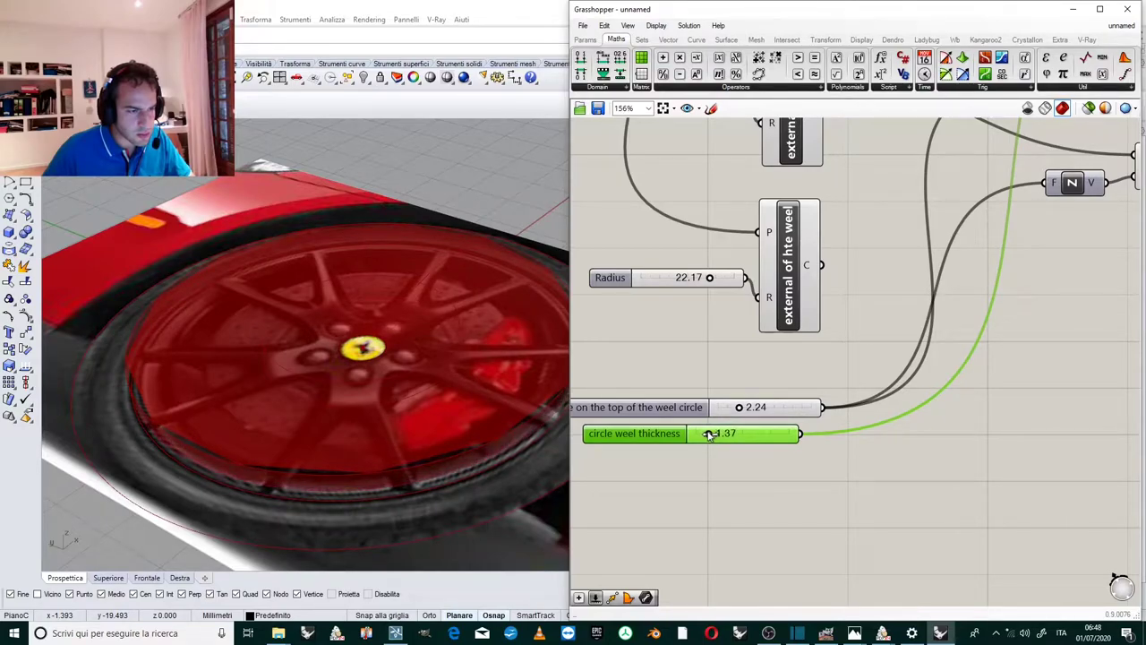
pyautogui.click(857, 433)
# Arrange Loft, Extrude, Negative and the extrusion's Unit Z vector into a compact group.
pyautogui.scroll(-4, 858, 434)
pyautogui.scroll(3, 980, 213)
pyautogui.scroll(-2, 975, 212)
pyautogui.scroll(2, 868, 168)
pyautogui.scroll(-3, 806, 197)
pyautogui.scroll(5, 741, 212)
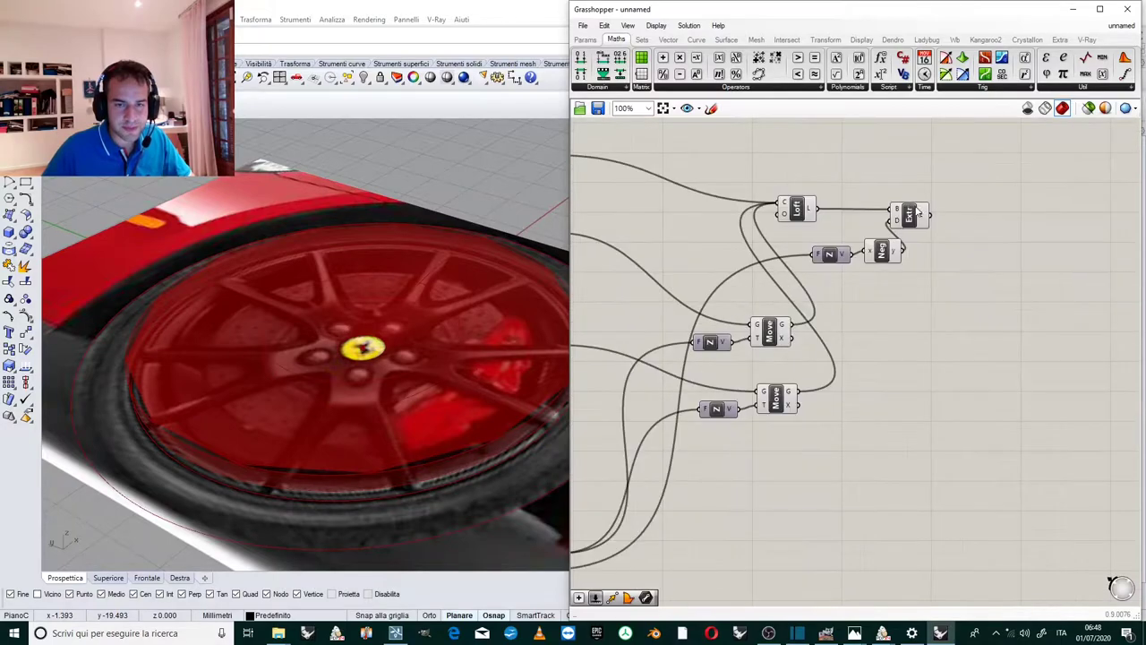
pyautogui.moveTo(742, 212); pyautogui.dragTo(820, 219)
pyautogui.moveTo(800, 283); pyautogui.dragTo(904, 271)
pyautogui.click(864, 275)
pyautogui.moveTo(807, 276); pyautogui.dragTo(835, 273)
pyautogui.scroll(-3, 845, 261)
pyautogui.scroll(2, 743, 336)
# Bring the two Move components and their Unit Z vectors closer together in neat rows.
pyautogui.moveTo(777, 332); pyautogui.dragTo(789, 365)
pyautogui.moveTo(706, 343); pyautogui.dragTo(719, 368)
pyautogui.moveTo(719, 427); pyautogui.dragTo(722, 415)
pyautogui.scroll(-3, 827, 341)
pyautogui.scroll(3, 884, 295)
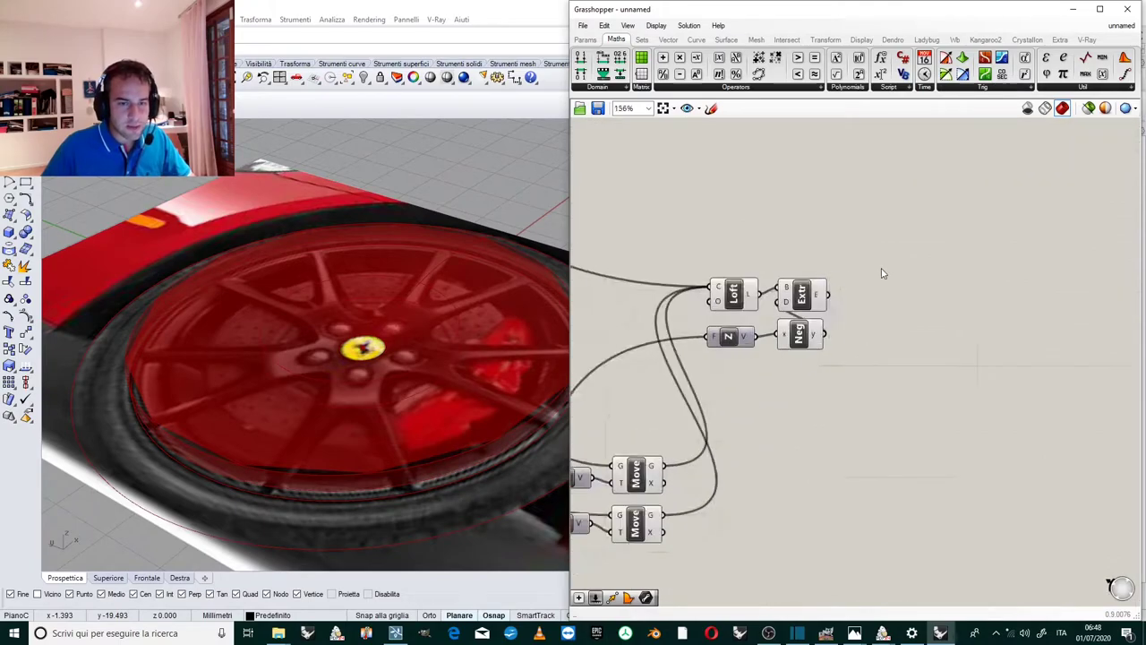
# Rename the Extrude component "main b rep" and position it to the right of Loft and Negative, level with their outputs.
pyautogui.scroll(3, 882, 273)
pyautogui.click(755, 322)
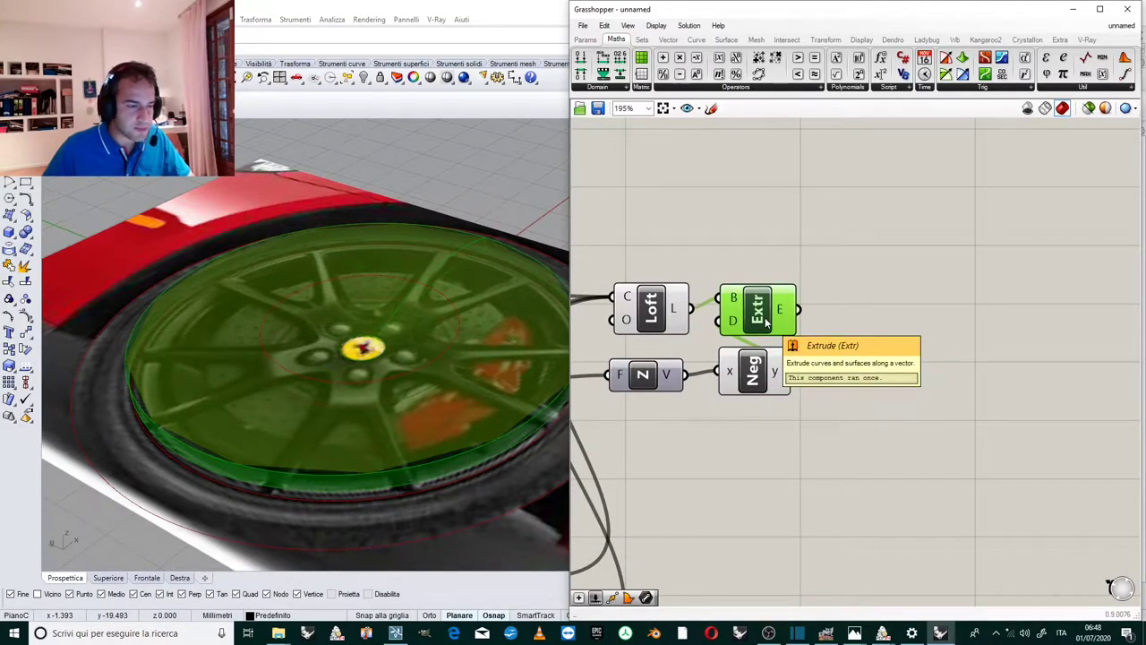
pyautogui.moveTo(765, 324); pyautogui.dragTo(835, 319)
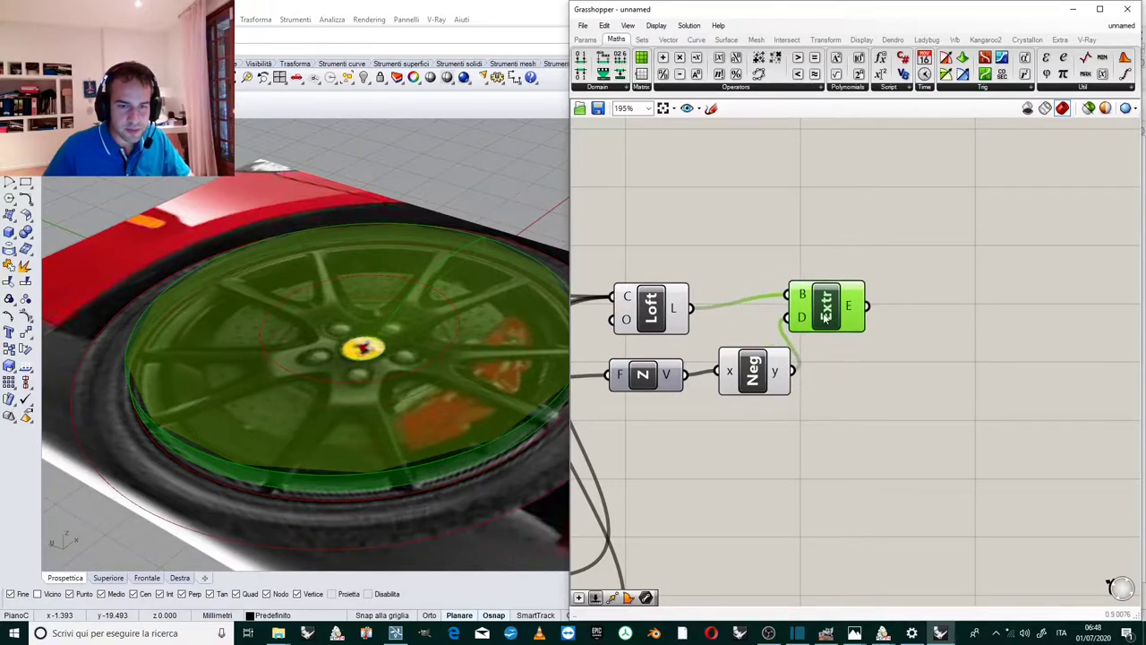
pyautogui.rightClick(834, 320)
pyautogui.write('main b')
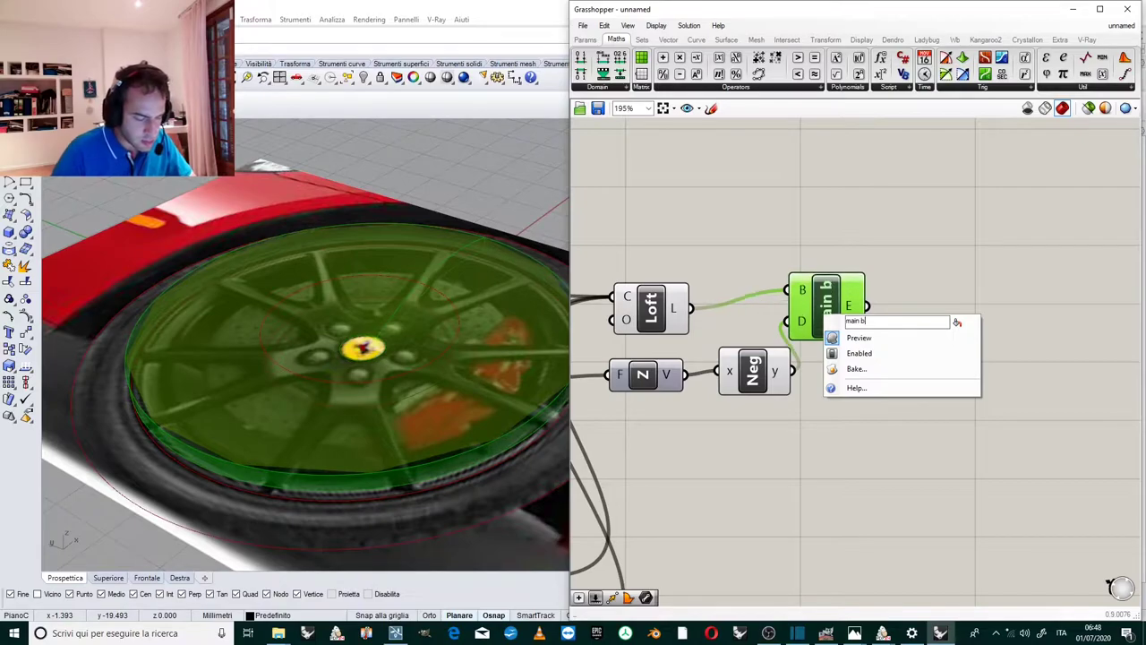
pyautogui.write(' rep')
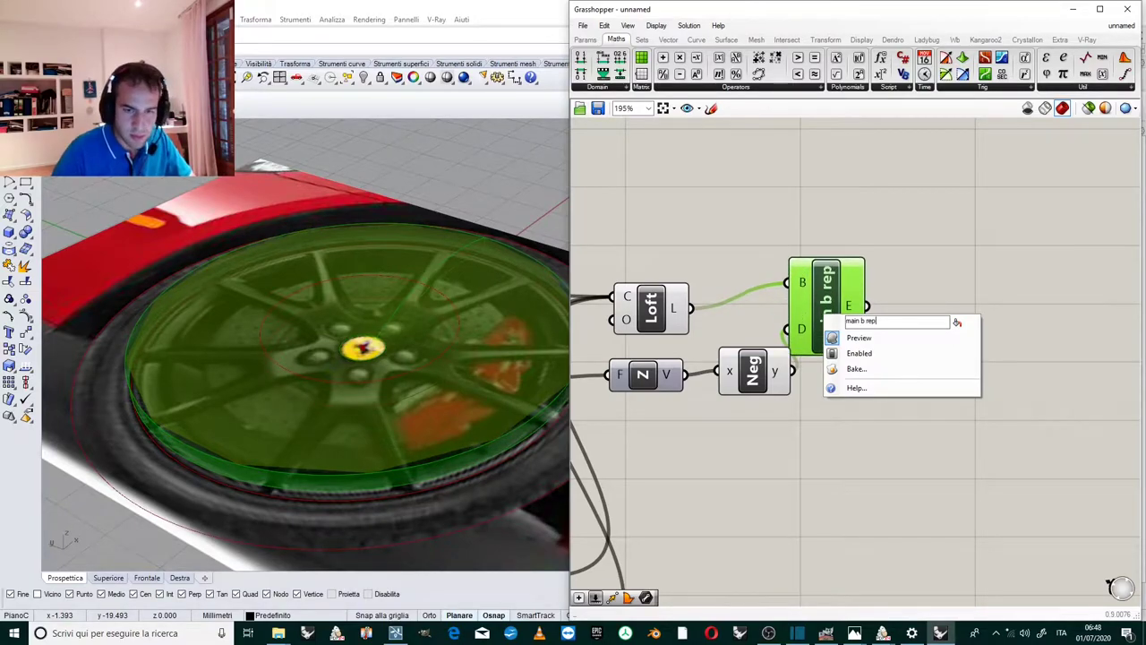
pyautogui.click(875, 237)
pyautogui.scroll(-1, 805, 265)
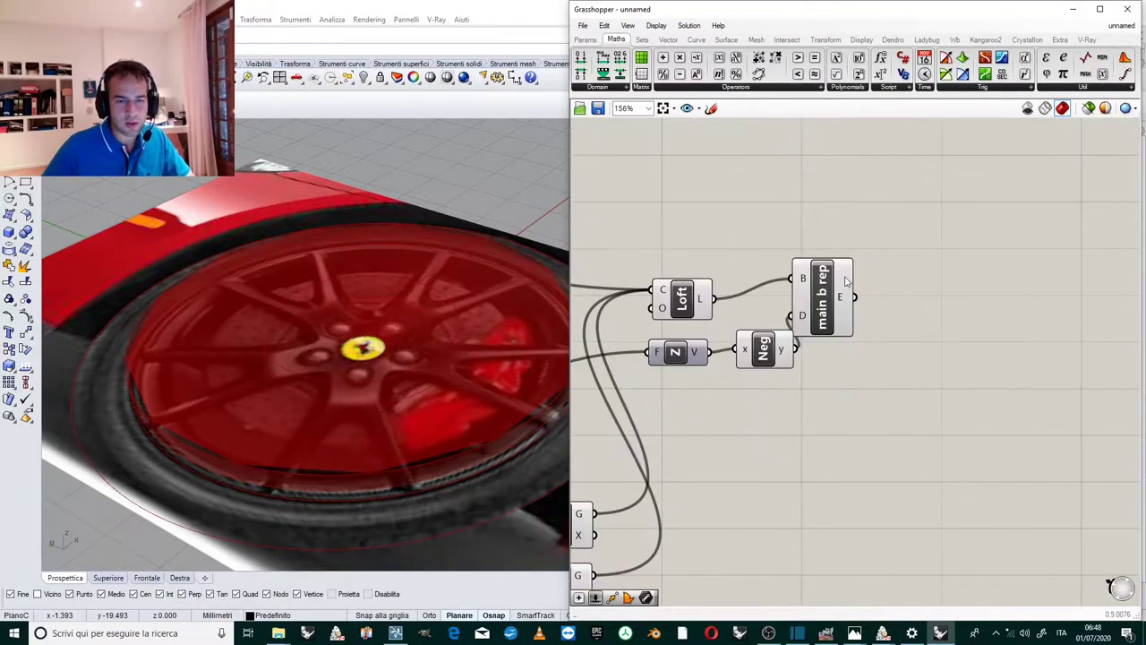
pyautogui.click(860, 291)
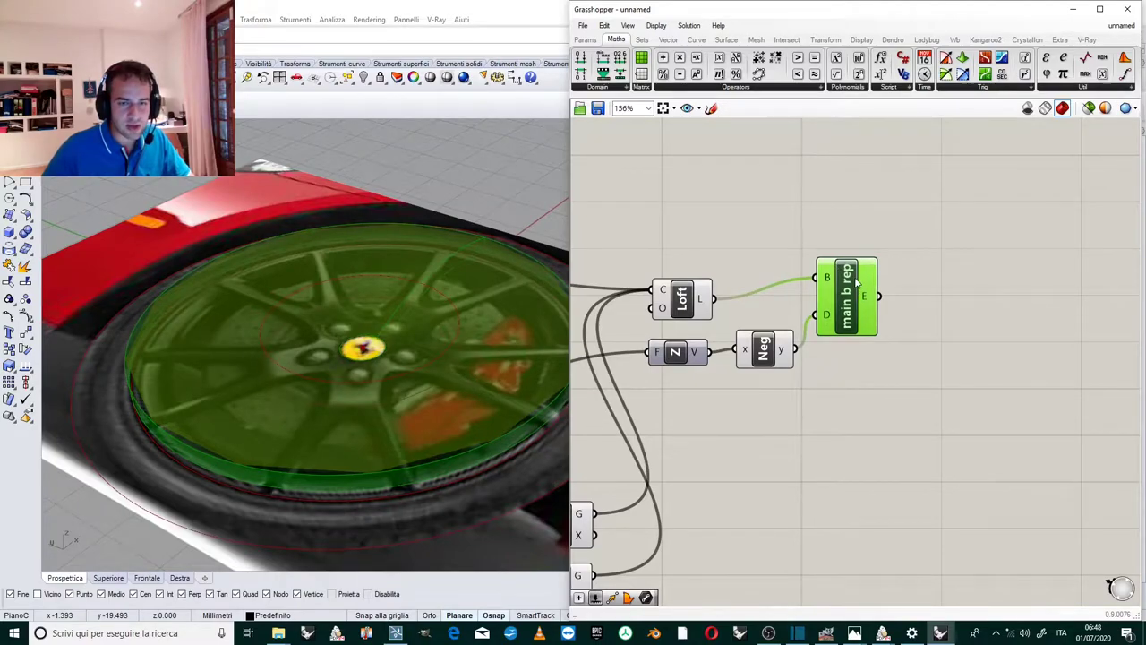
pyautogui.moveTo(857, 282); pyautogui.dragTo(867, 304)
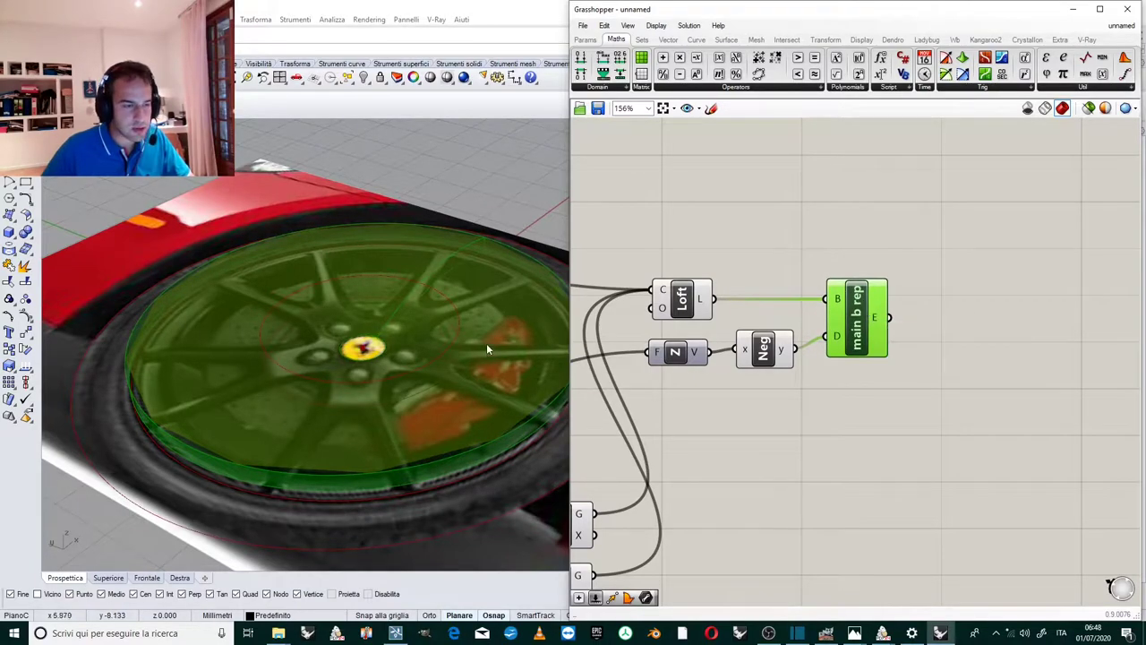
# Examine the extruded rim body against the spokes, hub and outer rim on the wheel photo.
pyautogui.moveTo(488, 332); pyautogui.dragTo(391, 324, button='right')
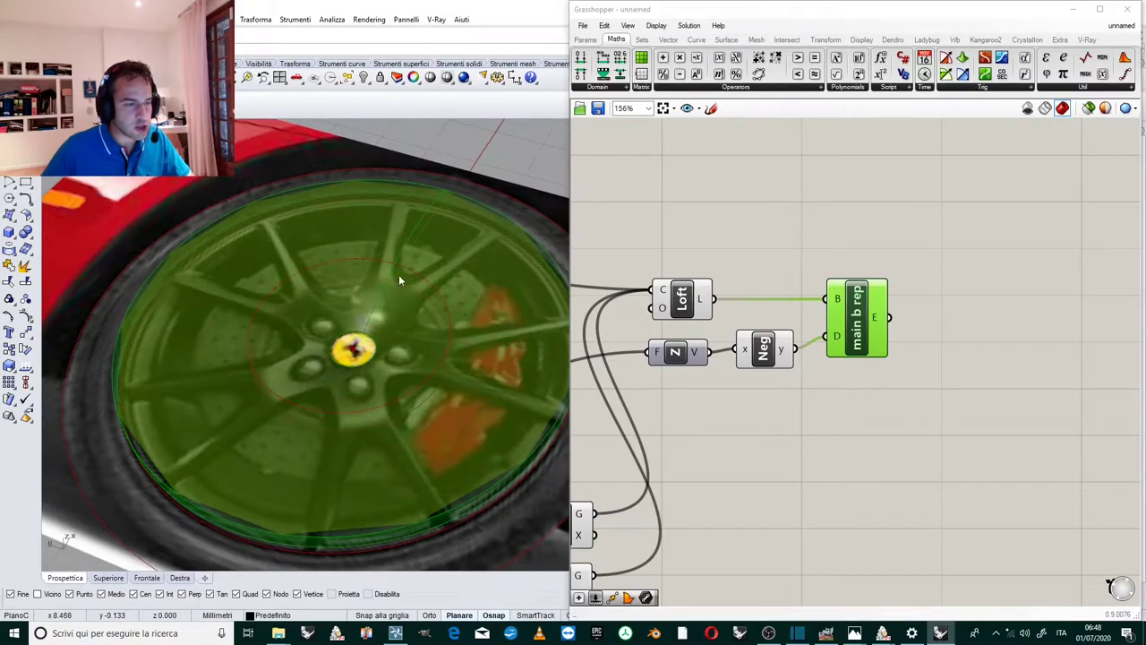
pyautogui.scroll(-4, 374, 267)
pyautogui.scroll(4, 363, 240)
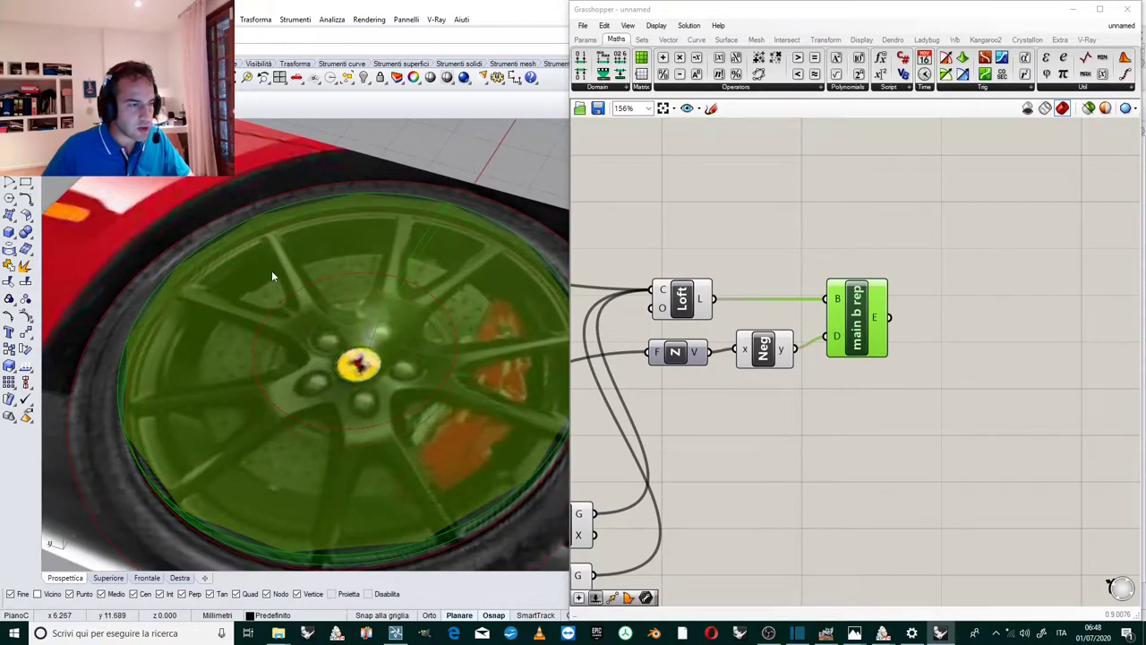
pyautogui.moveTo(349, 306); pyautogui.dragTo(394, 322, button='right')
pyautogui.scroll(-4, 383, 274)
pyautogui.scroll(1, 383, 274)
pyautogui.scroll(5, 428, 267)
pyautogui.scroll(-6, 372, 276)
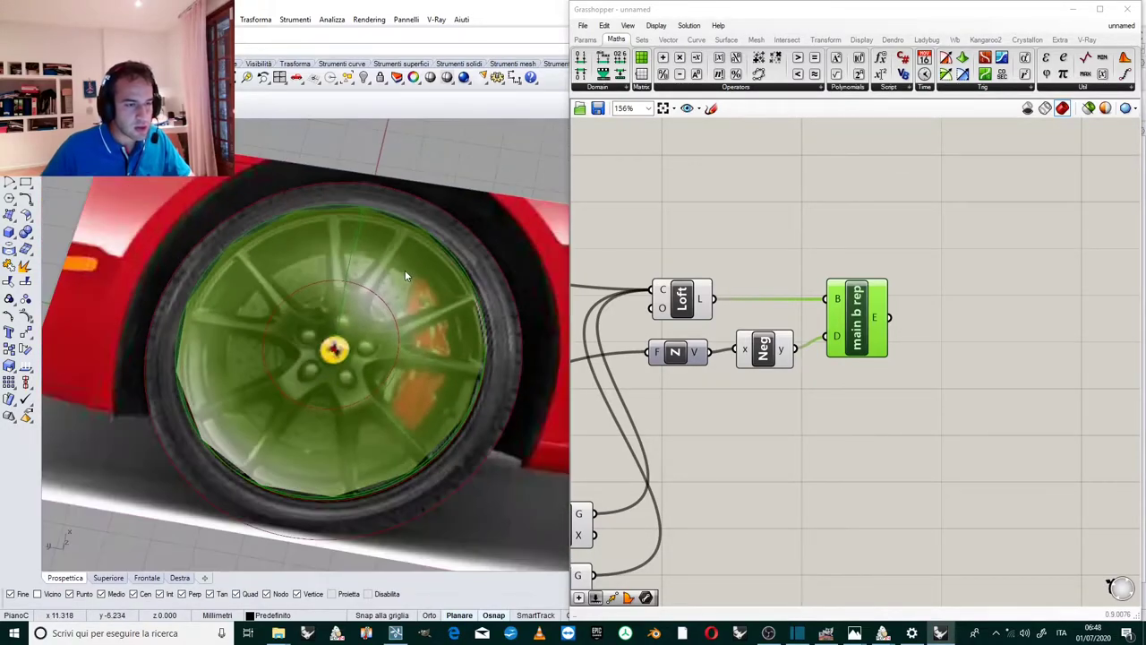
pyautogui.click(824, 261)
pyautogui.scroll(-3, 931, 233)
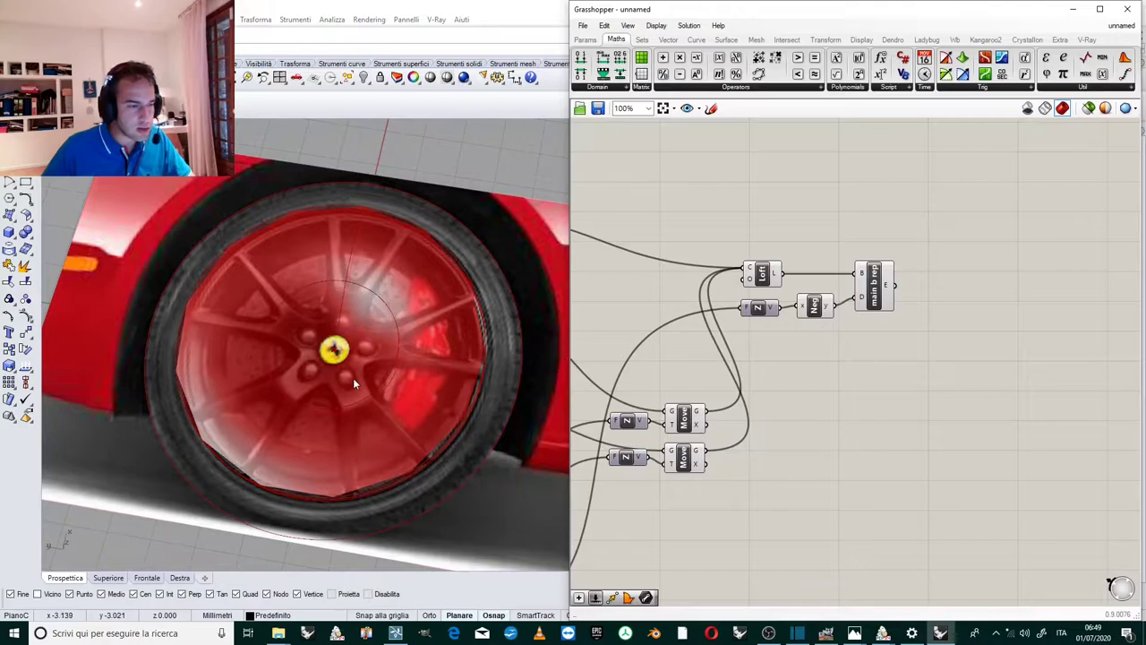
pyautogui.scroll(2, 331, 367)
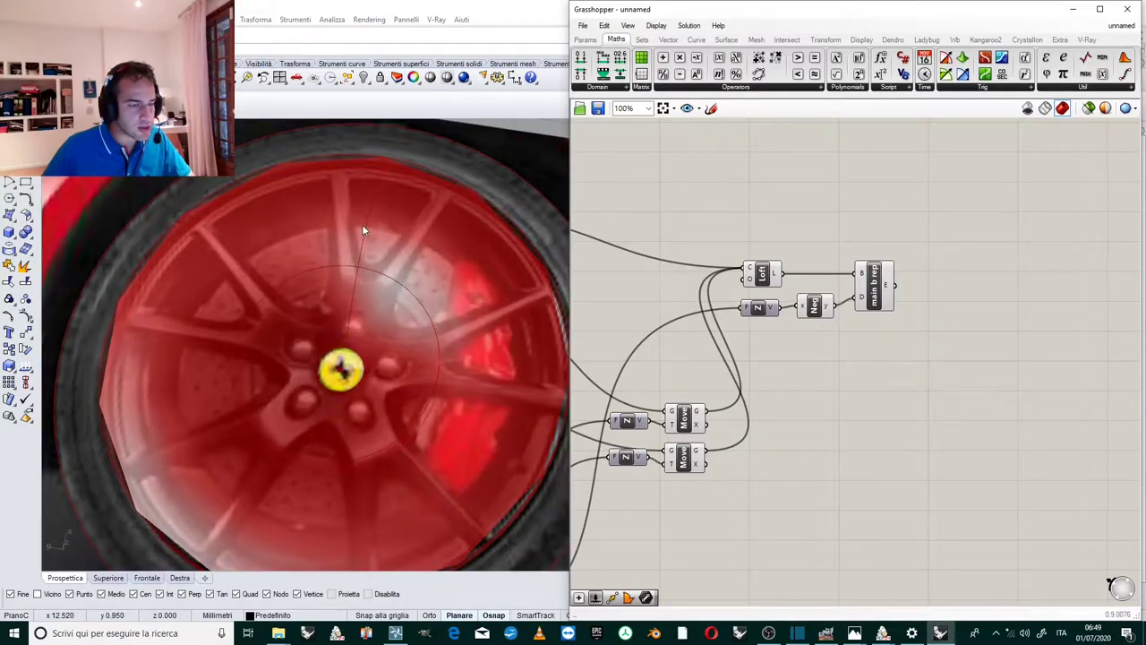
pyautogui.scroll(-2, 424, 185)
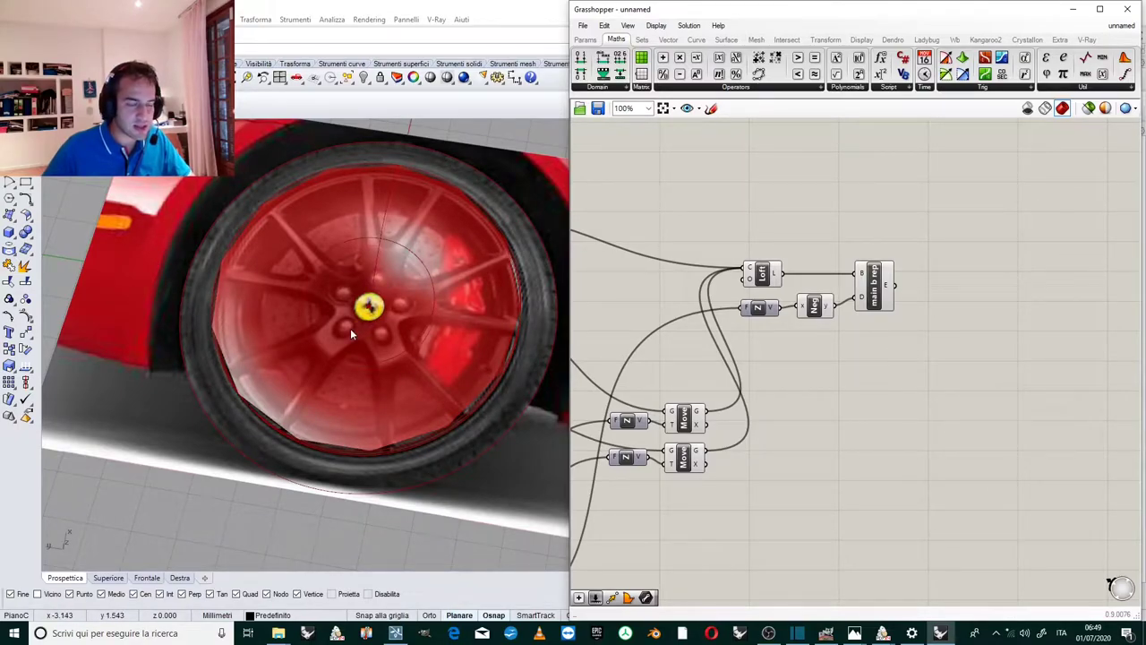
# Disable the preview of the two Move components and their Unit Z vectors.
pyautogui.scroll(-3, 817, 326)
pyautogui.scroll(2, 815, 333)
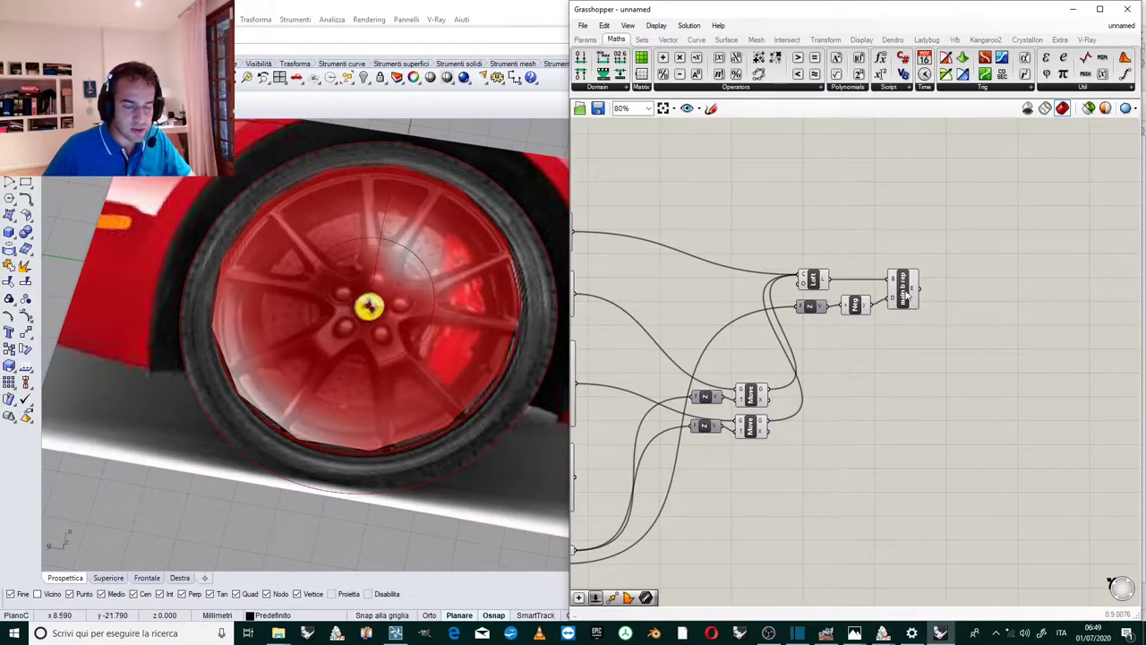
pyautogui.scroll(-1, 864, 334)
pyautogui.moveTo(897, 320); pyautogui.dragTo(754, 414)
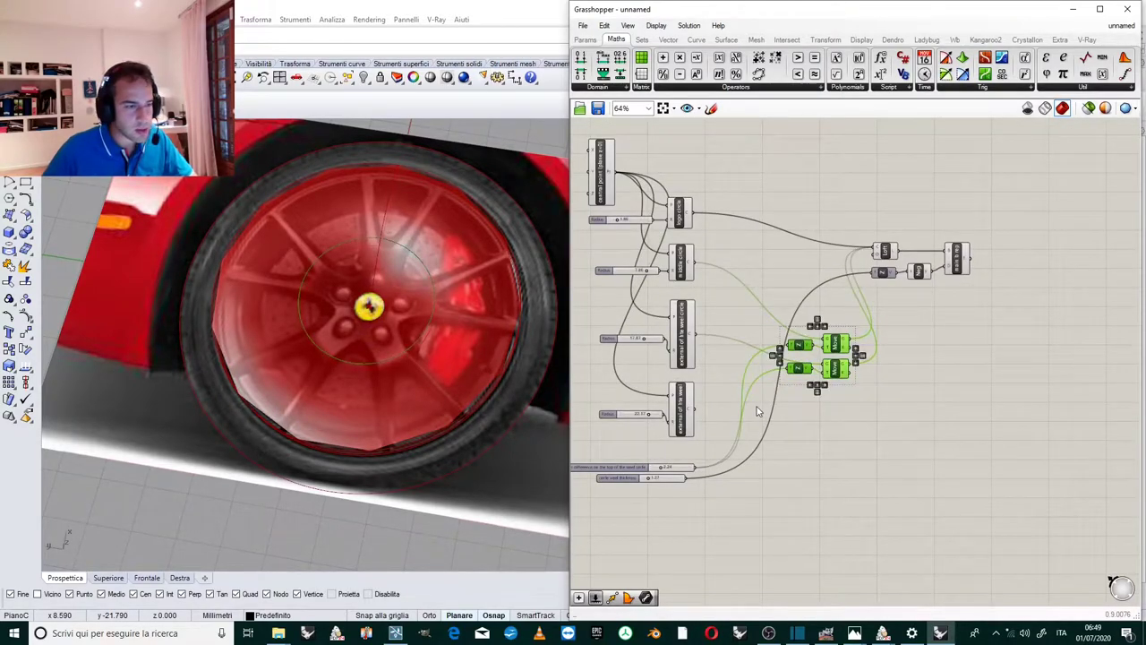
pyautogui.scroll(1, 925, 295)
pyautogui.middleClick(873, 339)
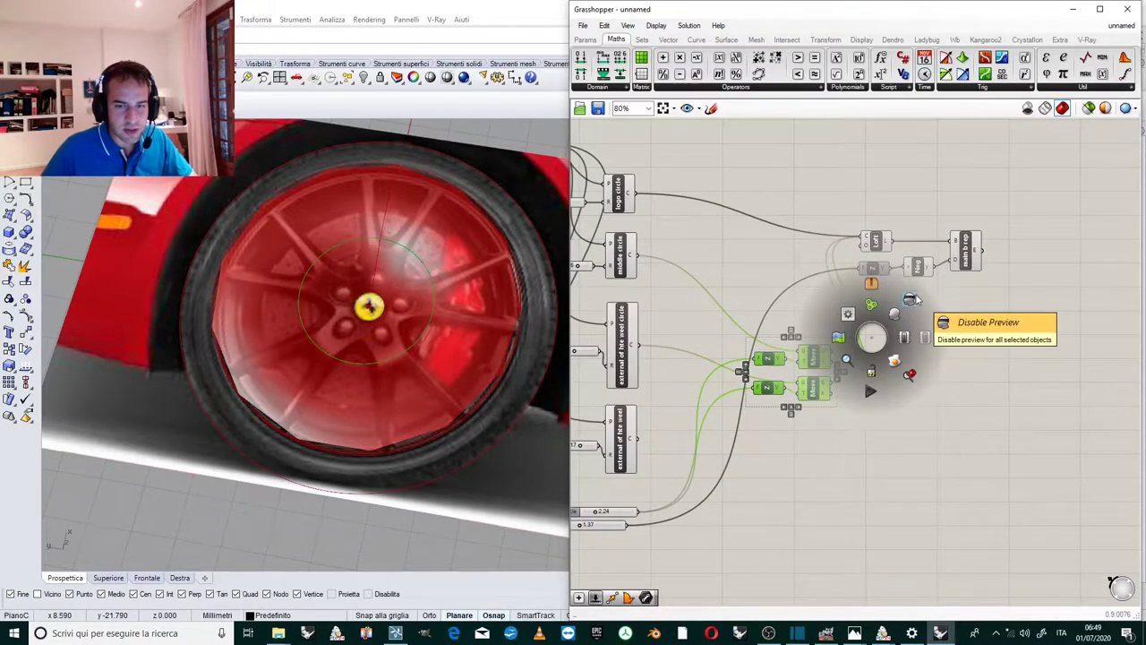
pyautogui.click(911, 299)
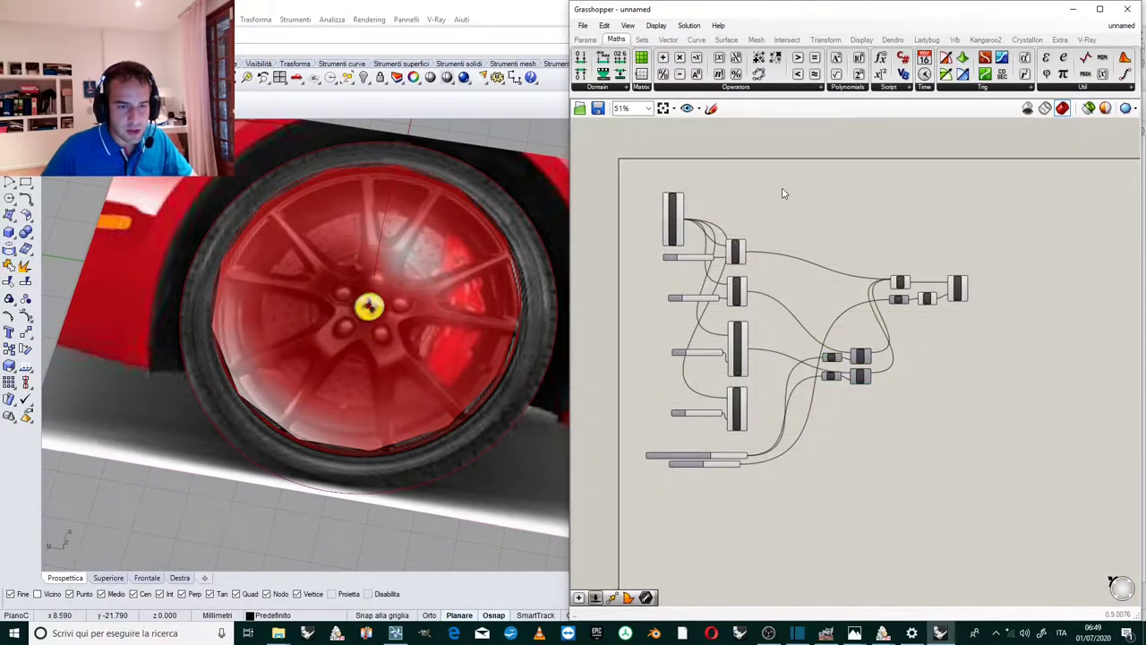
# Disable the preview of the "main b rep" extrusion, then of Loft, Negative and the extrusion's Unit Z vector.
pyautogui.scroll(4, 775, 197)
pyautogui.click(985, 341)
pyautogui.middleClick(985, 341)
pyautogui.click(1017, 301)
pyautogui.click(907, 245)
pyautogui.scroll(1, 895, 327)
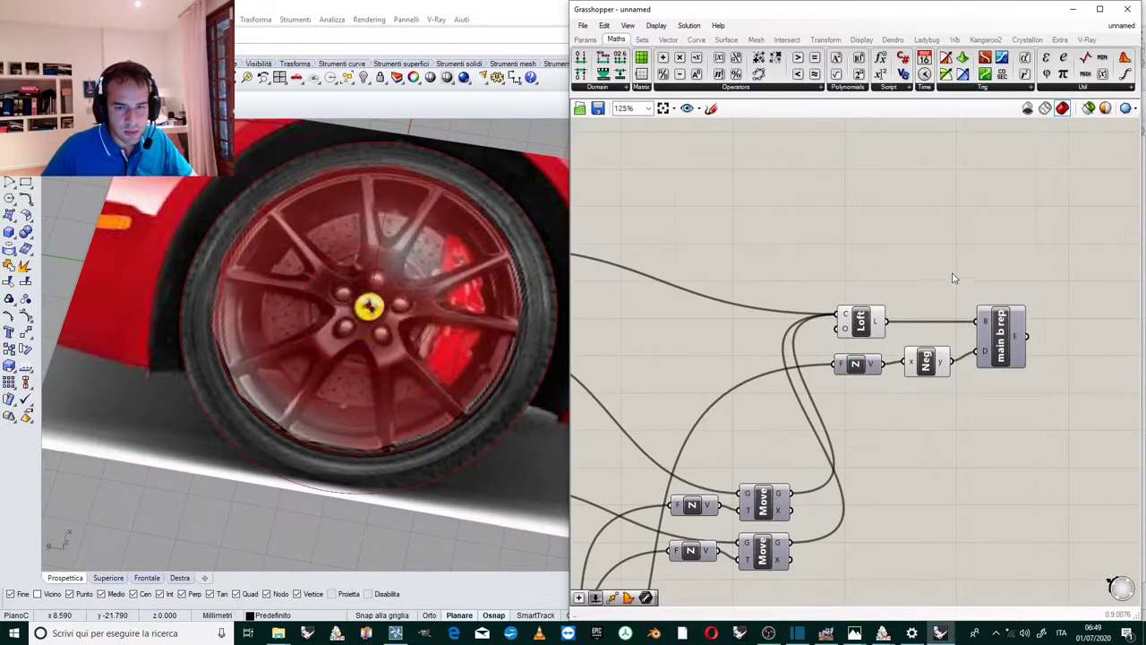
pyautogui.moveTo(952, 277); pyautogui.dragTo(851, 404)
pyautogui.middleClick(846, 403)
pyautogui.click(883, 381)
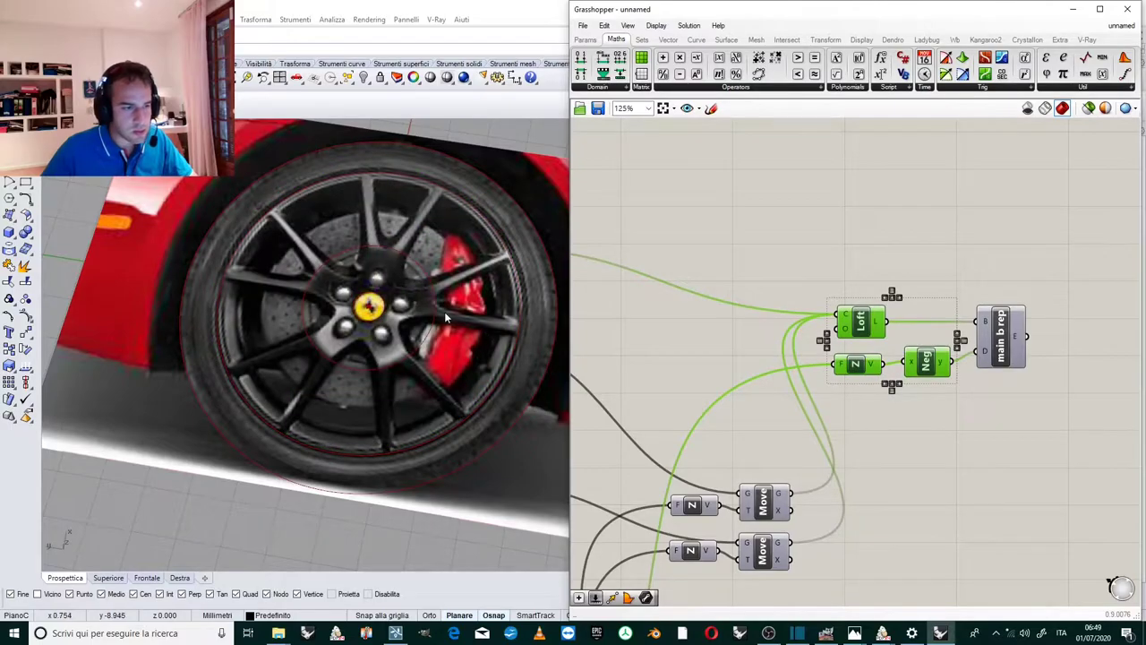
# Examine the hub, its bolts and the roots of the spokes on the wheel photo against the circle outlines.
pyautogui.moveTo(444, 312); pyautogui.dragTo(439, 341, button='right')
pyautogui.scroll(8, 371, 243)
pyautogui.moveTo(371, 244); pyautogui.dragTo(380, 279, button='right')
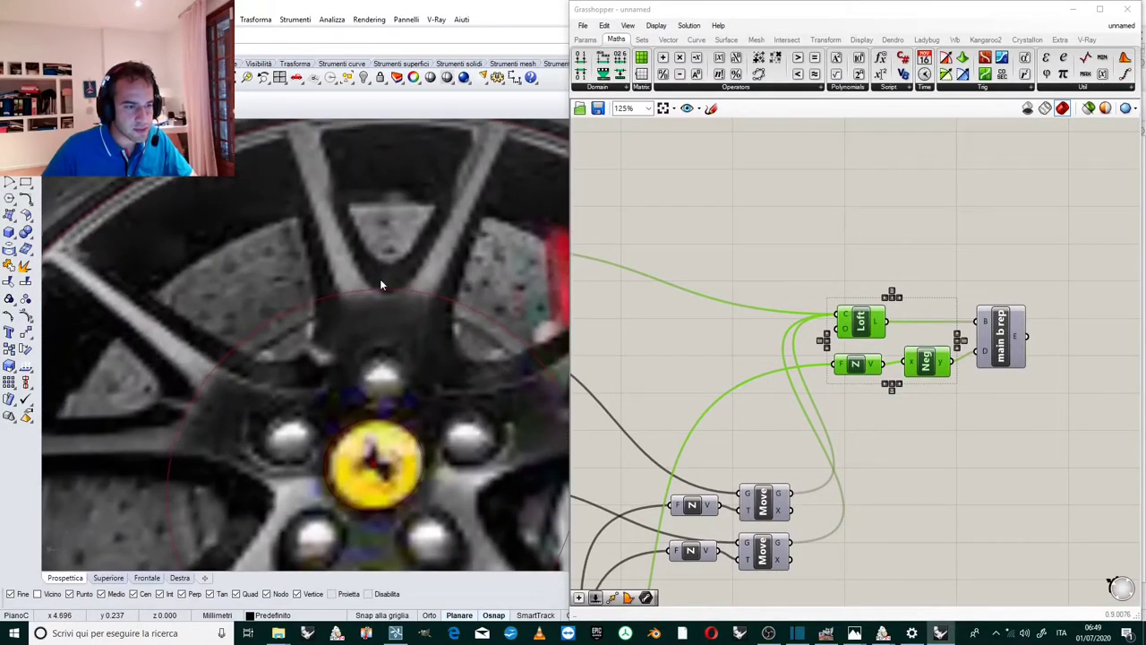
pyautogui.scroll(-5, 380, 280)
pyautogui.scroll(2, 385, 292)
pyautogui.scroll(-3, 385, 292)
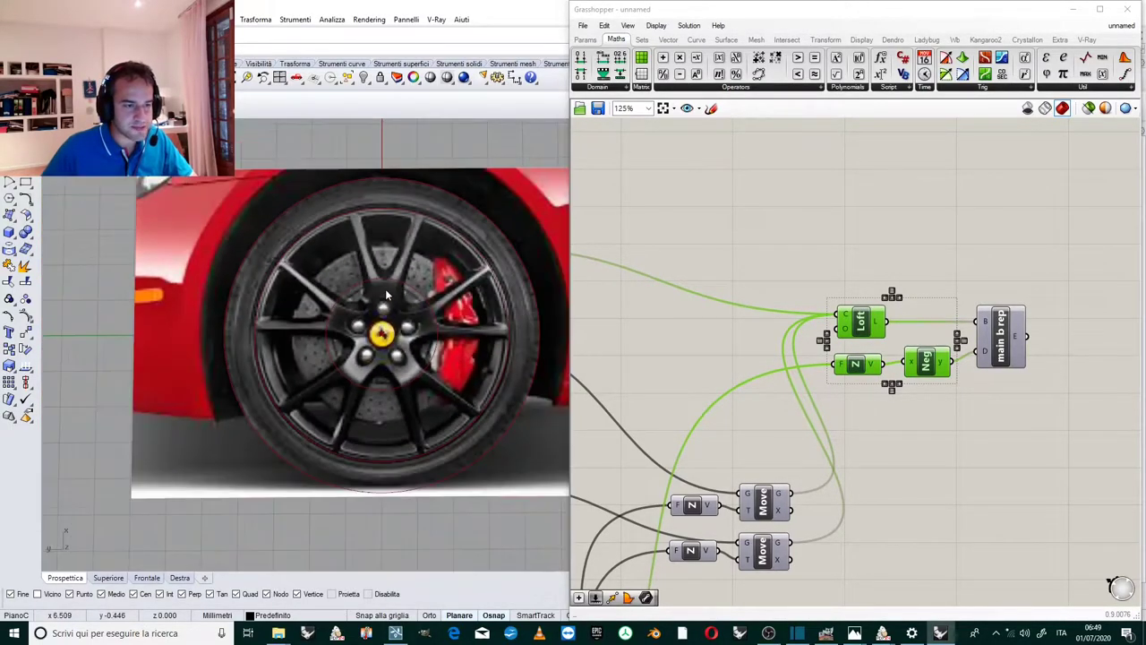
pyautogui.scroll(1, 385, 292)
pyautogui.click(891, 247)
pyautogui.scroll(-3, 891, 247)
pyautogui.scroll(2, 1012, 294)
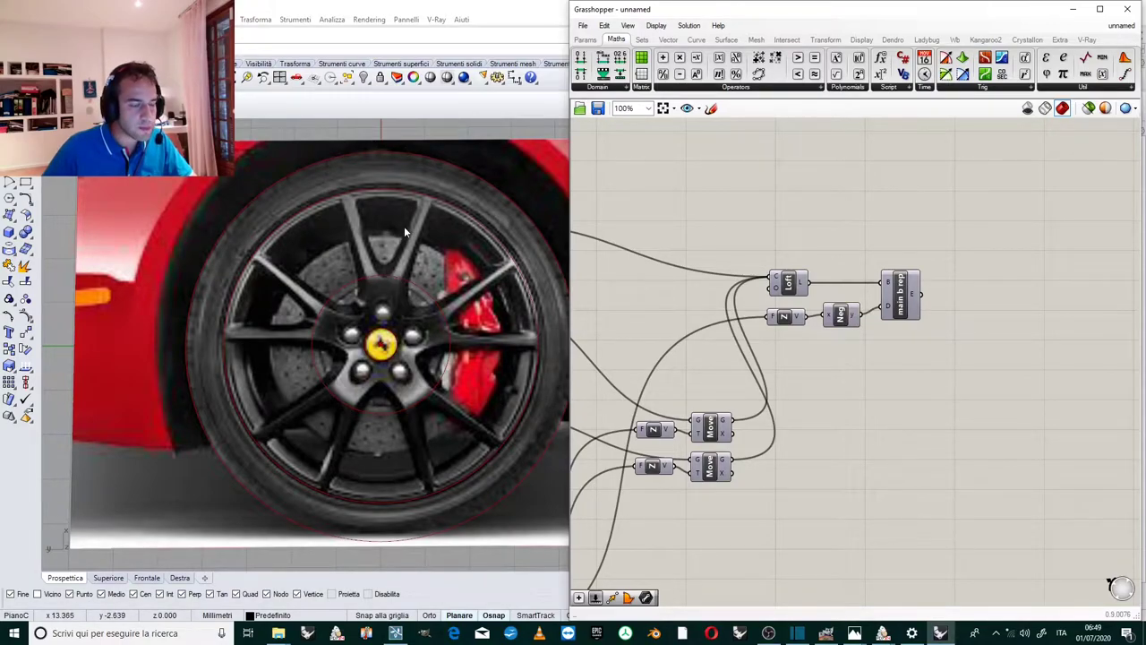
pyautogui.scroll(5, 387, 418)
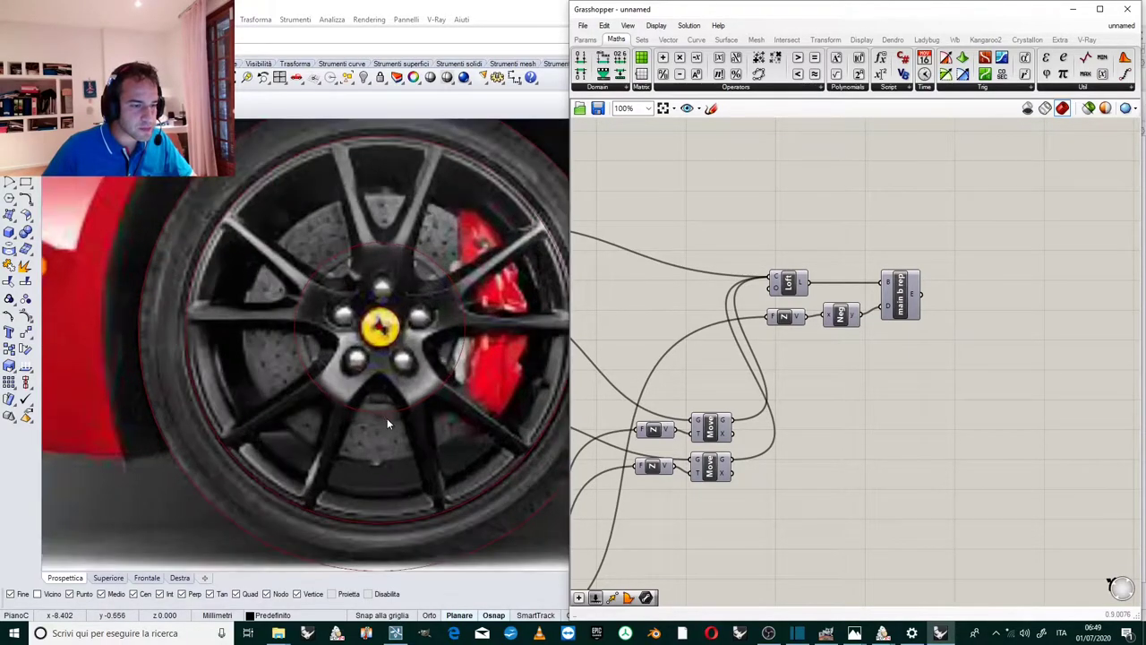
pyautogui.scroll(-7, 416, 315)
pyautogui.scroll(4, 403, 305)
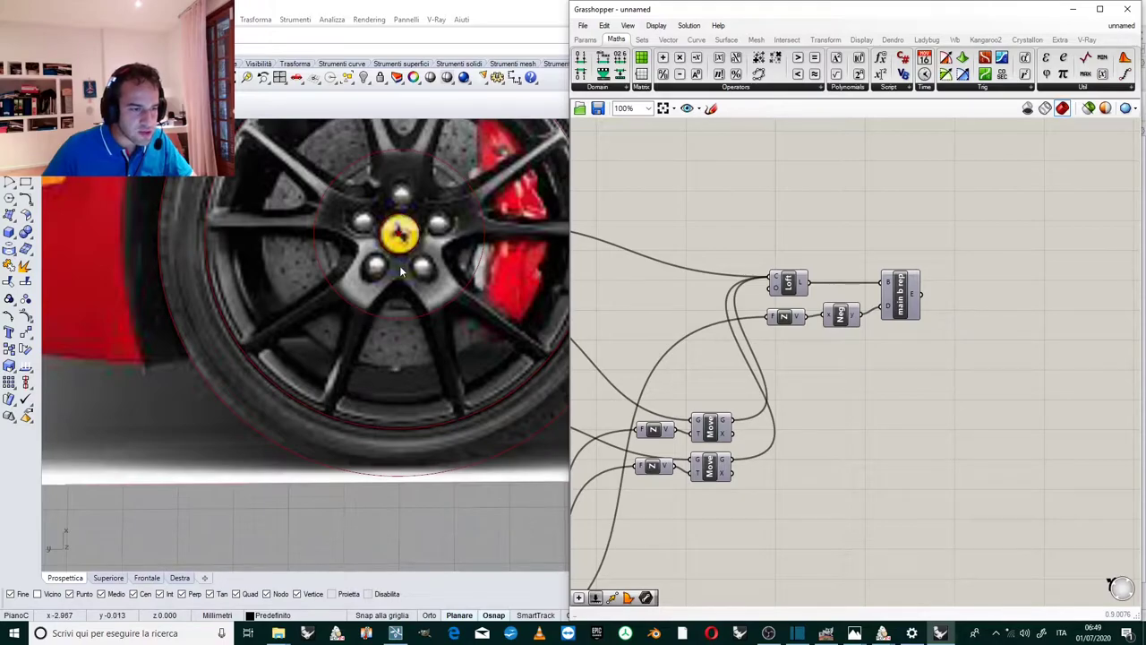
pyautogui.scroll(3, 412, 253)
pyautogui.scroll(-3, 407, 254)
pyautogui.scroll(3, 405, 255)
pyautogui.scroll(-2, 403, 256)
pyautogui.scroll(-3, 416, 321)
pyautogui.scroll(4, 410, 327)
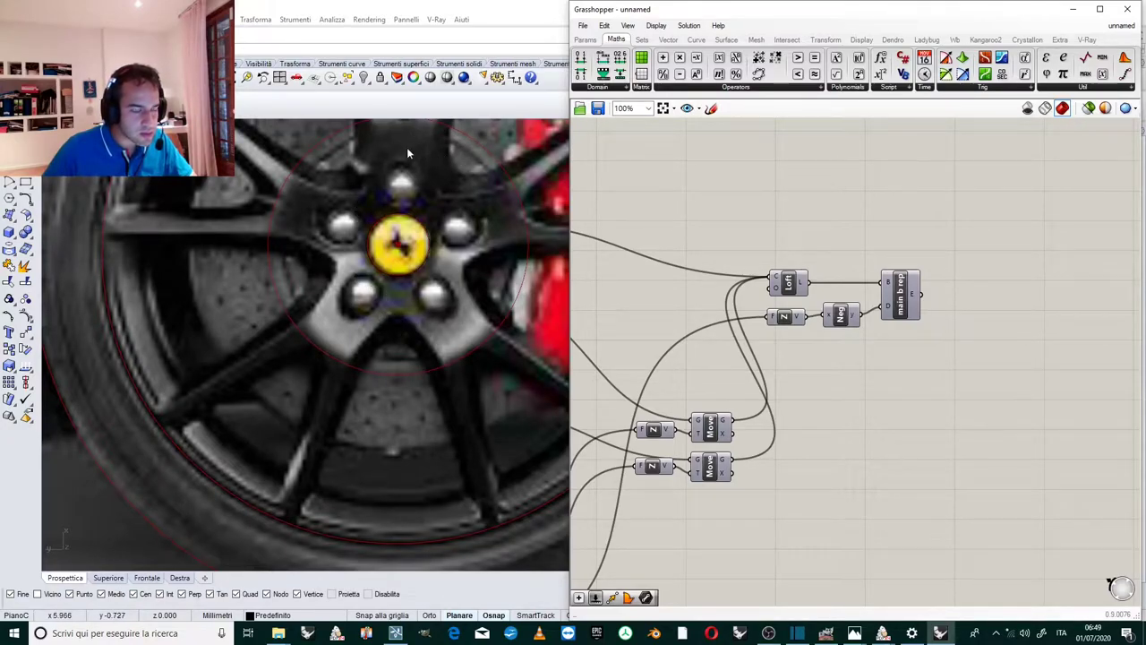
pyautogui.scroll(-2, 363, 319)
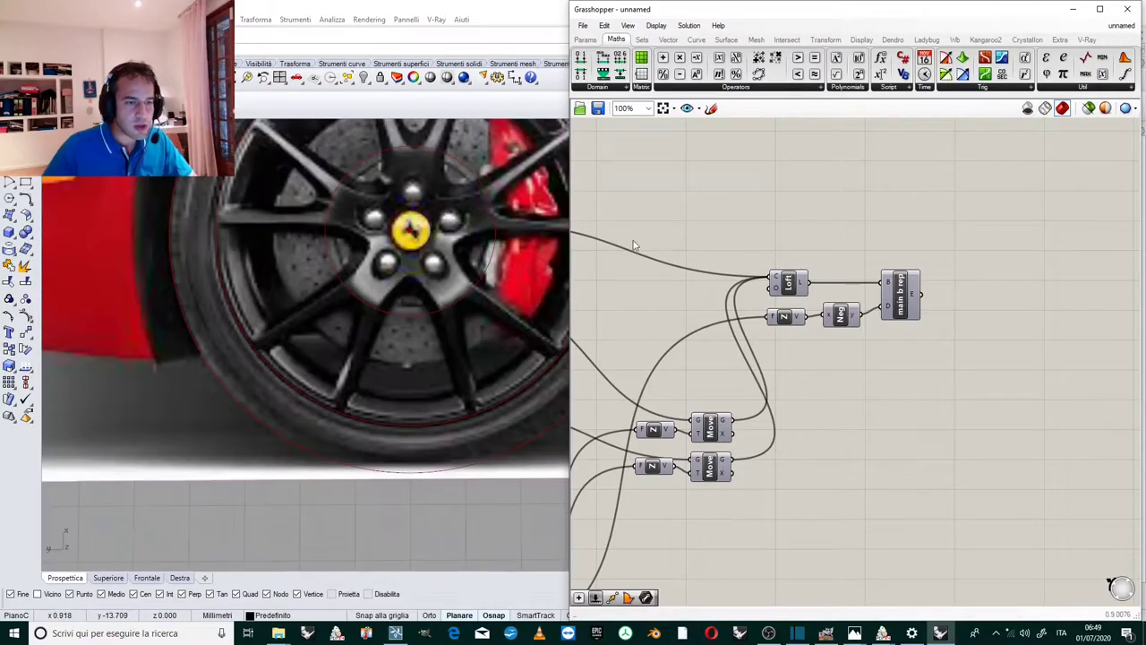
# Copy the logo circle component with its Radius slider to the free area below the "circle weel thickness" slider.
pyautogui.scroll(-3, 889, 365)
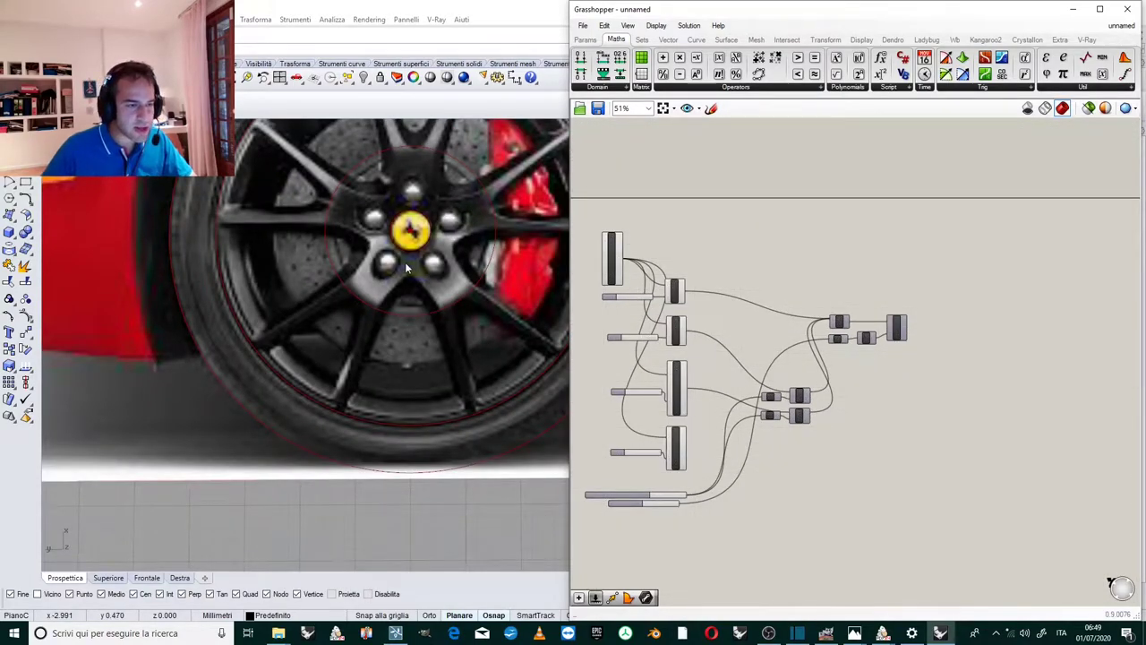
pyautogui.scroll(2, 731, 271)
pyautogui.scroll(3, 731, 271)
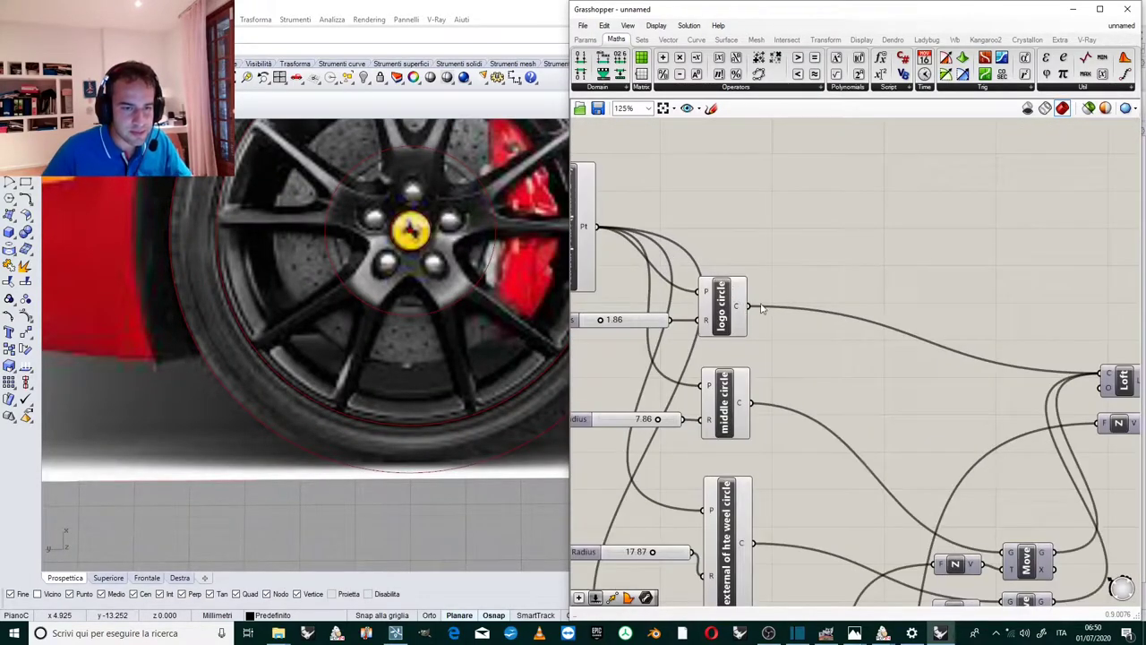
pyautogui.moveTo(778, 282); pyautogui.dragTo(625, 353)
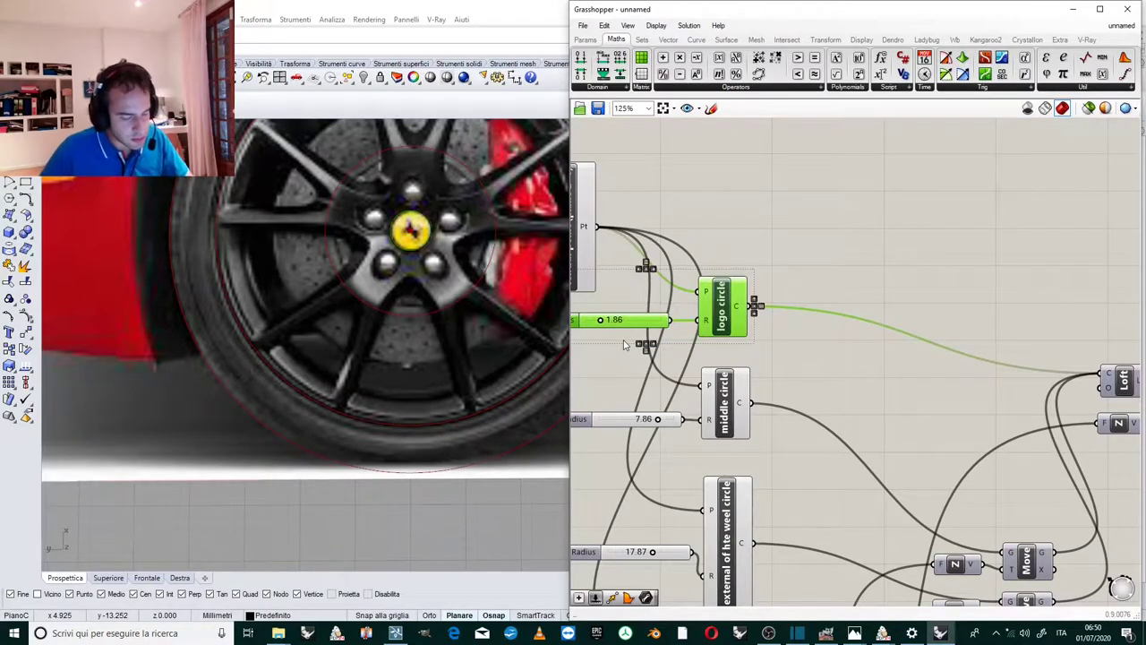
pyautogui.scroll(-5, 760, 310)
pyautogui.moveTo(766, 234); pyautogui.dragTo(796, 532)
pyautogui.moveTo(796, 532); pyautogui.dragTo(776, 386, button='right')
pyautogui.scroll(3, 770, 379)
pyautogui.moveTo(774, 383); pyautogui.dragTo(715, 319)
pyautogui.scroll(3, 682, 307)
pyautogui.scroll(-2, 702, 305)
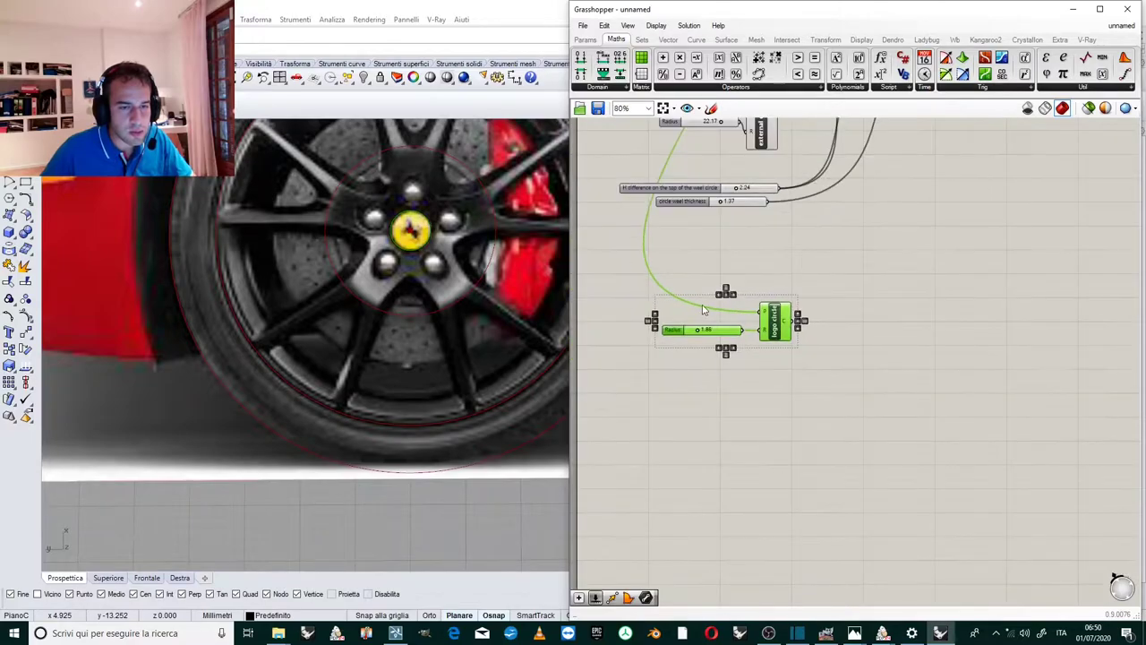
pyautogui.scroll(3, 775, 269)
pyautogui.click(774, 269)
pyautogui.scroll(-3, 776, 295)
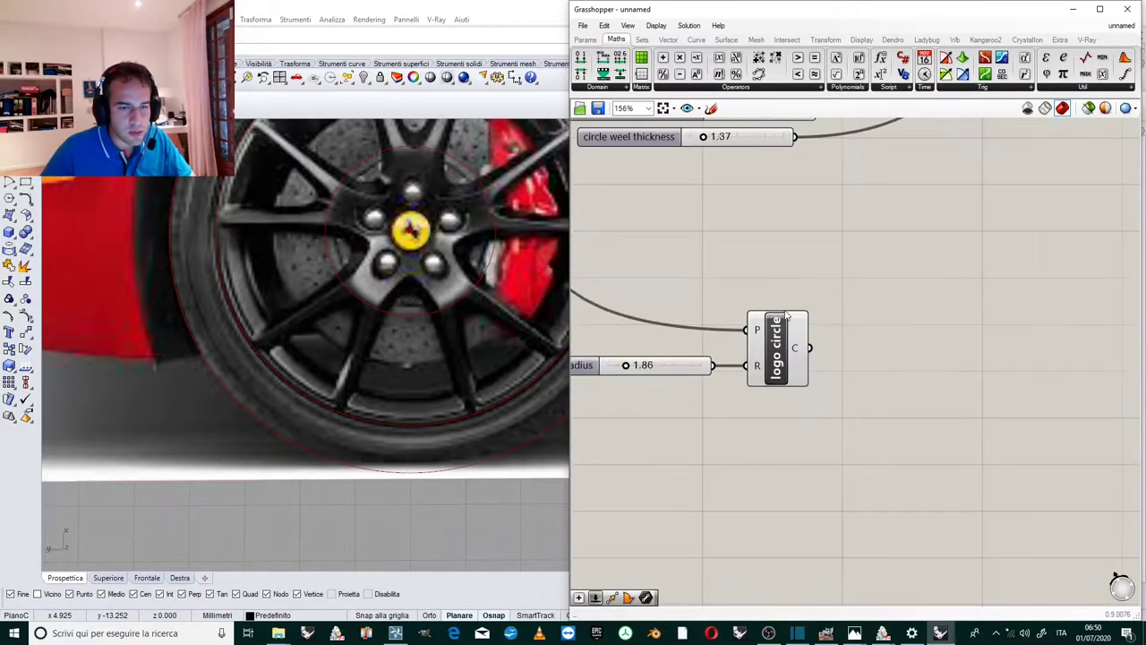
# Rename the copied circle component "internal of big hall".
pyautogui.scroll(4, 776, 340)
pyautogui.rightClick(775, 340)
pyautogui.moveTo(829, 346); pyautogui.dragTo(793, 346)
pyautogui.write('internal')
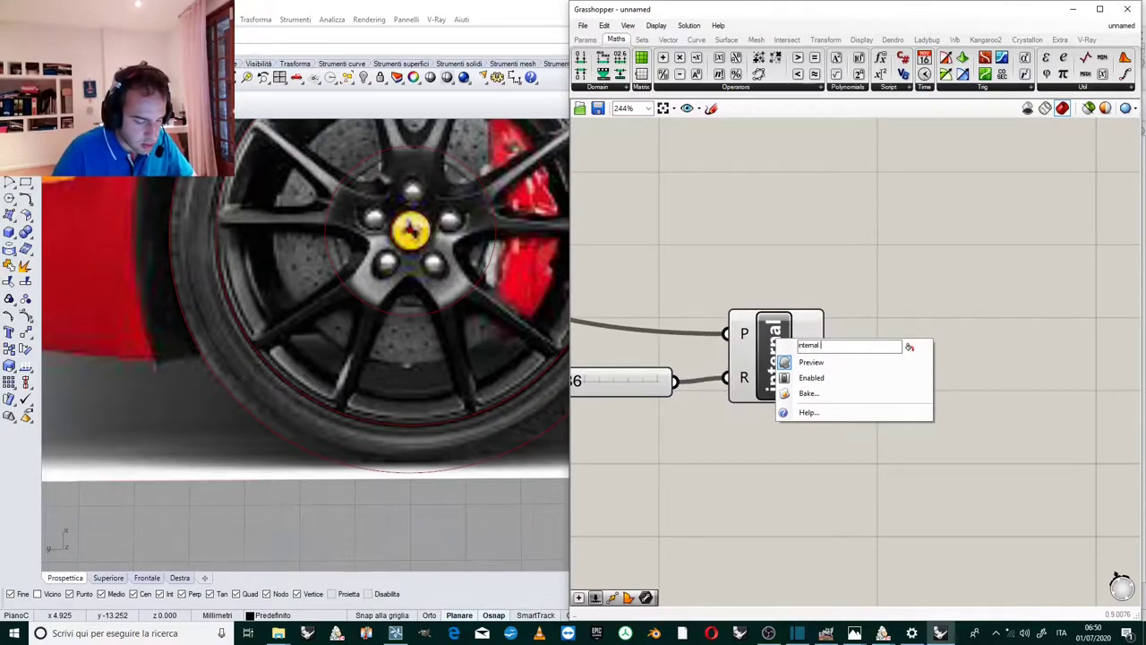
pyautogui.write(' of')
pyautogui.write(' ha')
pyautogui.press('BackSpace')
pyautogui.press('BackSpace')
pyautogui.press('BackSpace')
pyautogui.write('bi')
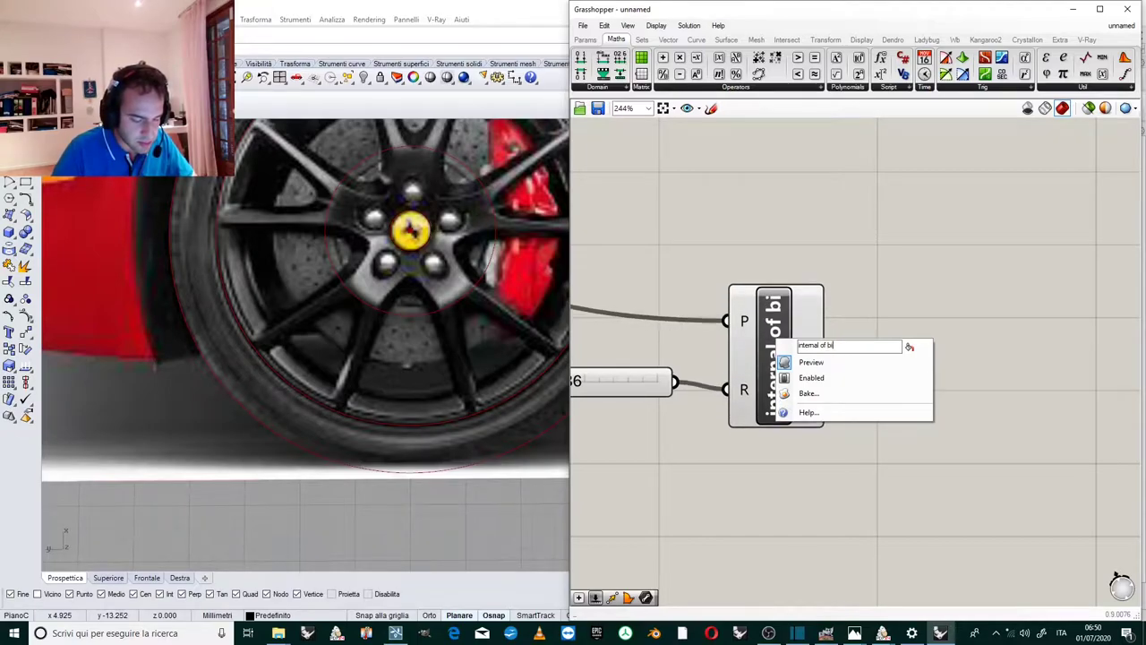
pyautogui.write('g h')
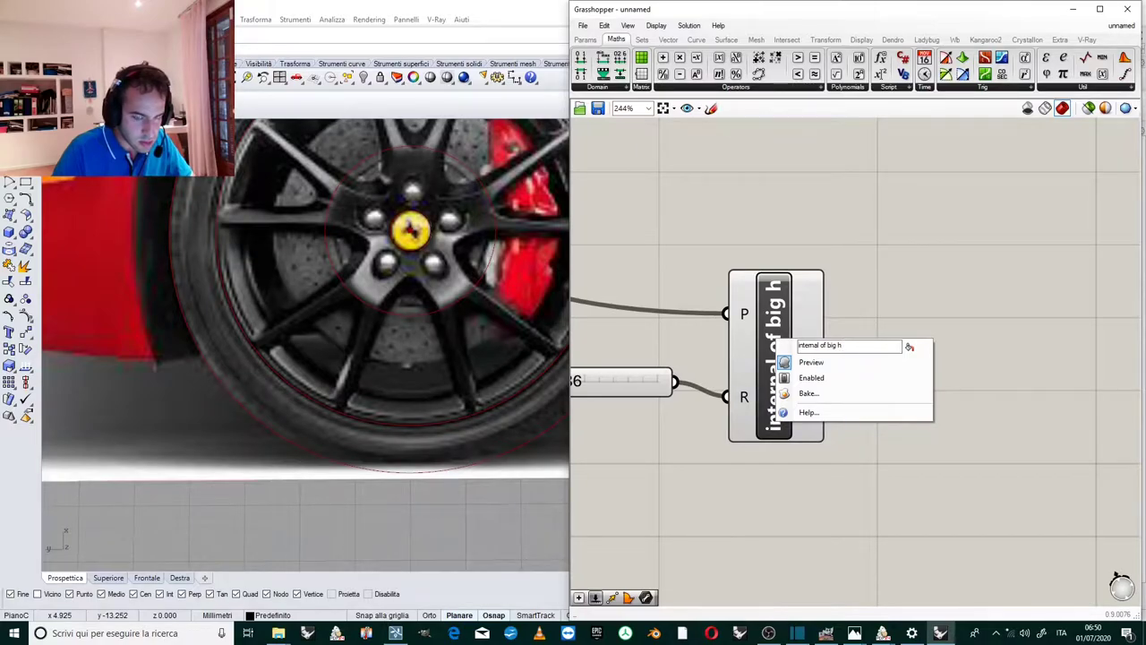
pyautogui.write('all')
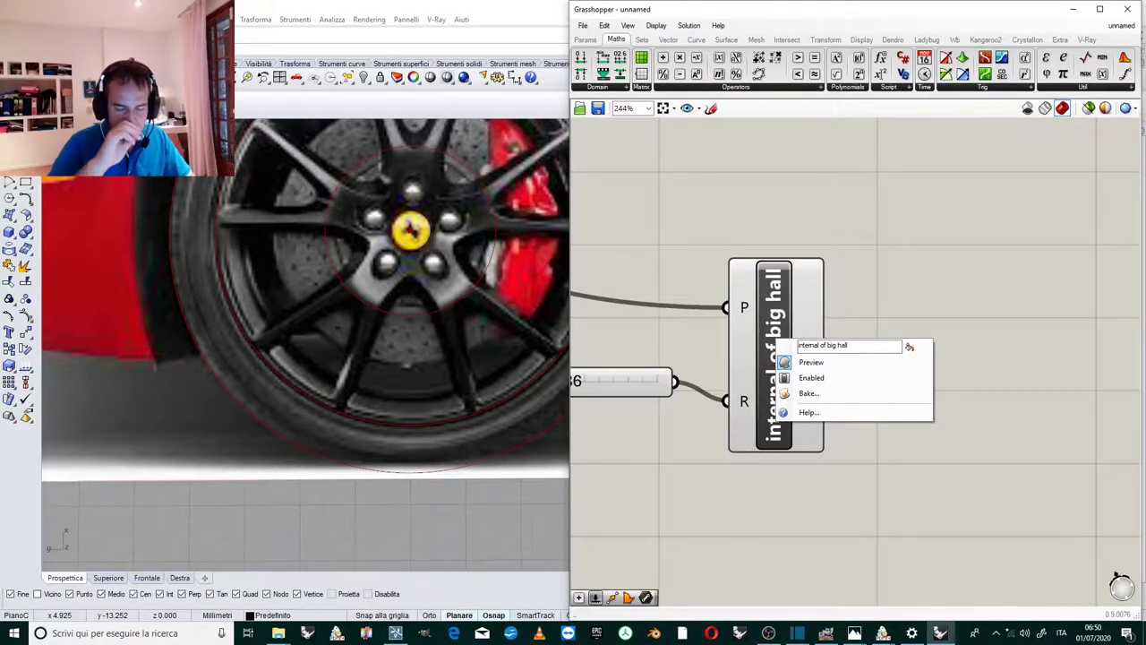
pyautogui.press('Return')
# Set the Radius of the "internal of big hall" circle to 4.16, checking it against the hub on the photo.
pyautogui.scroll(-3, 842, 304)
pyautogui.scroll(-1, 804, 372)
pyautogui.scroll(3, 796, 246)
pyautogui.scroll(-3, 763, 335)
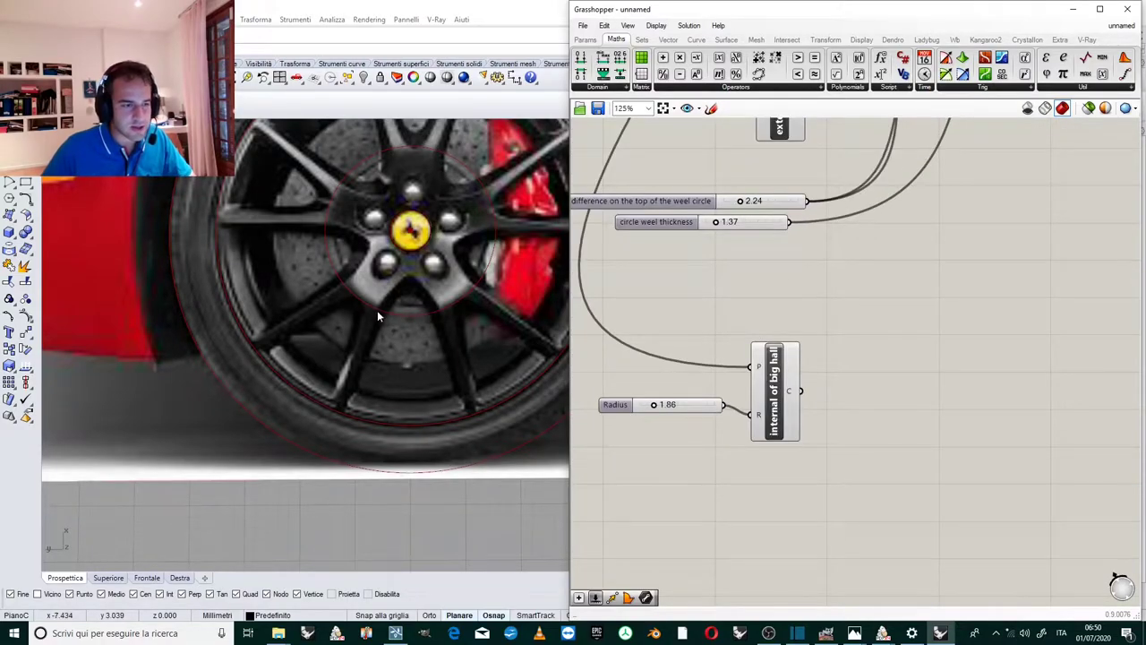
pyautogui.scroll(2, 401, 289)
pyautogui.scroll(-2, 421, 251)
pyautogui.scroll(3, 663, 419)
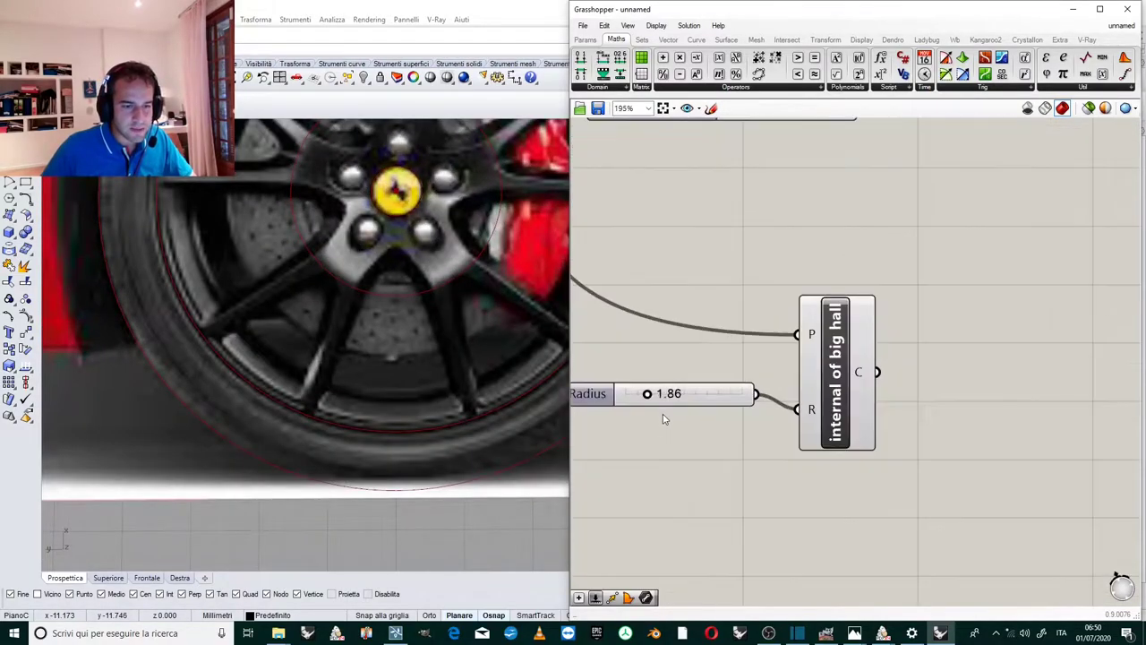
pyautogui.moveTo(651, 397); pyautogui.dragTo(674, 398)
pyautogui.scroll(-2, 410, 321)
pyautogui.scroll(2, 410, 320)
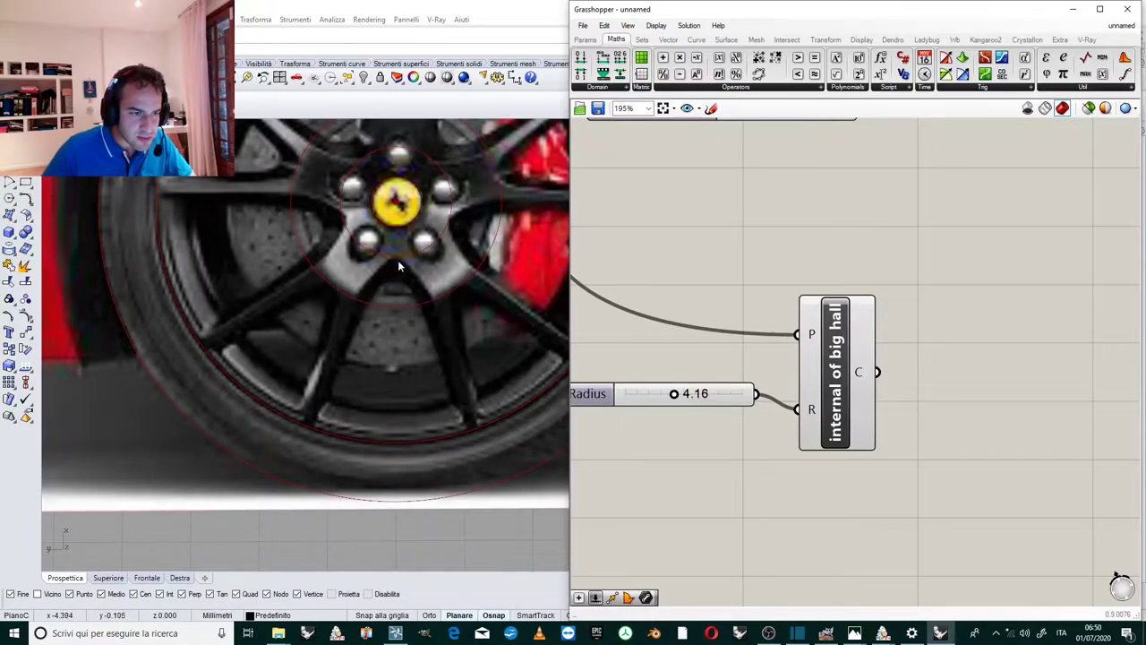
pyautogui.scroll(-3, 835, 390)
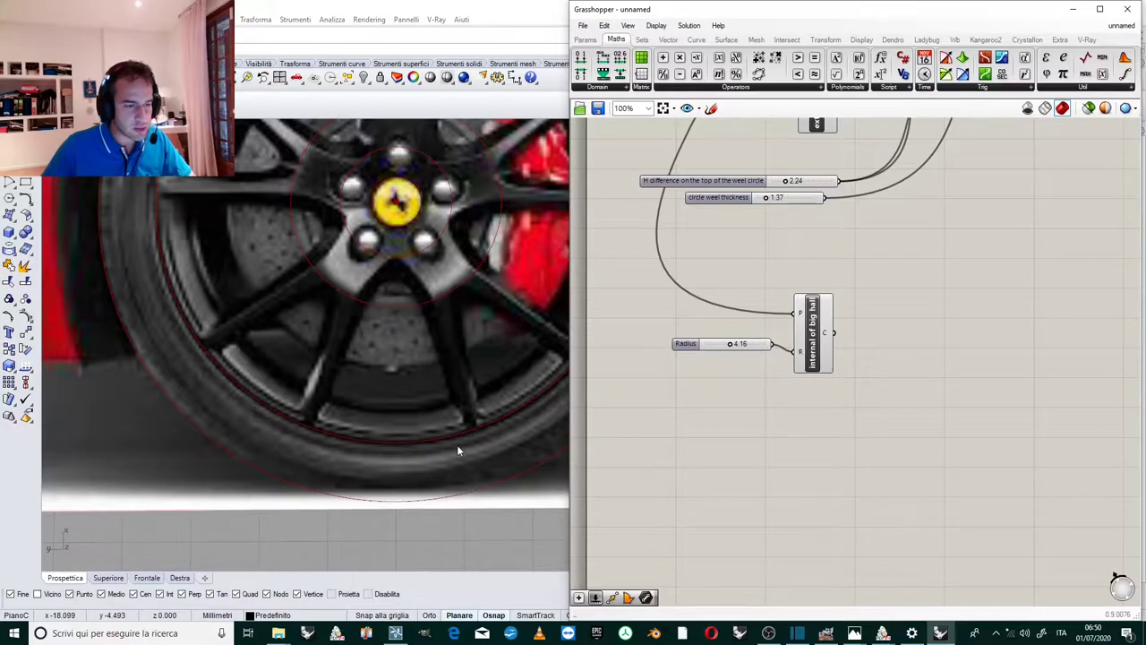
pyautogui.scroll(-2, 456, 450)
pyautogui.scroll(2, 887, 343)
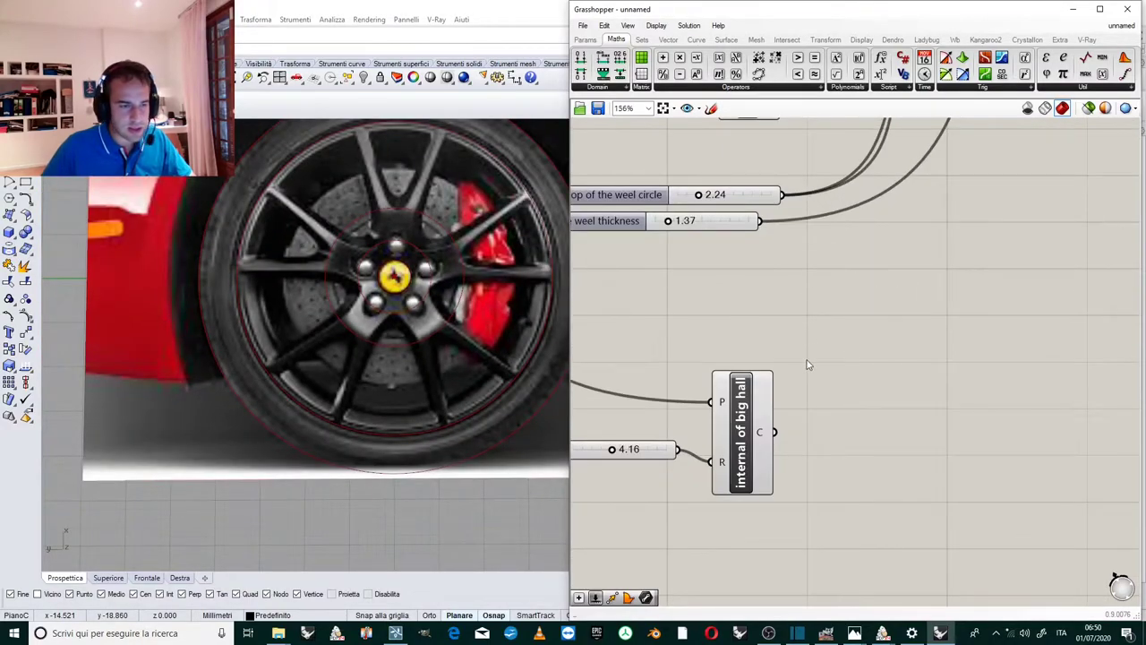
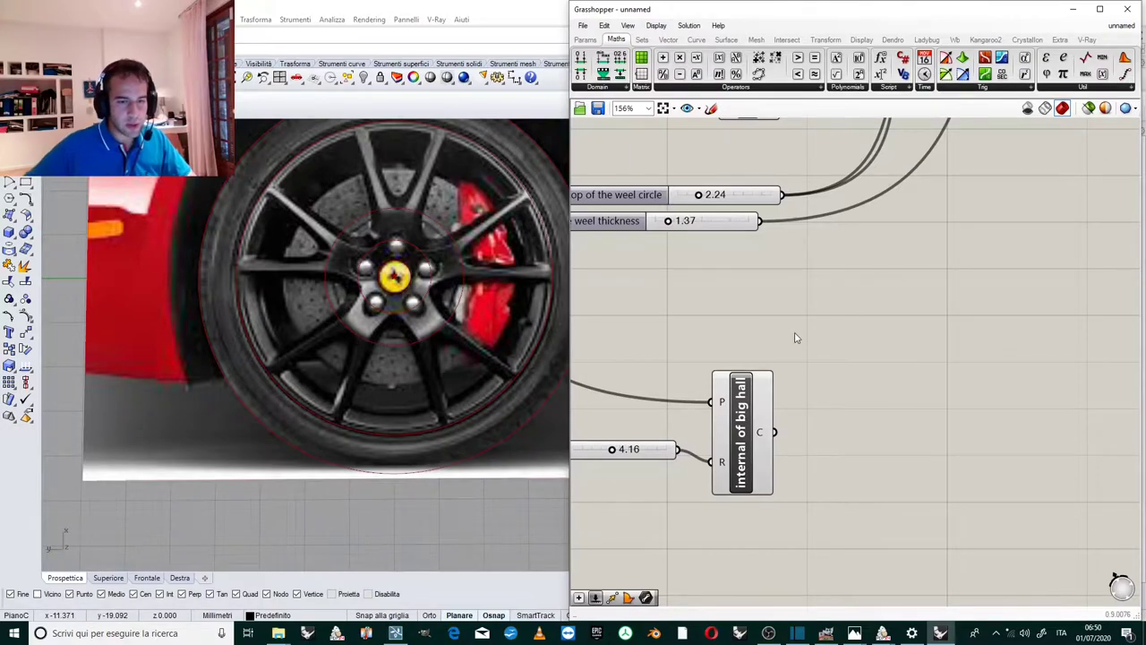
# Add a Move component to the right of the "internal of big hall" circle.
pyautogui.scroll(-3, 797, 344)
pyautogui.scroll(-4, 819, 334)
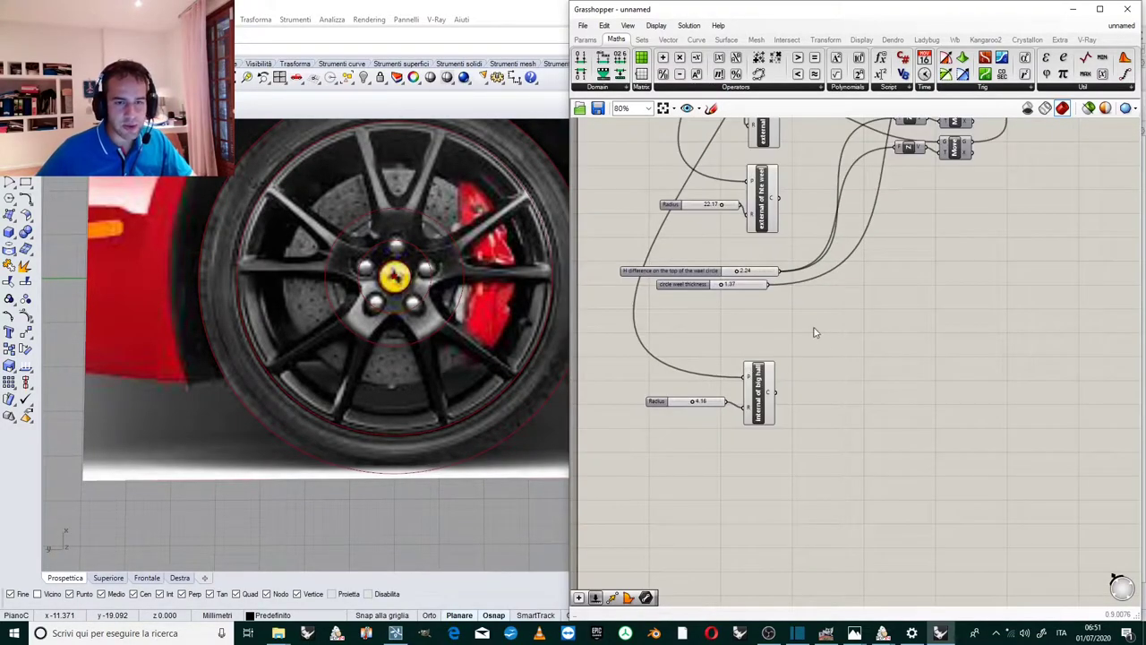
pyautogui.scroll(4, 842, 358)
pyautogui.scroll(-4, 851, 391)
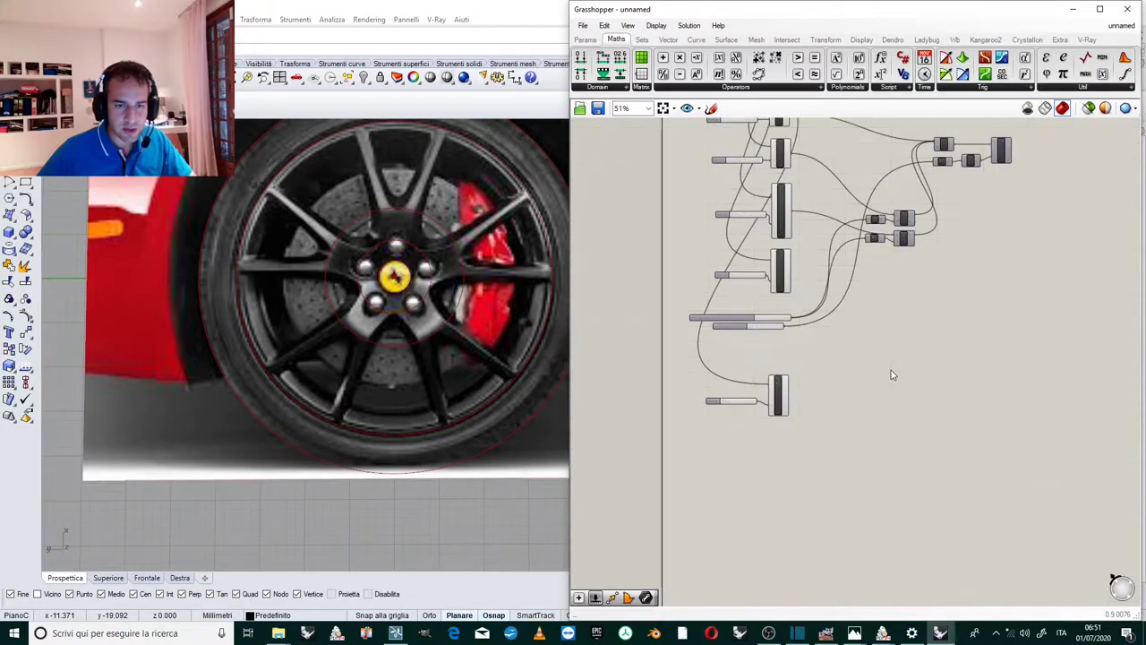
pyautogui.doubleClick(890, 369)
pyautogui.scroll(3, 919, 388)
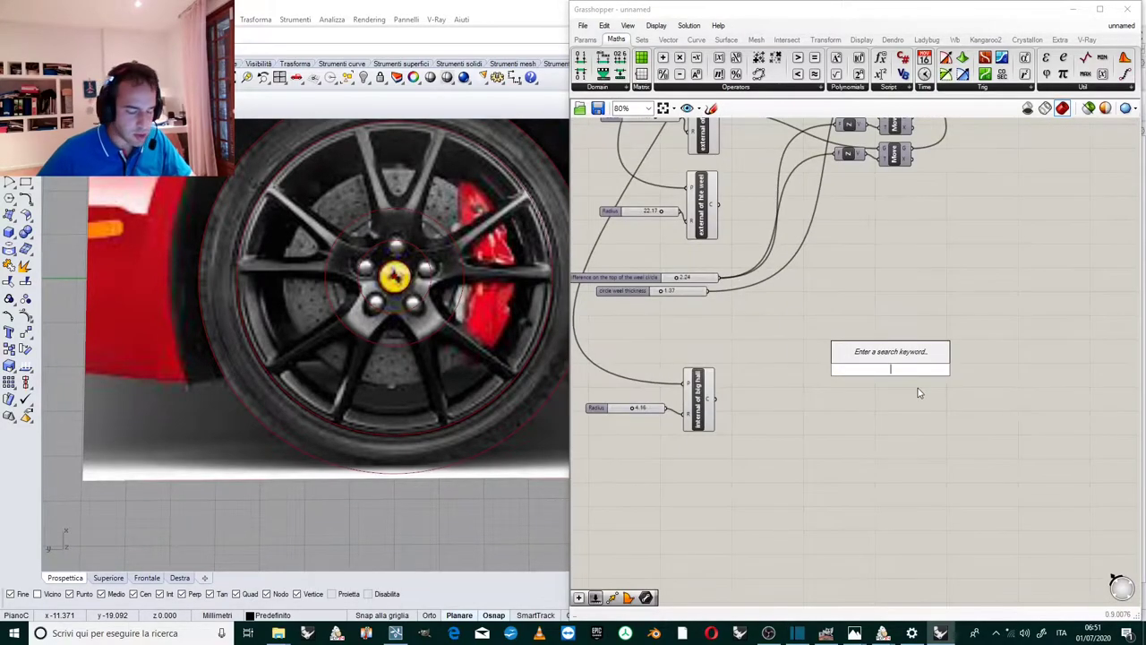
pyautogui.write('move')
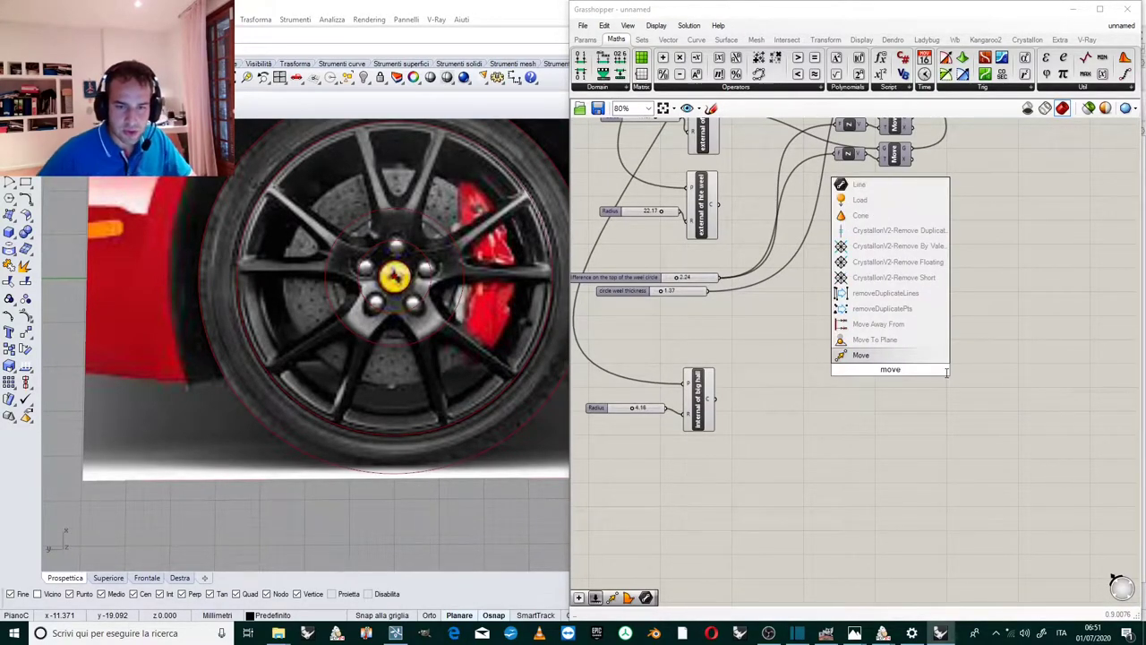
pyautogui.press('Return')
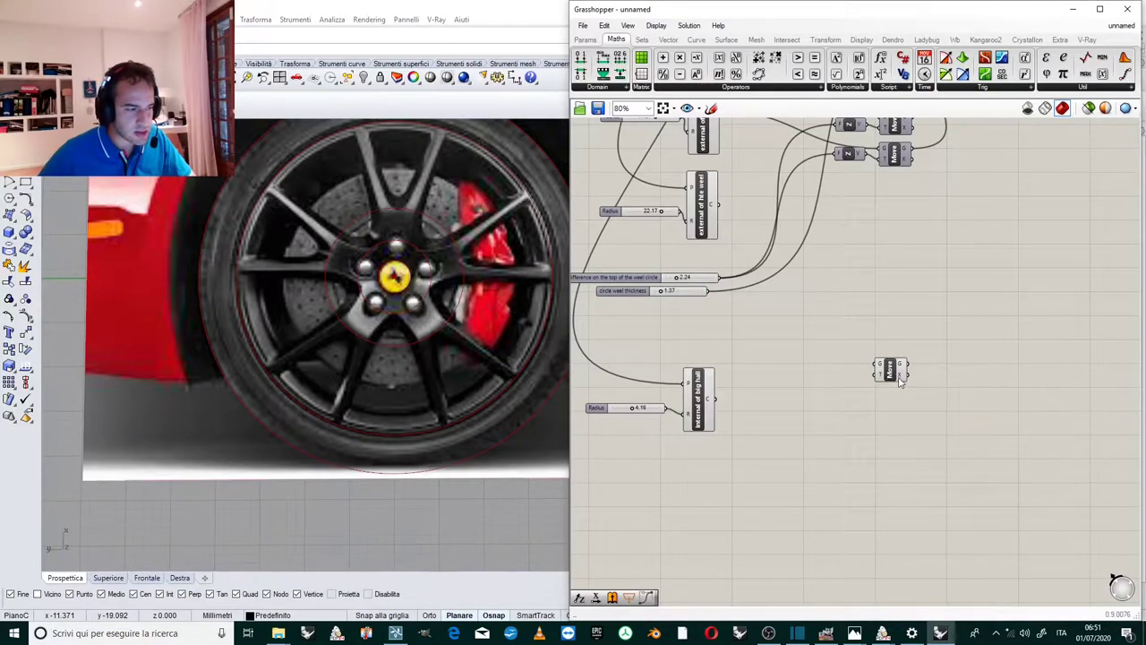
pyautogui.moveTo(892, 380); pyautogui.dragTo(835, 402)
# Add a Unit X vector beside the inputs of the new Move component.
pyautogui.scroll(6, 834, 402)
pyautogui.doubleClick(721, 407)
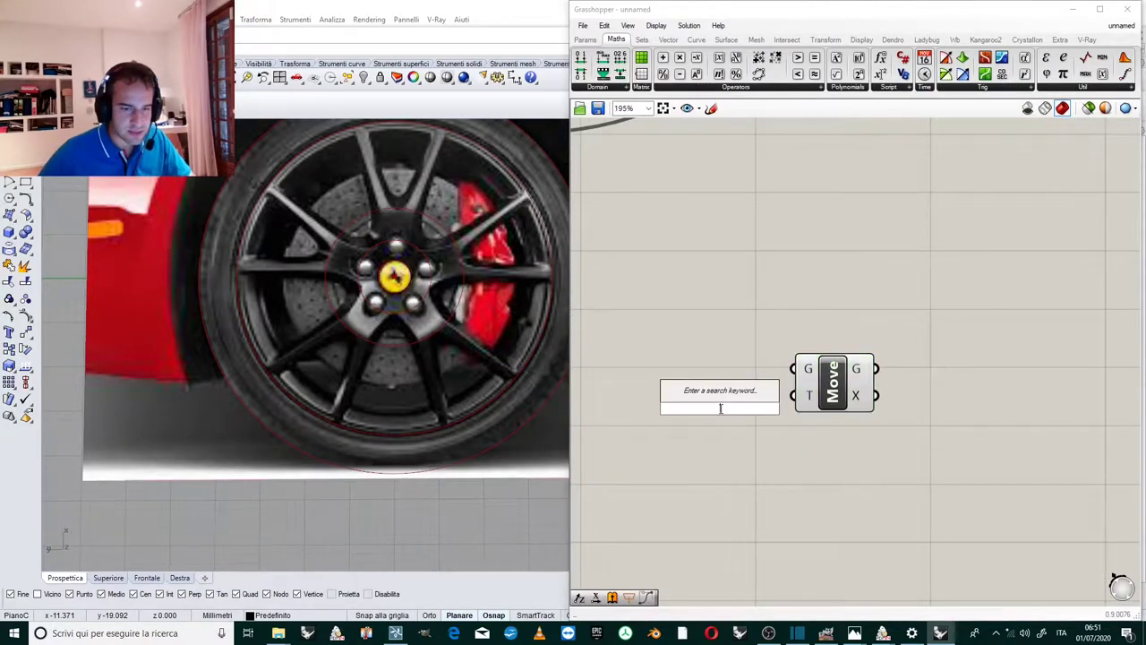
pyautogui.write('x')
pyautogui.click(705, 399)
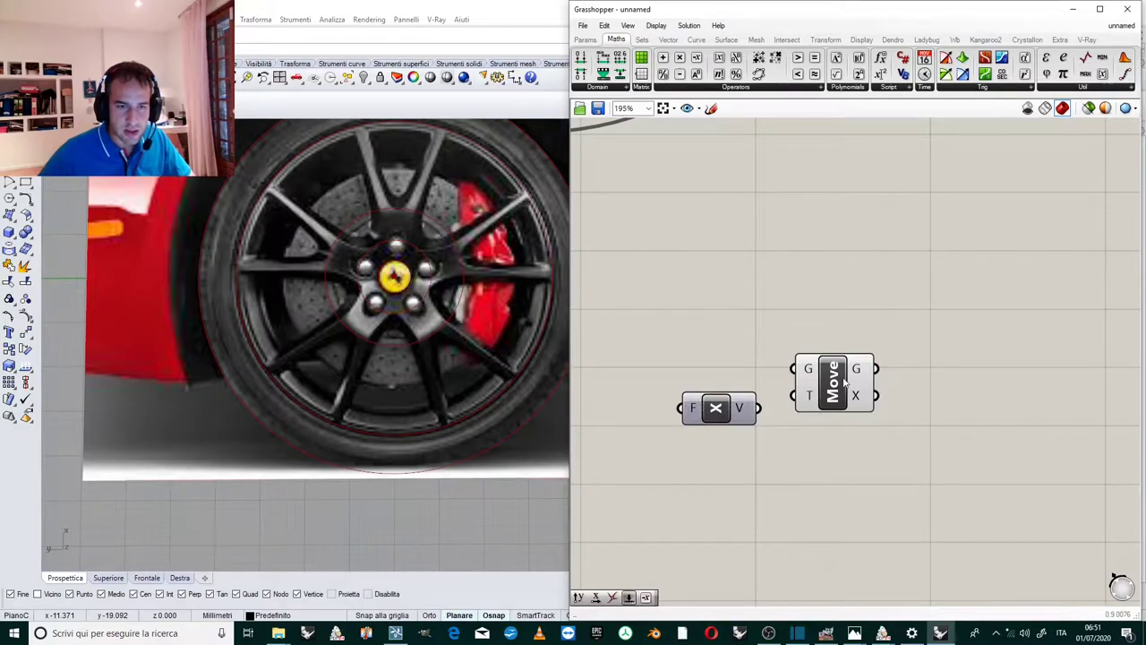
# Add a Negative component between the Unit X vector and the Move component, wiring its reversed vector into the translation input.
pyautogui.moveTo(851, 383); pyautogui.dragTo(867, 383)
pyautogui.moveTo(706, 73); pyautogui.dragTo(874, 397)
pyautogui.click(801, 442)
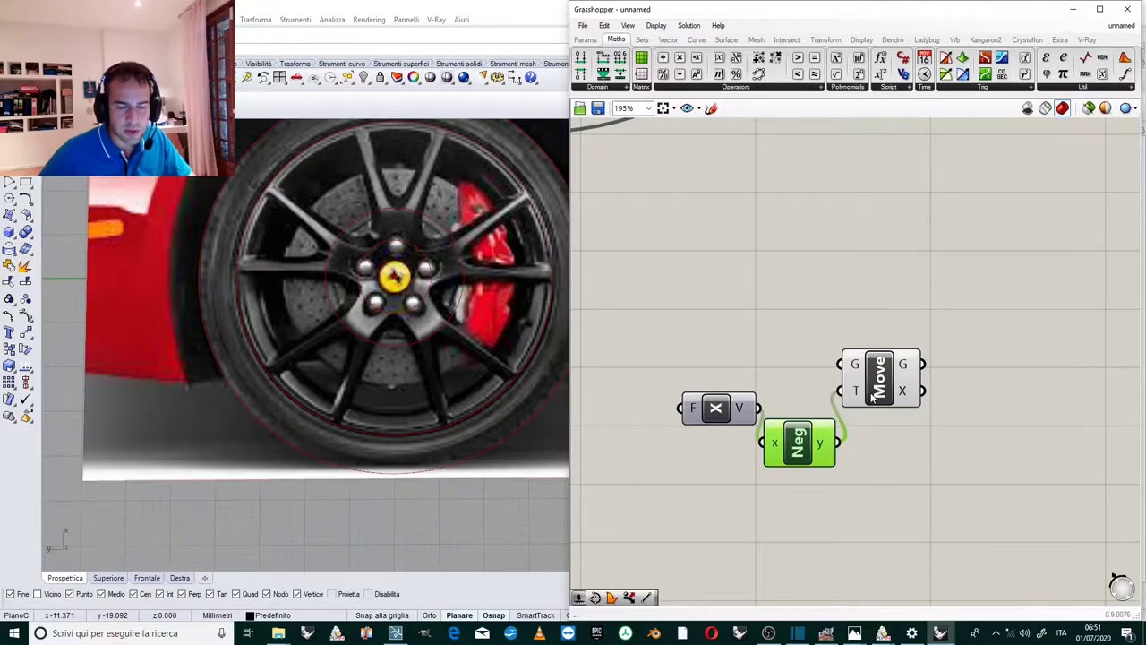
# Connect the centre component that feeds the circles to the Geometry input of the new Move component.
pyautogui.scroll(-8, 892, 418)
pyautogui.scroll(9, 778, 193)
pyautogui.scroll(1, 780, 214)
pyautogui.moveTo(781, 215); pyautogui.dragTo(862, 334)
pyautogui.scroll(-10, 792, 217)
pyautogui.scroll(5, 909, 440)
pyautogui.scroll(5, 853, 509)
pyautogui.scroll(-2, 841, 379)
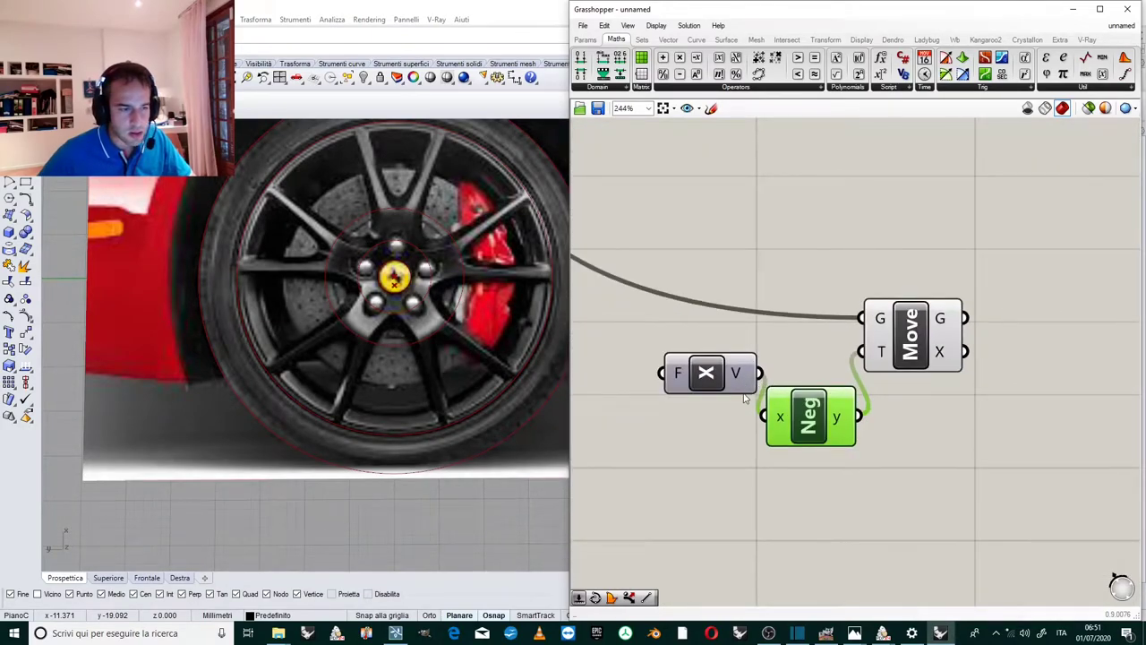
# Create a number slider with value 30, connect it to the Factor of the Unit X vector, and check the moved point.
pyautogui.moveTo(741, 389); pyautogui.dragTo(725, 432)
pyautogui.scroll(-3, 1050, 329)
pyautogui.moveTo(983, 331); pyautogui.dragTo(1008, 332)
pyautogui.scroll(2, 924, 369)
pyautogui.doubleClick(763, 452)
pyautogui.write('30')
pyautogui.press('Return')
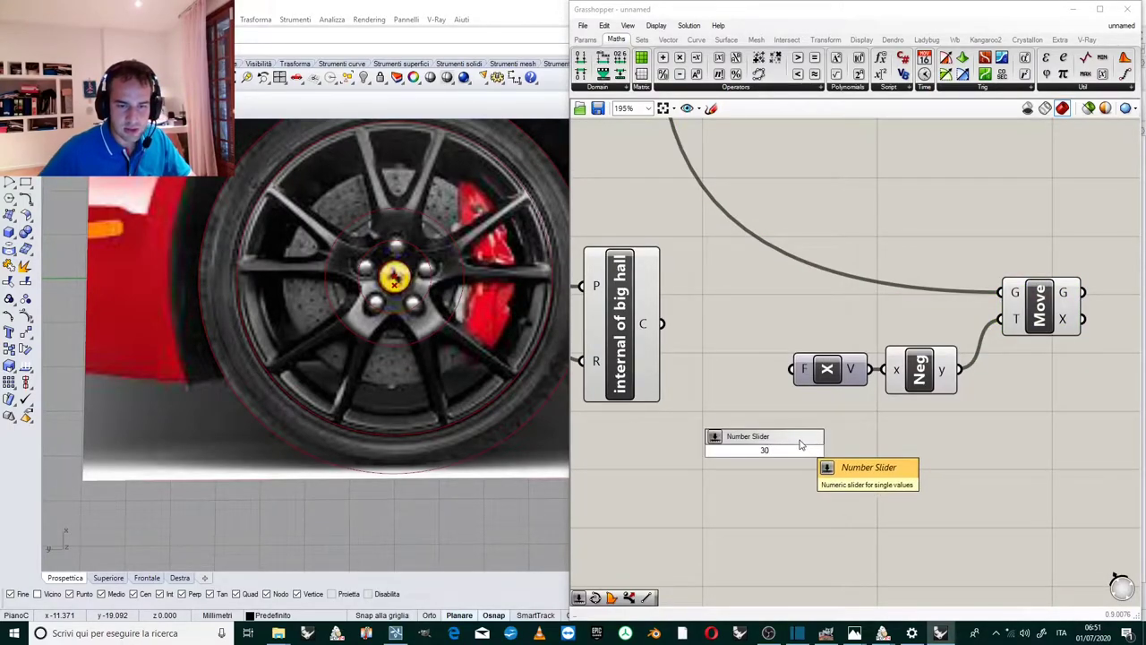
pyautogui.moveTo(863, 450); pyautogui.dragTo(792, 369)
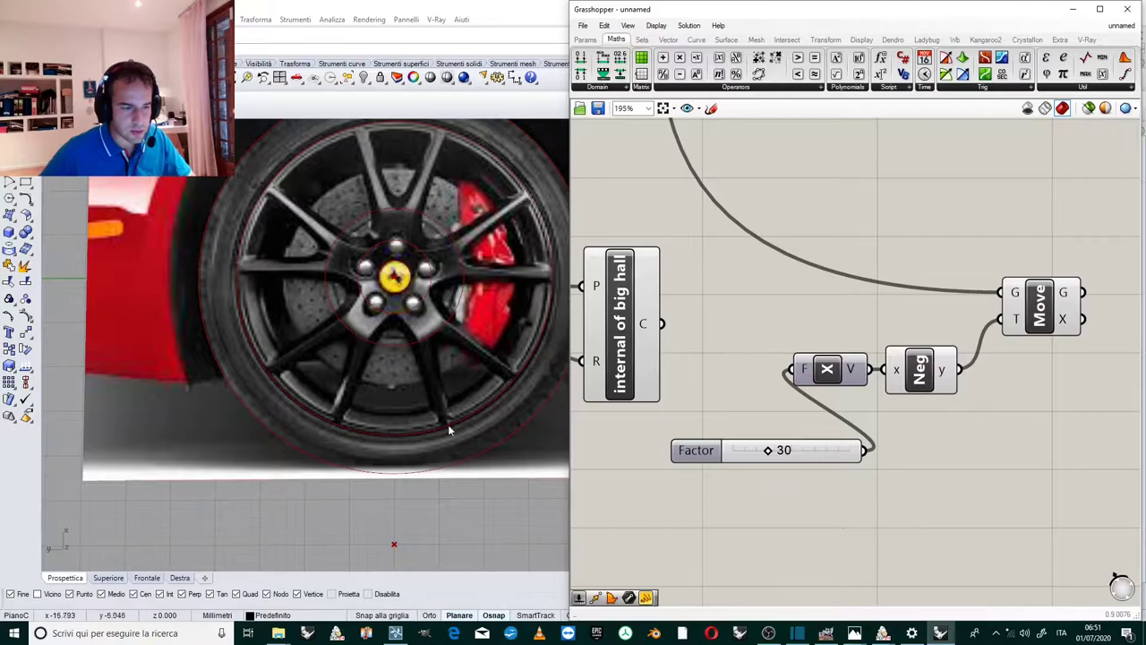
pyautogui.scroll(-3, 424, 381)
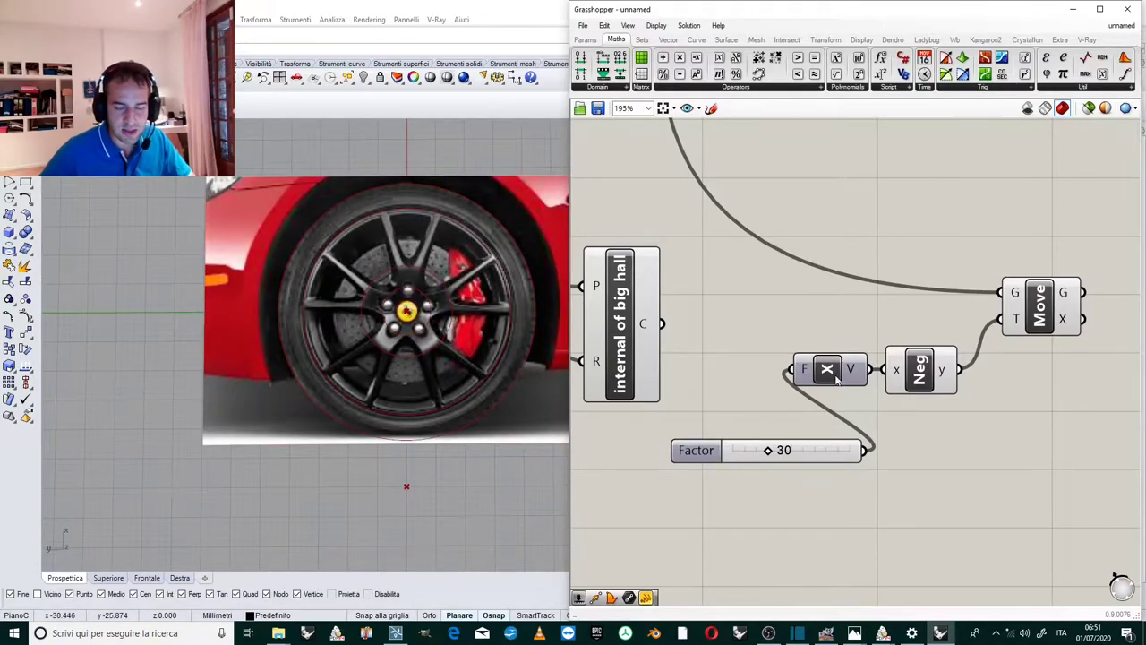
# Shift the Unit X, Negative and Move components with the Factor slider farther along the canvas, lining the slider up before Unit X.
pyautogui.moveTo(864, 384); pyautogui.dragTo(703, 424, button='right')
pyautogui.moveTo(931, 299); pyautogui.dragTo(627, 475)
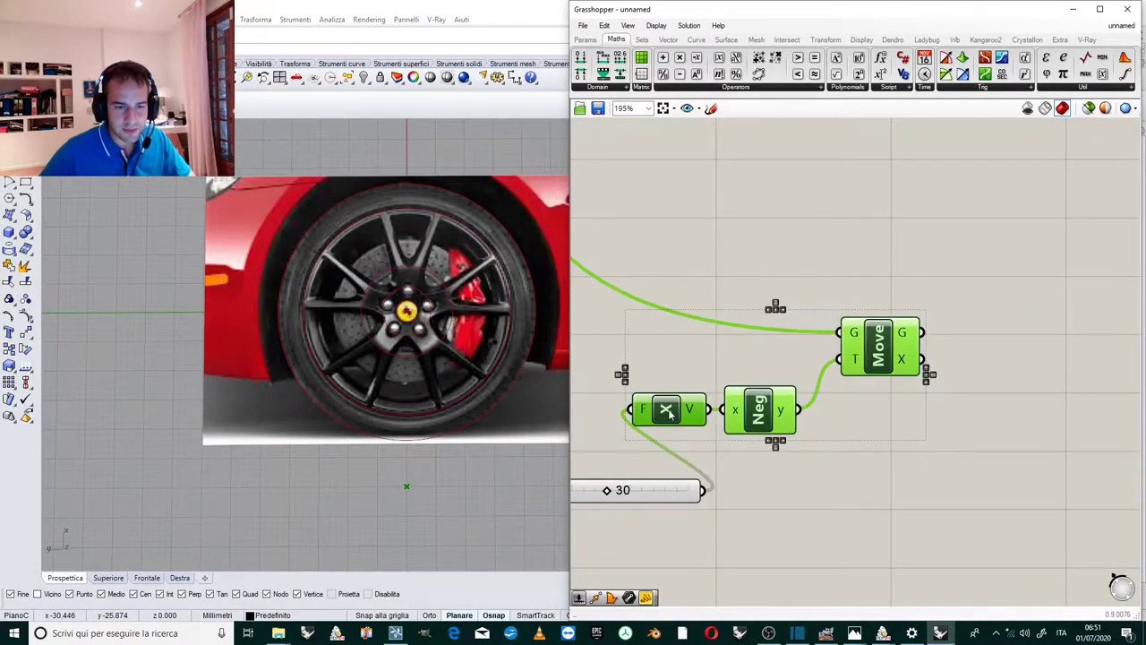
pyautogui.moveTo(670, 414); pyautogui.dragTo(956, 409)
pyautogui.moveTo(682, 485); pyautogui.dragTo(849, 413)
pyautogui.scroll(-4, 750, 367)
pyautogui.scroll(3, 1004, 365)
pyautogui.doubleClick(954, 363)
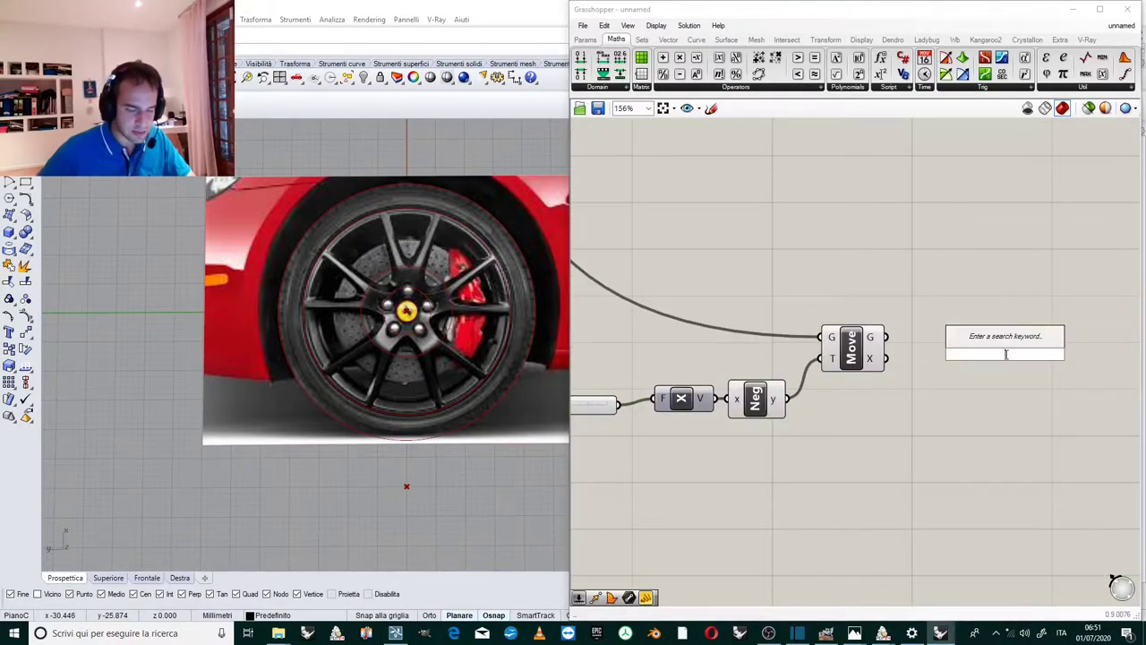
pyautogui.write('lne')
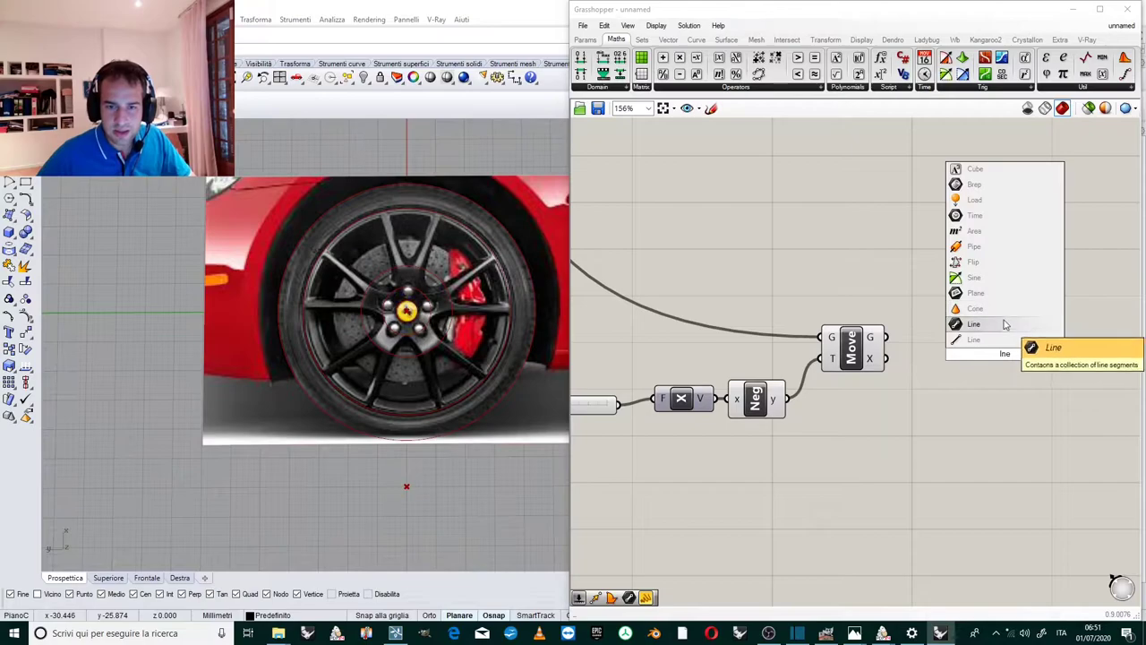
pyautogui.press('Return')
pyautogui.press('Delete')
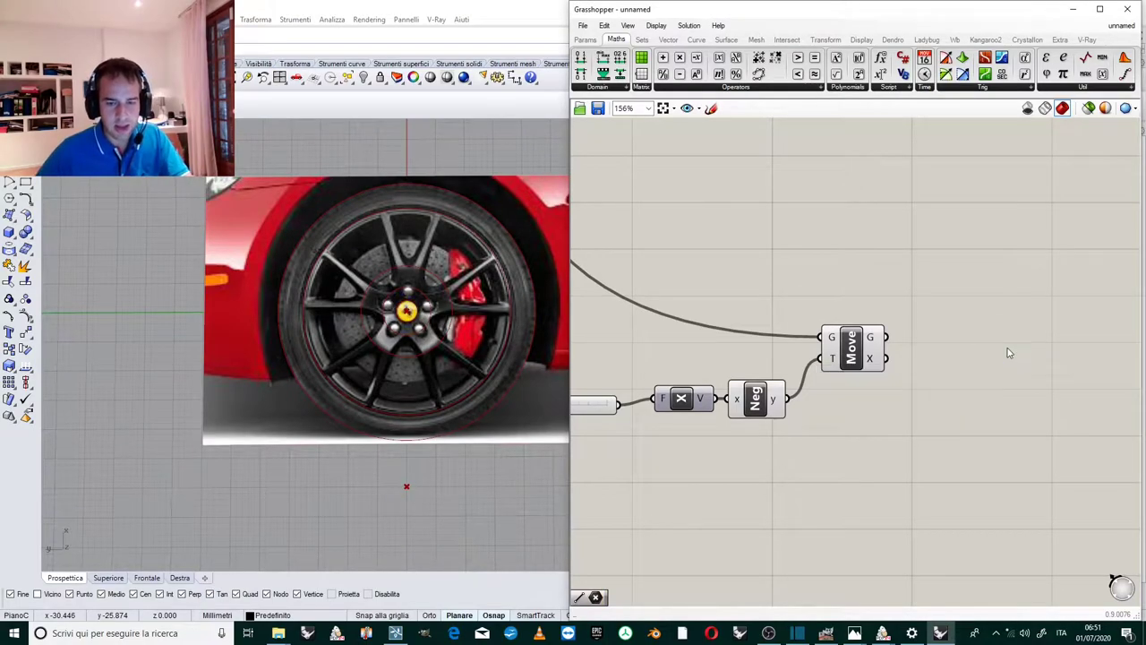
# Add a two-point Line component after Move and connect the moved point to its end point B.
pyautogui.doubleClick(1008, 354)
pyautogui.write('line')
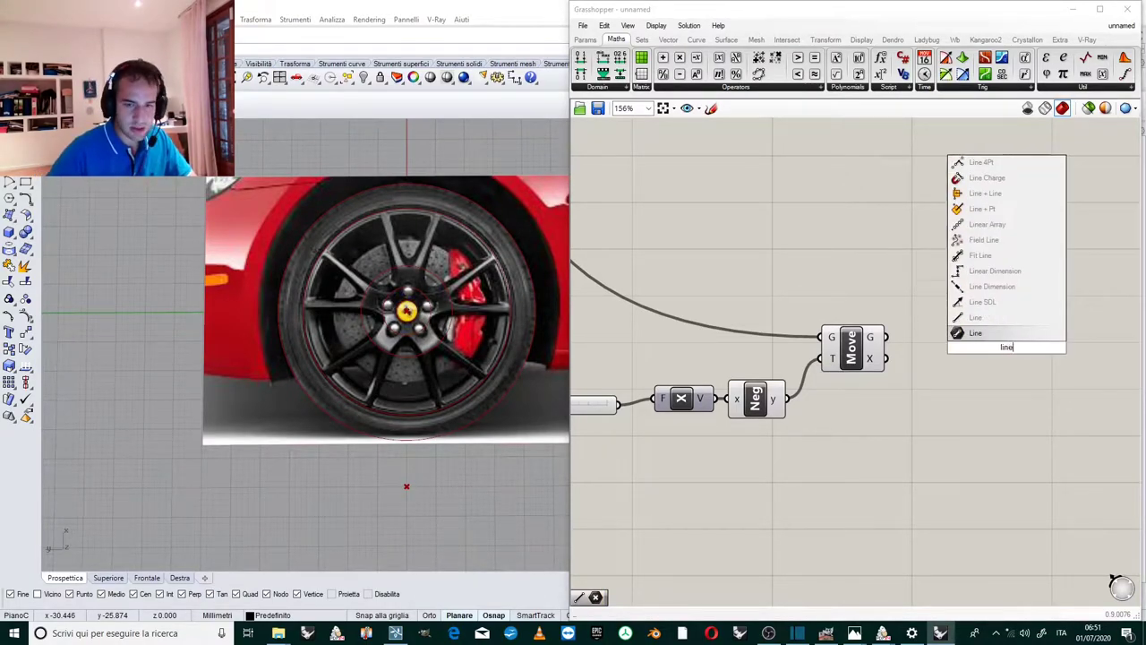
pyautogui.click(974, 334)
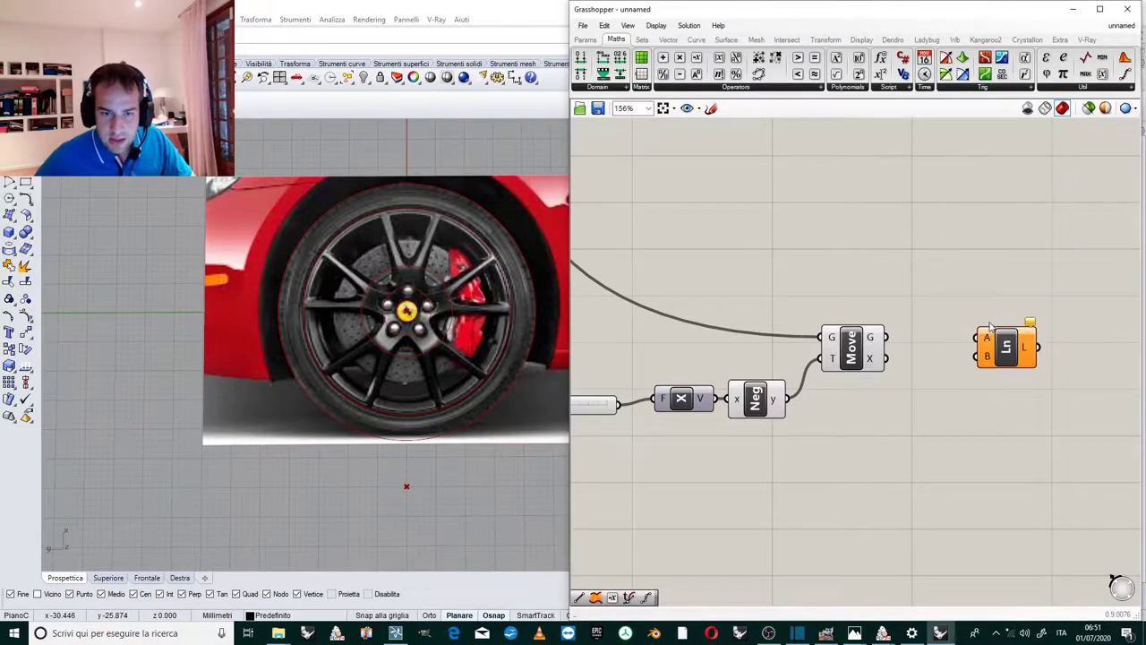
pyautogui.moveTo(890, 337); pyautogui.dragTo(976, 338)
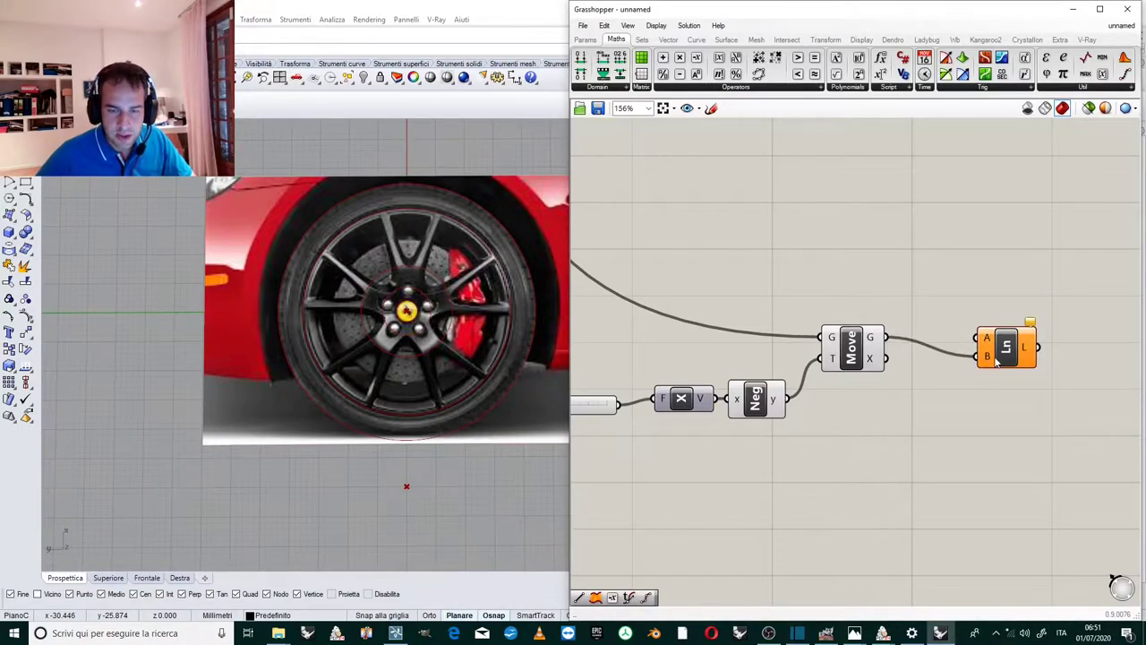
# Connect the wheel's centre component to start point A of the Line component.
pyautogui.scroll(-5, 975, 338)
pyautogui.scroll(-2, 983, 346)
pyautogui.scroll(2, 1059, 285)
pyautogui.scroll(-2, 821, 292)
pyautogui.scroll(7, 727, 158)
pyautogui.moveTo(714, 182); pyautogui.dragTo(900, 421)
pyautogui.scroll(-7, 718, 185)
pyautogui.scroll(7, 949, 440)
# Rearrange the slider, Unit X, Negative, Move and Line components into a compact row below the rest of the definition.
pyautogui.moveTo(776, 432); pyautogui.dragTo(845, 465)
pyautogui.scroll(-1, 754, 489)
pyautogui.scroll(-3, 755, 489)
pyautogui.moveTo(788, 497); pyautogui.dragTo(660, 439)
pyautogui.scroll(3, 770, 488)
pyautogui.moveTo(775, 454); pyautogui.dragTo(826, 451)
pyautogui.scroll(-1, 923, 339)
pyautogui.click(960, 313)
# Examine the vertical line against the hub and spokes on the reference photo, and the new components on the canvas.
pyautogui.scroll(3, 397, 386)
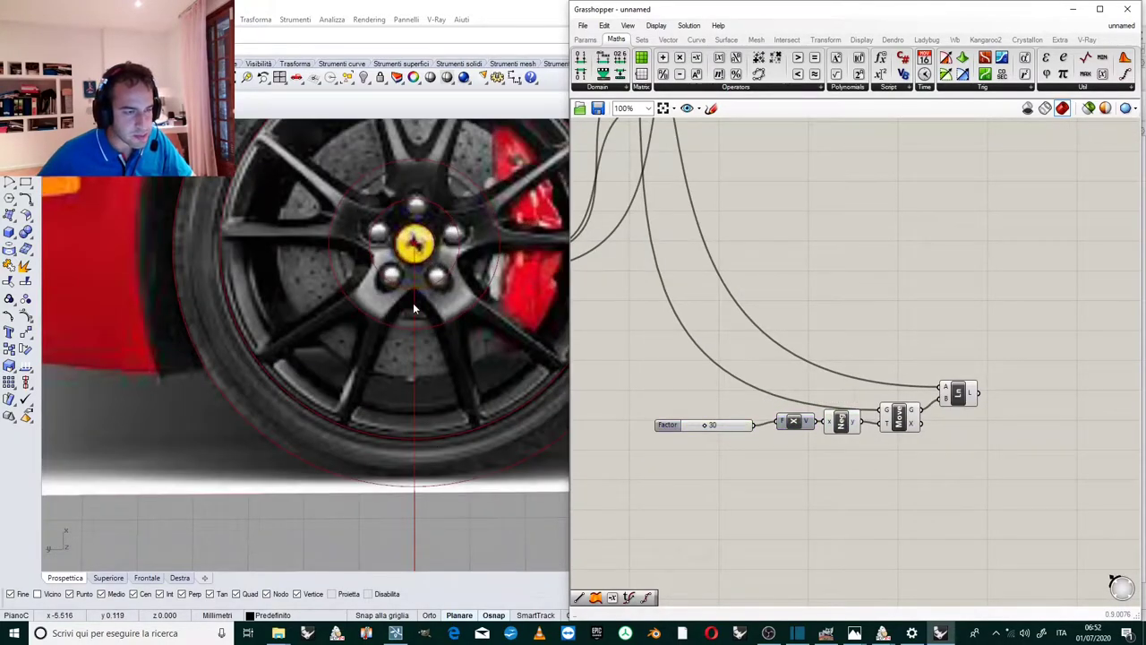
pyautogui.scroll(-2, 408, 314)
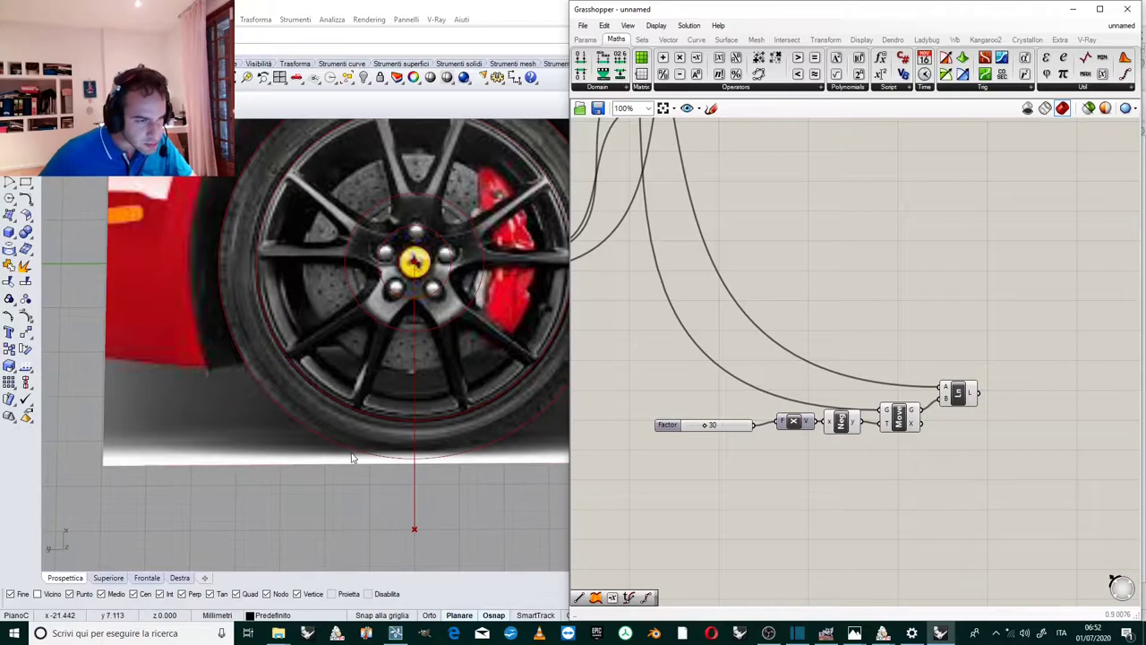
pyautogui.scroll(2, 369, 384)
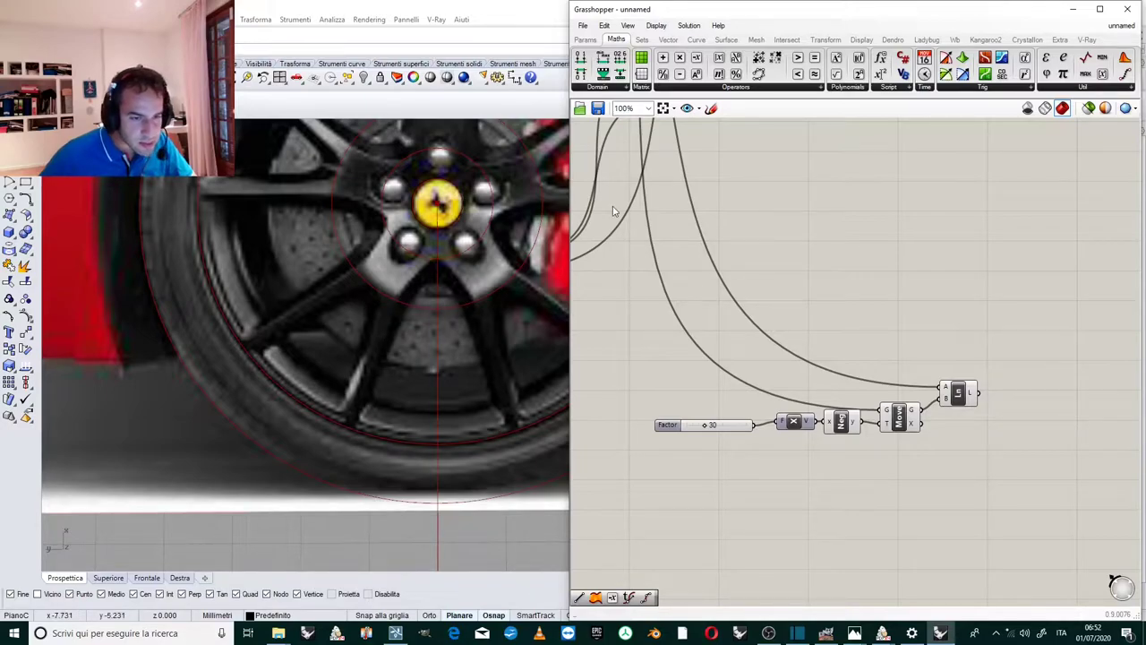
pyautogui.scroll(-1, 900, 191)
pyautogui.scroll(-3, 830, 264)
pyautogui.scroll(2, 871, 294)
pyautogui.scroll(1, 871, 294)
pyautogui.scroll(-1, 860, 295)
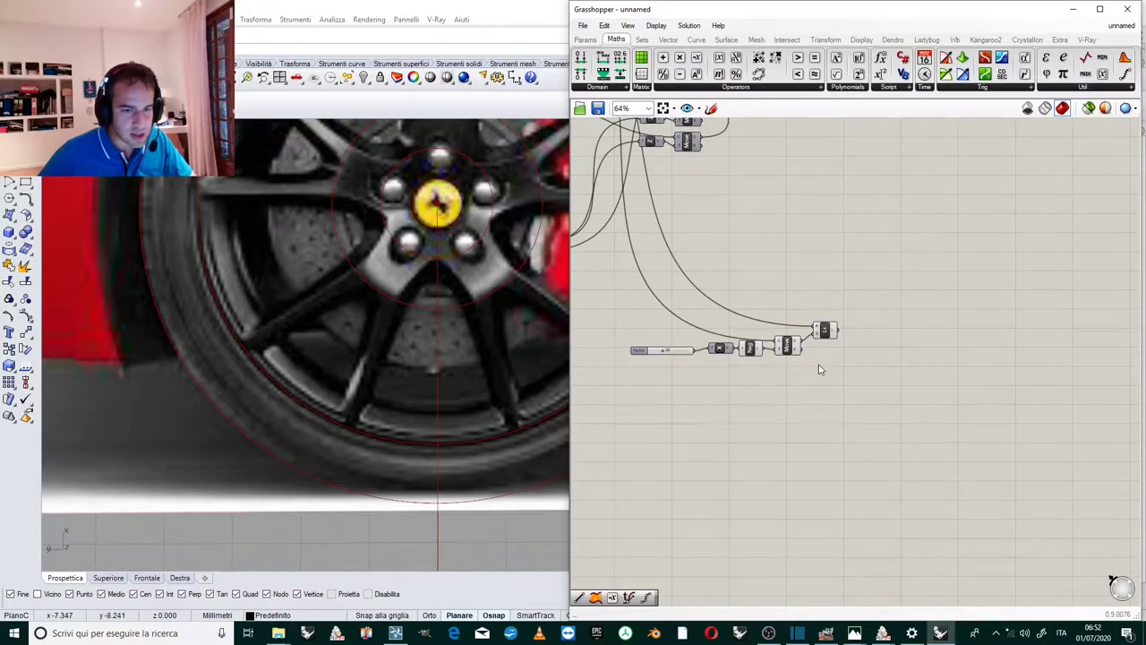
# Rename the Line component "x negative axis".
pyautogui.scroll(1, 822, 308)
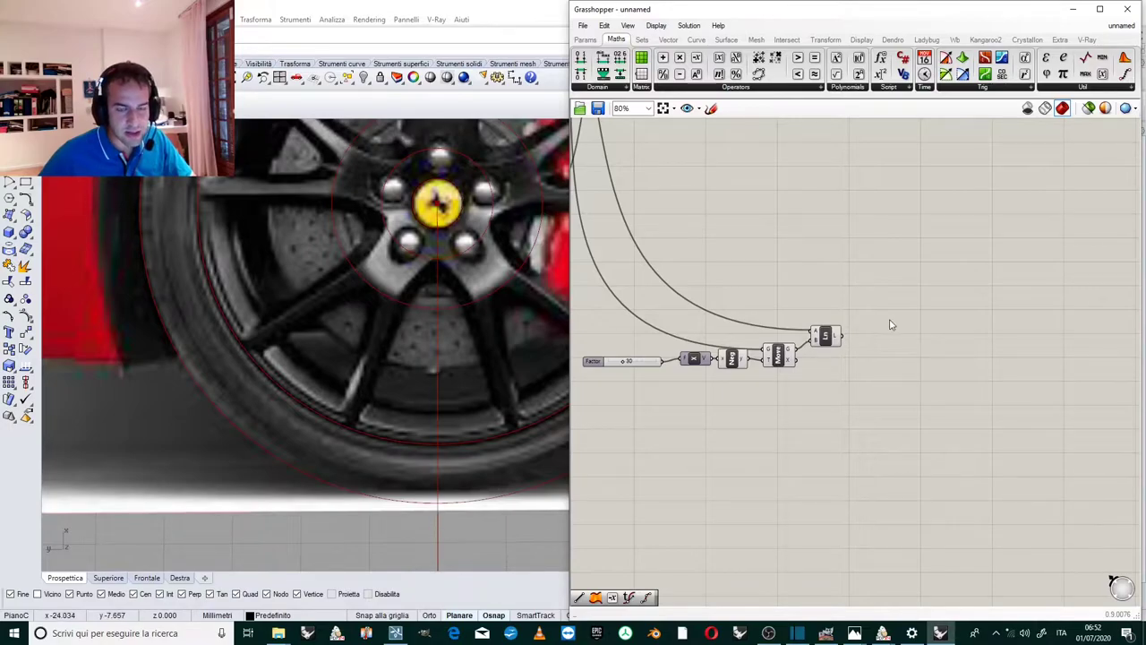
pyautogui.scroll(-4, 889, 325)
pyautogui.scroll(6, 886, 331)
pyautogui.rightClick(748, 380)
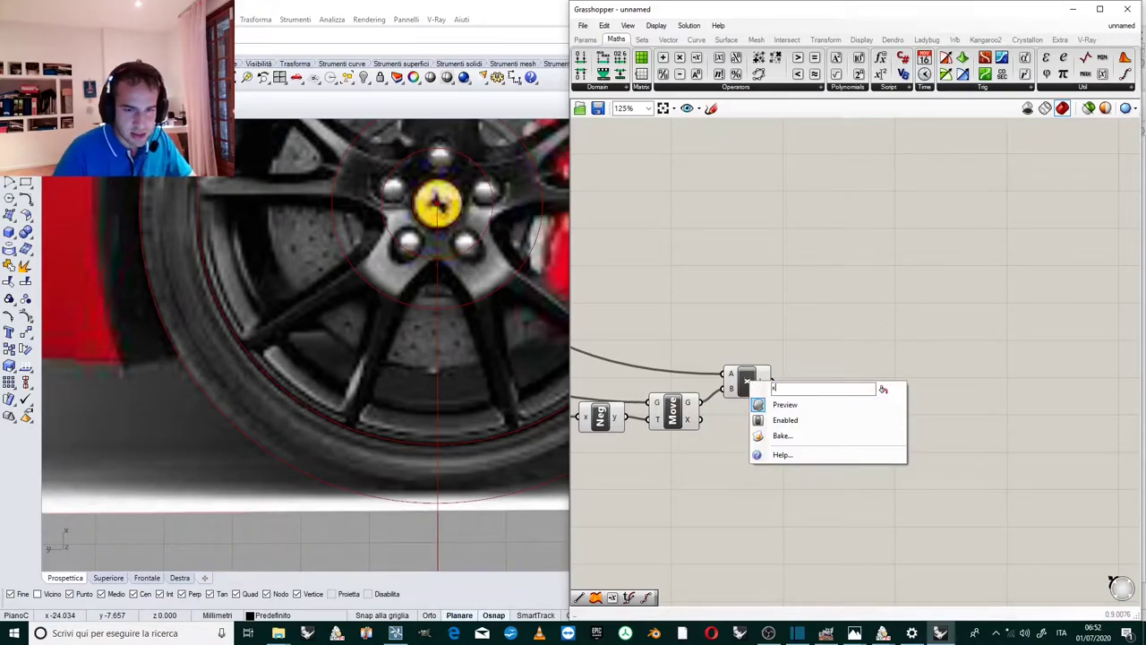
pyautogui.write('x negati')
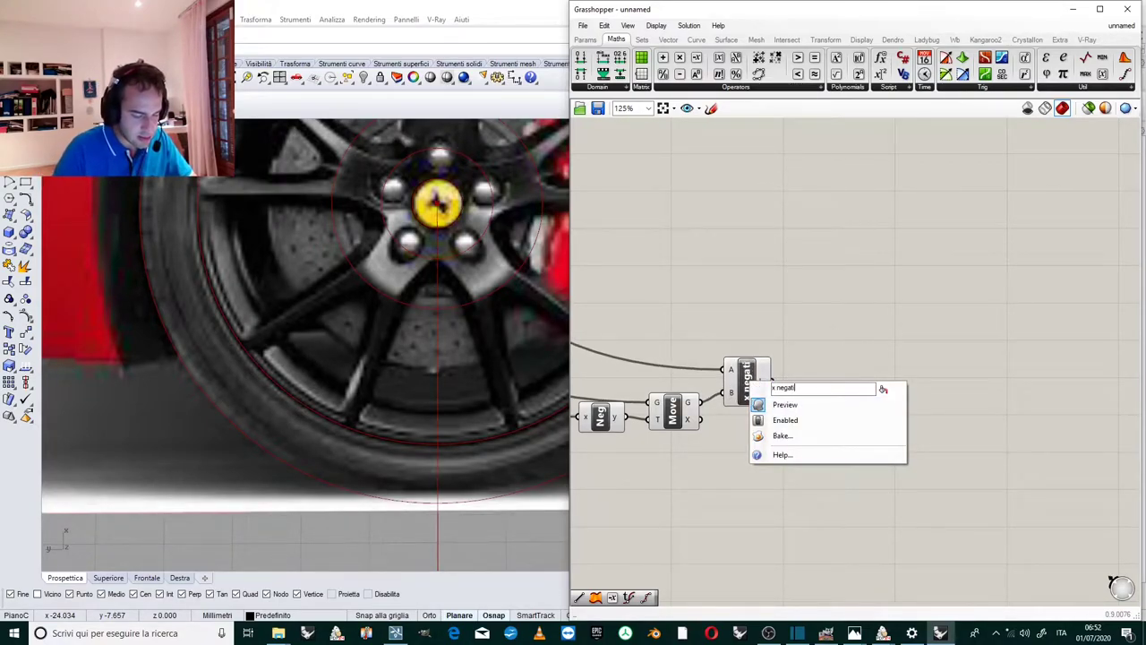
pyautogui.write('ve ax')
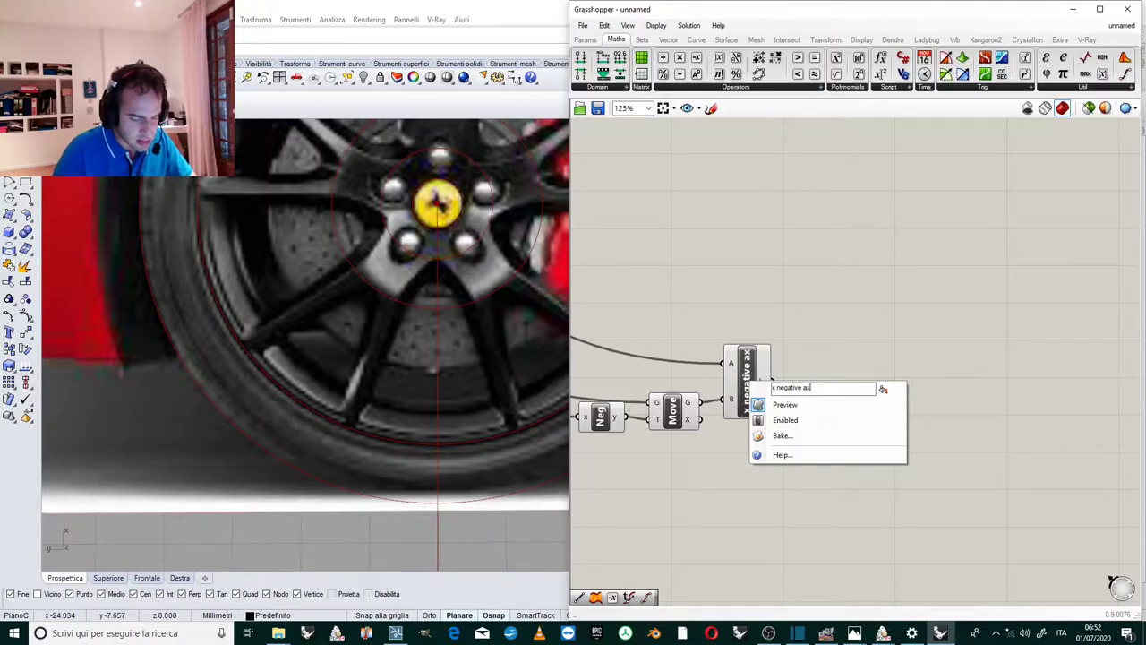
pyautogui.write('is')
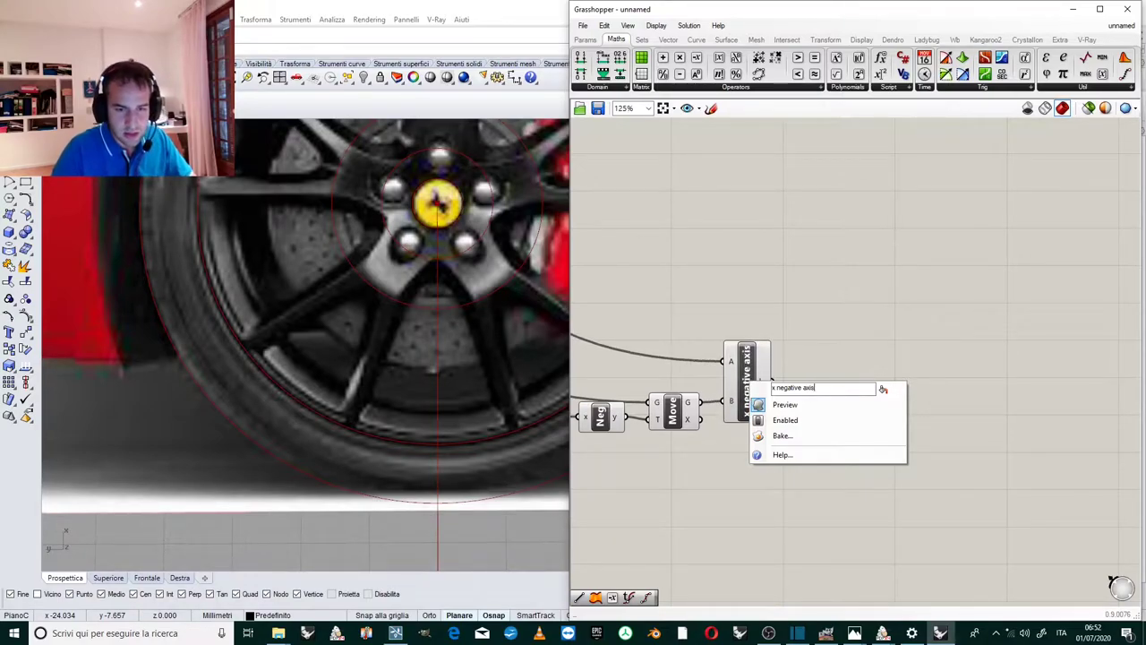
pyautogui.press('Return')
# Identify the hub-side circle and the axis line, and add a Curve | Curve intersection component beside "x negative axis".
pyautogui.scroll(-5, 770, 329)
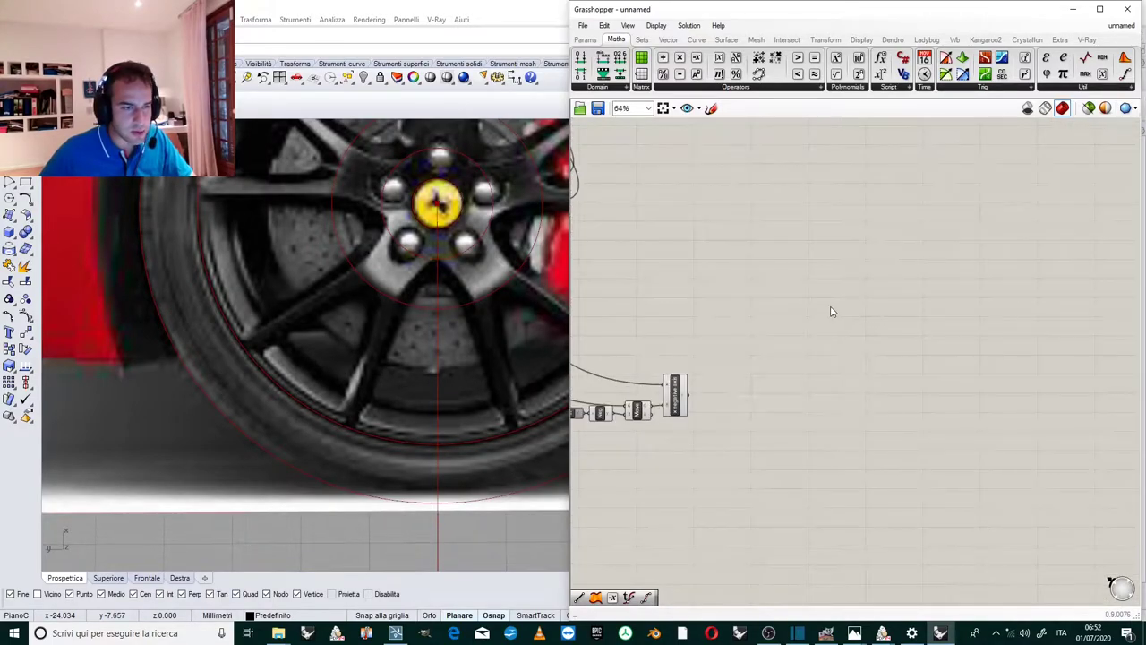
pyautogui.scroll(-3, 737, 320)
pyautogui.scroll(4, 649, 211)
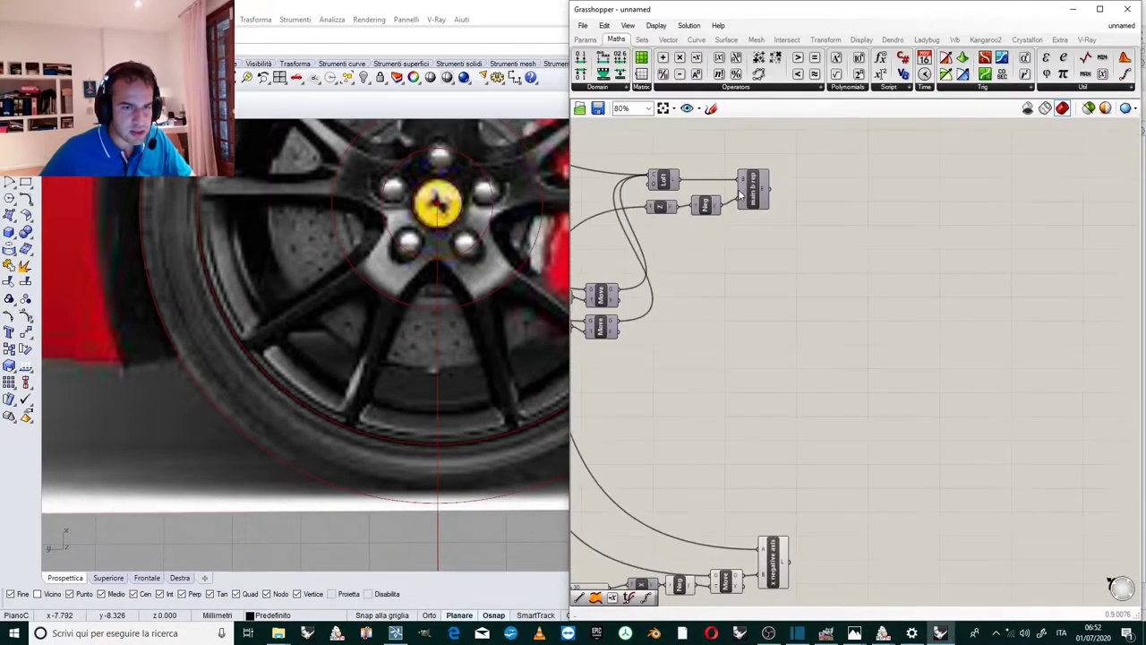
pyautogui.scroll(-3, 850, 231)
pyautogui.scroll(1, 708, 358)
pyautogui.click(704, 367)
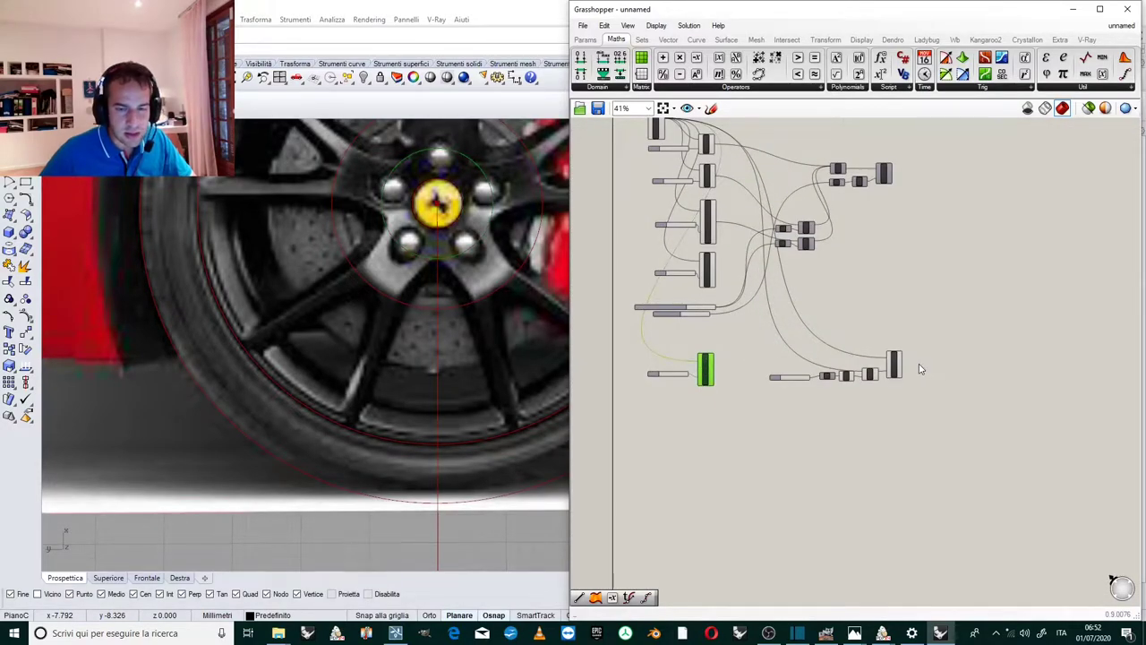
pyautogui.click(895, 366)
pyautogui.scroll(1, 925, 368)
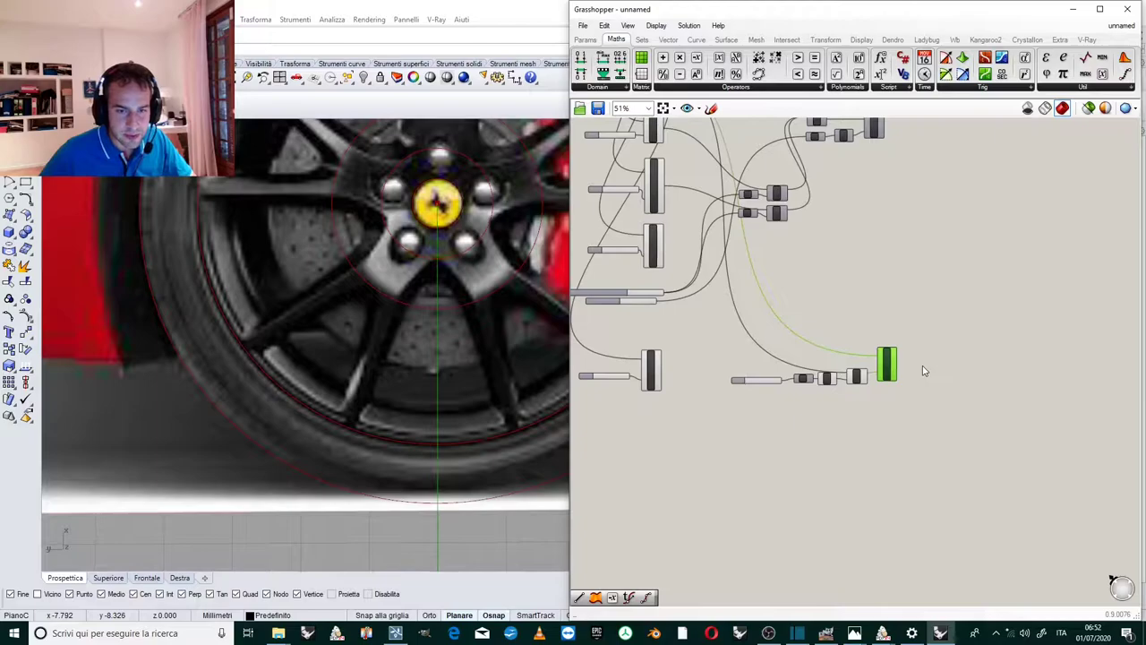
pyautogui.scroll(1, 1058, 365)
pyautogui.click(787, 39)
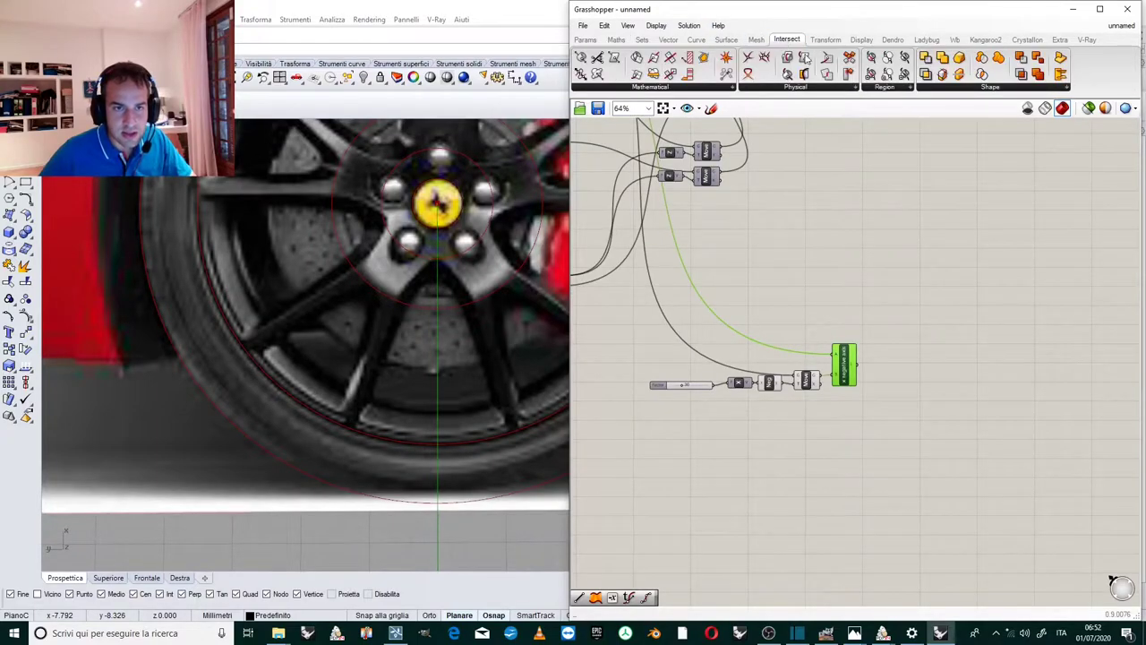
pyautogui.click(778, 88)
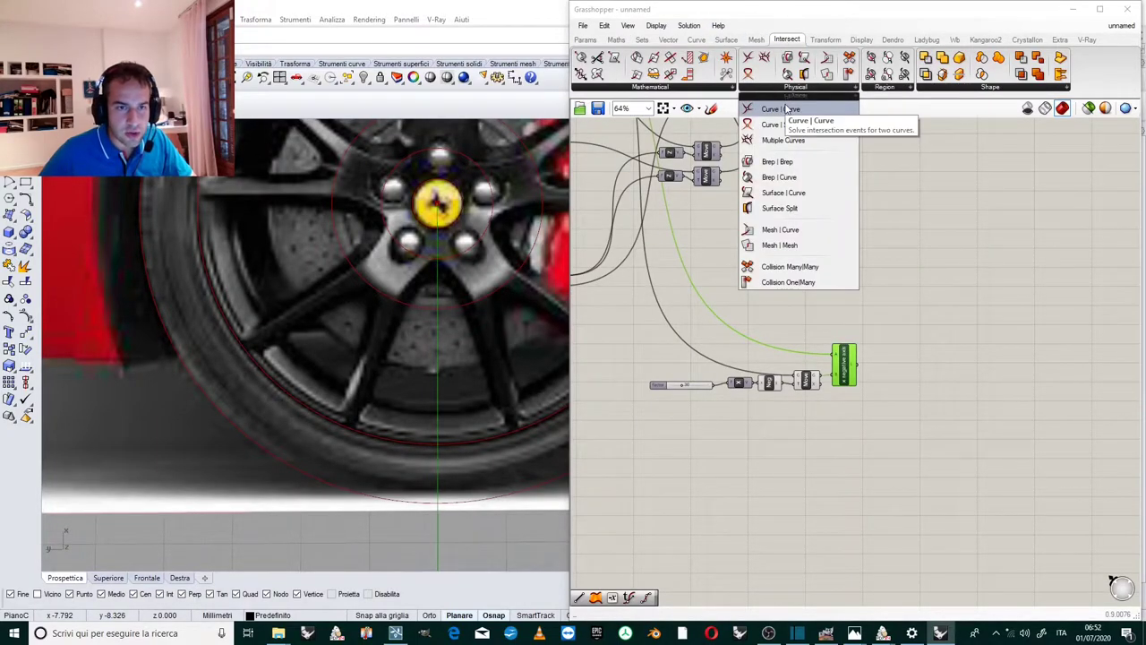
pyautogui.moveTo(895, 347); pyautogui.dragTo(905, 369)
# Connect "x negative axis" to input A and the "internal of big hall" circle to input B of the Curve | Curve intersection.
pyautogui.scroll(3, 904, 369)
pyautogui.moveTo(811, 341); pyautogui.dragTo(881, 366)
pyautogui.scroll(-5, 882, 367)
pyautogui.scroll(2, 634, 362)
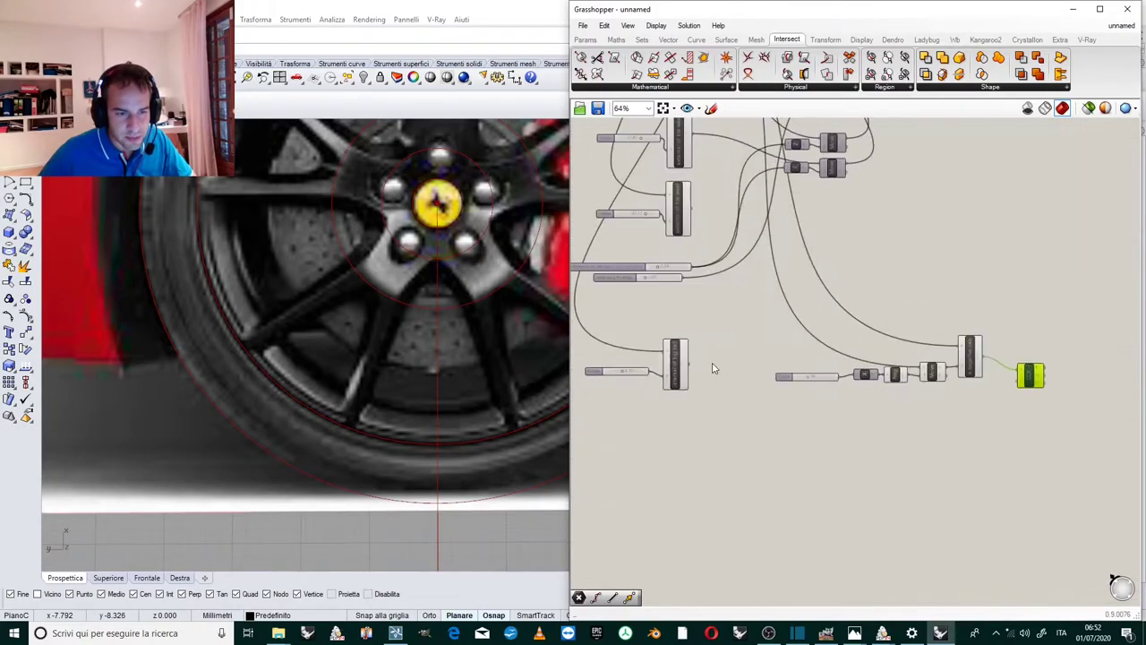
pyautogui.moveTo(688, 372); pyautogui.dragTo(1072, 439)
pyautogui.scroll(-3, 1072, 439)
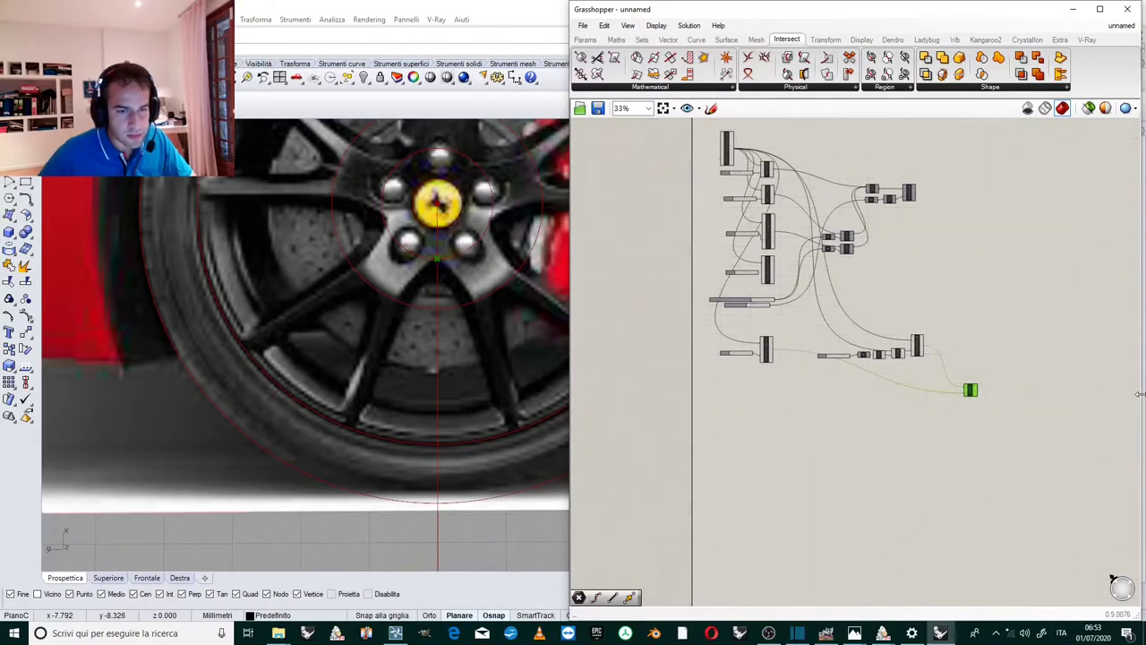
# Rename the Curve | Curve intersection component "point 1".
pyautogui.scroll(6, 976, 389)
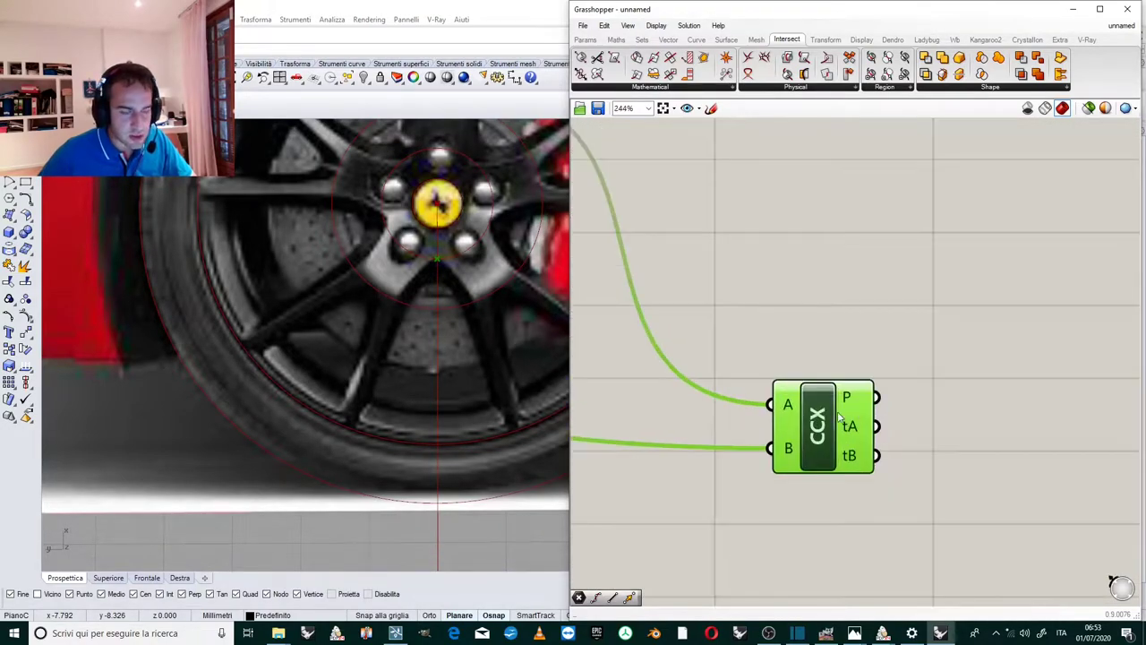
pyautogui.scroll(1, 828, 421)
pyautogui.rightClick(826, 418)
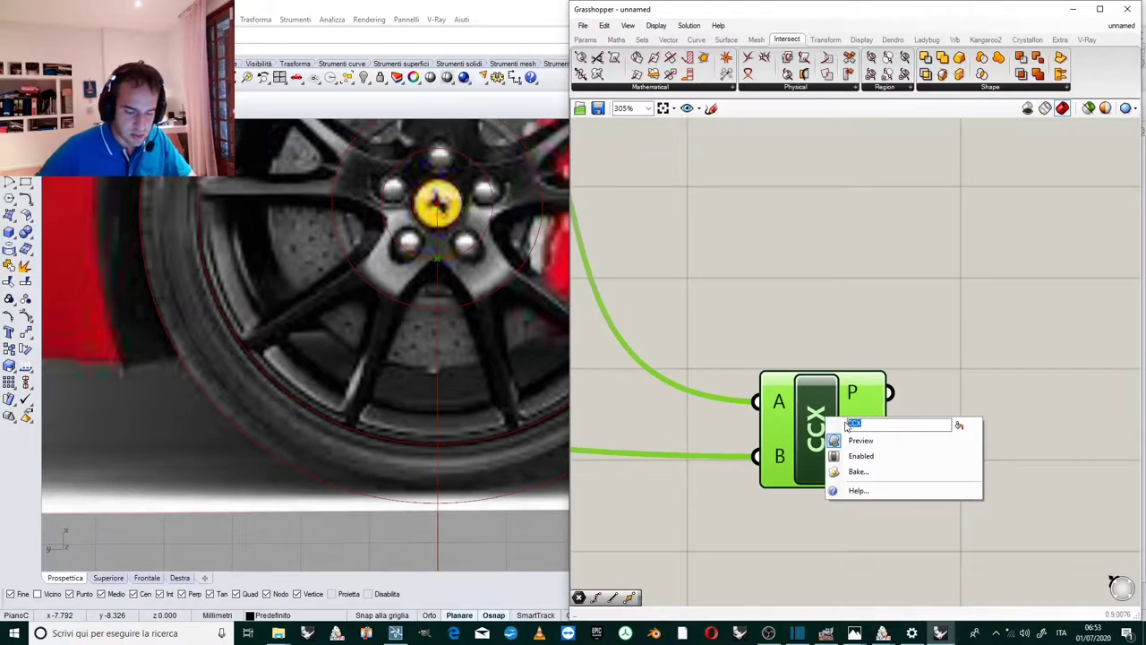
pyautogui.write('poin')
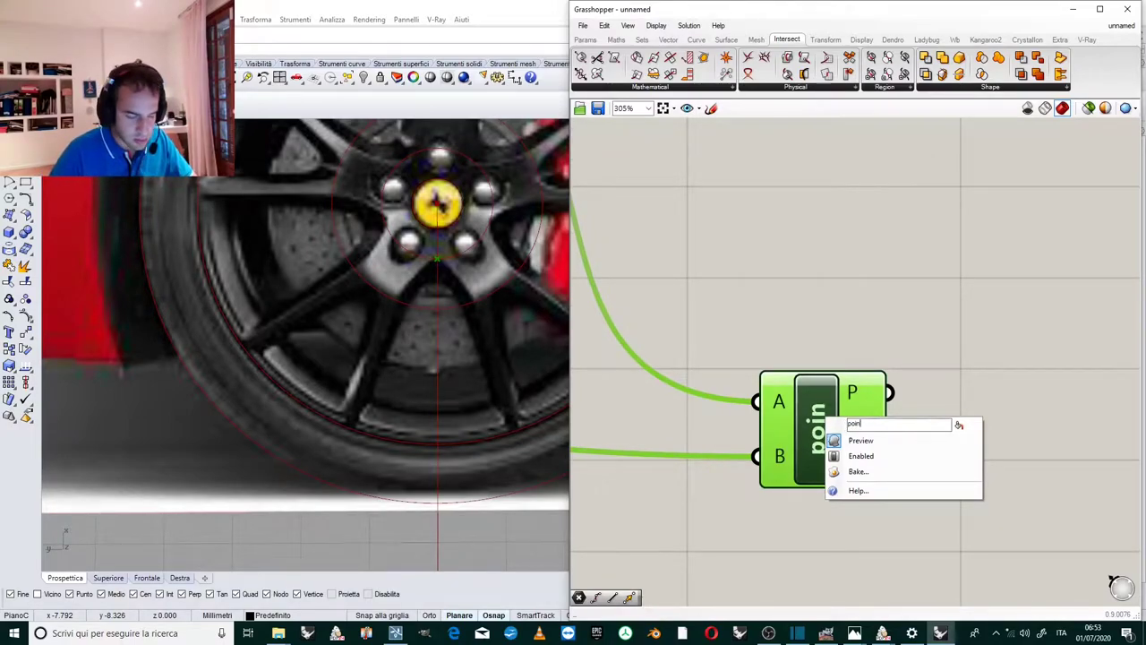
pyautogui.write('t 1')
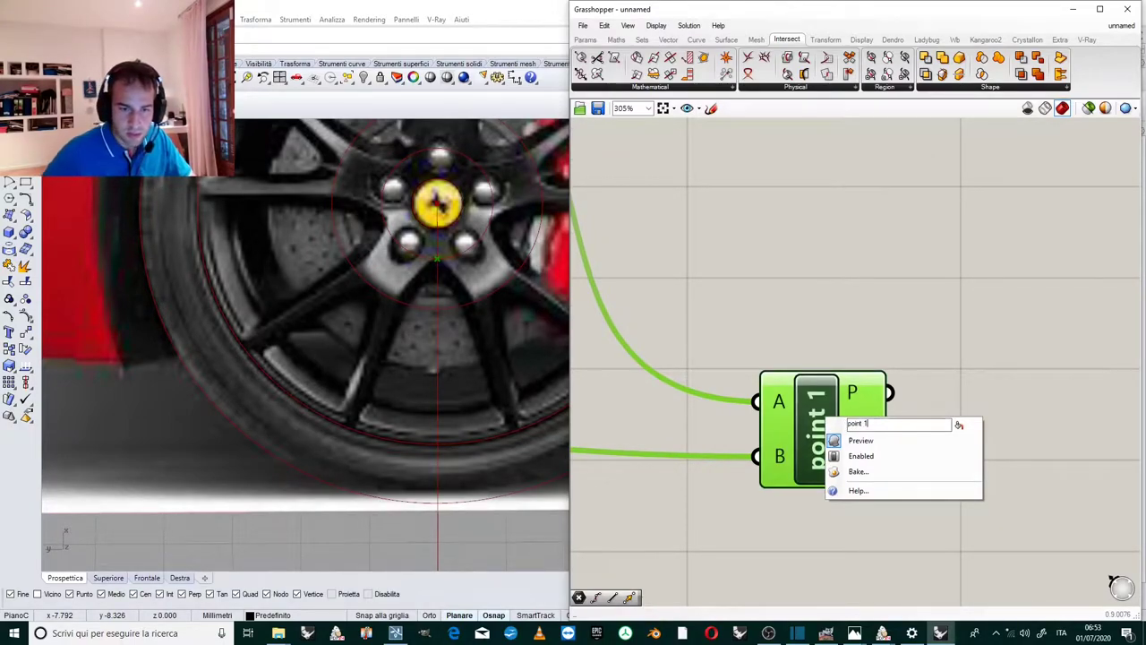
pyautogui.click(745, 295)
# Examine the "point 1" intersection near the hub and its position relative to the wheel photo, axes and circles in the Rhino viewport.
pyautogui.scroll(4, 438, 259)
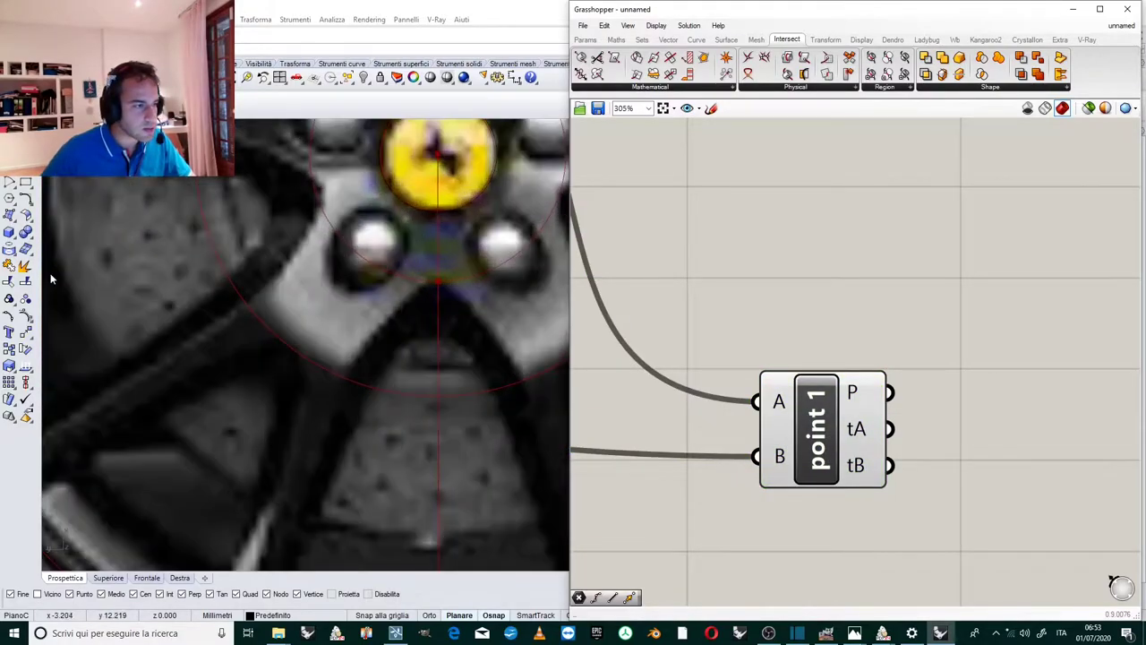
pyautogui.click(402, 288)
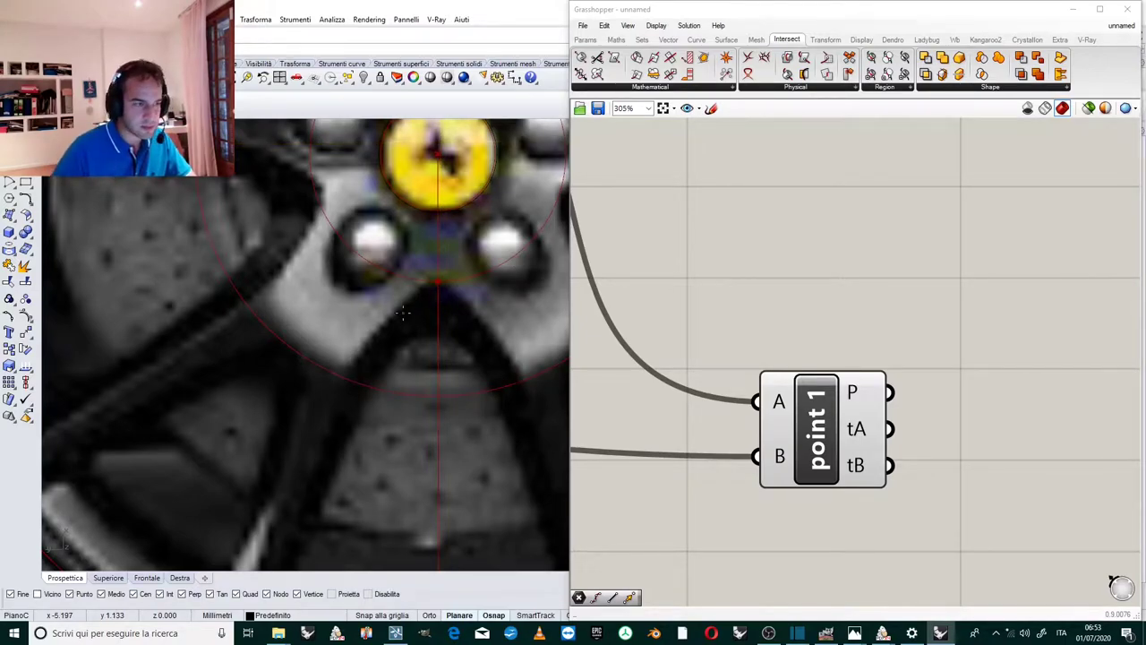
pyautogui.scroll(2, 468, 302)
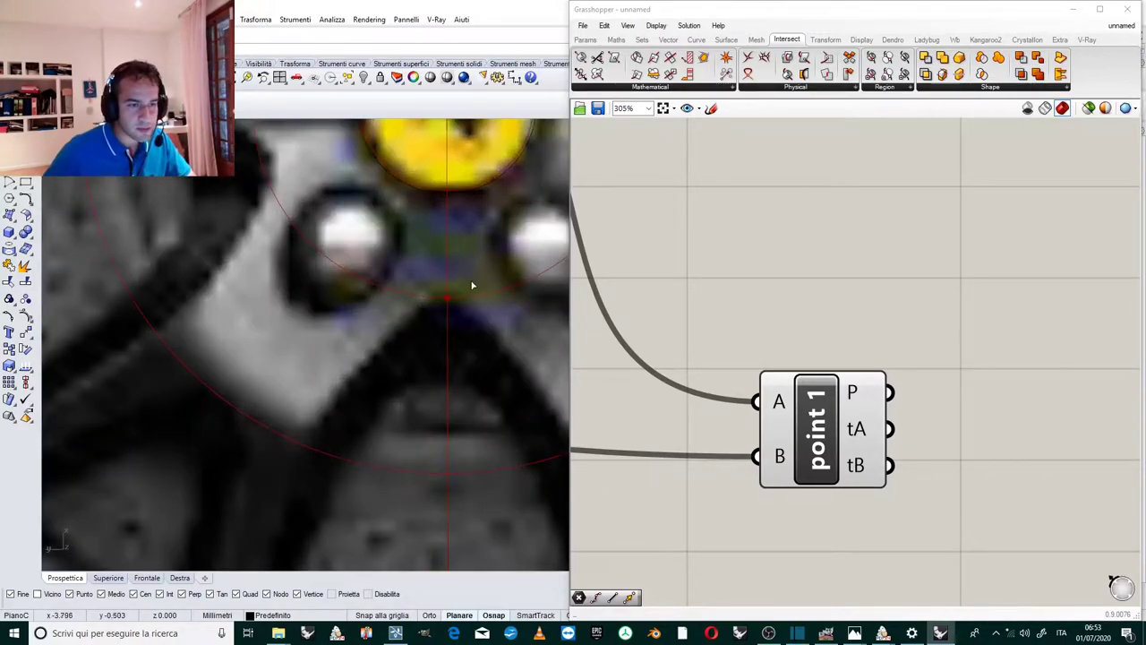
pyautogui.press('Return')
pyautogui.click(355, 282)
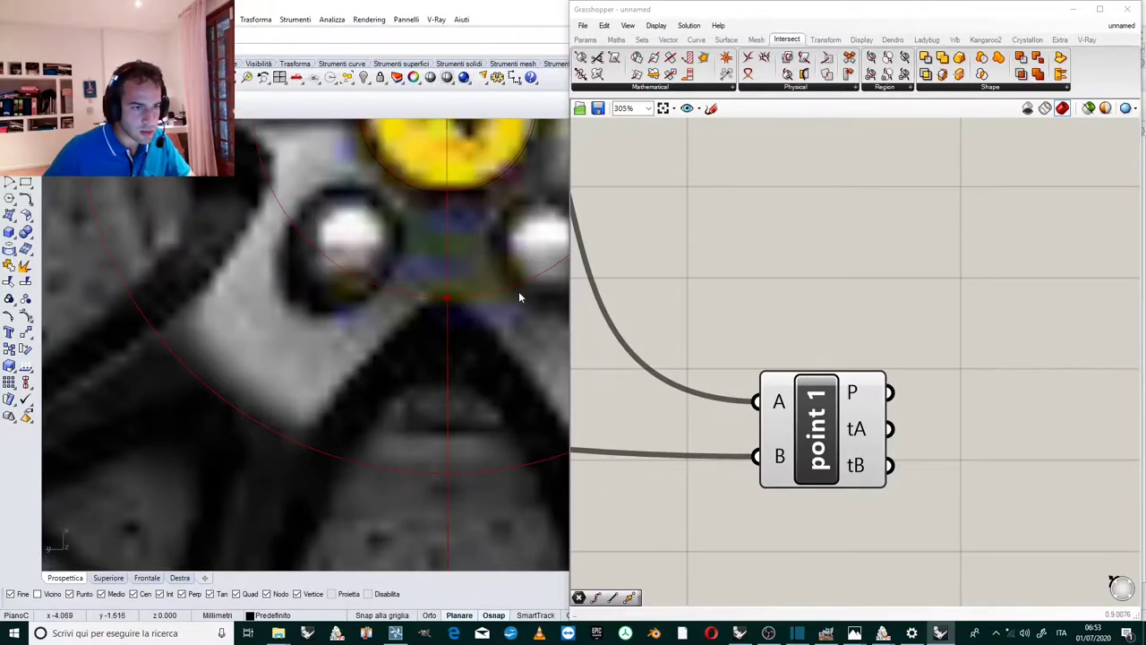
pyautogui.scroll(-3, 388, 238)
pyautogui.scroll(3, 387, 238)
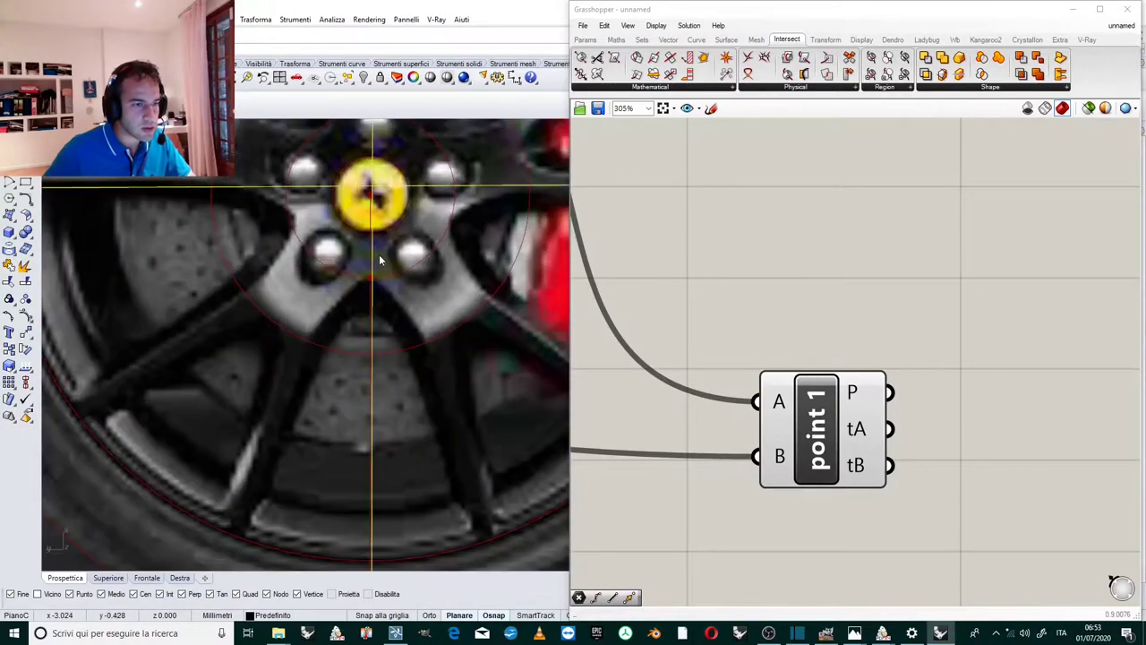
pyautogui.scroll(-7, 369, 341)
pyautogui.scroll(3, 387, 297)
pyautogui.moveTo(393, 358); pyautogui.dragTo(417, 119, button='right')
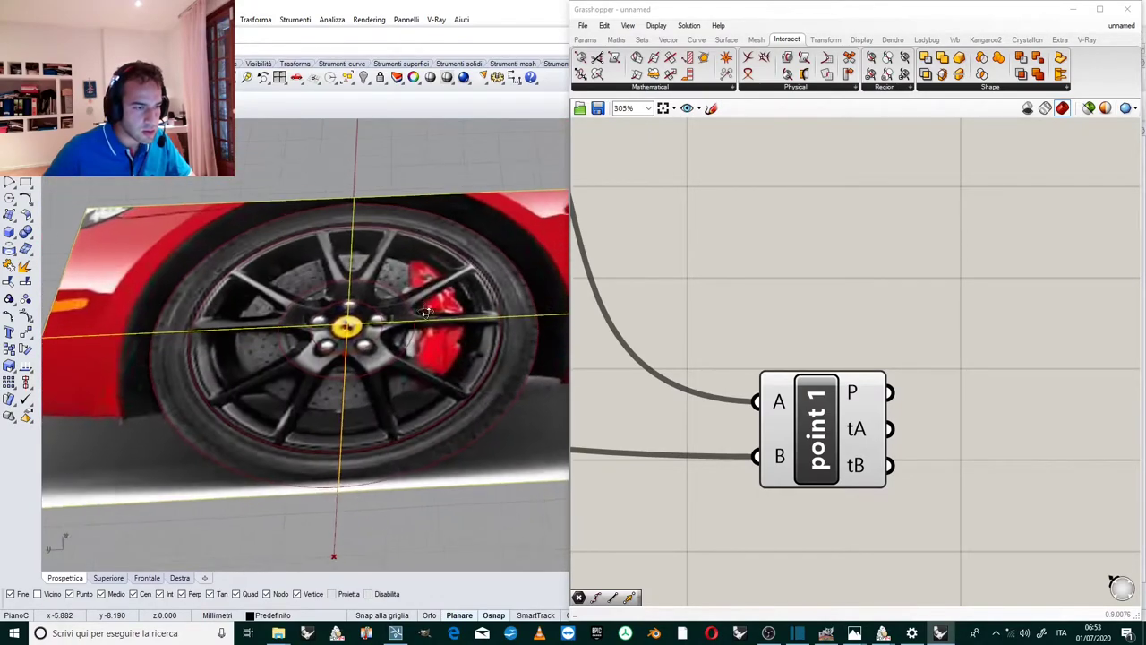
pyautogui.scroll(5, 347, 281)
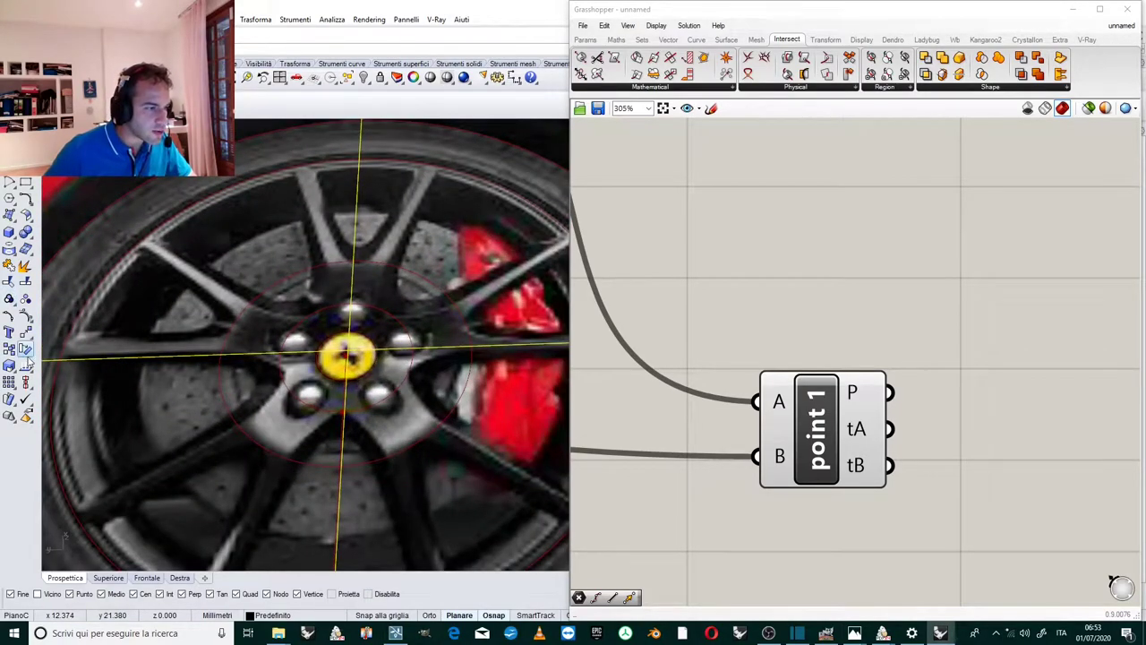
pyautogui.scroll(-7, 385, 336)
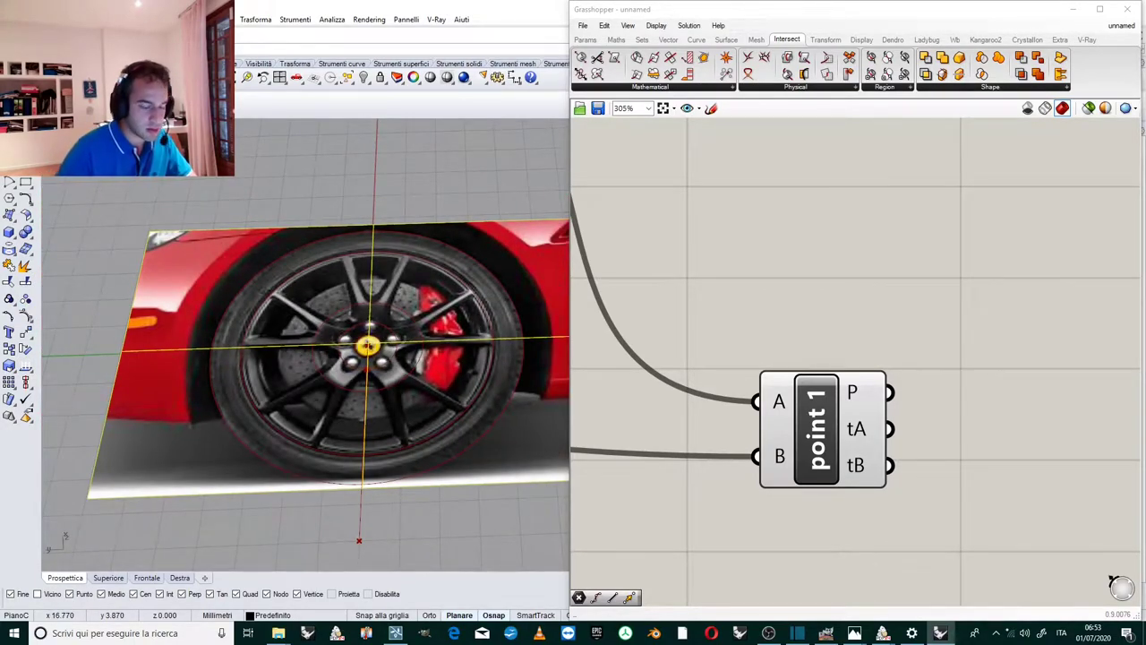
# Create a text label reading "1" in the empty area above the wheel photo.
pyautogui.click(372, 198)
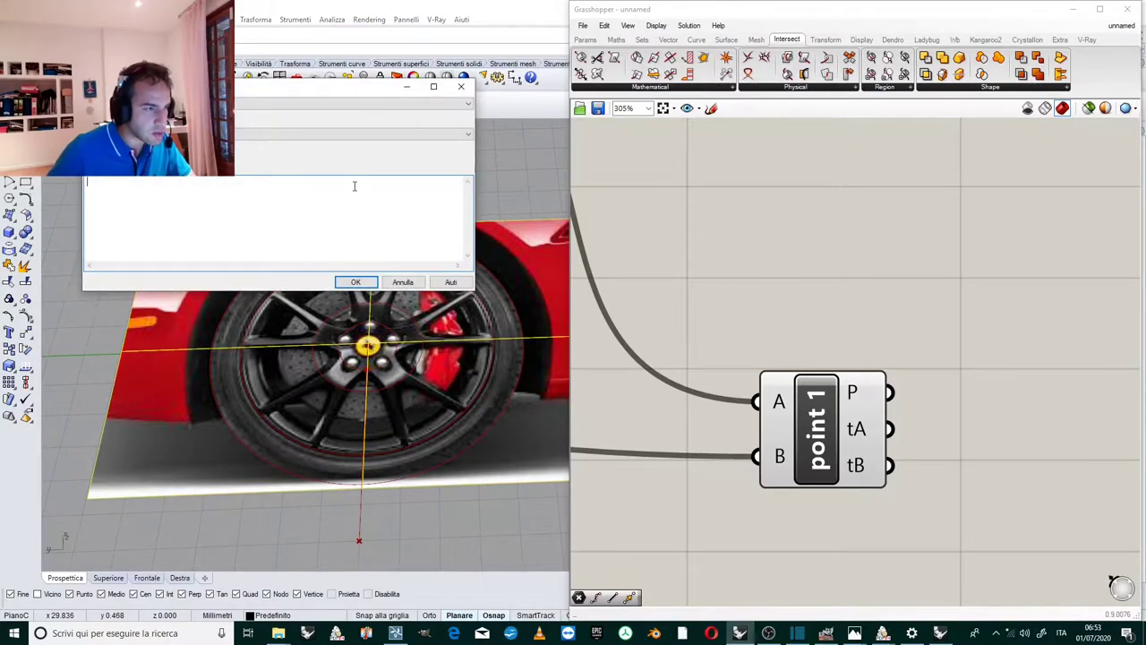
pyautogui.click(364, 280)
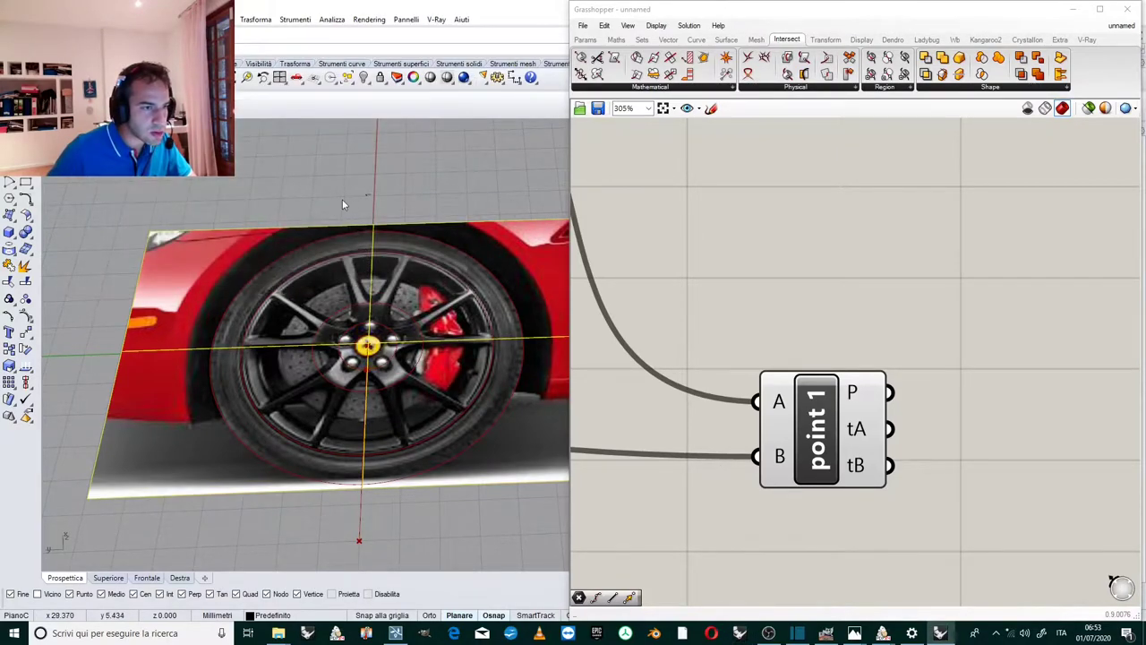
pyautogui.scroll(2, 369, 192)
pyautogui.scroll(2, 369, 195)
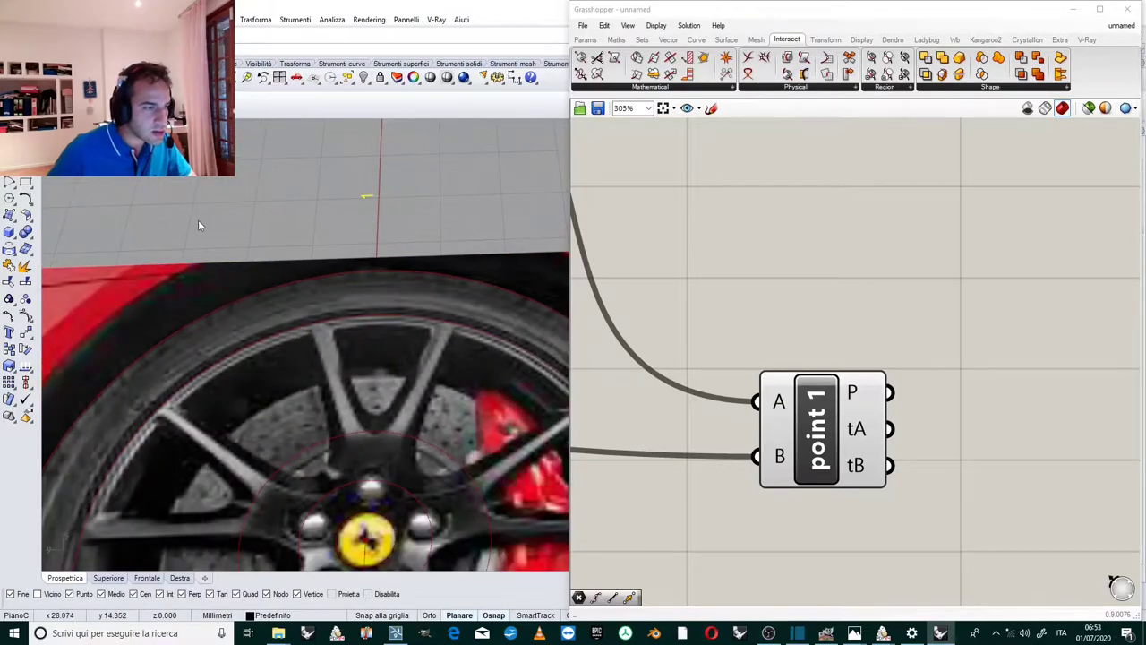
pyautogui.scroll(3, 385, 210)
pyautogui.click(408, 212)
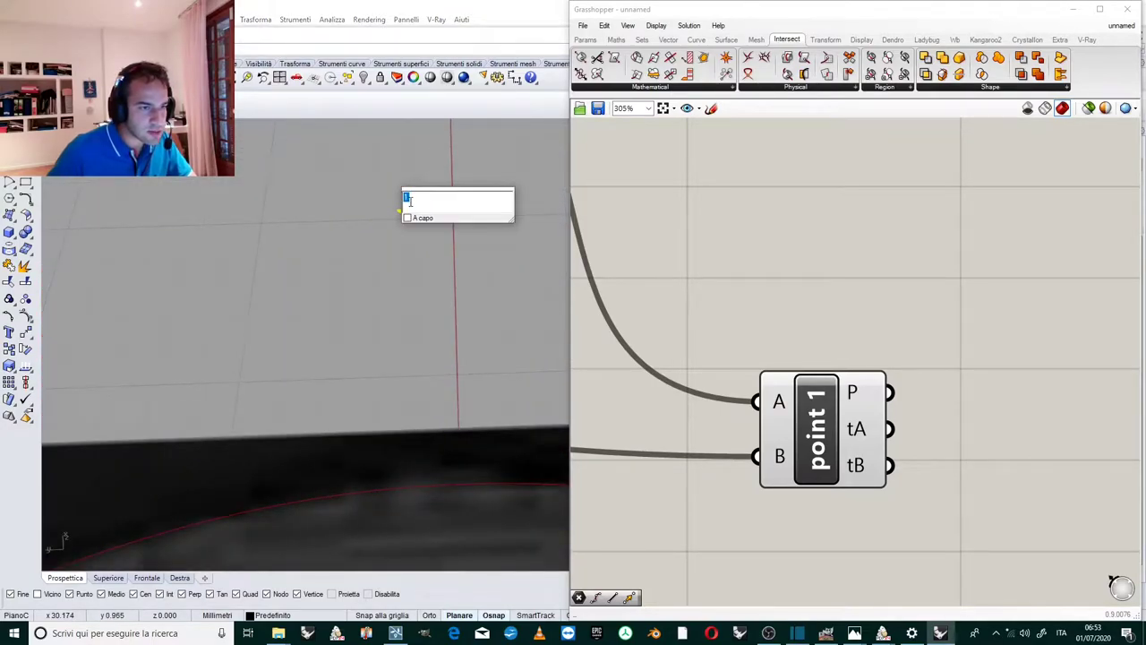
pyautogui.press('Return')
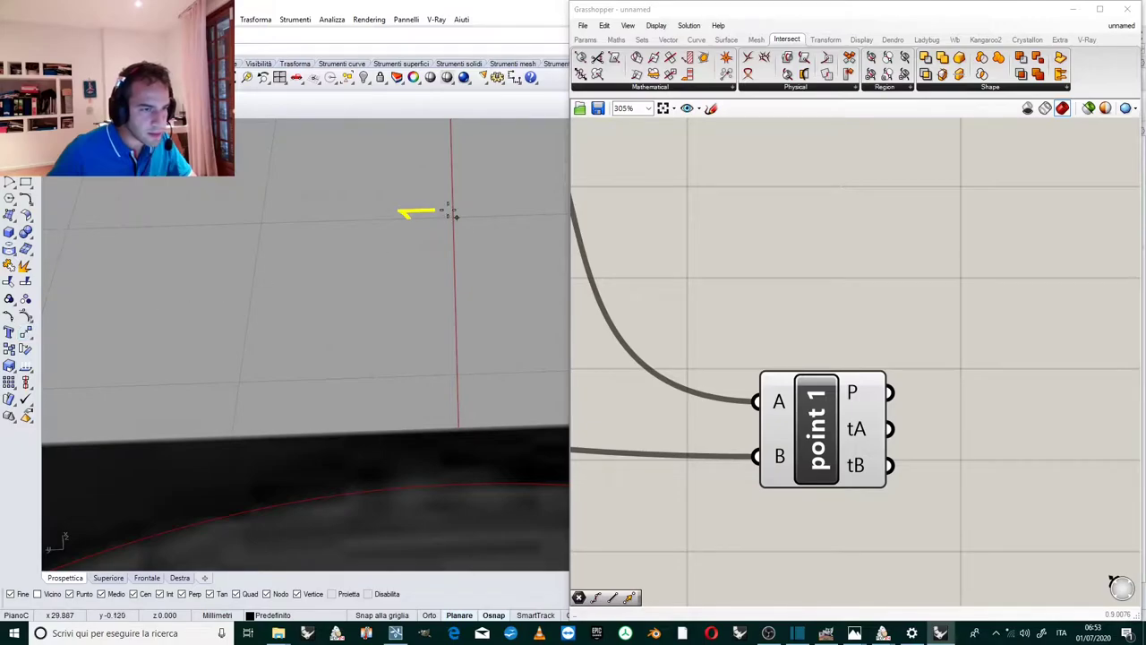
# Move the "1" text label next to the axis intersection point just below the hub logo.
pyautogui.scroll(-4, 421, 209)
pyautogui.scroll(6, 445, 442)
pyautogui.scroll(5, 443, 434)
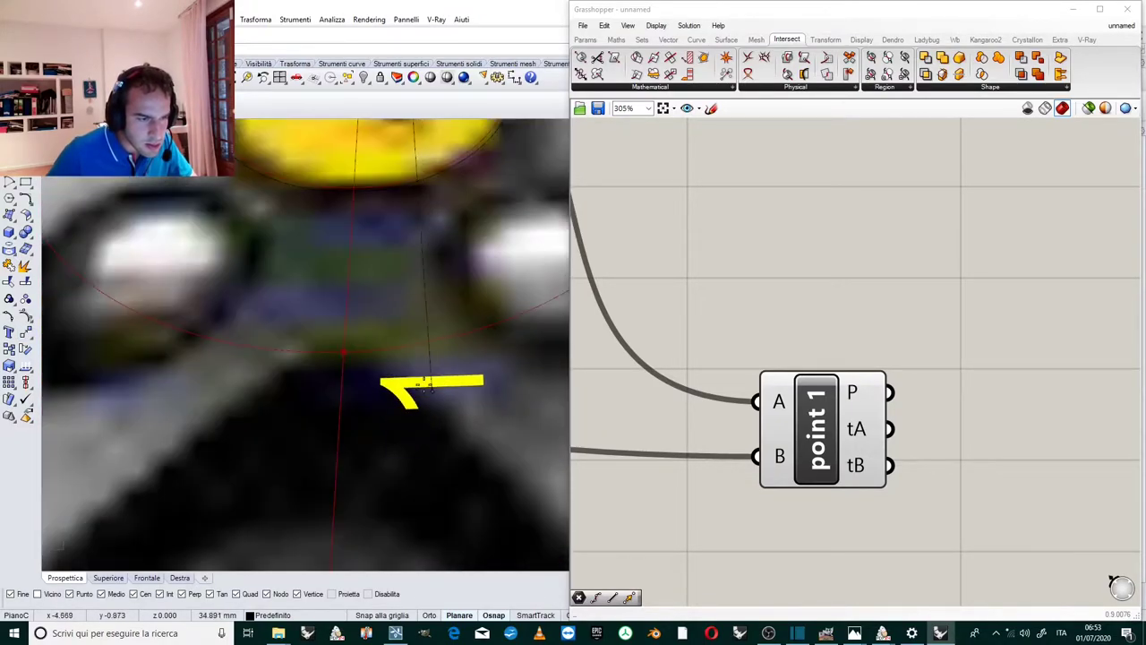
pyautogui.scroll(-5, 399, 358)
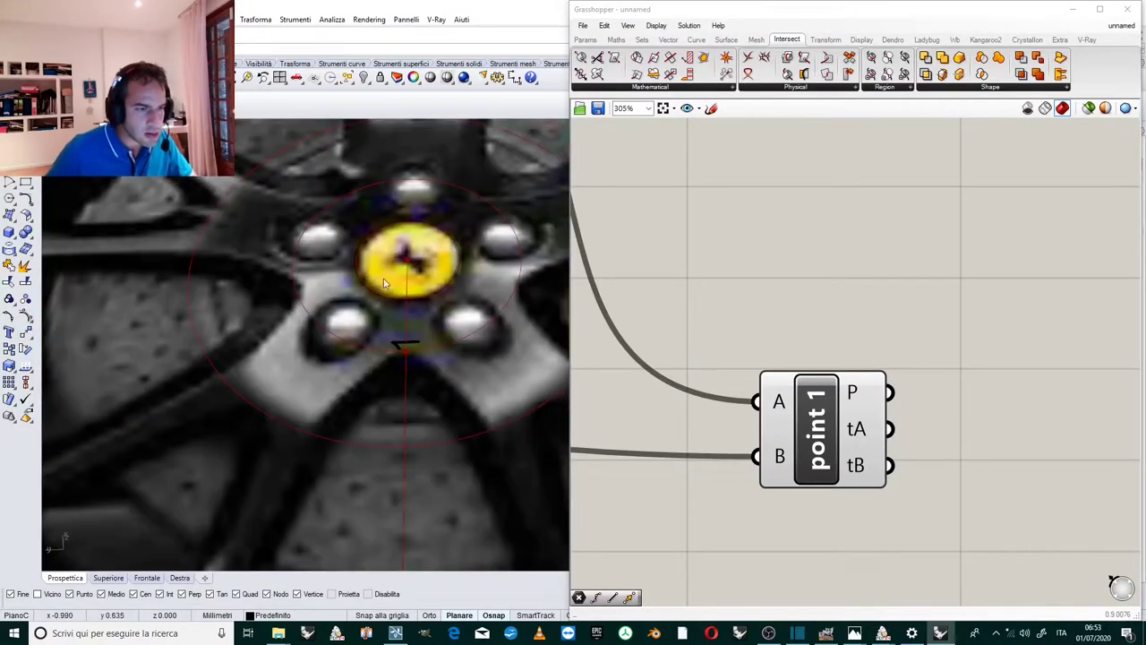
pyautogui.scroll(5, 402, 385)
pyautogui.scroll(-5, 408, 404)
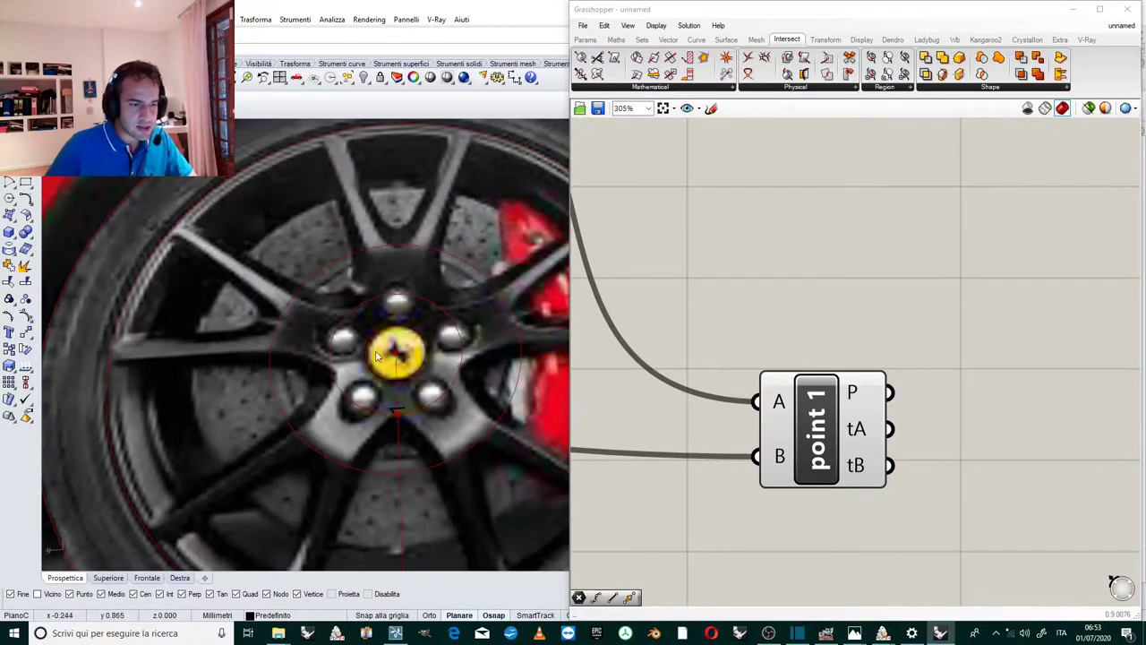
# Reposition the "point 1" component on the Grasshopper canvas, below and beyond the "x negative axis" component.
pyautogui.scroll(-4, 832, 329)
pyautogui.scroll(-3, 842, 329)
pyautogui.scroll(2, 806, 297)
pyautogui.moveTo(838, 350); pyautogui.dragTo(872, 358)
pyautogui.click(929, 282)
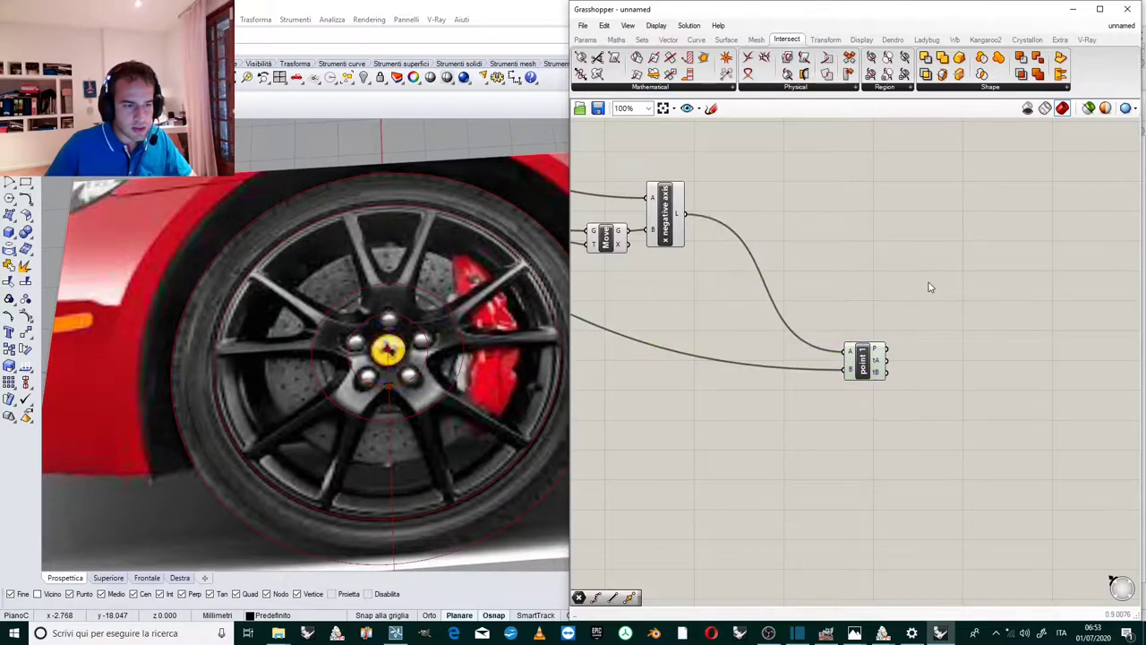
# Place a text label reading "2" where the negative x axis crosses the outermost tyre circle.
pyautogui.scroll(-1, 929, 282)
pyautogui.scroll(-2, 468, 426)
pyautogui.scroll(2, 414, 471)
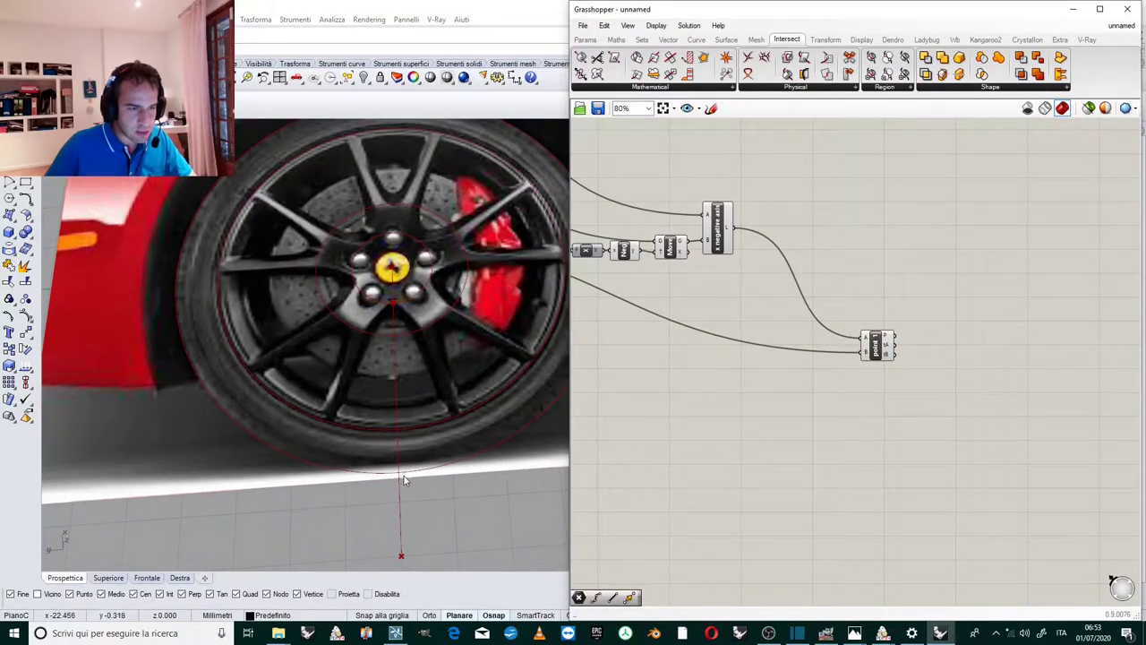
pyautogui.scroll(5, 385, 318)
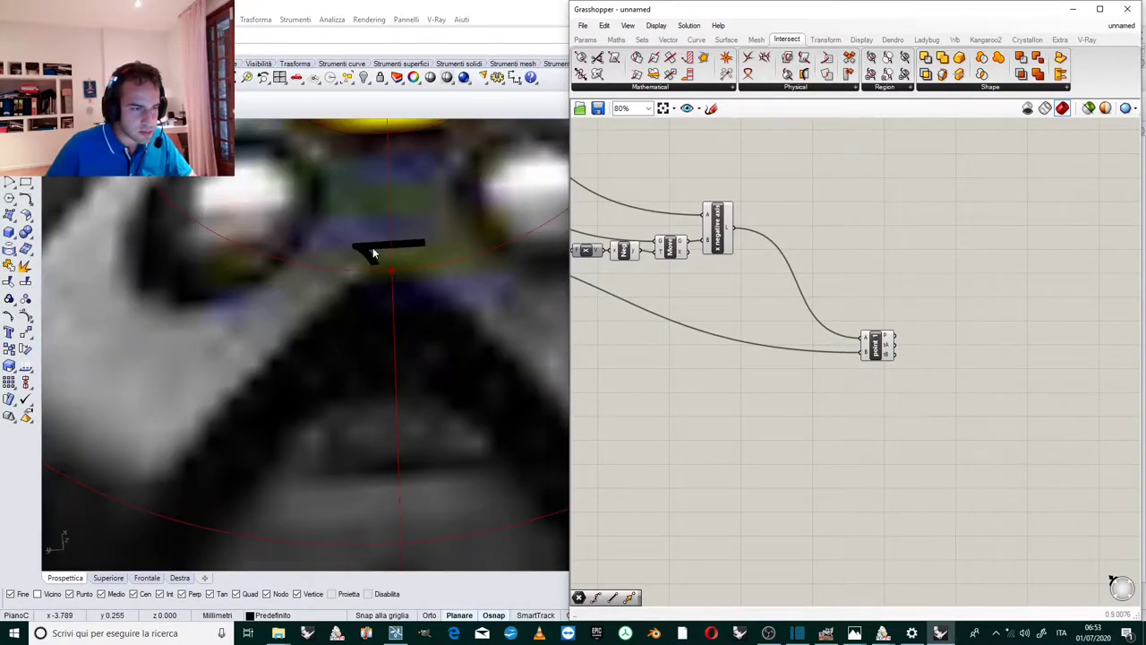
pyautogui.scroll(-3, 372, 247)
pyautogui.scroll(-3, 381, 273)
pyautogui.scroll(5, 408, 412)
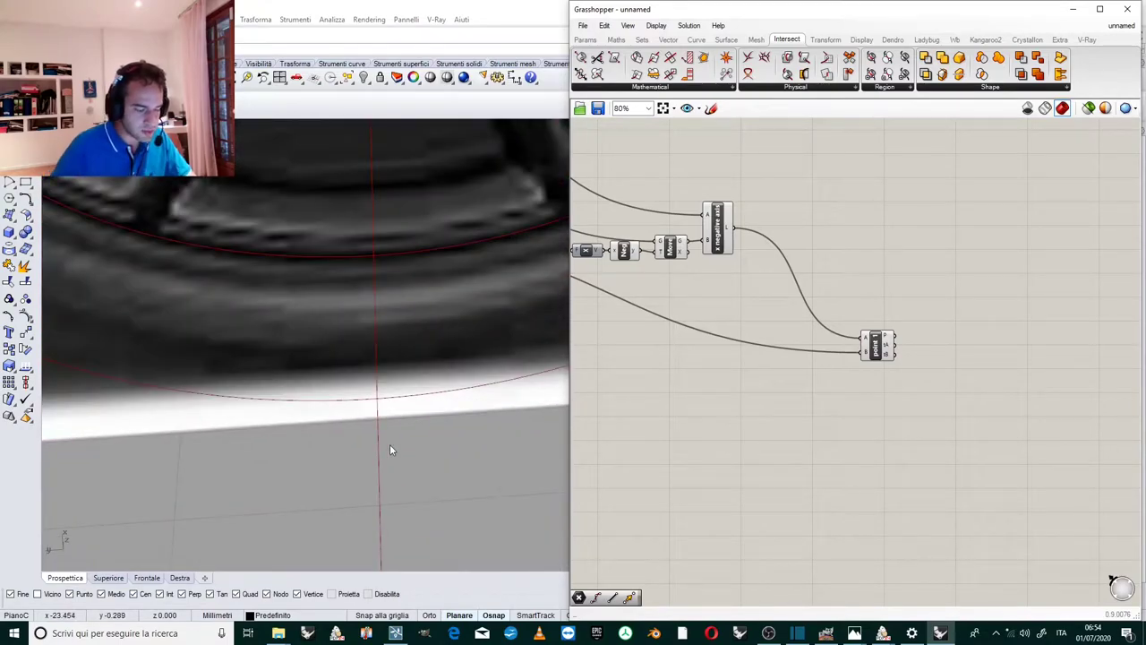
pyautogui.click(390, 450)
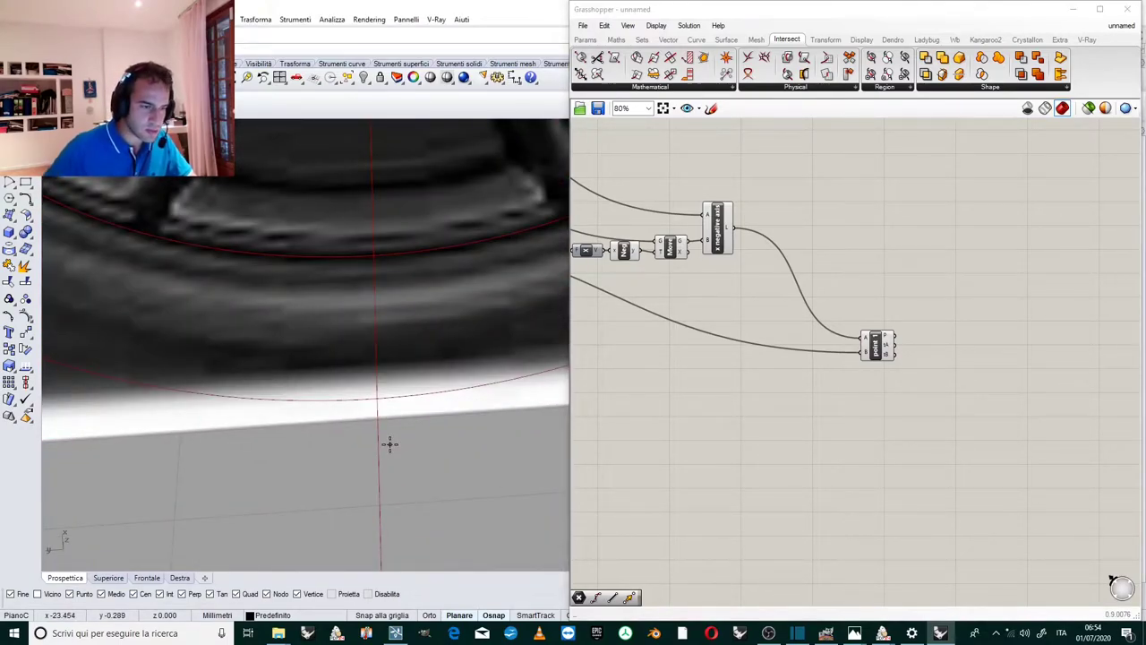
pyautogui.rightClick(392, 443)
pyautogui.write('2')
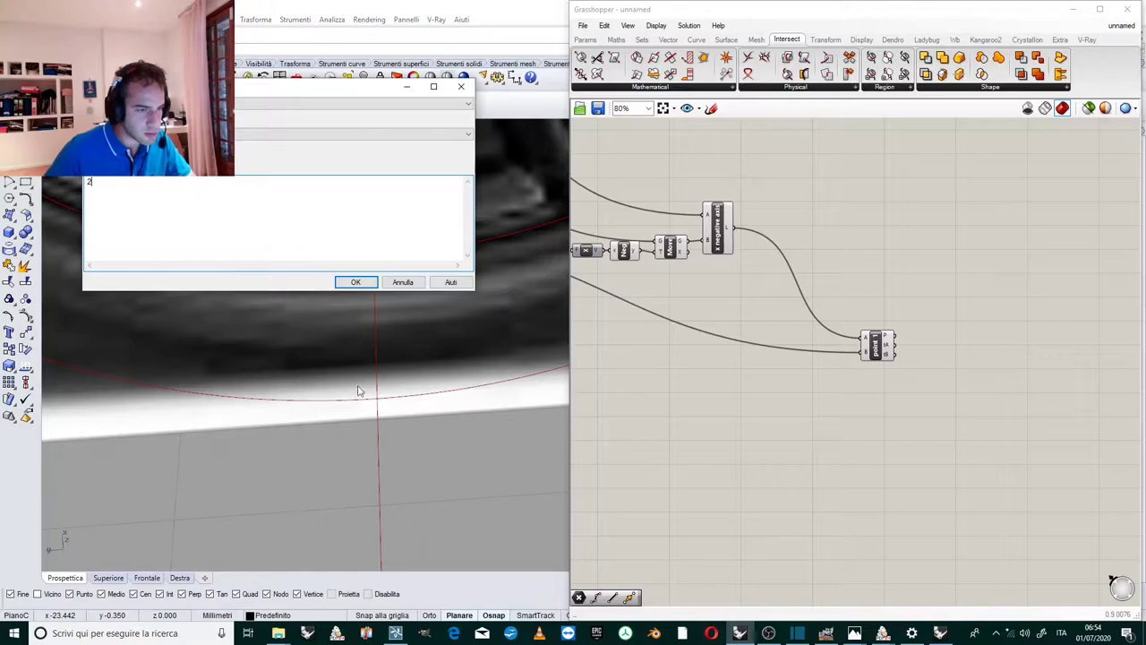
pyautogui.click(356, 282)
pyautogui.scroll(-3, 411, 418)
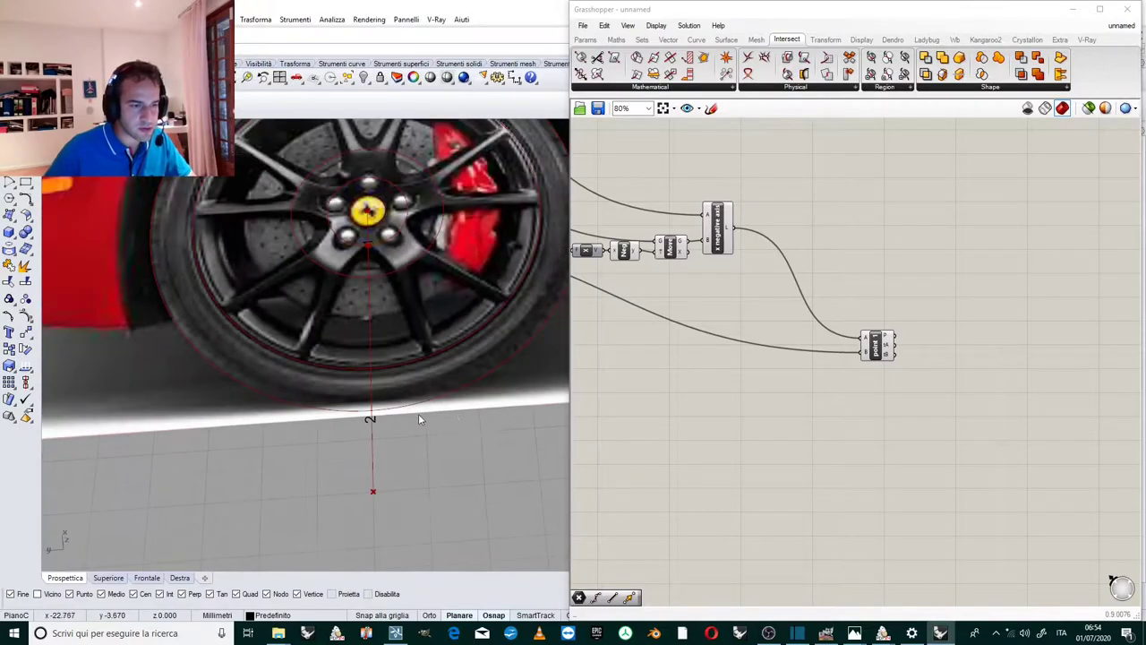
pyautogui.scroll(-3, 862, 284)
# Move the "point 1" component slightly lower on the canvas, away from "x negative axis".
pyautogui.scroll(4, 862, 282)
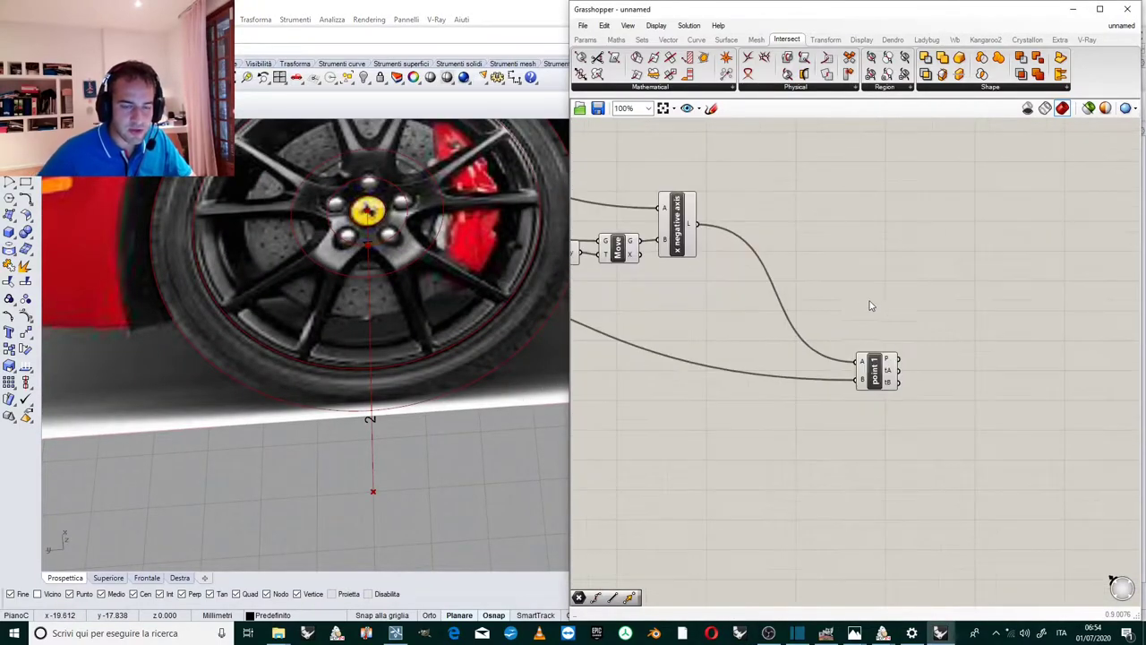
pyautogui.scroll(-4, 891, 369)
pyautogui.moveTo(893, 342)
pyautogui.mouseDown()
pyautogui.moveTo(834, 355)
pyautogui.moveTo(846, 374)
pyautogui.moveTo(887, 362)
pyautogui.mouseUp()
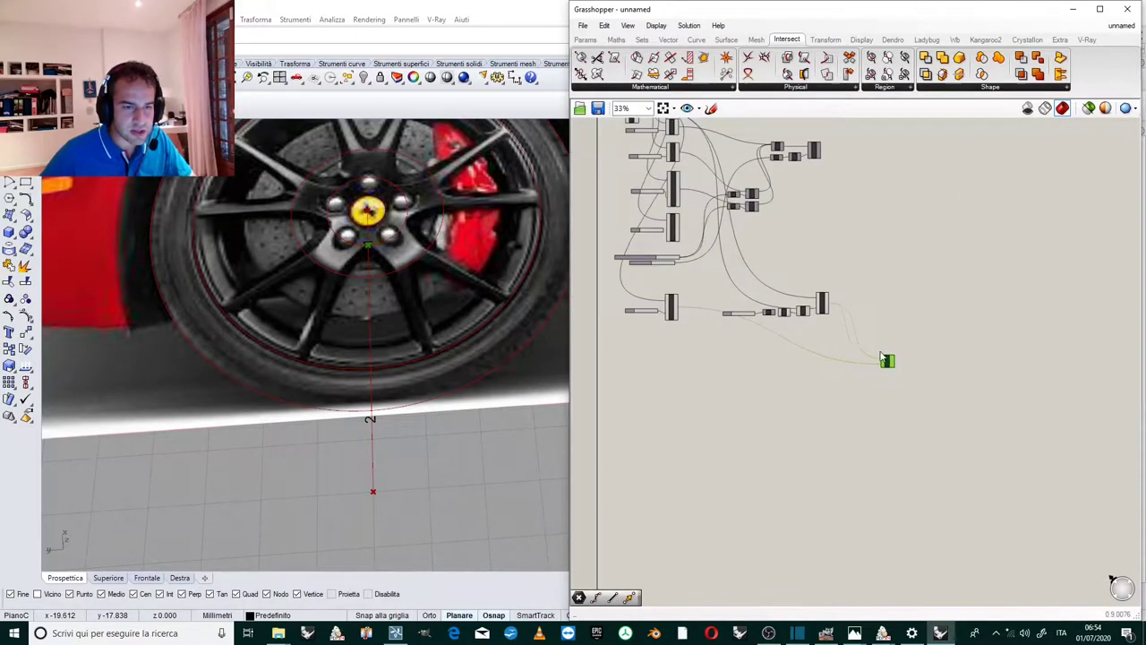
pyautogui.scroll(2, 705, 316)
pyautogui.scroll(-2, 751, 332)
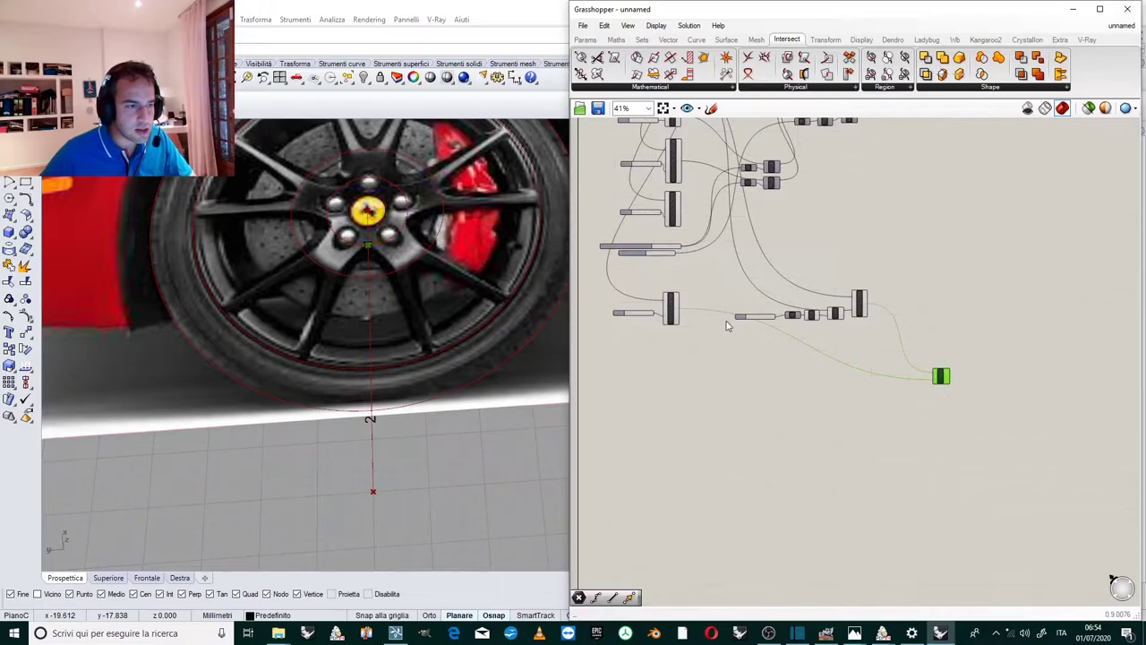
# Identify the component of the outermost tyre circle and duplicate the "point 1" intersection component directly below the original.
pyautogui.scroll(-3, 734, 345)
pyautogui.scroll(4, 694, 208)
pyautogui.scroll(-1, 661, 276)
pyautogui.click(707, 354)
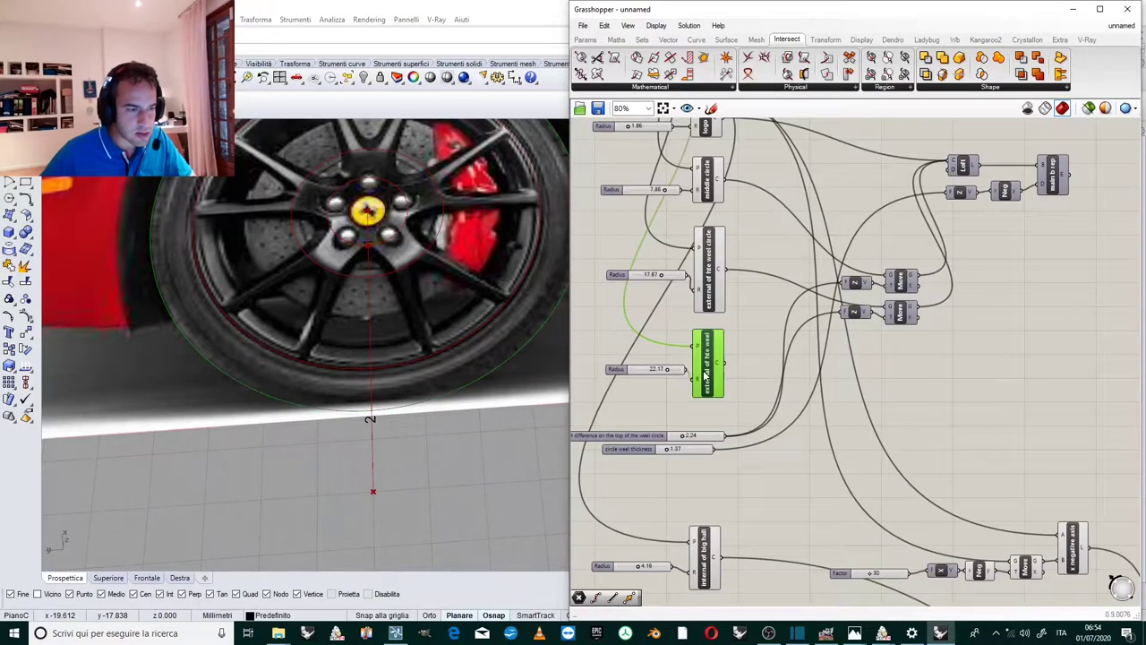
pyautogui.scroll(1, 887, 450)
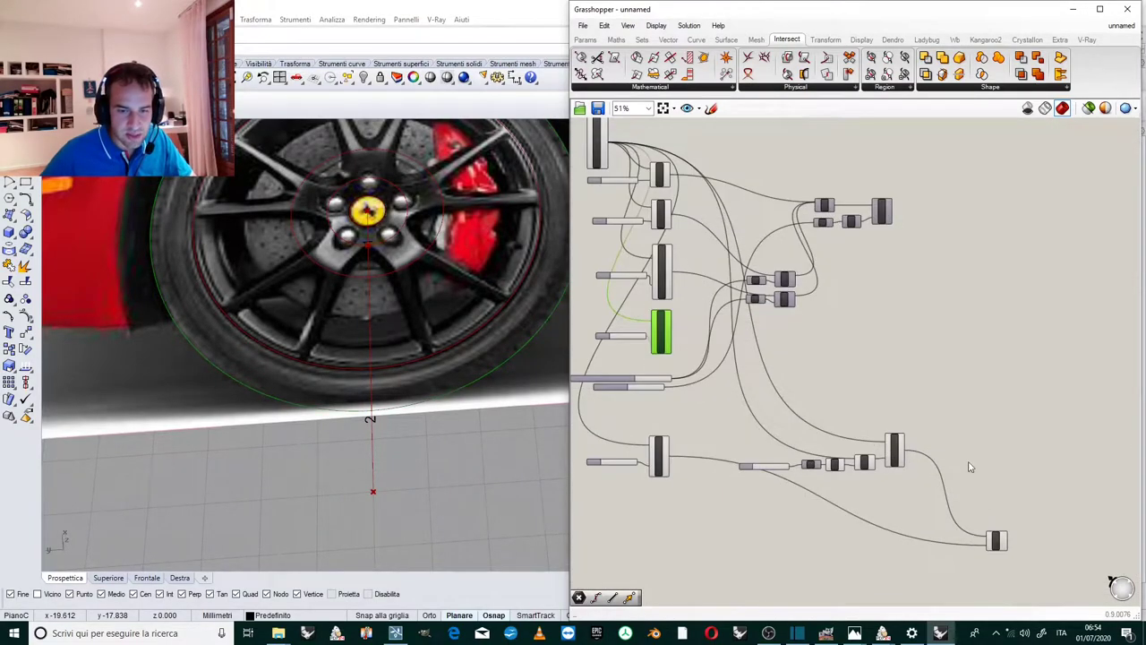
pyautogui.click(1001, 545)
pyautogui.keyDown('alt'); pyautogui.moveTo(1000, 545); pyautogui.dragTo(1002, 574); pyautogui.keyUp('alt')
# Connect the outermost tyre circle to input B of the duplicated intersection component, replacing its previous circle.
pyautogui.scroll(4, 683, 341)
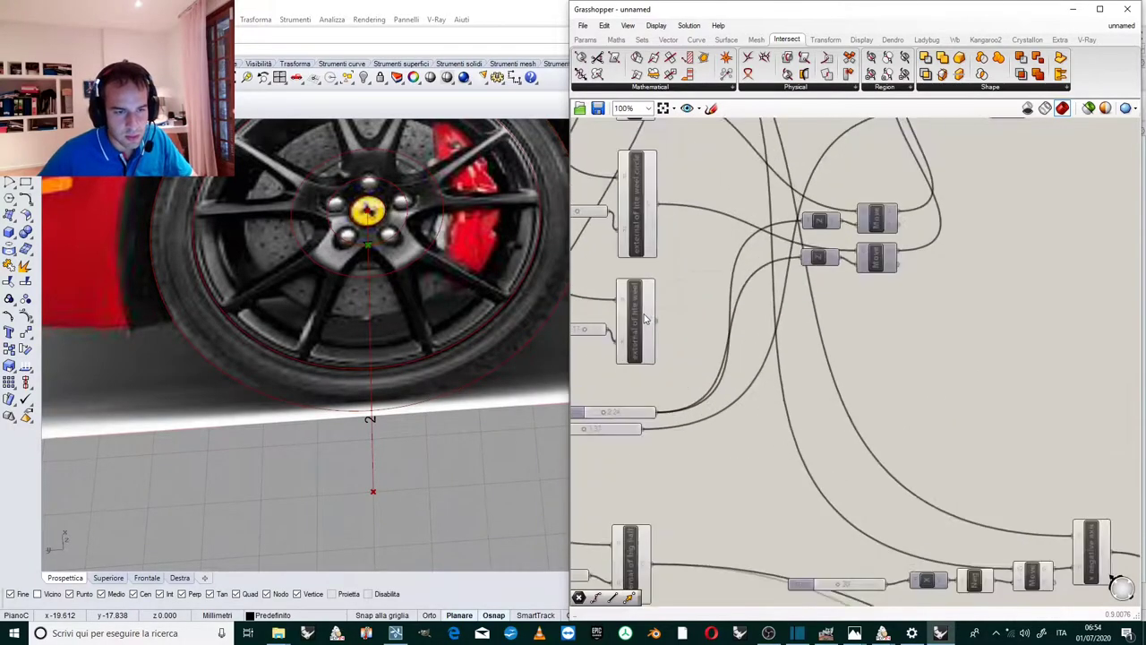
pyautogui.scroll(-5, 697, 281)
pyautogui.moveTo(662, 328); pyautogui.dragTo(909, 401)
pyautogui.scroll(8, 949, 518)
pyautogui.scroll(-8, 851, 426)
pyautogui.scroll(7, 940, 379)
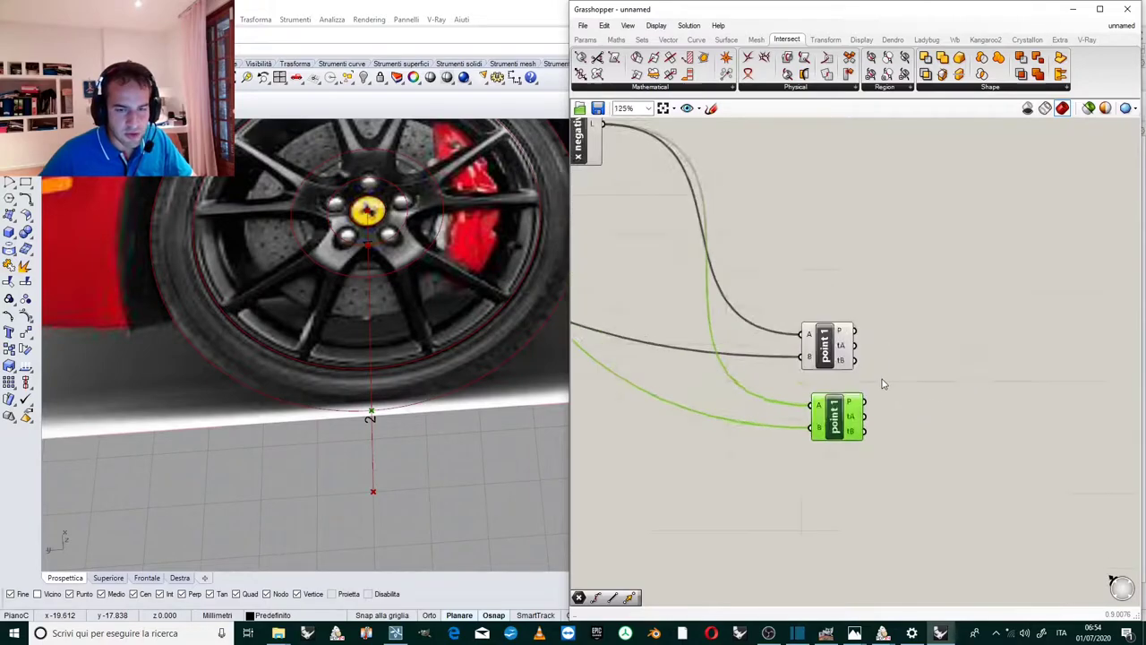
# Rename the duplicated intersection component "poin t2" and place it close beneath "point 1".
pyautogui.moveTo(799, 438); pyautogui.dragTo(794, 419)
pyautogui.scroll(-1, 858, 364)
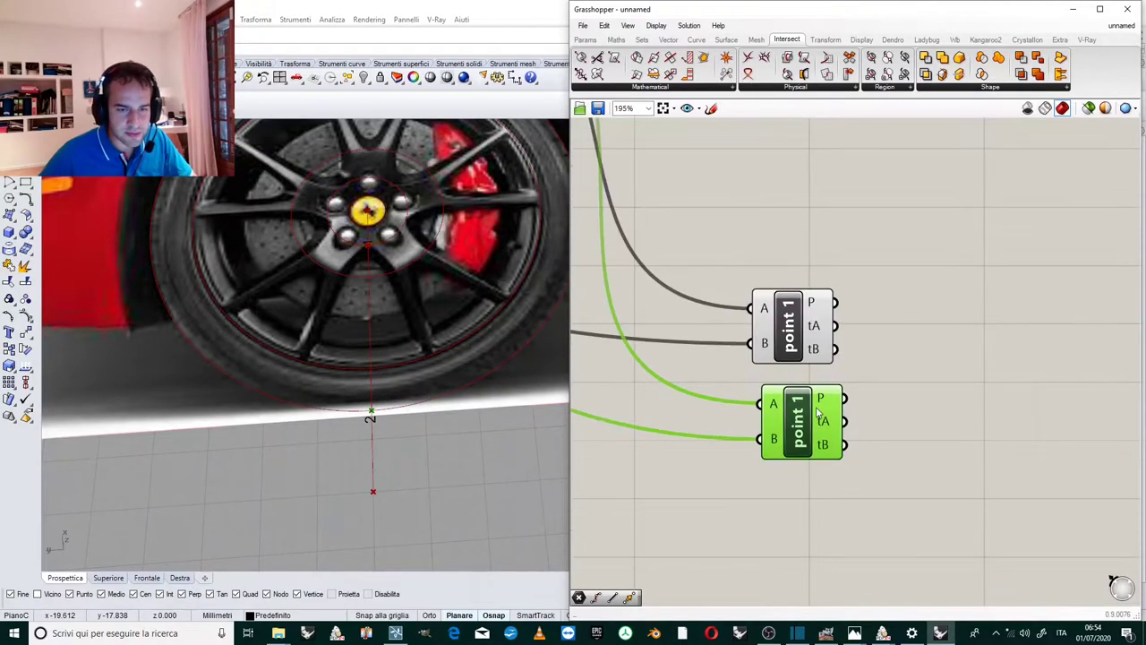
pyautogui.rightClick(798, 417)
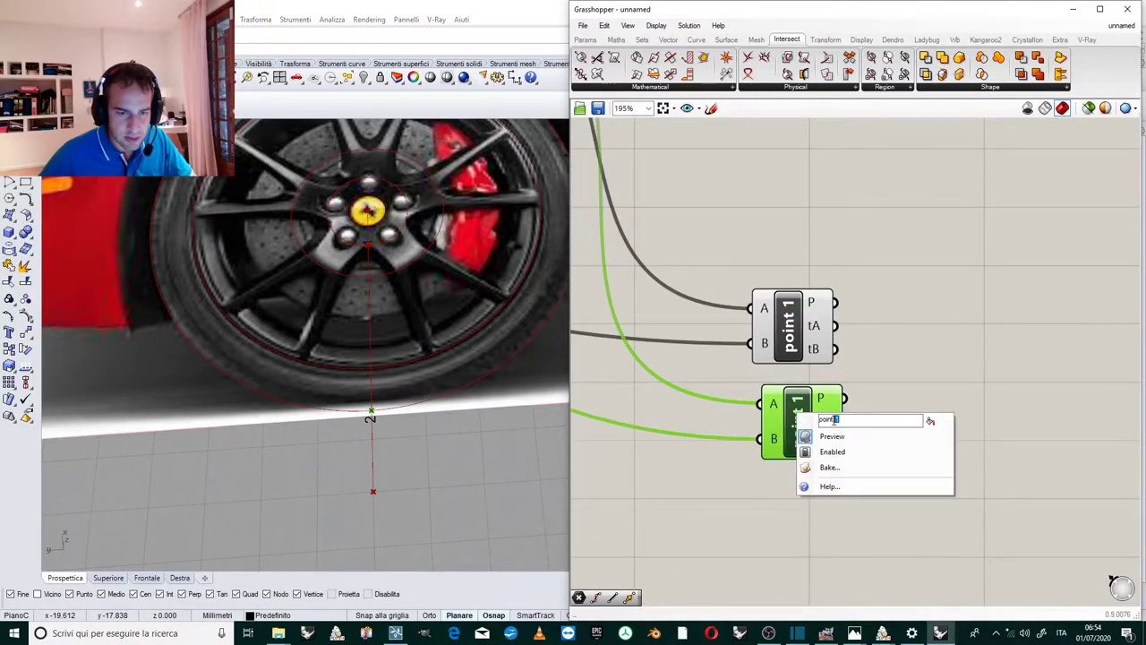
pyautogui.write('2')
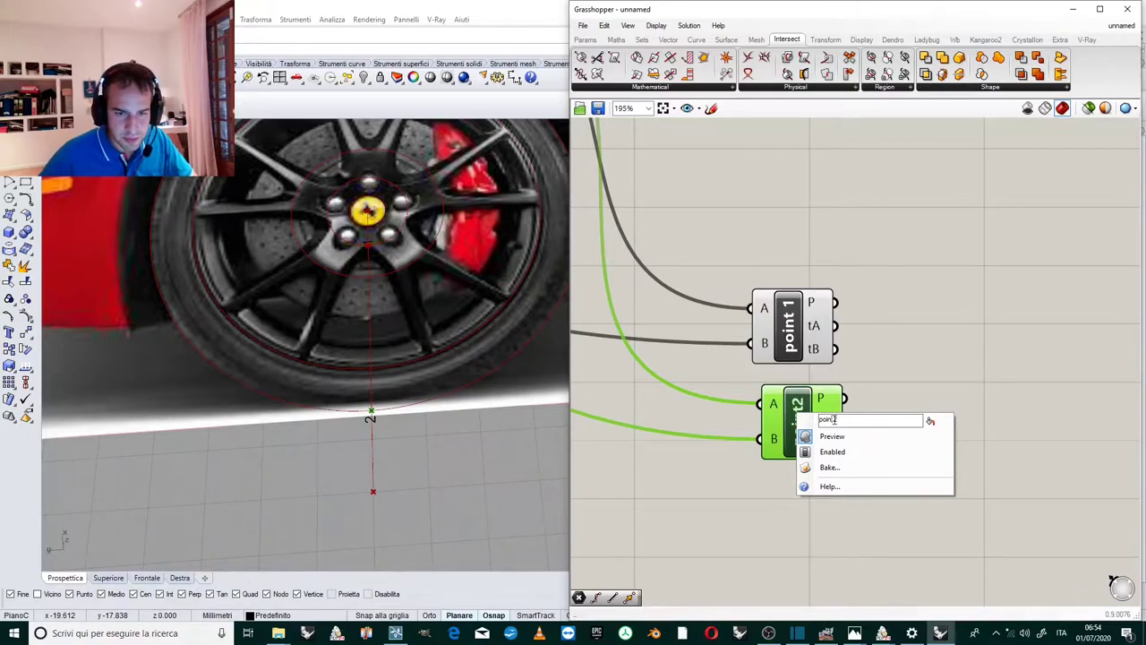
pyautogui.click(877, 358)
pyautogui.moveTo(788, 407); pyautogui.dragTo(774, 393)
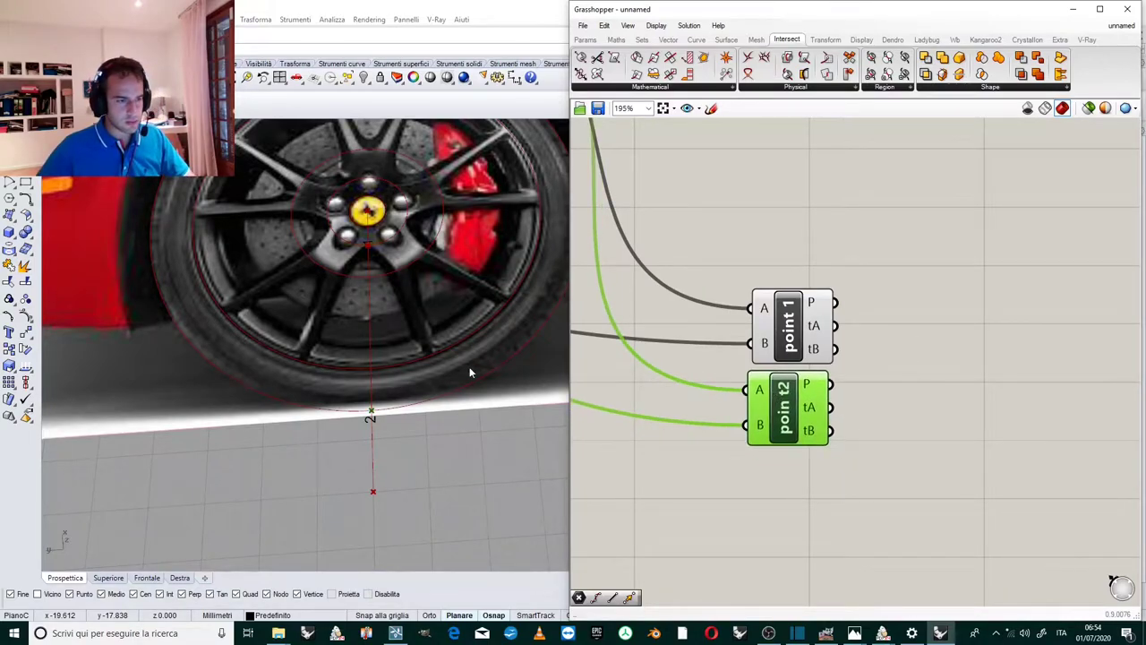
pyautogui.moveTo(424, 371); pyautogui.dragTo(392, 375, button='right')
pyautogui.scroll(-2, 391, 375)
pyautogui.scroll(3, 396, 285)
pyautogui.click(980, 312)
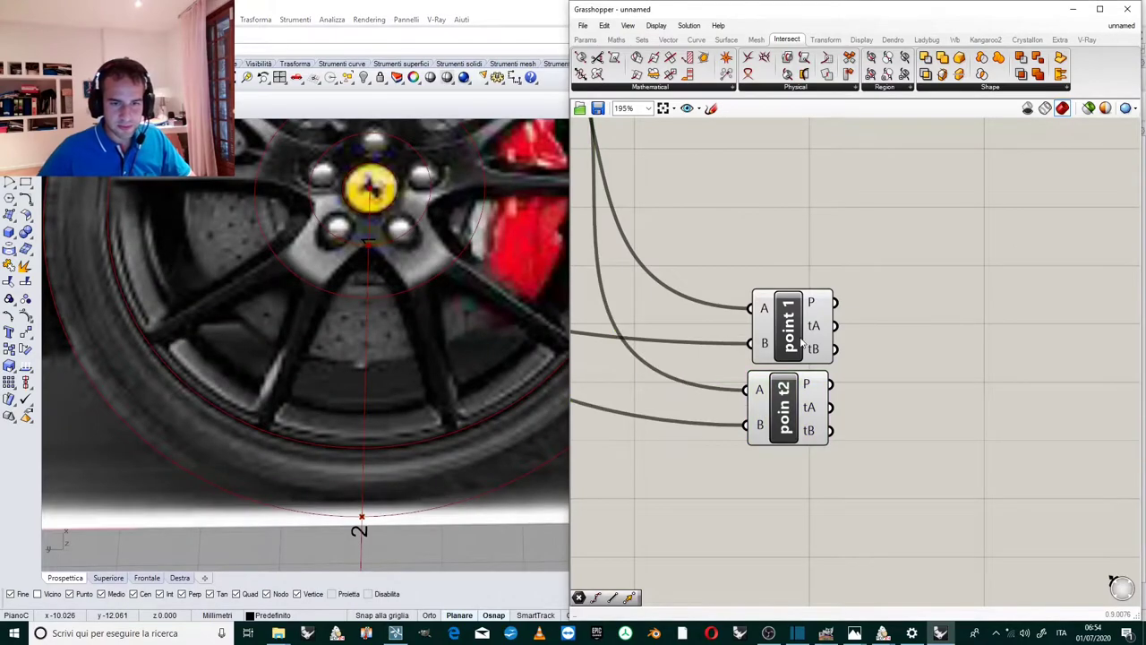
# Add a two-point Line component, connecting output P of "point 1" to input A and output P of "poin t2" to input B.
pyautogui.moveTo(779, 336); pyautogui.dragTo(766, 334)
pyautogui.doubleClick(941, 335)
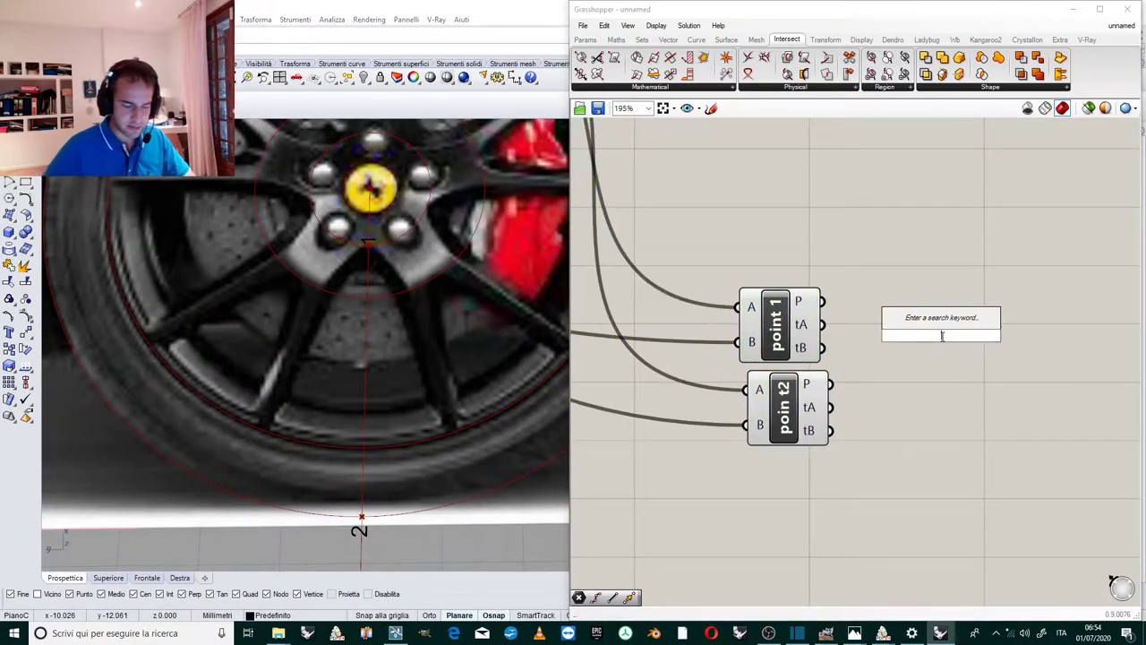
pyautogui.write('line')
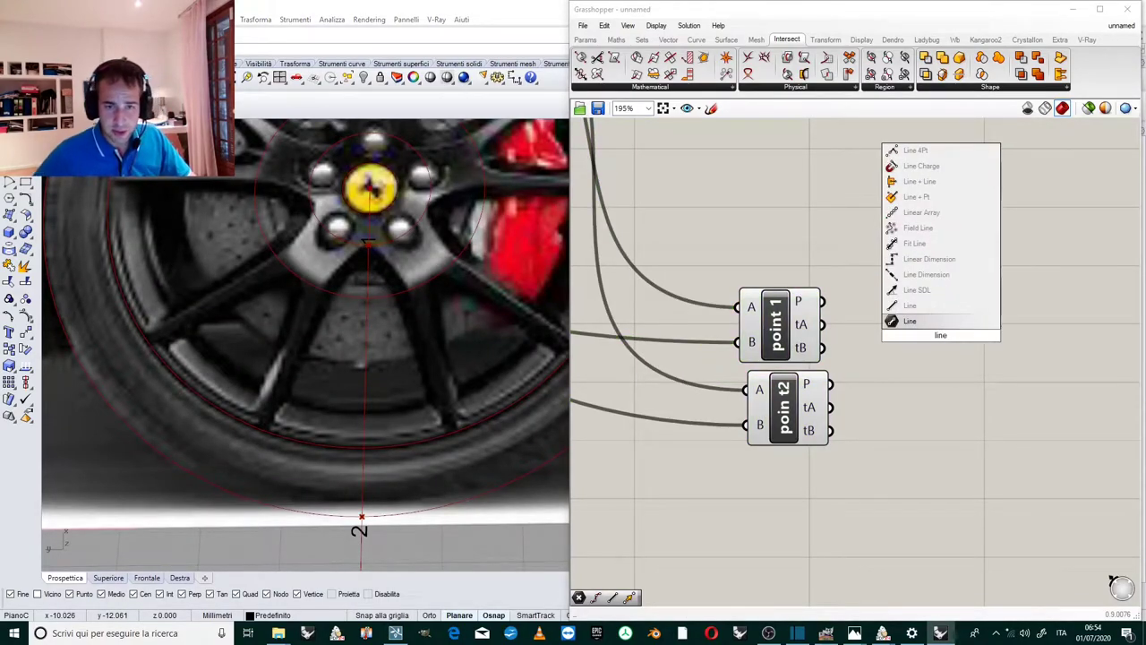
pyautogui.click(910, 321)
pyautogui.moveTo(922, 349); pyautogui.dragTo(922, 381)
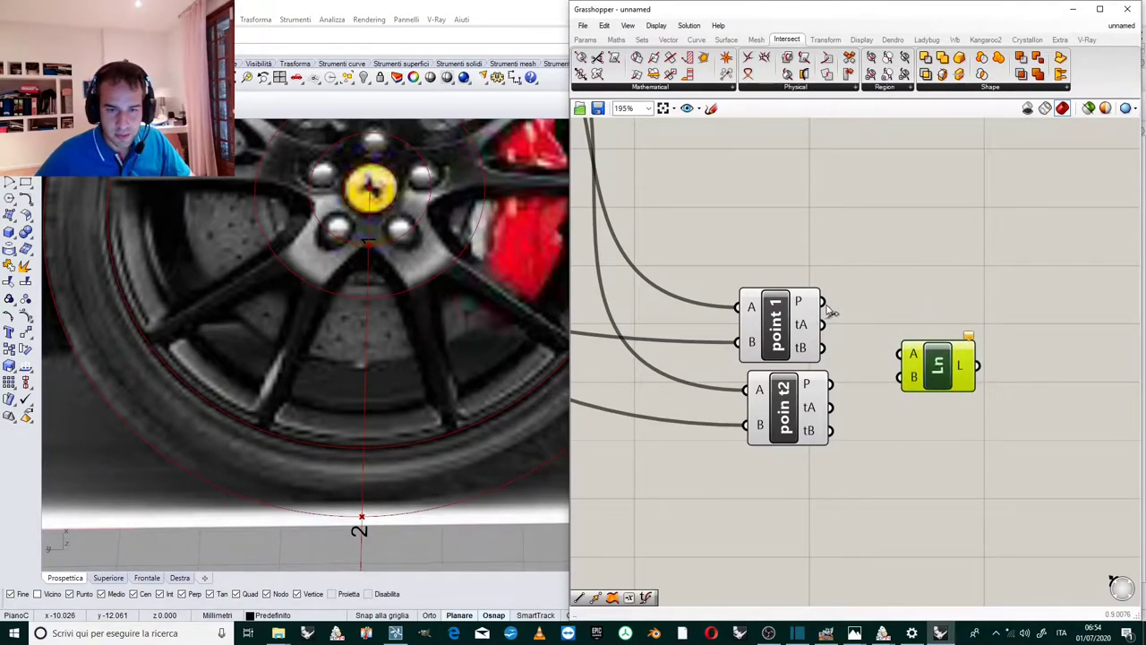
pyautogui.moveTo(823, 302); pyautogui.dragTo(901, 353)
pyautogui.moveTo(830, 384); pyautogui.dragTo(899, 338)
pyautogui.scroll(-2, 887, 276)
pyautogui.scroll(1, 917, 301)
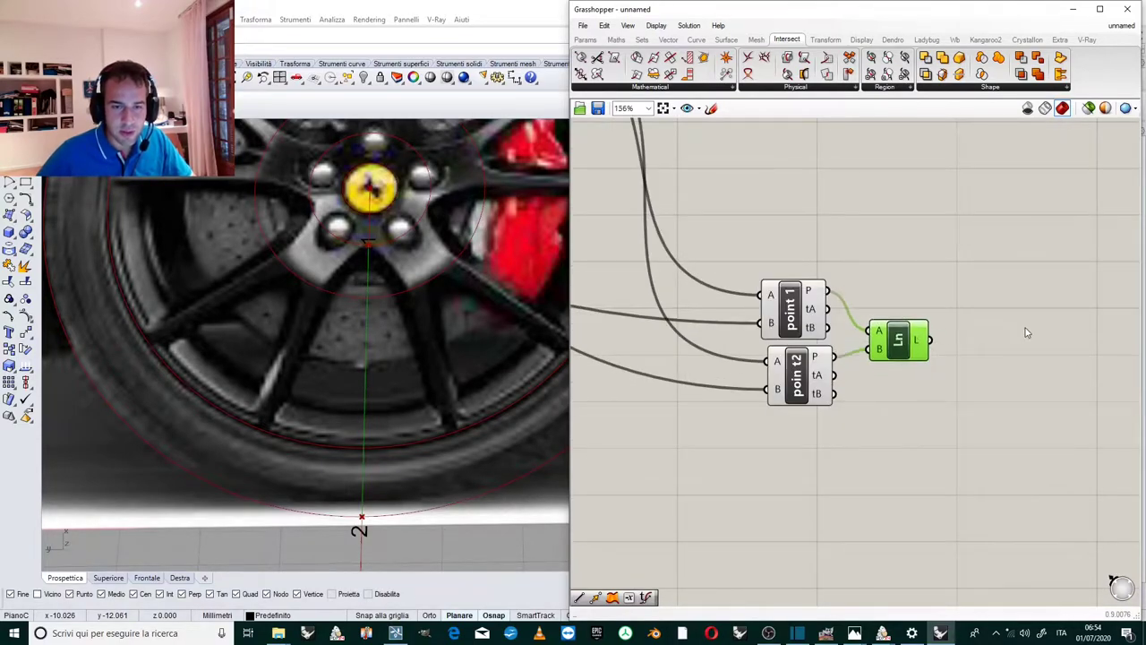
# Add a Divide Curve component beside the line component and connect the line's output L to its input C.
pyautogui.doubleClick(1026, 327)
pyautogui.write('divide')
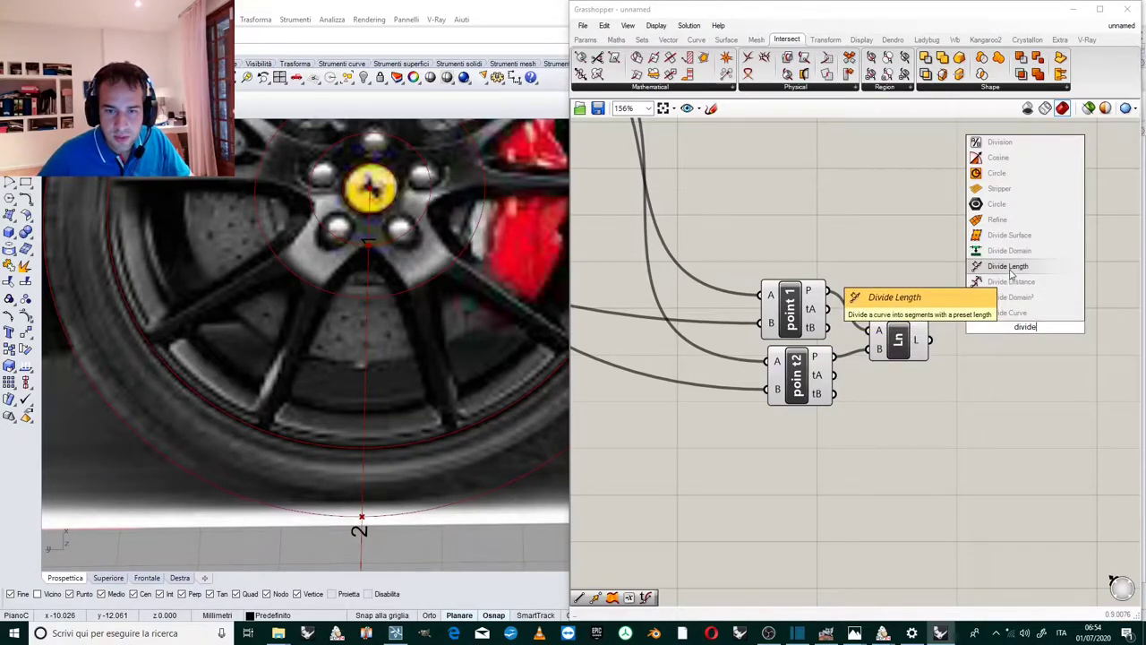
pyautogui.click(1007, 312)
pyautogui.scroll(1, 992, 338)
pyautogui.moveTo(1021, 333); pyautogui.dragTo(1018, 363)
pyautogui.moveTo(914, 341); pyautogui.dragTo(992, 332)
pyautogui.scroll(-2, 841, 453)
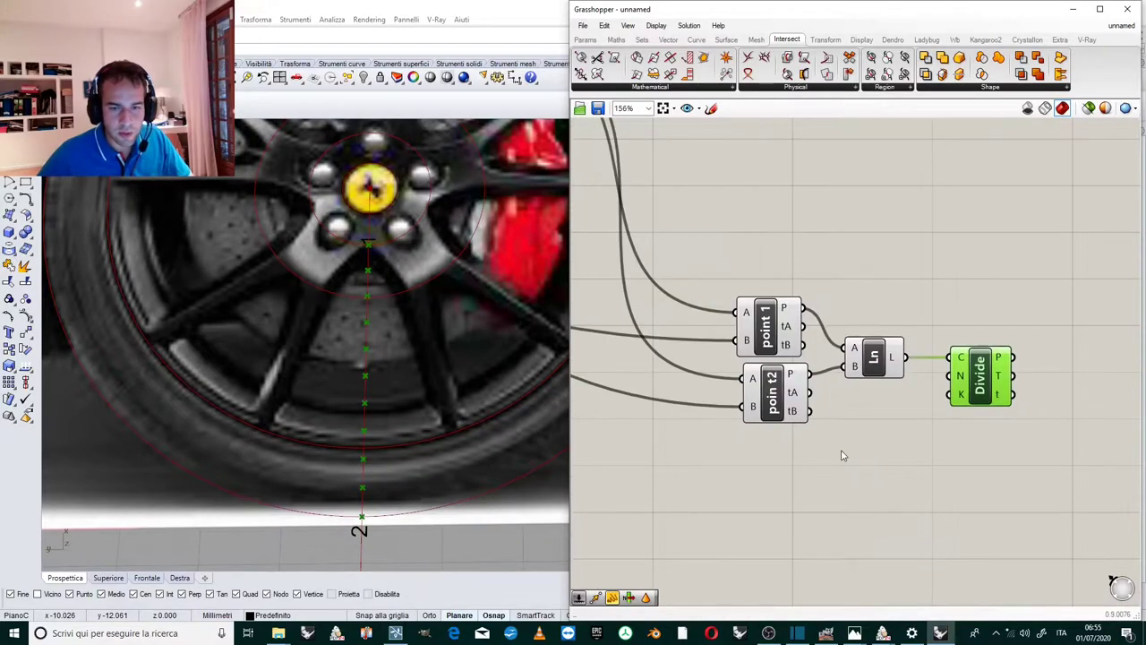
# Add a number slider set to 100, connect it to input N of the Divide component and place it below the "poin t2" component.
pyautogui.doubleClick(845, 452)
pyautogui.write('100')
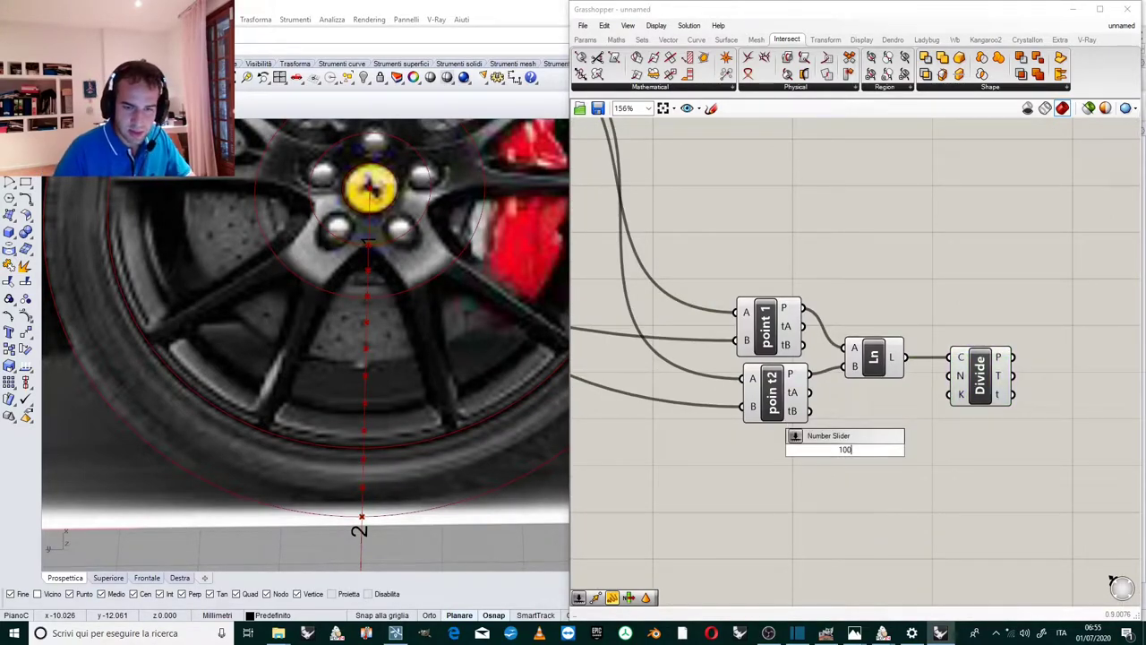
pyautogui.press('Return')
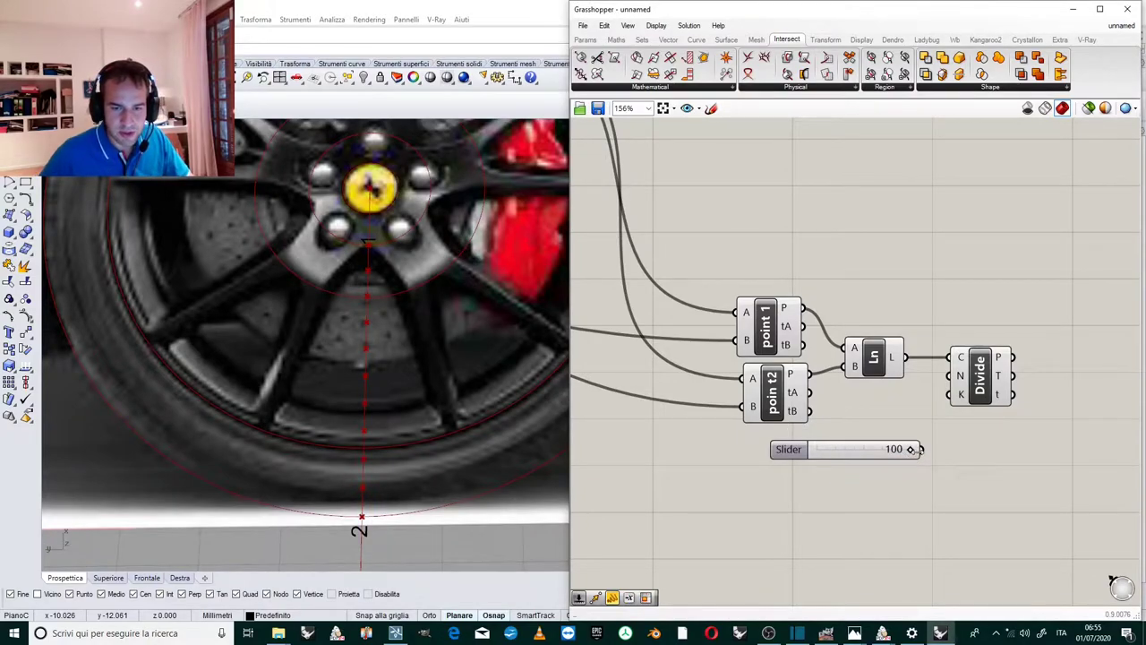
pyautogui.moveTo(922, 450); pyautogui.dragTo(950, 376)
pyautogui.moveTo(876, 457); pyautogui.dragTo(855, 456)
pyautogui.click(854, 435)
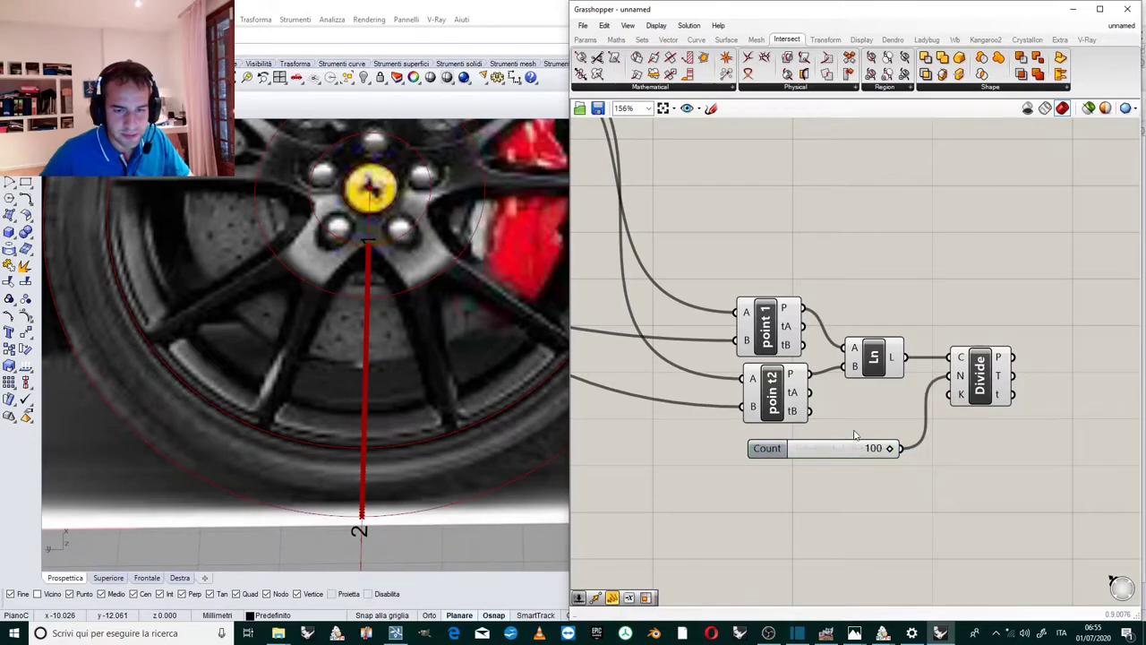
# Add a Move component, connect the Divide component's output P to its geometry input G and leave a gap between the two components.
pyautogui.scroll(1, 959, 378)
pyautogui.moveTo(960, 377); pyautogui.dragTo(895, 385, button='right')
pyautogui.moveTo(894, 385); pyautogui.dragTo(873, 382)
pyautogui.scroll(-2, 873, 382)
pyautogui.moveTo(873, 382); pyautogui.dragTo(834, 377, button='right')
pyautogui.scroll(6, 910, 374)
pyautogui.click(908, 379)
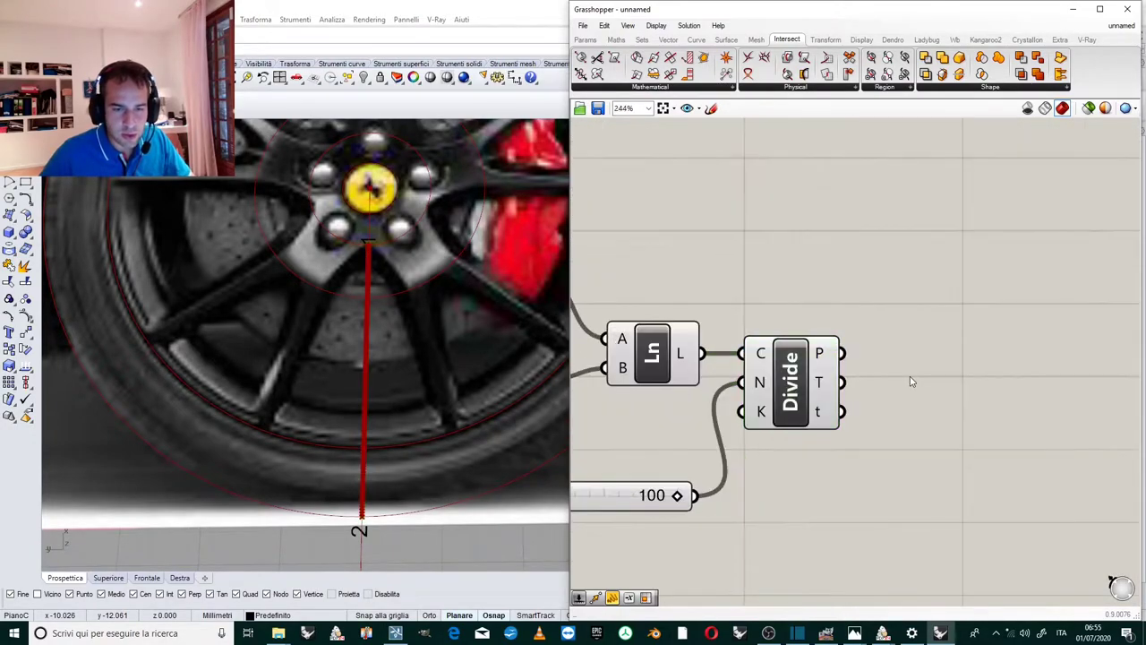
pyautogui.doubleClick(910, 376)
pyautogui.write('move')
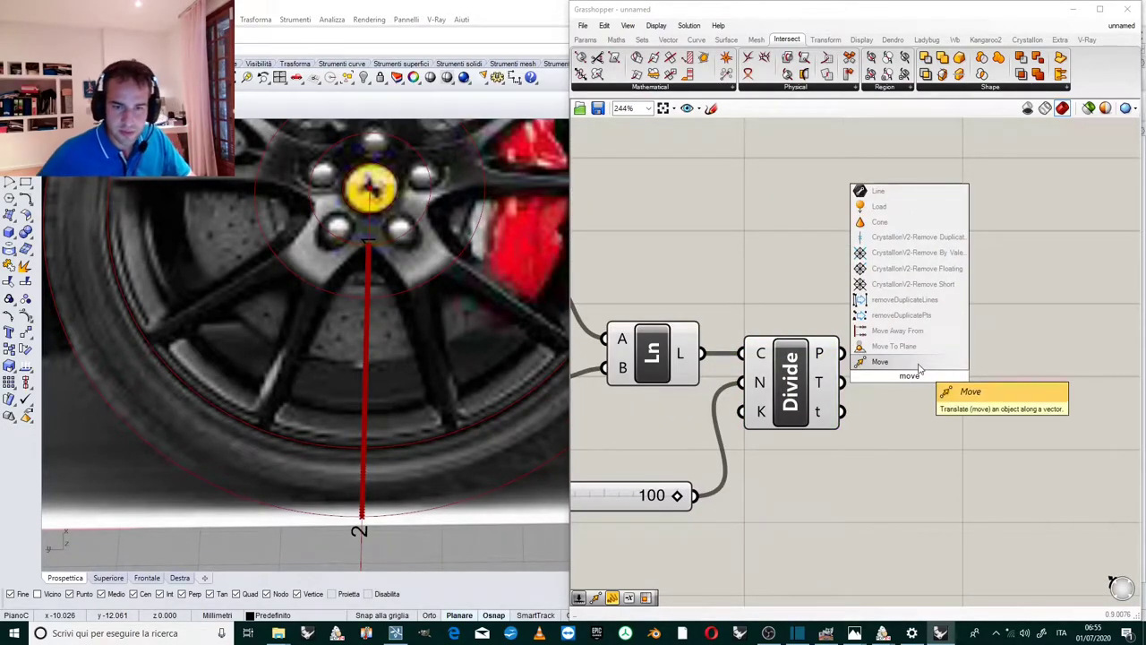
pyautogui.click(880, 361)
pyautogui.moveTo(905, 380); pyautogui.dragTo(940, 380)
pyautogui.moveTo(842, 354); pyautogui.dragTo(893, 361)
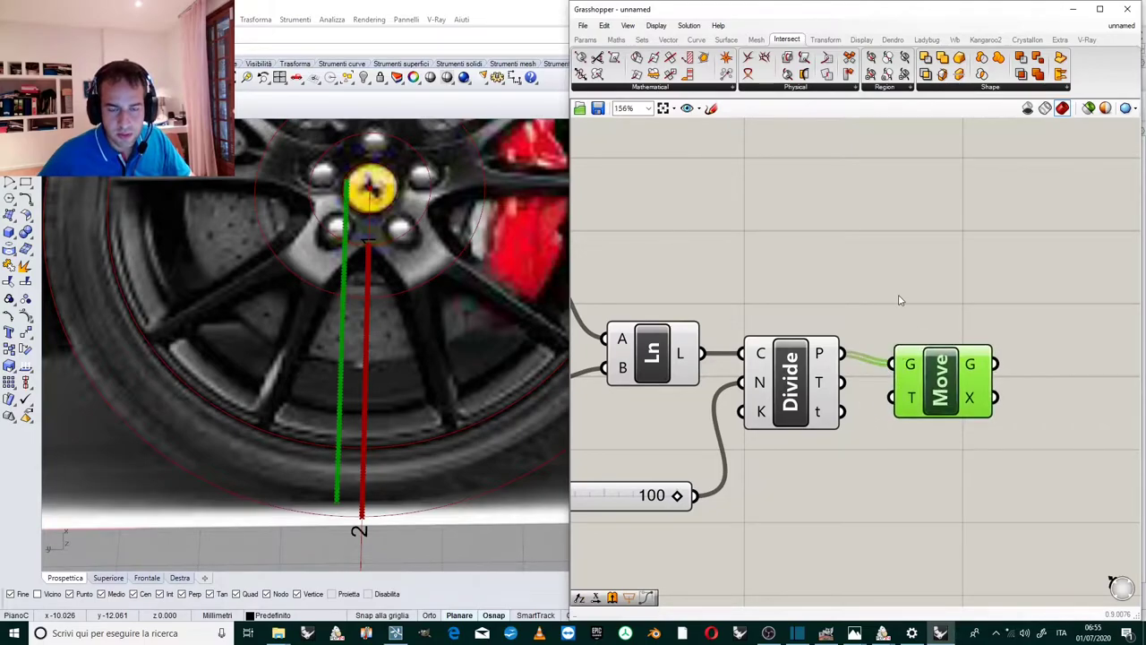
pyautogui.moveTo(899, 299); pyautogui.dragTo(877, 279, button='right')
pyautogui.moveTo(917, 358); pyautogui.dragTo(995, 352)
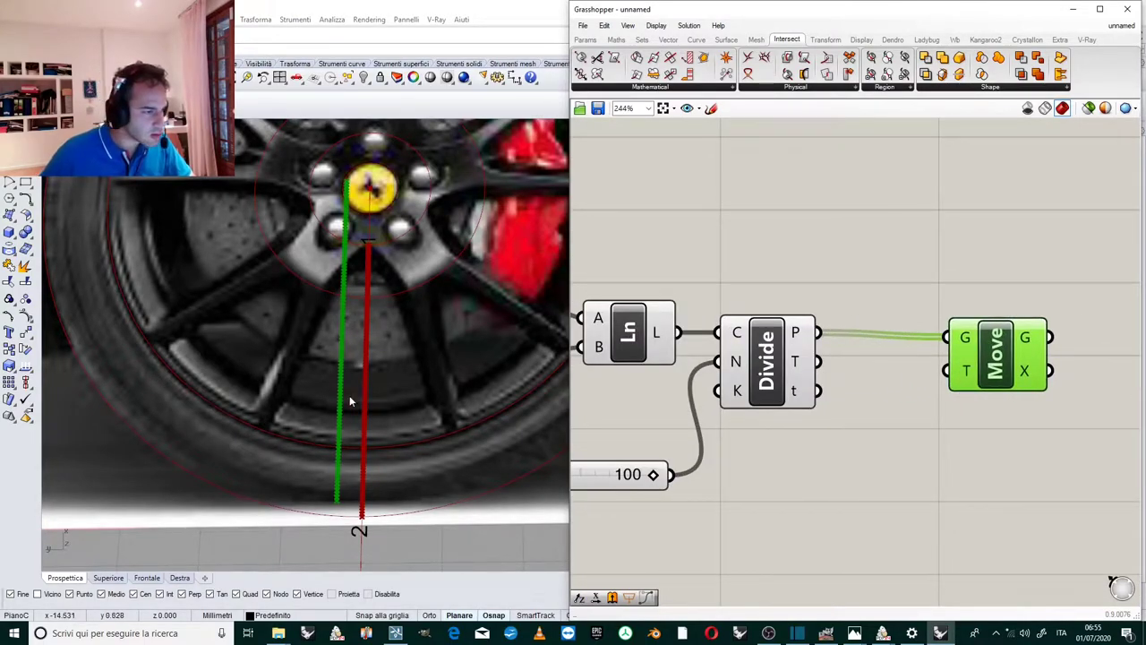
# Add a Unit Y vector, connect it to input T of the Move component and place it below that component.
pyautogui.doubleClick(892, 411)
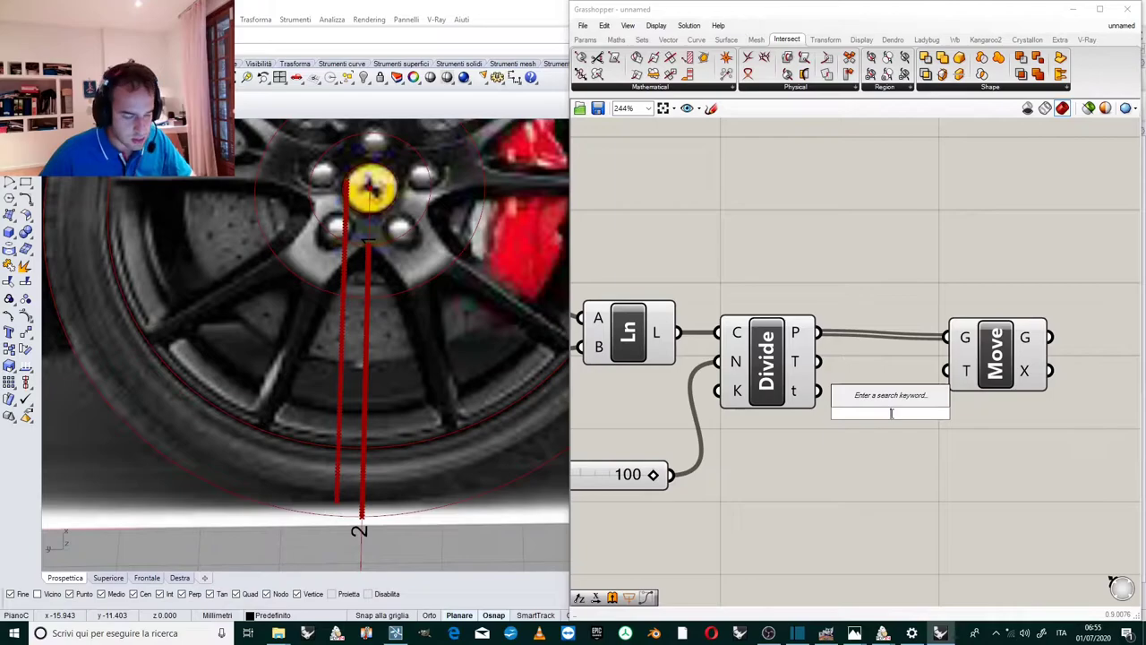
pyautogui.write('y')
pyautogui.click(889, 396)
pyautogui.moveTo(939, 413); pyautogui.dragTo(938, 367)
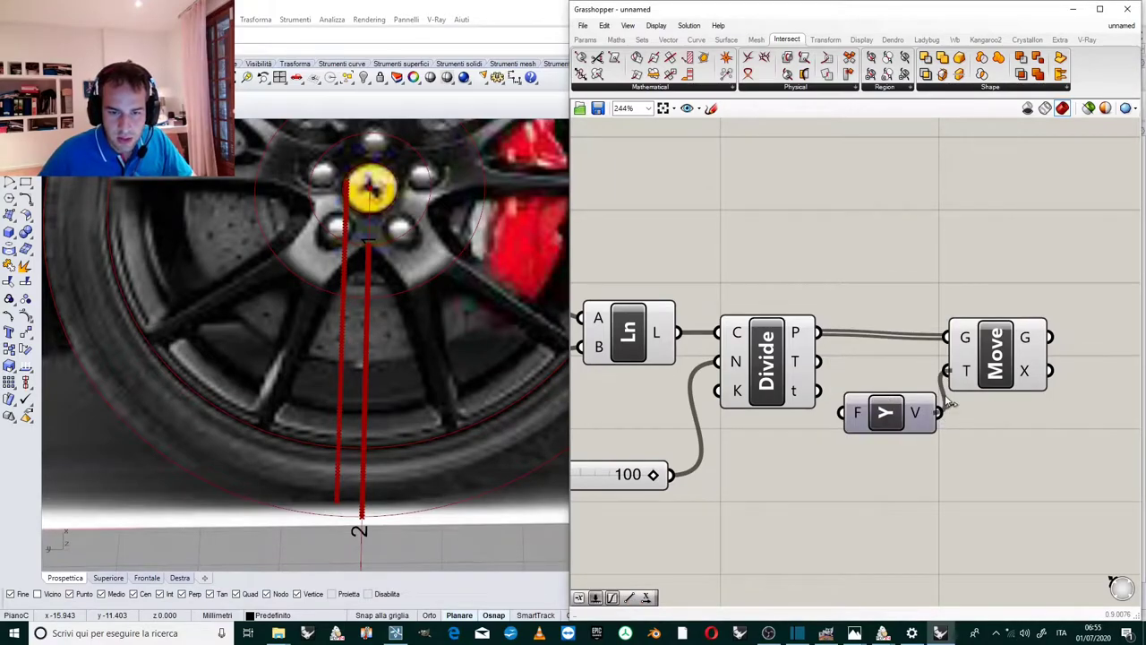
pyautogui.click(990, 368)
pyautogui.moveTo(882, 414); pyautogui.dragTo(827, 461)
pyautogui.moveTo(985, 358); pyautogui.dragTo(959, 373)
pyautogui.moveTo(841, 462); pyautogui.dragTo(906, 498)
pyautogui.scroll(-4, 929, 383)
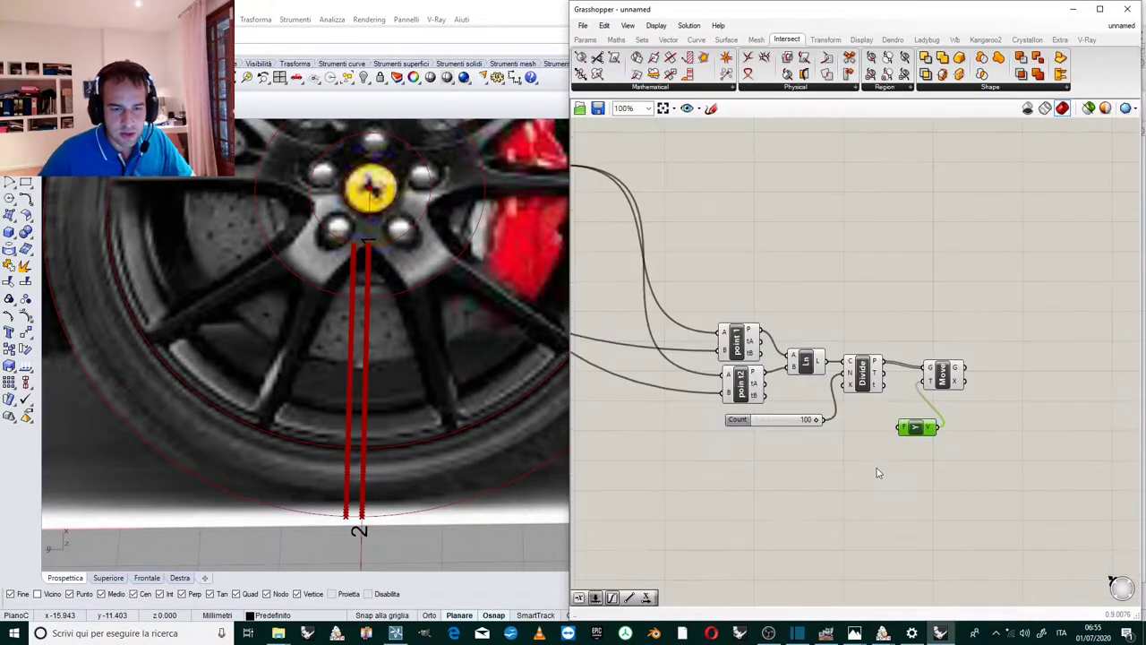
pyautogui.scroll(2, 879, 470)
pyautogui.moveTo(939, 413); pyautogui.dragTo(948, 444)
# Add a Graph Mapper below the Divide component and connect its output to input F of the Unit Y vector.
pyautogui.doubleClick(798, 490)
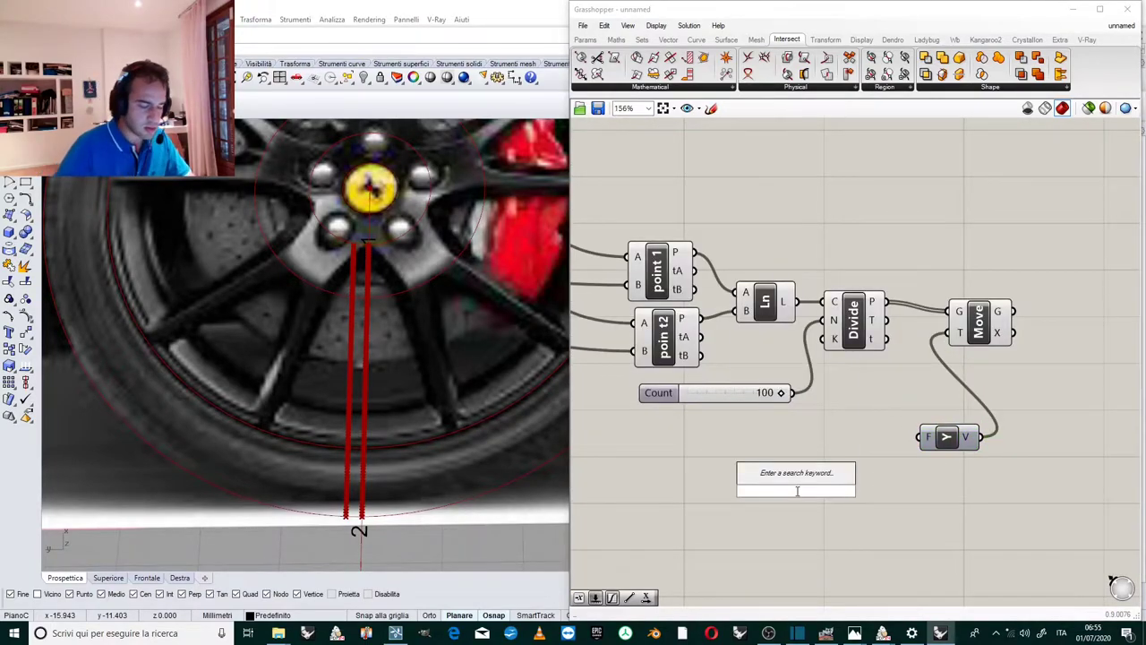
pyautogui.write('grap')
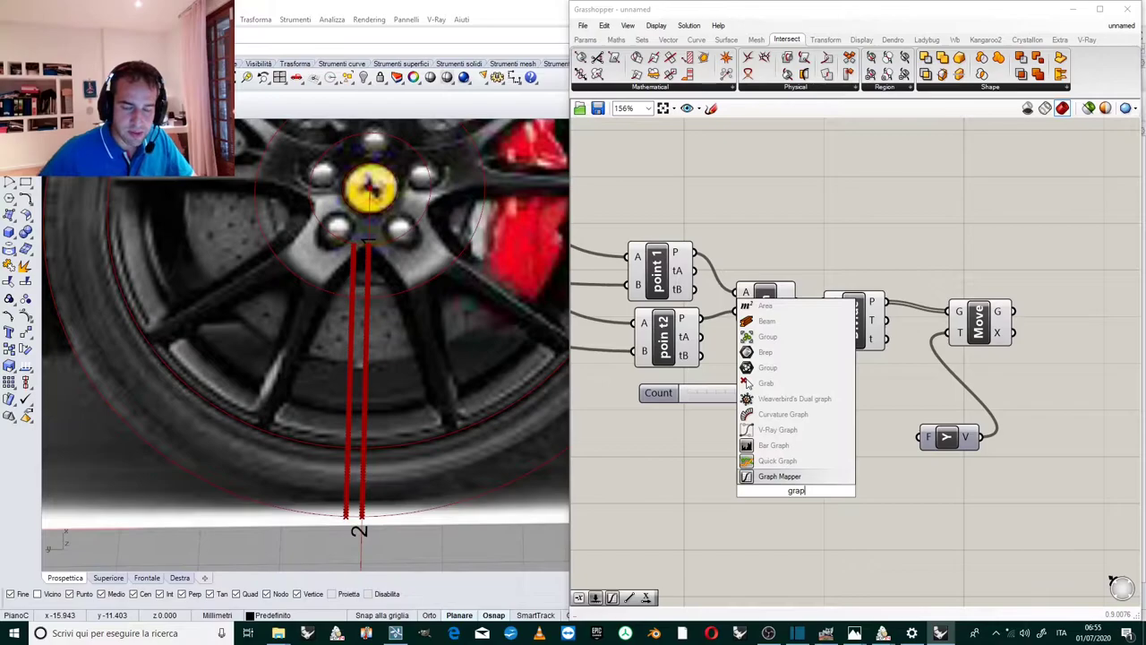
pyautogui.click(791, 477)
pyautogui.moveTo(867, 491); pyautogui.dragTo(922, 437)
pyautogui.scroll(-3, 931, 430)
pyautogui.scroll(2, 949, 412)
pyautogui.scroll(-2, 967, 387)
pyautogui.scroll(3, 796, 453)
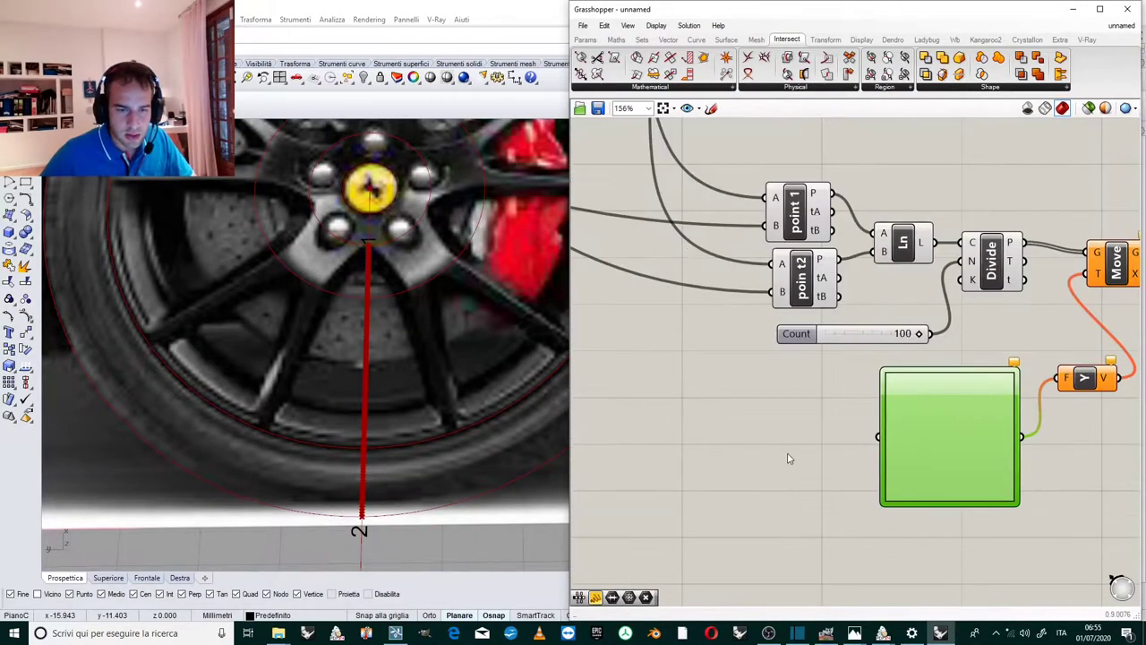
# Add a Range component, connect the 100 count slider to its input N and its output R to the Graph Mapper.
pyautogui.doubleClick(770, 446)
pyautogui.write('range')
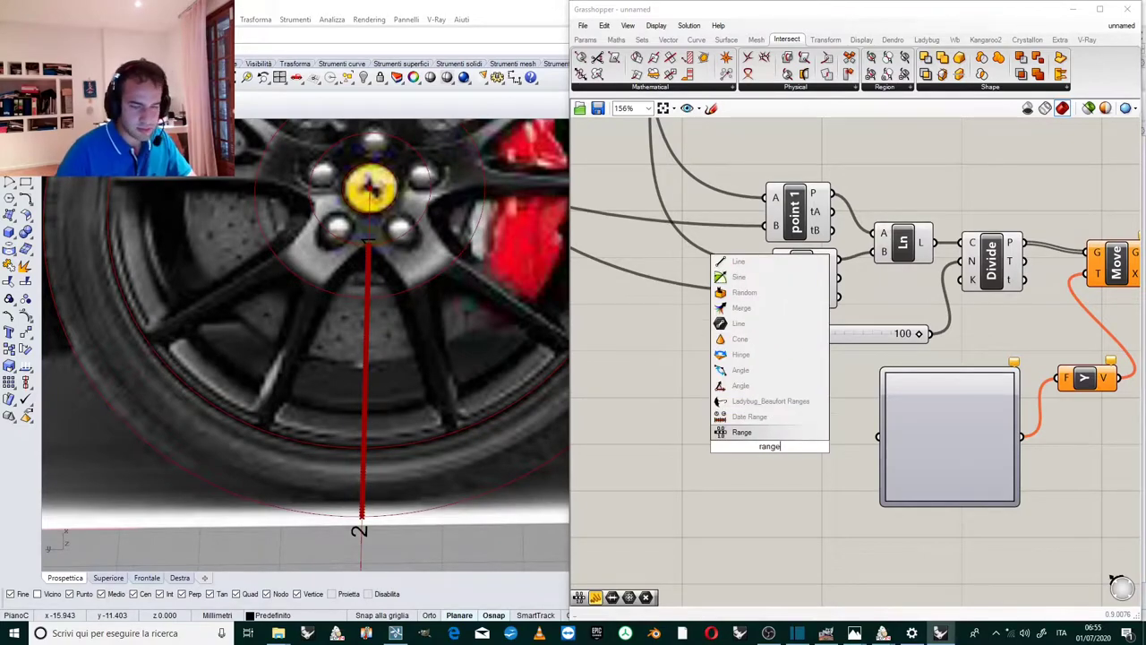
pyautogui.click(766, 434)
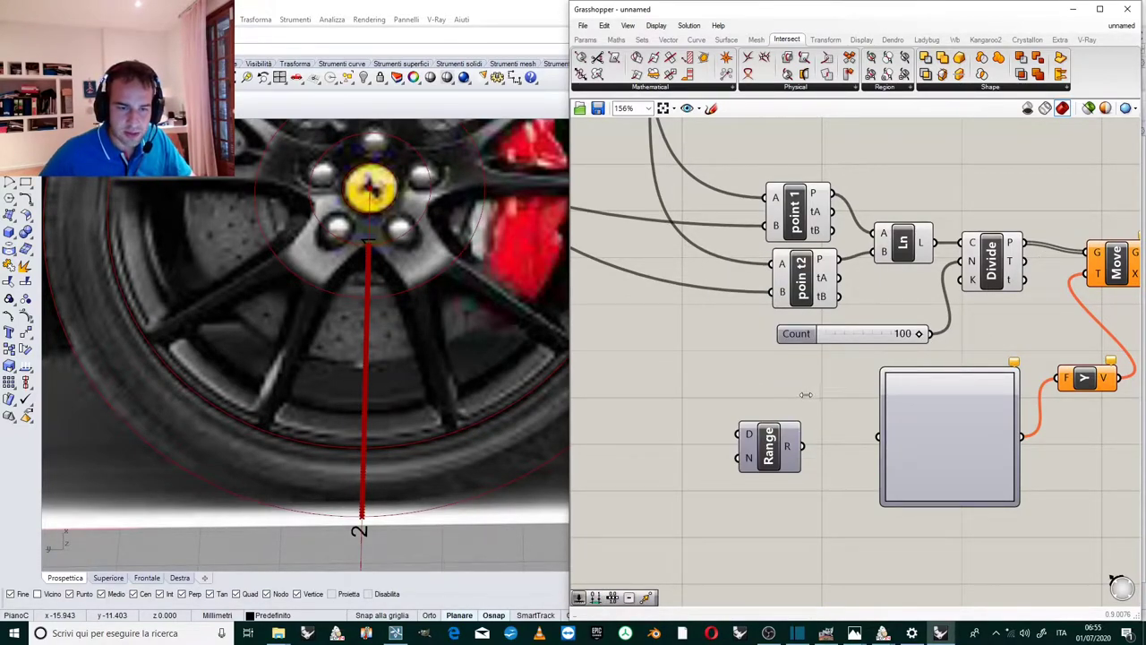
pyautogui.moveTo(931, 334); pyautogui.dragTo(746, 457)
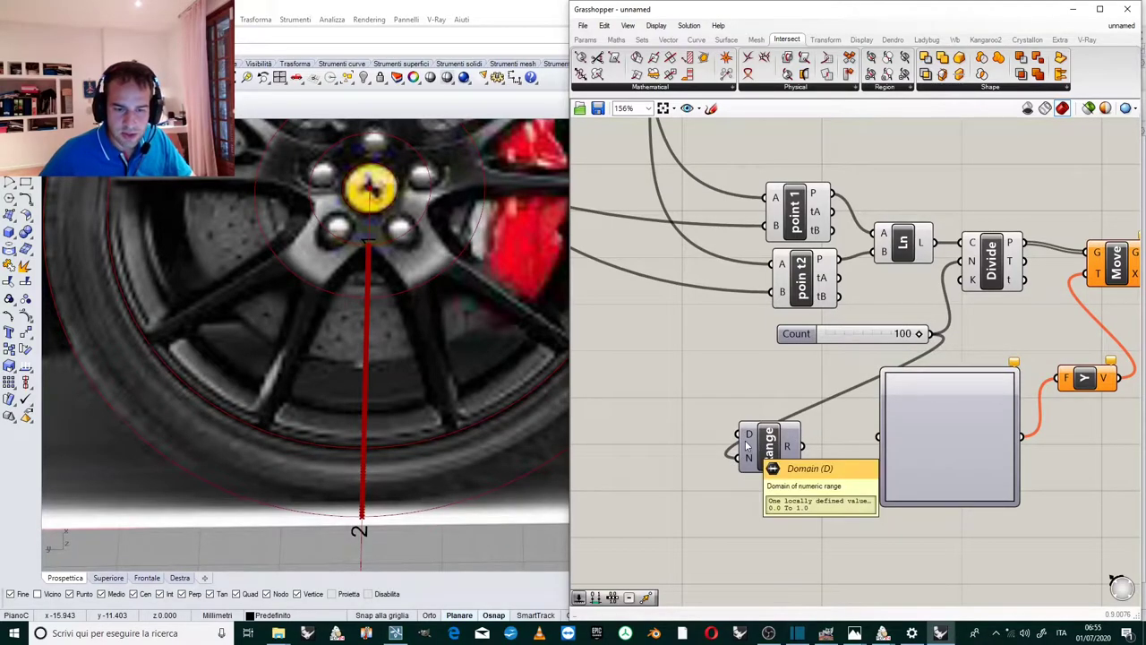
pyautogui.moveTo(806, 447); pyautogui.dragTo(878, 437)
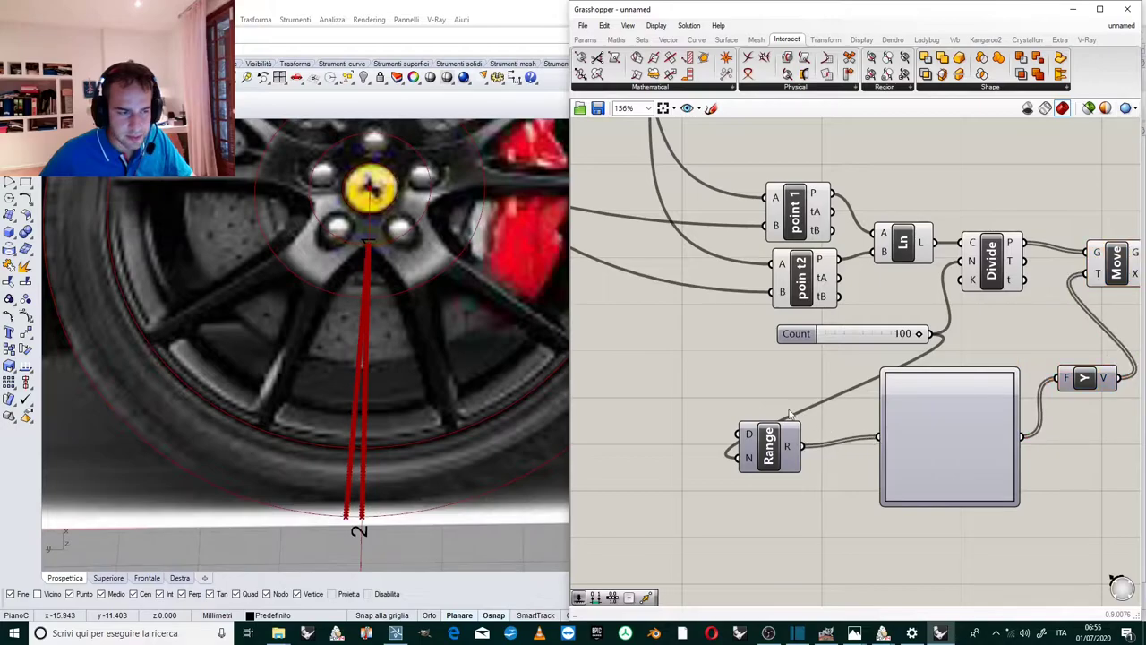
pyautogui.moveTo(878, 444); pyautogui.dragTo(742, 431, button='right')
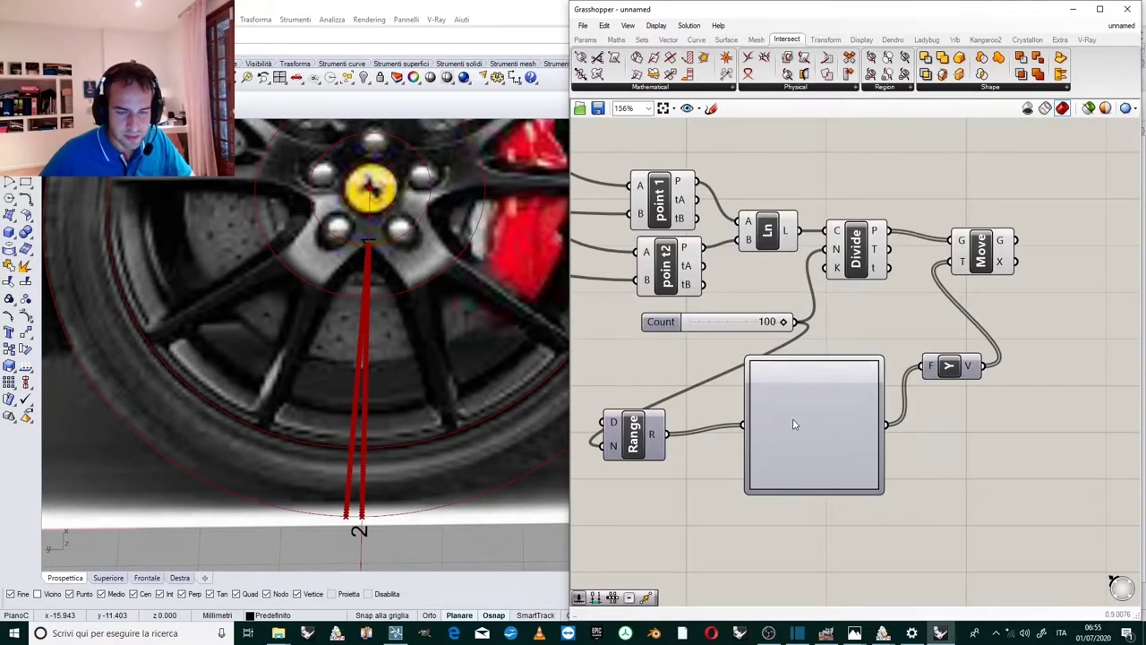
# Rearrange the Move, Unit Y, Graph Mapper and Range components farther along the canvas so their wires run clear of the count slider.
pyautogui.rightClick(793, 425)
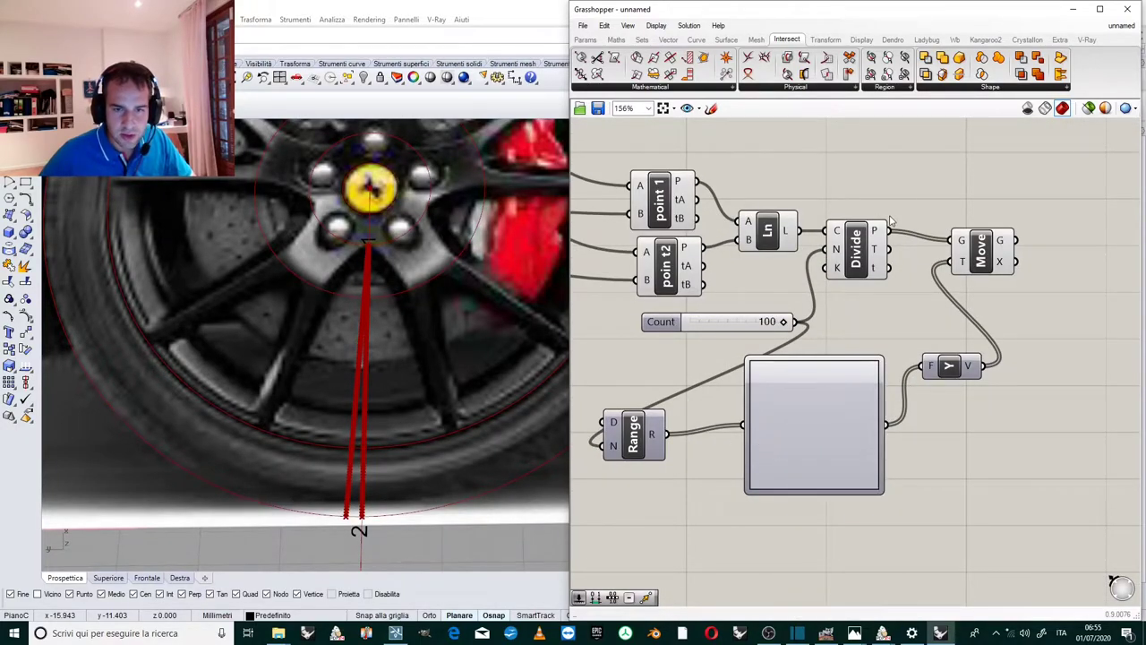
pyautogui.moveTo(884, 243)
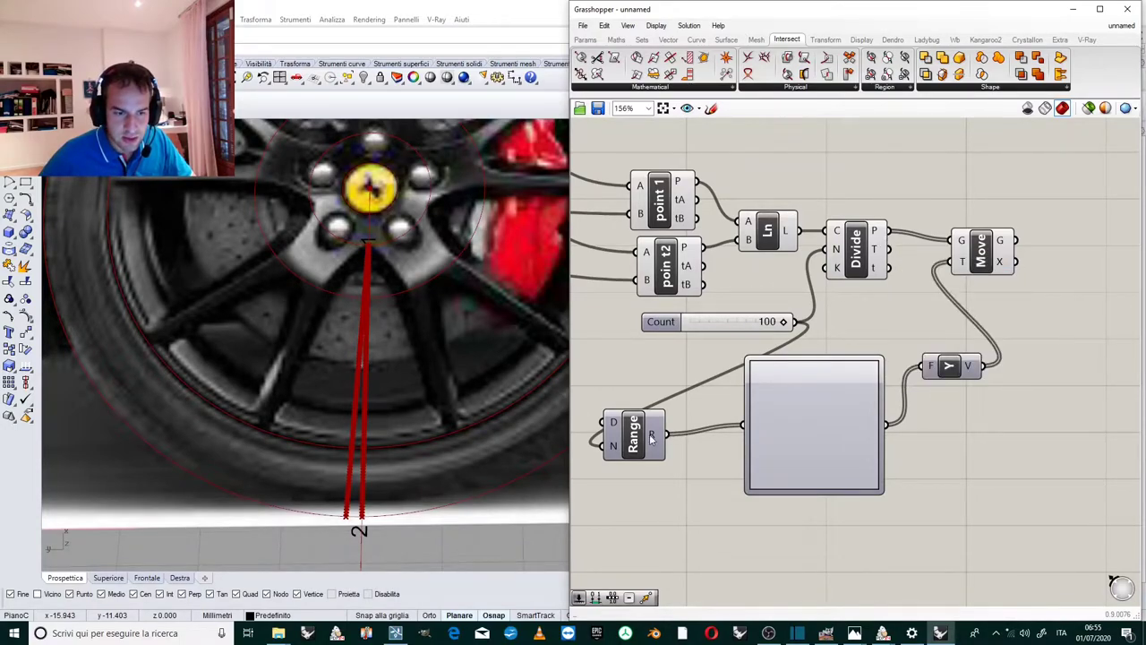
pyautogui.moveTo(652, 436)
pyautogui.moveTo(633, 436); pyautogui.dragTo(677, 435)
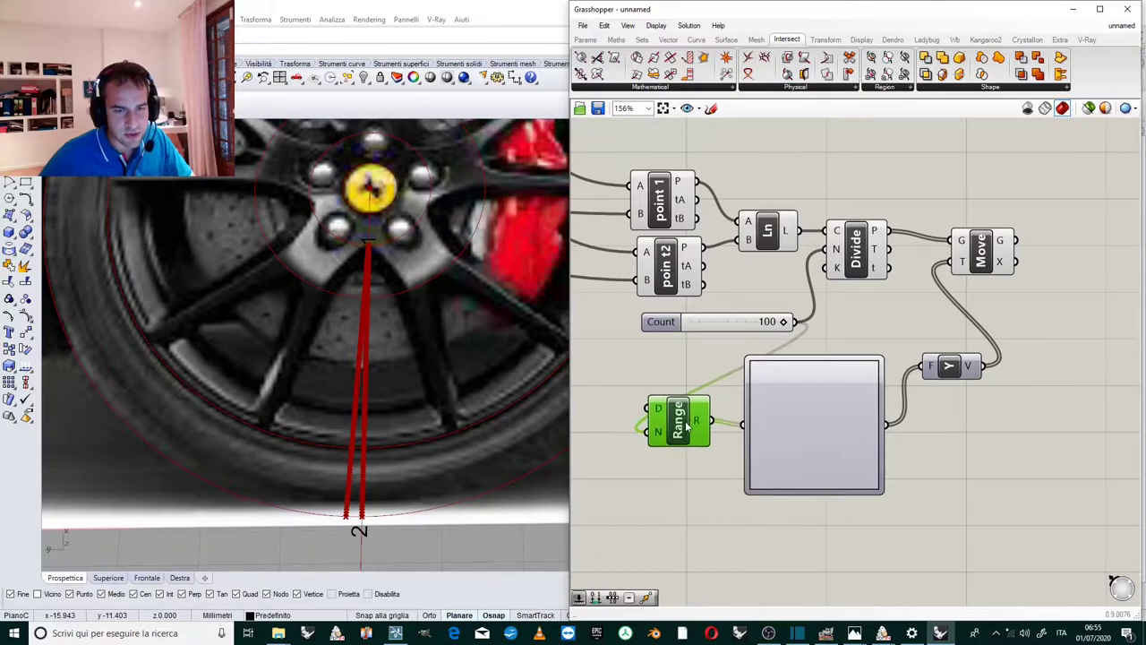
pyautogui.scroll(-3, 838, 423)
pyautogui.scroll(4, 754, 407)
pyautogui.scroll(-4, 891, 381)
pyautogui.click(1039, 273)
pyautogui.moveTo(915, 333); pyautogui.dragTo(1031, 320)
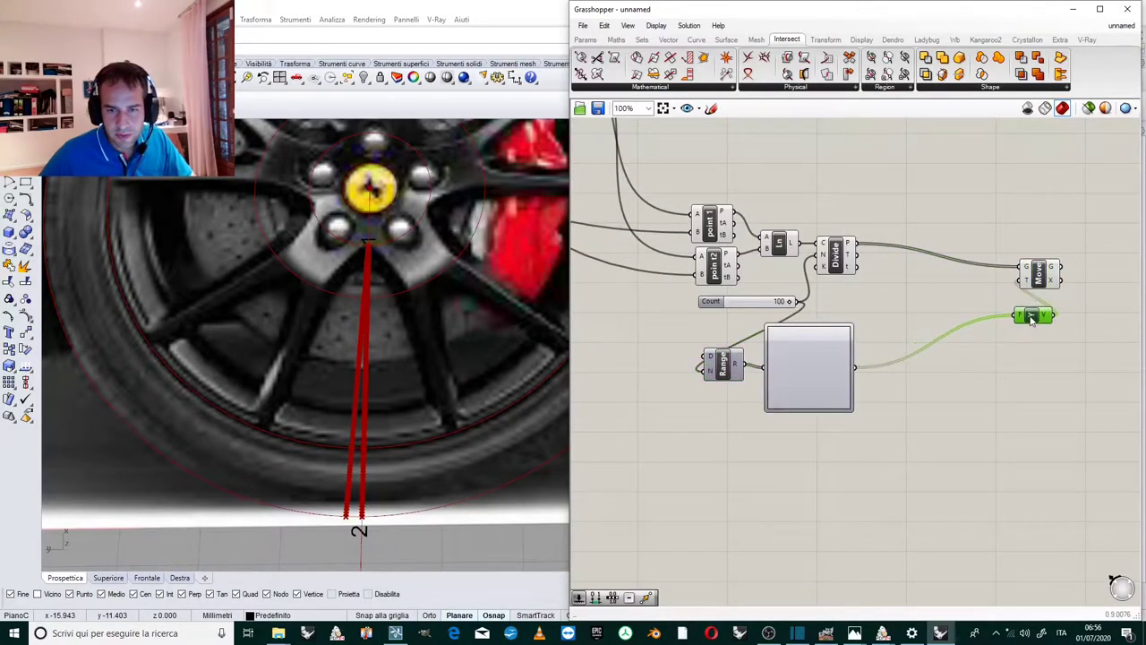
pyautogui.moveTo(830, 357); pyautogui.dragTo(970, 341)
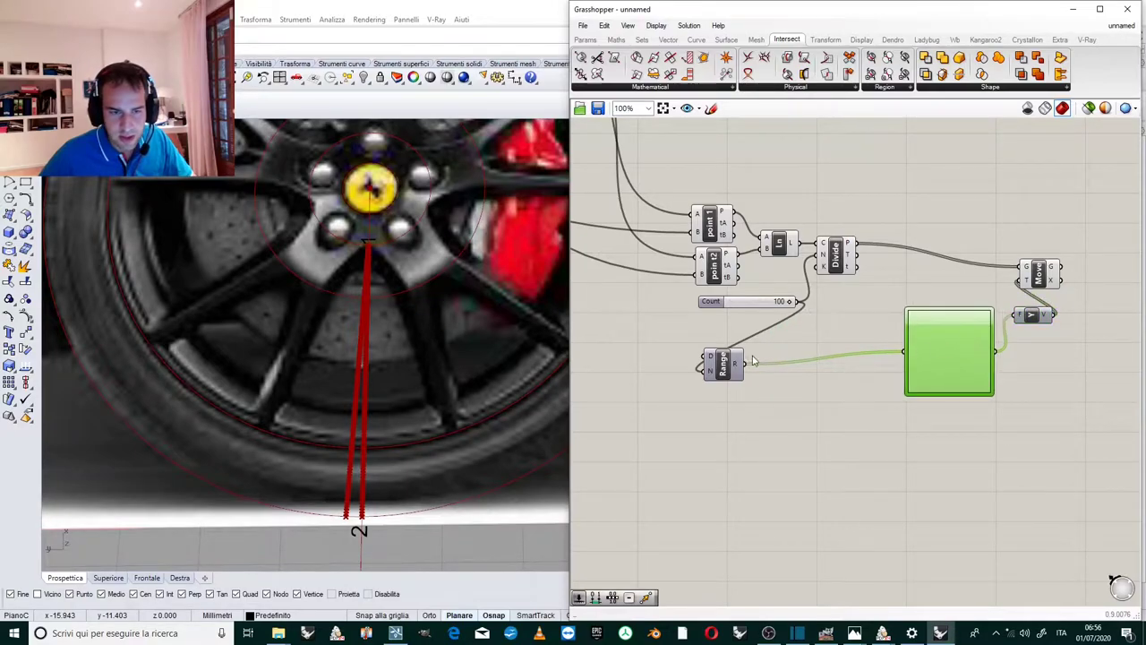
pyautogui.moveTo(747, 363); pyautogui.dragTo(885, 365)
pyautogui.scroll(3, 896, 362)
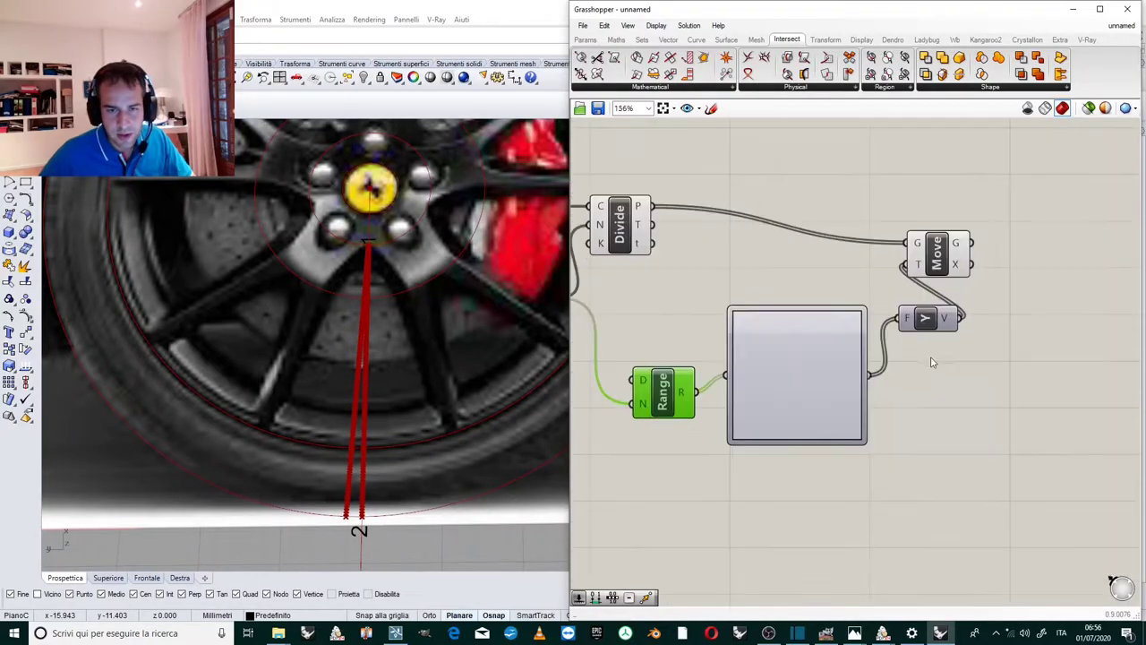
# Set the Graph Mapper's graph type to Square Root and move its curve handle close to the upper end of the curve.
pyautogui.rightClick(847, 383)
pyautogui.moveTo(901, 553)
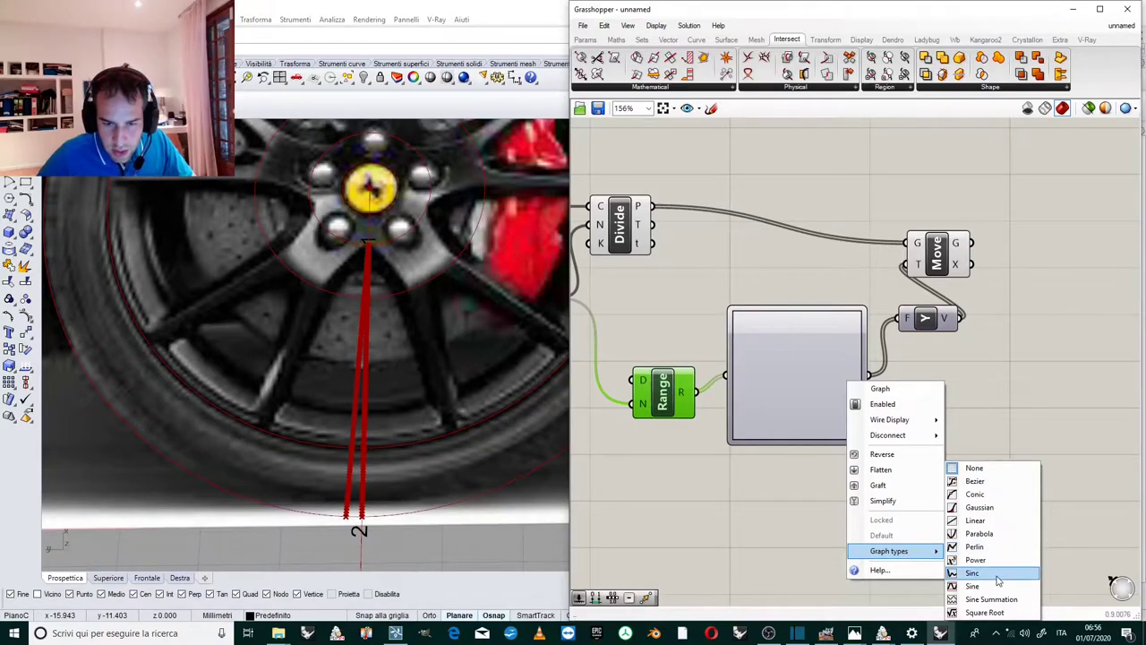
pyautogui.click(982, 613)
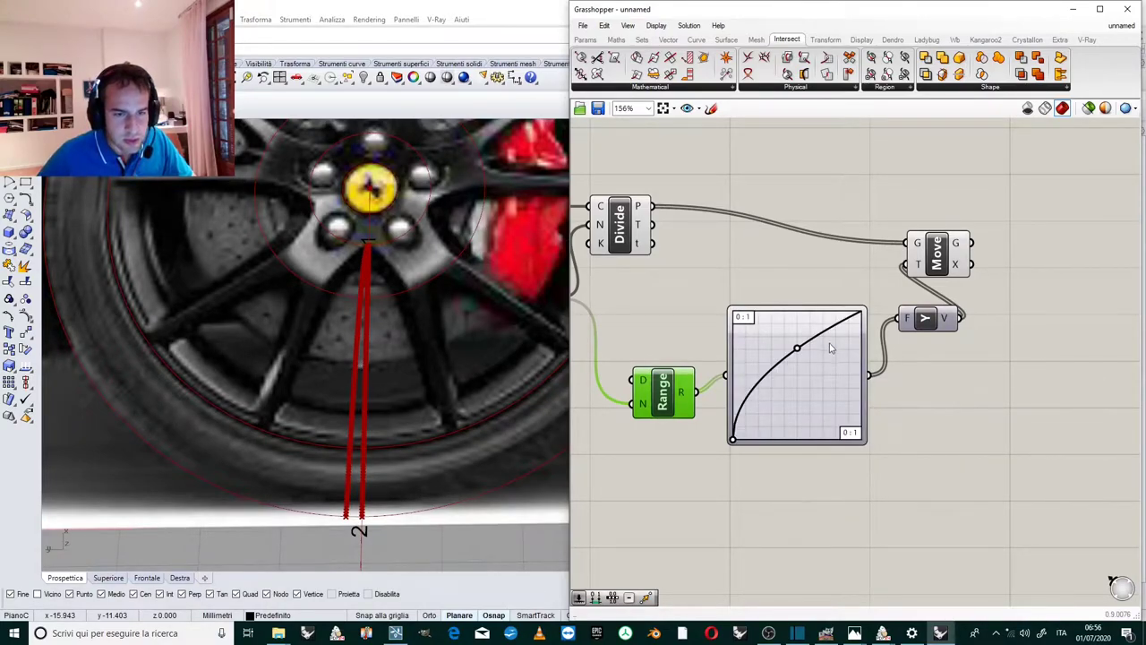
pyautogui.scroll(2, 828, 353)
pyautogui.scroll(-2, 792, 399)
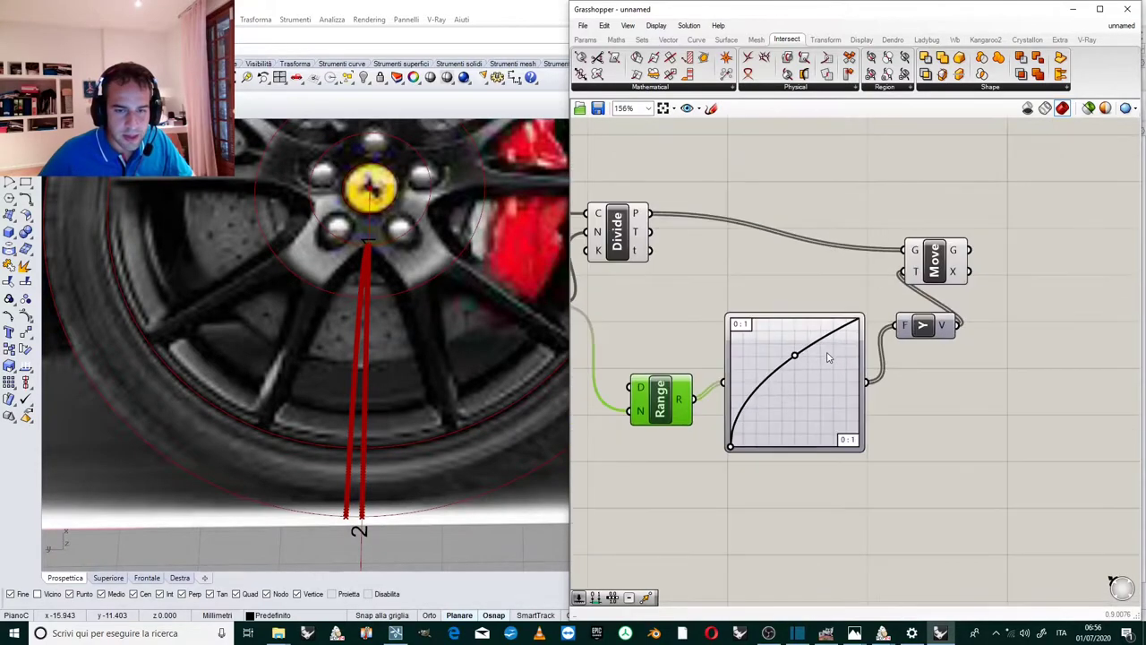
pyautogui.scroll(2, 792, 400)
pyautogui.moveTo(787, 361); pyautogui.dragTo(874, 346)
pyautogui.scroll(-2, 868, 372)
pyautogui.scroll(1, 785, 356)
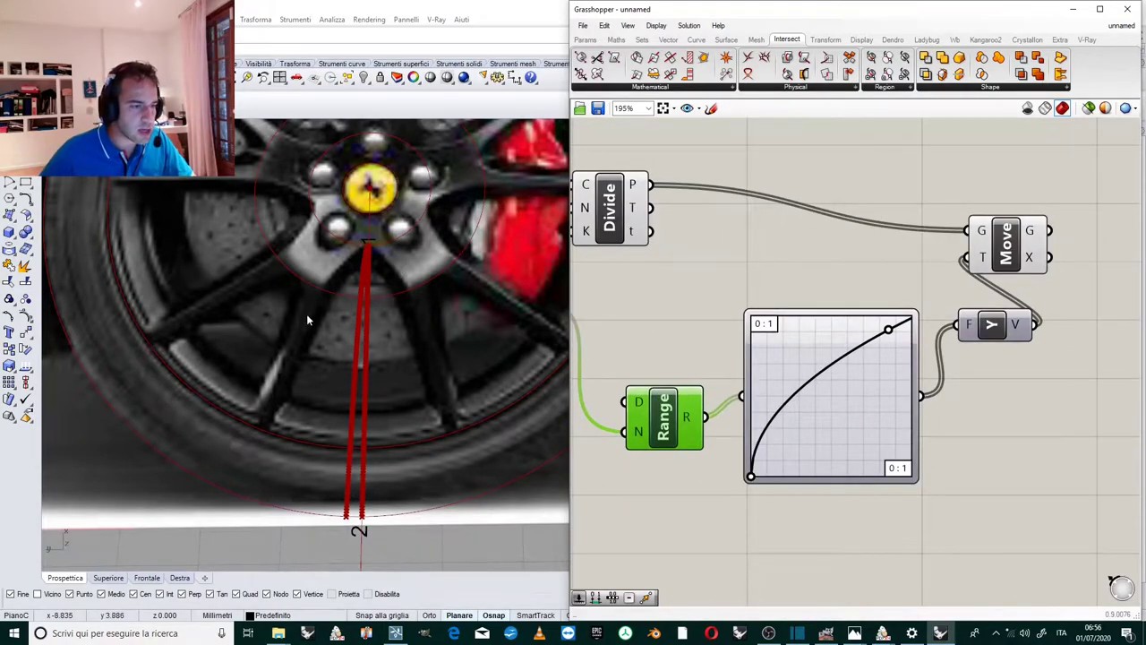
# Set the Graph Mapper's upper Y limit to 6 and accept the graph settings.
pyautogui.doubleClick(870, 433)
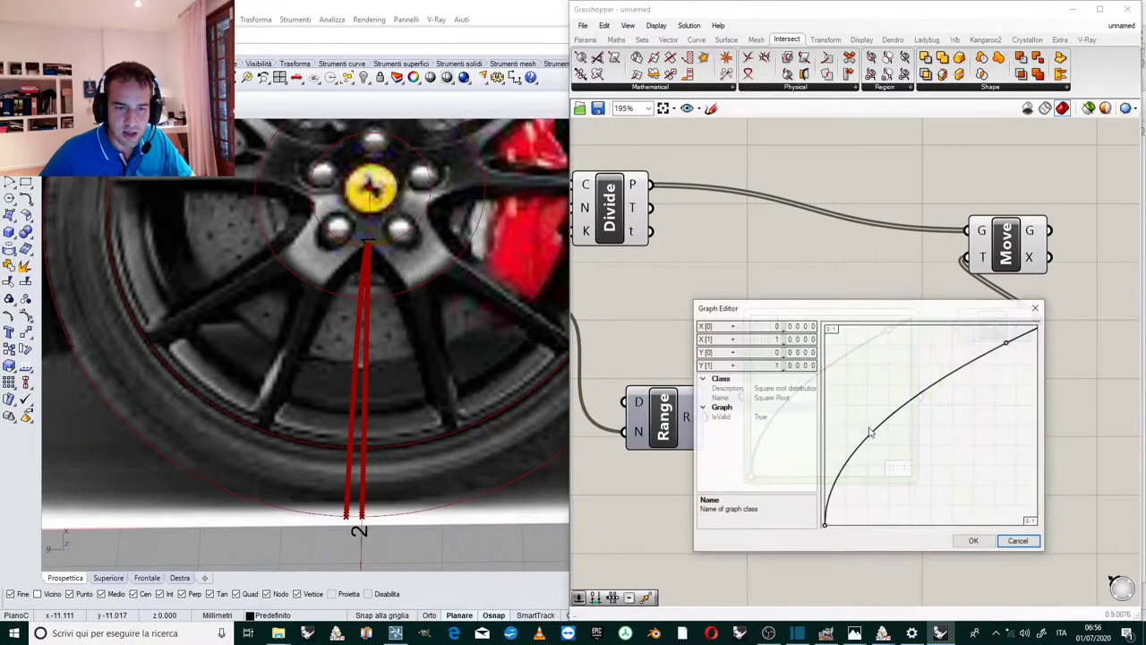
pyautogui.doubleClick(776, 367)
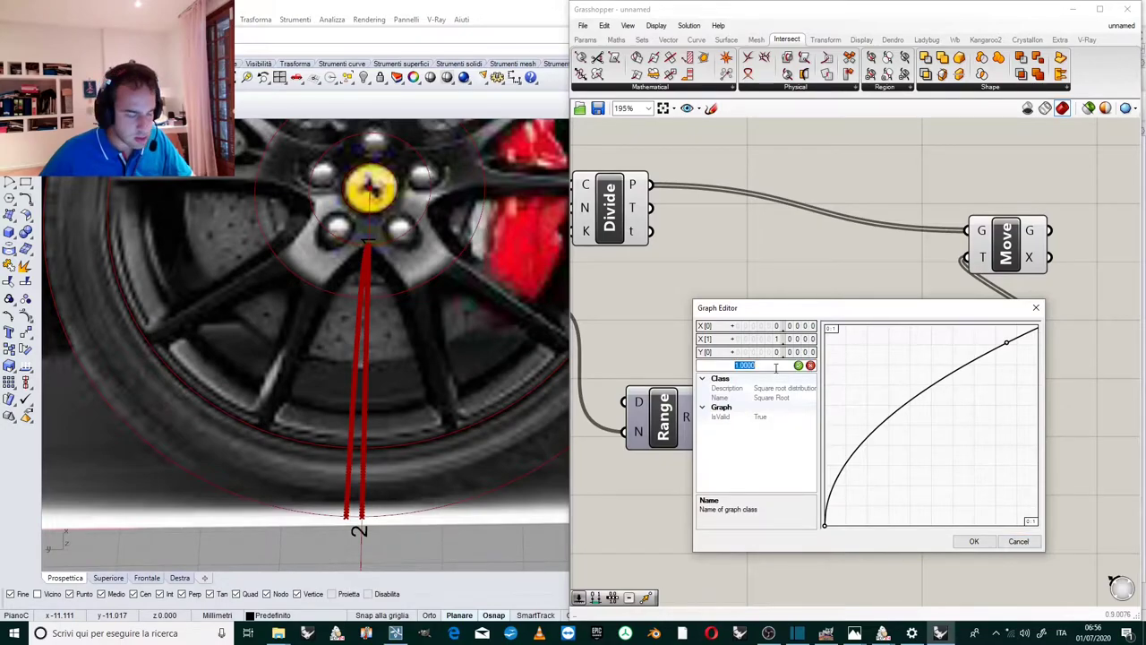
pyautogui.write('6')
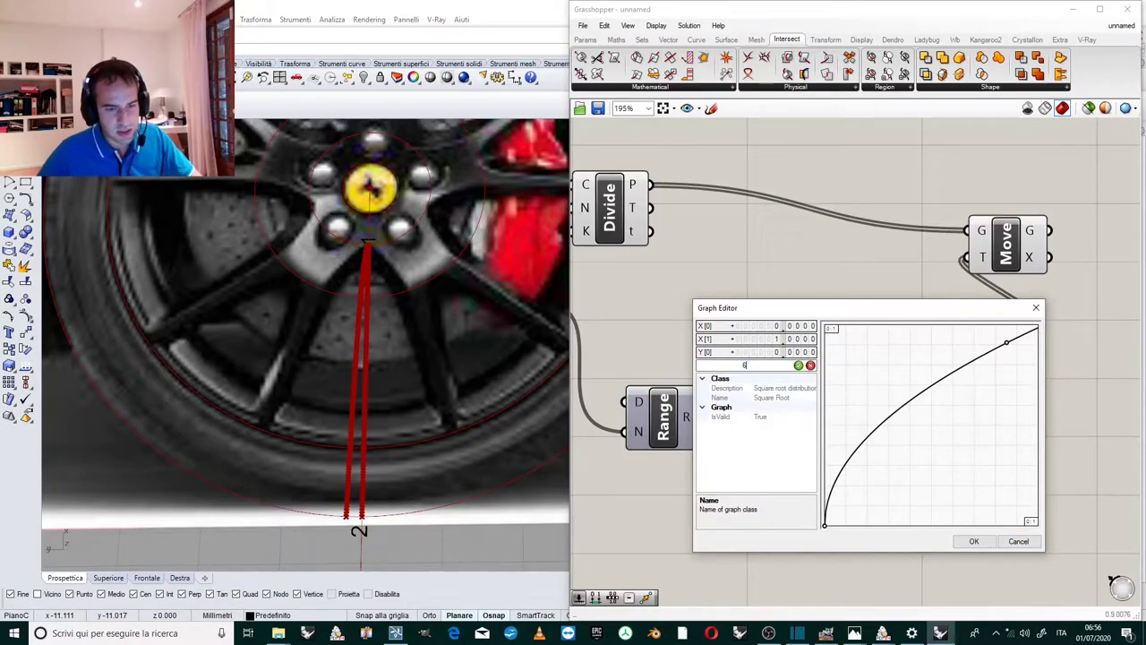
pyautogui.press('Return')
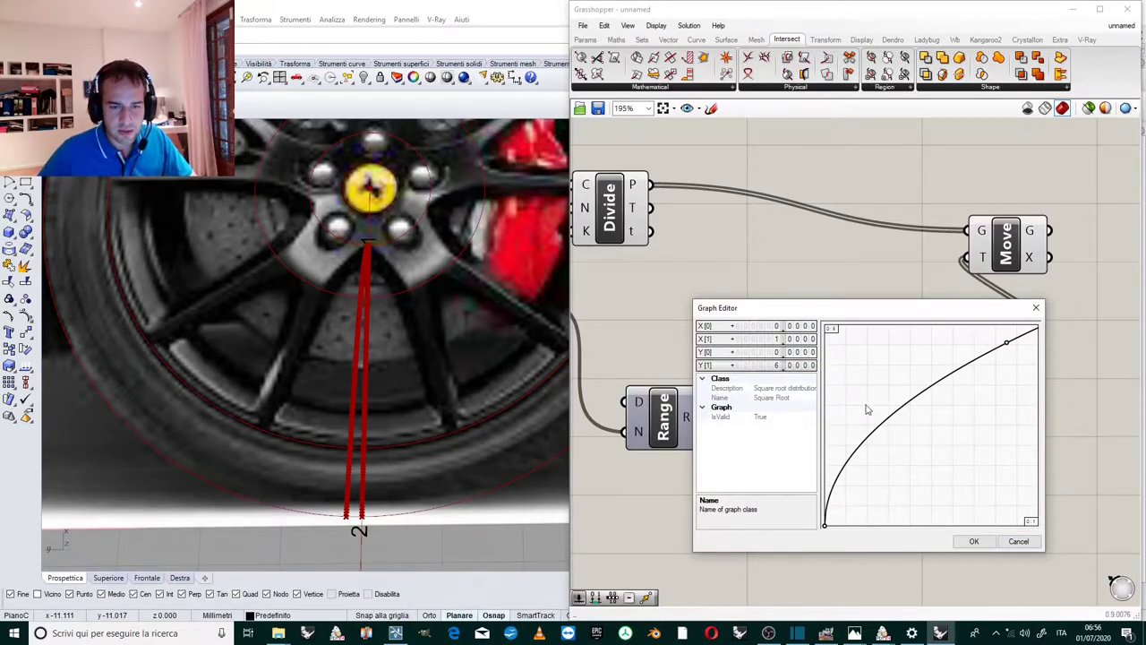
pyautogui.click(973, 541)
pyautogui.scroll(4, 319, 279)
pyautogui.scroll(-4, 345, 278)
pyautogui.moveTo(345, 275); pyautogui.dragTo(358, 279, button='right')
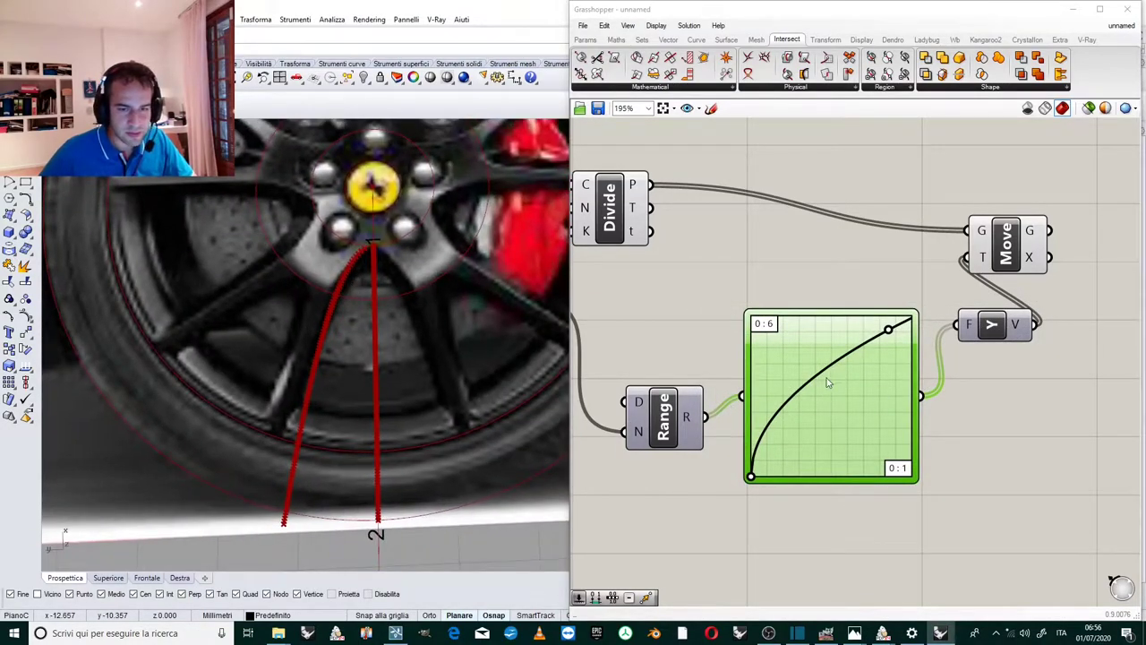
# Raise the upper handle of the Graph Mapper's curve almost to the graph's upper edge and shift its start handle slightly inward from the origin.
pyautogui.moveTo(890, 330); pyautogui.dragTo(884, 324)
pyautogui.moveTo(750, 477); pyautogui.dragTo(757, 479)
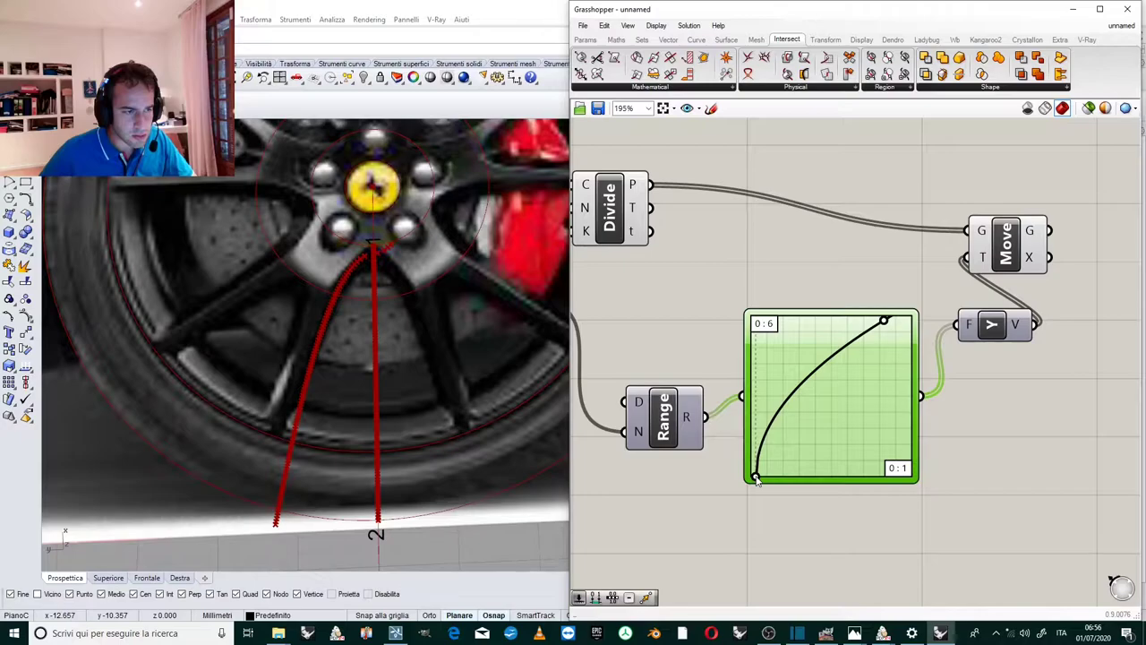
pyautogui.moveTo(344, 316); pyautogui.dragTo(357, 299, button='right')
pyautogui.scroll(5, 382, 274)
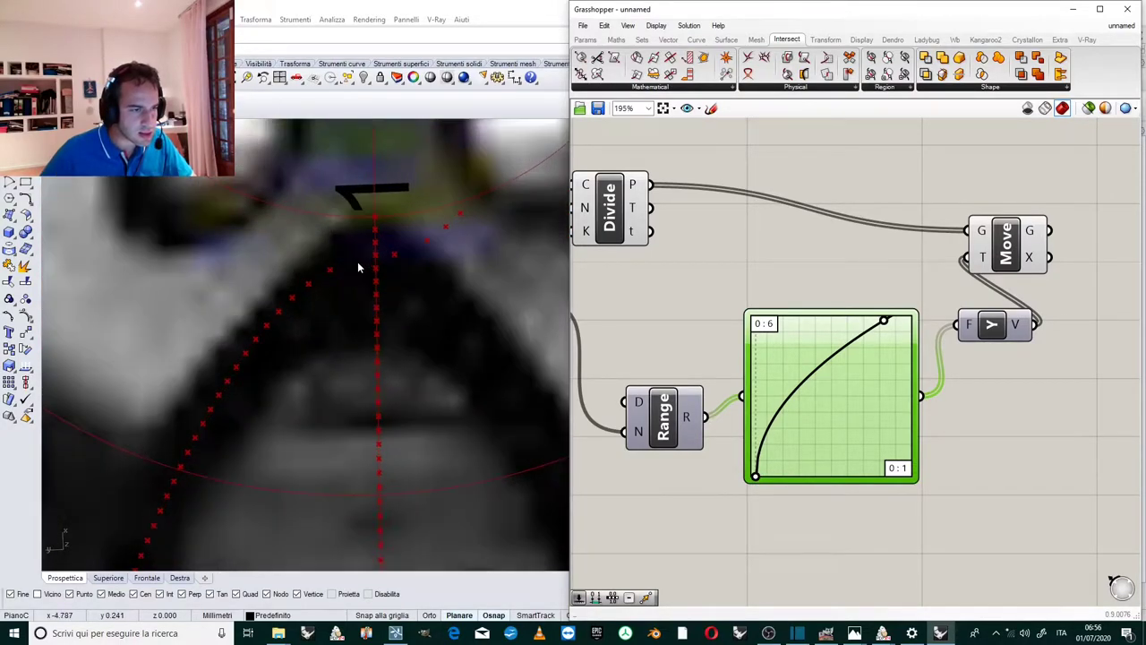
pyautogui.scroll(-5, 358, 262)
pyautogui.moveTo(356, 273); pyautogui.dragTo(402, 306, button='right')
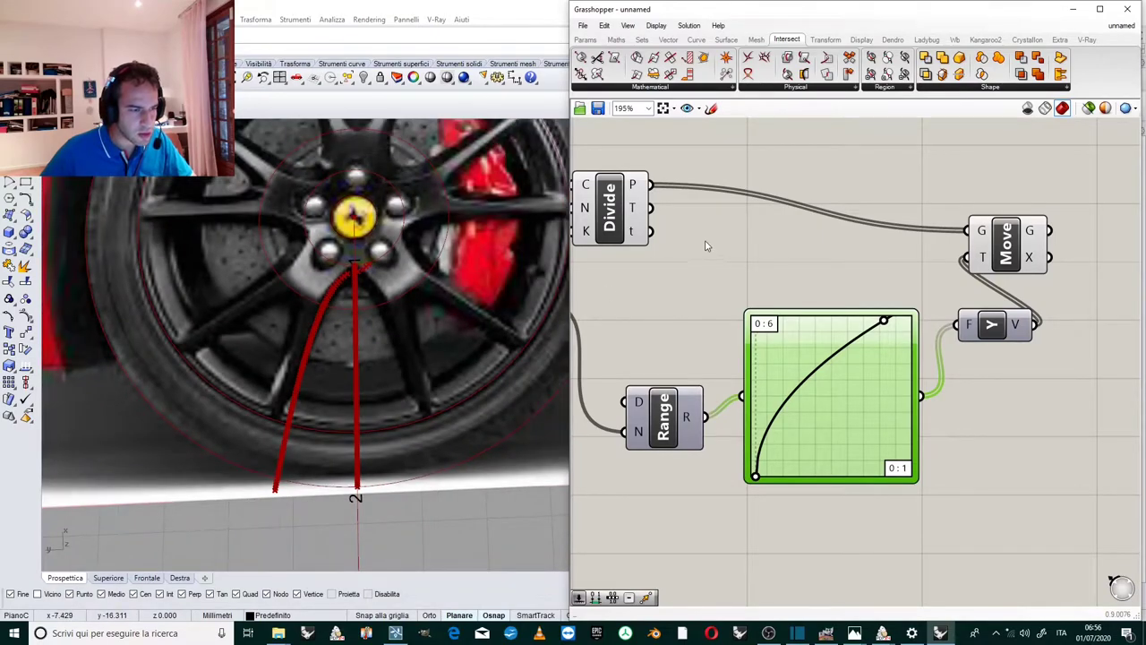
pyautogui.click(687, 288)
# Duplicate the Range, Graph Mapper, Unit Y and Move components with their input wires and place the copies below the originals.
pyautogui.scroll(-4, 778, 266)
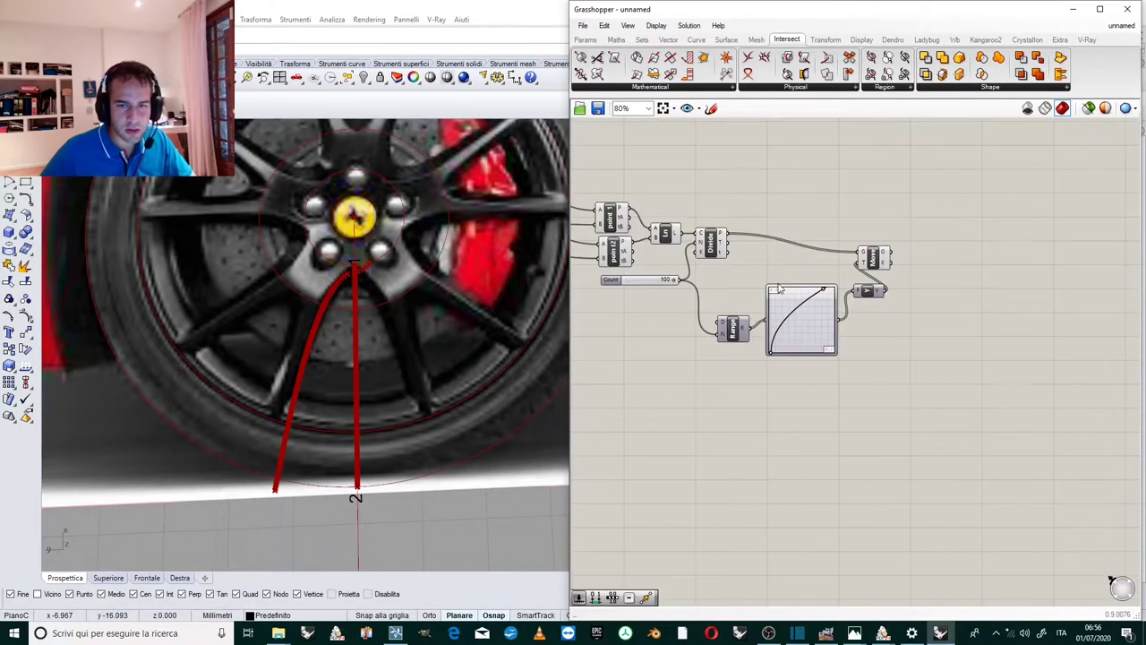
pyautogui.scroll(3, 896, 240)
pyautogui.scroll(-1, 838, 270)
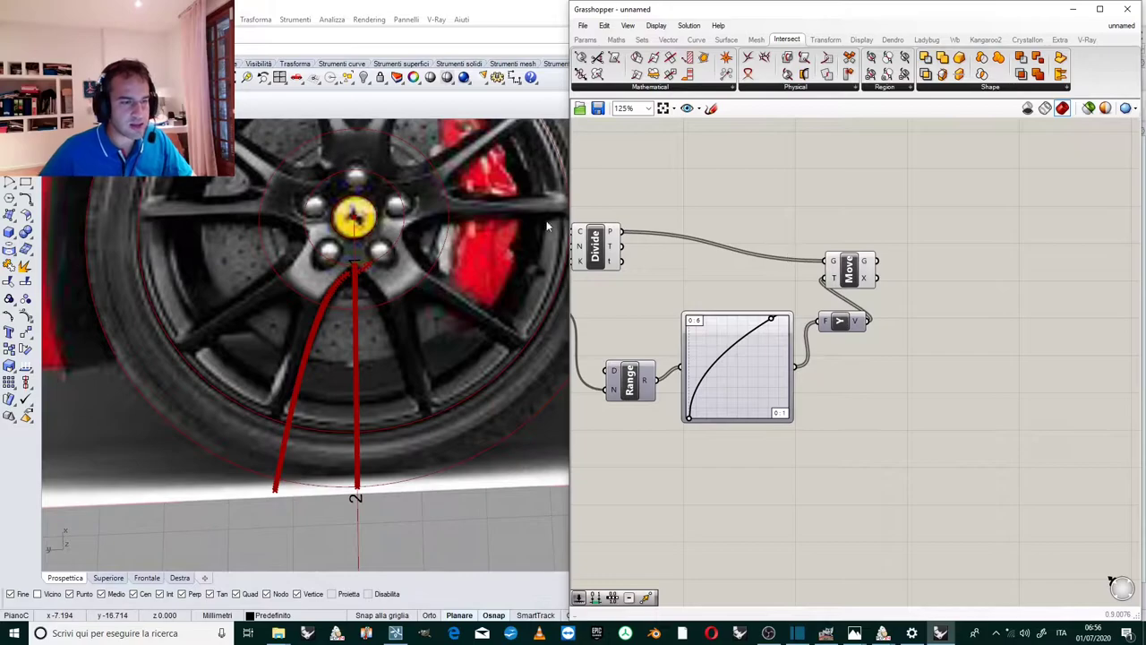
pyautogui.scroll(-1, 974, 216)
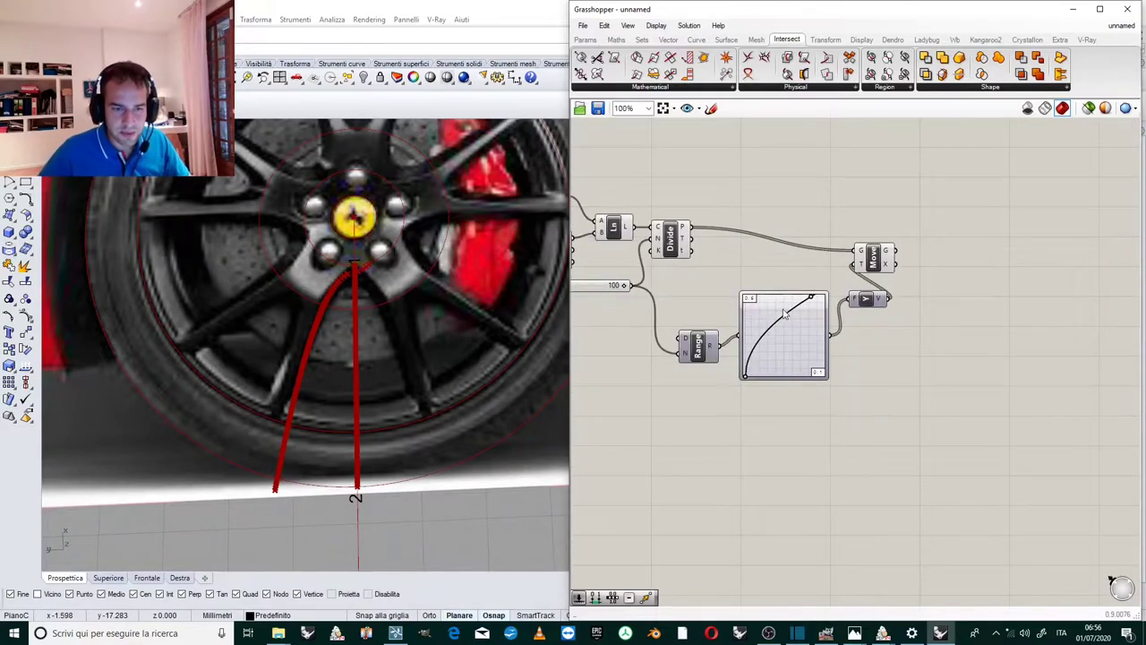
pyautogui.moveTo(949, 200); pyautogui.dragTo(710, 403)
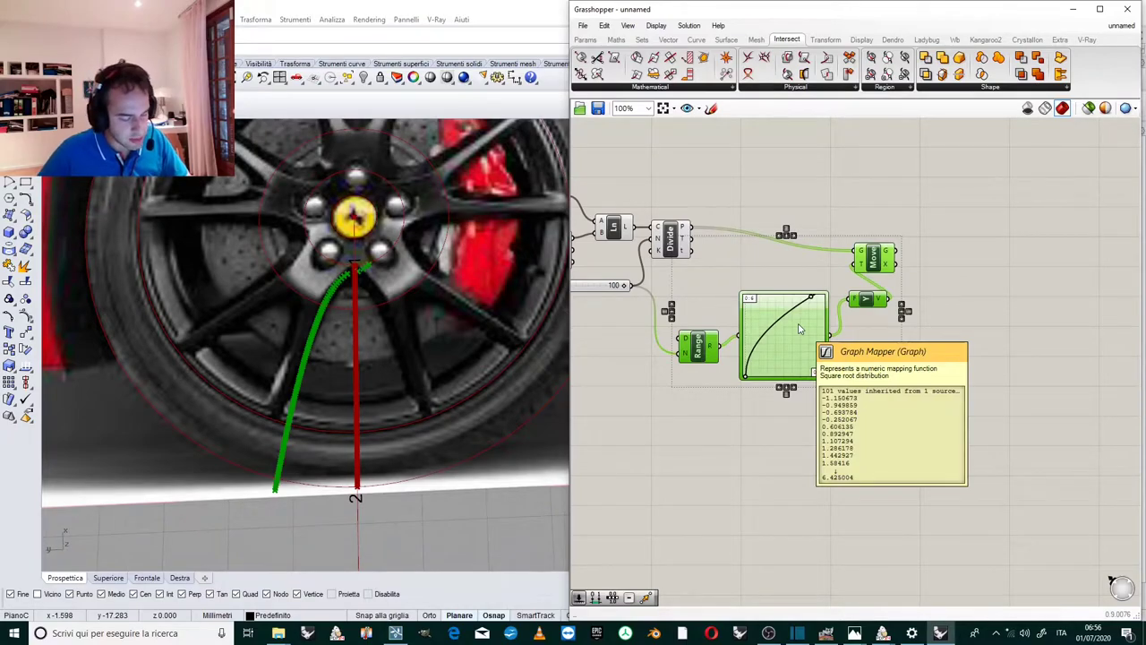
pyautogui.hotkey('ctrl', 'v')
pyautogui.moveTo(878, 273); pyautogui.dragTo(889, 378)
pyautogui.scroll(-3, 883, 297)
pyautogui.scroll(2, 892, 382)
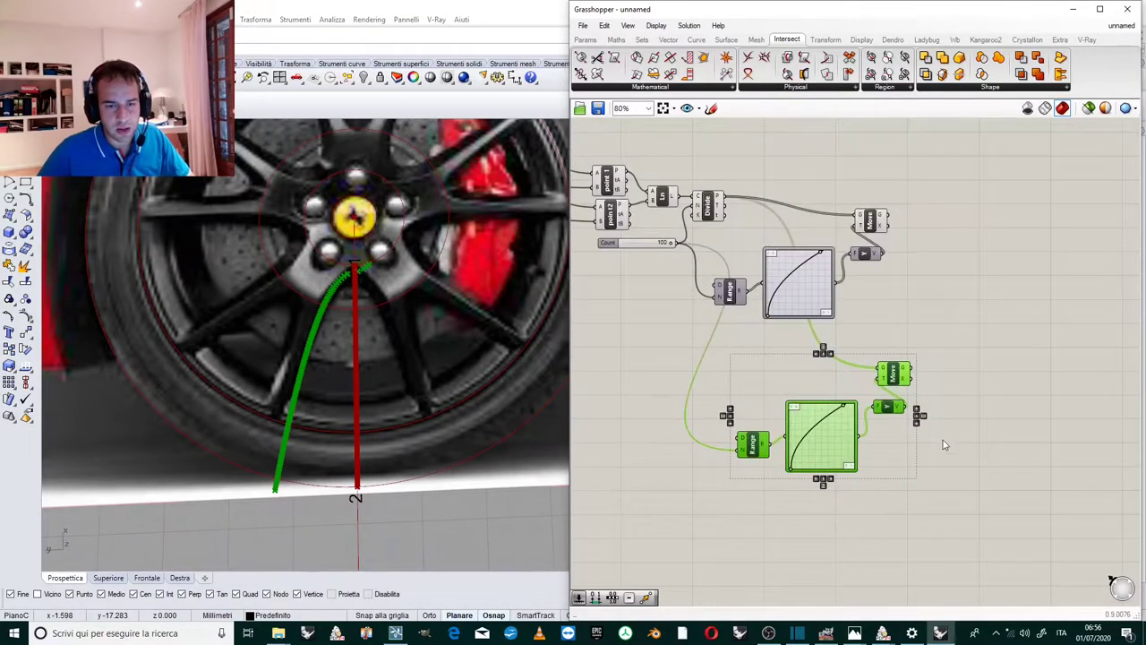
pyautogui.click(969, 477)
# Move the copied Move component farther along and insert a Negative component between the copied Unit Y vector and its T input.
pyautogui.scroll(4, 864, 445)
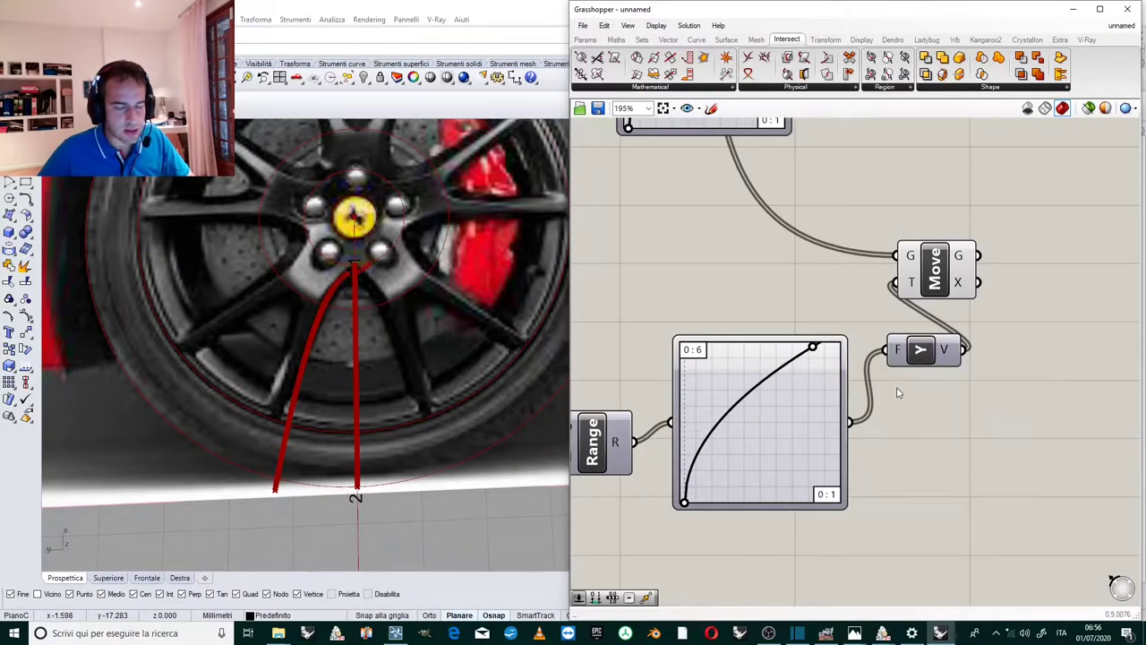
pyautogui.moveTo(943, 285); pyautogui.dragTo(1132, 304)
pyautogui.scroll(-1, 883, 297)
pyautogui.moveTo(883, 296); pyautogui.dragTo(719, 358, button='right')
pyautogui.scroll(1, 719, 359)
pyautogui.click(617, 40)
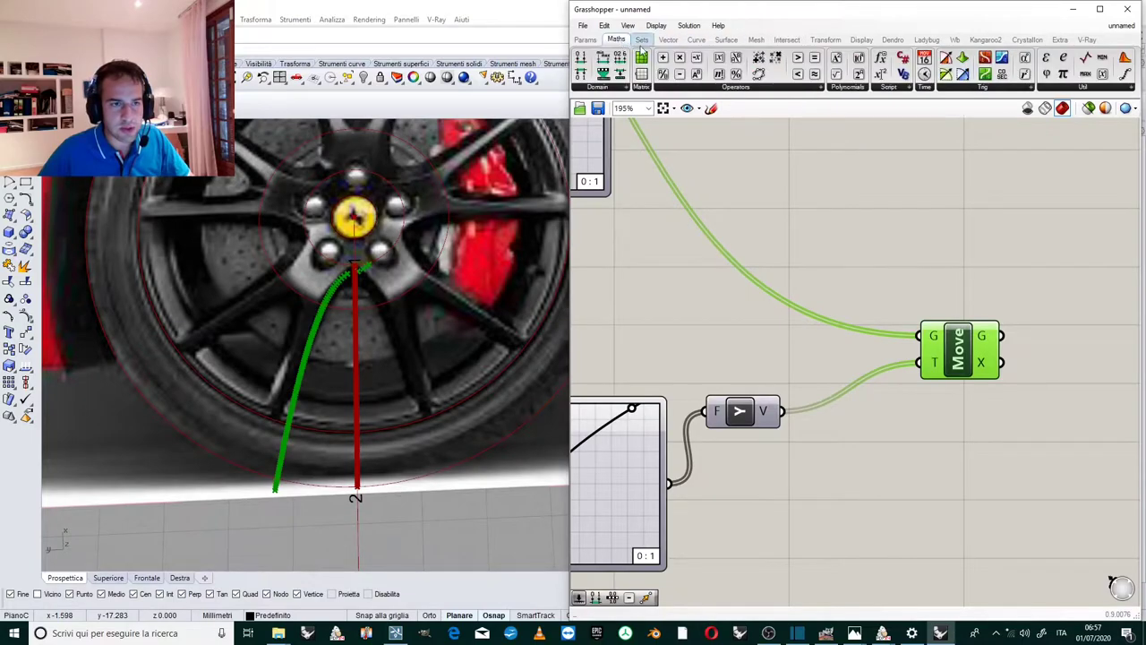
pyautogui.moveTo(697, 59); pyautogui.dragTo(809, 442)
pyautogui.moveTo(886, 443); pyautogui.dragTo(918, 363)
pyautogui.scroll(-3, 379, 296)
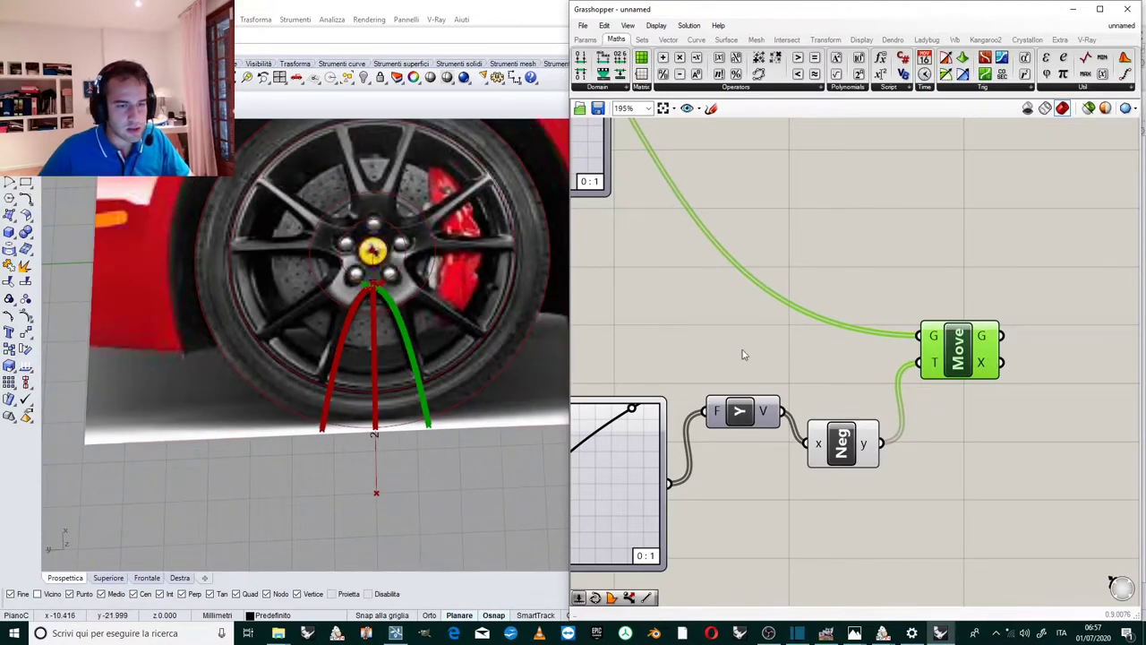
# Shift the original Move component farther along the canvas, roughly in line with the copied Move component.
pyautogui.click(845, 224)
pyautogui.scroll(-3, 779, 340)
pyautogui.scroll(2, 724, 344)
pyautogui.scroll(-3, 808, 391)
pyautogui.scroll(2, 884, 317)
pyautogui.moveTo(726, 151); pyautogui.dragTo(873, 150)
pyautogui.scroll(-3, 824, 299)
pyautogui.scroll(2, 803, 289)
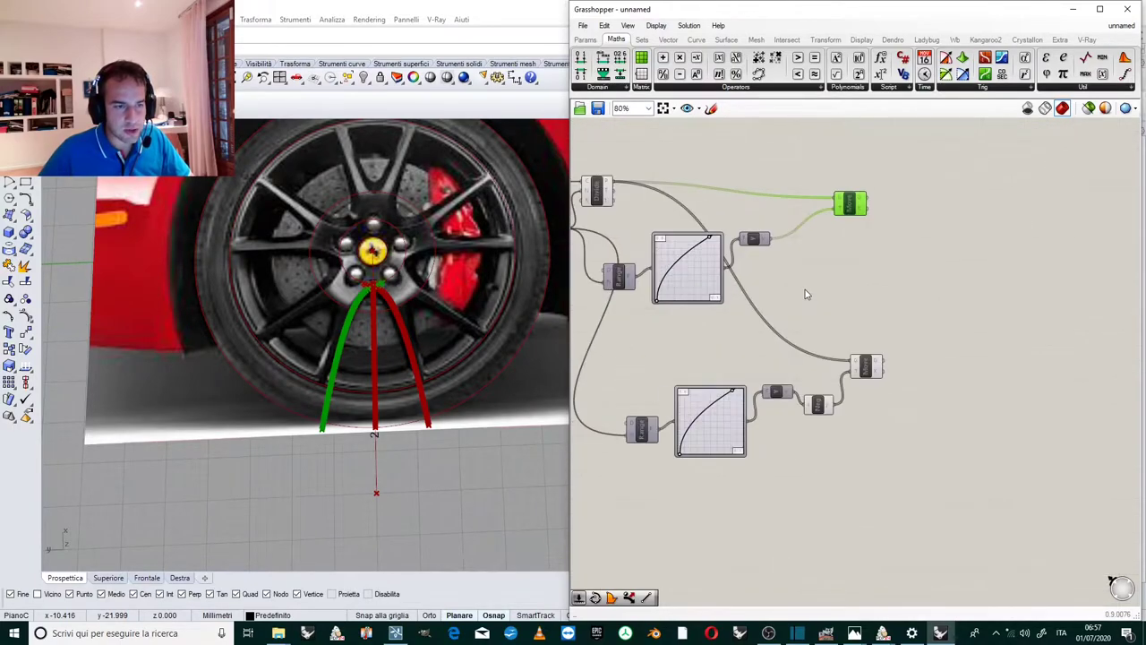
# Add an Interpolate curve component beside the original Move component and connect the moved geometry to its V input.
pyautogui.scroll(2, 972, 231)
pyautogui.doubleClick(926, 190)
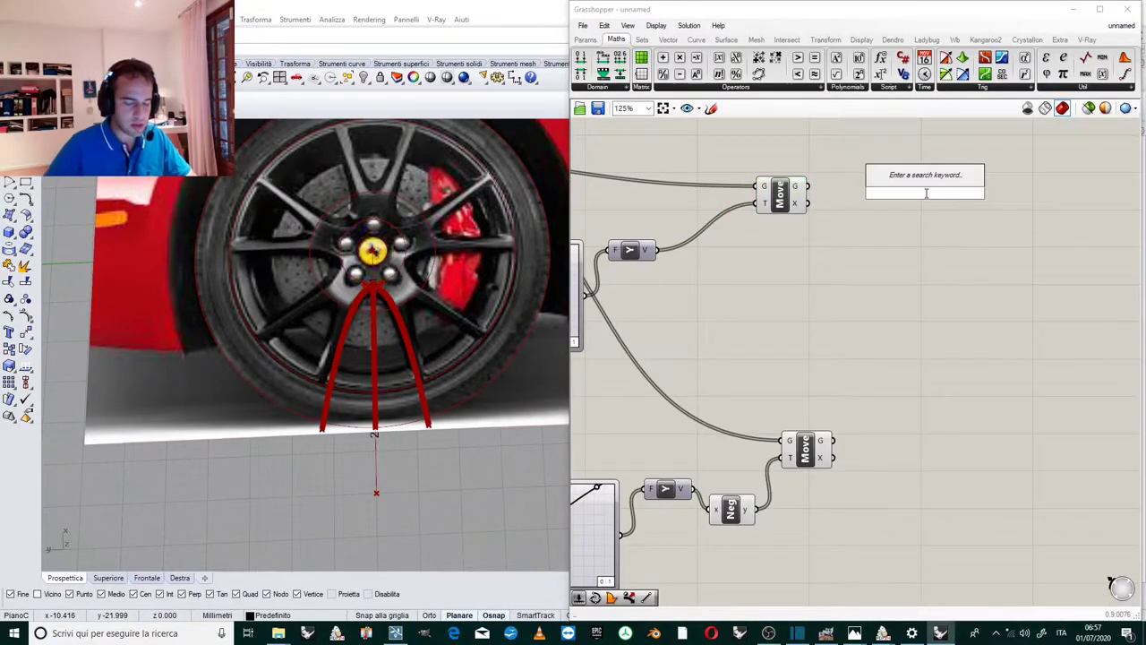
pyautogui.write('interpolate')
pyautogui.click(917, 177)
pyautogui.scroll(2, 855, 201)
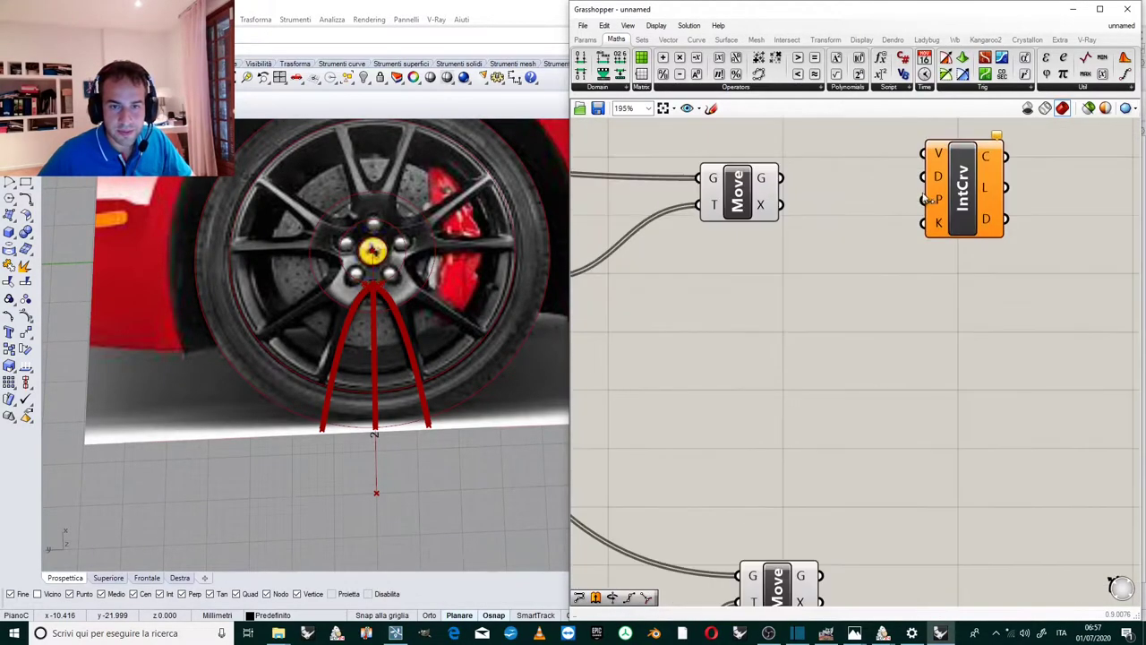
pyautogui.moveTo(954, 197); pyautogui.dragTo(858, 233)
pyautogui.moveTo(783, 180); pyautogui.dragTo(826, 189)
# Duplicate the Interpolate component beside the copied Move component and connect that Move's G output to the duplicate's V input.
pyautogui.scroll(-2, 842, 197)
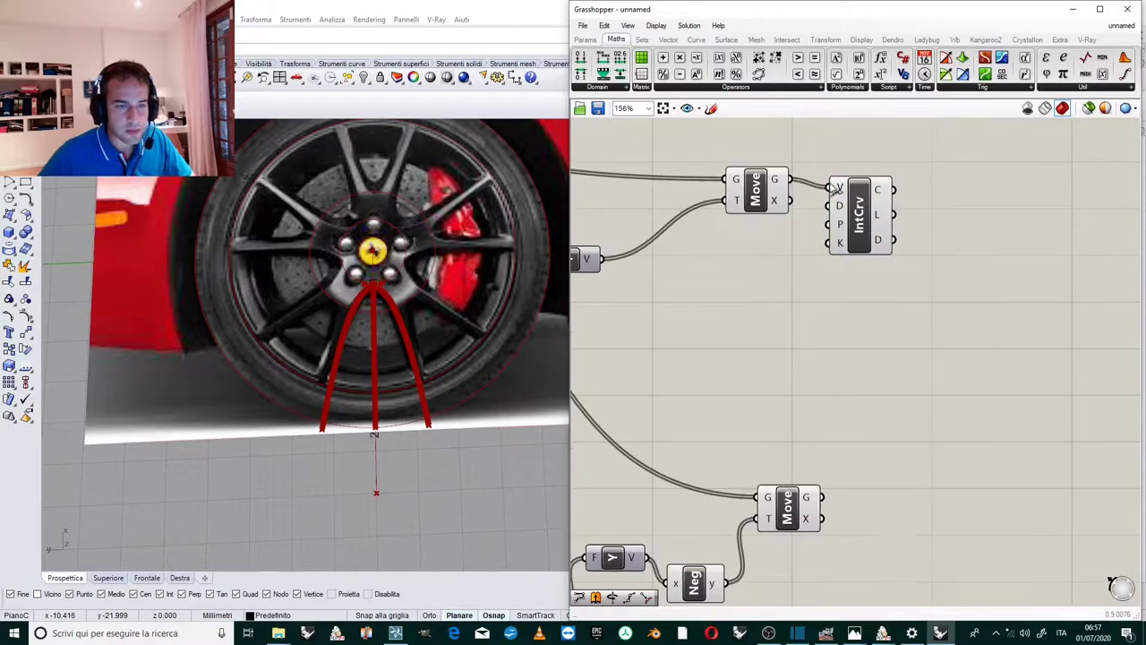
pyautogui.moveTo(858, 206); pyautogui.dragTo(870, 455)
pyautogui.scroll(2, 846, 452)
pyautogui.moveTo(811, 425); pyautogui.dragTo(845, 425)
pyautogui.click(895, 344)
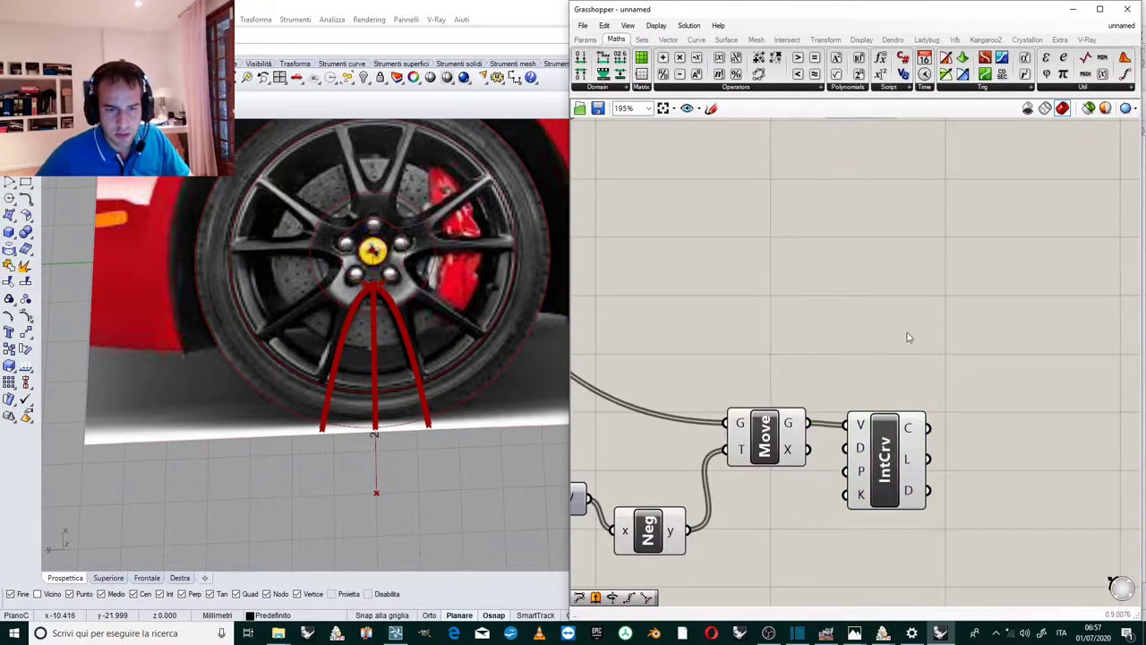
# Shift the curve's start handle in the copied Graph Mapper to the graph's origin corner and inspect the original mapper's start handle.
pyautogui.scroll(-4, 904, 336)
pyautogui.scroll(6, 676, 448)
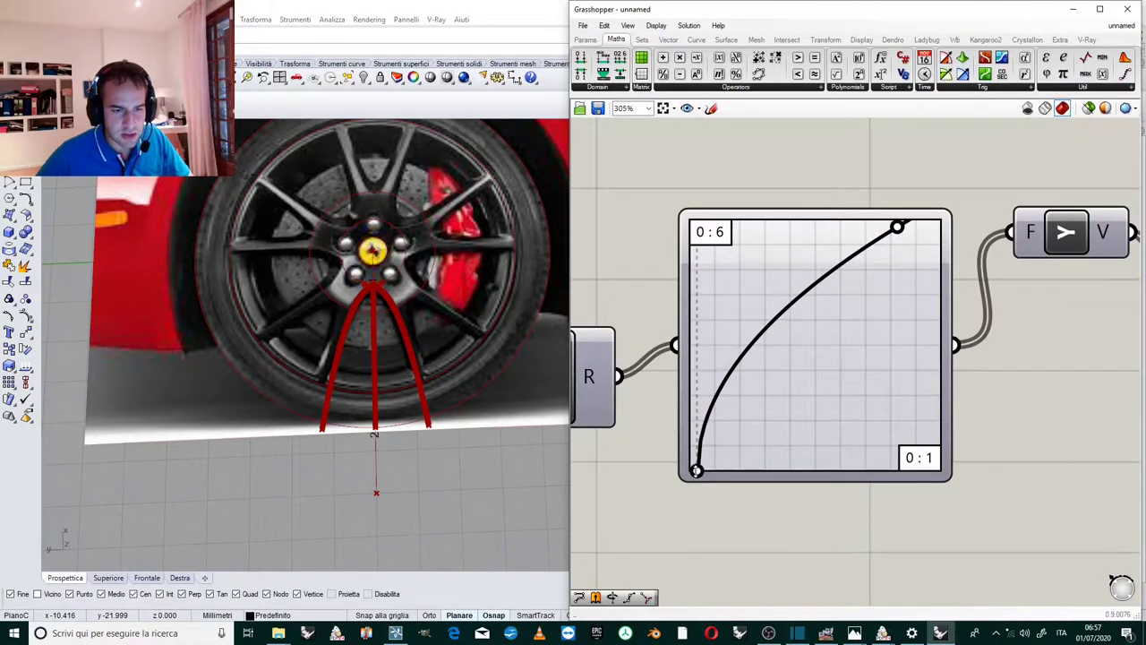
pyautogui.moveTo(699, 472); pyautogui.dragTo(689, 475)
pyautogui.scroll(-4, 702, 488)
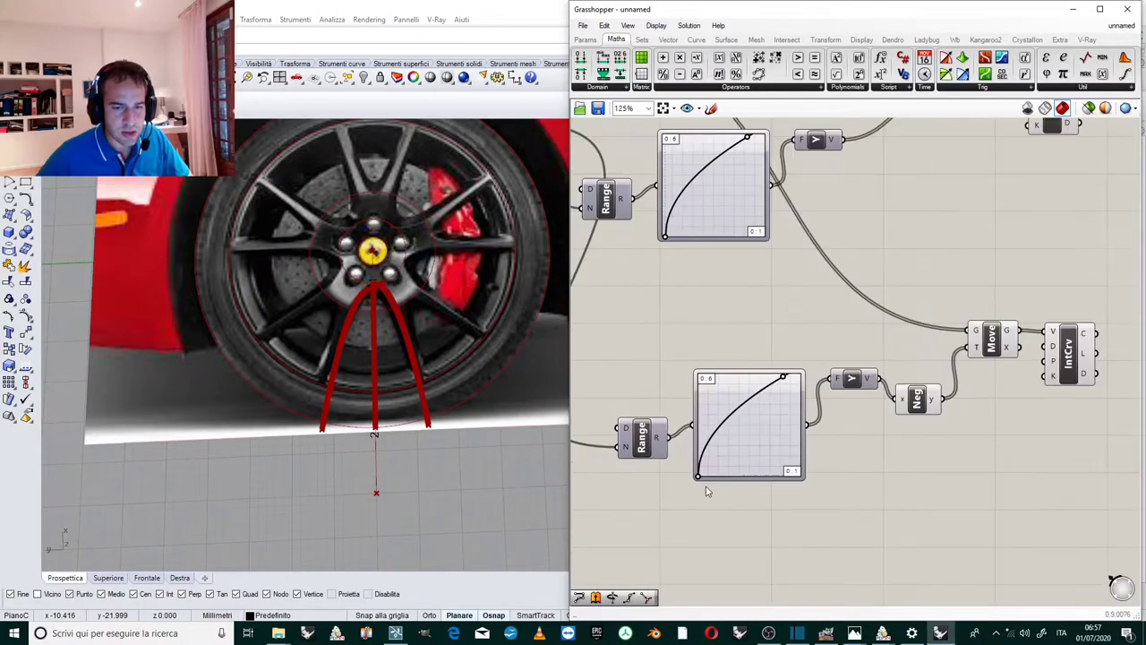
pyautogui.scroll(3, 722, 461)
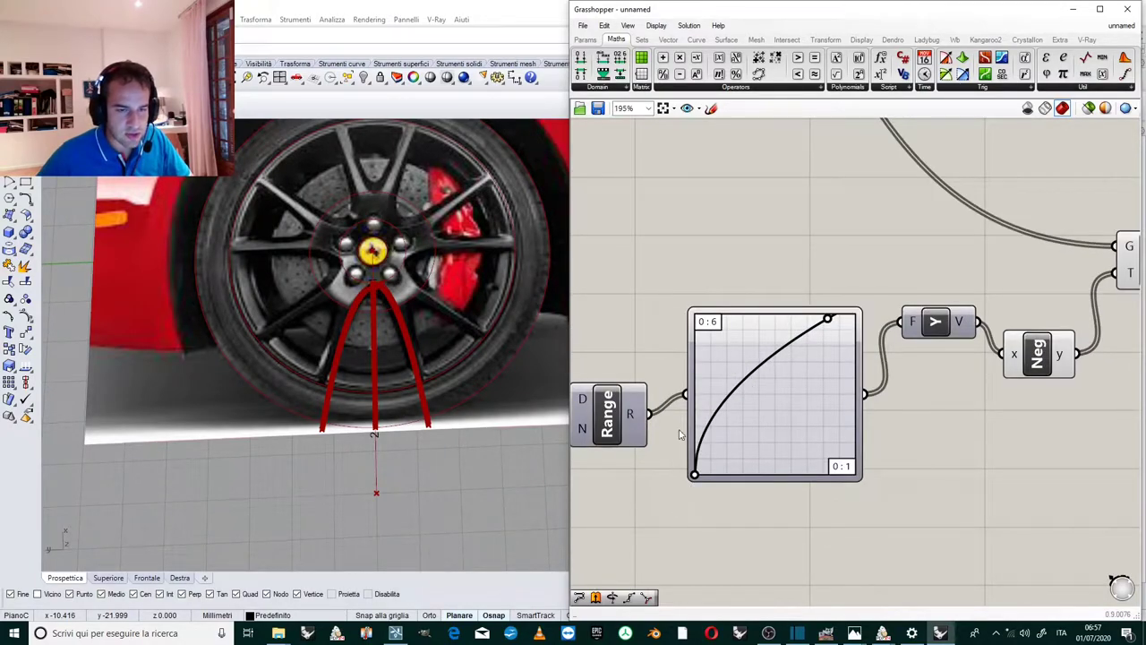
pyautogui.scroll(-2, 680, 465)
pyautogui.scroll(4, 697, 188)
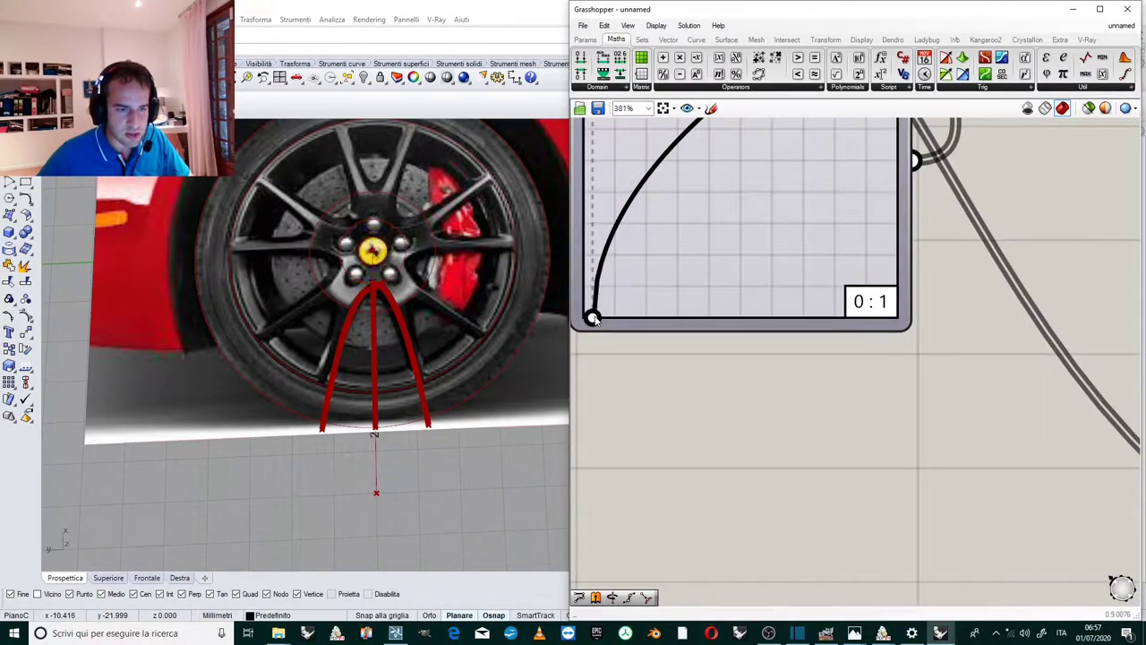
pyautogui.scroll(-8, 800, 284)
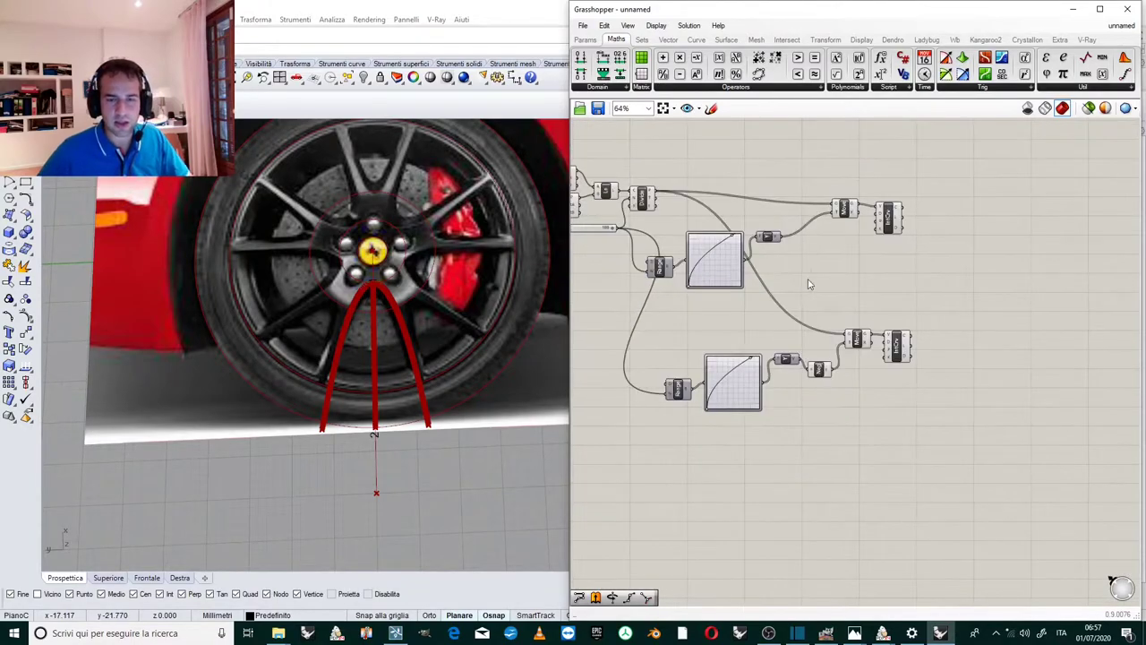
# Shift the upper IntCrv component slightly down, closer to the lower IntCrv component.
pyautogui.scroll(2, 873, 230)
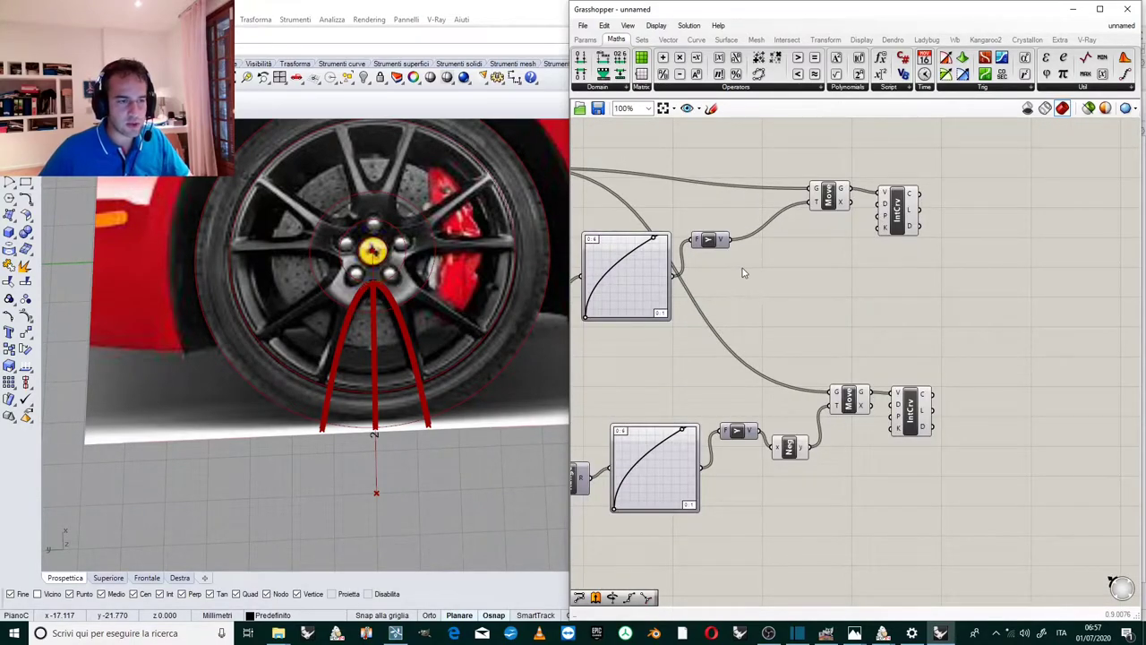
pyautogui.scroll(2, 883, 256)
pyautogui.click(882, 448)
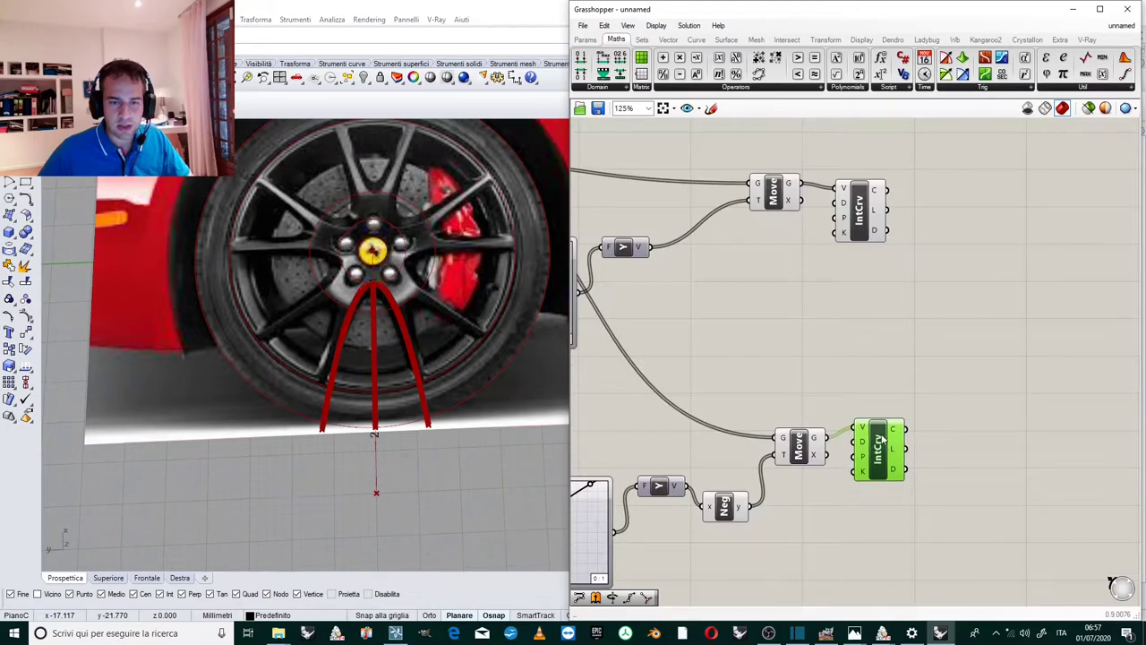
pyautogui.moveTo(865, 221); pyautogui.dragTo(881, 260)
pyautogui.scroll(-3, 838, 307)
pyautogui.scroll(4, 936, 313)
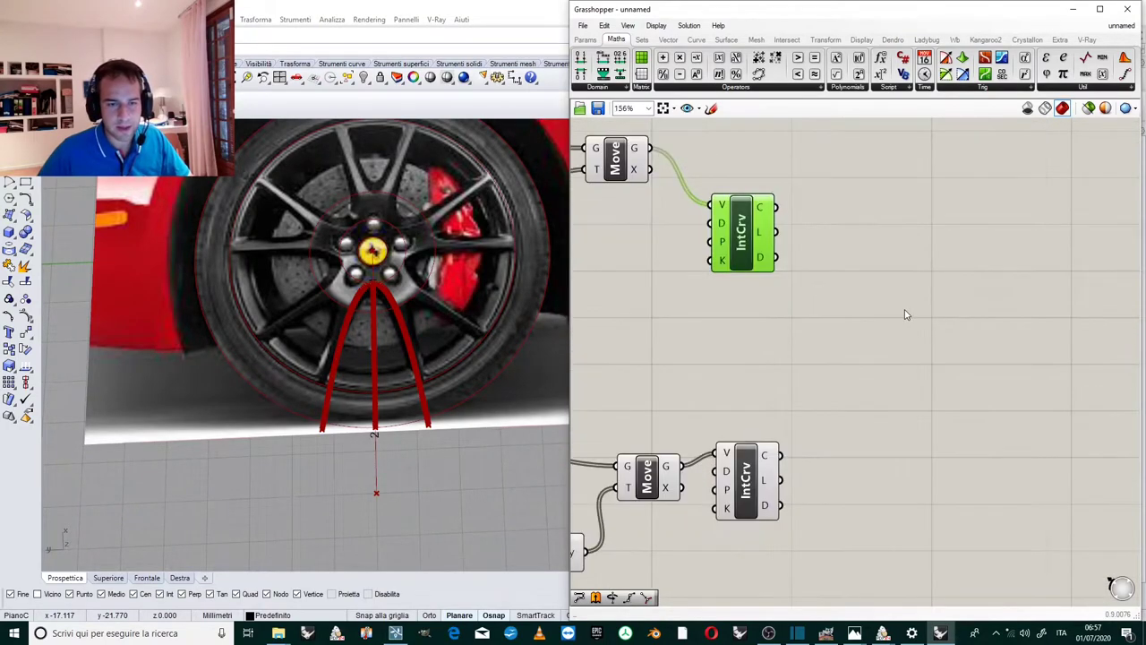
pyautogui.scroll(1, 875, 339)
# Add a Join Curves component and feed the curve outputs of both IntCrv components into it.
pyautogui.click(876, 342)
pyautogui.scroll(-2, 877, 342)
pyautogui.doubleClick(881, 351)
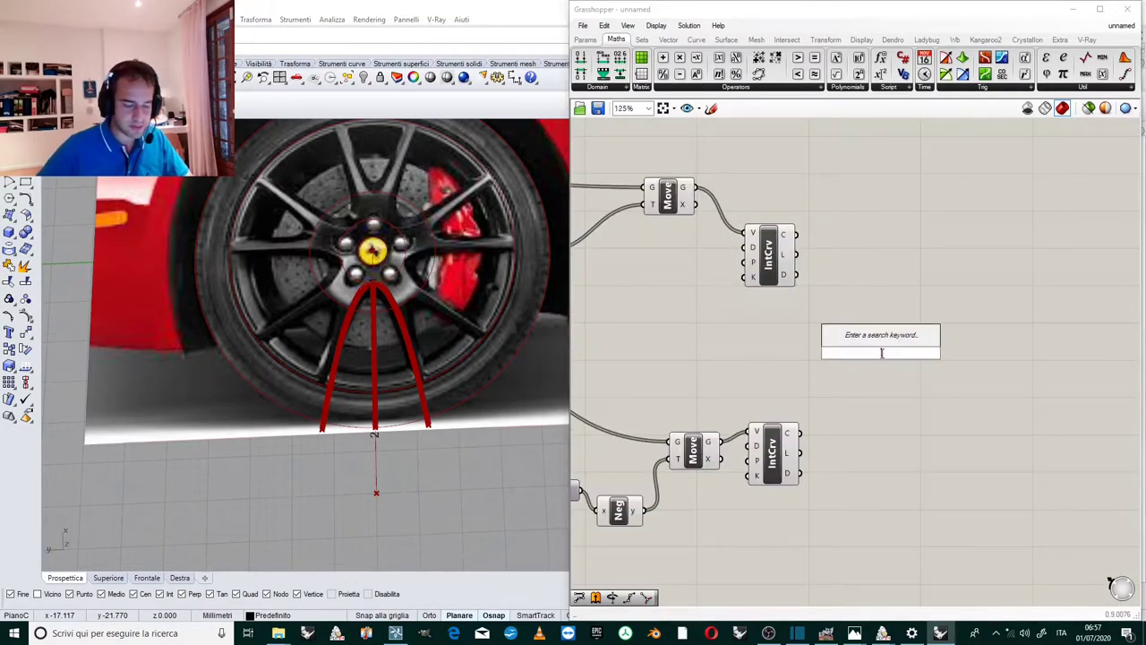
pyautogui.write('join')
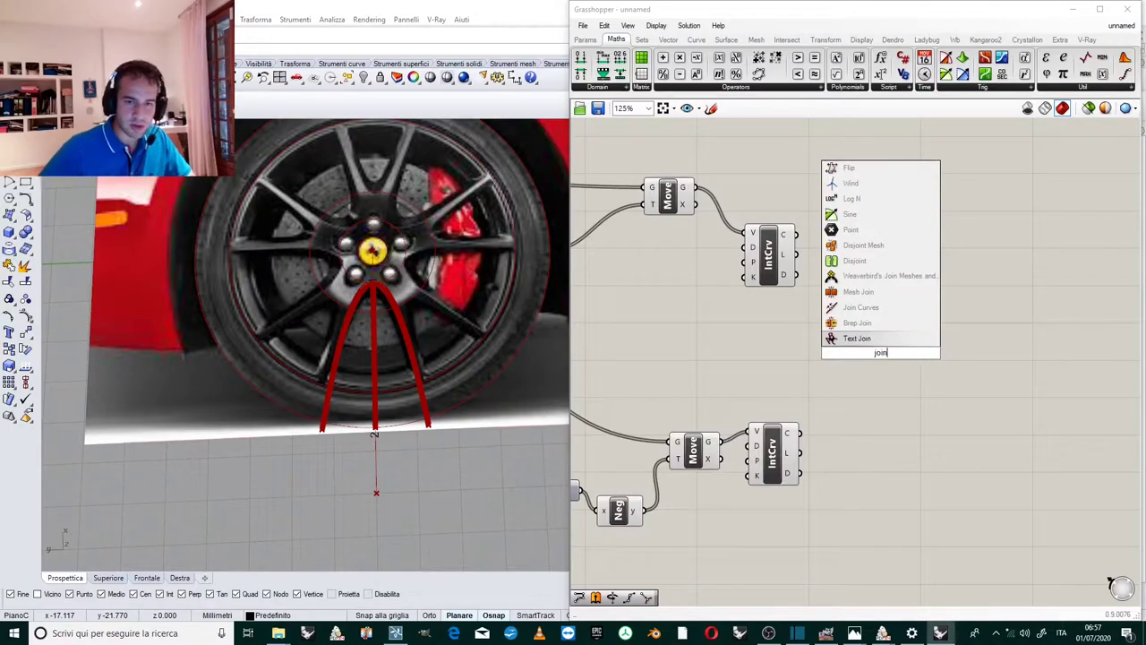
pyautogui.click(871, 309)
pyautogui.moveTo(797, 236); pyautogui.dragTo(857, 346)
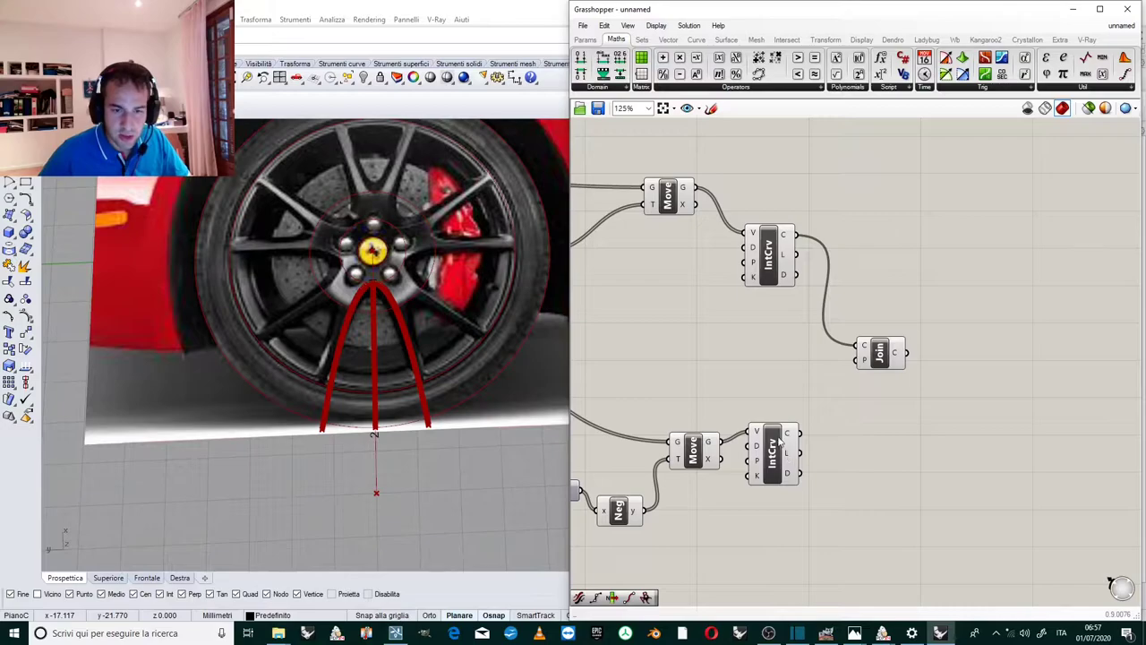
pyautogui.moveTo(799, 433); pyautogui.dragTo(857, 346)
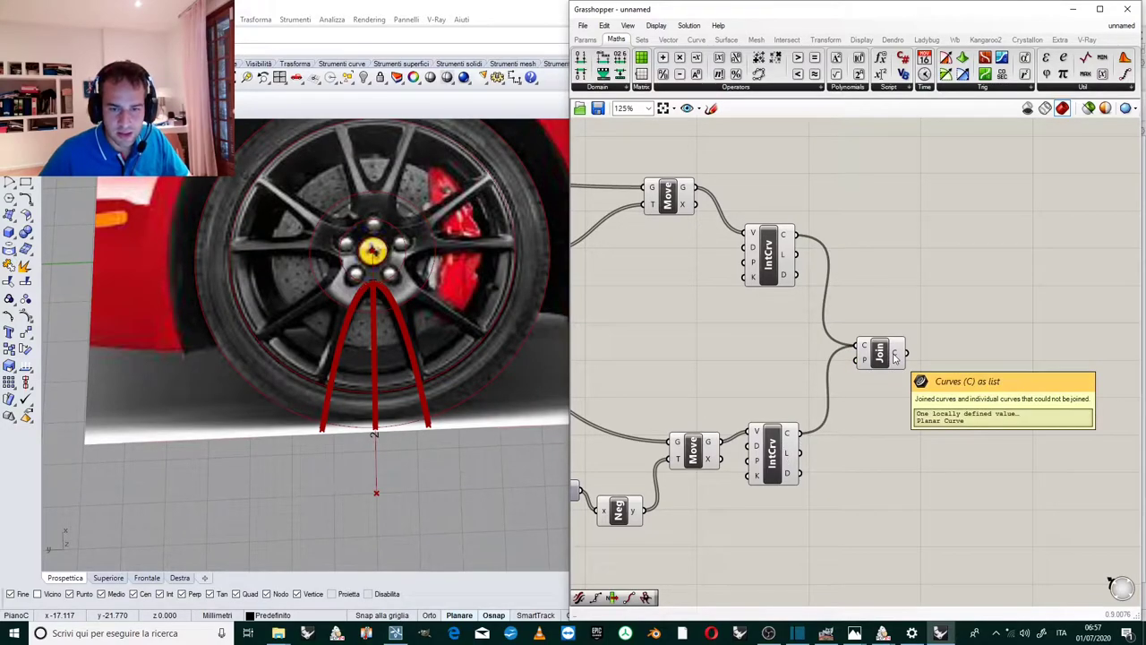
# Check the Join component's output and examine the open ends of the two spoke curves in the viewport.
pyautogui.click(894, 356)
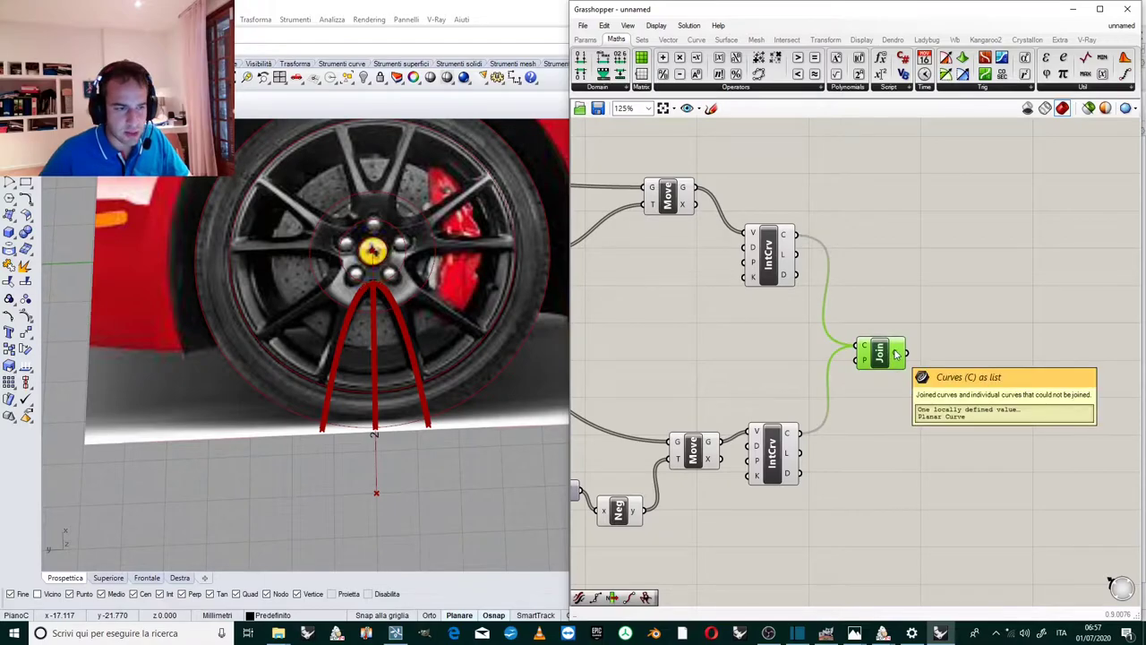
pyautogui.click(894, 316)
pyautogui.scroll(-1, 872, 294)
pyautogui.scroll(3, 383, 432)
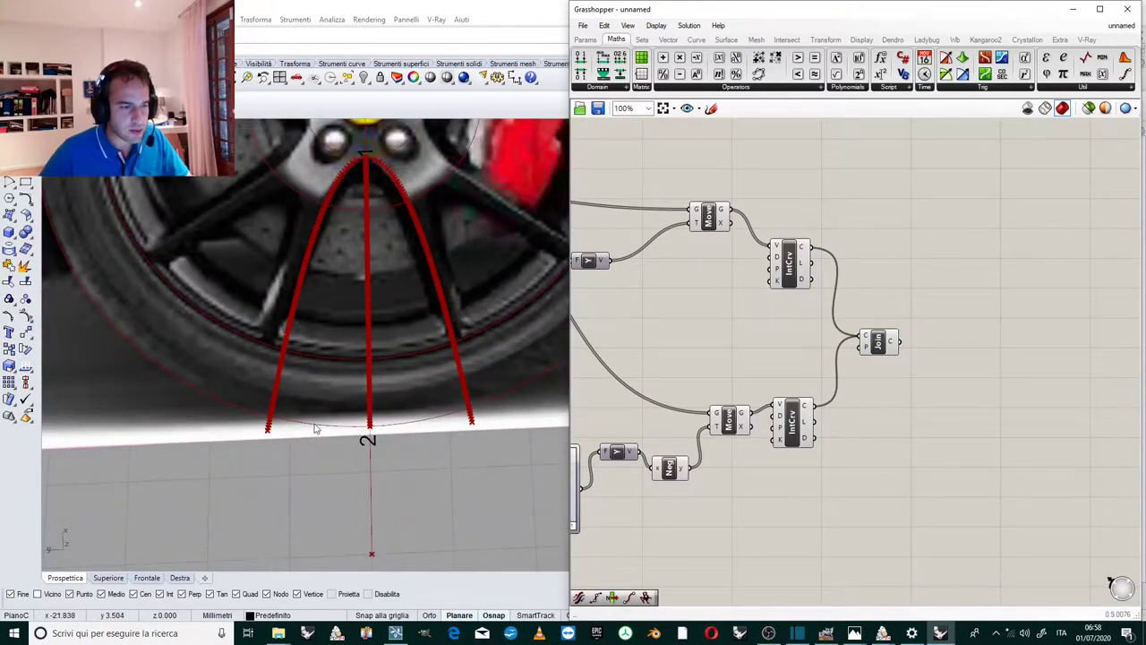
pyautogui.scroll(2, 857, 320)
pyautogui.scroll(-2, 1021, 319)
pyautogui.scroll(1, 924, 317)
# Add two End Points components and feed one IntCrv curve output into each.
pyautogui.doubleClick(914, 314)
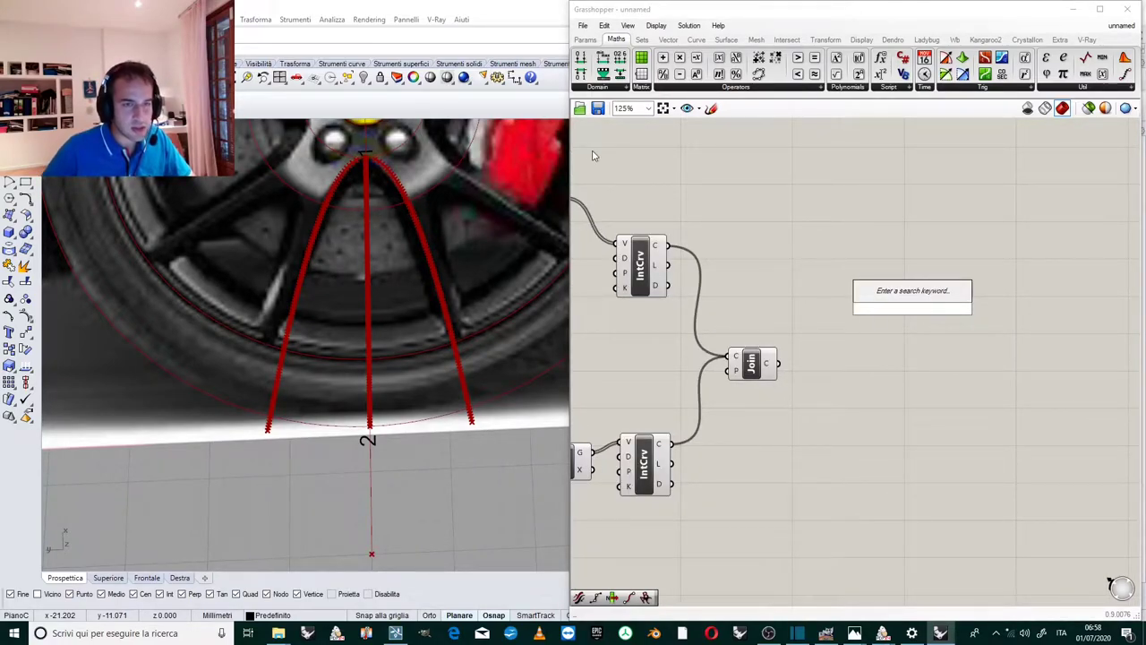
pyautogui.click(696, 40)
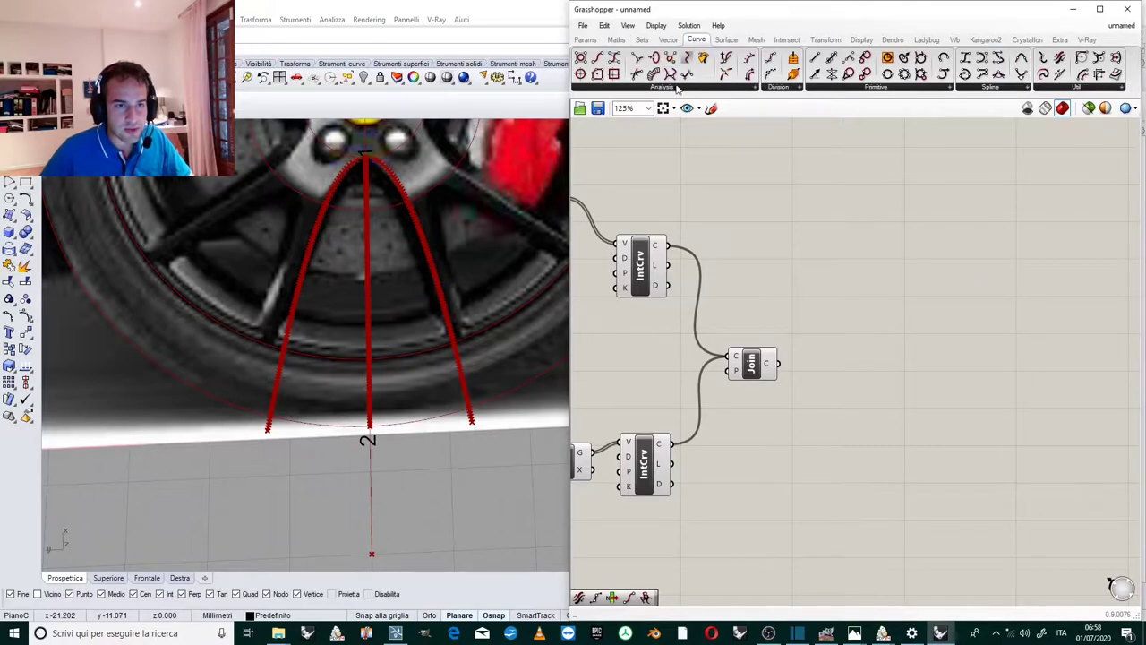
pyautogui.click(673, 87)
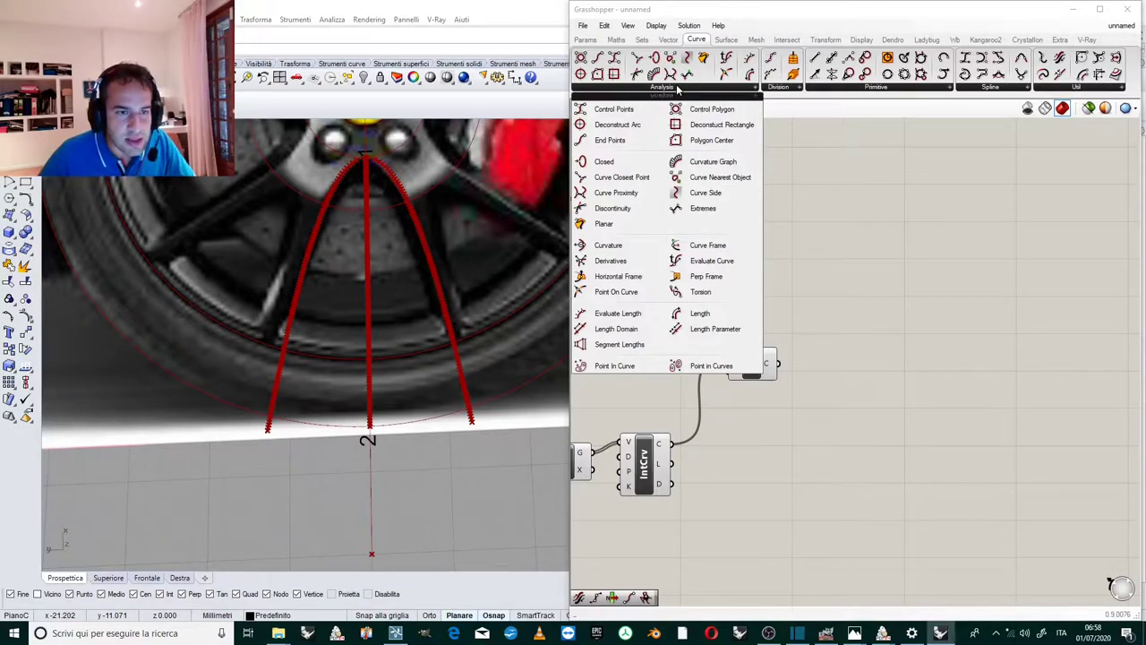
pyautogui.moveTo(610, 139); pyautogui.dragTo(827, 275)
pyautogui.moveTo(672, 248); pyautogui.dragTo(821, 478)
pyautogui.moveTo(678, 451); pyautogui.dragTo(804, 465)
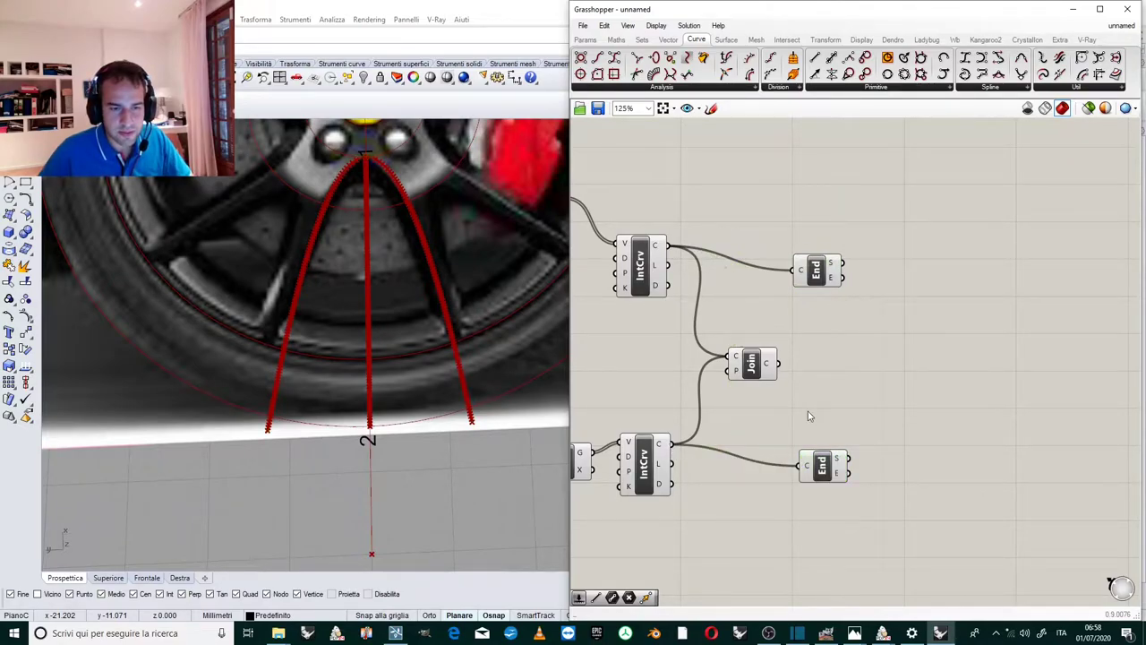
# Check which points the upper End Points component gives and add a Point parameter beside it.
pyautogui.scroll(-2, 814, 394)
pyautogui.scroll(2, 827, 364)
pyautogui.click(788, 439)
pyautogui.click(819, 301)
pyautogui.click(793, 247)
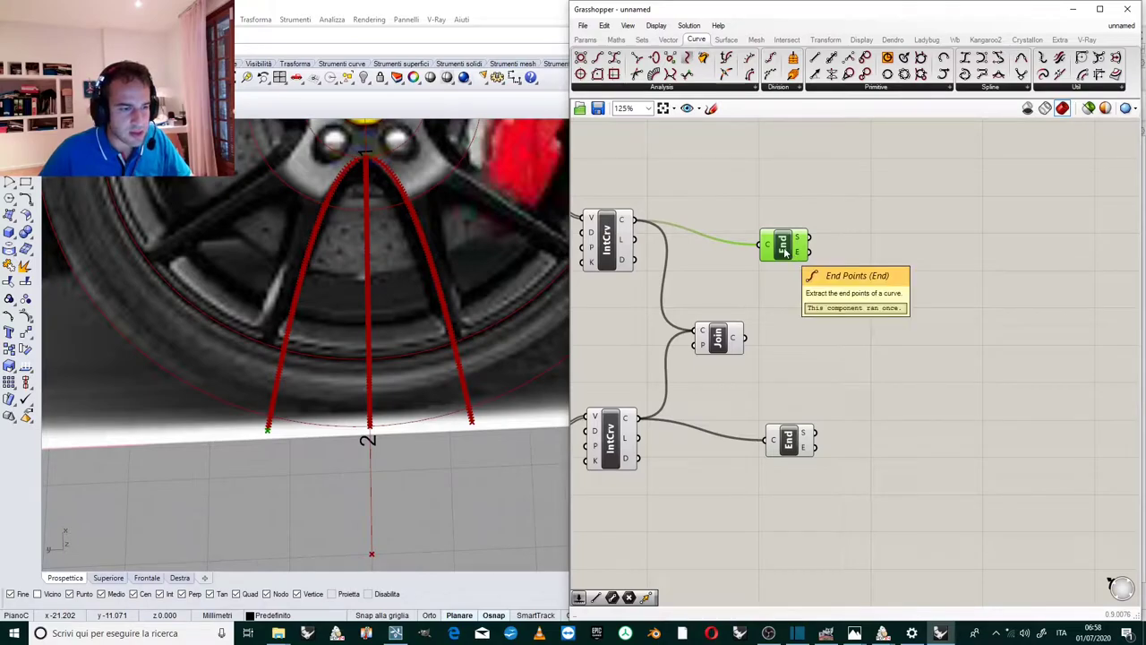
pyautogui.click(798, 281)
pyautogui.doubleClick(879, 208)
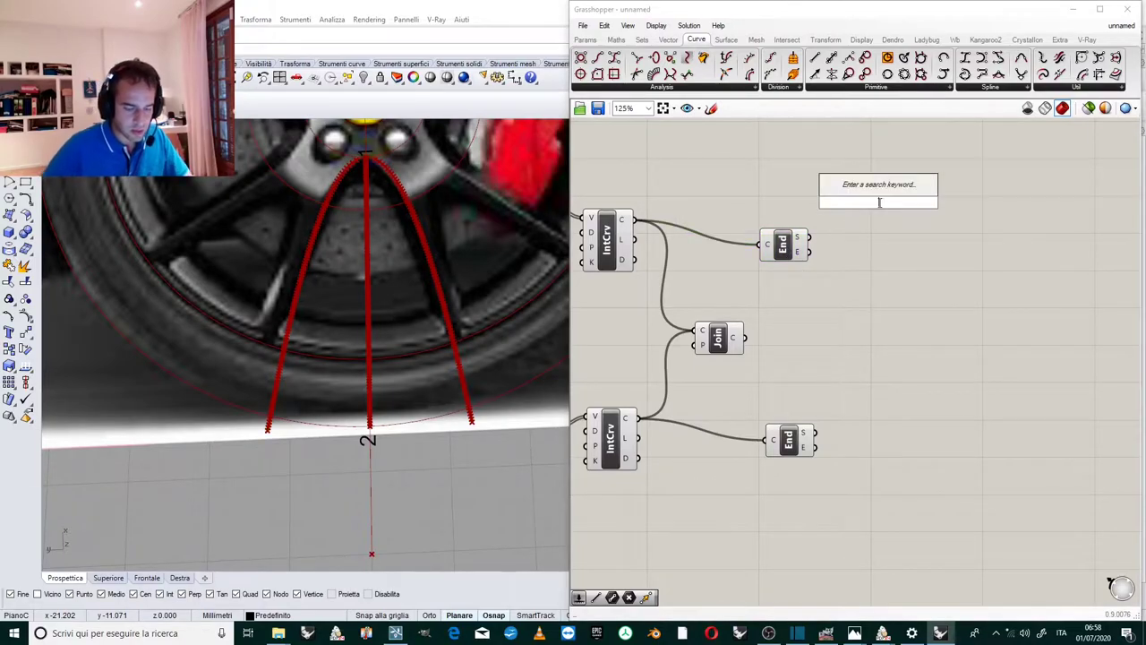
pyautogui.write('point')
pyautogui.press('Return')
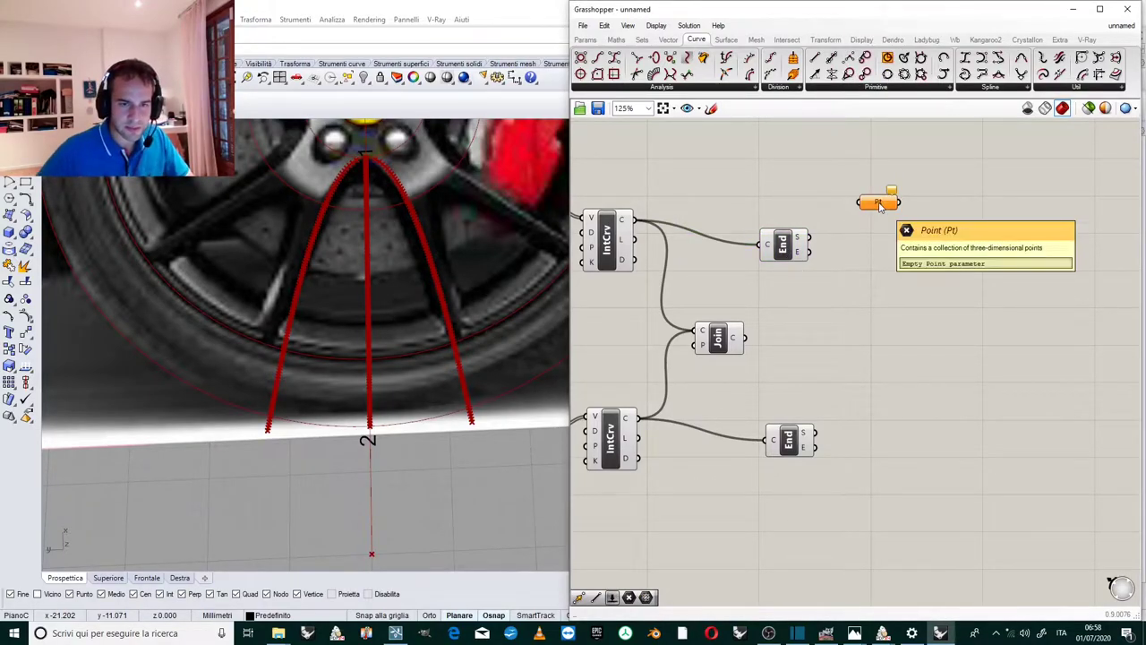
# Hide the previews of the two IntCrv components, the two Move components and the Negative component.
pyautogui.scroll(-3, 818, 274)
pyautogui.moveTo(734, 200); pyautogui.dragTo(692, 428)
pyautogui.middleClick(692, 423)
pyautogui.click(732, 384)
pyautogui.click(801, 195)
pyautogui.scroll(-2, 803, 195)
pyautogui.scroll(1, 723, 193)
pyautogui.moveTo(725, 199); pyautogui.dragTo(686, 388)
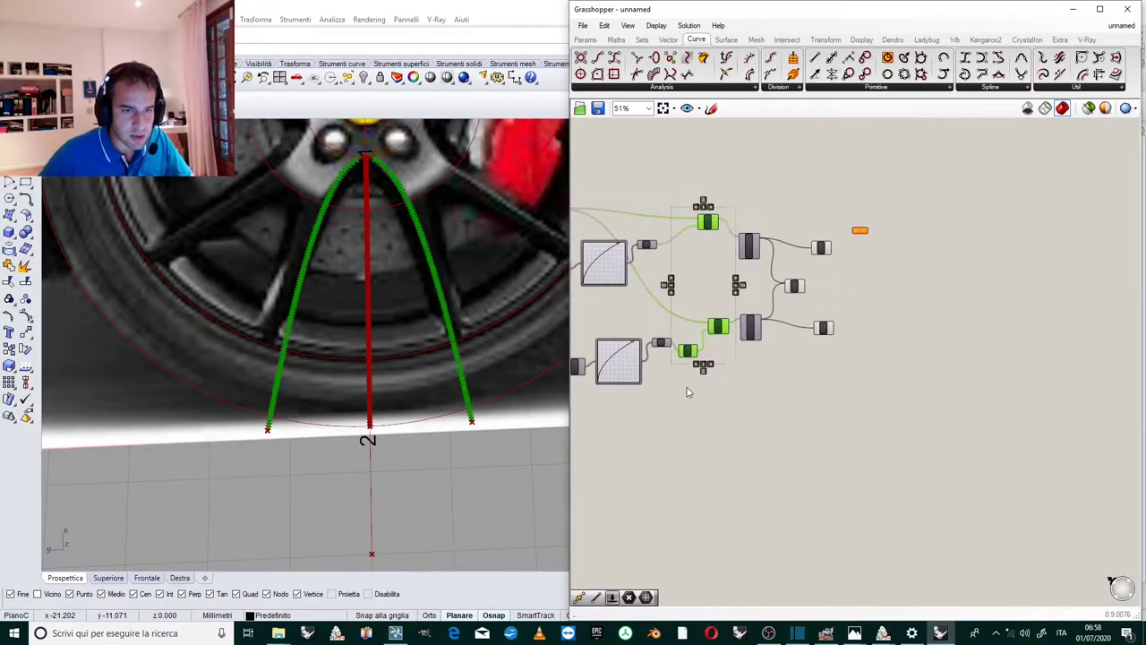
pyautogui.middleClick(687, 378)
pyautogui.click(731, 339)
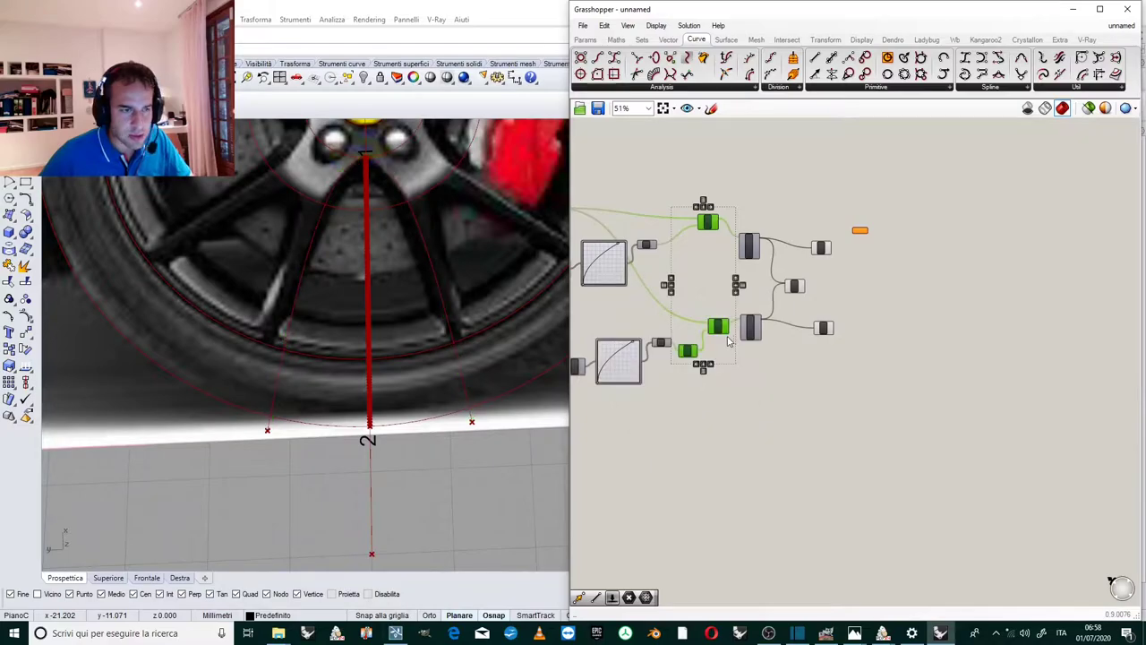
# Feed the end output of each End Points component into its own Point parameter.
pyautogui.scroll(2, 723, 243)
pyautogui.click(910, 236)
pyautogui.scroll(2, 949, 242)
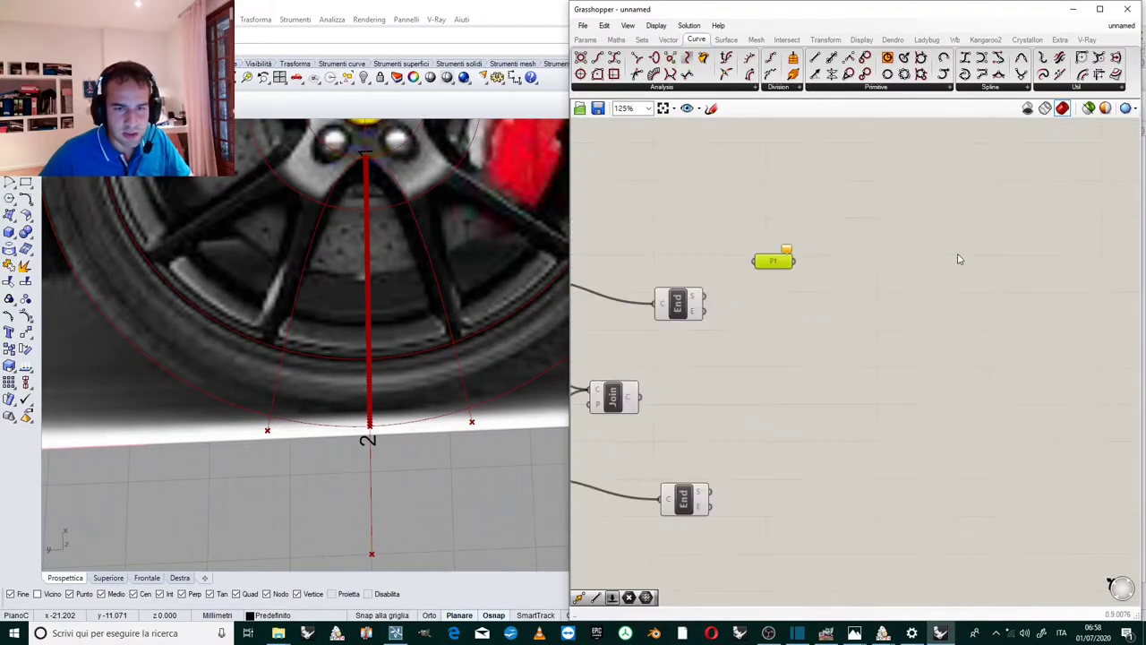
pyautogui.moveTo(705, 296); pyautogui.dragTo(757, 271)
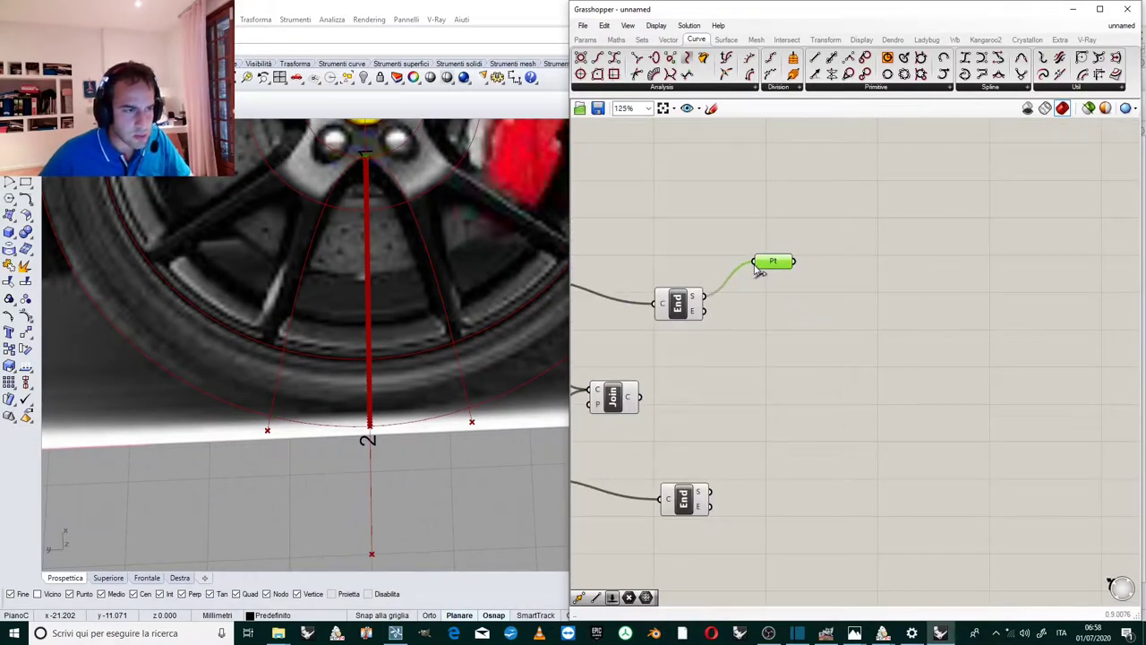
pyautogui.moveTo(705, 311); pyautogui.dragTo(788, 510)
pyautogui.moveTo(713, 508); pyautogui.dragTo(774, 508)
pyautogui.click(781, 467)
pyautogui.moveTo(774, 407); pyautogui.dragTo(786, 336)
pyautogui.click(799, 506)
# Add a Line component and connect the upper Point parameter to A and the lower one to B.
pyautogui.doubleClick(826, 455)
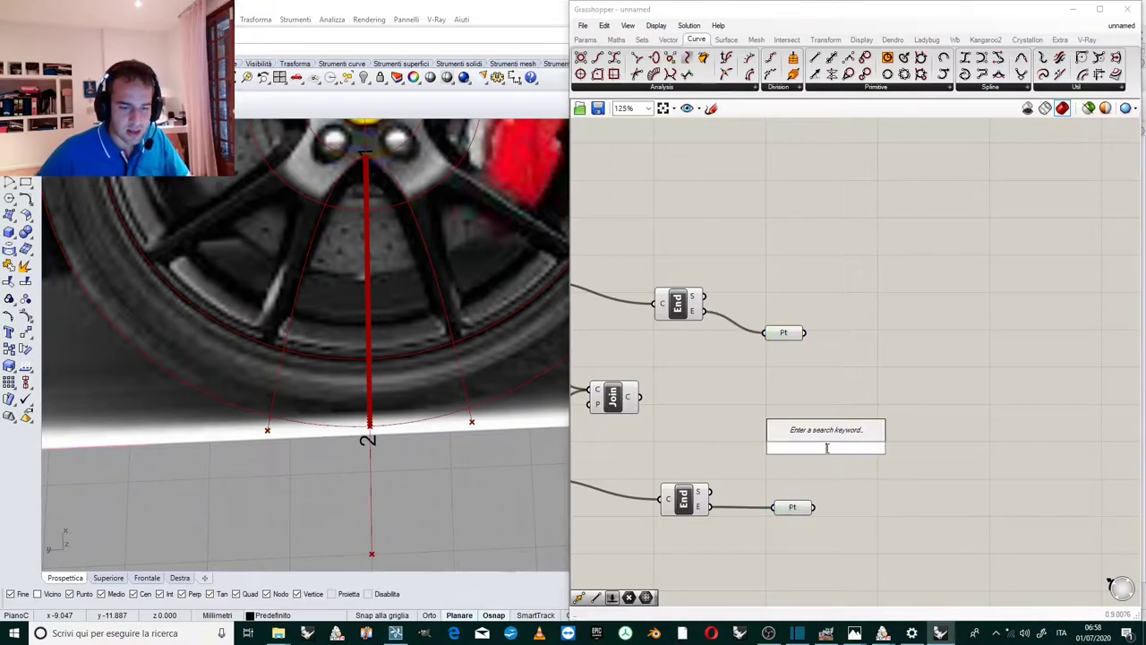
pyautogui.write('line')
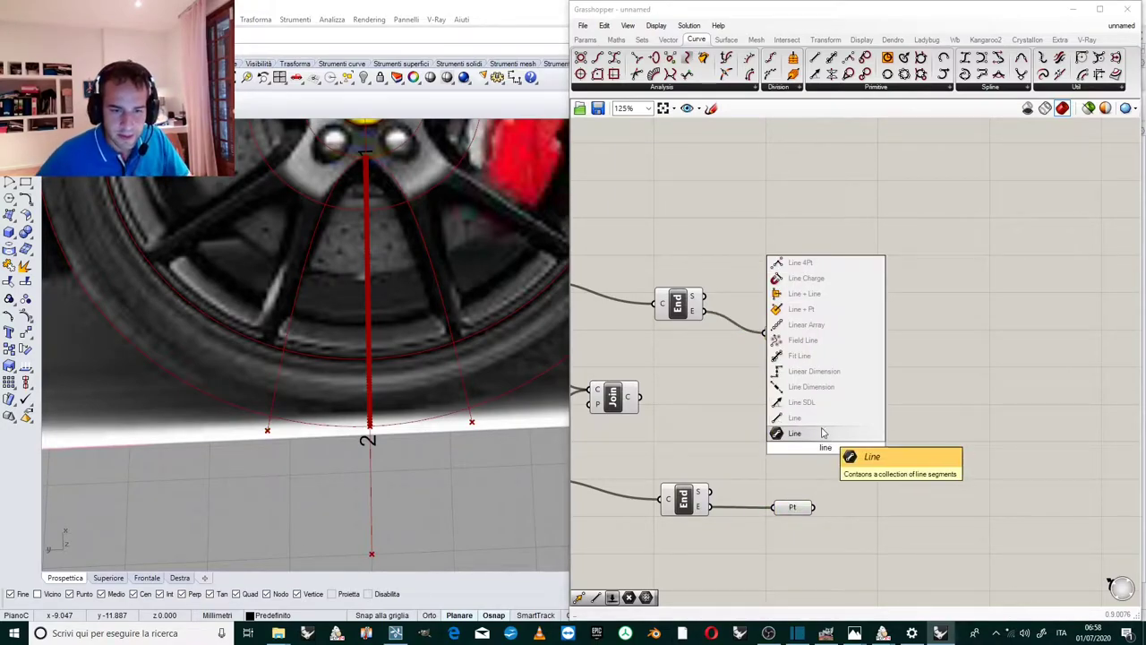
pyautogui.press('Return')
pyautogui.moveTo(805, 335); pyautogui.dragTo(858, 427)
pyautogui.moveTo(814, 507); pyautogui.dragTo(833, 432)
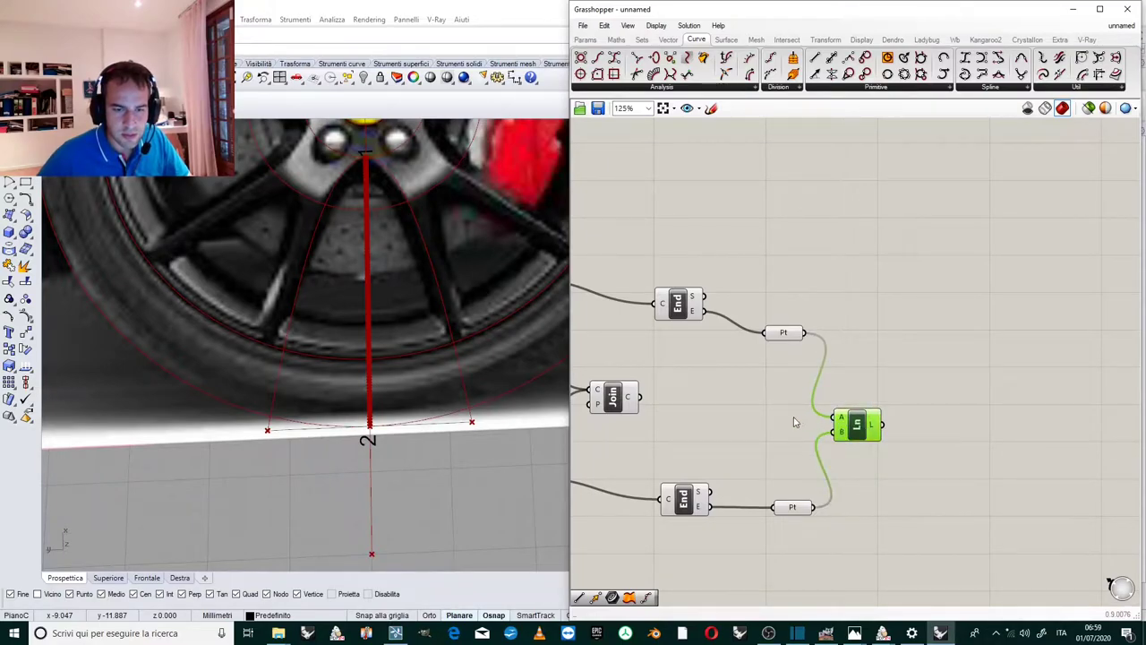
# Review the component chain and the line drawn between the two curve end points.
pyautogui.click(796, 420)
pyautogui.scroll(-5, 815, 407)
pyautogui.scroll(5, 855, 408)
pyautogui.click(806, 425)
pyautogui.scroll(-5, 825, 436)
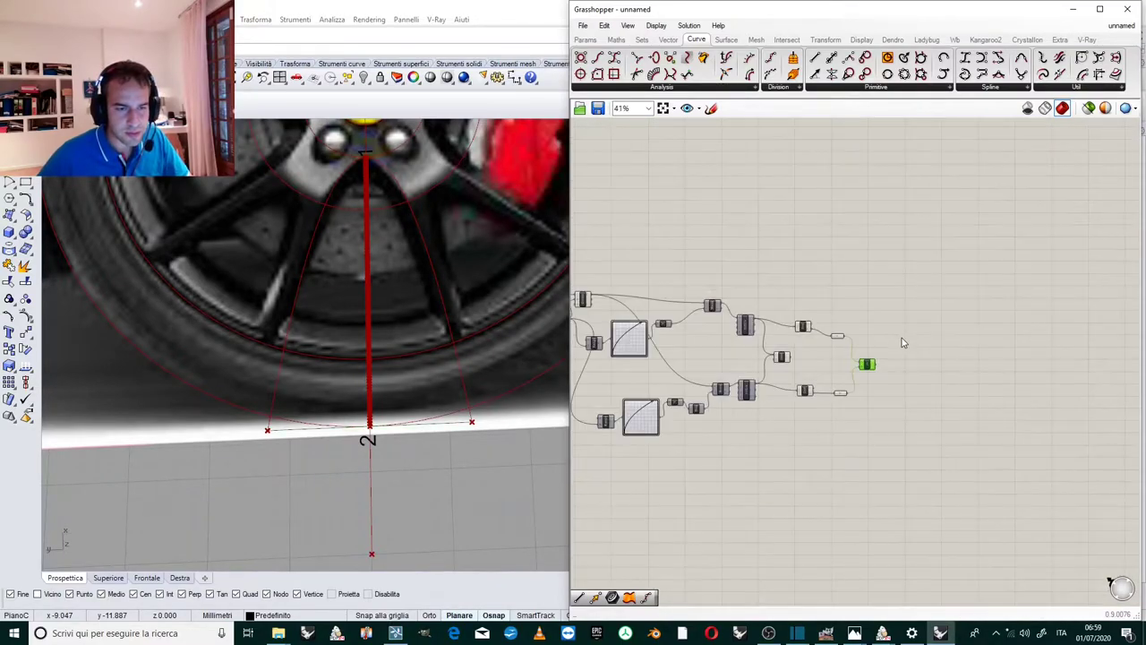
pyautogui.scroll(2, 868, 337)
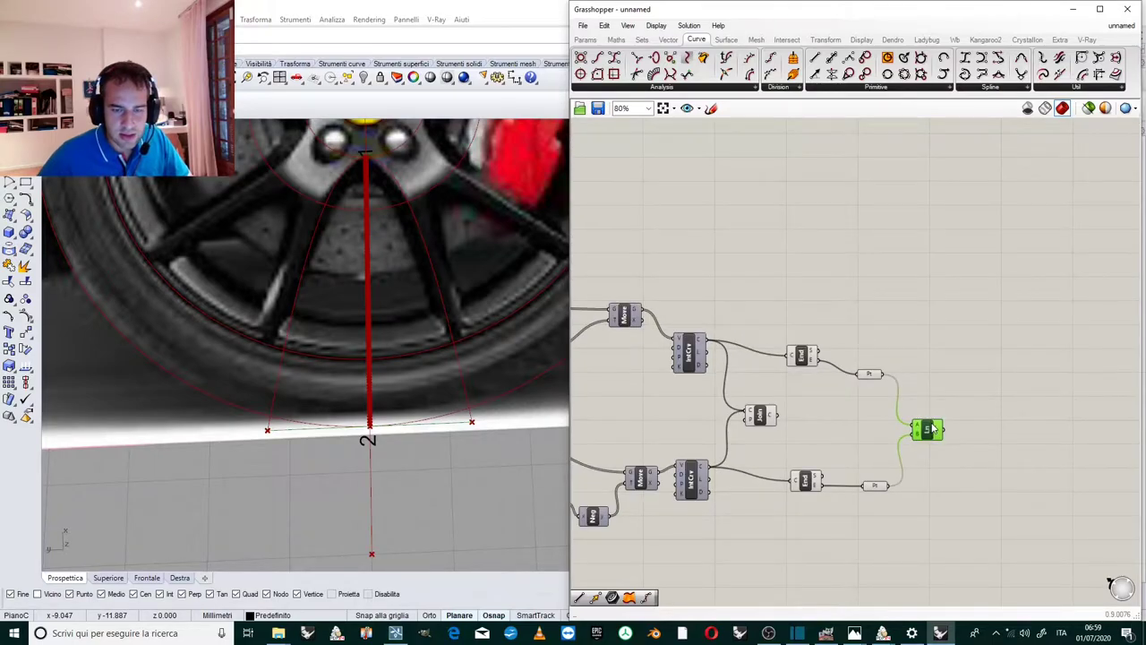
pyautogui.scroll(3, 931, 430)
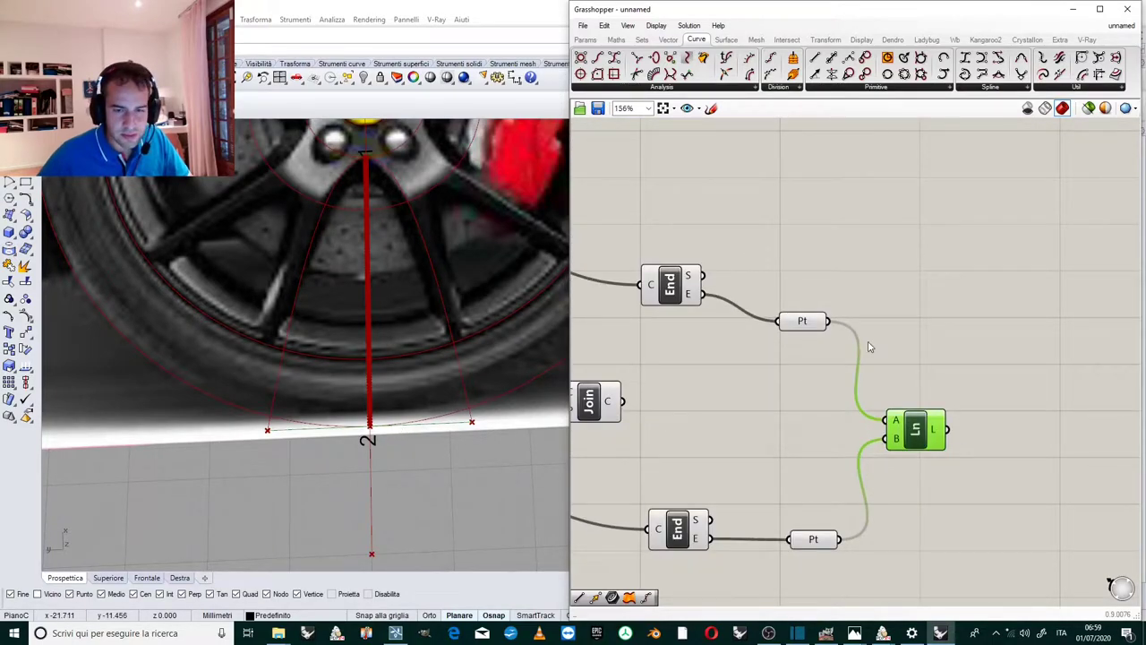
pyautogui.click(896, 352)
pyautogui.scroll(-2, 855, 310)
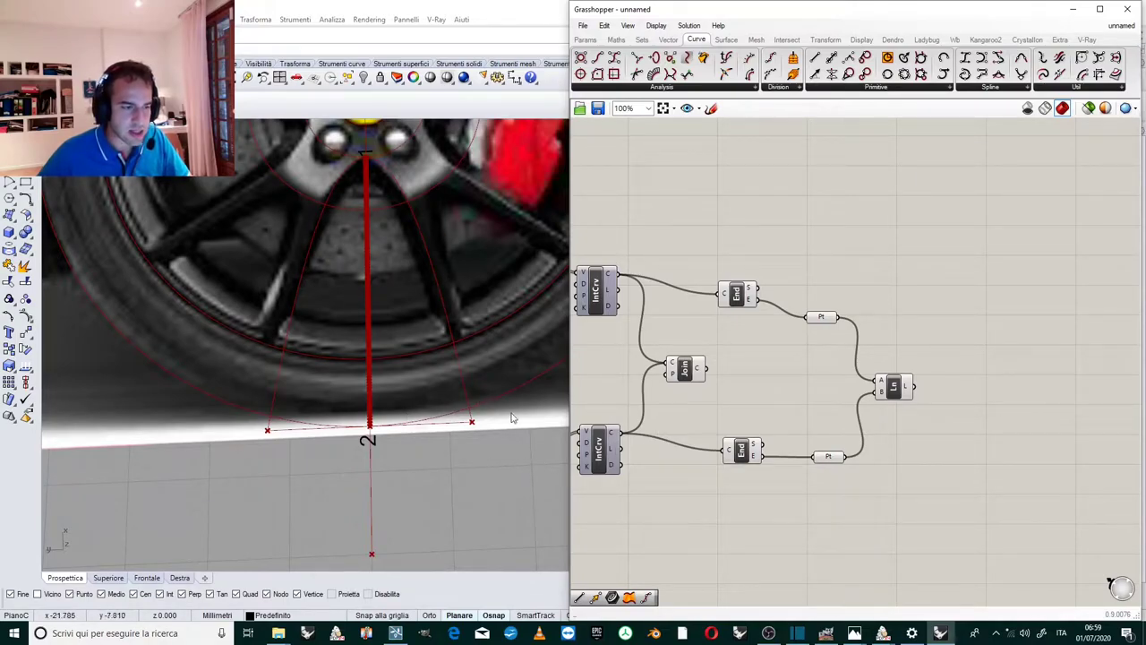
# Duplicate the Join component after the Line component, add the line to its curve inputs and reposition it.
pyautogui.click(684, 368)
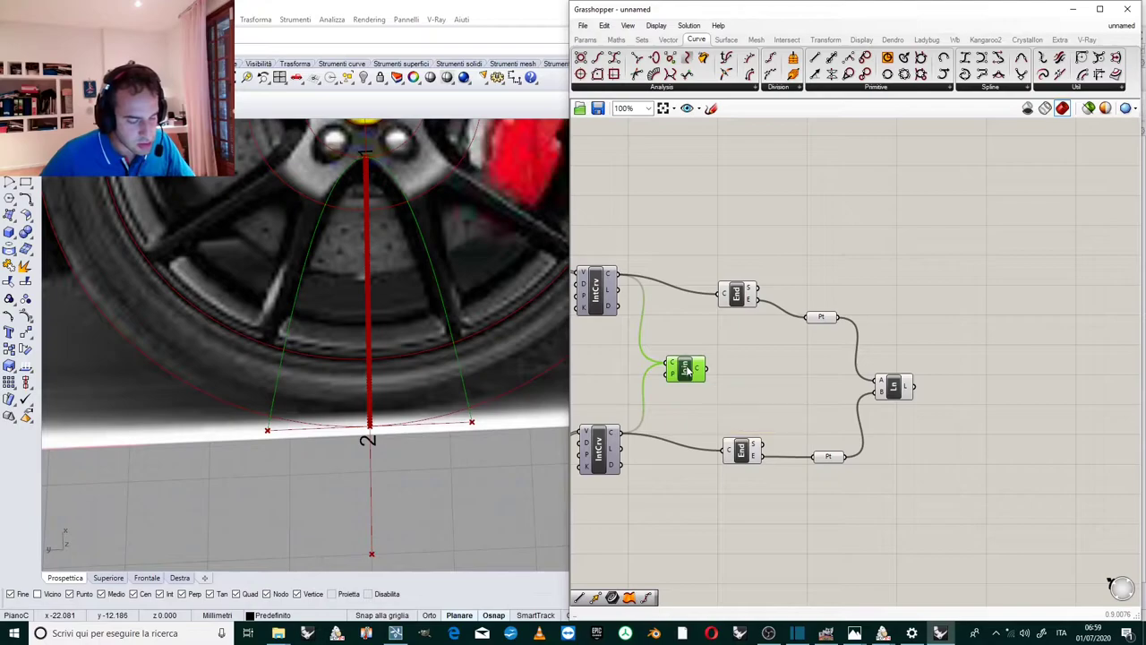
pyautogui.moveTo(697, 374)
pyautogui.hotkey('ctrl', 'c')
pyautogui.hotkey('ctrl', 'v')
pyautogui.moveTo(695, 374); pyautogui.dragTo(1001, 397)
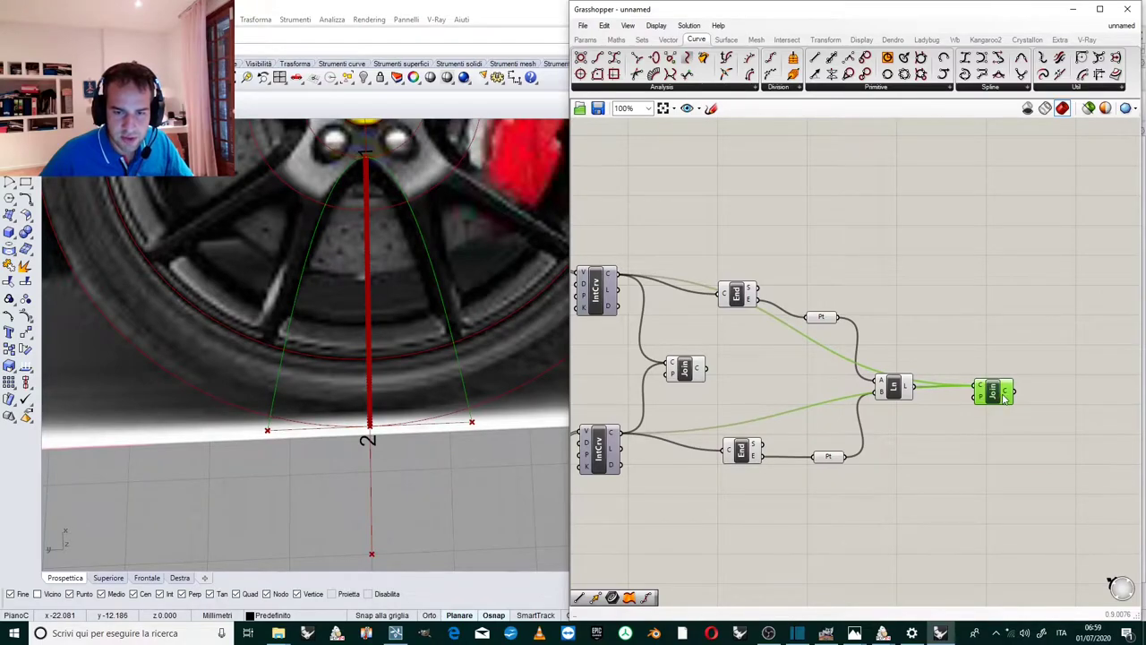
pyautogui.moveTo(1005, 399)
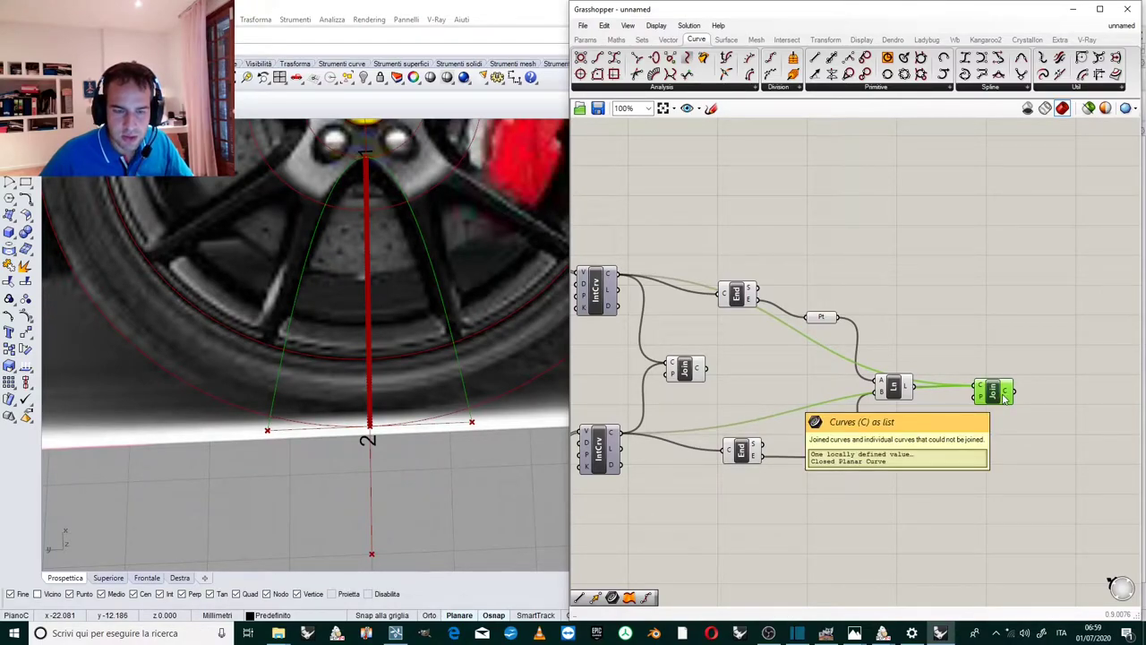
pyautogui.scroll(2, 1036, 419)
pyautogui.moveTo(983, 394); pyautogui.dragTo(931, 331)
# Add the curve-to-Brep Project component and feed the second Join component's output into its curve input.
pyautogui.scroll(-4, 931, 331)
pyautogui.scroll(2, 898, 336)
pyautogui.scroll(3, 898, 335)
pyautogui.doubleClick(922, 351)
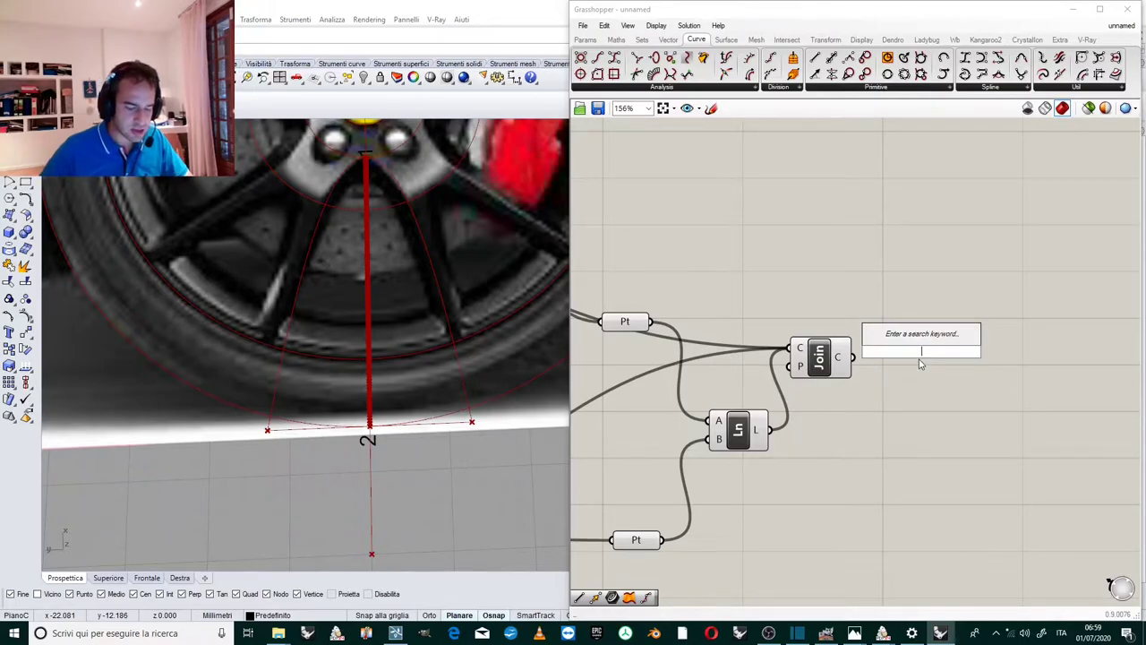
pyautogui.write('project')
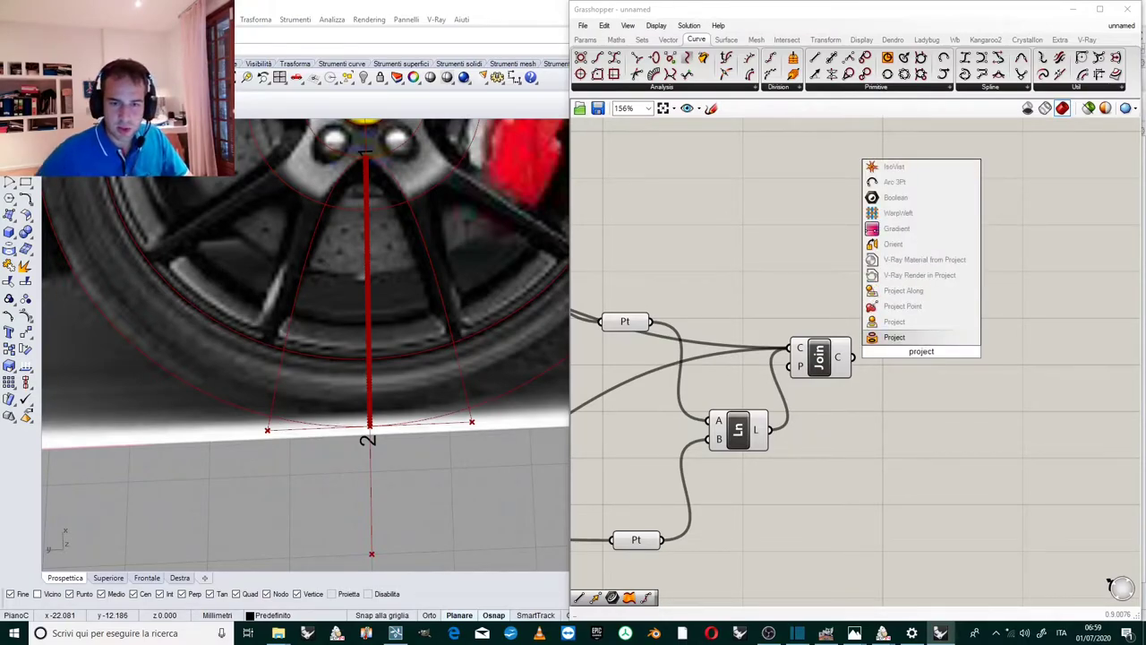
pyautogui.click(905, 337)
pyautogui.moveTo(853, 357); pyautogui.dragTo(904, 340)
pyautogui.click(995, 299)
pyautogui.scroll(3, 1003, 333)
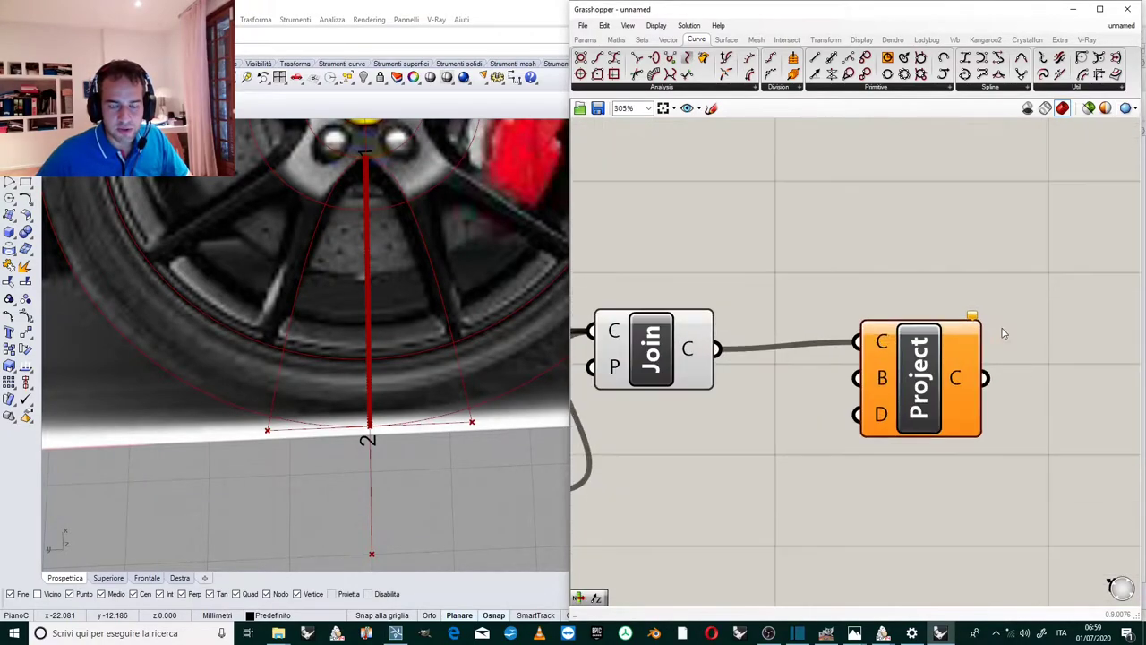
# Rename the Join component that feeds Project as "curve closed planar".
pyautogui.moveTo(627, 343); pyautogui.dragTo(808, 375, button='right')
pyautogui.rightClick(829, 399)
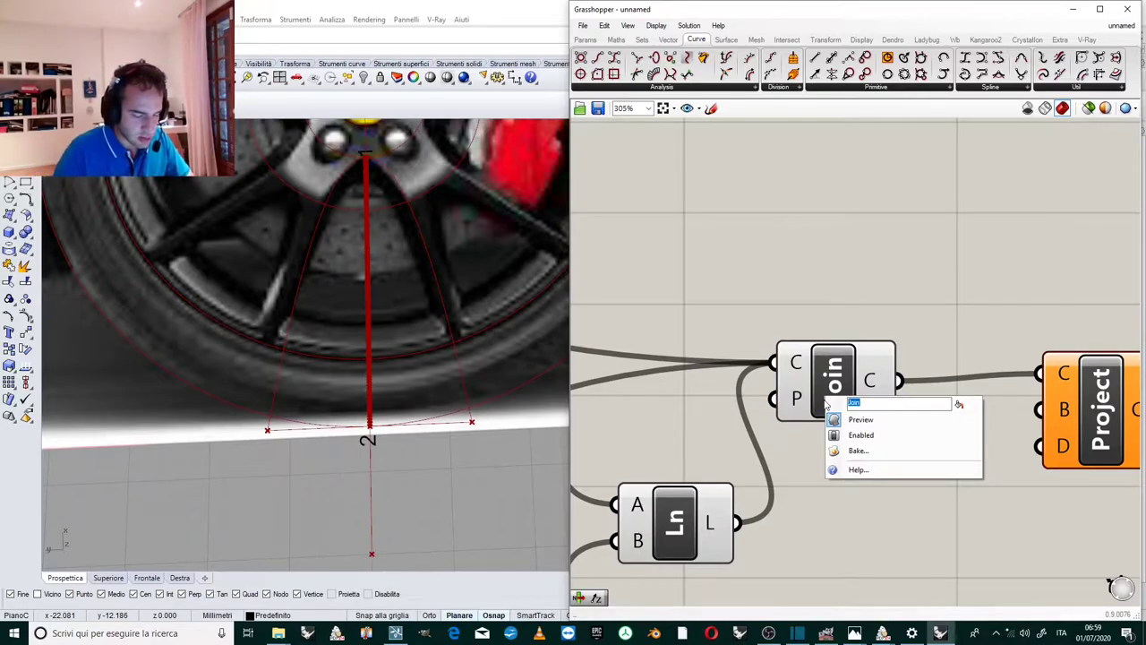
pyautogui.write('curv')
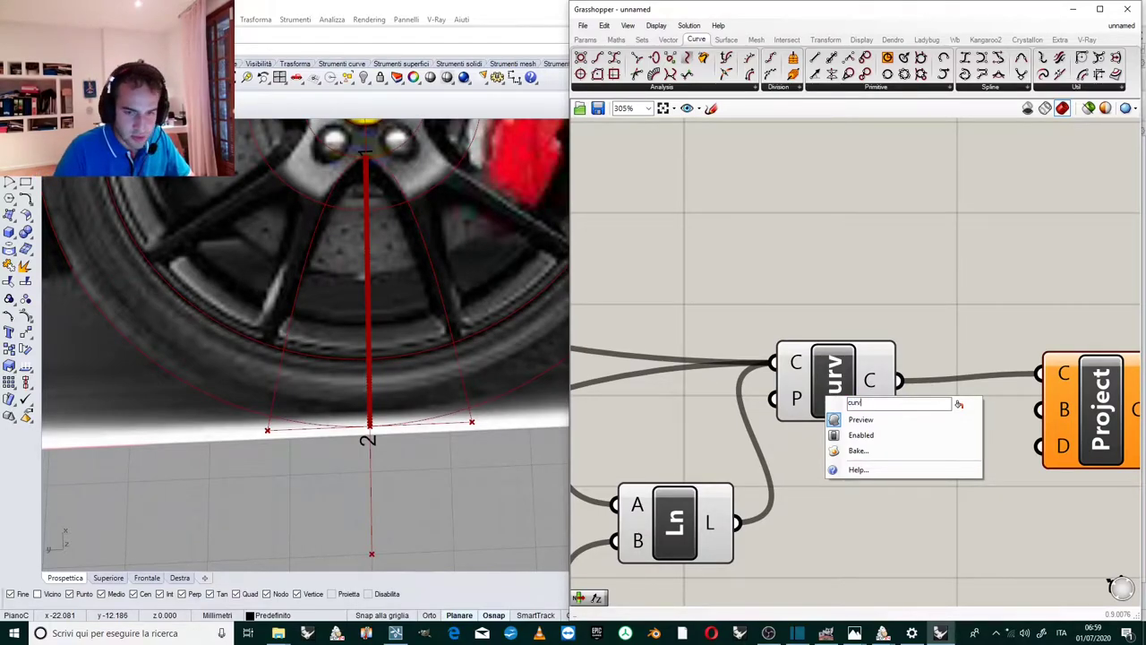
pyautogui.write('e closed')
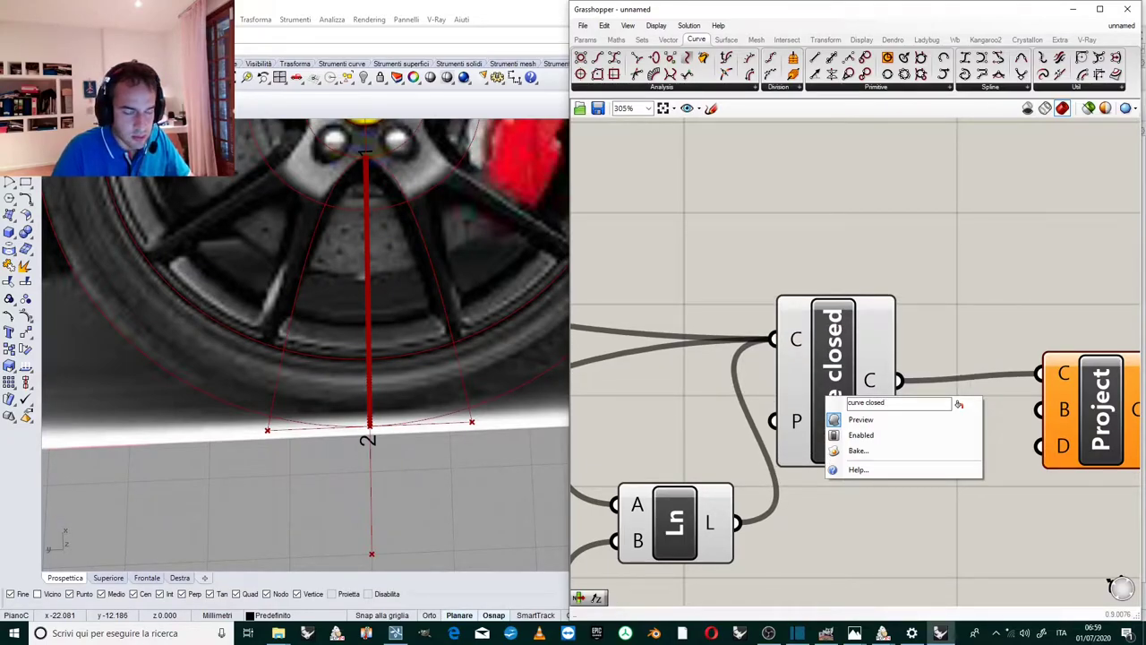
pyautogui.write(' planar')
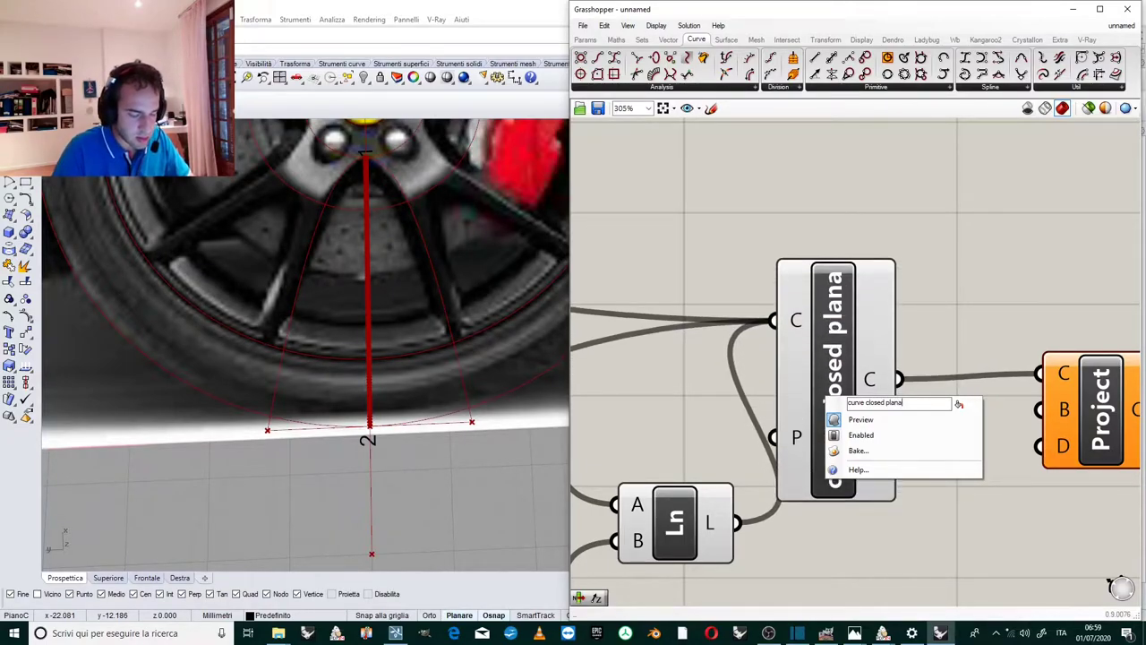
pyautogui.click(931, 306)
pyautogui.scroll(-4, 844, 307)
pyautogui.scroll(4, 1035, 326)
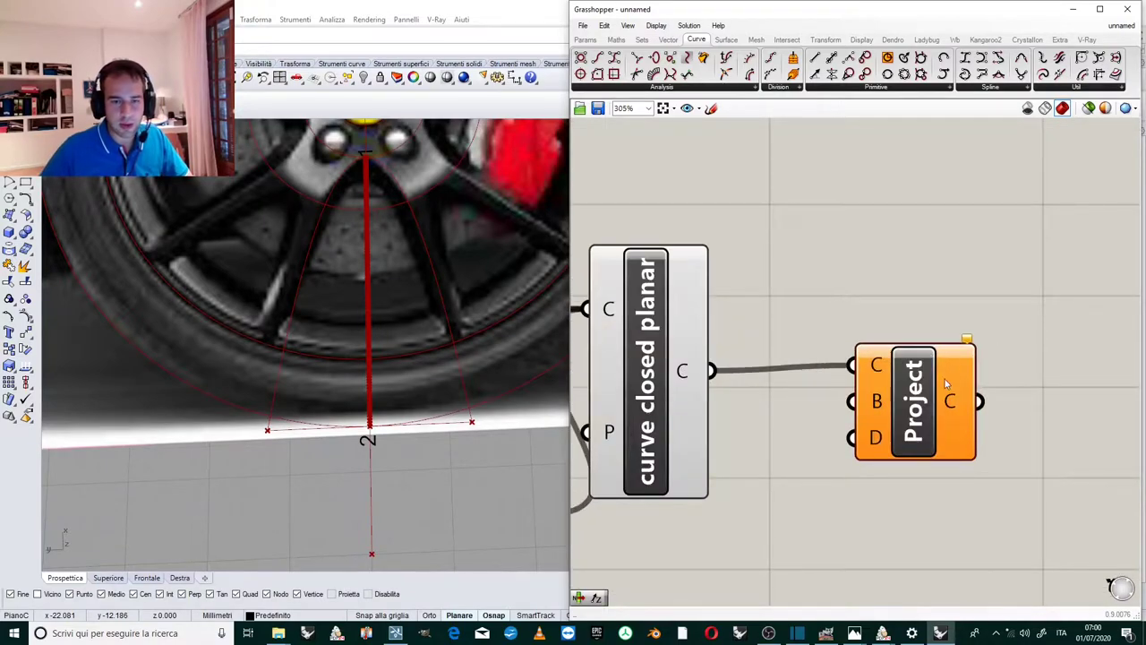
# Connect the output of the last component in the upper chain to Project's Brep input.
pyautogui.scroll(-10, 926, 385)
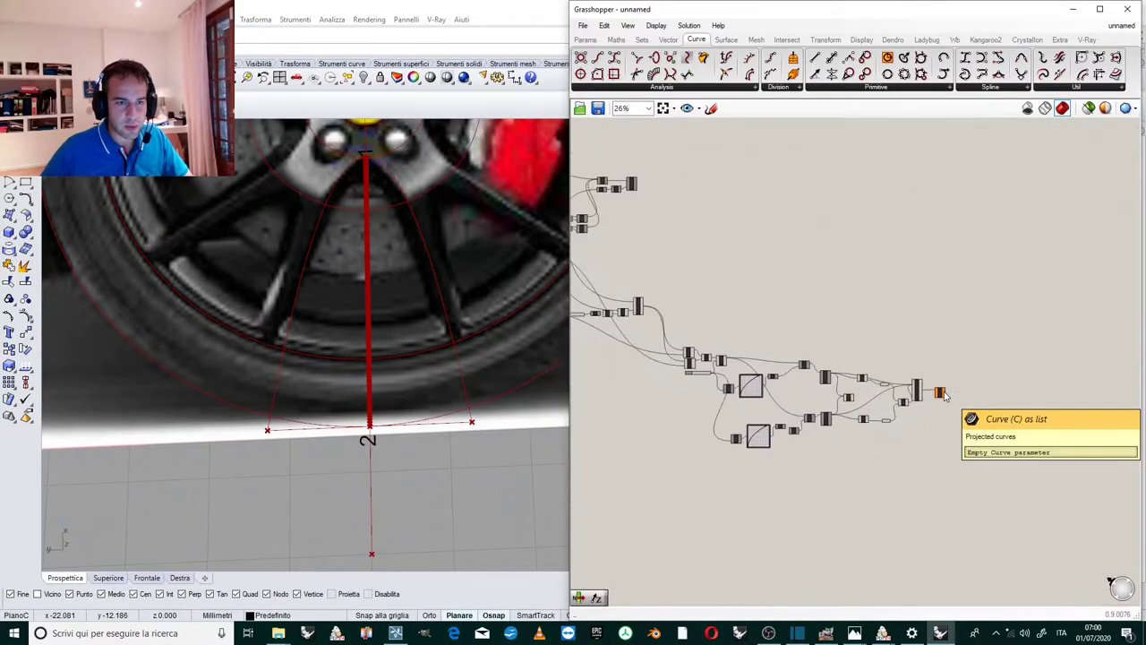
pyautogui.scroll(8, 940, 394)
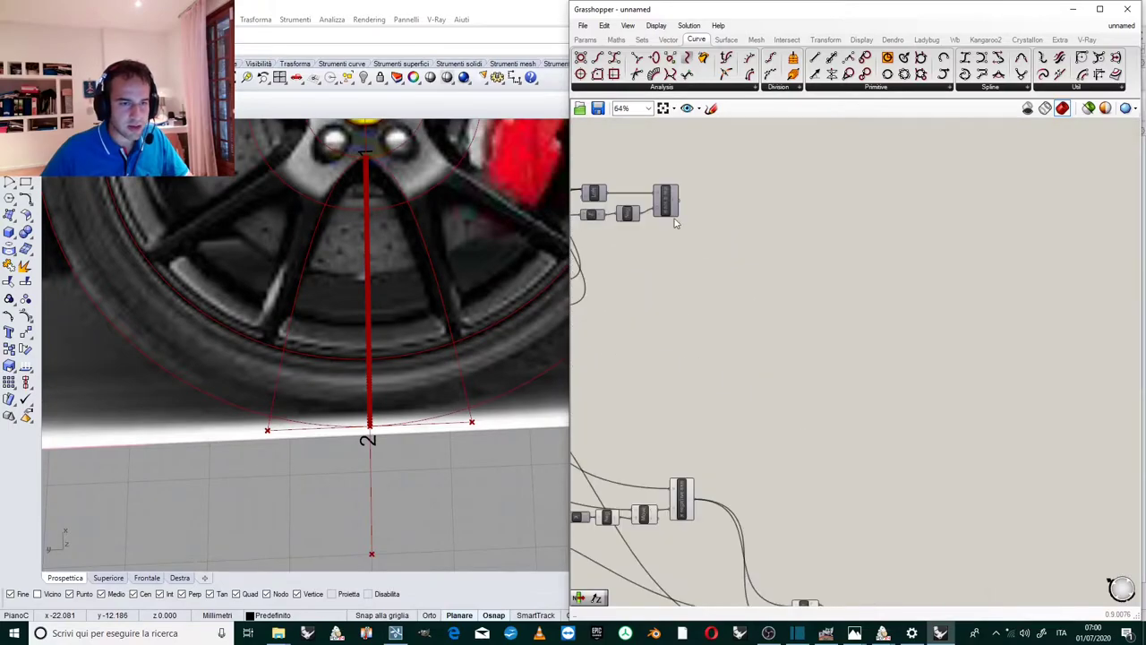
pyautogui.moveTo(760, 232); pyautogui.dragTo(904, 479)
pyautogui.scroll(-8, 775, 231)
pyautogui.scroll(7, 1041, 350)
# Examine the projected curve over the wheel image from several angles and check the data in Project's curve output.
pyautogui.moveTo(304, 296); pyautogui.dragTo(359, 179, button='right')
pyautogui.scroll(7, 408, 228)
pyautogui.moveTo(408, 227); pyautogui.dragTo(332, 292, button='right')
pyautogui.scroll(-6, 332, 292)
pyautogui.scroll(8, 442, 294)
pyautogui.moveTo(443, 293)
pyautogui.mouseDown(button='right')
pyautogui.moveTo(335, 294)
pyautogui.moveTo(437, 312)
pyautogui.mouseUp(button='right')
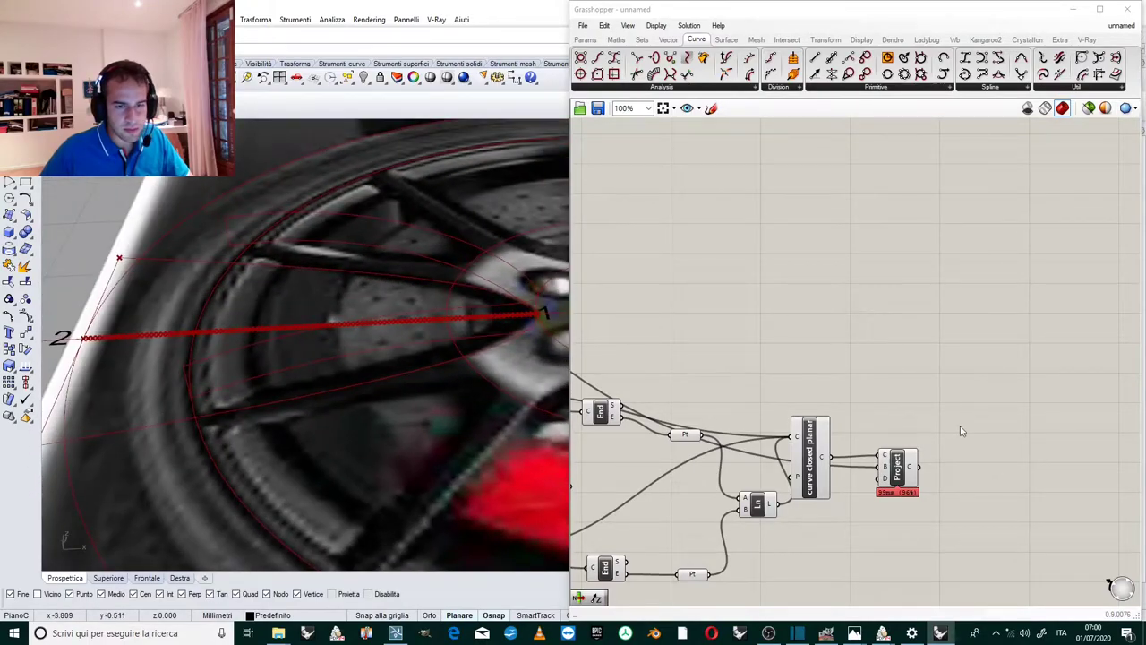
pyautogui.moveTo(911, 472)
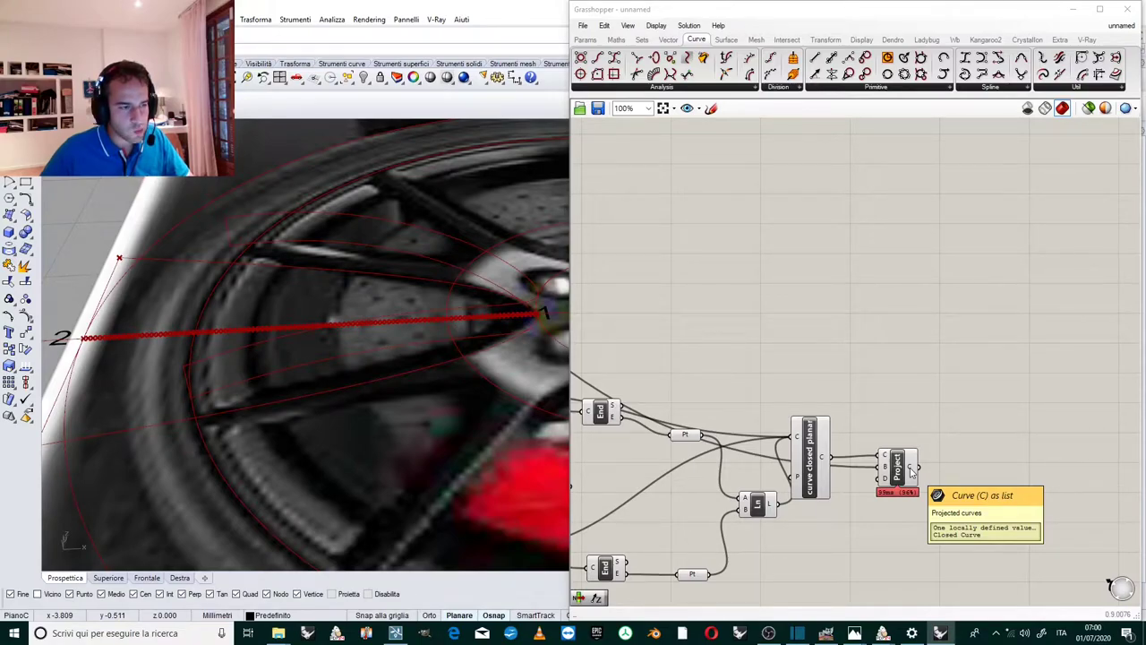
pyautogui.moveTo(327, 387); pyautogui.dragTo(374, 343, button='right')
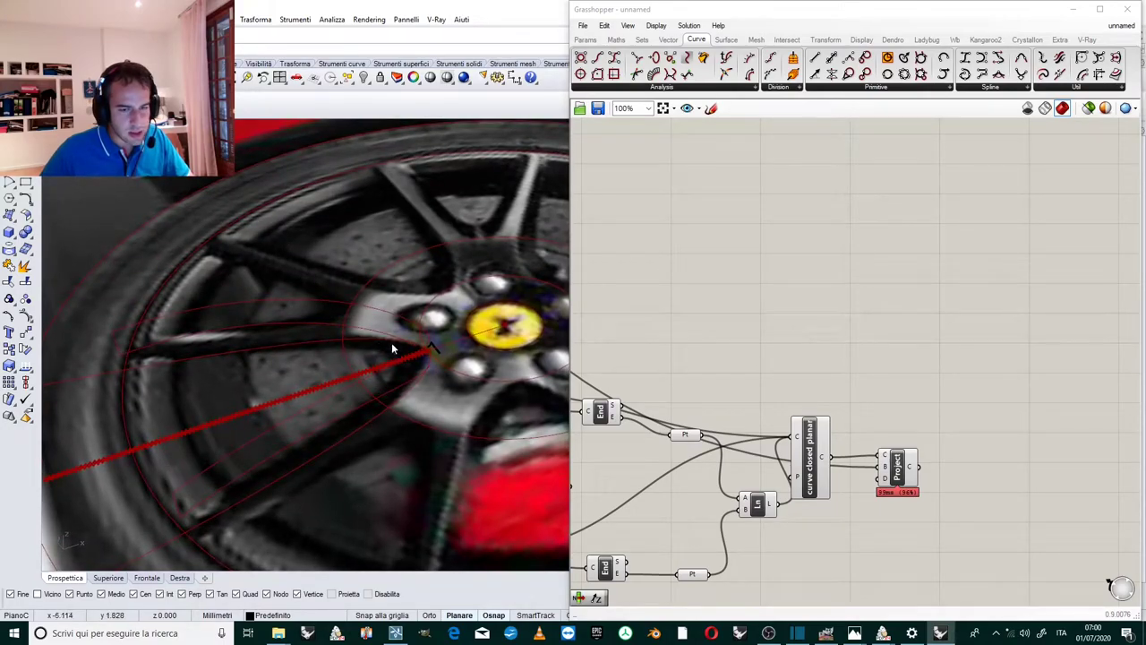
# Trace the wire from the upper chain's last component to Project's Brep input and inspect the projection in the viewport.
pyautogui.scroll(-5, 1009, 408)
pyautogui.scroll(8, 765, 270)
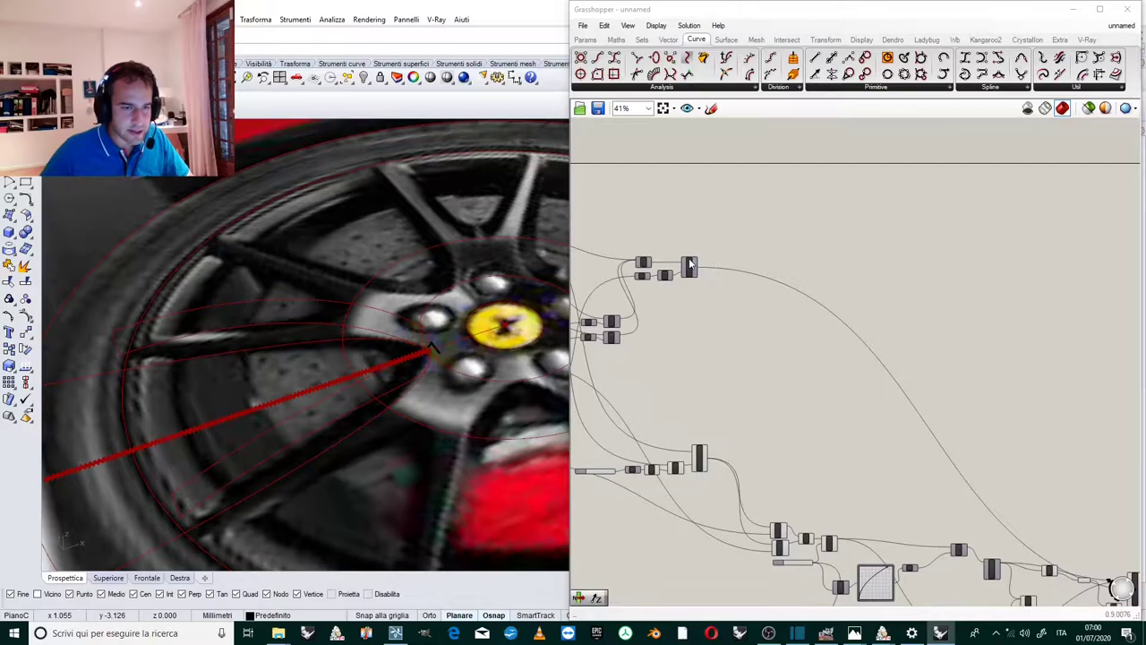
pyautogui.scroll(-4, 670, 260)
pyautogui.moveTo(641, 279); pyautogui.dragTo(726, 410)
pyautogui.scroll(-4, 672, 260)
pyautogui.scroll(3, 886, 335)
pyautogui.scroll(4, 777, 379)
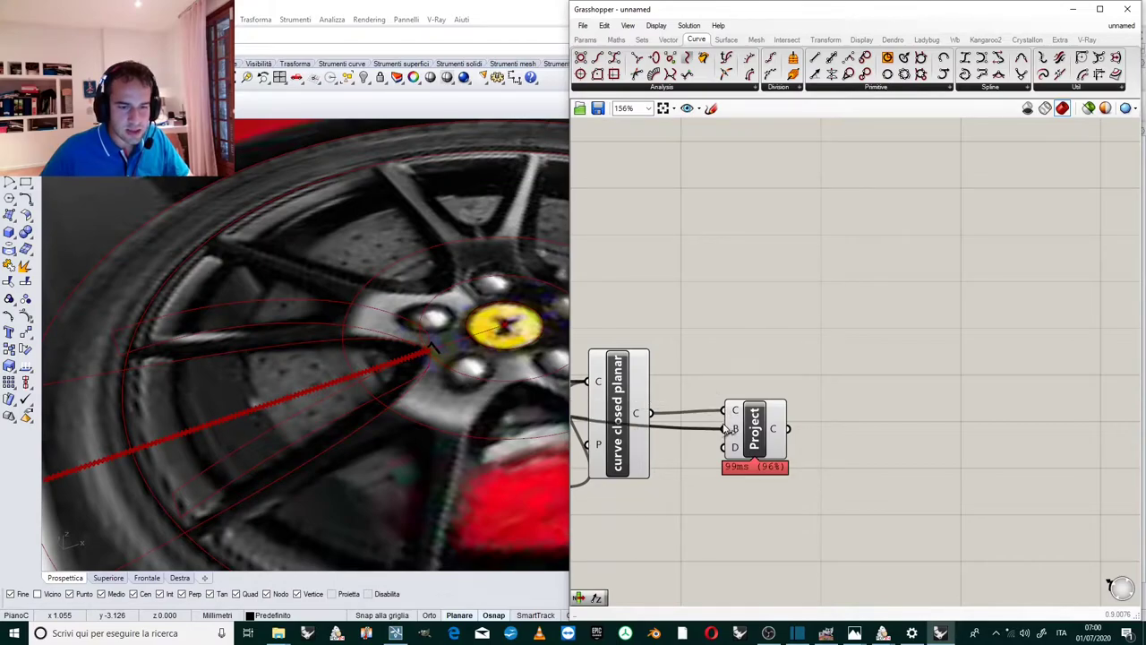
pyautogui.click(767, 413)
pyautogui.moveTo(383, 365); pyautogui.dragTo(305, 317, button='right')
pyautogui.scroll(-3, 859, 350)
# Move the Project component up, clear of the "curve closed planar" component.
pyautogui.moveTo(810, 403); pyautogui.dragTo(804, 333)
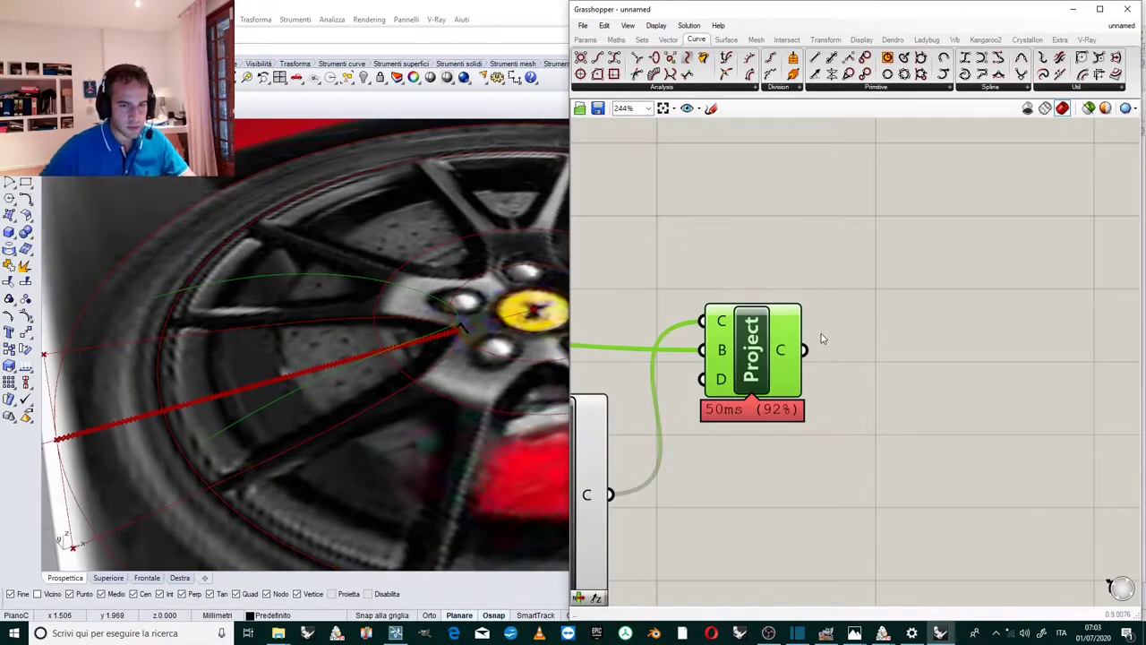
pyautogui.click(866, 308)
pyautogui.scroll(-2, 909, 322)
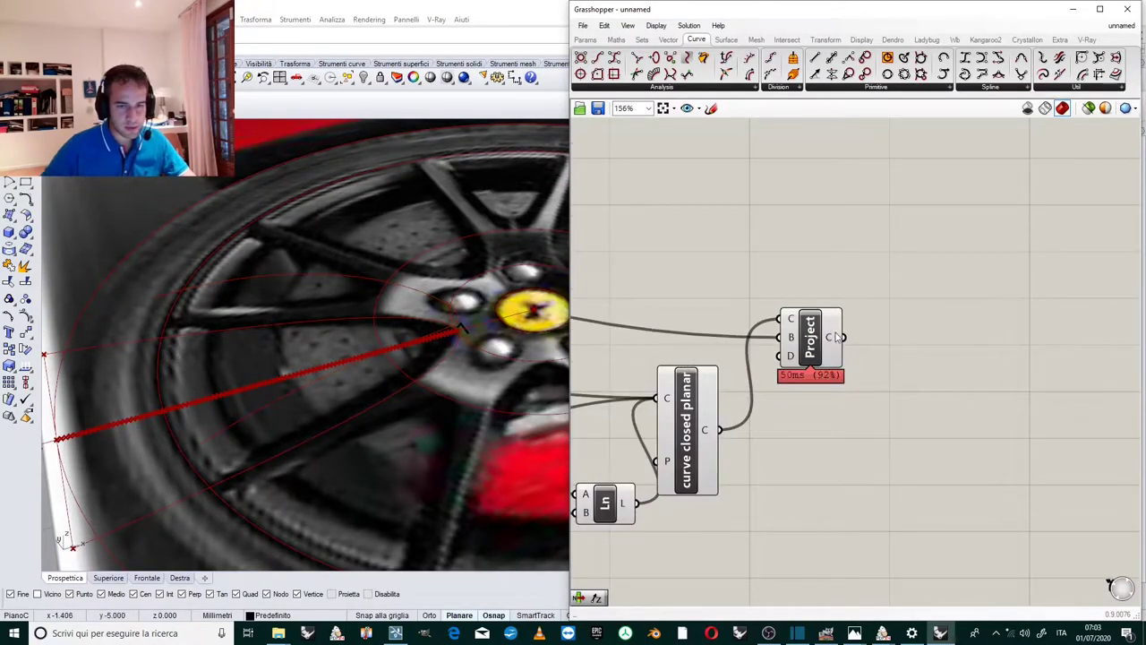
pyautogui.click(814, 338)
pyautogui.scroll(-3, 757, 348)
pyautogui.scroll(3, 814, 342)
# Add an End Points component after Project and feed the projected curve into it.
pyautogui.click(863, 338)
pyautogui.doubleClick(864, 339)
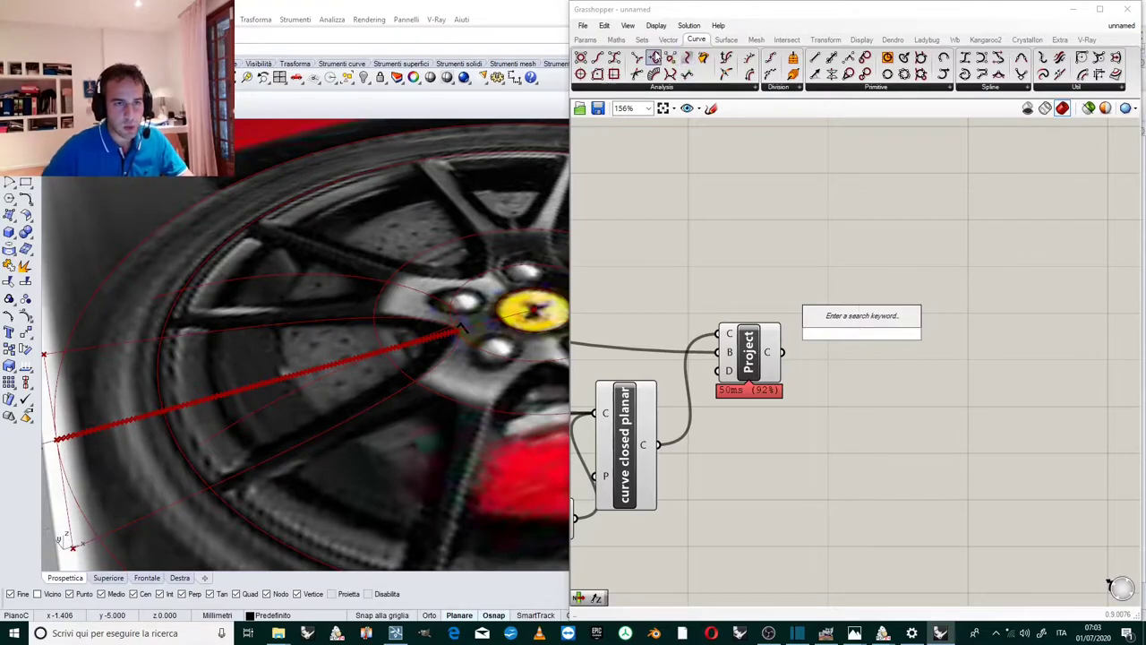
pyautogui.click(670, 85)
pyautogui.moveTo(610, 139); pyautogui.dragTo(826, 354)
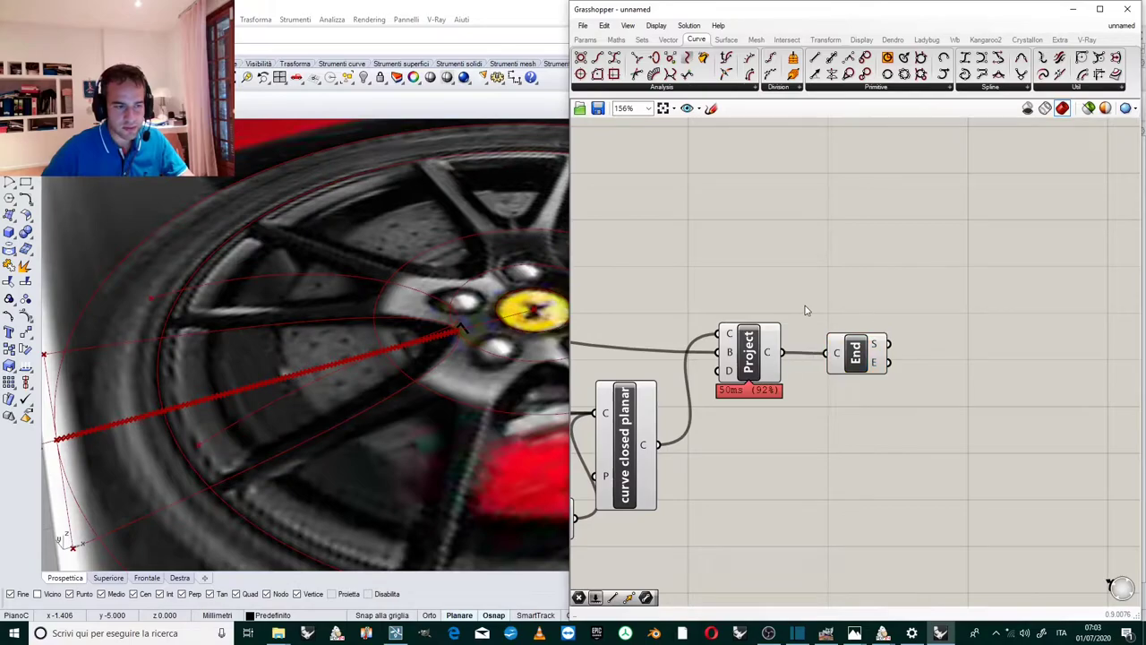
pyautogui.scroll(2, 806, 313)
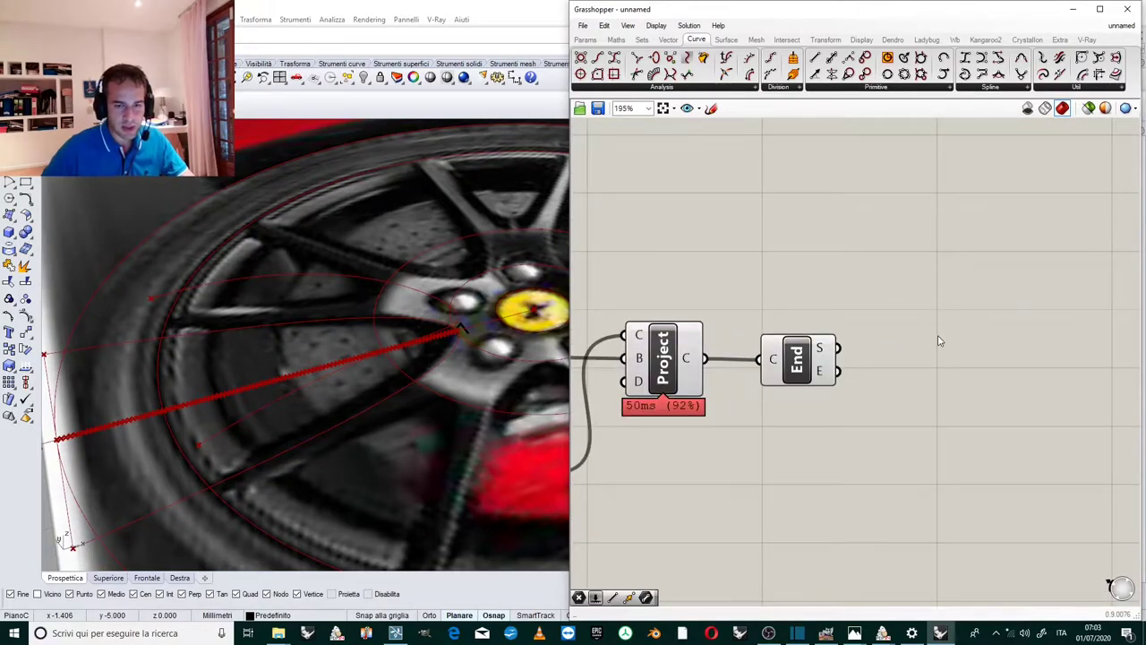
# Add a Line component, connecting the projected curve's start point to A and its end point to B.
pyautogui.doubleClick(939, 340)
pyautogui.write('line')
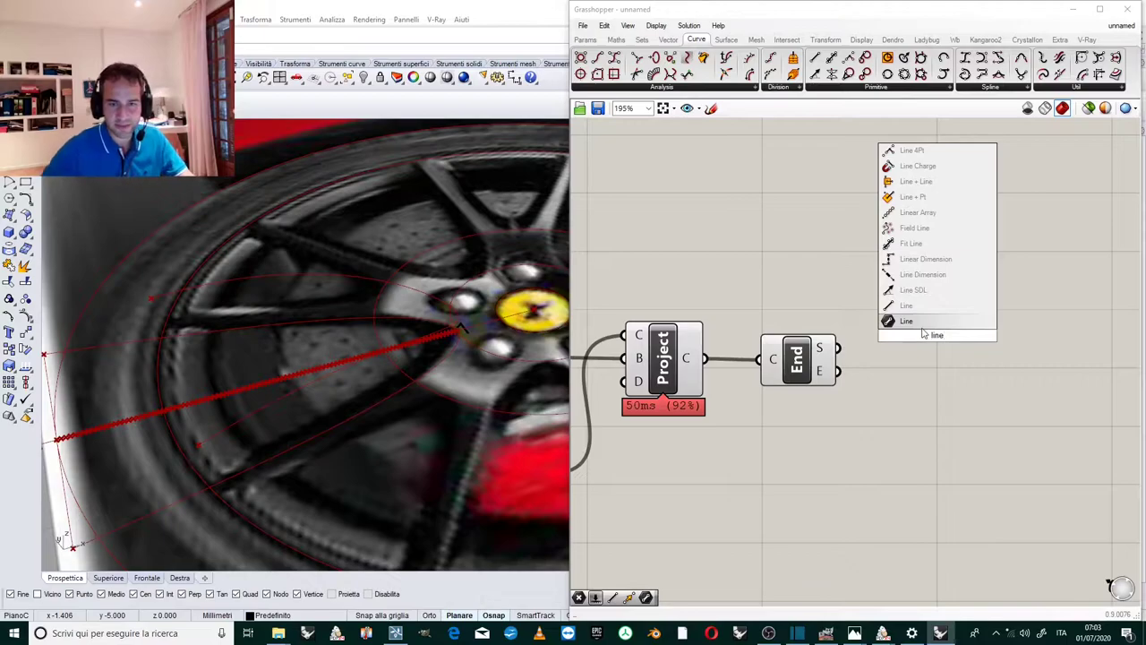
pyautogui.press('Return')
pyautogui.moveTo(839, 347); pyautogui.dragTo(899, 324)
pyautogui.moveTo(839, 369); pyautogui.dragTo(937, 360)
pyautogui.click(875, 277)
pyautogui.moveTo(1035, 381); pyautogui.dragTo(926, 342, button='right')
pyautogui.scroll(-3, 976, 311)
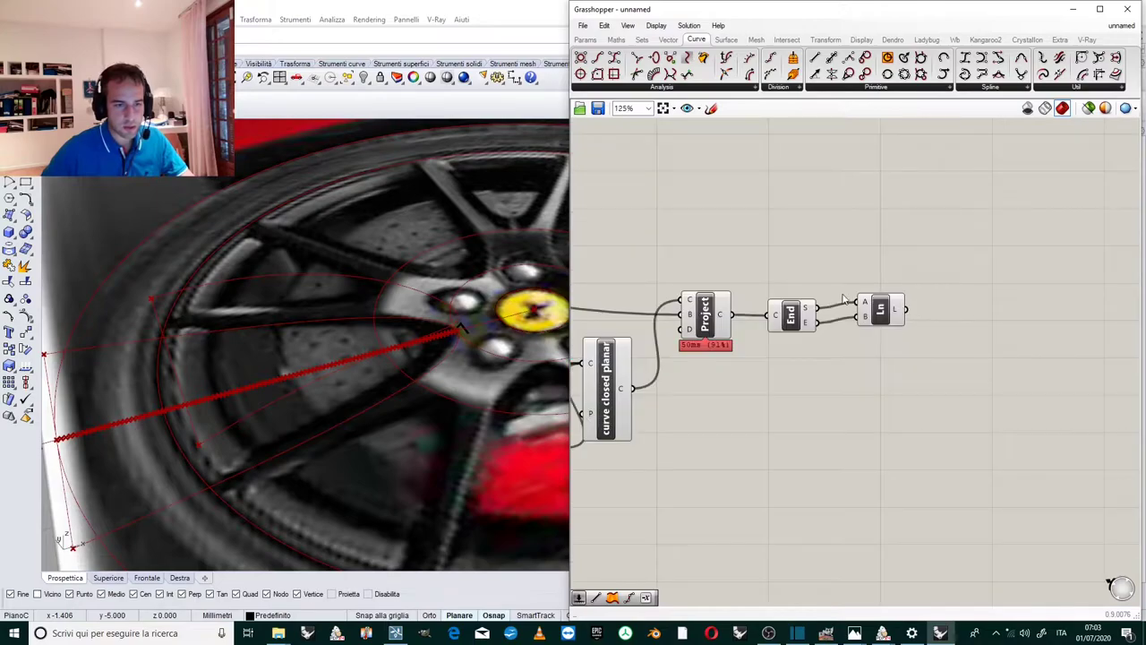
# Add a Join Curves component below the new line and feed it both the projected curve and the line.
pyautogui.click(714, 314)
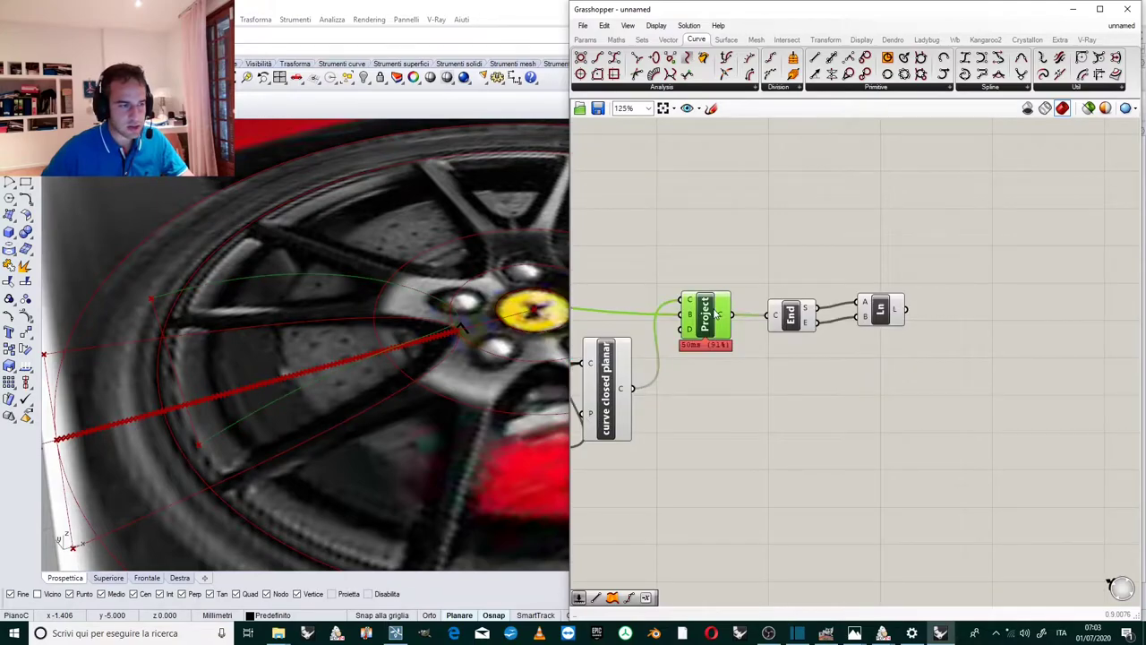
pyautogui.doubleClick(954, 277)
pyautogui.write('join')
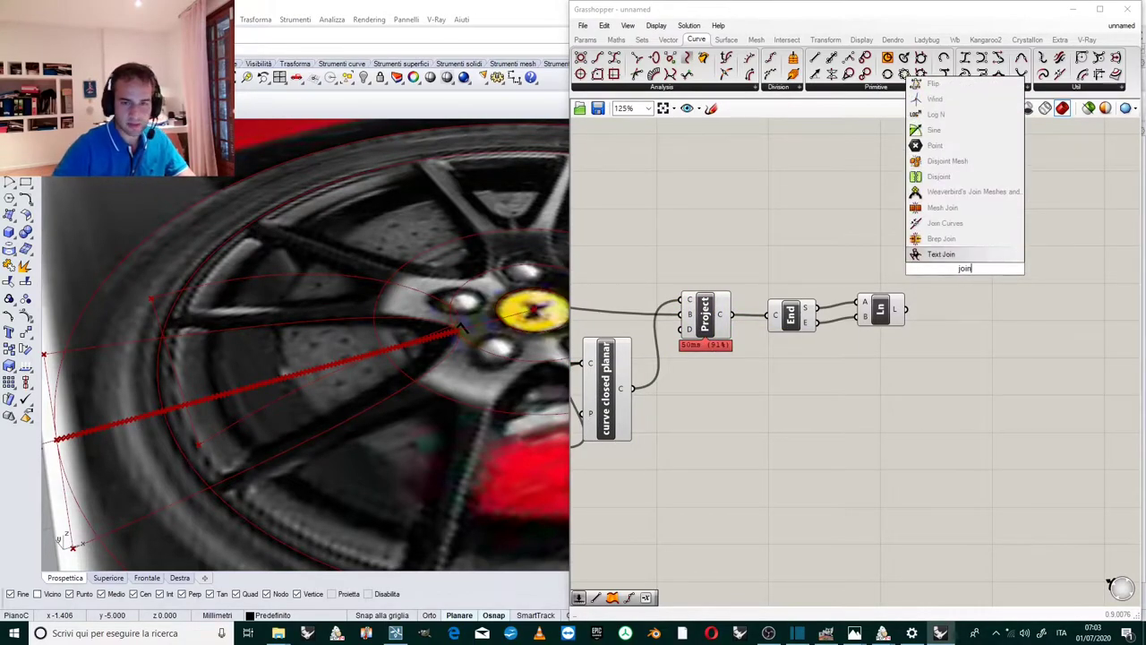
pyautogui.click(944, 223)
pyautogui.moveTo(978, 269); pyautogui.dragTo(951, 376)
pyautogui.moveTo(811, 323); pyautogui.dragTo(915, 368)
pyautogui.keyDown('shift'); pyautogui.moveTo(906, 310); pyautogui.dragTo(915, 368); pyautogui.keyUp('shift')
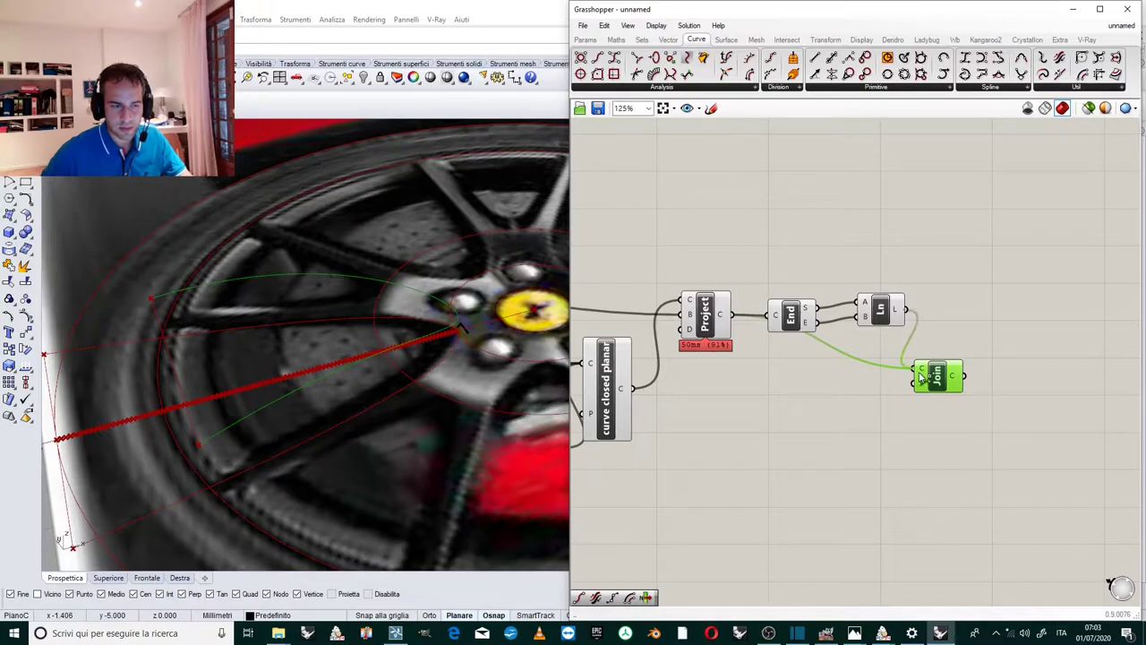
pyautogui.scroll(-3, 859, 346)
pyautogui.scroll(3, 953, 323)
pyautogui.click(950, 343)
pyautogui.scroll(2, 910, 380)
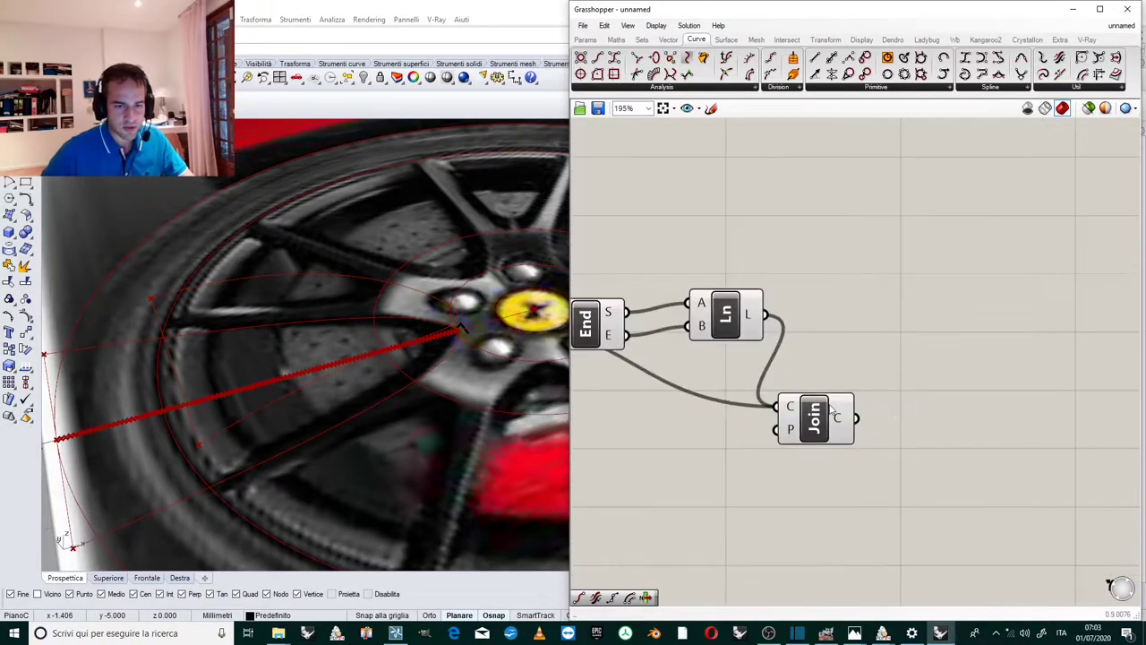
# Examine the joined spoke outline over the wheel image, with the new Join component selected, from several angles and distances.
pyautogui.click(829, 403)
pyautogui.moveTo(238, 430); pyautogui.dragTo(168, 409, button='right')
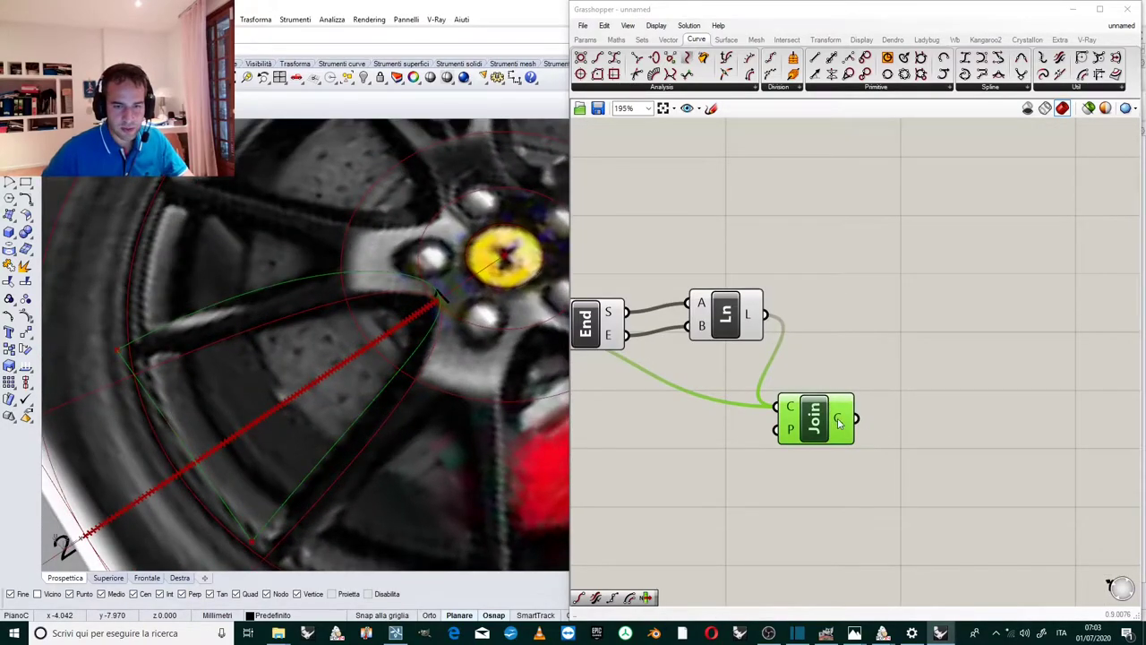
pyautogui.moveTo(838, 422)
pyautogui.scroll(-3, 384, 421)
pyautogui.moveTo(383, 422); pyautogui.dragTo(410, 421, button='right')
pyautogui.scroll(2, 304, 358)
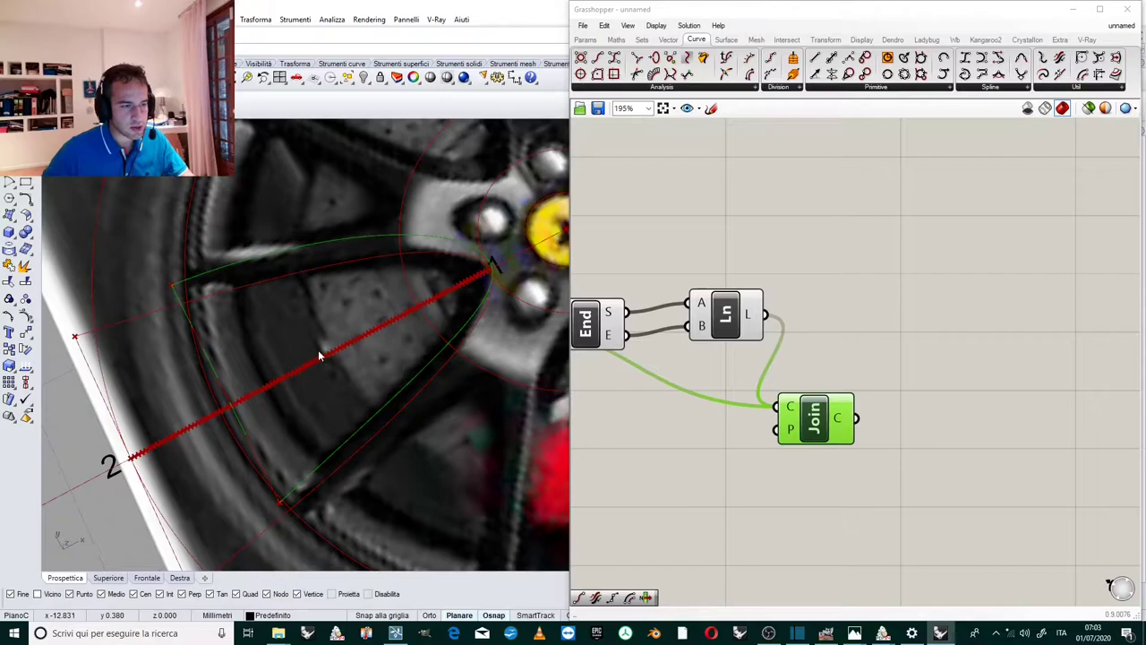
pyautogui.moveTo(345, 349); pyautogui.dragTo(335, 326, button='right')
pyautogui.scroll(-3, 336, 323)
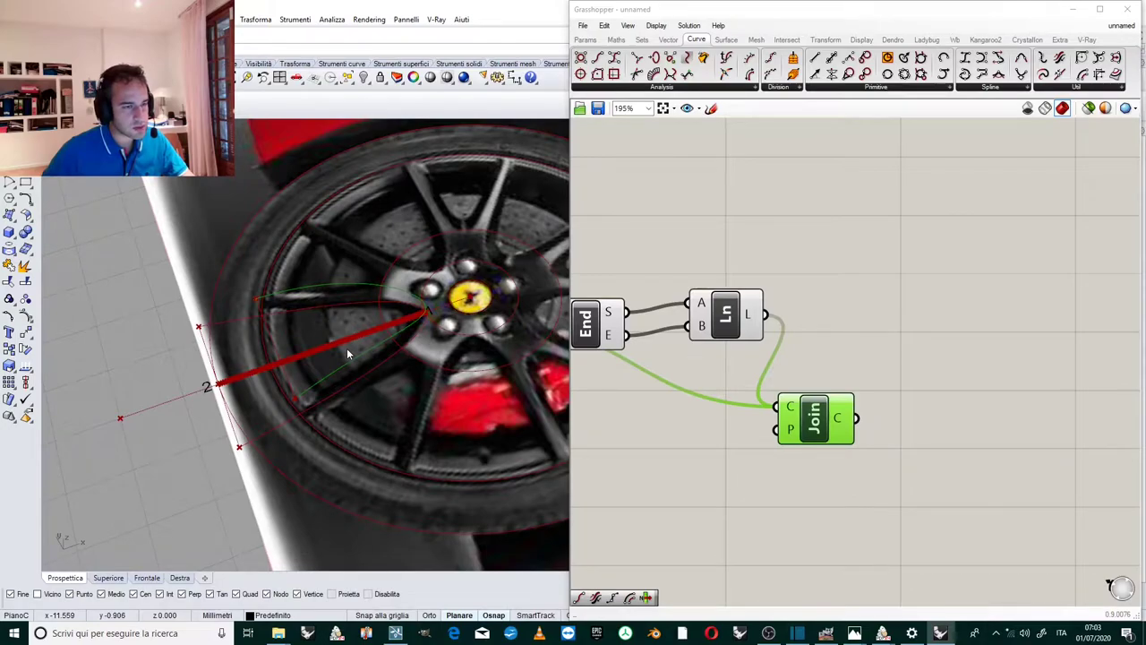
pyautogui.scroll(5, 346, 345)
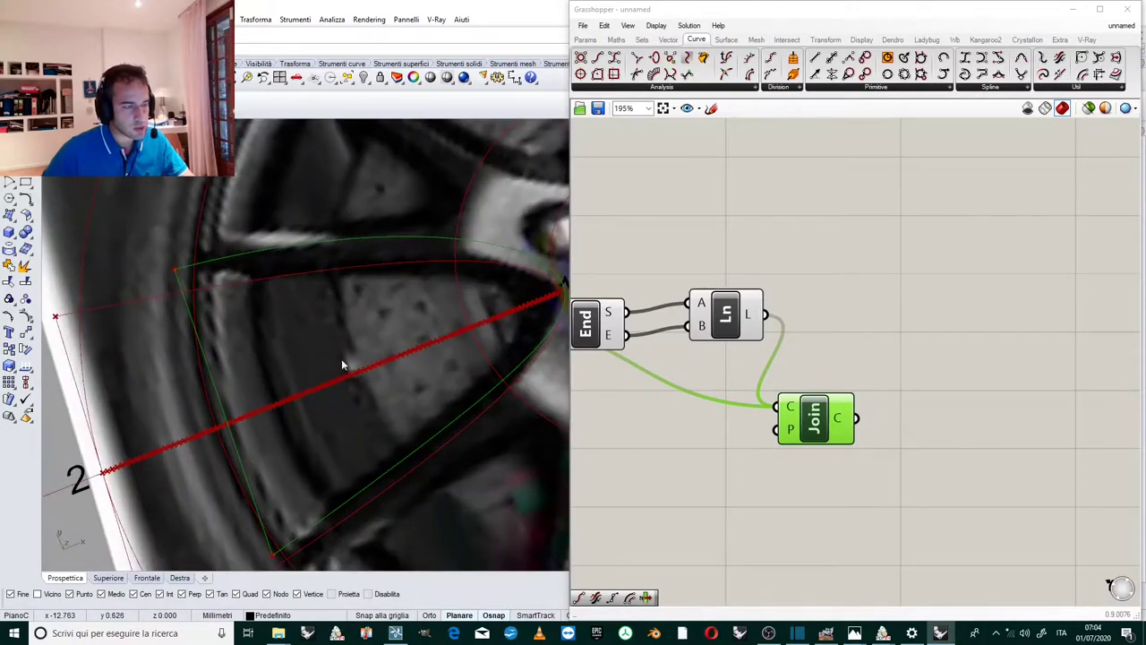
pyautogui.scroll(-3, 340, 362)
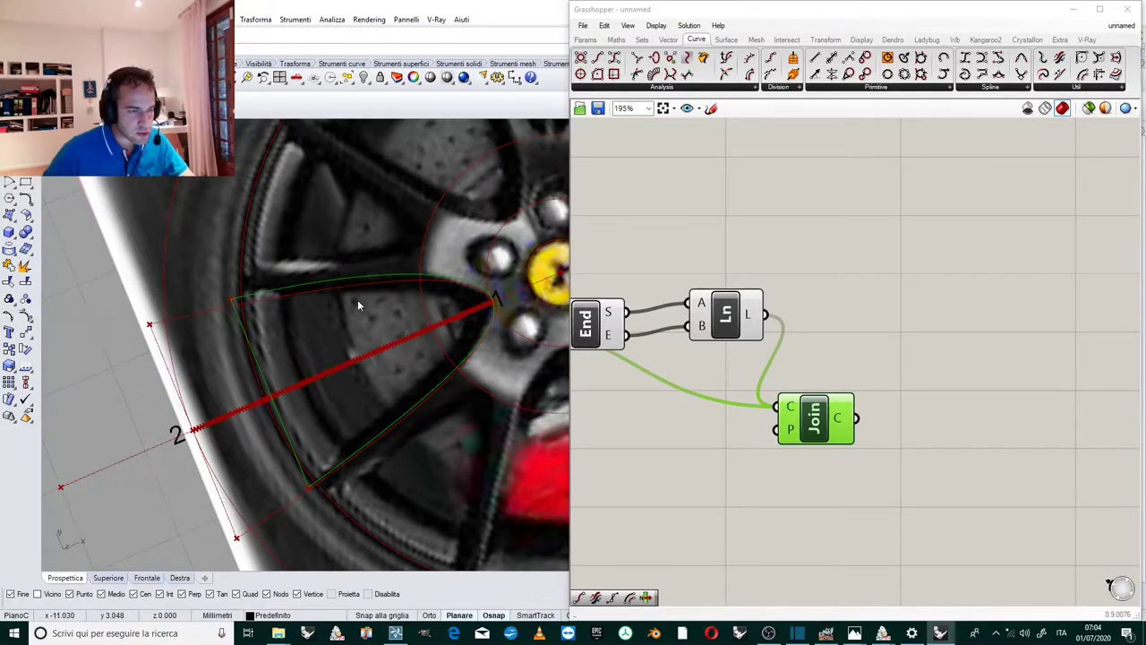
pyautogui.moveTo(368, 319)
pyautogui.mouseDown(button='right')
pyautogui.moveTo(390, 290)
pyautogui.moveTo(389, 324)
pyautogui.mouseUp(button='right')
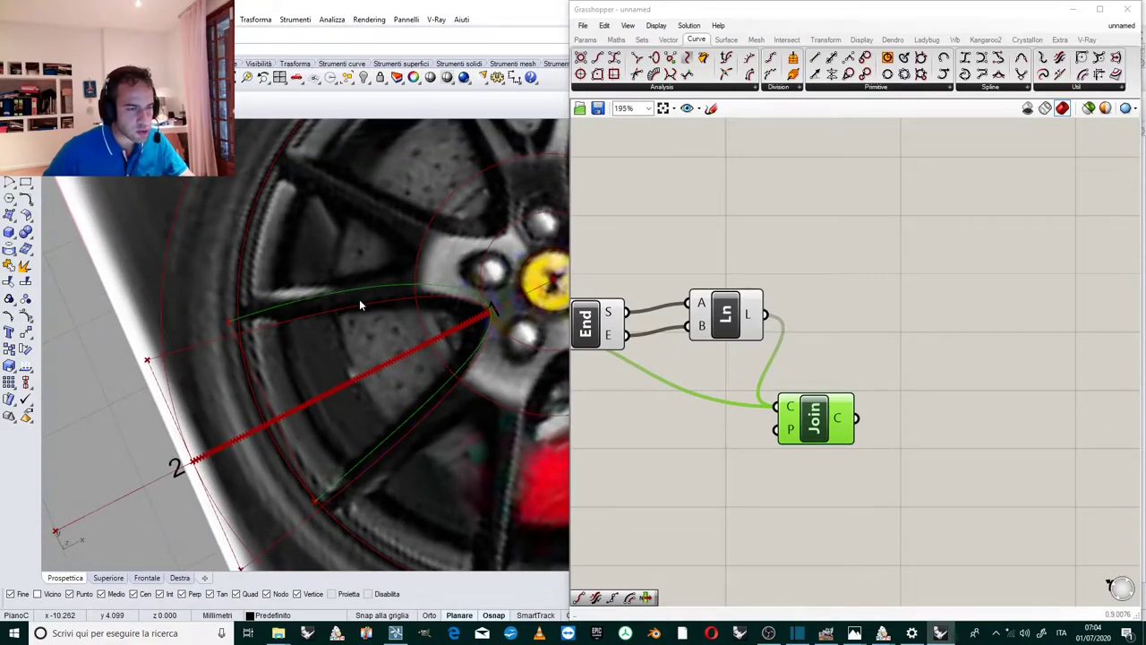
# Move the new Join component up, closer to the Line component.
pyautogui.moveTo(817, 409); pyautogui.dragTo(836, 383)
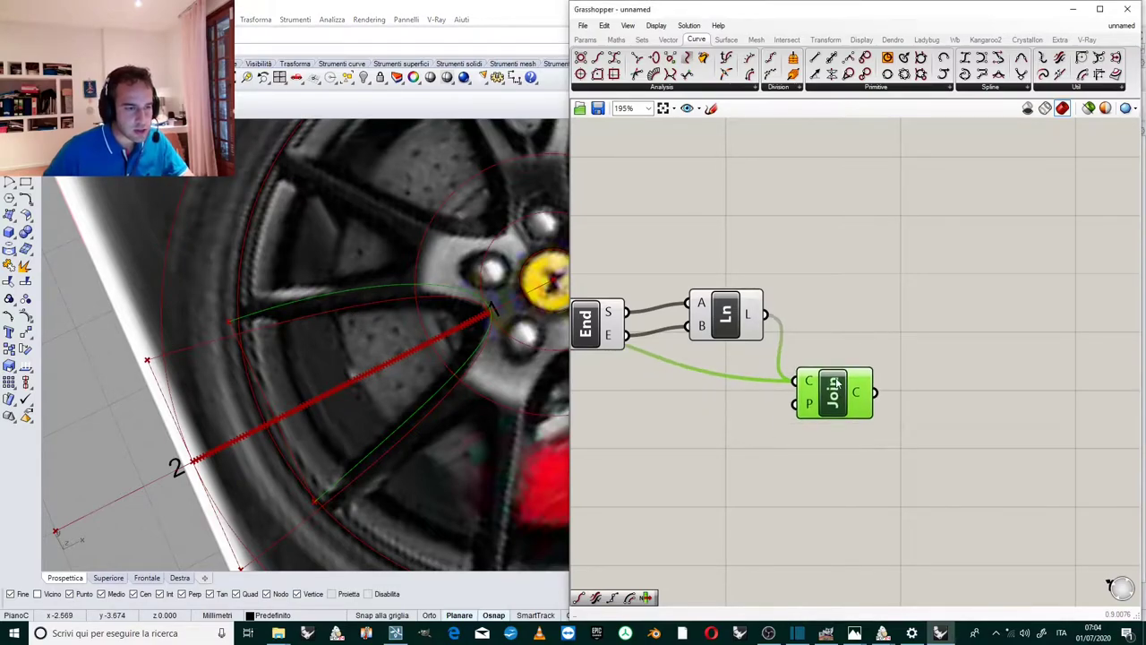
pyautogui.click(855, 327)
pyautogui.scroll(-3, 847, 326)
pyautogui.scroll(3, 928, 347)
# Add an Extrude Point component after the new Join and feed the joined outline into its base input.
pyautogui.doubleClick(881, 366)
pyautogui.write('extrude')
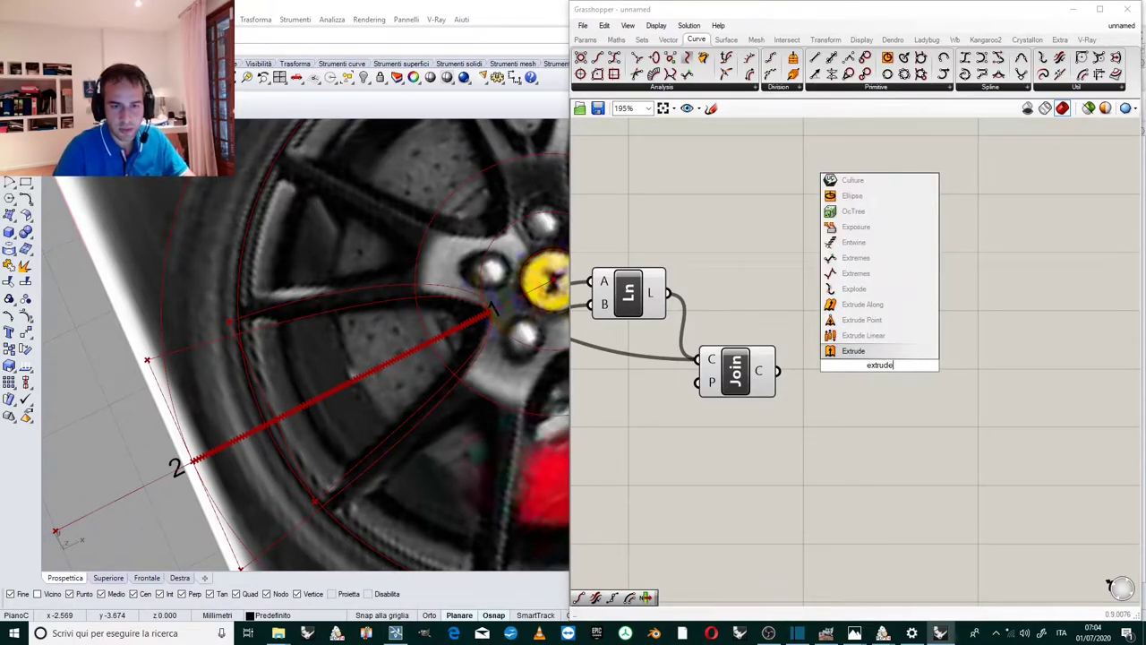
pyautogui.click(866, 321)
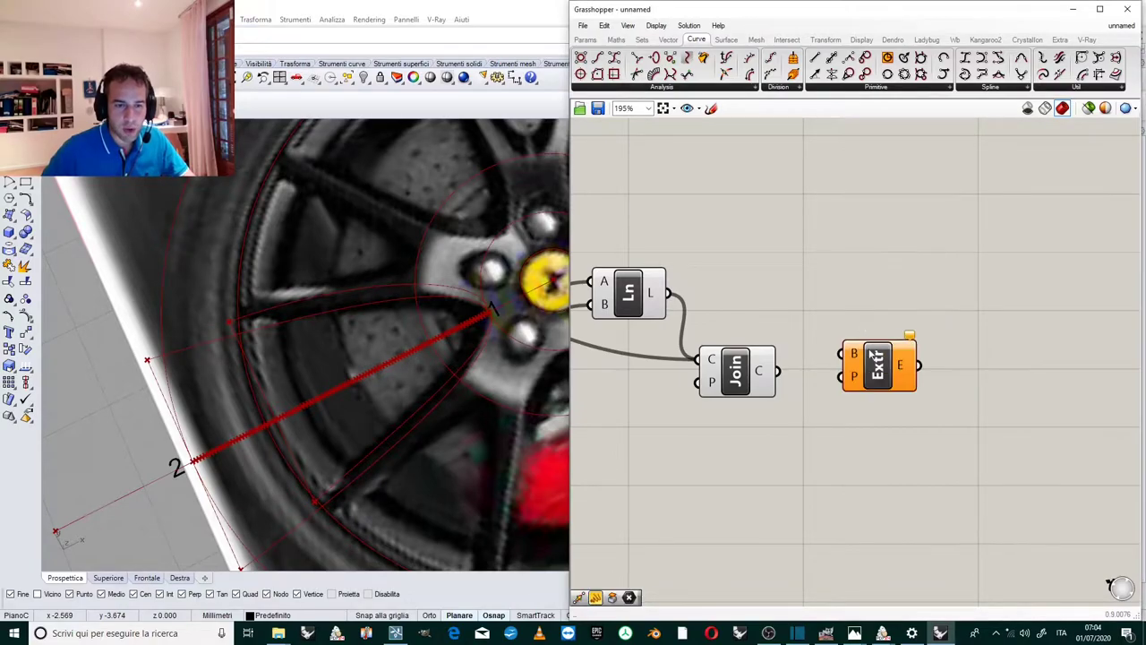
pyautogui.moveTo(777, 371); pyautogui.dragTo(858, 376)
pyautogui.moveTo(409, 373); pyautogui.dragTo(356, 429, button='right')
pyautogui.scroll(-5, 439, 287)
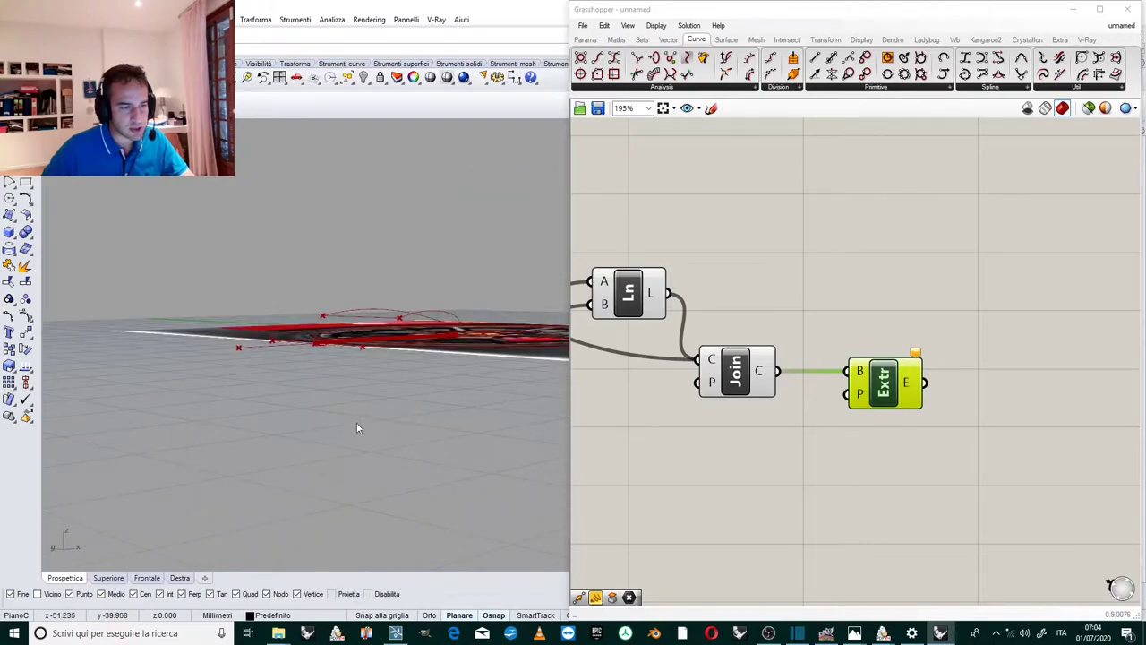
pyautogui.moveTo(388, 365); pyautogui.dragTo(394, 470, button='right')
pyautogui.scroll(3, 421, 371)
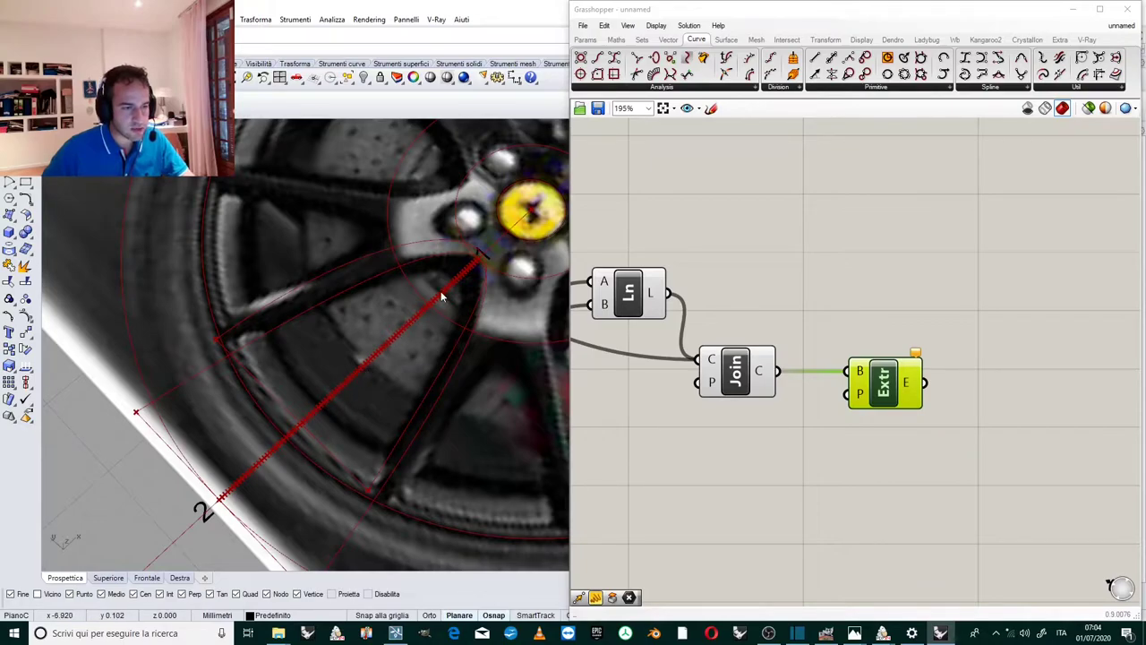
pyautogui.click(806, 296)
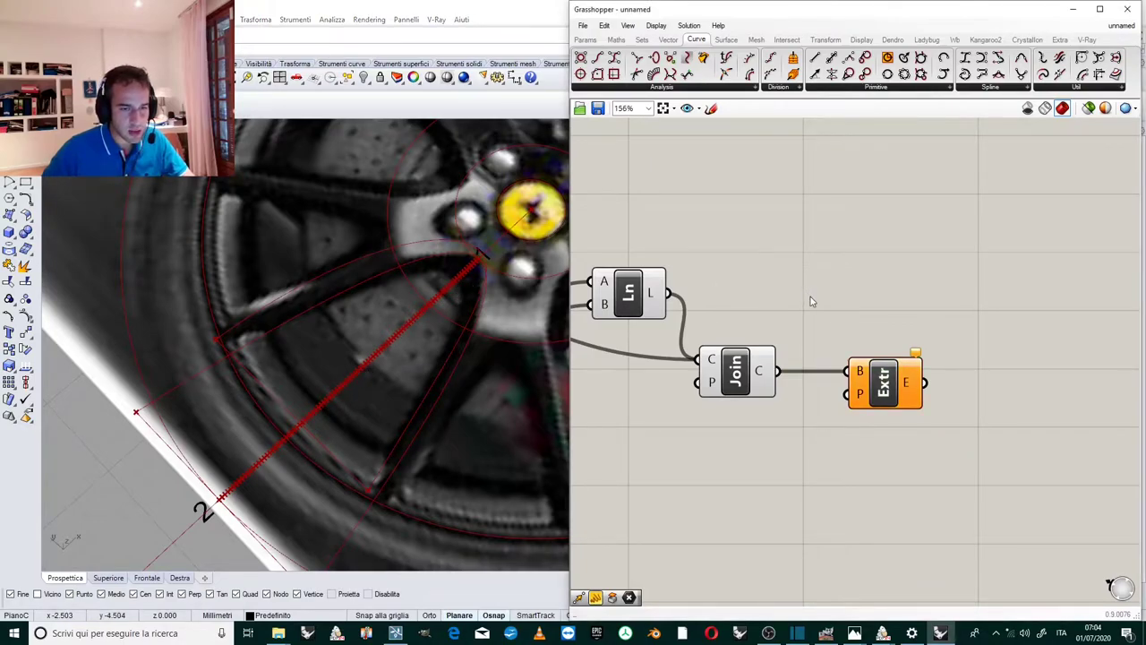
# Add a List Item component near the Divide component on the spoke's centre line and feed its list input with the division points.
pyautogui.scroll(-5, 933, 340)
pyautogui.scroll(2, 934, 340)
pyautogui.scroll(-4, 952, 323)
pyautogui.scroll(4, 954, 323)
pyautogui.scroll(-2, 931, 329)
pyautogui.scroll(3, 851, 305)
pyautogui.scroll(-2, 895, 347)
pyautogui.scroll(4, 745, 337)
pyautogui.click(741, 337)
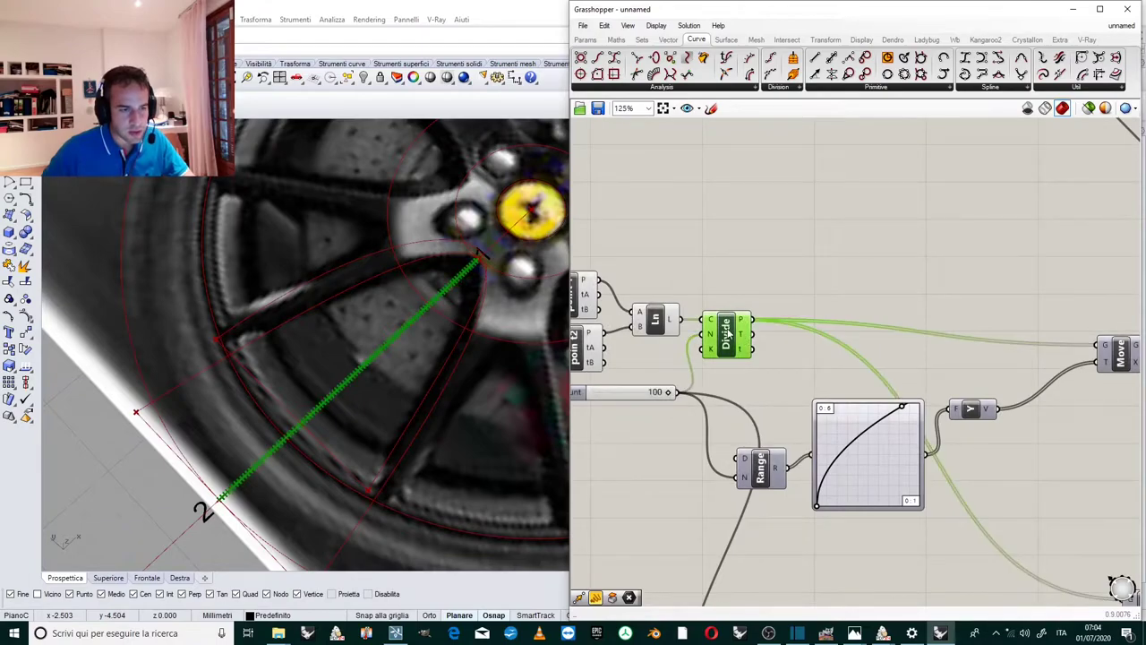
pyautogui.scroll(-2, 770, 323)
pyautogui.scroll(3, 787, 310)
pyautogui.doubleClick(788, 306)
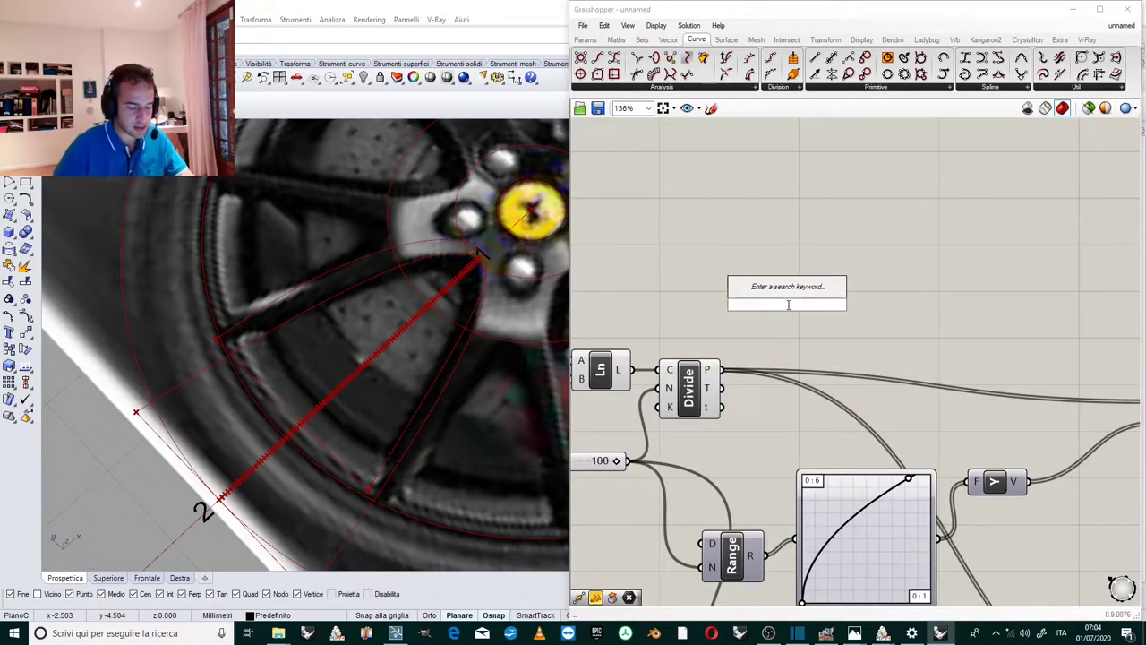
pyautogui.write('item')
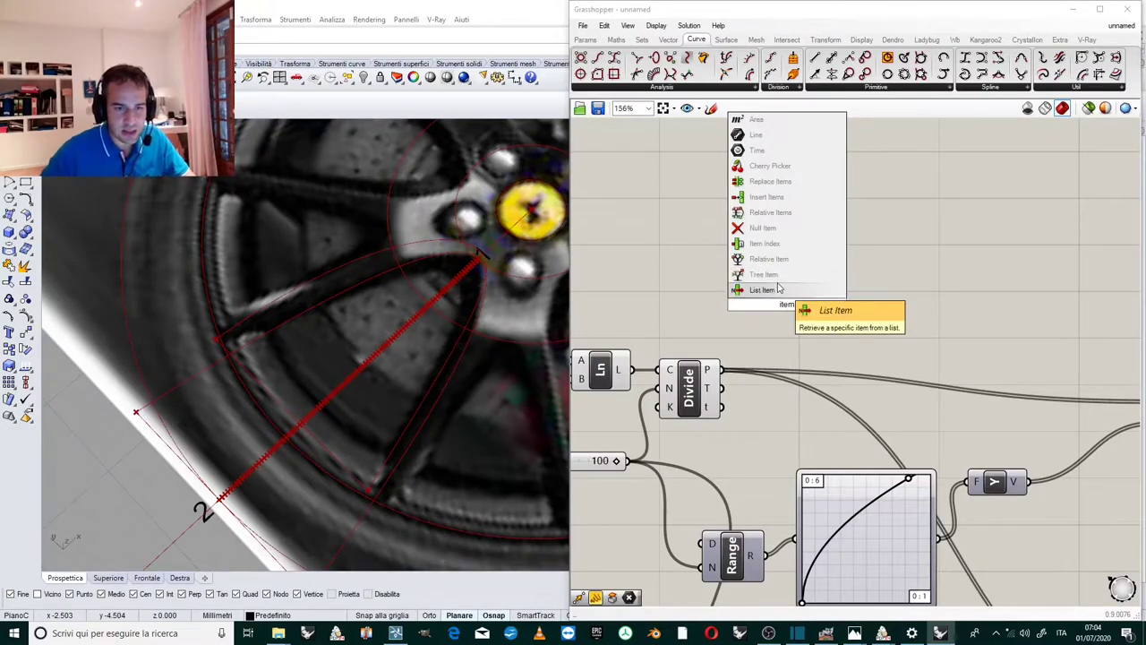
pyautogui.press('Return')
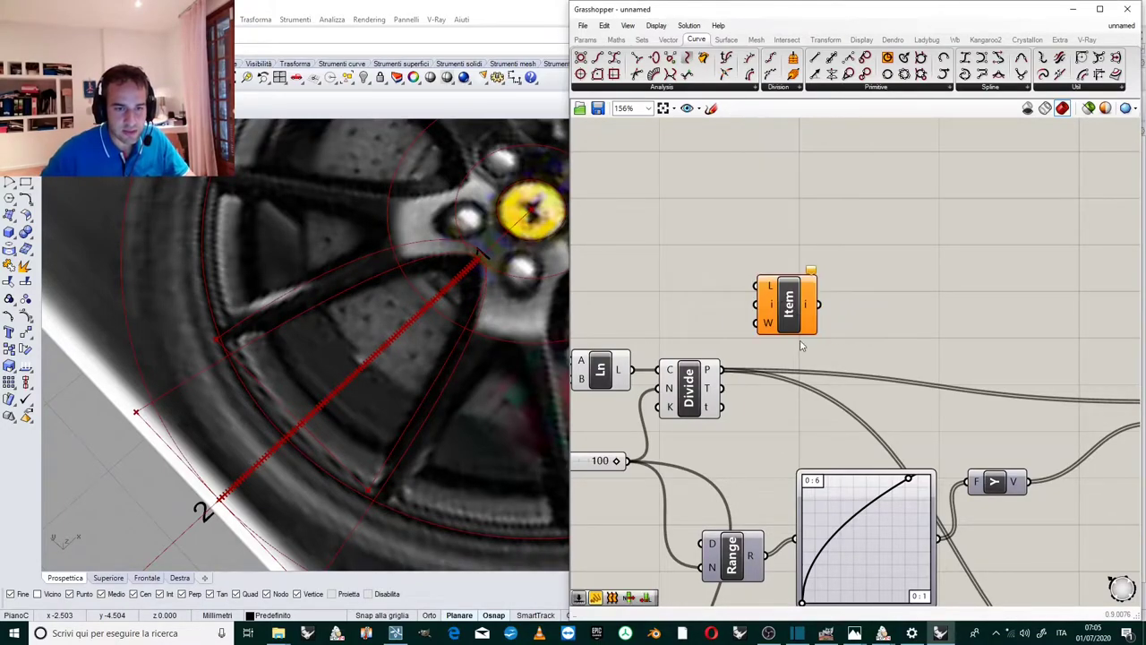
pyautogui.moveTo(721, 370); pyautogui.dragTo(757, 286)
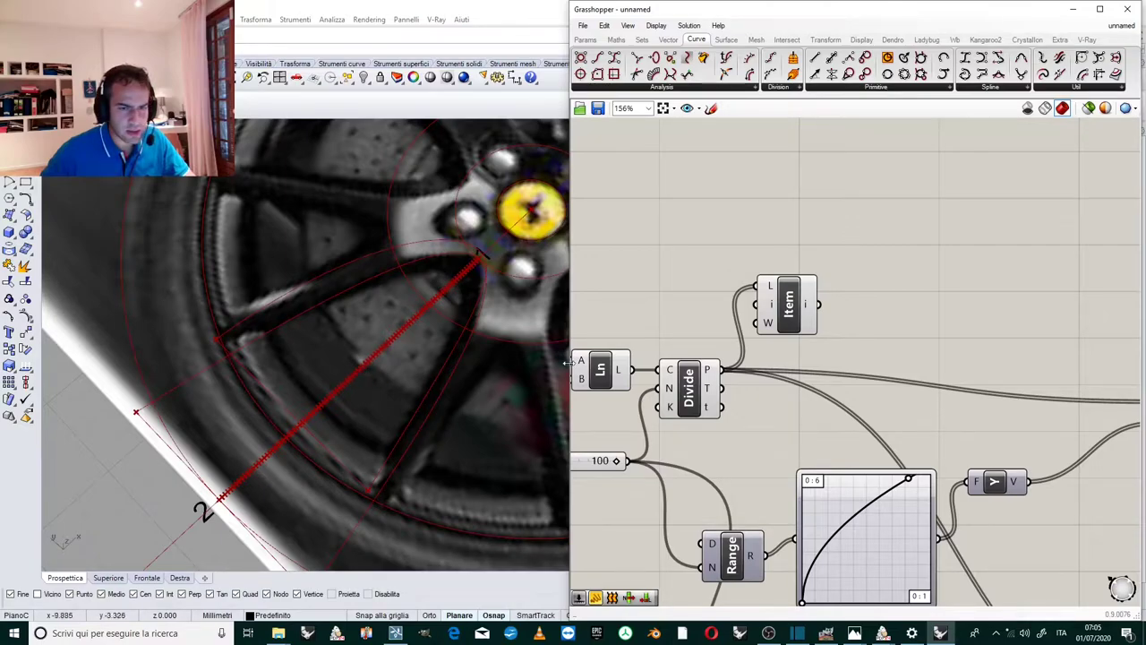
pyautogui.moveTo(786, 311); pyautogui.dragTo(879, 297)
# Add a number slider from the value 100 and wire it to the List Item's index input.
pyautogui.doubleClick(675, 218)
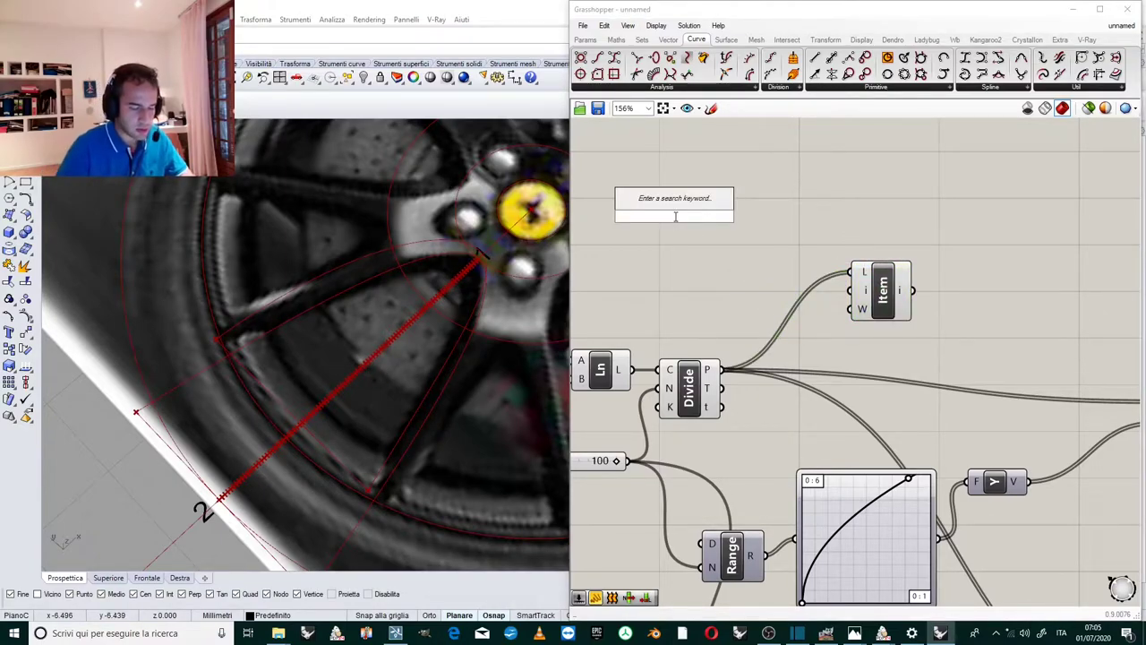
pyautogui.write('100')
pyautogui.press('Return')
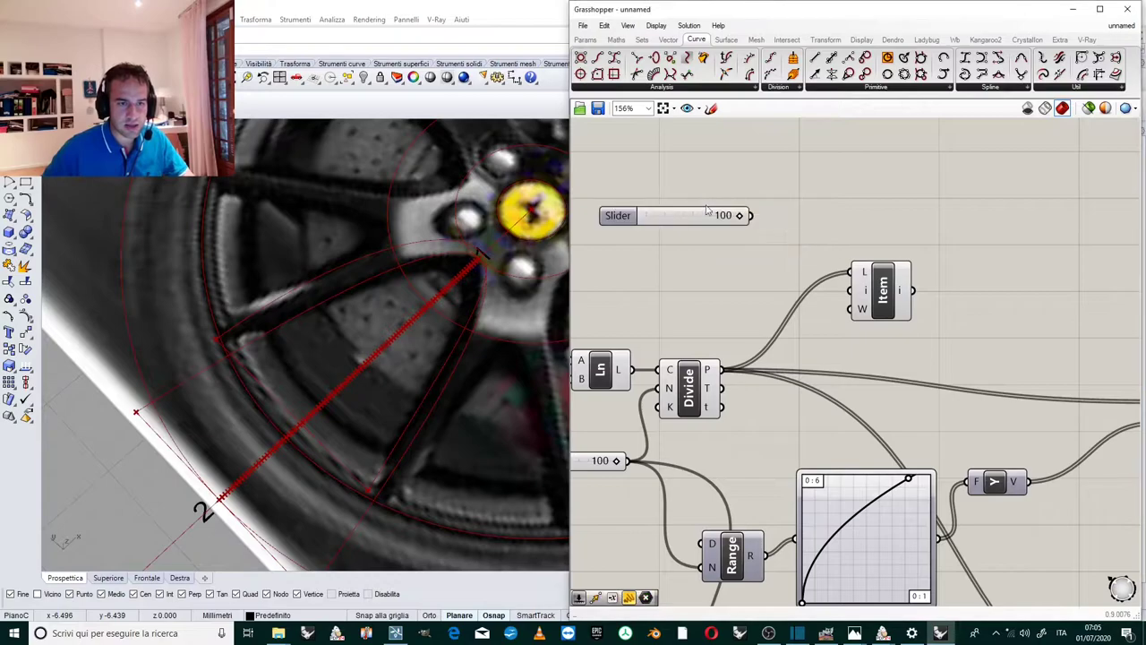
pyautogui.moveTo(752, 216); pyautogui.dragTo(851, 292)
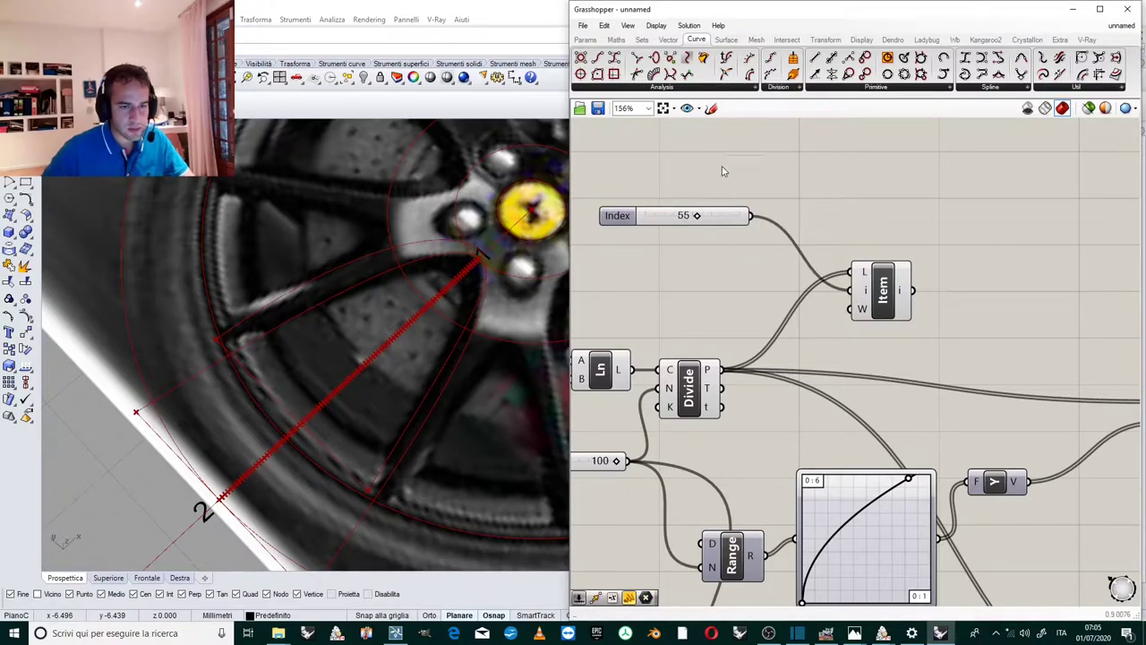
# Turn off the Divide component's preview and set the index slider to 49.
pyautogui.rightClick(688, 387)
pyautogui.click(723, 405)
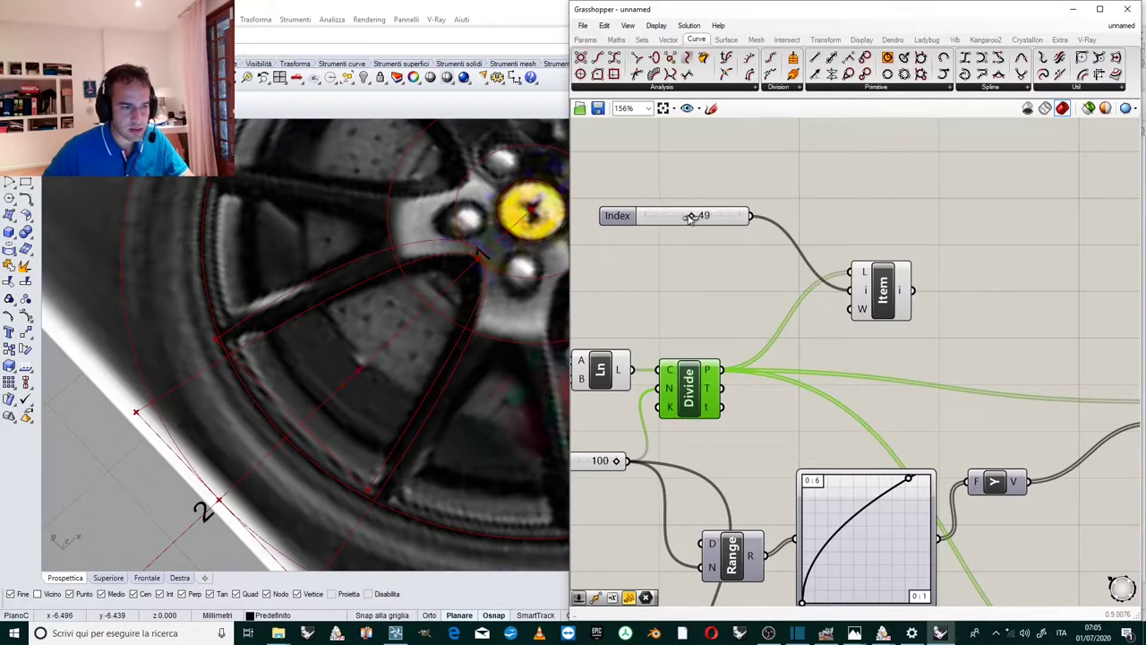
pyautogui.click(755, 191)
# Move the List Item and its index slider together to the area below the Extrude Point component.
pyautogui.scroll(-2, 756, 192)
pyautogui.moveTo(827, 189); pyautogui.dragTo(652, 288)
pyautogui.scroll(-5, 753, 258)
pyautogui.moveTo(767, 256); pyautogui.dragTo(751, 325)
pyautogui.scroll(4, 960, 275)
pyautogui.scroll(3, 743, 321)
pyautogui.moveTo(649, 274); pyautogui.dragTo(740, 388)
pyautogui.click(806, 294)
pyautogui.scroll(-2, 888, 291)
pyautogui.scroll(2, 801, 312)
pyautogui.scroll(-2, 907, 306)
pyautogui.scroll(3, 777, 349)
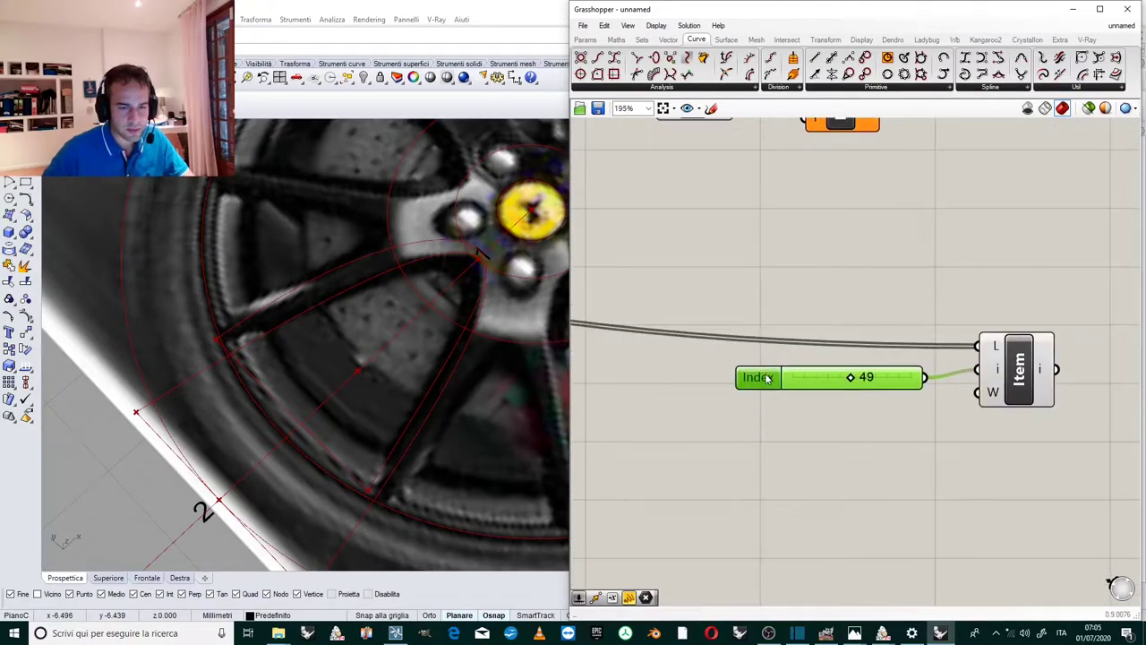
# Rename the index slider as "parameter regulating the slope".
pyautogui.rightClick(767, 377)
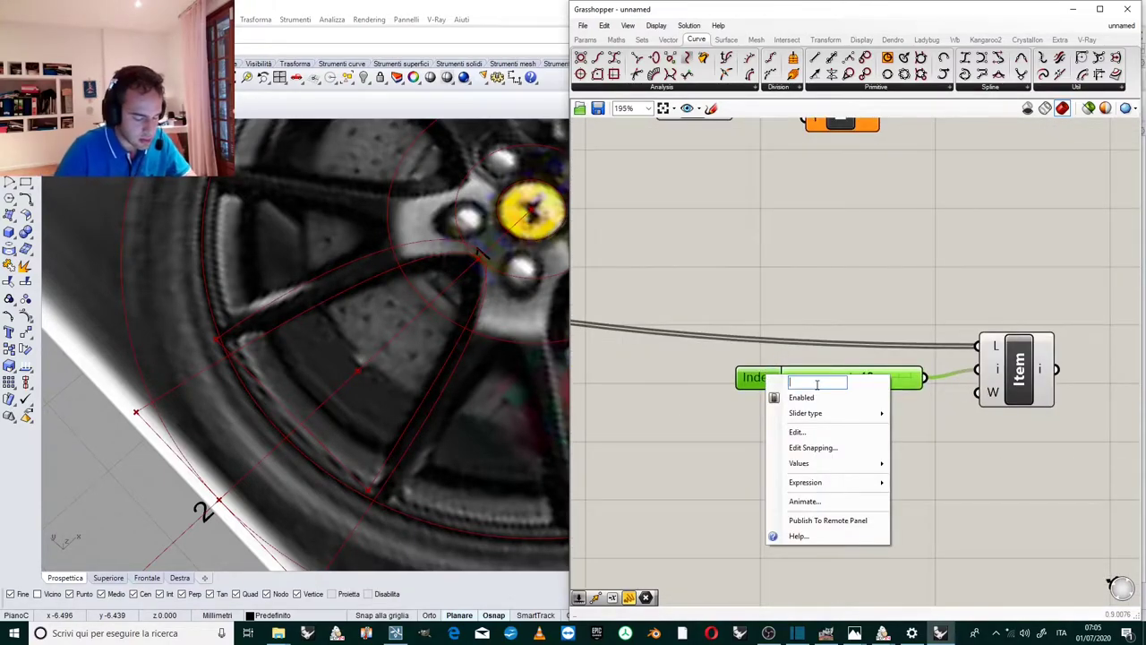
pyautogui.write('p')
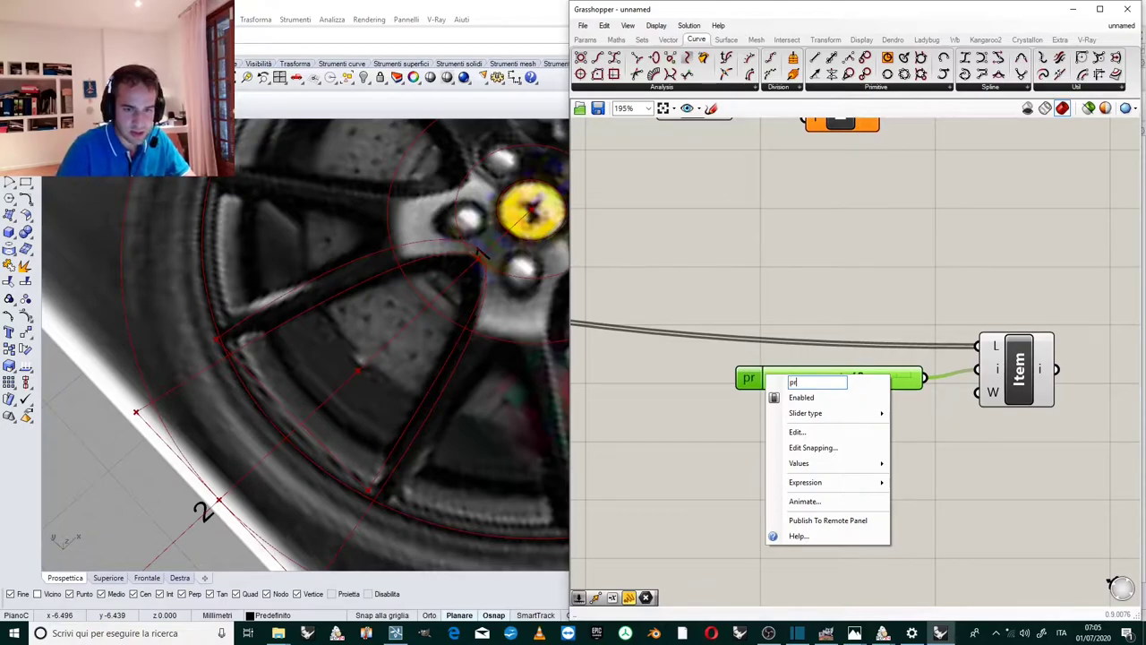
pyautogui.write('arameter regulati')
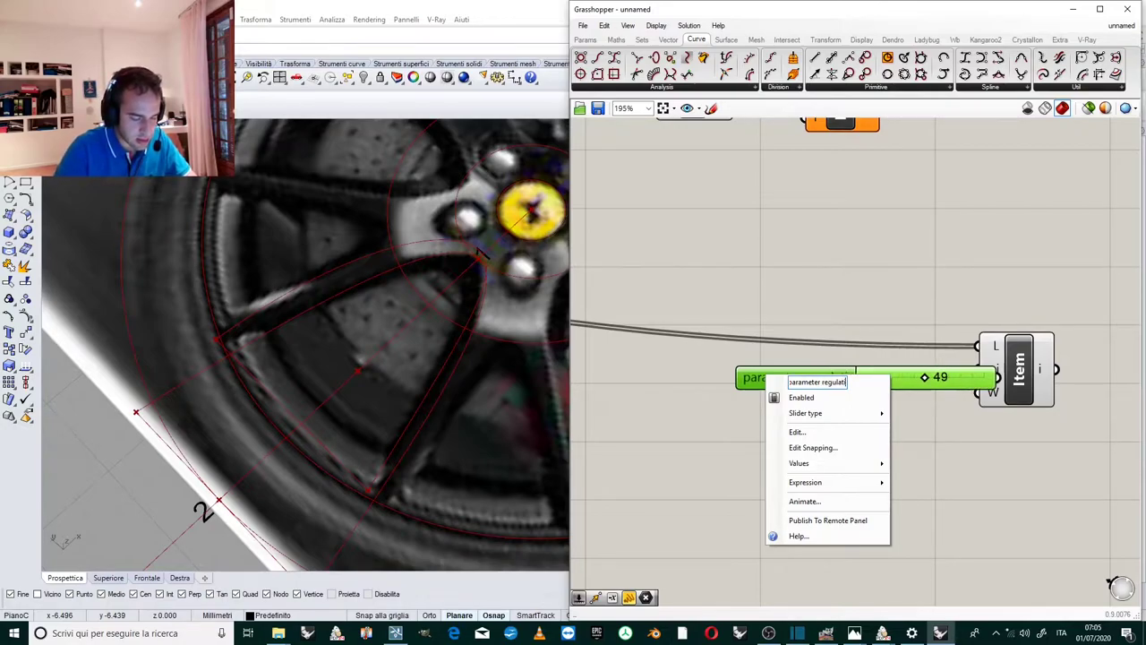
pyautogui.write('ng the slope')
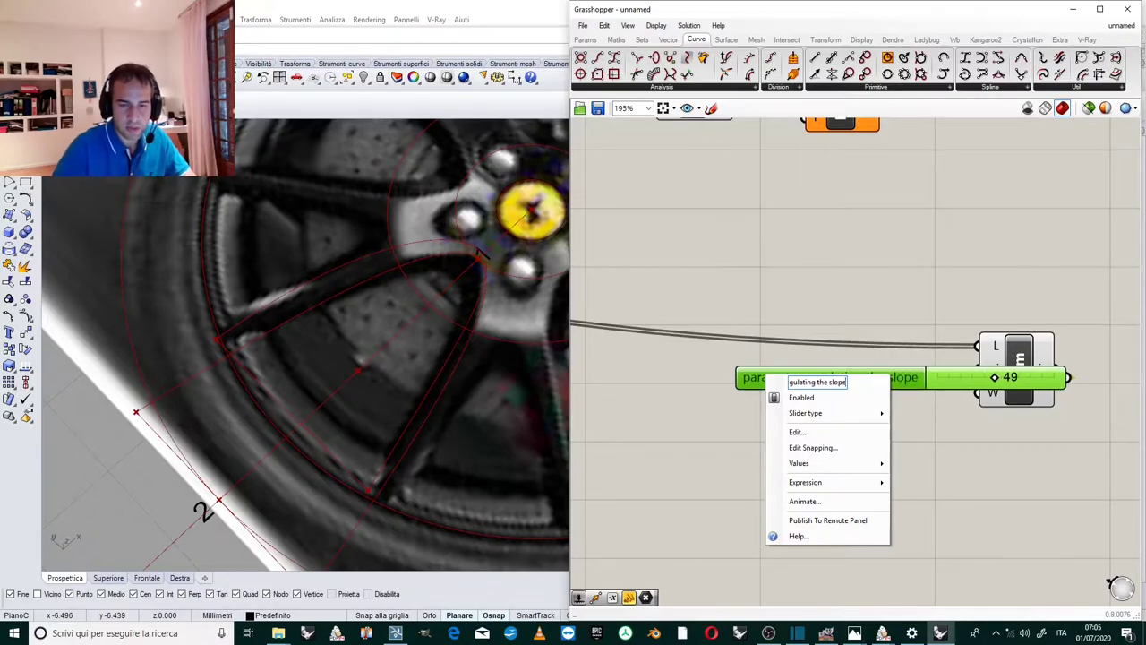
pyautogui.press('Return')
# Move the renamed slope slider to the other input sliders, below the Radius slider of the internal circle.
pyautogui.scroll(-10, 940, 367)
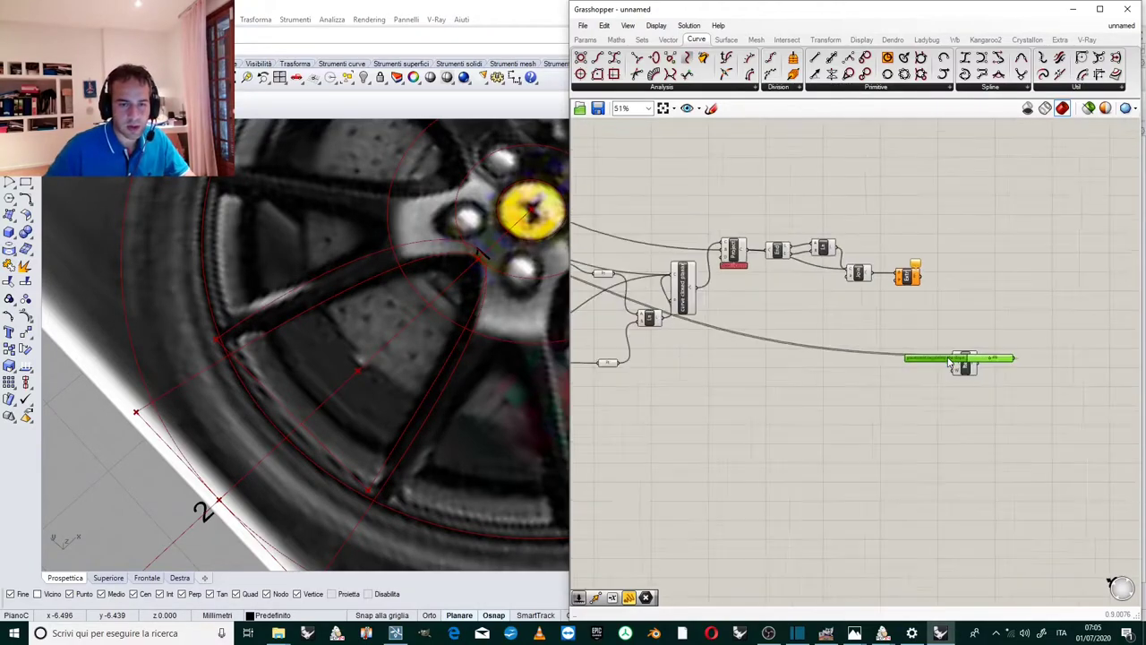
pyautogui.scroll(8, 940, 366)
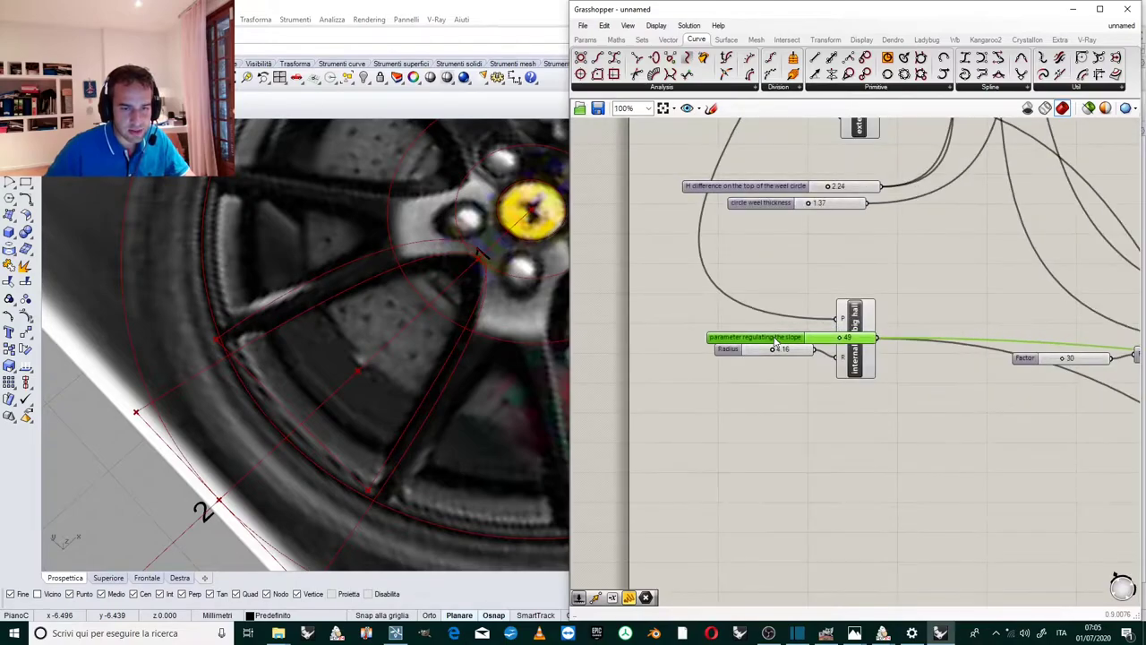
pyautogui.moveTo(779, 356); pyautogui.dragTo(777, 455)
pyautogui.scroll(-5, 727, 230)
pyautogui.scroll(2, 788, 195)
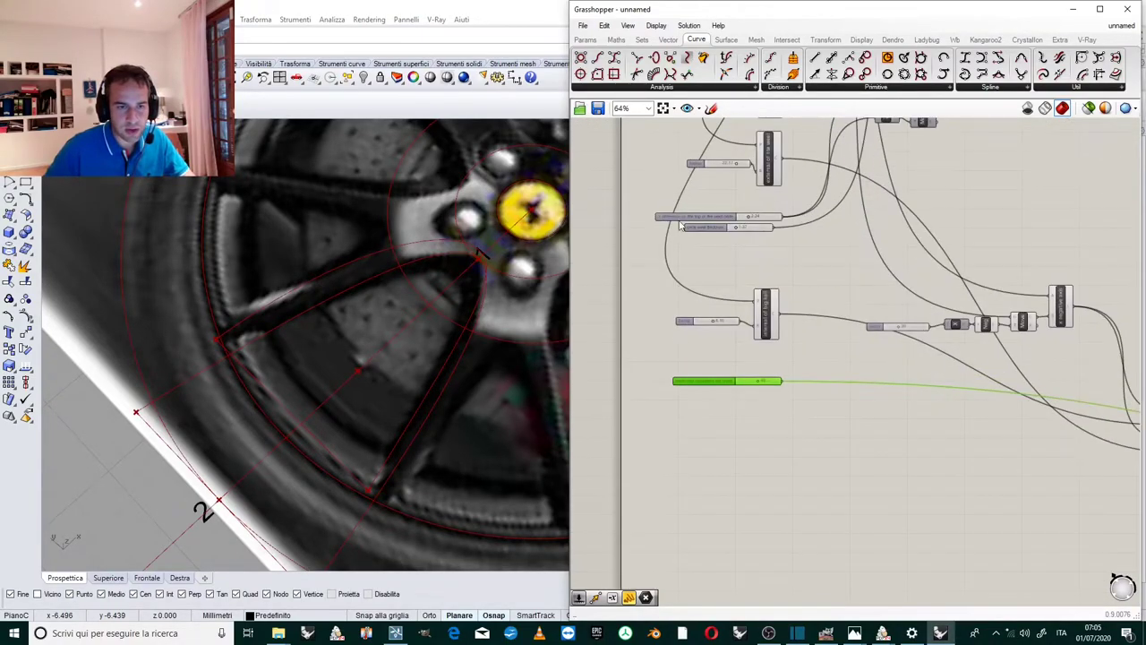
# Move the List Item component directly below the last Join component.
pyautogui.scroll(-5, 715, 229)
pyautogui.moveTo(1048, 347); pyautogui.dragTo(699, 305, button='right')
pyautogui.scroll(5, 921, 310)
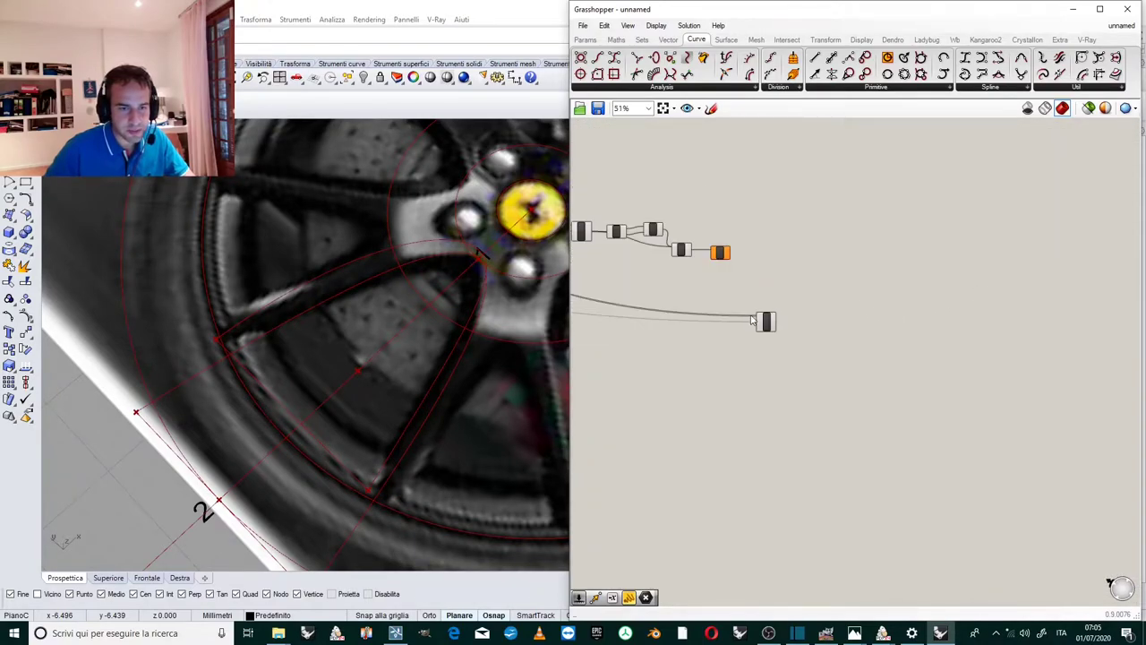
pyautogui.scroll(5, 806, 323)
pyautogui.moveTo(898, 394); pyautogui.dragTo(761, 351)
pyautogui.click(842, 368)
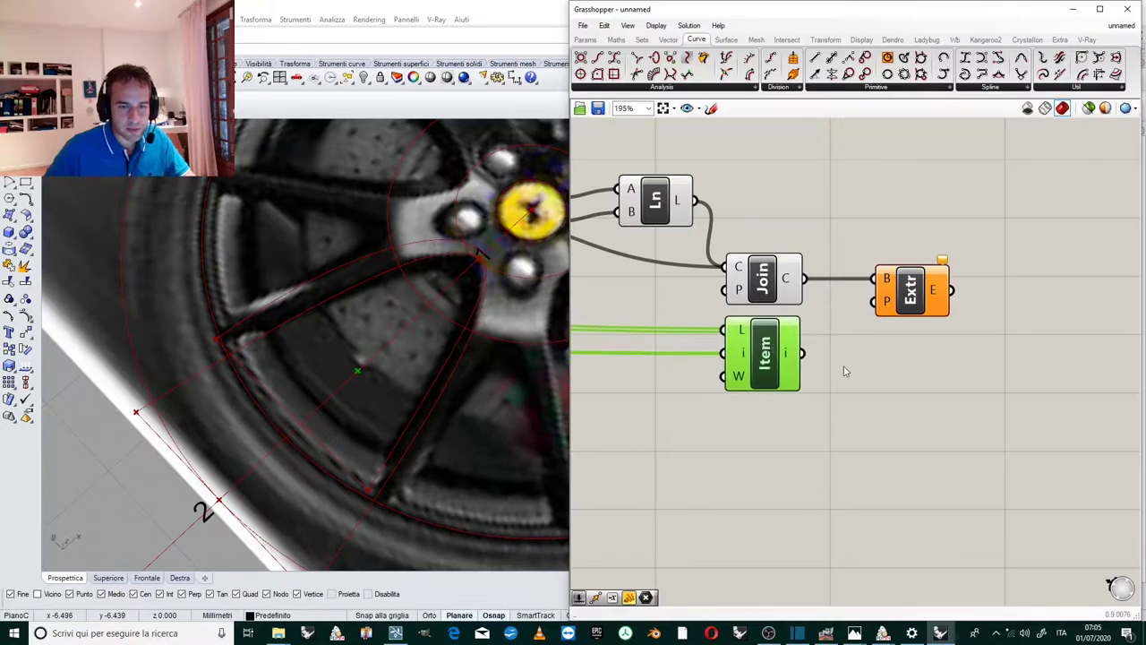
pyautogui.scroll(2, 761, 305)
pyautogui.scroll(-2, 809, 267)
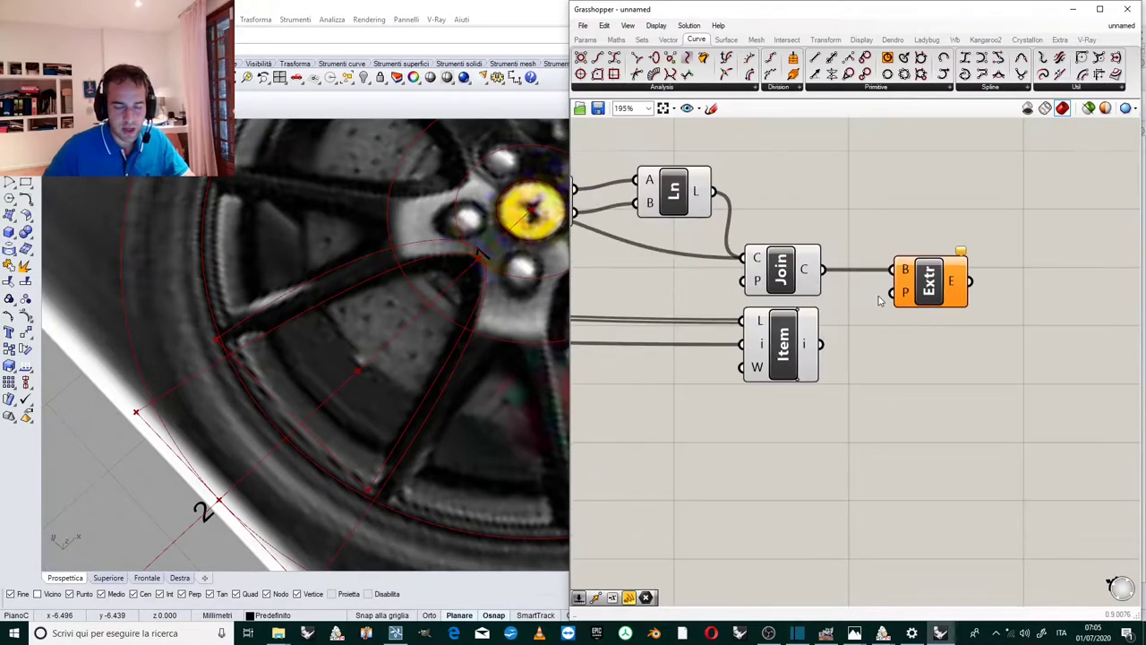
# Add a Move component below Extrude Point, using the point picked by List Item as its geometry.
pyautogui.scroll(2, 897, 288)
pyautogui.scroll(-2, 775, 379)
pyautogui.moveTo(421, 537); pyautogui.dragTo(428, 414, button='right')
pyautogui.moveTo(381, 381); pyautogui.dragTo(415, 378, button='right')
pyautogui.scroll(2, 915, 282)
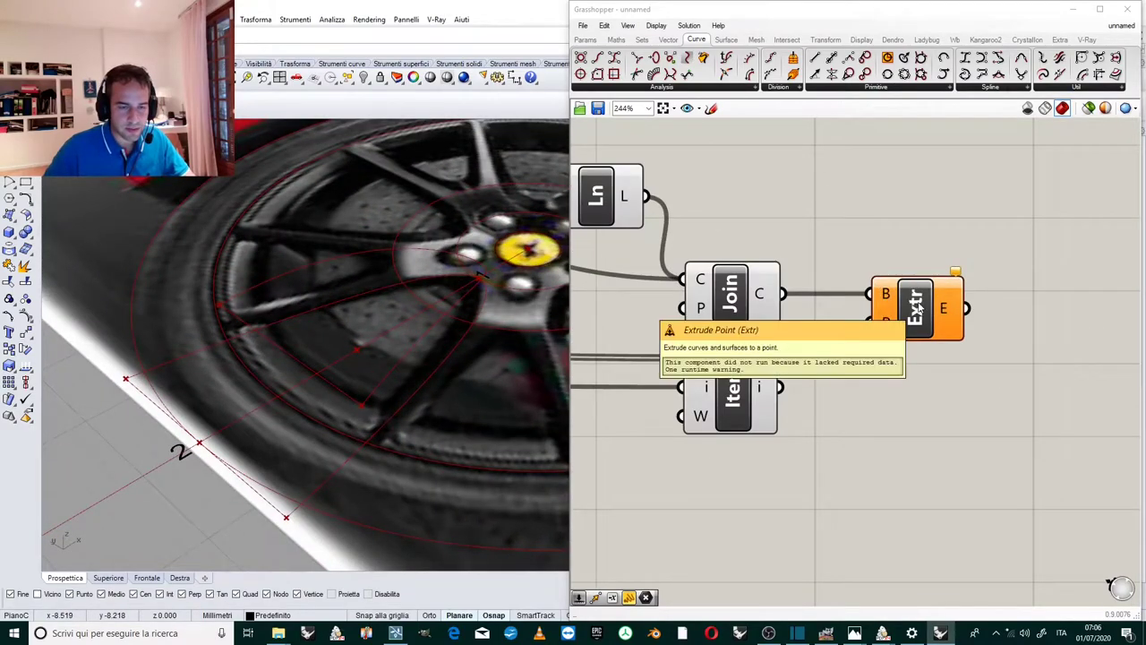
pyautogui.doubleClick(854, 431)
pyautogui.write('move')
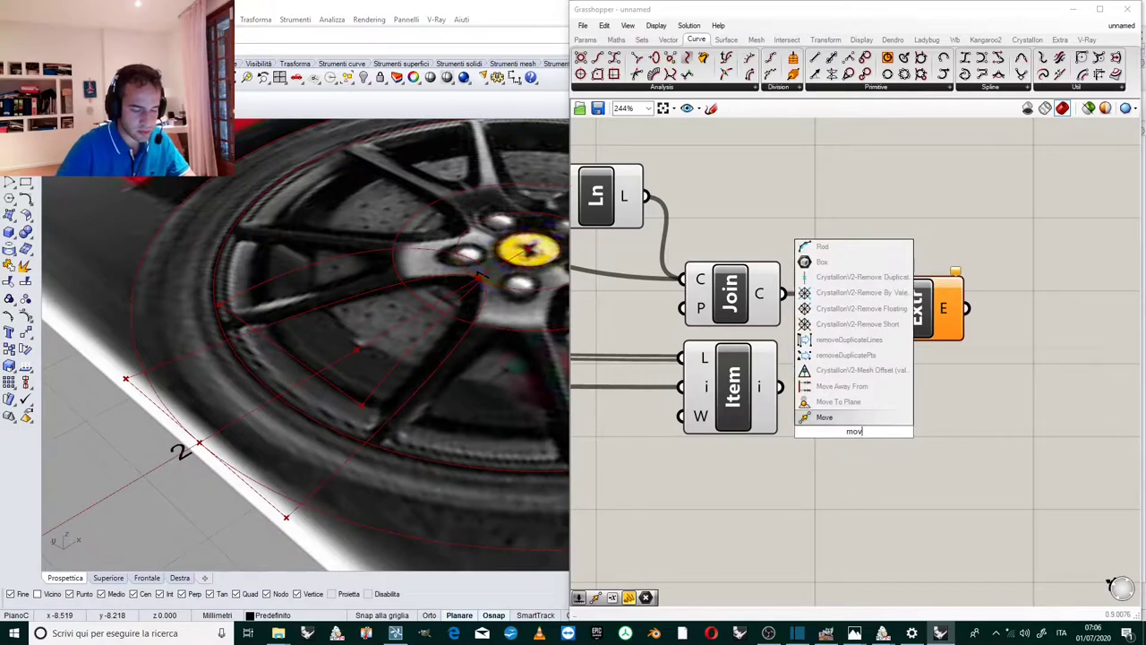
pyautogui.press('Return')
pyautogui.moveTo(855, 436); pyautogui.dragTo(897, 410)
# Add a Unit Z vector component and place it just below the List Item.
pyautogui.doubleClick(794, 489)
pyautogui.write('z')
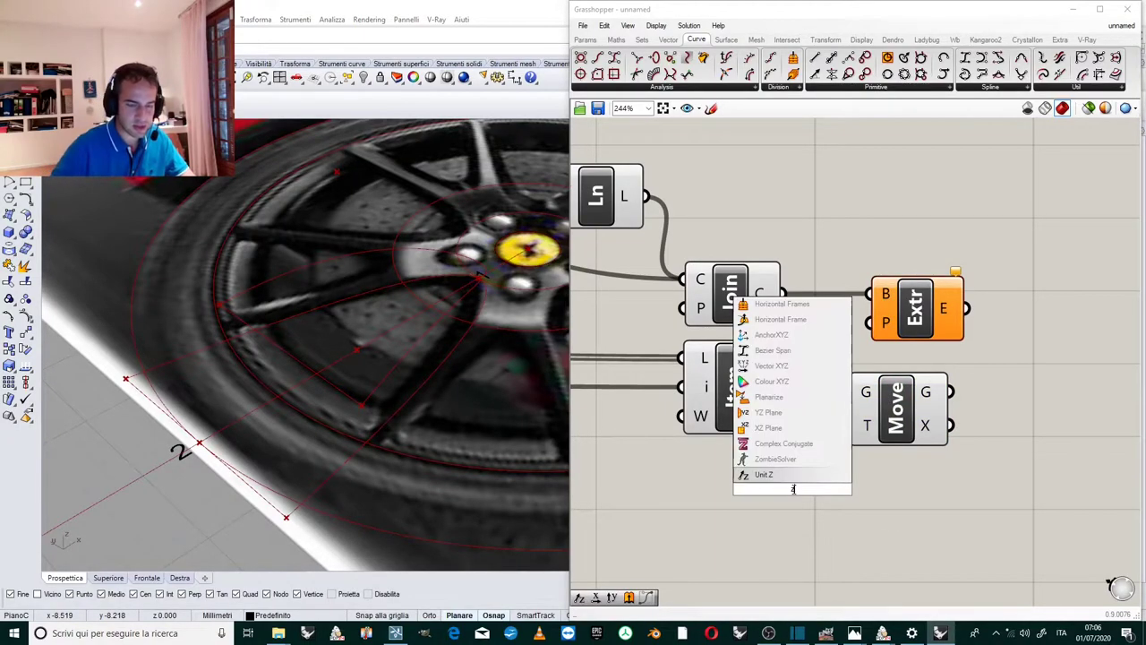
pyautogui.press('Return')
pyautogui.moveTo(792, 488); pyautogui.dragTo(768, 475)
pyautogui.scroll(-4, 752, 446)
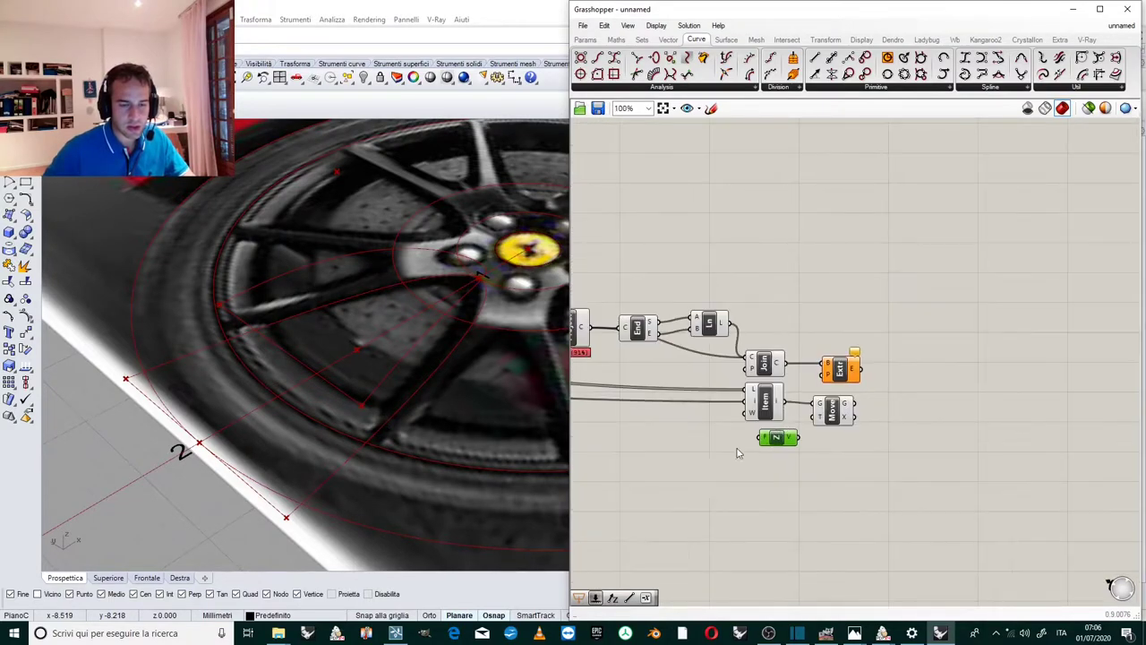
pyautogui.scroll(2, 725, 450)
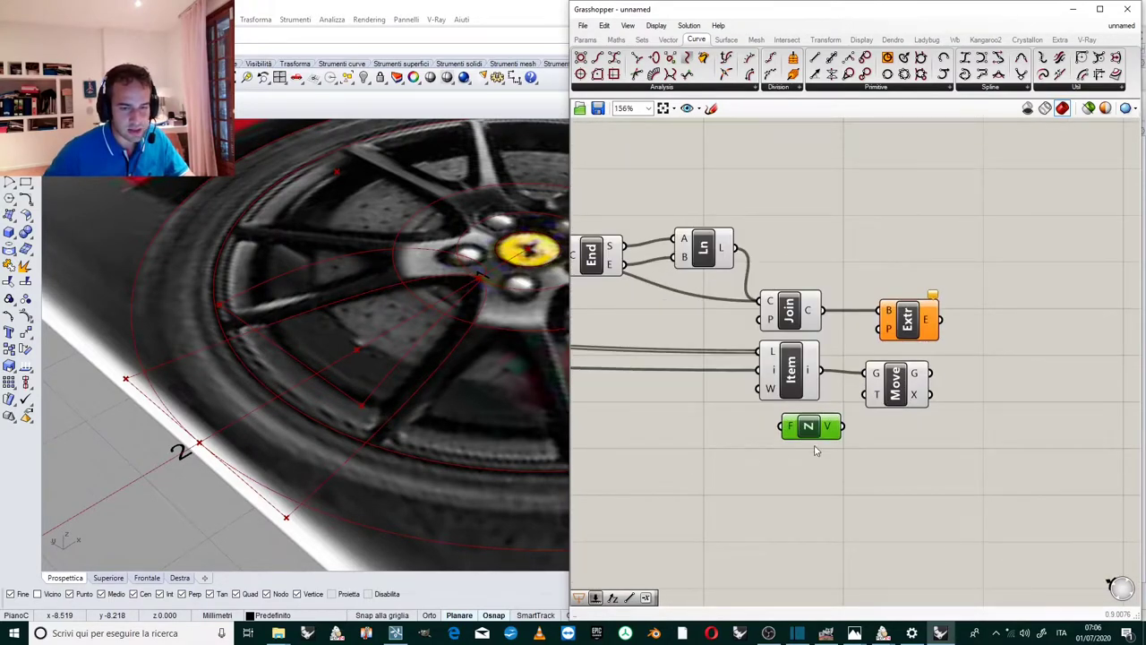
# Add a number slider of 20 as the Unit Z factor and feed the vector into Move's translation input.
pyautogui.doubleClick(689, 480)
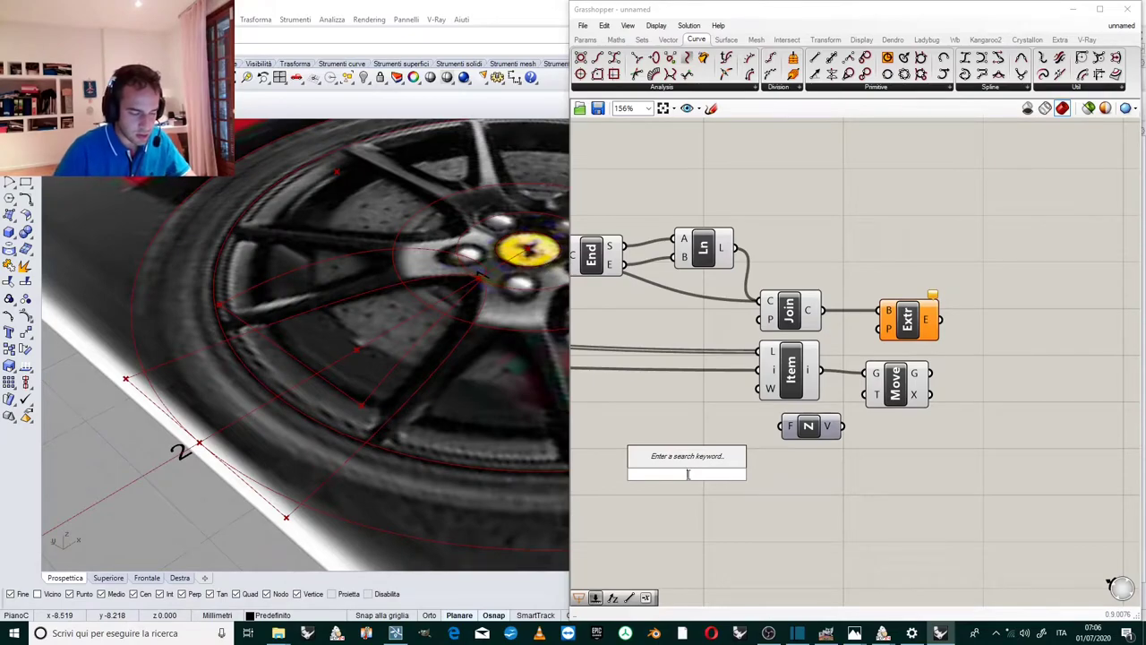
pyautogui.write('20')
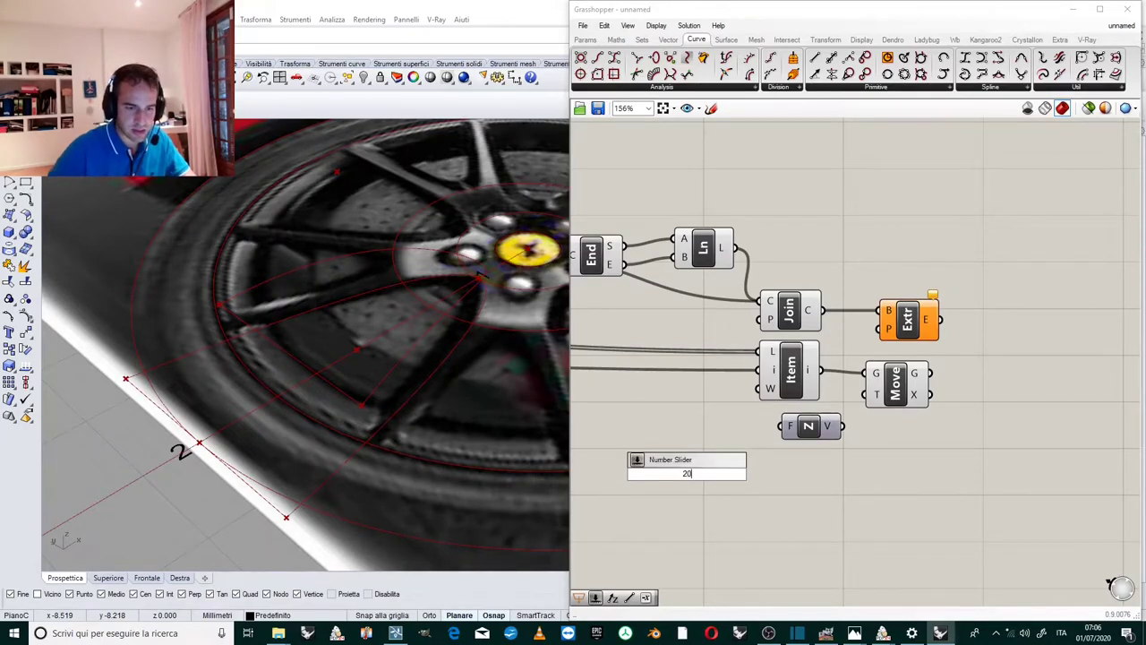
pyautogui.press('Return')
pyautogui.moveTo(772, 472); pyautogui.dragTo(785, 427)
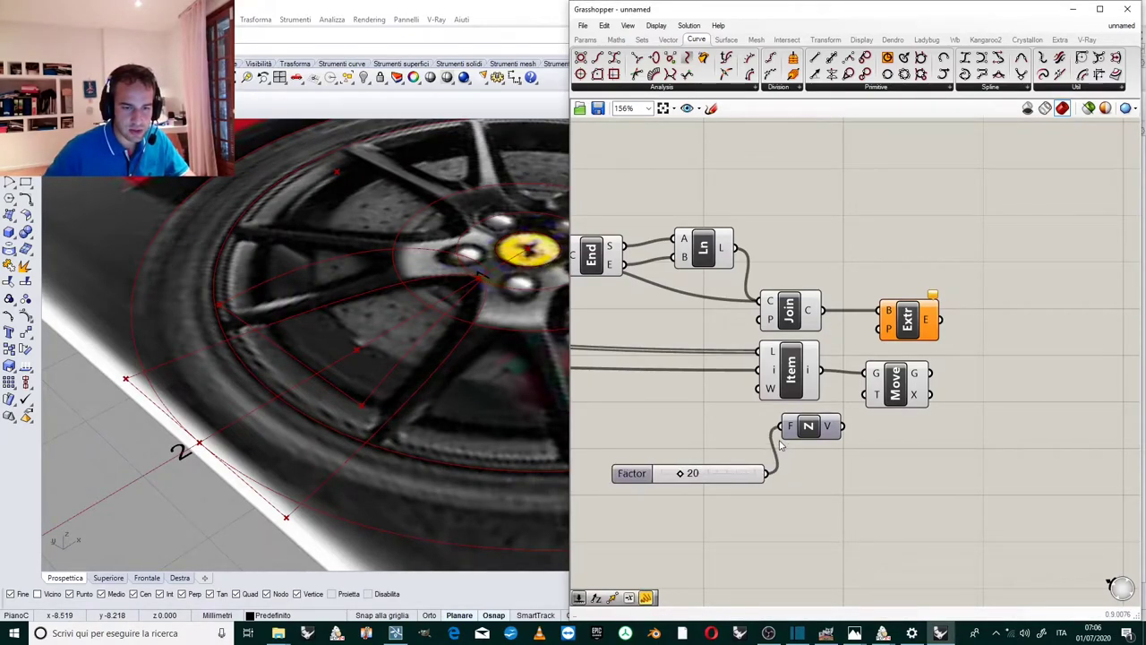
pyautogui.click(808, 425)
pyautogui.scroll(3, 809, 427)
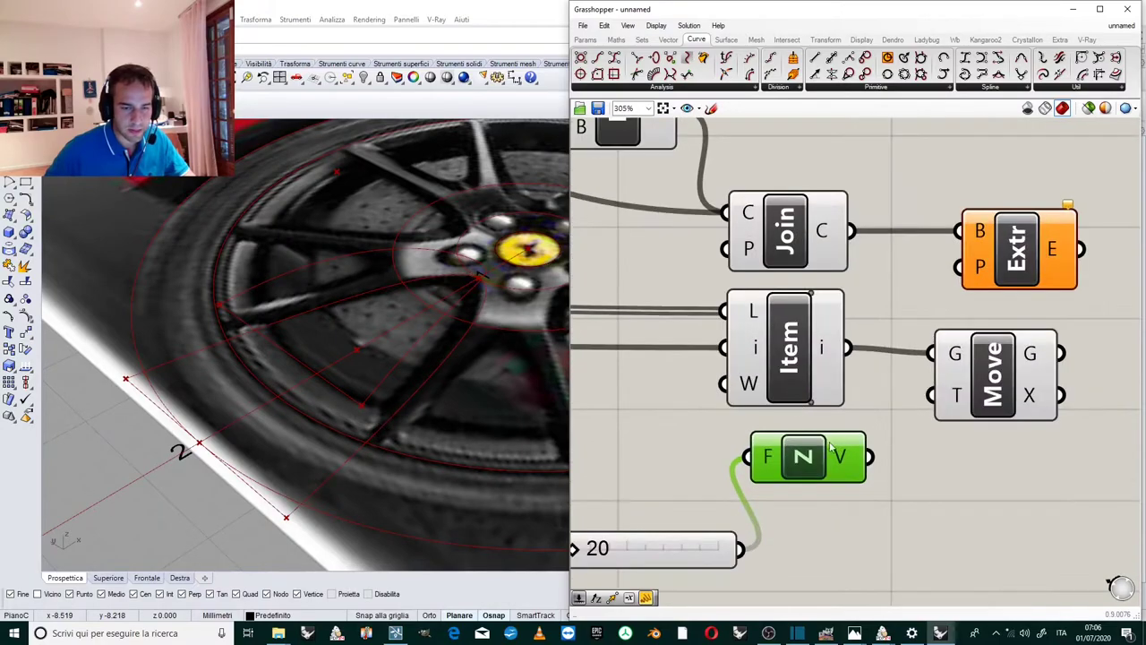
pyautogui.moveTo(867, 457); pyautogui.dragTo(909, 409)
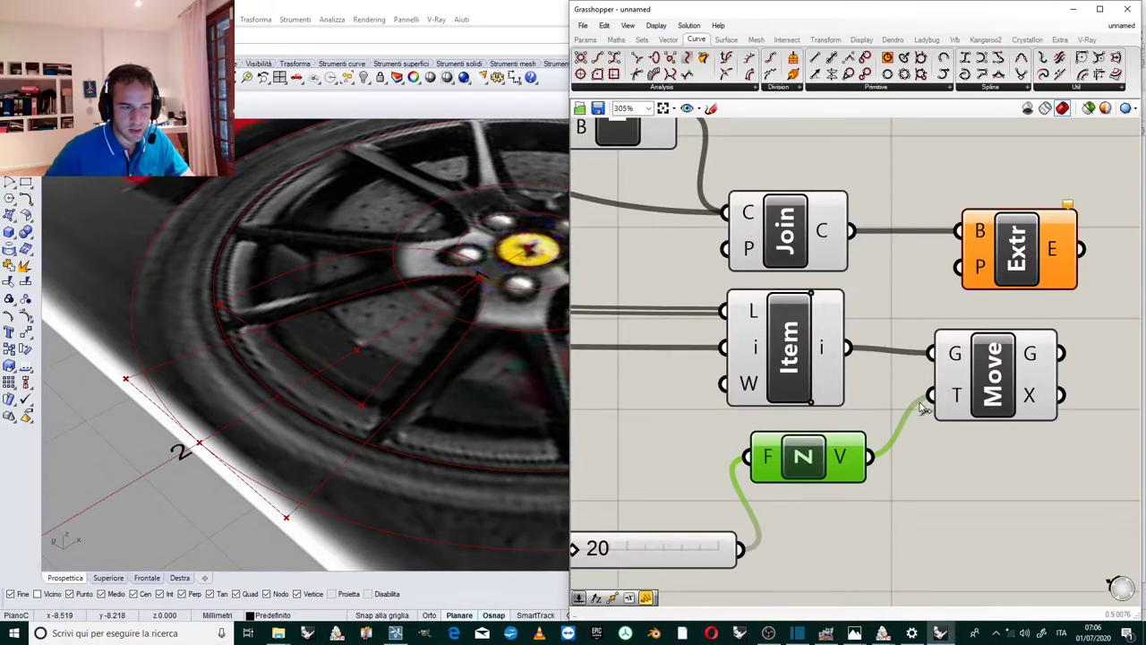
# Move the Extrude Point component farther away from the Join component.
pyautogui.click(875, 414)
pyautogui.scroll(-4, 872, 413)
pyautogui.scroll(4, 950, 371)
pyautogui.moveTo(923, 299); pyautogui.dragTo(988, 299)
# Insert a Negative component between Unit Z and Move to reverse the translation, and set the factor slider to 12.
pyautogui.moveTo(376, 331); pyautogui.dragTo(368, 257, button='right')
pyautogui.scroll(-3, 801, 449)
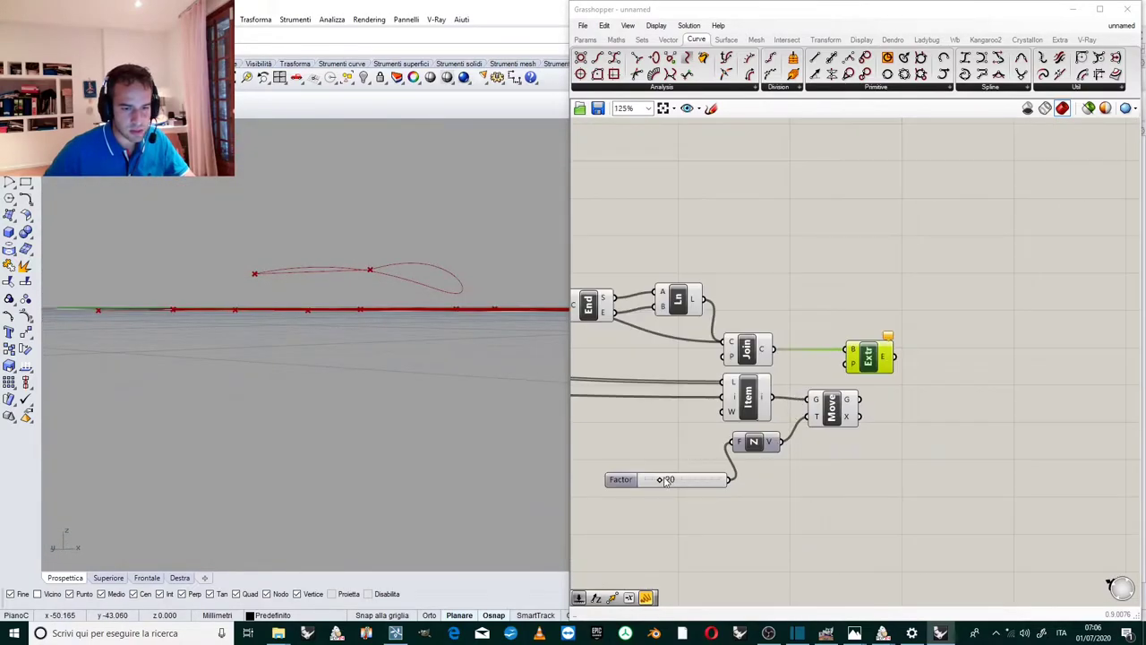
pyautogui.scroll(3, 663, 480)
pyautogui.moveTo(326, 331); pyautogui.dragTo(362, 385, button='right')
pyautogui.scroll(-3, 363, 385)
pyautogui.scroll(5, 371, 394)
pyautogui.scroll(-2, 851, 416)
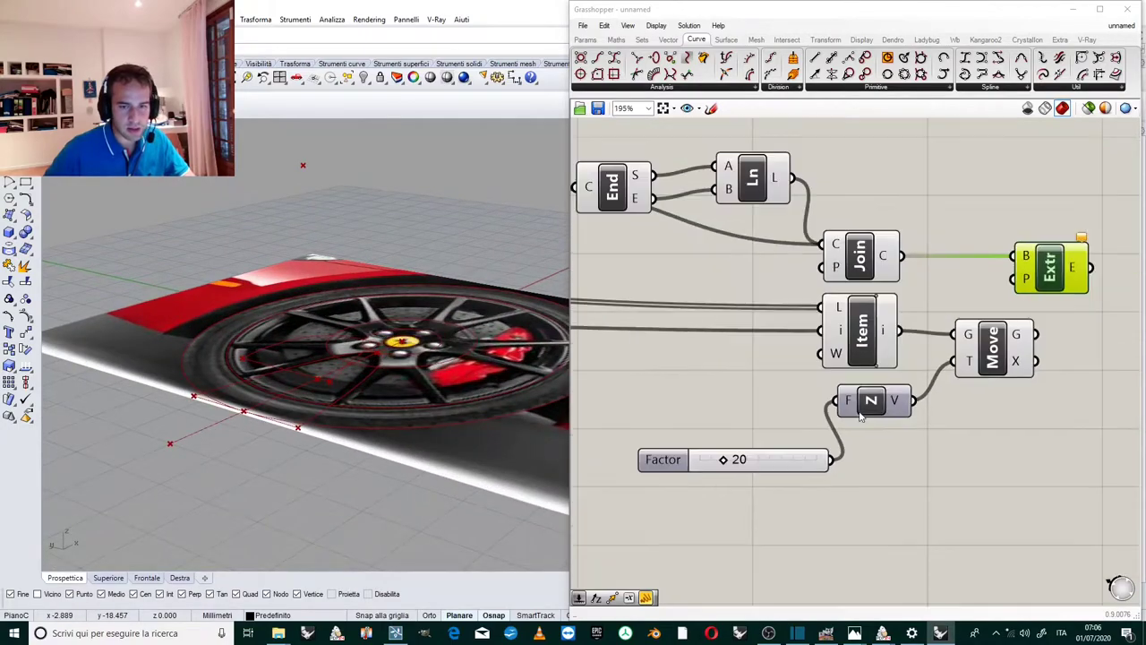
pyautogui.click(616, 40)
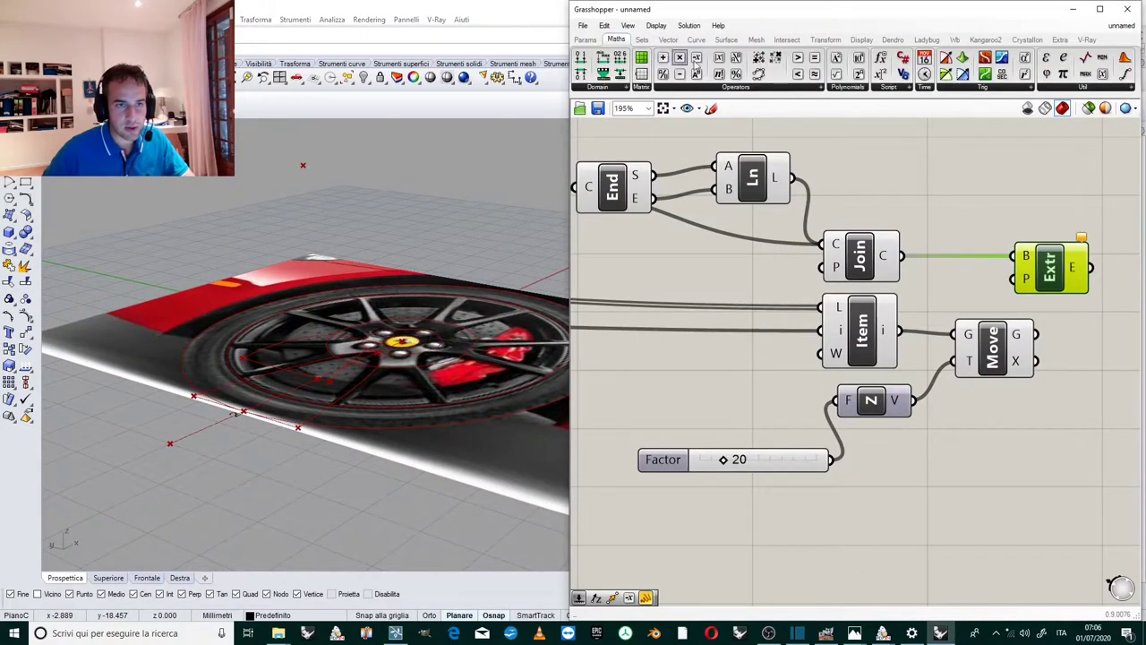
pyautogui.moveTo(697, 59); pyautogui.dragTo(950, 360)
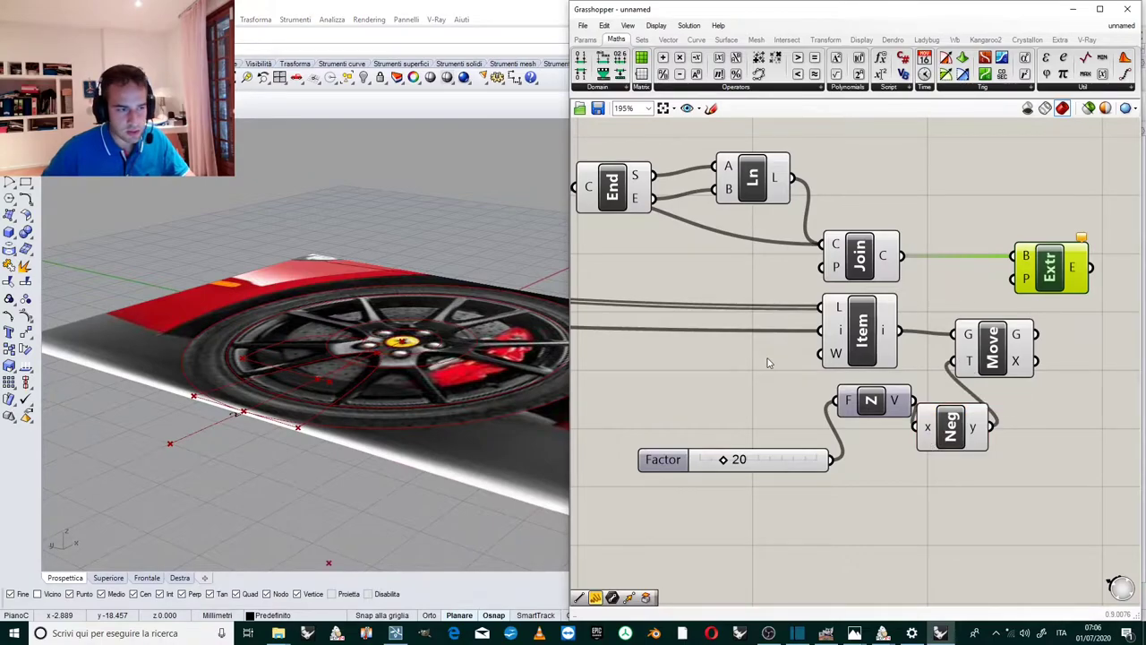
pyautogui.scroll(-5, 465, 357)
pyautogui.moveTo(724, 459)
pyautogui.mouseDown()
pyautogui.moveTo(734, 460)
pyautogui.moveTo(698, 460)
pyautogui.moveTo(713, 459)
pyautogui.mouseUp()
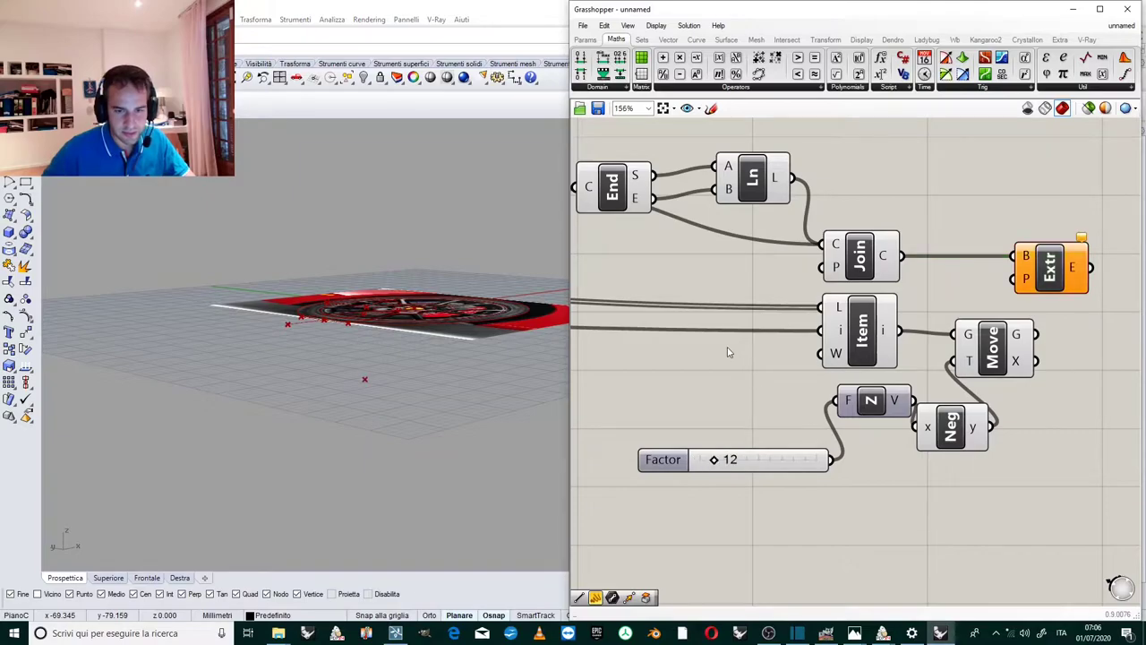
# Feed the Move component's geometry output into the Extrude Point component's point input.
pyautogui.moveTo(1133, 309); pyautogui.dragTo(876, 363, button='right')
pyautogui.moveTo(800, 322); pyautogui.dragTo(935, 302)
pyautogui.moveTo(778, 387); pyautogui.dragTo(895, 311)
pyautogui.scroll(7, 357, 296)
pyautogui.moveTo(377, 318); pyautogui.dragTo(472, 409, button='right')
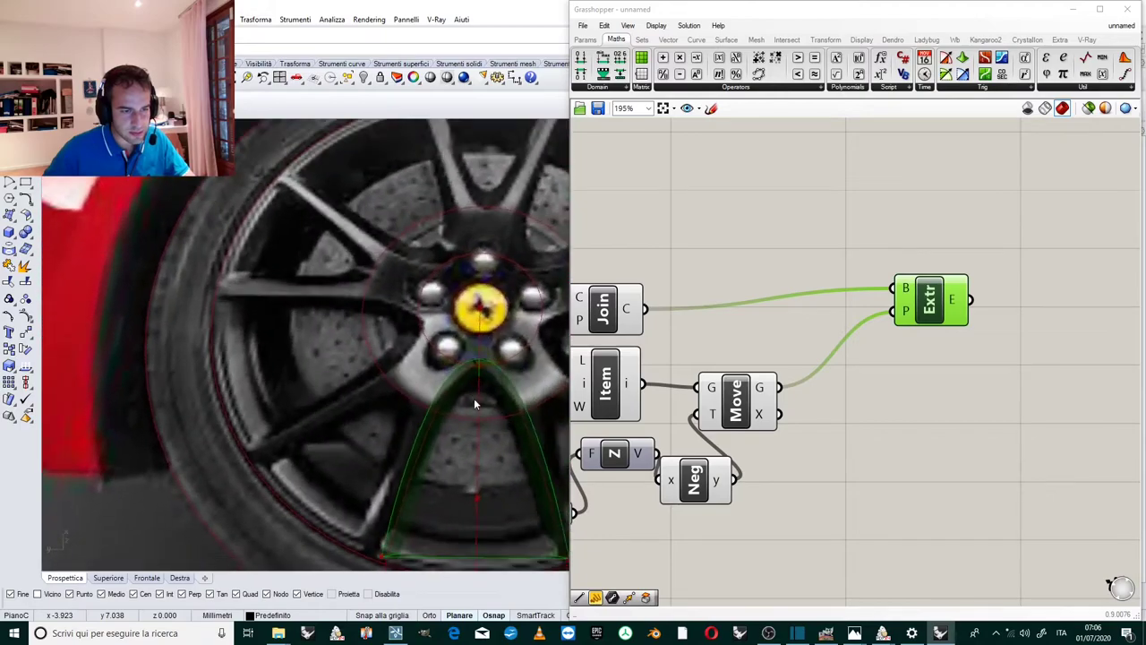
# Set the slider for the parameter regulating the slope to 100.
pyautogui.scroll(8, 502, 387)
pyautogui.scroll(-9, 448, 339)
pyautogui.moveTo(447, 339); pyautogui.dragTo(468, 395, button='right')
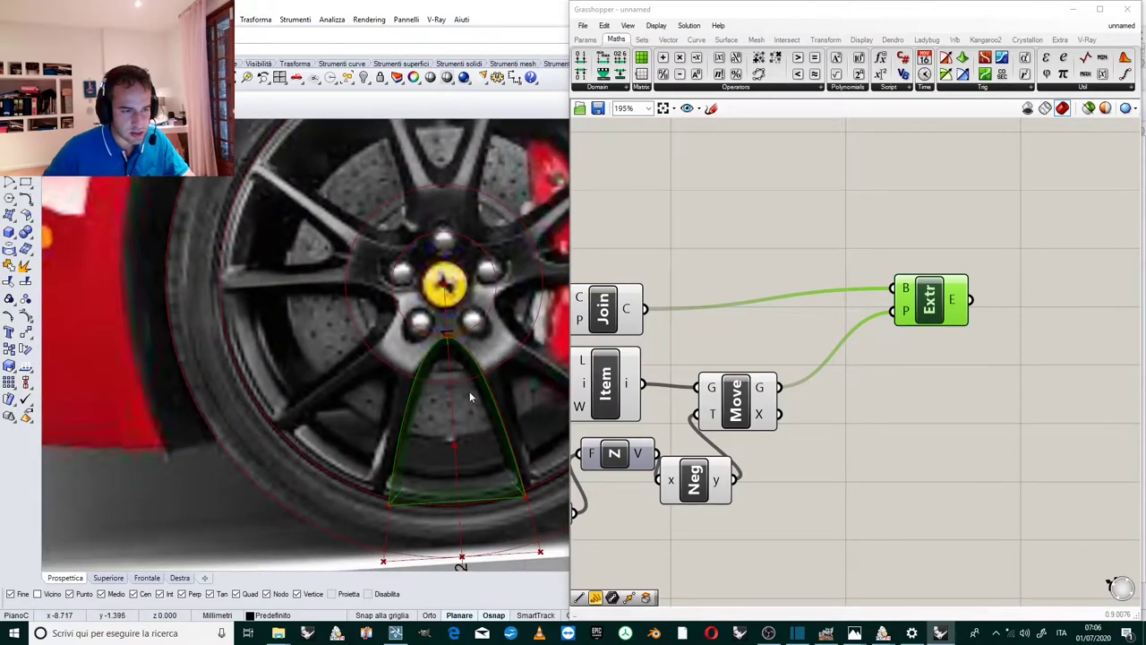
pyautogui.scroll(4, 468, 393)
pyautogui.scroll(2, 556, 360)
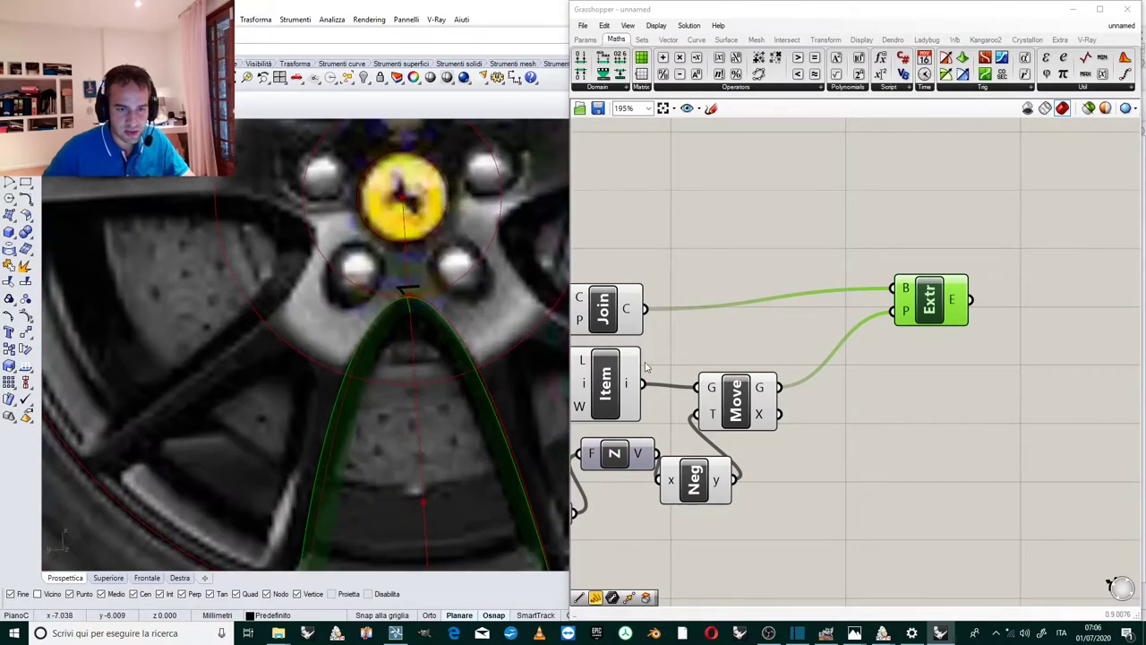
pyautogui.scroll(-8, 723, 300)
pyautogui.scroll(8, 840, 334)
pyautogui.moveTo(820, 355); pyautogui.dragTo(904, 360)
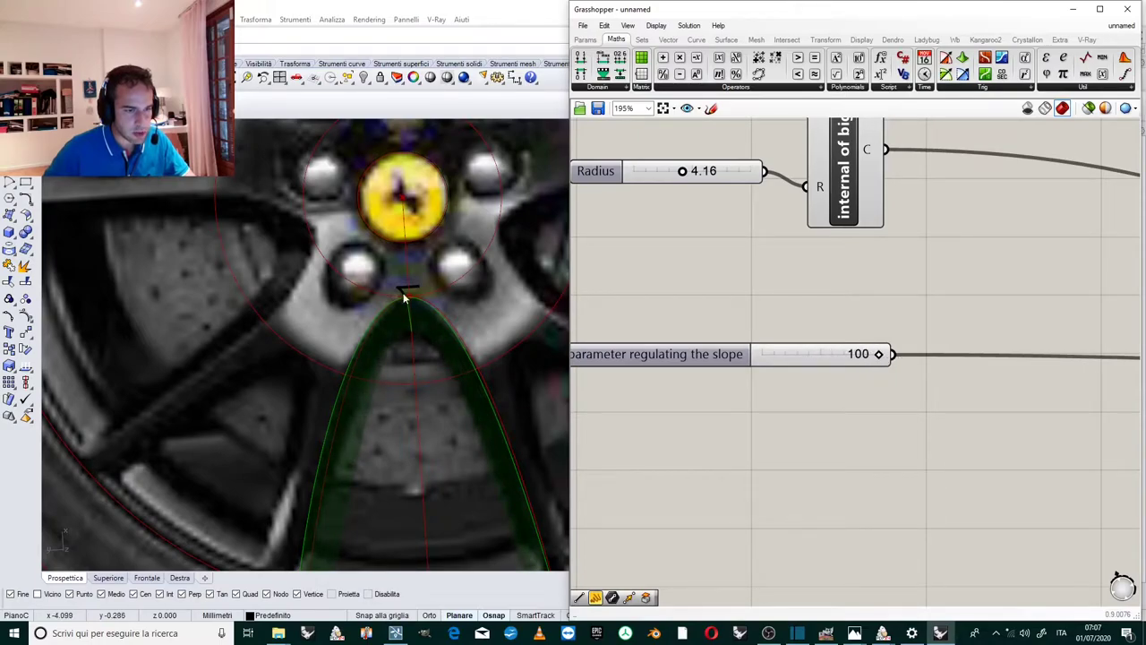
# Set the Unit Z factor slider to 11.
pyautogui.scroll(-9, 416, 299)
pyautogui.moveTo(424, 327); pyautogui.dragTo(368, 248, button='right')
pyautogui.scroll(6, 423, 309)
pyautogui.scroll(5, 447, 335)
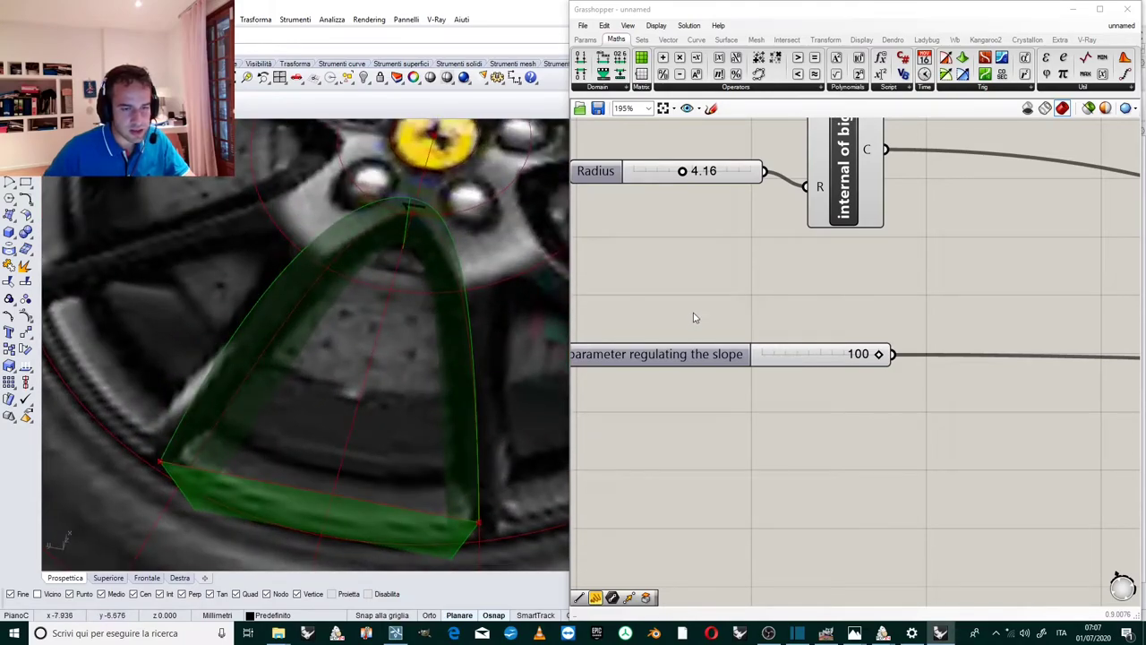
pyautogui.click(698, 313)
pyautogui.scroll(-11, 701, 310)
pyautogui.scroll(10, 1053, 348)
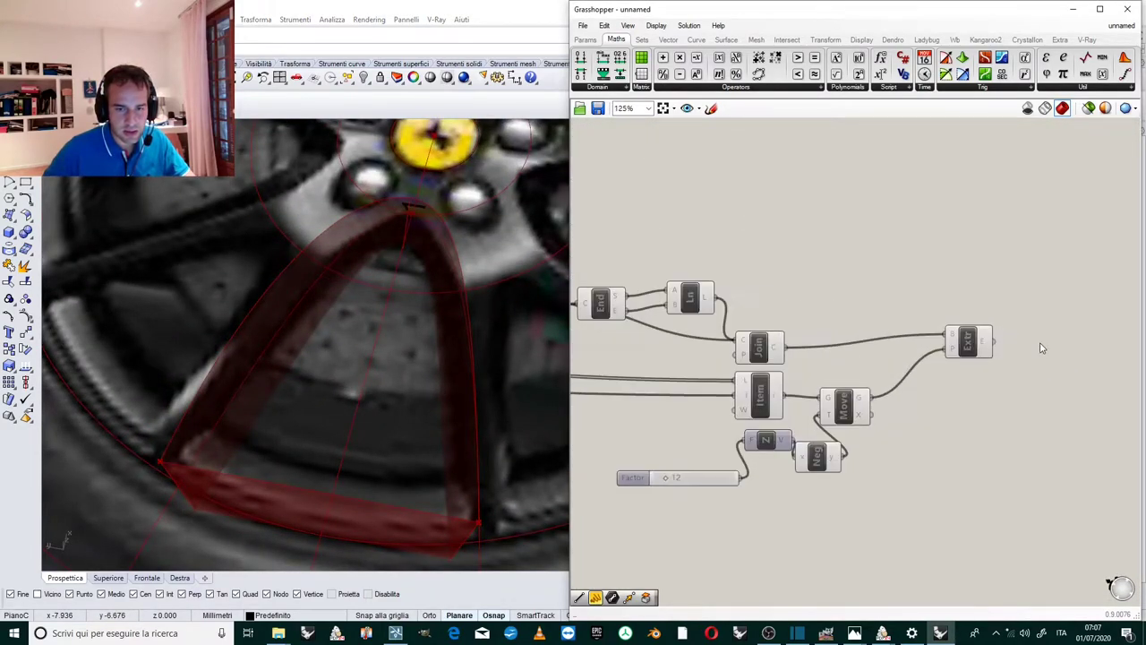
pyautogui.moveTo(363, 347); pyautogui.dragTo(376, 403, button='right')
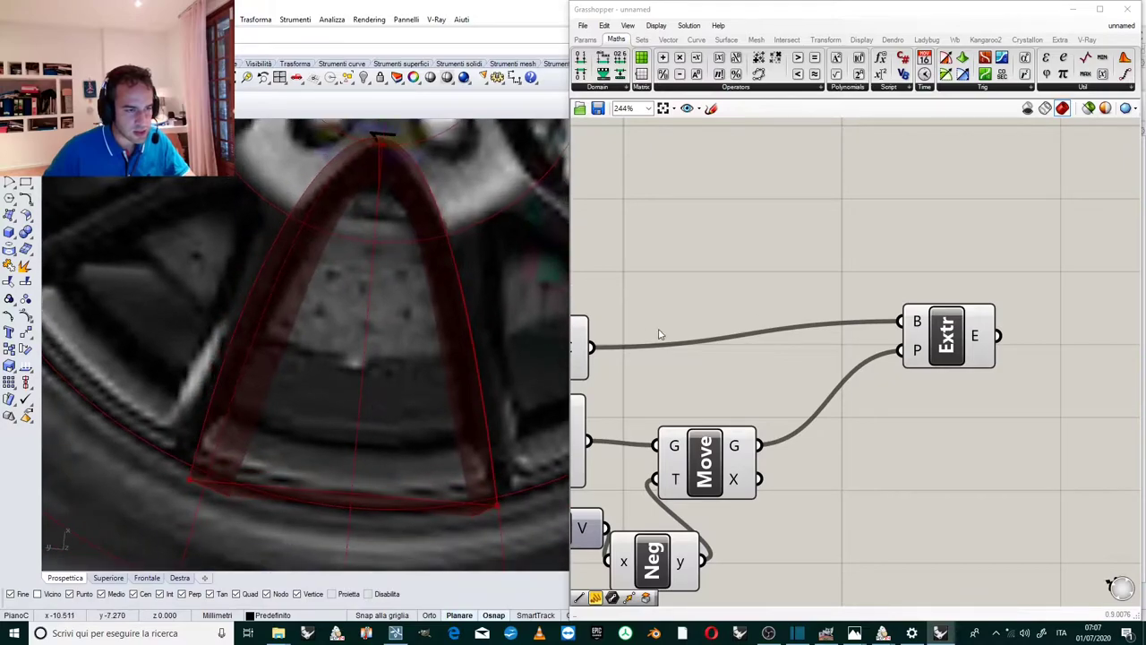
pyautogui.scroll(2, 968, 354)
pyautogui.scroll(-8, 899, 376)
pyautogui.scroll(5, 899, 376)
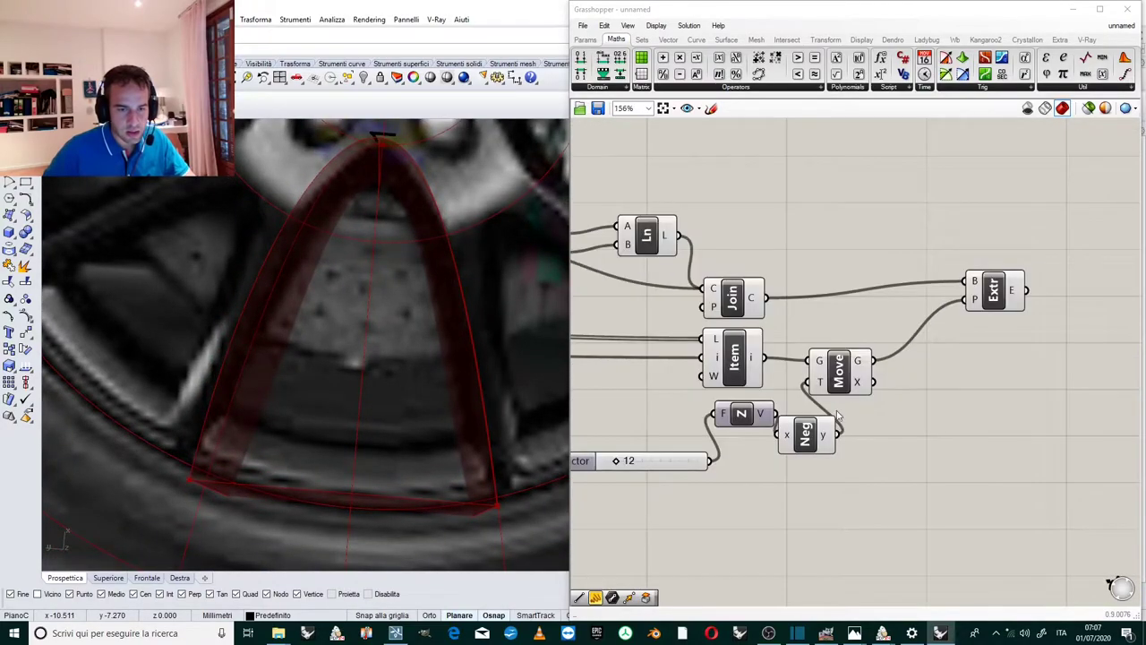
pyautogui.moveTo(616, 462); pyautogui.dragTo(614, 462)
# Examine how the tapered extrusion fits the spoke opening in the wheel image from several angles.
pyautogui.scroll(-10, 484, 444)
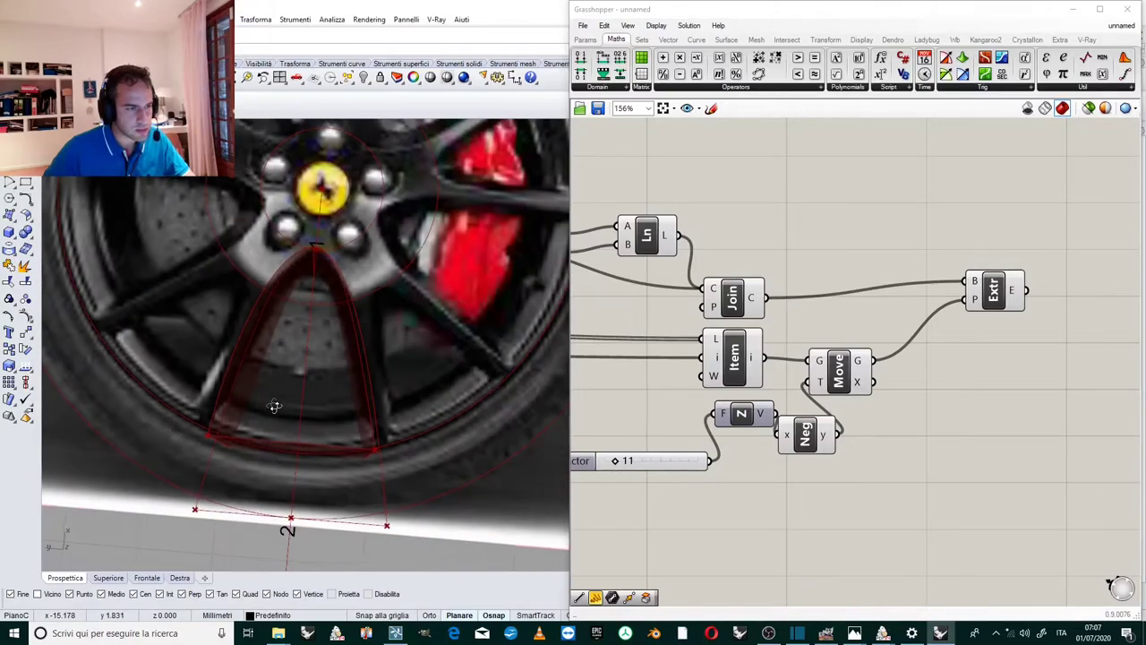
pyautogui.moveTo(324, 425); pyautogui.dragTo(250, 288, button='right')
pyautogui.scroll(3, 242, 292)
pyautogui.moveTo(430, 331); pyautogui.dragTo(406, 215, button='right')
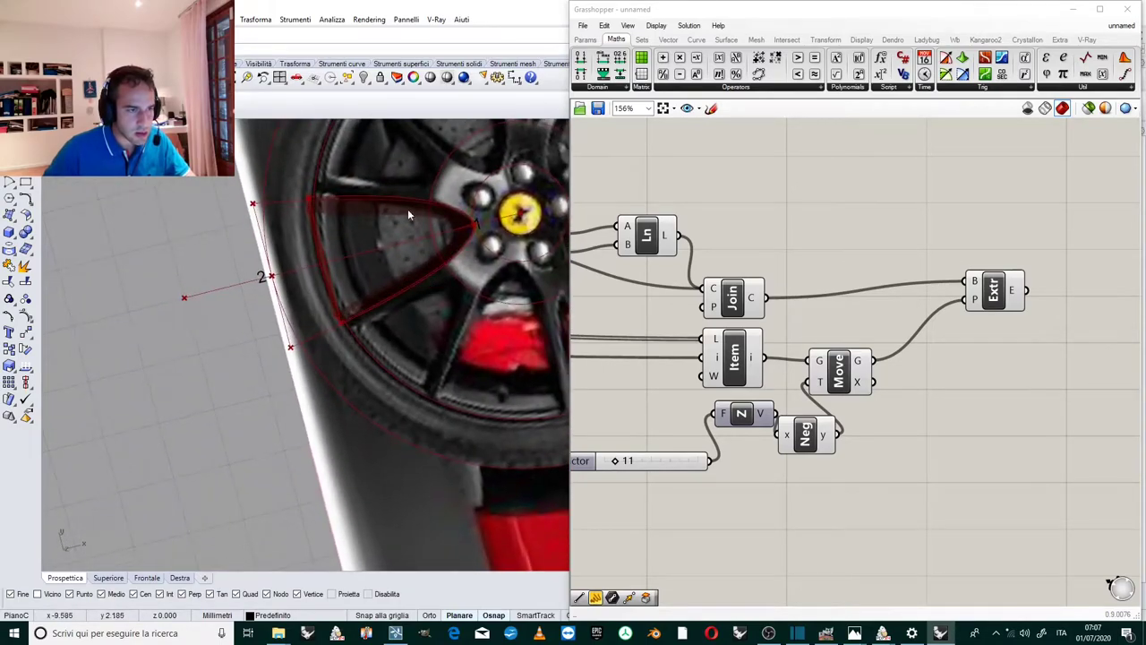
pyautogui.scroll(3, 406, 217)
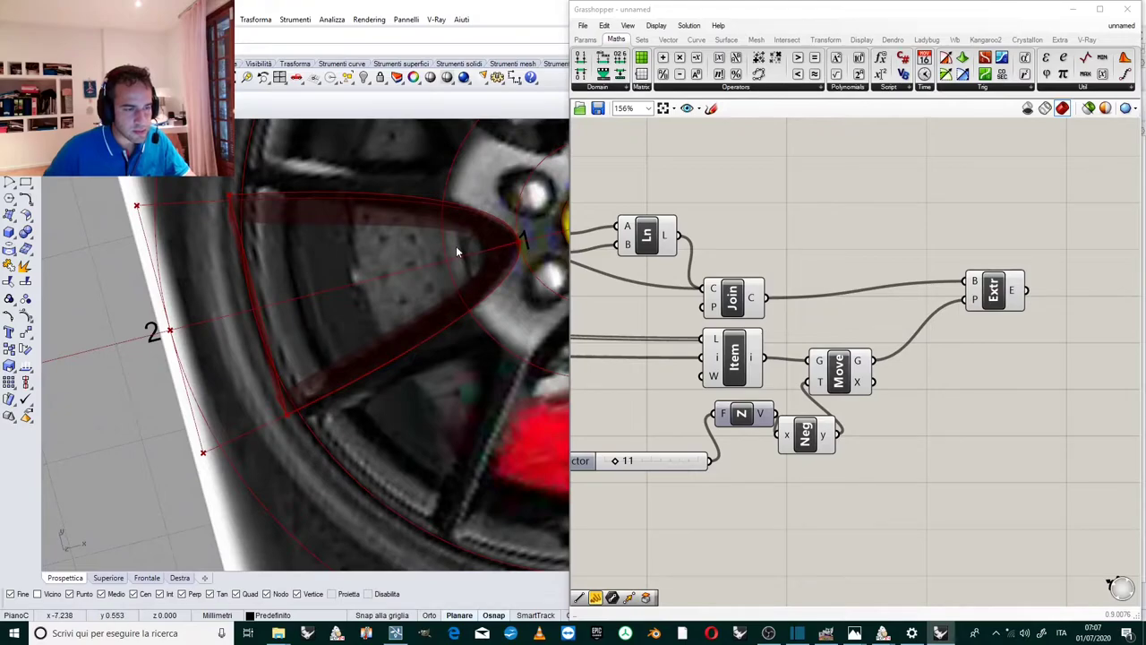
pyautogui.scroll(-8, 440, 261)
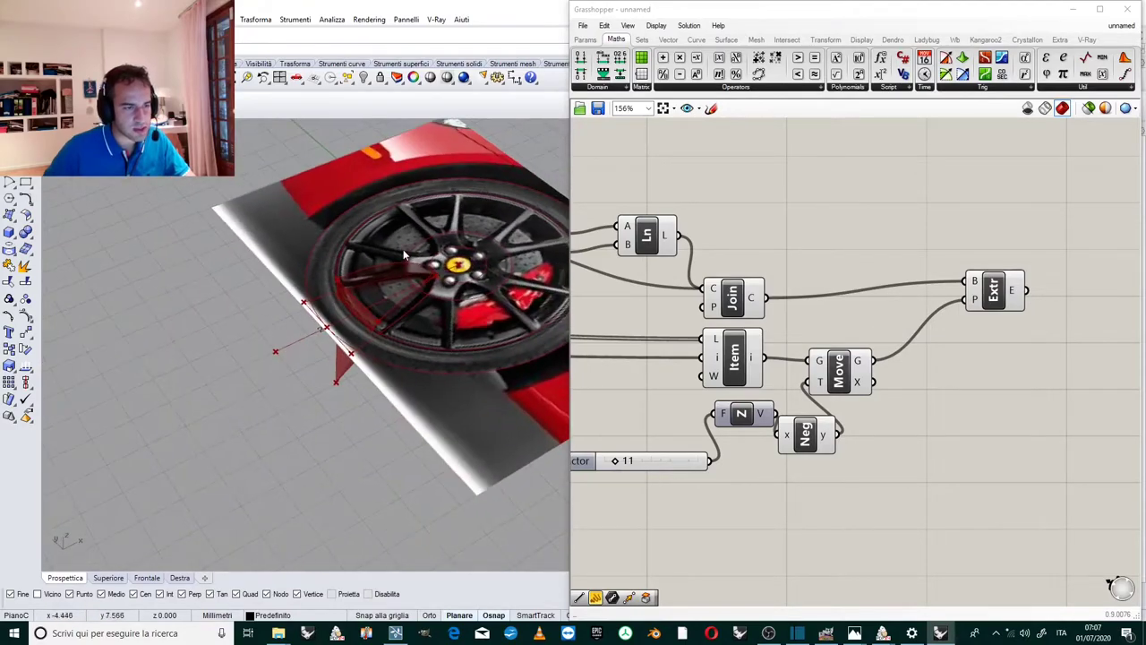
pyautogui.scroll(4, 405, 256)
# Move the Extrude Point component slightly lower, leaving free canvas beyond its output.
pyautogui.moveTo(860, 235); pyautogui.dragTo(700, 235, button='right')
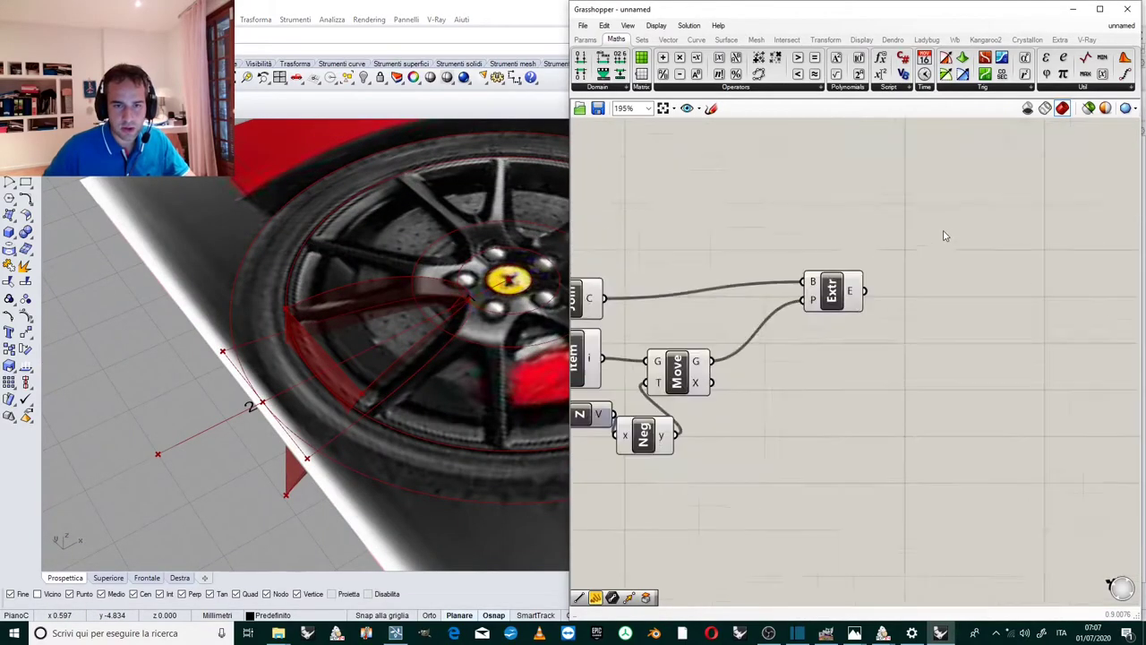
pyautogui.scroll(1, 943, 236)
pyautogui.click(808, 313)
pyautogui.moveTo(808, 312); pyautogui.dragTo(781, 350)
pyautogui.click(831, 323)
# Try to cap the extrusion by feeding it into a Cap Holes component, and delete that component.
pyautogui.doubleClick(869, 358)
pyautogui.write('ca')
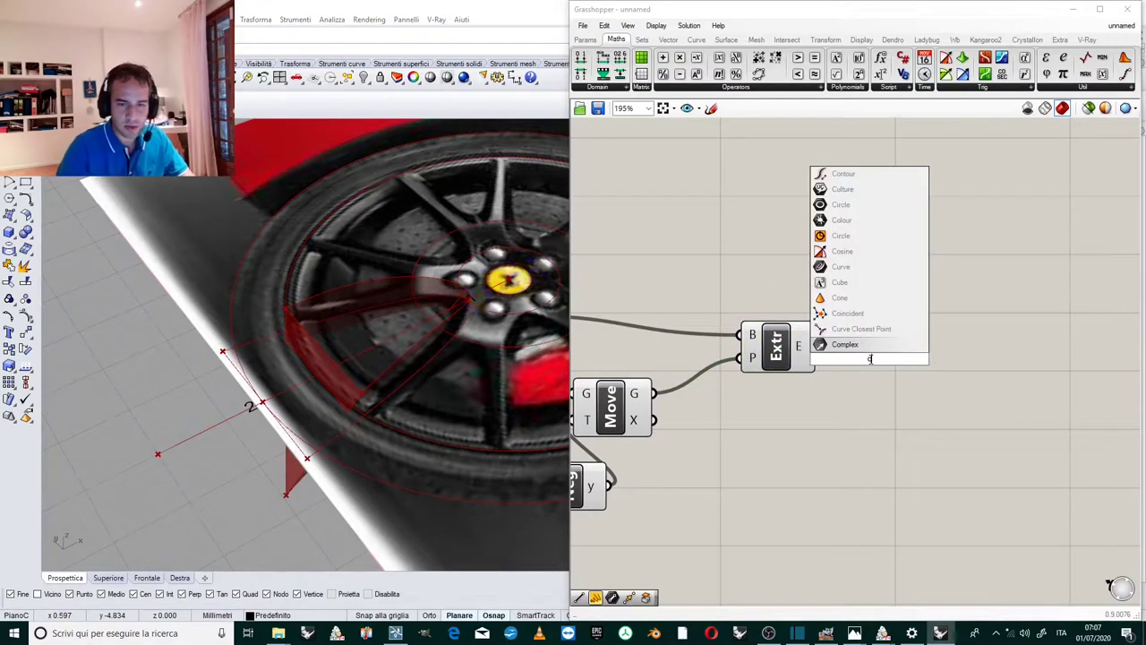
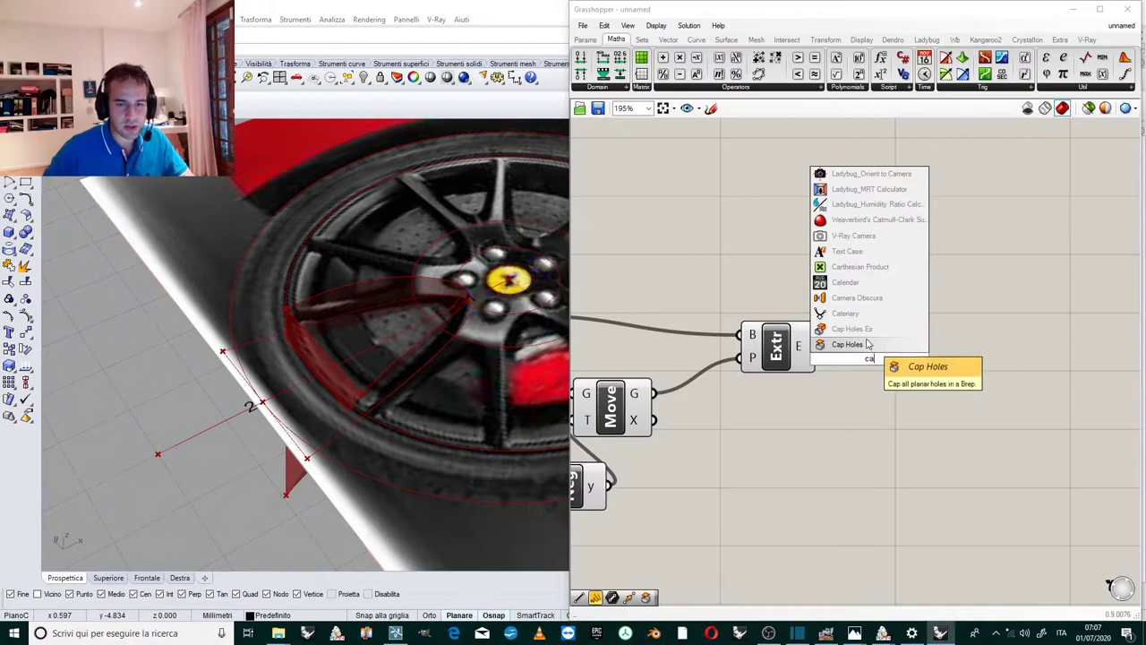
pyautogui.click(846, 343)
pyautogui.scroll(2, 882, 351)
pyautogui.moveTo(798, 351); pyautogui.dragTo(822, 360)
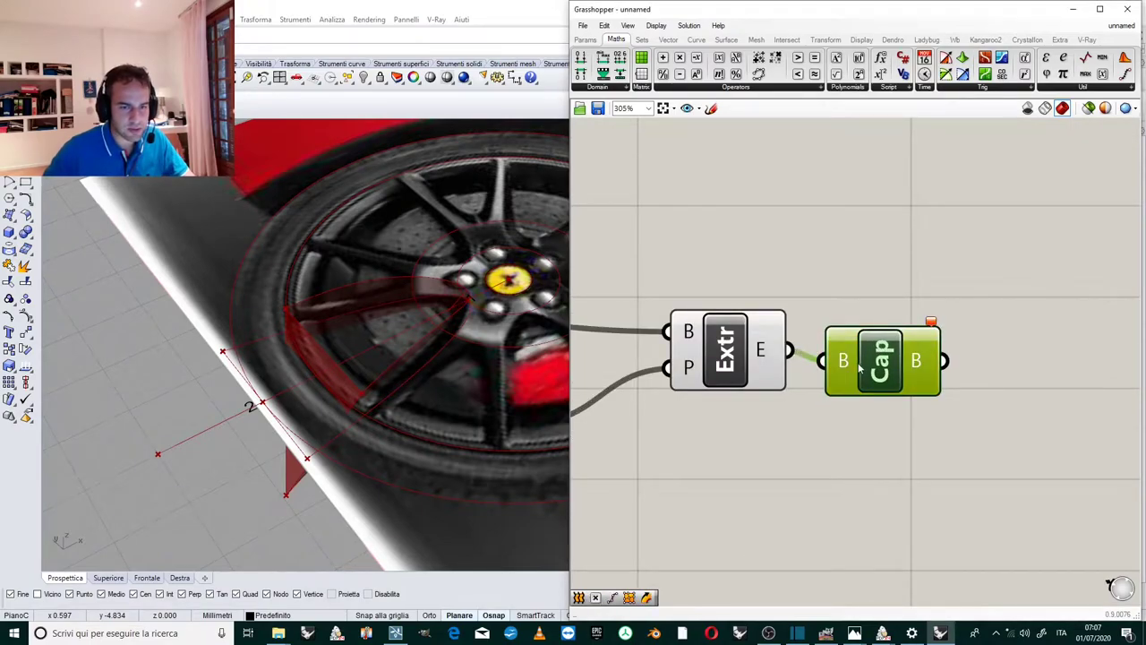
pyautogui.click(875, 349)
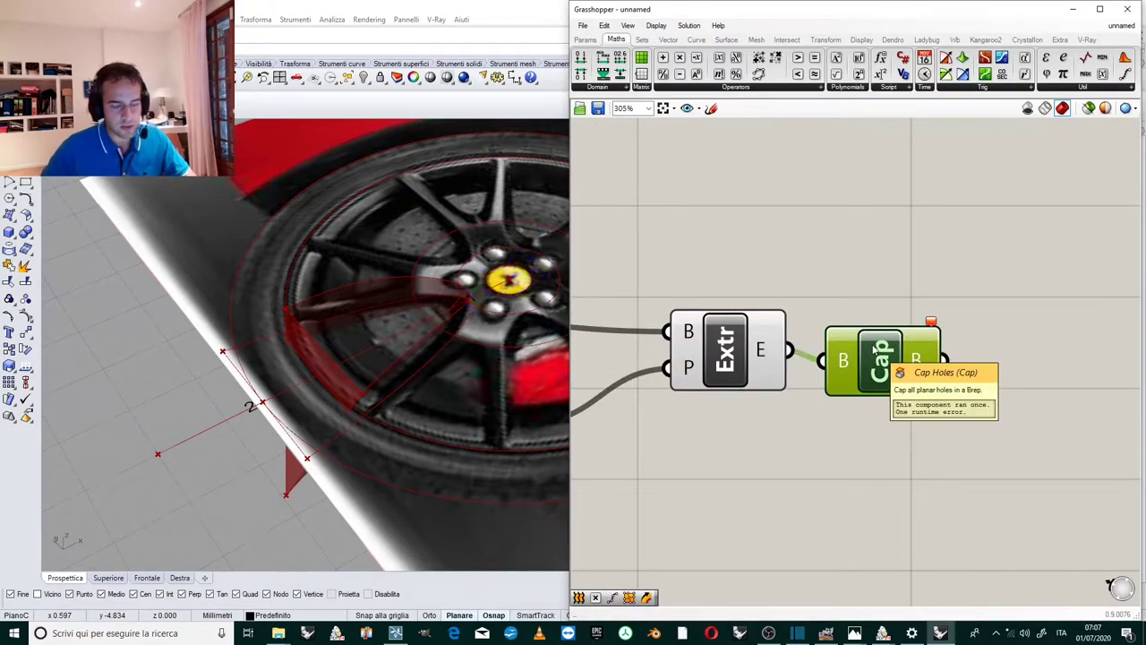
pyautogui.press('Delete')
# Examine the Join, closed planar curve and Line components that form the outline to be extruded.
pyautogui.scroll(-5, 882, 293)
pyautogui.scroll(4, 702, 266)
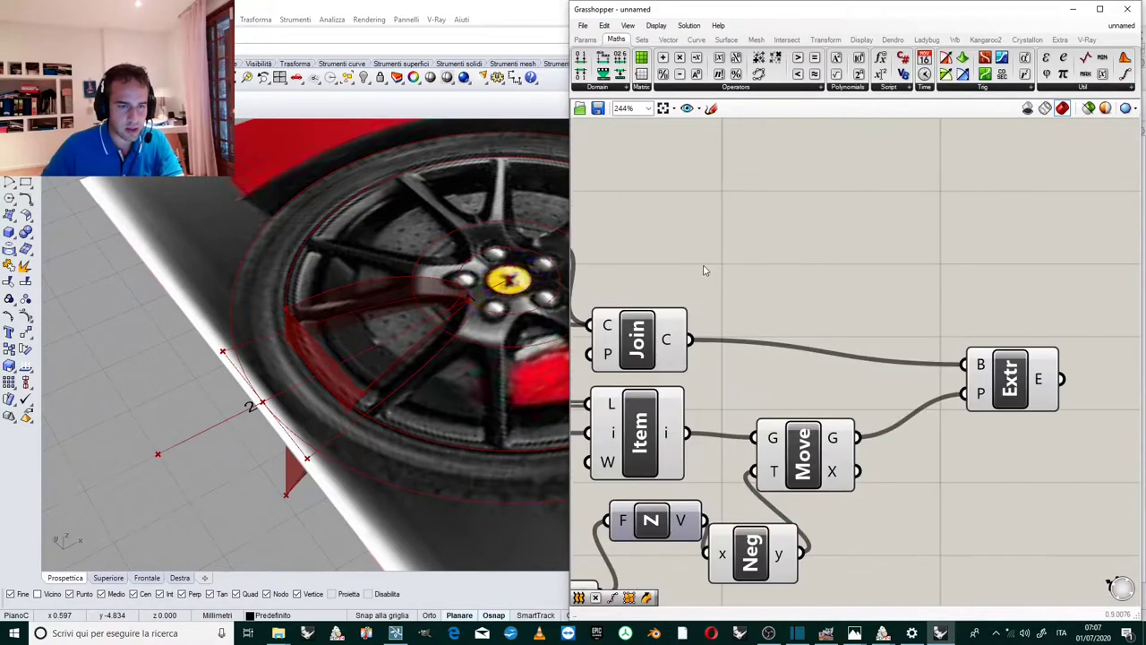
pyautogui.click(637, 341)
pyautogui.scroll(-2, 901, 276)
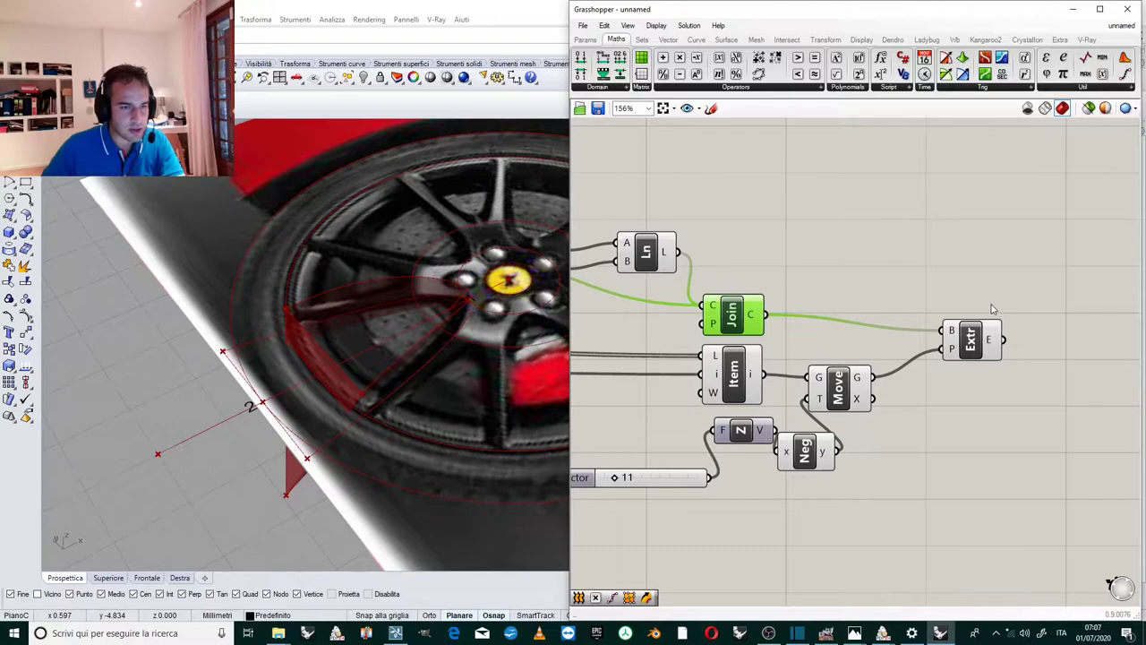
pyautogui.scroll(-3, 992, 310)
pyautogui.scroll(3, 773, 267)
pyautogui.click(627, 306)
pyautogui.click(742, 305)
pyautogui.scroll(-3, 922, 260)
pyautogui.scroll(2, 721, 333)
pyautogui.click(716, 331)
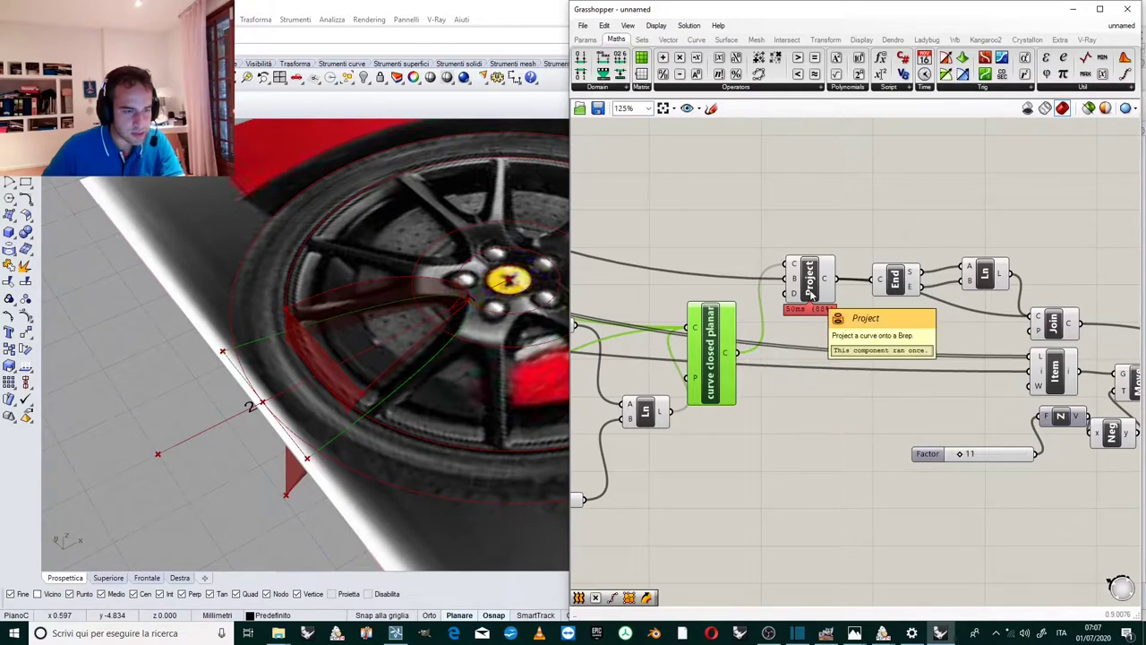
pyautogui.scroll(-3, 793, 376)
pyautogui.scroll(2, 796, 411)
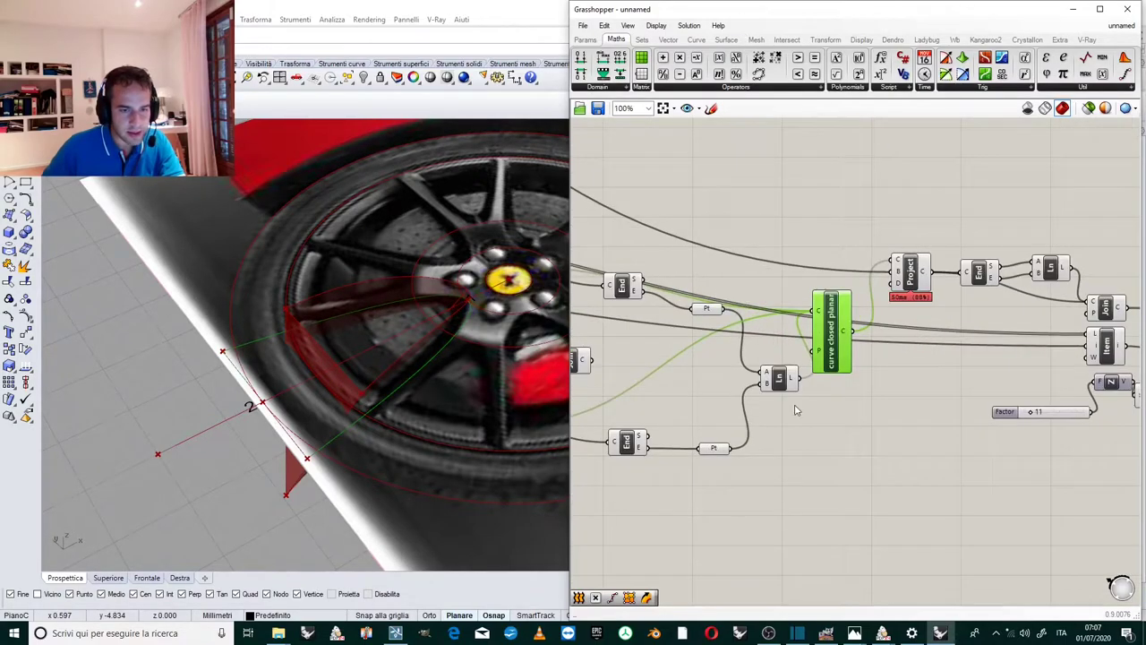
pyautogui.click(785, 384)
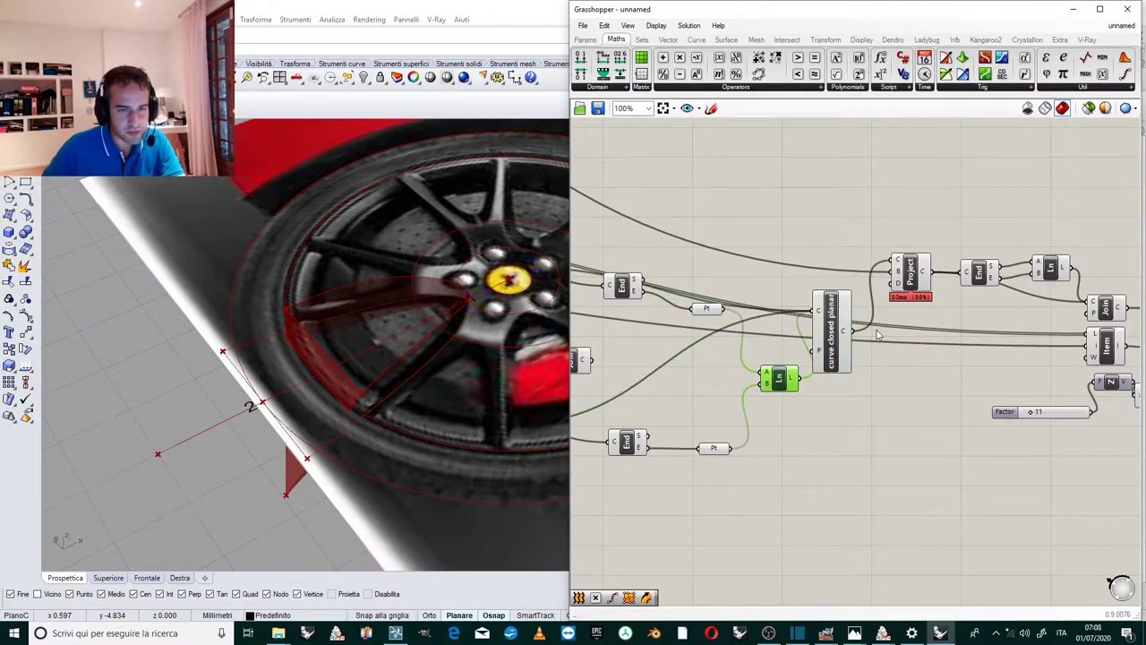
pyautogui.scroll(-2, 875, 342)
pyautogui.scroll(3, 831, 330)
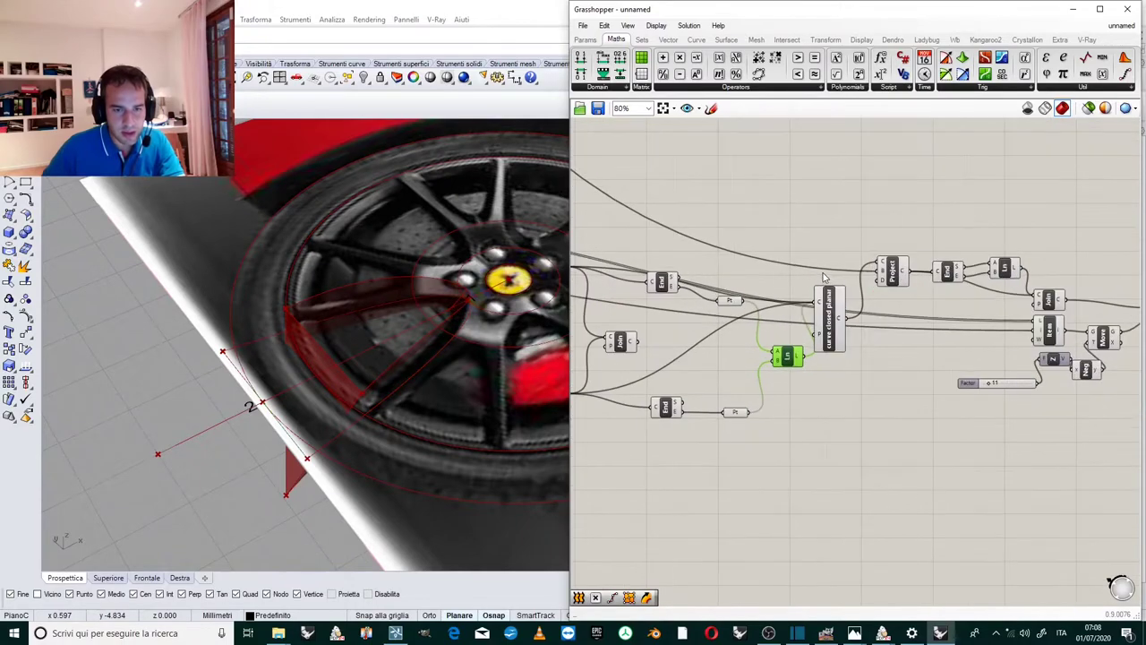
pyautogui.click(831, 331)
pyautogui.scroll(-2, 831, 332)
pyautogui.scroll(3, 880, 284)
pyautogui.scroll(-2, 895, 269)
pyautogui.scroll(3, 894, 277)
pyautogui.click(889, 338)
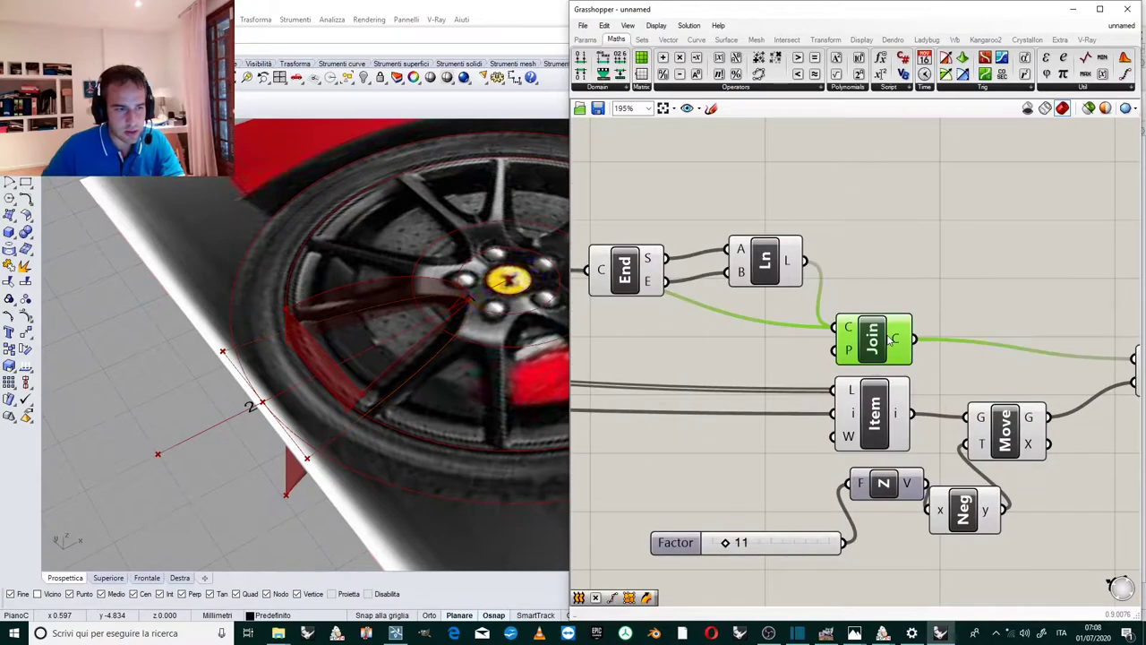
pyautogui.scroll(-1, 904, 345)
# Shift the Join component slightly higher above the List Item component.
pyautogui.moveTo(789, 318); pyautogui.dragTo(800, 302)
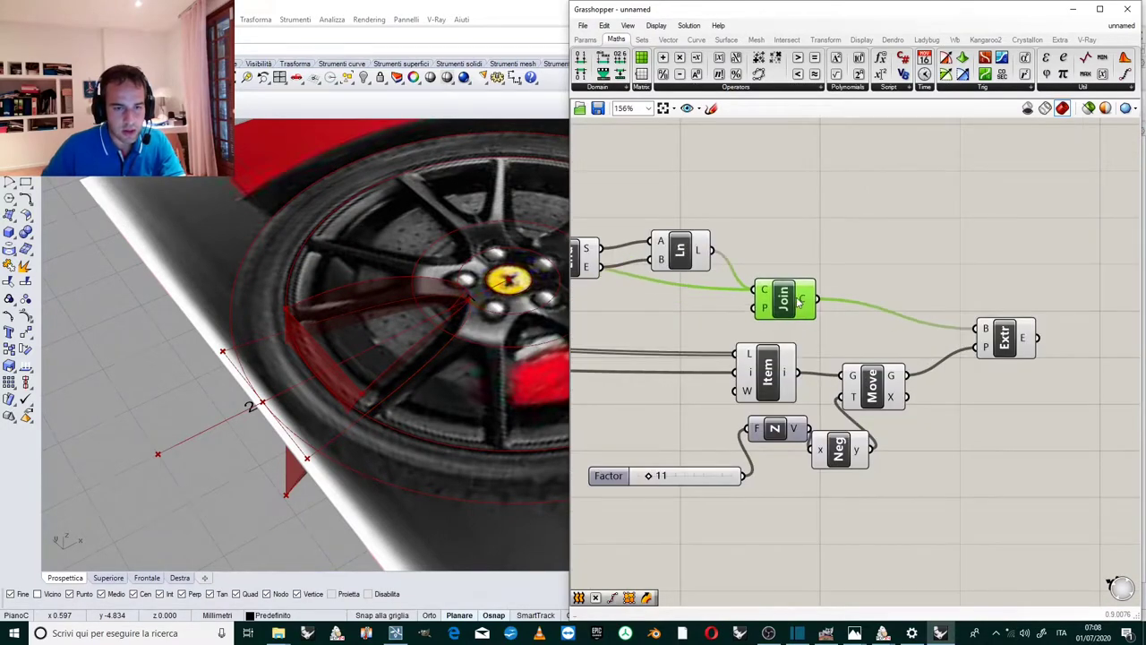
pyautogui.rightClick(788, 296)
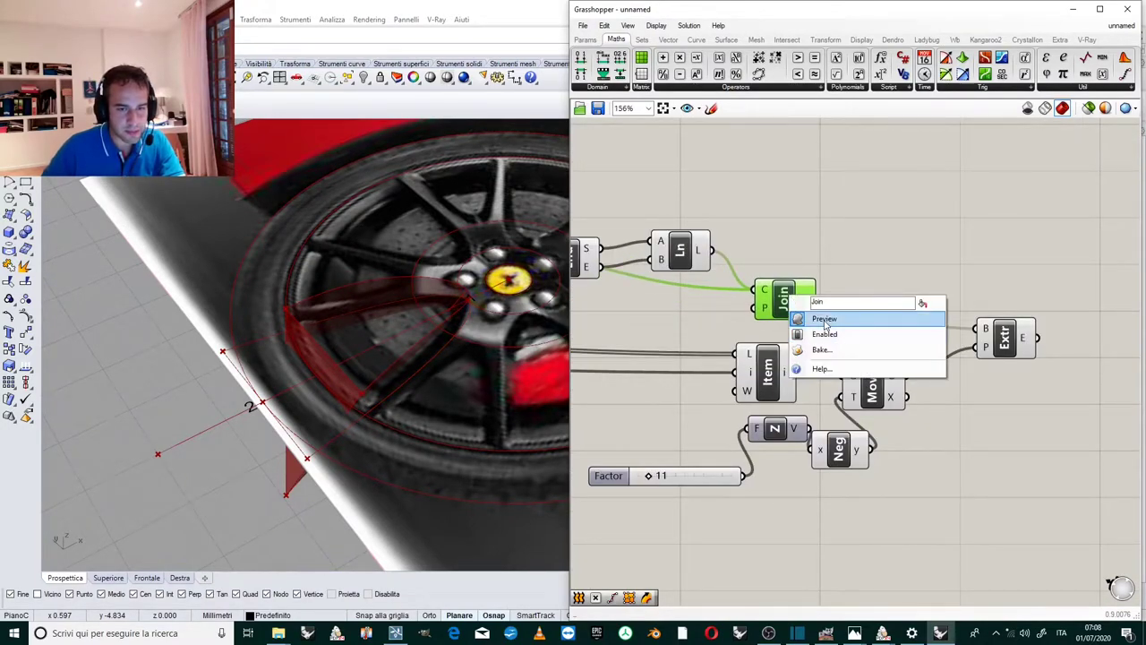
pyautogui.click(844, 254)
pyautogui.click(803, 298)
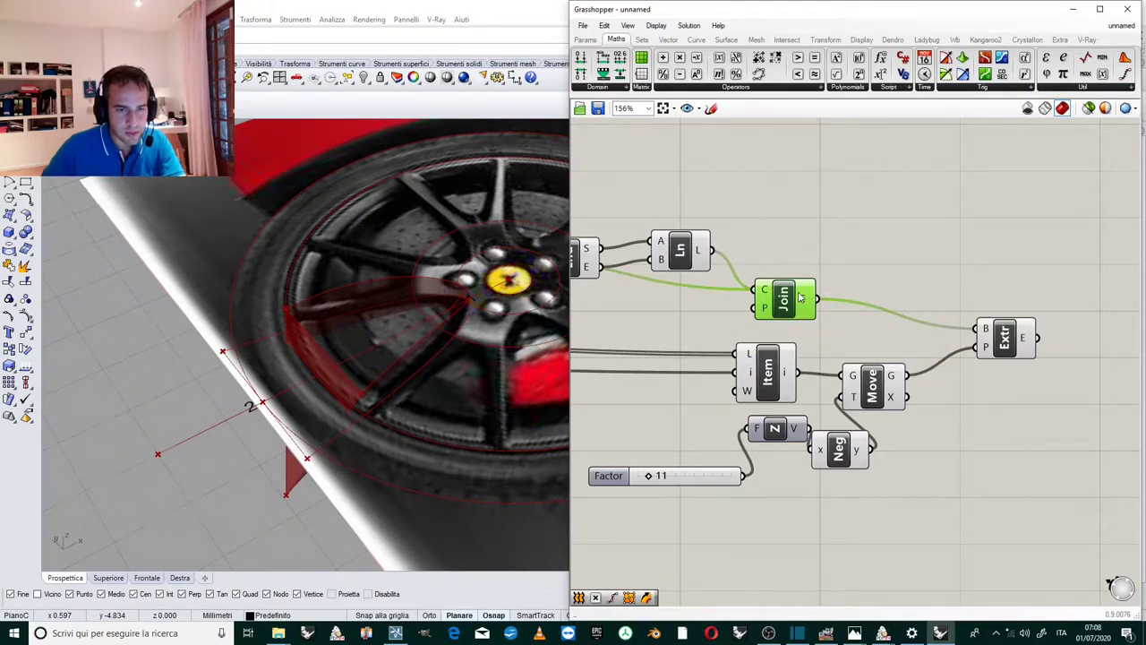
pyautogui.scroll(4, 857, 269)
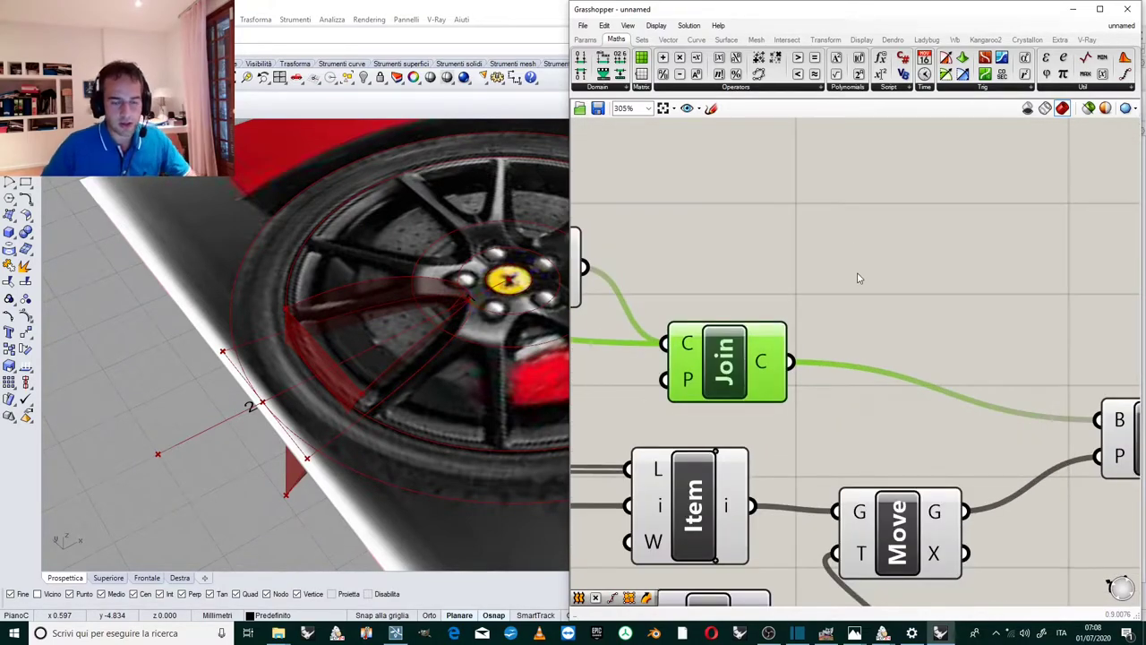
pyautogui.moveTo(733, 340); pyautogui.dragTo(704, 345)
pyautogui.click(835, 285)
pyautogui.scroll(-2, 835, 285)
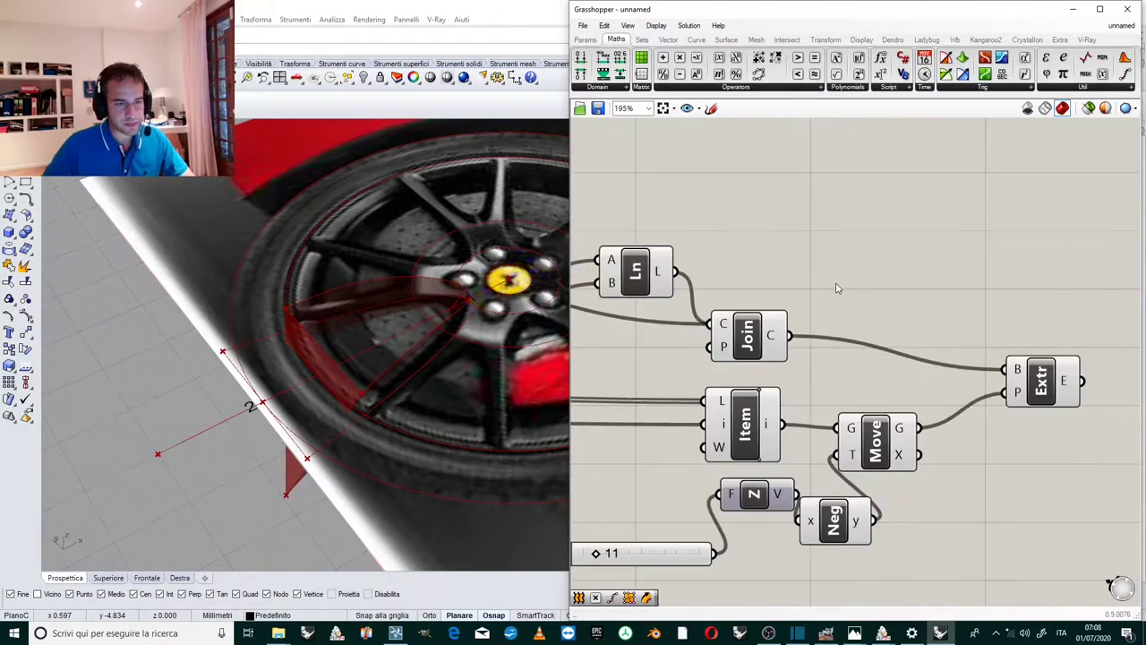
pyautogui.scroll(2, 853, 279)
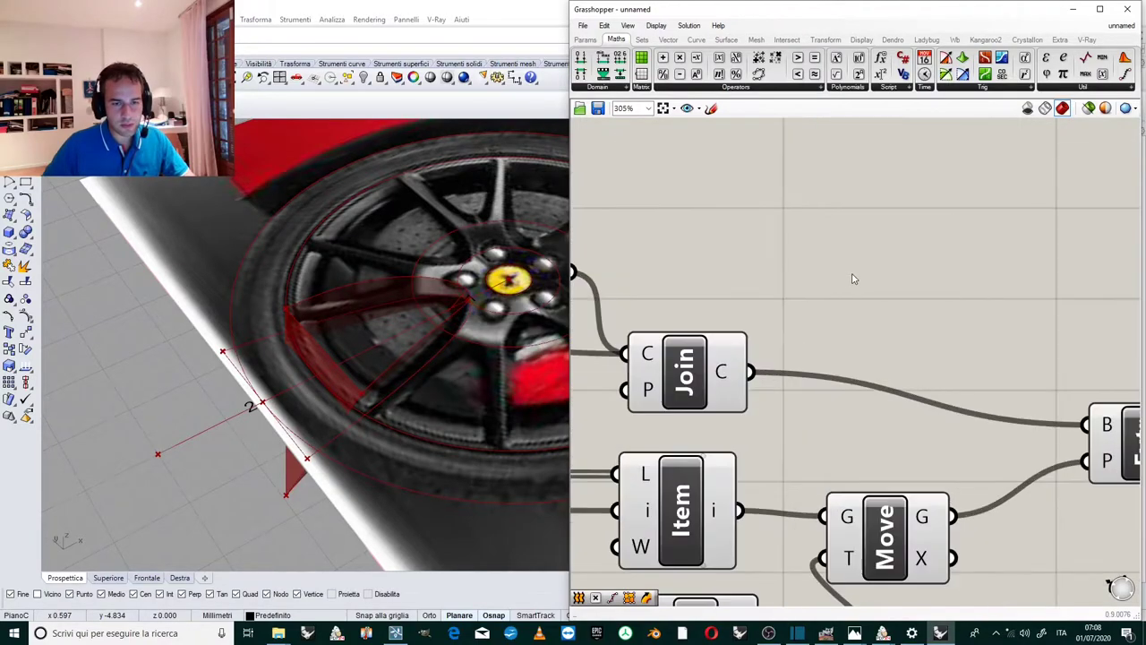
# Add a Patch component and connect the joined outline to its curves input.
pyautogui.click(728, 41)
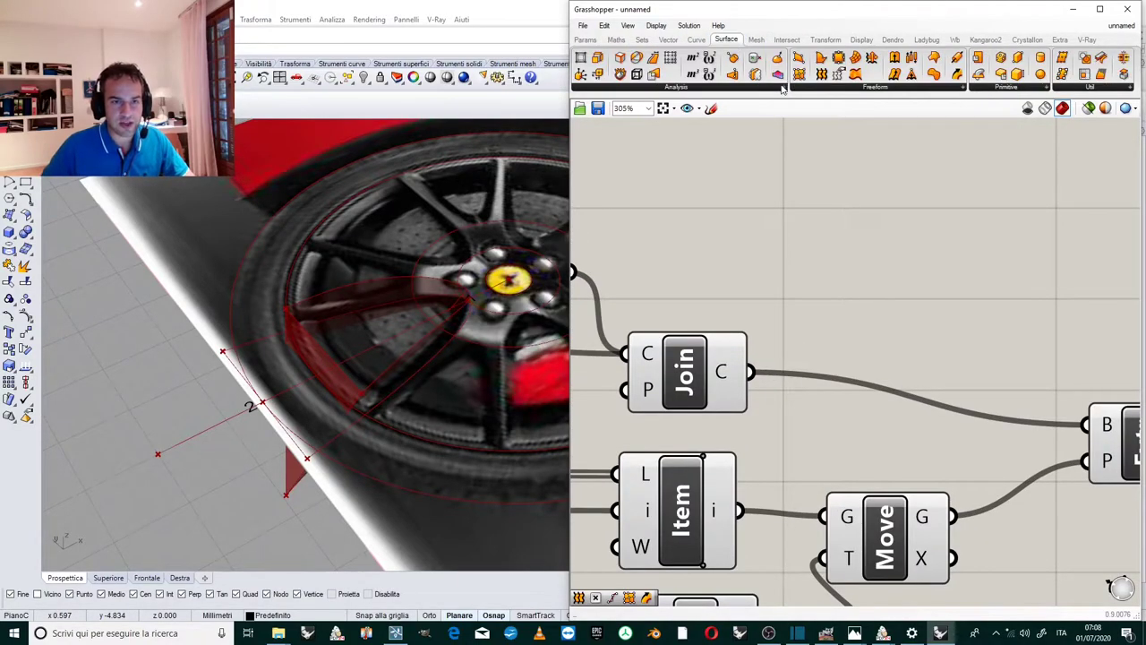
pyautogui.click(834, 87)
pyautogui.moveTo(913, 233); pyautogui.dragTo(889, 268)
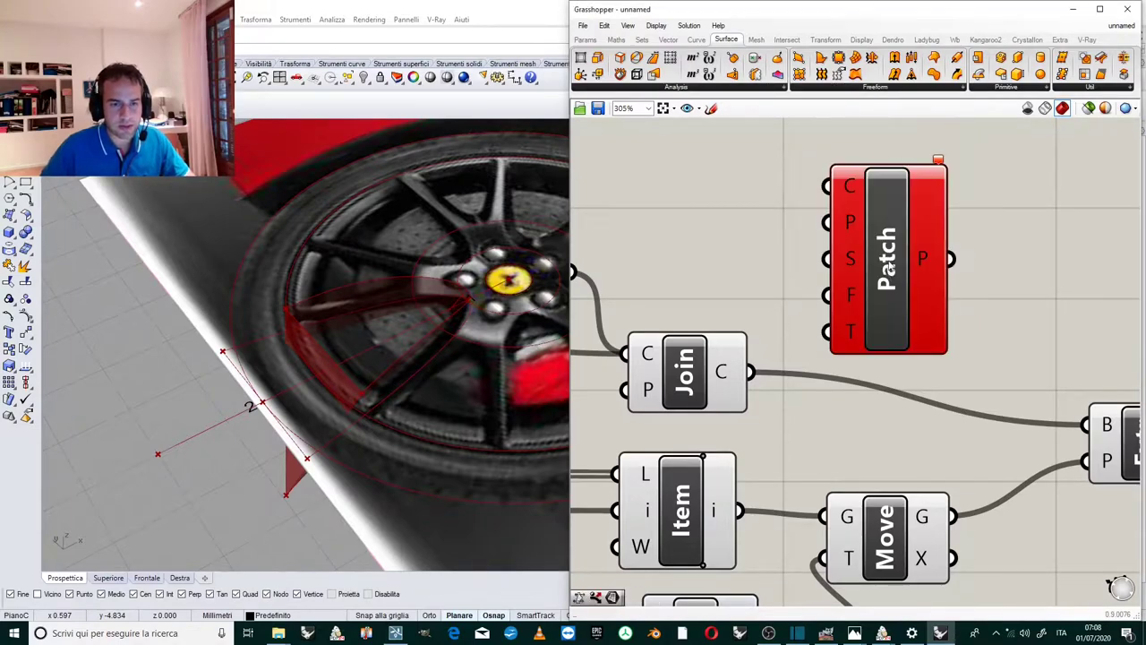
pyautogui.moveTo(752, 372); pyautogui.dragTo(815, 172)
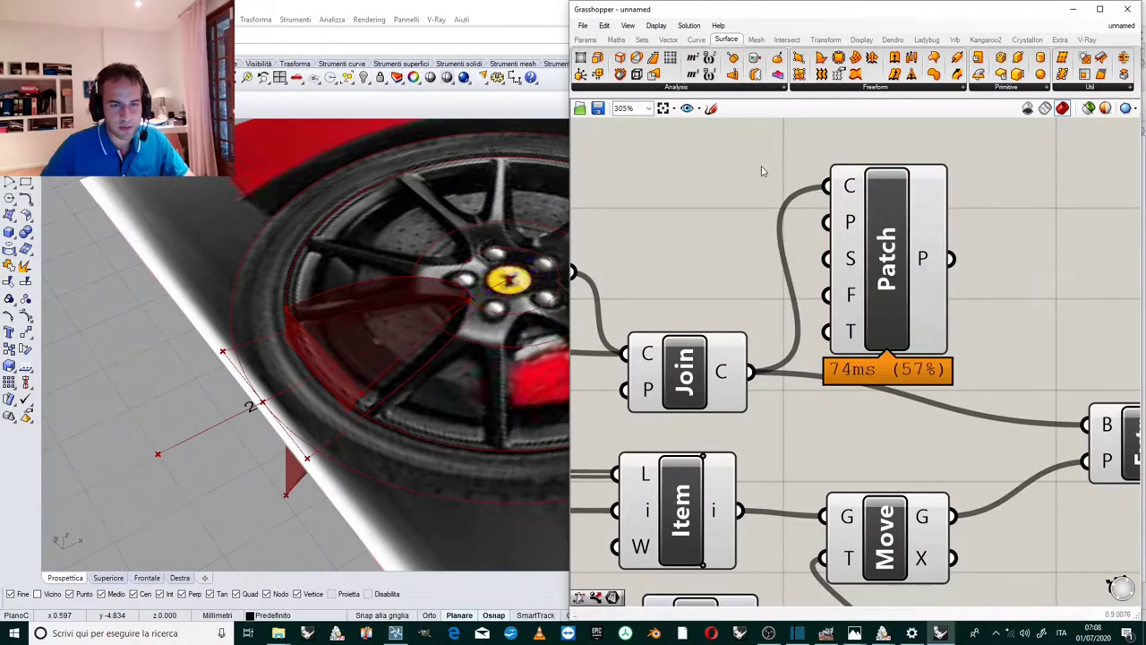
# Place the Patch component directly above the Extrude Point component.
pyautogui.scroll(-2, 764, 171)
pyautogui.scroll(1, 842, 207)
pyautogui.moveTo(792, 218); pyautogui.dragTo(875, 204)
pyautogui.scroll(-2, 835, 210)
pyautogui.scroll(1, 882, 331)
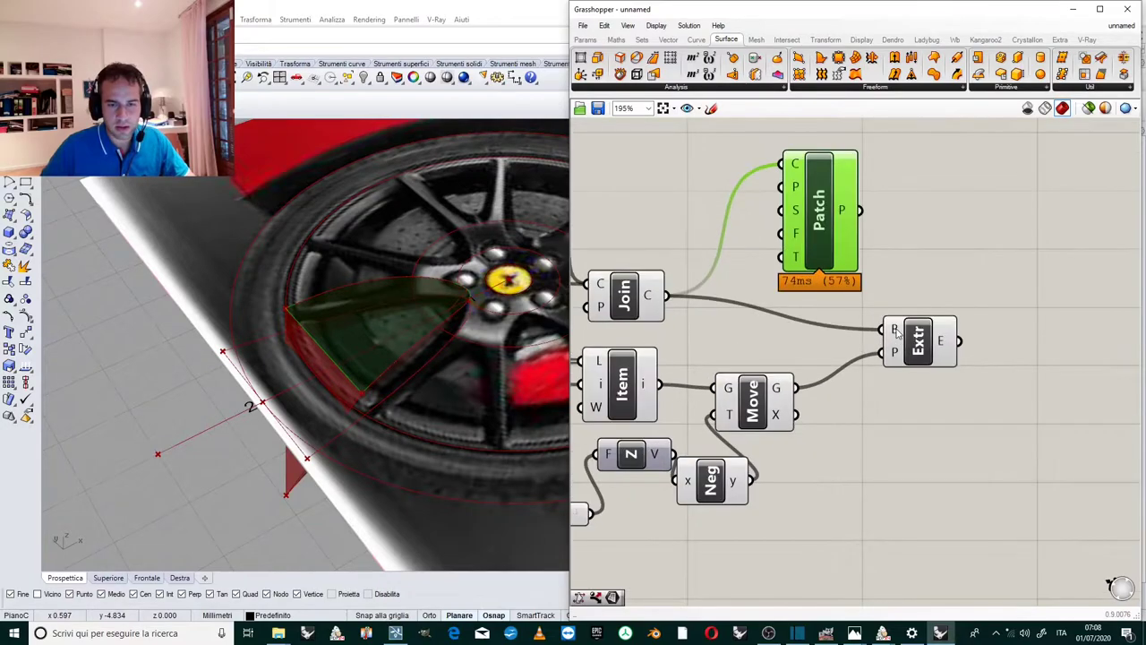
pyautogui.moveTo(819, 231); pyautogui.dragTo(923, 236)
pyautogui.scroll(-2, 699, 286)
pyautogui.scroll(1, 921, 269)
pyautogui.click(891, 289)
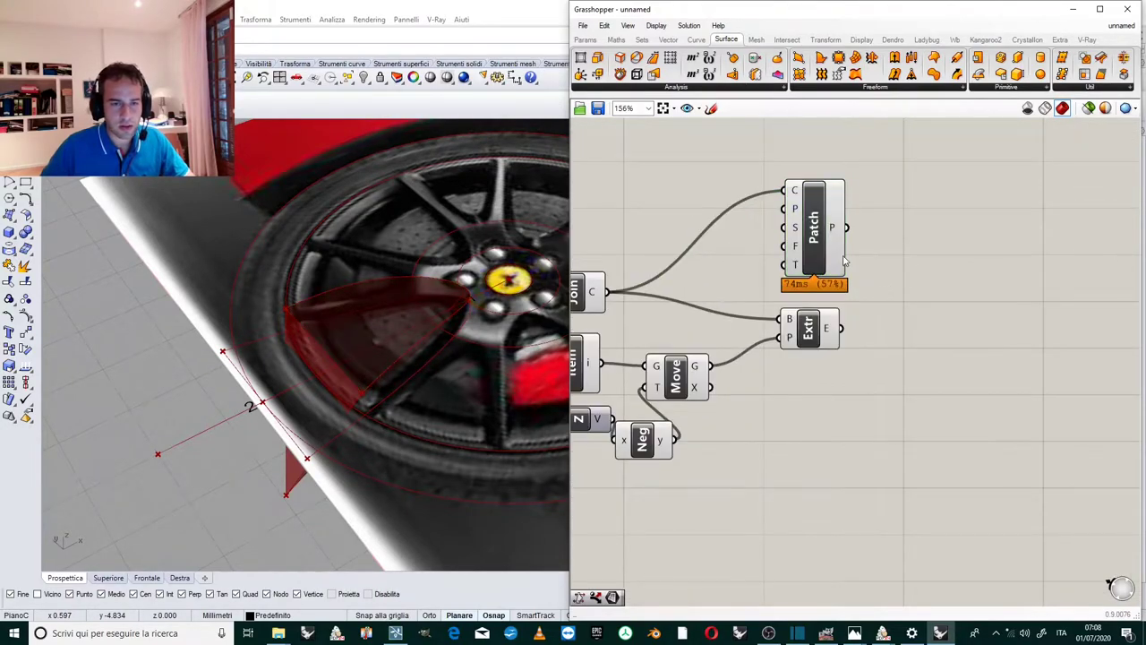
# Shift the Patch component slightly and move the Extrude Point component farther along, past the Patch.
pyautogui.scroll(2, 831, 215)
pyautogui.moveTo(810, 236); pyautogui.dragTo(797, 236)
pyautogui.scroll(7, 342, 327)
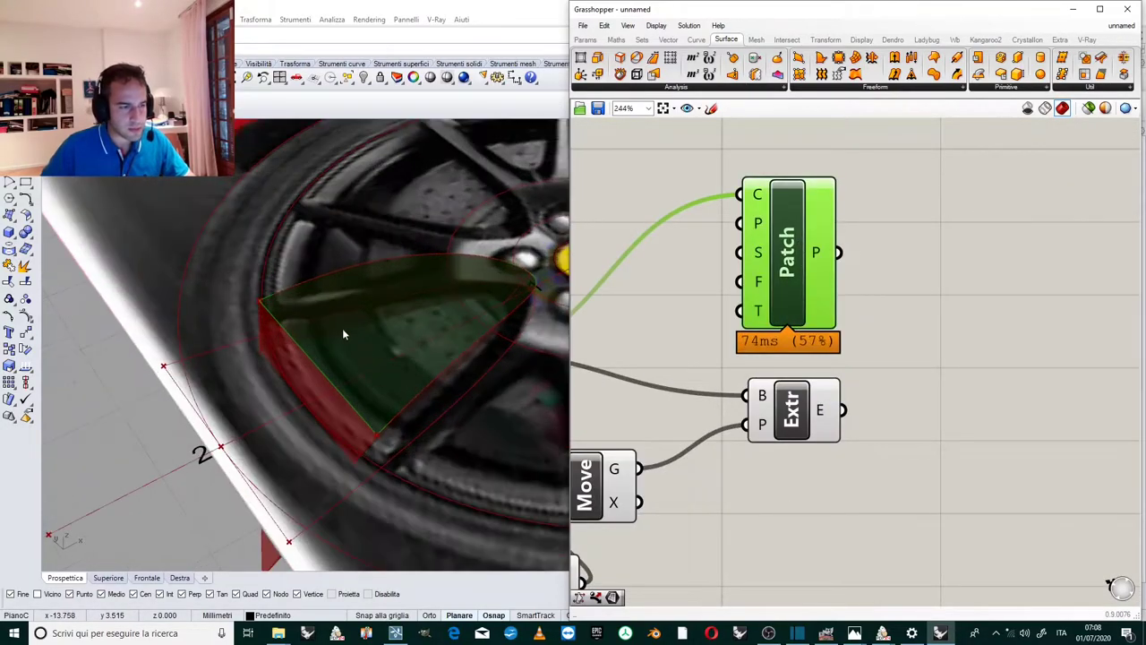
pyautogui.moveTo(369, 356); pyautogui.dragTo(405, 265, button='right')
pyautogui.scroll(-7, 415, 272)
pyautogui.scroll(-4, 951, 316)
pyautogui.scroll(3, 879, 335)
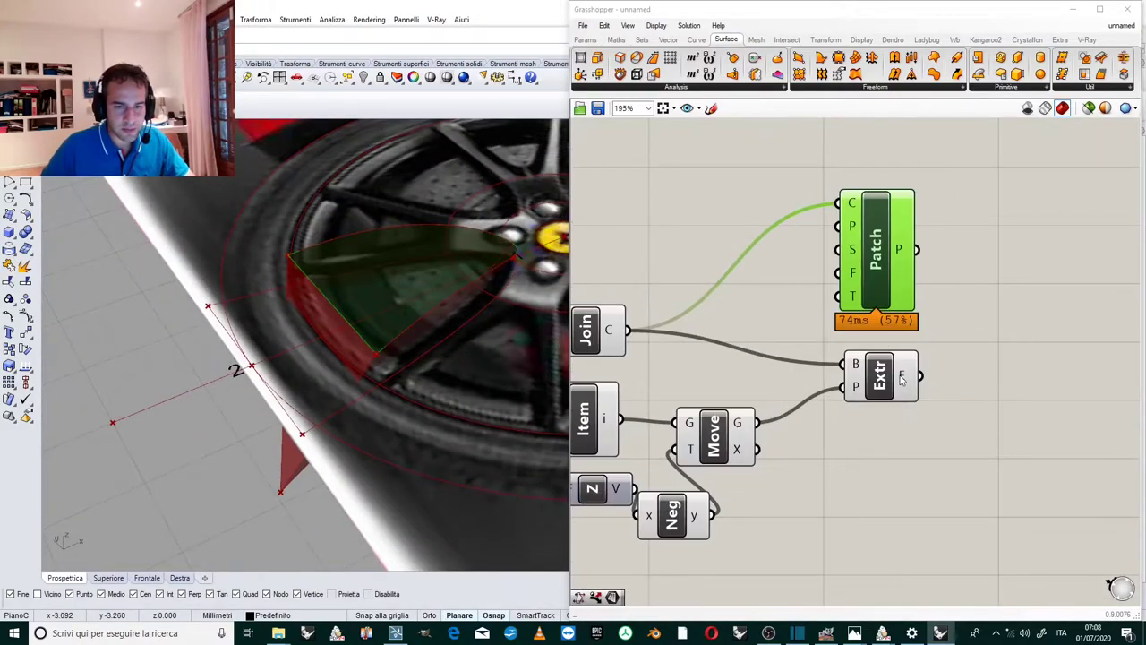
pyautogui.click(882, 376)
pyautogui.moveTo(903, 350); pyautogui.dragTo(982, 371)
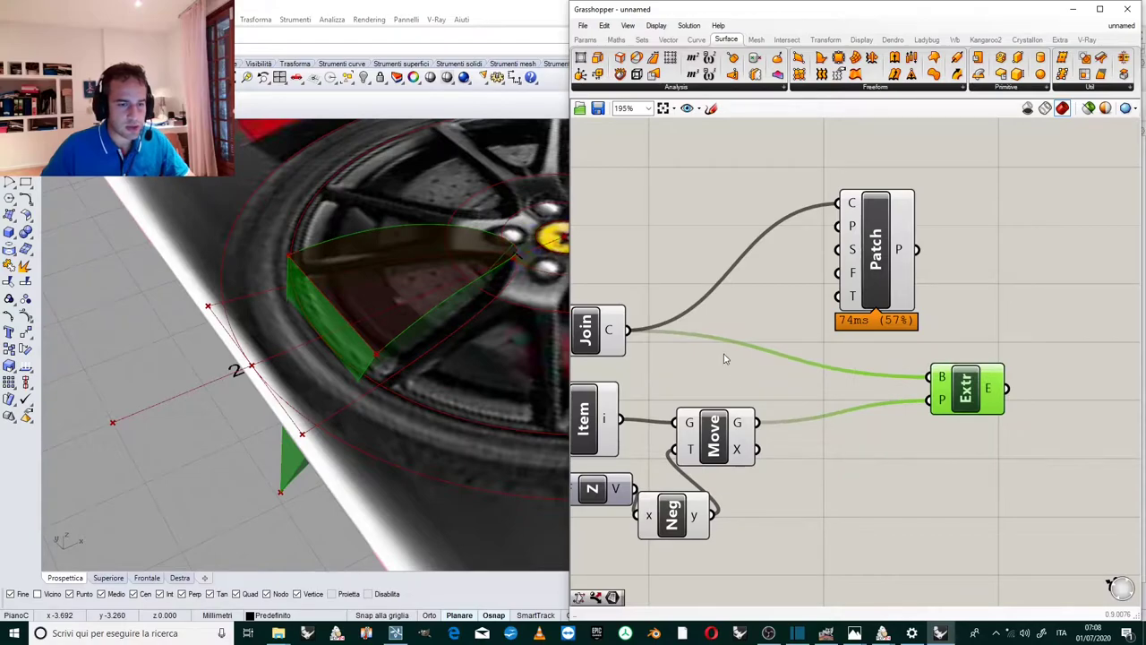
# Connect the Patch output to the Extrude Point's base input, replacing the joined outline, and check the extrusion output type.
pyautogui.scroll(-2, 713, 334)
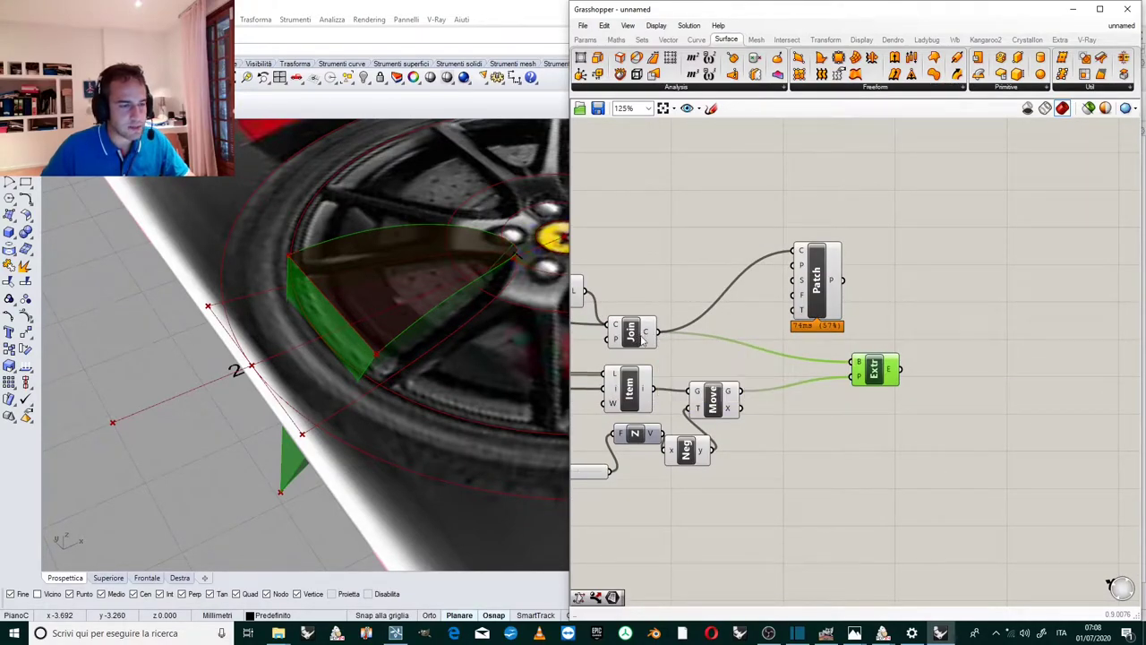
pyautogui.scroll(2, 646, 350)
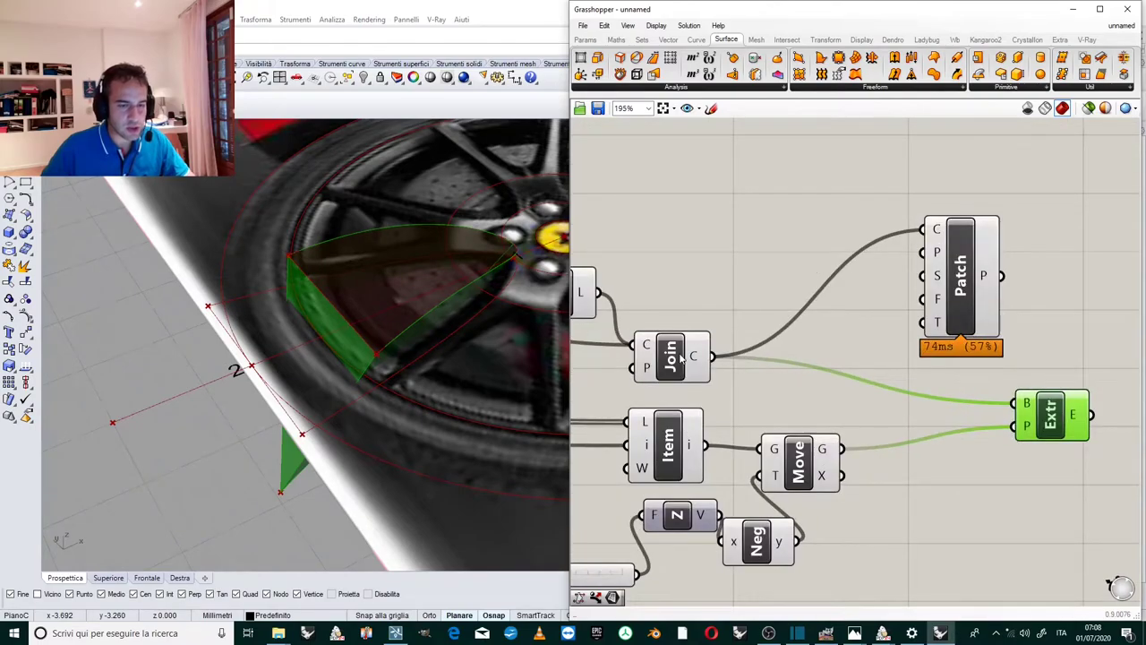
pyautogui.moveTo(1002, 277); pyautogui.dragTo(1015, 403)
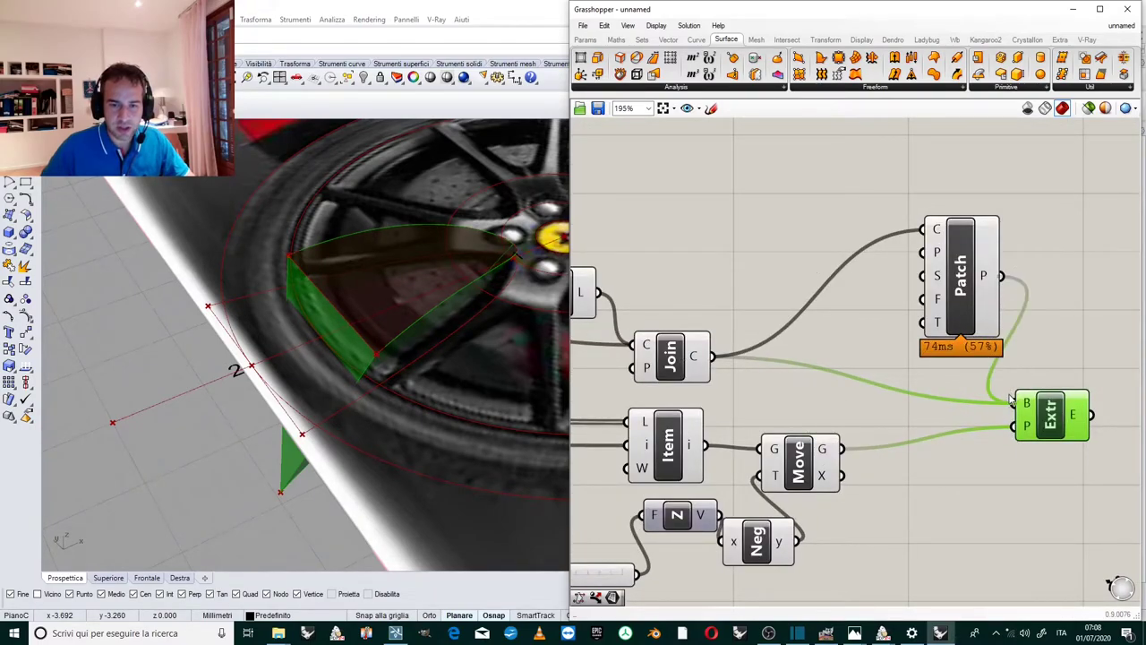
pyautogui.scroll(-2, 374, 313)
pyautogui.scroll(2, 945, 394)
pyautogui.moveTo(971, 385)
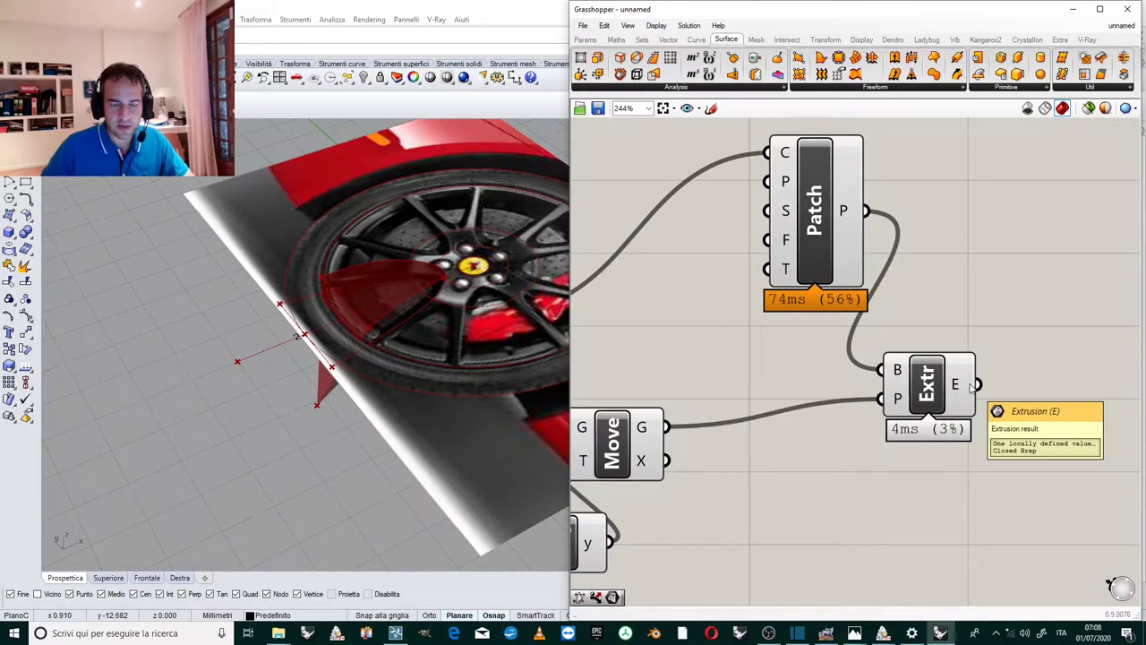
# Rearrange the Patch and Extrude Point components so they sit compactly beside the Join and Move components.
pyautogui.moveTo(930, 386); pyautogui.dragTo(956, 383)
pyautogui.click(946, 278)
pyautogui.scroll(-7, 803, 340)
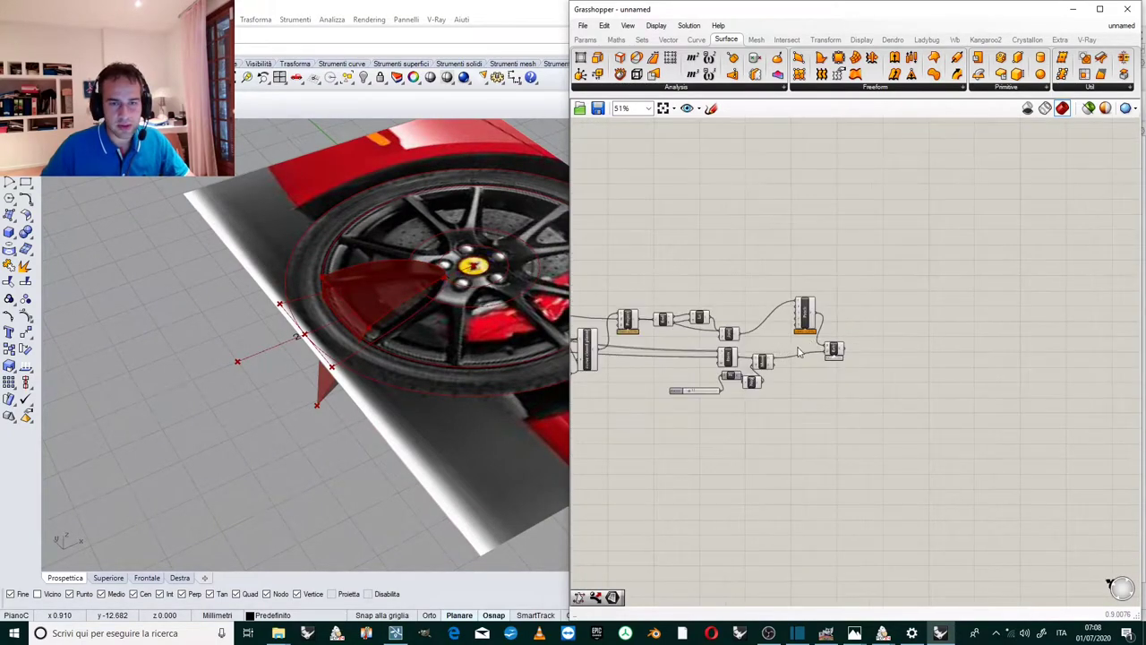
pyautogui.scroll(3, 801, 318)
pyautogui.moveTo(802, 315); pyautogui.dragTo(785, 318)
pyautogui.moveTo(853, 376); pyautogui.dragTo(848, 377)
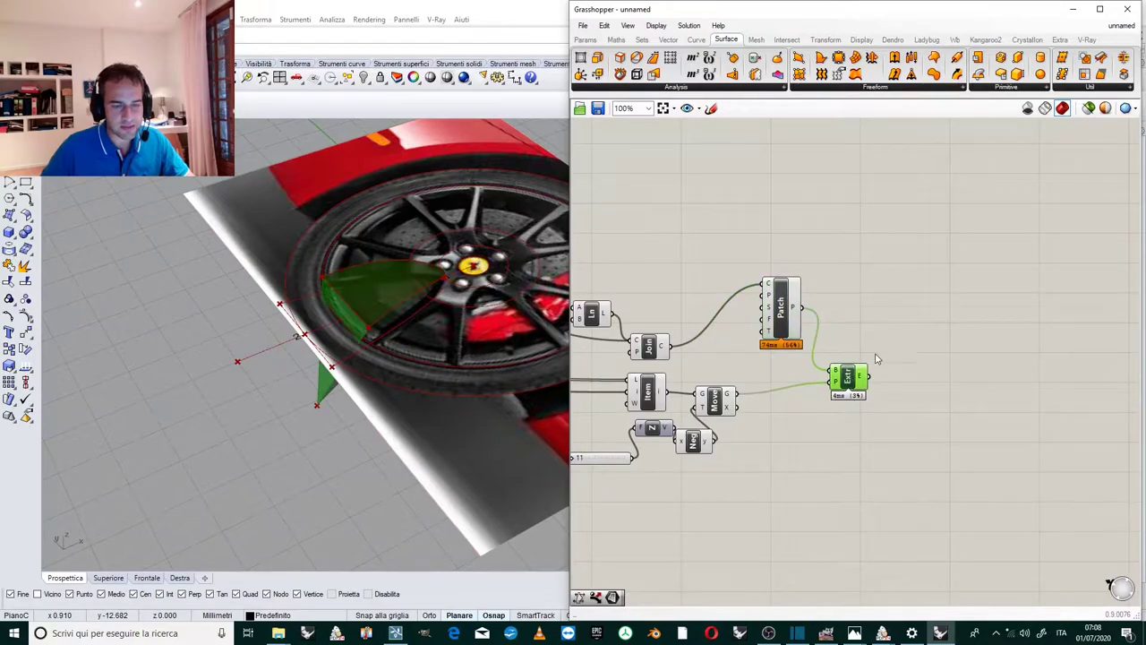
pyautogui.scroll(-4, 819, 289)
pyautogui.scroll(4, 865, 320)
pyautogui.scroll(2, 753, 289)
pyautogui.moveTo(714, 291); pyautogui.dragTo(635, 297)
pyautogui.scroll(-2, 835, 281)
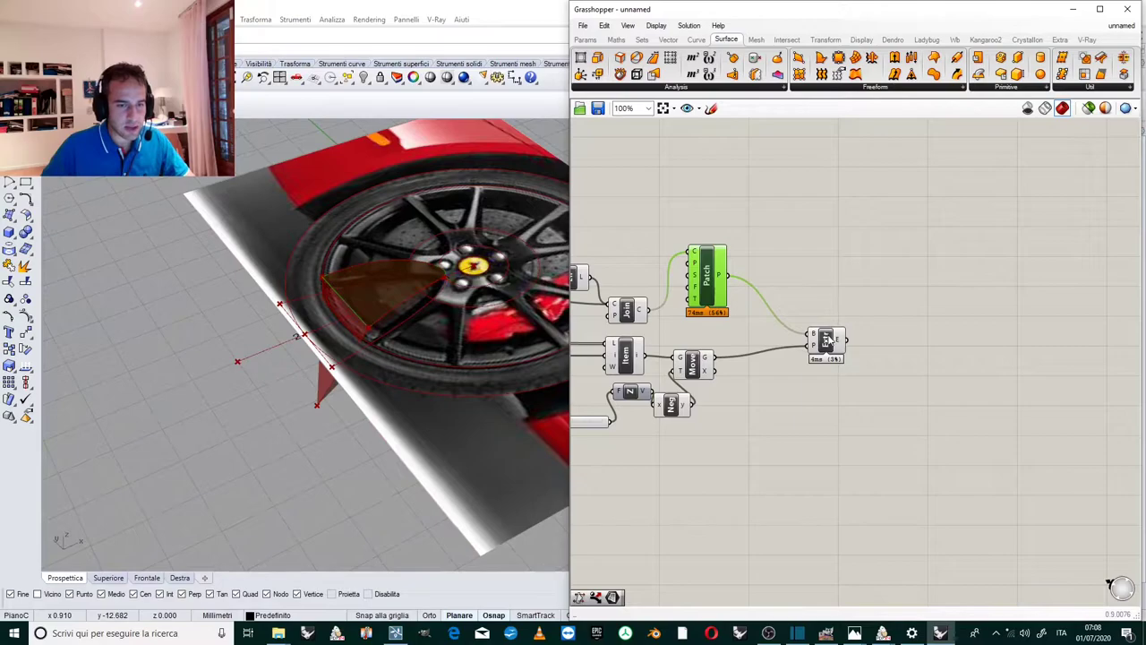
pyautogui.moveTo(827, 339); pyautogui.dragTo(779, 335)
# Add a Mesh Brep component and connect the Extrude Point's extrusion output to its brep input.
pyautogui.scroll(3, 454, 289)
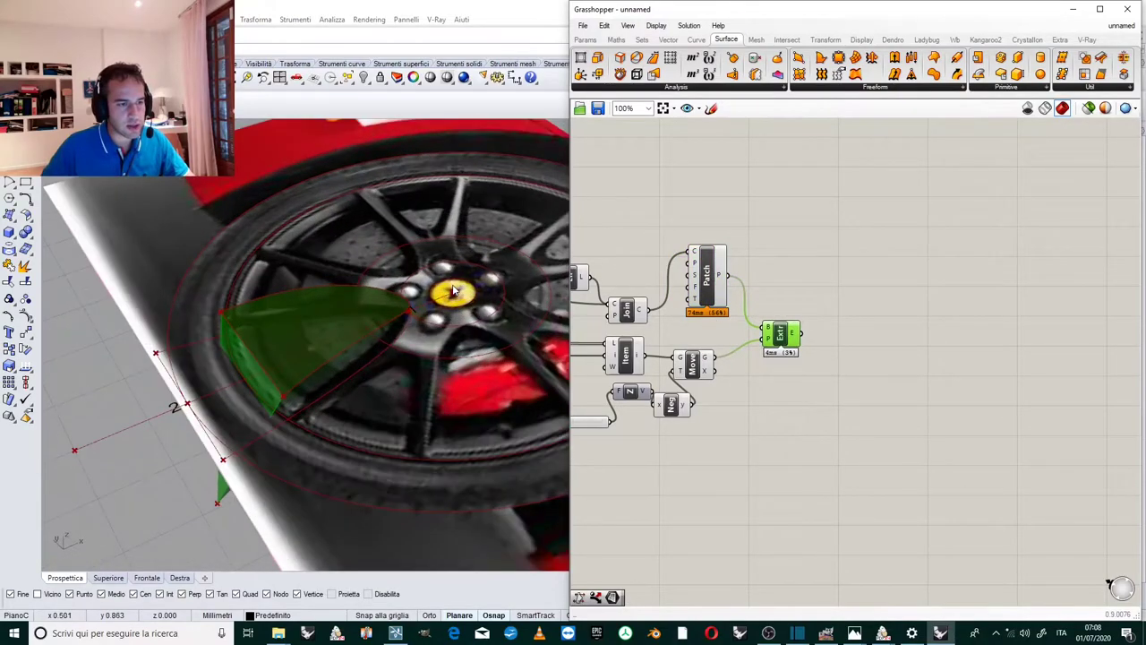
pyautogui.moveTo(430, 308); pyautogui.dragTo(430, 372, button='right')
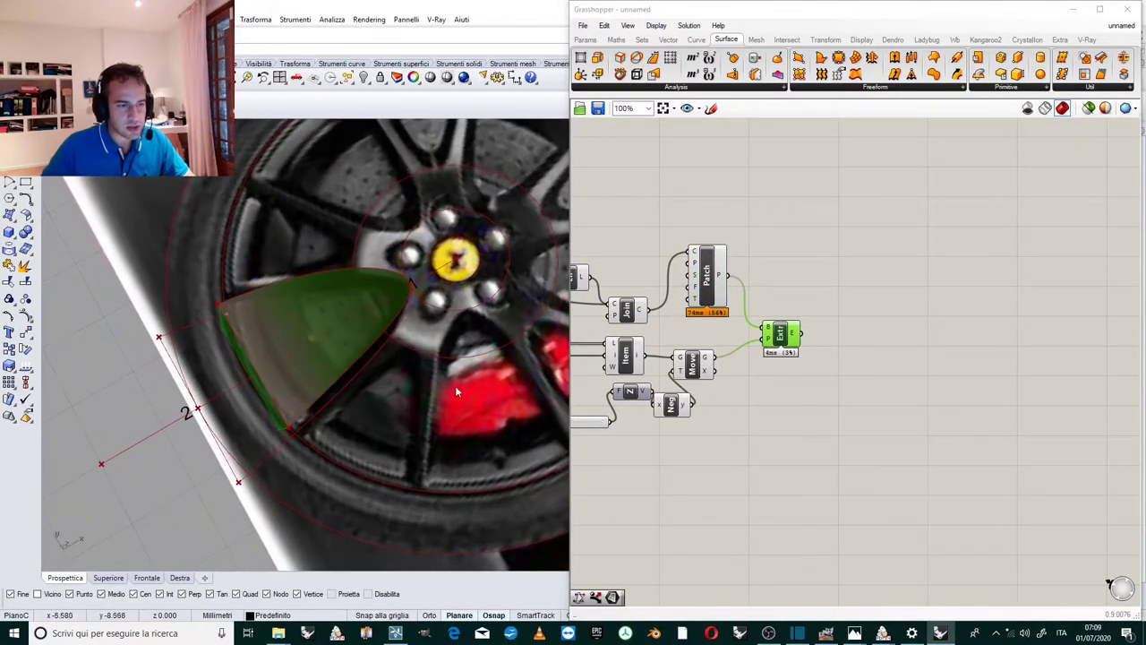
pyautogui.scroll(3, 844, 330)
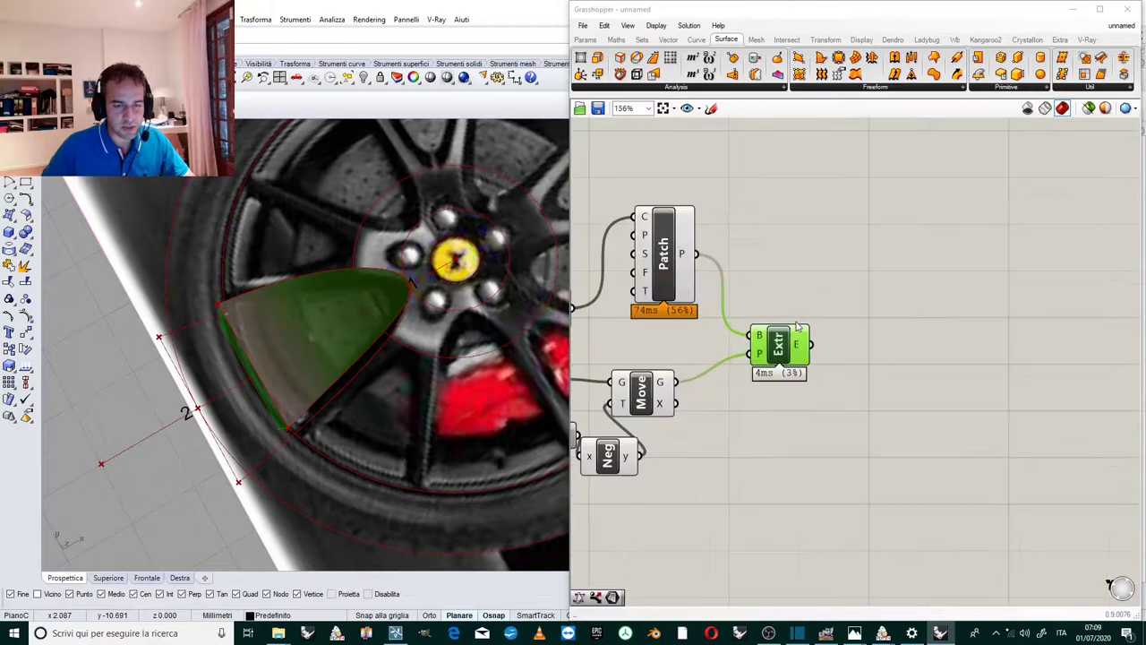
pyautogui.click(855, 329)
pyautogui.click(763, 40)
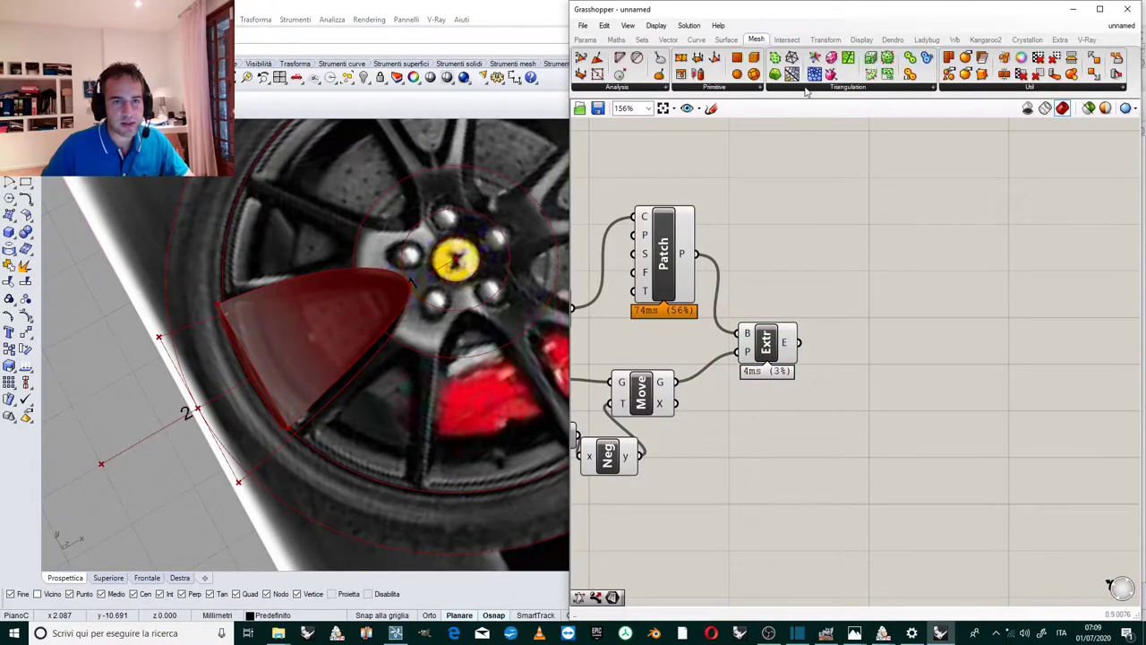
pyautogui.click(990, 89)
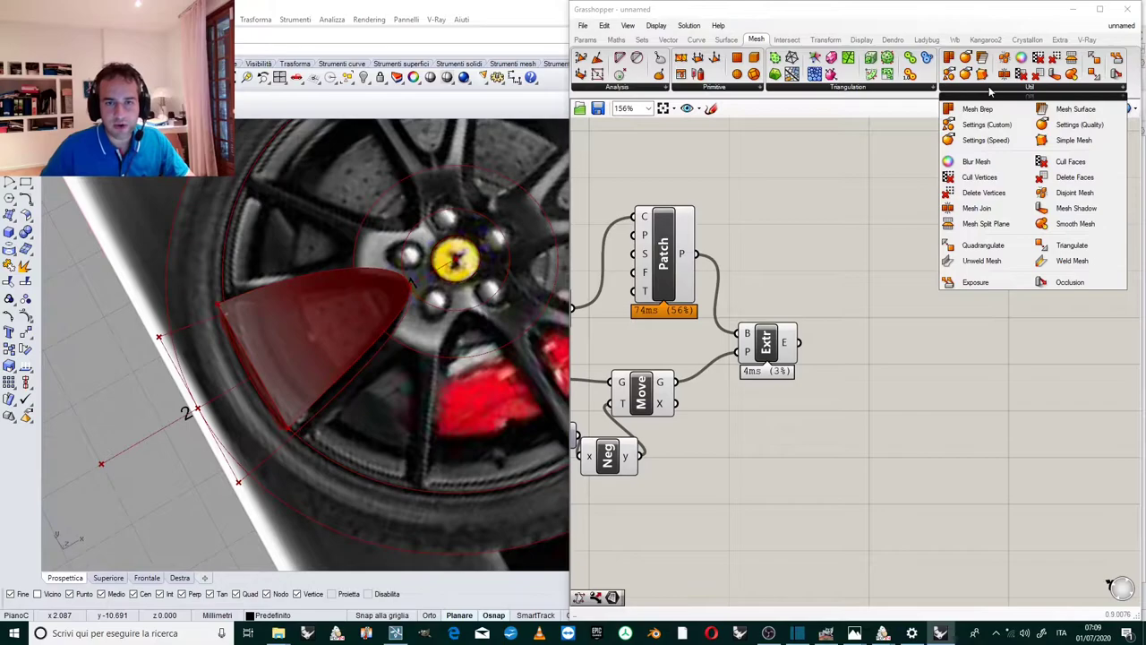
pyautogui.click(977, 108)
pyautogui.click(860, 332)
pyautogui.scroll(2, 860, 338)
pyautogui.click(846, 354)
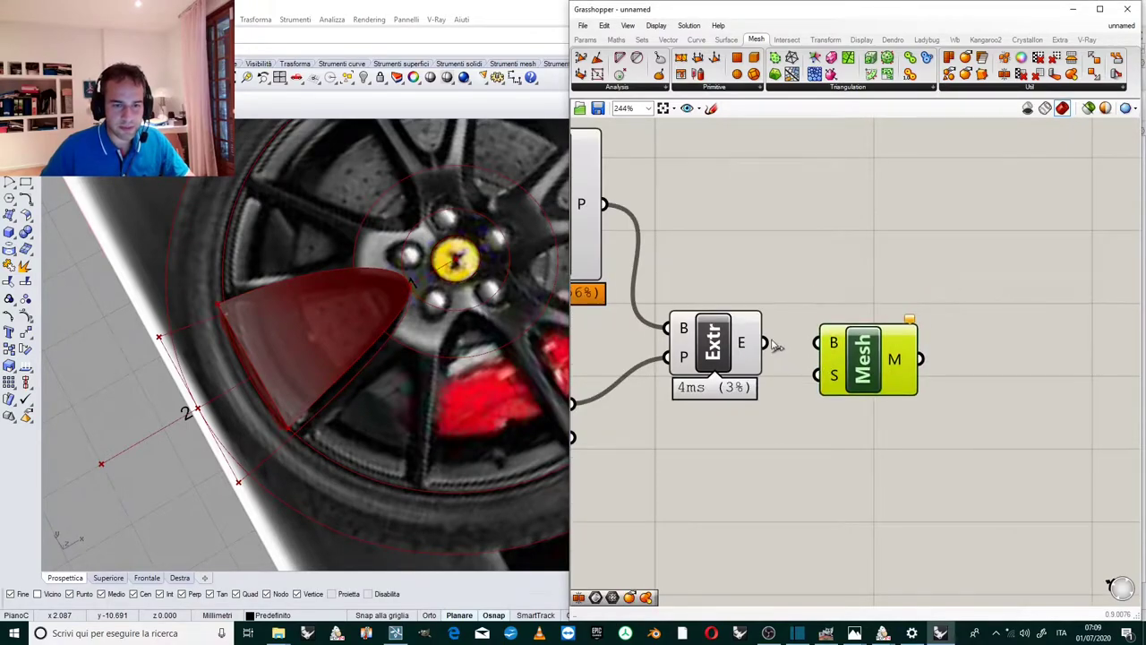
pyautogui.moveTo(766, 343); pyautogui.dragTo(818, 343)
pyautogui.click(866, 287)
pyautogui.scroll(-2, 879, 298)
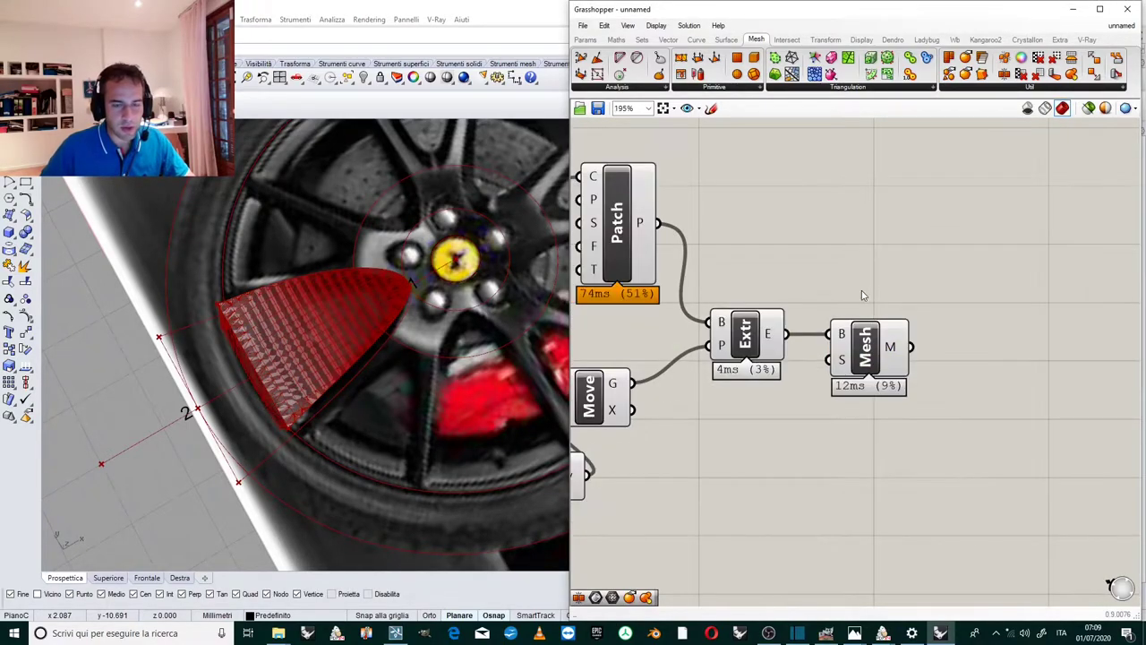
# Add a second Mesh Brep component beside the main b rep cluster and connect the cluster's E output to its brep input.
pyautogui.click(865, 345)
pyautogui.scroll(-3, 900, 336)
pyautogui.scroll(-4, 906, 319)
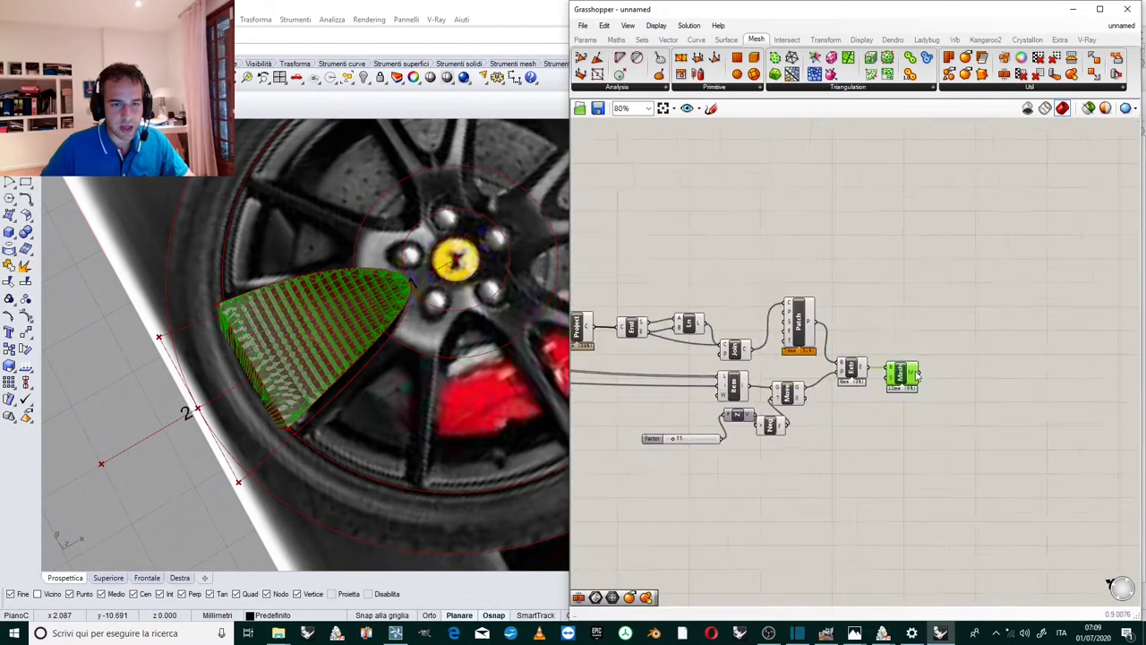
pyautogui.scroll(2, 947, 336)
pyautogui.scroll(-3, 946, 337)
pyautogui.scroll(11, 701, 253)
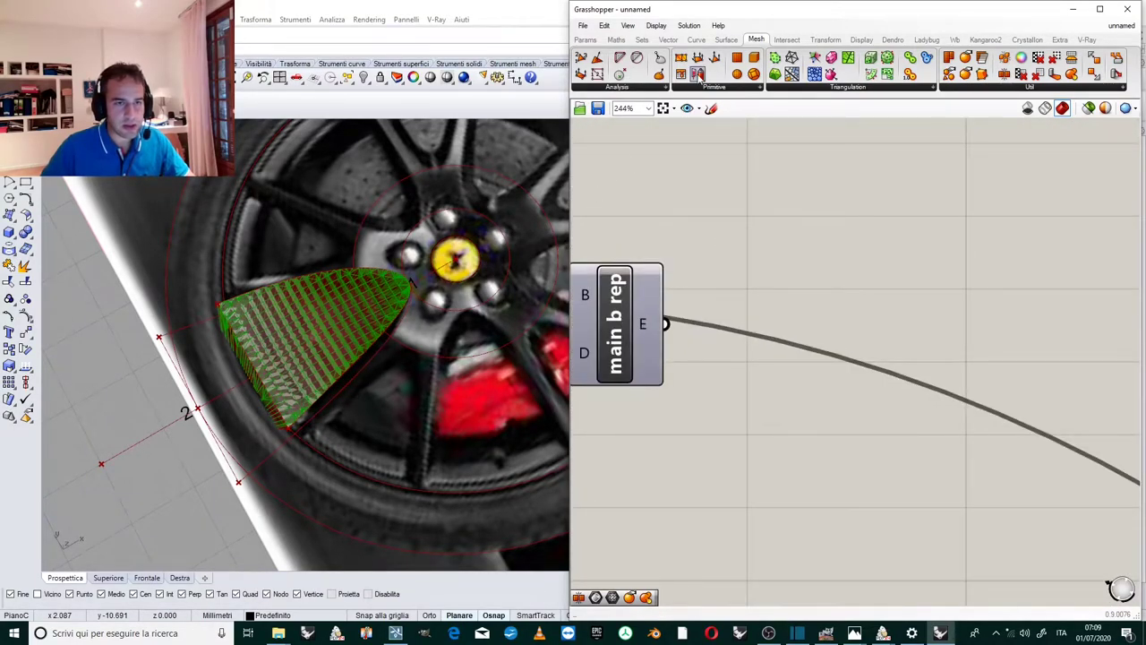
pyautogui.click(971, 87)
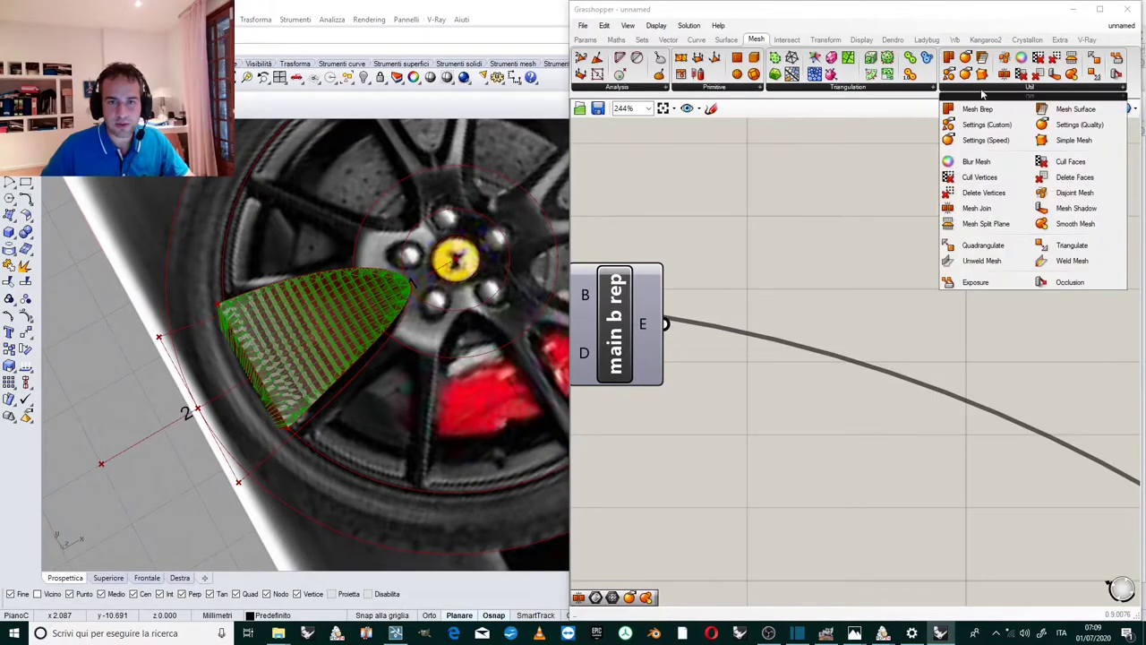
pyautogui.moveTo(971, 109); pyautogui.dragTo(788, 306)
pyautogui.moveTo(666, 324); pyautogui.dragTo(735, 287)
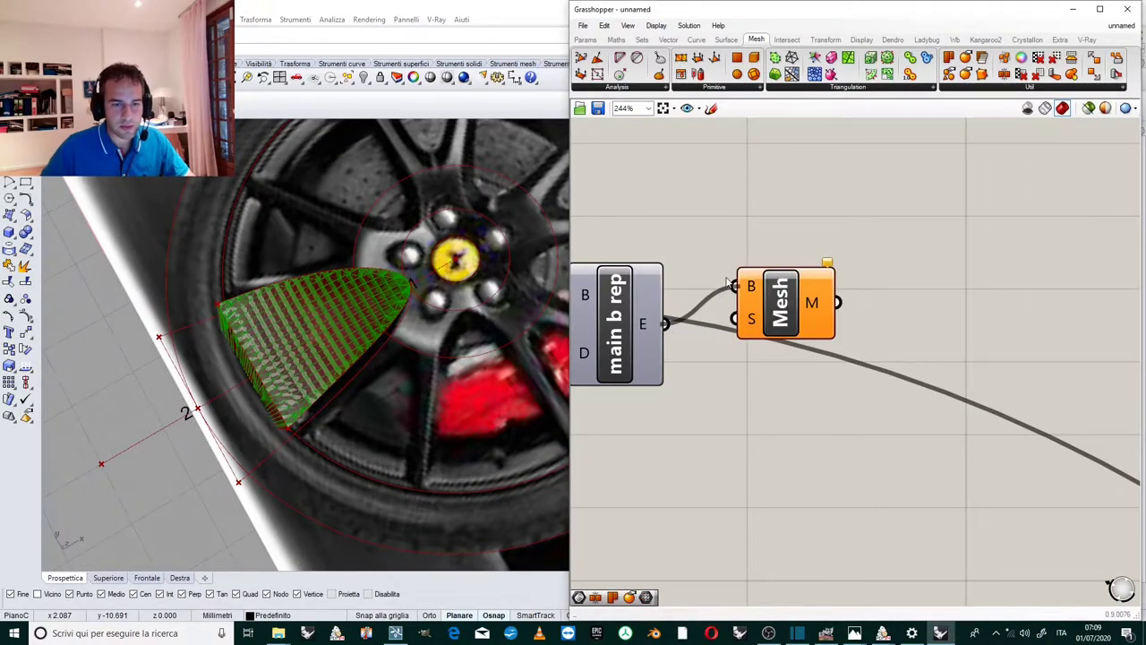
pyautogui.scroll(-2, 758, 290)
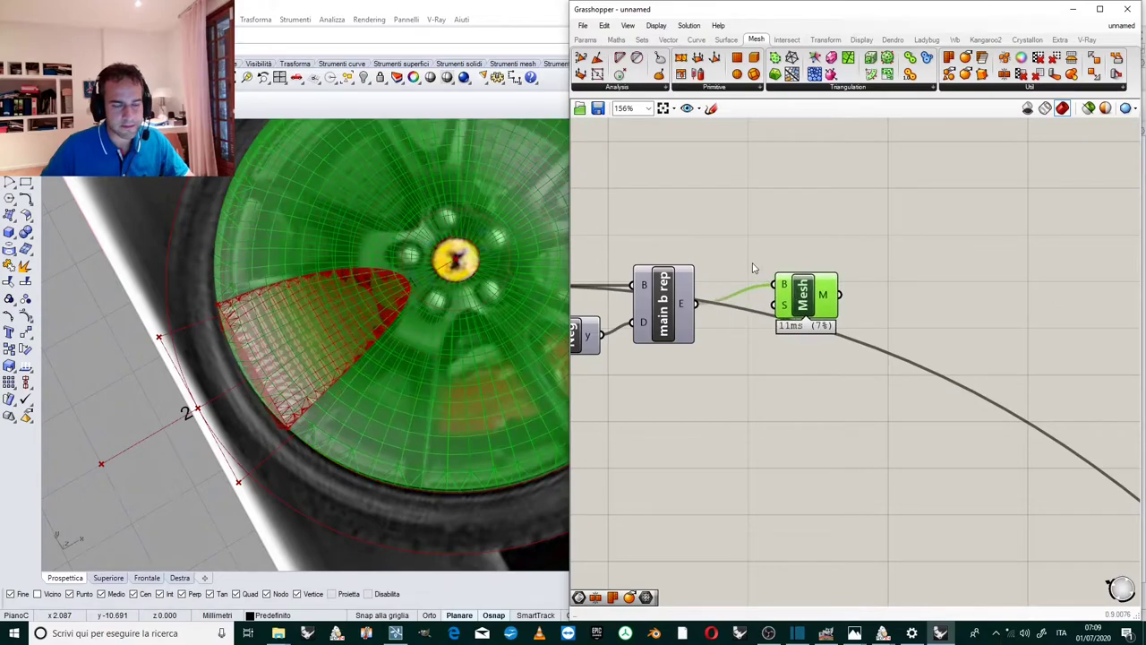
# Move both Mesh Brep components past the rest of the definition, placing the wheel's mesh directly above the spoke opening's mesh.
pyautogui.scroll(-4, 779, 273)
pyautogui.scroll(-5, 767, 275)
pyautogui.moveTo(768, 275); pyautogui.dragTo(1049, 274)
pyautogui.scroll(1, 1047, 276)
pyautogui.scroll(-4, 975, 341)
pyautogui.scroll(5, 975, 342)
pyautogui.scroll(5, 749, 449)
pyautogui.click(706, 477)
pyautogui.scroll(3, 767, 269)
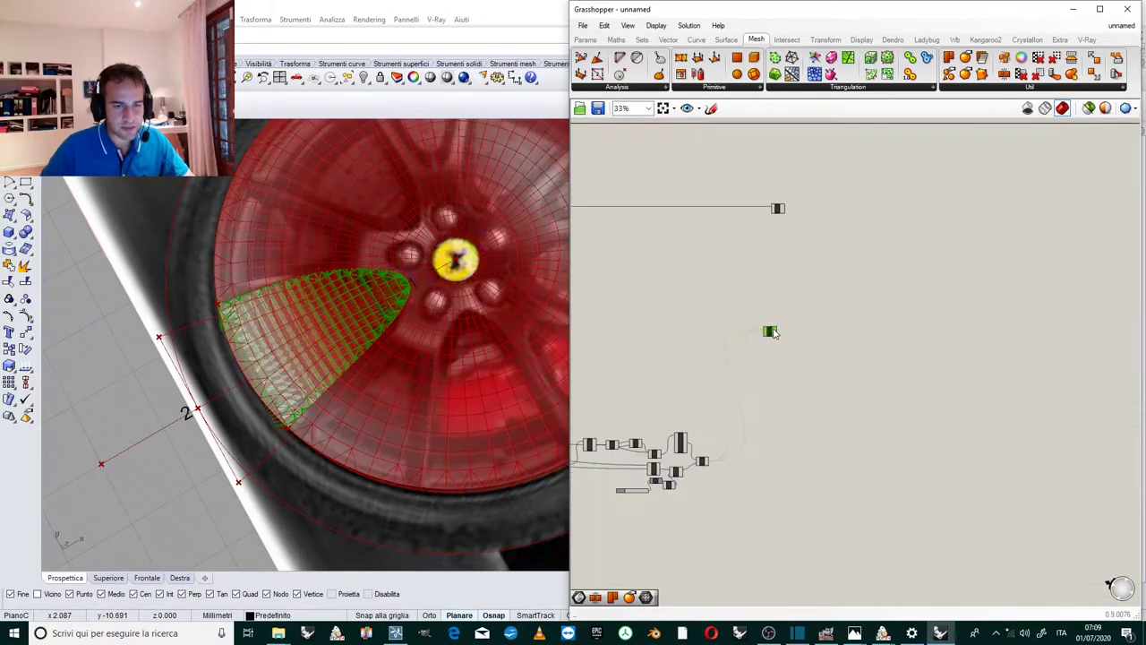
pyautogui.scroll(-3, 767, 266)
pyautogui.click(813, 256)
pyautogui.scroll(6, 816, 295)
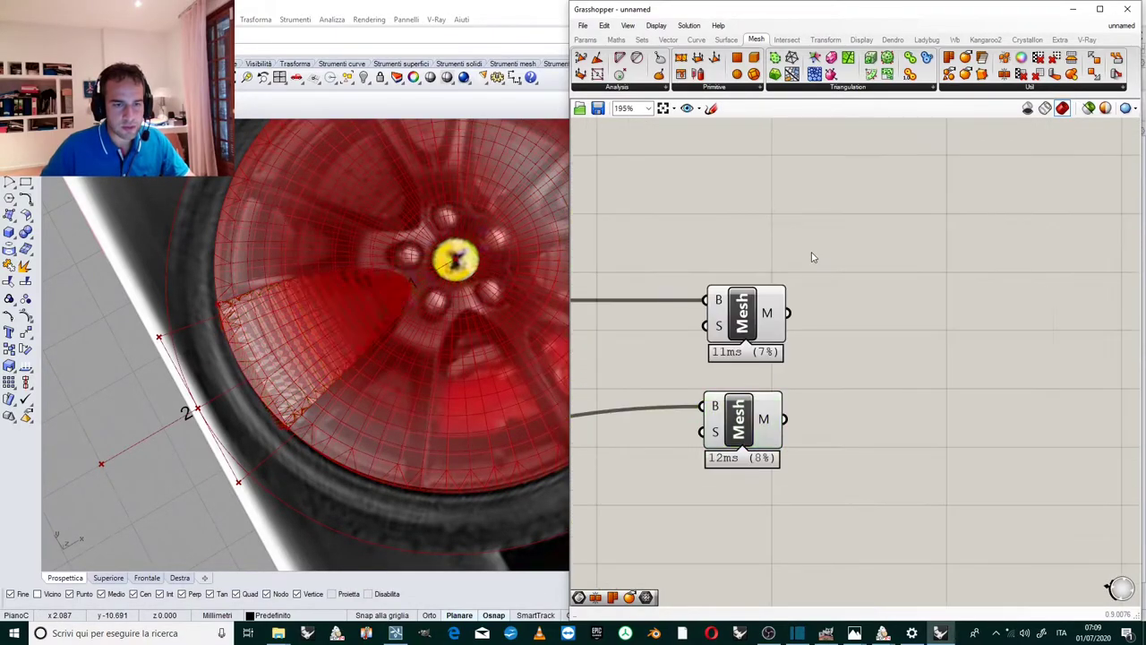
# Add a Mesh Difference component and connect the wheel mesh to input A and the spoke-opening mesh to input B.
pyautogui.scroll(-2, 859, 310)
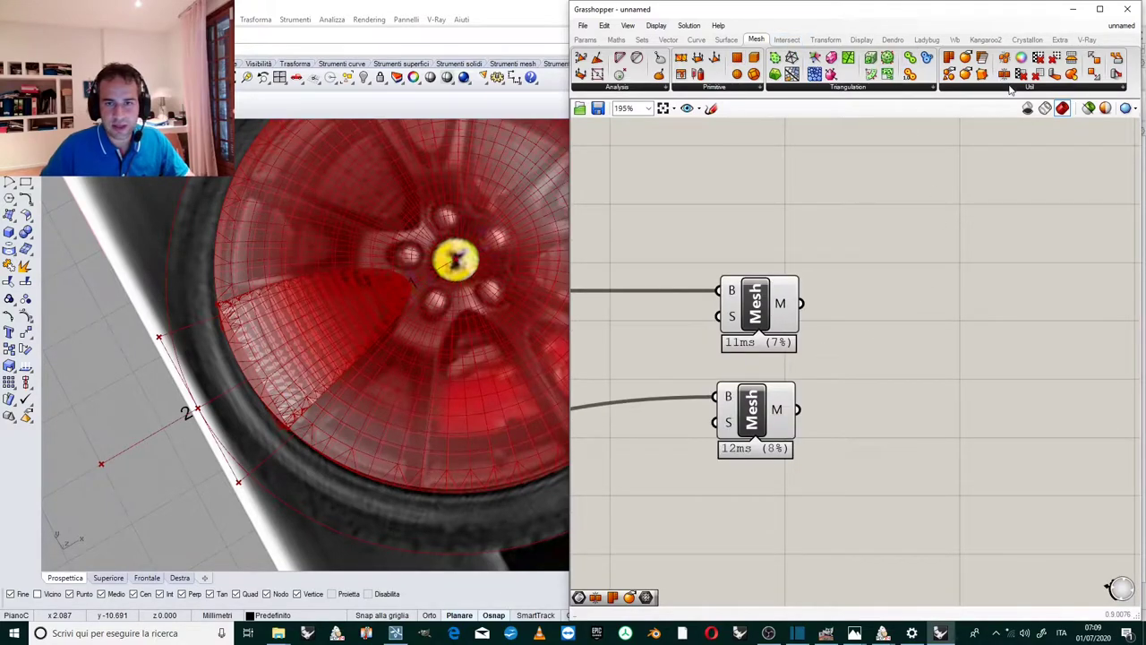
pyautogui.moveTo(1010, 90)
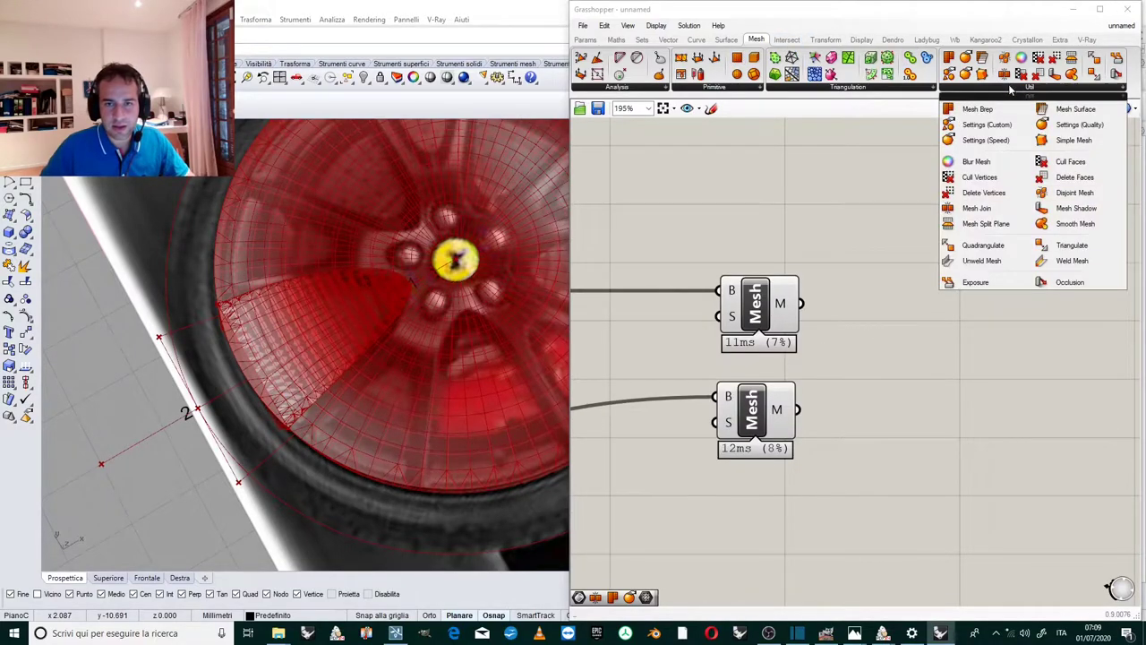
pyautogui.click(787, 39)
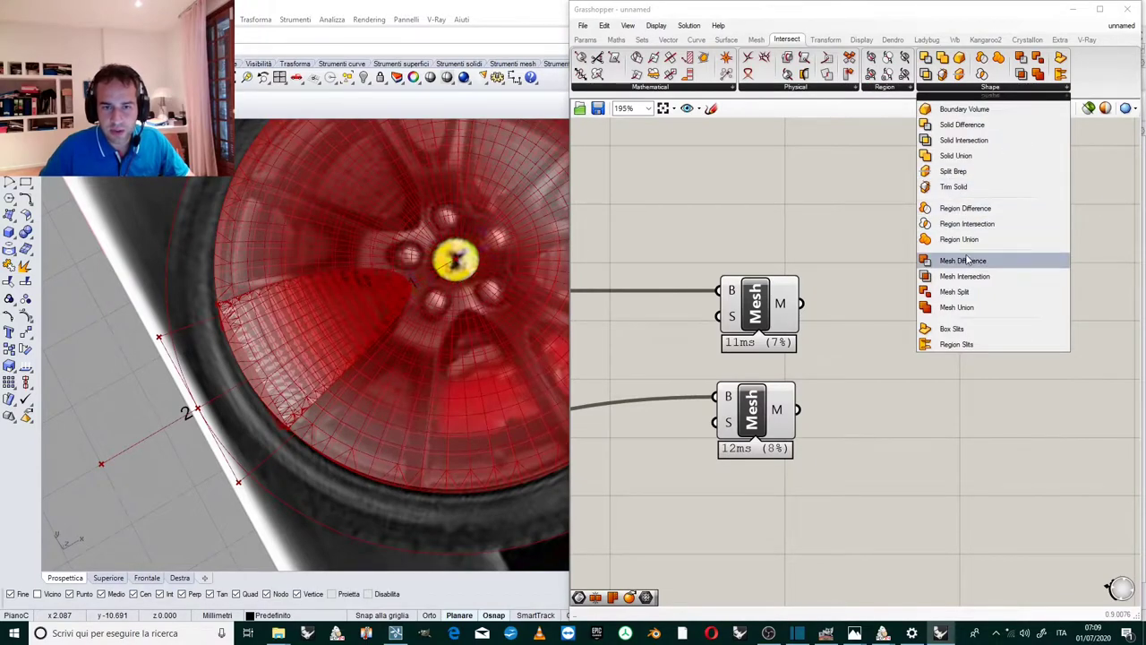
pyautogui.moveTo(963, 261); pyautogui.dragTo(916, 377)
pyautogui.click(755, 321)
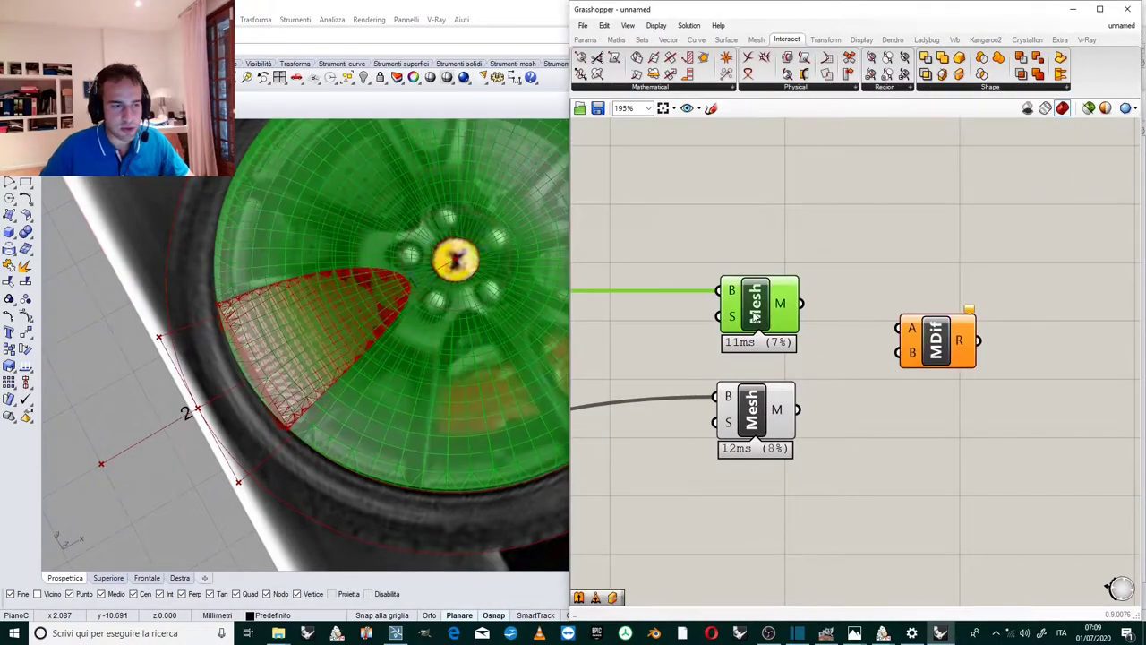
pyautogui.moveTo(802, 305); pyautogui.dragTo(885, 326)
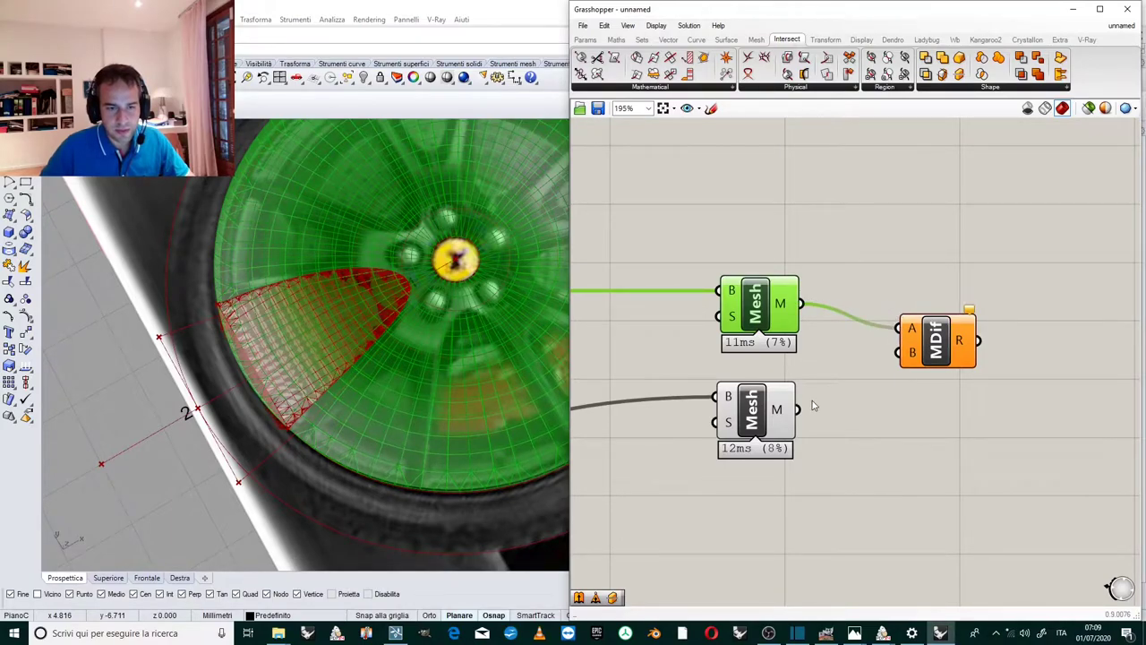
pyautogui.moveTo(799, 410); pyautogui.dragTo(898, 352)
pyautogui.click(951, 408)
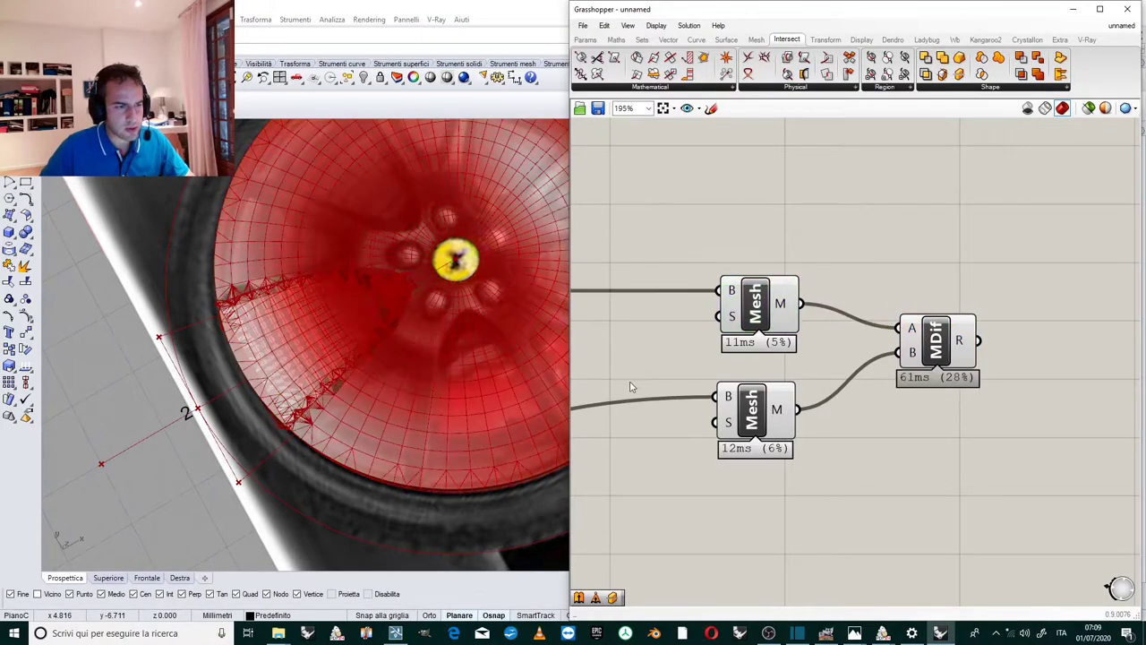
# Disable the preview of the two Mesh Brep components feeding the Mesh Difference.
pyautogui.rightClick(772, 324)
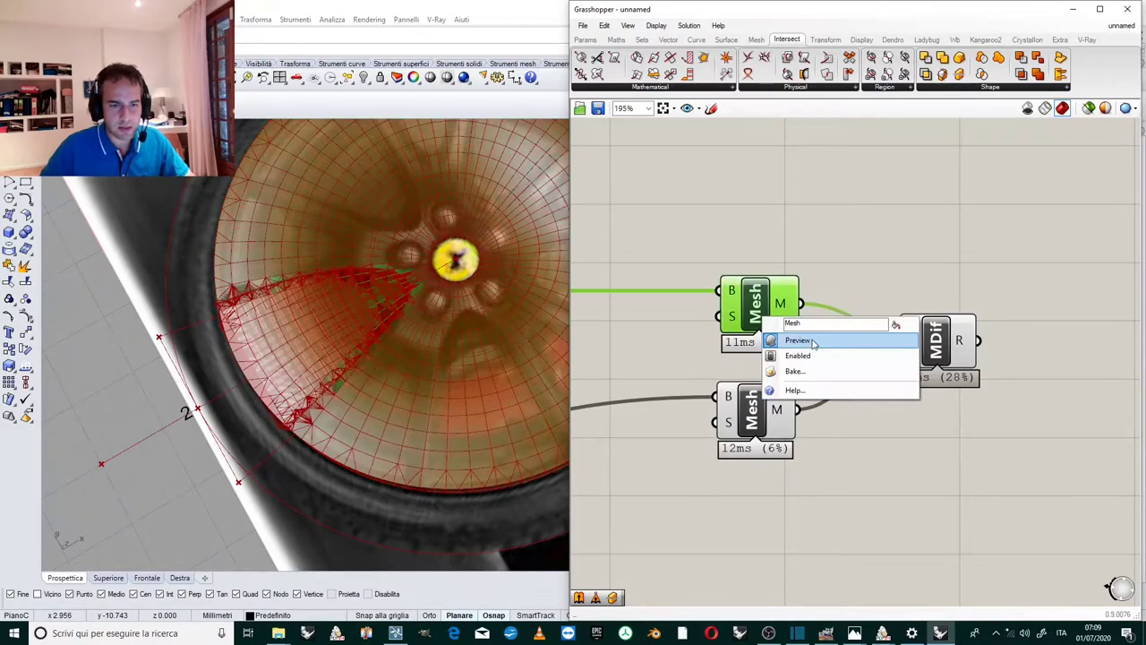
pyautogui.click(814, 342)
pyautogui.click(770, 425)
pyautogui.click(699, 237)
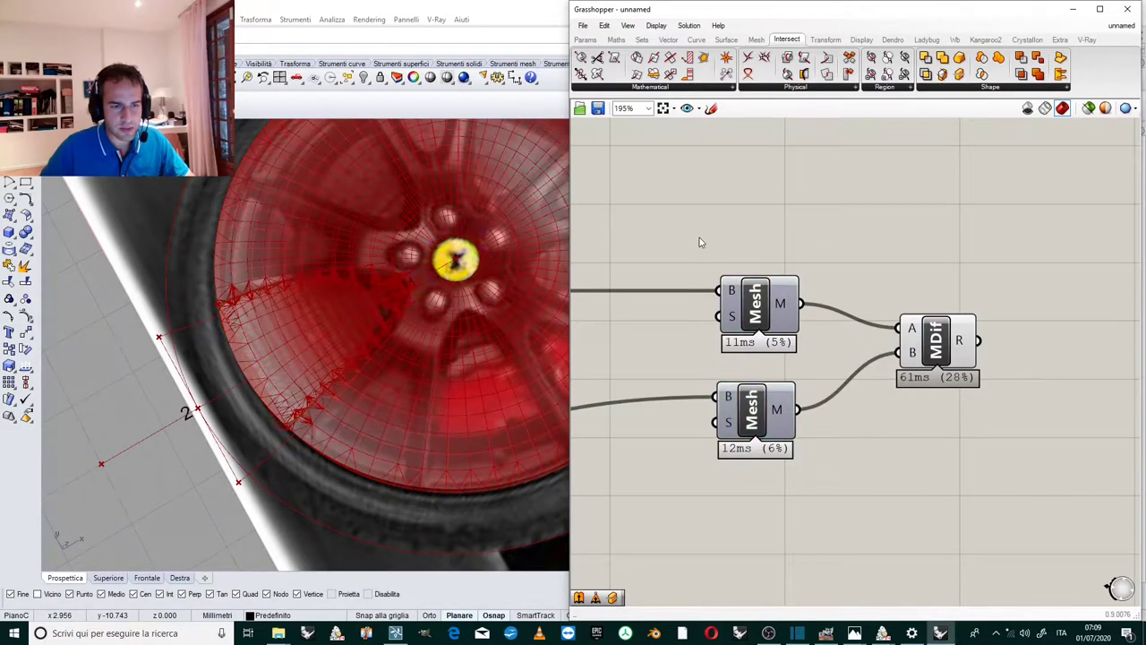
# Disable the preview of the components that build the spoke-opening outline, patch and extrusion.
pyautogui.scroll(-13, 716, 241)
pyautogui.scroll(3, 618, 379)
pyautogui.moveTo(851, 363); pyautogui.dragTo(637, 495)
pyautogui.middleClick(638, 494)
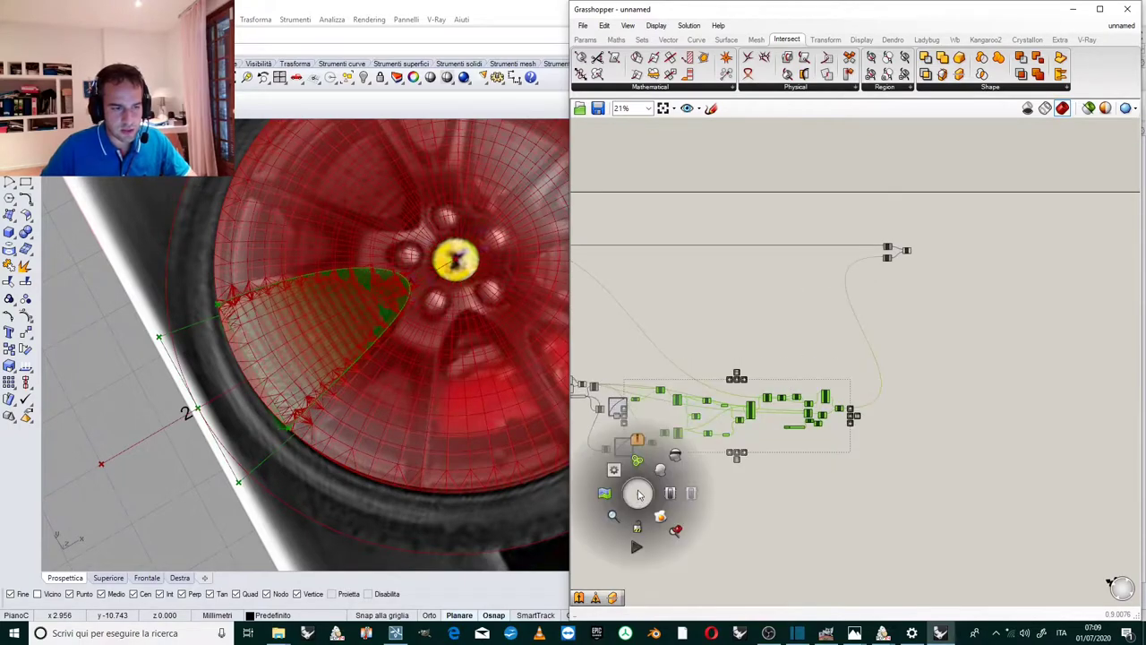
pyautogui.click(676, 458)
pyautogui.click(777, 328)
# Disable the preview of the component group around the two graph mappers and examine the opening cut into the wheel mesh.
pyautogui.moveTo(336, 343); pyautogui.dragTo(367, 286, button='right')
pyautogui.scroll(-3, 955, 327)
pyautogui.scroll(3, 820, 360)
pyautogui.moveTo(891, 311); pyautogui.dragTo(704, 482)
pyautogui.middleClick(696, 481)
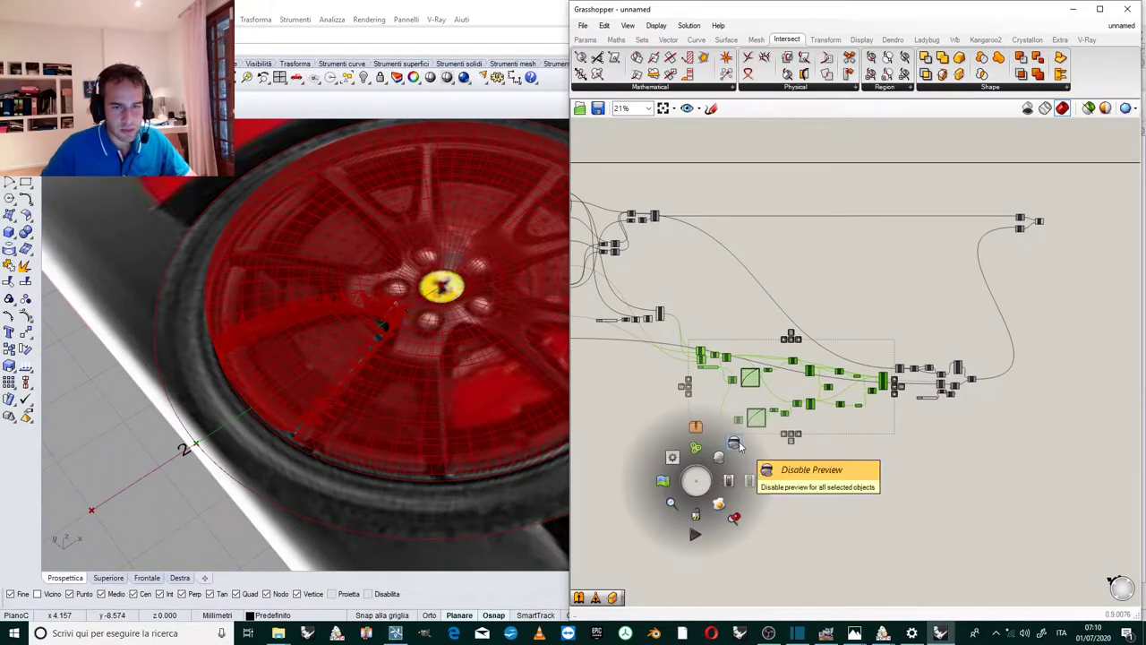
pyautogui.click(738, 442)
pyautogui.click(846, 345)
pyautogui.scroll(7, 394, 332)
pyautogui.moveTo(394, 332); pyautogui.dragTo(407, 379, button='right')
pyautogui.scroll(-5, 394, 358)
pyautogui.moveTo(379, 325); pyautogui.dragTo(324, 437, button='right')
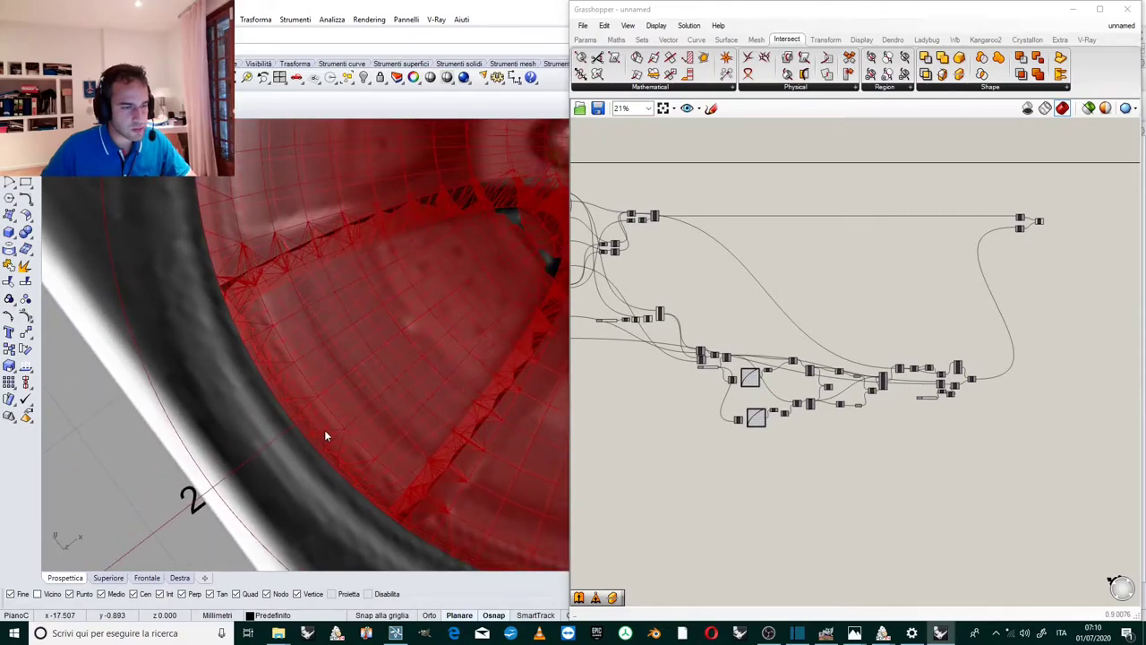
# Examine the spoke opening in the wheel mesh together with the Patch and Extrude components that form the cutting solid.
pyautogui.moveTo(325, 427); pyautogui.dragTo(356, 376, button='right')
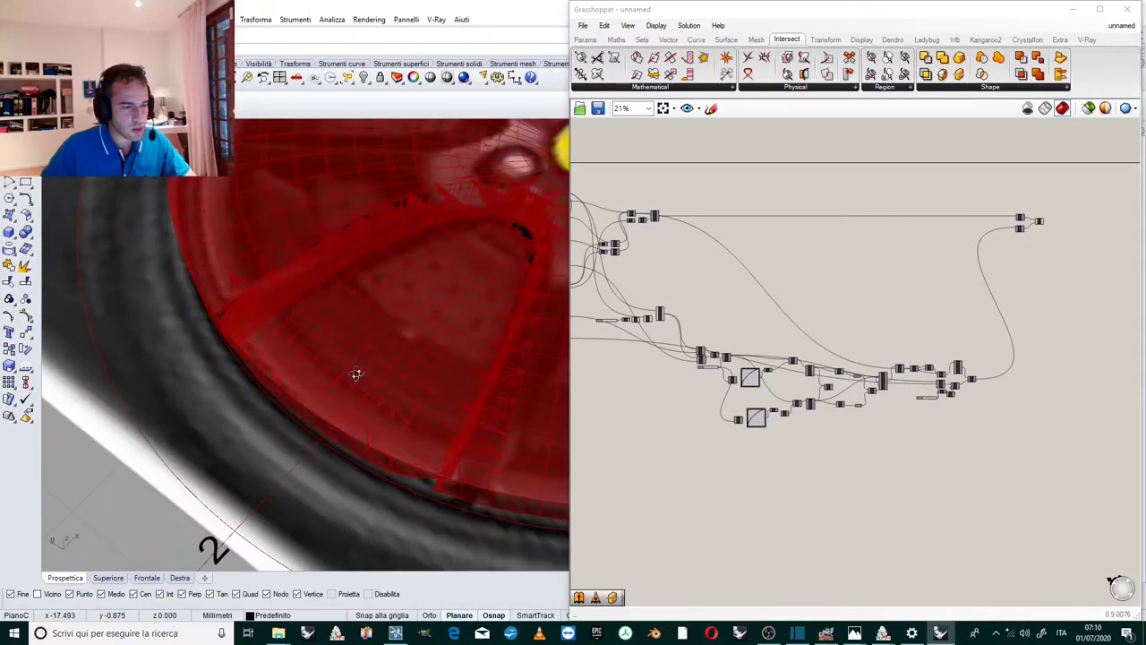
pyautogui.scroll(5, 1065, 266)
pyautogui.scroll(-5, 1026, 205)
pyautogui.scroll(4, 944, 252)
pyautogui.scroll(4, 941, 254)
pyautogui.click(882, 331)
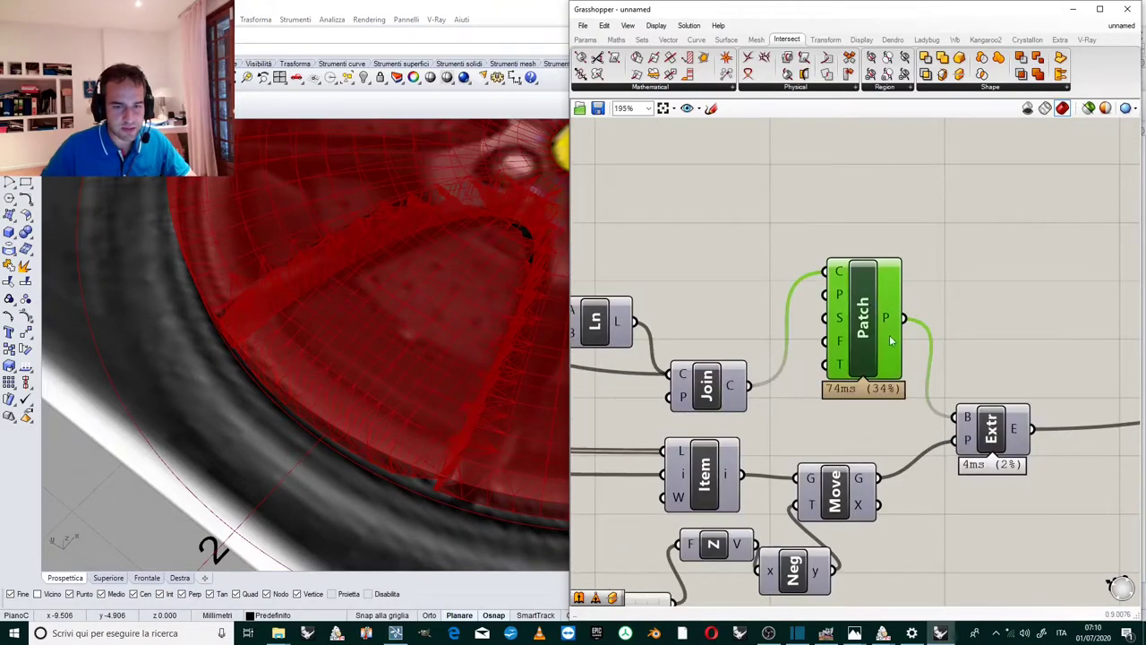
pyautogui.click(992, 430)
pyautogui.moveTo(473, 217)
pyautogui.mouseDown(button='right')
pyautogui.moveTo(468, 266)
pyautogui.moveTo(489, 232)
pyautogui.mouseUp(button='right')
pyautogui.scroll(-3, 492, 232)
pyautogui.scroll(5, 515, 195)
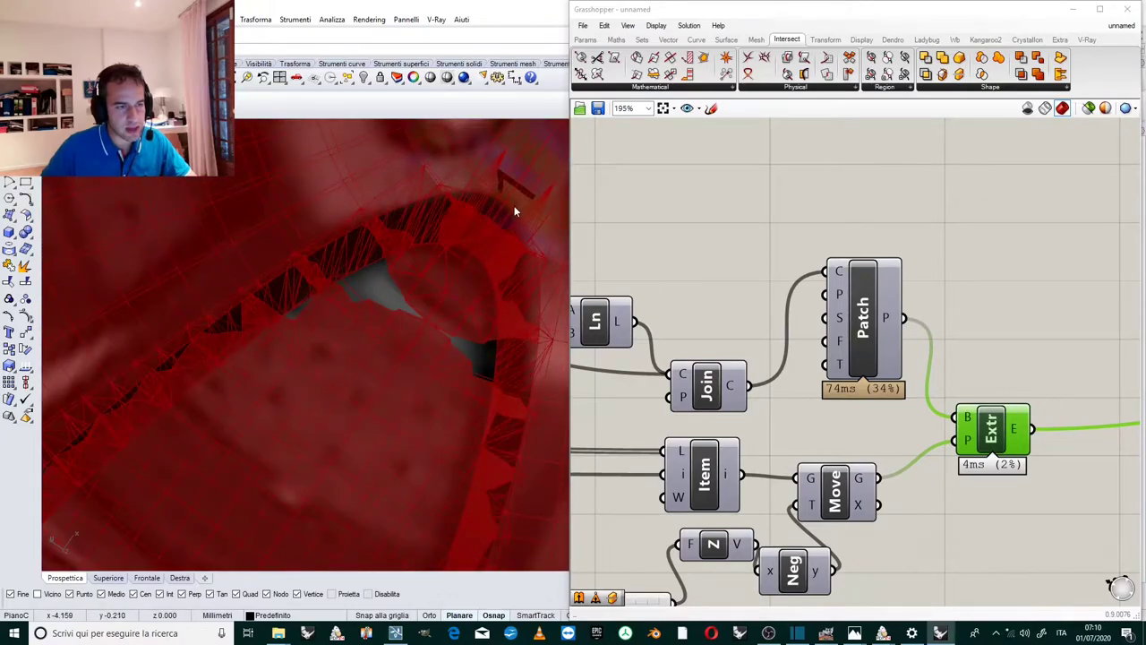
pyautogui.scroll(1, 510, 209)
pyautogui.click(966, 300)
pyautogui.scroll(-4, 842, 312)
pyautogui.scroll(4, 836, 315)
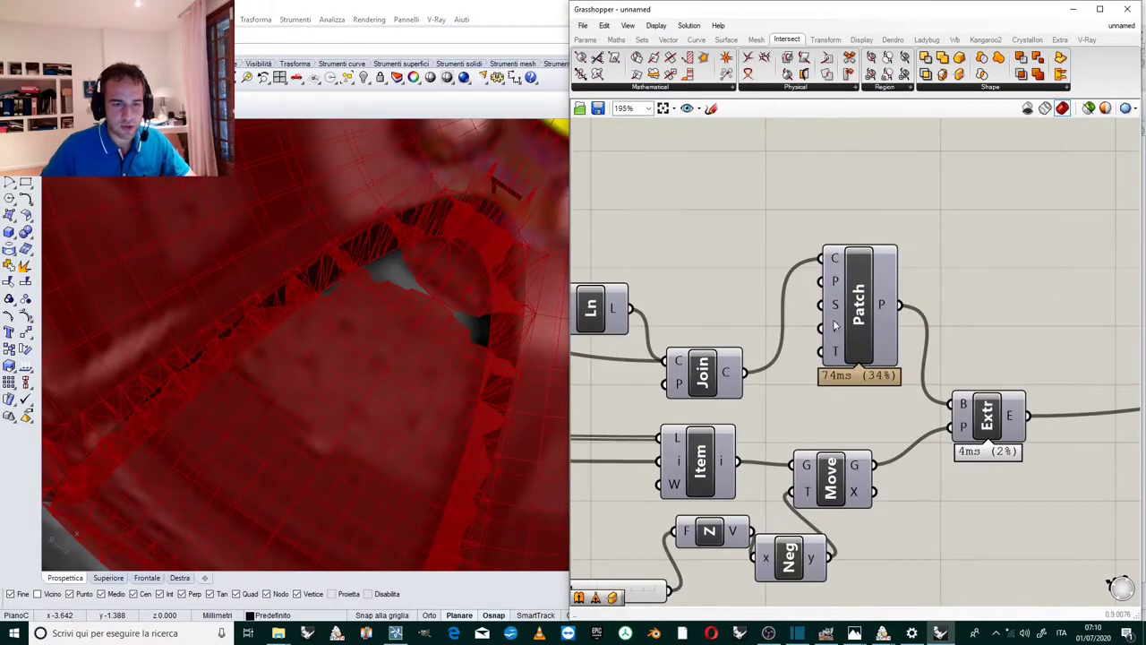
pyautogui.scroll(-2, 806, 327)
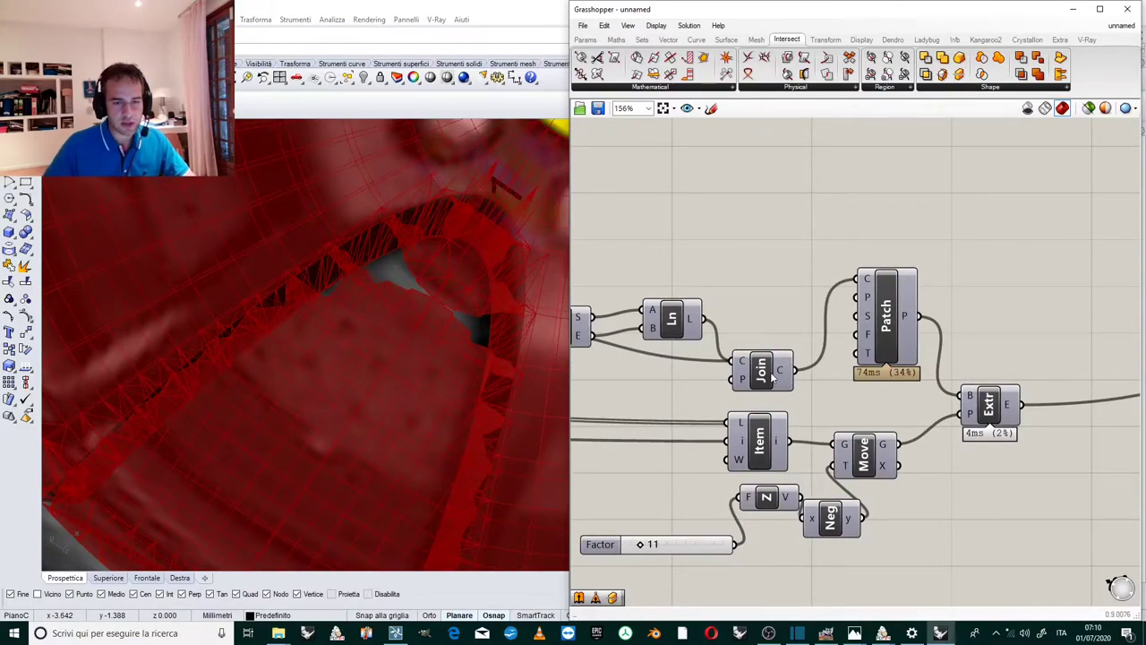
# Add a Move component above the Join component and connect the joined outline curve to its geometry input.
pyautogui.moveTo(772, 378); pyautogui.dragTo(778, 352)
pyautogui.scroll(-2, 772, 366)
pyautogui.scroll(2, 779, 359)
pyautogui.click(794, 284)
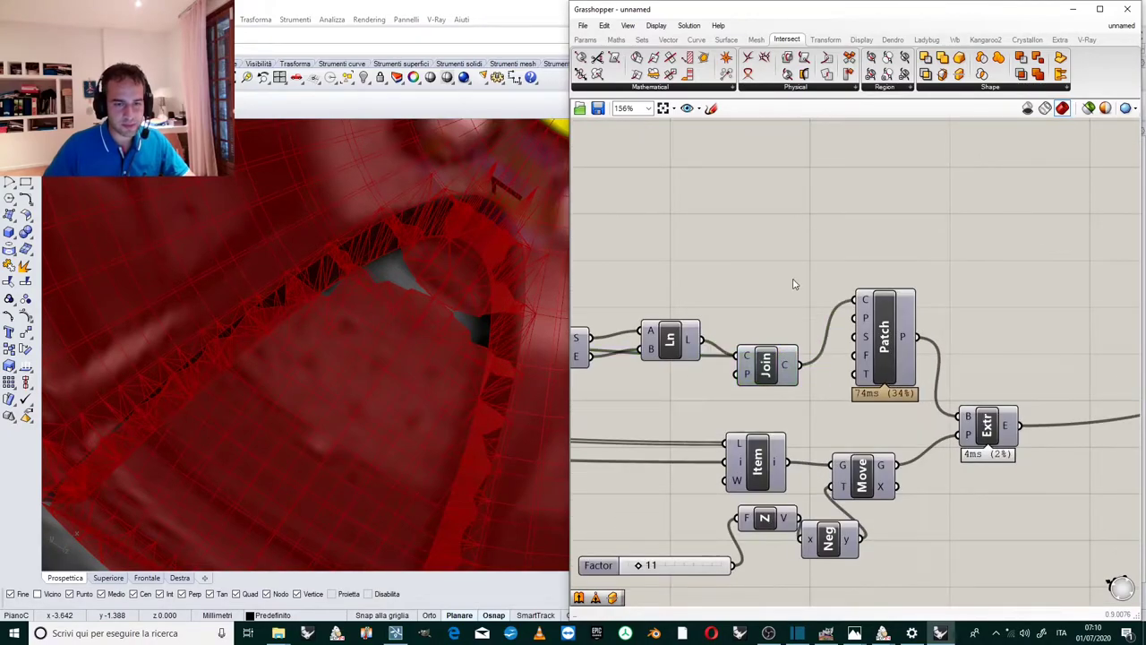
pyautogui.doubleClick(794, 284)
pyautogui.write('move')
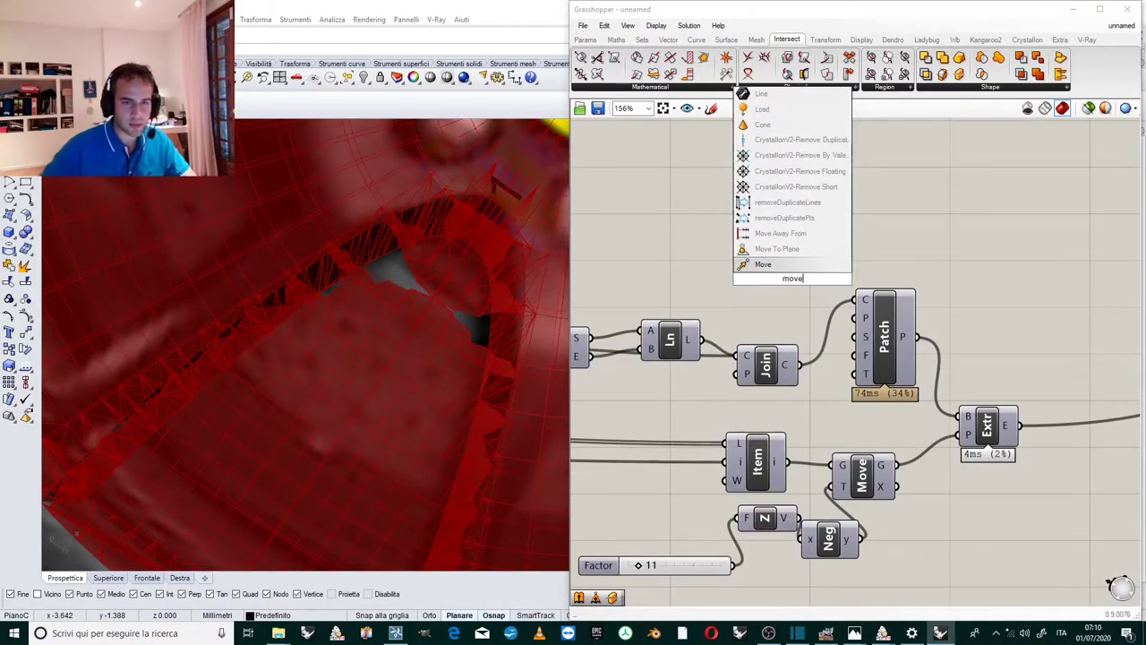
pyautogui.click(792, 266)
pyautogui.moveTo(803, 363); pyautogui.dragTo(826, 206)
# Add a number slider with the value 0.06 and place it before the new Move component's motion input.
pyautogui.scroll(-2, 848, 262)
pyautogui.scroll(3, 776, 214)
pyautogui.doubleClick(757, 252)
pyautogui.write('0.06')
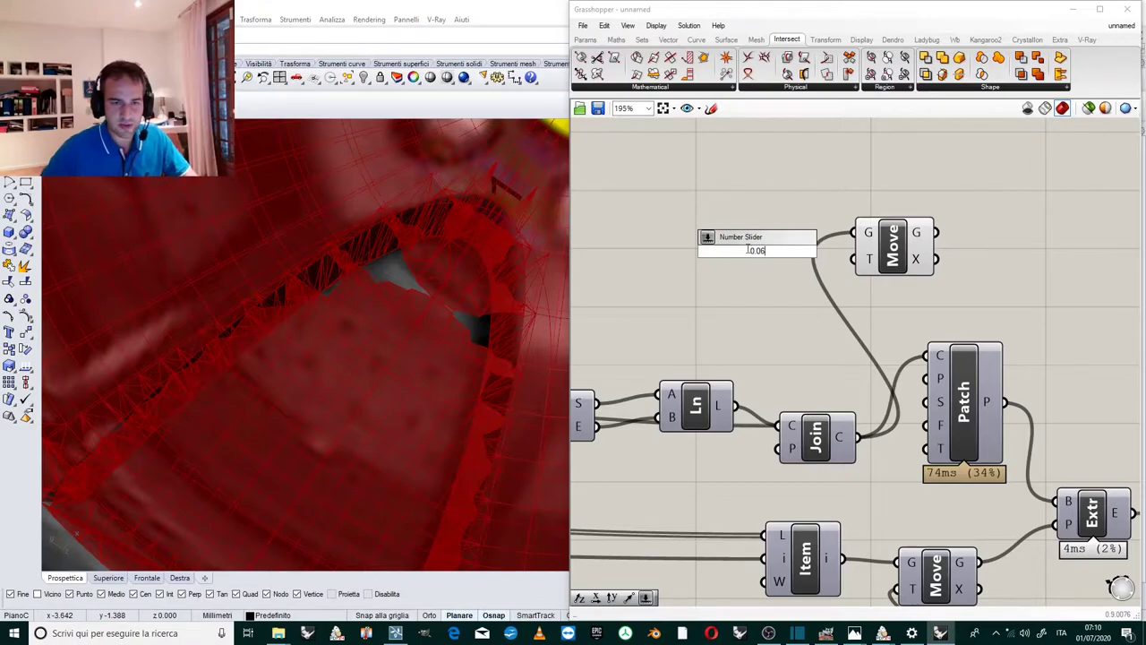
pyautogui.press('Return')
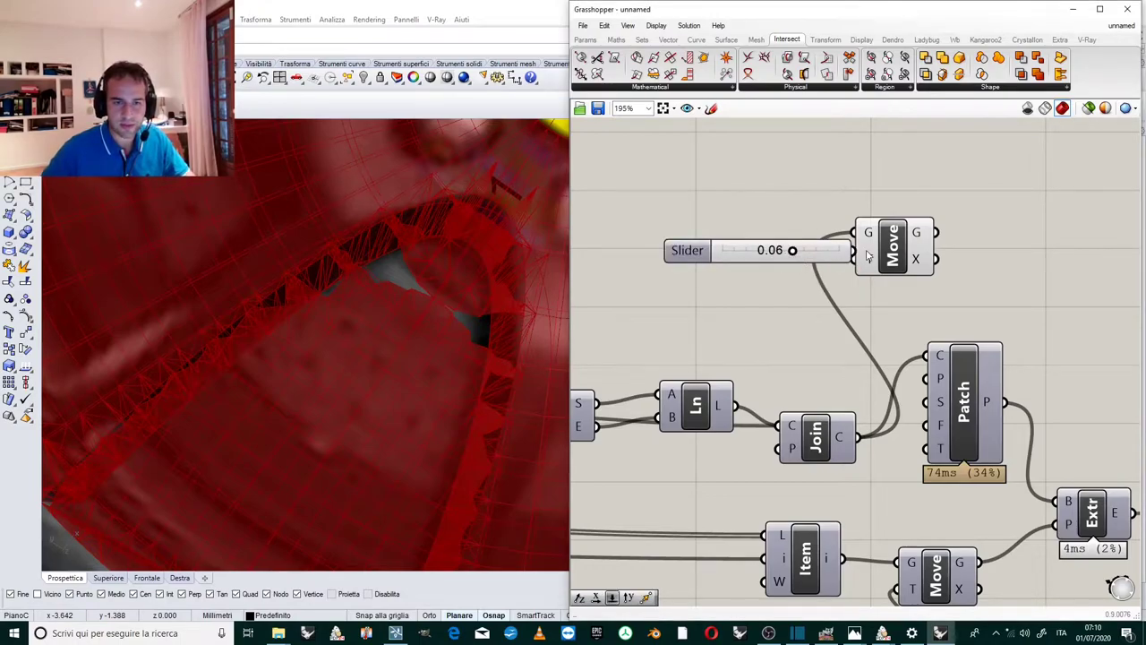
pyautogui.moveTo(862, 259); pyautogui.dragTo(745, 264)
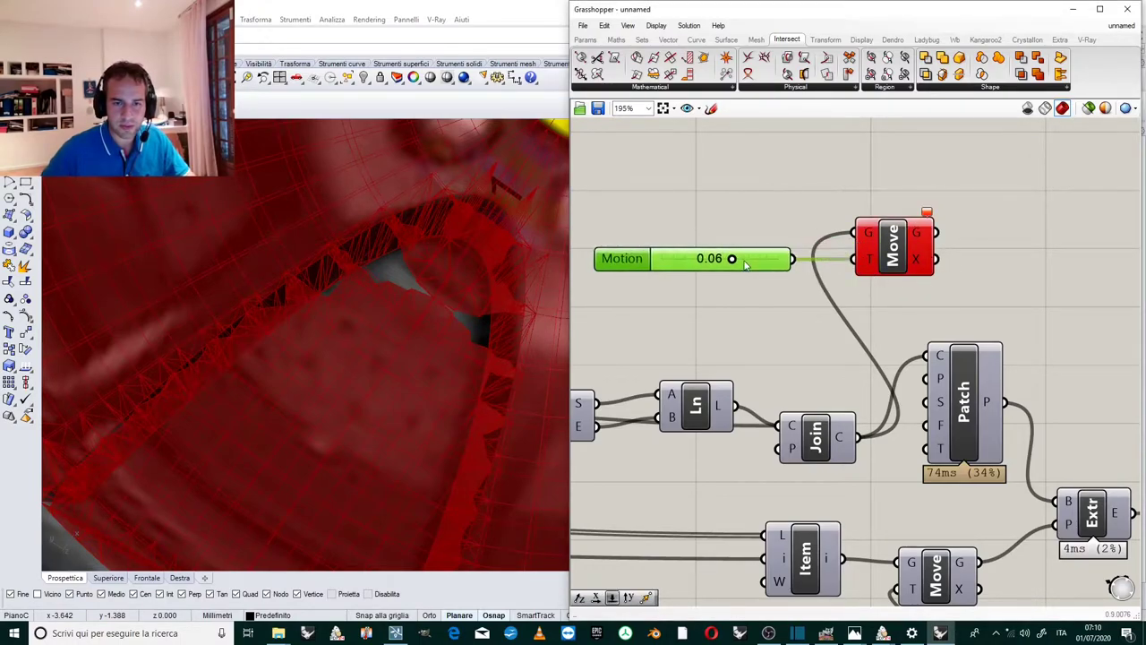
# Add a Unit Z vector driven by the 0.06 slider and connect it to the new Move component's motion input.
pyautogui.doubleClick(802, 268)
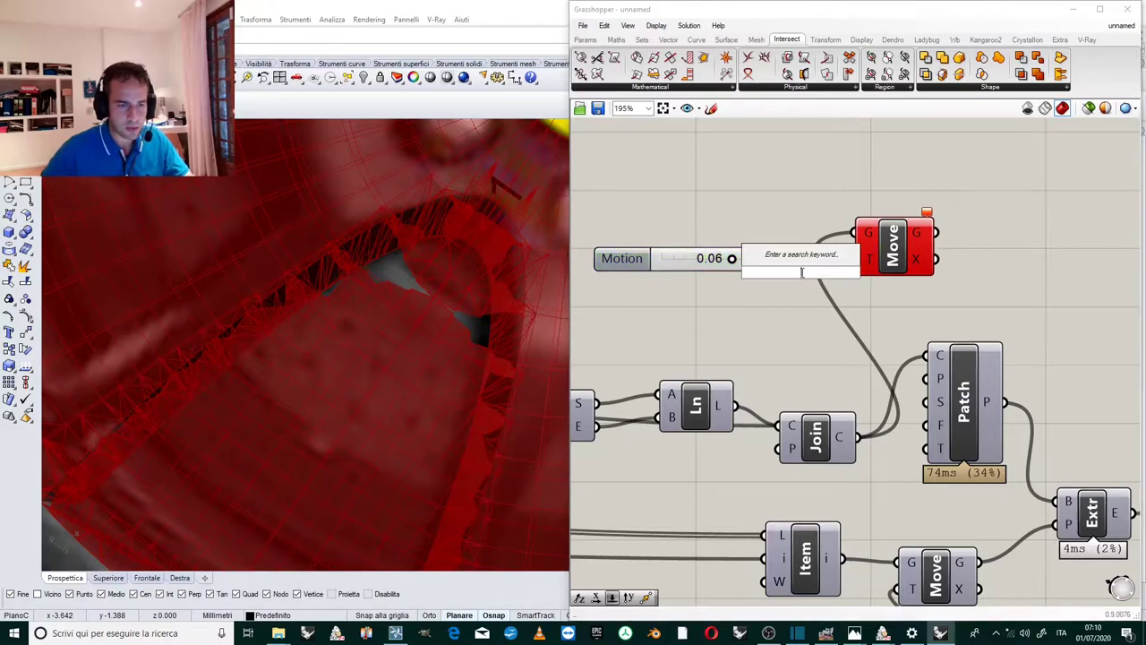
pyautogui.write('unit z')
pyautogui.press('Return')
pyautogui.moveTo(797, 276)
pyautogui.mouseDown()
pyautogui.moveTo(812, 302)
pyautogui.moveTo(791, 295)
pyautogui.mouseUp()
pyautogui.moveTo(861, 288); pyautogui.dragTo(857, 259)
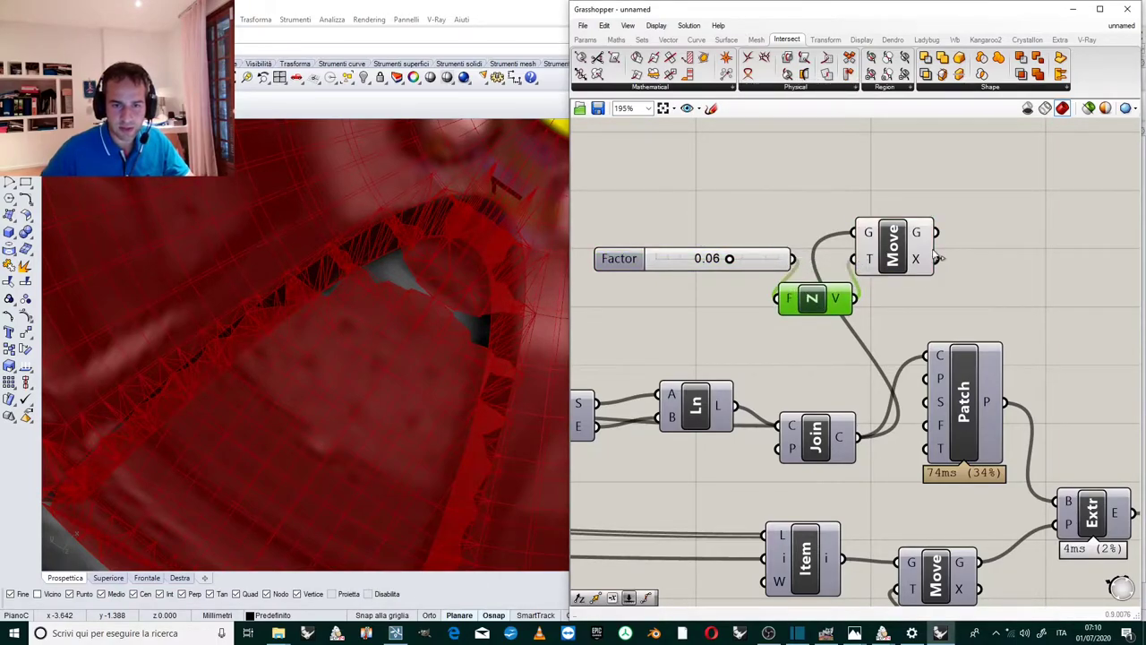
# Feed the moved outline into the Patch component's curve input and inspect the resulting wheel opening.
pyautogui.moveTo(936, 232); pyautogui.dragTo(933, 351)
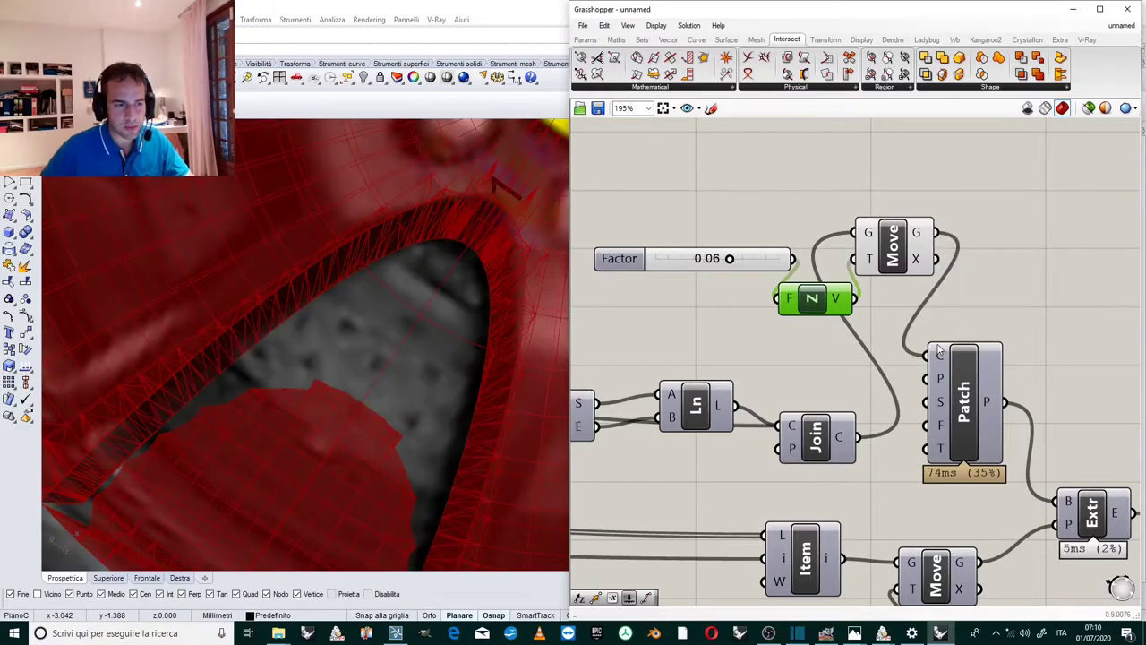
pyautogui.scroll(-4, 969, 278)
pyautogui.scroll(-8, 283, 339)
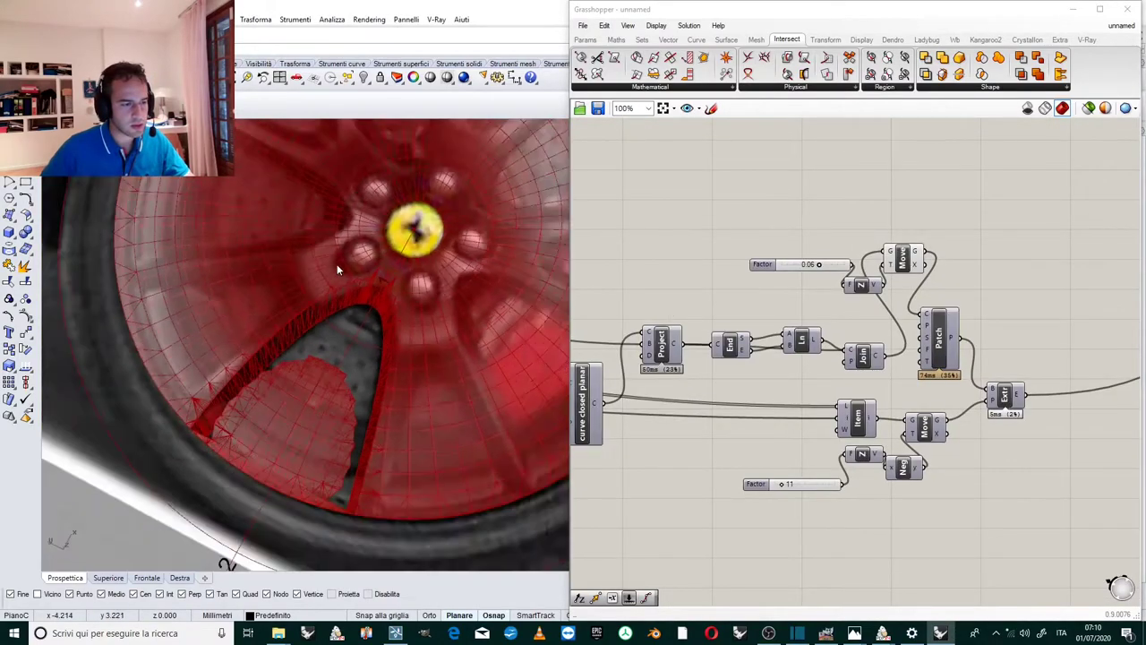
pyautogui.scroll(3, 343, 314)
pyautogui.moveTo(343, 313); pyautogui.dragTo(384, 332, button='right')
pyautogui.scroll(-2, 384, 333)
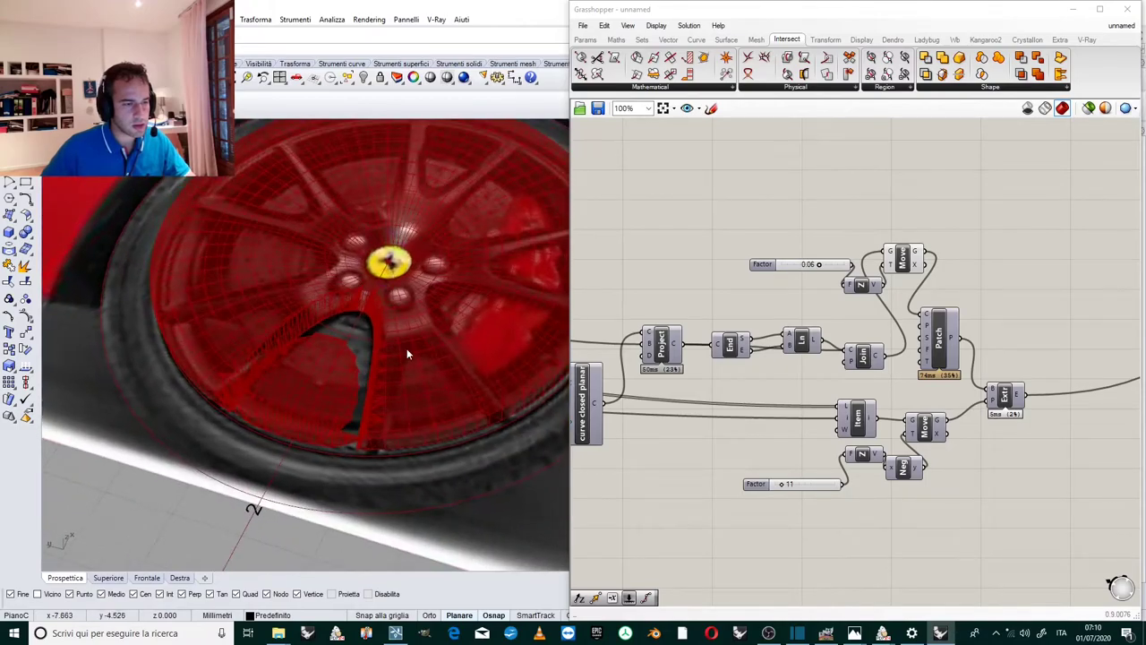
pyautogui.scroll(-2, 1003, 241)
pyautogui.scroll(4, 944, 295)
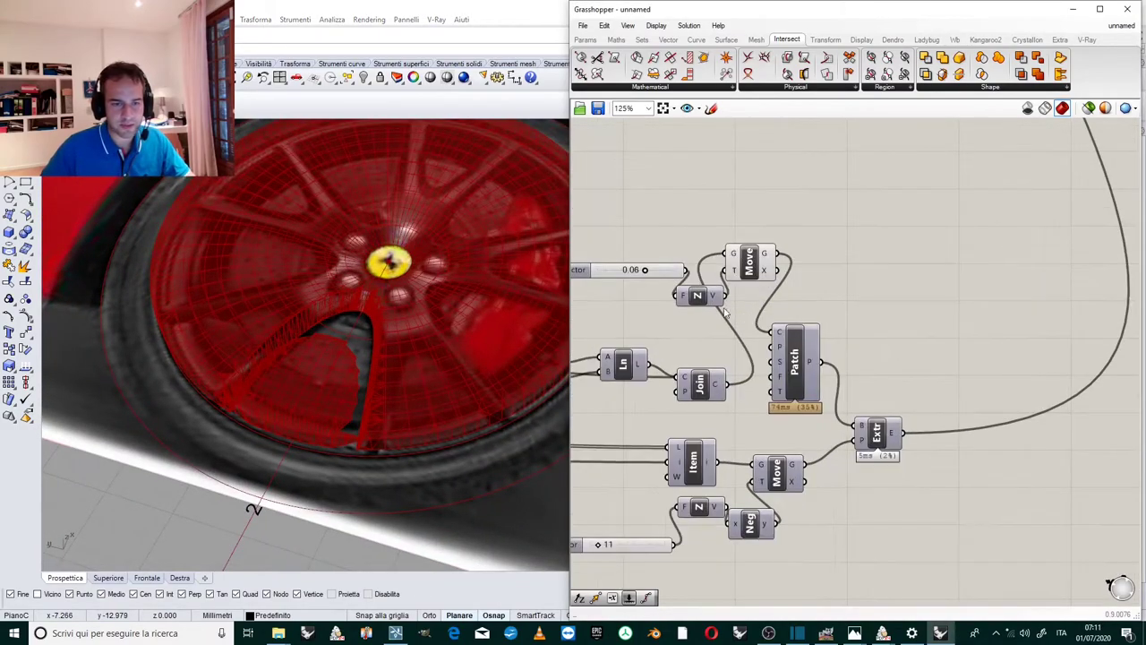
# Raise the outline's vertical offset slider to 0.10 and check the opening across the whole wheel.
pyautogui.scroll(3, 636, 276)
pyautogui.moveTo(654, 273); pyautogui.dragTo(717, 273)
pyautogui.scroll(-2, 844, 264)
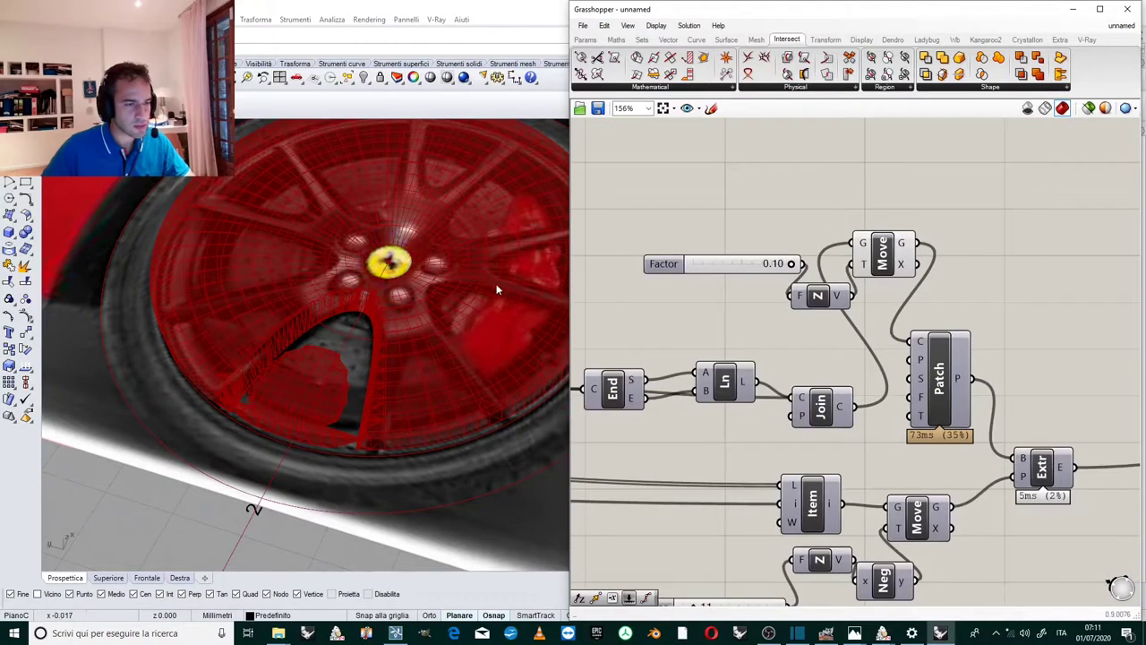
pyautogui.scroll(-3, 402, 307)
pyautogui.scroll(-2, 831, 300)
# Set the offset slider's maximum to 0.20 and raise its value to 0.20.
pyautogui.moveTo(760, 272); pyautogui.dragTo(726, 285)
pyautogui.scroll(3, 727, 278)
pyautogui.rightClick(748, 302)
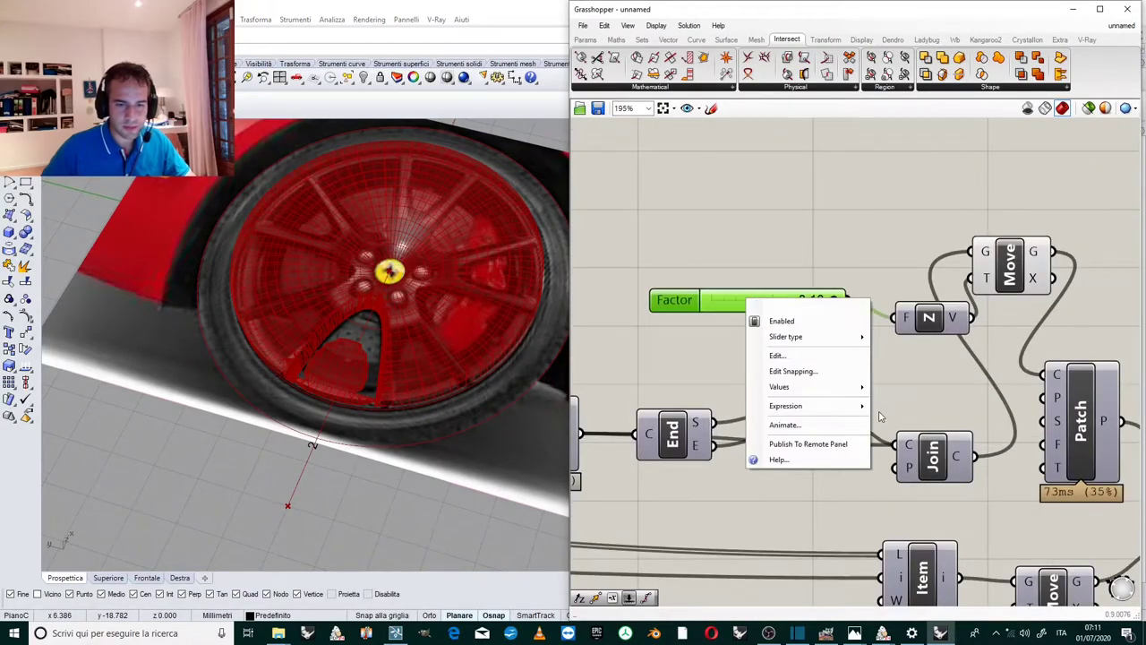
pyautogui.moveTo(820, 396)
pyautogui.doubleClick(989, 401)
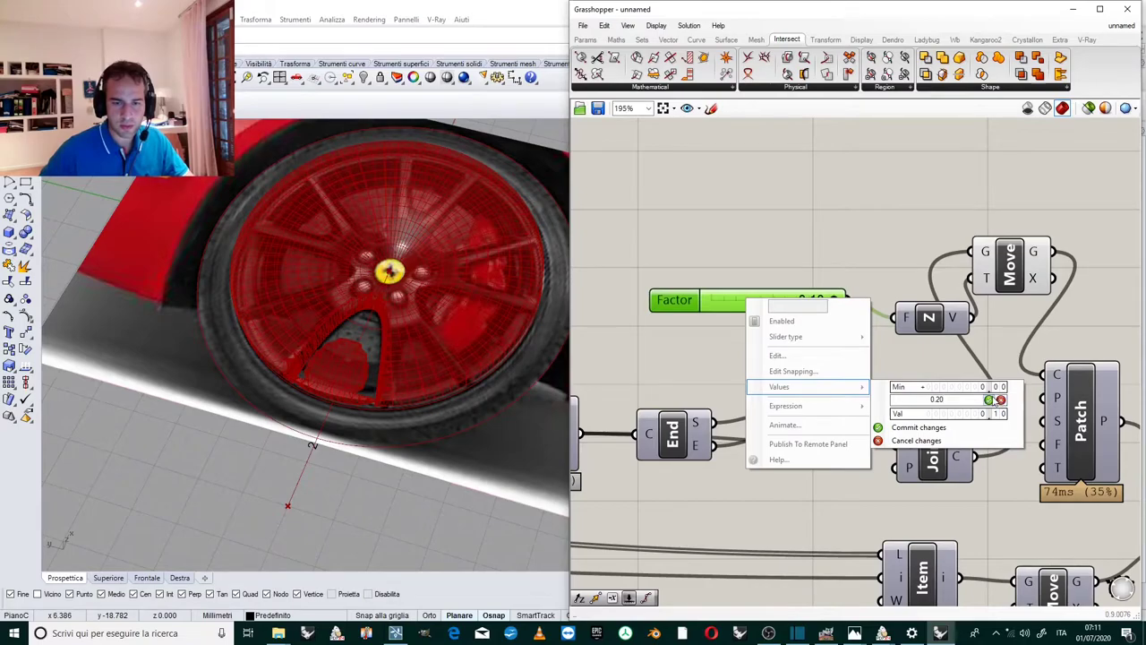
pyautogui.write('0.20')
pyautogui.click(918, 427)
pyautogui.moveTo(776, 303); pyautogui.dragTo(857, 320)
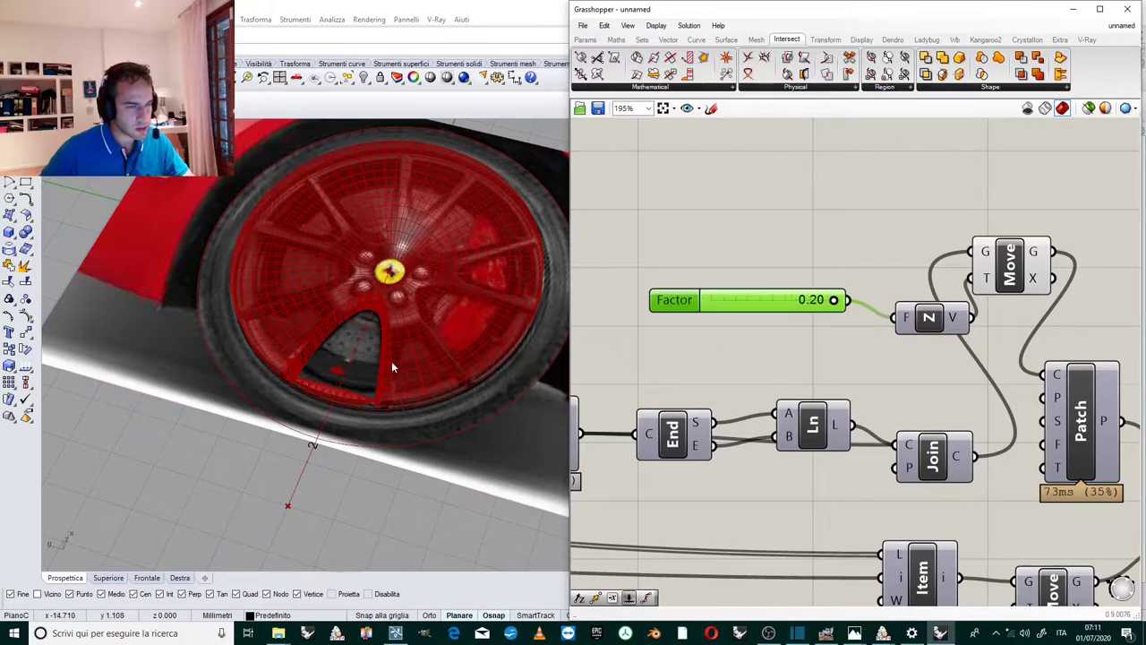
# Set the offset slider's maximum to 0.3 and raise its value to 0.30.
pyautogui.moveTo(354, 374); pyautogui.dragTo(367, 321, button='right')
pyautogui.scroll(6, 403, 322)
pyautogui.rightClick(686, 302)
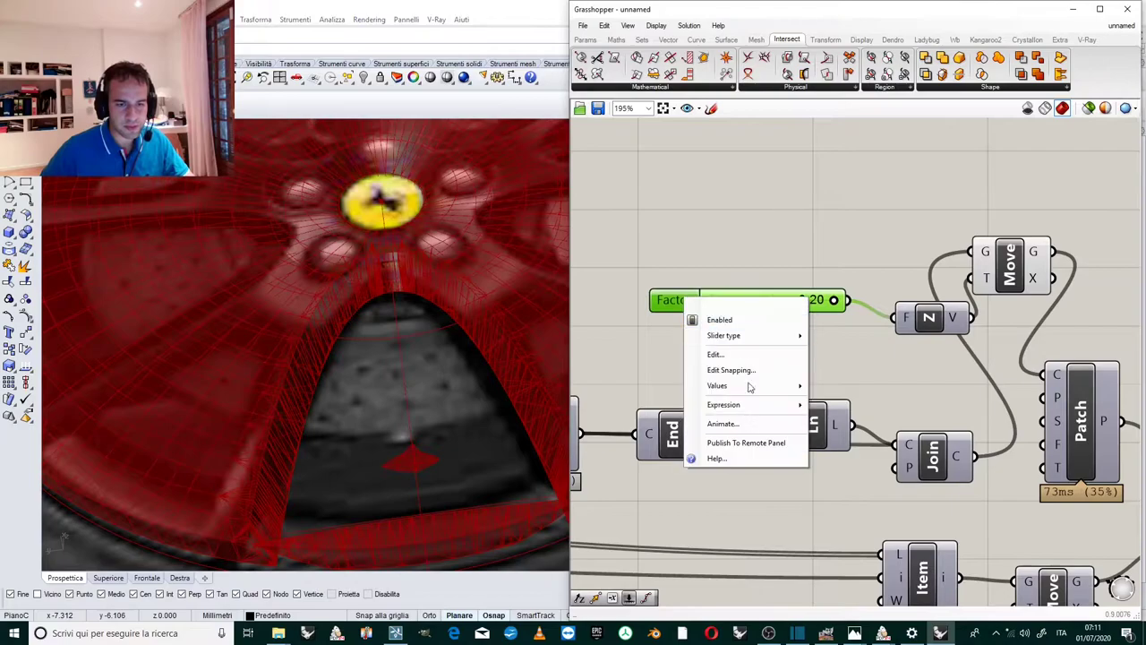
pyautogui.moveTo(736, 395)
pyautogui.click(875, 399)
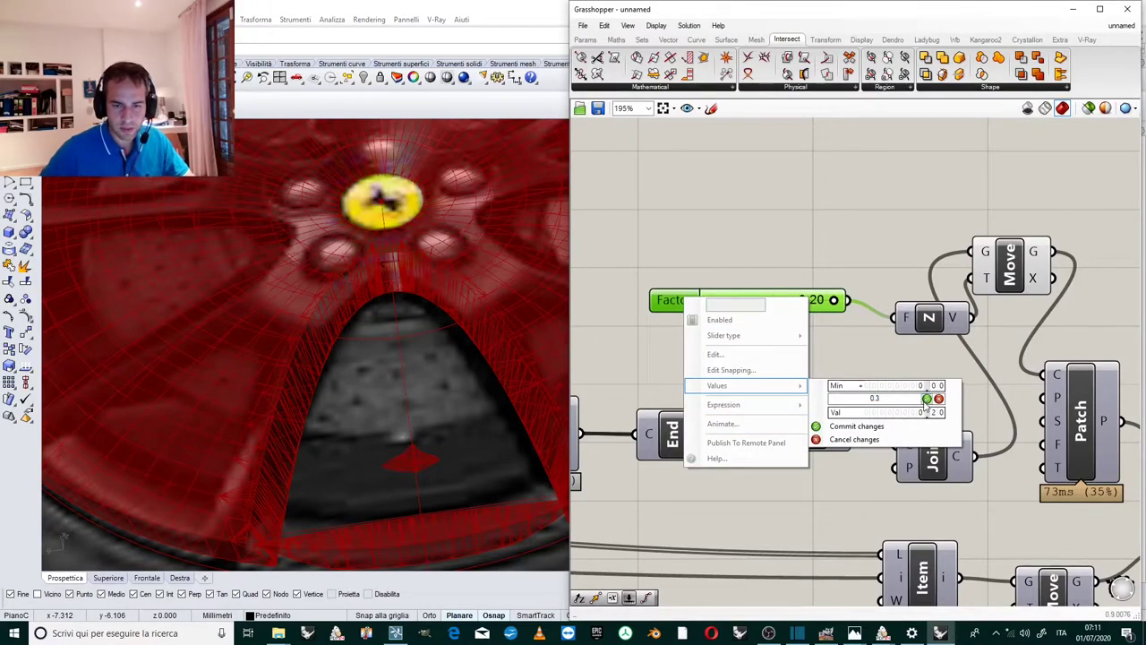
pyautogui.click(927, 399)
pyautogui.click(856, 426)
pyautogui.moveTo(755, 304)
pyautogui.mouseDown()
pyautogui.moveTo(681, 307)
pyautogui.moveTo(750, 317)
pyautogui.mouseUp()
# Examine the spoke opening in the wheel mesh from several angles and distances.
pyautogui.scroll(-4, 421, 357)
pyautogui.moveTo(422, 357); pyautogui.dragTo(466, 470, button='right')
pyautogui.scroll(-4, 455, 385)
pyautogui.scroll(6, 412, 385)
pyautogui.scroll(2, 400, 403)
pyautogui.scroll(-10, 391, 427)
pyautogui.scroll(7, 458, 426)
pyautogui.scroll(-3, 461, 413)
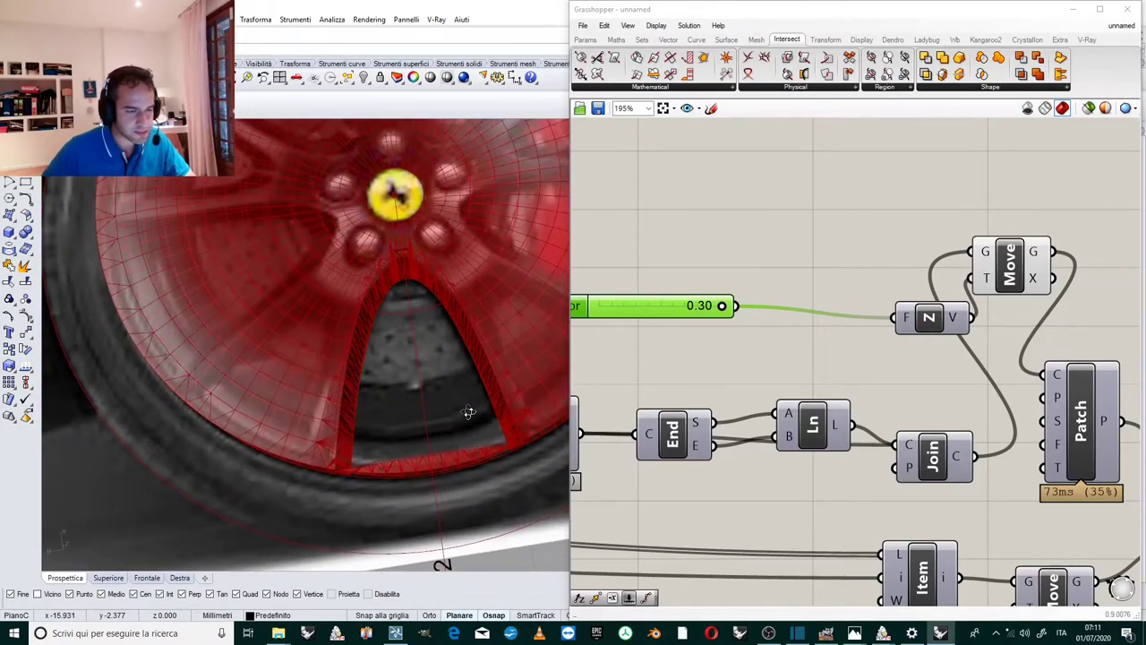
pyautogui.moveTo(457, 420); pyautogui.dragTo(356, 347, button='right')
# Turn on the preview of the Extrude component that forms the spoke-opening solid.
pyautogui.click(735, 241)
pyautogui.scroll(-4, 735, 244)
pyautogui.scroll(3, 815, 214)
pyautogui.scroll(-1, 846, 327)
pyautogui.scroll(2, 847, 327)
pyautogui.click(846, 300)
pyautogui.scroll(-2, 868, 312)
pyautogui.scroll(2, 846, 394)
pyautogui.scroll(-2, 840, 407)
pyautogui.scroll(2, 834, 412)
pyautogui.click(834, 412)
pyautogui.rightClick(834, 412)
pyautogui.click(867, 431)
pyautogui.click(867, 338)
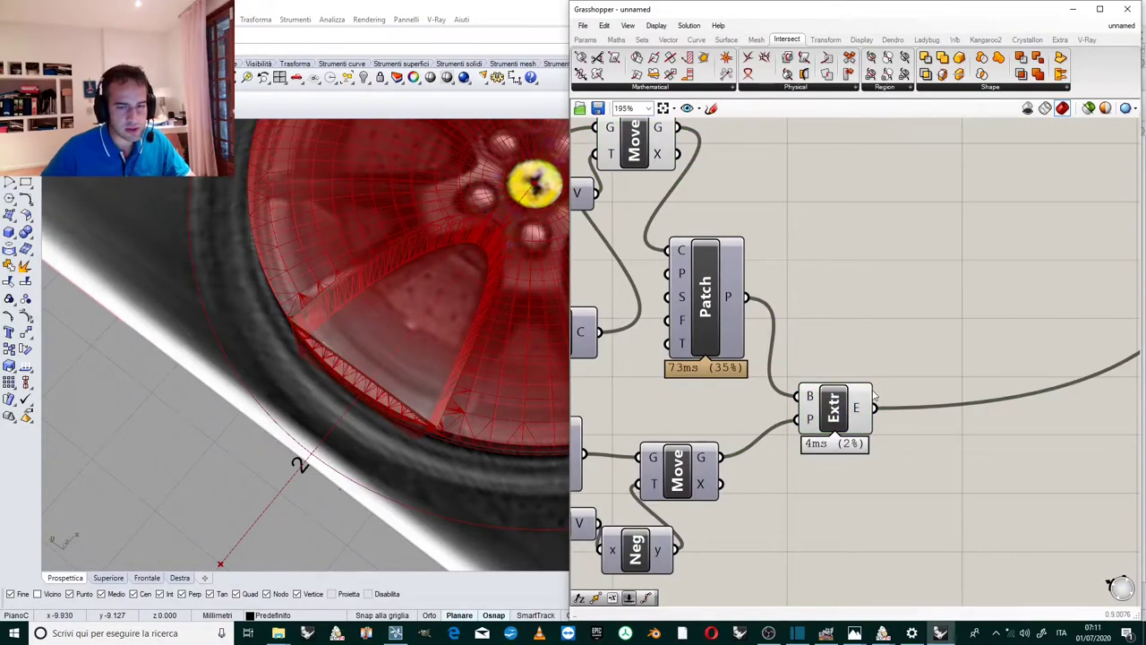
# Highlight the extruded spoke-opening solid and examine its sides and outer end from several angles.
pyautogui.click(833, 410)
pyautogui.moveTo(336, 327); pyautogui.dragTo(278, 321, button='right')
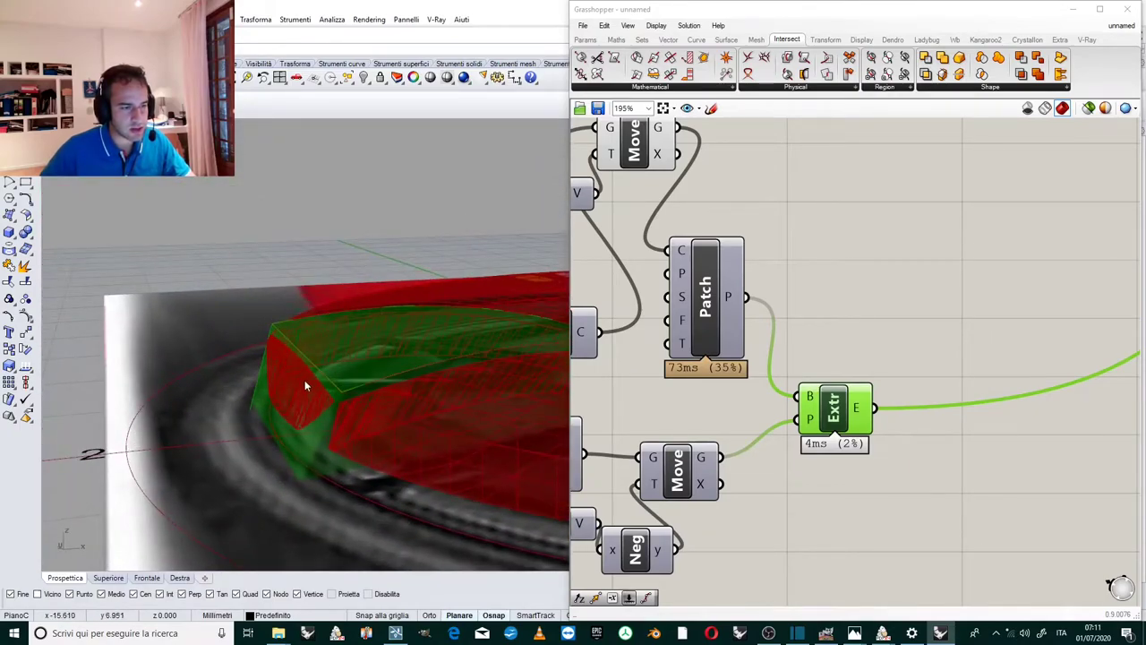
pyautogui.moveTo(346, 379); pyautogui.dragTo(288, 361, button='right')
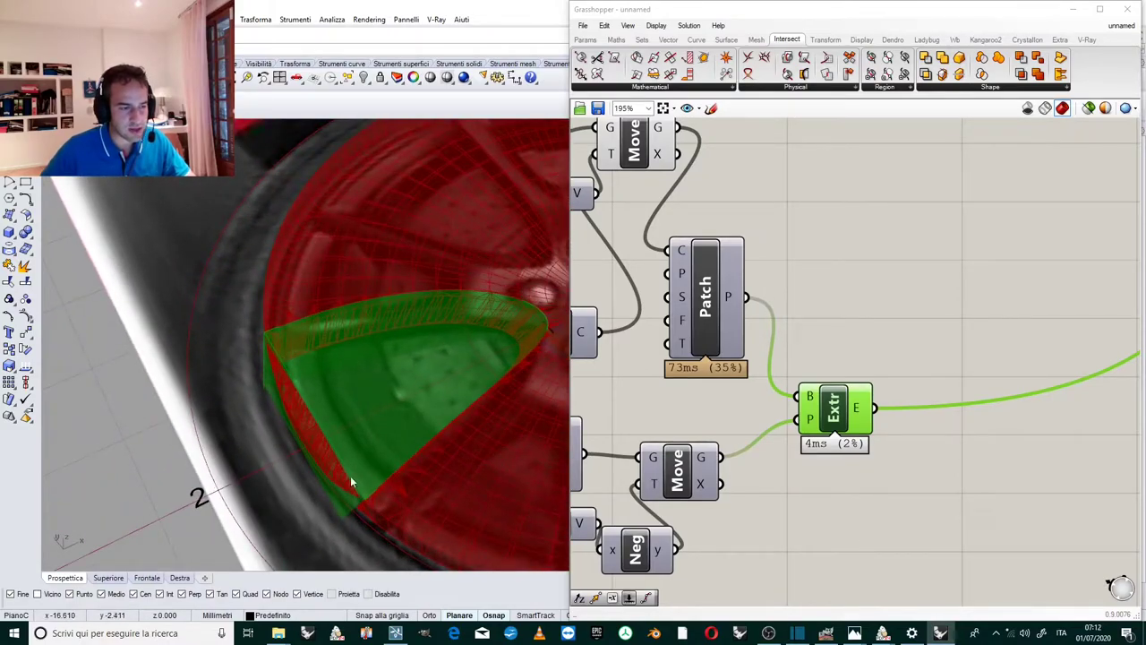
pyautogui.moveTo(346, 445); pyautogui.dragTo(276, 351, button='right')
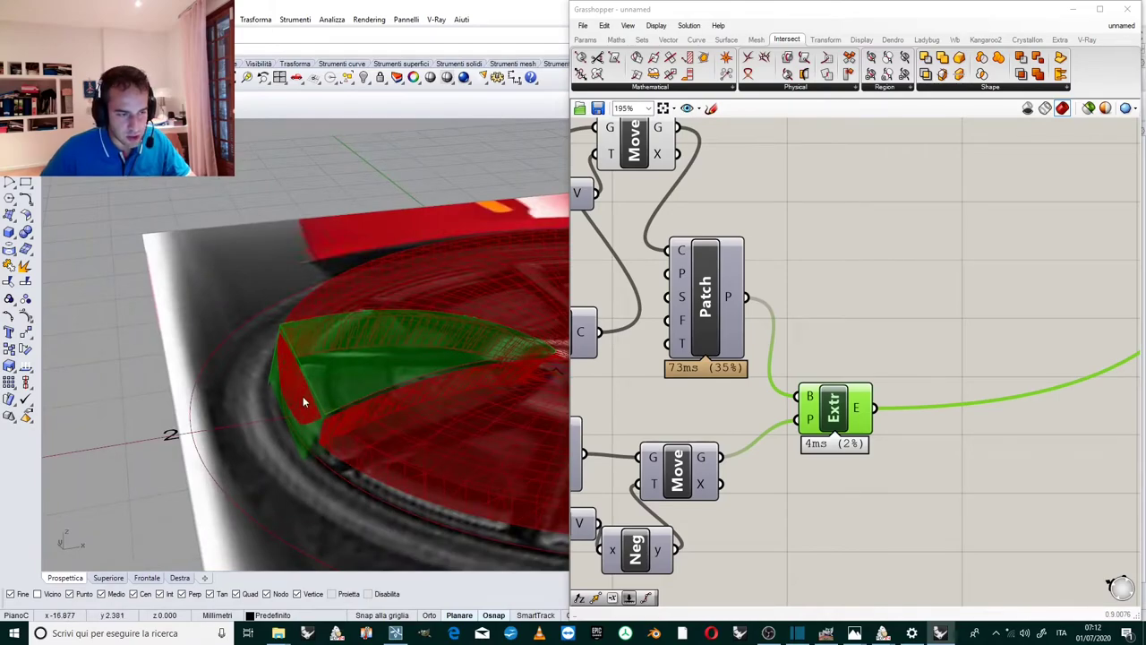
pyautogui.moveTo(324, 391); pyautogui.dragTo(280, 416, button='right')
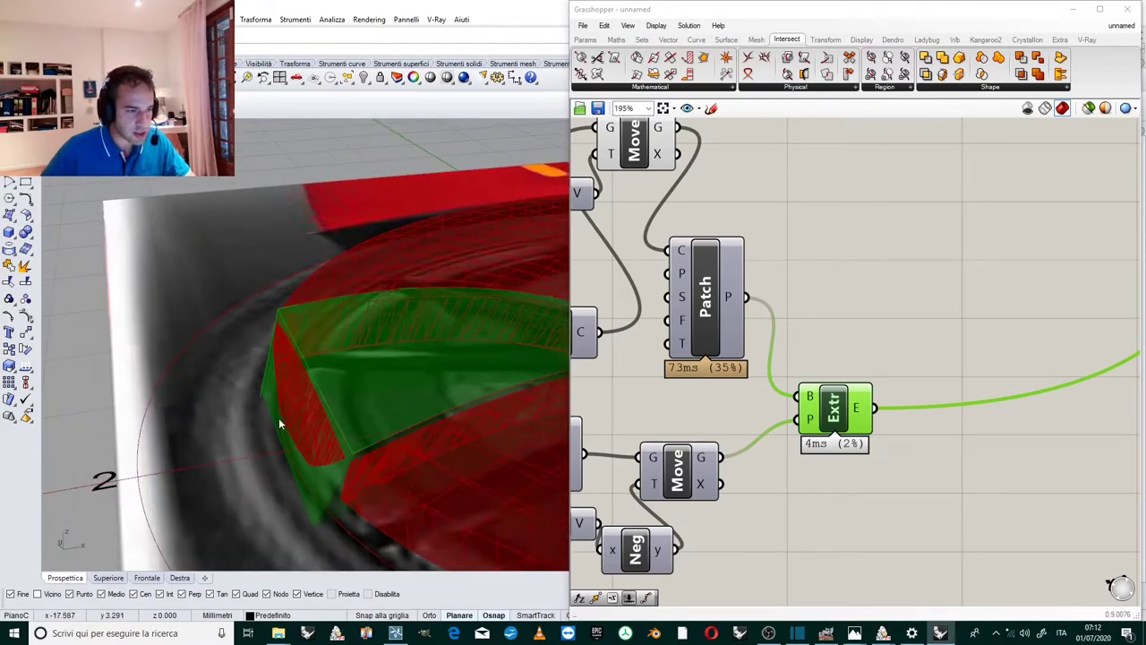
pyautogui.click(973, 328)
pyautogui.scroll(-2, 788, 296)
pyautogui.scroll(3, 841, 342)
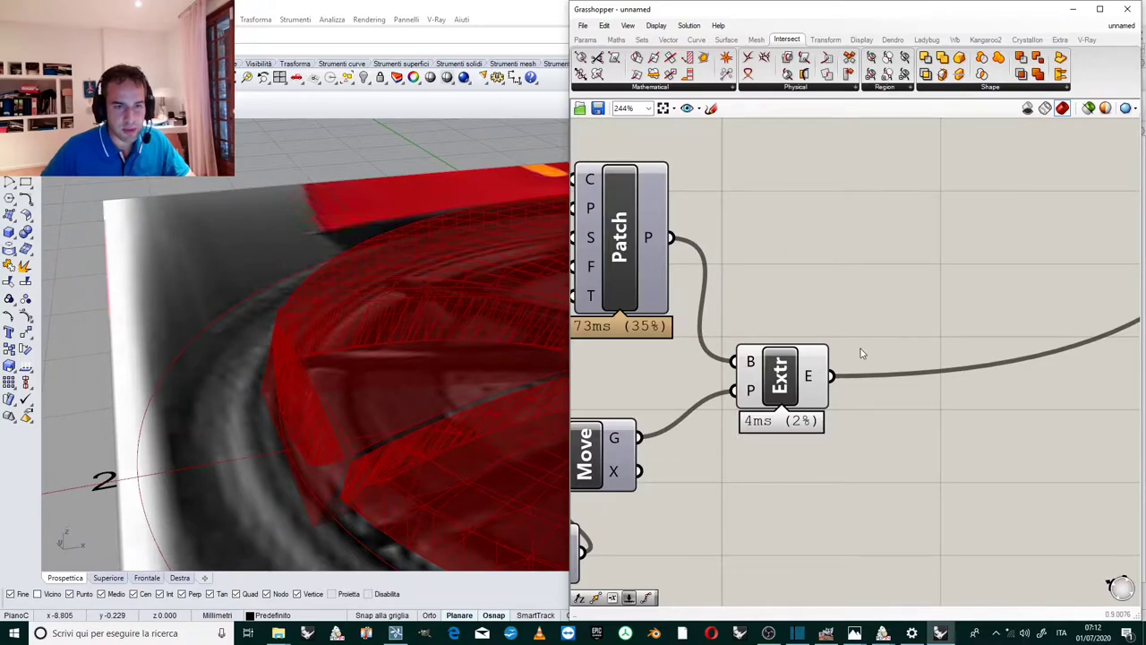
pyautogui.click(723, 41)
pyautogui.click(679, 88)
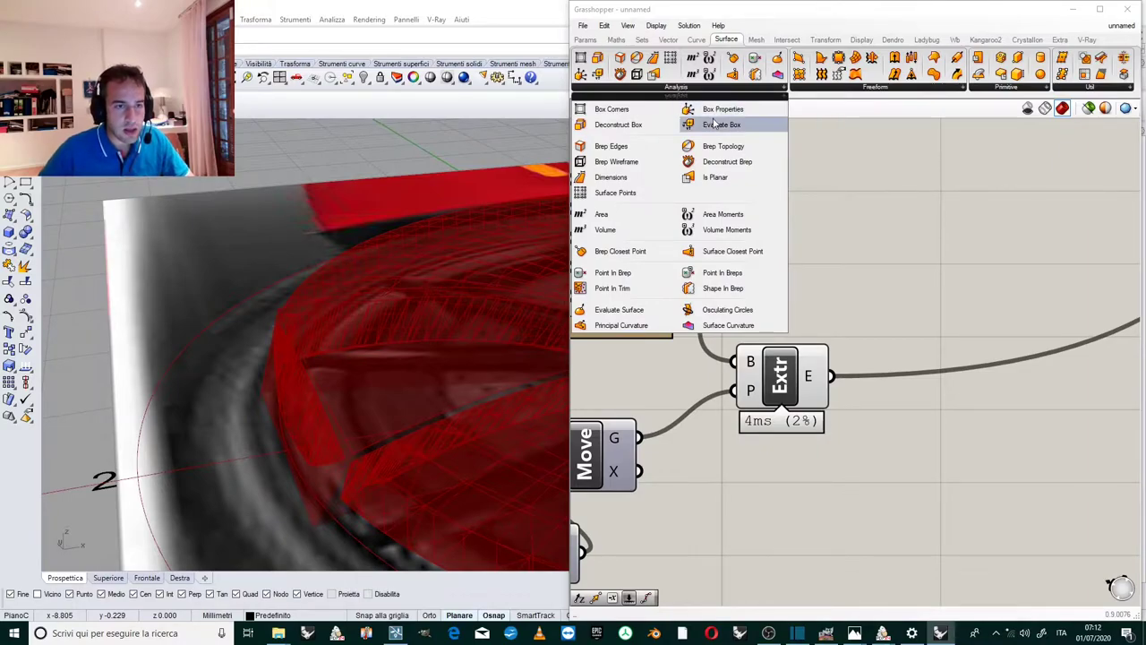
pyautogui.moveTo(627, 125); pyautogui.dragTo(944, 407)
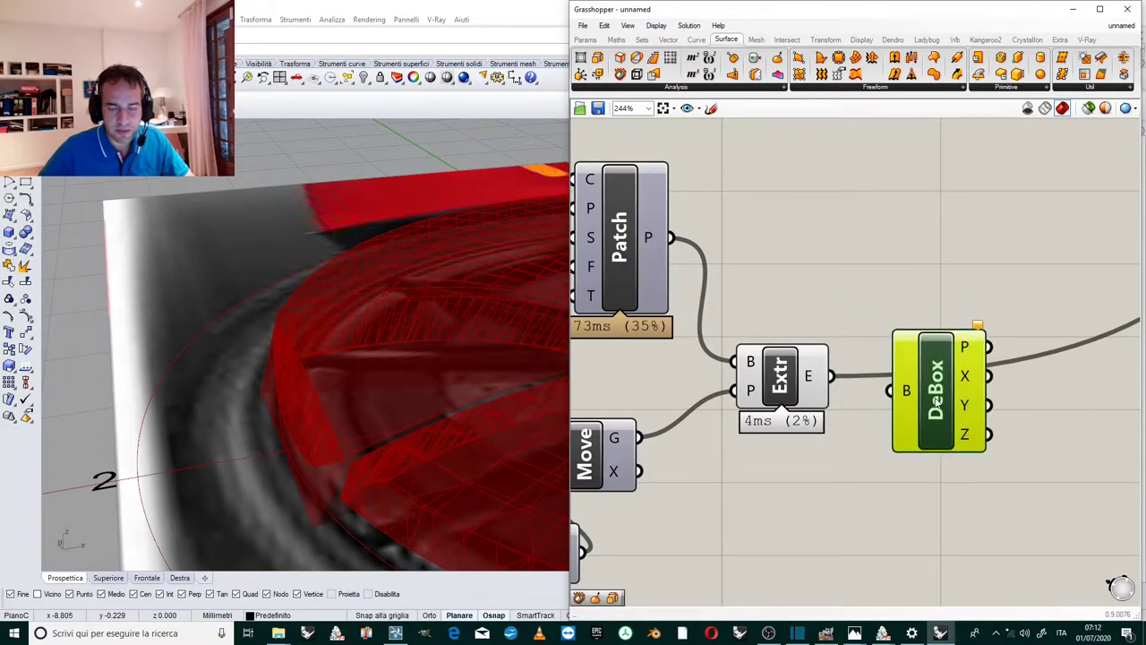
pyautogui.press('Delete')
# Add a Deconstruct Brep component after the Extrude component and connect the extruded solid to its brep input.
pyautogui.click(647, 90)
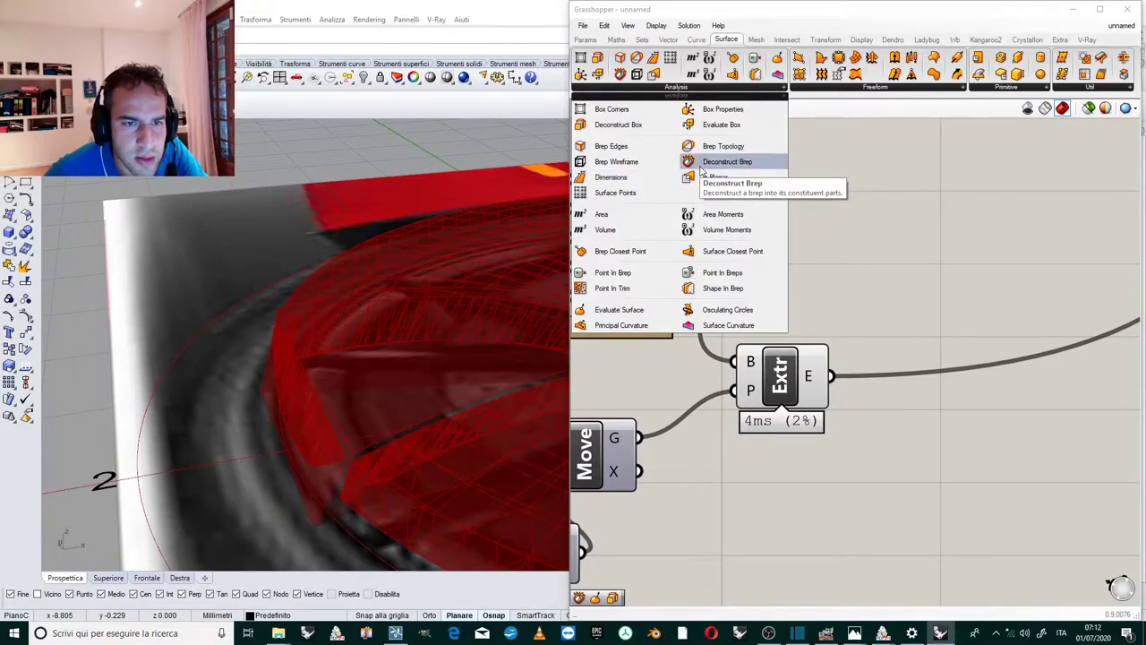
pyautogui.moveTo(702, 170); pyautogui.dragTo(915, 405)
pyautogui.moveTo(834, 383); pyautogui.dragTo(831, 377)
pyautogui.scroll(-3, 841, 318)
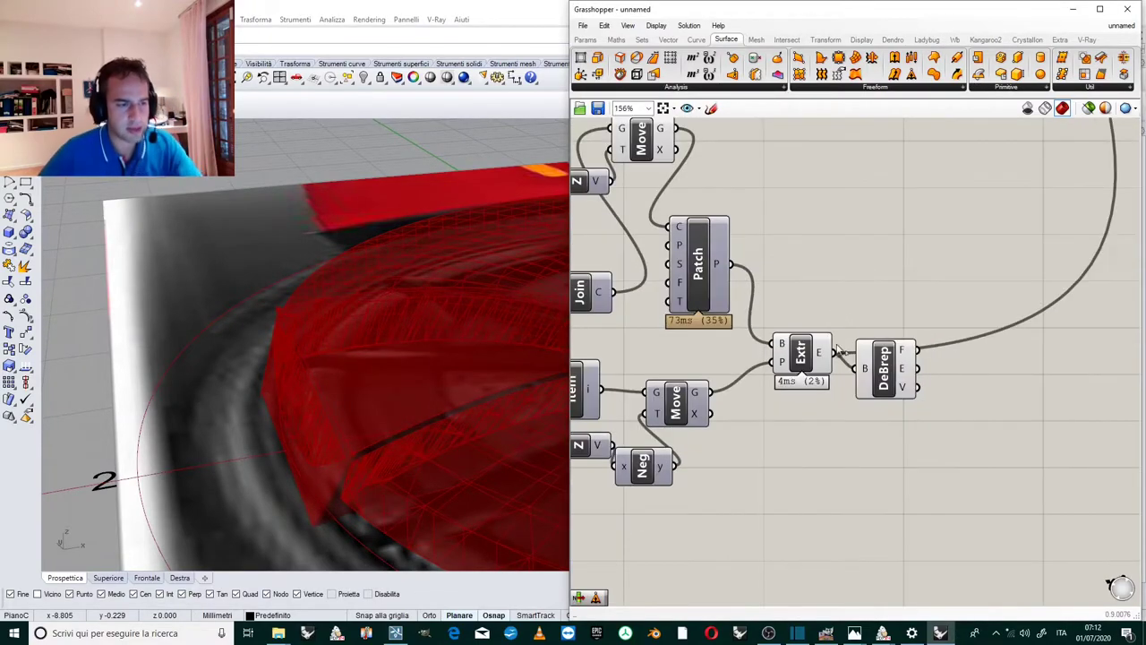
pyautogui.moveTo(905, 385); pyautogui.dragTo(928, 409)
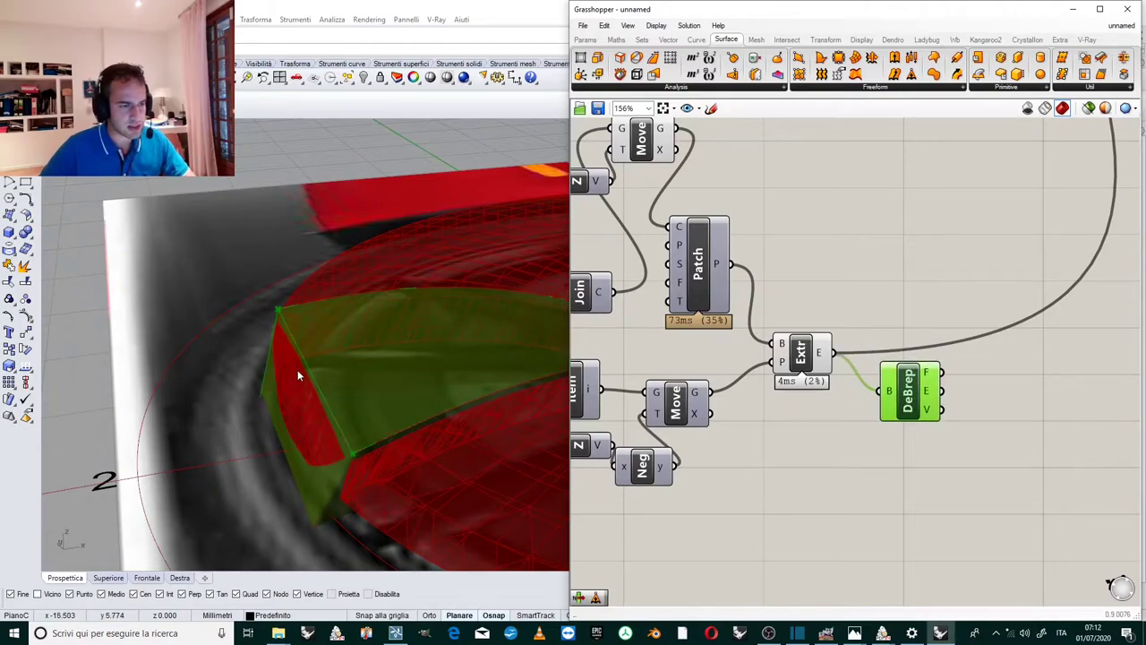
# Add a List Item component beside Deconstruct Brep and connect the faces output to its list input.
pyautogui.scroll(-2, 298, 370)
pyautogui.scroll(3, 1062, 456)
pyautogui.doubleClick(906, 336)
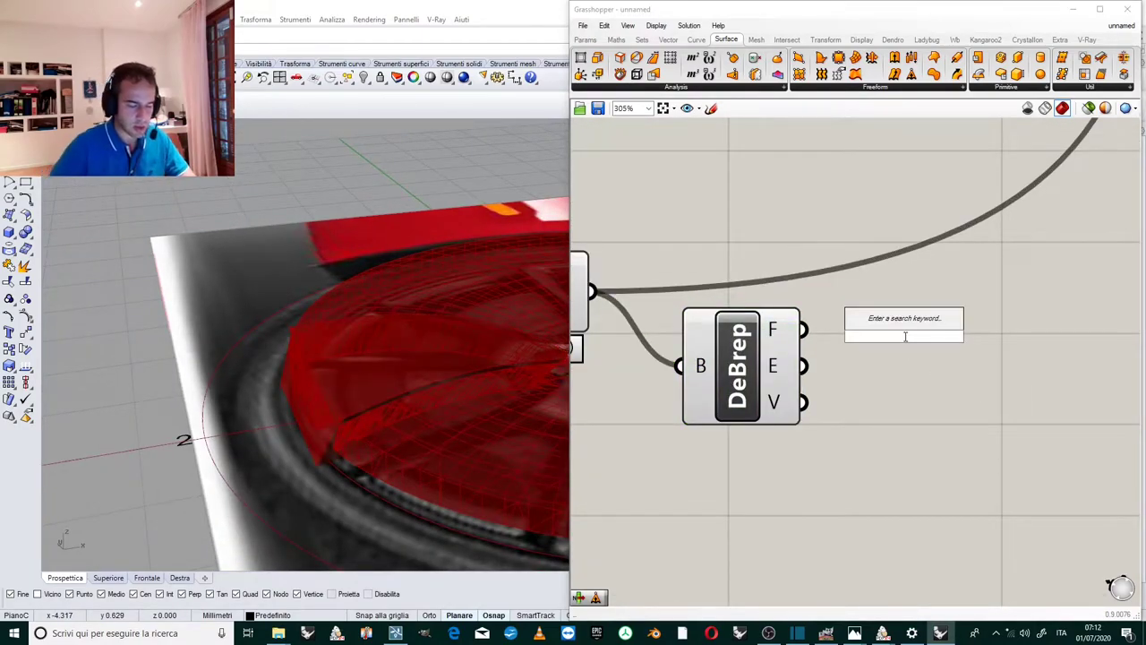
pyautogui.write('item')
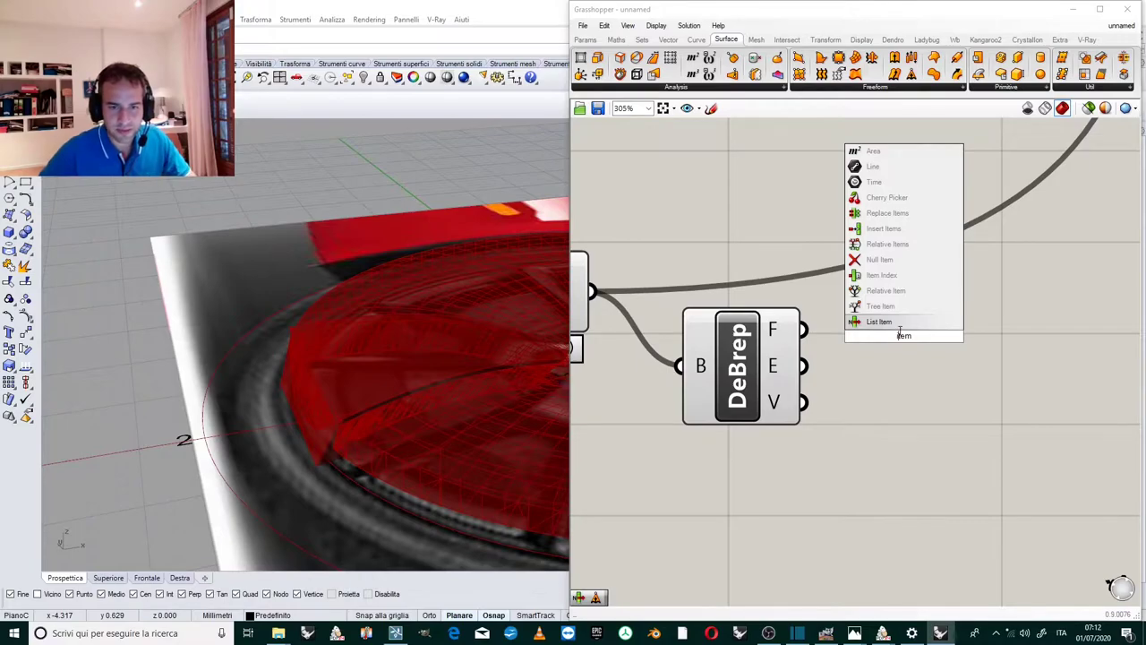
pyautogui.press('Return')
pyautogui.moveTo(809, 331); pyautogui.dragTo(841, 298)
pyautogui.moveTo(942, 350); pyautogui.dragTo(1021, 355)
pyautogui.scroll(-1, 863, 240)
pyautogui.moveTo(1022, 288); pyautogui.dragTo(965, 270, button='right')
pyautogui.scroll(1, 913, 298)
pyautogui.moveTo(929, 301); pyautogui.dragTo(1066, 328)
# Add a number slider for the List Item index, set it to 5, and tidy the component layout.
pyautogui.doubleClick(825, 422)
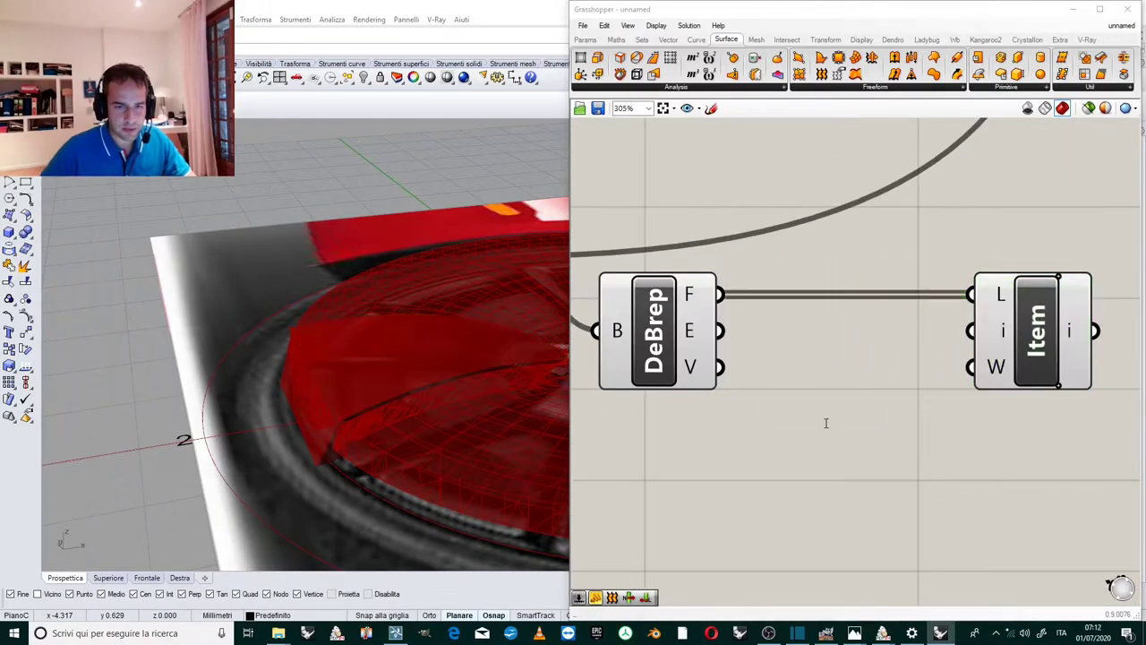
pyautogui.write('6')
pyautogui.press('Return')
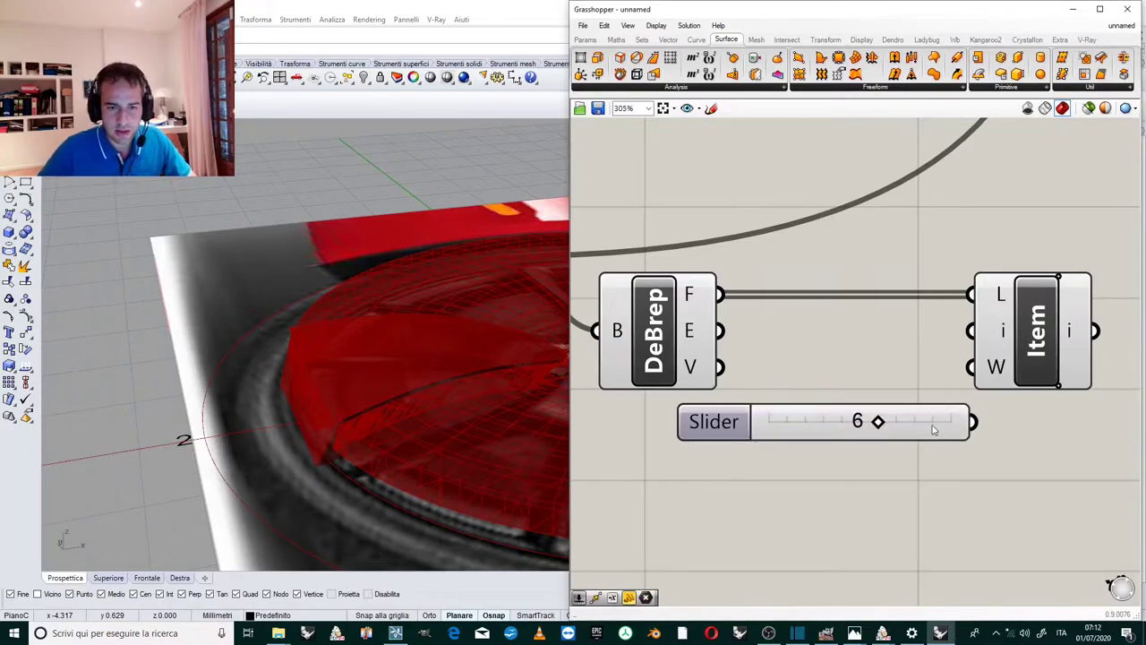
pyautogui.moveTo(980, 429); pyautogui.dragTo(970, 331)
pyautogui.moveTo(877, 423); pyautogui.dragTo(833, 426)
pyautogui.scroll(-2, 858, 394)
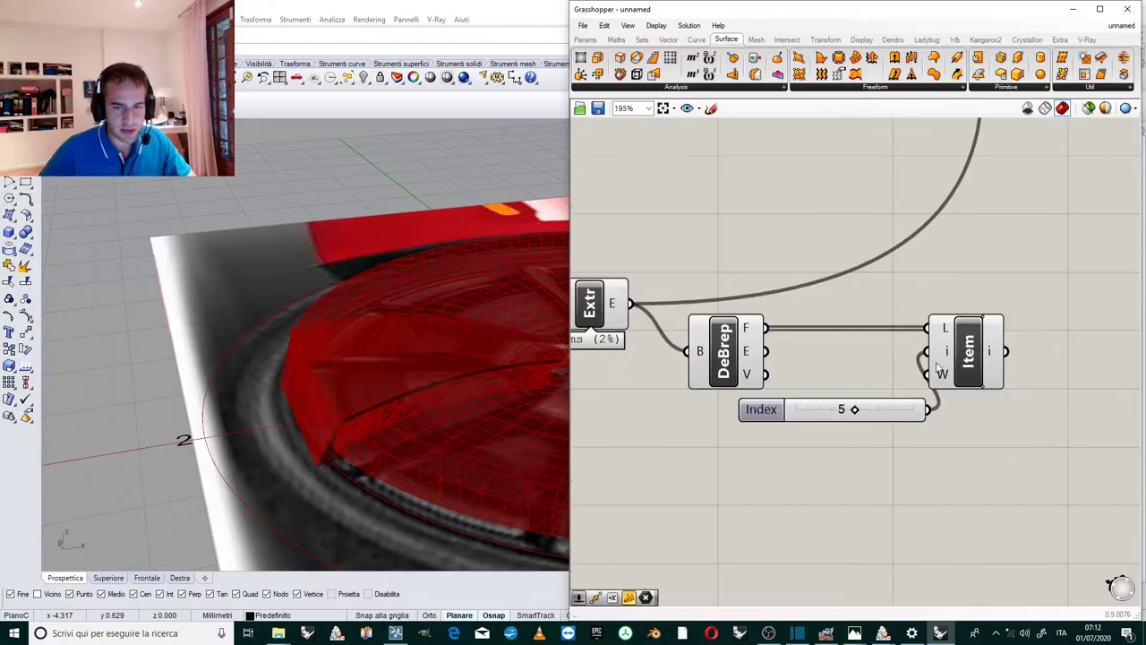
pyautogui.scroll(1, 1015, 337)
pyautogui.moveTo(1001, 356); pyautogui.dragTo(906, 460)
pyautogui.moveTo(1015, 268); pyautogui.dragTo(845, 493)
pyautogui.moveTo(949, 393); pyautogui.dragTo(822, 426)
# Add an Extrude component after List Item and connect the picked face to its base input.
pyautogui.doubleClick(954, 360)
pyautogui.doubleClick(965, 384)
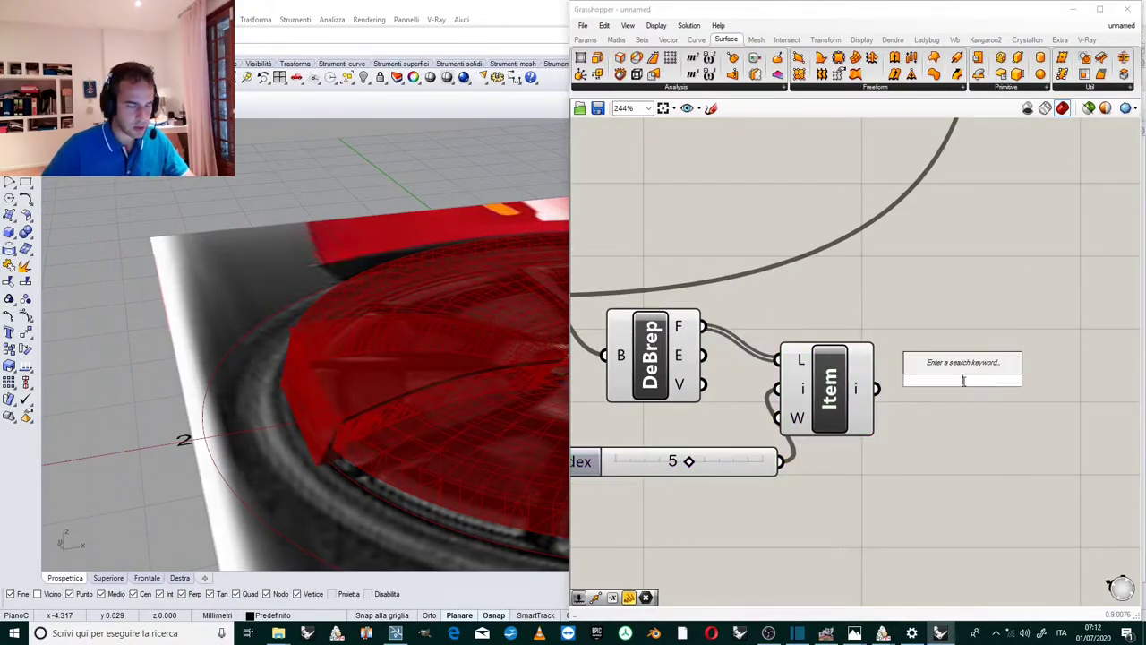
pyautogui.write('extrude')
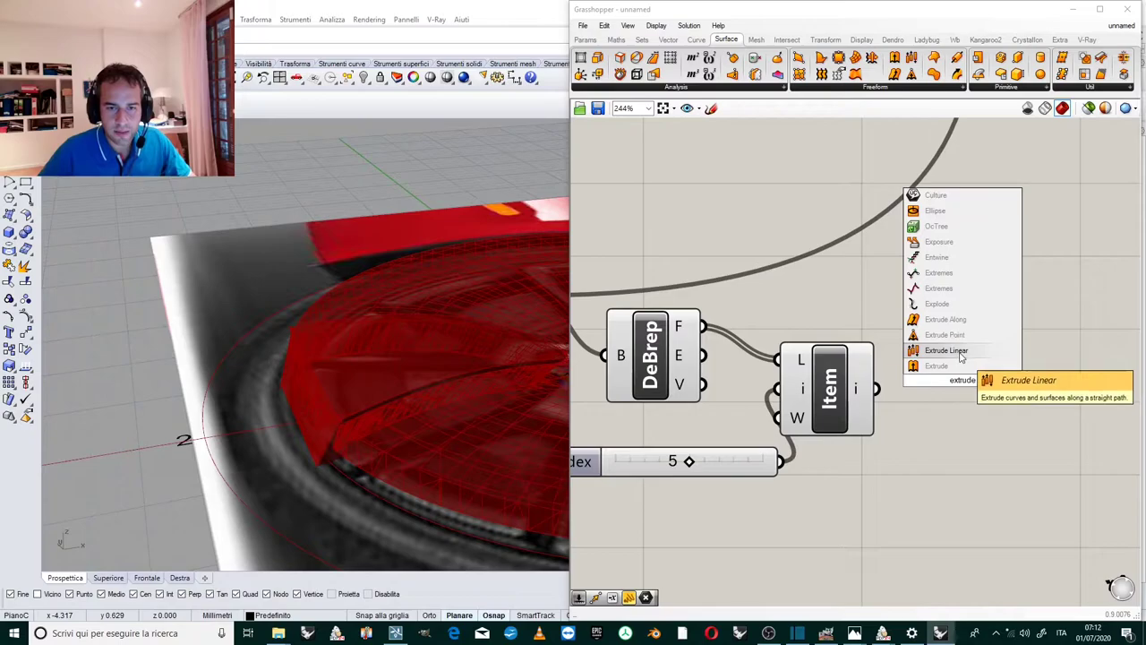
pyautogui.click(962, 365)
pyautogui.moveTo(876, 389); pyautogui.dragTo(908, 374)
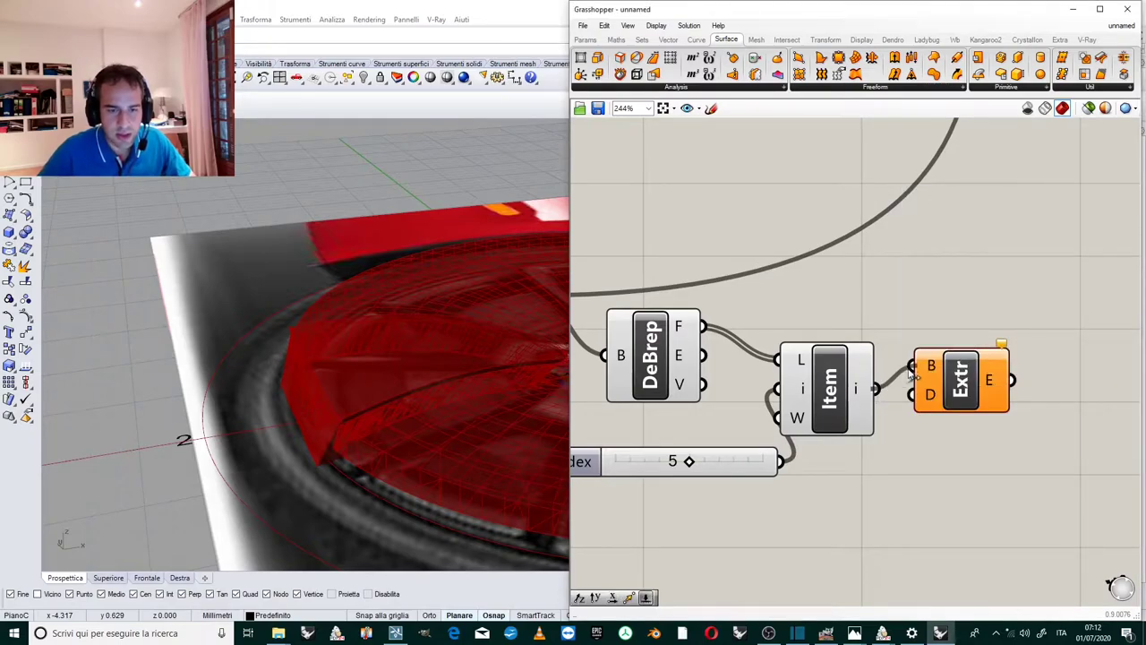
pyautogui.moveTo(384, 354); pyautogui.dragTo(419, 405, button='right')
pyautogui.scroll(-1, 746, 250)
pyautogui.scroll(-1, 890, 305)
pyautogui.scroll(1, 997, 344)
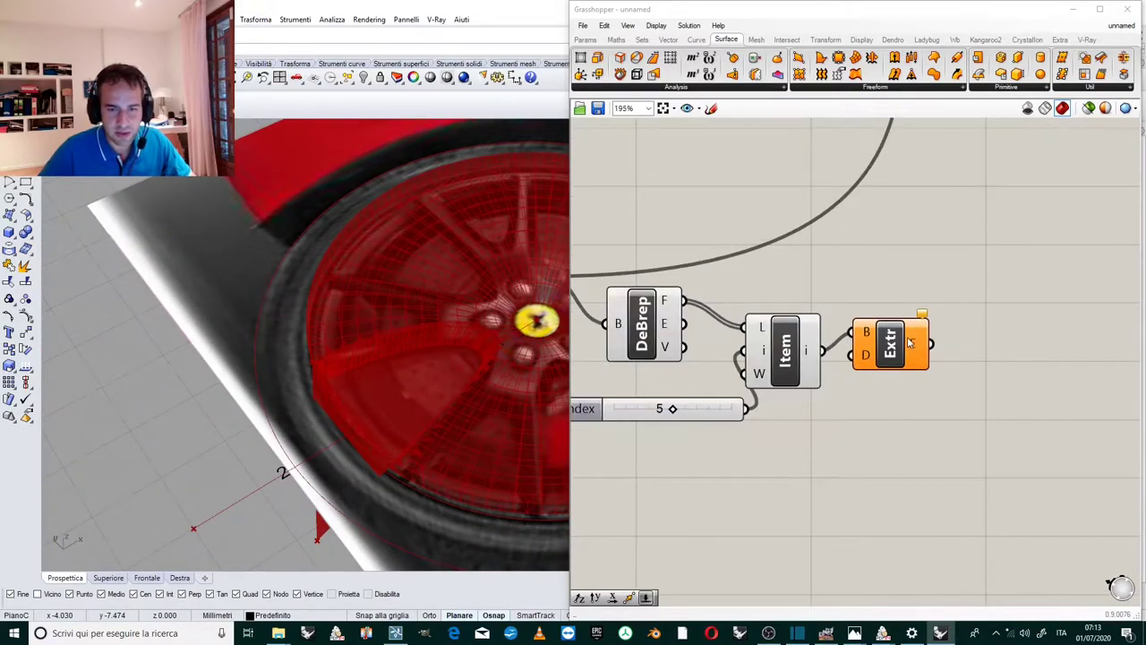
pyautogui.moveTo(909, 338); pyautogui.dragTo(1014, 381)
# Add a Unit X vector component below the new Extrude component.
pyautogui.doubleClick(938, 439)
pyautogui.write('x')
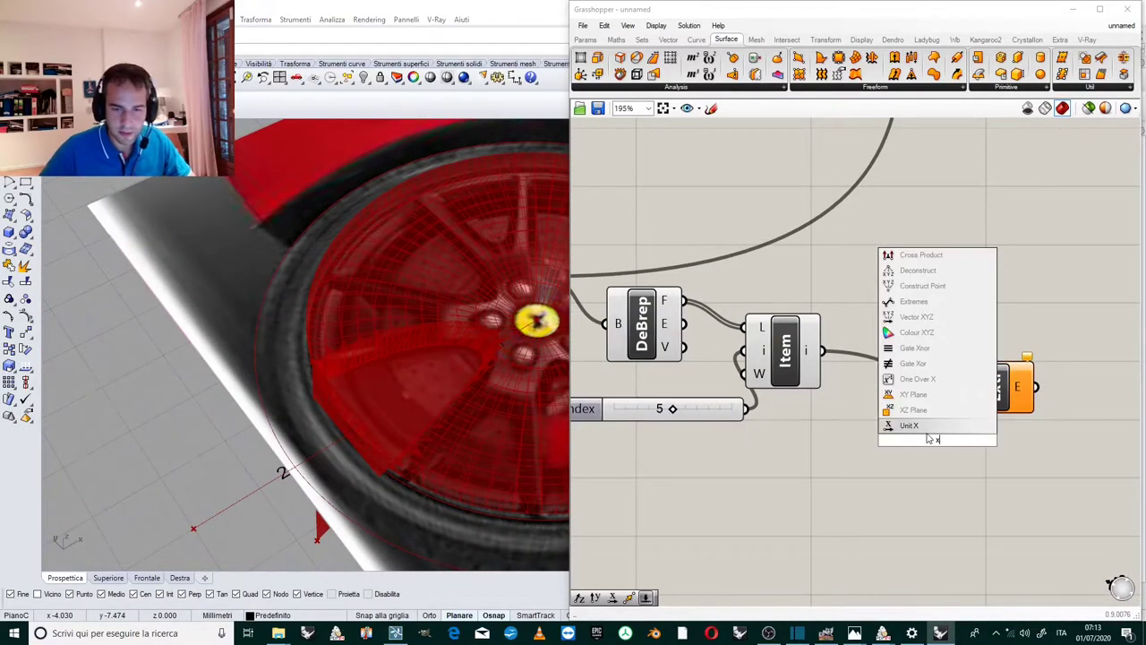
pyautogui.click(927, 428)
pyautogui.moveTo(927, 432); pyautogui.dragTo(855, 438)
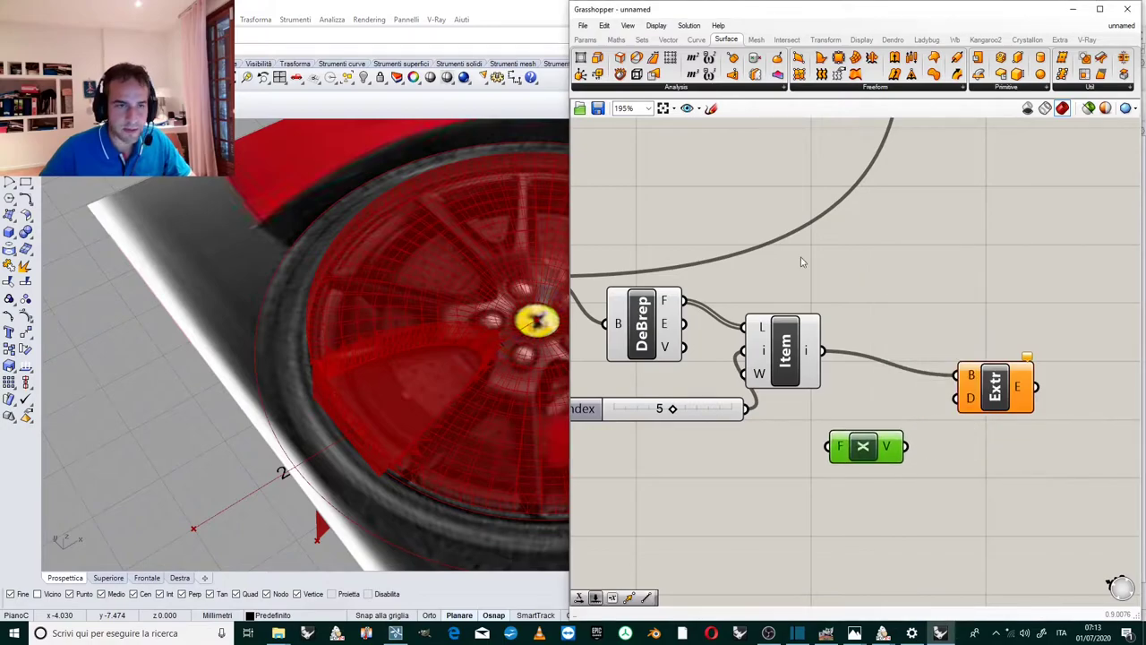
# Add a Negative component, feed it the Unit X vector, and connect its result to the new Extrude's direction input.
pyautogui.click(616, 40)
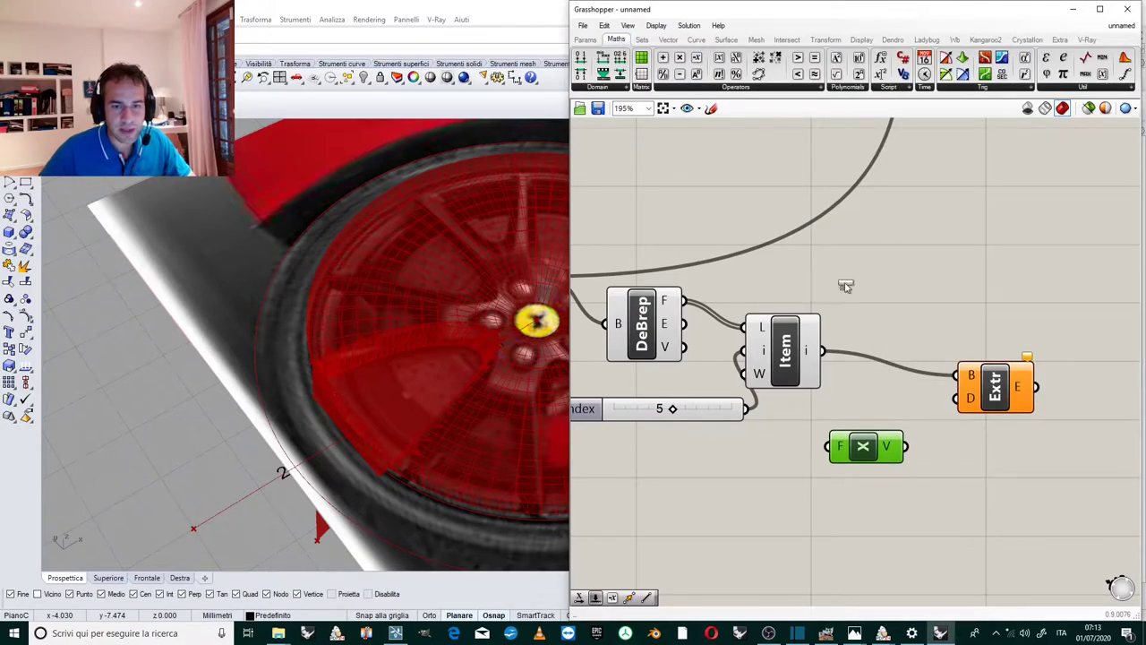
pyautogui.click(936, 441)
pyautogui.scroll(2, 937, 447)
pyautogui.moveTo(937, 447); pyautogui.dragTo(991, 505)
pyautogui.moveTo(886, 445); pyautogui.dragTo(934, 486)
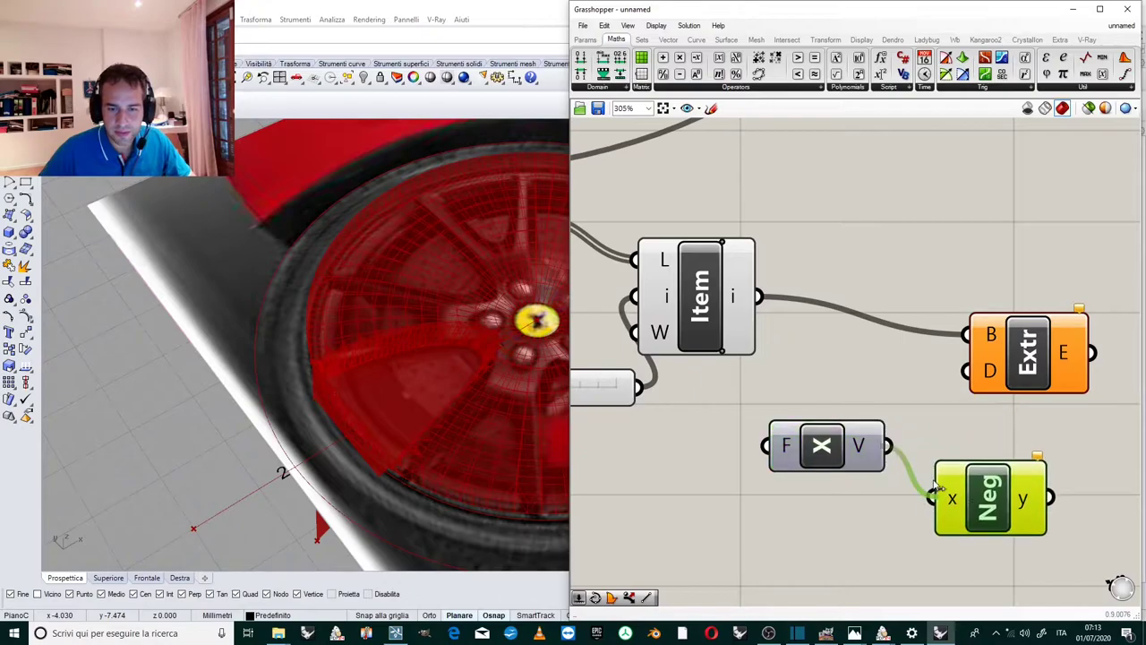
pyautogui.moveTo(1050, 497); pyautogui.dragTo(965, 370)
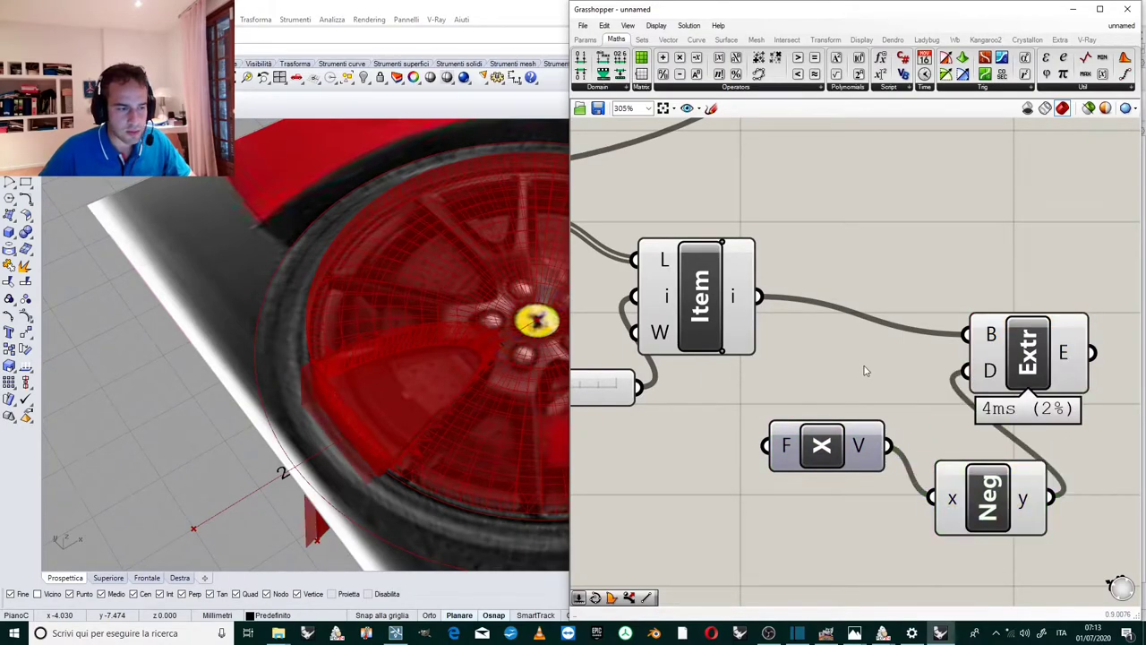
# Examine the outward extrusion of the cutting solid's end face from the side and look over its component chain.
pyautogui.moveTo(484, 421); pyautogui.dragTo(445, 382, button='right')
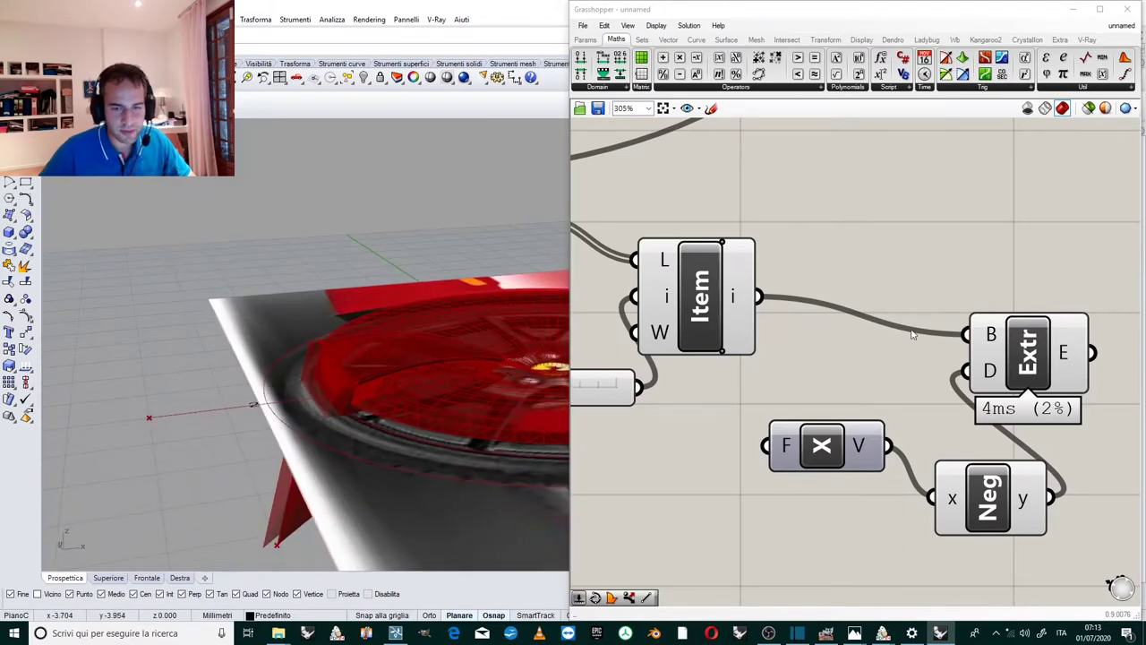
pyautogui.scroll(4, 333, 408)
pyautogui.moveTo(333, 408); pyautogui.dragTo(320, 354, button='right')
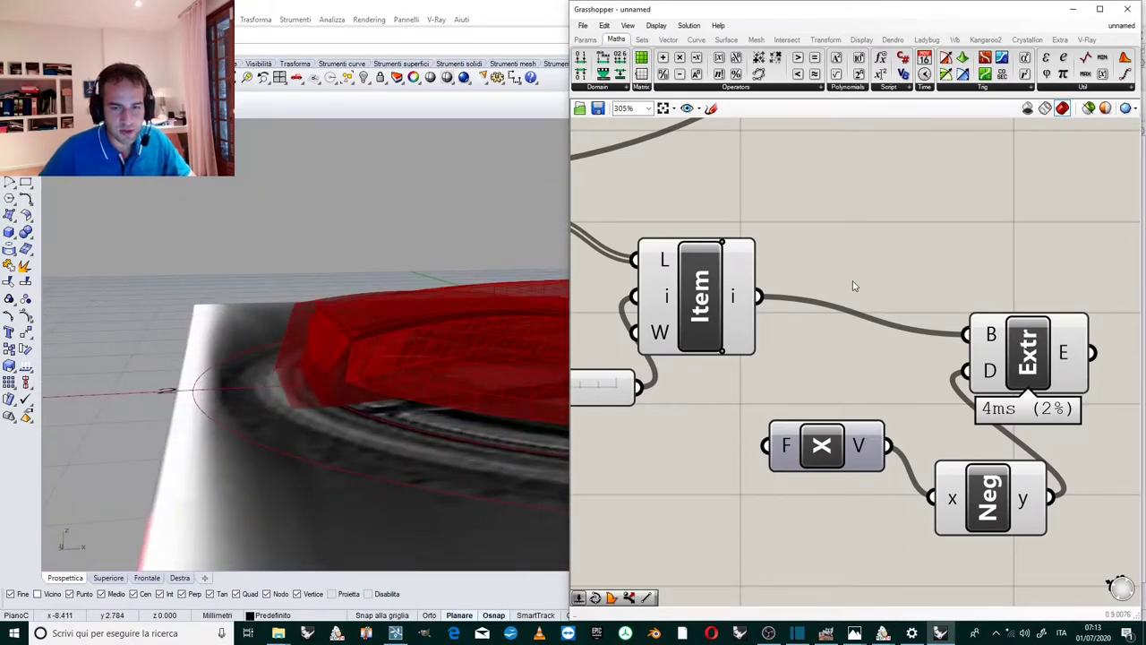
pyautogui.scroll(-5, 855, 323)
pyautogui.scroll(3, 942, 313)
pyautogui.scroll(-5, 941, 403)
pyautogui.scroll(2, 827, 347)
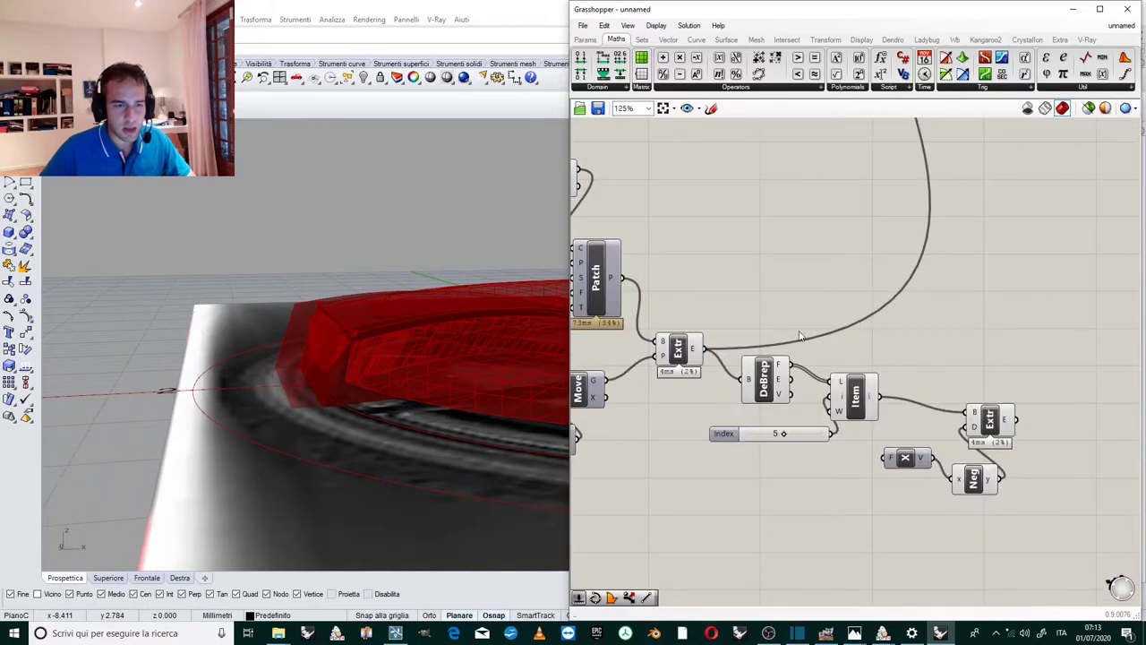
pyautogui.scroll(3, 973, 397)
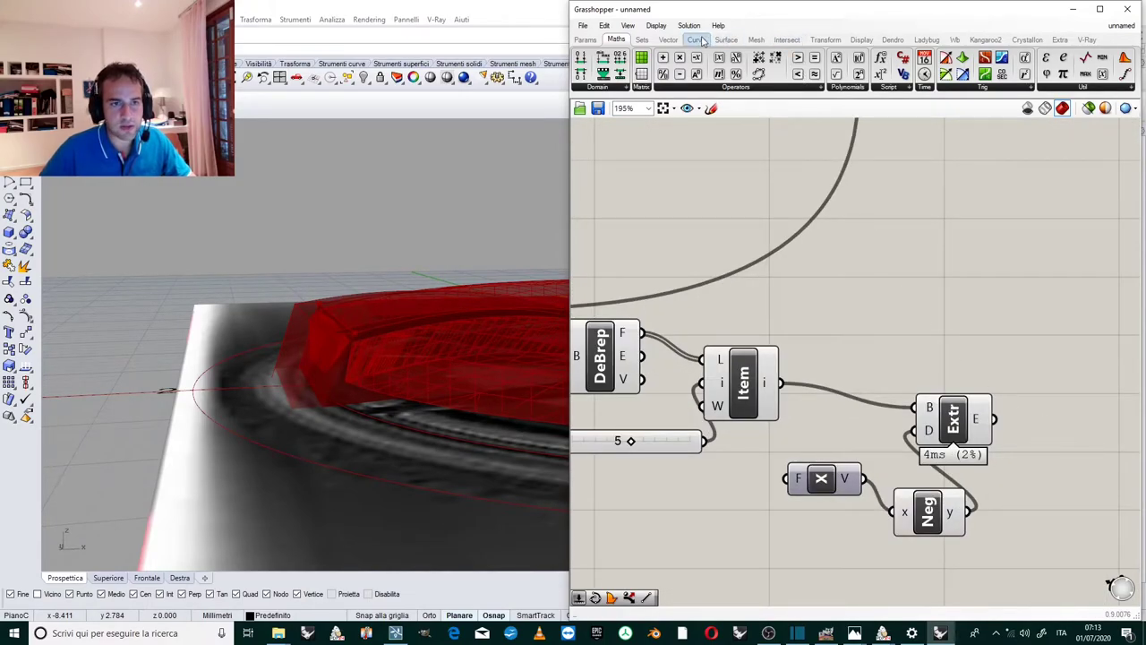
# Add a Mesh Brep component and connect the end-face extrusion to its brep input.
pyautogui.click(755, 39)
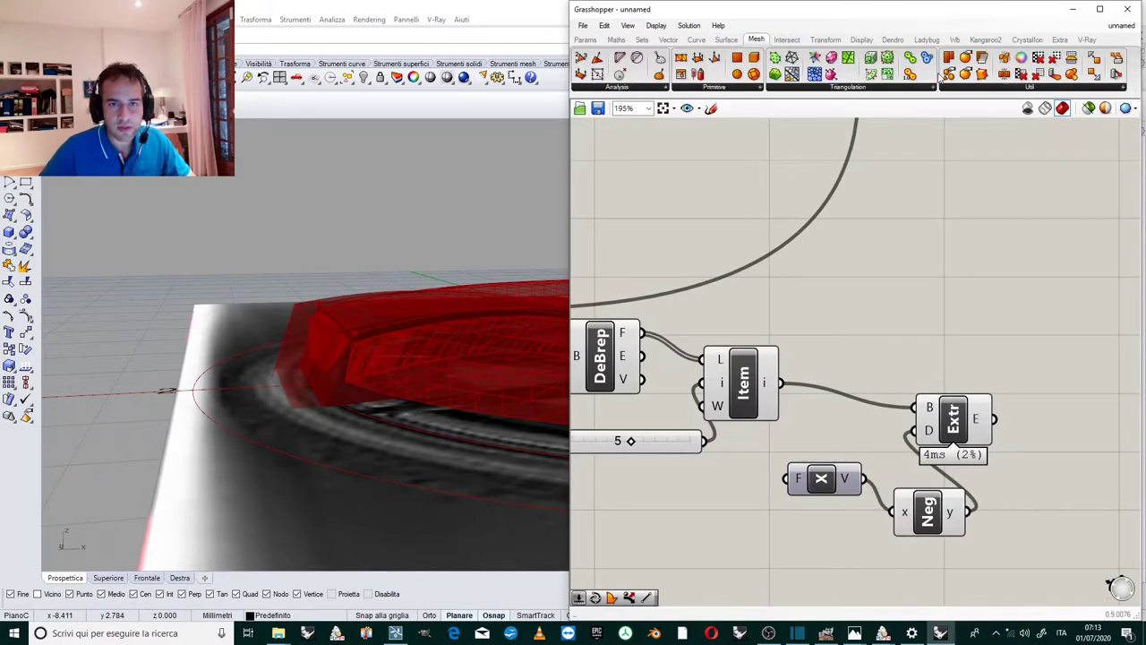
pyautogui.moveTo(948, 57); pyautogui.dragTo(1057, 380)
pyautogui.moveTo(992, 419); pyautogui.dragTo(1026, 367)
pyautogui.scroll(-2, 929, 336)
pyautogui.moveTo(930, 335); pyautogui.dragTo(853, 319, button='right')
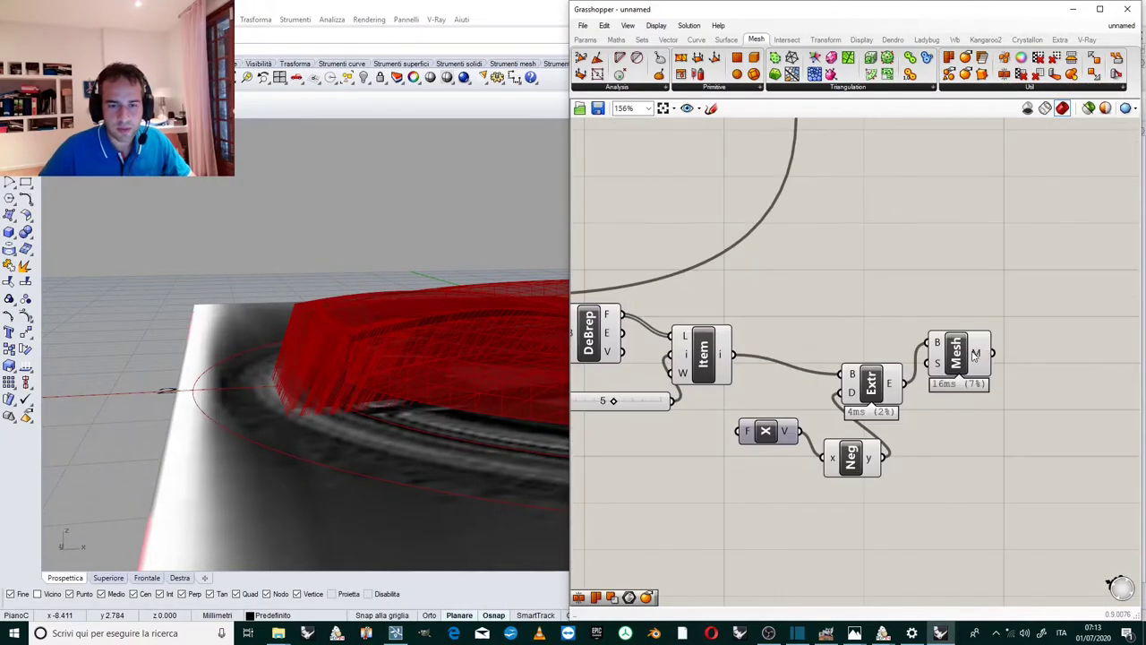
# Move the new Mesh Brep below the other mesh components feeding Mesh Difference, and shift both cutting meshes to make room.
pyautogui.moveTo(969, 366); pyautogui.dragTo(912, 286)
pyautogui.scroll(-3, 915, 297)
pyautogui.scroll(1, 937, 342)
pyautogui.moveTo(626, 179); pyautogui.dragTo(813, 271, button='right')
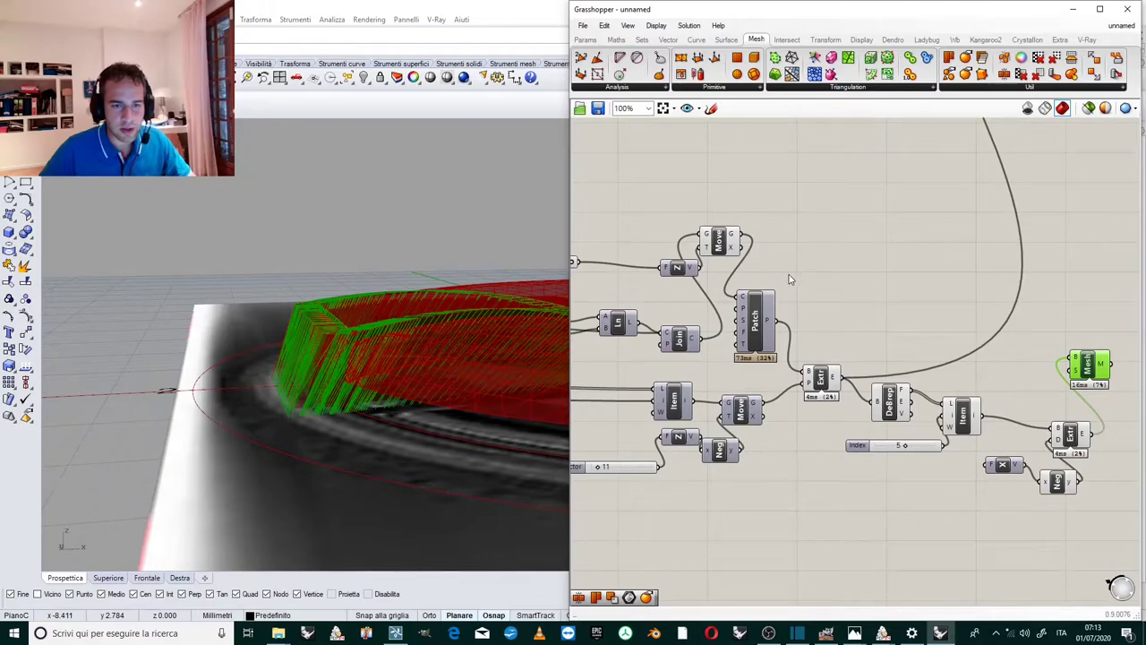
pyautogui.scroll(-4, 786, 333)
pyautogui.scroll(4, 944, 295)
pyautogui.scroll(-5, 868, 434)
pyautogui.moveTo(866, 435); pyautogui.dragTo(863, 170)
pyautogui.scroll(1, 874, 135)
pyautogui.scroll(5, 863, 173)
pyautogui.scroll(-1, 759, 317)
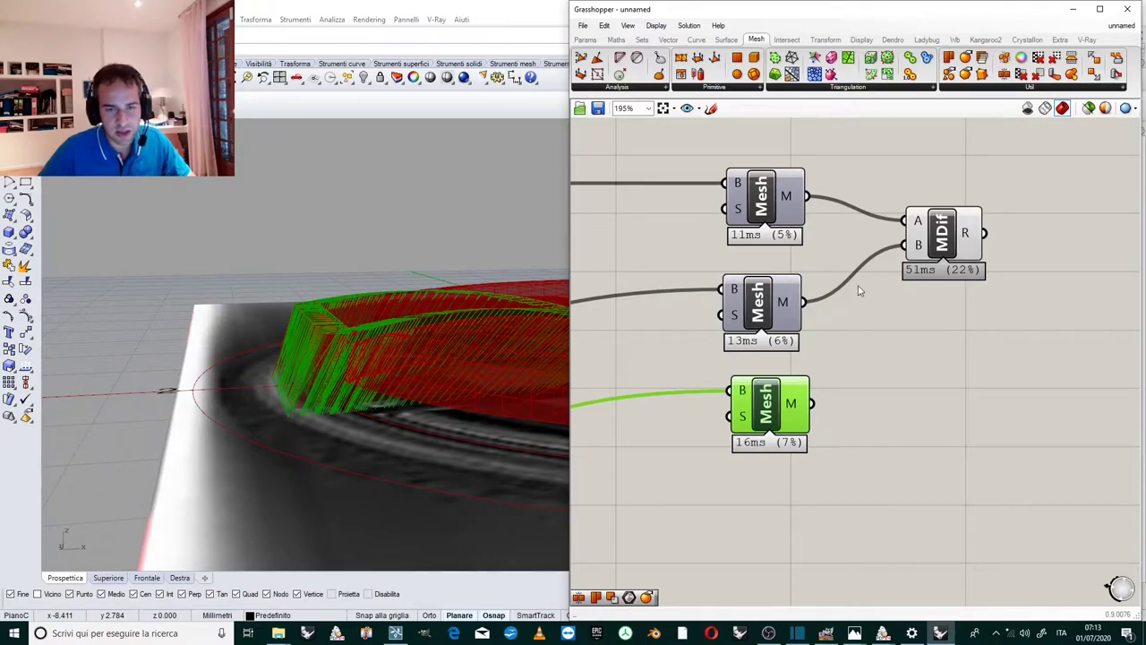
pyautogui.moveTo(769, 401); pyautogui.dragTo(711, 404)
pyautogui.moveTo(747, 316); pyautogui.dragTo(709, 319)
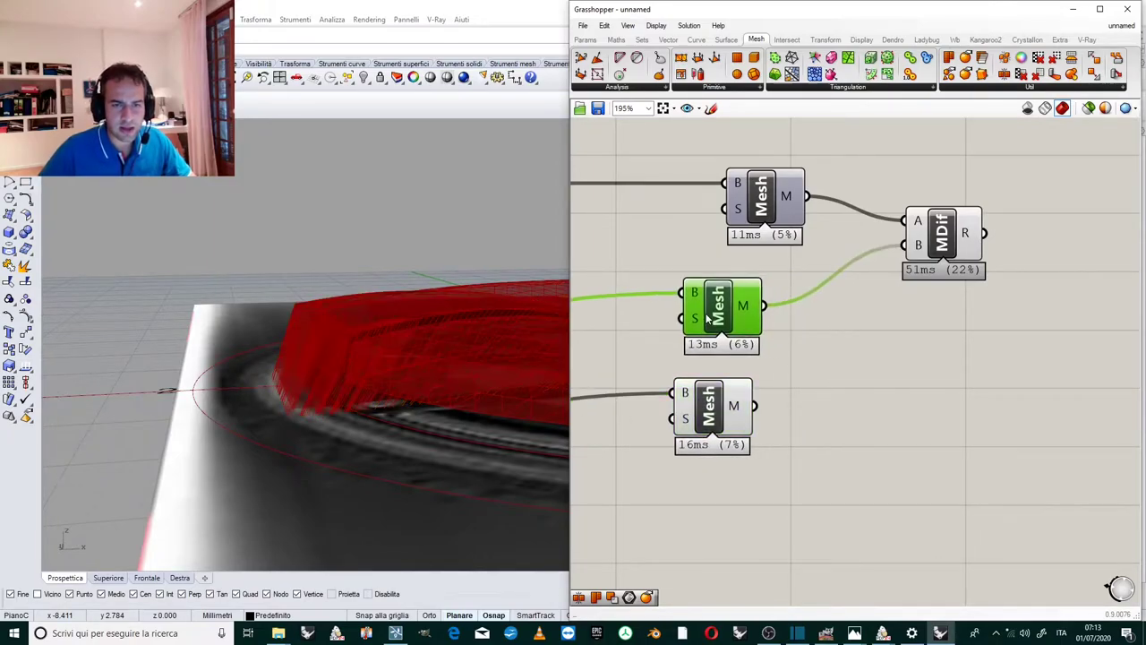
# Add a Mesh Union component and connect both cutting meshes to its input.
pyautogui.click(787, 39)
pyautogui.click(988, 88)
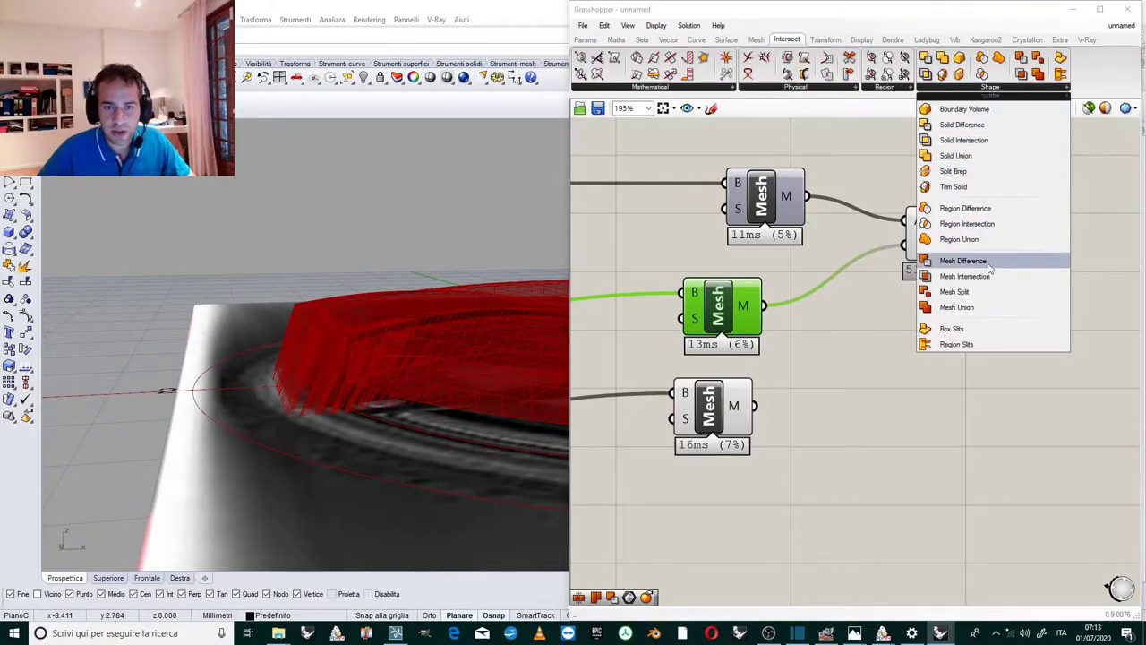
pyautogui.click(979, 307)
pyautogui.click(886, 363)
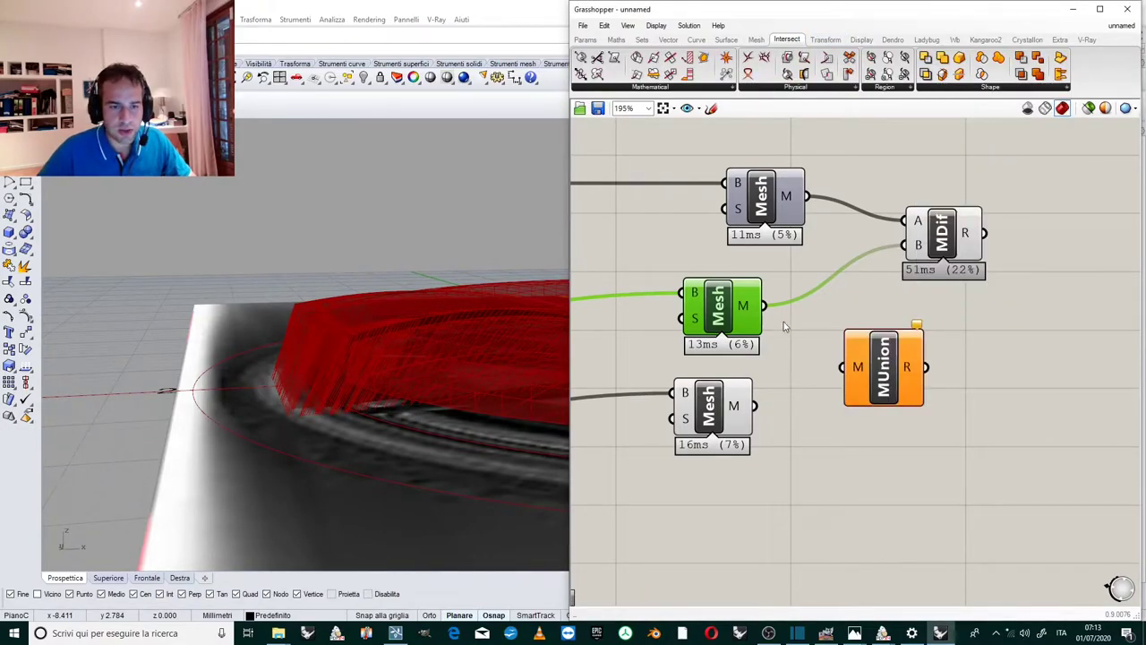
pyautogui.moveTo(770, 315); pyautogui.dragTo(857, 358)
pyautogui.keyDown('shift'); pyautogui.moveTo(757, 406); pyautogui.dragTo(844, 370); pyautogui.keyUp('shift')
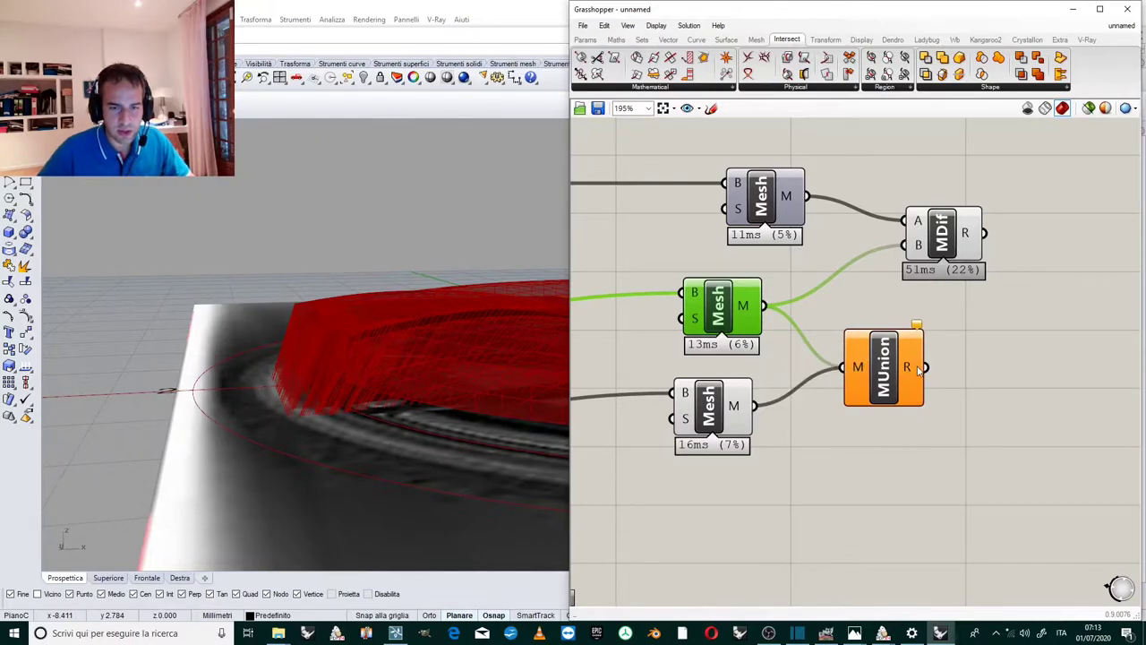
# Connect the Mesh Union result to the B input of Mesh Difference and check the cut in the wheel mesh.
pyautogui.moveTo(925, 367); pyautogui.dragTo(906, 244)
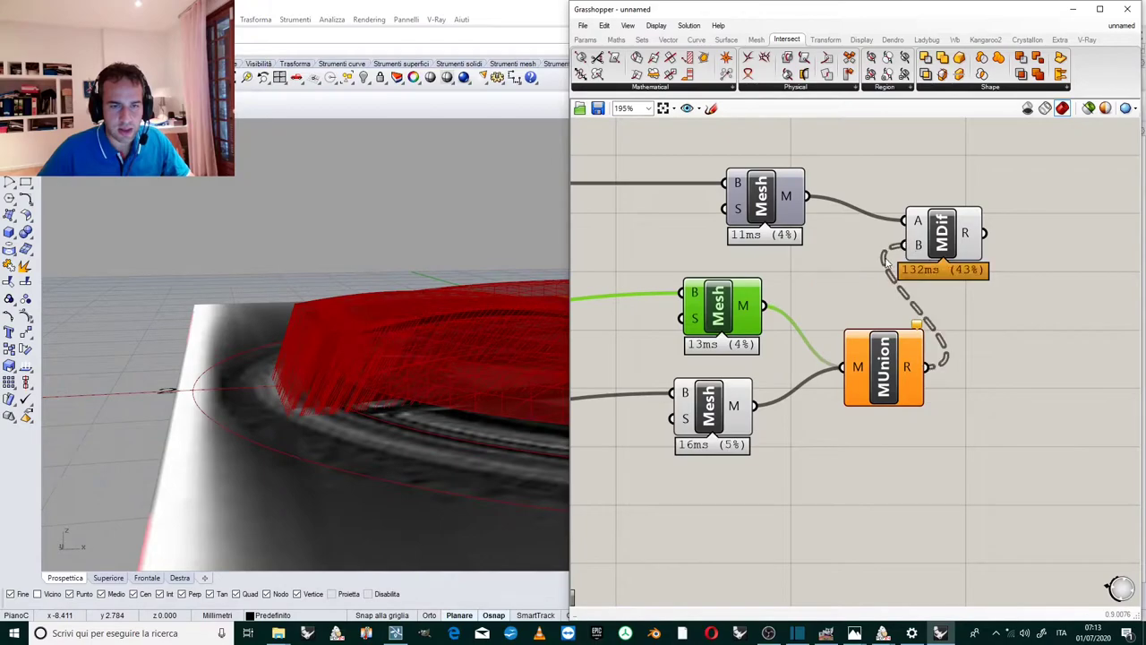
pyautogui.click(944, 241)
pyautogui.moveTo(384, 332); pyautogui.dragTo(529, 325, button='right')
pyautogui.click(841, 197)
pyautogui.scroll(-4, 832, 229)
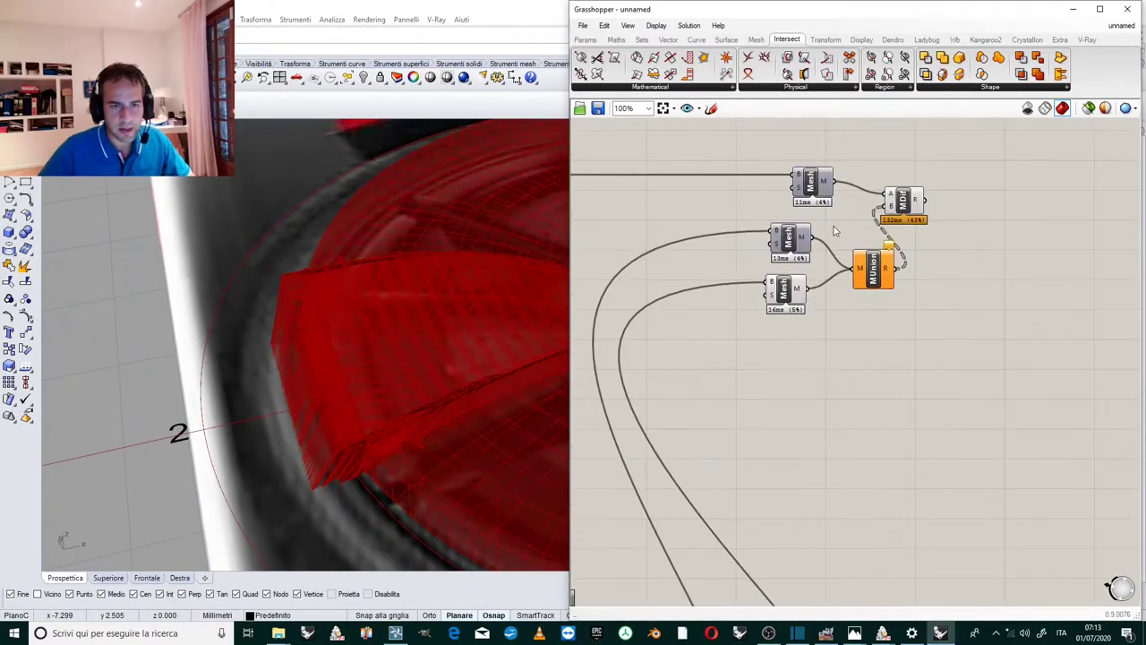
# Turn off the preview of the two cutting Mesh Brep components and of the components building the spoke-opening solids.
pyautogui.click(806, 240)
pyautogui.middleClick(770, 298)
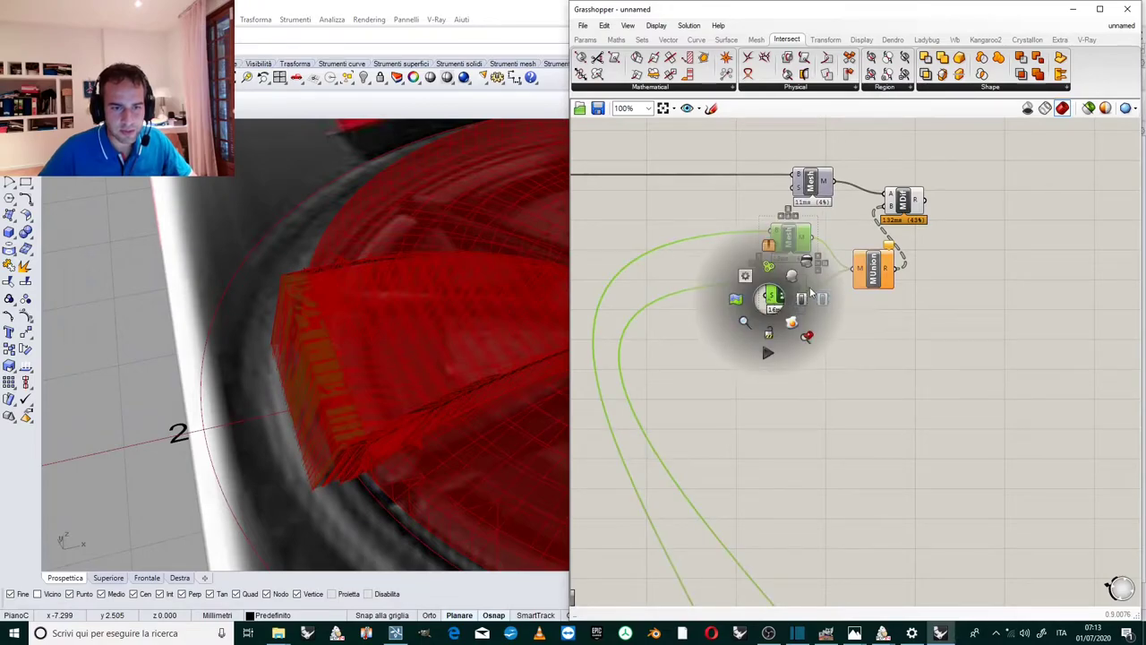
pyautogui.click(831, 335)
pyautogui.scroll(-9, 768, 283)
pyautogui.moveTo(810, 254); pyautogui.dragTo(703, 380)
pyautogui.middleClick(699, 393)
pyautogui.click(735, 361)
# Highlight the Mesh Difference component and look over the component network for geometry still being previewed.
pyautogui.click(830, 257)
pyautogui.scroll(4, 769, 181)
pyautogui.scroll(-4, 860, 202)
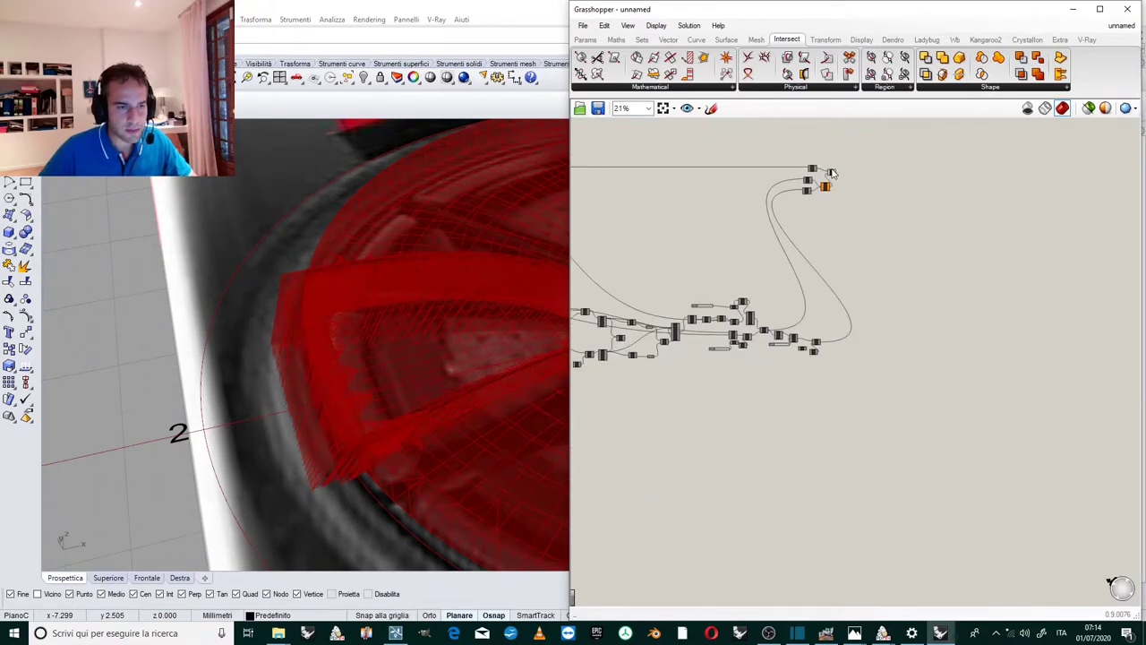
pyautogui.click(831, 172)
pyautogui.click(875, 283)
pyautogui.scroll(3, 737, 284)
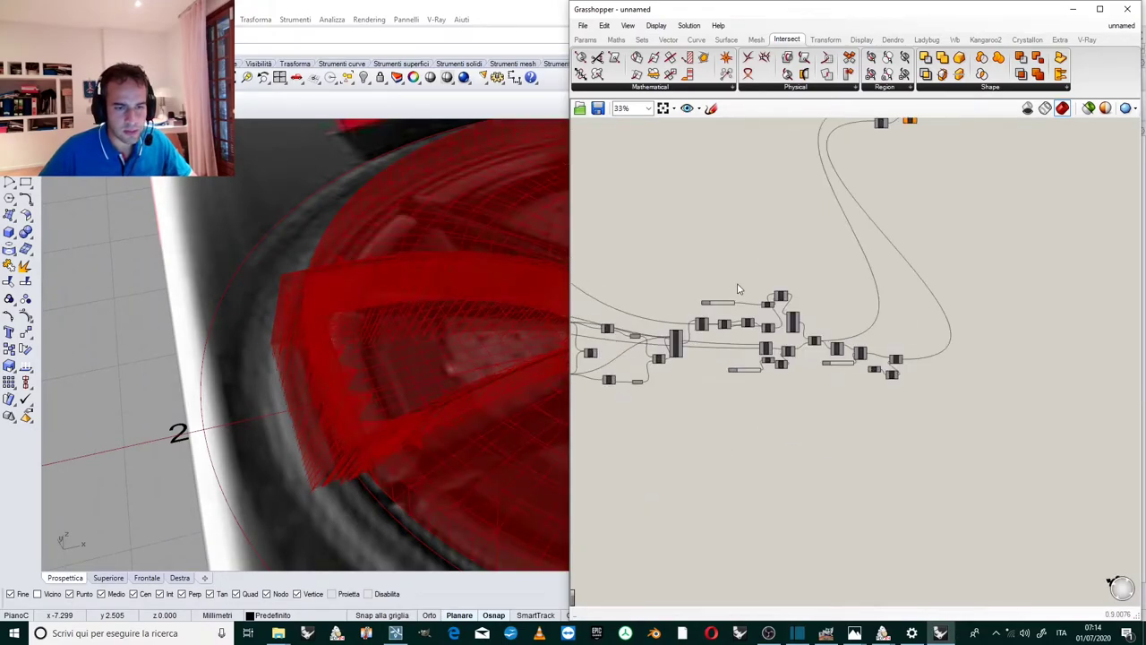
pyautogui.scroll(-3, 873, 419)
pyautogui.scroll(8, 873, 419)
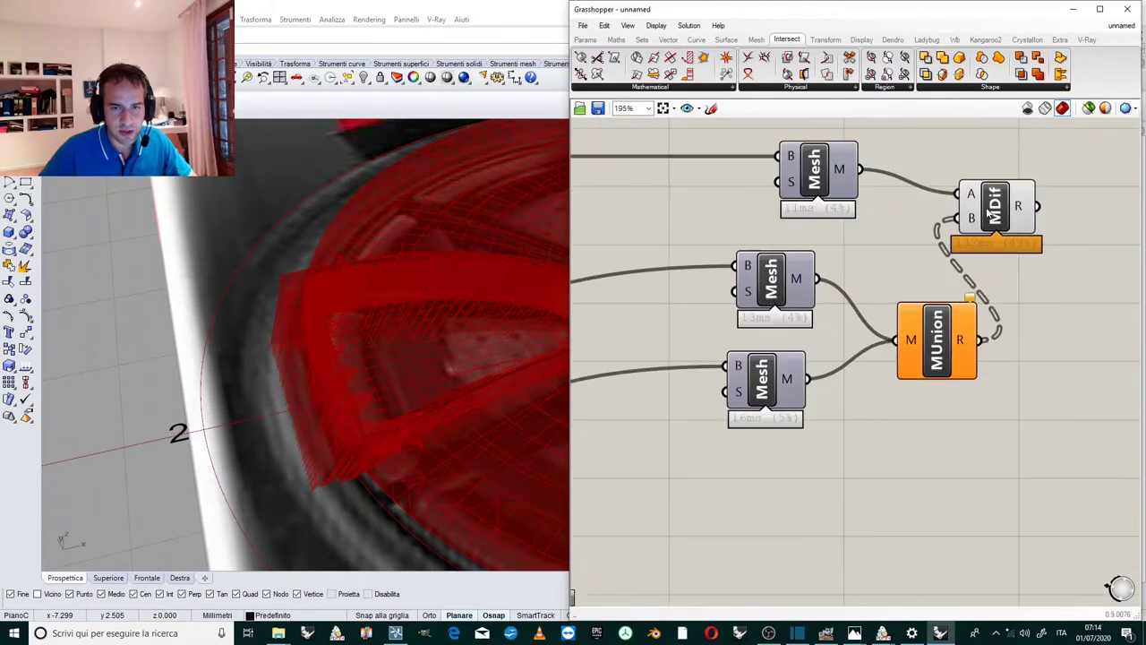
# Turn off the Mesh Union preview and inspect the outer end of the spoke opening.
pyautogui.click(937, 338)
pyautogui.rightClick(937, 338)
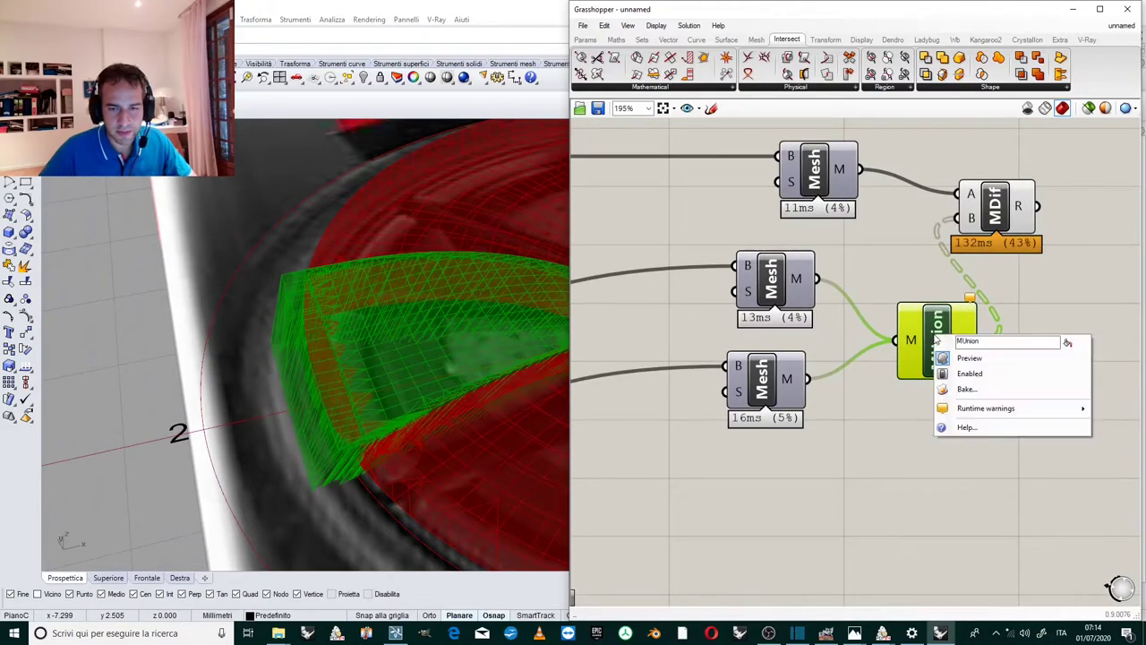
pyautogui.click(971, 358)
pyautogui.moveTo(403, 309); pyautogui.dragTo(360, 274, button='right')
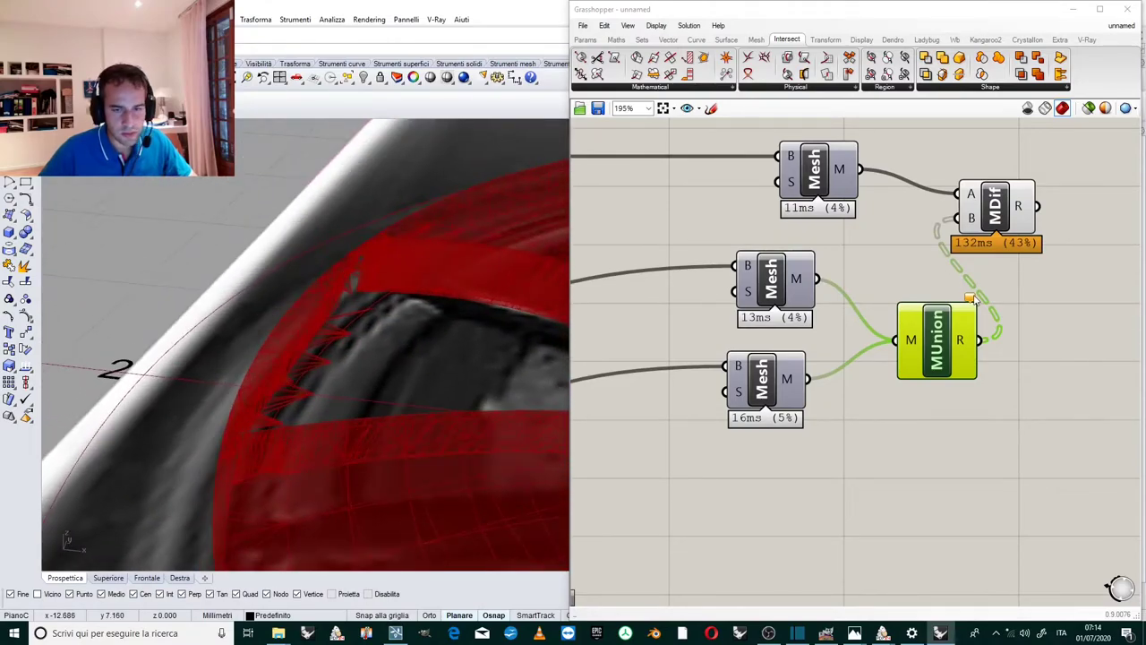
# Read the warning on the Mesh Union component.
pyautogui.click(926, 294)
pyautogui.scroll(-3, 924, 299)
pyautogui.scroll(5, 953, 294)
pyautogui.moveTo(936, 321)
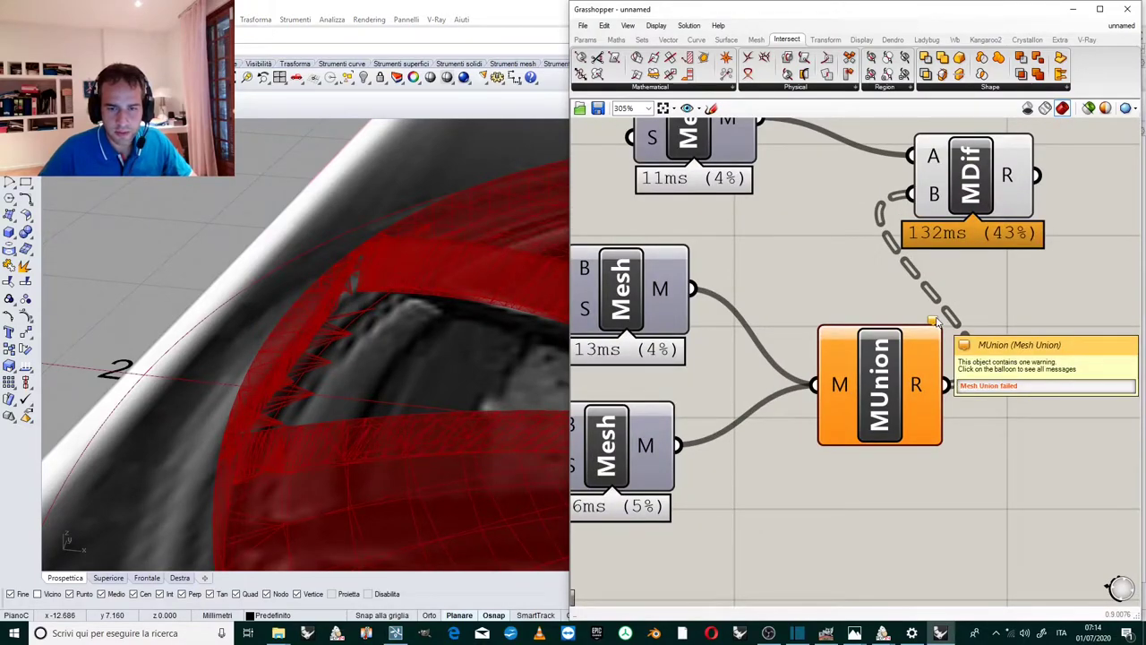
# Wire the first cutting mesh directly into the Mesh Difference B input and delete the Mesh Union component.
pyautogui.scroll(-1, 937, 321)
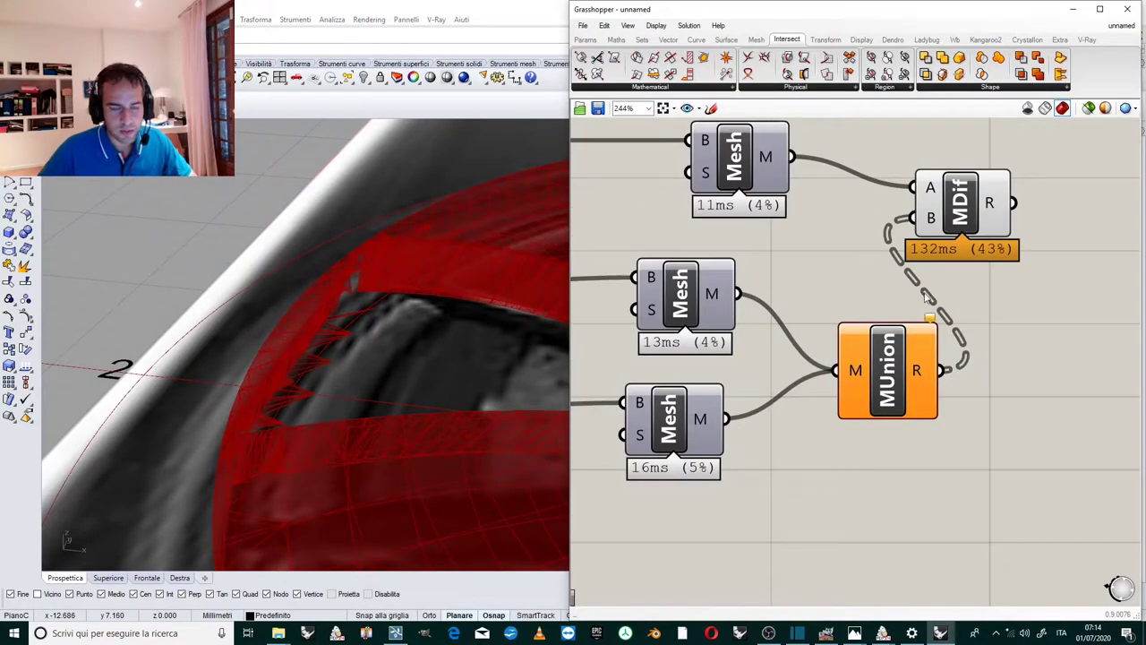
pyautogui.moveTo(739, 293); pyautogui.dragTo(911, 217)
pyautogui.click(904, 339)
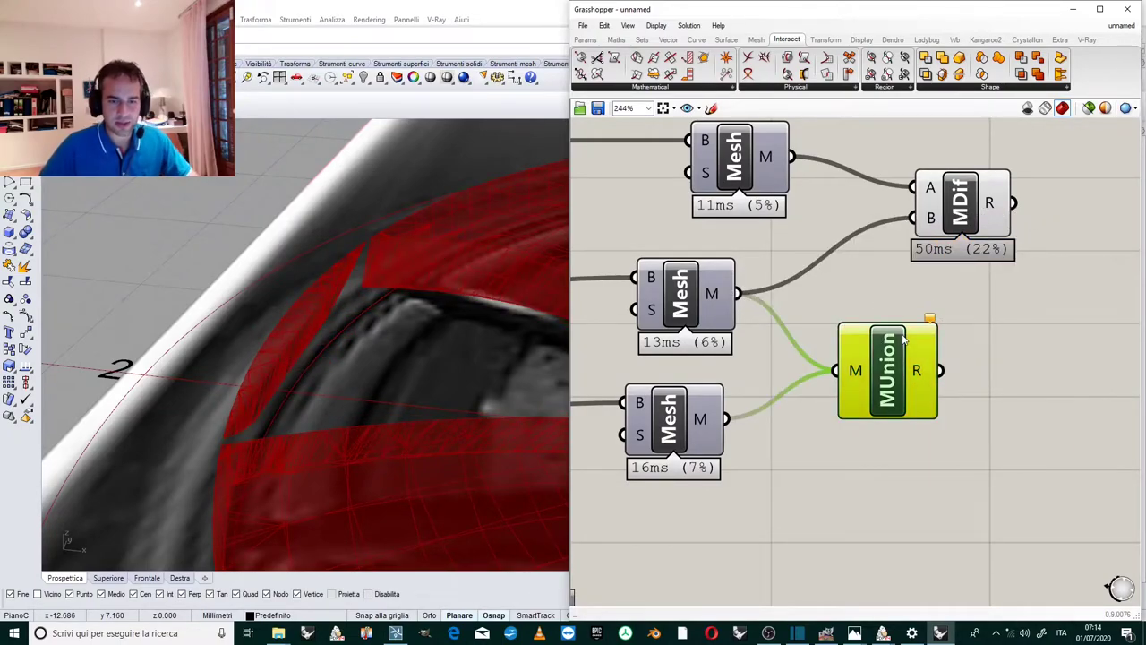
pyautogui.press('Delete')
# Duplicate Mesh Difference, feed the first difference result into the copy's A input and the second cutting mesh into its B input.
pyautogui.scroll(-3, 824, 353)
pyautogui.click(893, 279)
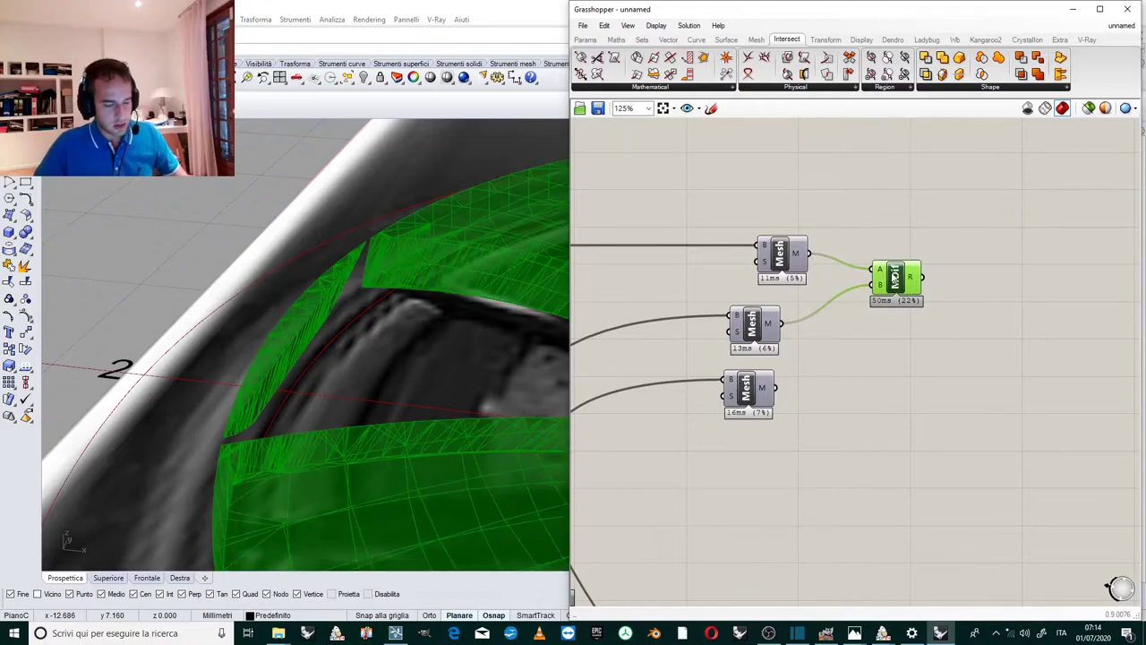
pyautogui.keyDown('alt'); pyautogui.moveTo(893, 280); pyautogui.dragTo(935, 323); pyautogui.keyUp('alt')
pyautogui.scroll(3, 937, 325)
pyautogui.moveTo(925, 259); pyautogui.dragTo(900, 323)
pyautogui.scroll(-3, 909, 315)
pyautogui.moveTo(767, 386); pyautogui.dragTo(906, 334)
pyautogui.click(980, 379)
pyautogui.scroll(3, 924, 328)
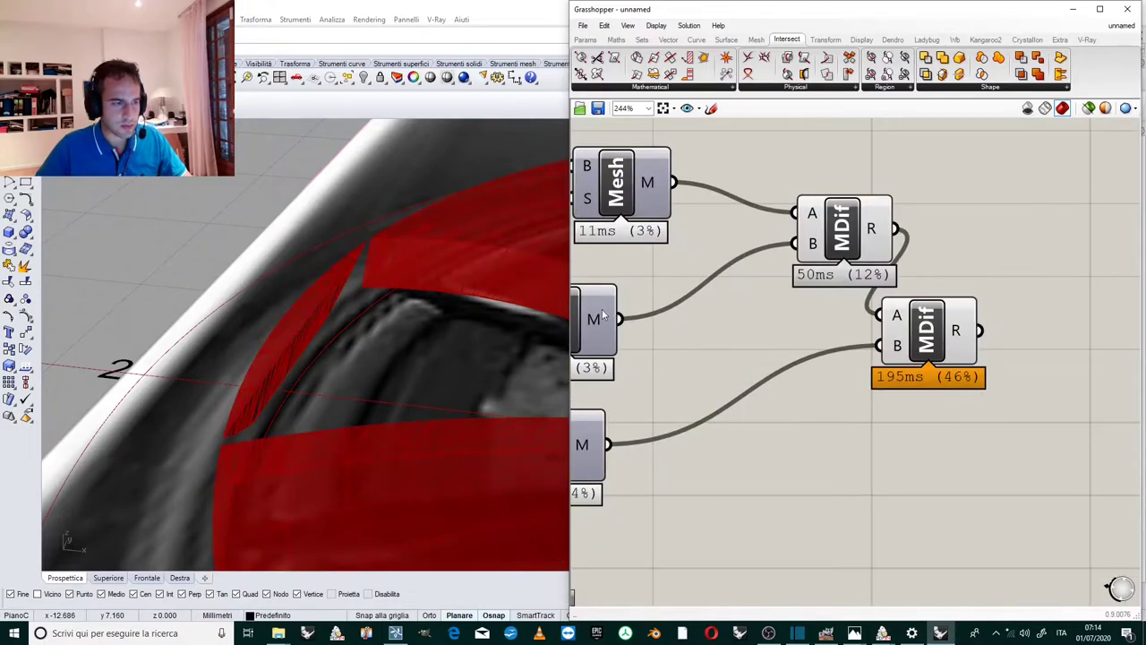
# Check the second Mesh Difference result and move that component farther away from the first one.
pyautogui.scroll(3, 927, 353)
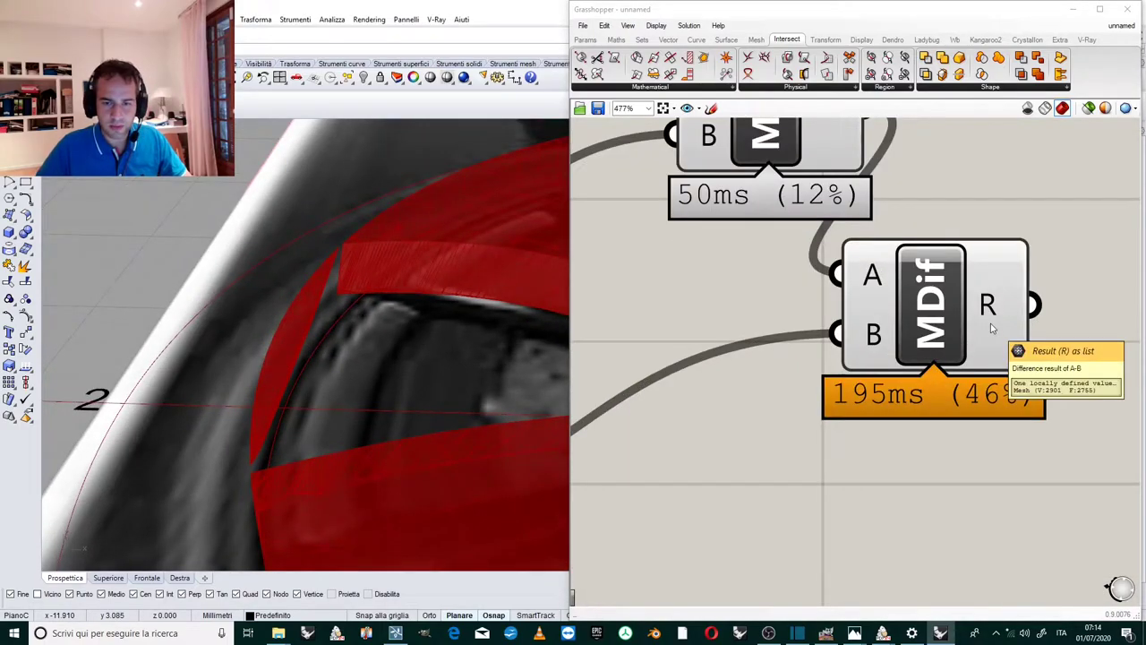
pyautogui.scroll(-1, 991, 304)
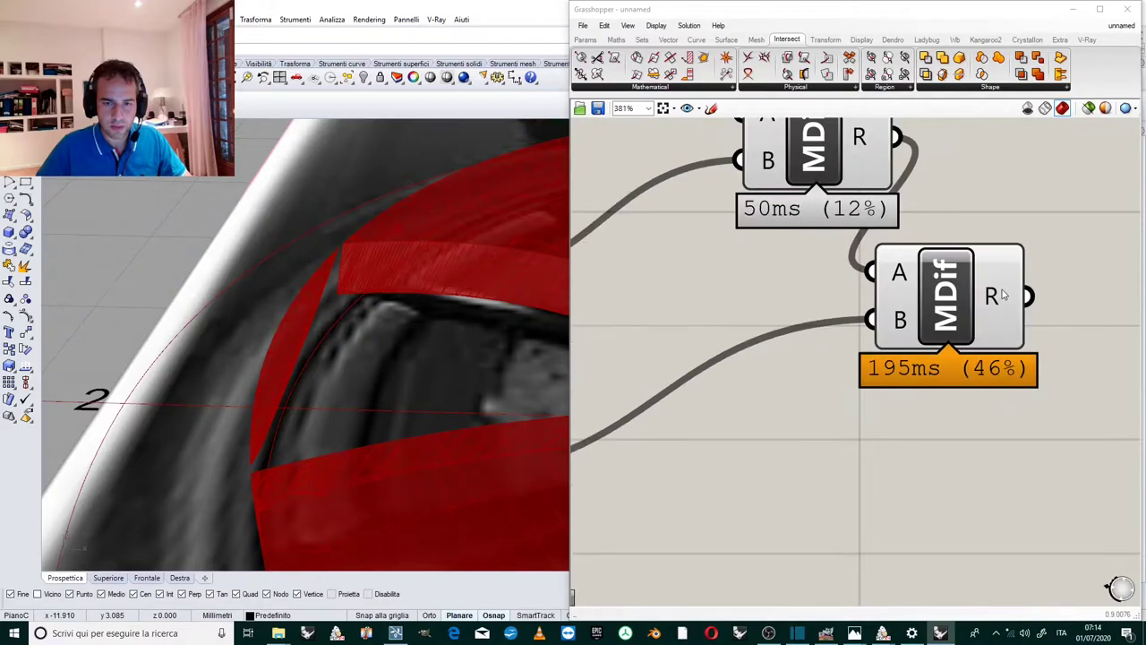
pyautogui.click(942, 307)
pyautogui.scroll(-2, 933, 277)
pyautogui.moveTo(933, 277); pyautogui.dragTo(973, 316)
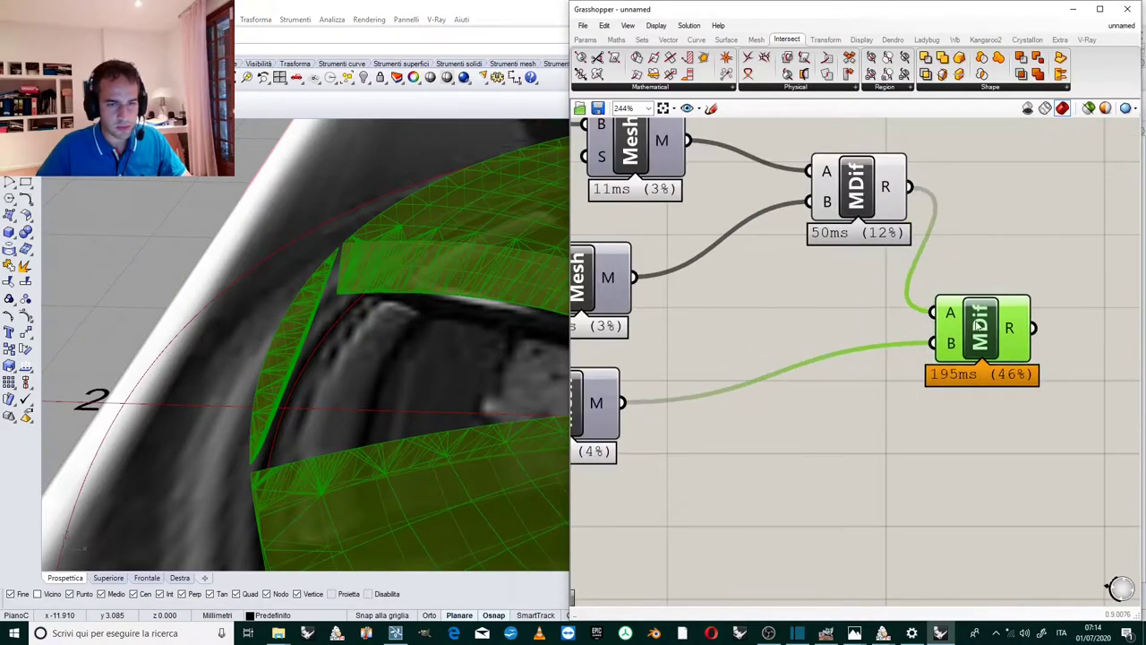
pyautogui.click(1000, 221)
# Move the second cutting Mesh Brep component next to the Extrude component that feeds it.
pyautogui.scroll(-4, 1000, 221)
pyautogui.scroll(3, 865, 289)
pyautogui.click(795, 308)
pyautogui.scroll(-9, 795, 307)
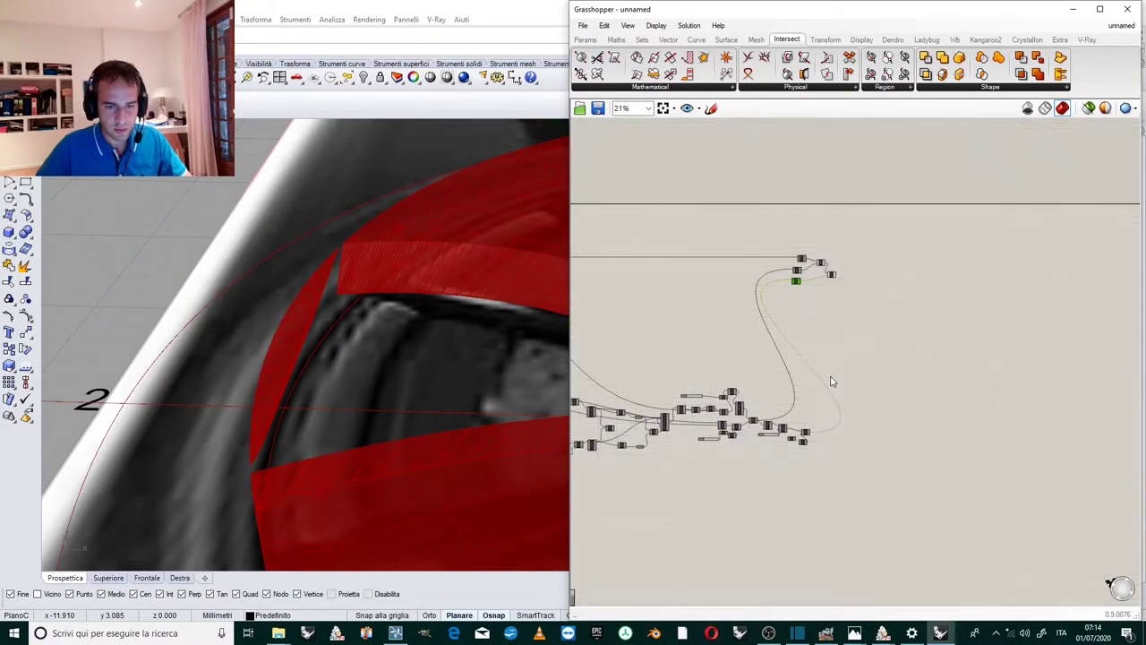
pyautogui.scroll(2, 831, 379)
pyautogui.moveTo(771, 179); pyautogui.dragTo(829, 470)
pyautogui.scroll(6, 829, 469)
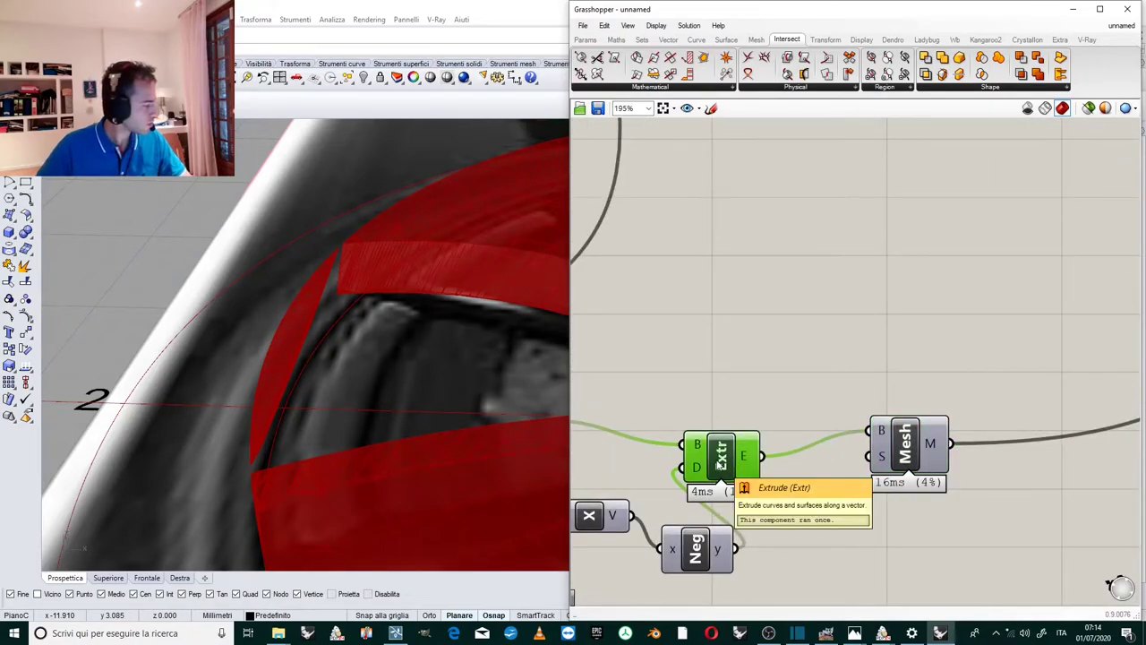
# Turn on the preview of the Extrude component feeding the second cutting mesh and inspect it at the spoke opening's outer end.
pyautogui.rightClick(721, 463)
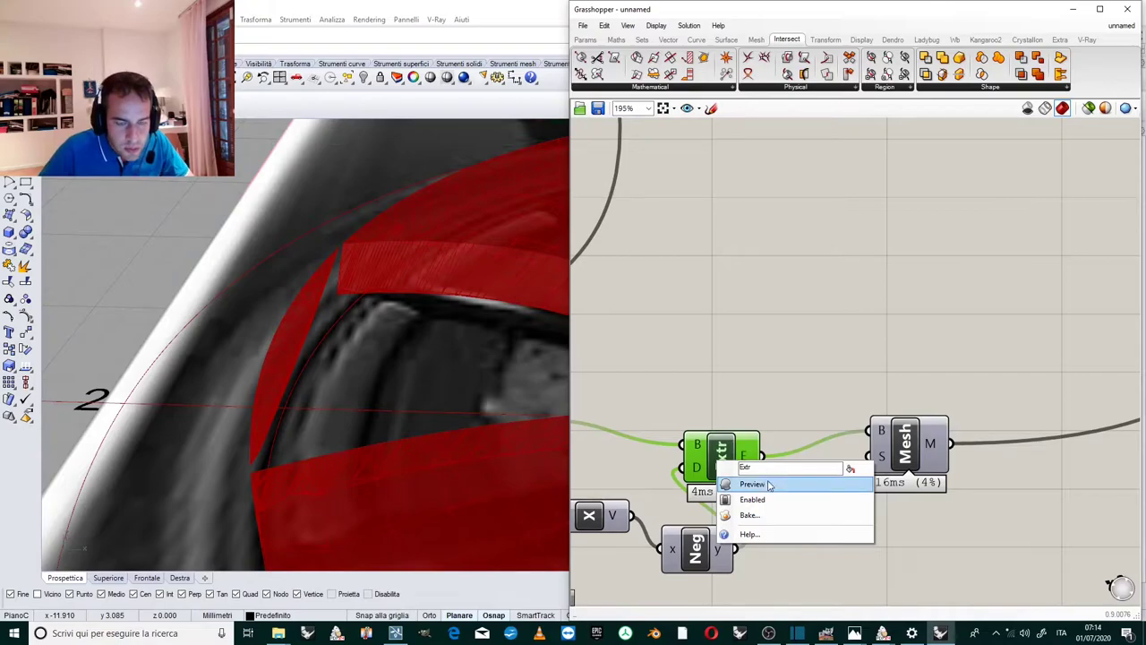
pyautogui.click(752, 483)
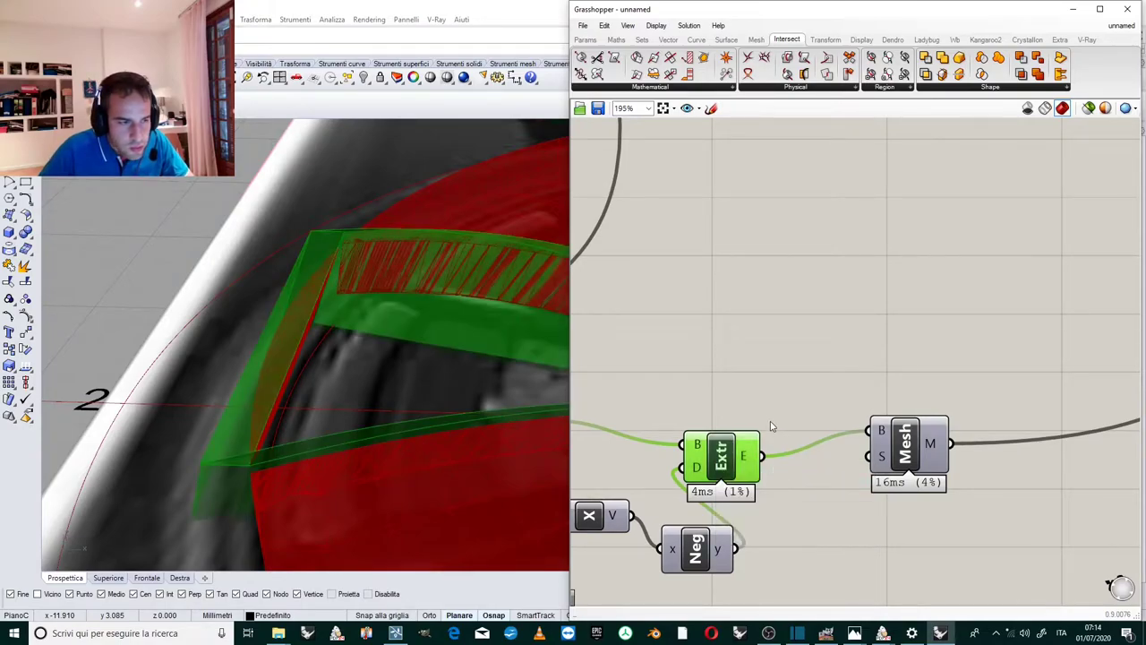
pyautogui.click(767, 421)
pyautogui.moveTo(422, 324); pyautogui.dragTo(456, 289, button='right')
pyautogui.scroll(5, 450, 304)
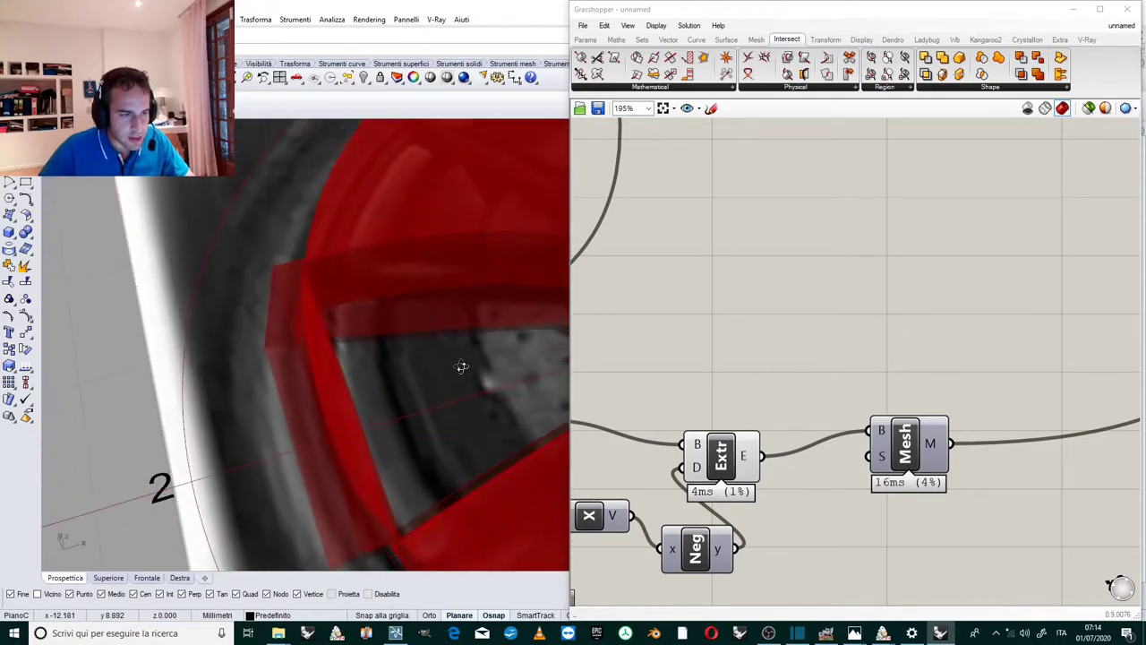
pyautogui.scroll(2, 765, 464)
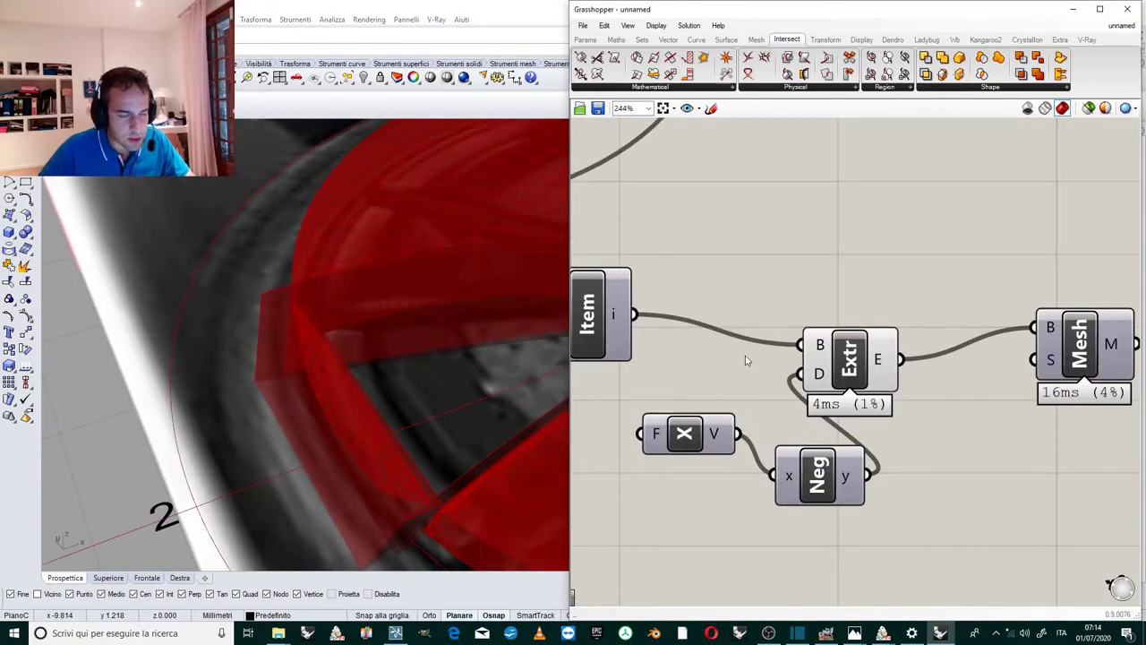
pyautogui.scroll(-4, 439, 302)
pyautogui.scroll(-2, 773, 307)
pyautogui.click(716, 296)
pyautogui.scroll(-3, 770, 277)
pyautogui.scroll(5, 726, 250)
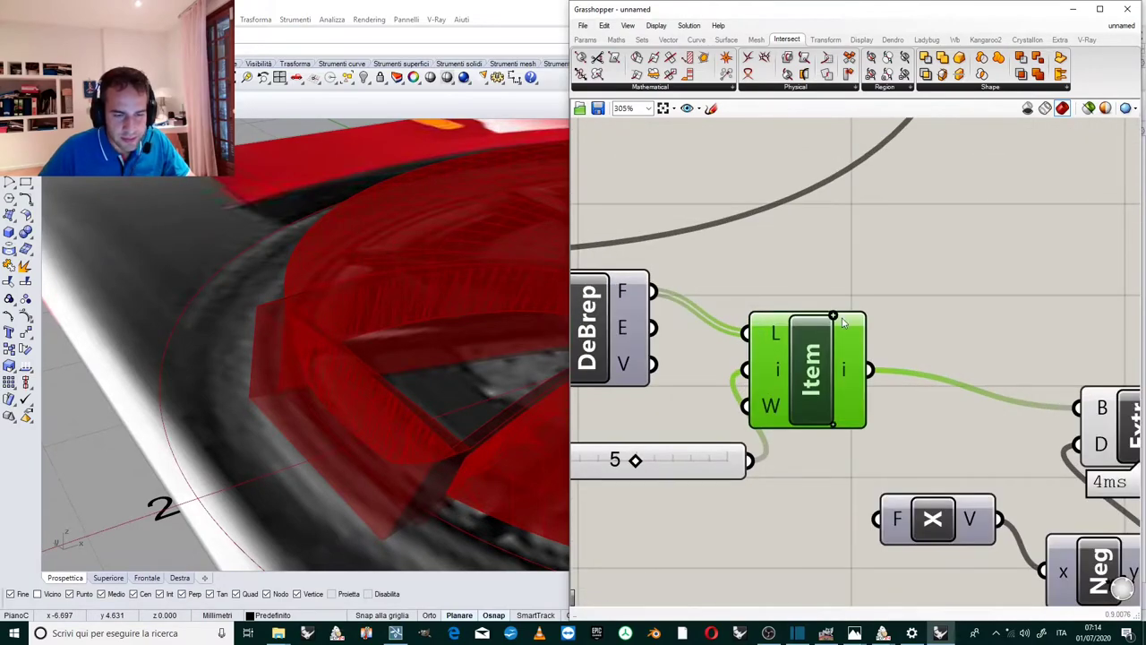
pyautogui.scroll(-3, 844, 329)
pyautogui.doubleClick(900, 336)
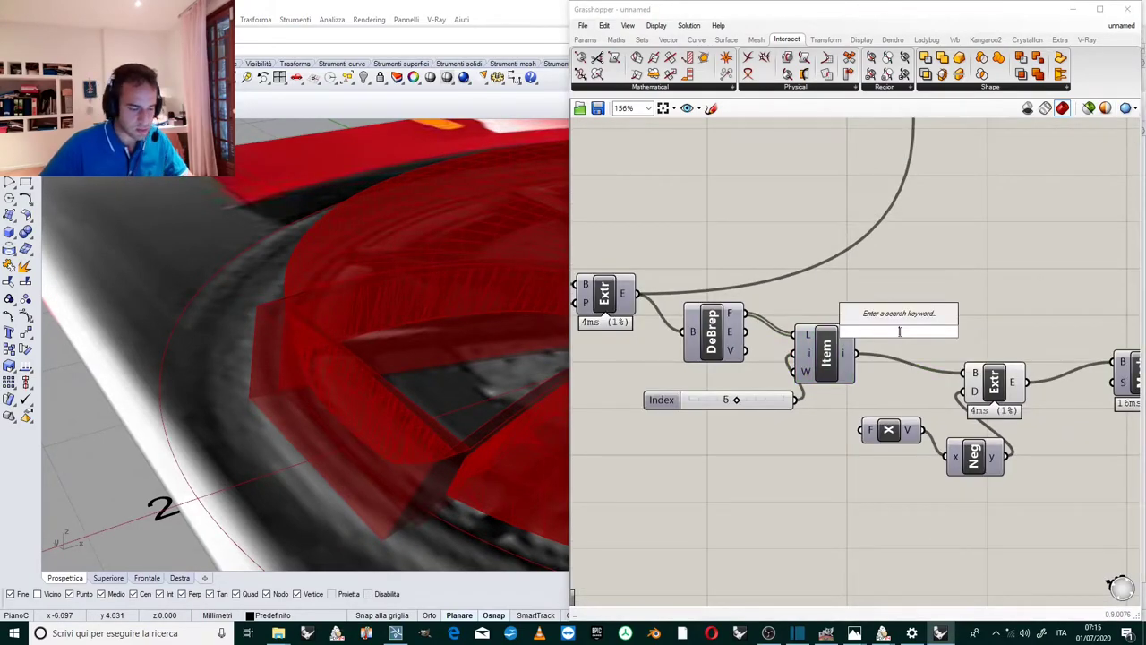
pyautogui.write('srf')
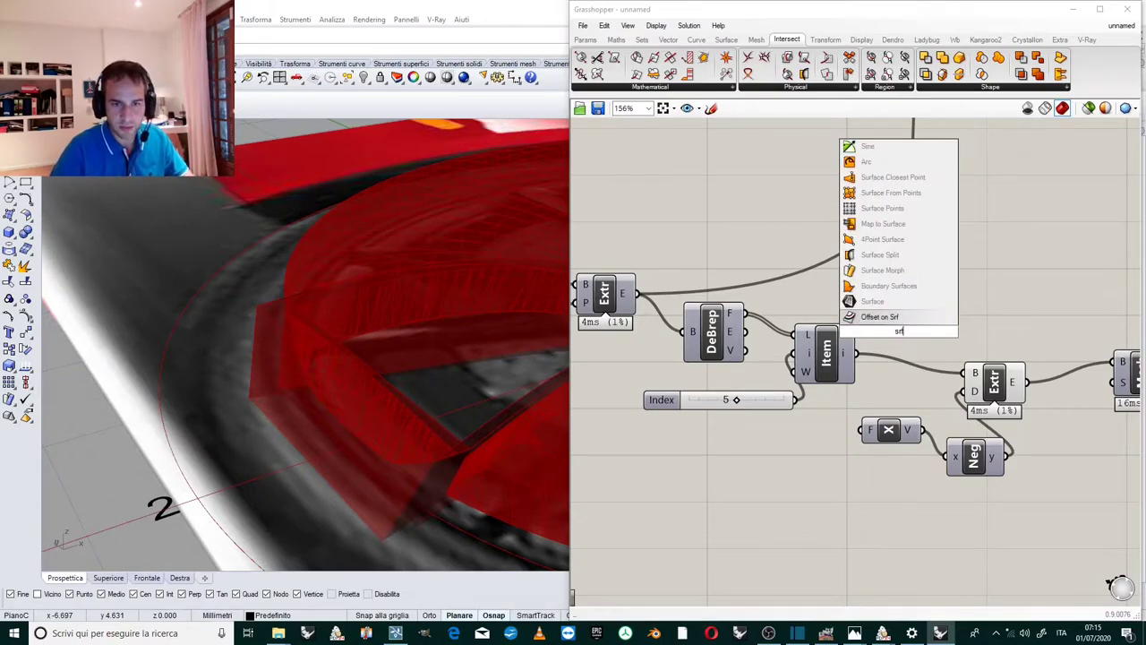
pyautogui.press('Return')
pyautogui.press('Delete')
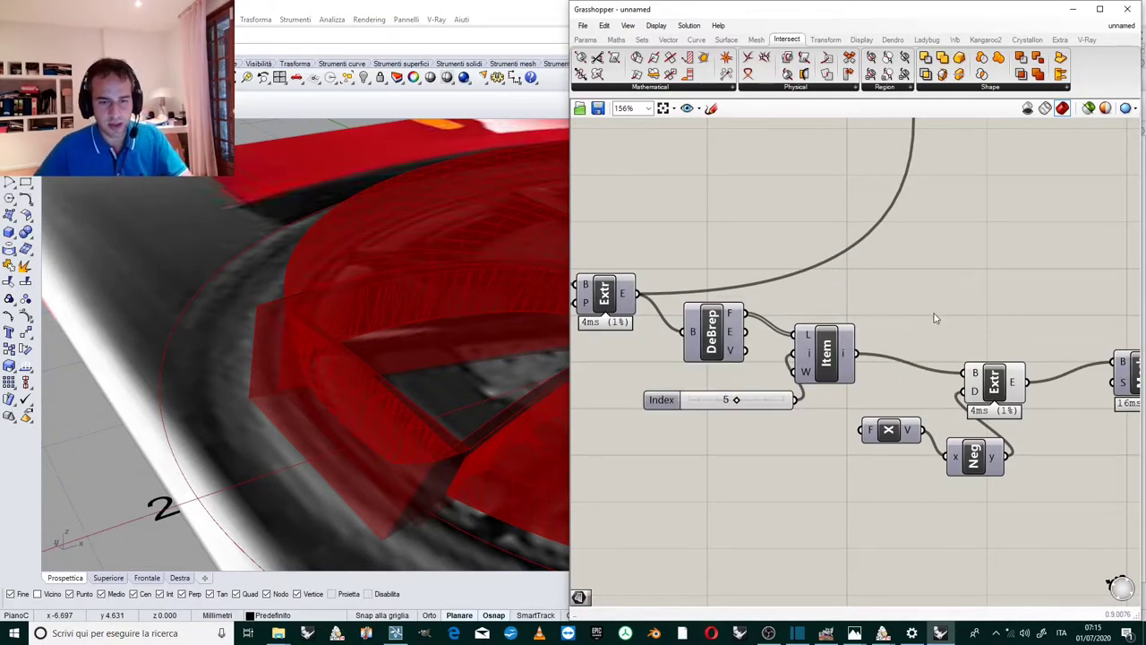
# Add a Surface parameter and connect the List Item output to it.
pyautogui.doubleClick(934, 314)
pyautogui.write('srf')
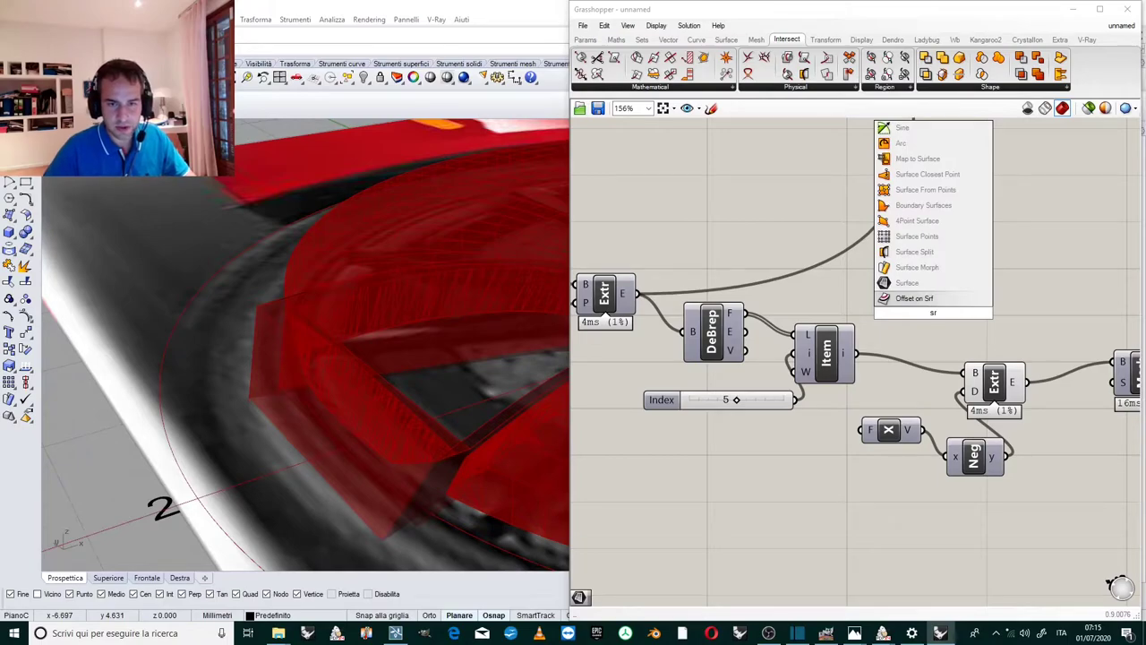
pyautogui.click(911, 283)
pyautogui.moveTo(857, 353); pyautogui.dragTo(905, 313)
# Set the Index slider of the face-picking List Item component to 3.
pyautogui.scroll(-5, 499, 367)
pyautogui.moveTo(499, 367); pyautogui.dragTo(597, 365, button='right')
pyautogui.scroll(8, 472, 366)
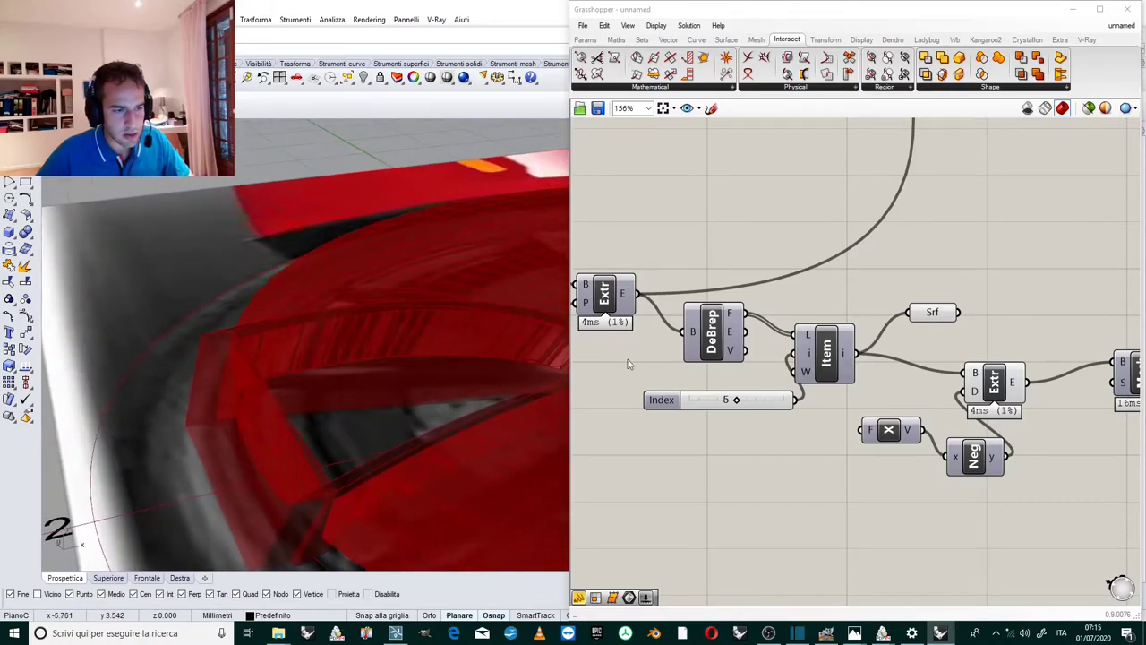
pyautogui.scroll(2, 873, 338)
pyautogui.moveTo(664, 438); pyautogui.dragTo(618, 452)
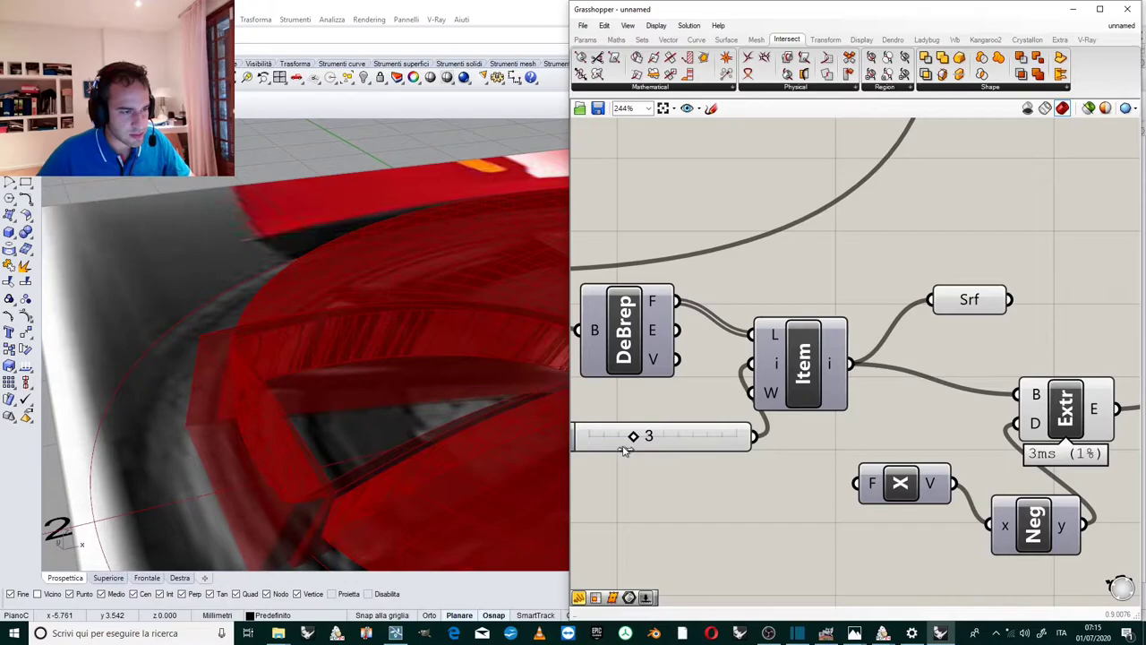
pyautogui.scroll(4, 680, 421)
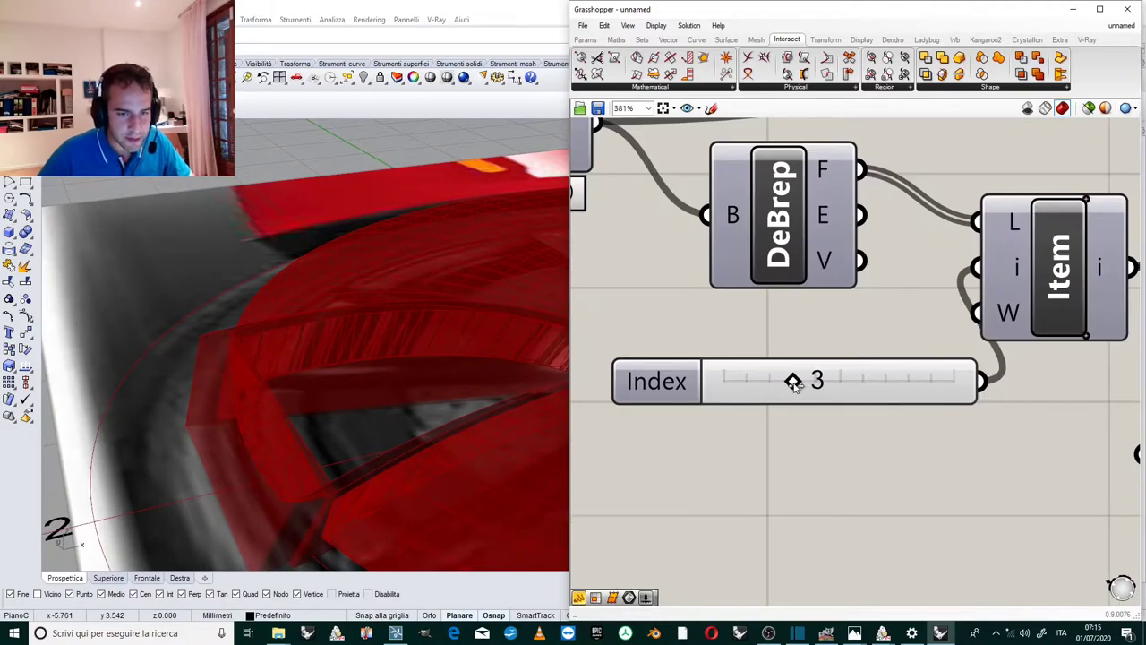
pyautogui.moveTo(784, 385)
pyautogui.mouseDown()
pyautogui.moveTo(732, 383)
pyautogui.moveTo(796, 385)
pyautogui.mouseUp()
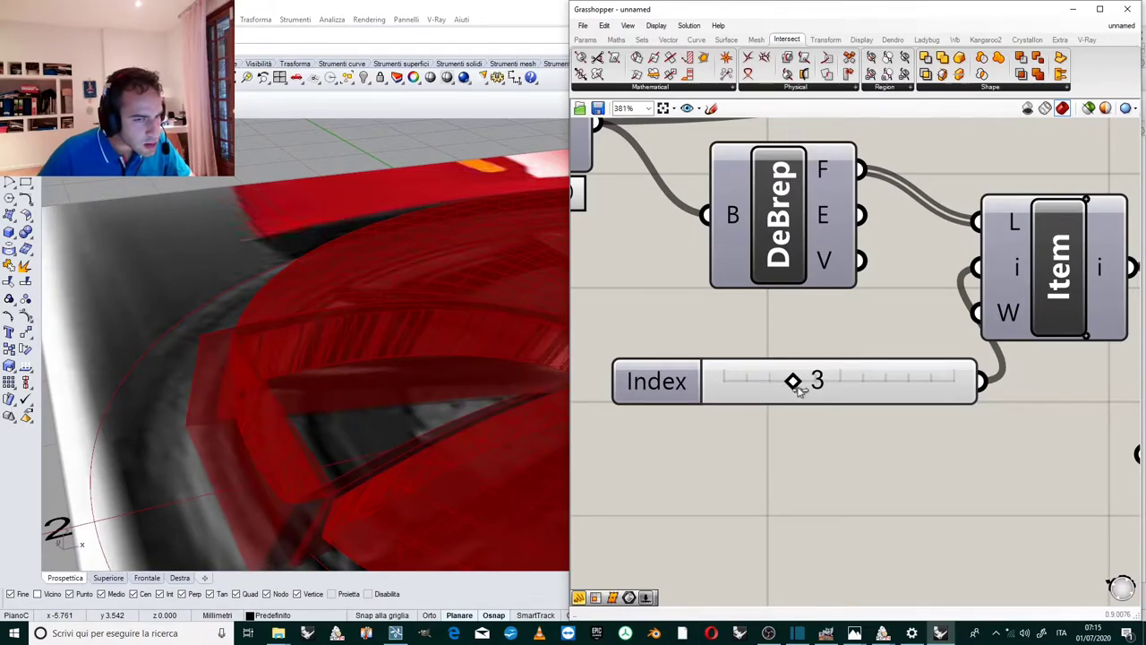
# Examine the Deconstruct Brep face list and compare the extended cutting solid with the outer end of the spoke opening.
pyautogui.scroll(-4, 808, 345)
pyautogui.scroll(2, 731, 266)
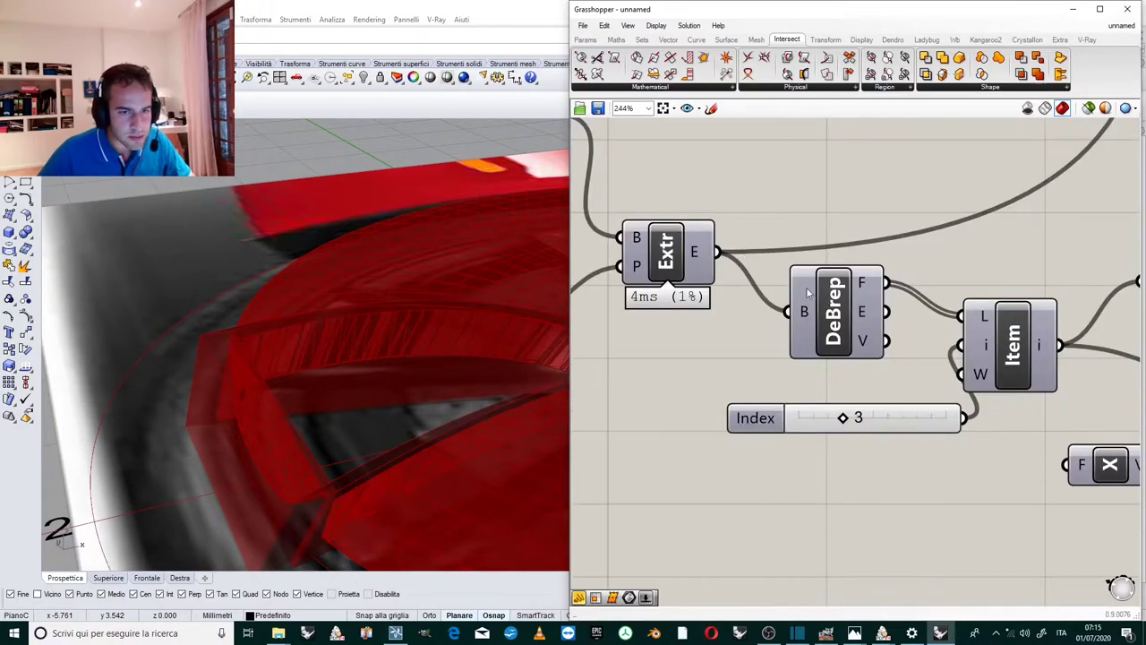
pyautogui.scroll(-1, 902, 313)
pyautogui.moveTo(784, 296)
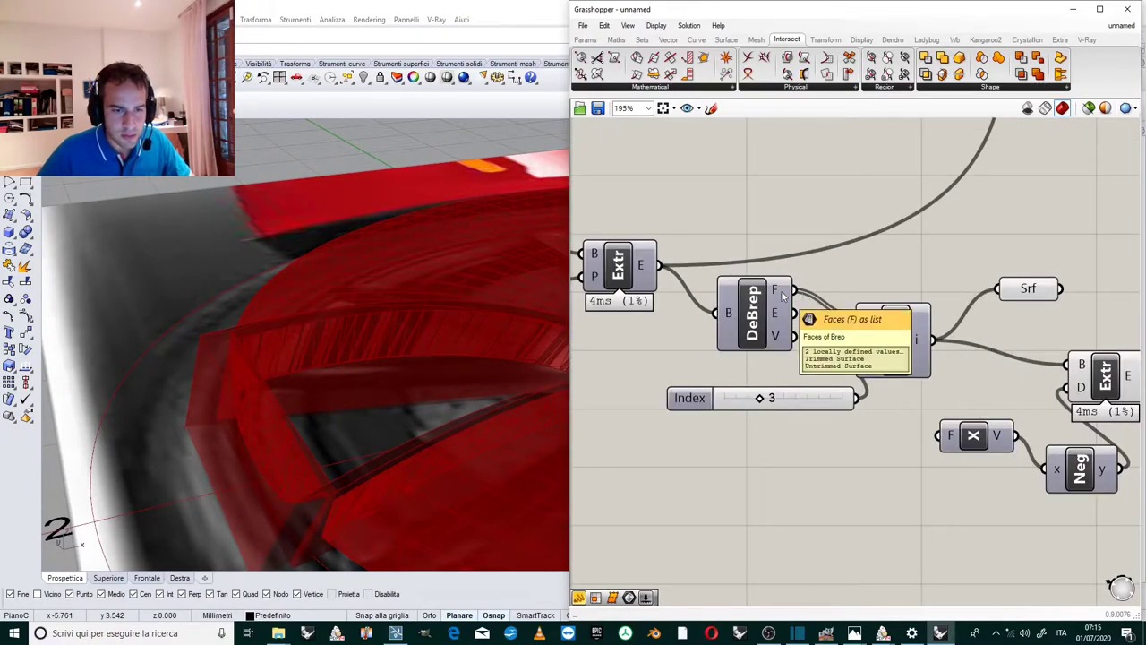
pyautogui.moveTo(385, 394)
pyautogui.mouseDown(button='right')
pyautogui.moveTo(402, 388)
pyautogui.moveTo(424, 325)
pyautogui.moveTo(471, 400)
pyautogui.moveTo(483, 374)
pyautogui.moveTo(457, 366)
pyautogui.moveTo(368, 401)
pyautogui.moveTo(350, 361)
pyautogui.moveTo(384, 372)
pyautogui.mouseUp(button='right')
pyautogui.scroll(3, 382, 367)
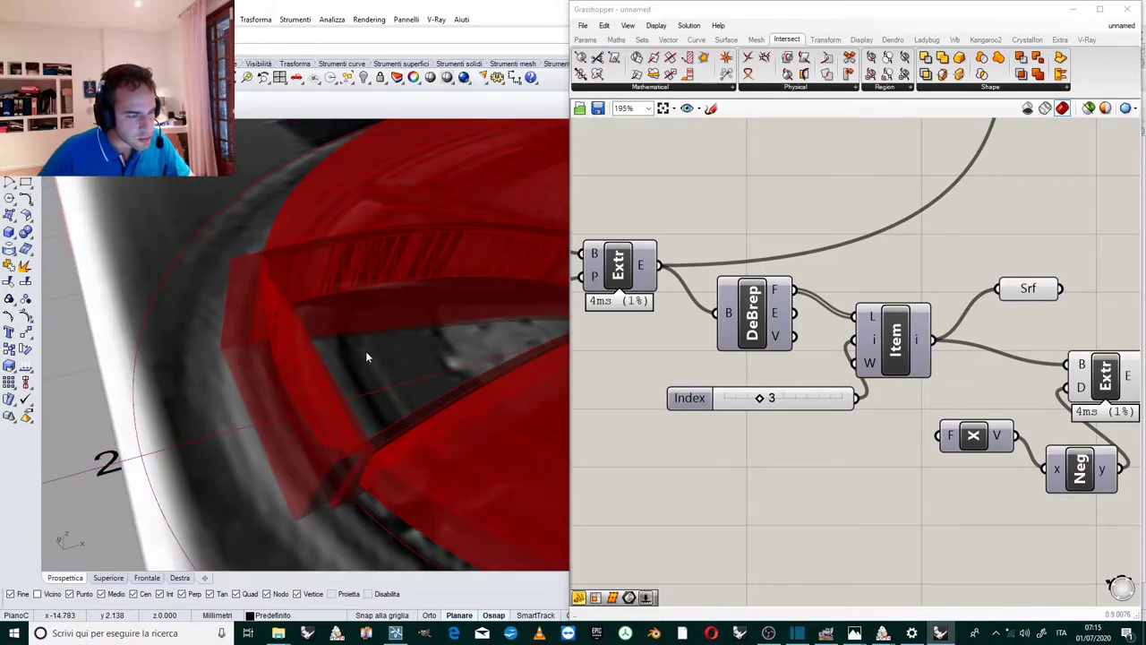
pyautogui.scroll(-4, 891, 282)
pyautogui.scroll(5, 985, 289)
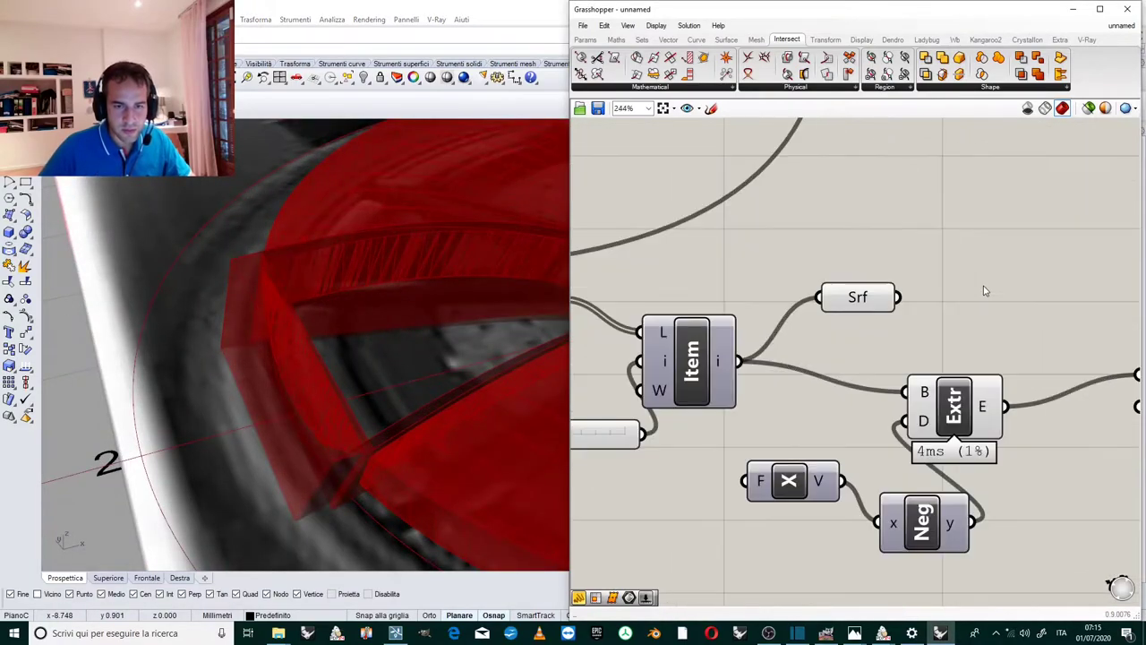
pyautogui.scroll(-3, 922, 300)
pyautogui.scroll(1, 788, 315)
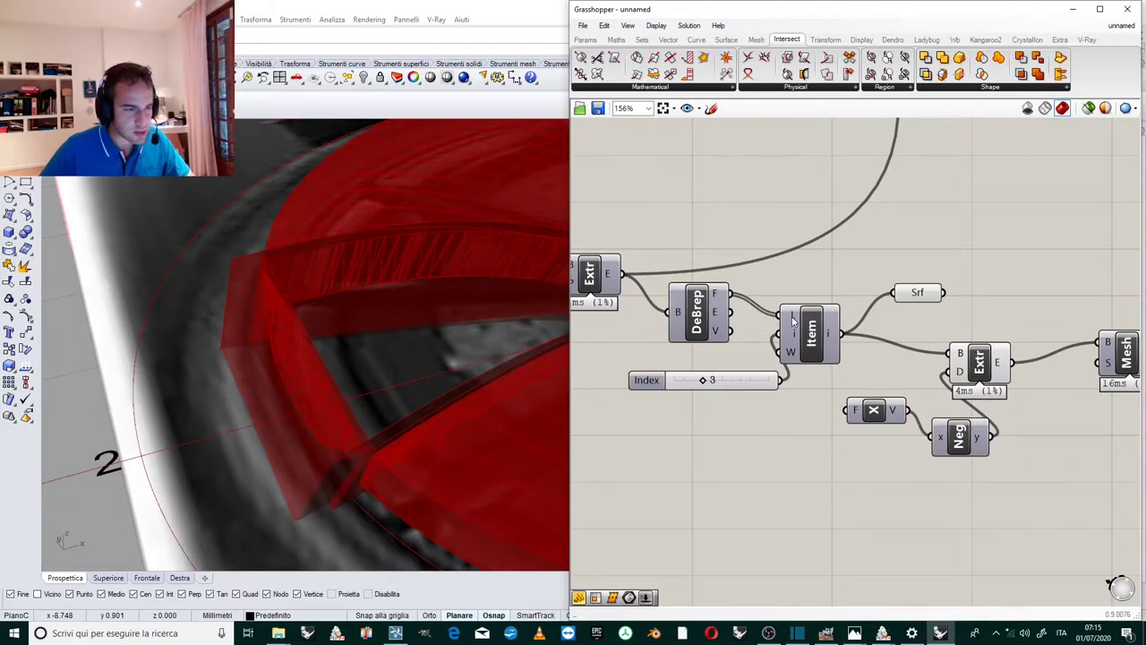
pyautogui.scroll(-2, 878, 256)
pyautogui.scroll(2, 852, 254)
pyautogui.scroll(-3, 900, 296)
pyautogui.scroll(1, 905, 282)
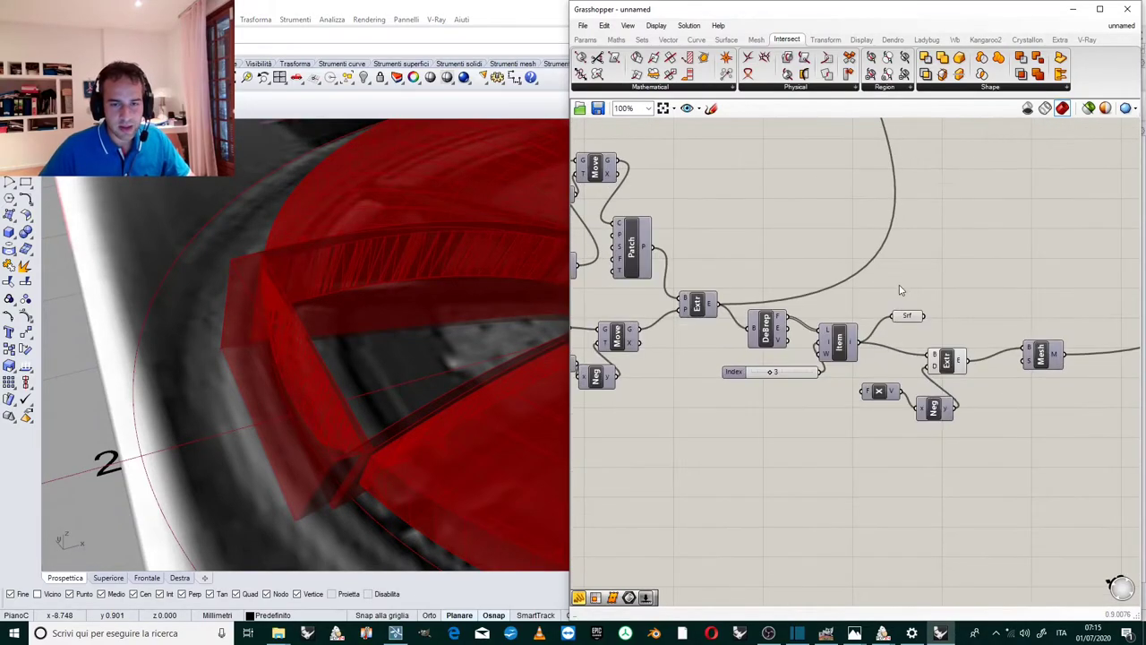
pyautogui.scroll(-2, 903, 282)
pyautogui.click(855, 430)
pyautogui.scroll(4, 757, 409)
pyautogui.scroll(-4, 788, 376)
pyautogui.scroll(6, 817, 324)
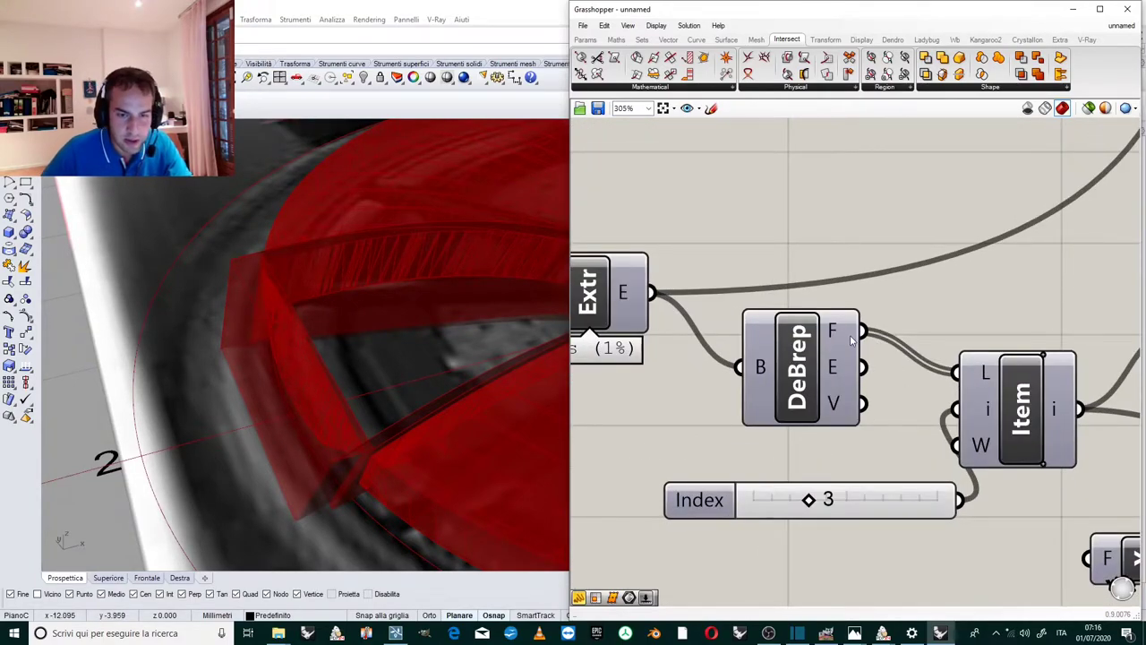
pyautogui.scroll(-3, 349, 269)
pyautogui.scroll(4, 318, 268)
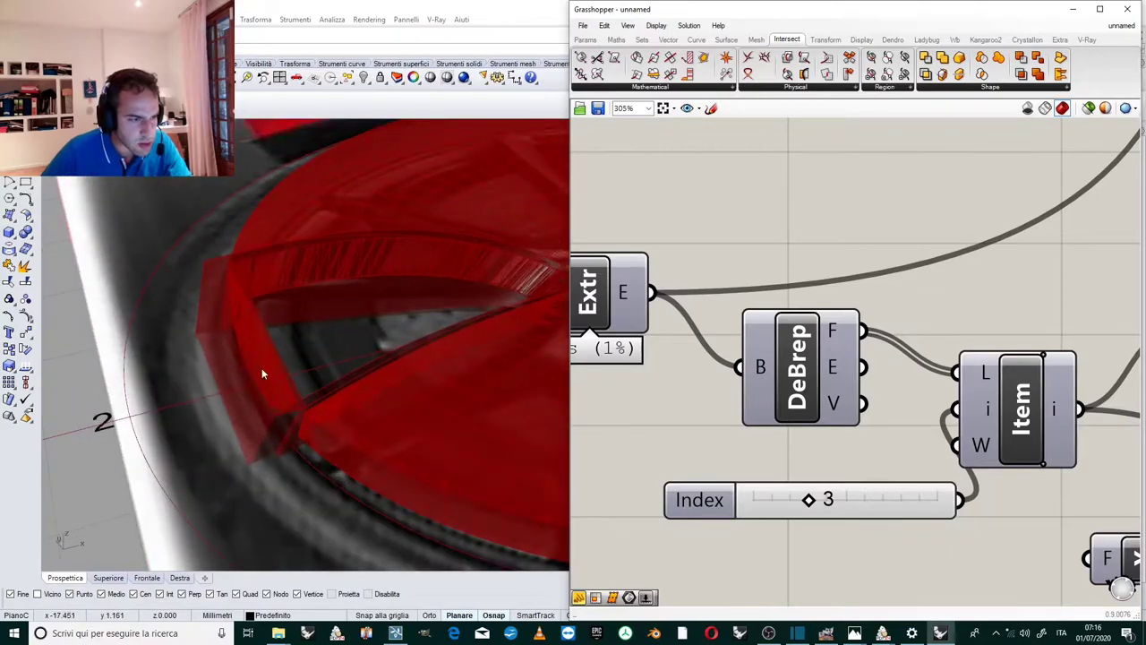
pyautogui.scroll(-3, 791, 296)
# Delete the Deconstruct Brep component and the List Item component that picks its face.
pyautogui.click(796, 318)
pyautogui.press('Delete')
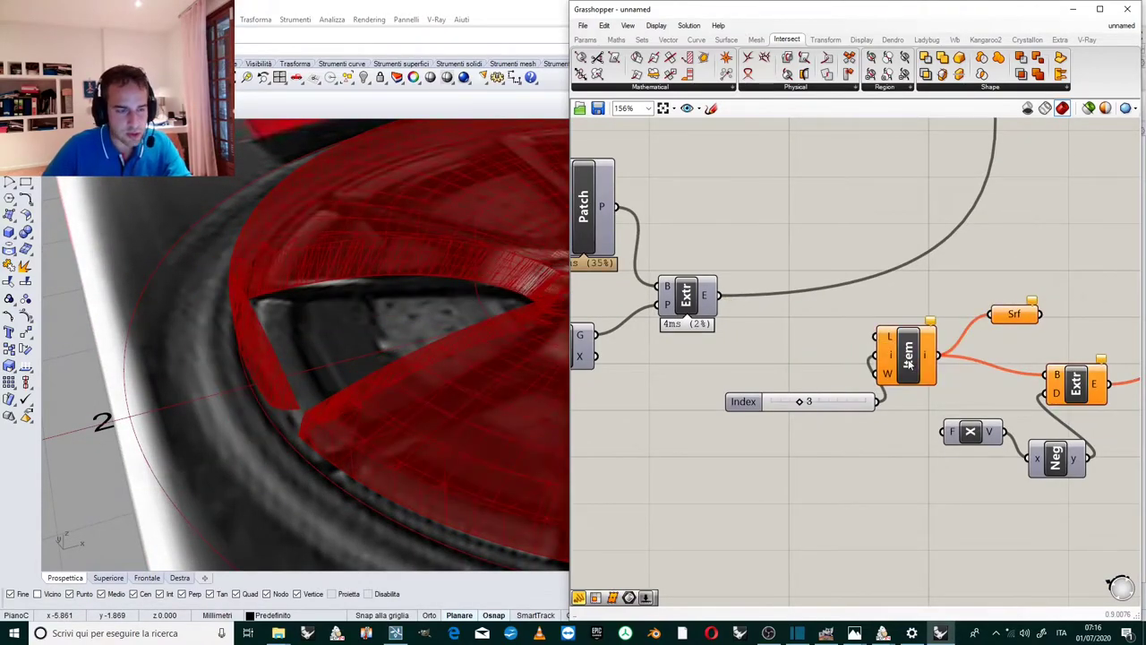
pyautogui.scroll(-1, 910, 364)
pyautogui.scroll(1, 931, 347)
pyautogui.click(844, 363)
pyautogui.press('Delete')
# Delete the disconnected Surface parameter and the Index slider.
pyautogui.scroll(-1, 770, 384)
pyautogui.moveTo(1042, 306); pyautogui.dragTo(895, 346, button='right')
pyautogui.scroll(1, 895, 346)
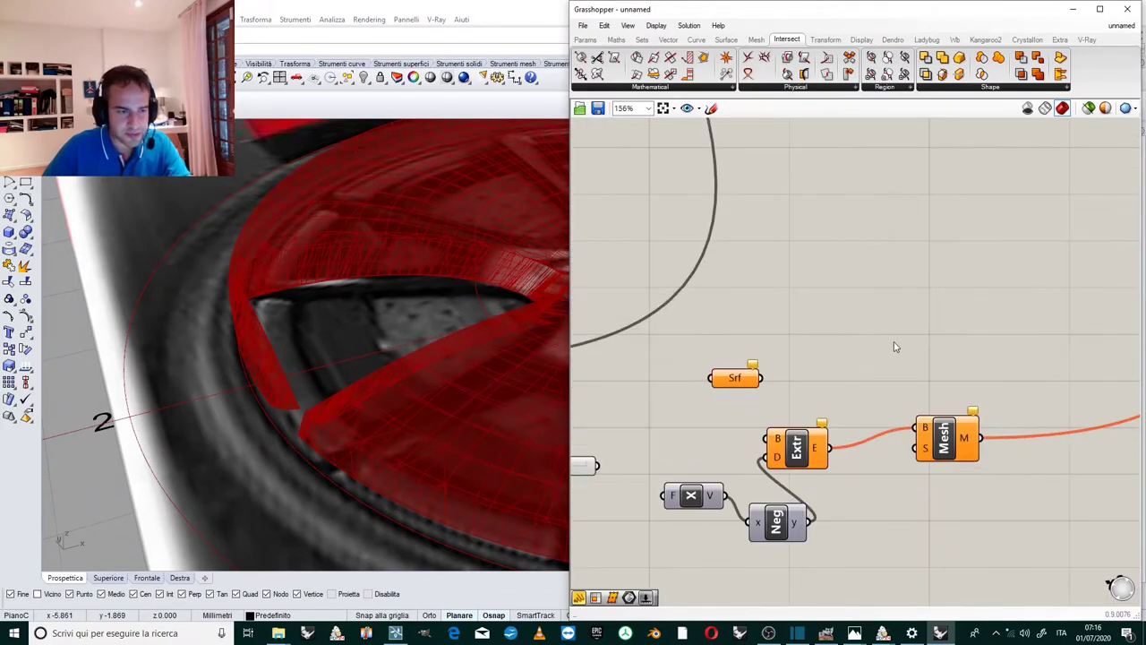
pyautogui.moveTo(775, 353); pyautogui.dragTo(710, 390)
pyautogui.press('Delete')
pyautogui.scroll(-3, 931, 325)
pyautogui.scroll(3, 793, 388)
pyautogui.click(703, 404)
pyautogui.press('Delete')
# Delete the outward-extension Extrude together with its Unit X, Negative and Mesh Brep components.
pyautogui.scroll(-3, 981, 350)
pyautogui.scroll(2, 1056, 351)
pyautogui.moveTo(1055, 325); pyautogui.dragTo(790, 528)
pyautogui.press('Delete')
pyautogui.scroll(-3, 819, 432)
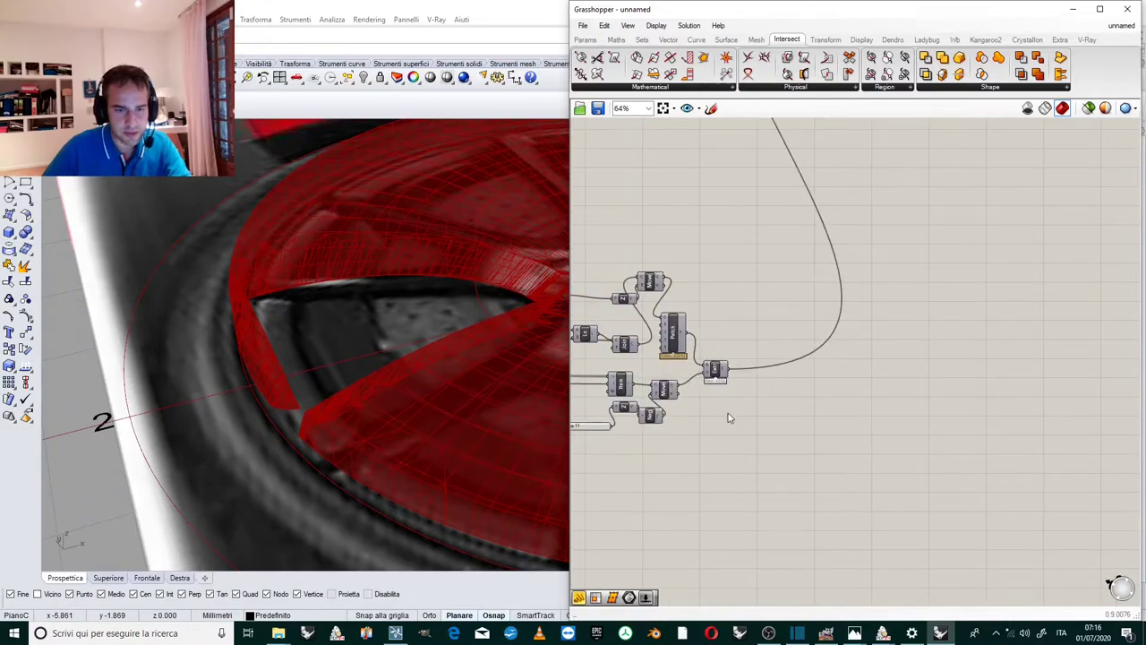
# Highlight the remaining Extrude component, view the spoke opening from the front and trace the components upstream to Project.
pyautogui.scroll(6, 693, 383)
pyautogui.click(816, 333)
pyautogui.moveTo(280, 350); pyautogui.dragTo(375, 345, button='right')
pyautogui.scroll(-2, 771, 304)
pyautogui.scroll(1, 818, 225)
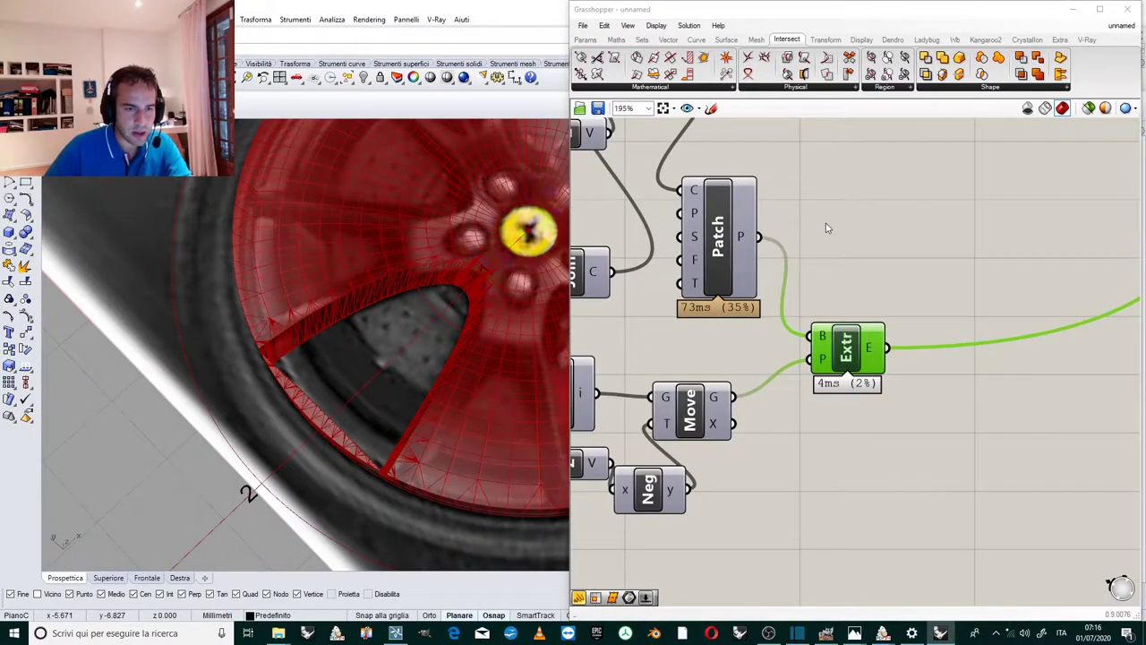
pyautogui.scroll(-3, 826, 250)
pyautogui.scroll(3, 737, 235)
pyautogui.scroll(-2, 739, 235)
pyautogui.scroll(2, 752, 241)
pyautogui.scroll(-3, 851, 233)
pyautogui.scroll(3, 676, 248)
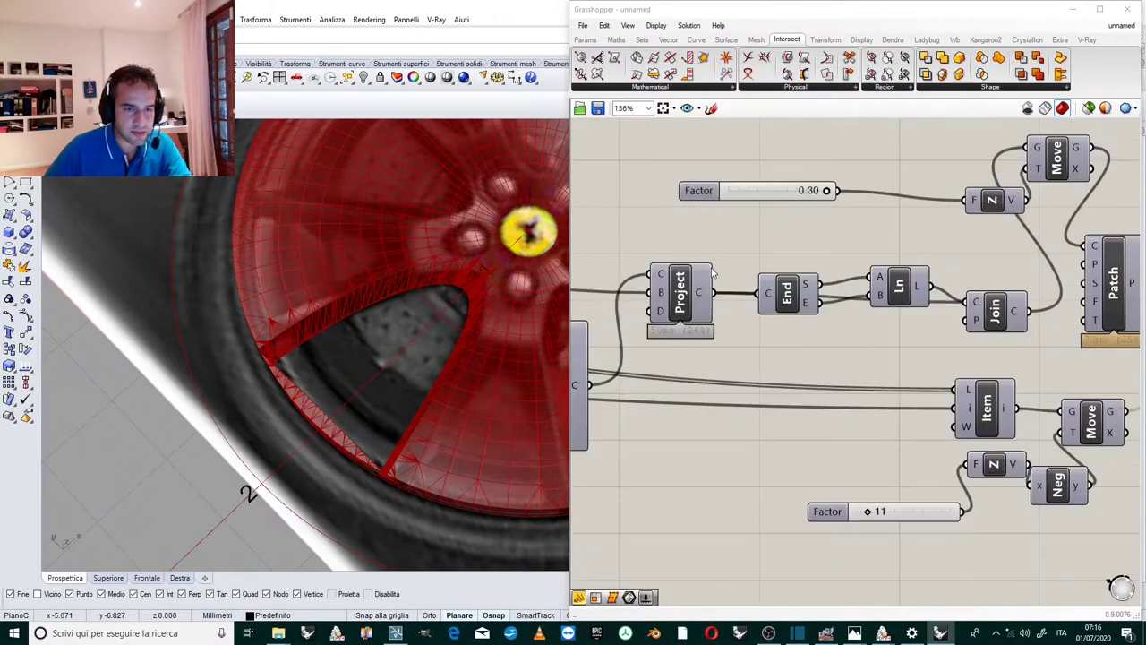
# Duplicate the Extrude Point component below the original and connect the Line component's output to the copy's base input.
pyautogui.click(889, 290)
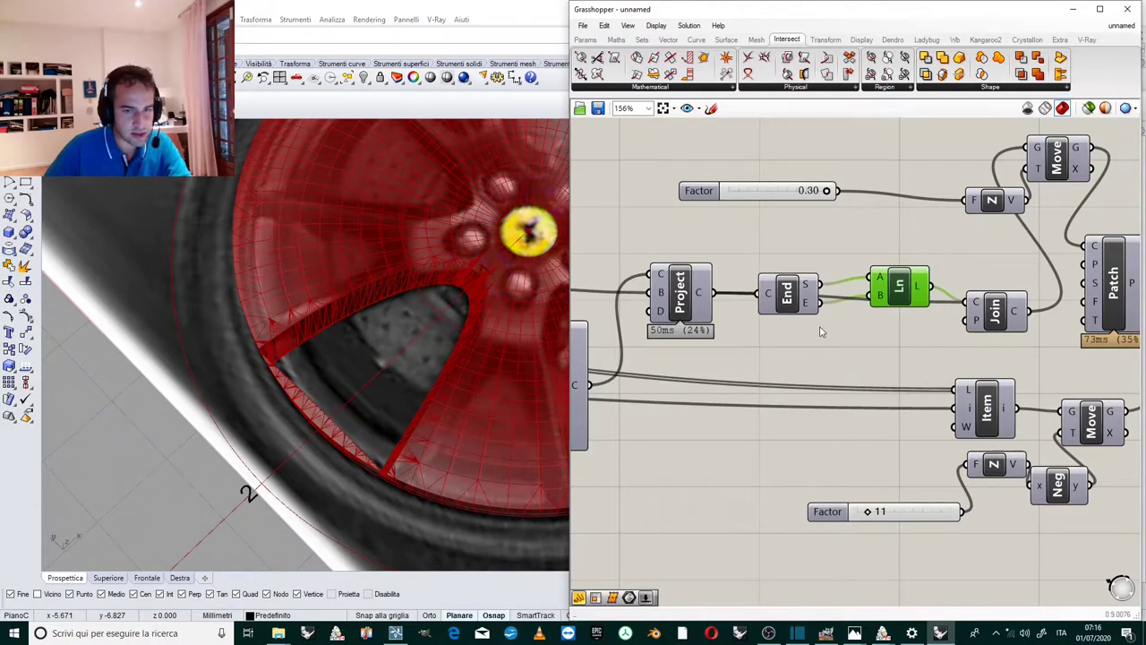
pyautogui.scroll(-3, 820, 334)
pyautogui.scroll(2, 896, 309)
pyautogui.click(913, 336)
pyautogui.hotkey('ctrl', 'c')
pyautogui.hotkey('ctrl', 'v')
pyautogui.moveTo(903, 333); pyautogui.dragTo(944, 403)
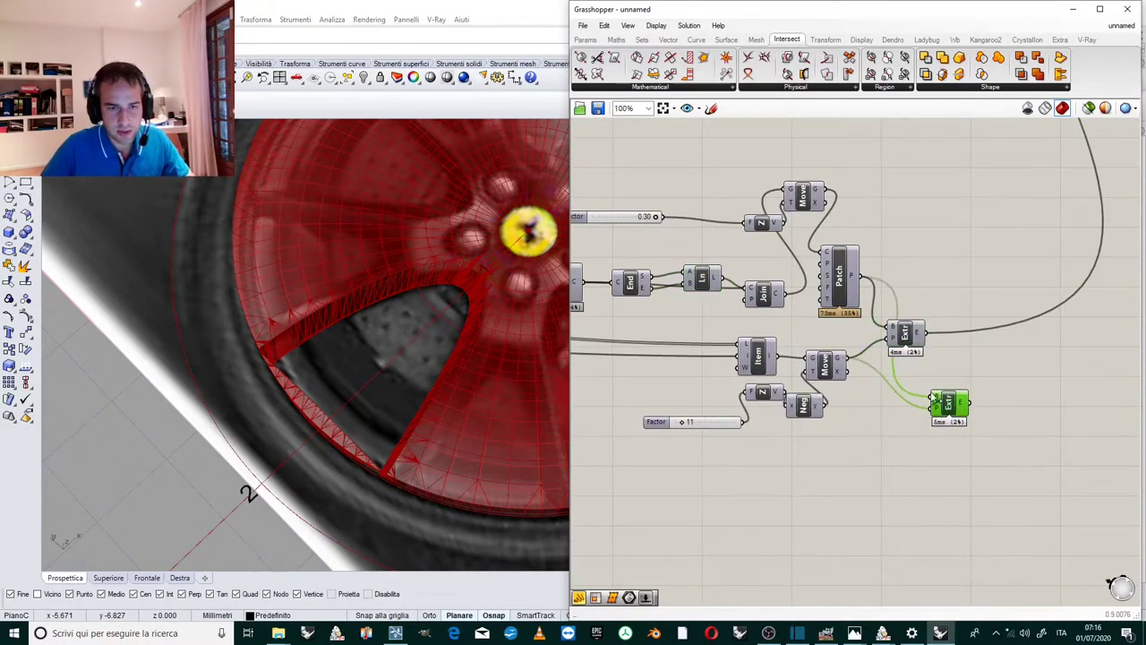
pyautogui.moveTo(730, 280); pyautogui.dragTo(956, 413)
# Turn on the preview of the duplicated Extrude Point component and view its triangular surface from the side.
pyautogui.scroll(2, 881, 365)
pyautogui.click(1054, 381)
pyautogui.moveTo(437, 386); pyautogui.dragTo(407, 202, button='right')
pyautogui.scroll(-3, 408, 206)
pyautogui.scroll(3, 1078, 445)
pyautogui.scroll(-4, 858, 318)
pyautogui.scroll(4, 908, 394)
pyautogui.rightClick(908, 394)
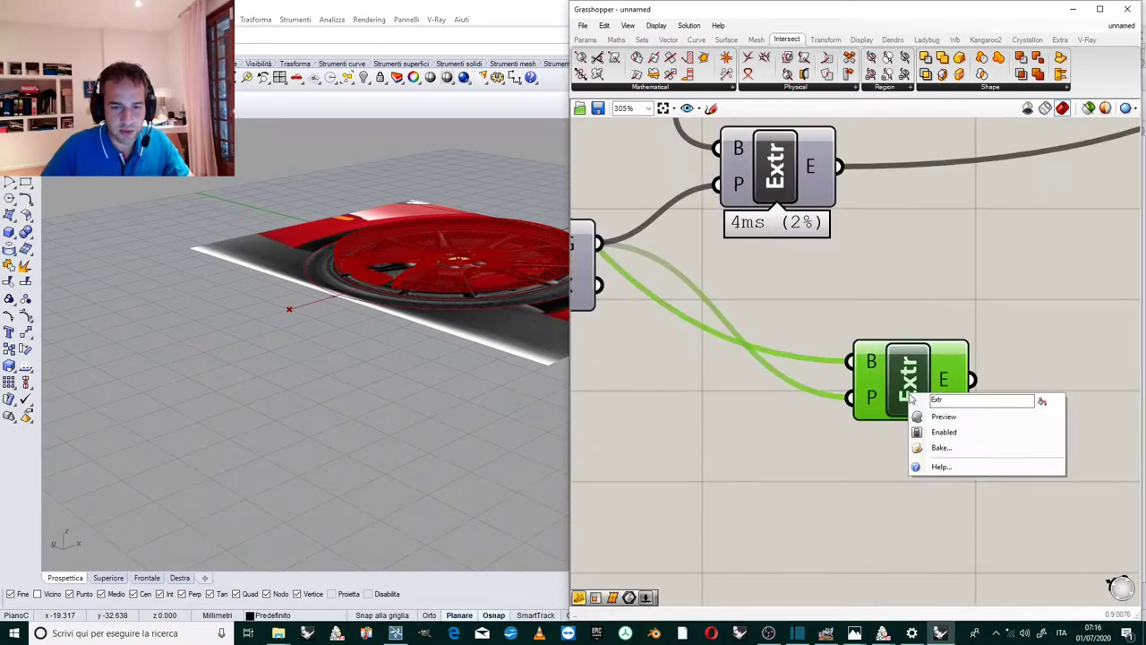
pyautogui.click(942, 414)
pyautogui.moveTo(291, 265); pyautogui.dragTo(391, 391, button='right')
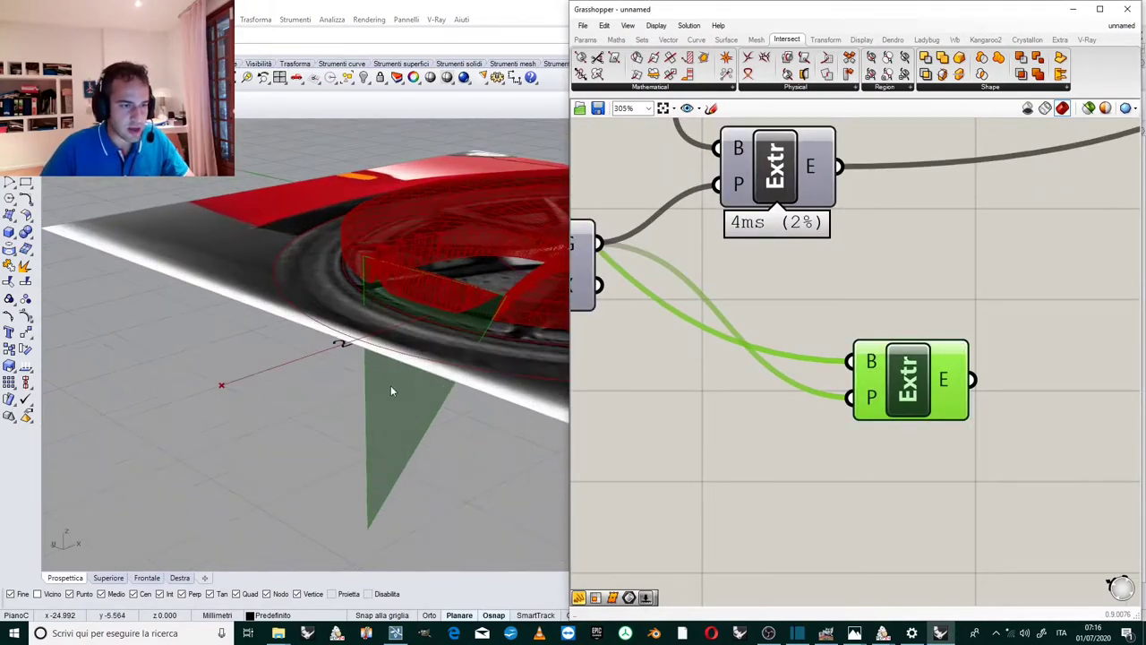
pyautogui.click(913, 319)
pyautogui.scroll(-6, 805, 335)
pyautogui.scroll(5, 845, 317)
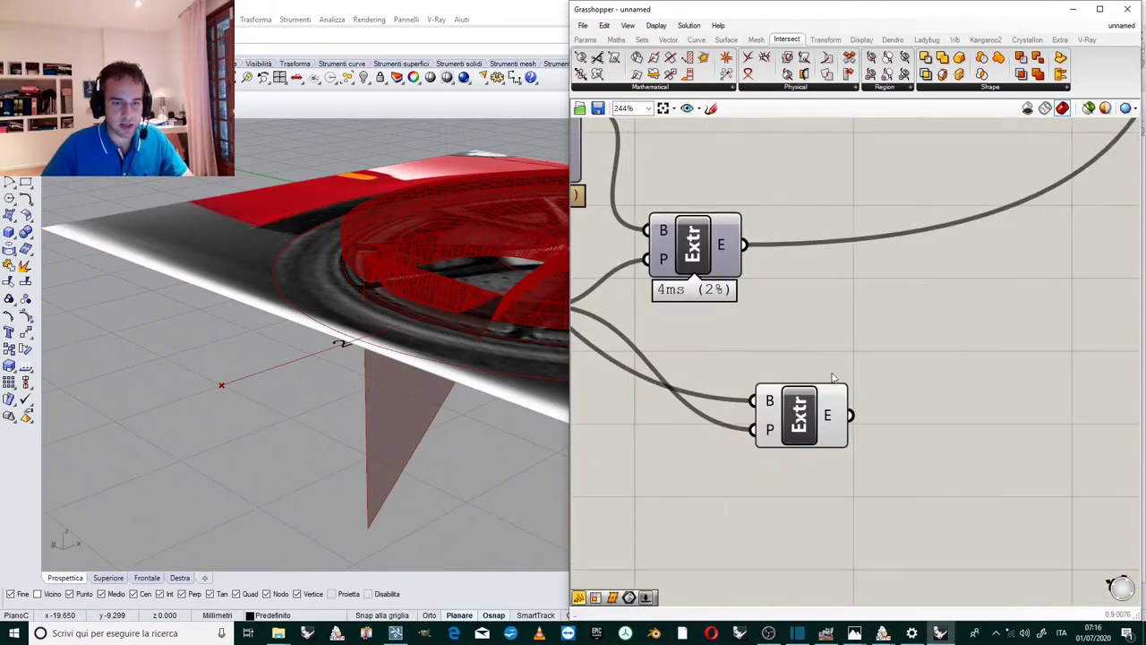
# Add an Extrude component beside the duplicated Extrude Point.
pyautogui.scroll(-4, 770, 365)
pyautogui.moveTo(784, 380); pyautogui.dragTo(769, 385)
pyautogui.doubleClick(813, 377)
pyautogui.write('6xtrude')
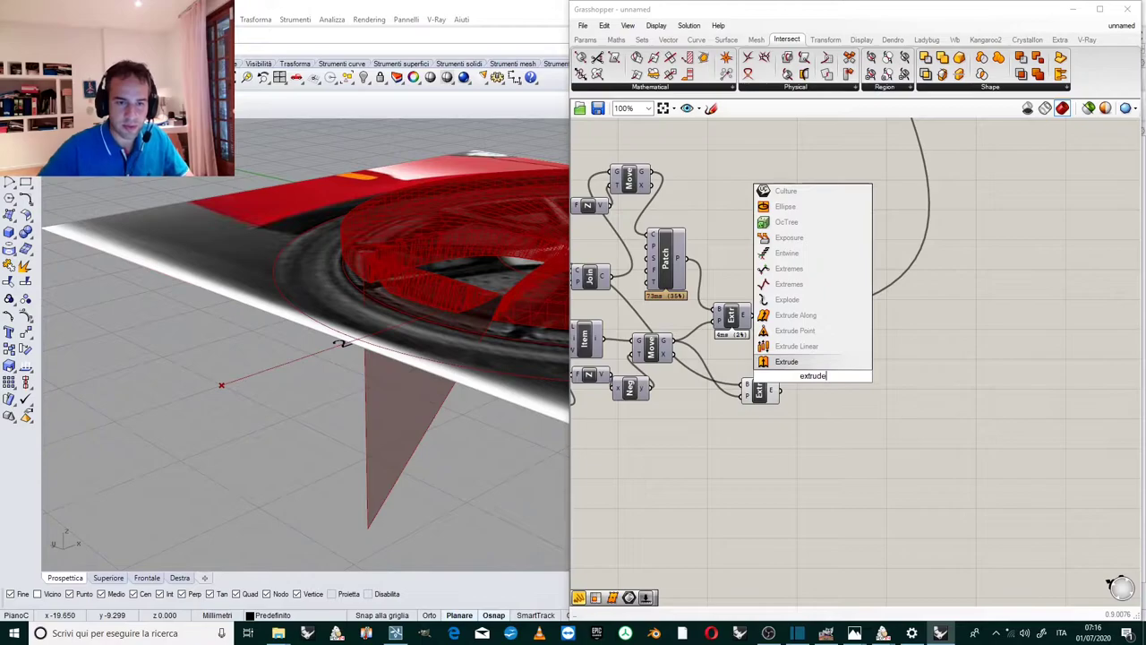
pyautogui.click(813, 361)
pyautogui.scroll(3, 814, 368)
pyautogui.moveTo(327, 309); pyautogui.dragTo(357, 353, button='right')
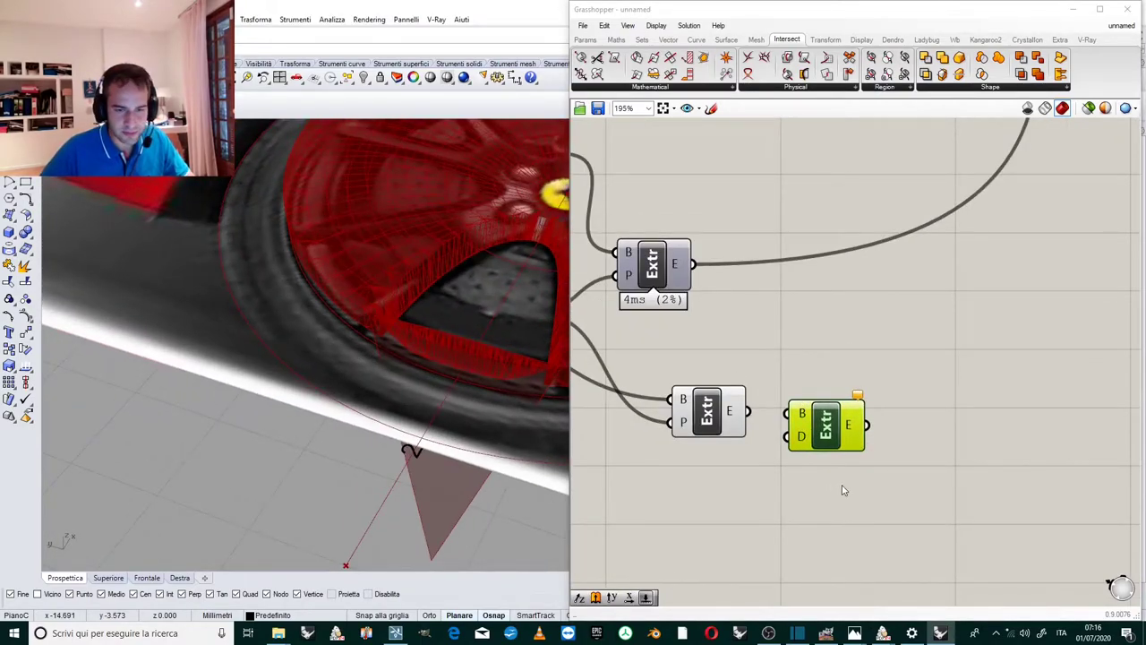
# Extrude the triangular surface along negative X, using Unit X and Negative components for the direction, and tidy their placement.
pyautogui.doubleClick(754, 489)
pyautogui.write('x')
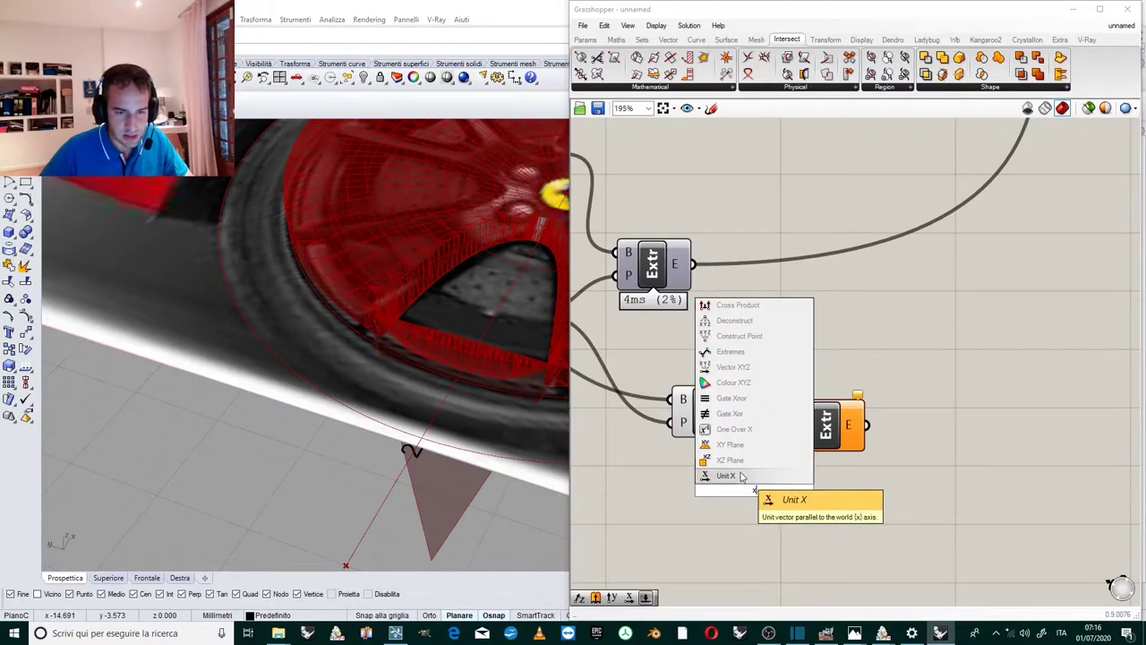
pyautogui.click(743, 475)
pyautogui.click(615, 39)
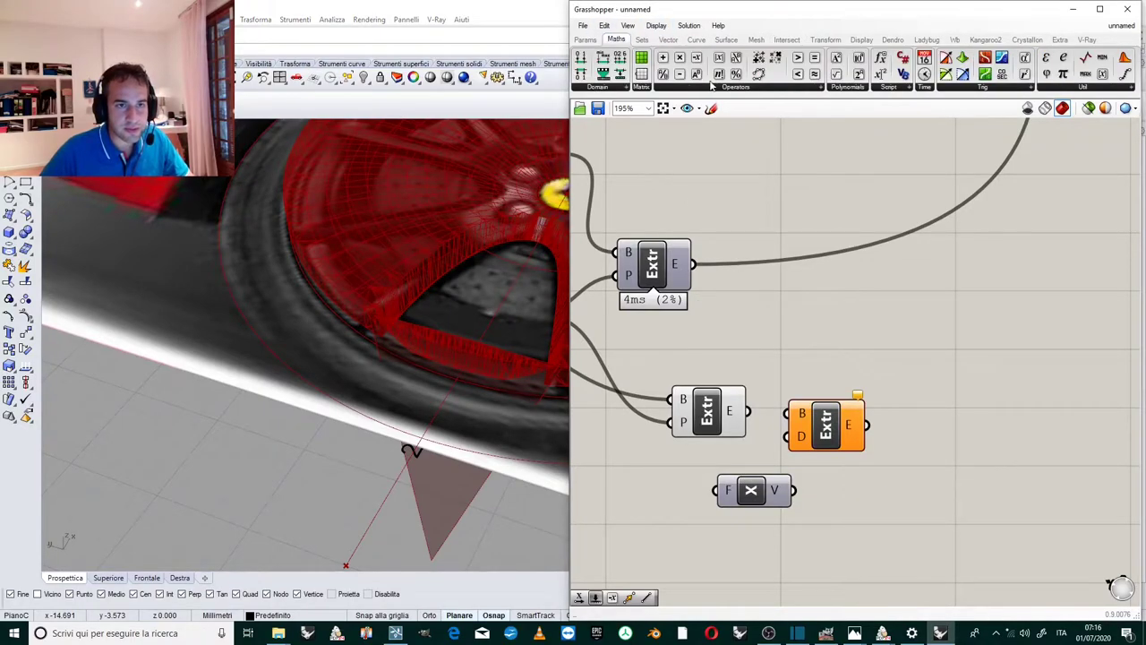
pyautogui.moveTo(697, 64)
pyautogui.mouseDown()
pyautogui.moveTo(844, 469)
pyautogui.moveTo(828, 489)
pyautogui.moveTo(729, 500)
pyautogui.moveTo(818, 491)
pyautogui.moveTo(844, 473)
pyautogui.moveTo(789, 434)
pyautogui.moveTo(788, 411)
pyautogui.moveTo(840, 398)
pyautogui.mouseUp()
pyautogui.click(841, 426)
pyautogui.click(887, 364)
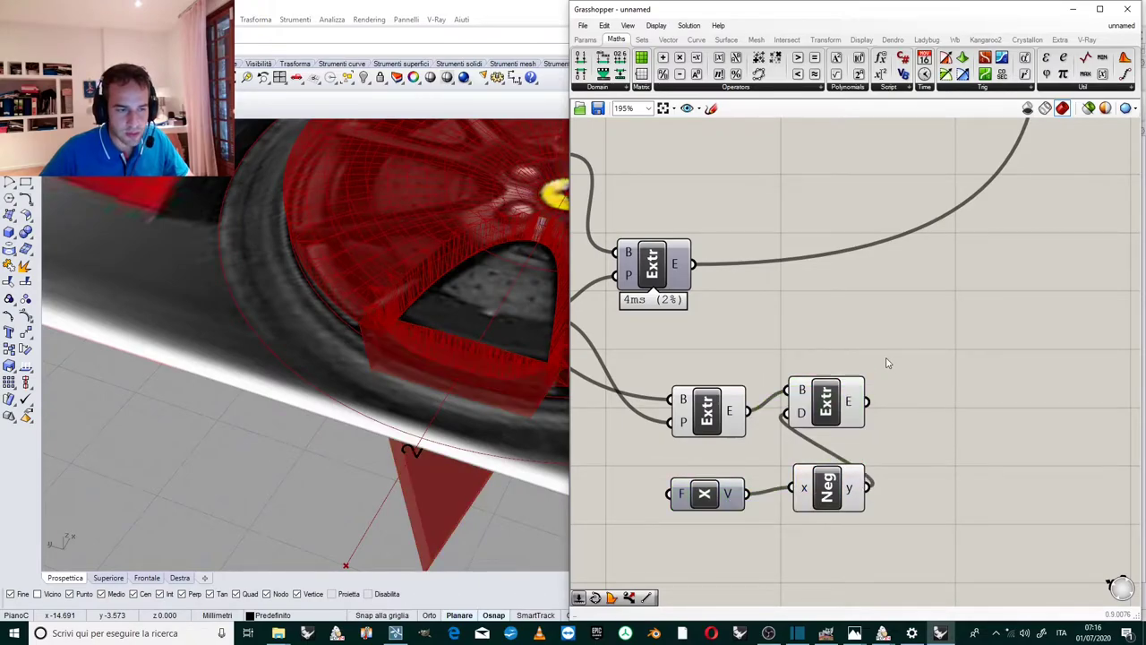
pyautogui.moveTo(887, 364); pyautogui.dragTo(879, 322, button='right')
pyautogui.moveTo(707, 454); pyautogui.dragTo(697, 449)
pyautogui.moveTo(818, 448); pyautogui.dragTo(803, 445)
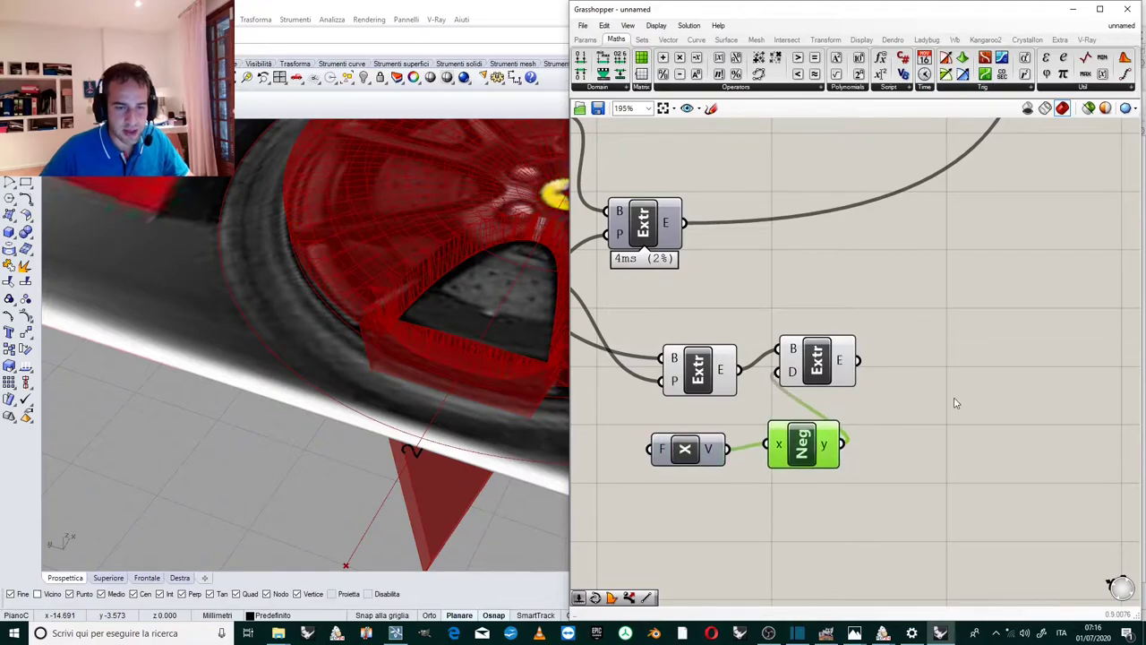
# Add a Mesh Brep for the extruded triangle and connect its mesh to the second Mesh Difference's B input.
pyautogui.doubleClick(944, 389)
pyautogui.write('mesh')
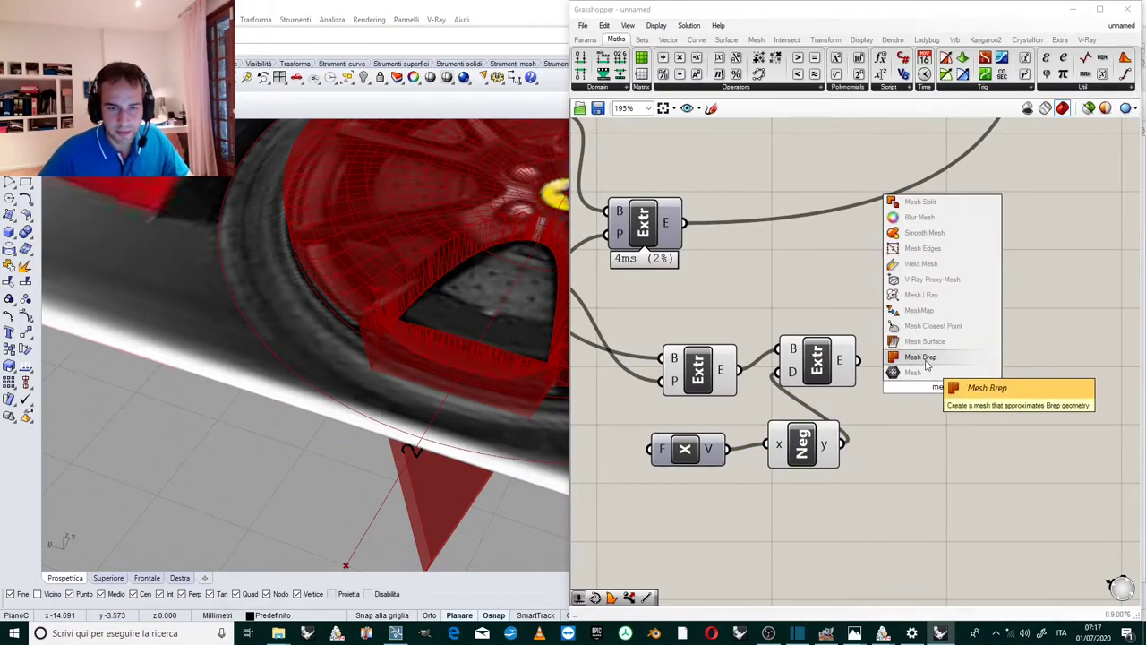
pyautogui.click(927, 362)
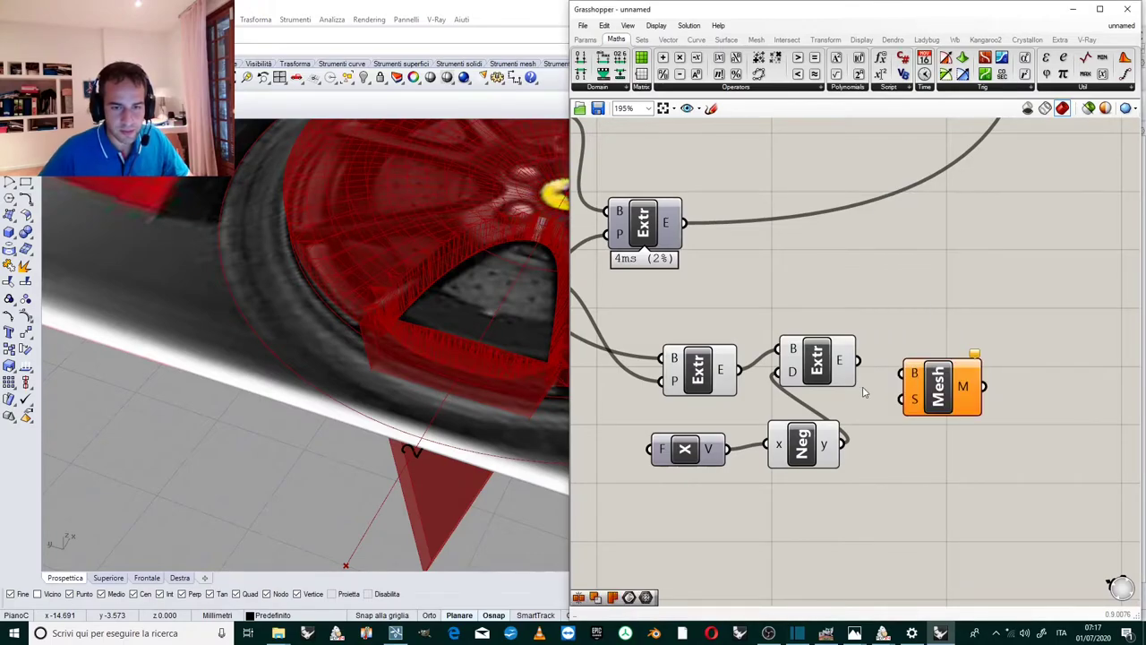
pyautogui.scroll(-10, 931, 387)
pyautogui.moveTo(957, 385); pyautogui.dragTo(873, 413)
pyautogui.scroll(5, 960, 251)
pyautogui.scroll(6, 873, 521)
pyautogui.scroll(-2, 794, 415)
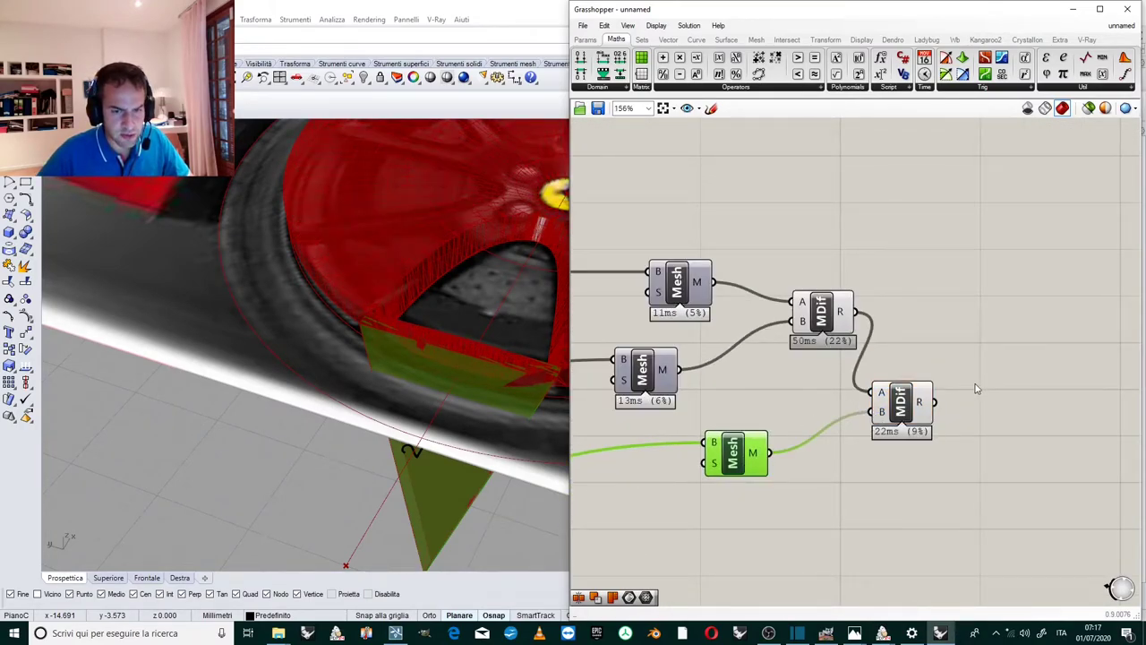
# Hide the previews of the Mesh Brep and Mesh Difference components that feed the second Mesh Difference.
pyautogui.click(904, 405)
pyautogui.click(931, 358)
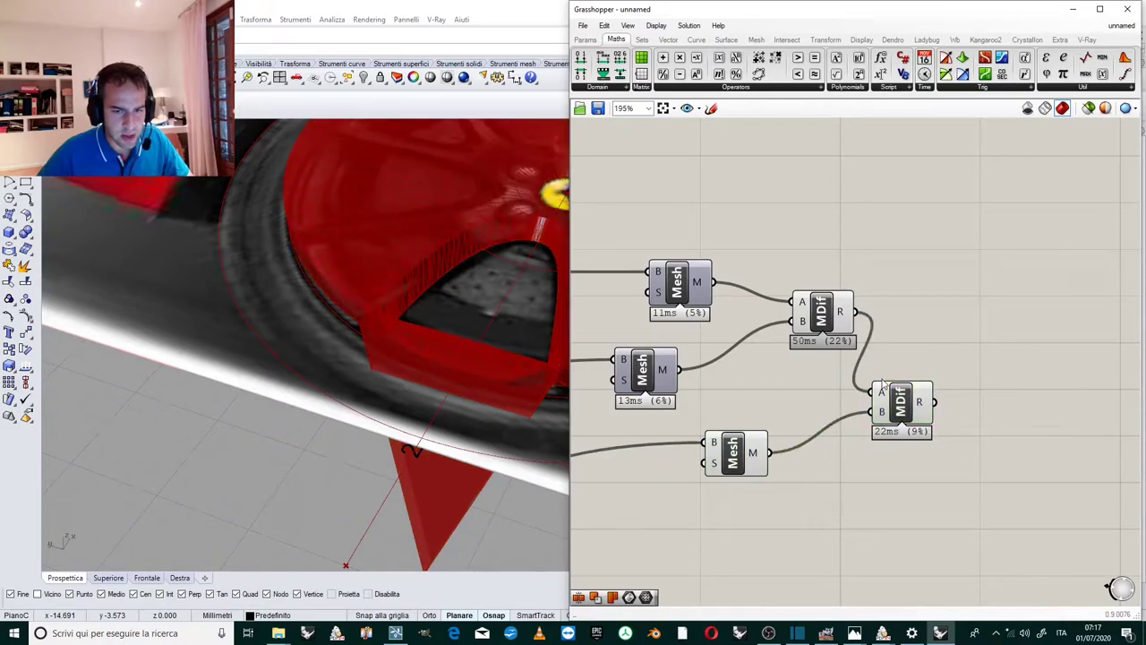
pyautogui.scroll(3, 882, 387)
pyautogui.moveTo(440, 350); pyautogui.dragTo(412, 259, button='right')
pyautogui.scroll(-3, 951, 288)
pyautogui.scroll(2, 953, 358)
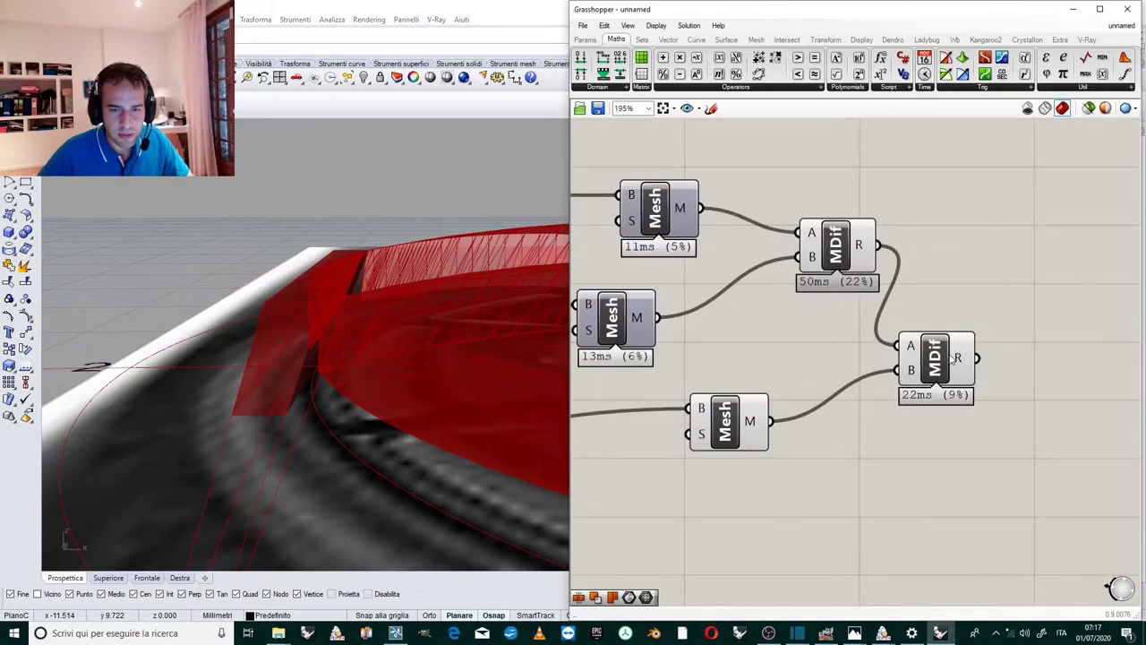
pyautogui.scroll(-3, 951, 292)
pyautogui.moveTo(900, 221); pyautogui.dragTo(769, 394)
pyautogui.middleClick(784, 386)
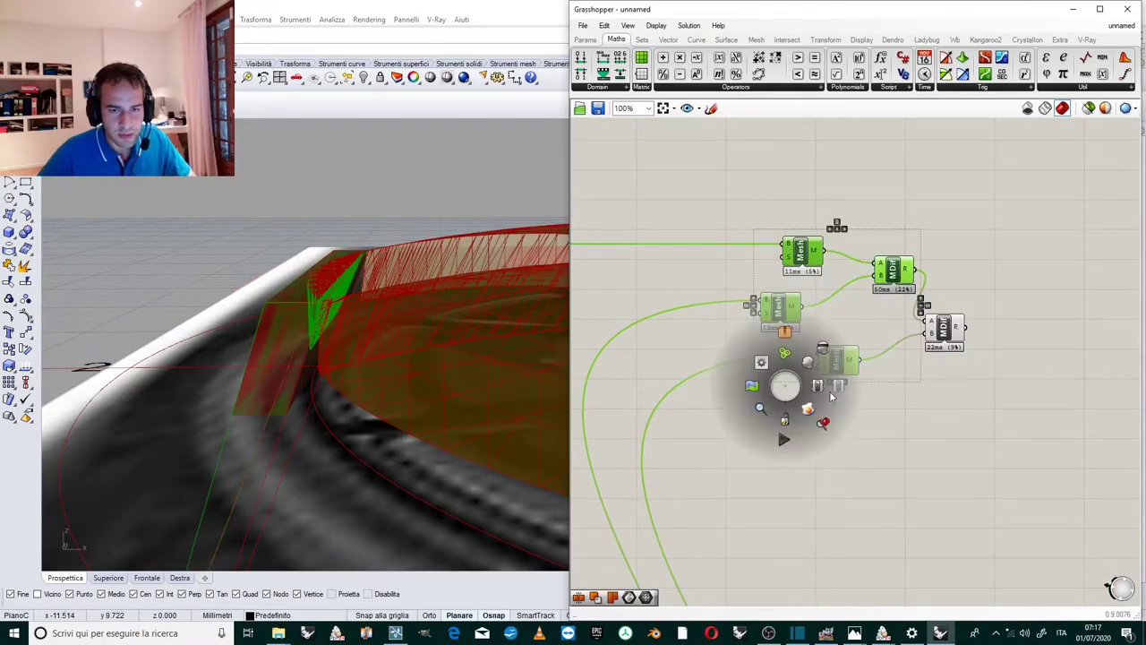
pyautogui.click(909, 235)
# Examine the second Mesh Difference at the spoke opening's outer edge and highlight the extruded triangle that cuts it.
pyautogui.click(946, 333)
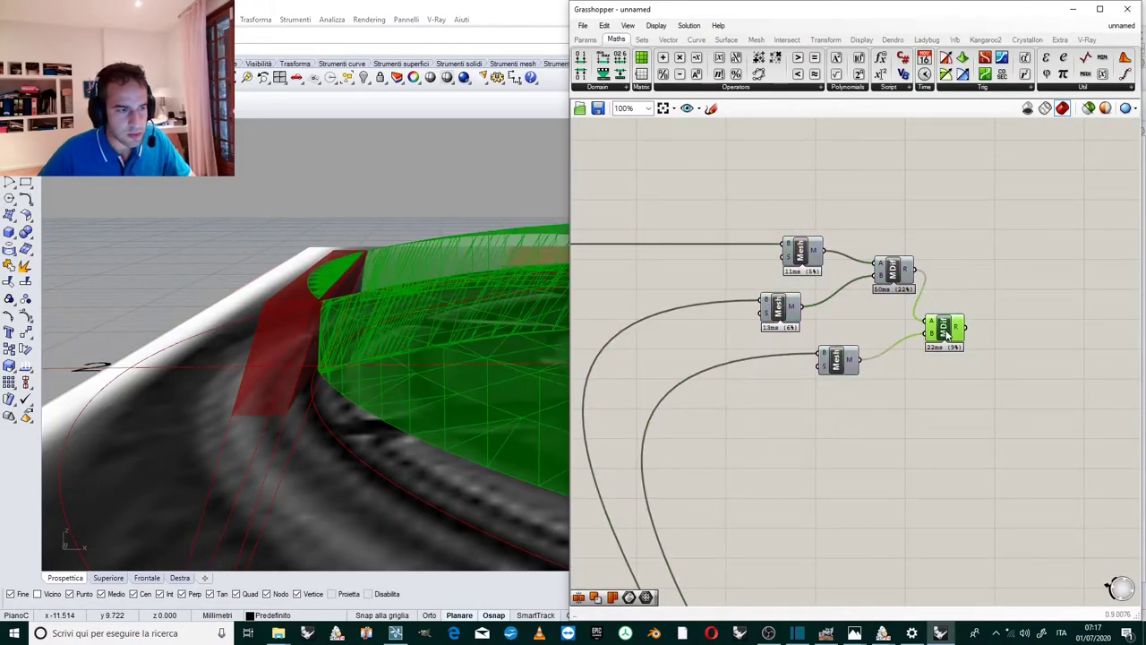
pyautogui.moveTo(463, 307); pyautogui.dragTo(455, 338, button='right')
pyautogui.scroll(4, 366, 315)
pyautogui.moveTo(365, 315); pyautogui.dragTo(345, 286, button='right')
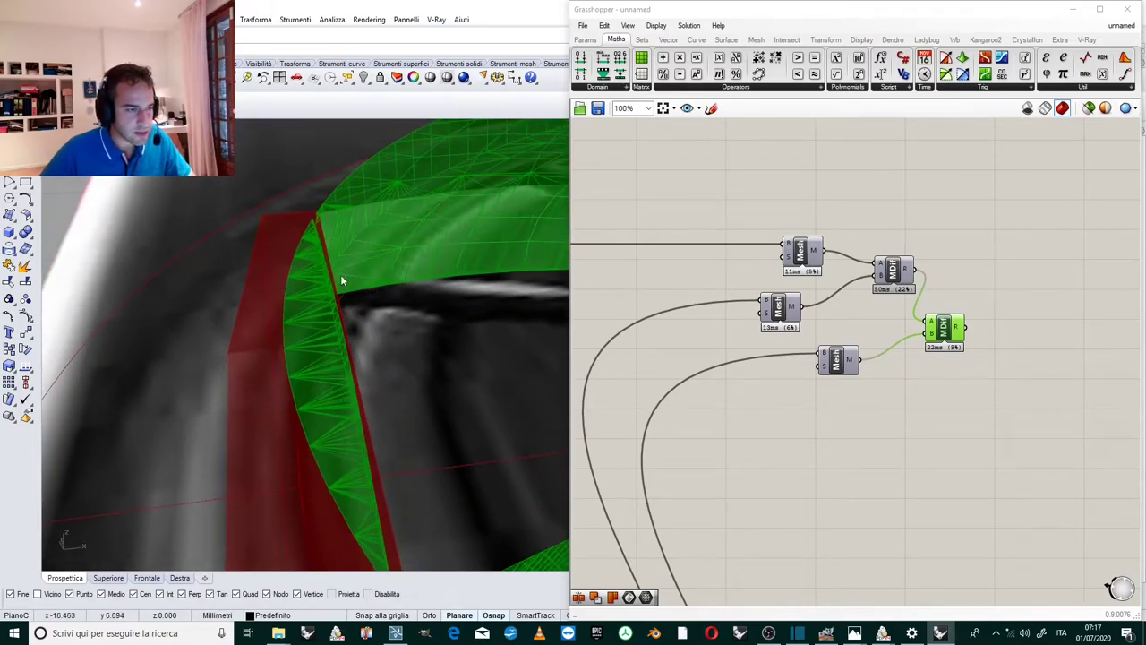
pyautogui.moveTo(325, 346); pyautogui.dragTo(320, 294, button='right')
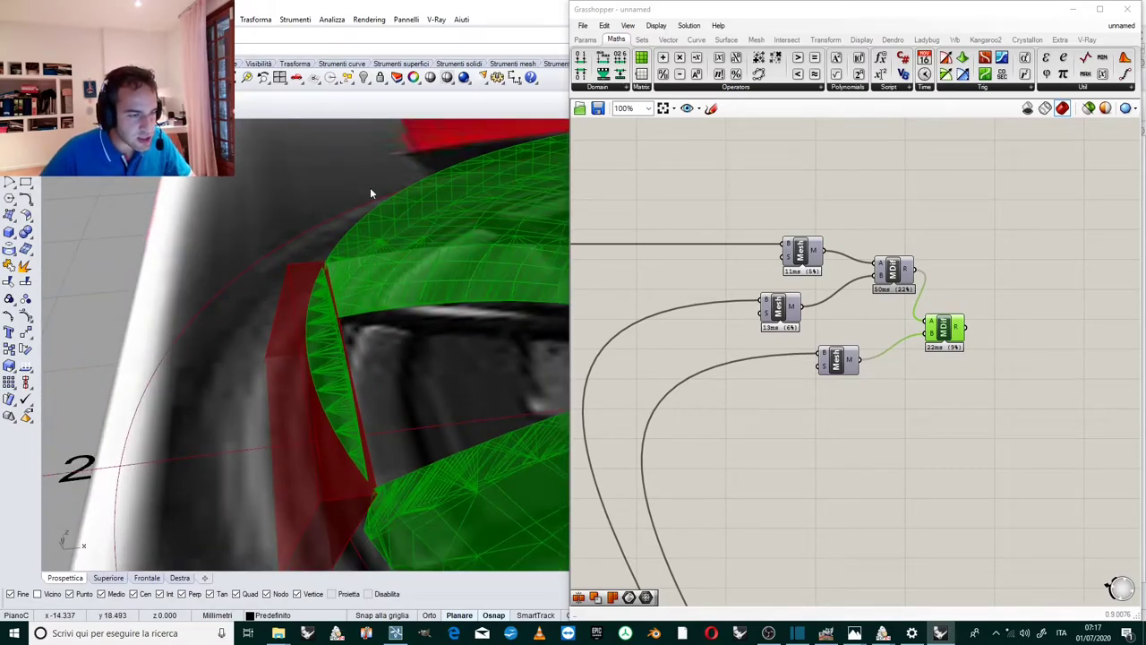
pyautogui.click(989, 300)
pyautogui.scroll(3, 988, 298)
pyautogui.scroll(-9, 933, 294)
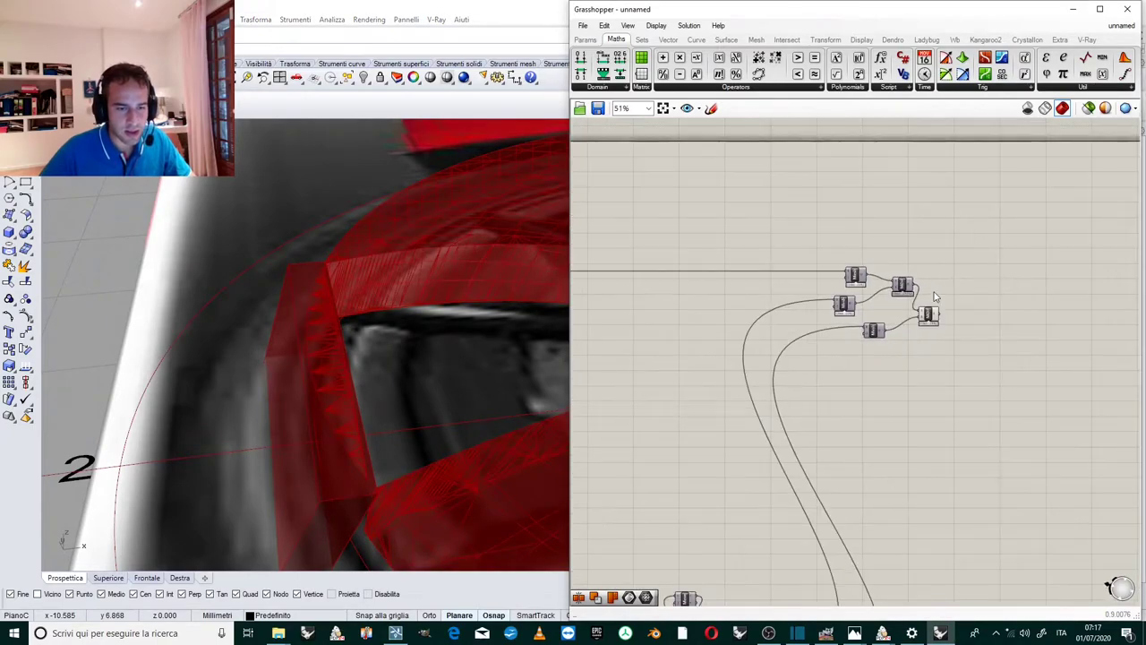
pyautogui.scroll(4, 932, 363)
pyautogui.scroll(4, 786, 464)
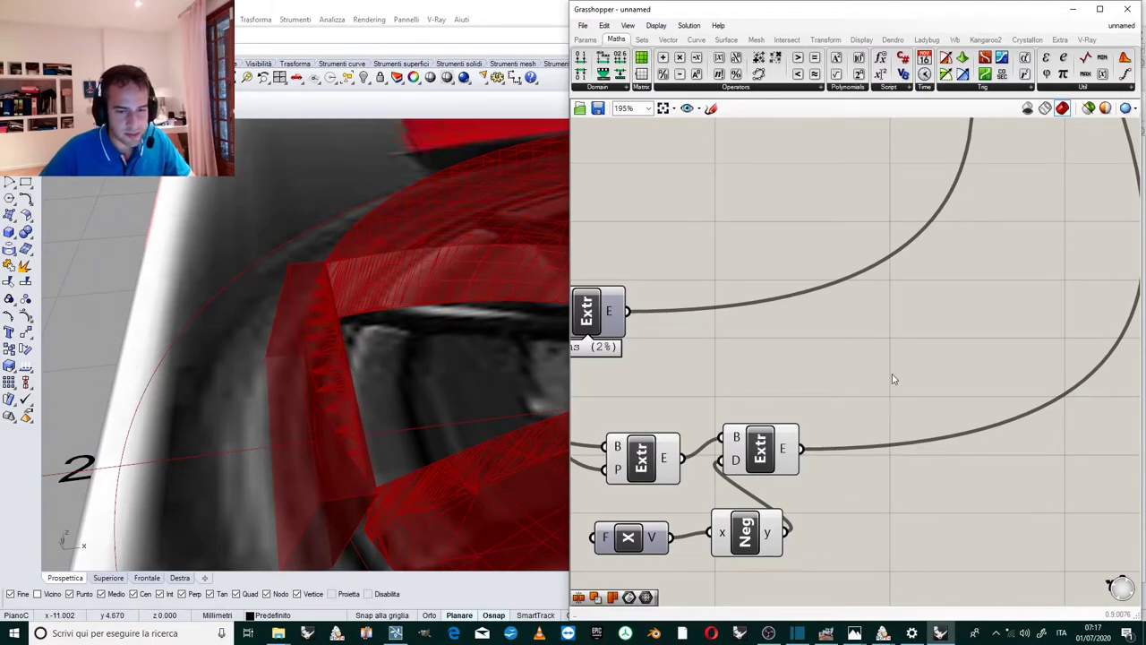
pyautogui.scroll(-3, 892, 379)
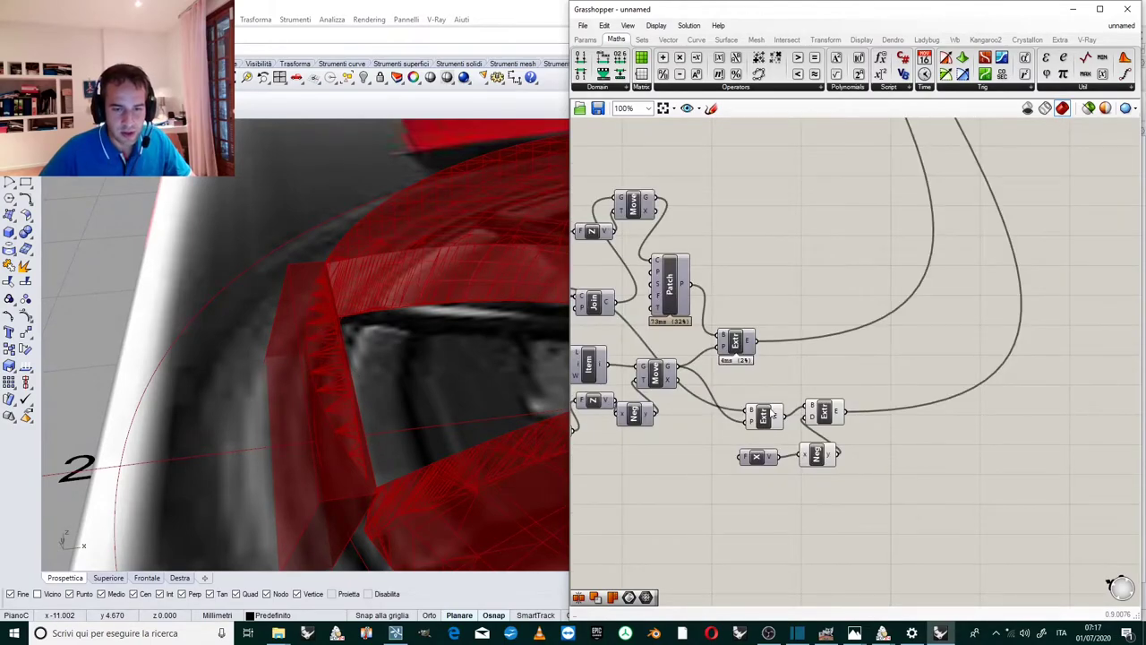
pyautogui.click(830, 421)
pyautogui.scroll(1, 898, 437)
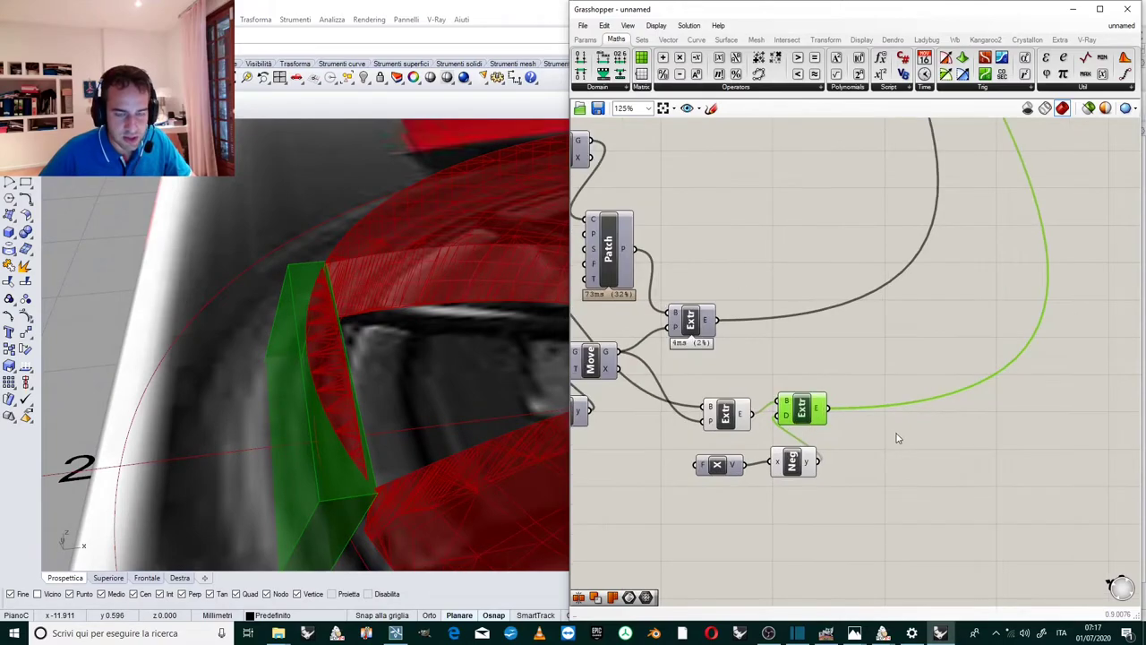
# Add a Deconstruct Brep component and connect the extruded triangle to its input.
pyautogui.doubleClick(896, 439)
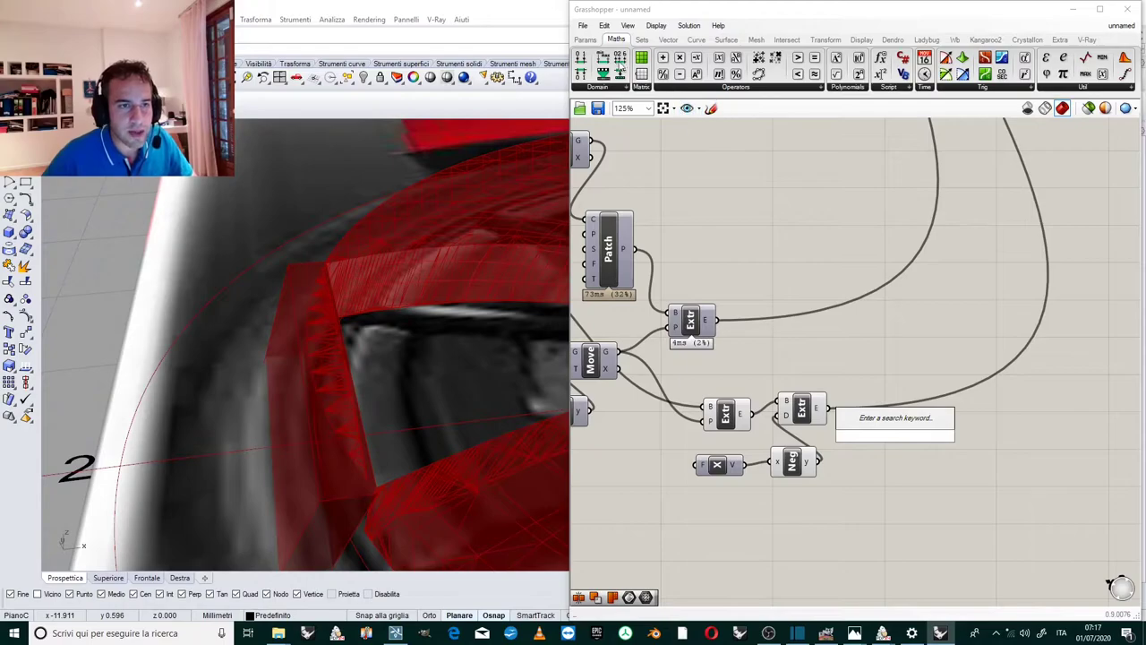
pyautogui.click(593, 41)
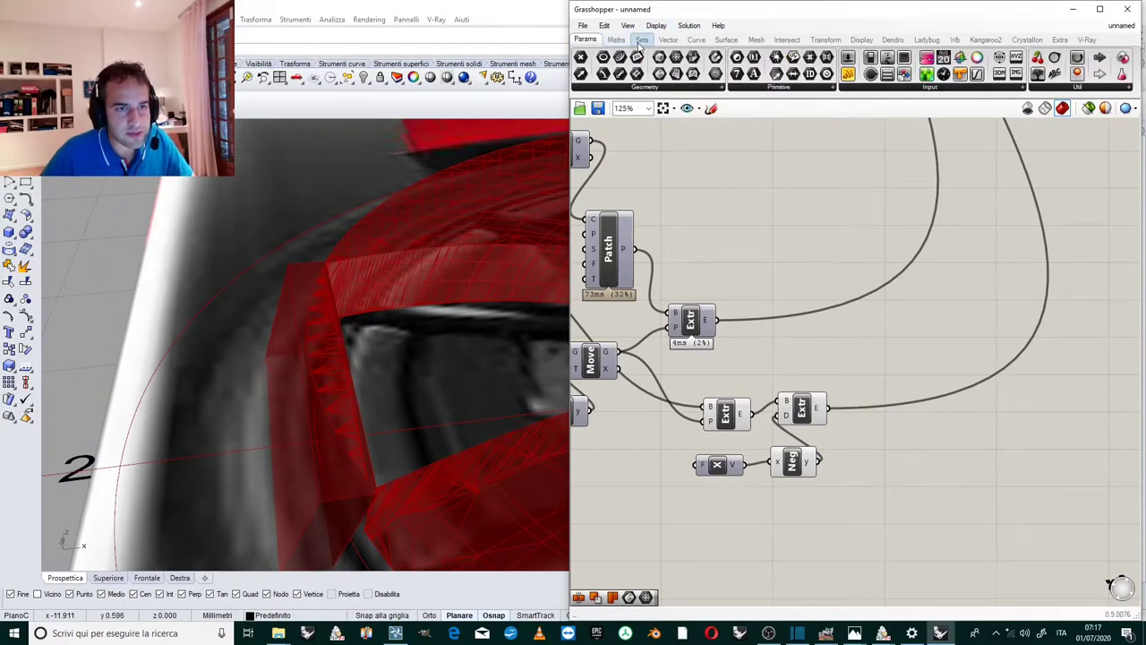
pyautogui.click(726, 40)
pyautogui.click(663, 89)
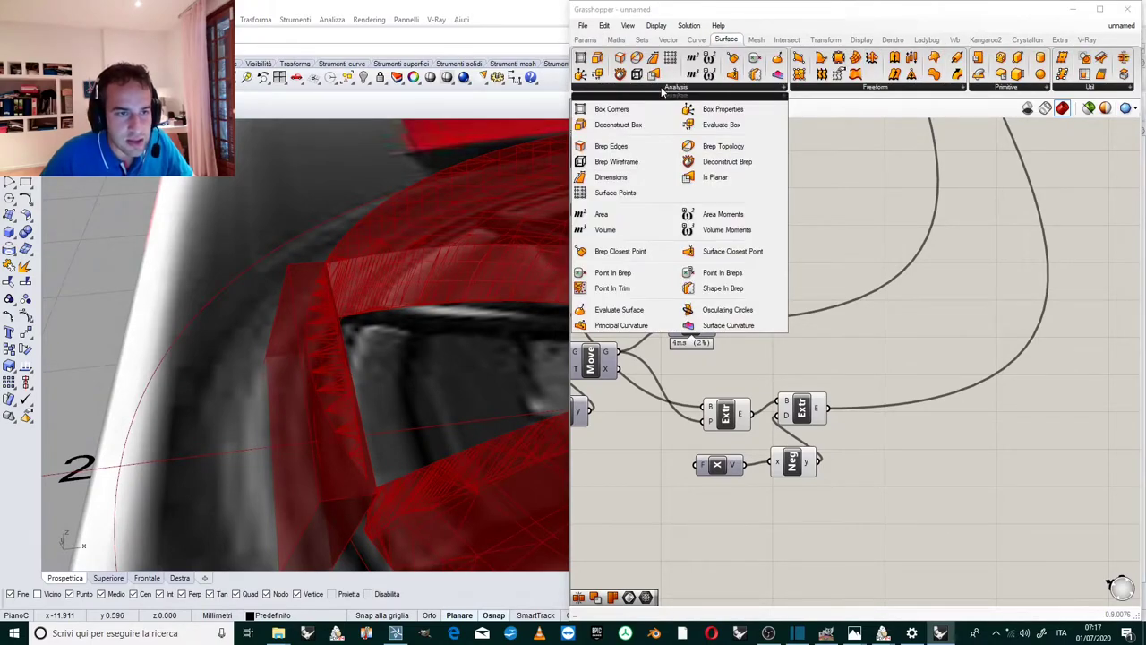
pyautogui.click(727, 162)
pyautogui.click(880, 436)
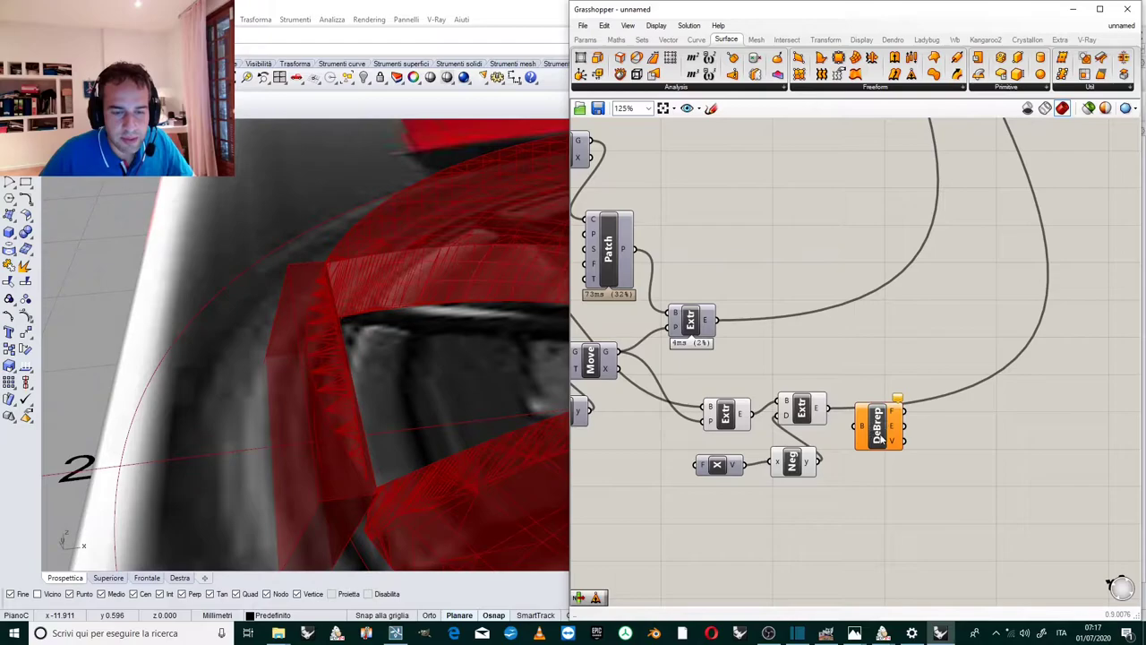
pyautogui.scroll(3, 880, 436)
pyautogui.moveTo(881, 437); pyautogui.dragTo(917, 452)
pyautogui.click(778, 389)
pyautogui.moveTo(800, 392); pyautogui.dragTo(891, 439)
pyautogui.scroll(-4, 922, 407)
pyautogui.scroll(5, 920, 408)
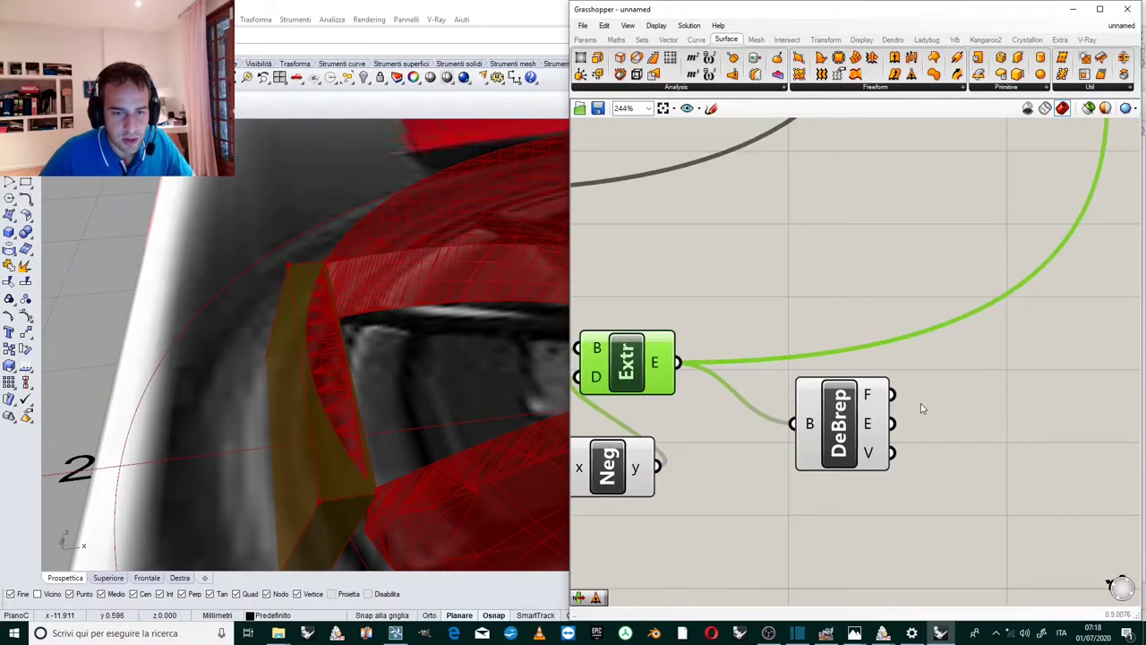
# Add a List Item component and connect the Deconstruct Brep's faces output to its list input.
pyautogui.doubleClick(920, 408)
pyautogui.write('item')
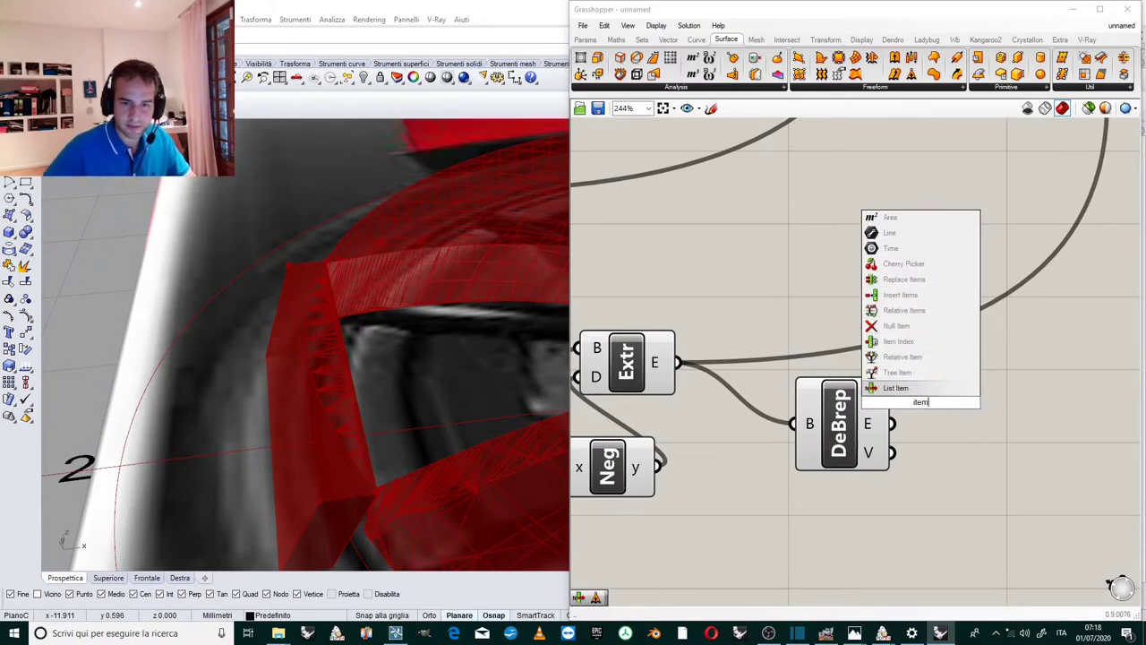
pyautogui.click(919, 389)
pyautogui.moveTo(895, 397); pyautogui.dragTo(1041, 412)
pyautogui.scroll(-4, 1003, 409)
pyautogui.scroll(4, 1005, 410)
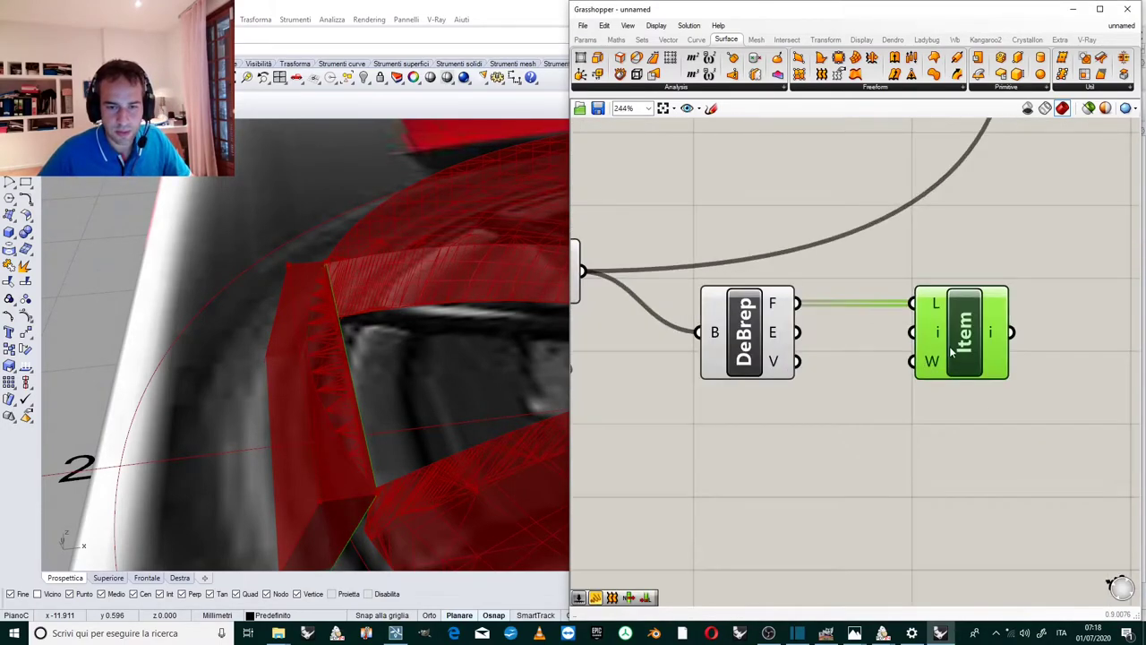
pyautogui.moveTo(946, 346); pyautogui.dragTo(973, 367)
# Add a number slider with the value 3 and connect it to the List Item's index input.
pyautogui.doubleClick(874, 420)
pyautogui.write('Number Slider')
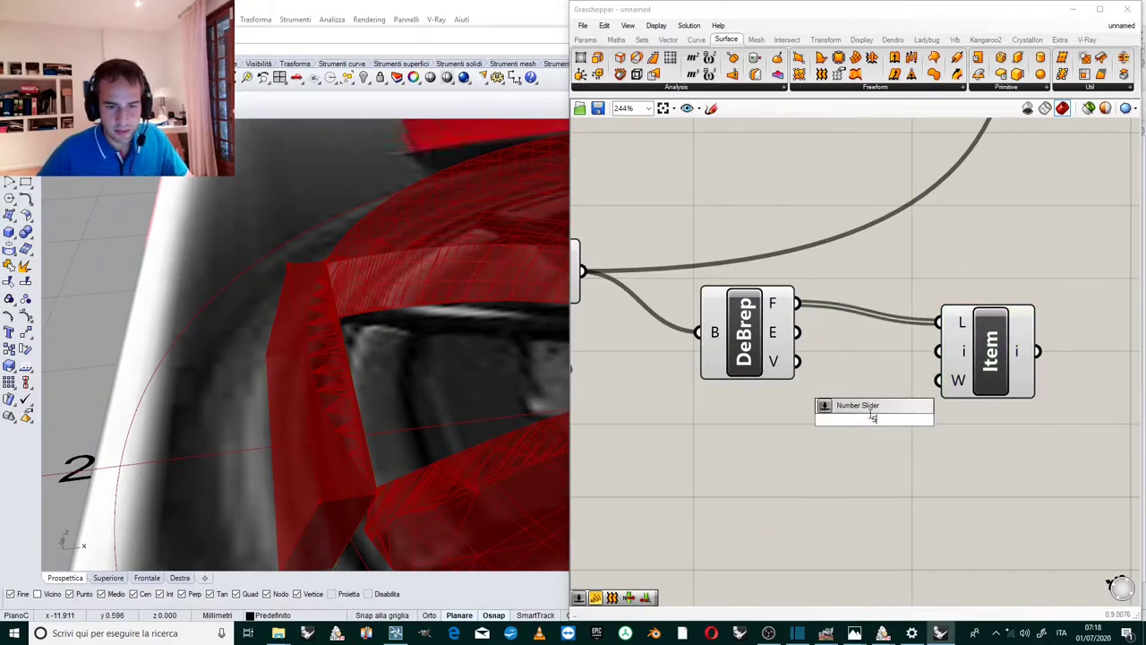
pyautogui.press('Return')
pyautogui.moveTo(993, 419); pyautogui.dragTo(937, 351)
pyautogui.moveTo(902, 419); pyautogui.dragTo(833, 445)
pyautogui.scroll(-1, 860, 399)
pyautogui.scroll(2, 971, 381)
pyautogui.scroll(-5, 834, 445)
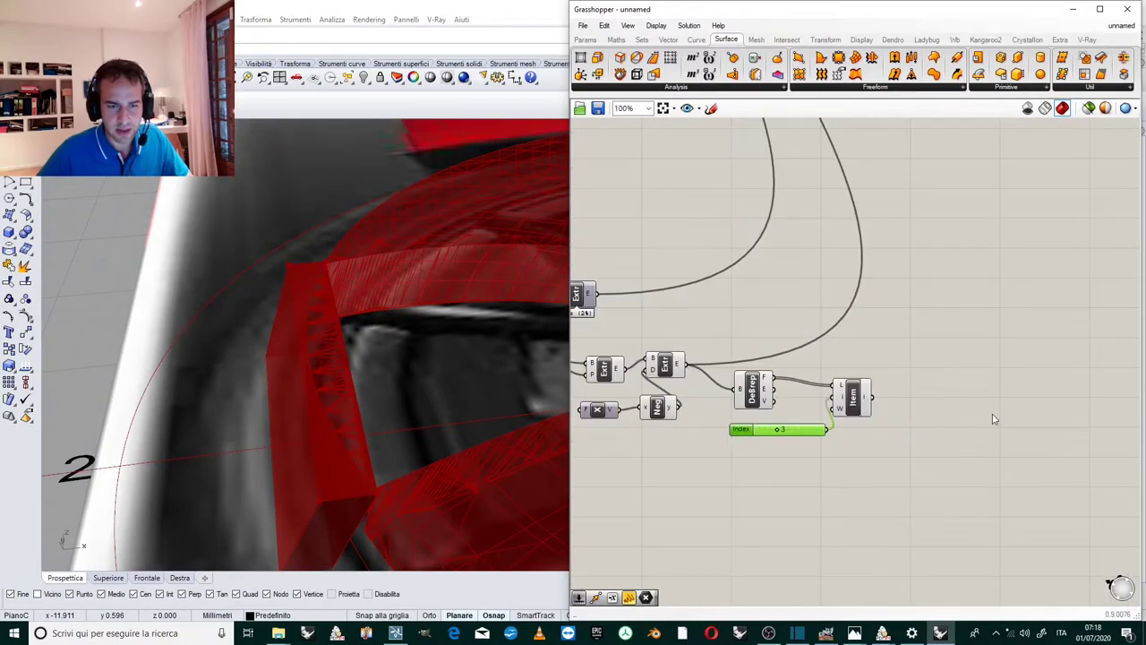
# Add an Extrude component after the List Item and connect the picked face to its base input.
pyautogui.doubleClick(909, 416)
pyautogui.write('extrude')
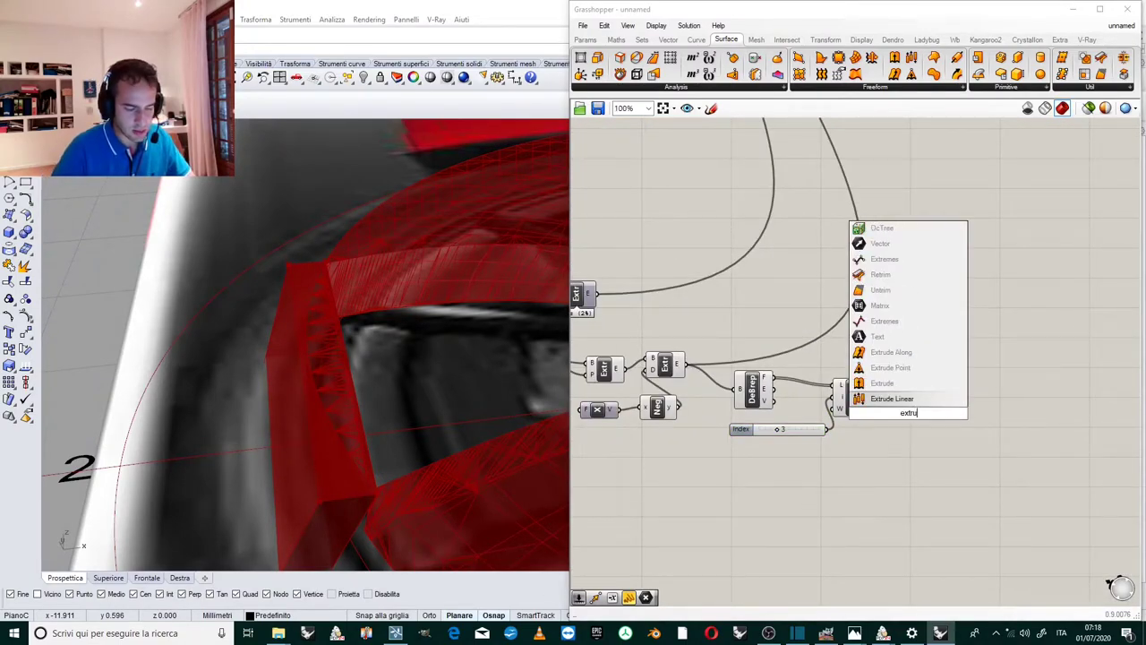
pyautogui.click(901, 404)
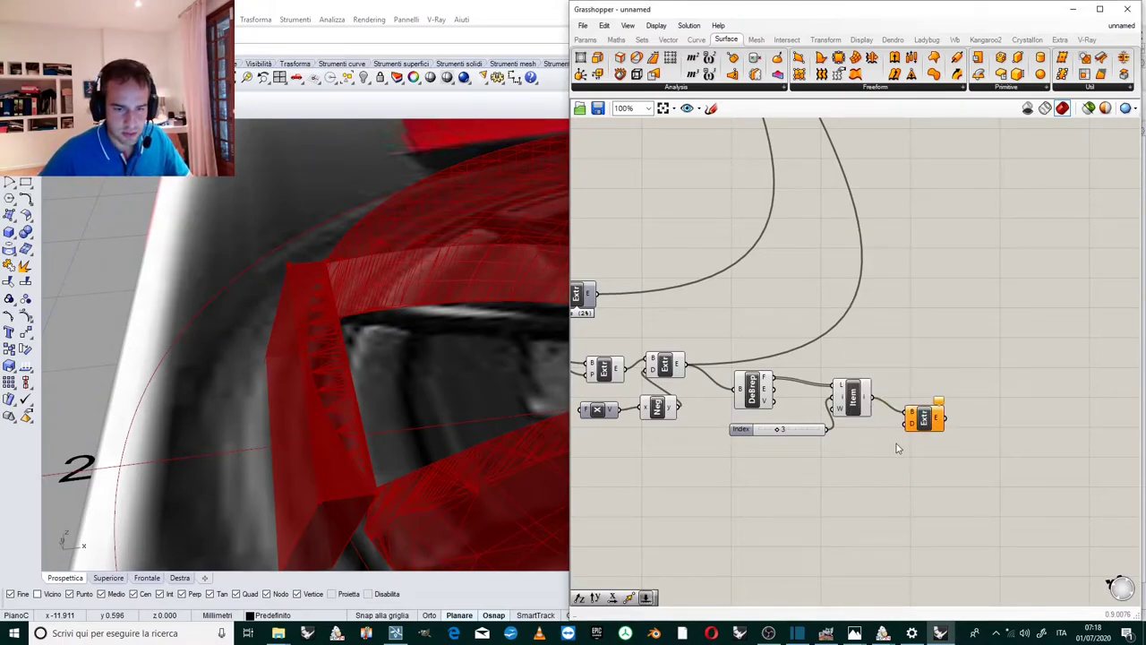
# Add a Unit Z component and connect it to the direction input of the new Extrude component.
pyautogui.doubleClick(894, 445)
pyautogui.write('z')
pyautogui.press('Return')
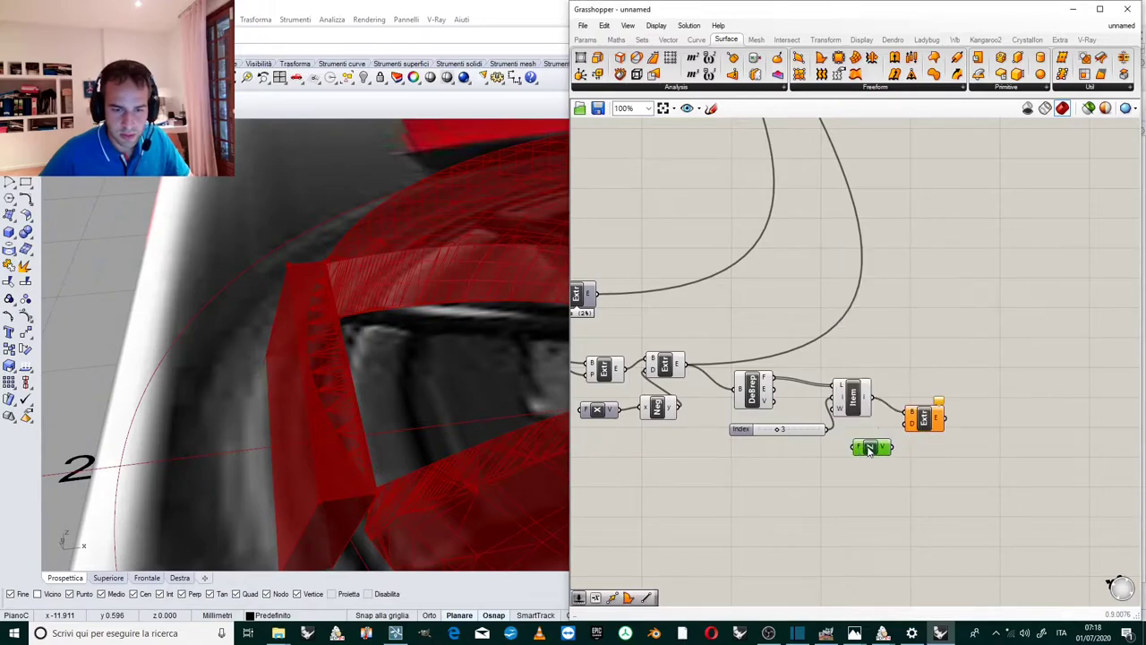
pyautogui.moveTo(906, 436); pyautogui.dragTo(907, 417)
pyautogui.moveTo(385, 483); pyautogui.dragTo(326, 277, button='right')
pyautogui.scroll(4, 978, 408)
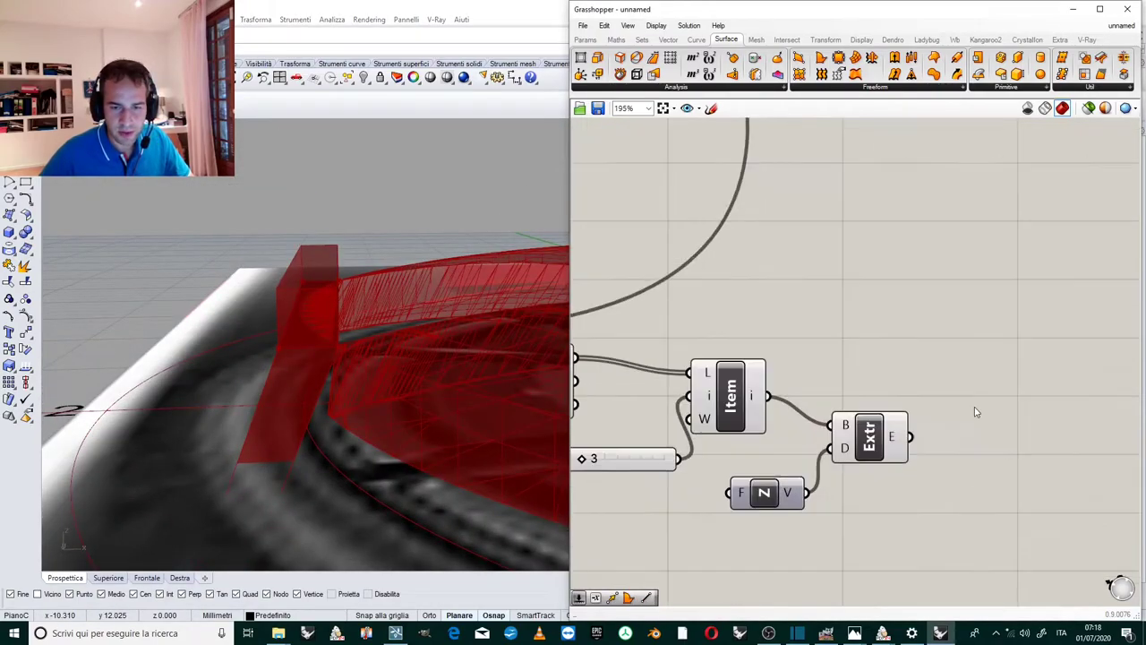
pyautogui.doubleClick(940, 438)
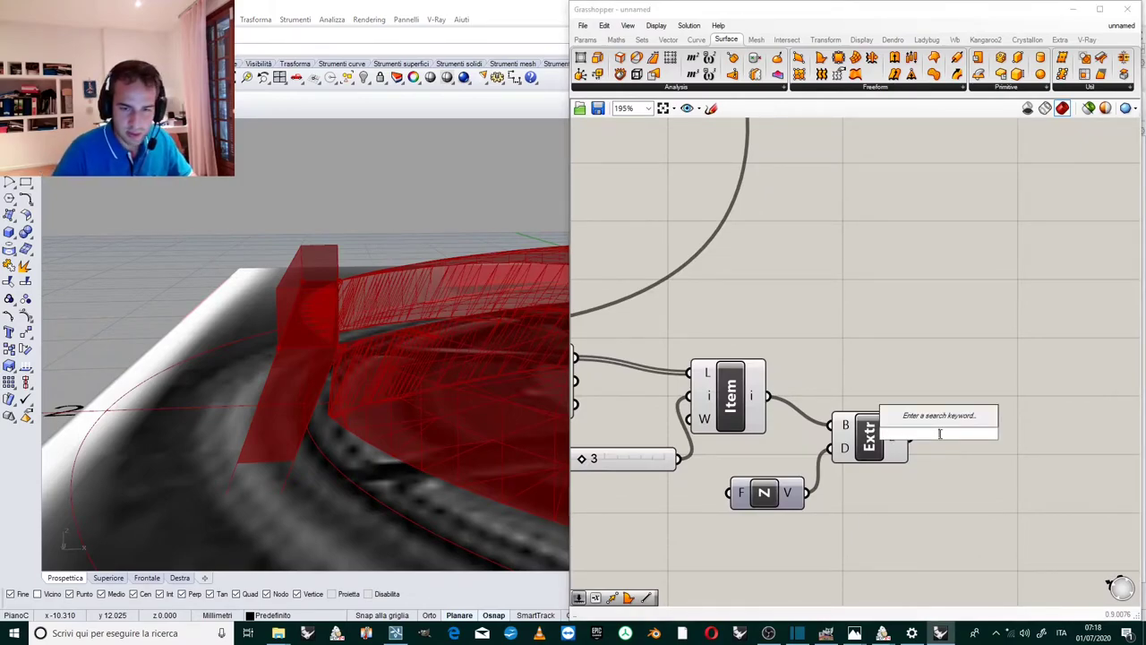
pyautogui.write('bre')
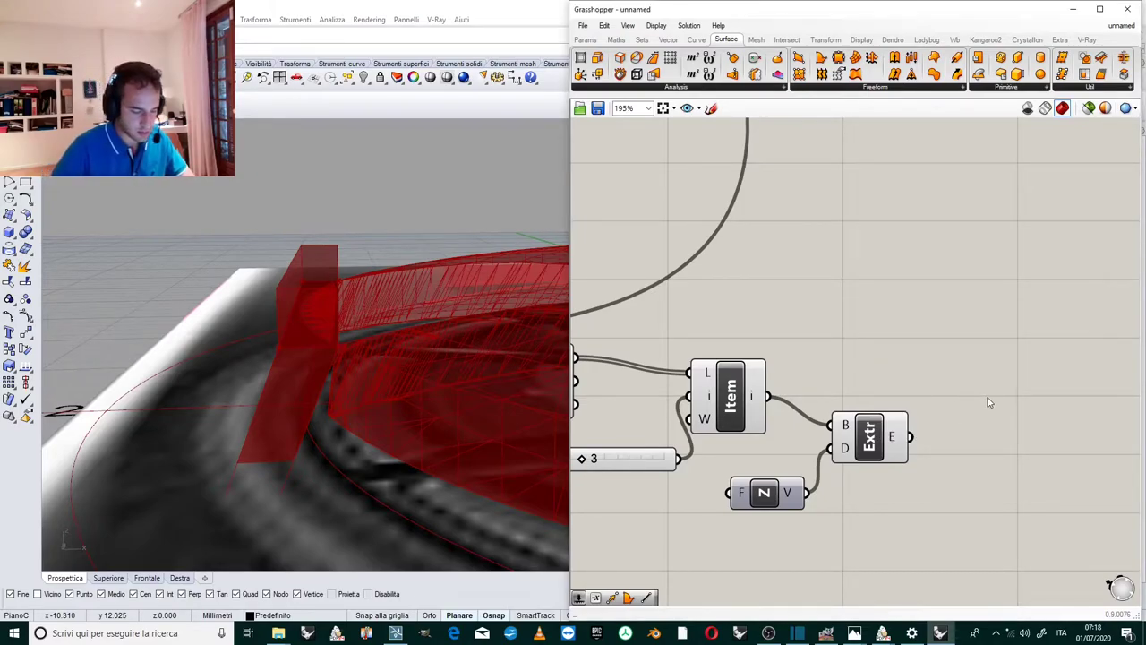
pyautogui.doubleClick(1007, 422)
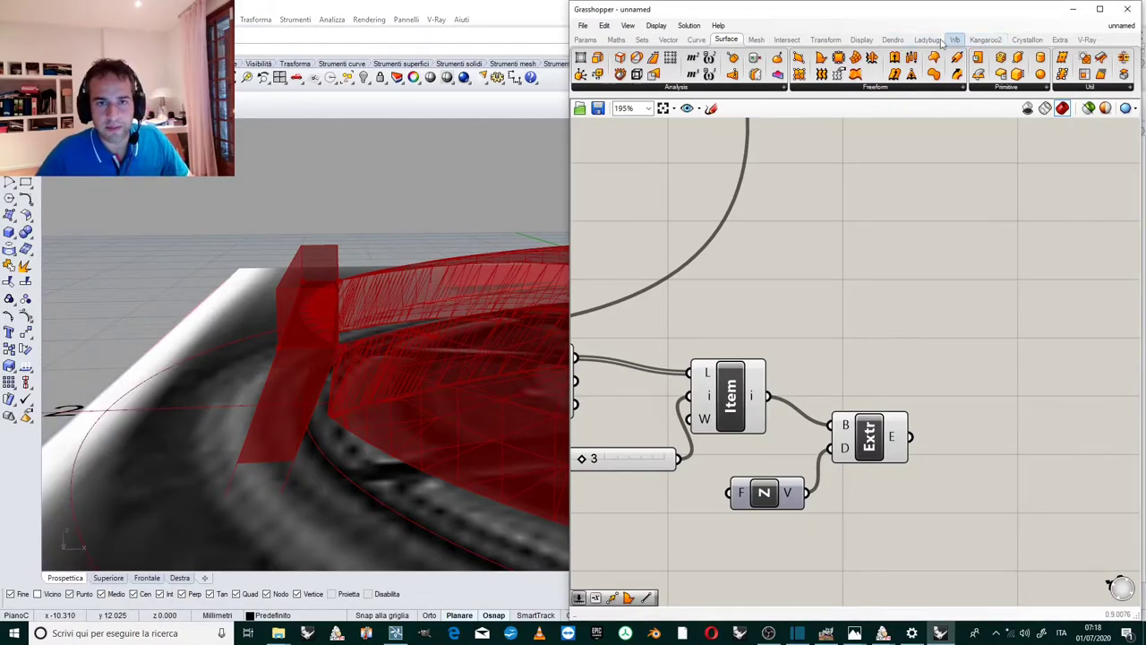
# Add a Mesh Brep component and connect the face extrusion's output to its brep input.
pyautogui.click(756, 39)
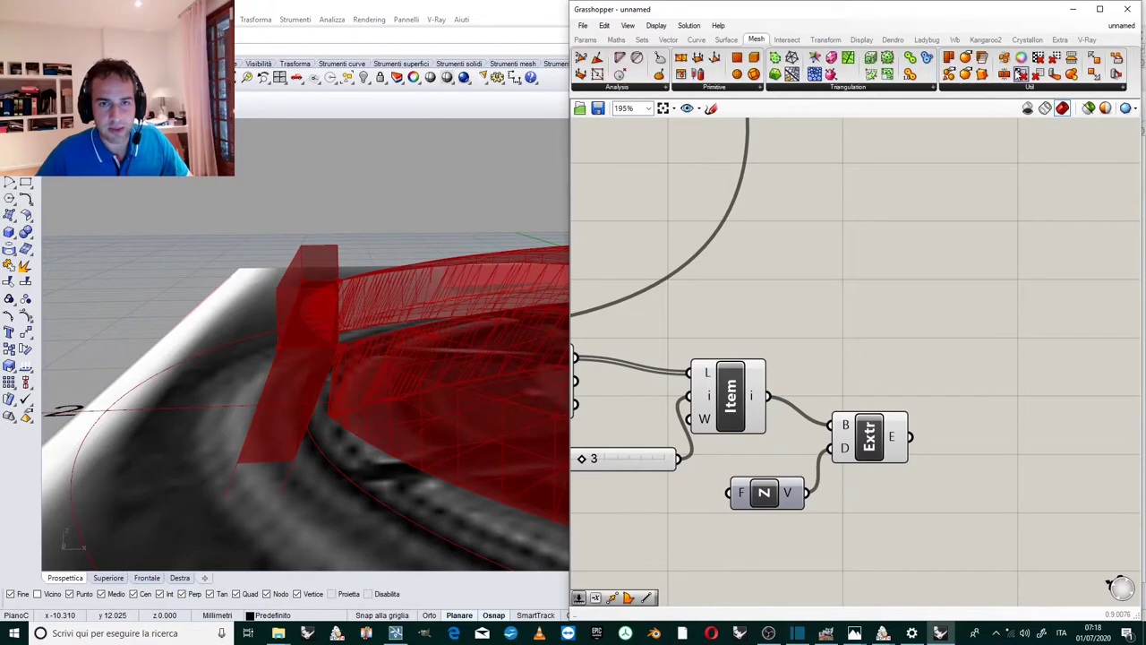
pyautogui.click(1026, 87)
pyautogui.moveTo(975, 108); pyautogui.dragTo(976, 433)
pyautogui.scroll(3, 974, 437)
pyautogui.moveTo(873, 431); pyautogui.dragTo(913, 402)
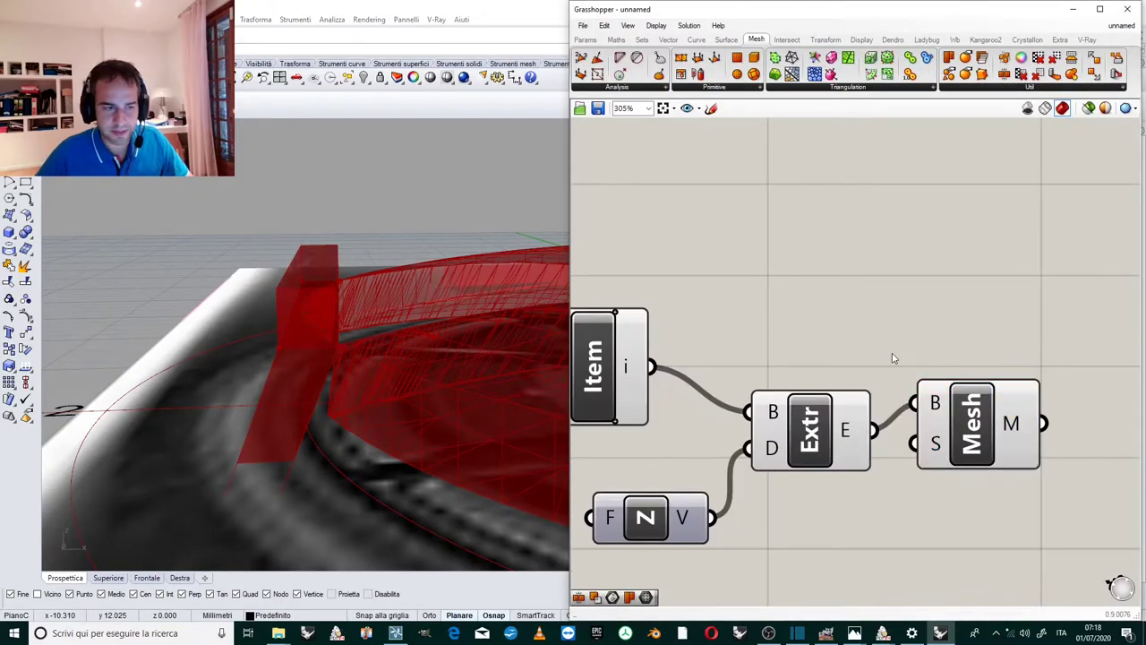
# Move the new Mesh Brep component below the other mesh components that feed the mesh differences.
pyautogui.moveTo(1009, 418); pyautogui.dragTo(957, 404, button='right')
pyautogui.scroll(-8, 989, 412)
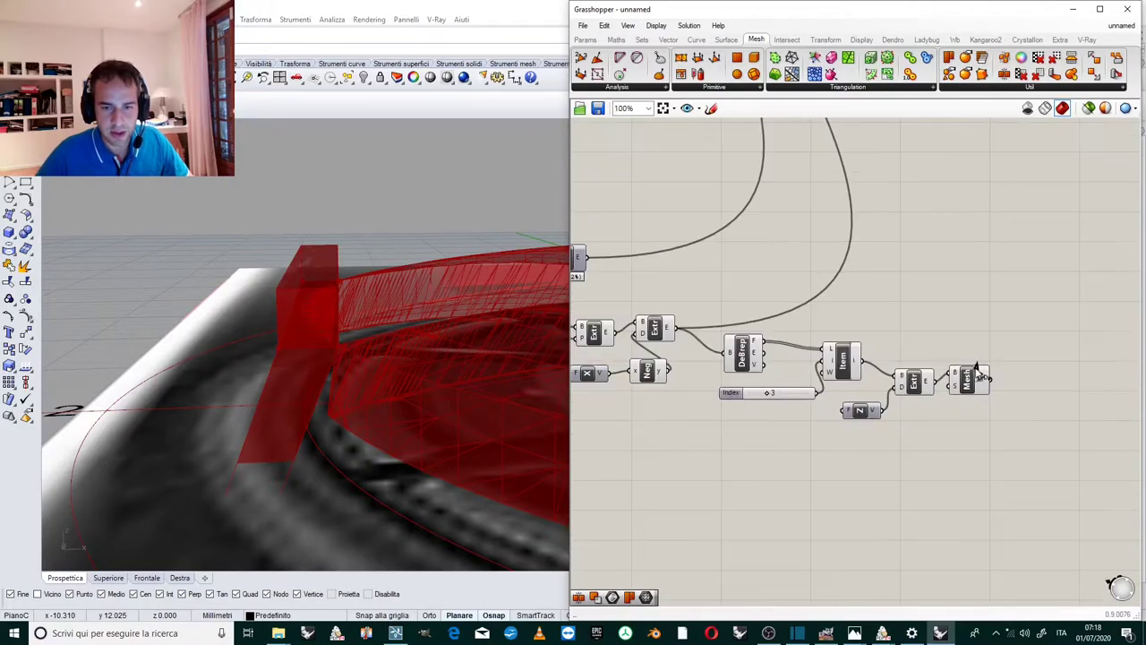
pyautogui.scroll(1, 965, 377)
pyautogui.moveTo(965, 377); pyautogui.dragTo(867, 255)
pyautogui.scroll(-3, 965, 377)
pyautogui.scroll(5, 958, 188)
pyautogui.scroll(-3, 867, 255)
pyautogui.scroll(4, 881, 196)
pyautogui.scroll(2, 965, 235)
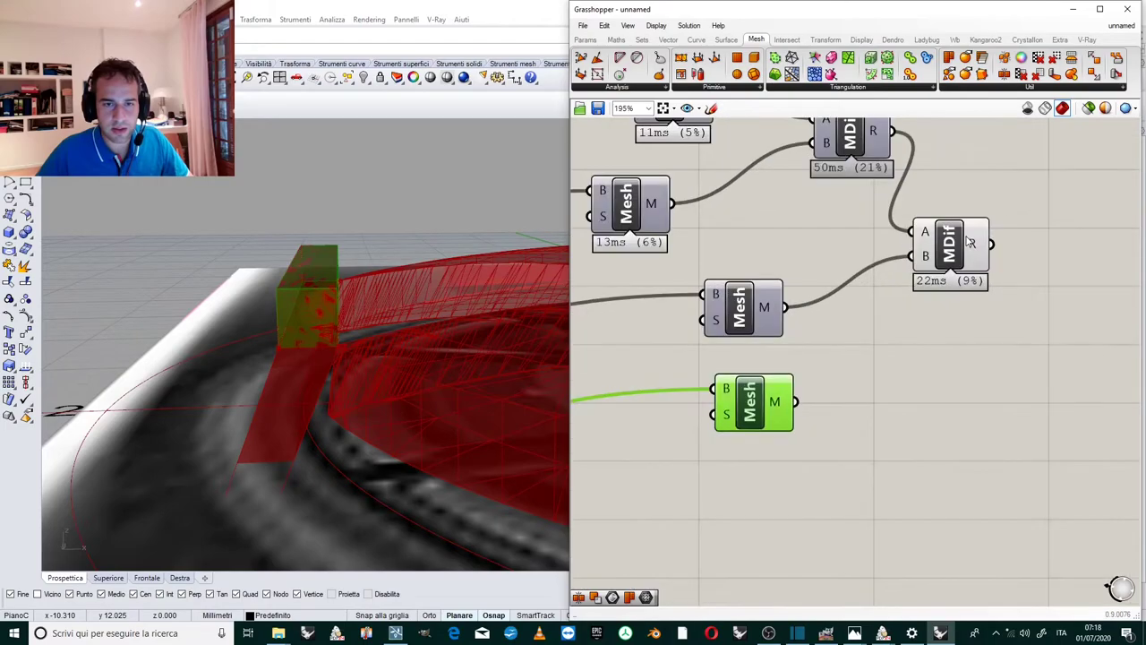
# Duplicate the last Mesh Difference and connect the previous difference's result to its A input and the new mesh to its B input.
pyautogui.click(973, 191)
pyautogui.scroll(-3, 973, 191)
pyautogui.click(970, 217)
pyautogui.scroll(4, 969, 218)
pyautogui.keyDown('alt'); pyautogui.moveTo(967, 220); pyautogui.dragTo(1016, 344); pyautogui.keyUp('alt')
pyautogui.moveTo(1005, 221); pyautogui.dragTo(955, 330)
pyautogui.keyDown('shift'); pyautogui.moveTo(759, 418); pyautogui.dragTo(1045, 376); pyautogui.keyUp('shift')
pyautogui.click(923, 399)
pyautogui.click(1005, 352)
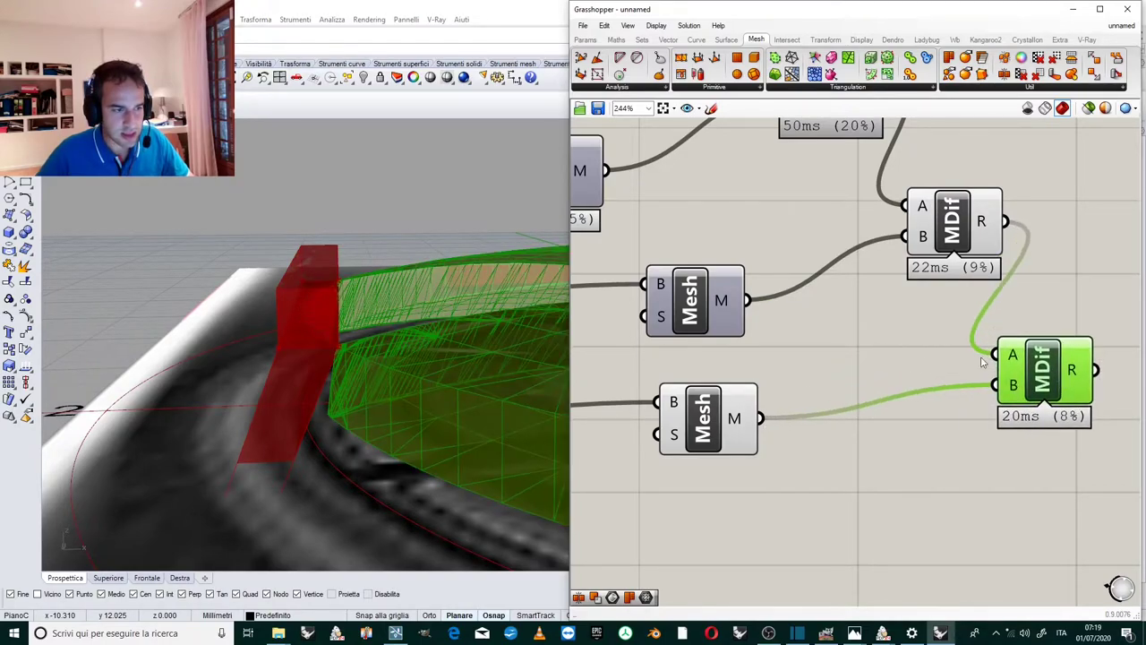
# Turn off the preview of the mesh components and of every Mesh Difference except the last one.
pyautogui.scroll(-3, 797, 328)
pyautogui.scroll(-1, 797, 328)
pyautogui.moveTo(864, 229); pyautogui.dragTo(745, 396)
pyautogui.middleClick(742, 392)
pyautogui.click(786, 376)
pyautogui.click(1000, 259)
pyautogui.click(896, 346)
pyautogui.moveTo(340, 313); pyautogui.dragTo(389, 396, button='right')
pyautogui.scroll(-4, 389, 397)
pyautogui.scroll(-4, 389, 403)
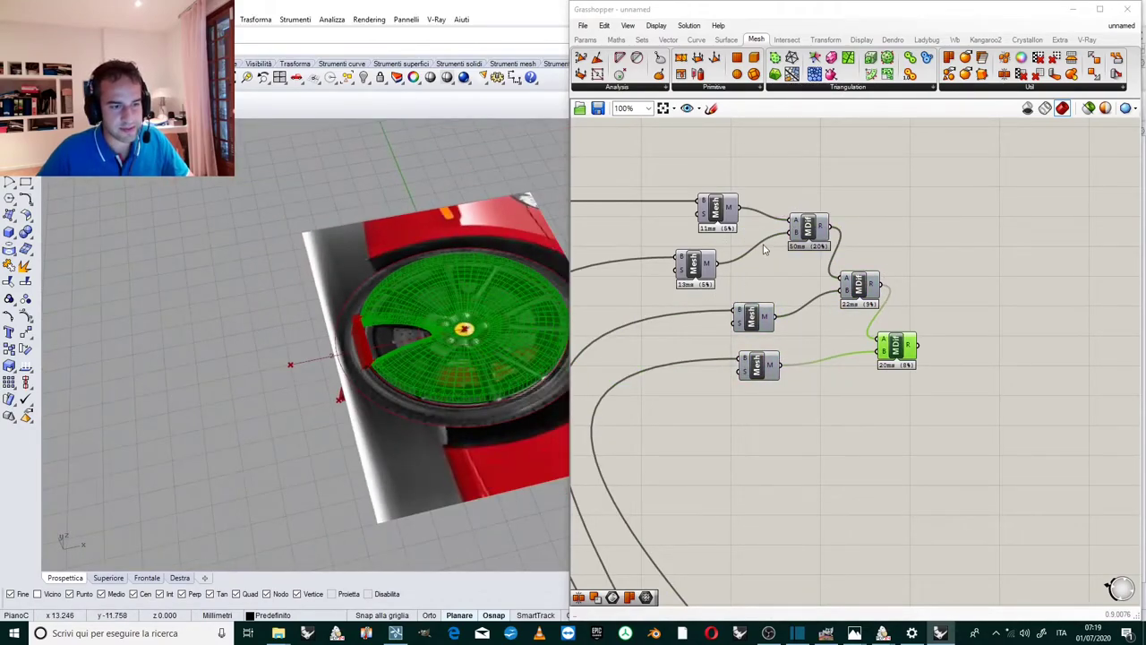
# Turn off the preview of the Deconstruct Brep, List Item, Unit Z and Extrude components that build the outer-edge solid.
pyautogui.scroll(-4, 796, 370)
pyautogui.scroll(2, 794, 365)
pyautogui.moveTo(884, 239); pyautogui.dragTo(718, 491)
pyautogui.middleClick(744, 471)
pyautogui.click(777, 435)
# Turn off the preview of the components that extrude the triangle, including the two Extrude components, Unit X and Negative.
pyautogui.scroll(3, 813, 288)
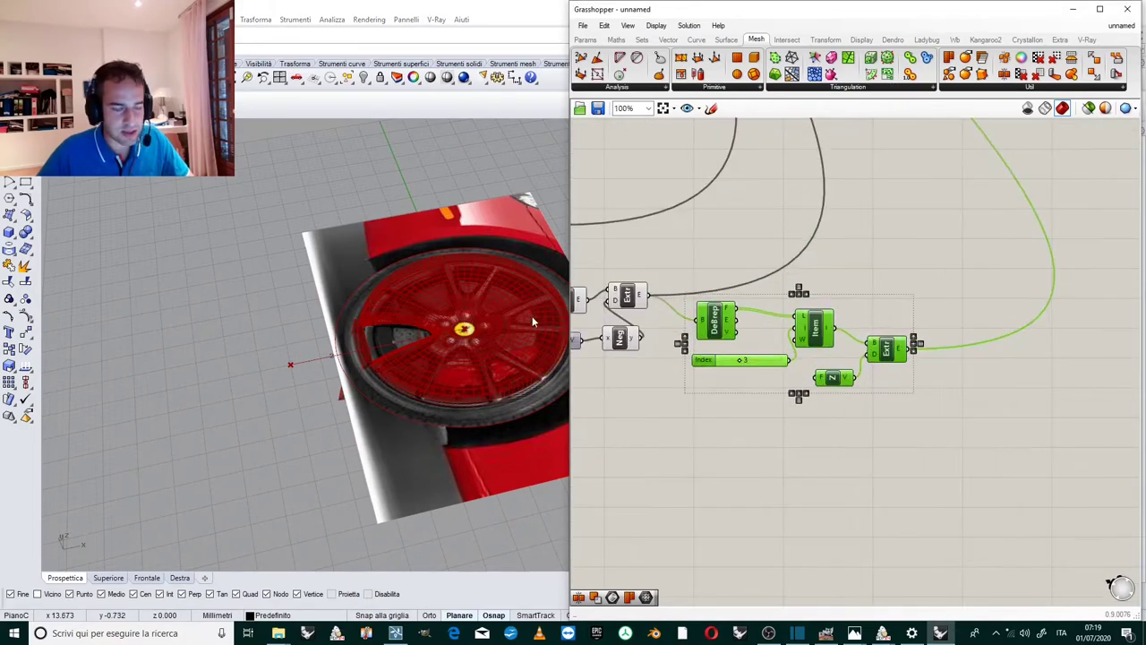
pyautogui.scroll(6, 368, 405)
pyautogui.moveTo(368, 405); pyautogui.dragTo(370, 263, button='right')
pyautogui.scroll(-6, 370, 262)
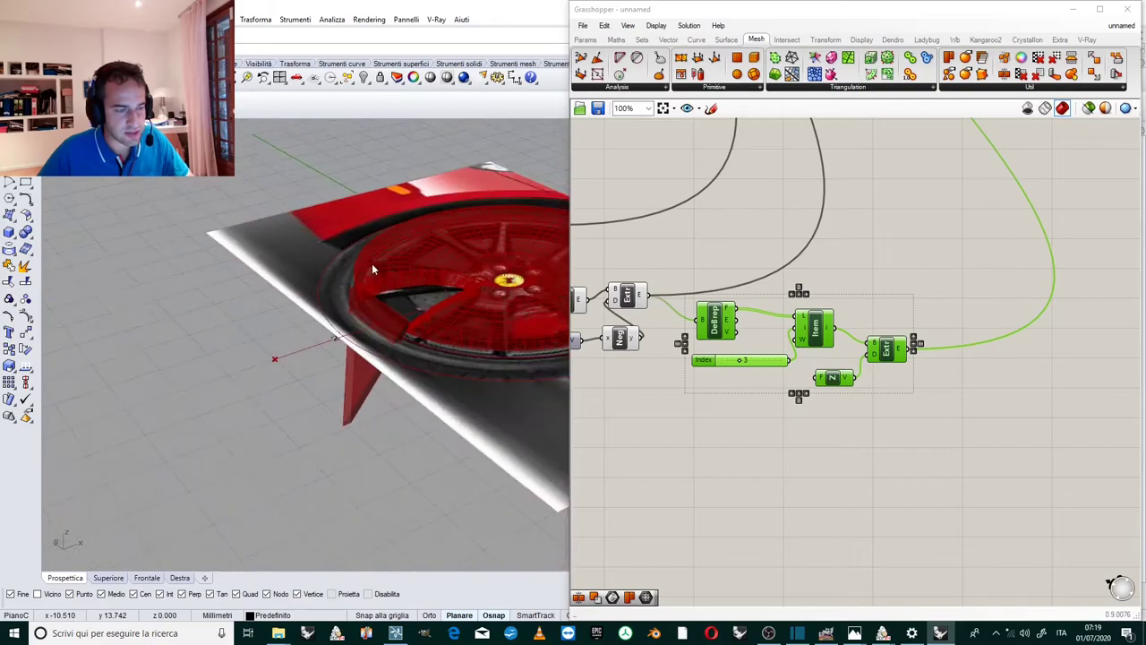
pyautogui.scroll(6, 398, 317)
pyautogui.moveTo(399, 317); pyautogui.dragTo(366, 361, button='right')
pyautogui.scroll(-5, 900, 286)
pyautogui.moveTo(793, 215); pyautogui.dragTo(754, 346)
pyautogui.middleClick(753, 345)
pyautogui.click(792, 307)
pyautogui.moveTo(410, 290); pyautogui.dragTo(382, 349, button='right')
pyautogui.moveTo(403, 311); pyautogui.dragTo(491, 308, button='right')
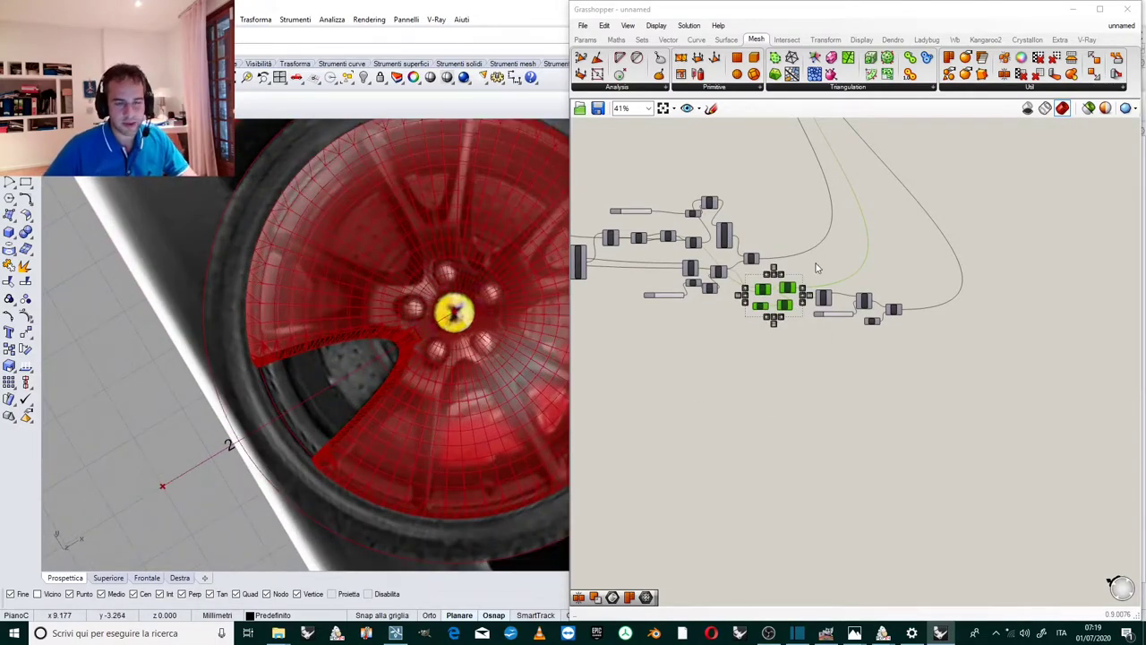
# Examine the mesh difference chain and compare the cut wheel mesh with the spoke opening in the reference photo.
pyautogui.scroll(-3, 794, 342)
pyautogui.scroll(4, 848, 180)
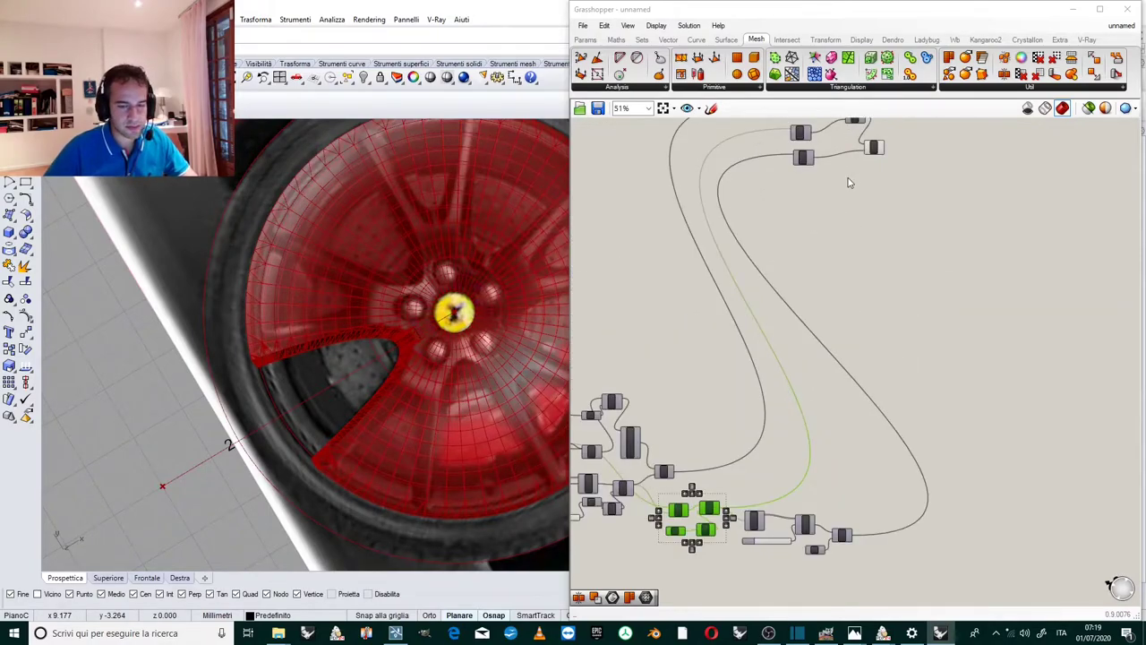
pyautogui.scroll(-3, 851, 190)
pyautogui.scroll(4, 850, 143)
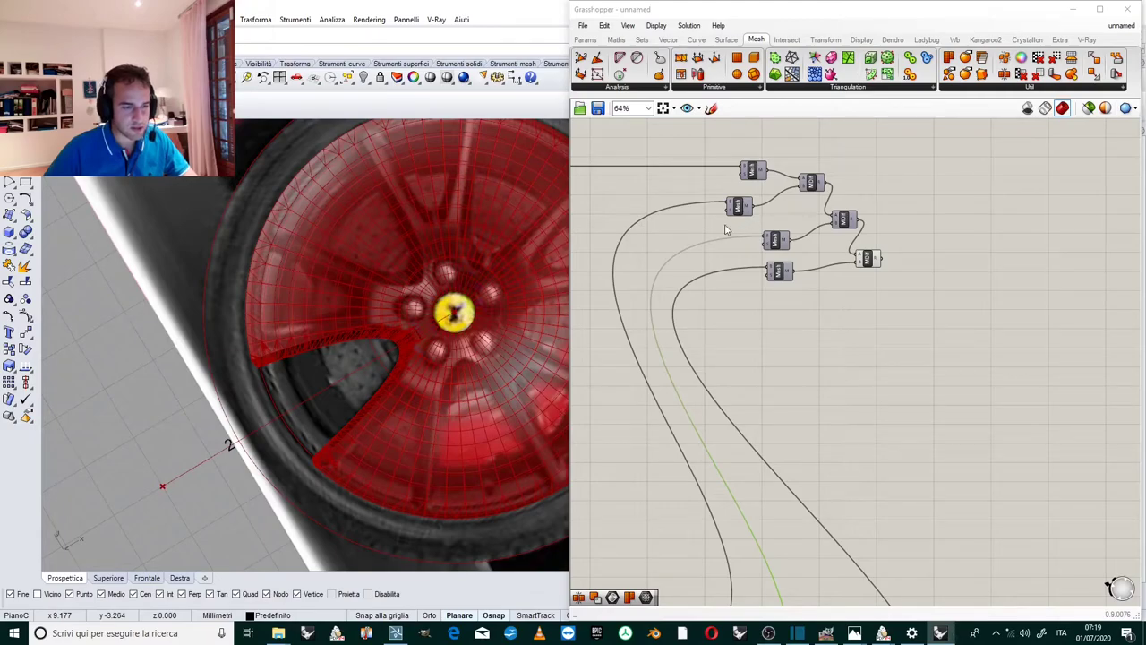
pyautogui.scroll(-7, 408, 258)
pyautogui.scroll(5, 425, 267)
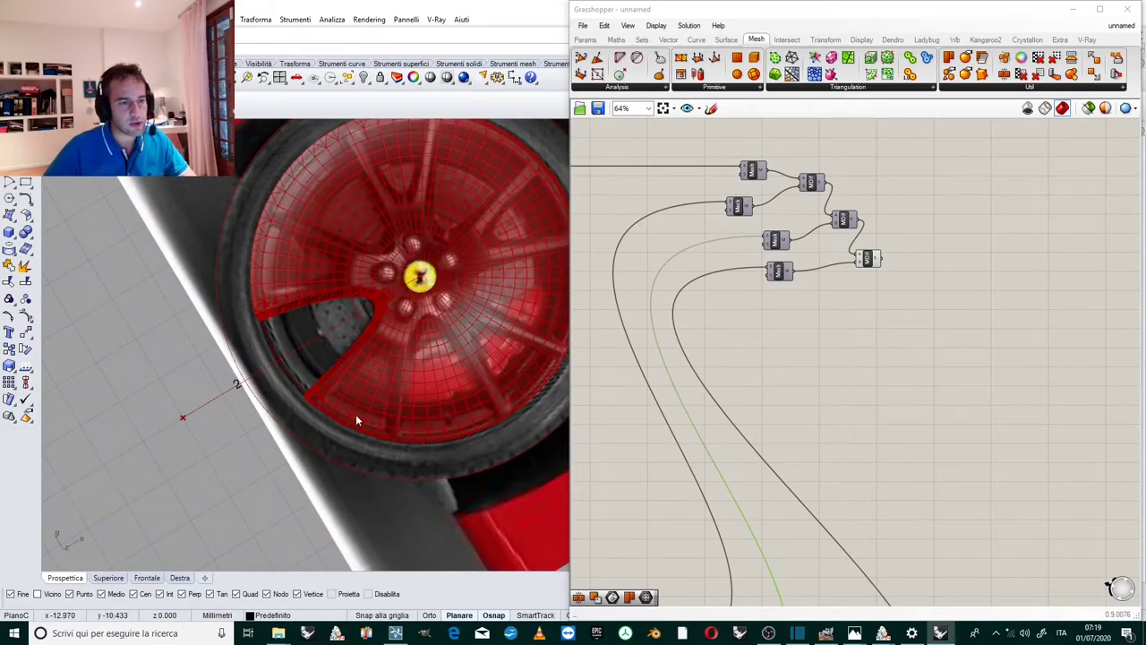
pyautogui.moveTo(365, 339); pyautogui.dragTo(416, 235, button='right')
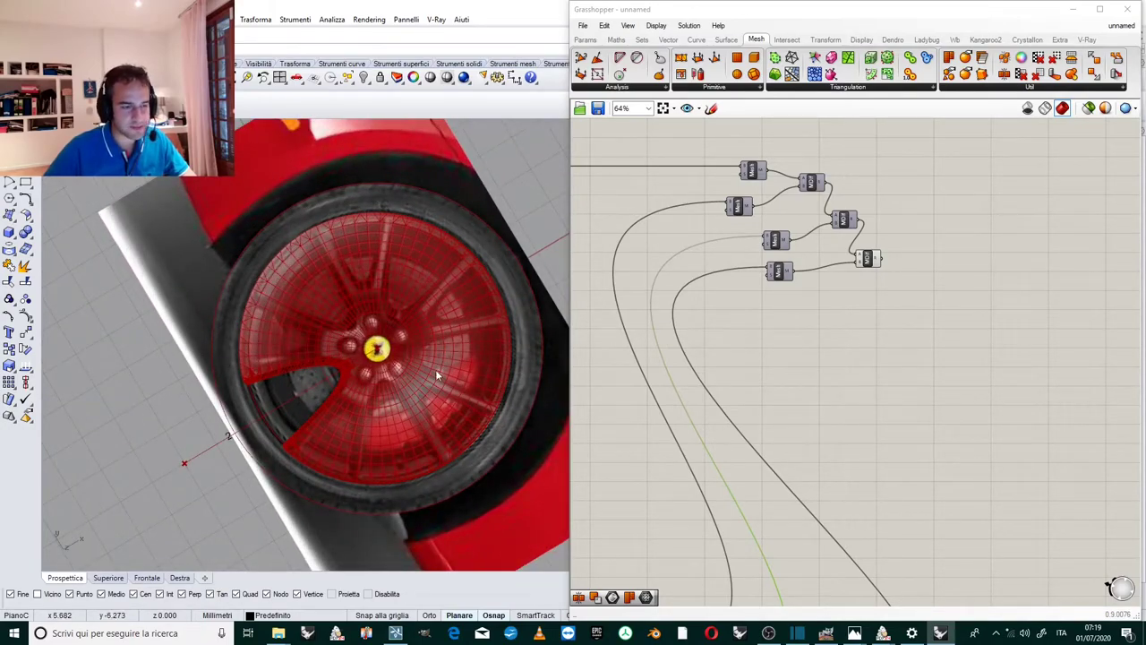
pyautogui.scroll(2, 372, 445)
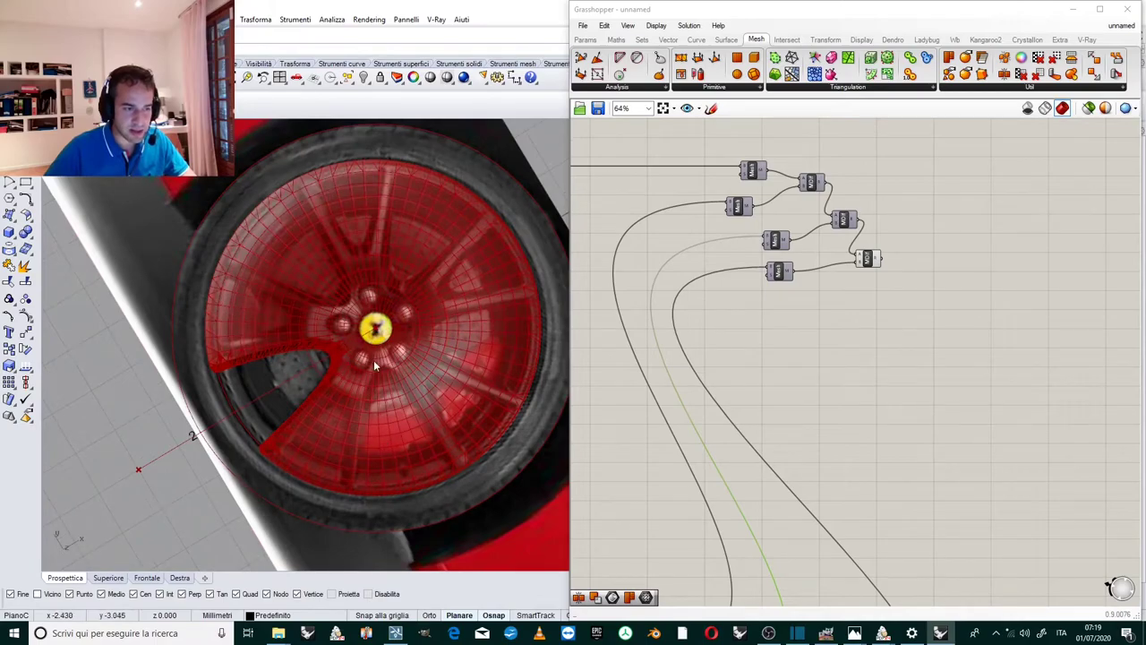
pyautogui.moveTo(396, 393); pyautogui.dragTo(473, 282, button='right')
pyautogui.scroll(-3, 473, 282)
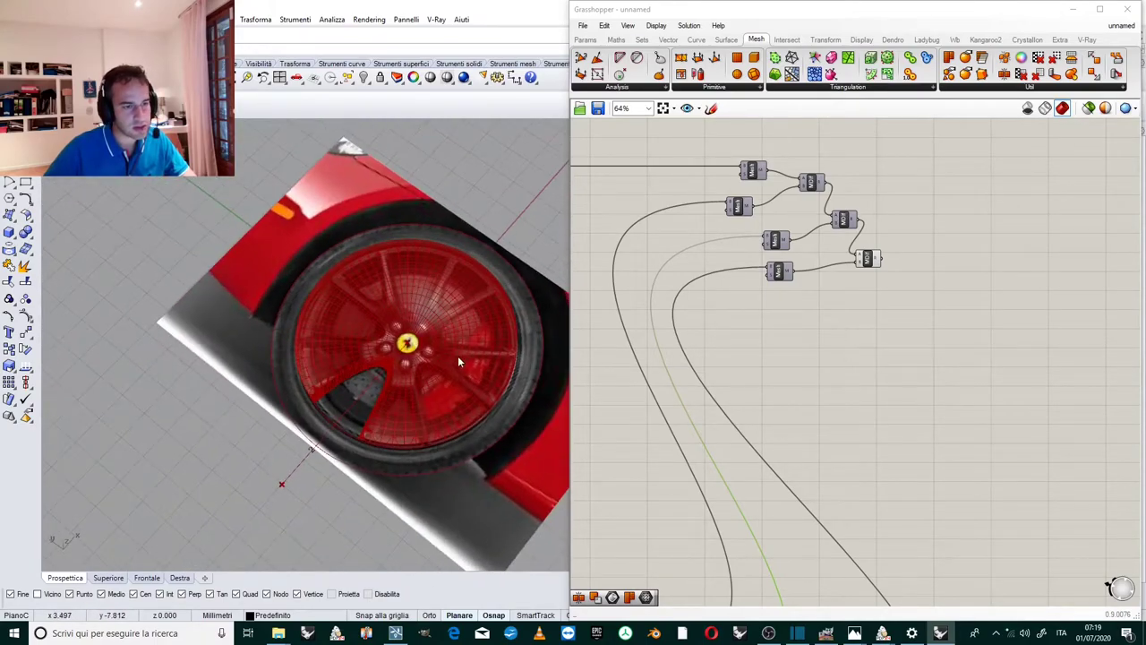
pyautogui.scroll(3, 448, 376)
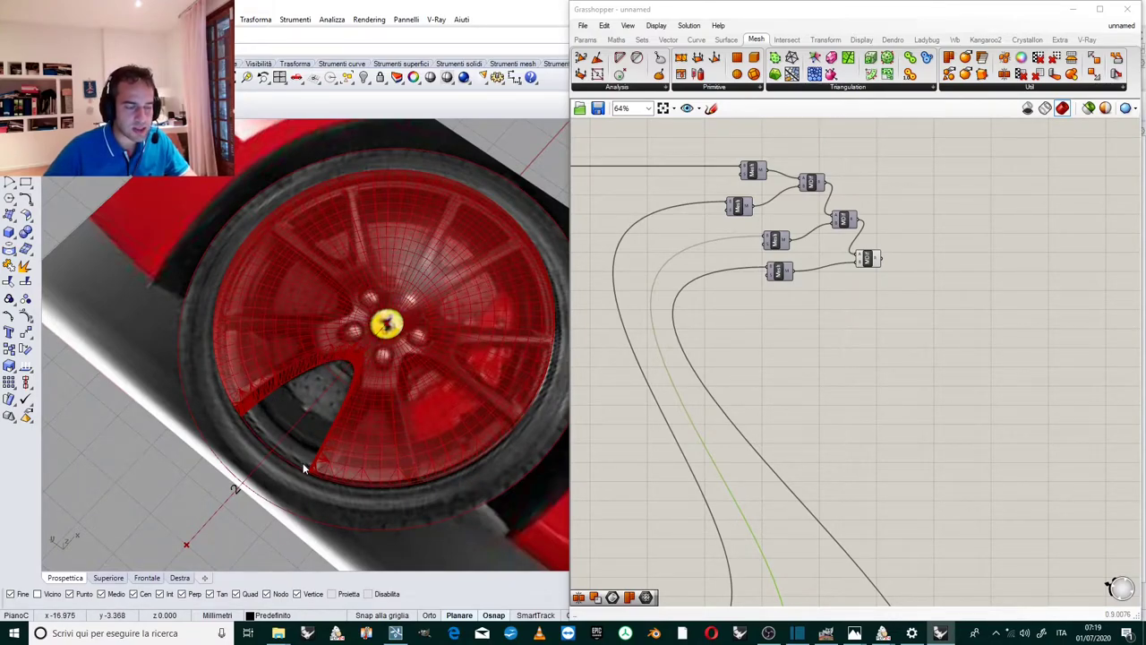
# Drive the lower Unit Y from the upper Graph Mapper's output and delete the lower Graph Mapper and its Range component.
pyautogui.scroll(-4, 713, 304)
pyautogui.moveTo(713, 304); pyautogui.dragTo(777, 244, button='right')
pyautogui.scroll(4, 701, 370)
pyautogui.scroll(-3, 811, 349)
pyautogui.scroll(5, 789, 379)
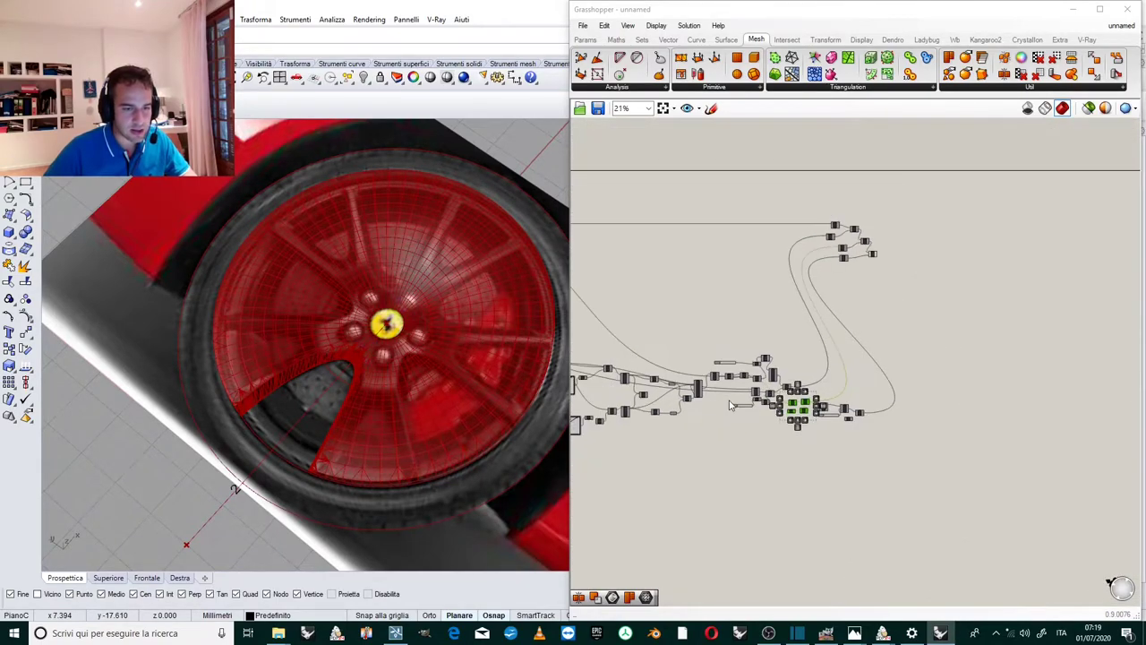
pyautogui.scroll(1, 804, 385)
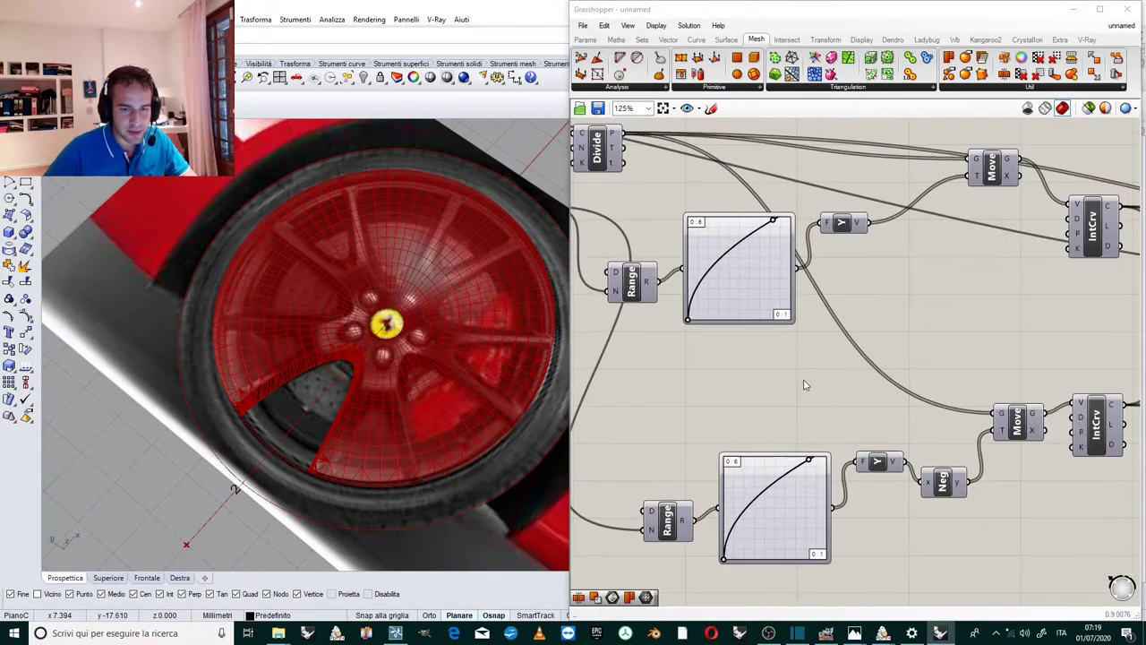
pyautogui.scroll(-1, 804, 385)
pyautogui.scroll(1, 761, 291)
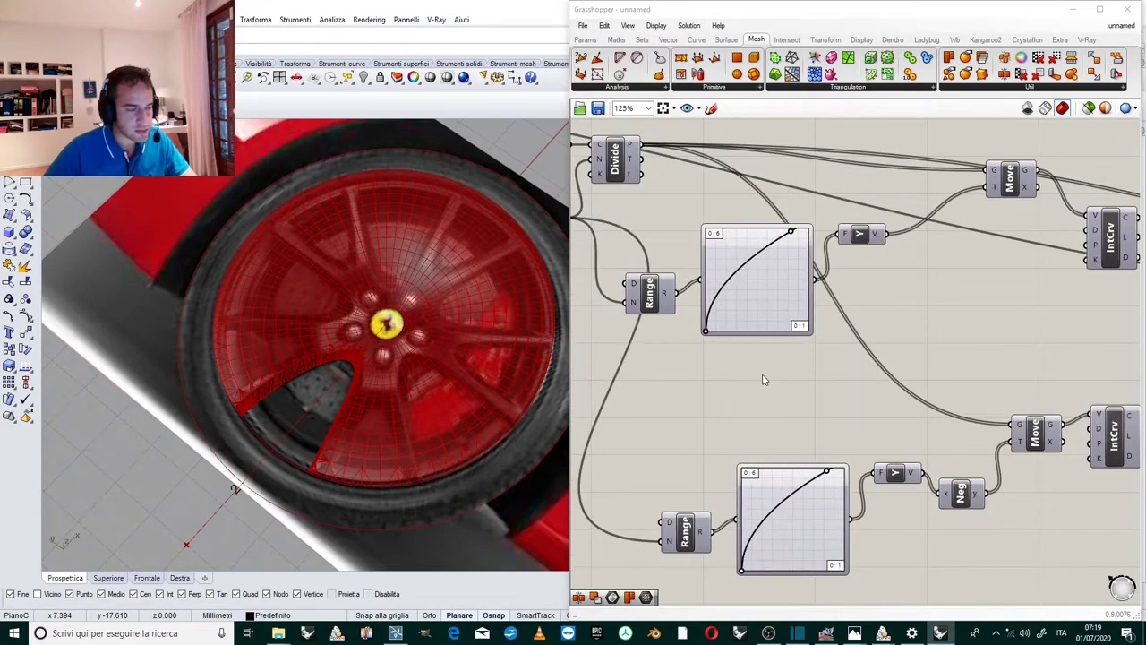
pyautogui.scroll(2, 754, 268)
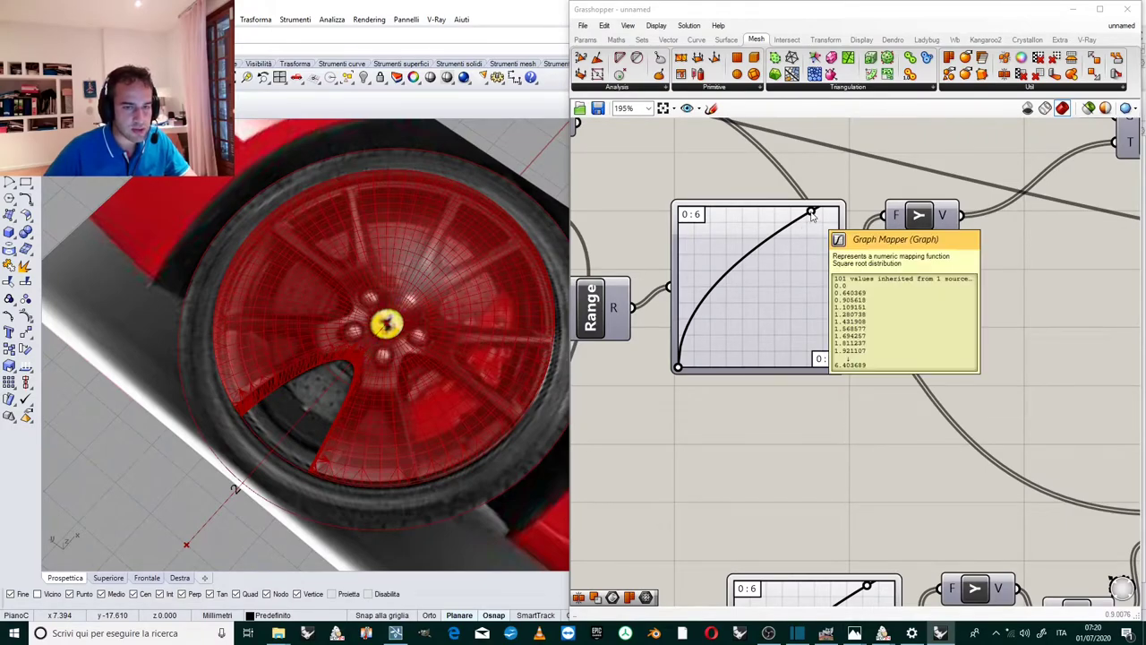
pyautogui.moveTo(366, 394); pyautogui.dragTo(403, 390, button='right')
pyautogui.scroll(-4, 430, 333)
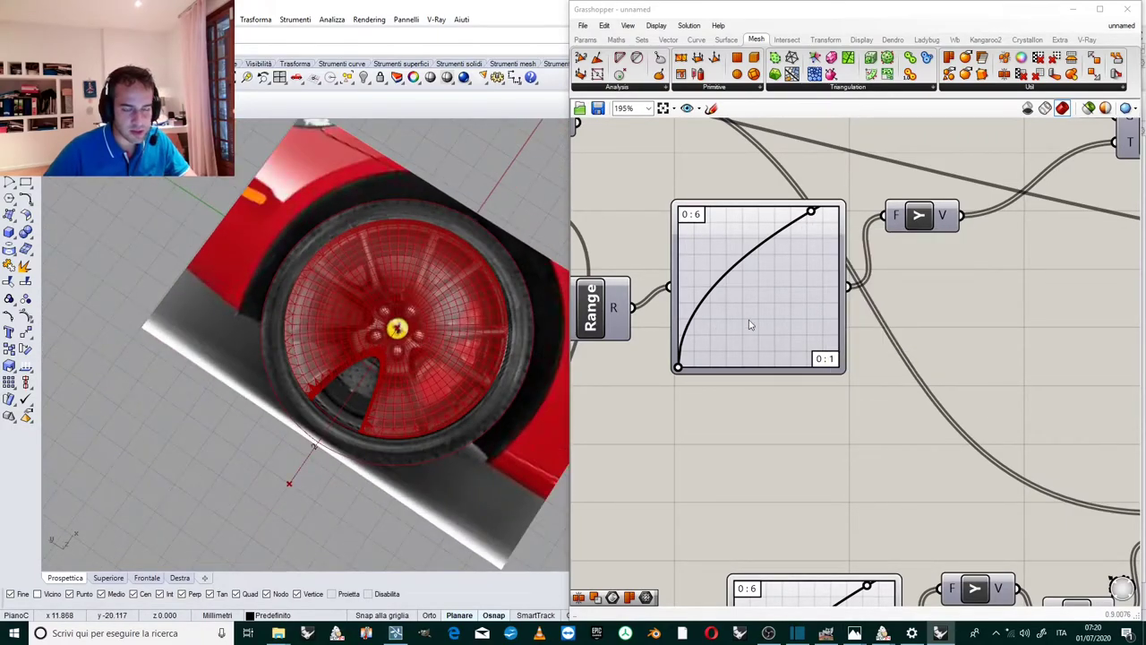
pyautogui.scroll(-1, 802, 243)
pyautogui.scroll(-1, 801, 248)
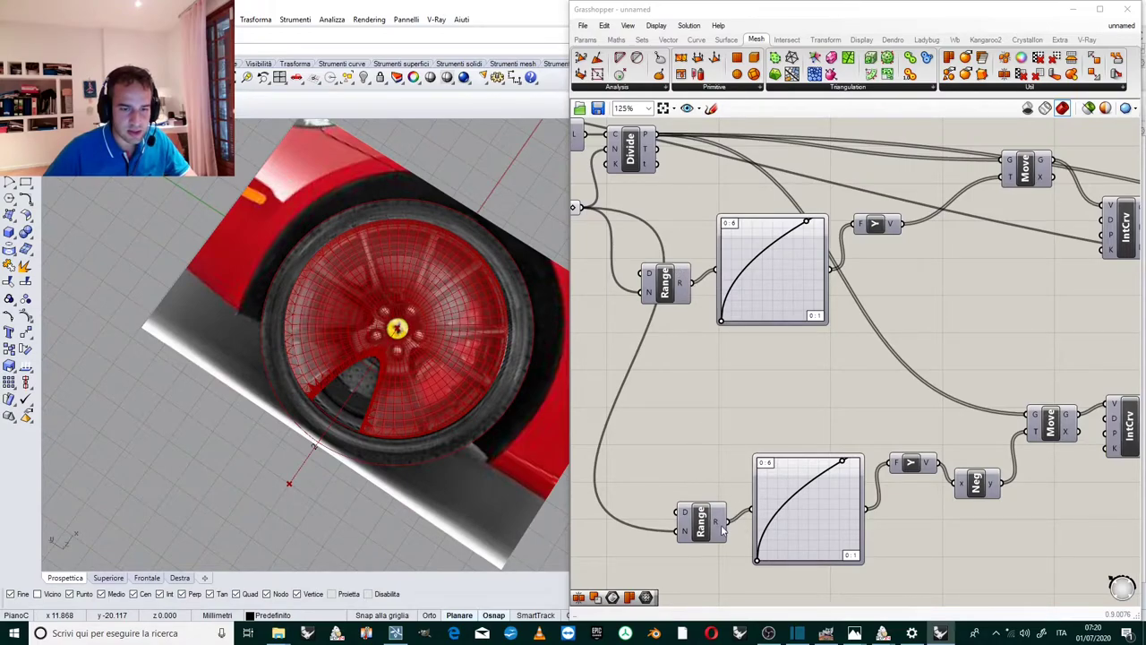
pyautogui.keyDown('shift'); pyautogui.moveTo(832, 269); pyautogui.dragTo(893, 462); pyautogui.keyUp('shift')
pyautogui.click(855, 498)
pyautogui.press('Delete')
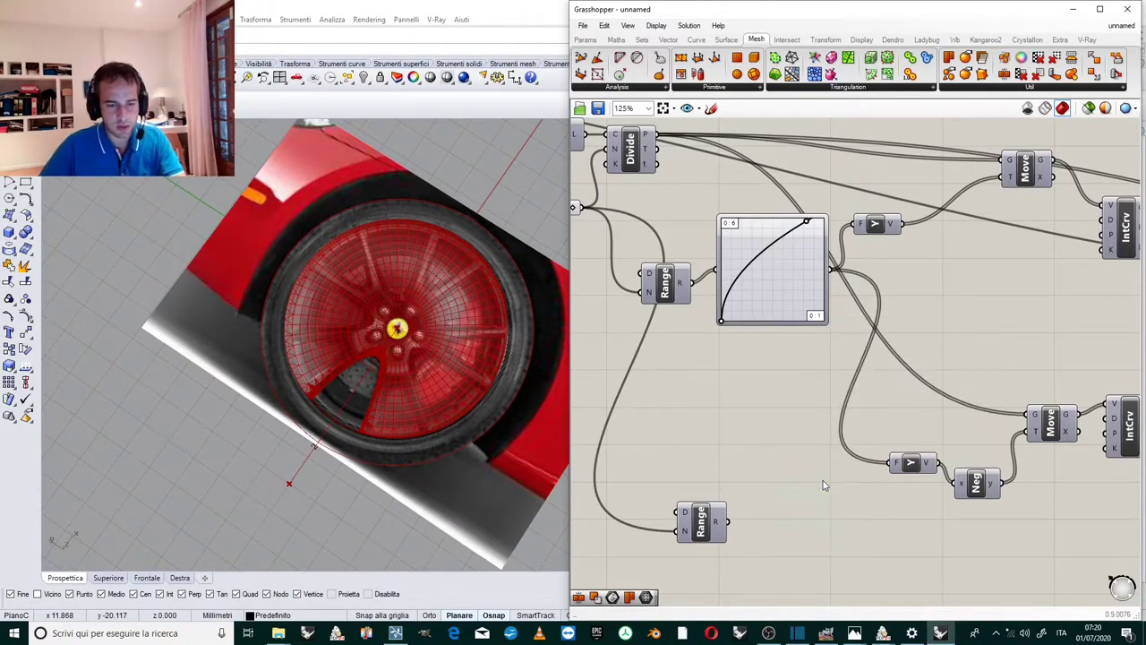
pyautogui.click(705, 529)
pyautogui.press('Delete')
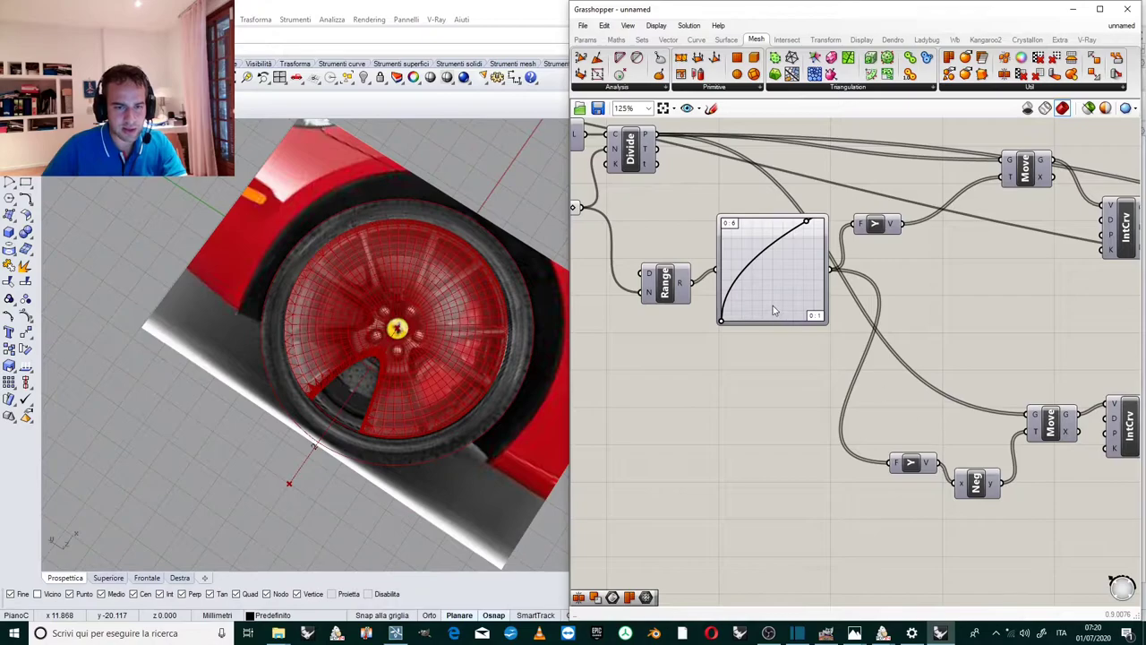
# Shift the end handle of the remaining Graph Mapper's square root curve slightly to reshape both sides of the opening.
pyautogui.scroll(3, 774, 310)
pyautogui.moveTo(844, 173)
pyautogui.mouseDown()
pyautogui.moveTo(857, 203)
pyautogui.moveTo(859, 186)
pyautogui.moveTo(837, 182)
pyautogui.mouseUp()
pyautogui.scroll(4, 338, 382)
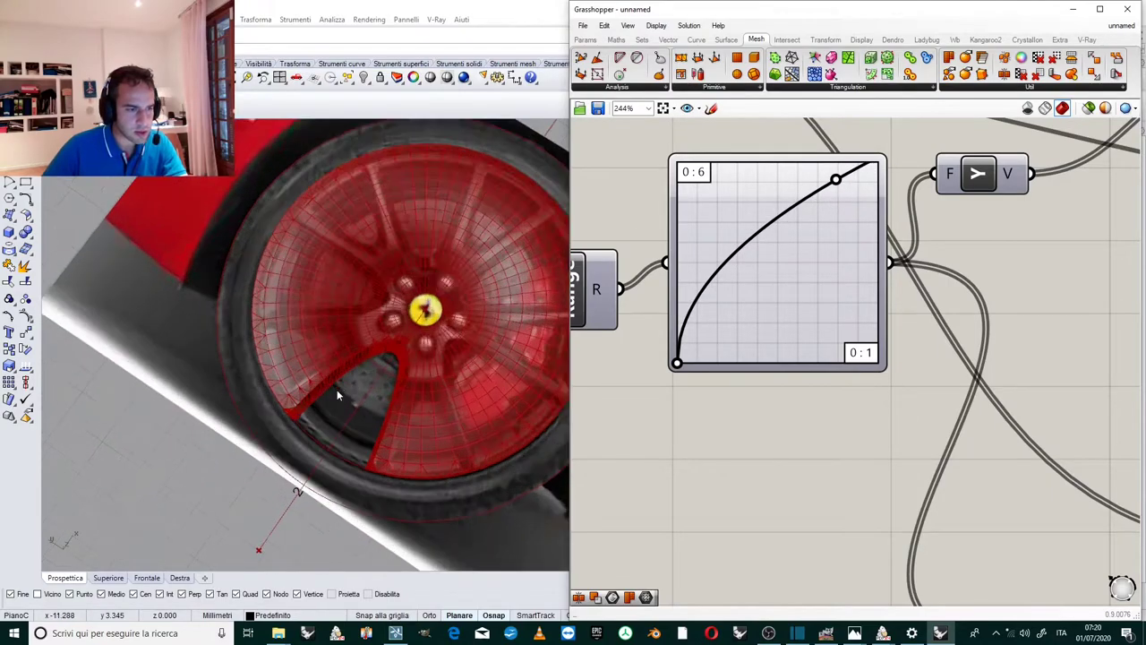
# Check the reshaped spoke opening against the reference photo from several angles and distances.
pyautogui.scroll(-4, 363, 425)
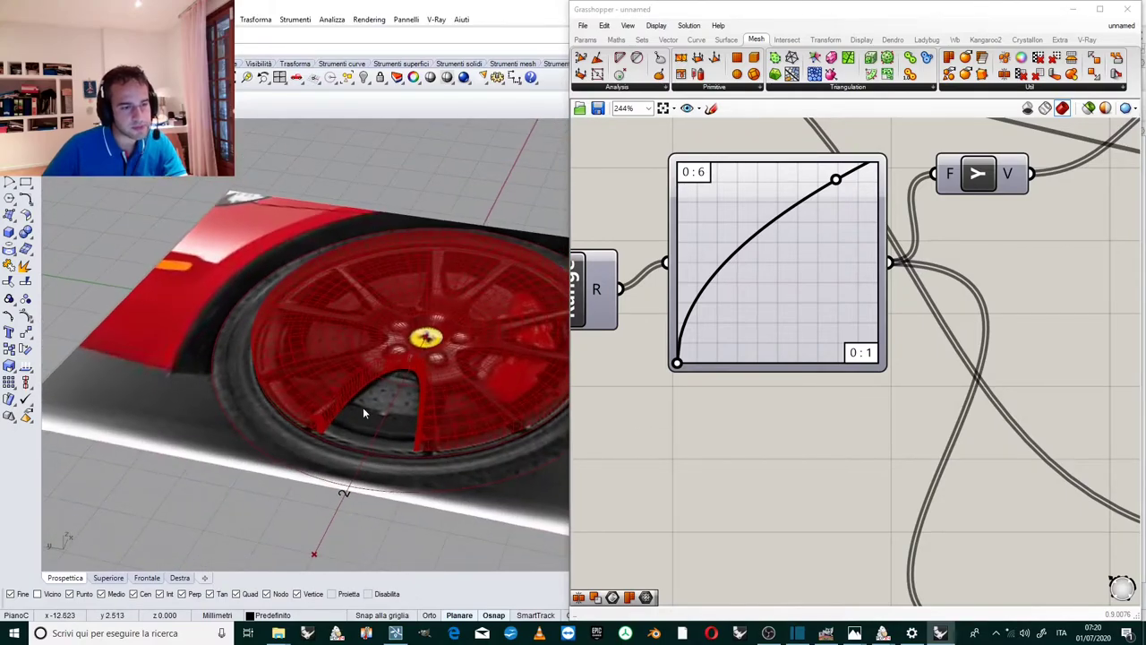
pyautogui.scroll(-3, 399, 394)
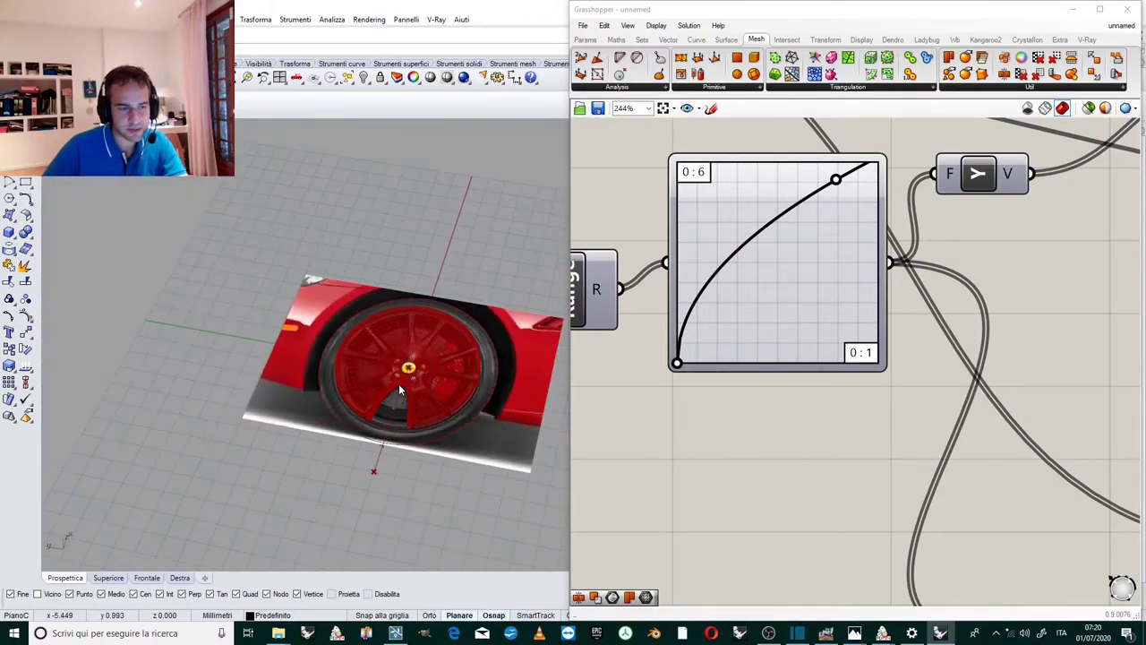
pyautogui.scroll(6, 402, 396)
pyautogui.scroll(2, 403, 396)
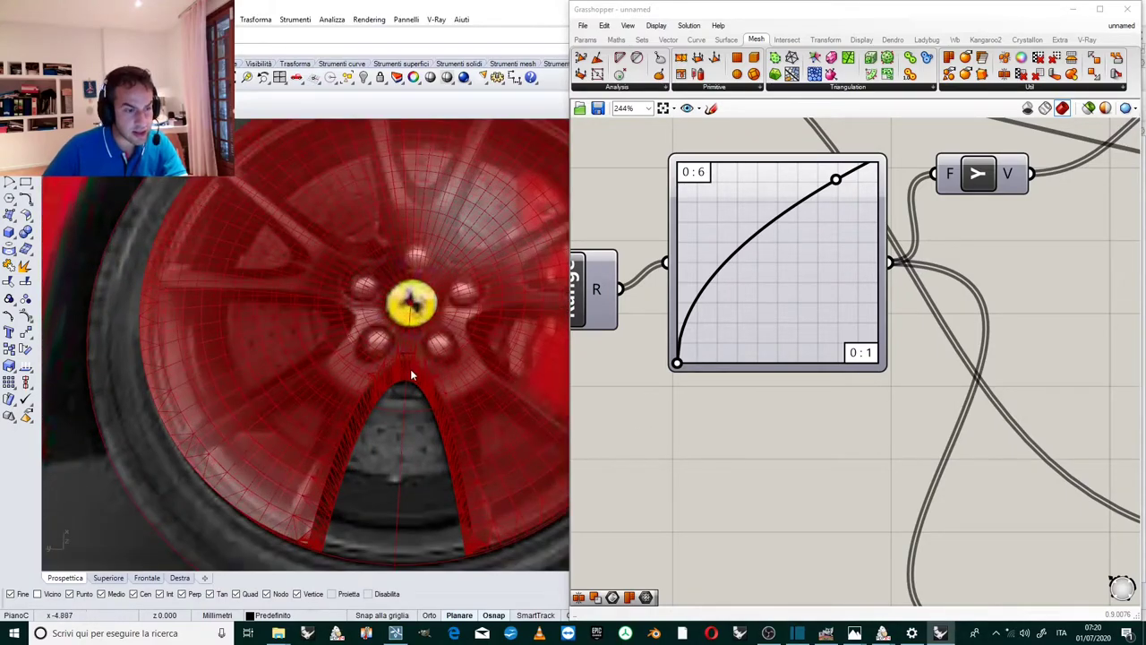
pyautogui.scroll(-3, 419, 378)
pyautogui.scroll(3, 399, 385)
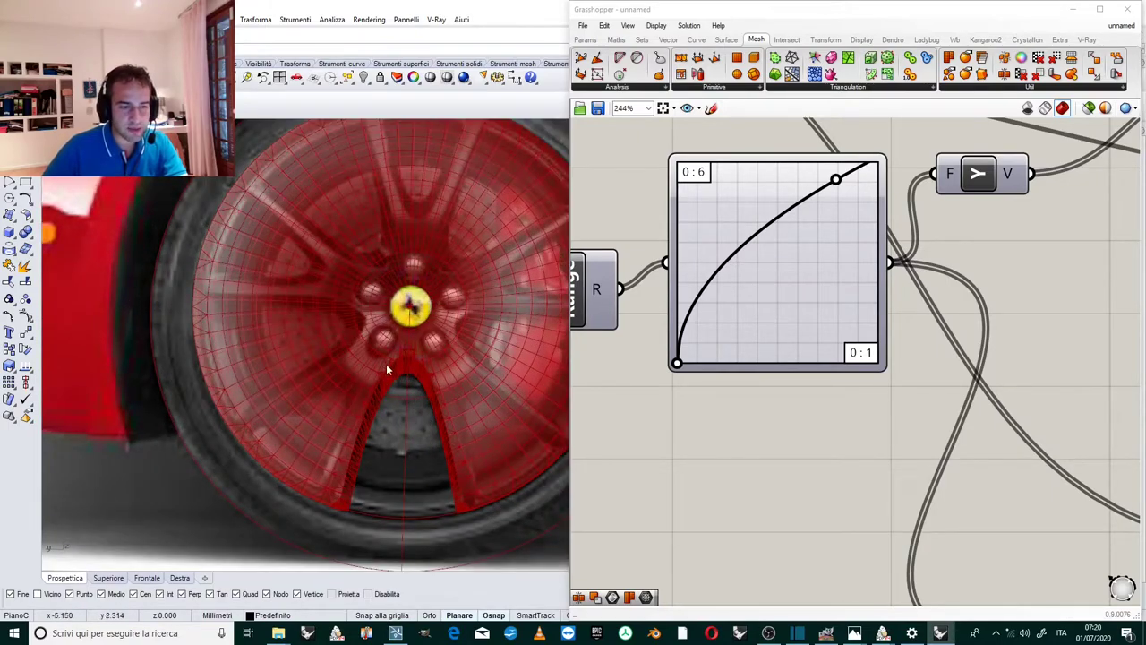
pyautogui.scroll(-2, 398, 382)
pyautogui.scroll(2, 405, 383)
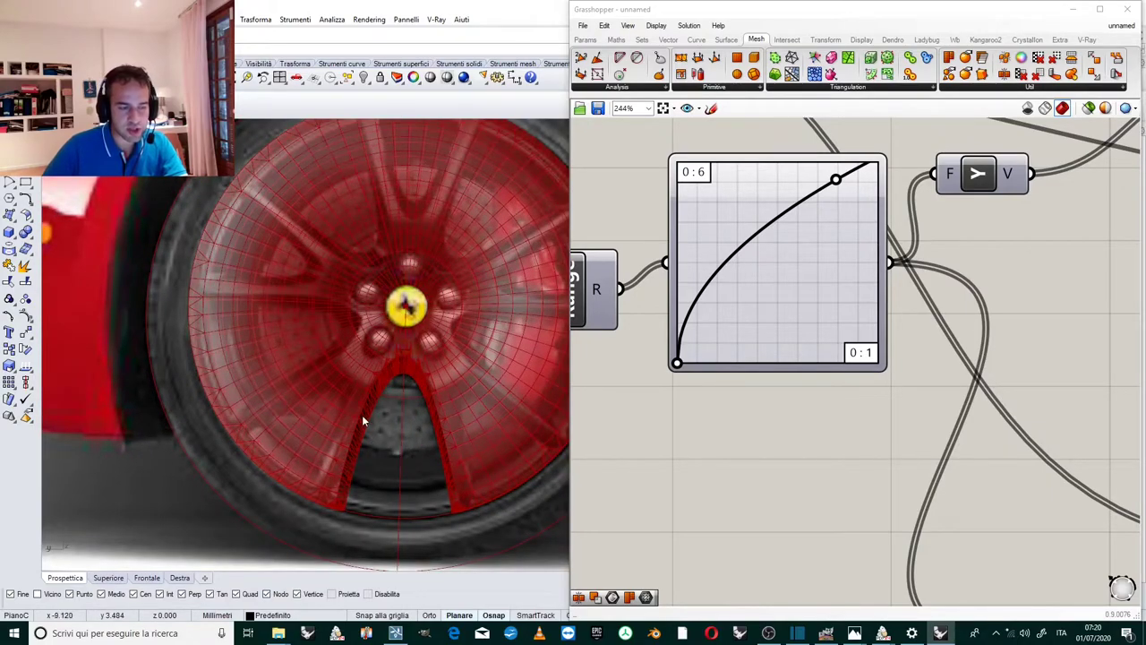
# Move the Graph Mapper beside the number sliders at the start of the definition, below the lowest slider.
pyautogui.scroll(-2, 385, 398)
pyautogui.scroll(2, 392, 383)
pyautogui.scroll(-2, 391, 316)
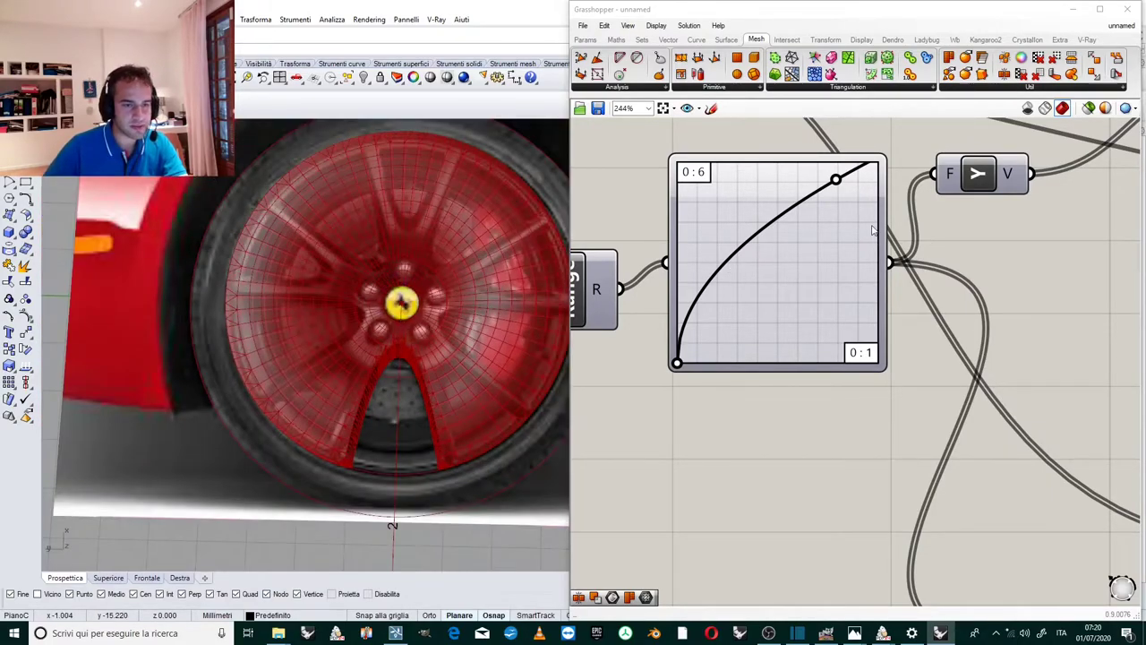
pyautogui.scroll(-5, 824, 280)
pyautogui.scroll(-2, 822, 283)
pyautogui.scroll(2, 810, 276)
pyautogui.click(848, 308)
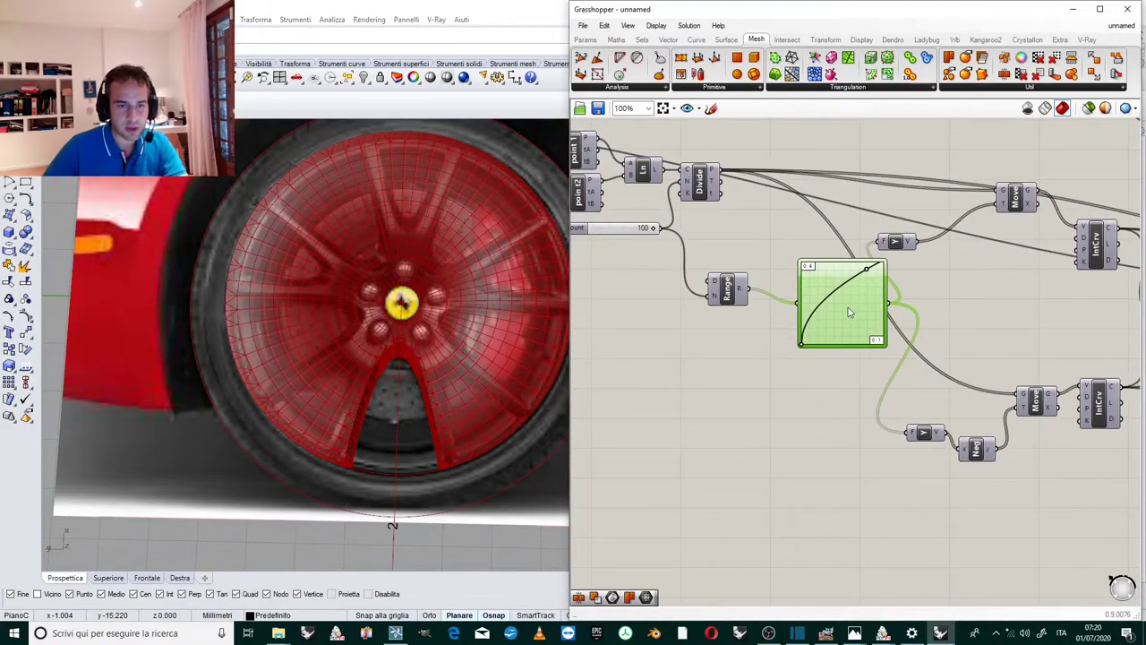
pyautogui.scroll(-7, 851, 305)
pyautogui.scroll(2, 682, 235)
pyautogui.moveTo(853, 309); pyautogui.dragTo(684, 365)
pyautogui.scroll(2, 676, 367)
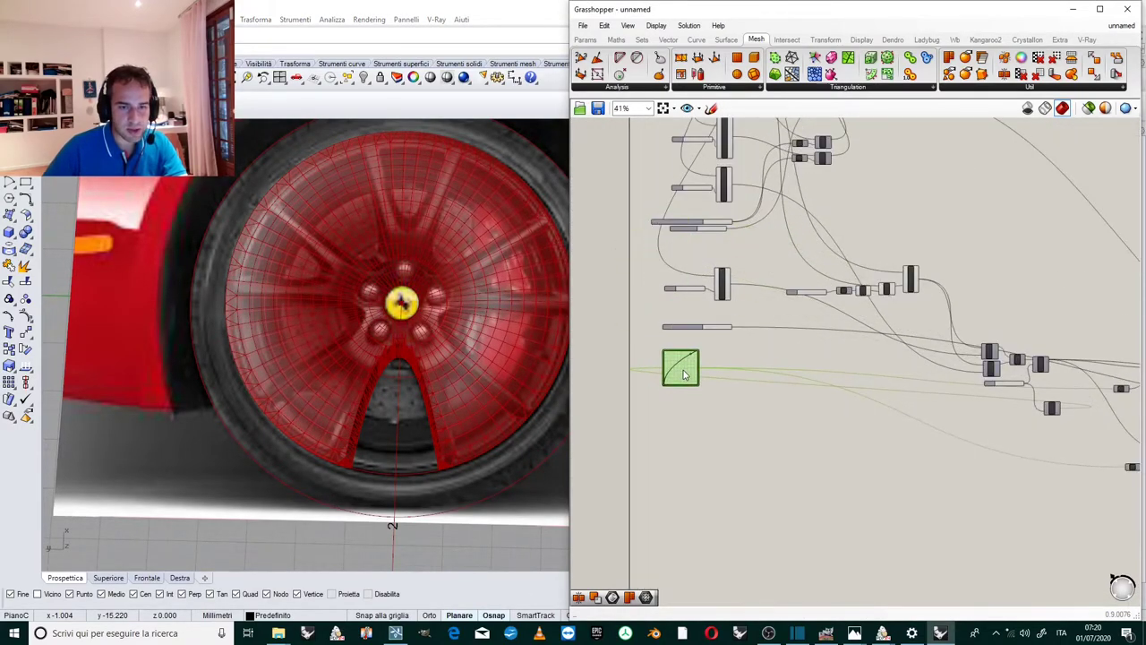
# Move the three Mesh Difference components away from the Mesh Brep components and line up the three cutter Mesh Breps below the wheel's Mesh Brep.
pyautogui.scroll(-4, 693, 334)
pyautogui.scroll(10, 897, 395)
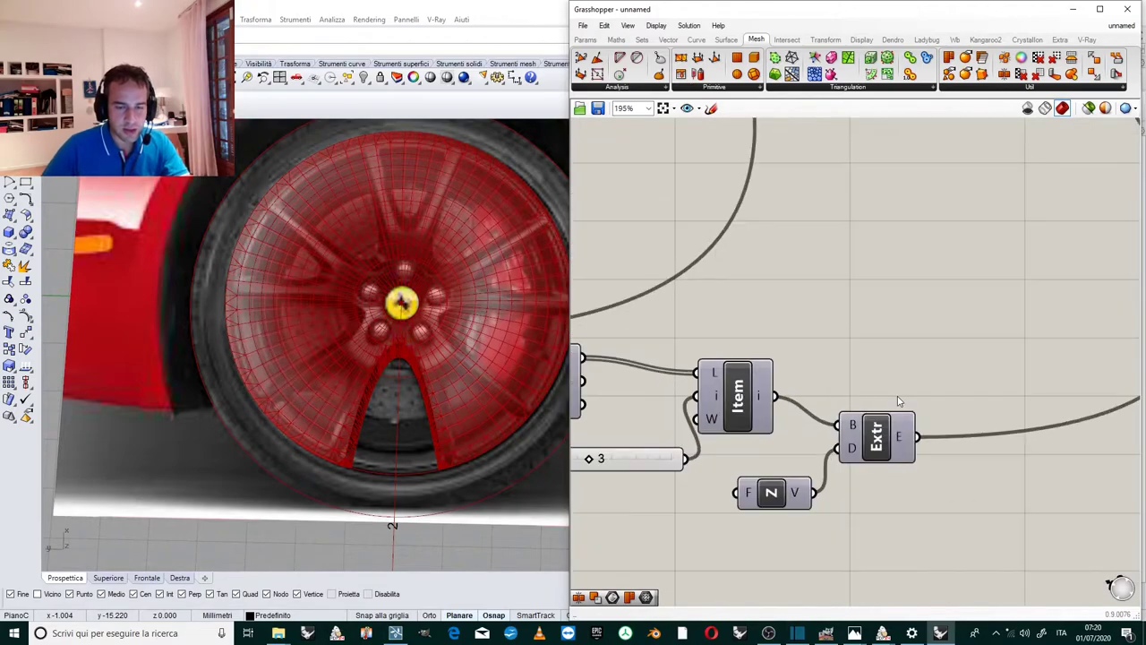
pyautogui.scroll(-7, 898, 400)
pyautogui.scroll(6, 893, 200)
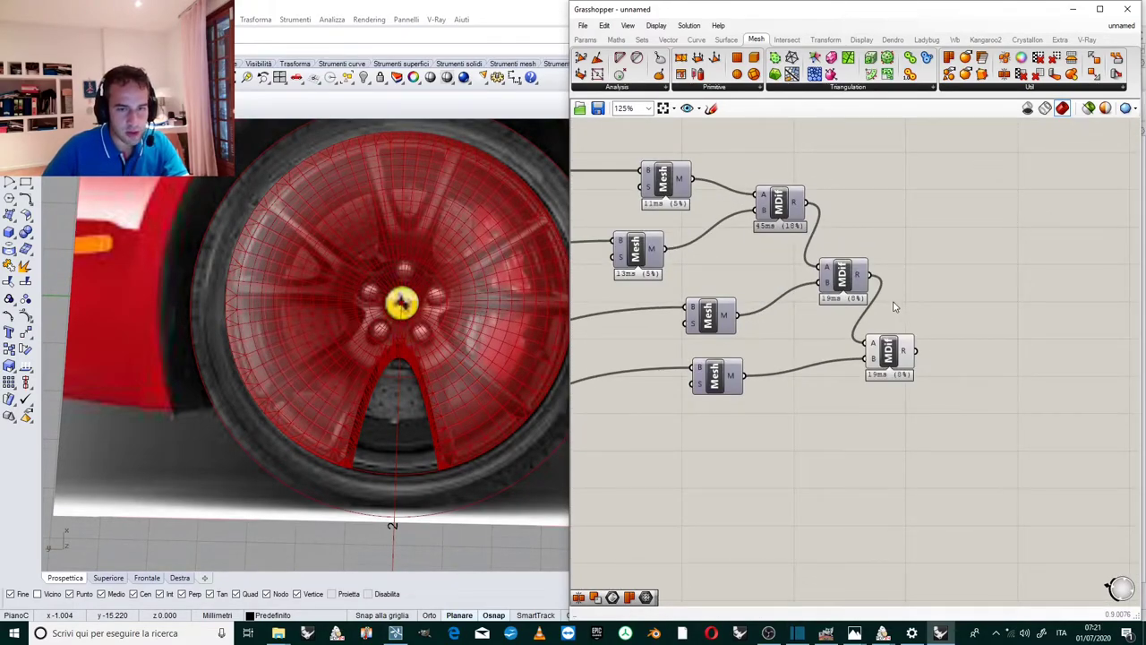
pyautogui.moveTo(872, 167); pyautogui.dragTo(788, 453)
pyautogui.moveTo(790, 198); pyautogui.dragTo(975, 193)
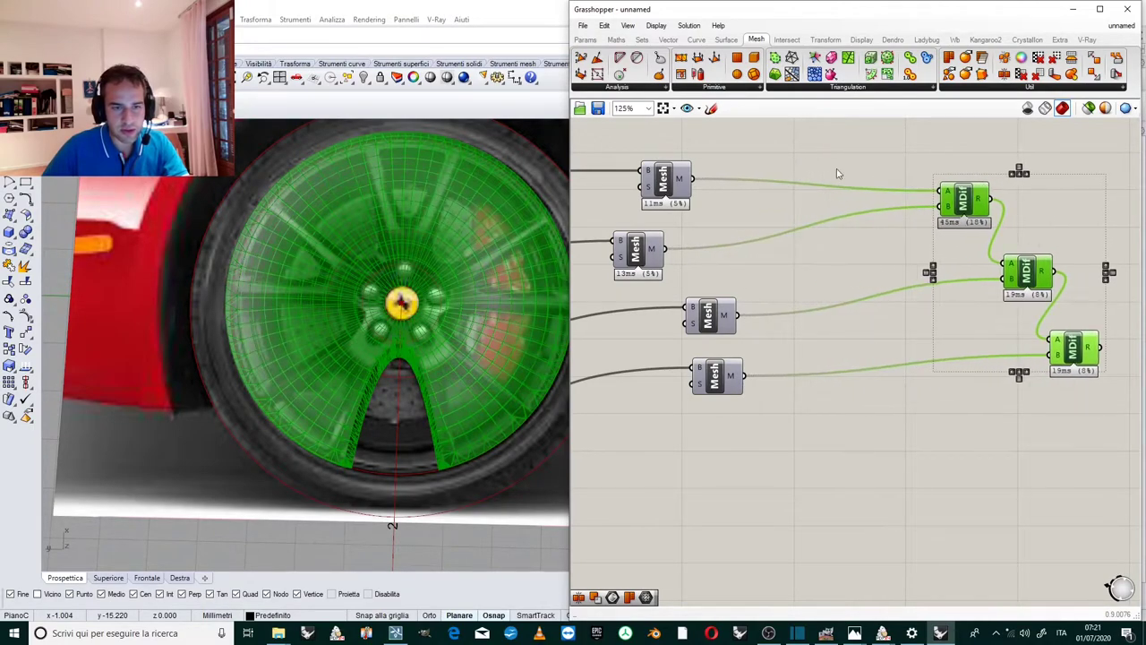
pyautogui.click(844, 179)
pyautogui.moveTo(667, 198); pyautogui.dragTo(748, 198)
pyautogui.moveTo(654, 257); pyautogui.dragTo(717, 273)
pyautogui.moveTo(710, 321); pyautogui.dragTo(697, 321)
pyautogui.moveTo(716, 369)
pyautogui.mouseDown()
pyautogui.moveTo(688, 369)
pyautogui.moveTo(723, 367)
pyautogui.mouseUp()
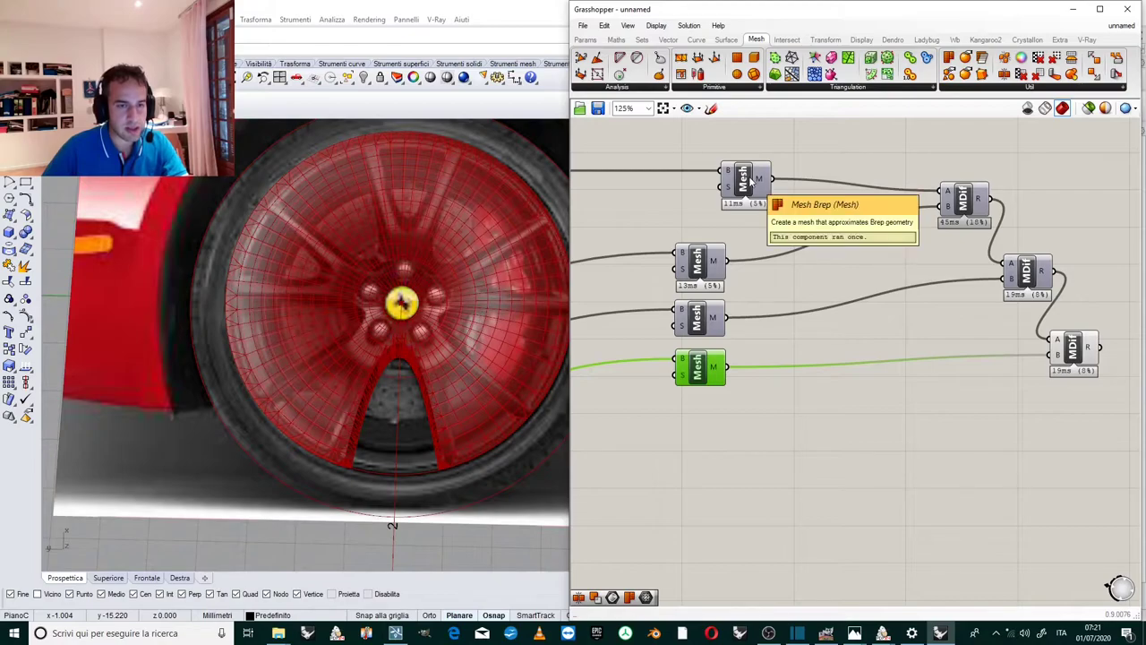
# Add a Mesh Join component and feed it the outputs of the three cutter Mesh Brep components.
pyautogui.scroll(1, 739, 210)
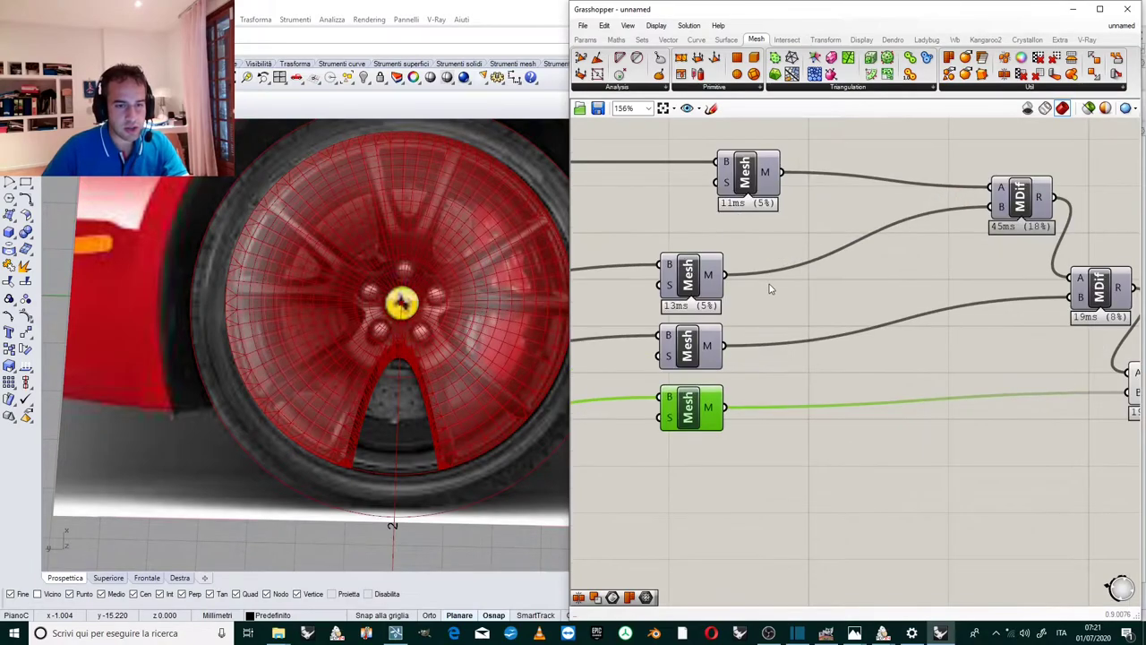
pyautogui.doubleClick(800, 322)
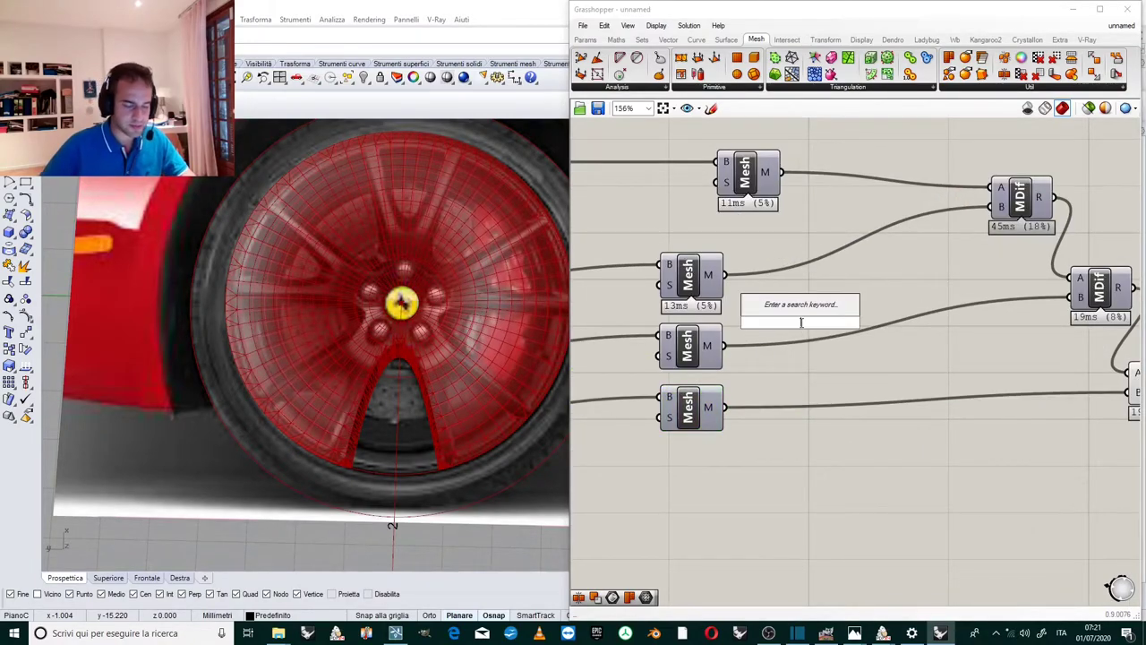
pyautogui.write('join')
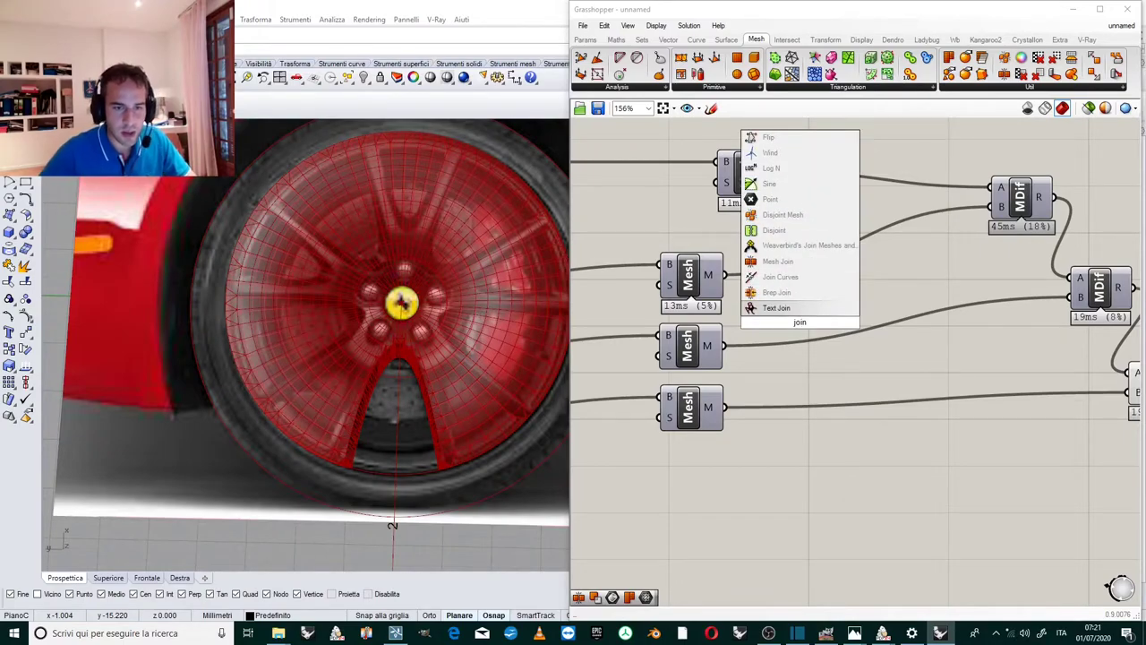
pyautogui.click(777, 260)
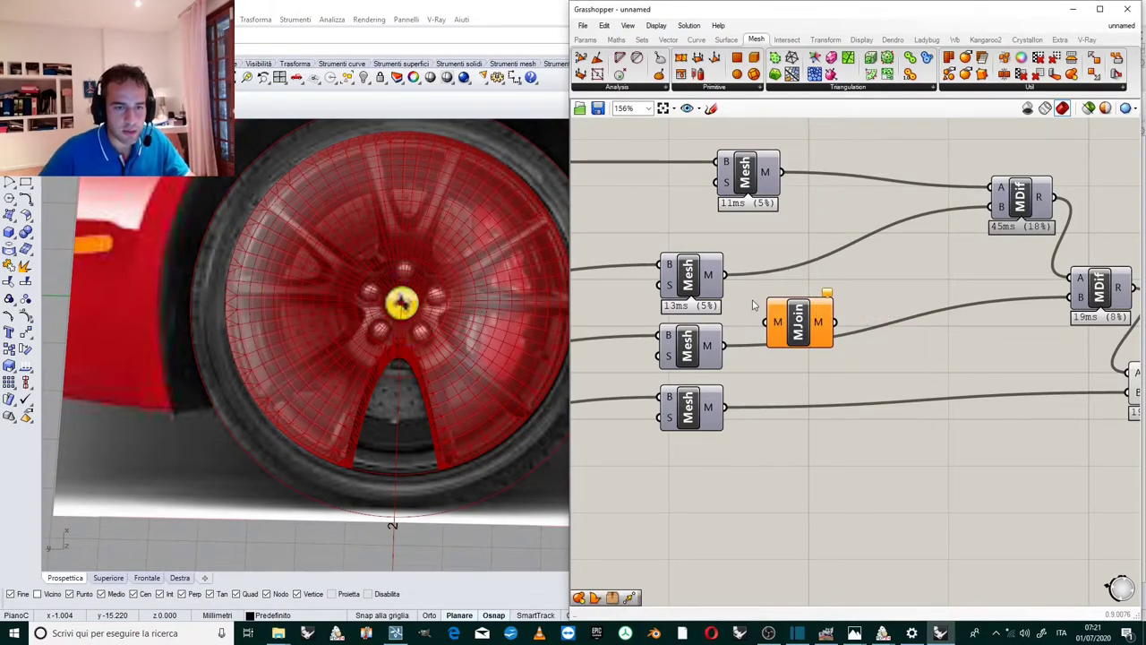
pyautogui.moveTo(723, 274); pyautogui.dragTo(768, 324)
pyautogui.keyDown('shift'); pyautogui.moveTo(732, 411); pyautogui.dragTo(774, 330); pyautogui.keyUp('shift')
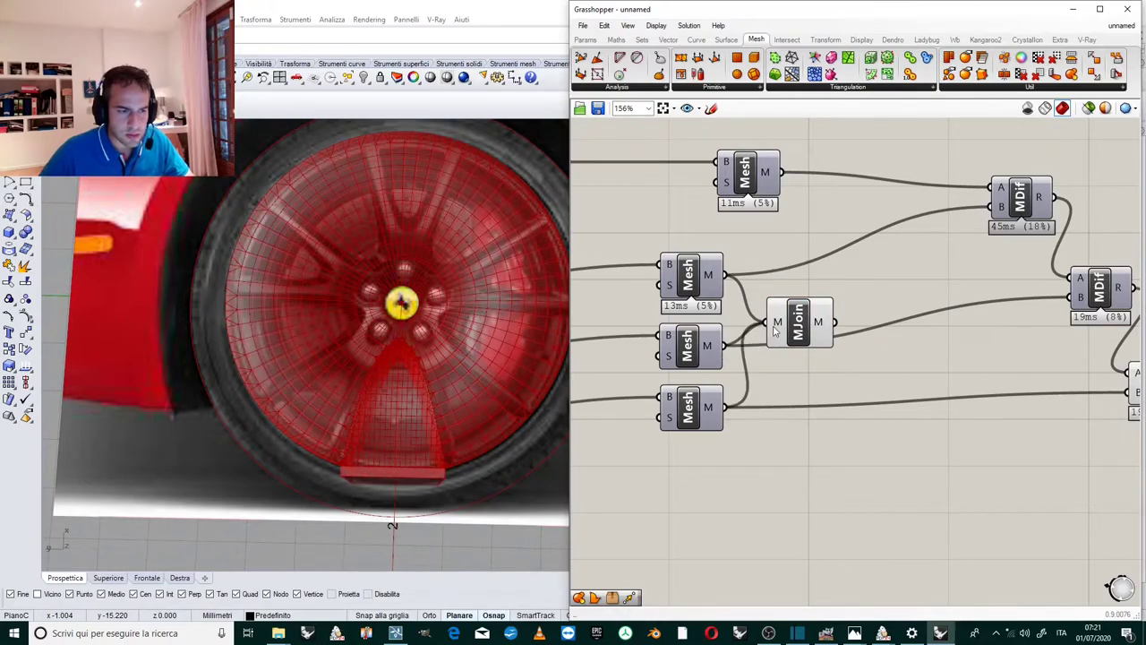
pyautogui.click(788, 325)
pyautogui.moveTo(408, 459); pyautogui.dragTo(415, 364, button='right')
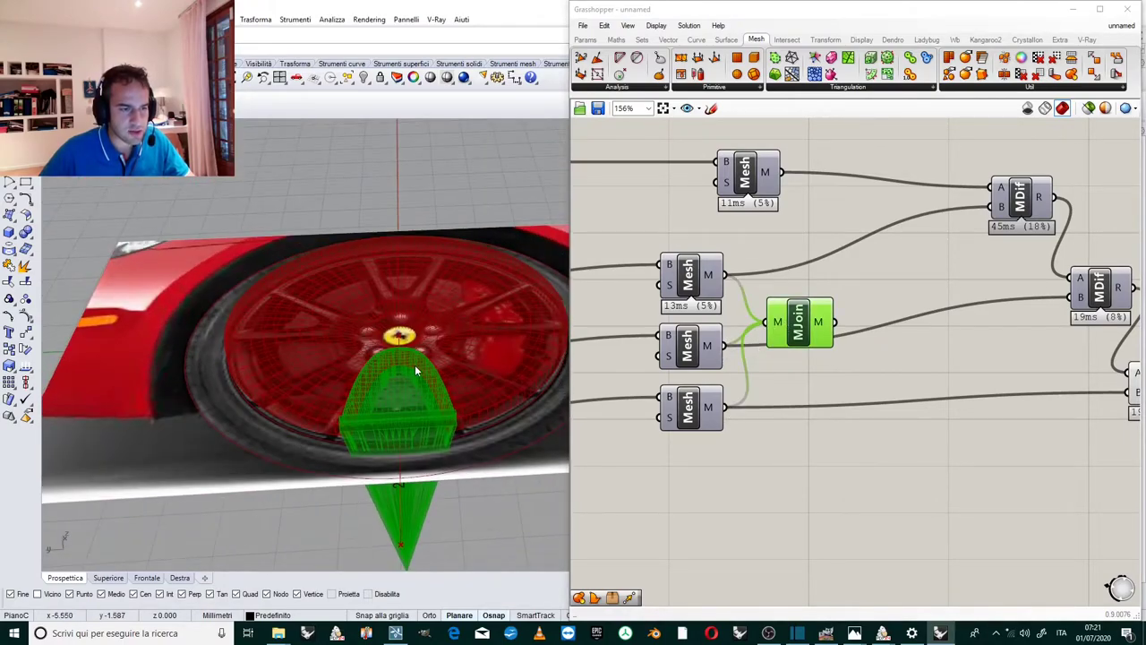
pyautogui.moveTo(813, 327); pyautogui.dragTo(825, 336)
# Delete the three chained Mesh Difference components.
pyautogui.scroll(2, 996, 299)
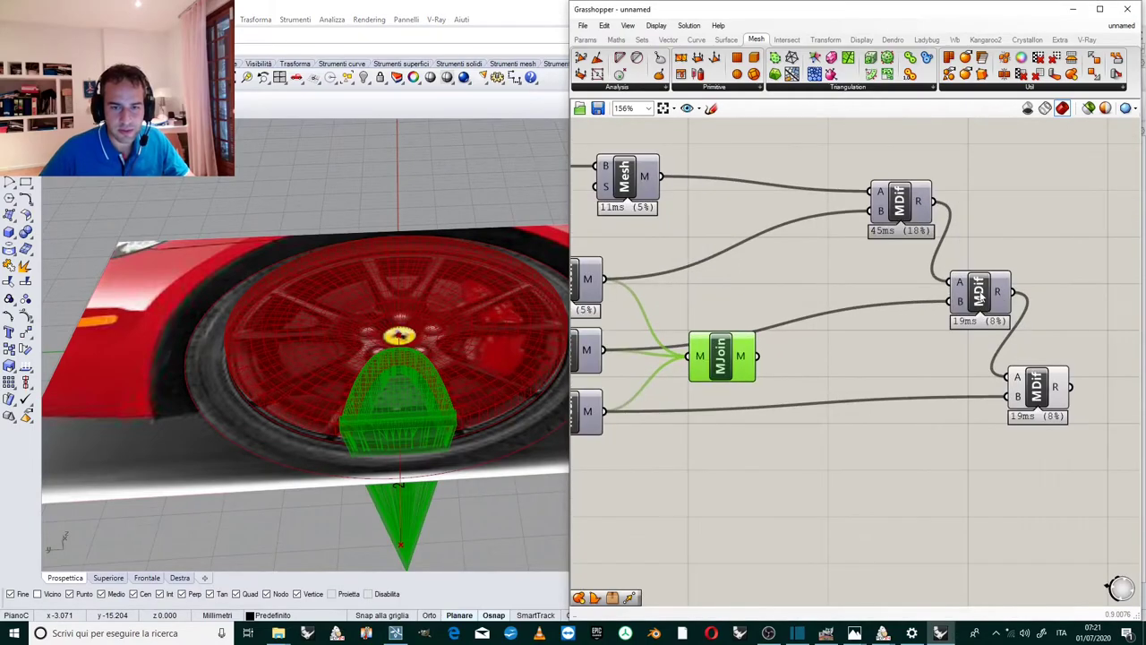
pyautogui.scroll(-2, 850, 299)
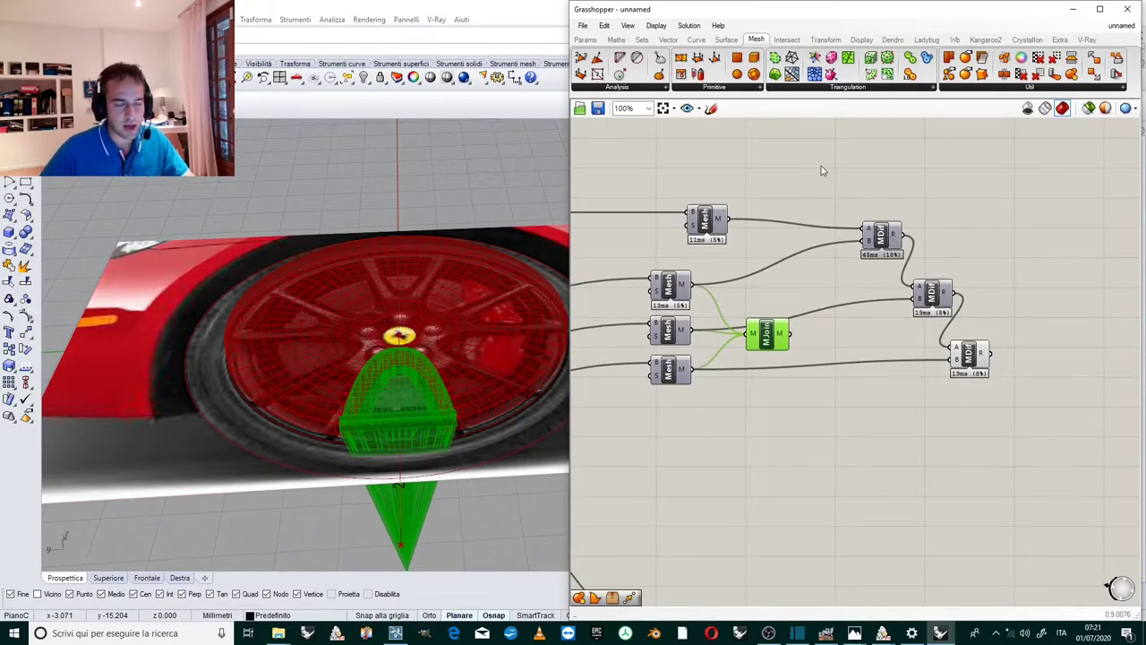
pyautogui.moveTo(1044, 188); pyautogui.dragTo(877, 386)
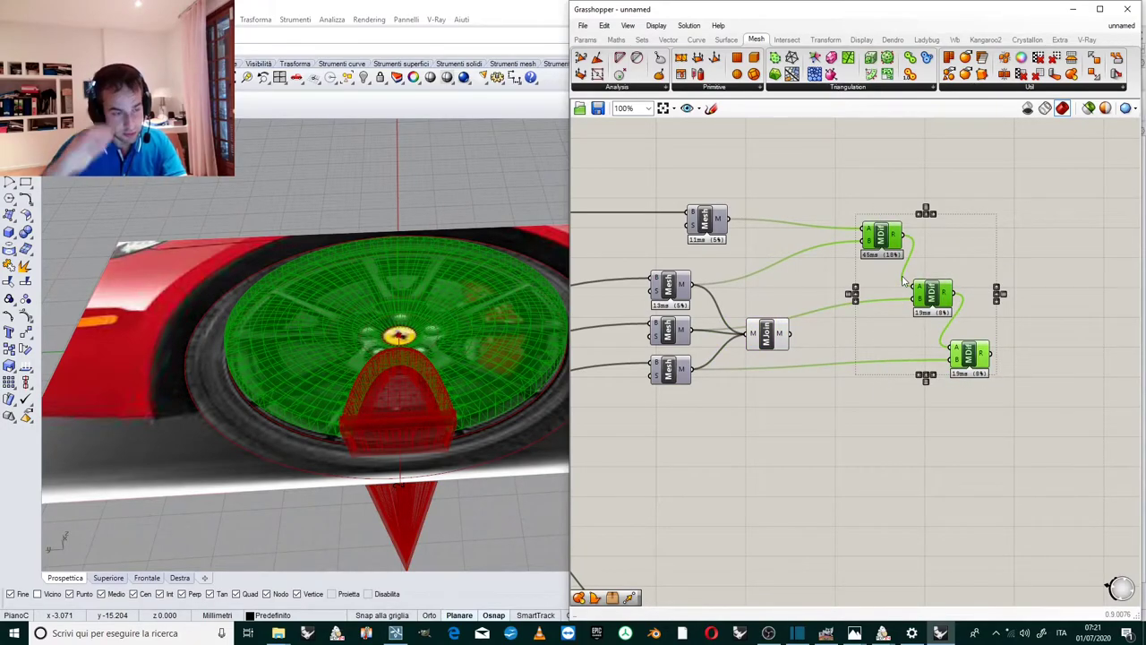
pyautogui.press('Delete')
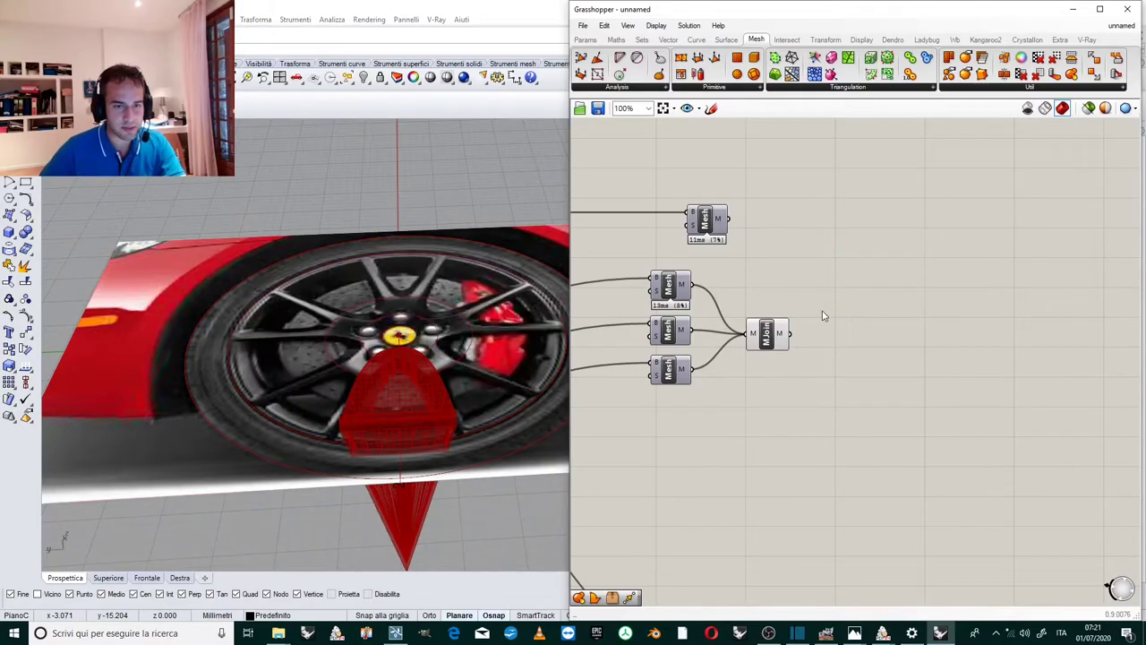
# Highlight the joined cutter mesh and examine it over the wheel in the reference photo.
pyautogui.scroll(3, 800, 314)
pyautogui.click(786, 370)
pyautogui.scroll(-2, 858, 327)
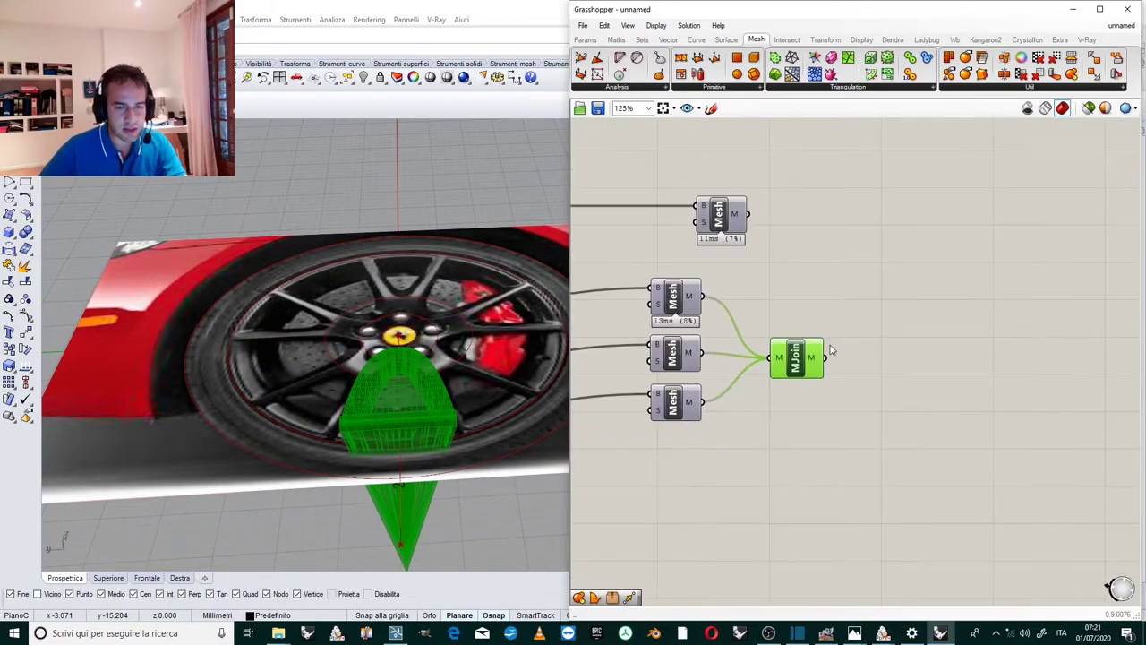
pyautogui.moveTo(453, 289); pyautogui.dragTo(407, 325, button='right')
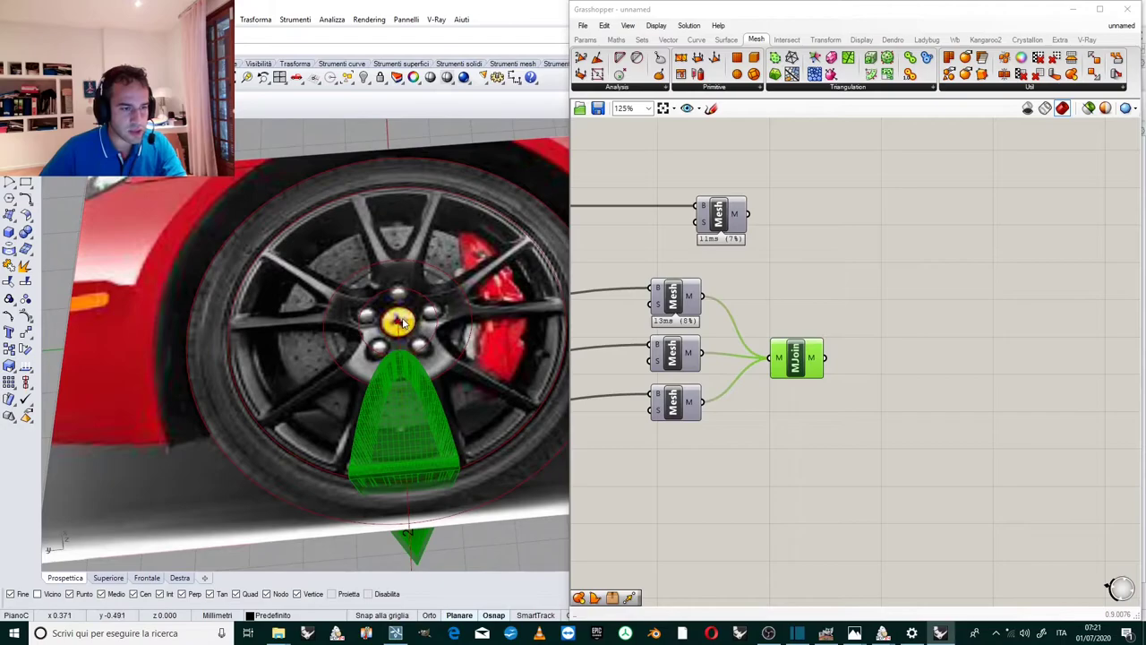
# Add a Polar Array component after the Mesh Join and feed the joined mesh into its geometry input.
pyautogui.doubleClick(874, 337)
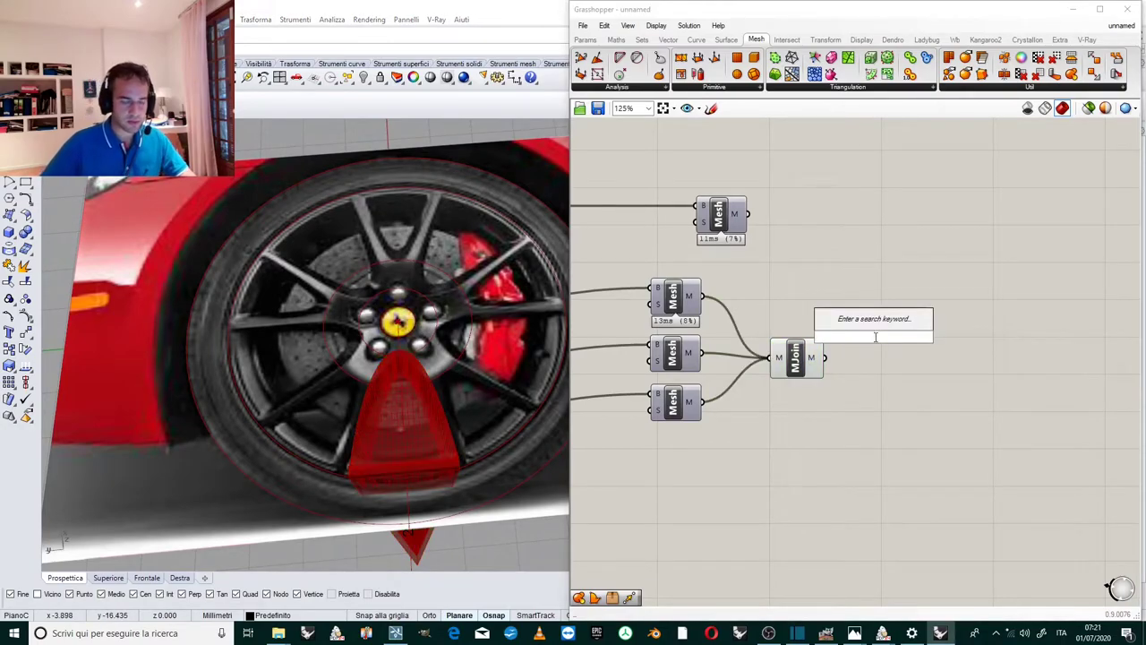
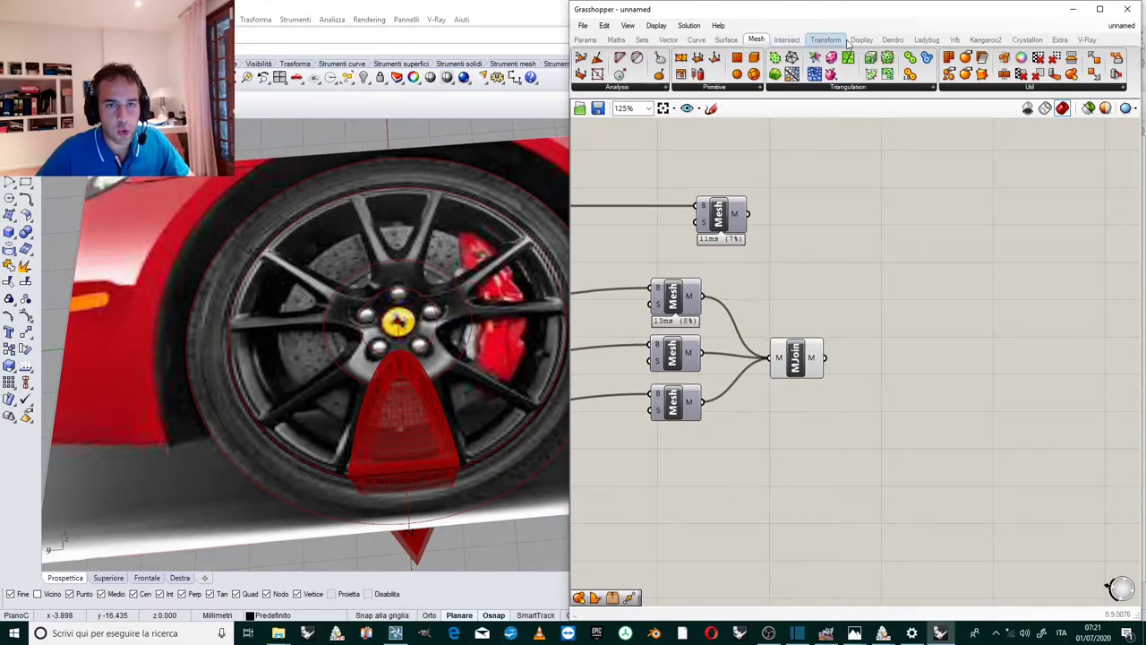
pyautogui.click(825, 39)
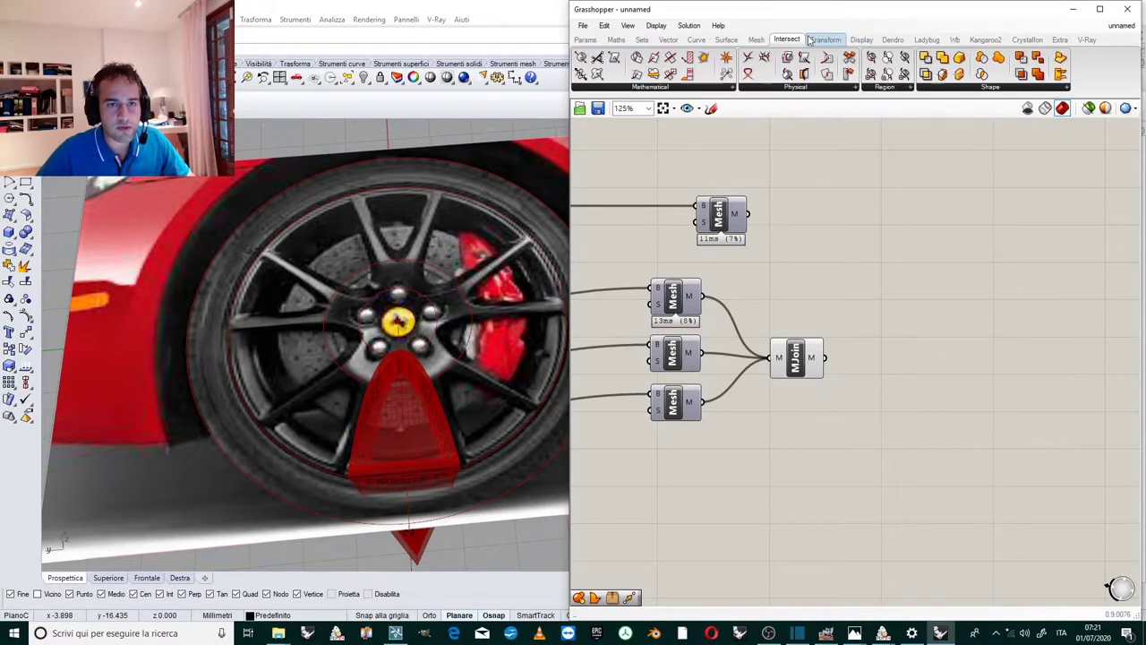
pyautogui.click(701, 87)
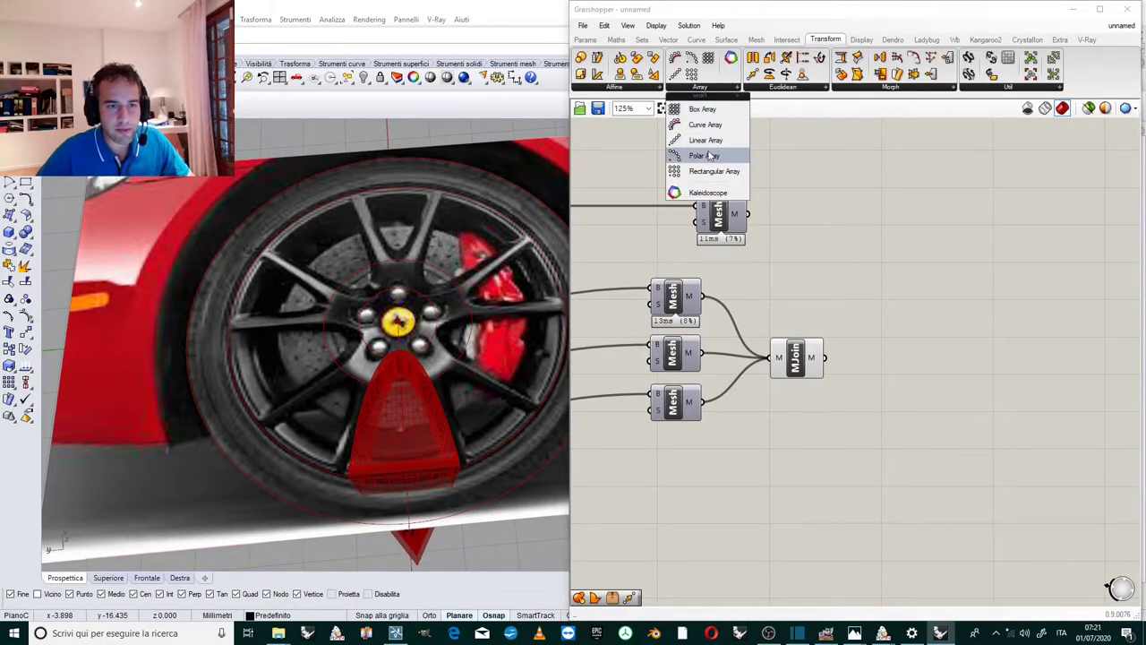
pyautogui.moveTo(704, 155); pyautogui.dragTo(877, 376)
pyautogui.scroll(3, 879, 376)
pyautogui.click(878, 372)
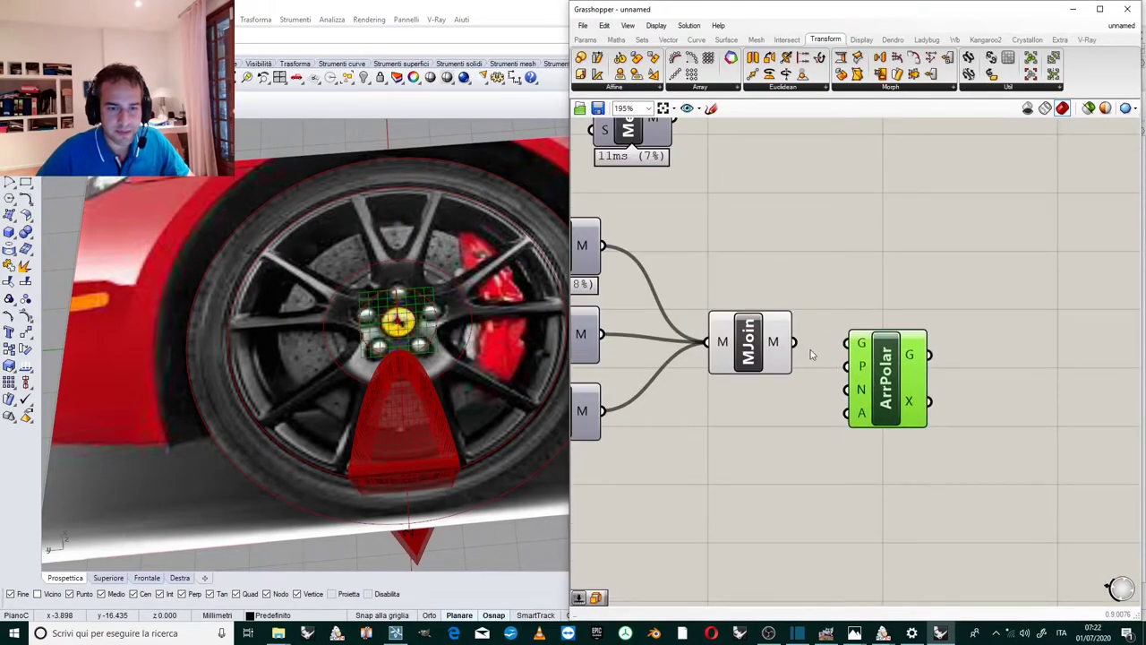
pyautogui.moveTo(795, 343); pyautogui.dragTo(862, 355)
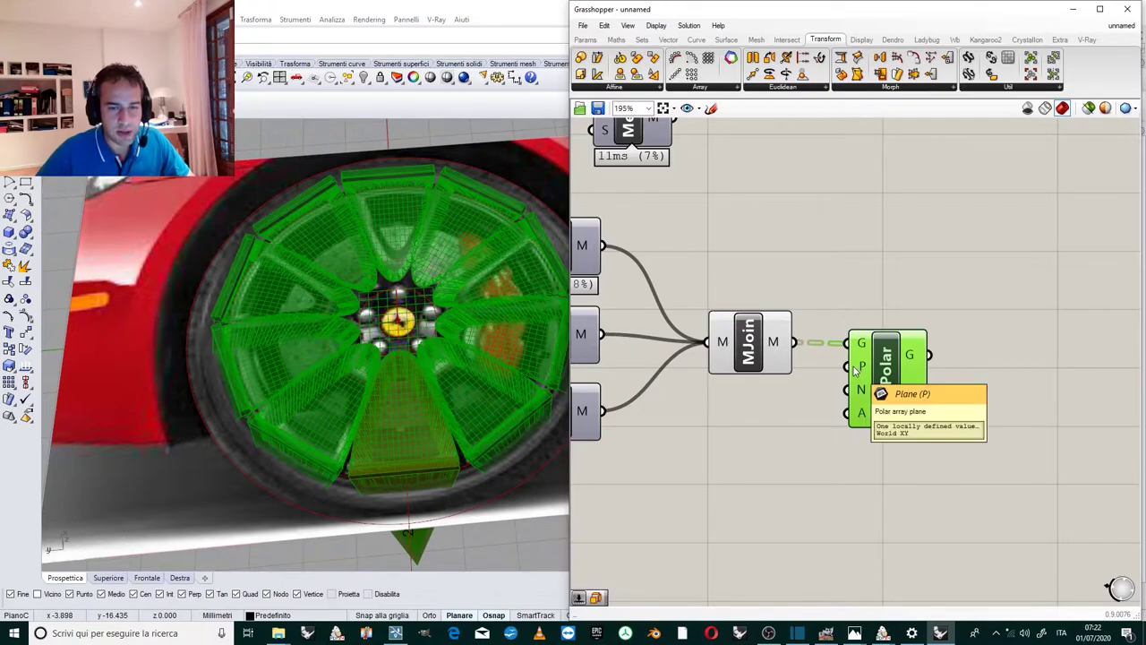
# Connect the plane from the start of the definition to the Polar Array's plane input.
pyautogui.scroll(-5, 1019, 380)
pyautogui.scroll(-5, 1019, 380)
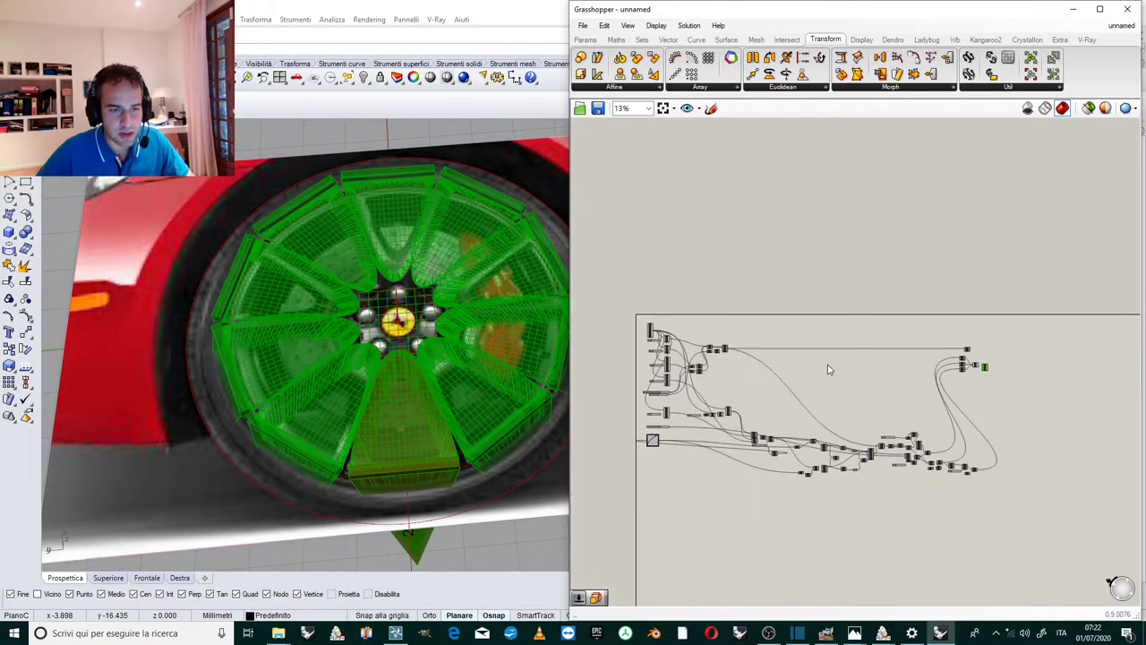
pyautogui.scroll(6, 655, 333)
pyautogui.scroll(-6, 656, 318)
pyautogui.moveTo(654, 318); pyautogui.dragTo(1000, 377)
pyautogui.scroll(10, 1082, 367)
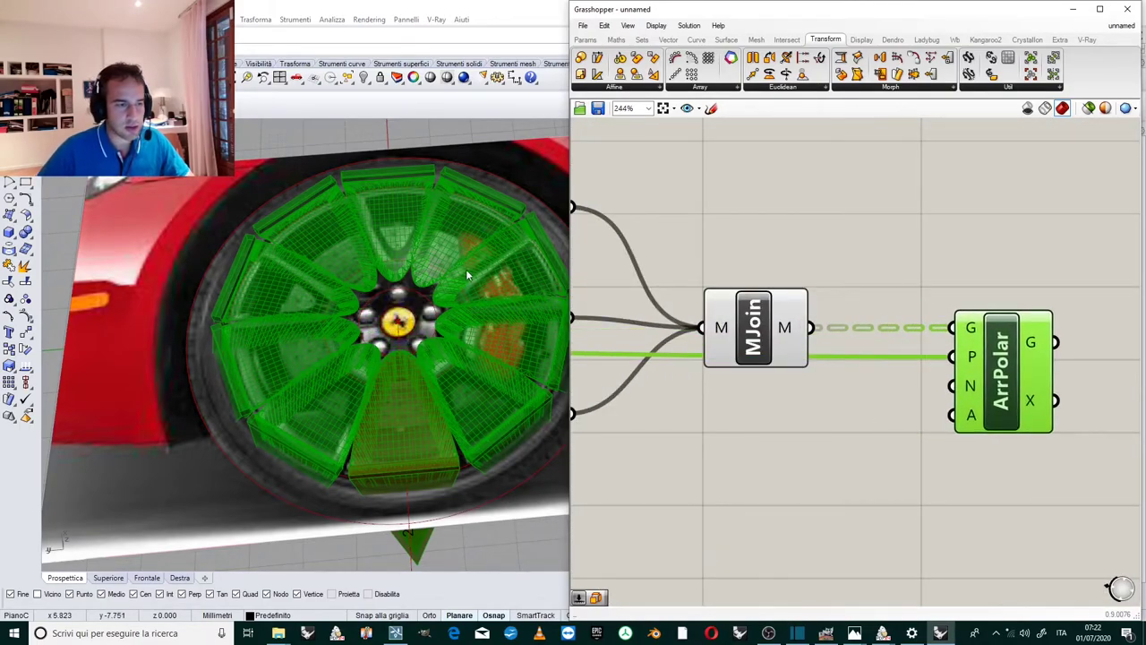
# Add a number slider set to 5 and connect it to the Polar Array's count input.
pyautogui.moveTo(445, 283); pyautogui.dragTo(434, 303, button='right')
pyautogui.scroll(-5, 434, 307)
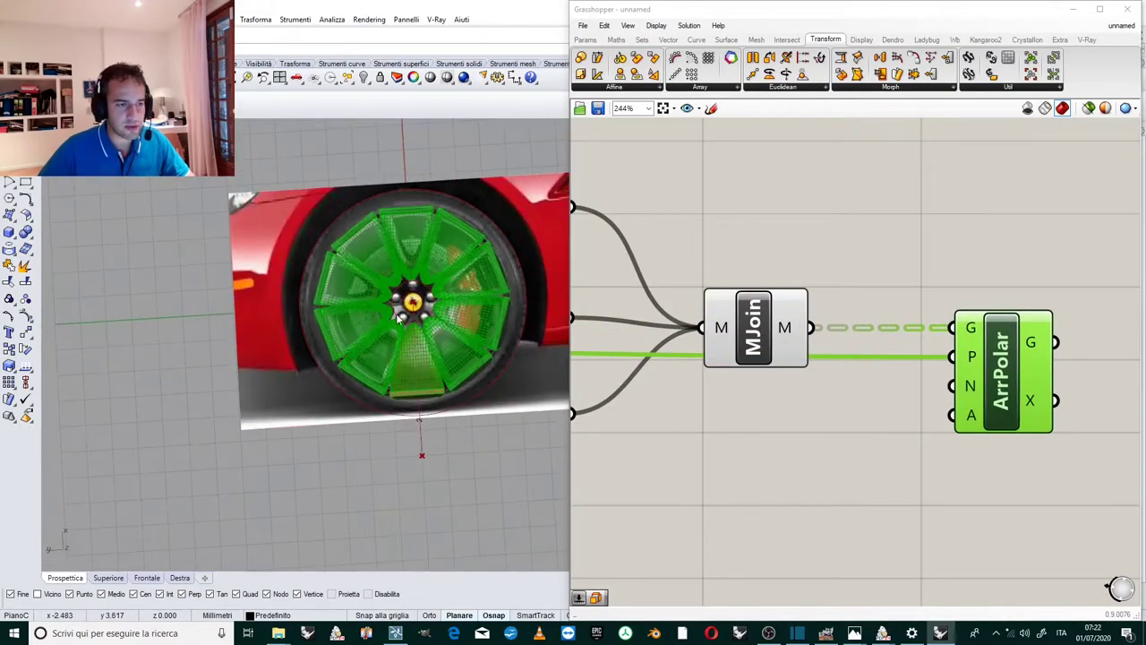
pyautogui.doubleClick(767, 414)
pyautogui.write('5')
pyautogui.press('Return')
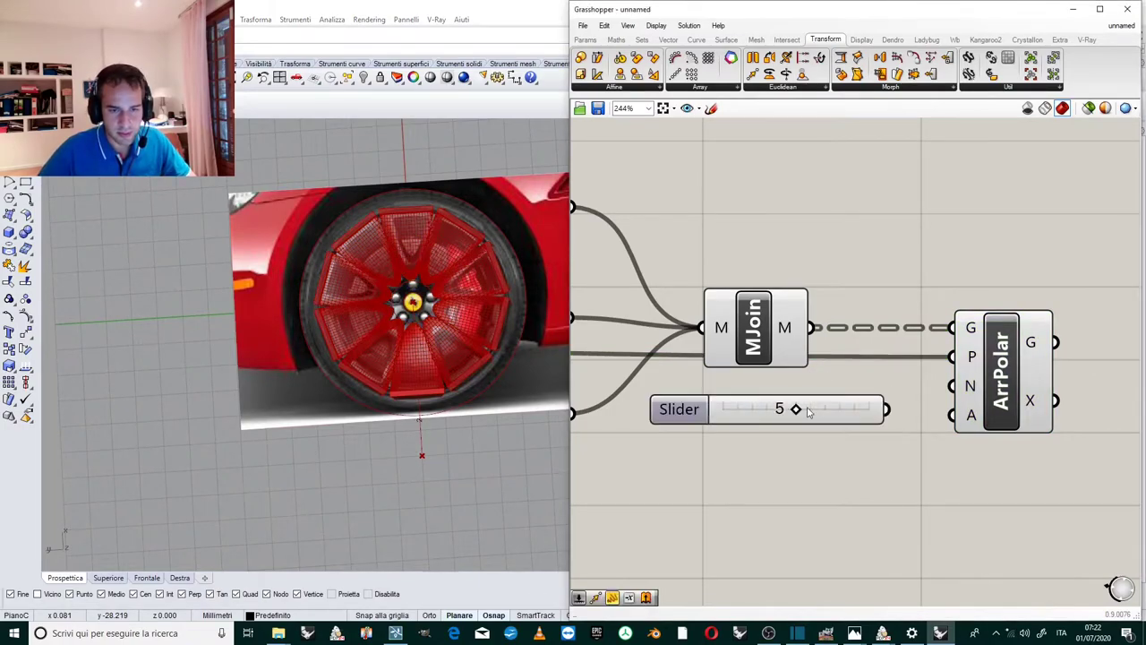
pyautogui.moveTo(887, 410); pyautogui.dragTo(951, 386)
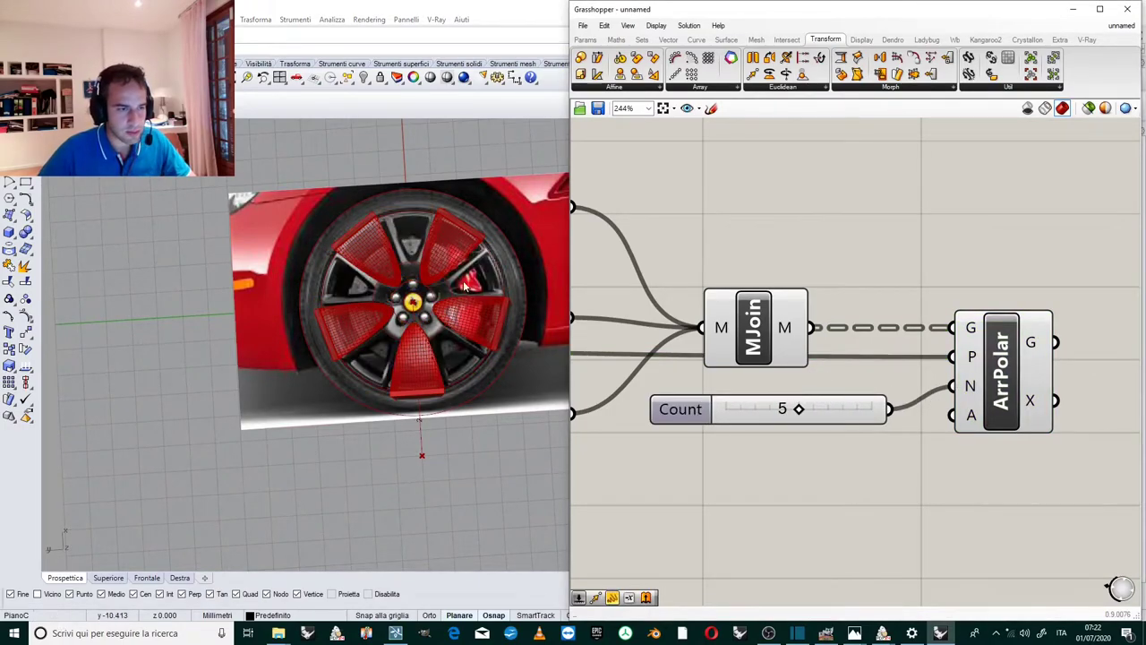
# Examine how the arrayed cutout meshes line up with the wheel photo in the perspective and top views.
pyautogui.scroll(4, 448, 248)
pyautogui.scroll(-4, 448, 248)
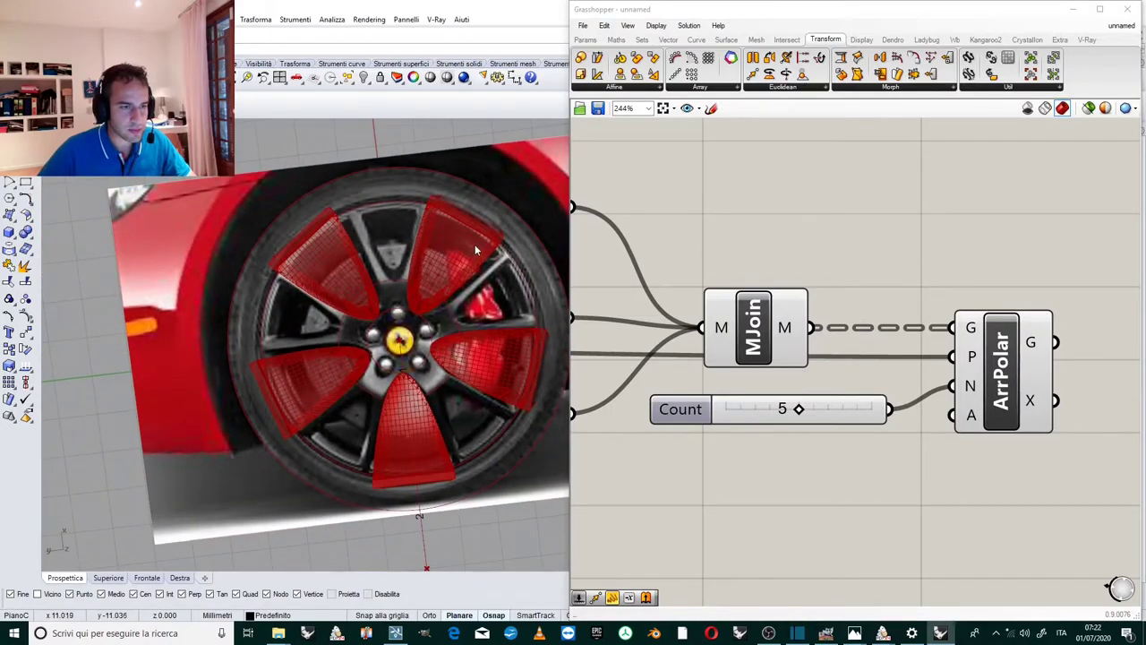
pyautogui.scroll(2, 427, 258)
pyautogui.scroll(-2, 426, 258)
pyautogui.scroll(3, 428, 267)
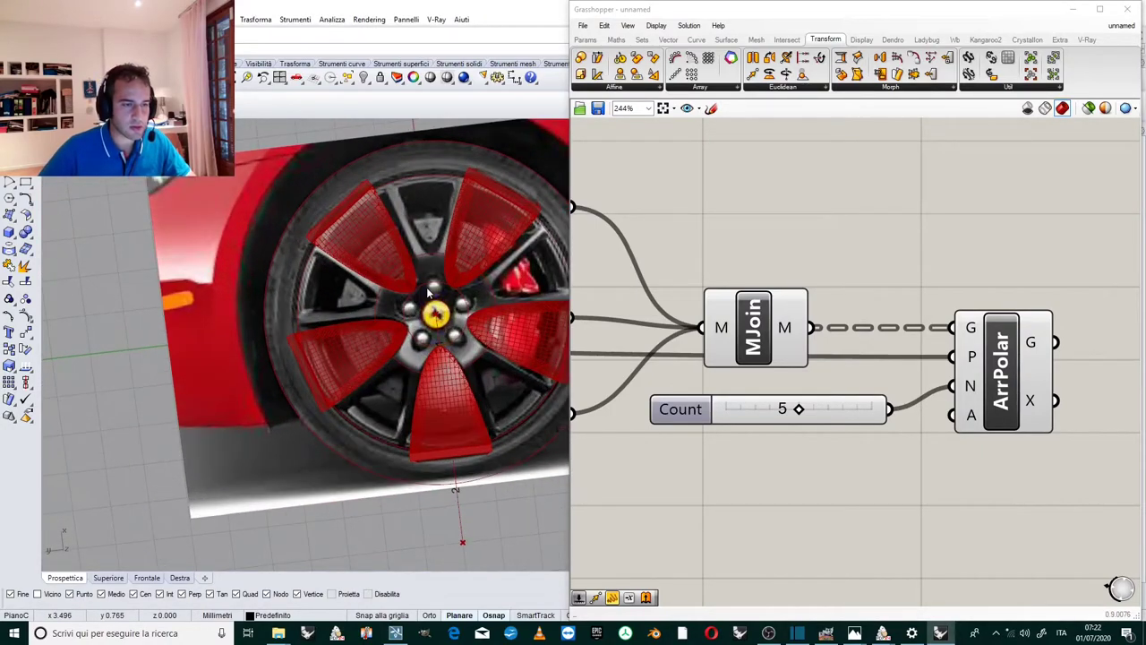
pyautogui.scroll(-2, 430, 277)
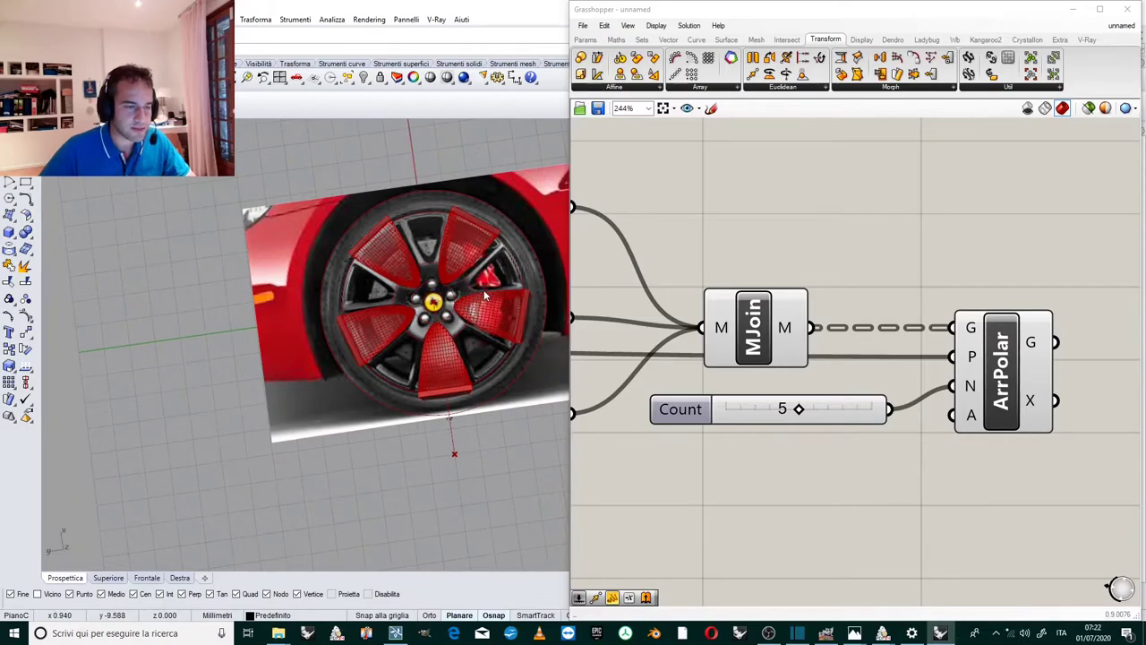
pyautogui.scroll(1, 486, 296)
pyautogui.moveTo(491, 269); pyautogui.dragTo(469, 309, button='right')
pyautogui.scroll(-5, 293, 269)
pyautogui.scroll(5, 381, 224)
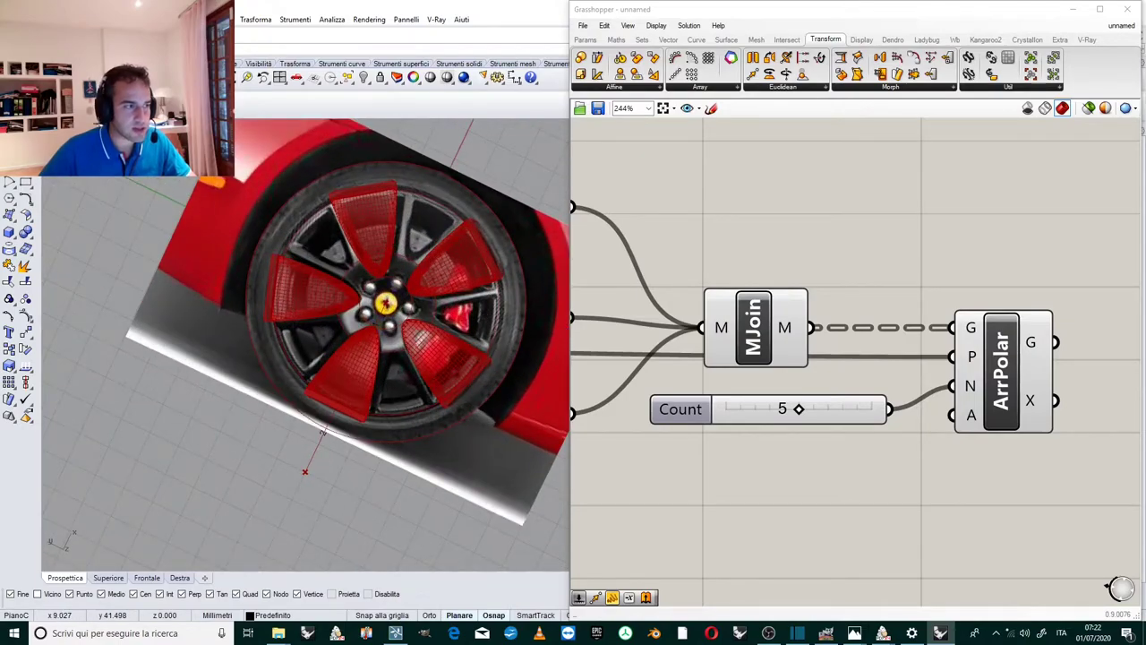
pyautogui.doubleClick(69, 124)
pyautogui.doubleClick(70, 125)
pyautogui.scroll(-12, 358, 309)
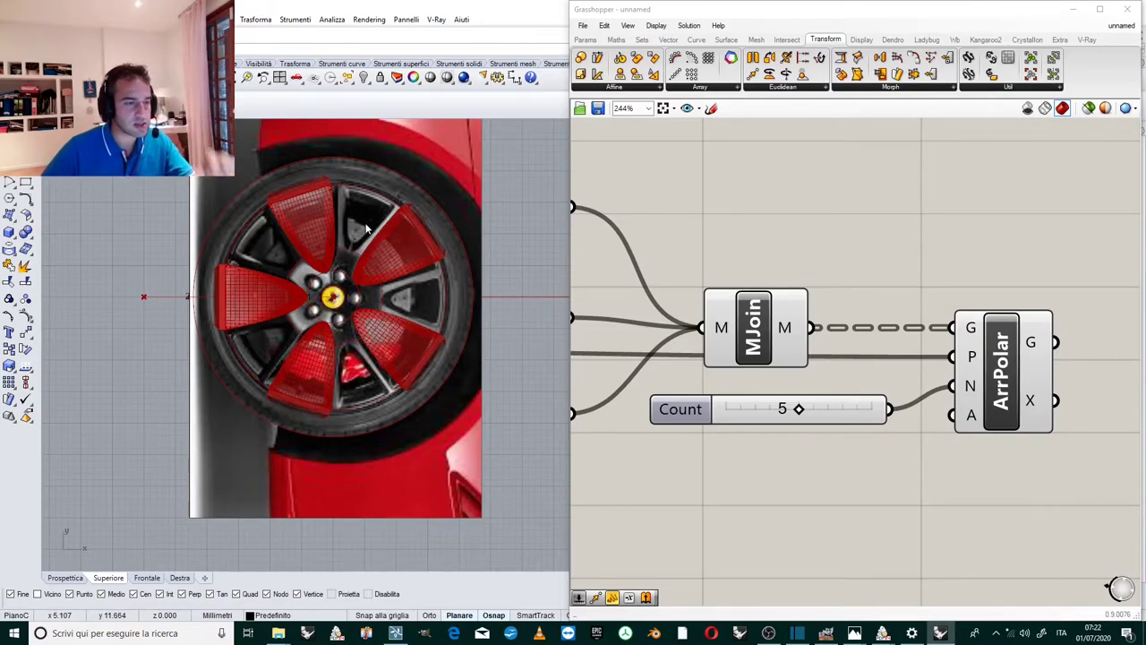
pyautogui.scroll(2, 332, 207)
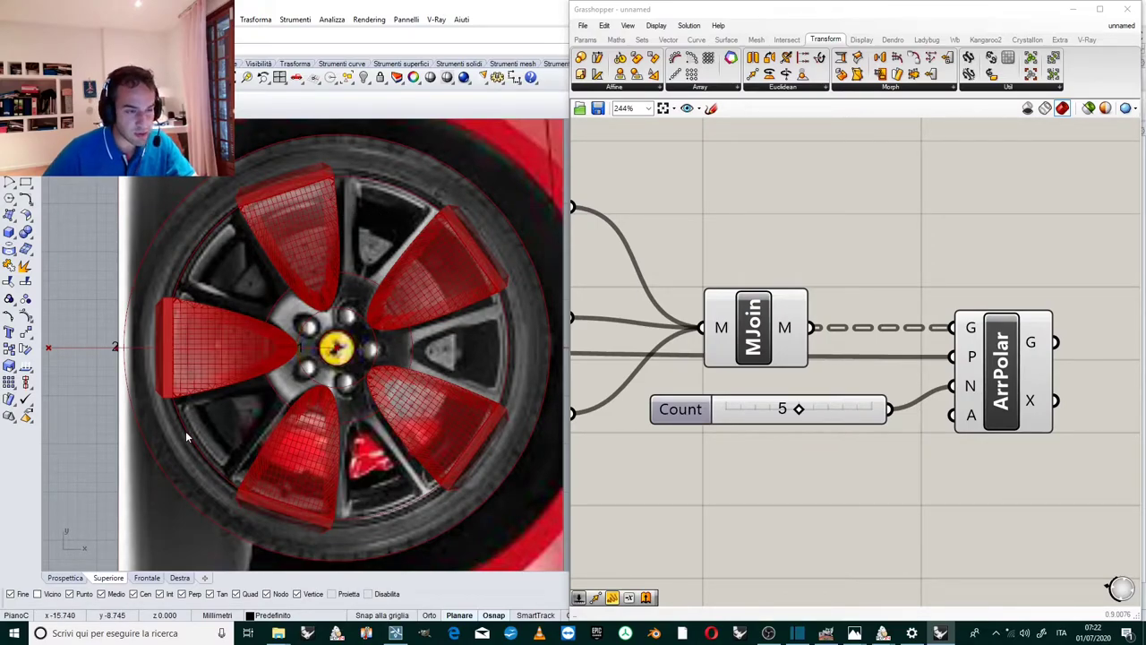
pyautogui.scroll(-2, 322, 358)
pyautogui.scroll(2, 448, 285)
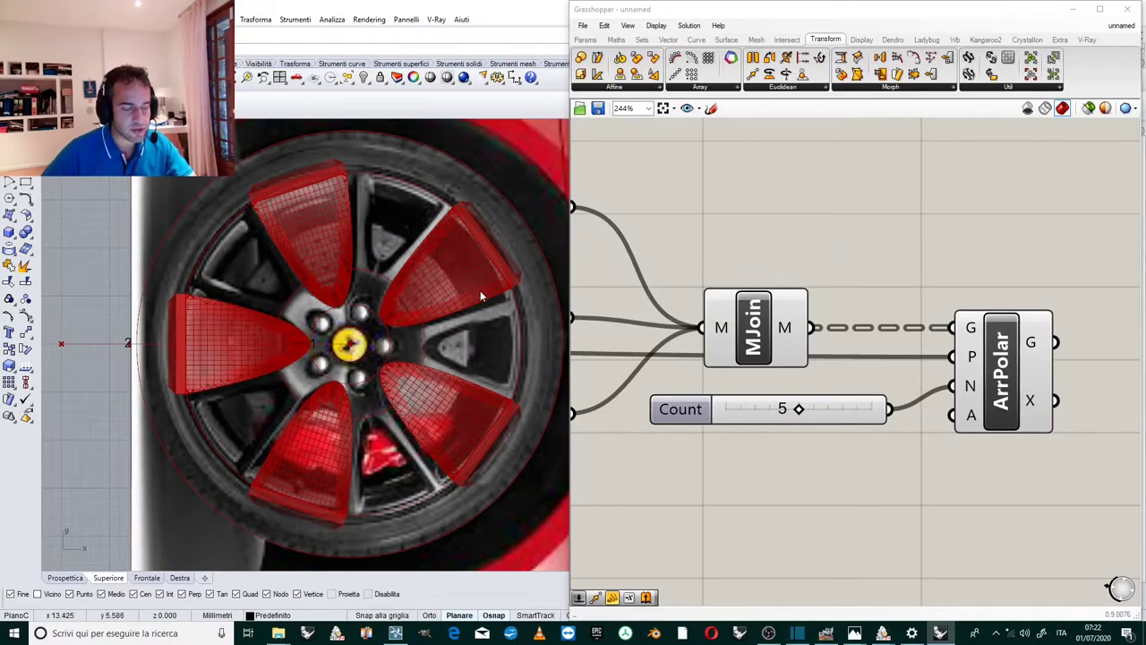
pyautogui.scroll(-5, 779, 233)
pyautogui.scroll(4, 785, 263)
pyautogui.click(845, 318)
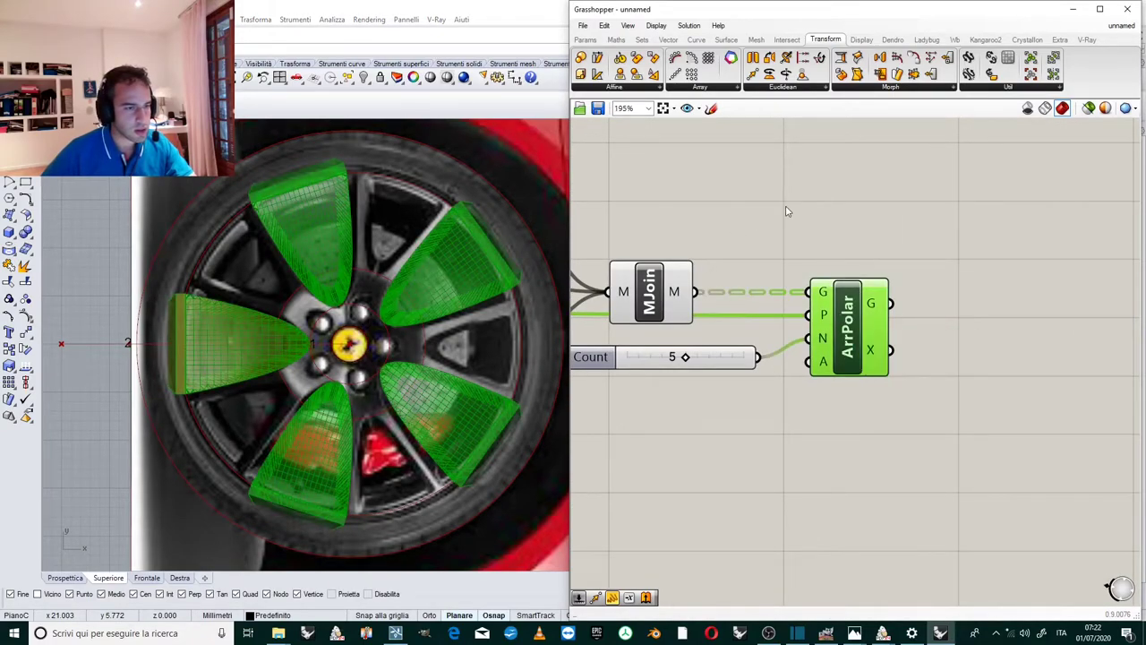
pyautogui.click(824, 218)
# Move the wheel body's Mesh component along the canvas to sit beyond the Polar Array component.
pyautogui.scroll(-4, 829, 220)
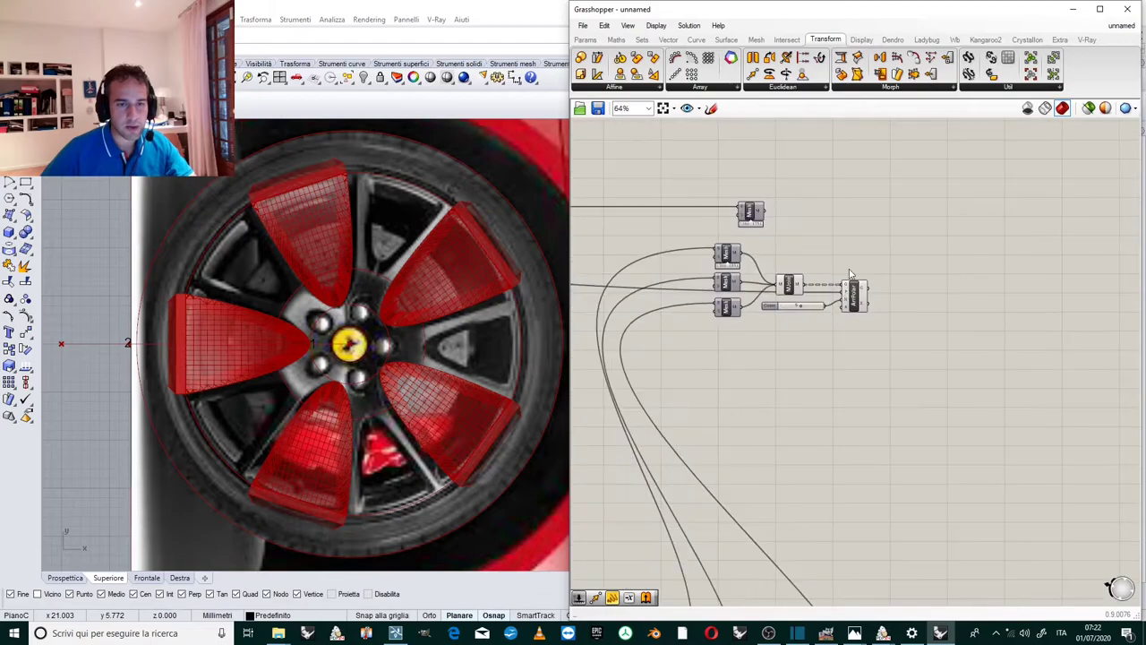
pyautogui.scroll(3, 877, 307)
pyautogui.scroll(-3, 779, 269)
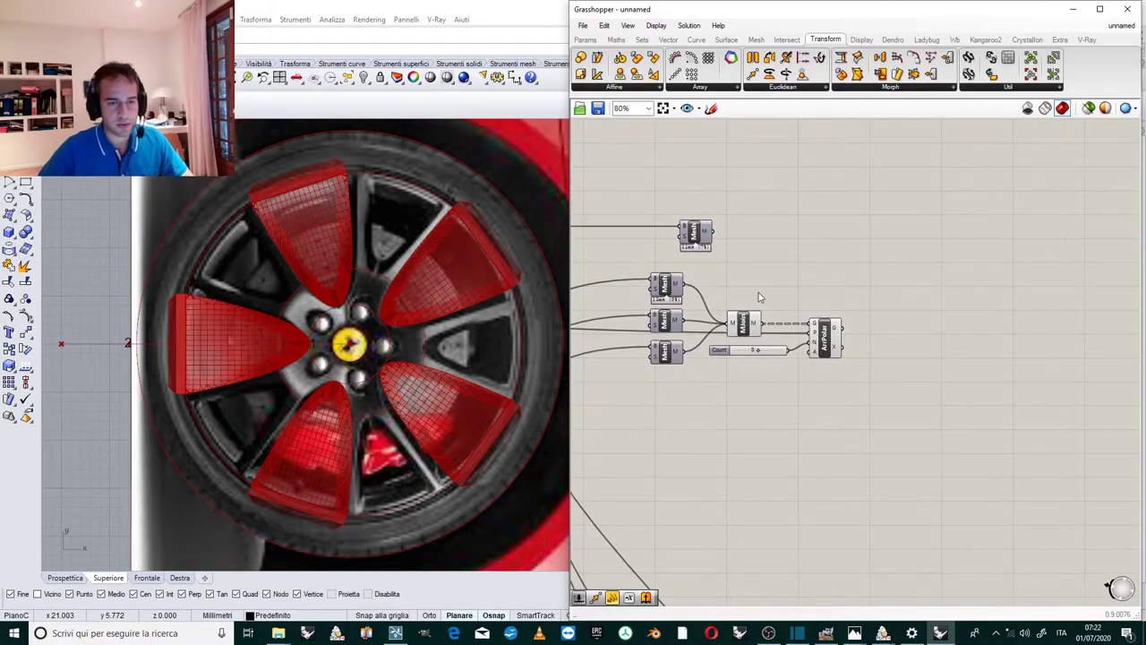
pyautogui.scroll(1, 775, 304)
pyautogui.moveTo(676, 217); pyautogui.dragTo(939, 234)
pyautogui.scroll(3, 946, 275)
pyautogui.click(861, 169)
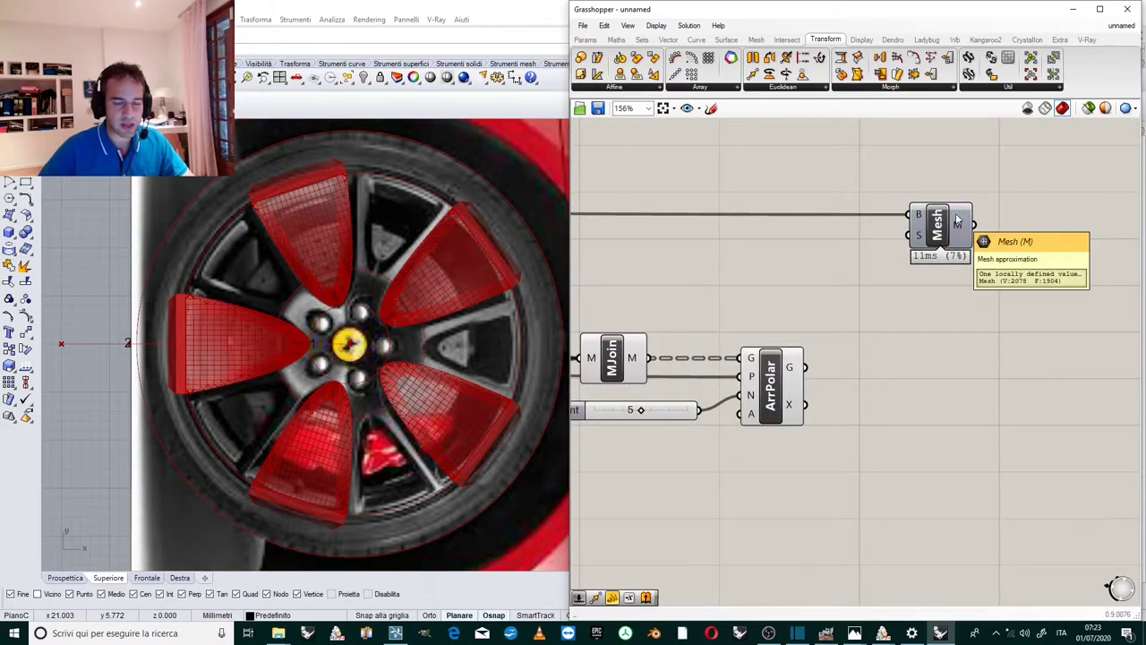
pyautogui.moveTo(881, 345); pyautogui.dragTo(900, 328, button='right')
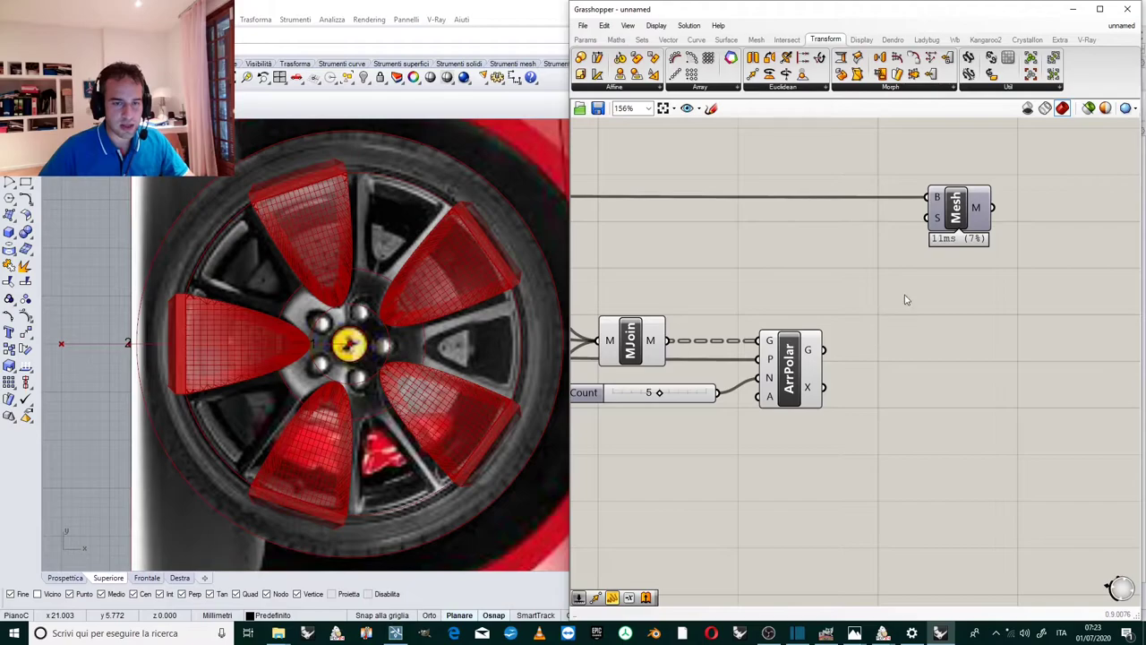
pyautogui.scroll(-3, 994, 250)
pyautogui.moveTo(976, 231); pyautogui.dragTo(963, 234)
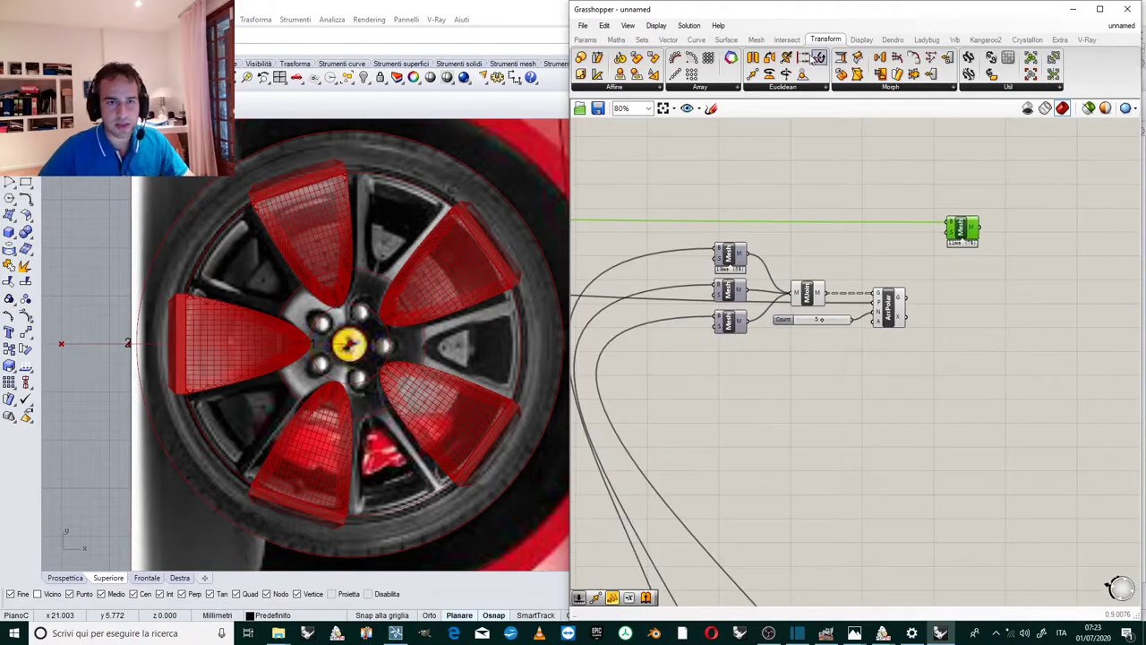
# Add a Mesh Difference component that subtracts the Polar Array geometry (B) from the wheel body mesh (A).
pyautogui.click(801, 41)
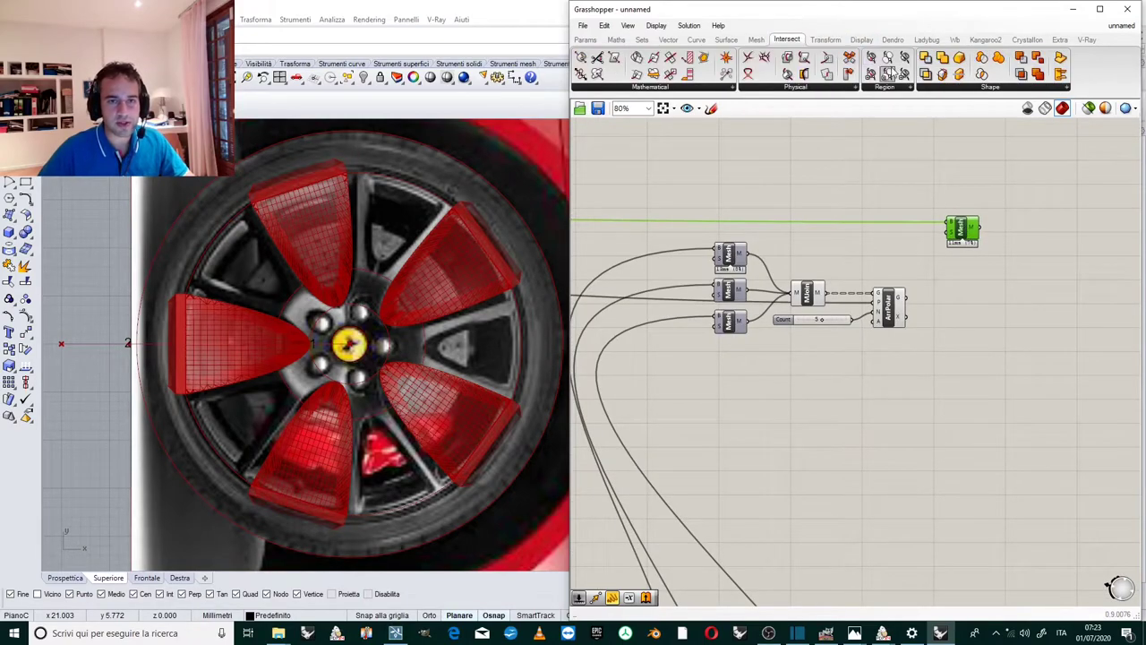
pyautogui.click(981, 92)
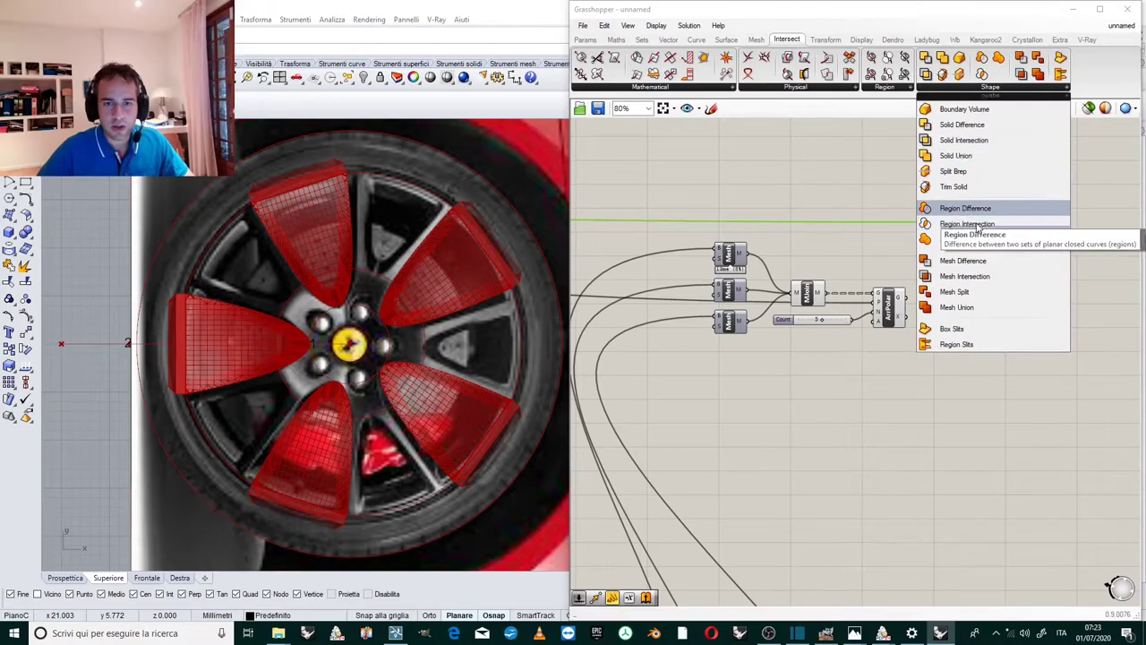
pyautogui.moveTo(965, 262); pyautogui.dragTo(1033, 272)
pyautogui.scroll(3, 1030, 269)
pyautogui.moveTo(945, 208); pyautogui.dragTo(1000, 257)
pyautogui.moveTo(824, 324); pyautogui.dragTo(1003, 276)
pyautogui.scroll(-2, 895, 269)
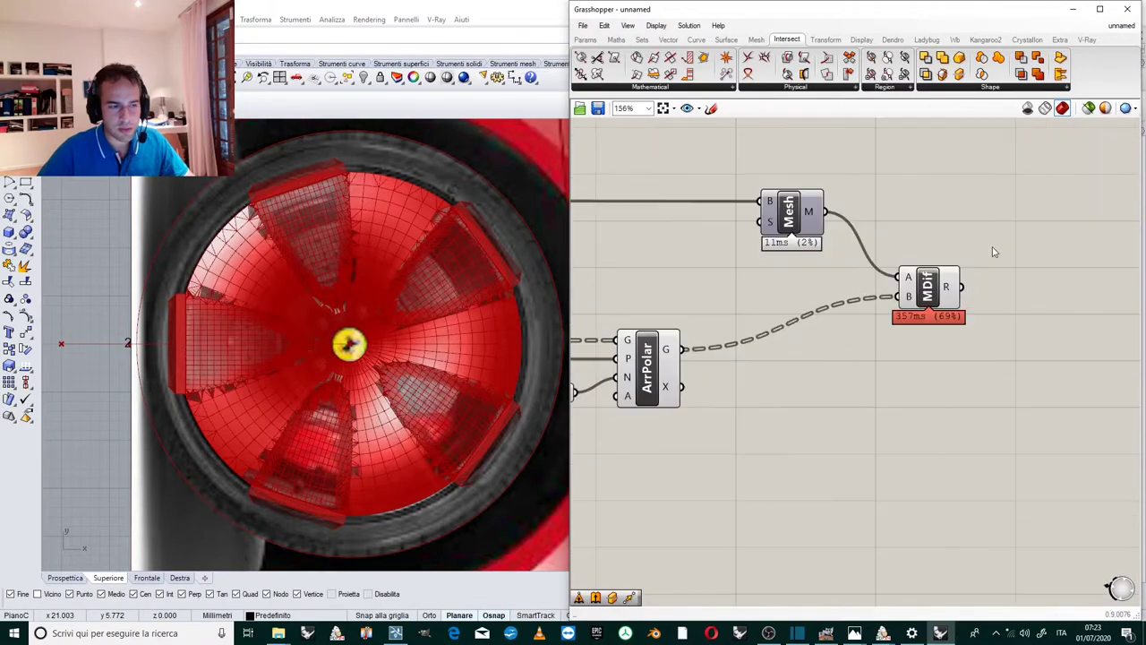
# Hide the preview of the components feeding the Mesh Difference, including the wheel body mesh and the Polar Array.
pyautogui.click(936, 262)
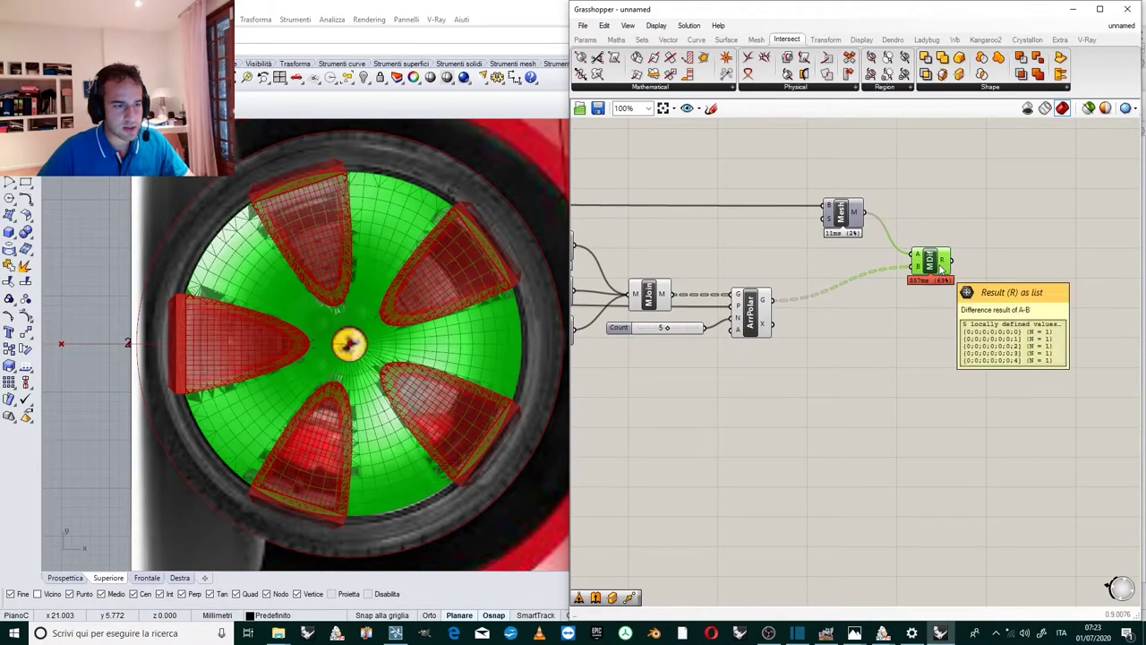
pyautogui.scroll(-2, 768, 254)
pyautogui.moveTo(768, 157); pyautogui.dragTo(682, 331)
pyautogui.middleClick(684, 338)
pyautogui.click(724, 303)
pyautogui.scroll(3, 891, 282)
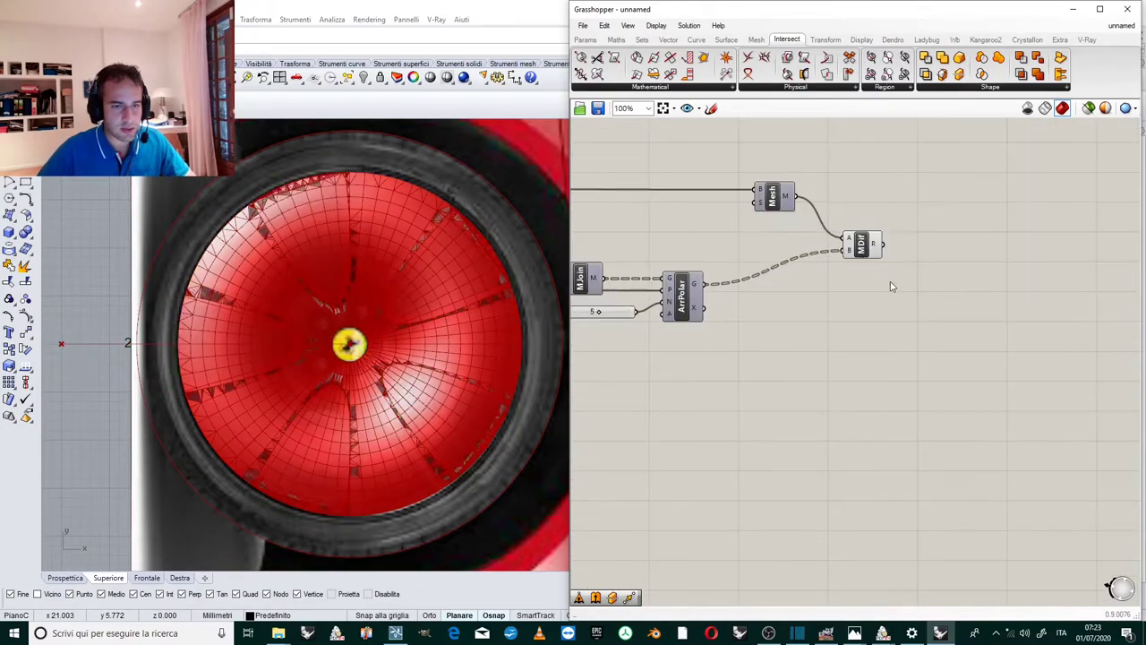
# Examine the Mesh Difference result on the wheel body in the top and perspective views, along with the definition feeding it.
pyautogui.click(863, 250)
pyautogui.moveTo(431, 339); pyautogui.dragTo(461, 217, button='right')
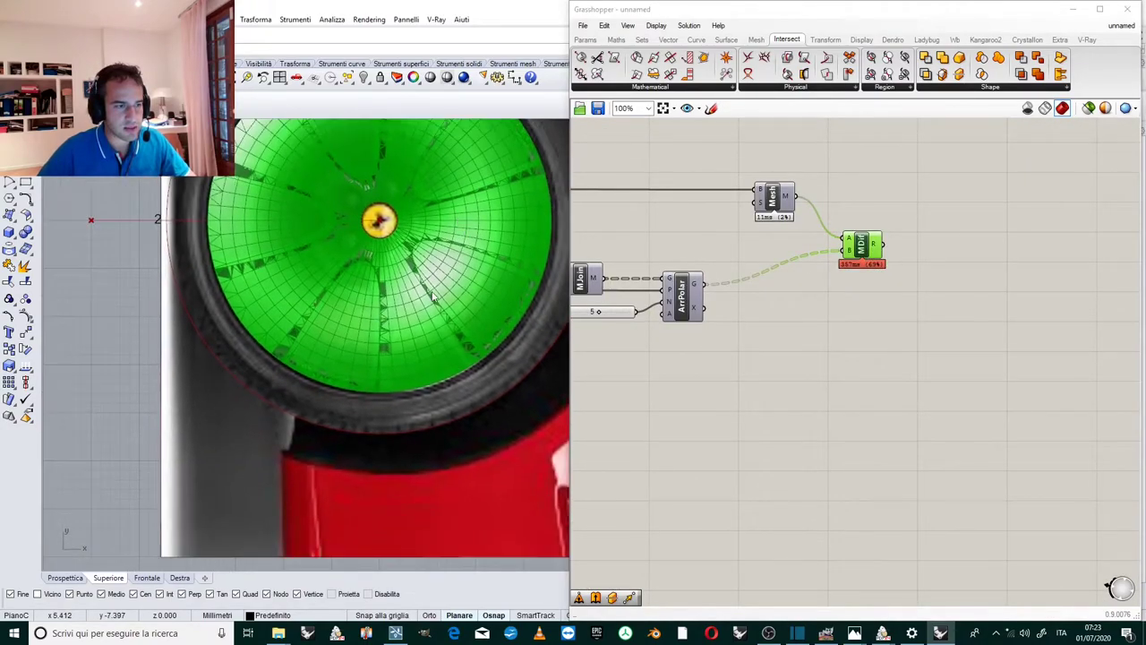
pyautogui.scroll(-4, 430, 307)
pyautogui.scroll(1, 803, 192)
pyautogui.click(748, 221)
pyautogui.scroll(2, 401, 200)
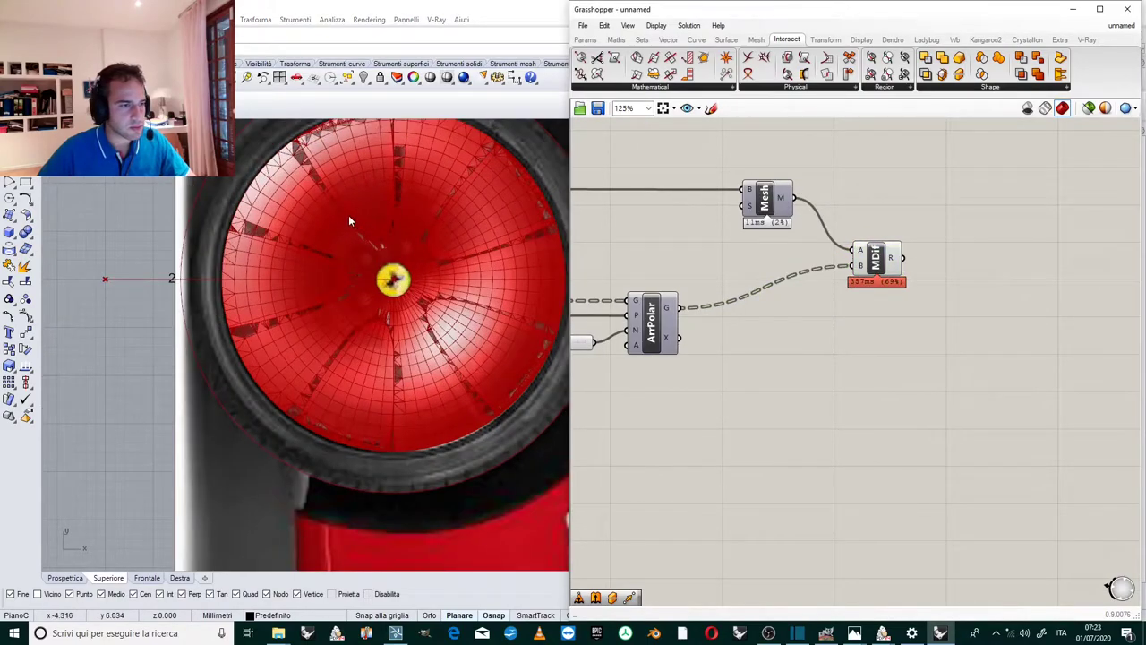
pyautogui.doubleClick(68, 124)
pyautogui.scroll(-6, 487, 195)
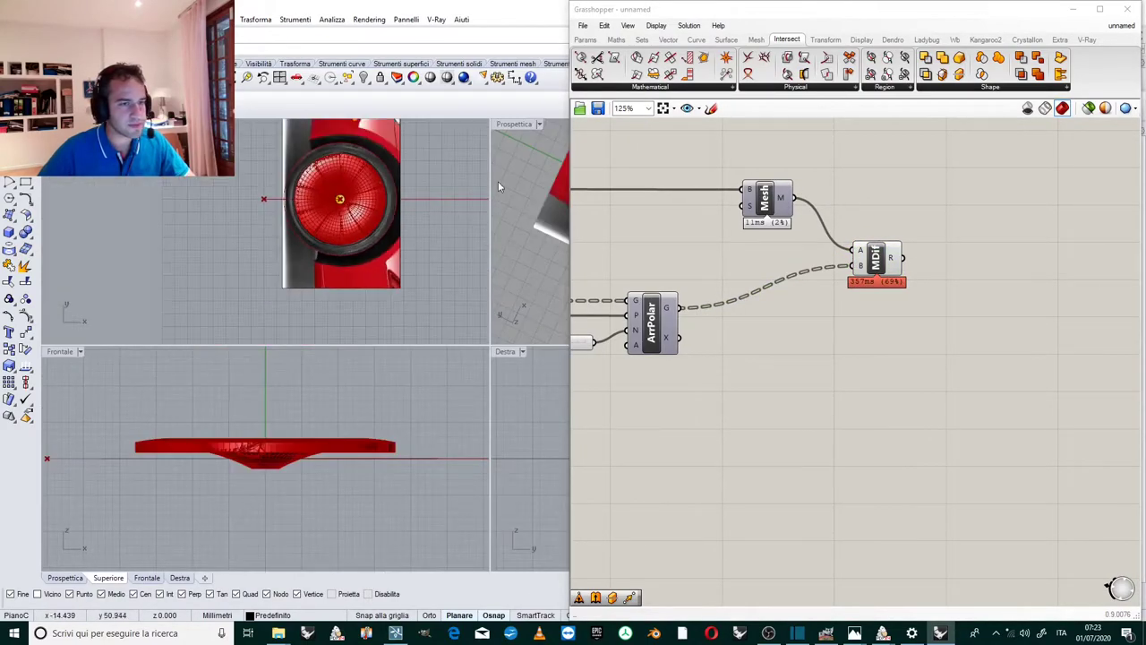
pyautogui.doubleClick(515, 126)
pyautogui.scroll(-4, 415, 313)
pyautogui.moveTo(415, 314); pyautogui.dragTo(426, 163, button='right')
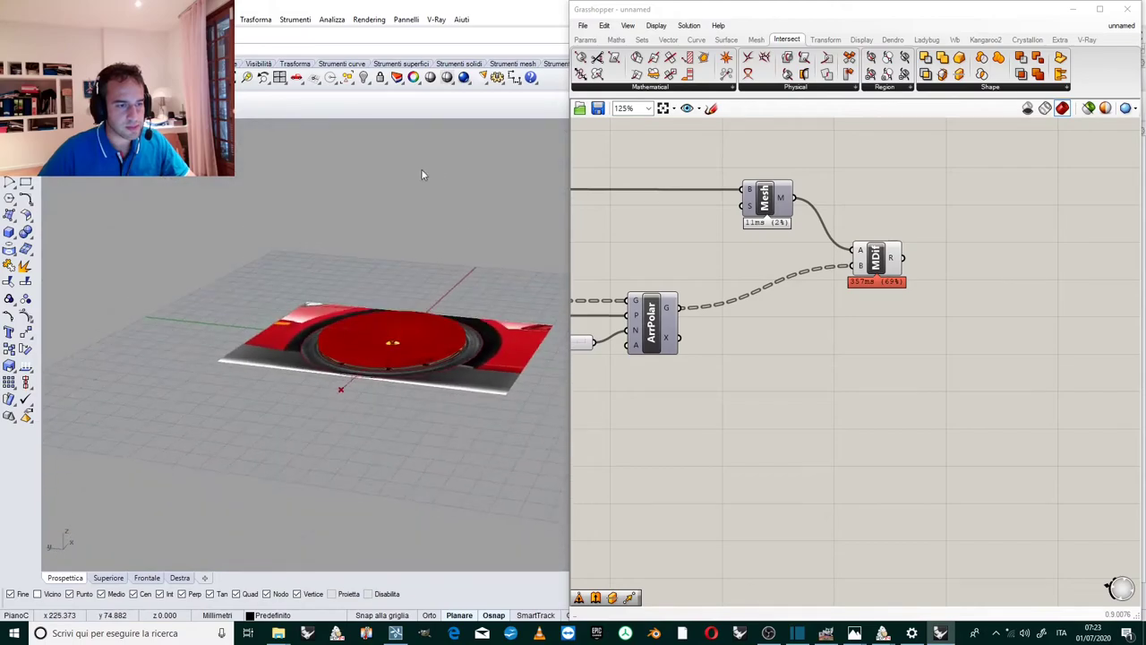
pyautogui.scroll(5, 385, 269)
pyautogui.moveTo(419, 387); pyautogui.dragTo(386, 452, button='right')
pyautogui.scroll(6, 390, 431)
pyautogui.scroll(-4, 936, 299)
pyautogui.scroll(4, 864, 302)
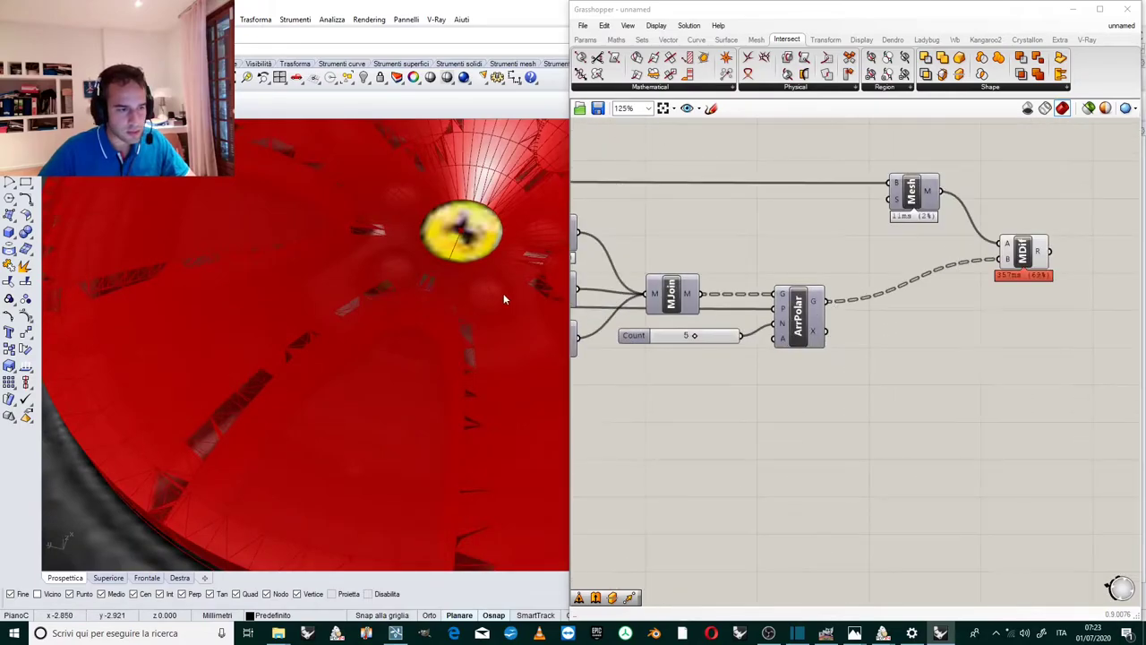
pyautogui.scroll(-5, 706, 283)
pyautogui.scroll(2, 855, 445)
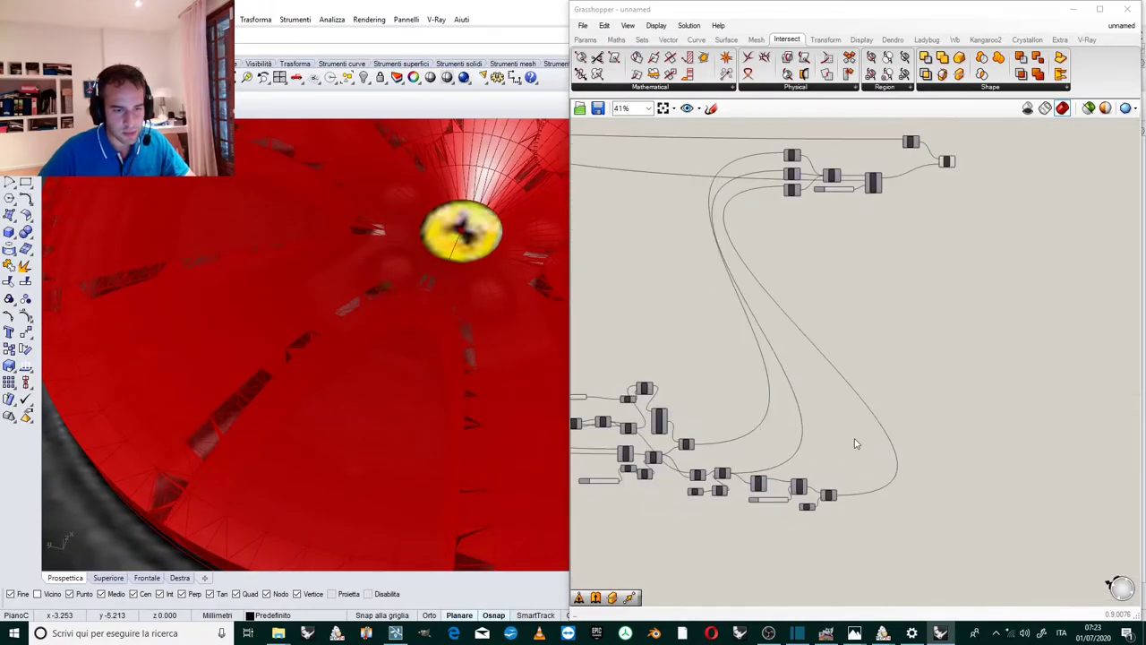
# Examine the Mesh Difference component and the Mesh Join and Polar Array components that feed it.
pyautogui.scroll(5, 914, 157)
pyautogui.click(1007, 179)
pyautogui.scroll(-3, 867, 304)
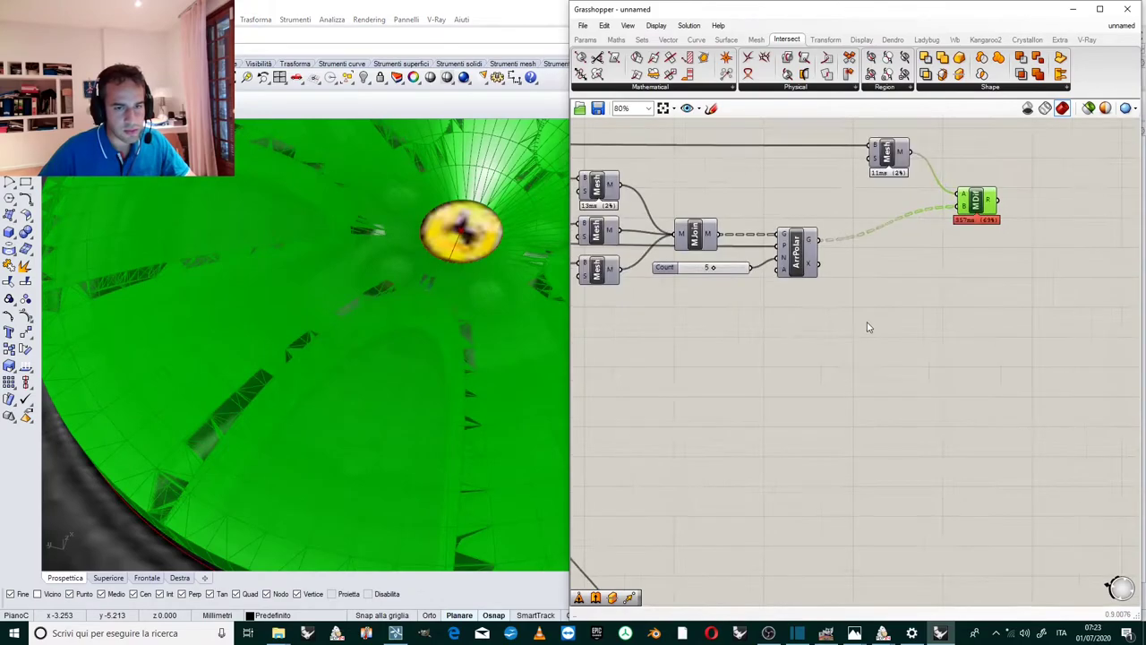
pyautogui.scroll(2, 945, 205)
pyautogui.click(873, 256)
pyautogui.scroll(1, 850, 258)
pyautogui.scroll(-1, 820, 312)
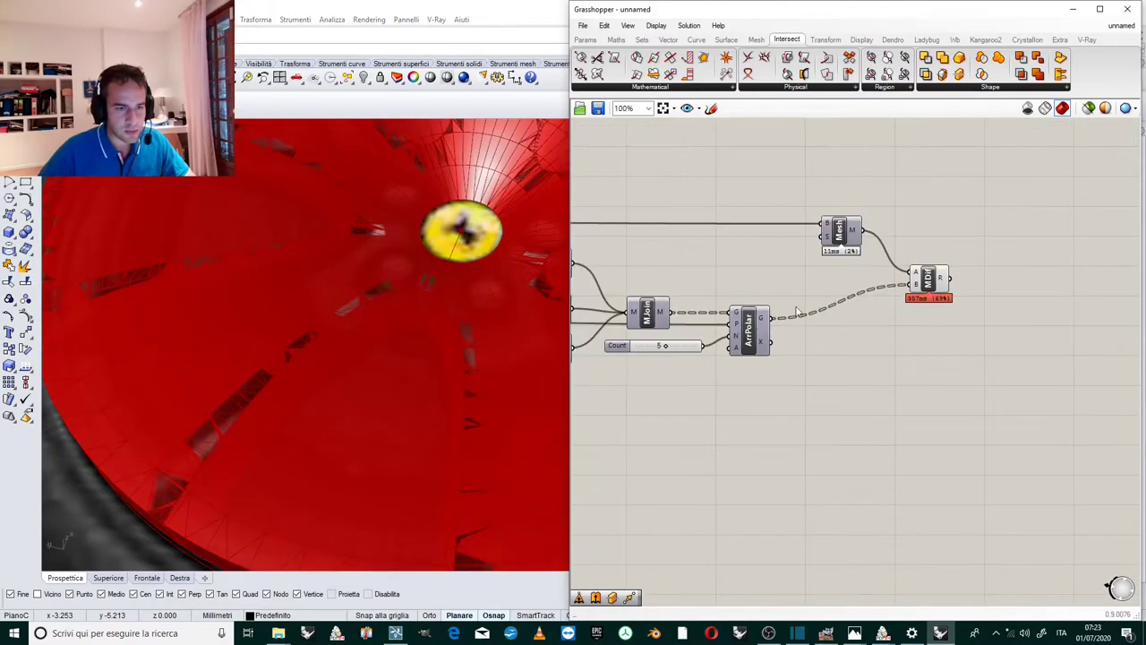
pyautogui.scroll(1, 685, 309)
pyautogui.moveTo(651, 312); pyautogui.dragTo(682, 301)
pyautogui.scroll(1, 715, 281)
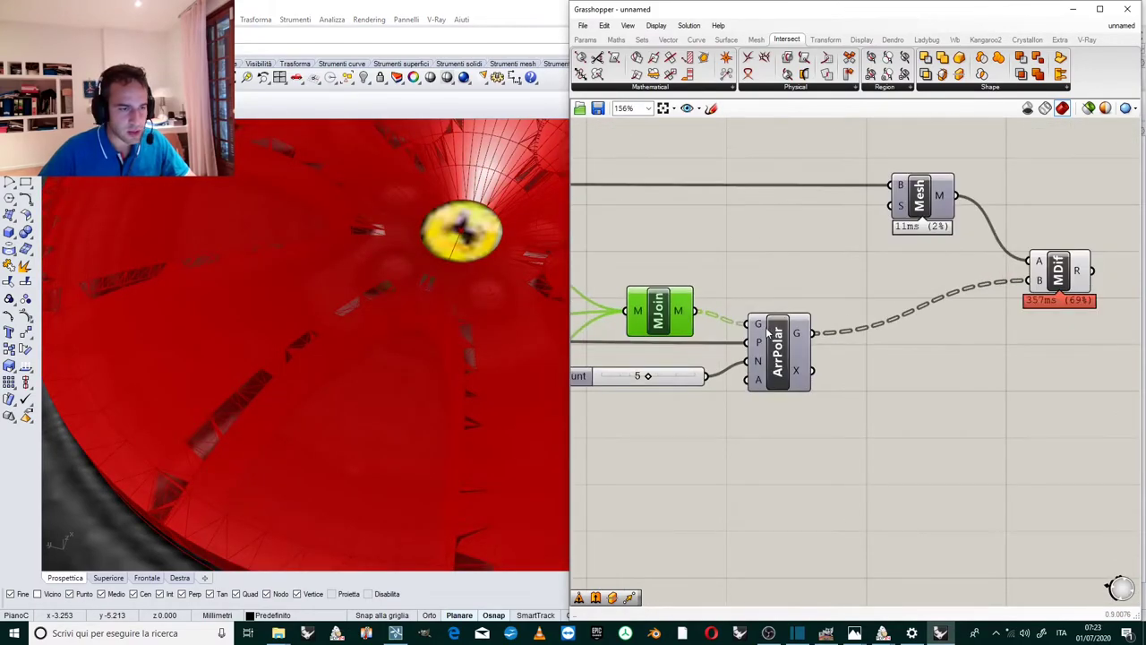
pyautogui.scroll(-2, 767, 333)
pyautogui.scroll(1, 842, 314)
pyautogui.click(887, 359)
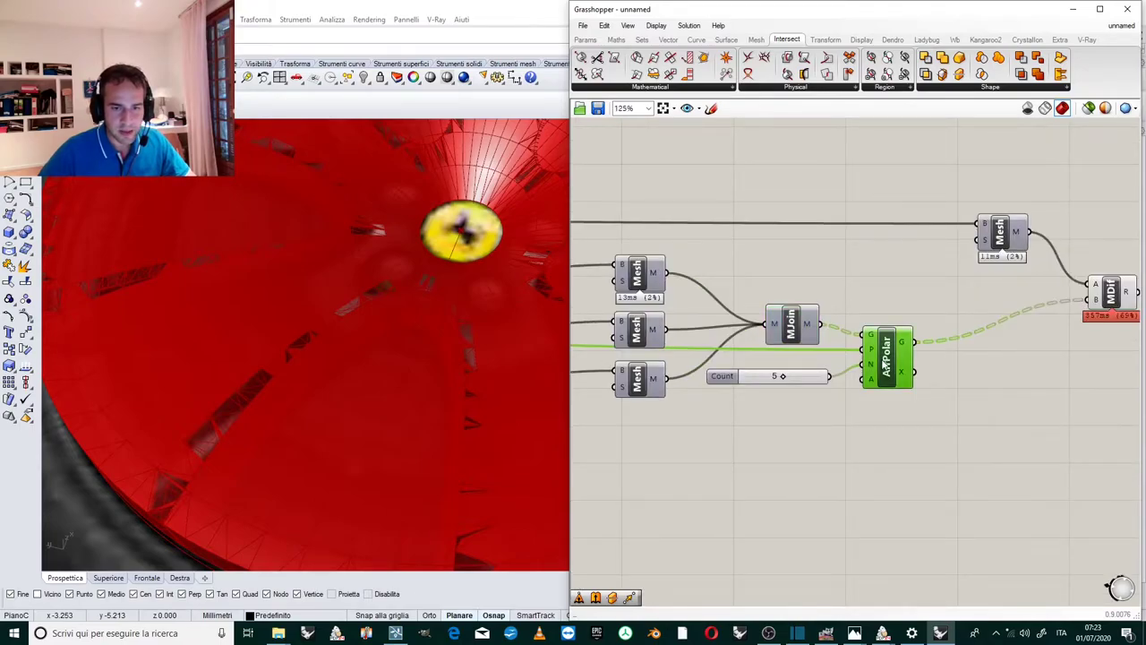
pyautogui.rightClick(886, 358)
pyautogui.click(1034, 307)
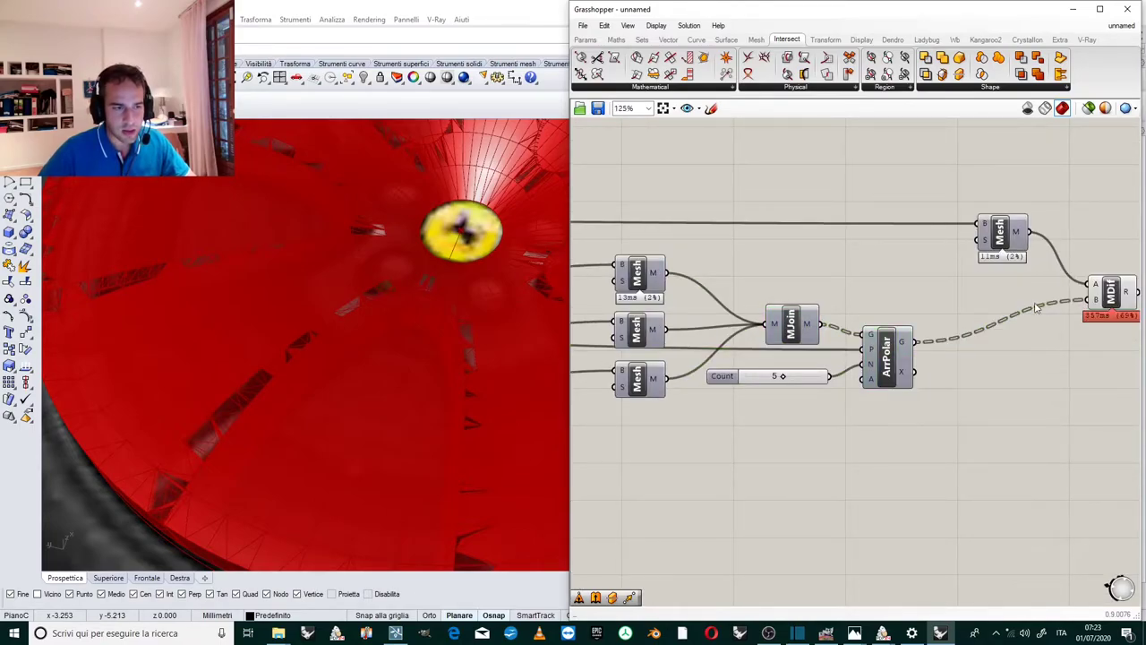
pyautogui.click(1110, 293)
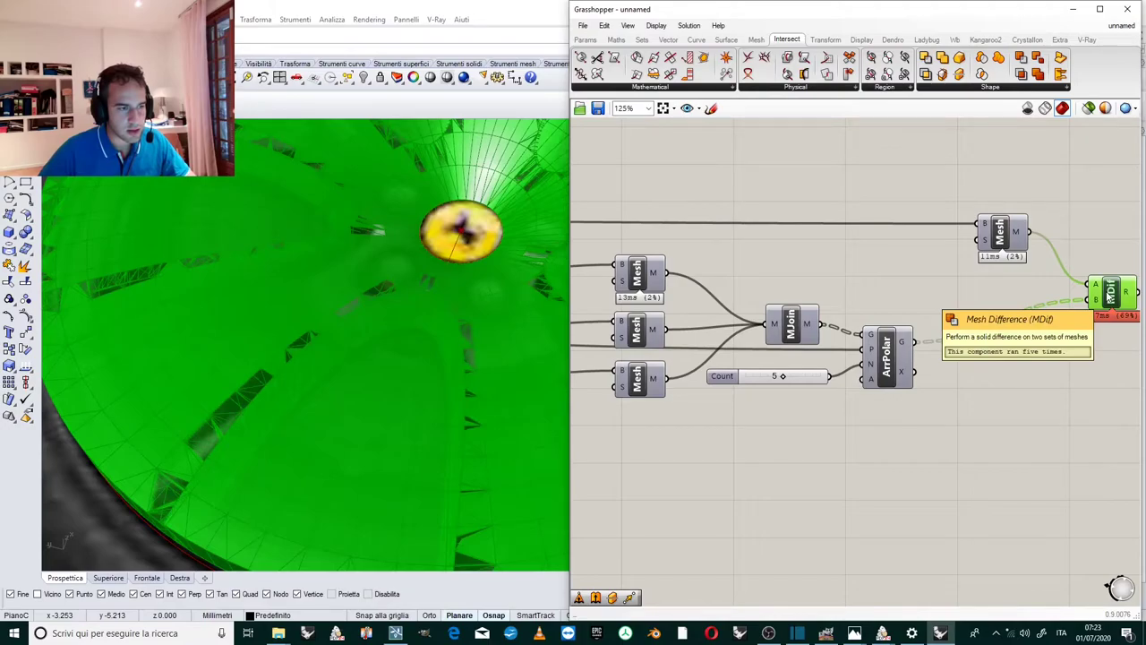
pyautogui.click(963, 299)
pyautogui.scroll(2, 913, 327)
# Show the Polar Array preview and examine the arrayed cutouts against the wheel body from above and from the side.
pyautogui.rightClick(881, 349)
pyautogui.click(903, 374)
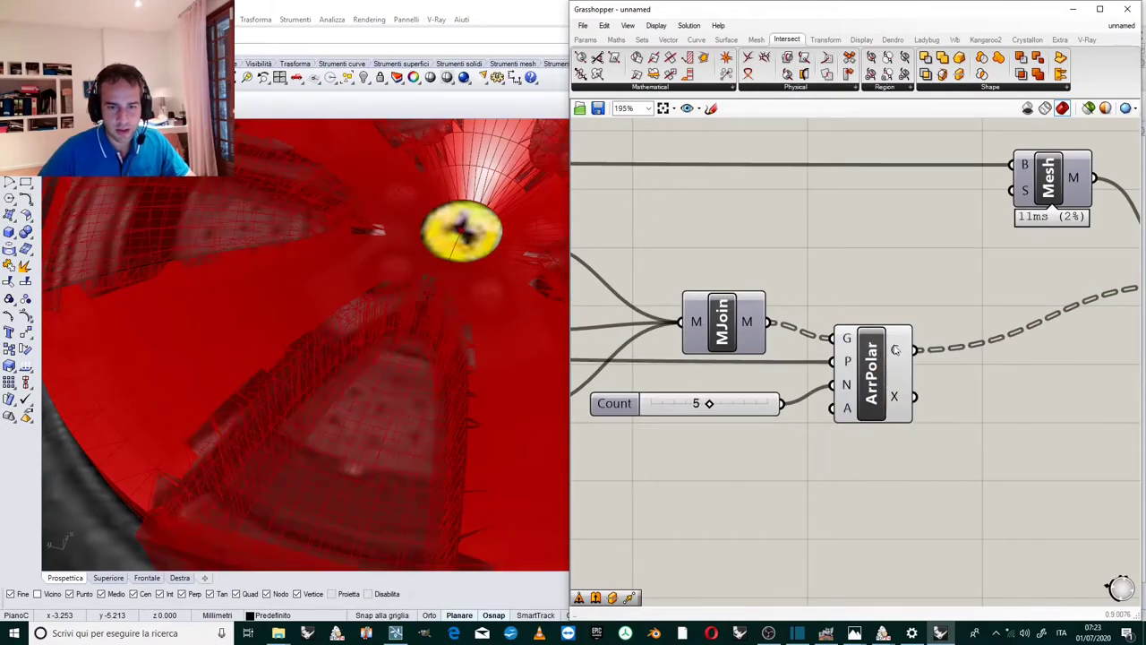
pyautogui.scroll(-3, 855, 284)
pyautogui.moveTo(403, 322); pyautogui.dragTo(386, 409, button='right')
pyautogui.scroll(-6, 382, 269)
pyautogui.scroll(2, 759, 309)
pyautogui.scroll(-5, 842, 254)
pyautogui.scroll(4, 933, 199)
pyautogui.click(911, 266)
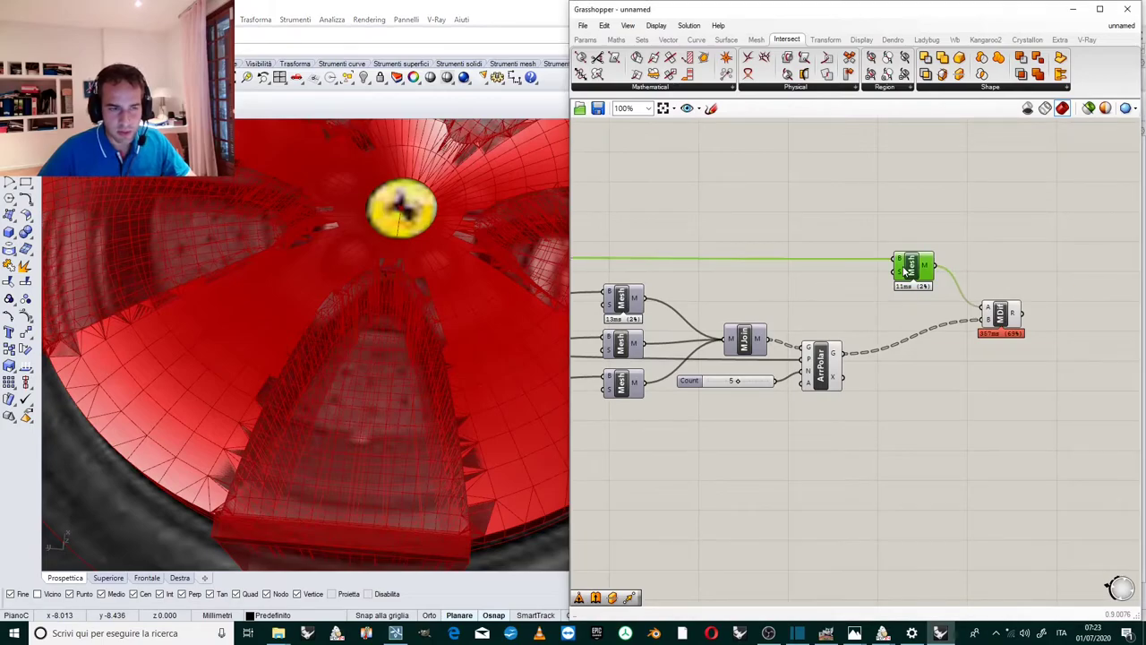
pyautogui.moveTo(506, 340); pyautogui.dragTo(403, 259, button='right')
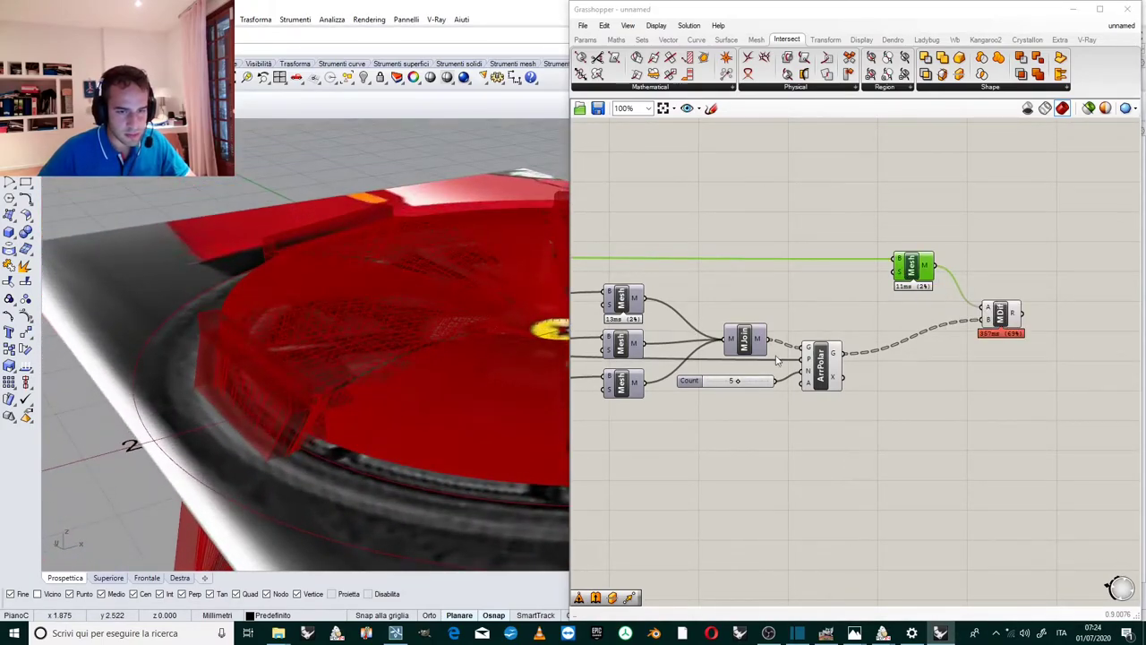
# Hide the Polar Array preview and inspect the Mesh Difference output and its geometry on the wheel.
pyautogui.scroll(1, 708, 344)
pyautogui.click(824, 374)
pyautogui.rightClick(828, 372)
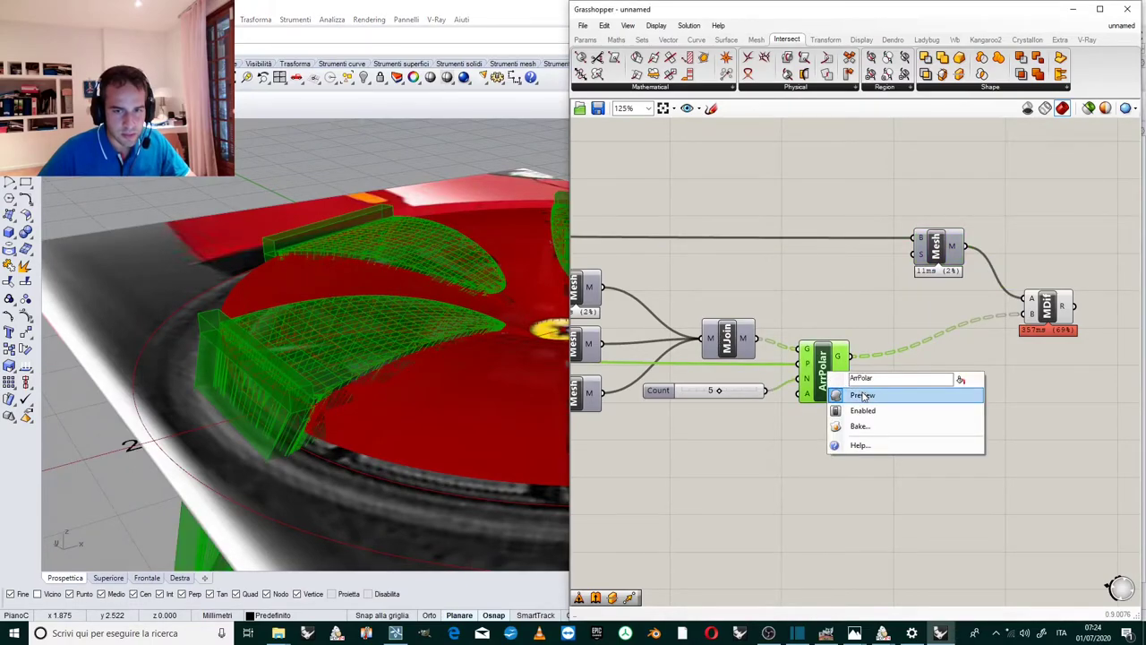
pyautogui.click(862, 395)
pyautogui.moveTo(1063, 308)
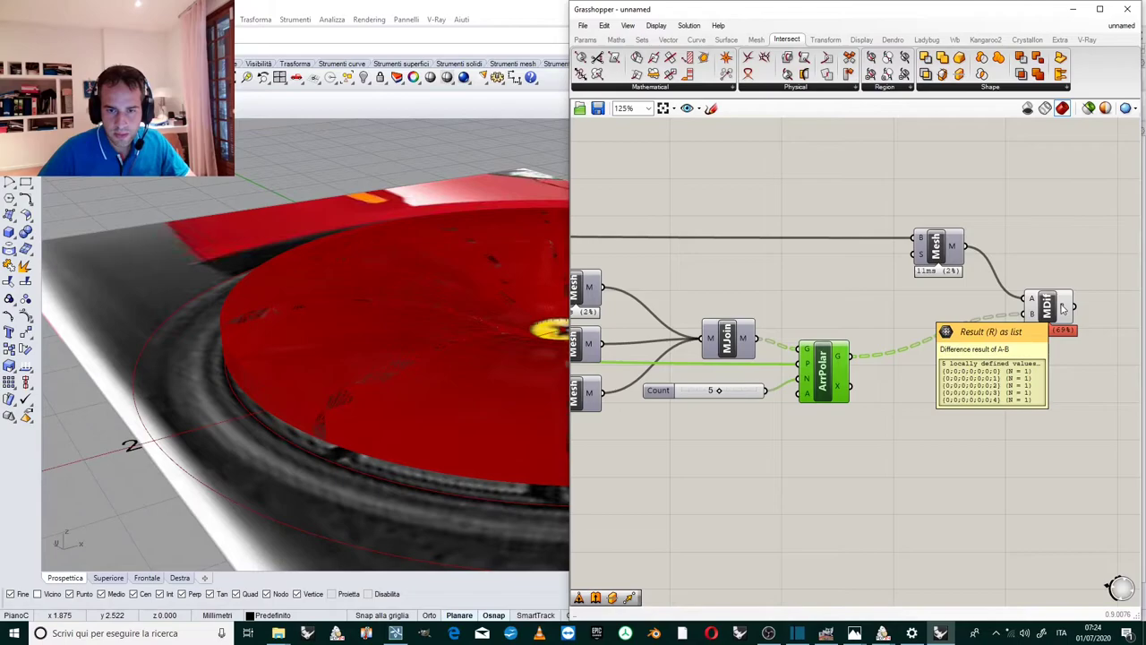
pyautogui.click(1062, 308)
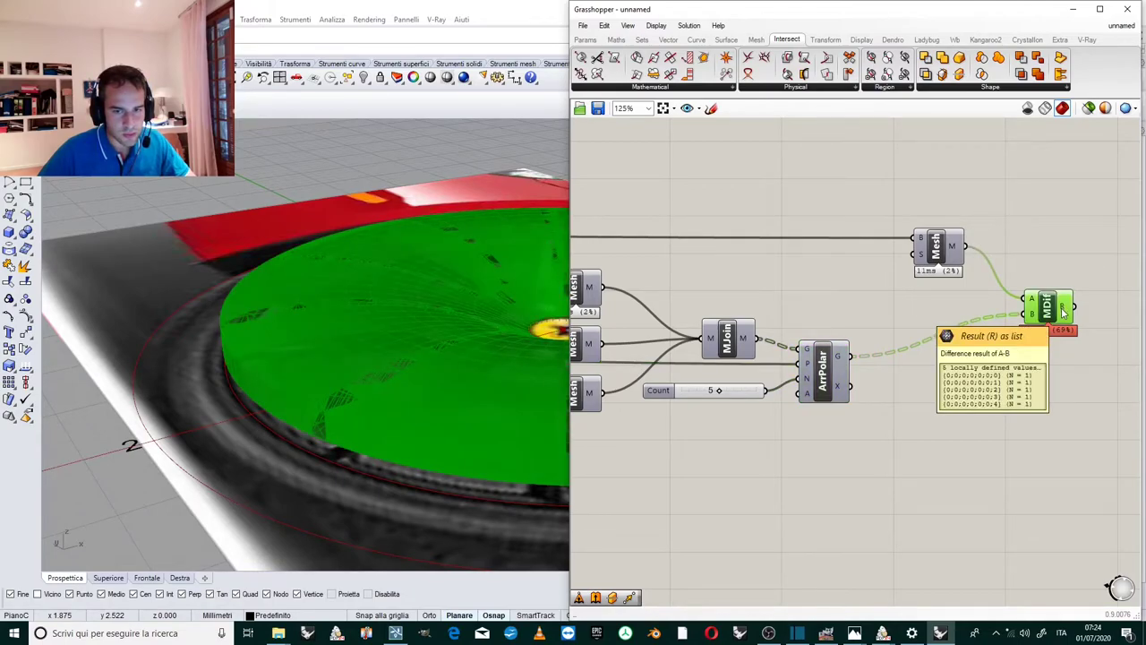
pyautogui.moveTo(297, 283); pyautogui.dragTo(440, 267, button='right')
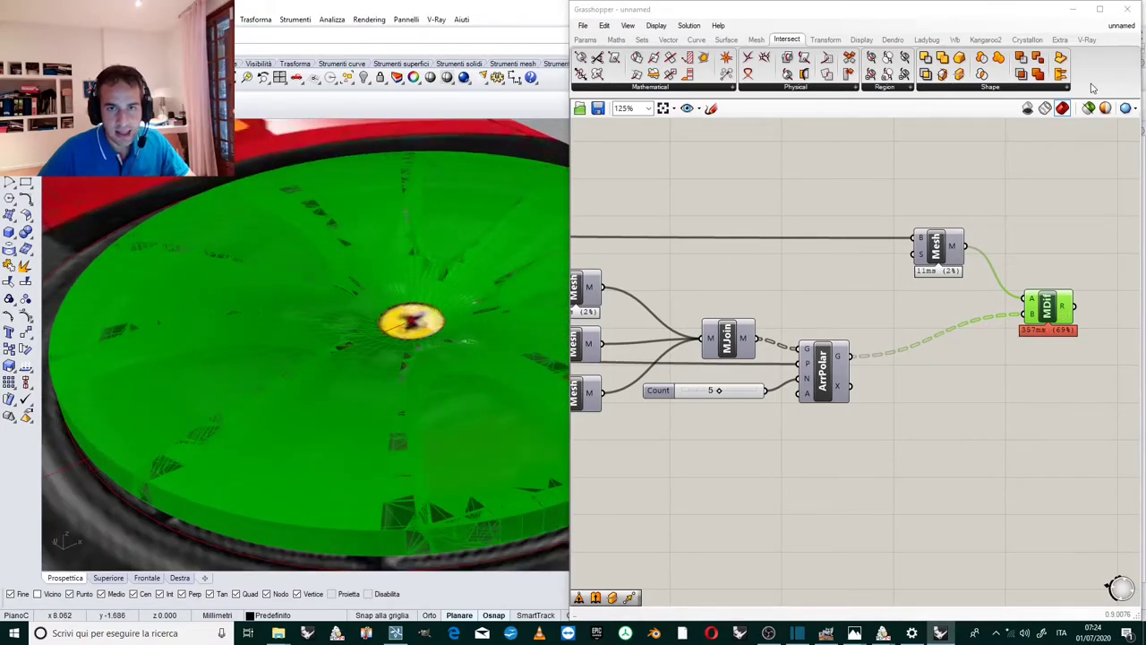
# Look through the available Shape components for the mesh boolean operations, including Mesh Difference.
pyautogui.click(1041, 88)
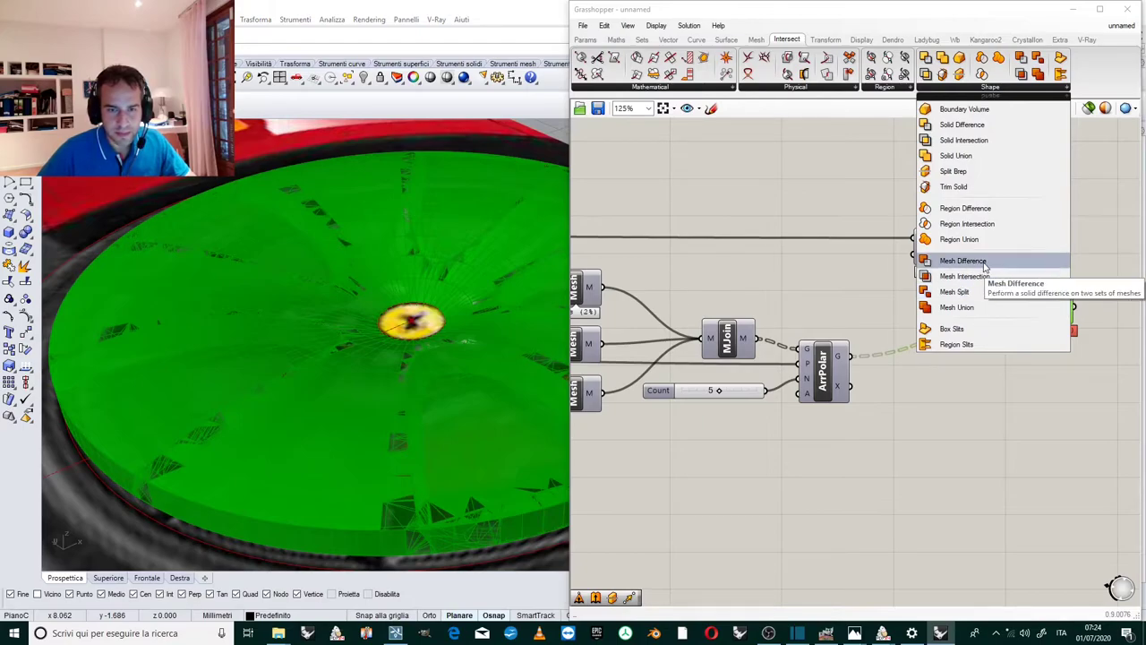
pyautogui.scroll(-1, 1100, 275)
pyautogui.scroll(-2, 1099, 276)
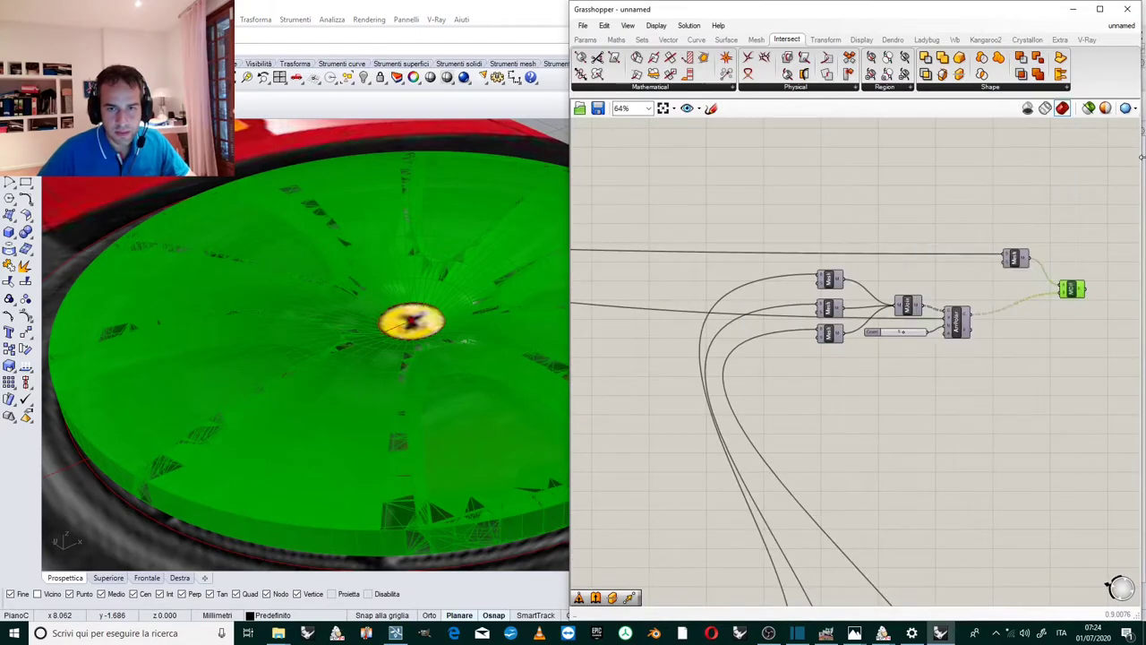
# Check the data structure of the Polar Array geometry output and flatten the Mesh Join's M input.
pyautogui.scroll(4, 1029, 241)
pyautogui.scroll(-2, 820, 371)
pyautogui.scroll(2, 847, 414)
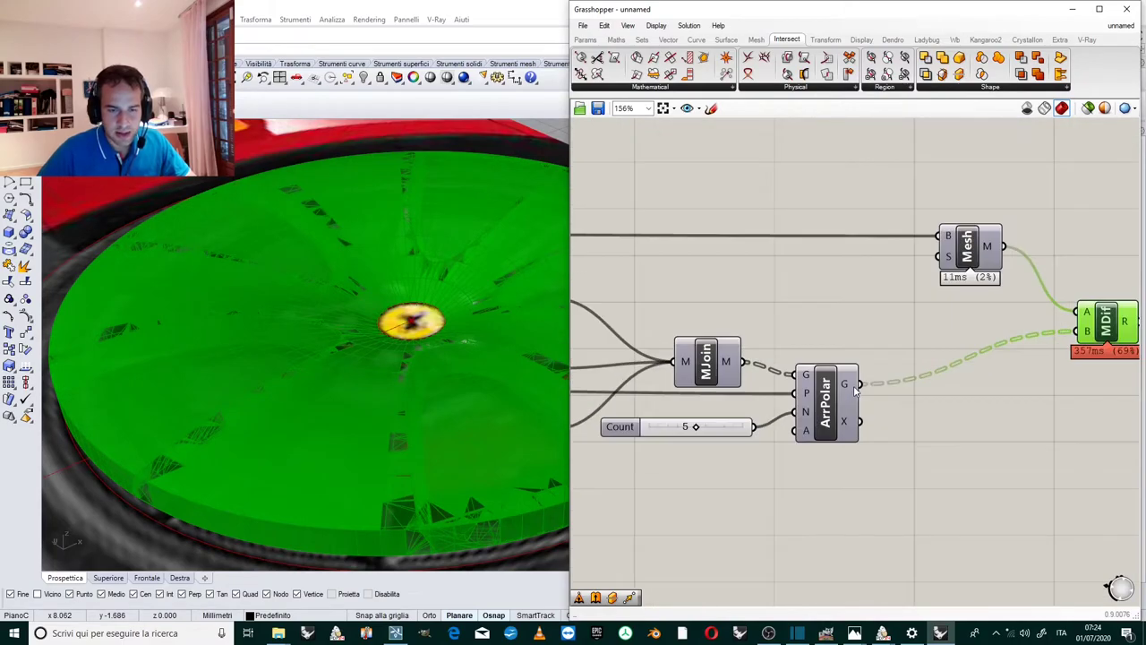
pyautogui.moveTo(855, 387)
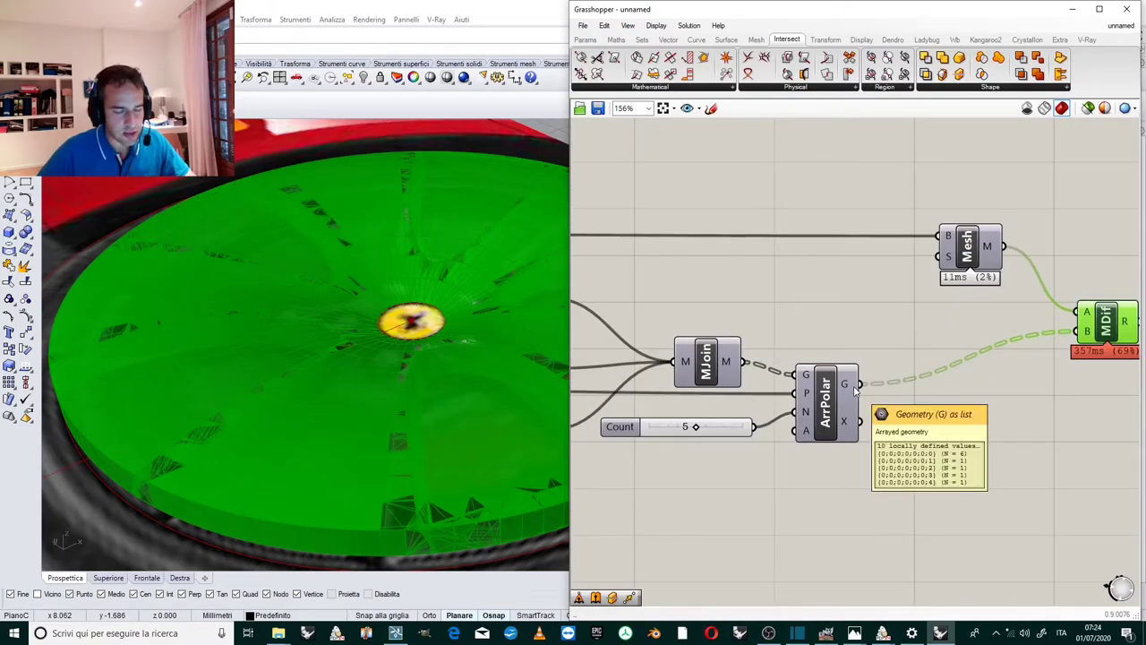
pyautogui.scroll(1, 778, 377)
pyautogui.rightClick(719, 355)
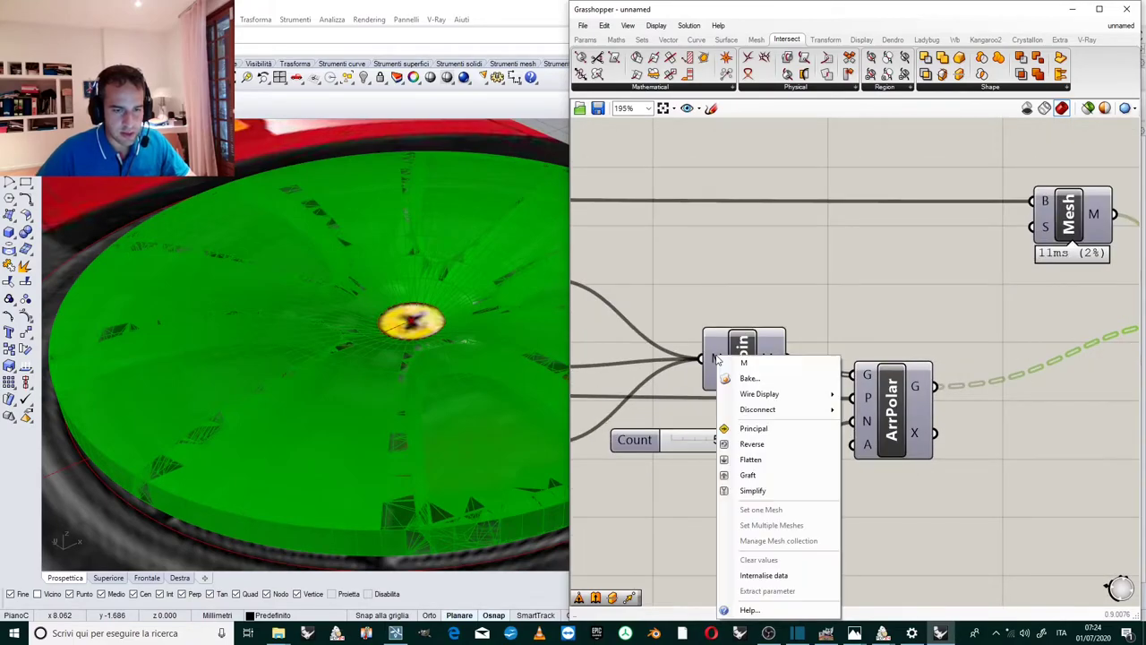
pyautogui.click(762, 462)
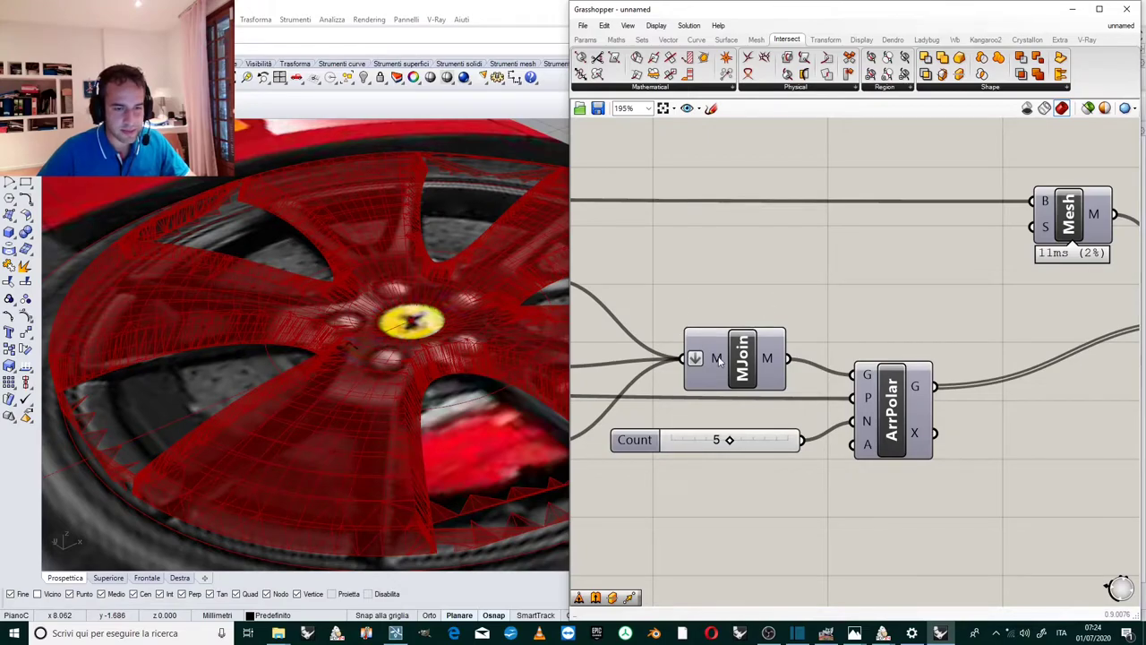
# Examine the spoke openings cut through the wheel rim from several angles and distances.
pyautogui.scroll(-2, 752, 351)
pyautogui.scroll(4, 749, 349)
pyautogui.moveTo(463, 299); pyautogui.dragTo(431, 354, button='right')
pyautogui.scroll(-5, 345, 335)
pyautogui.scroll(4, 383, 323)
pyautogui.scroll(-6, 424, 349)
pyautogui.scroll(7, 519, 262)
pyautogui.scroll(-5, 495, 244)
pyautogui.moveTo(495, 243); pyautogui.dragTo(446, 250, button='right')
pyautogui.scroll(3, 234, 447)
pyautogui.scroll(-6, 249, 417)
pyautogui.scroll(3, 393, 342)
pyautogui.moveTo(393, 342)
pyautogui.mouseDown(button='right')
pyautogui.moveTo(404, 334)
pyautogui.moveTo(412, 345)
pyautogui.mouseUp(button='right')
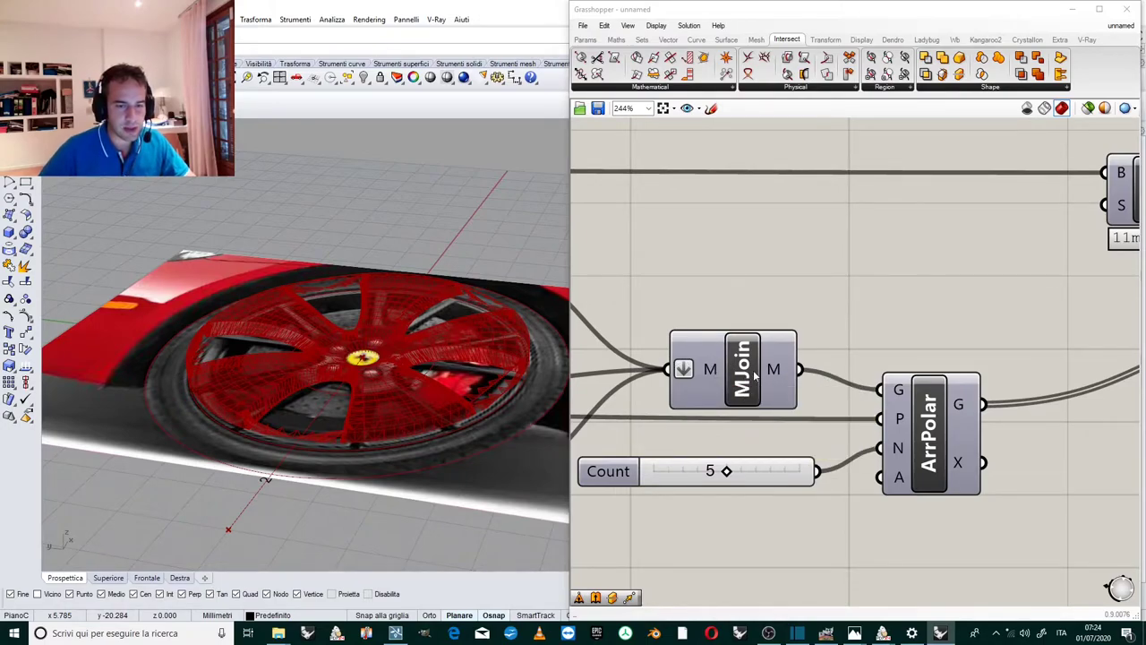
# Check the data in the Mesh Join and Polar Array outputs and review the cut rim in perspective.
pyautogui.moveTo(775, 367)
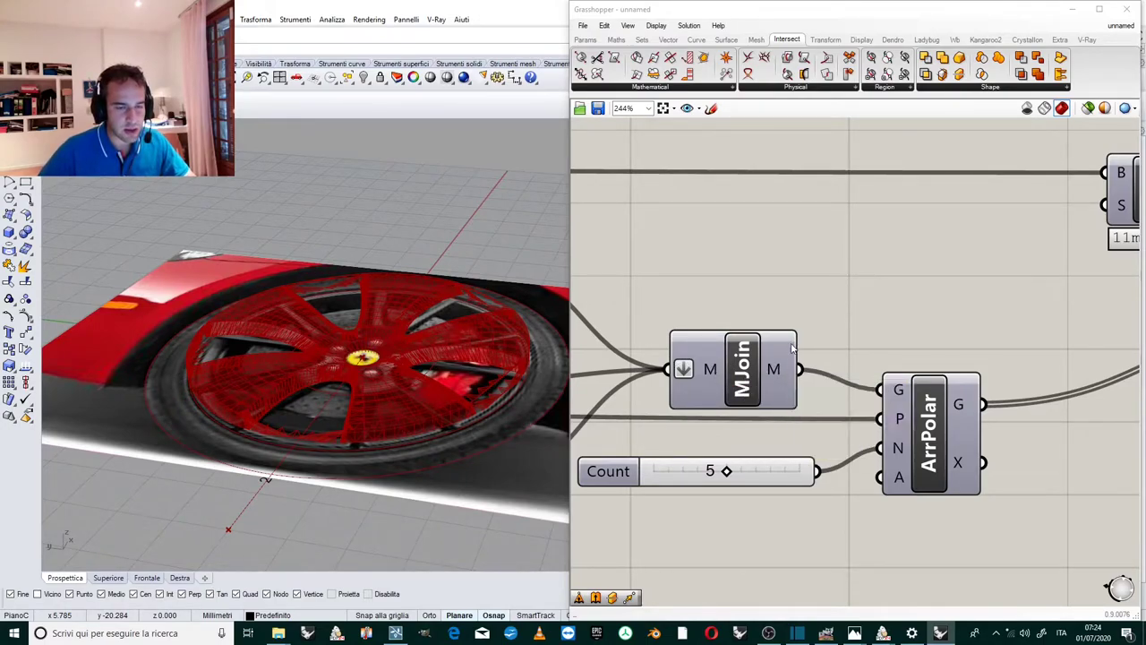
pyautogui.moveTo(763, 361); pyautogui.dragTo(793, 358, button='right')
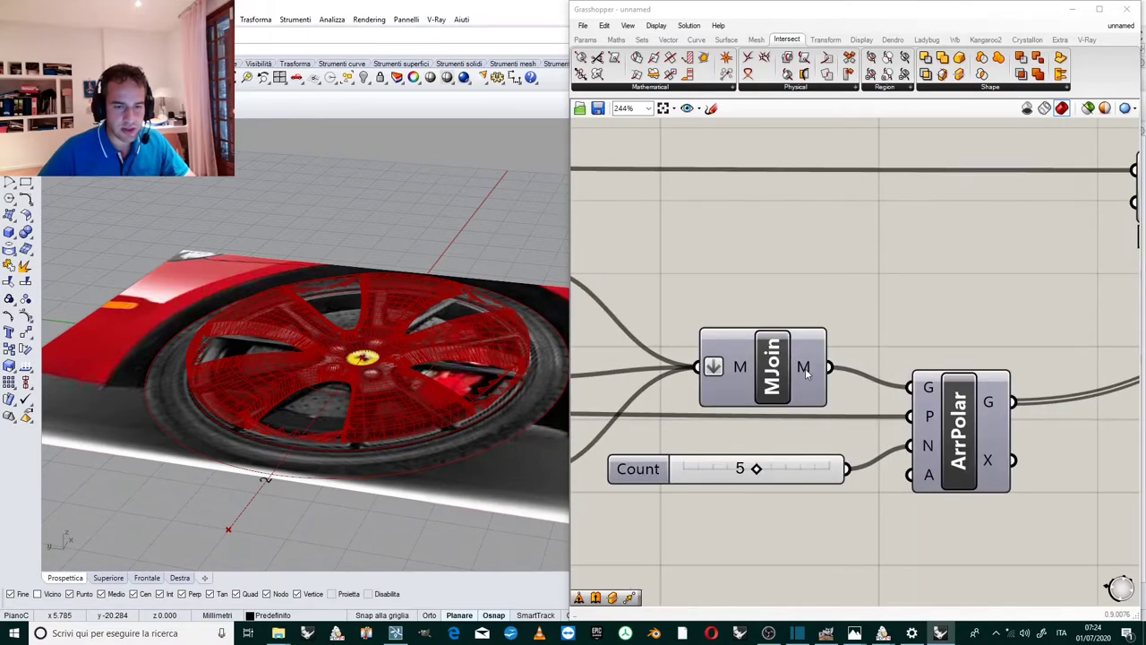
pyautogui.moveTo(805, 373)
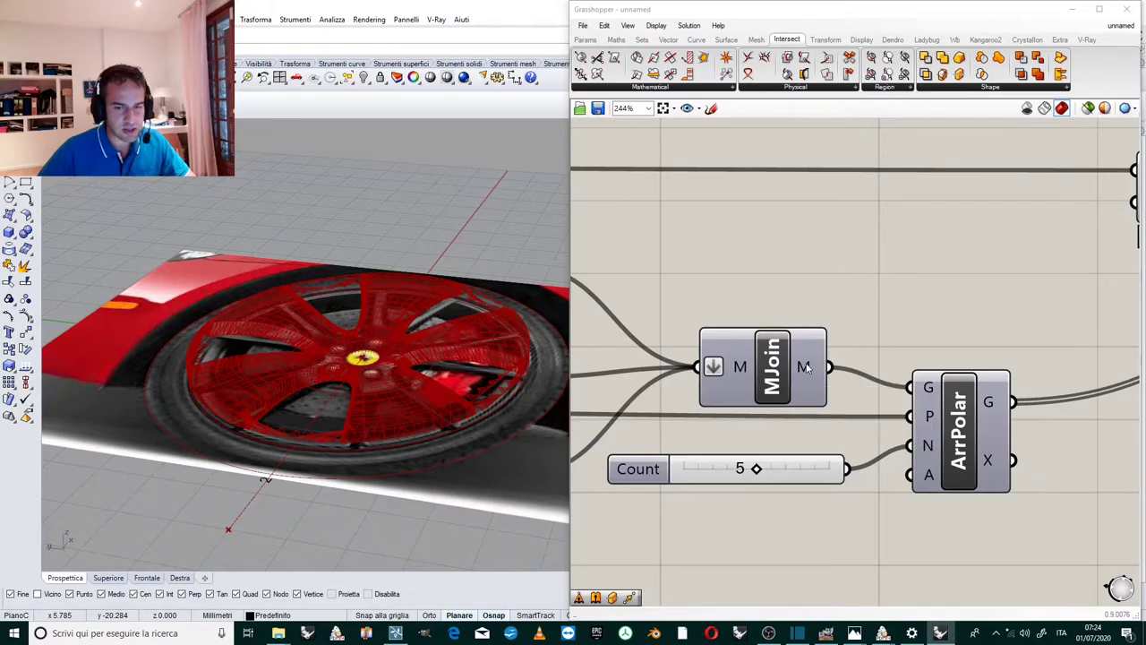
pyautogui.scroll(-2, 806, 369)
pyautogui.scroll(3, 919, 387)
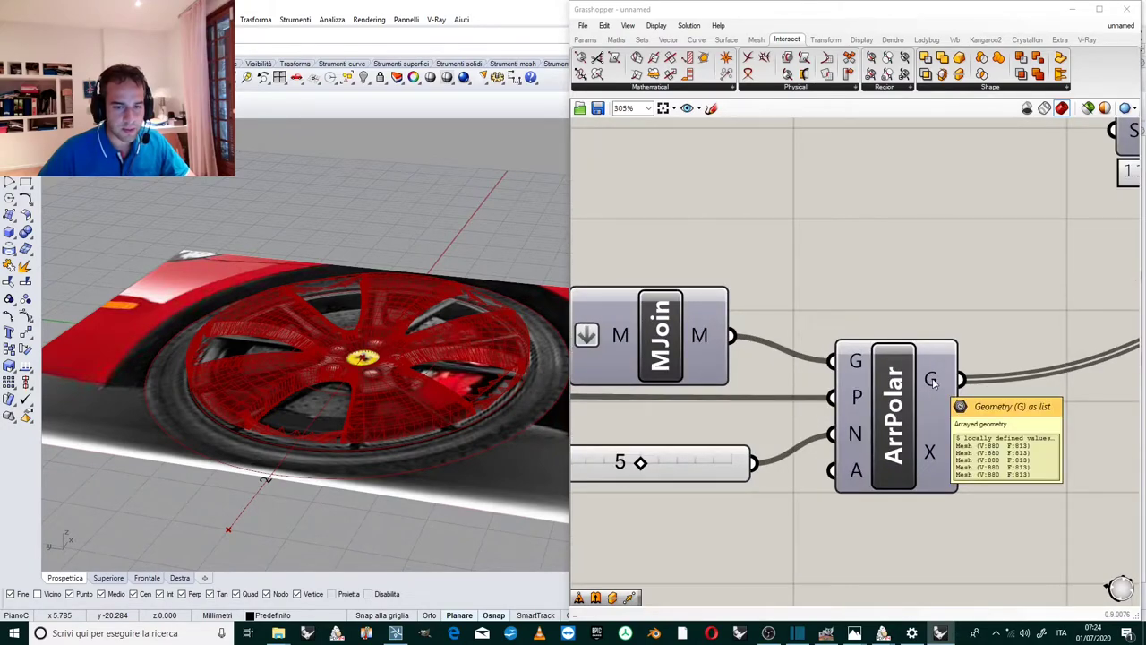
pyautogui.scroll(5, 342, 428)
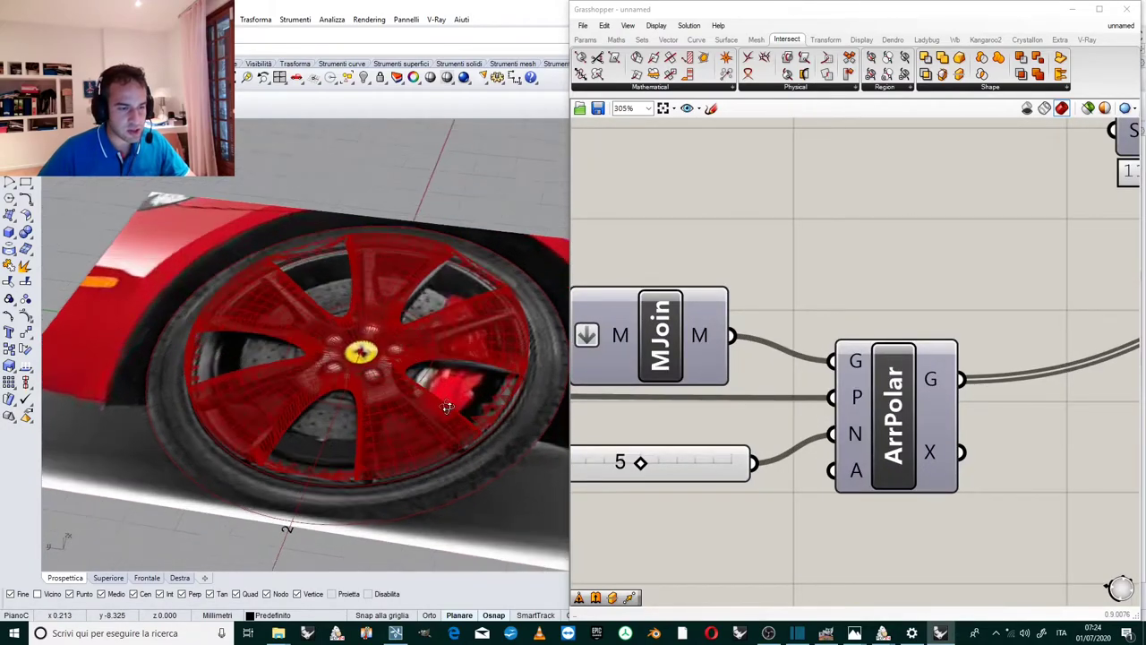
pyautogui.moveTo(341, 428); pyautogui.dragTo(264, 376, button='right')
pyautogui.moveTo(352, 385); pyautogui.dragTo(372, 388, button='right')
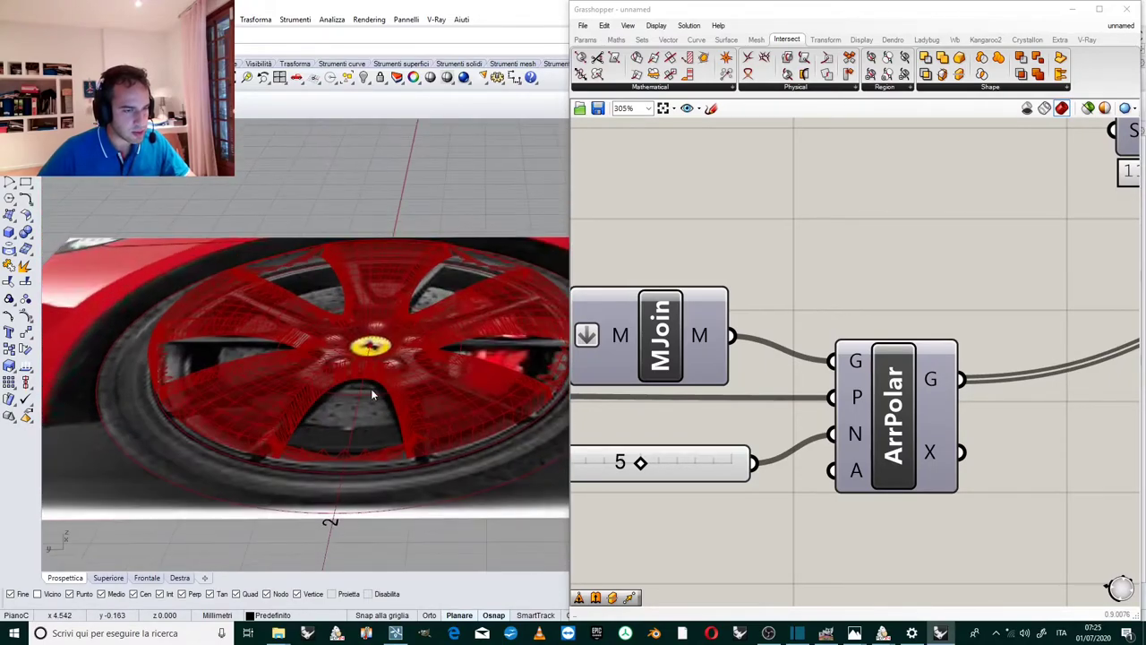
# Display the Polar Array cutouts over the cut rim and inspect where they cross its outer edge.
pyautogui.scroll(-1, 865, 270)
pyautogui.click(886, 358)
pyautogui.rightClick(882, 340)
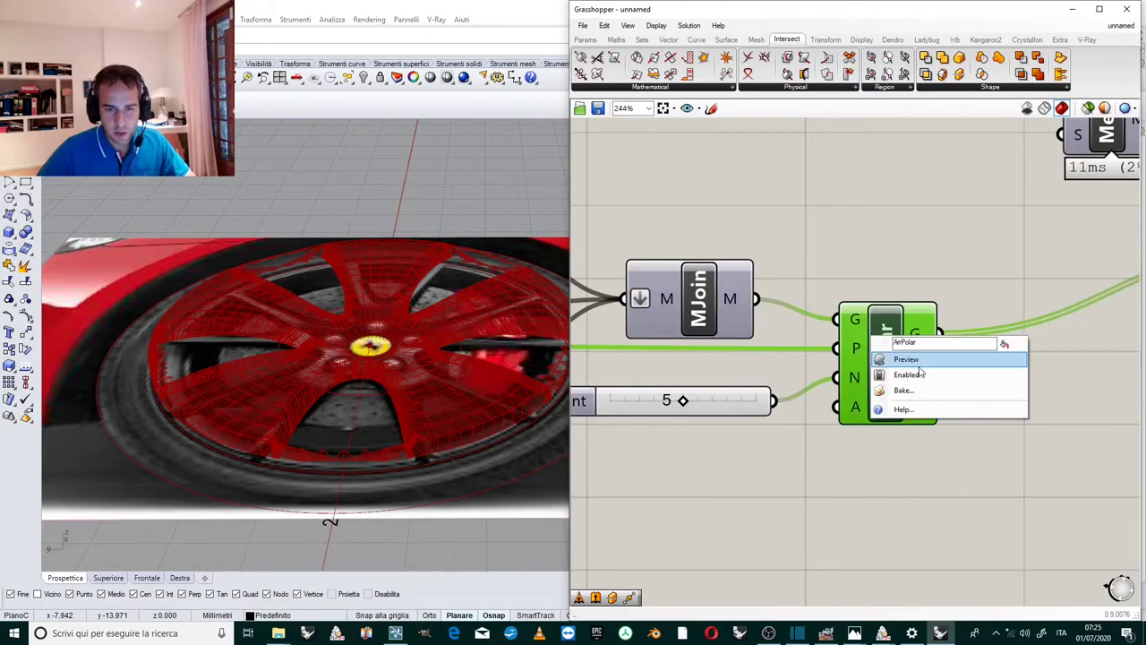
pyautogui.click(916, 365)
pyautogui.moveTo(403, 402); pyautogui.dragTo(537, 393, button='right')
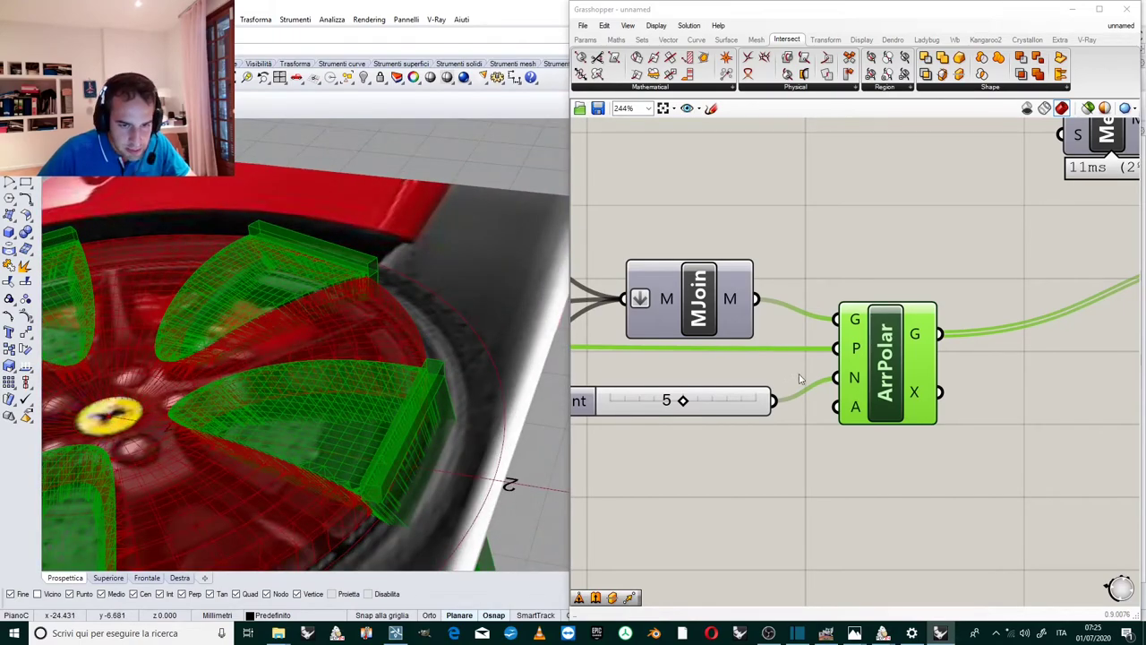
# Turn off the Polar Array preview and inspect the rim's outer edge from a low side angle.
pyautogui.rightClick(879, 358)
pyautogui.click(906, 376)
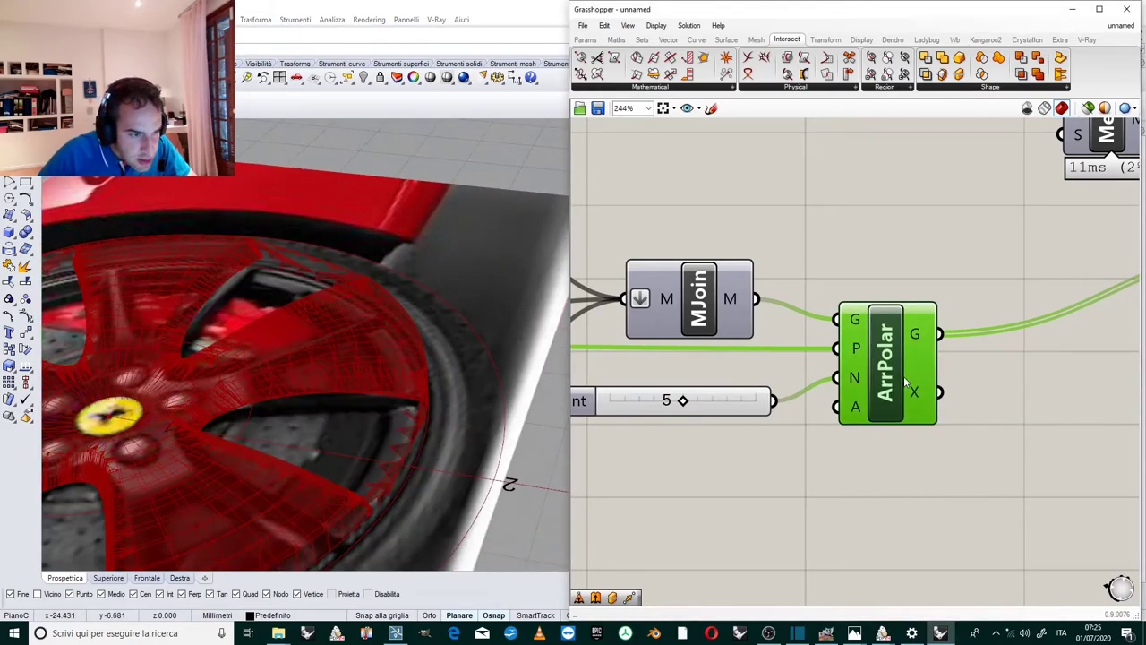
pyautogui.moveTo(499, 384); pyautogui.dragTo(549, 347, button='right')
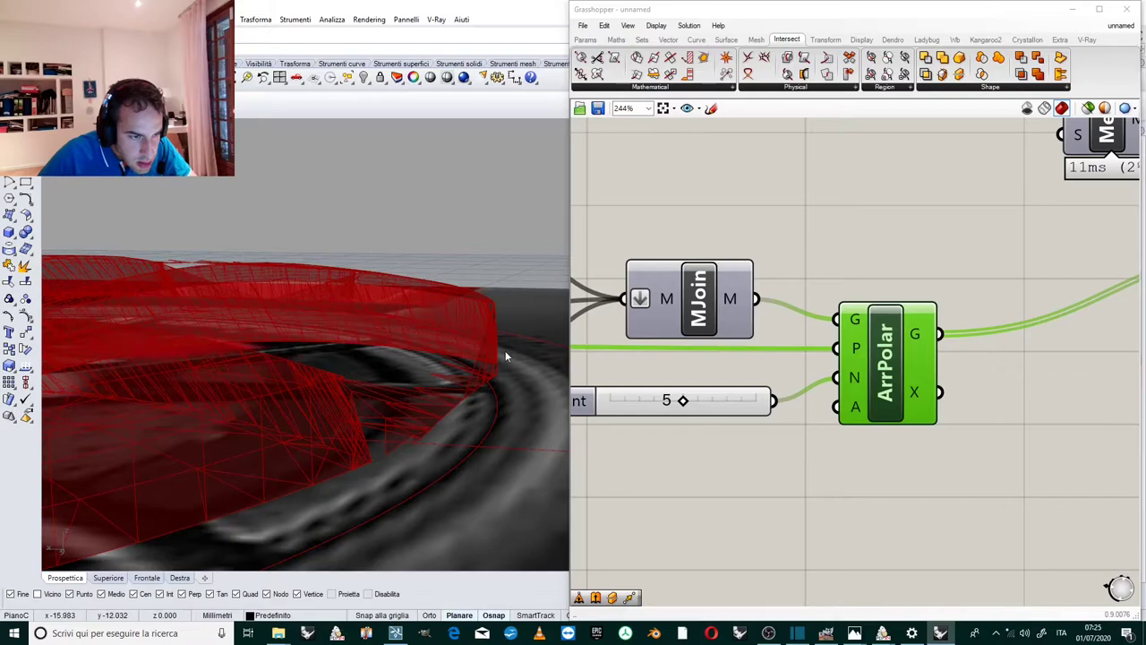
# Turn the preview of the Polar Array component back on.
pyautogui.rightClick(906, 350)
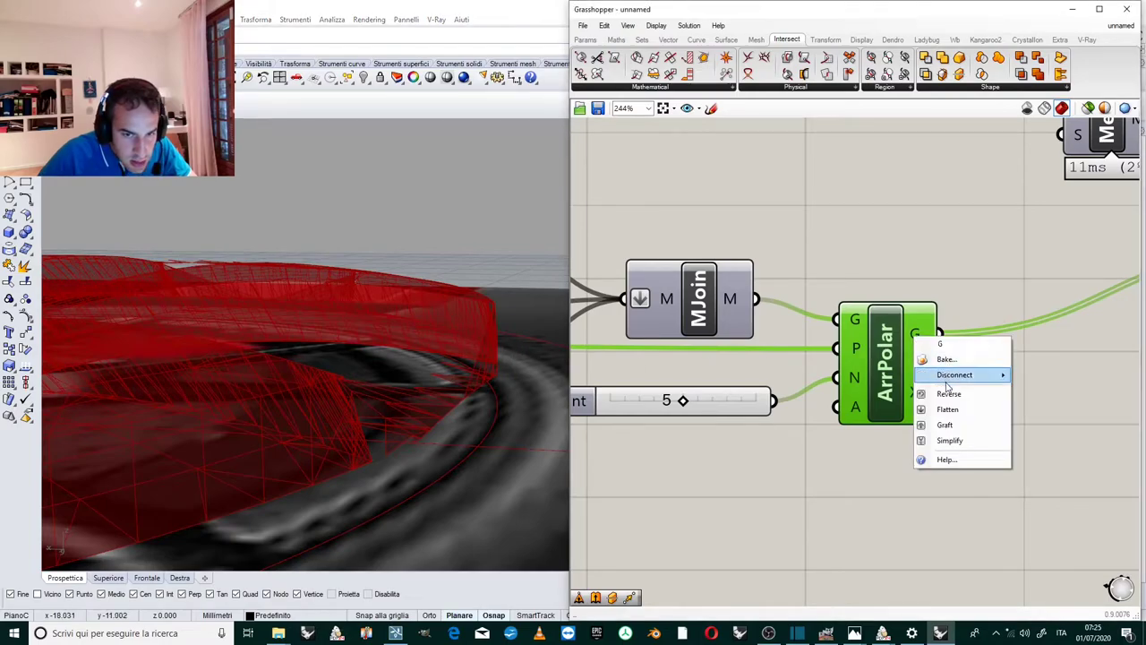
pyautogui.click(880, 355)
pyautogui.rightClick(879, 352)
pyautogui.click(931, 374)
# Examine up close the corner where a cutout's outer block meets the edge of the wheel rim.
pyautogui.moveTo(412, 358); pyautogui.dragTo(257, 398, button='right')
pyautogui.scroll(-7, 283, 320)
pyautogui.scroll(8, 283, 320)
pyautogui.moveTo(283, 320); pyautogui.dragTo(397, 313, button='right')
pyautogui.scroll(6, 417, 336)
pyautogui.moveTo(436, 362); pyautogui.dragTo(316, 428, button='right')
pyautogui.scroll(3, 281, 408)
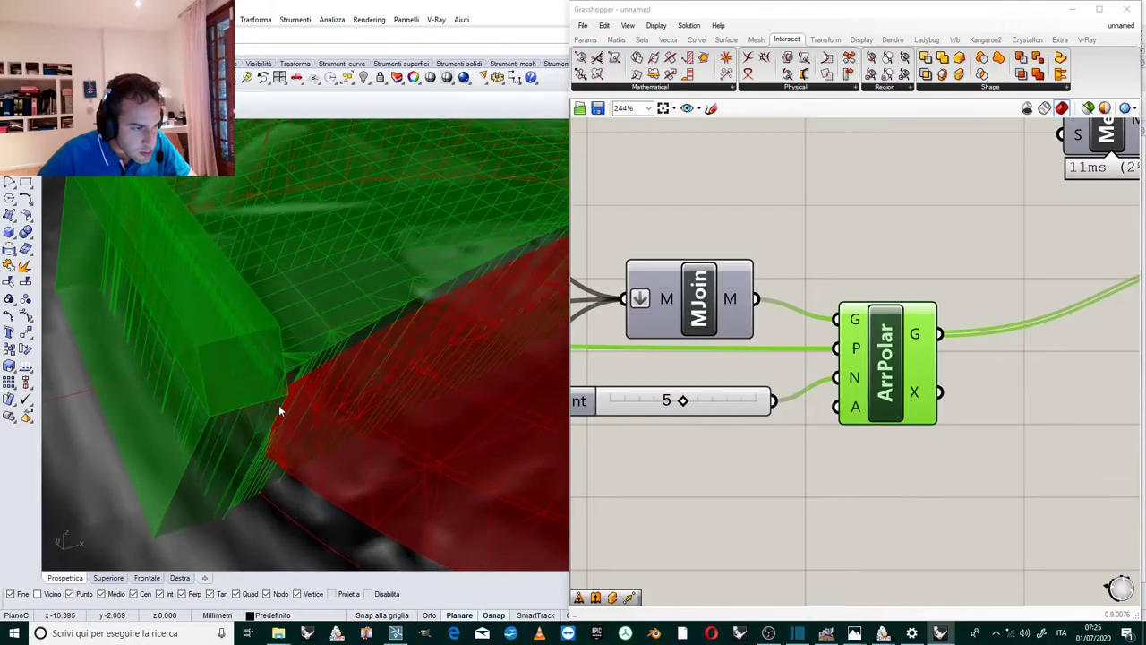
pyautogui.scroll(8, 278, 408)
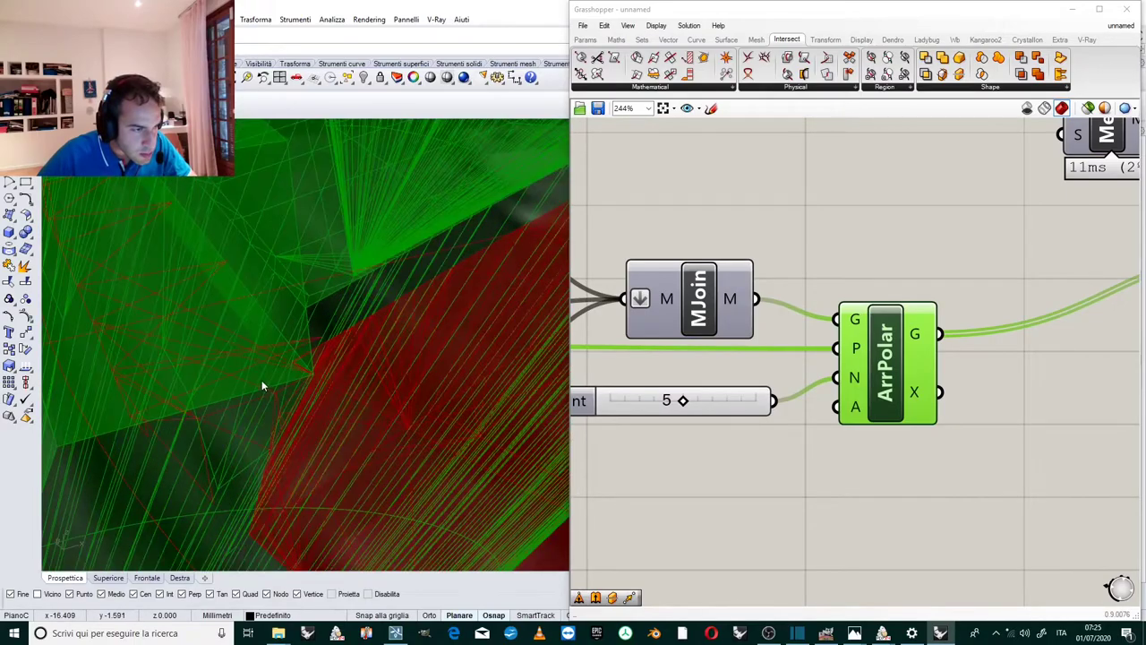
pyautogui.scroll(8, 243, 302)
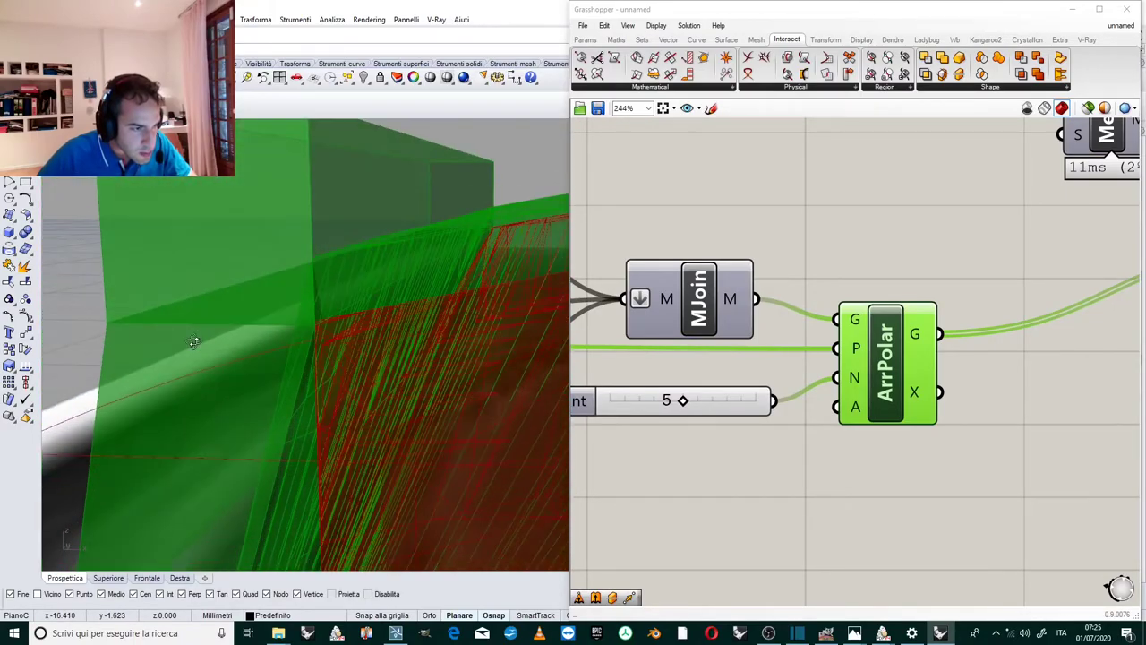
pyautogui.scroll(8, 227, 333)
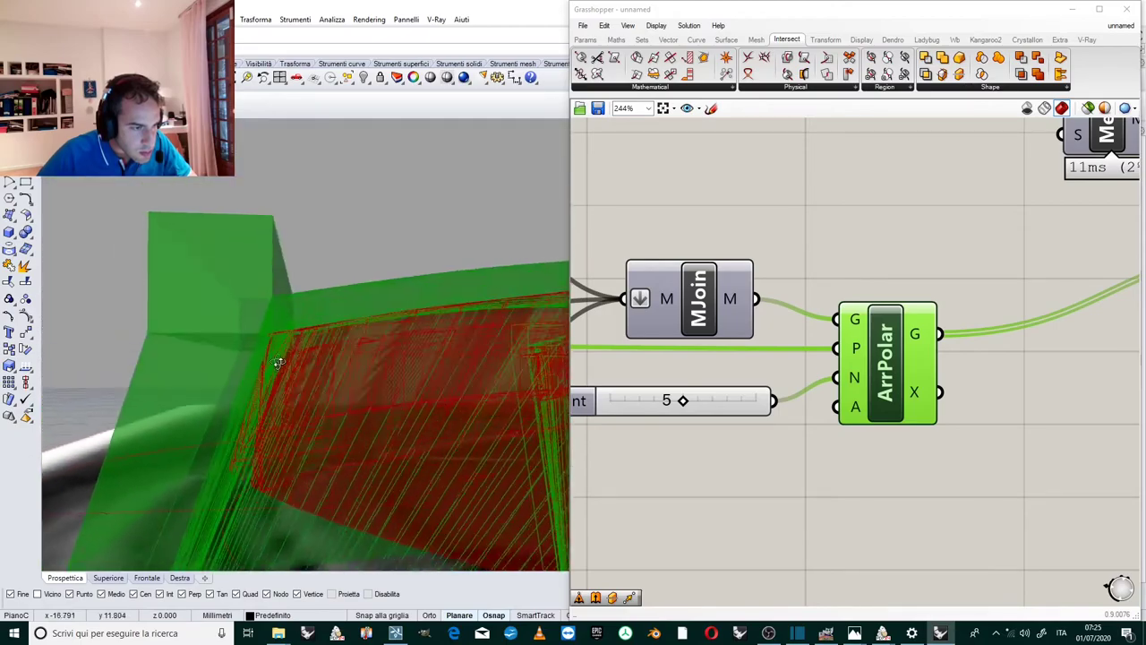
# Toggle the Polar Array preview off and back on to compare the cutout blocks with the cut edge of the rim.
pyautogui.scroll(6, 265, 348)
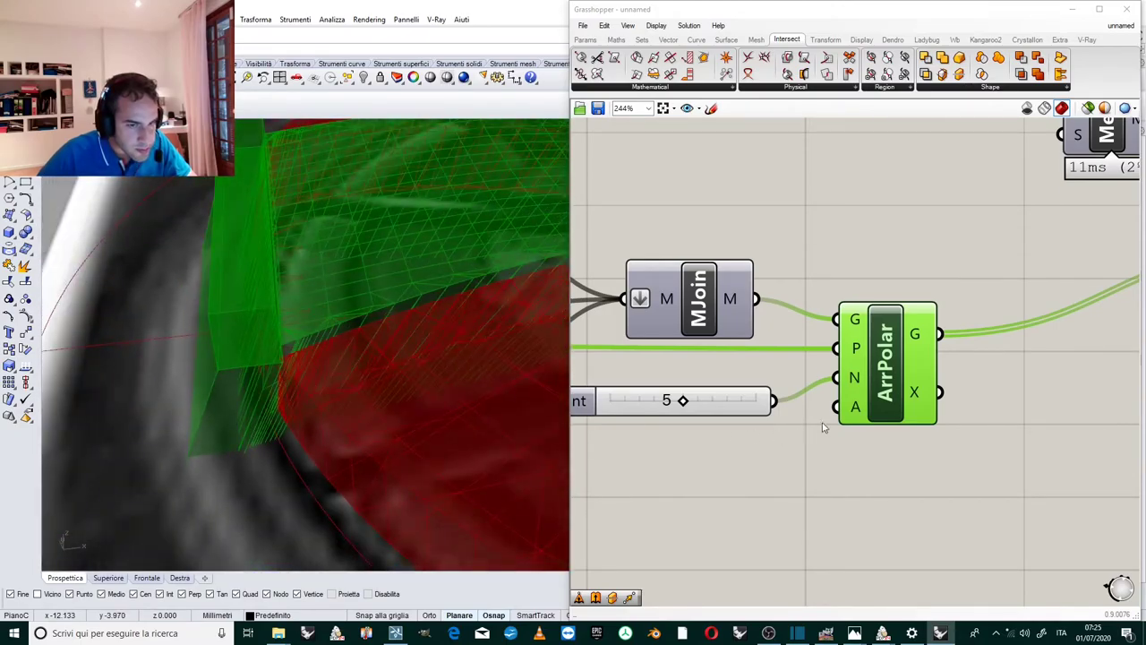
pyautogui.rightClick(885, 366)
pyautogui.click(908, 384)
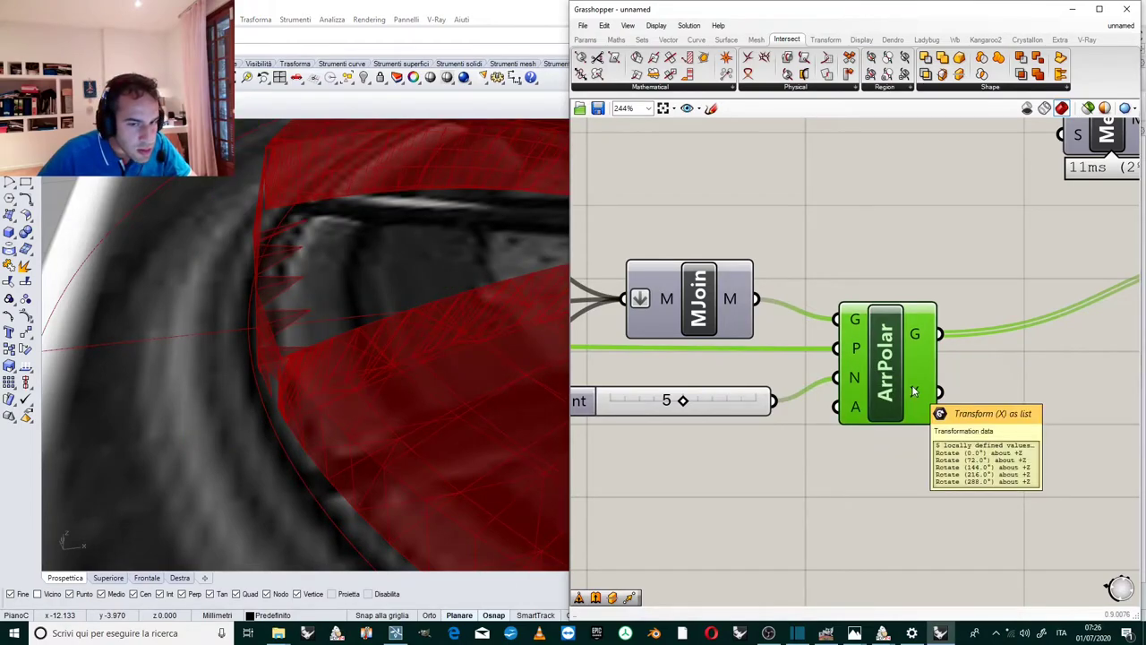
pyautogui.scroll(-3, 791, 334)
pyautogui.scroll(2, 790, 309)
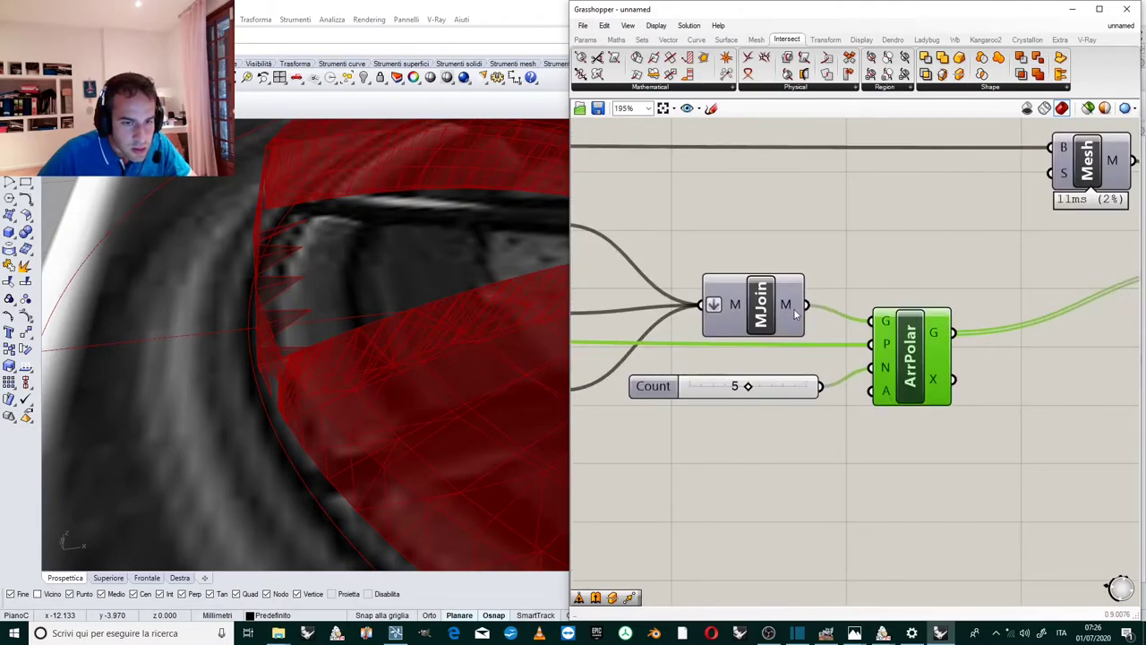
pyautogui.rightClick(927, 347)
pyautogui.click(954, 366)
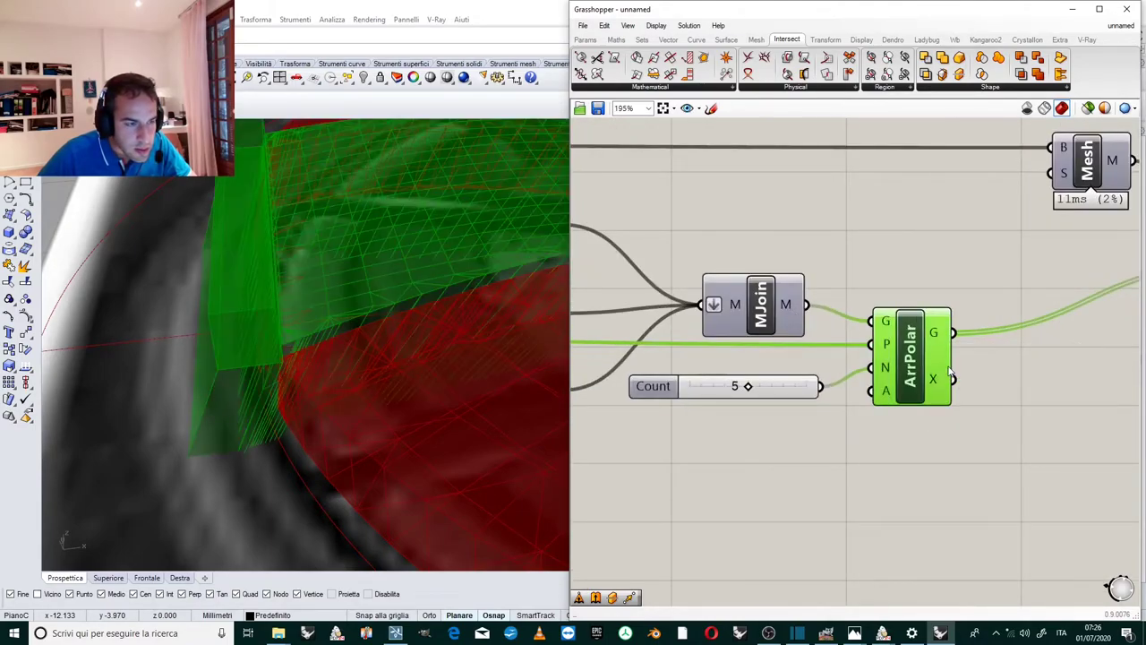
pyautogui.moveTo(452, 327)
pyautogui.mouseDown(button='right')
pyautogui.moveTo(454, 243)
pyautogui.moveTo(425, 179)
pyautogui.moveTo(431, 278)
pyautogui.moveTo(486, 325)
pyautogui.moveTo(394, 289)
pyautogui.moveTo(420, 305)
pyautogui.moveTo(384, 256)
pyautogui.moveTo(371, 325)
pyautogui.moveTo(387, 333)
pyautogui.moveTo(366, 325)
pyautogui.moveTo(370, 356)
pyautogui.moveTo(385, 307)
pyautogui.moveTo(451, 305)
pyautogui.mouseUp(button='right')
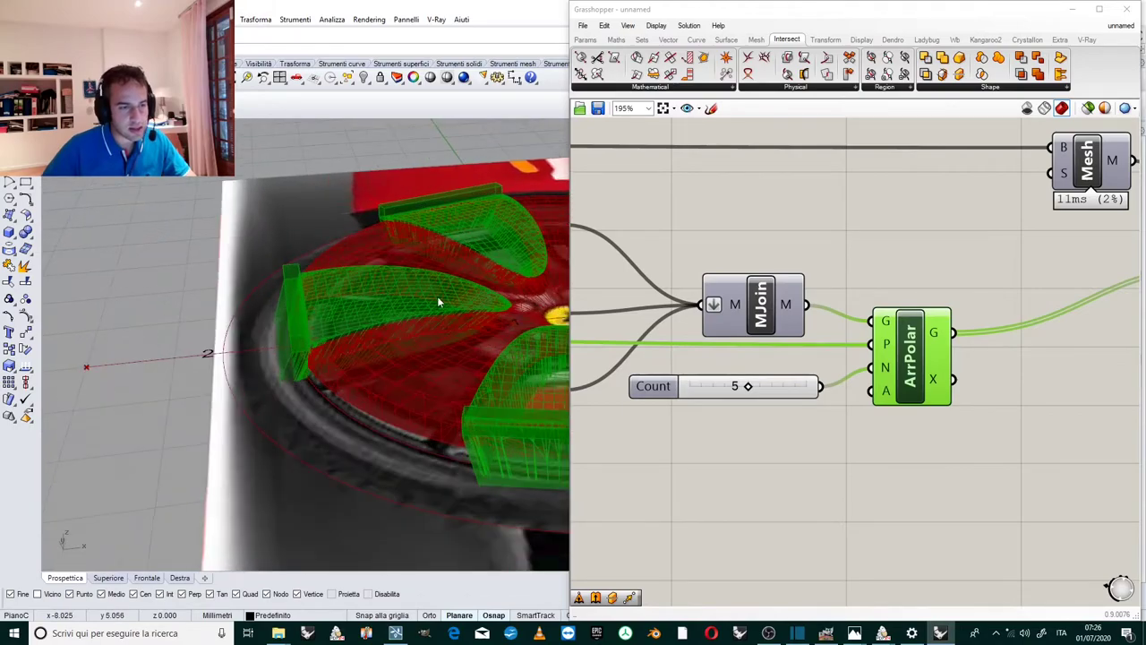
pyautogui.moveTo(400, 277); pyautogui.dragTo(332, 293, button='right')
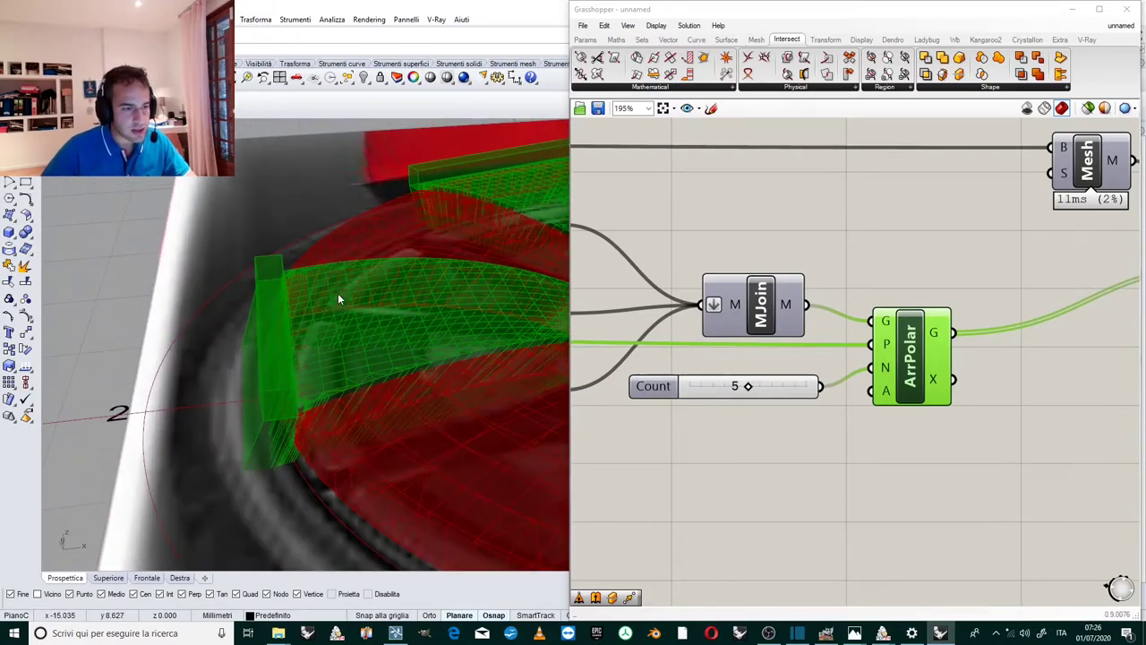
pyautogui.moveTo(340, 397); pyautogui.dragTo(378, 321, button='right')
# Examine the chain of Extrude, Move and Patch components that builds the cutout geometry.
pyautogui.click(873, 246)
pyautogui.scroll(-10, 873, 246)
pyautogui.scroll(9, 814, 338)
pyautogui.scroll(-3, 882, 356)
pyautogui.scroll(5, 867, 345)
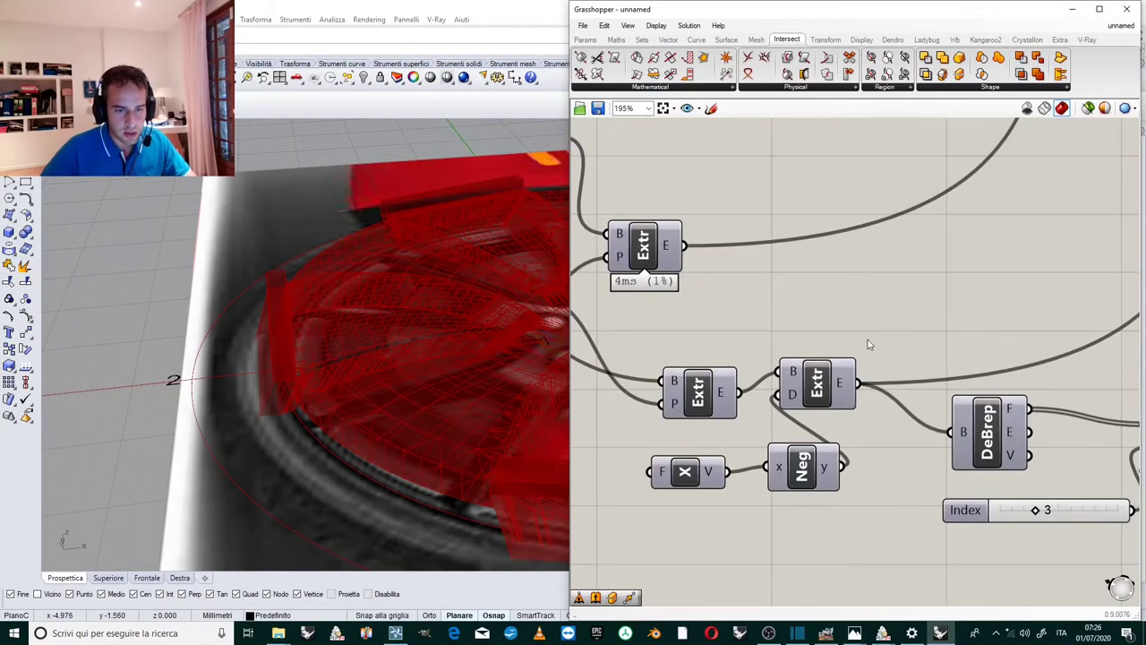
pyautogui.scroll(-2, 944, 355)
pyautogui.scroll(-2, 821, 381)
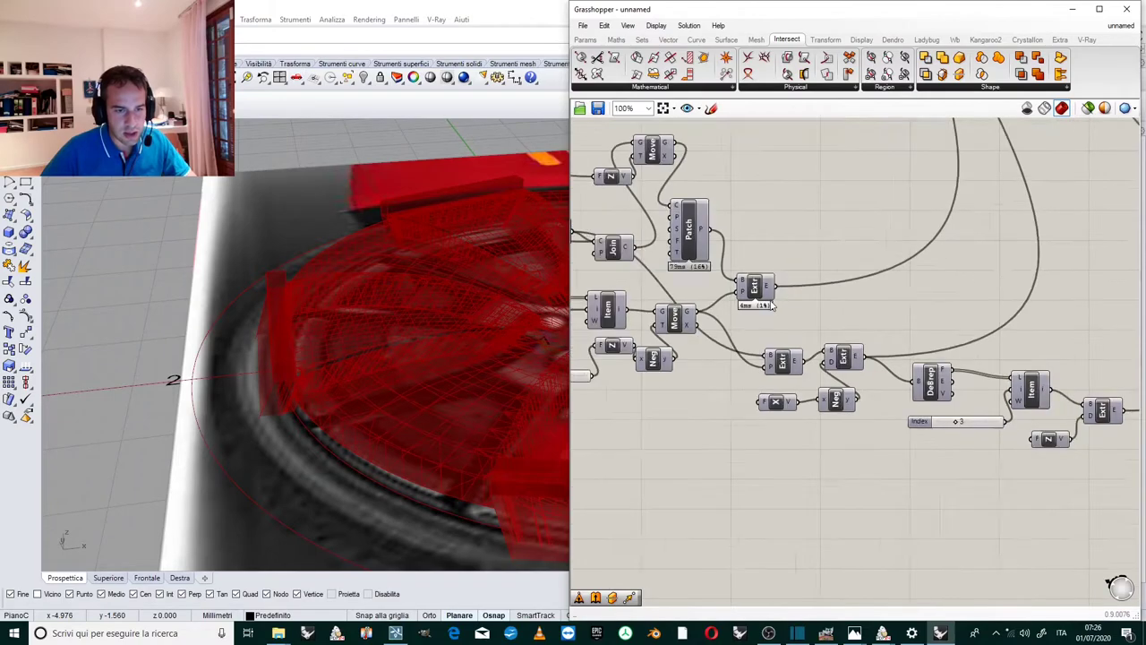
pyautogui.scroll(4, 706, 313)
pyautogui.scroll(-3, 840, 344)
pyautogui.scroll(3, 797, 332)
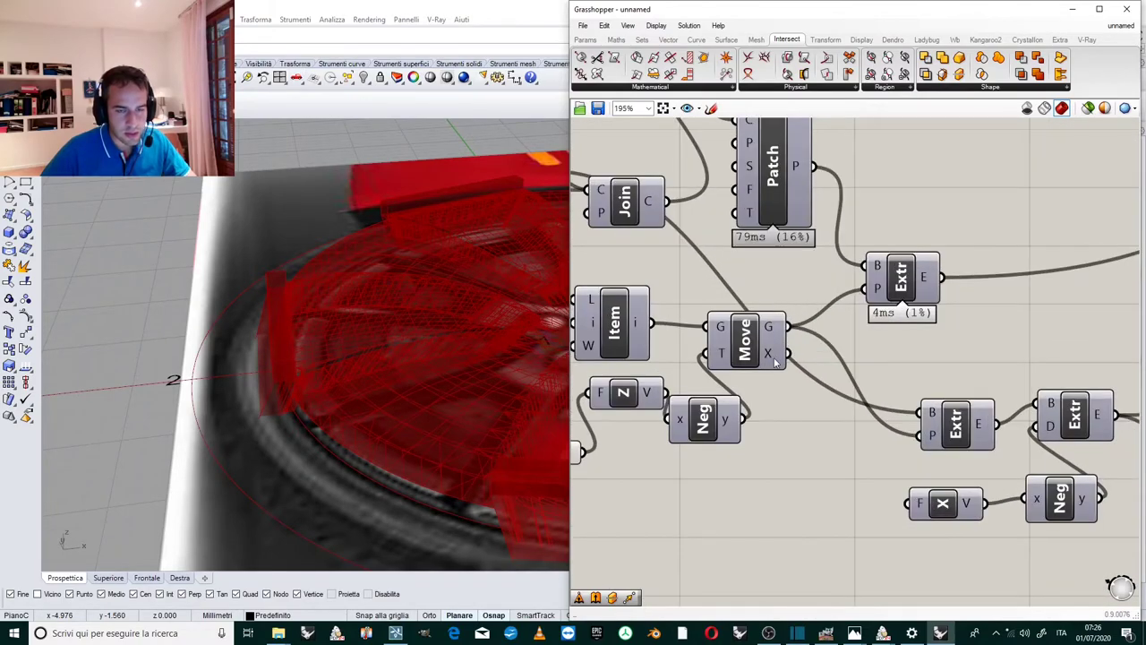
pyautogui.scroll(-5, 775, 359)
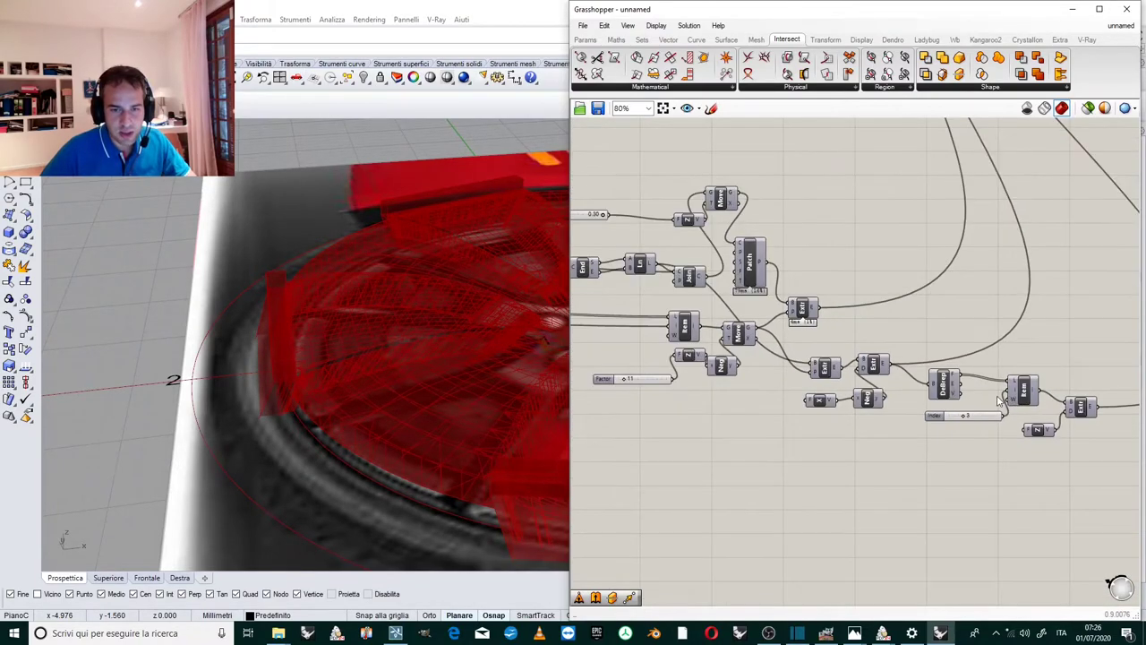
# Turn on the preview of the Move component that feeds the Patch and select it to highlight its curves.
pyautogui.scroll(3, 716, 229)
pyautogui.scroll(-2, 726, 233)
pyautogui.scroll(5, 743, 251)
pyautogui.rightClick(770, 242)
pyautogui.click(799, 266)
pyautogui.click(882, 184)
pyautogui.click(777, 251)
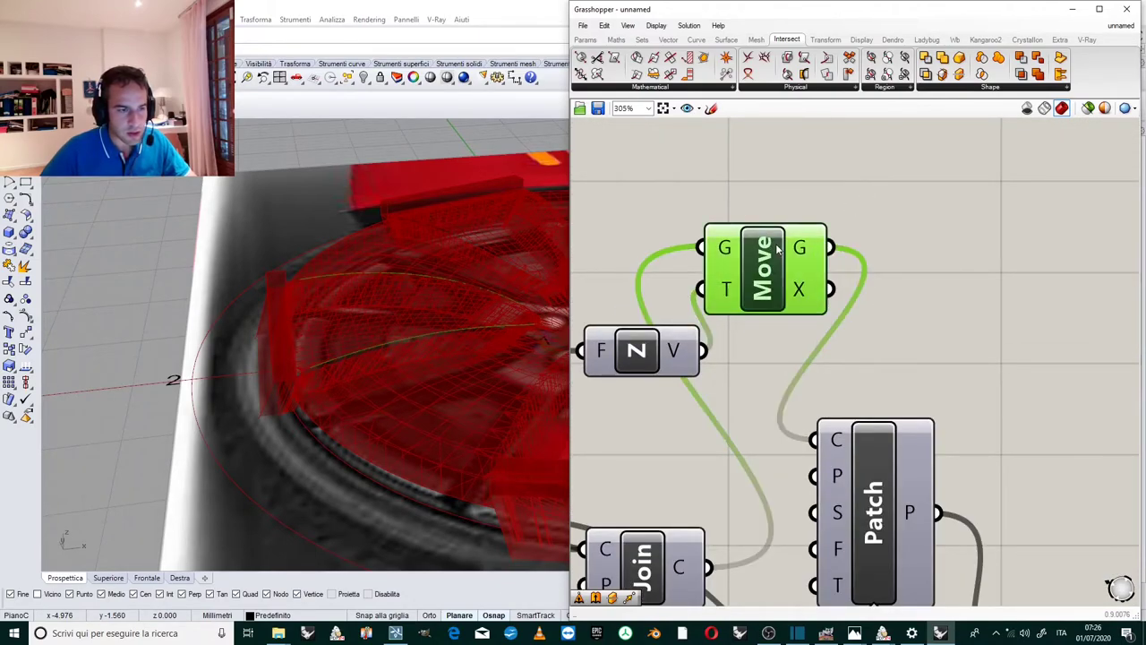
# Try adjusting the Factor slider of the lower Move component and leave it at 11, checking the extruded cutouts.
pyautogui.scroll(-3, 775, 244)
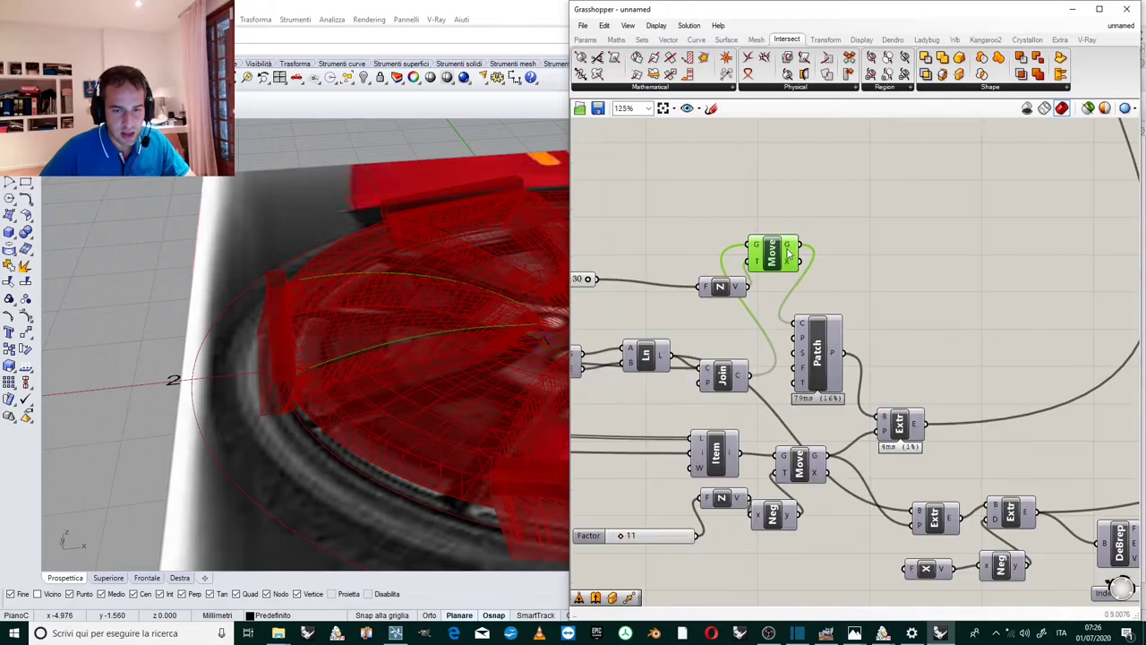
pyautogui.click(902, 428)
pyautogui.scroll(-3, 900, 428)
pyautogui.scroll(4, 860, 447)
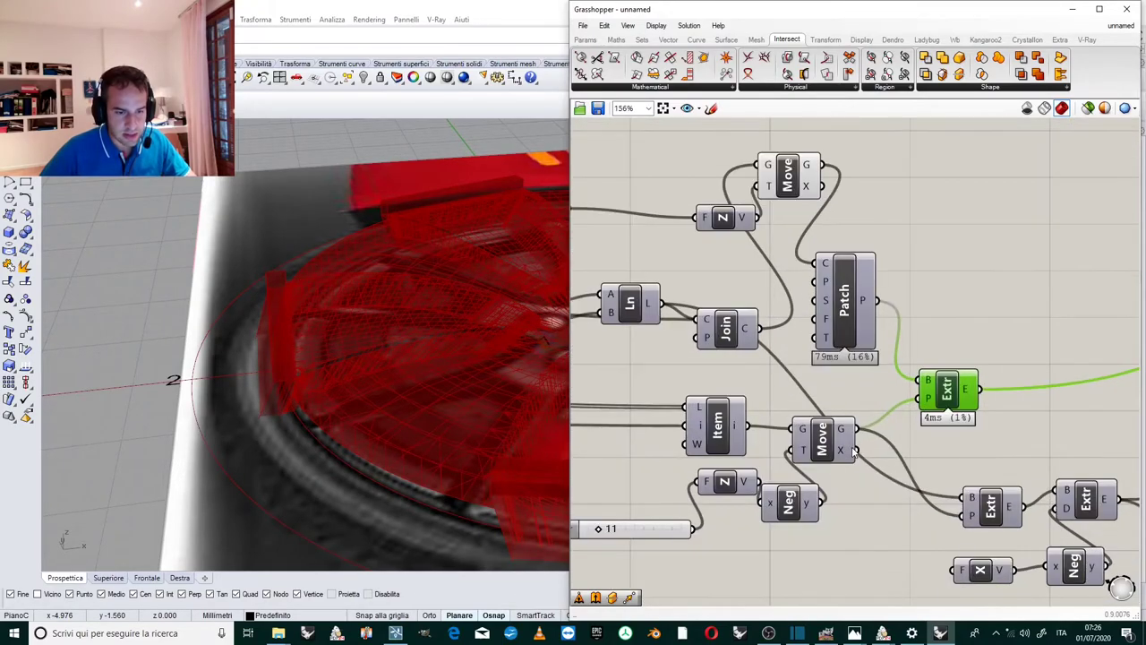
pyautogui.scroll(-2, 838, 442)
pyautogui.scroll(2, 717, 483)
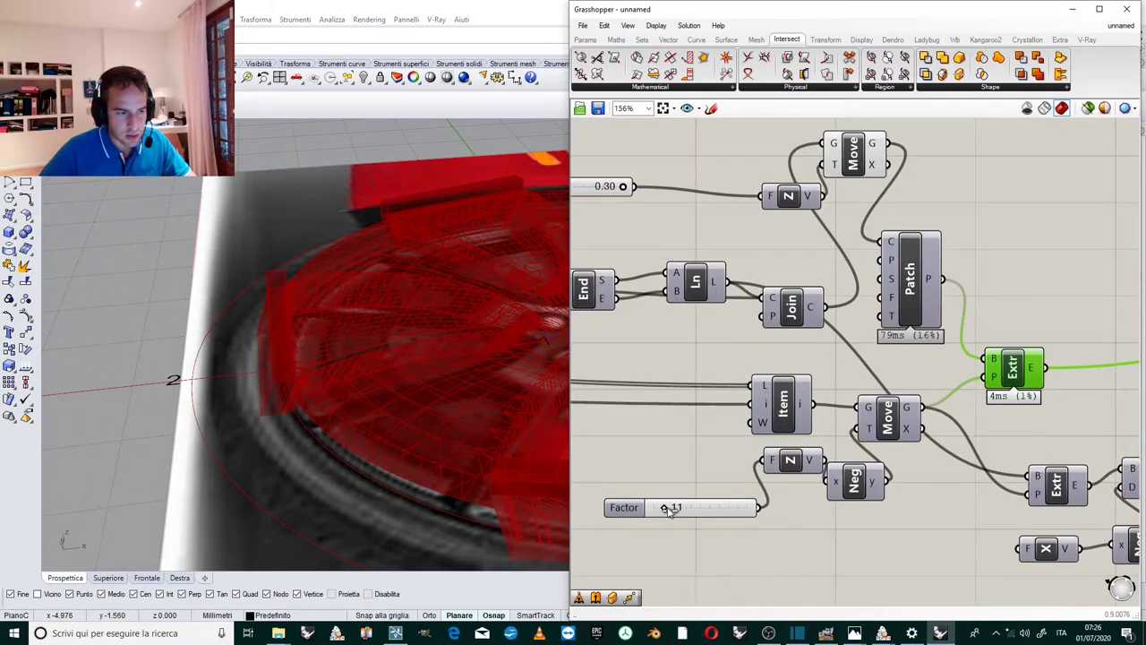
pyautogui.moveTo(675, 510); pyautogui.dragTo(670, 510)
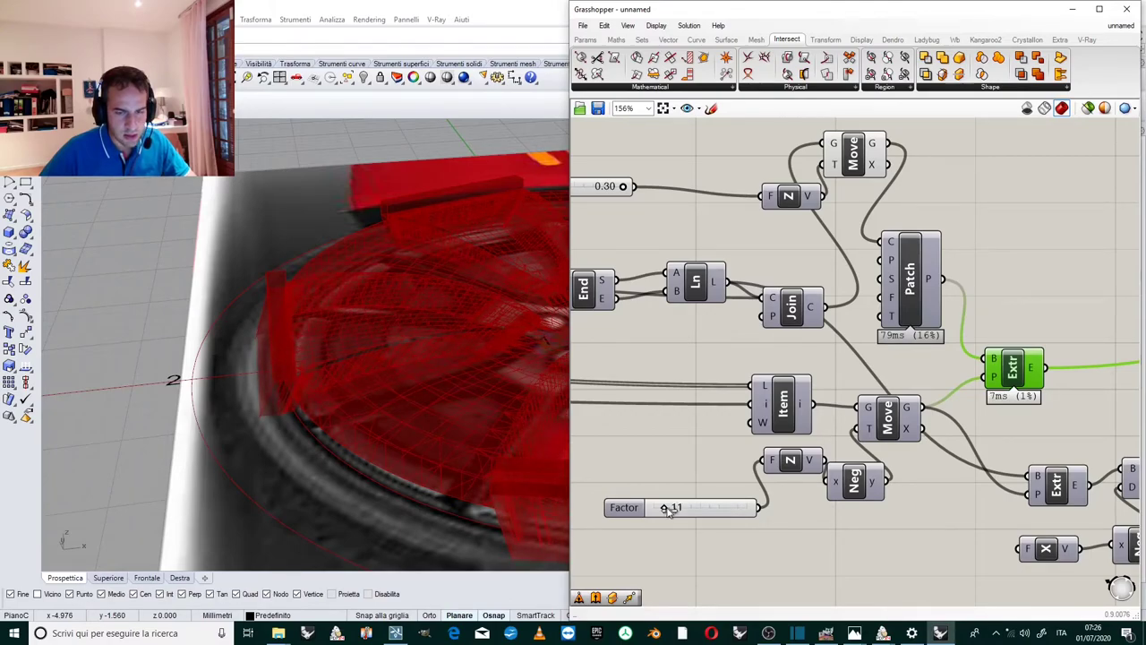
pyautogui.moveTo(403, 359); pyautogui.dragTo(394, 325, button='right')
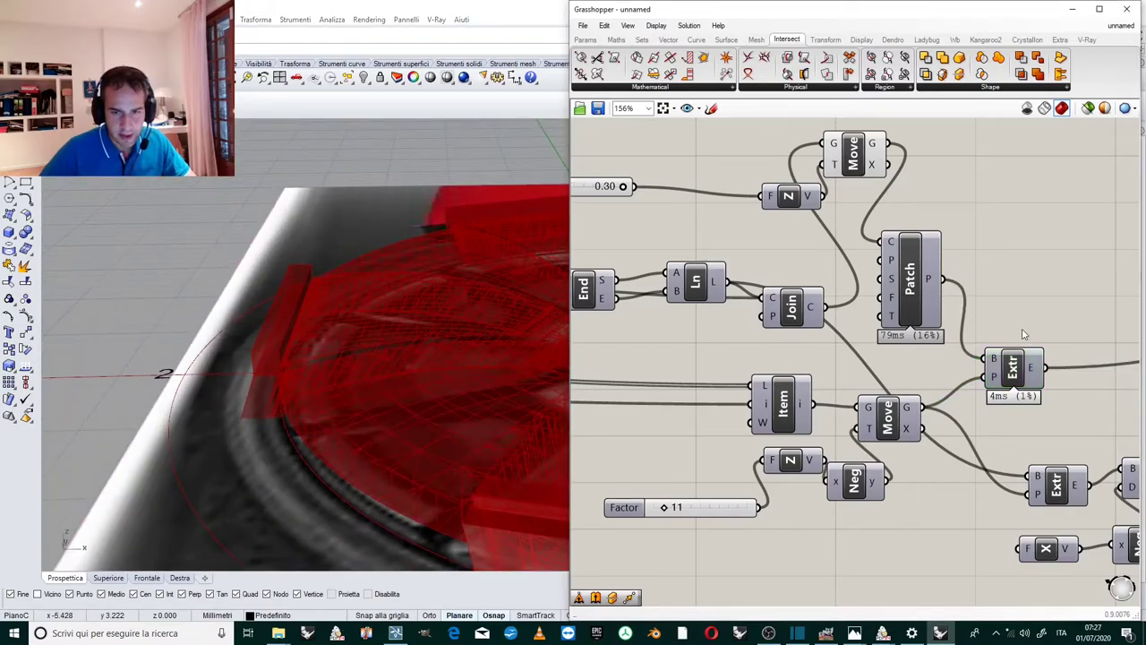
# Examine the three cutout Mesh components and their connections into the Mesh Join.
pyautogui.scroll(-4, 1026, 332)
pyautogui.scroll(-2, 726, 414)
pyautogui.click(661, 438)
pyautogui.scroll(-3, 682, 450)
pyautogui.scroll(5, 721, 308)
pyautogui.scroll(4, 765, 156)
pyautogui.moveTo(765, 157); pyautogui.dragTo(801, 235, button='right')
pyautogui.scroll(-4, 802, 235)
pyautogui.scroll(3, 806, 224)
pyautogui.scroll(-1, 810, 234)
pyautogui.scroll(2, 874, 279)
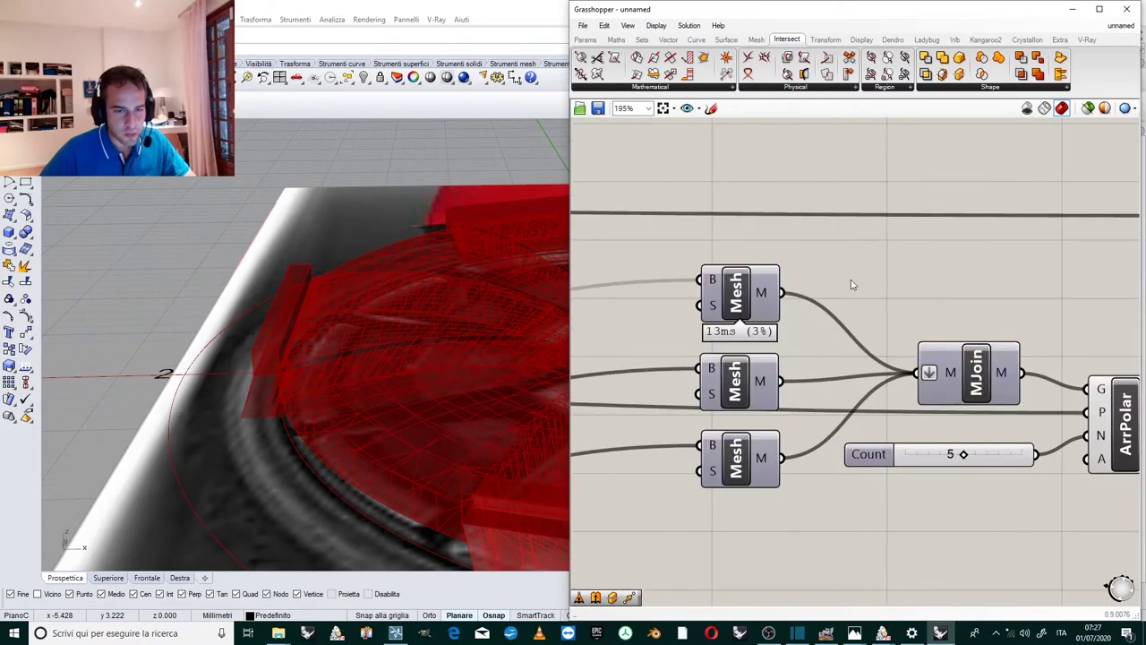
pyautogui.scroll(-1, 618, 291)
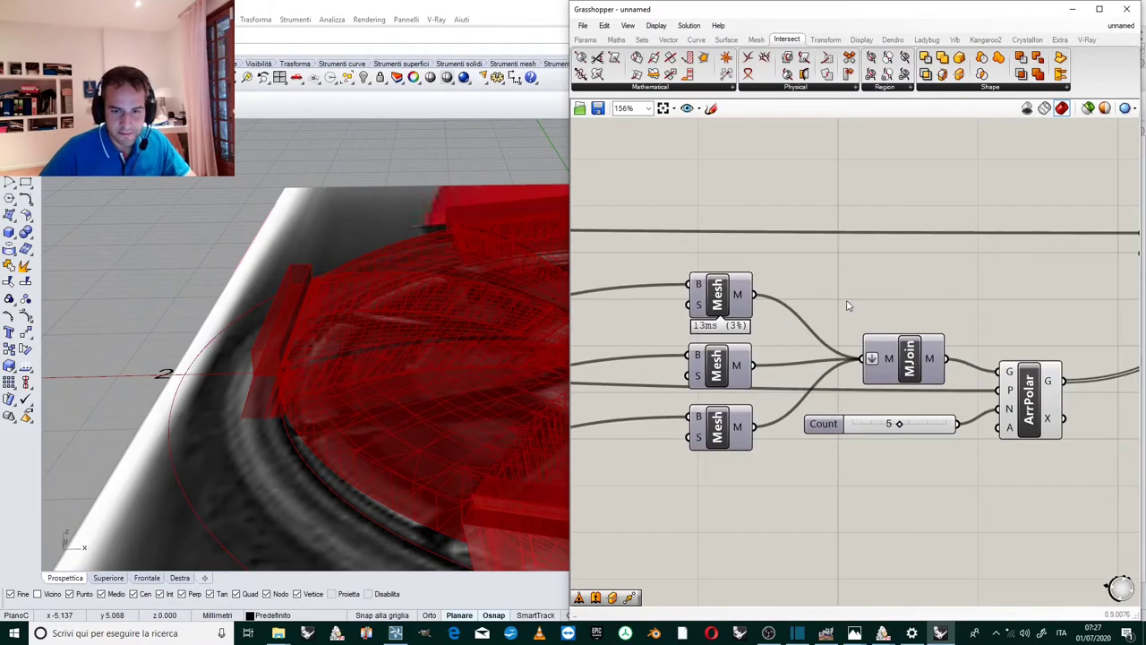
pyautogui.scroll(-1, 848, 306)
pyautogui.scroll(2, 899, 306)
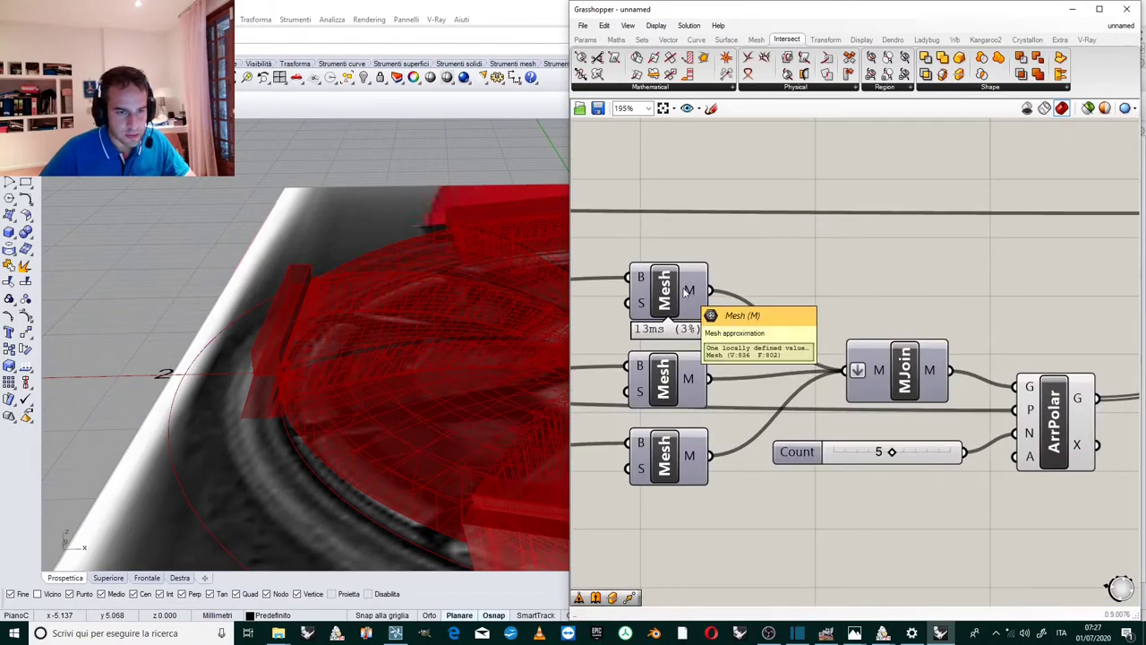
pyautogui.scroll(-2, 880, 314)
pyautogui.scroll(2, 985, 320)
# Turn off the preview of the Polar Array component.
pyautogui.click(982, 372)
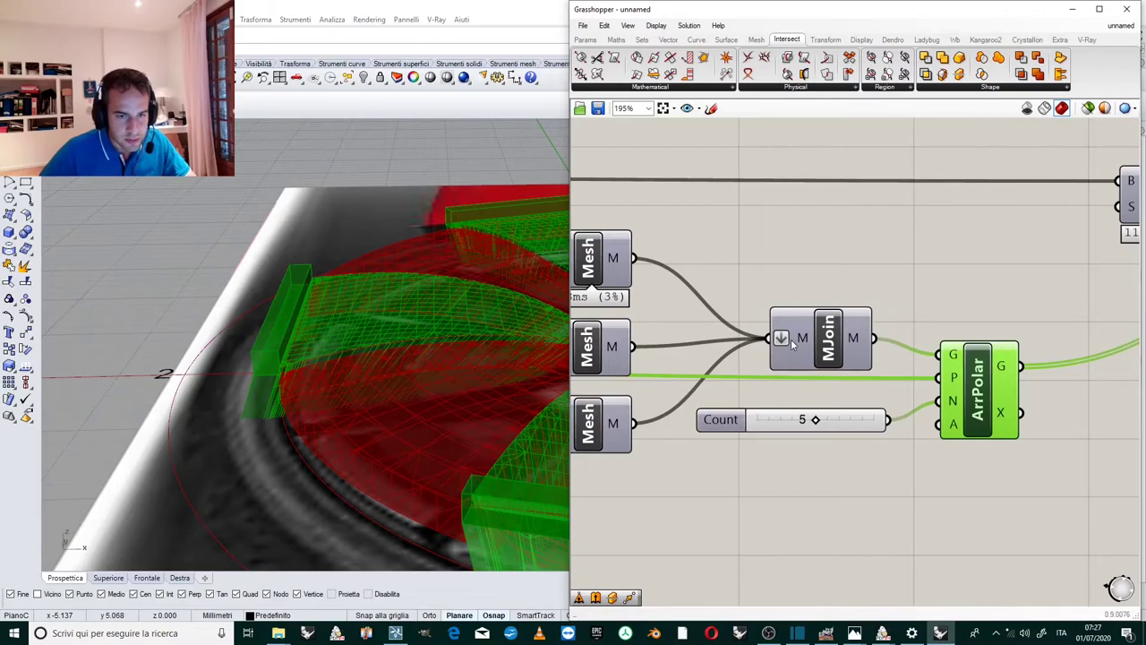
pyautogui.scroll(-2, 895, 353)
pyautogui.scroll(3, 915, 357)
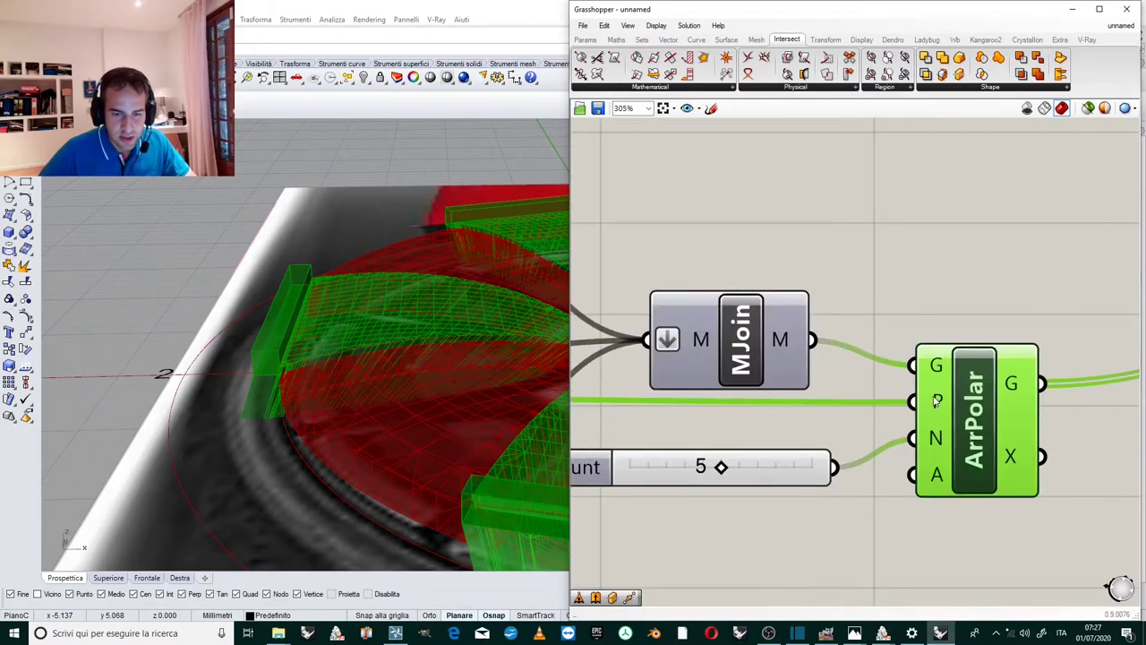
pyautogui.scroll(-3, 936, 400)
pyautogui.rightClick(972, 411)
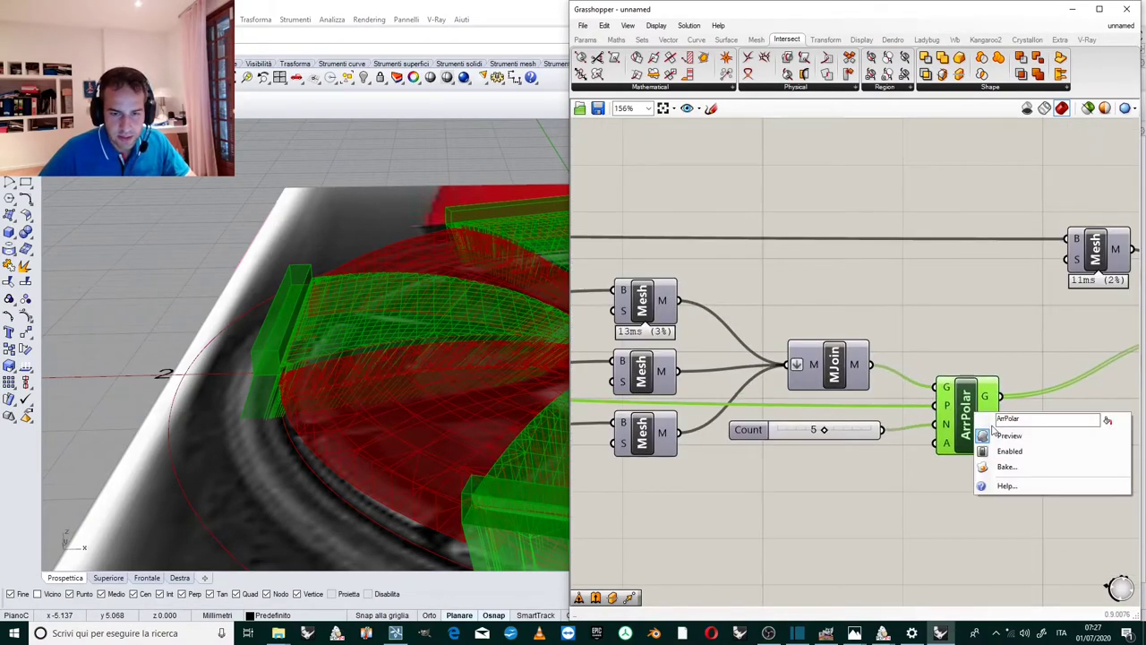
pyautogui.click(1002, 436)
# Inspect the cut rim from low and raised angles, around its outer edge and spoke openings.
pyautogui.moveTo(273, 328); pyautogui.dragTo(312, 279, button='right')
pyautogui.scroll(7, 312, 279)
pyautogui.click(230, 337)
pyautogui.scroll(-4, 244, 307)
pyautogui.moveTo(245, 313); pyautogui.dragTo(397, 378, button='right')
pyautogui.scroll(-6, 372, 335)
pyautogui.scroll(-10, 397, 376)
pyautogui.scroll(5, 478, 290)
pyautogui.moveTo(460, 274); pyautogui.dragTo(417, 328, button='right')
pyautogui.scroll(-5, 411, 317)
pyautogui.scroll(4, 372, 316)
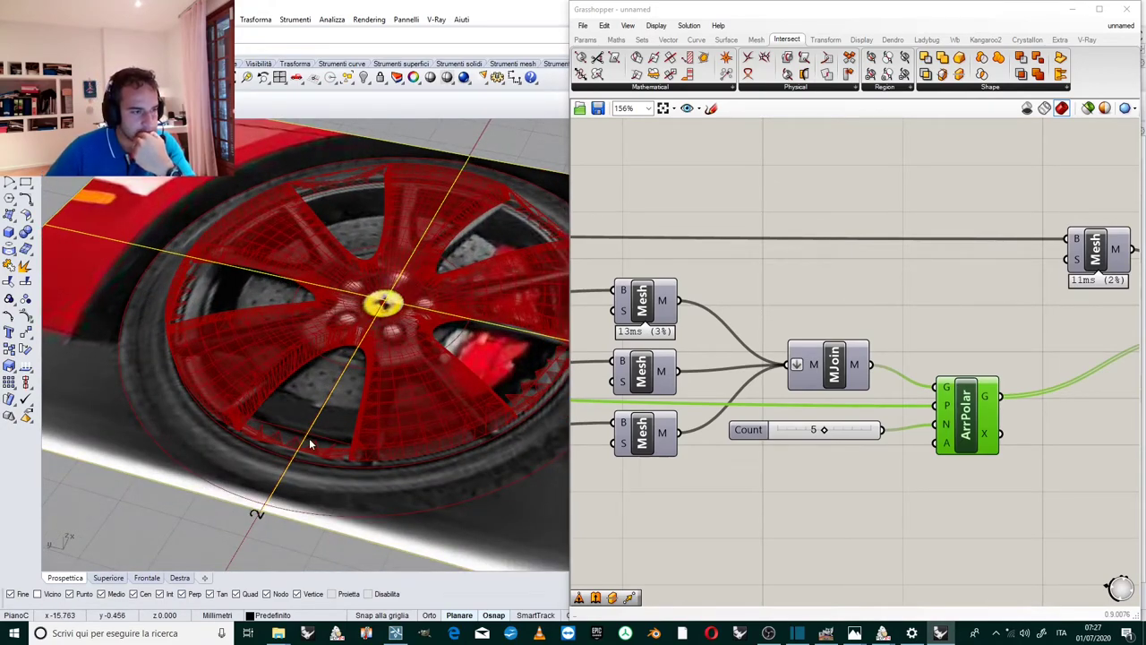
# Examine up close the outer edge of one spoke opening from above.
pyautogui.scroll(3, 286, 426)
pyautogui.moveTo(290, 442); pyautogui.dragTo(374, 433, button='right')
pyautogui.scroll(-3, 375, 432)
pyautogui.moveTo(335, 394); pyautogui.dragTo(340, 466, button='right')
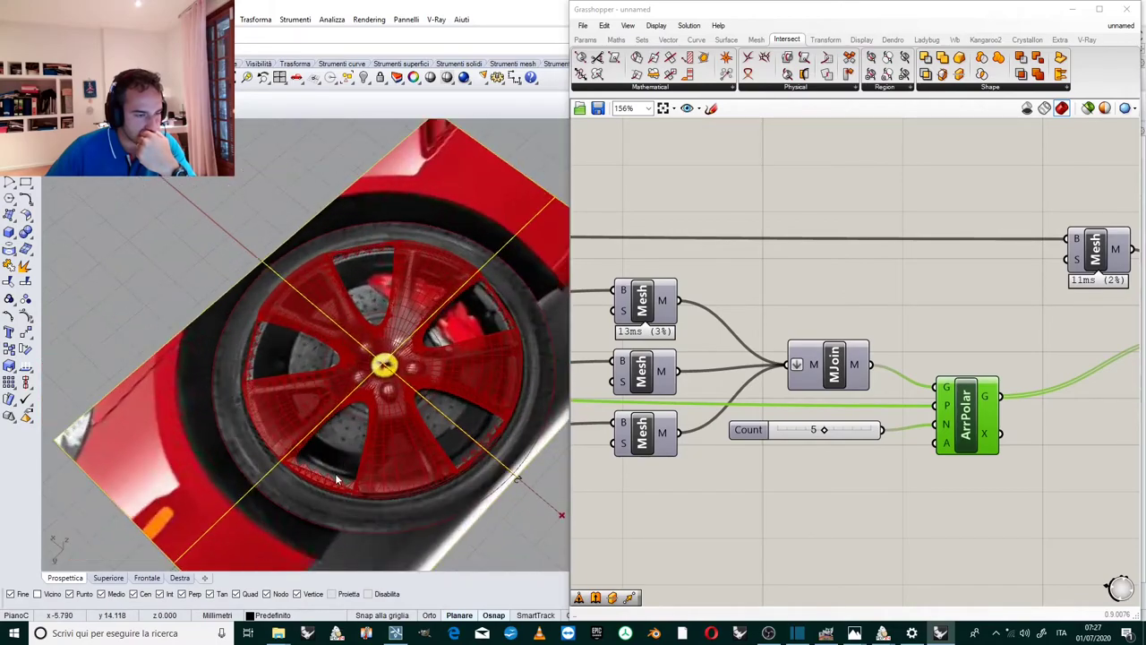
pyautogui.scroll(5, 322, 492)
pyautogui.scroll(-6, 316, 412)
pyautogui.moveTo(325, 406); pyautogui.dragTo(294, 456, button='right')
pyautogui.scroll(4, 294, 455)
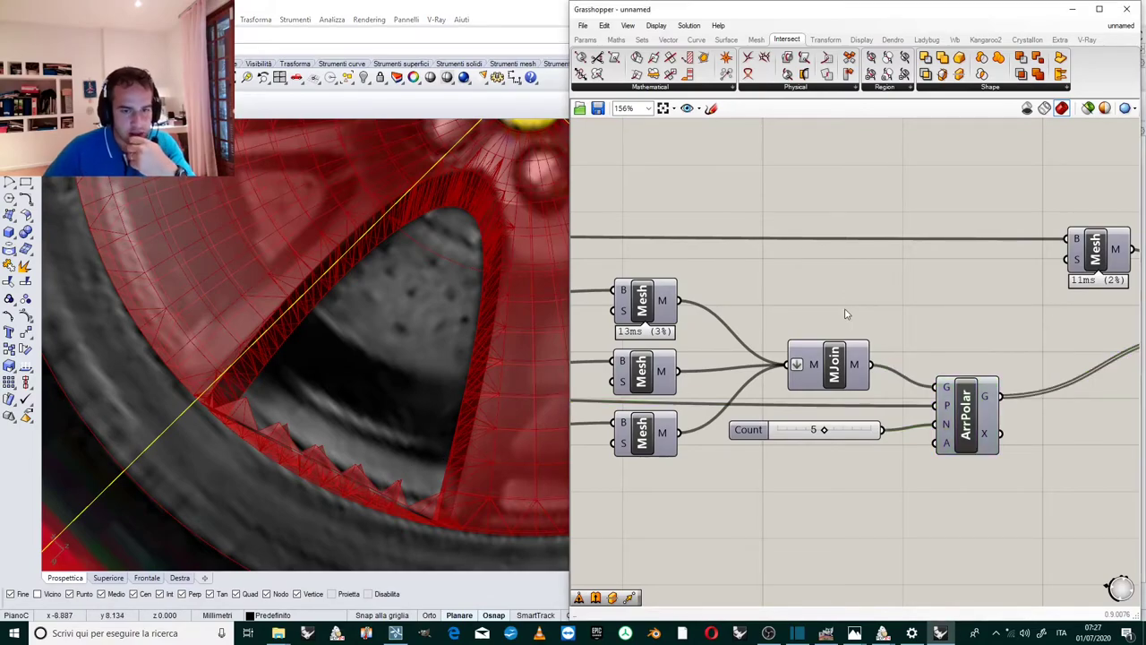
# Insert a copy of the Mesh Join component between the Polar Array geometry output and input B of the Mesh Difference.
pyautogui.scroll(-2, 907, 274)
pyautogui.scroll(-2, 801, 282)
pyautogui.scroll(2, 845, 267)
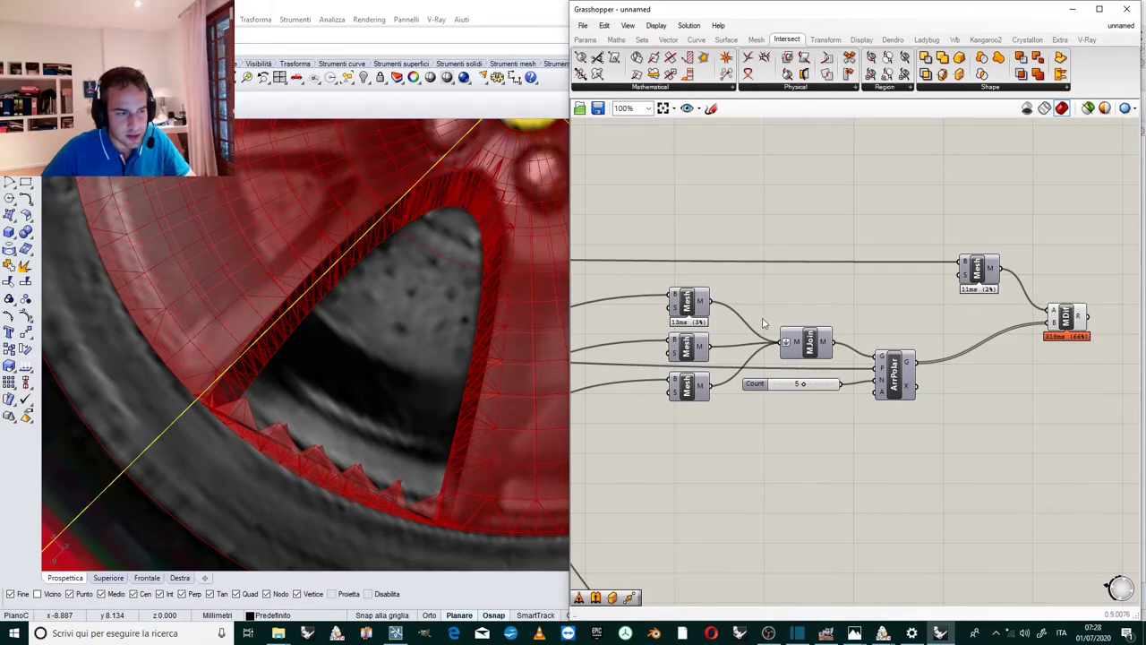
pyautogui.scroll(4, 894, 343)
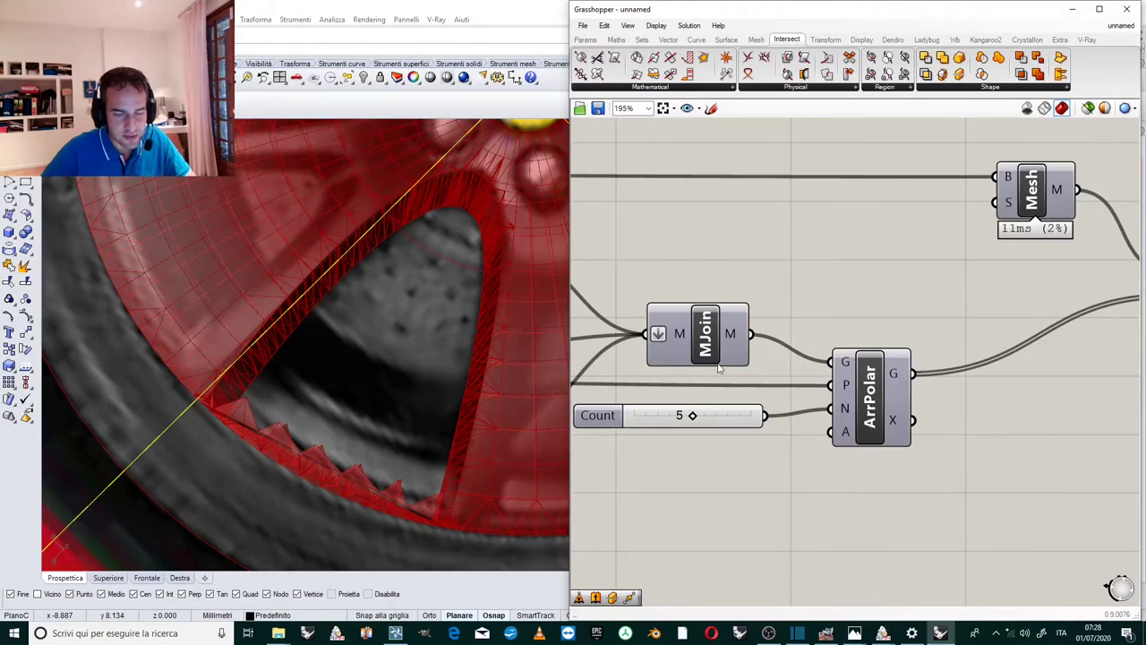
pyautogui.moveTo(744, 336)
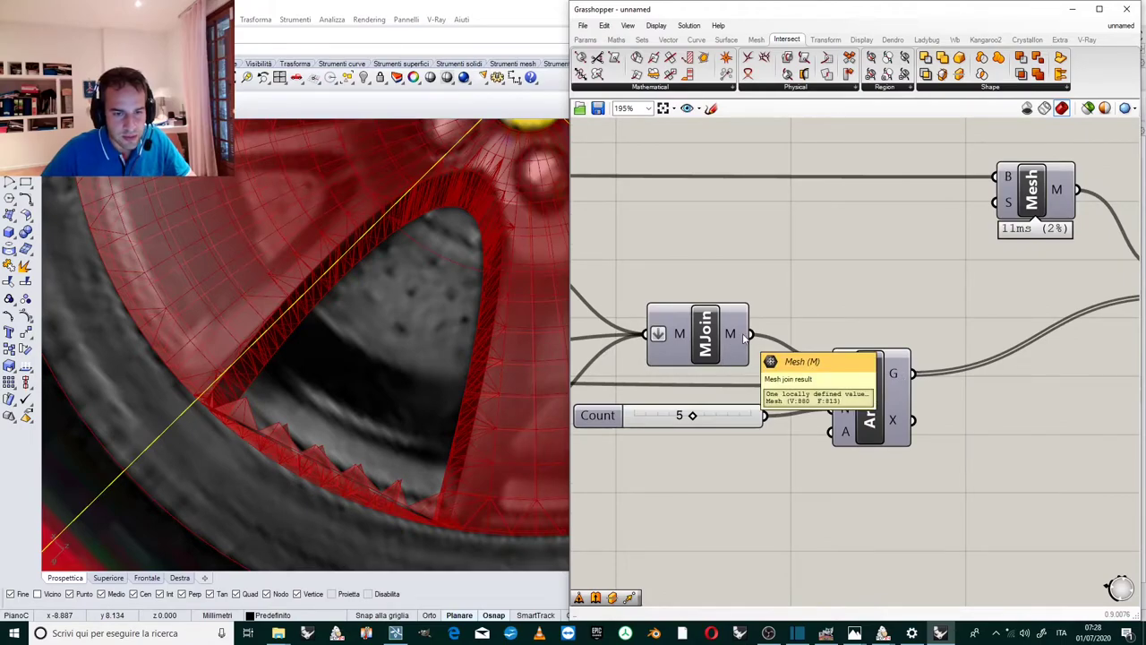
pyautogui.scroll(-4, 744, 309)
pyautogui.scroll(3, 803, 302)
pyautogui.scroll(-1, 788, 320)
pyautogui.click(699, 332)
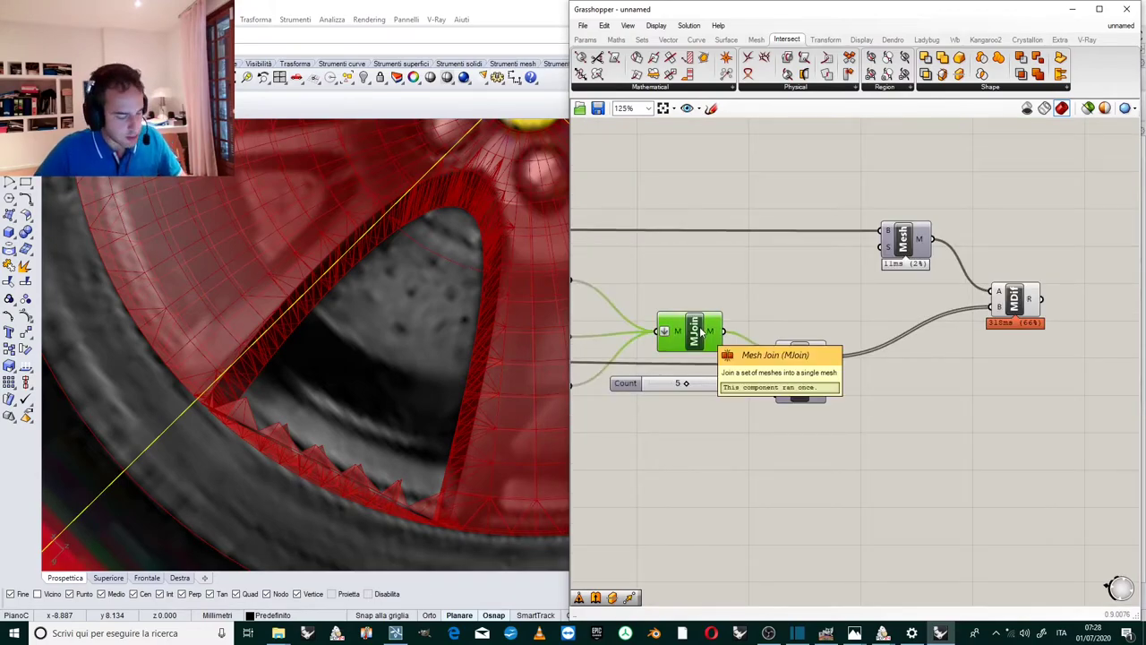
pyautogui.keyDown('alt'); pyautogui.moveTo(700, 331); pyautogui.dragTo(863, 362); pyautogui.keyUp('alt')
pyautogui.moveTo(991, 314); pyautogui.dragTo(991, 315)
pyautogui.click(992, 367)
pyautogui.scroll(2, 937, 334)
pyautogui.click(874, 377)
pyautogui.moveTo(889, 383)
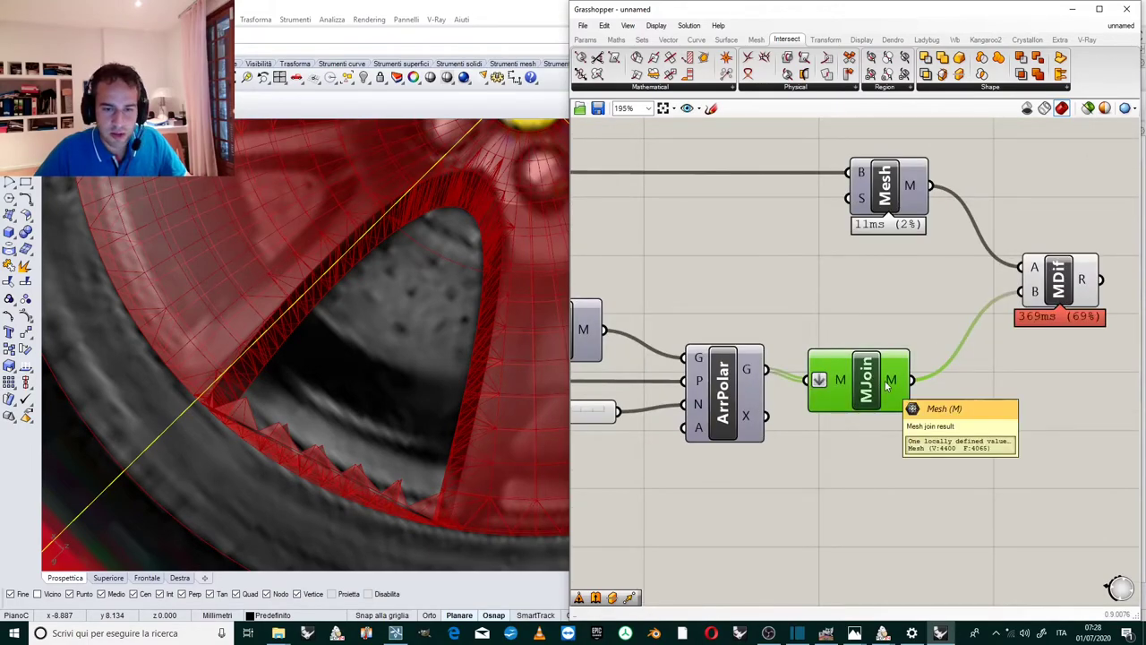
# Inspect the spoke openings of the rim cut with the joined cutout mesh.
pyautogui.scroll(-2, 861, 275)
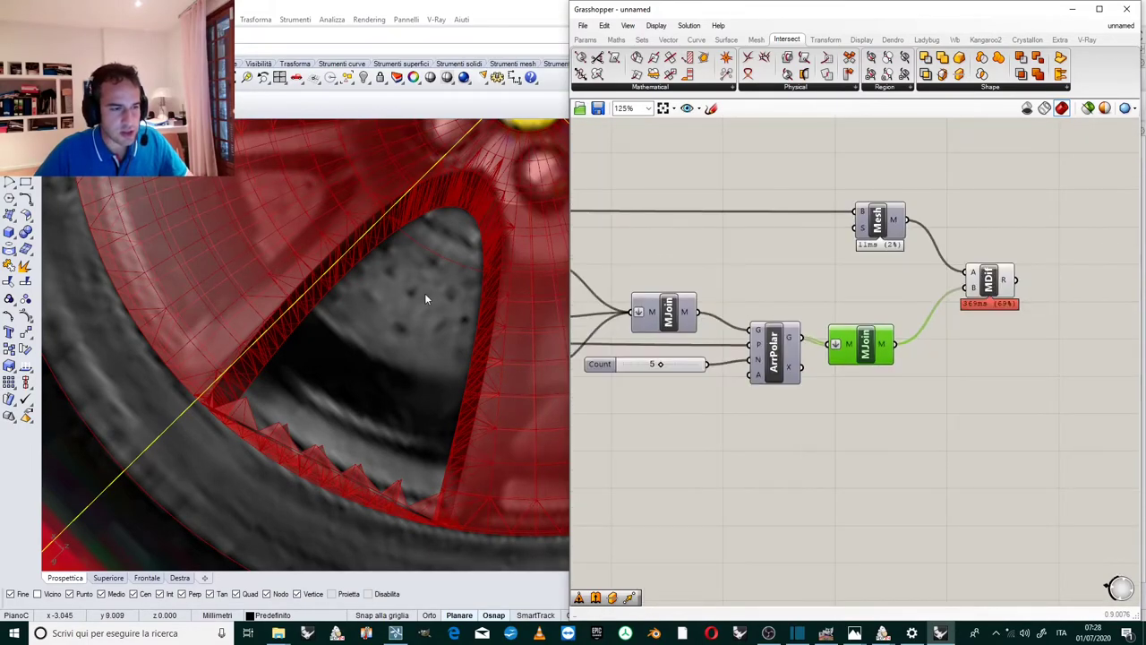
pyautogui.scroll(-5, 427, 300)
pyautogui.scroll(4, 435, 286)
pyautogui.scroll(7, 410, 399)
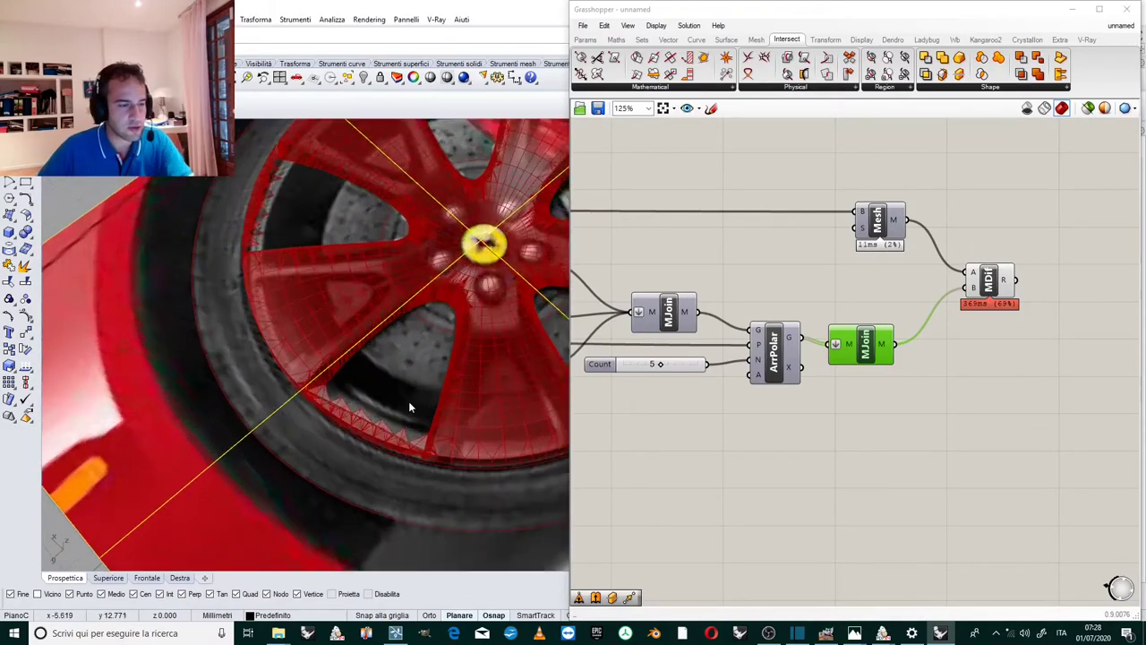
pyautogui.scroll(-5, 297, 429)
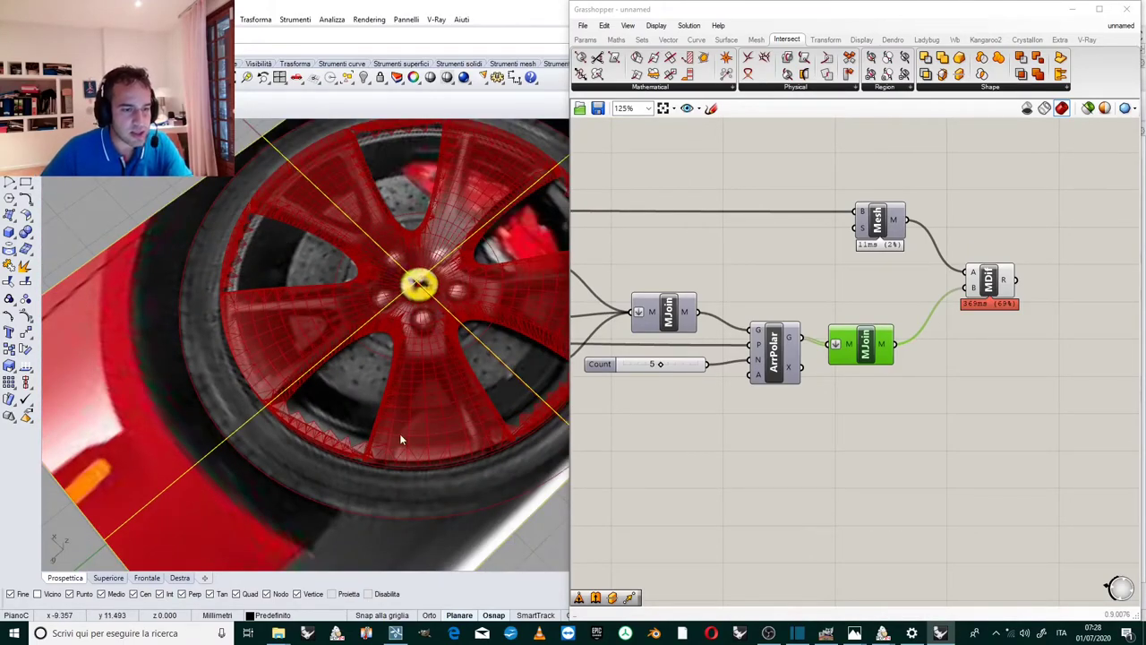
pyautogui.scroll(-2, 383, 412)
pyautogui.scroll(2, 497, 285)
# Turn on the preview of the Mesh Join that combines the three spoke cutout meshes.
pyautogui.scroll(2, 498, 285)
pyautogui.scroll(-1, 790, 308)
pyautogui.scroll(3, 789, 307)
pyautogui.scroll(-2, 790, 307)
pyautogui.scroll(3, 720, 307)
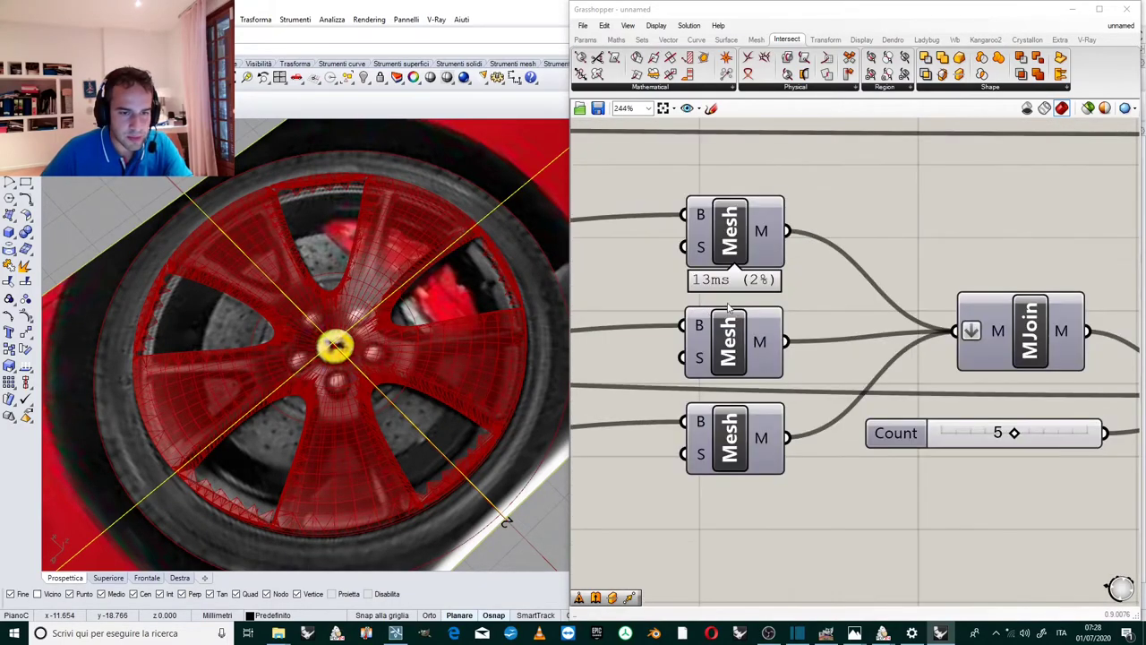
pyautogui.scroll(-3, 871, 369)
pyautogui.click(961, 353)
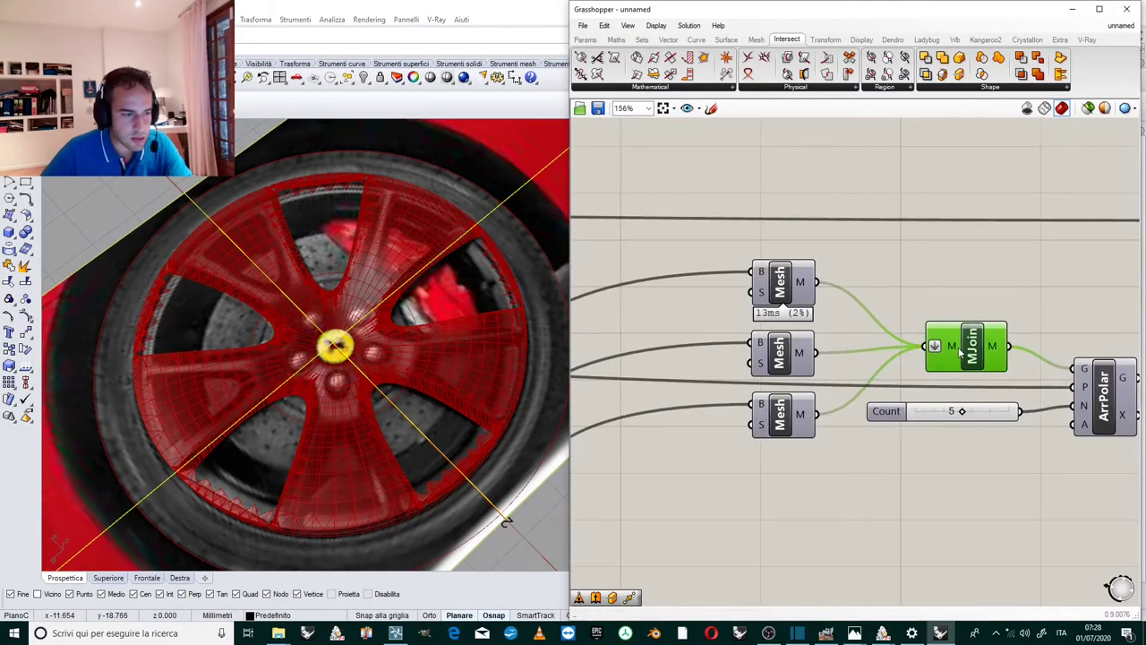
pyautogui.scroll(3, 988, 336)
pyautogui.rightClick(987, 339)
pyautogui.click(987, 367)
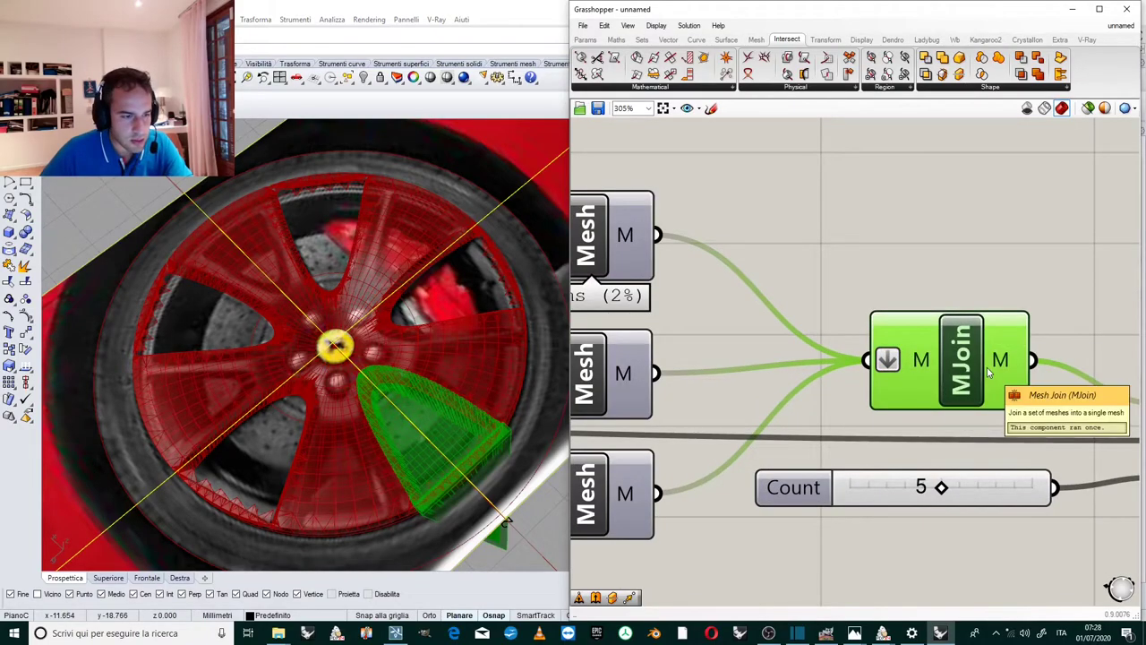
# Inspect the joined cutout mesh where it crosses the rim's outer edge, from low and raised angles.
pyautogui.moveTo(429, 452); pyautogui.dragTo(459, 369, button='right')
pyautogui.scroll(-3, 390, 401)
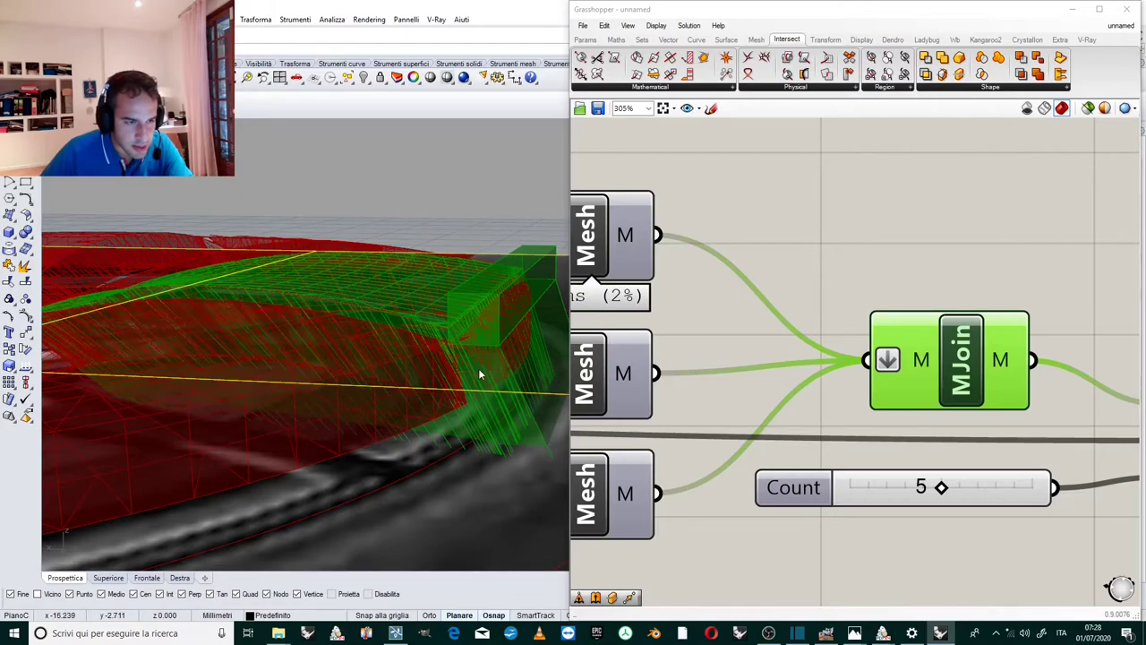
pyautogui.scroll(-4, 507, 372)
pyautogui.moveTo(486, 348); pyautogui.dragTo(507, 361, button='right')
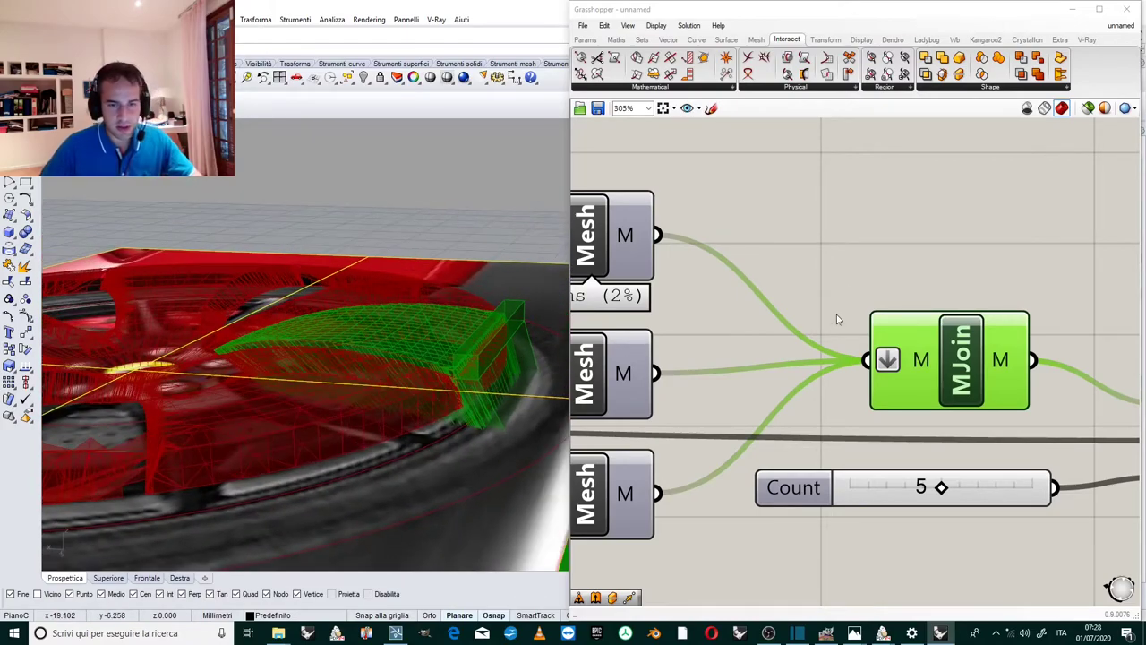
pyautogui.click(838, 308)
pyautogui.scroll(-3, 845, 290)
pyautogui.scroll(-3, 912, 305)
pyautogui.scroll(5, 996, 326)
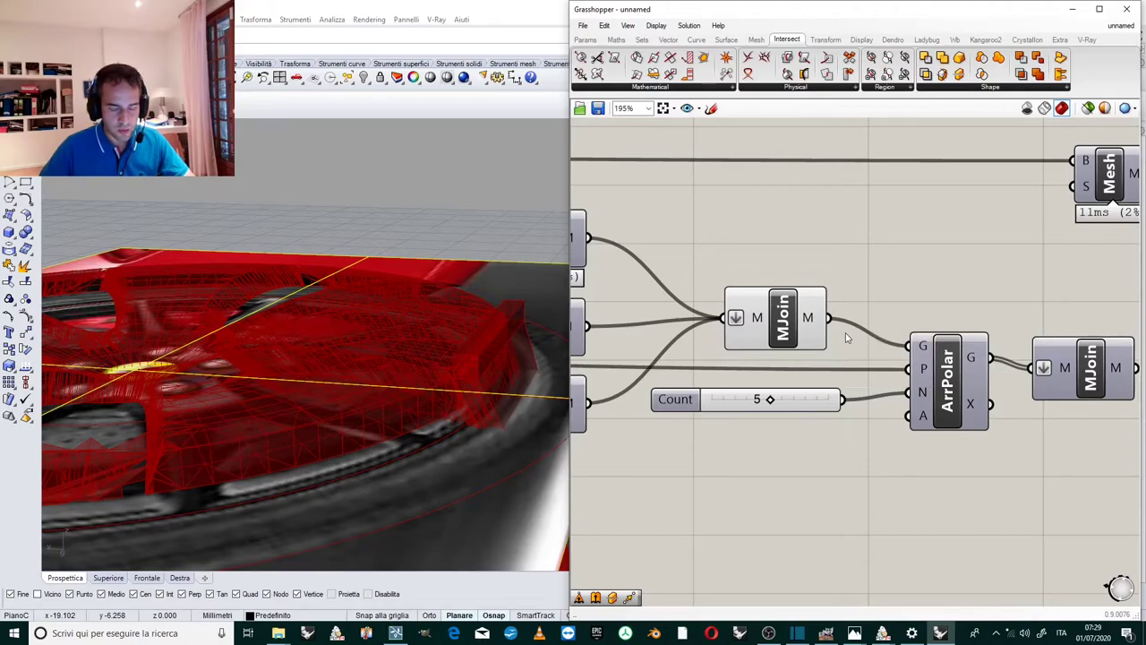
pyautogui.moveTo(510, 324); pyautogui.dragTo(466, 376, button='right')
pyautogui.scroll(-3, 808, 282)
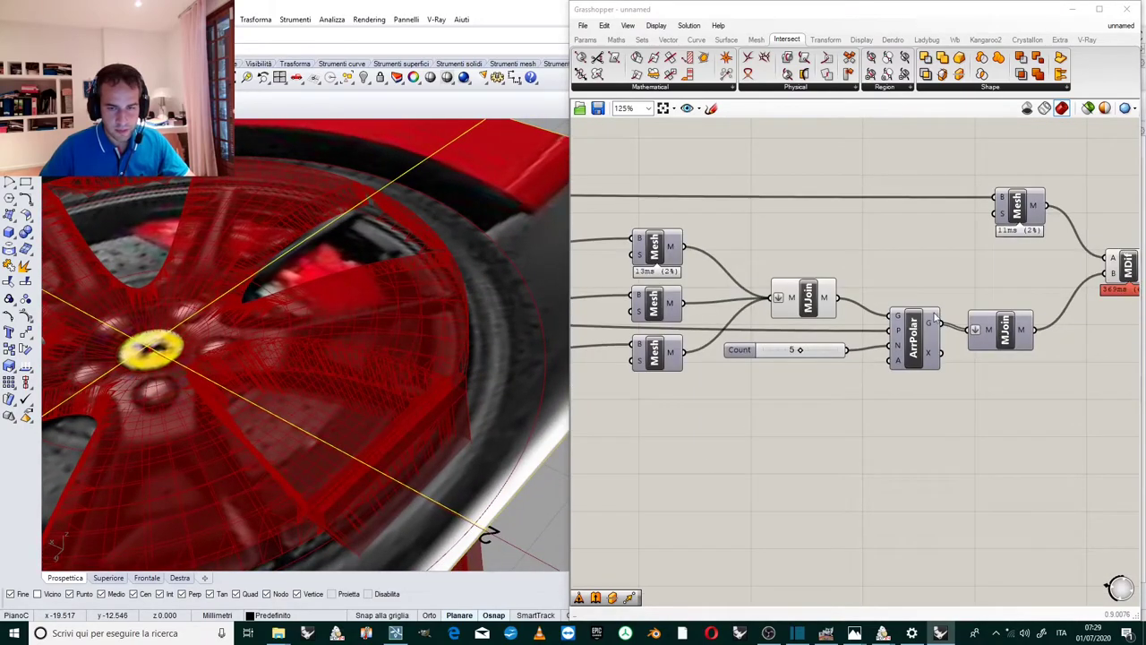
pyautogui.scroll(-1, 797, 289)
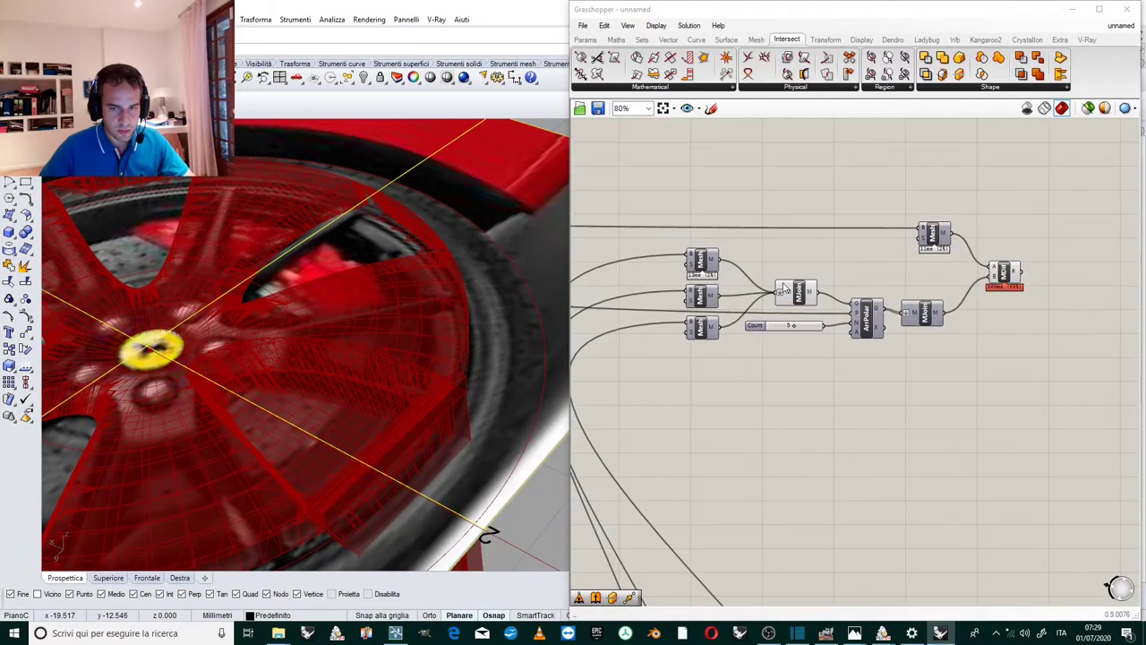
# Connect the Polar Array geometry output directly to input B of the Mesh Difference and delete the Mesh Join between them.
pyautogui.scroll(2, 796, 288)
pyautogui.click(1017, 347)
pyautogui.moveTo(1002, 349); pyautogui.dragTo(817, 372, button='right')
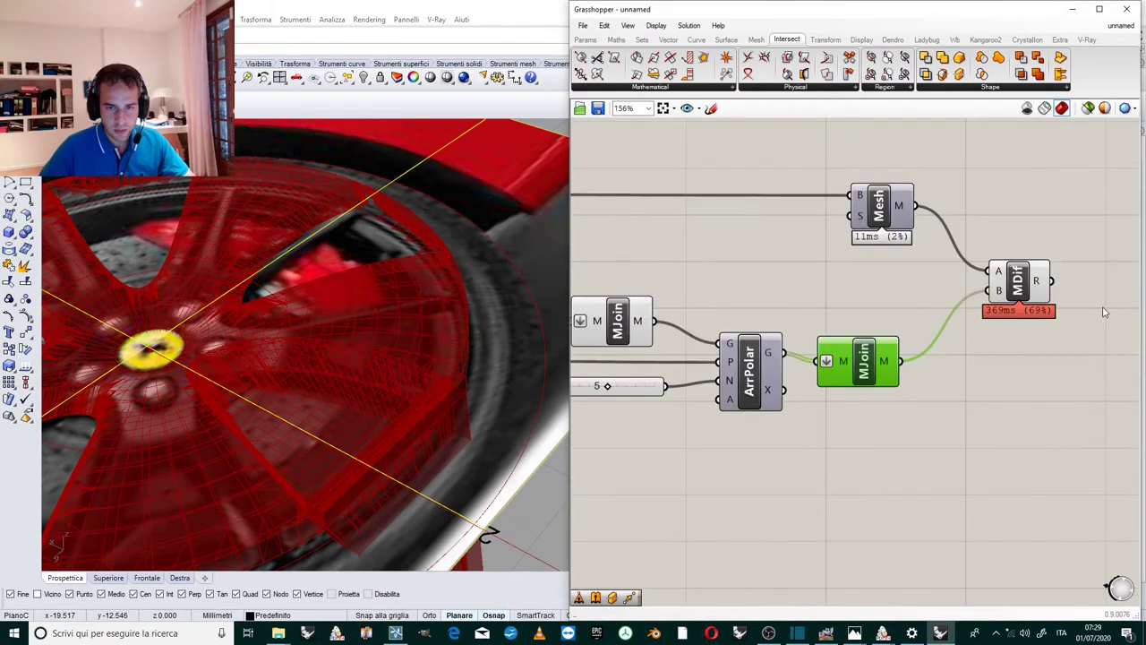
pyautogui.moveTo(785, 353); pyautogui.dragTo(996, 291)
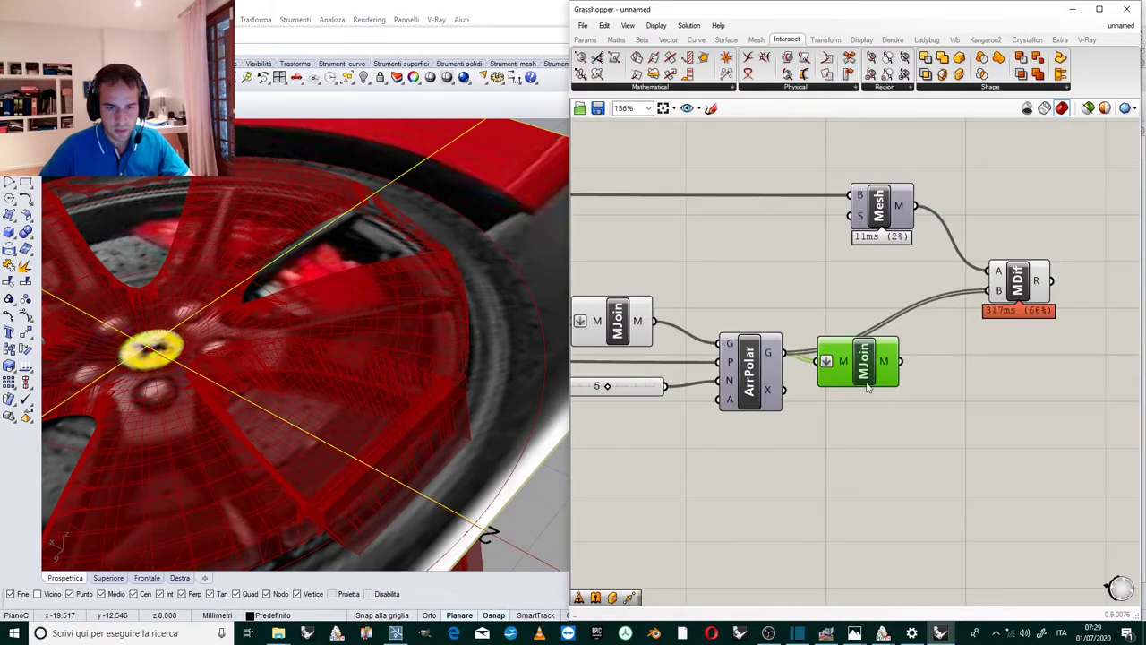
pyautogui.press('Delete')
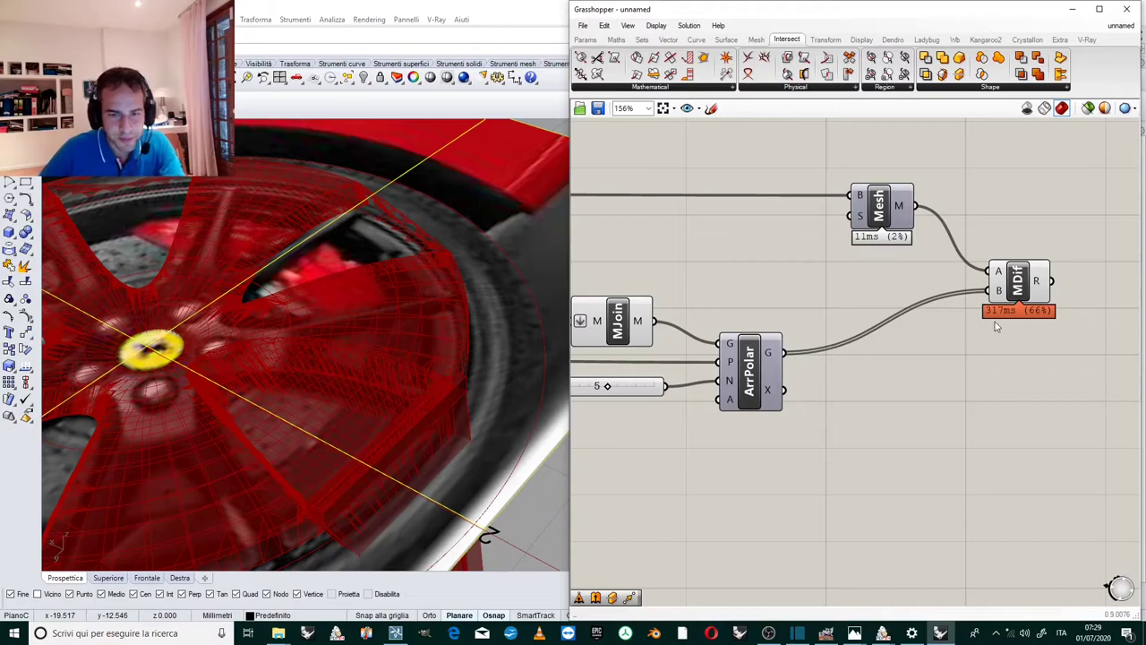
# Examine the component chain leading into the Mesh Difference and the data on the Polar Array geometry output.
pyautogui.scroll(-2, 931, 277)
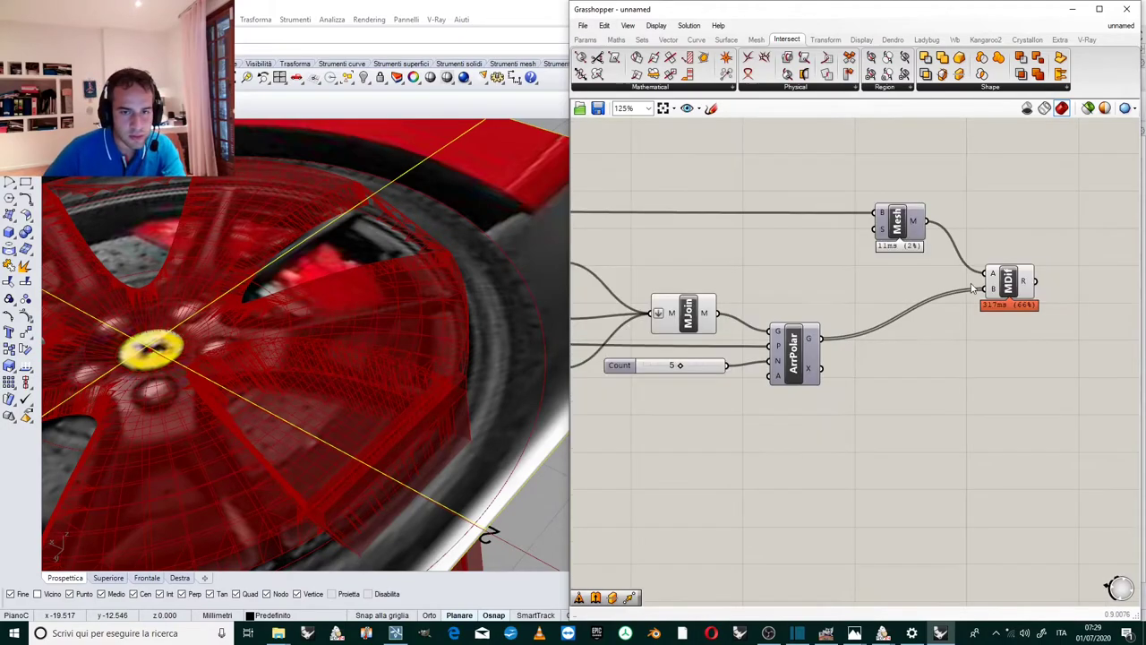
pyautogui.scroll(3, 941, 274)
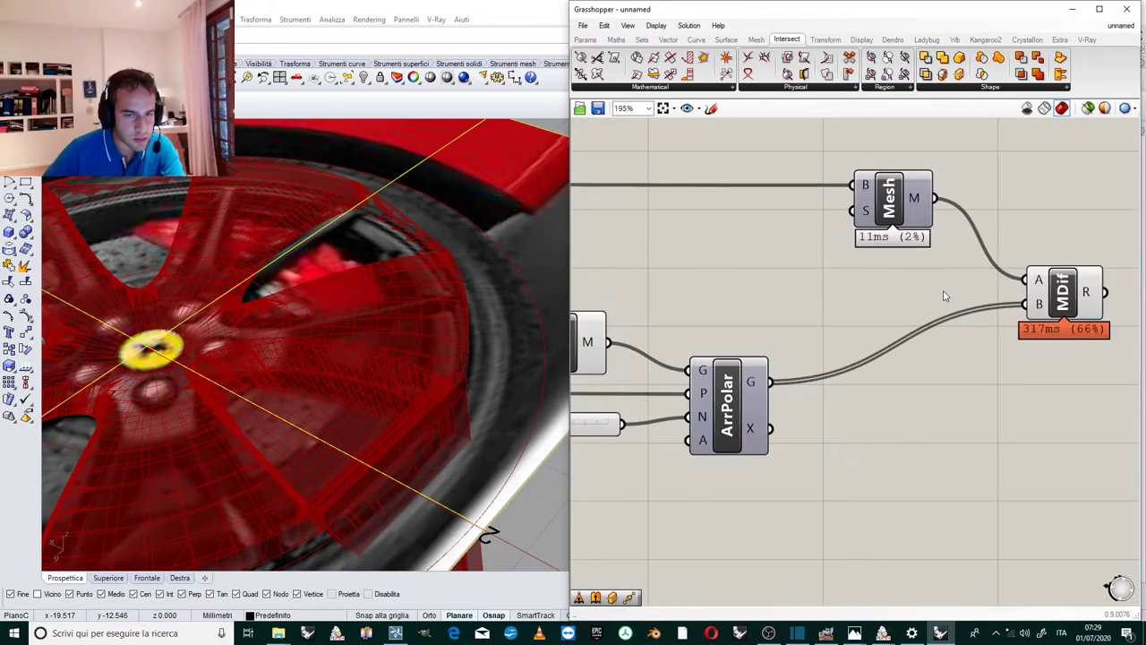
pyautogui.scroll(-4, 943, 296)
pyautogui.scroll(3, 944, 303)
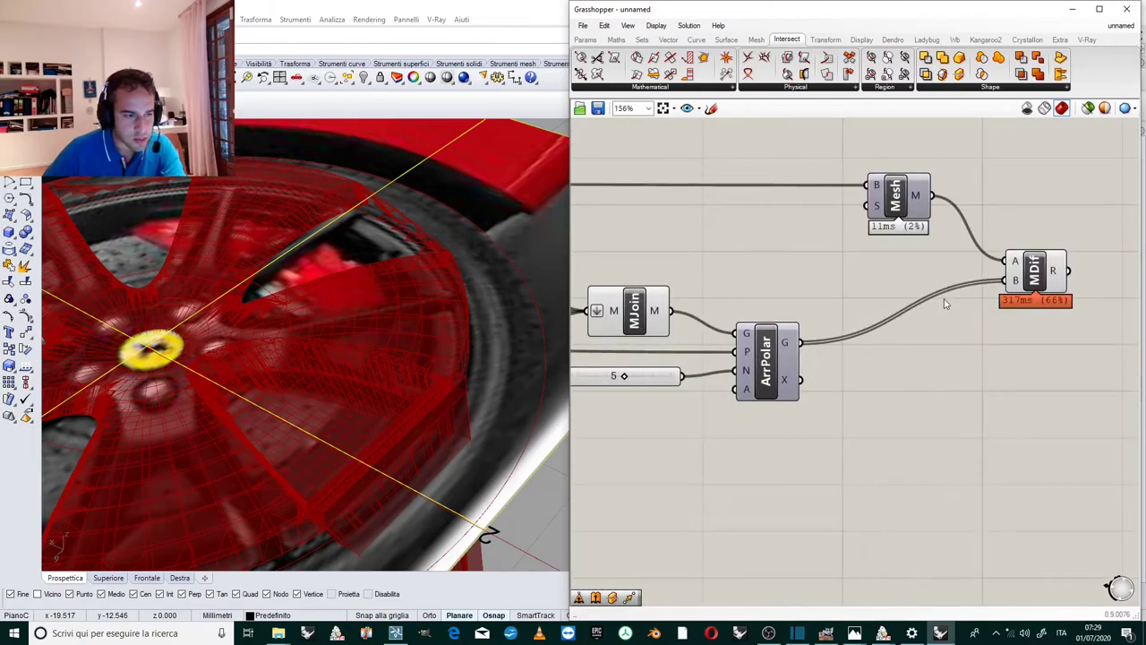
pyautogui.scroll(-4, 945, 304)
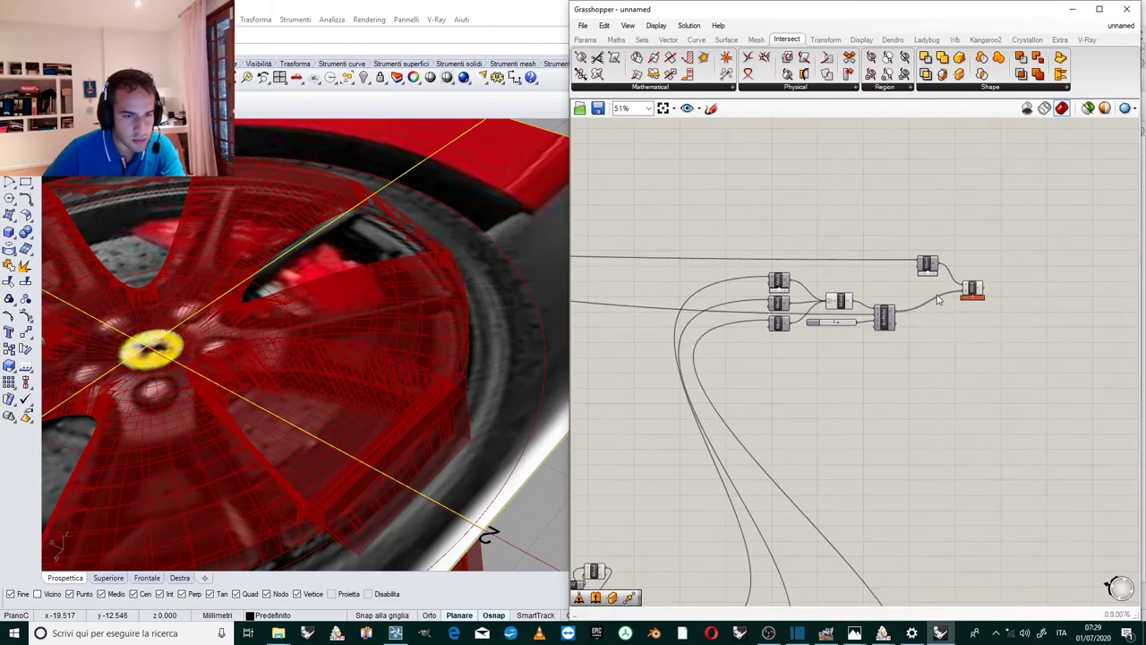
pyautogui.scroll(3, 816, 251)
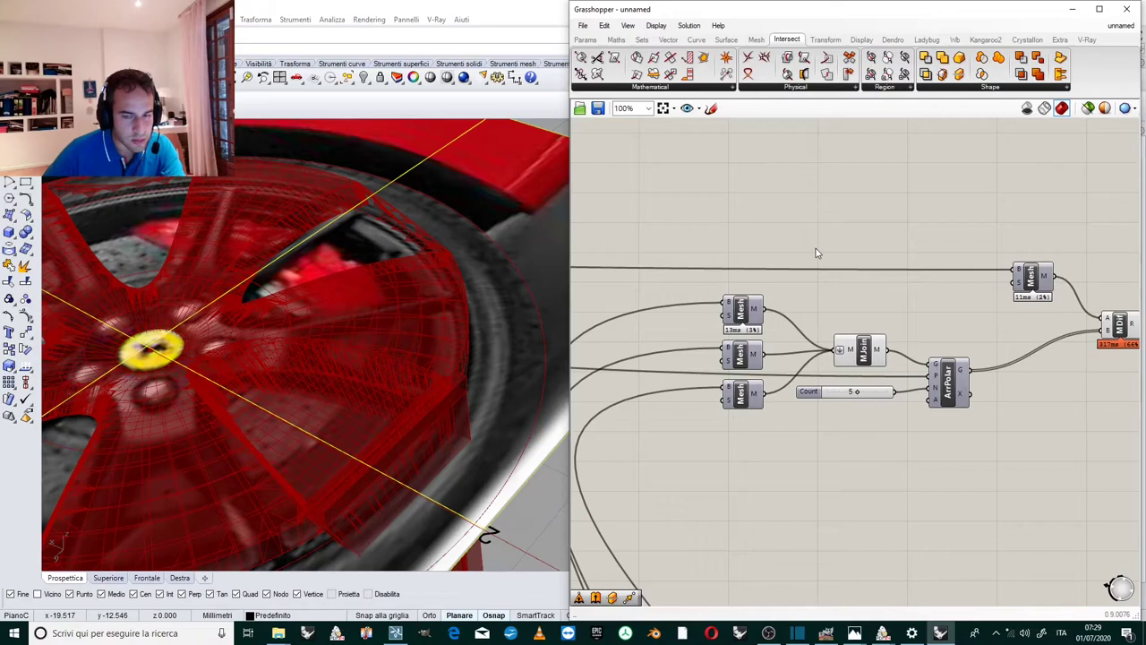
pyautogui.scroll(2, 970, 351)
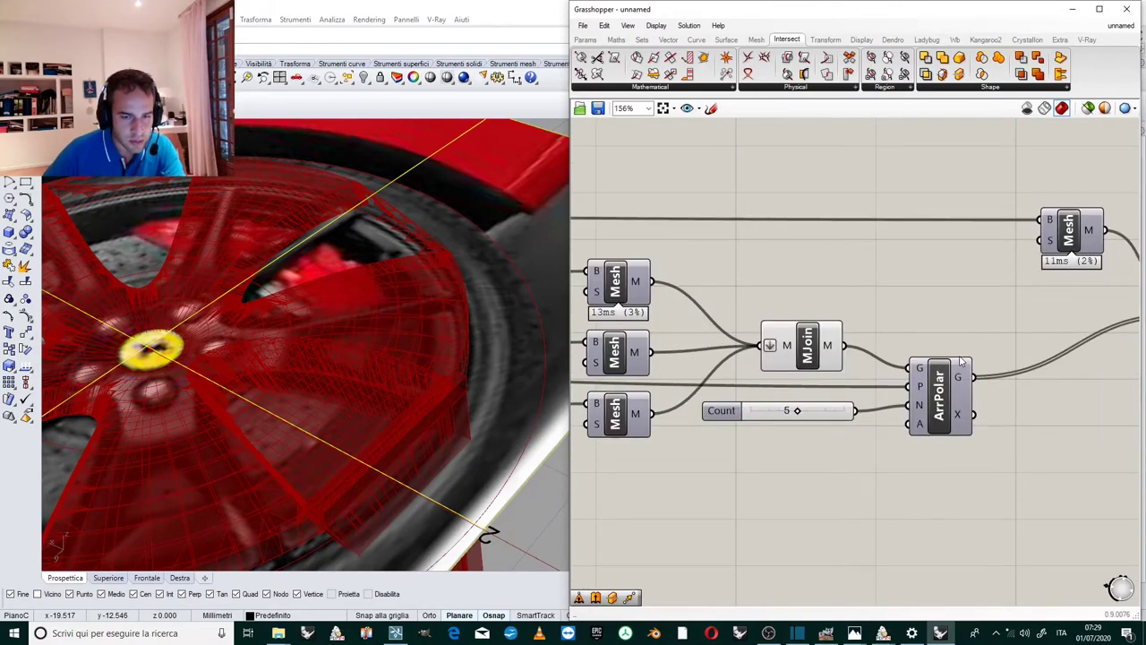
pyautogui.moveTo(963, 376)
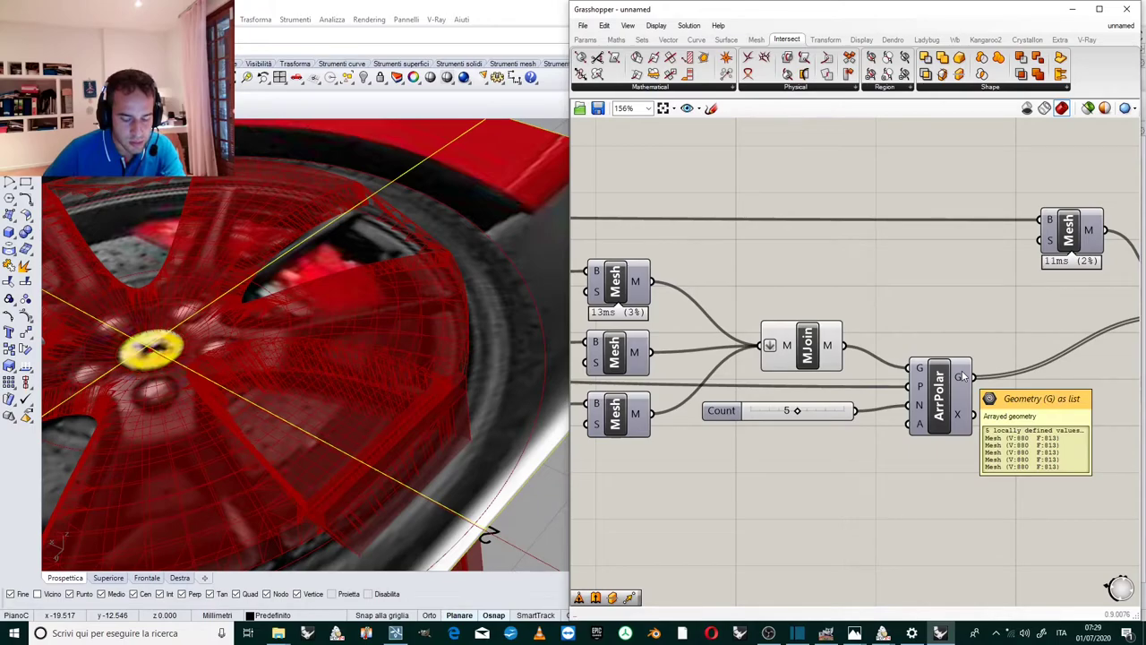
pyautogui.moveTo(835, 352)
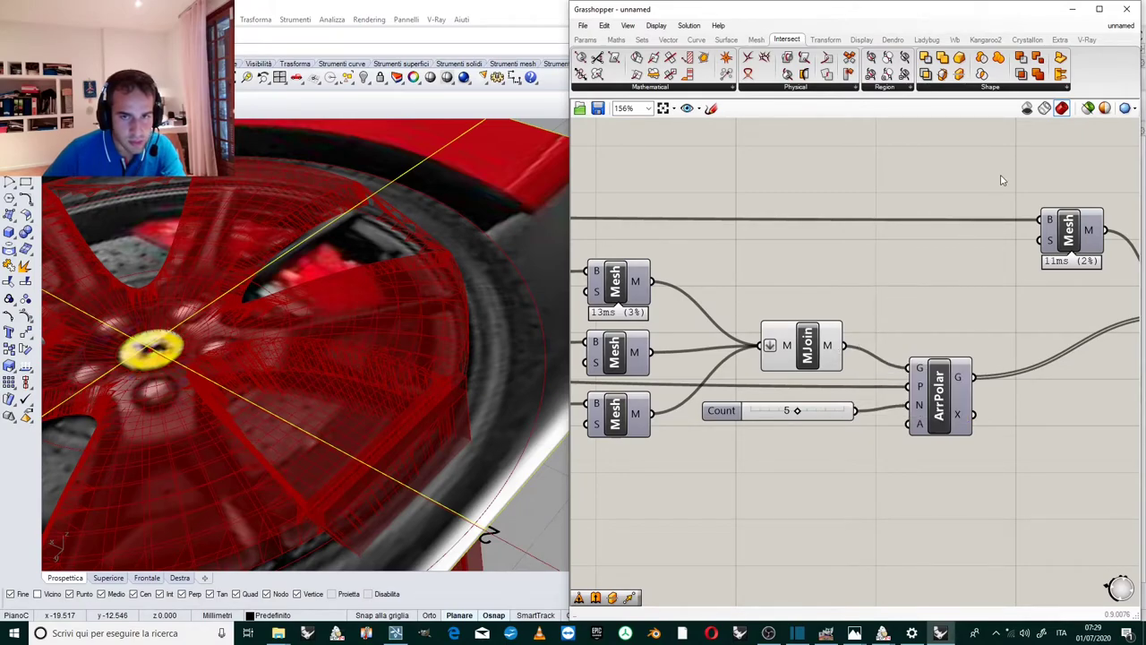
# Add a Mesh Split component just above the Polar Array.
pyautogui.click(989, 87)
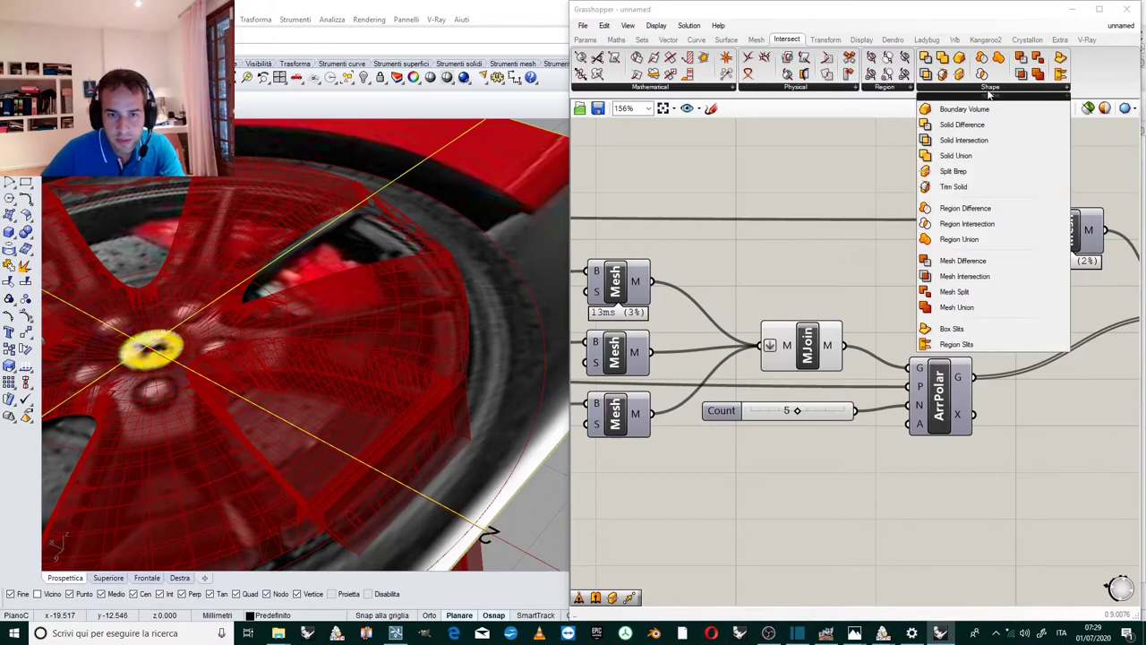
pyautogui.click(955, 292)
pyautogui.click(943, 320)
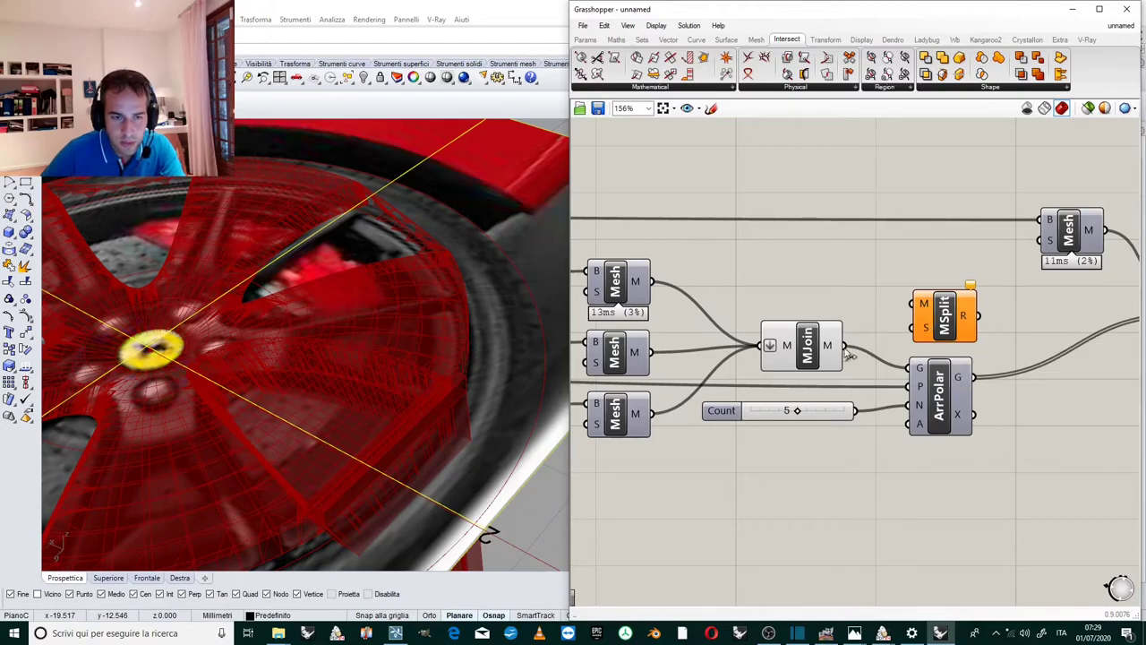
# Connect the wheel mesh to input M of the Mesh Split and the joined cutout mesh to input S.
pyautogui.scroll(-10, 918, 242)
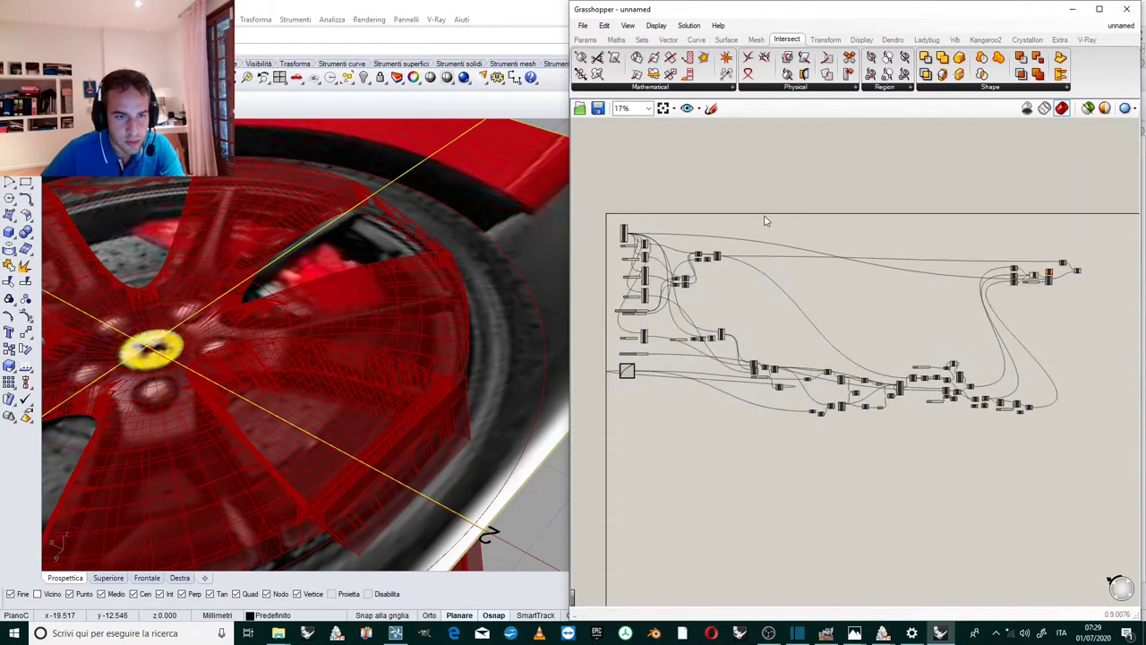
pyautogui.scroll(6, 734, 231)
pyautogui.scroll(3, 681, 314)
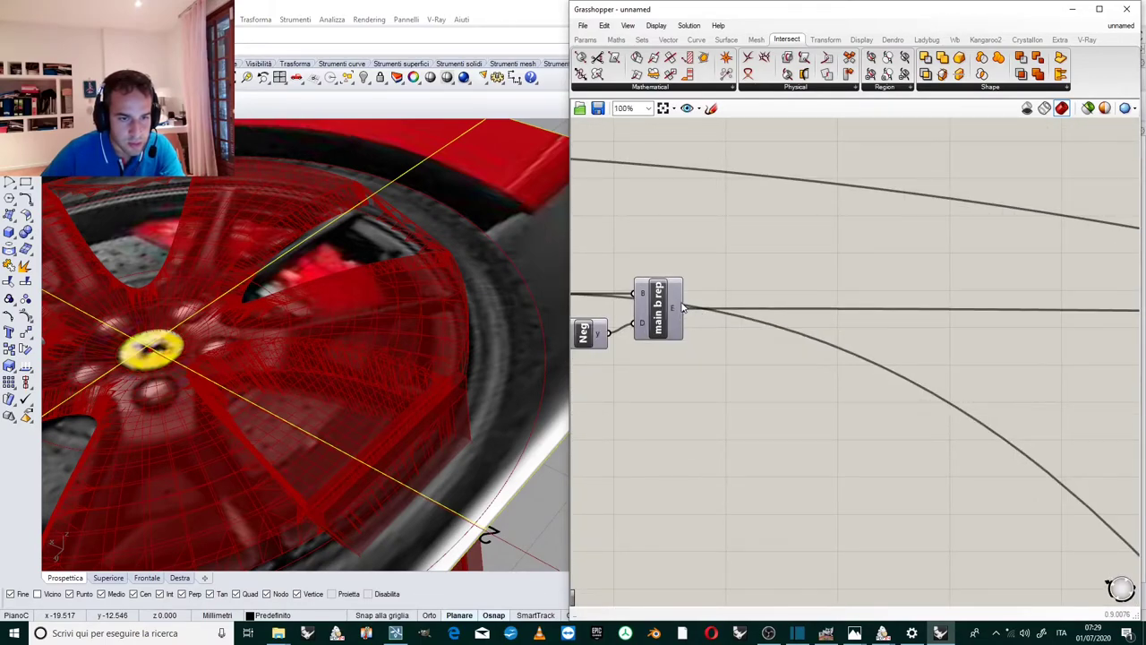
pyautogui.scroll(-6, 708, 306)
pyautogui.scroll(6, 974, 312)
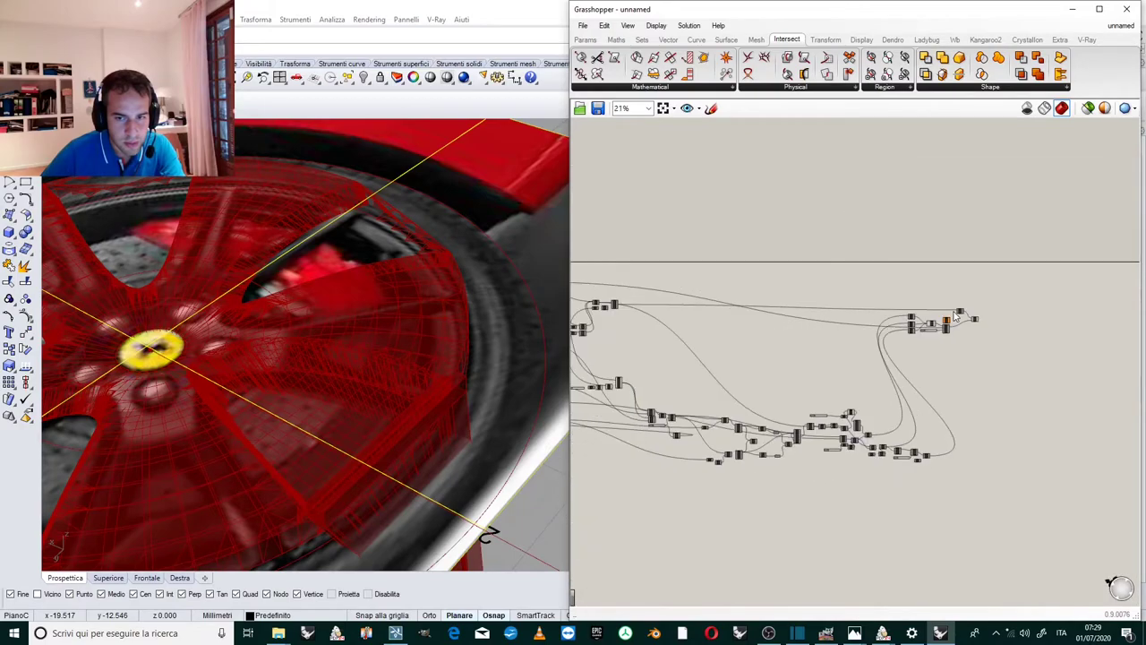
pyautogui.moveTo(1020, 307); pyautogui.dragTo(863, 369)
pyautogui.moveTo(812, 398); pyautogui.dragTo(865, 384)
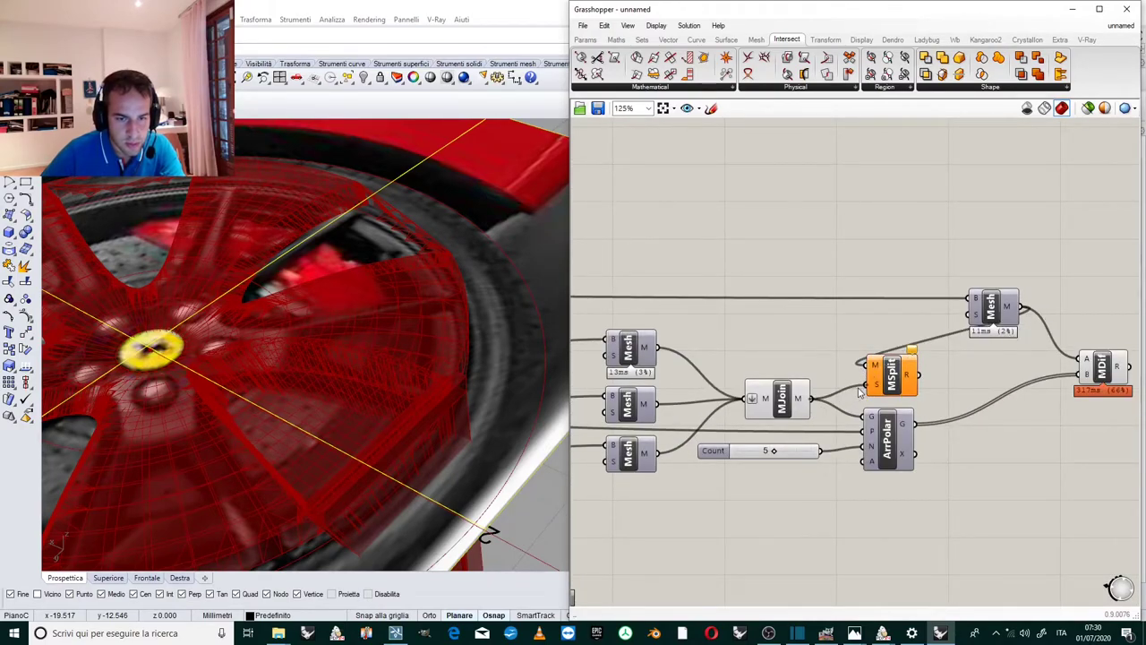
# Inspect the Mesh Split result on the wheel and the contents of its output R.
pyautogui.click(891, 376)
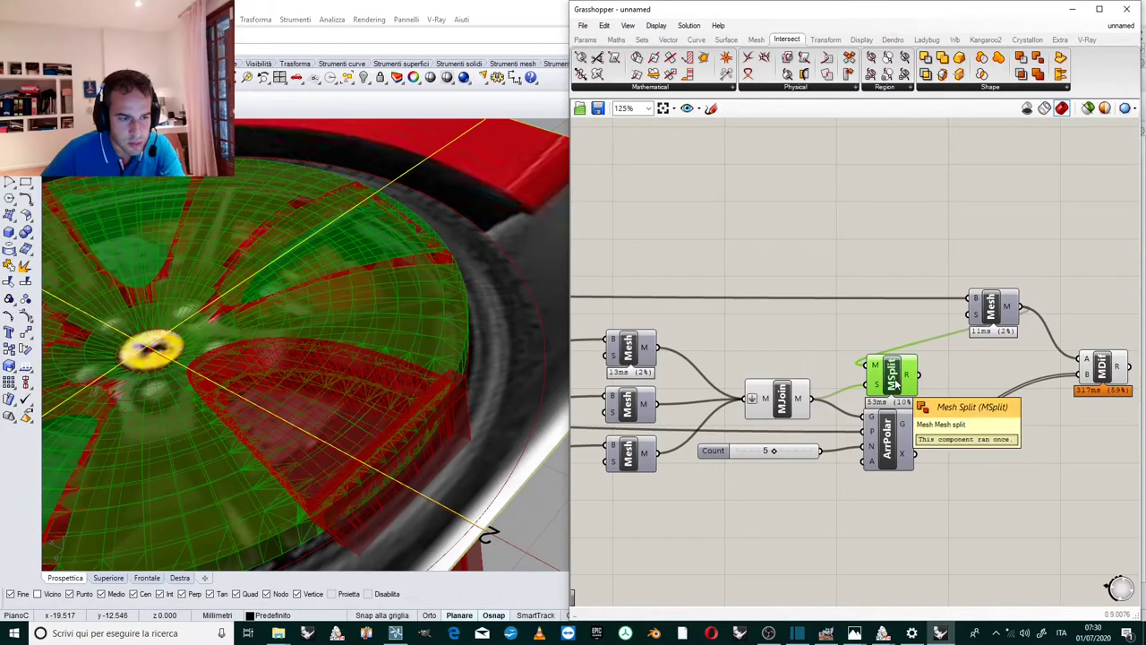
pyautogui.moveTo(475, 368); pyautogui.dragTo(520, 385, button='right')
pyautogui.moveTo(861, 383); pyautogui.dragTo(809, 382, button='right')
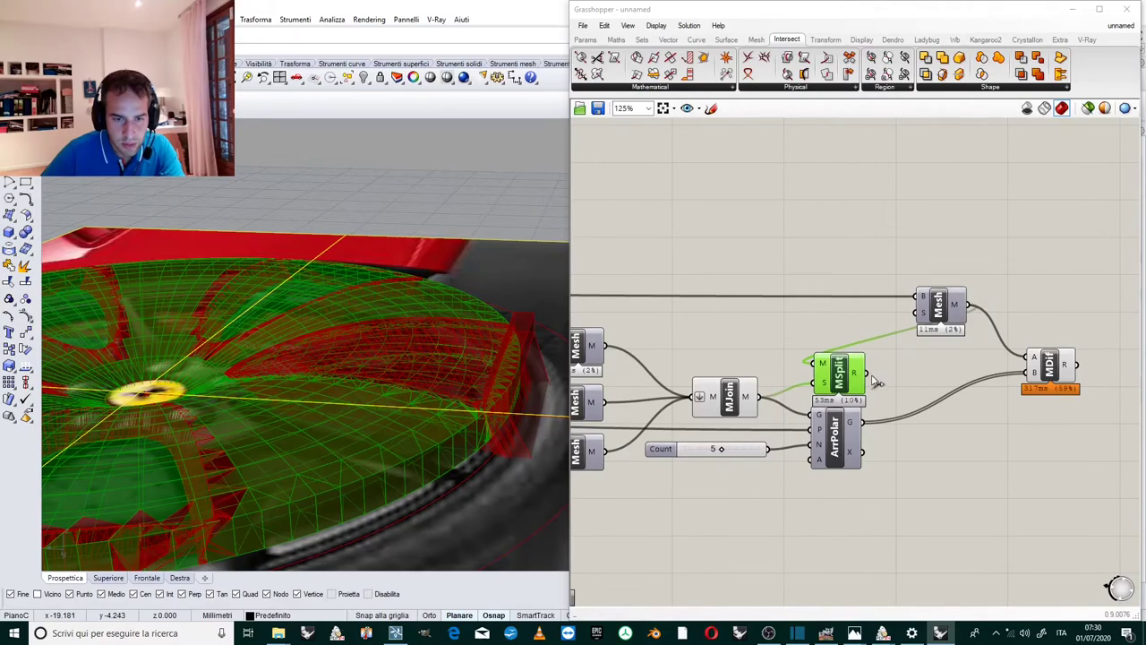
pyautogui.moveTo(857, 378)
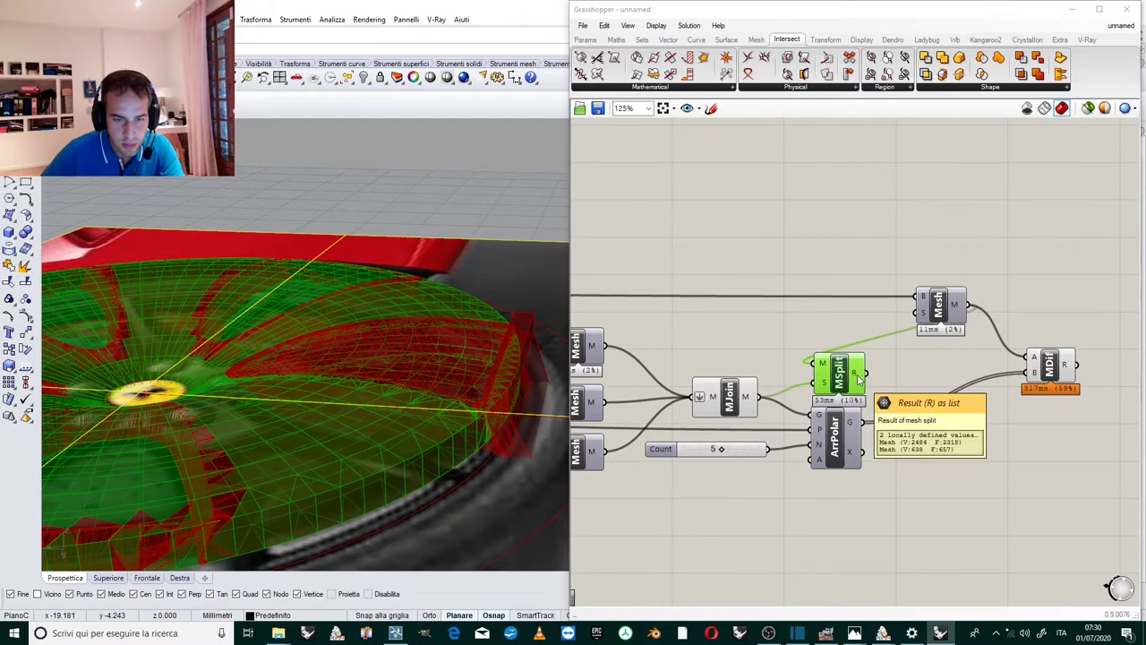
# Add a List Item component and connect the Mesh Split result to its list input L.
pyautogui.doubleClick(903, 379)
pyautogui.write('i')
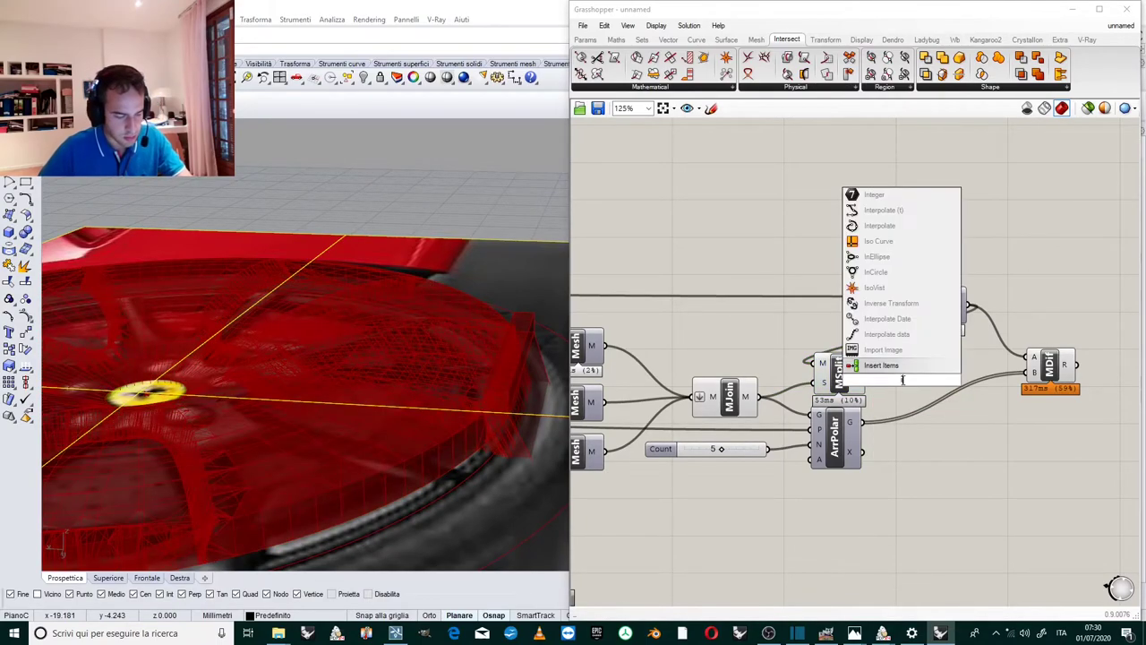
pyautogui.write('tem')
pyautogui.click(900, 364)
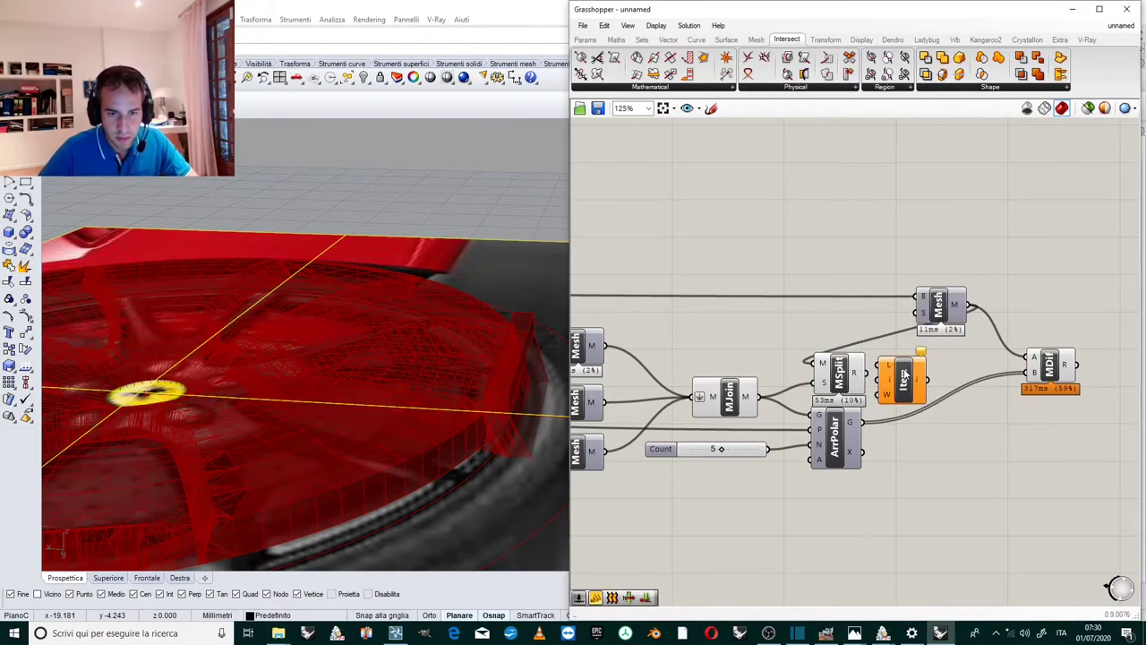
pyautogui.moveTo(901, 387); pyautogui.dragTo(924, 401)
pyautogui.moveTo(863, 373); pyautogui.dragTo(984, 447)
# Add a number slider with value 1 and connect it to the index input of the List Item.
pyautogui.scroll(3, 922, 488)
pyautogui.doubleClick(909, 437)
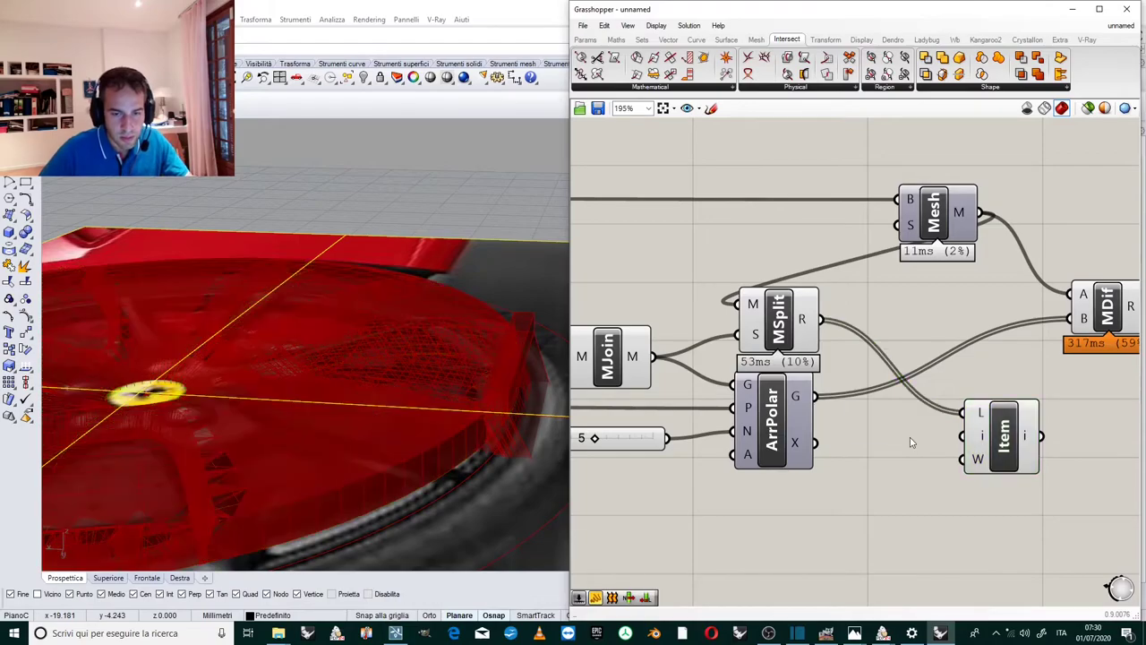
pyautogui.write('slider')
pyautogui.press('Return')
pyautogui.moveTo(831, 436); pyautogui.dragTo(733, 498)
pyautogui.moveTo(898, 498); pyautogui.dragTo(965, 437)
pyautogui.click(929, 436)
pyautogui.moveTo(914, 413); pyautogui.dragTo(872, 407, button='right')
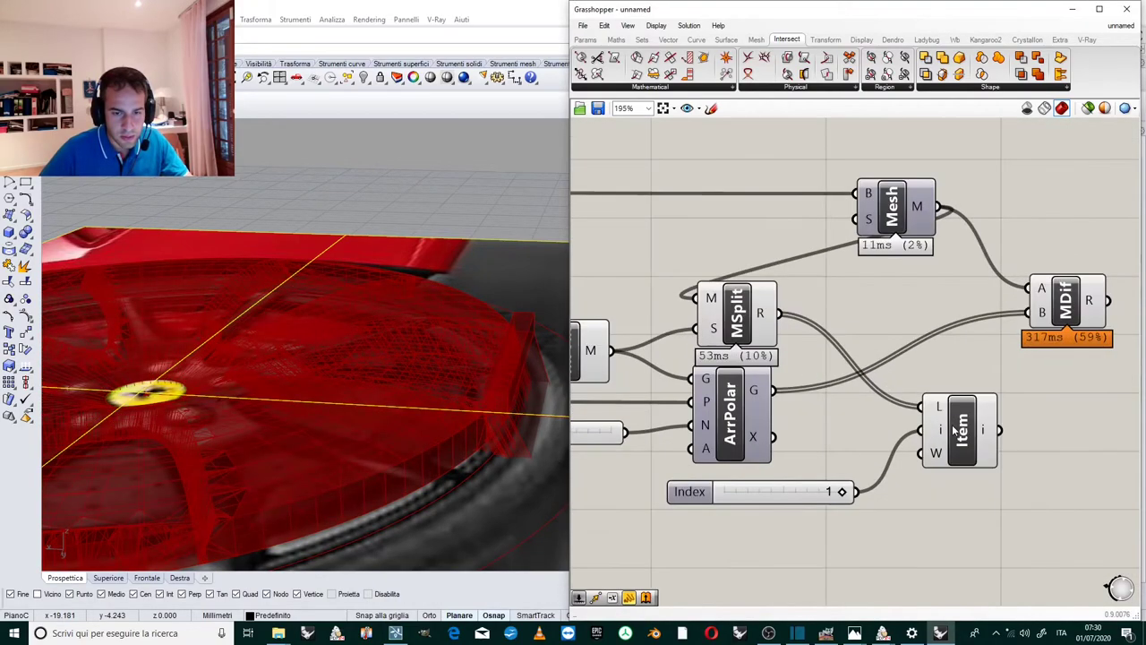
# Inspect the mesh piece picked by the List Item and compare it with the Mesh Difference result.
pyautogui.click(953, 430)
pyautogui.moveTo(543, 356); pyautogui.dragTo(483, 390, button='right')
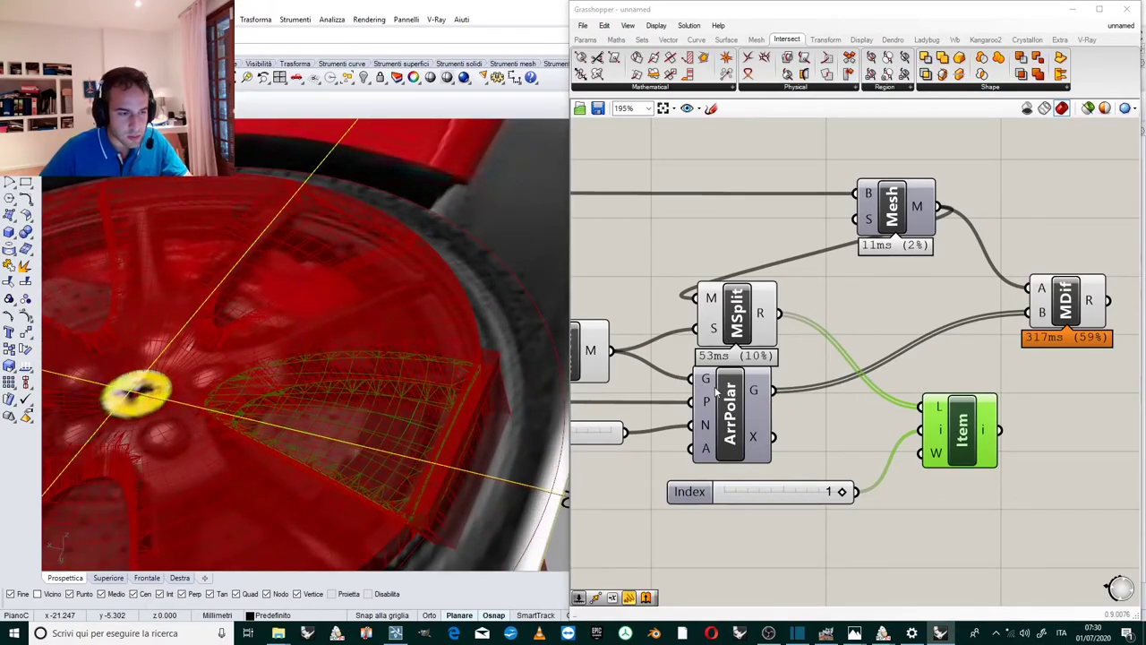
pyautogui.click(982, 389)
pyautogui.click(972, 417)
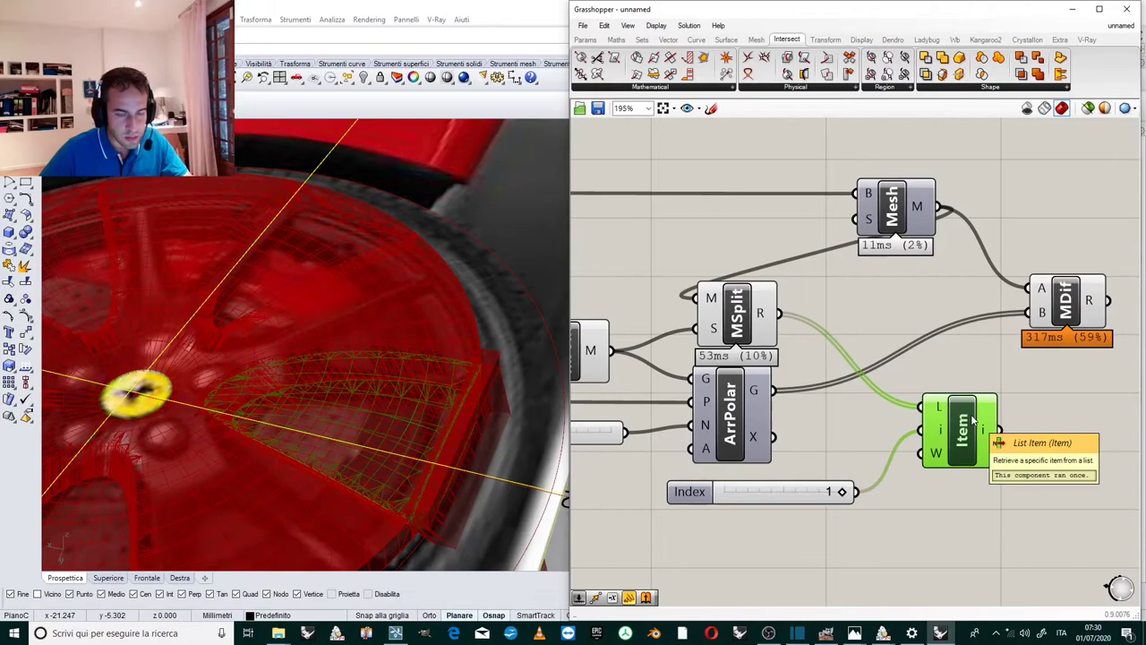
pyautogui.click(970, 383)
pyautogui.click(1061, 309)
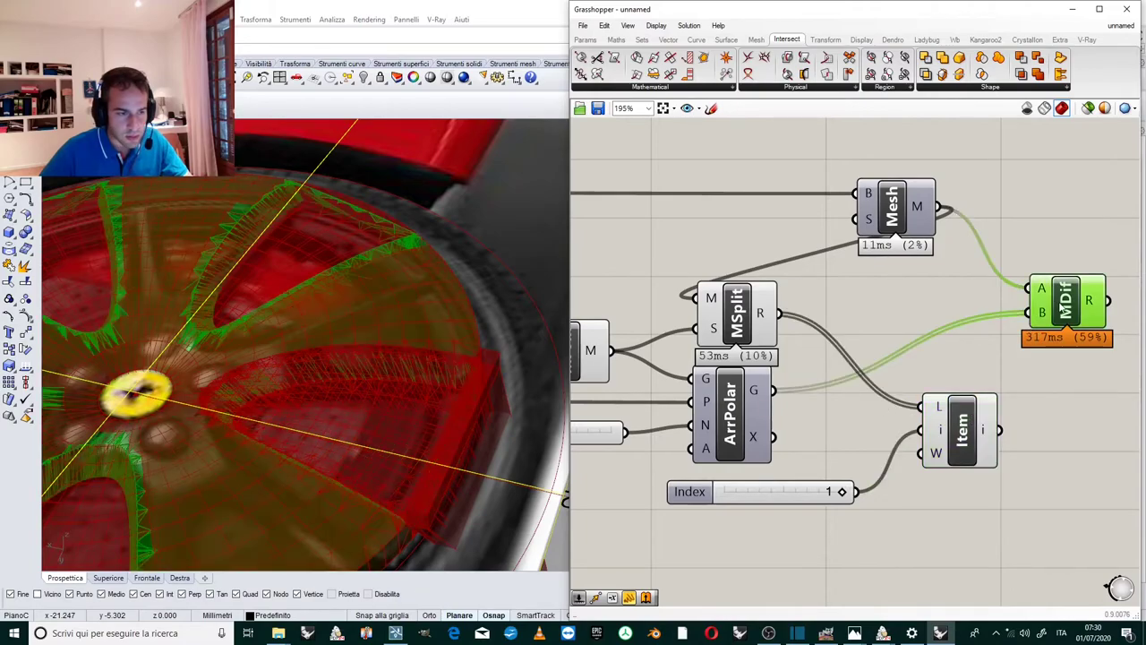
# Set the List Item index to 0 to preview the other mesh piece from the Mesh Split.
pyautogui.click(1037, 362)
pyautogui.click(971, 420)
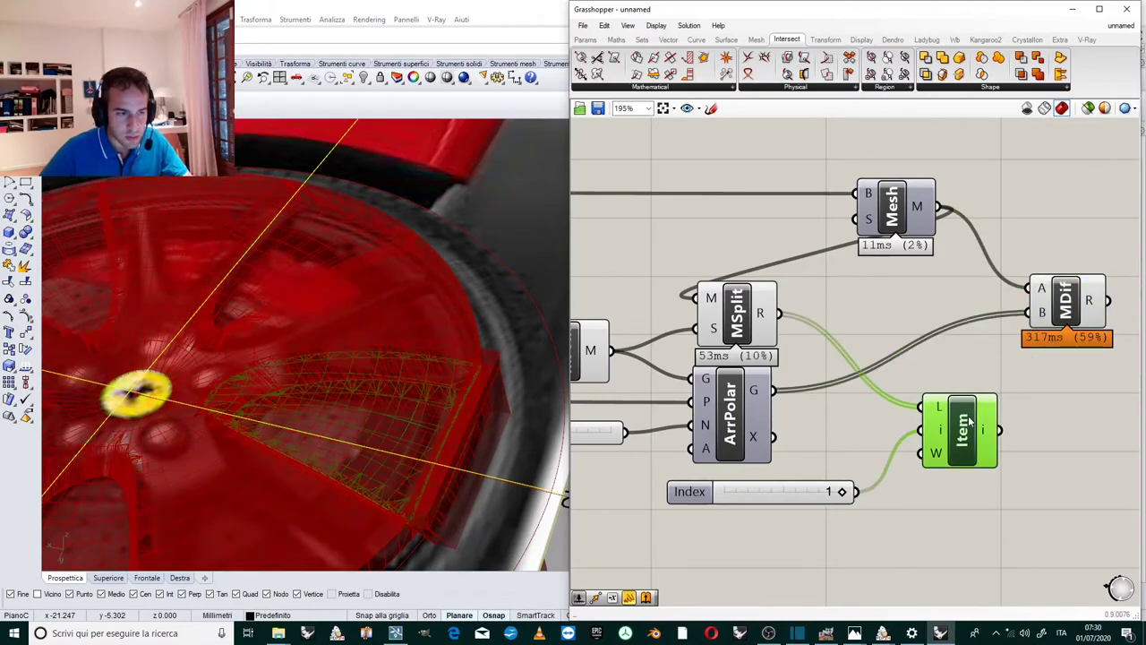
pyautogui.moveTo(840, 493); pyautogui.dragTo(748, 500)
pyautogui.click(829, 463)
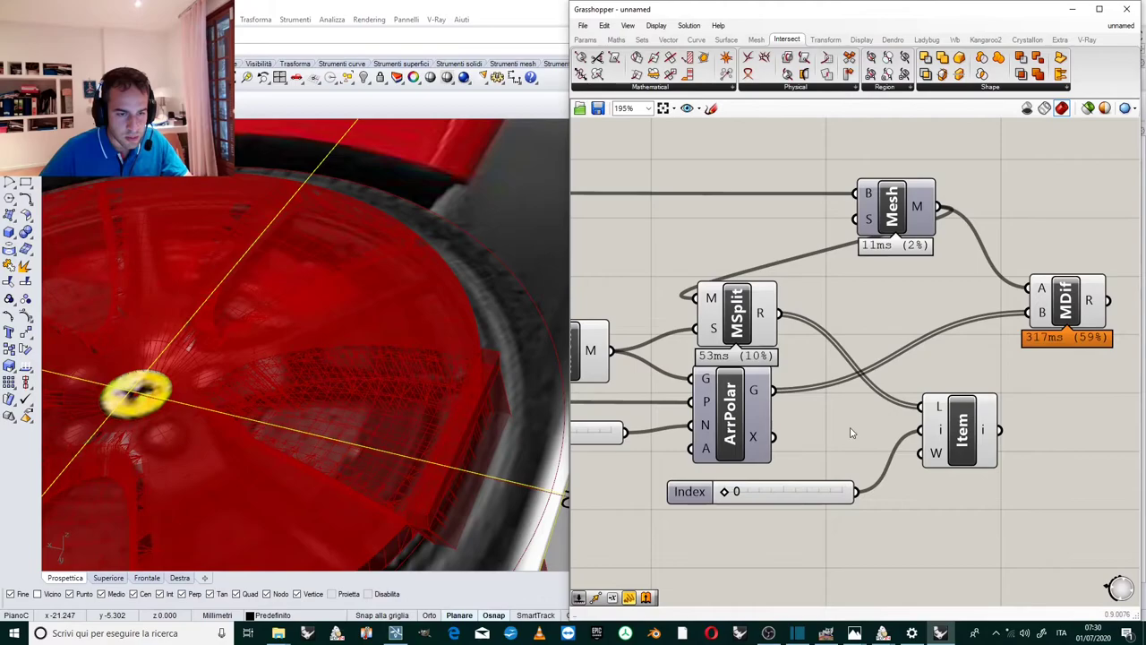
# Delete the List Item with its Index slider and the Mesh Split component.
pyautogui.scroll(-2, 853, 433)
pyautogui.scroll(1, 828, 401)
pyautogui.moveTo(999, 400); pyautogui.dragTo(852, 503)
pyautogui.press('Delete')
pyautogui.click(775, 345)
pyautogui.press('Delete')
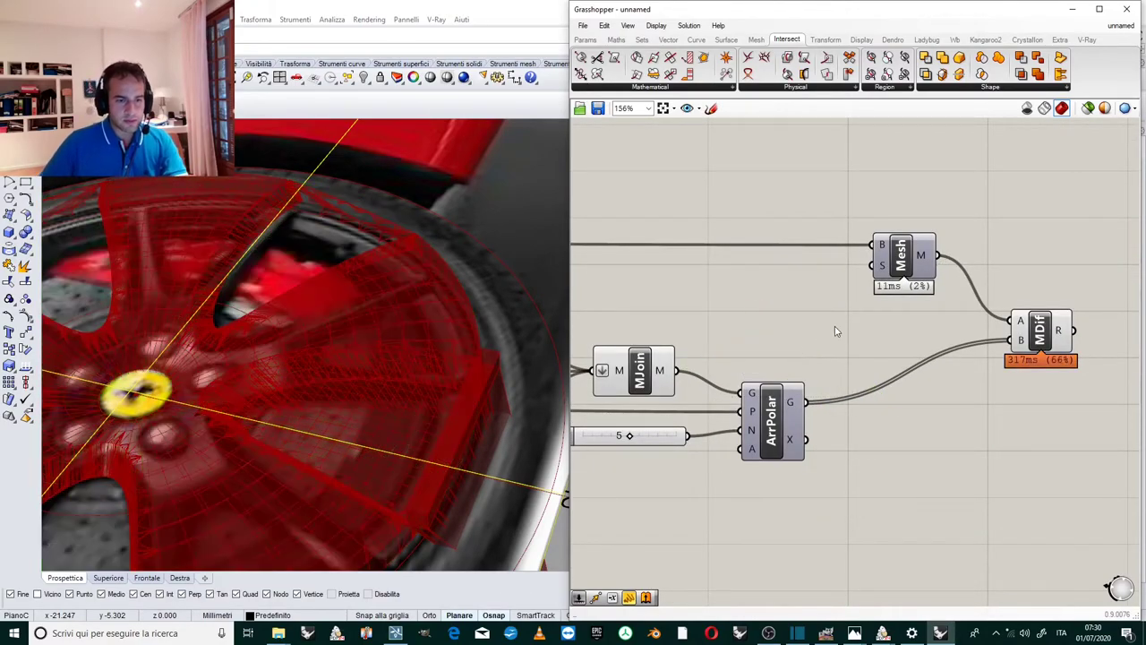
# Move the Count slider lower, clear of the wires running into the Polar Array.
pyautogui.scroll(-2, 827, 326)
pyautogui.scroll(1, 786, 344)
pyautogui.scroll(-1, 821, 344)
pyautogui.scroll(1, 781, 349)
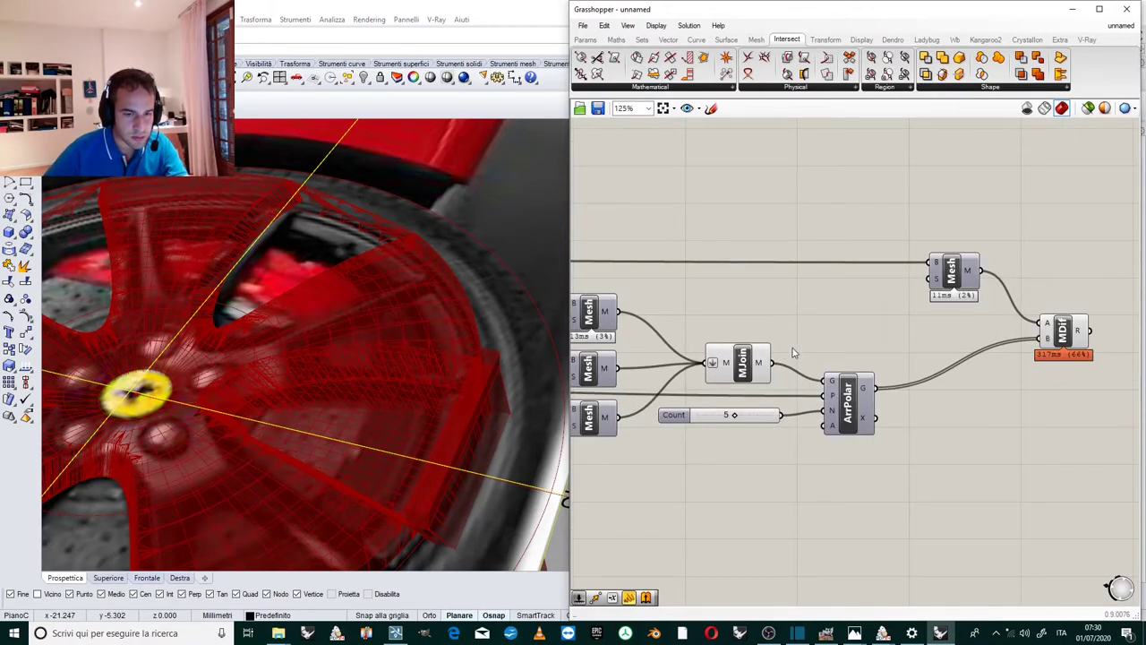
pyautogui.scroll(-2, 782, 381)
pyautogui.scroll(2, 797, 403)
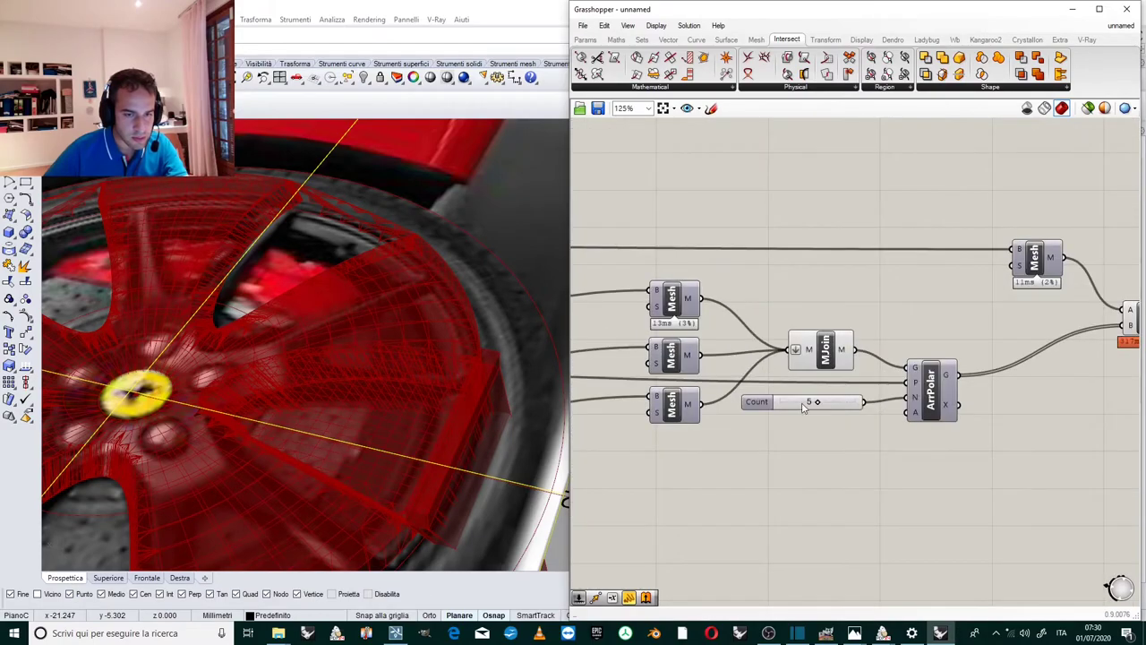
pyautogui.moveTo(810, 402); pyautogui.dragTo(813, 460)
# Preview the Mesh Join result on the wheel and shift the Polar Array component slightly lower.
pyautogui.click(833, 354)
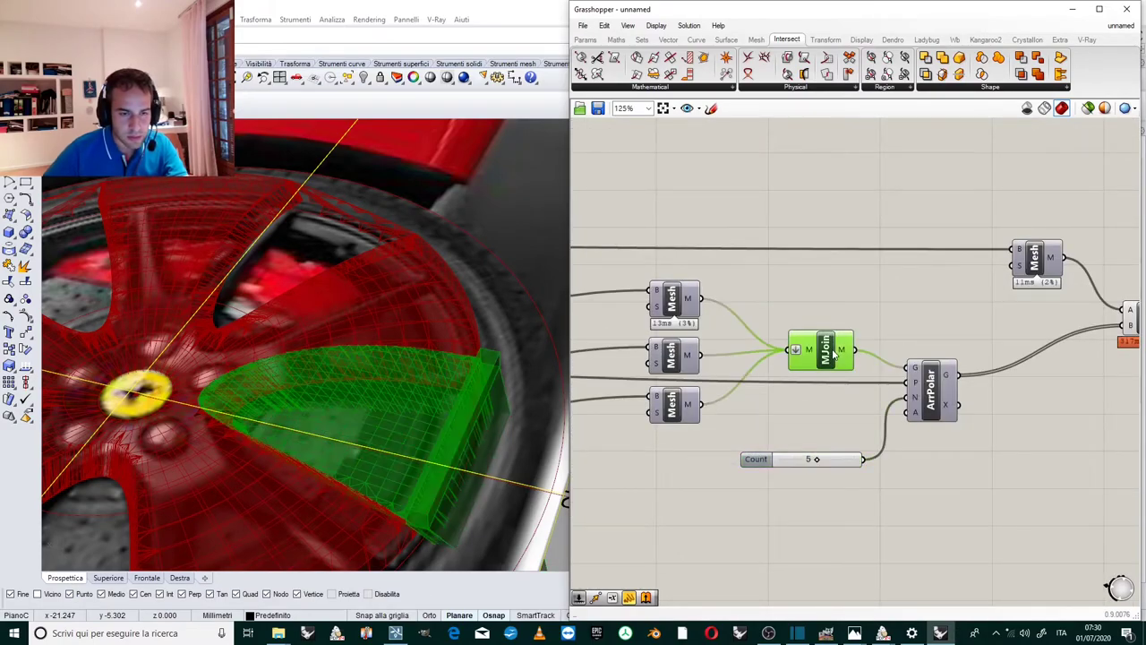
pyautogui.scroll(-1, 826, 335)
pyautogui.scroll(1, 779, 380)
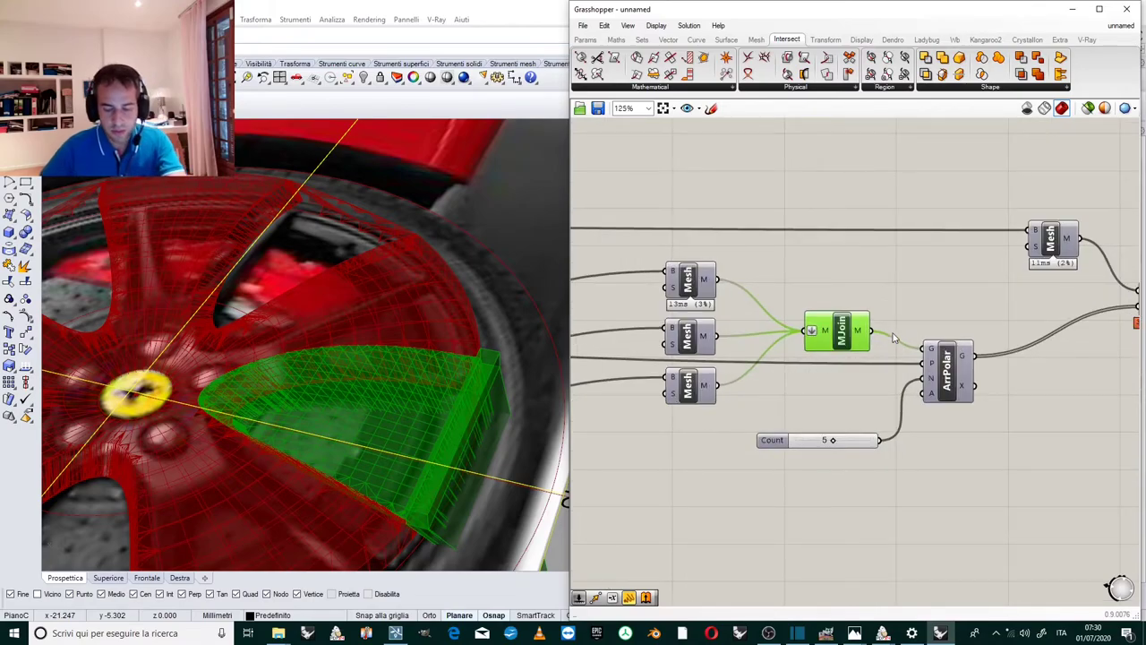
pyautogui.click(906, 247)
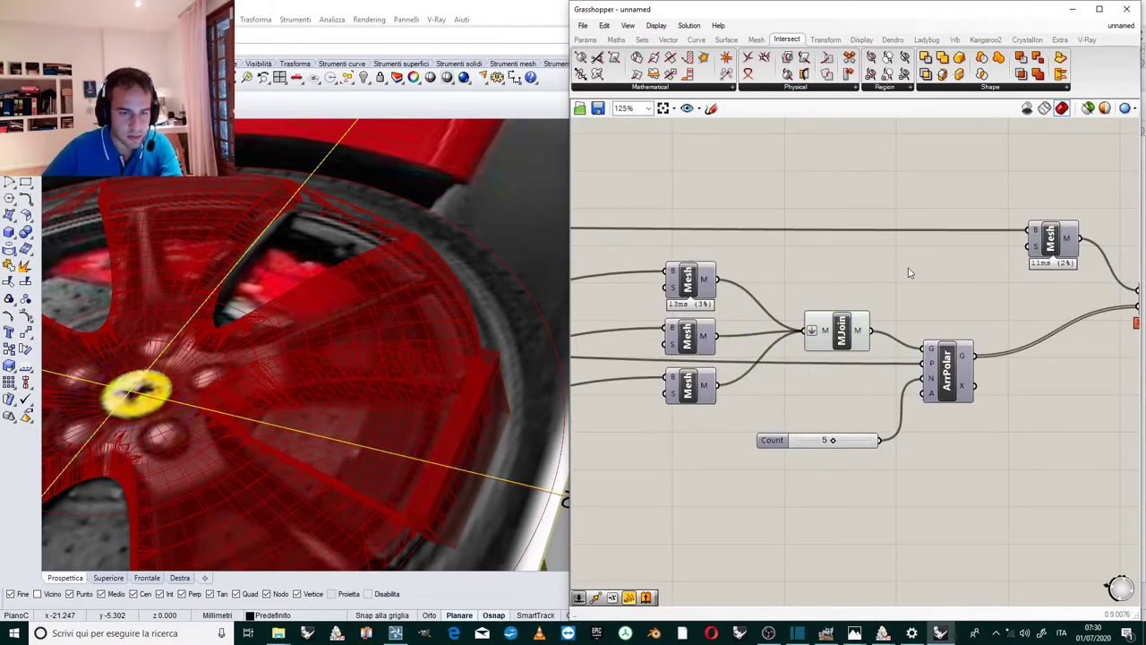
pyautogui.click(944, 367)
pyautogui.scroll(-1, 926, 296)
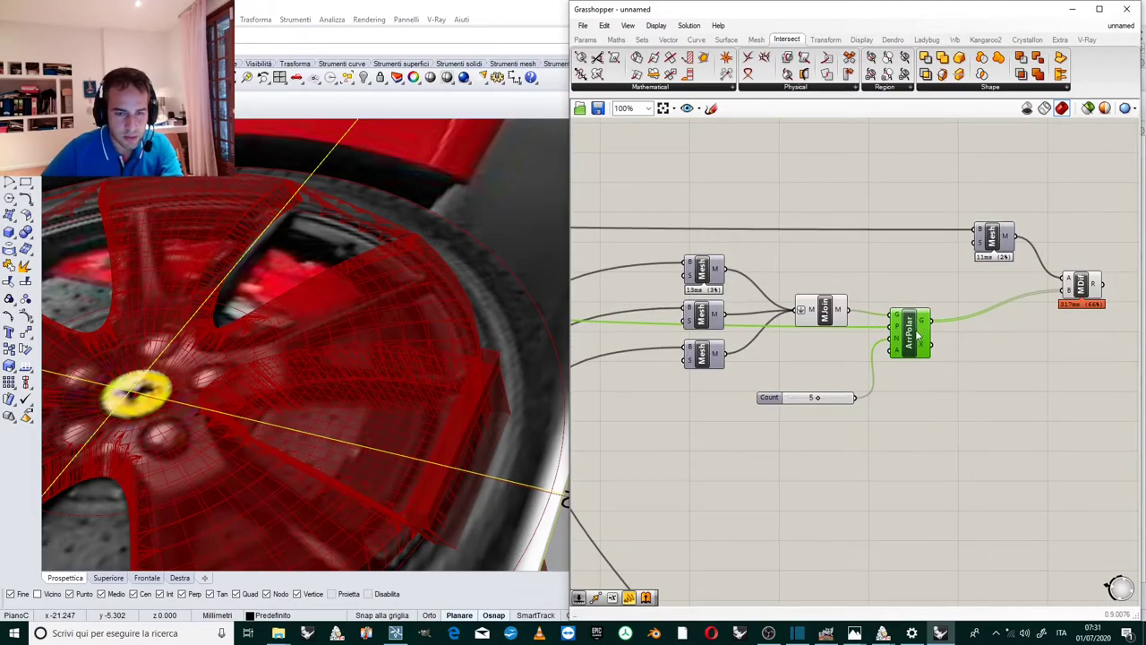
pyautogui.moveTo(916, 334); pyautogui.dragTo(914, 345)
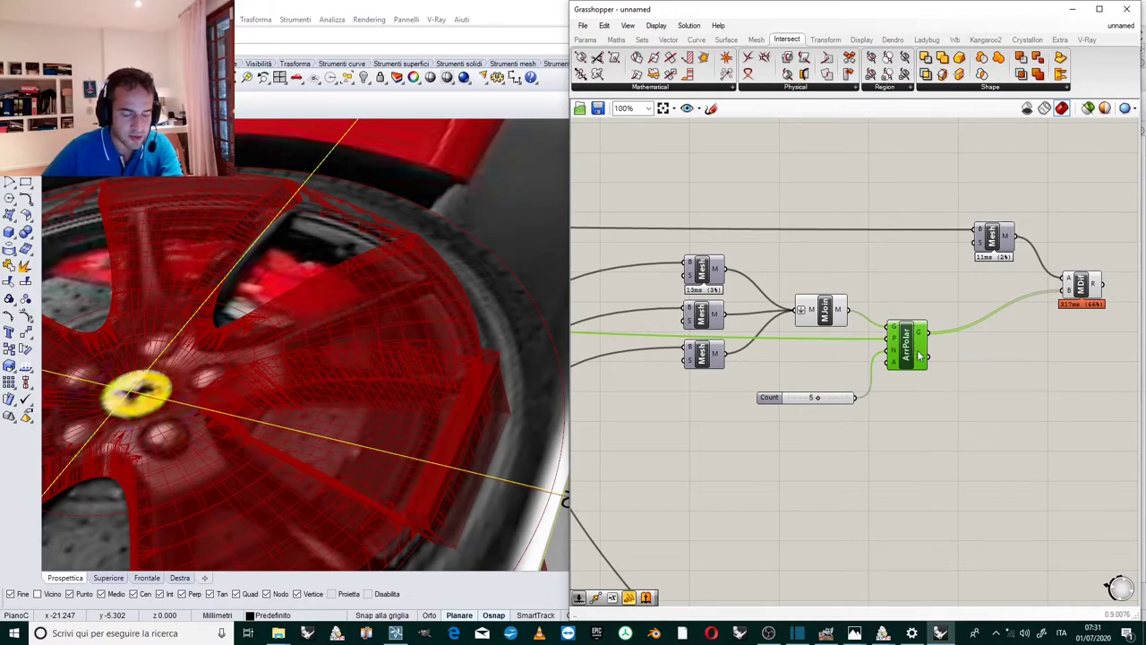
pyautogui.moveTo(918, 357)
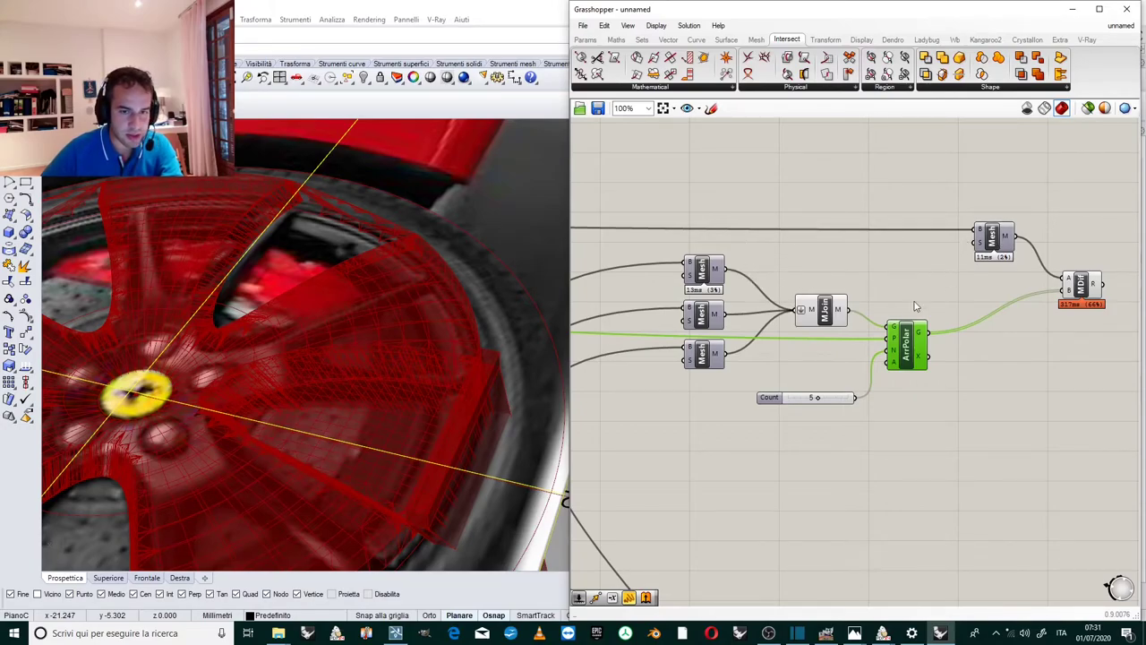
# Delete the Mesh Join component and connect the first opening's Mesh output directly to the Polar Array's geometry input G.
pyautogui.scroll(1, 893, 326)
pyautogui.click(799, 309)
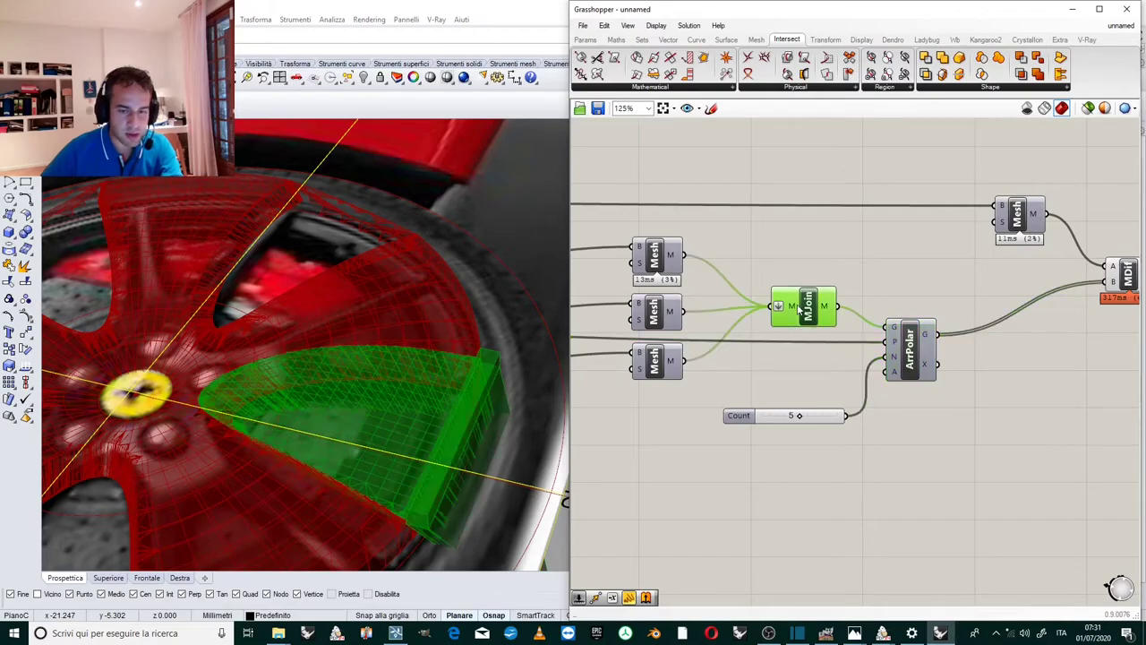
pyautogui.press('Delete')
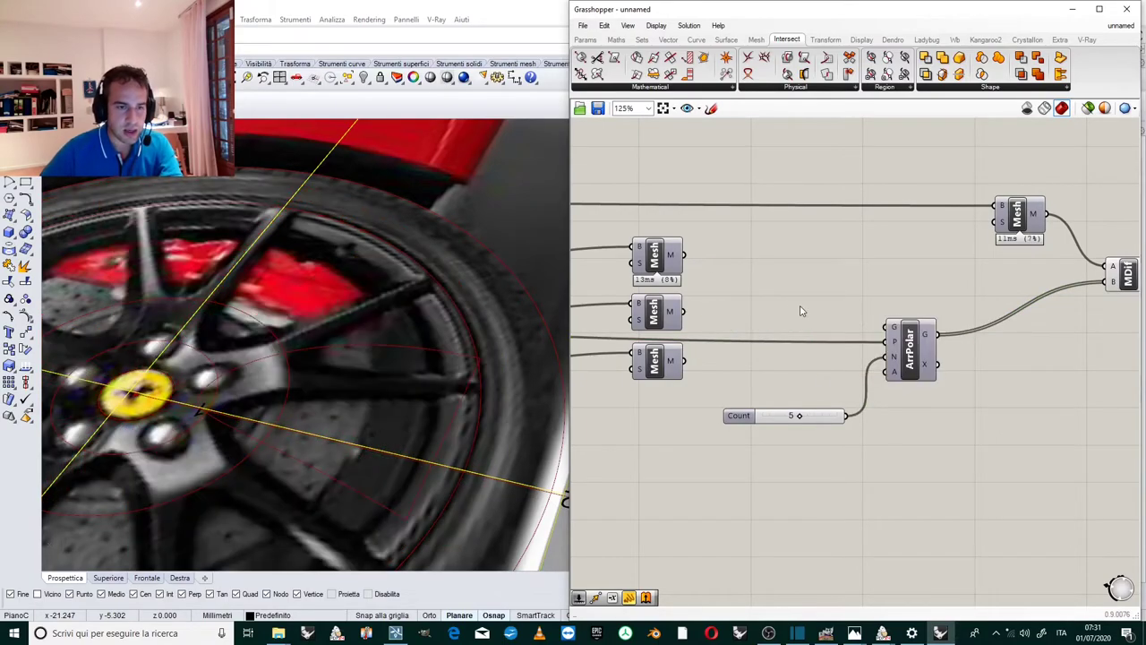
pyautogui.click(674, 262)
pyautogui.moveTo(685, 259)
pyautogui.mouseDown()
pyautogui.moveTo(819, 284)
pyautogui.moveTo(886, 326)
pyautogui.mouseUp()
pyautogui.scroll(-3, 877, 302)
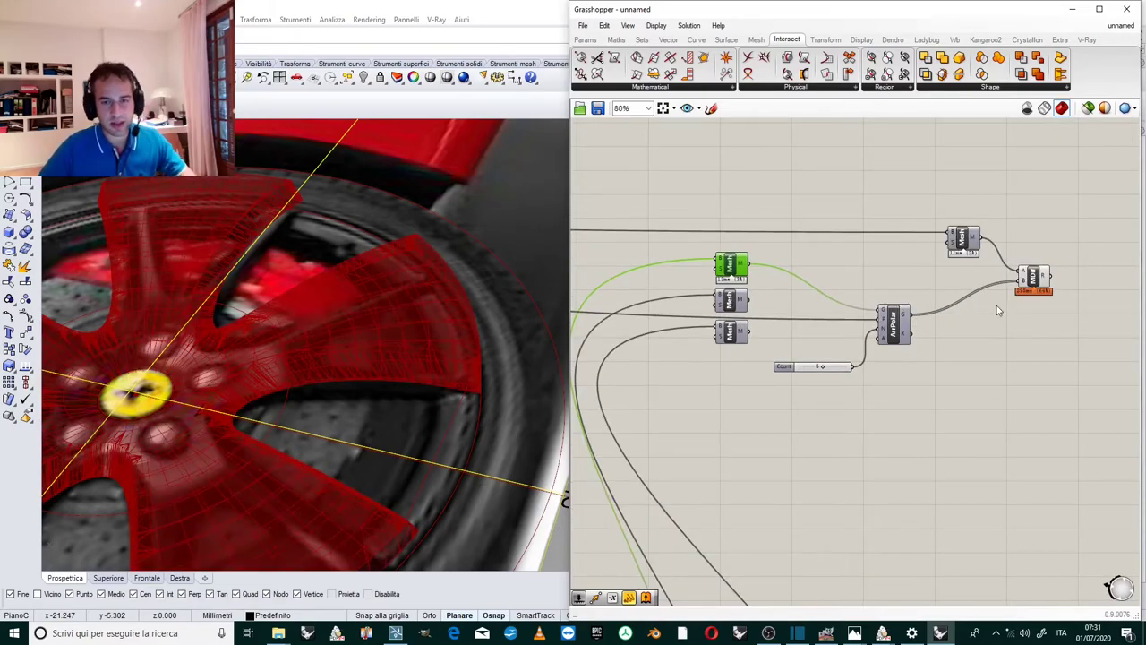
# Examine the Mesh Difference result on the wheel, checking the edges of the cut spoke openings.
pyautogui.click(1039, 278)
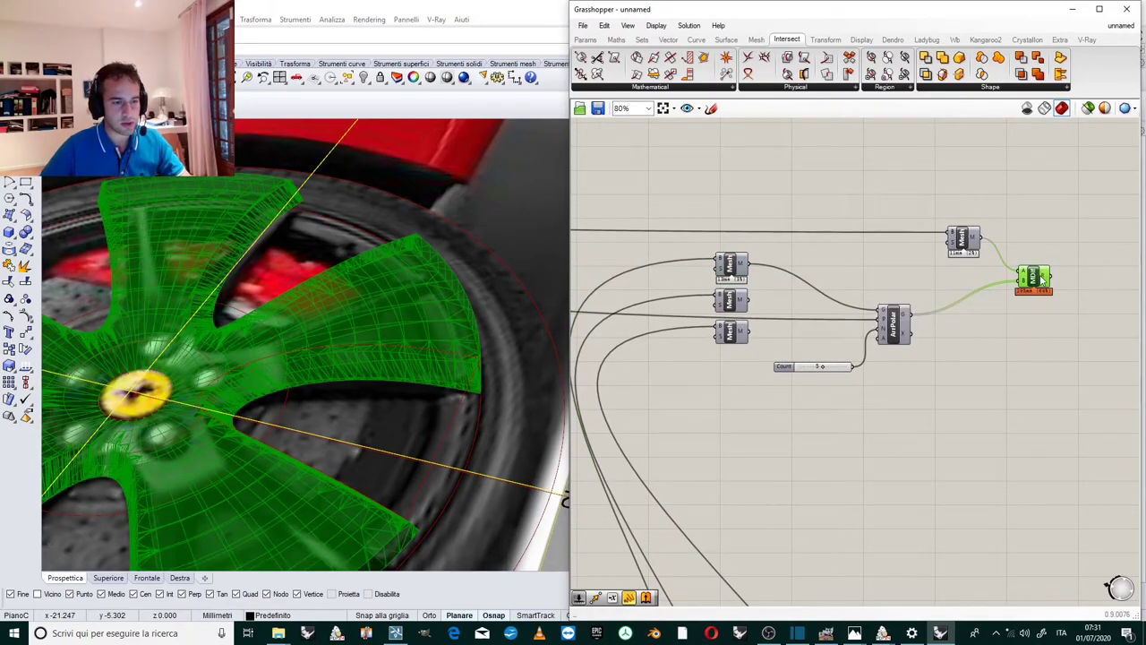
pyautogui.scroll(-8, 525, 303)
pyautogui.moveTo(476, 277); pyautogui.dragTo(457, 353, button='right')
pyautogui.scroll(3, 457, 352)
pyautogui.moveTo(358, 373); pyautogui.dragTo(367, 384, button='right')
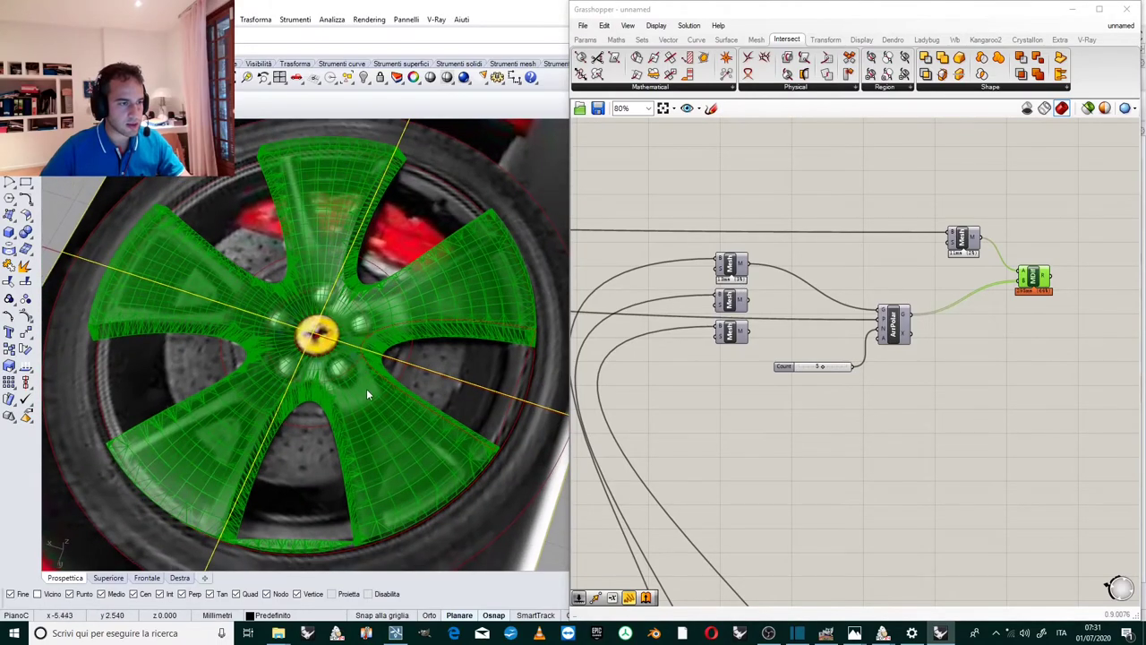
pyautogui.scroll(3, 365, 386)
pyautogui.click(895, 391)
pyautogui.scroll(2, 924, 314)
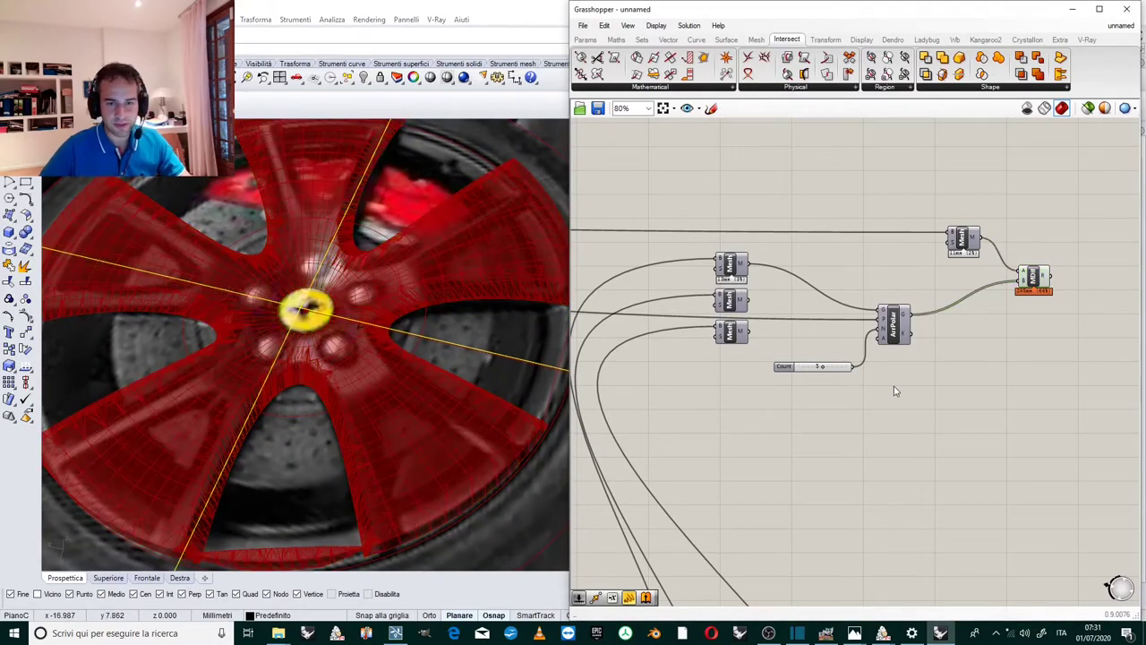
# Duplicate the Polar Array with its Count slider below the original and connect the second Mesh to the copy's input G.
pyautogui.scroll(-2, 884, 324)
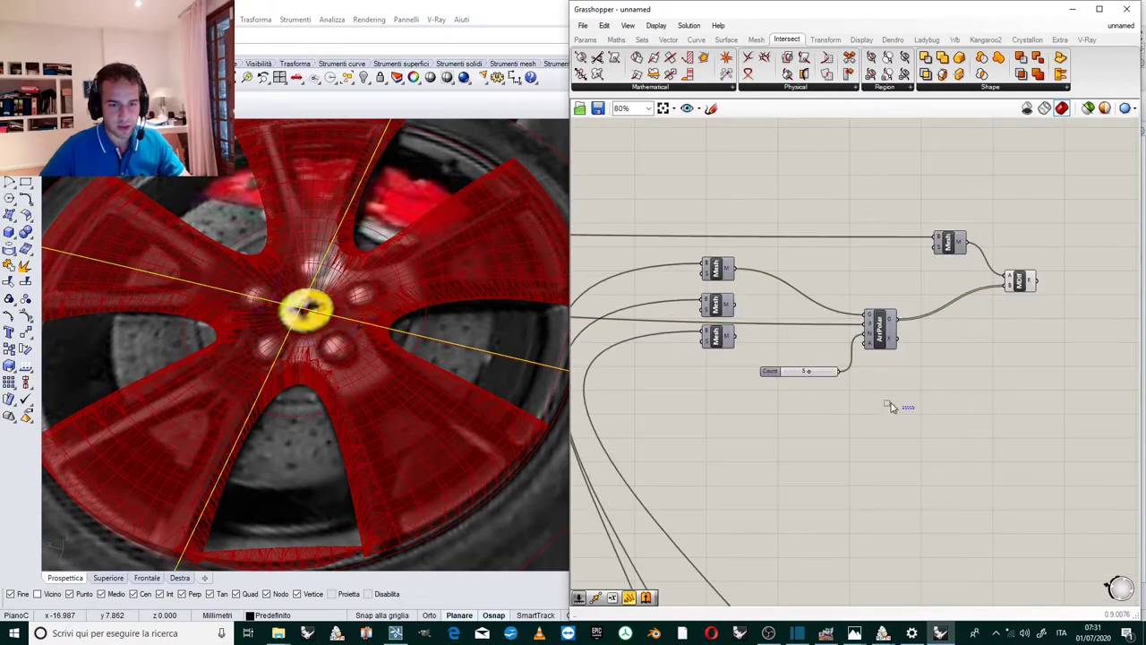
pyautogui.moveTo(901, 409); pyautogui.dragTo(794, 351)
pyautogui.hotkey('ctrl', 'v')
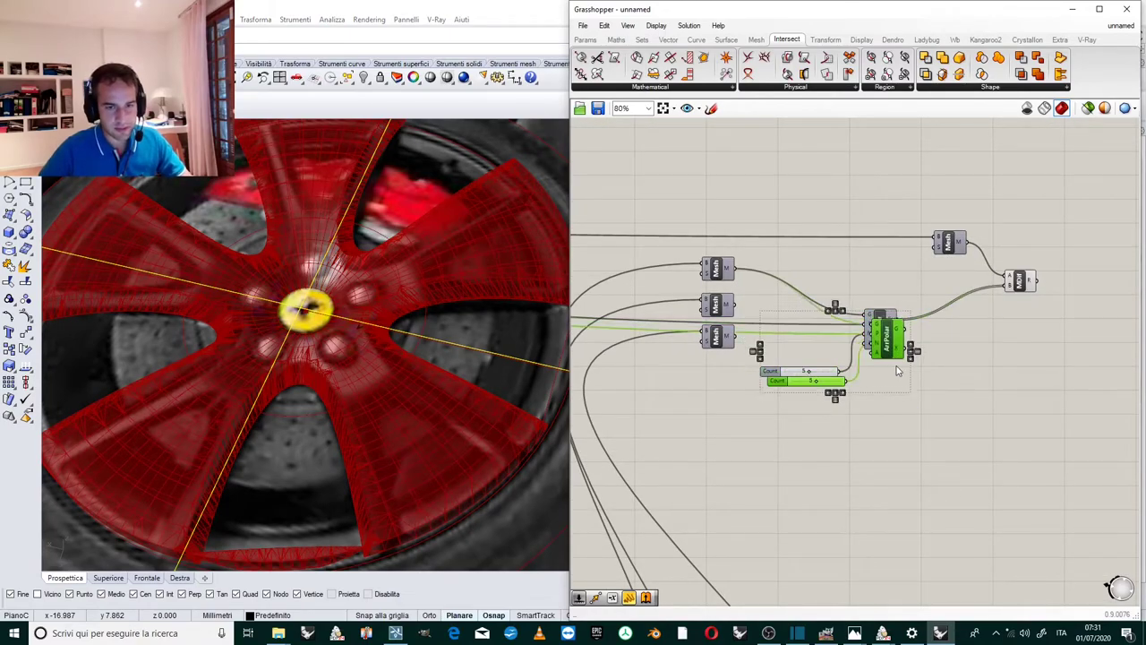
pyautogui.moveTo(888, 347); pyautogui.dragTo(929, 431)
pyautogui.moveTo(743, 309); pyautogui.dragTo(910, 402)
# Duplicate the Mesh Difference component beside the original.
pyautogui.scroll(3, 1001, 409)
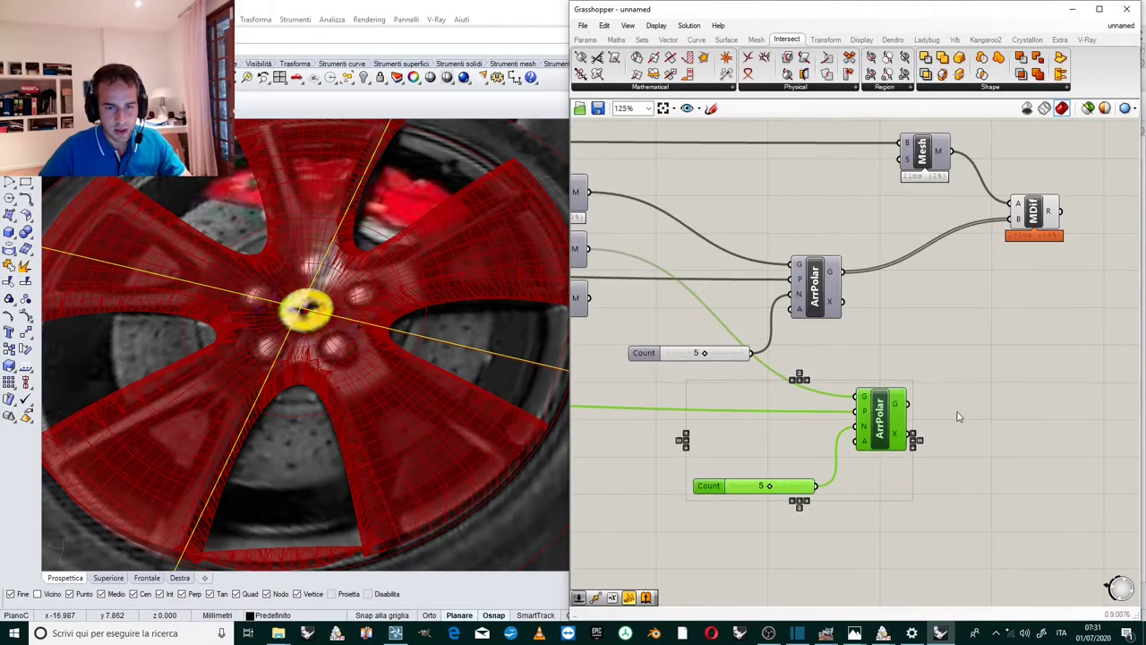
pyautogui.click(1039, 209)
pyautogui.hotkey('ctrl', 'c')
pyautogui.hotkey('ctrl', 'v')
pyautogui.scroll(-4, 1059, 279)
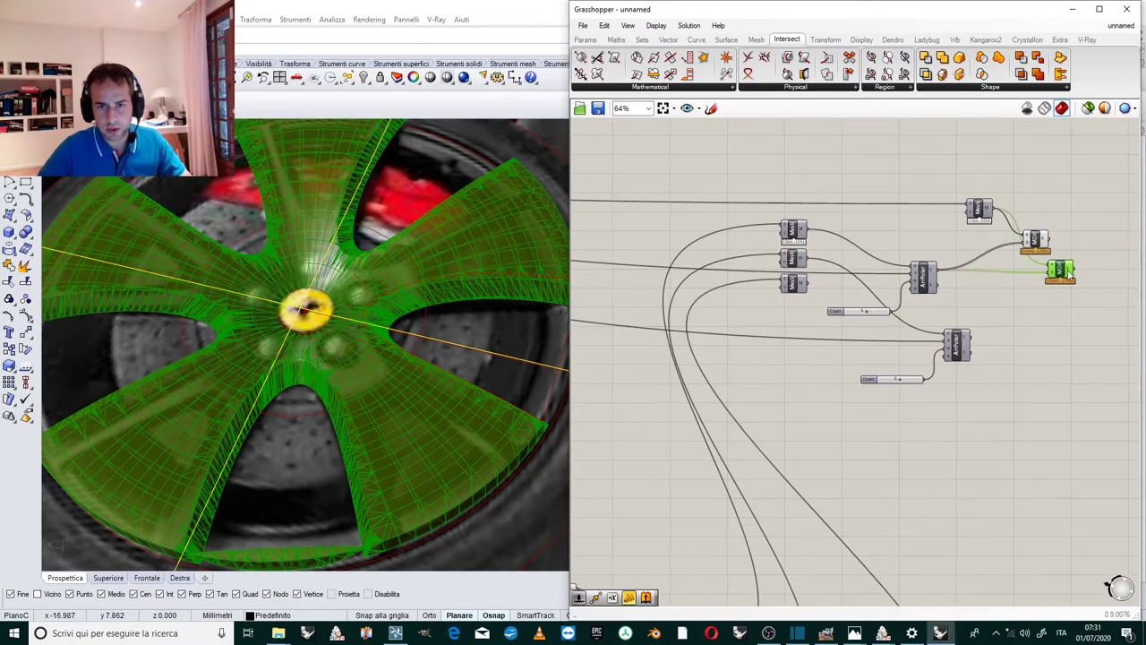
pyautogui.scroll(4, 1059, 279)
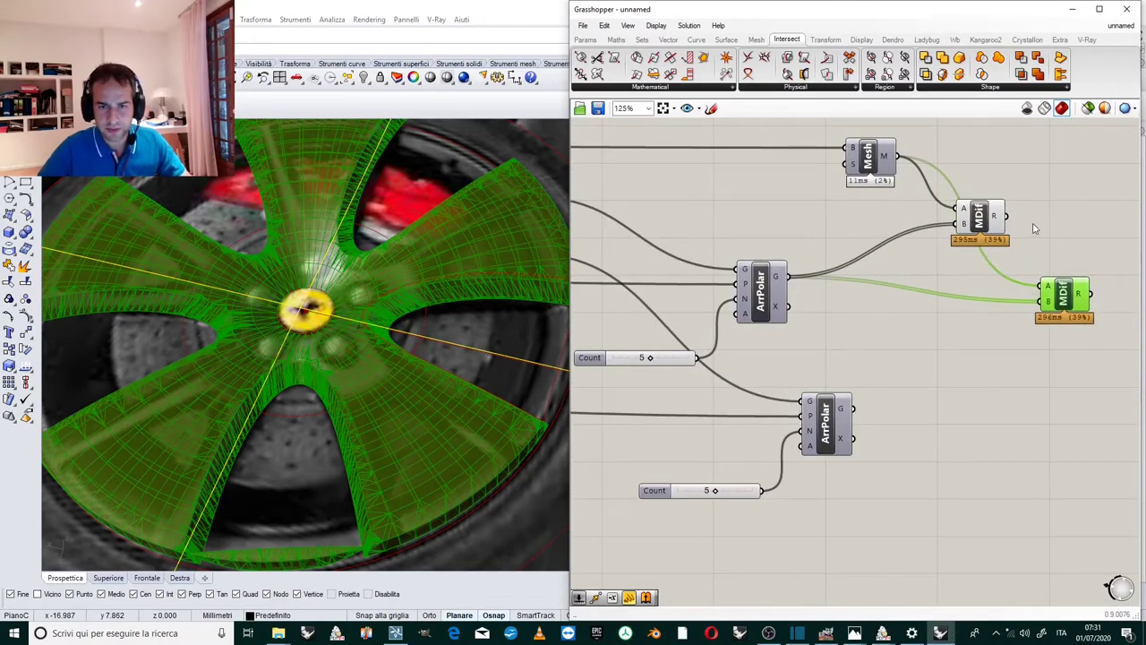
# Connect the first Mesh Difference result to the duplicate's input A and the second Polar Array to its input B, and check the rim.
pyautogui.moveTo(1006, 215); pyautogui.dragTo(1045, 286)
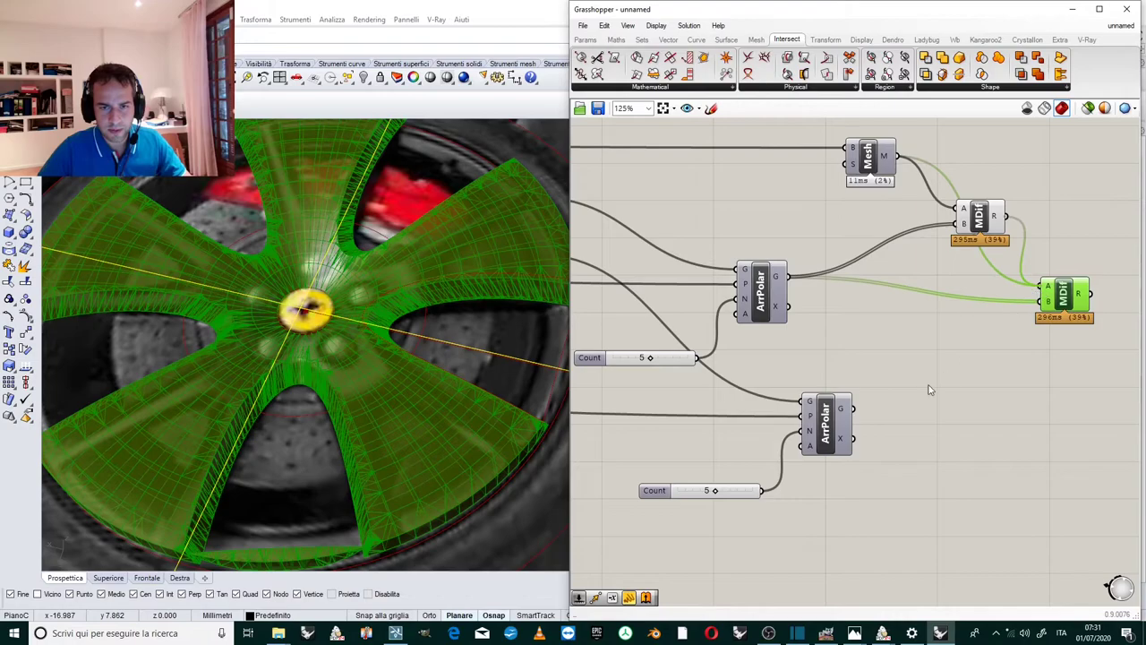
pyautogui.moveTo(855, 409); pyautogui.dragTo(1038, 304)
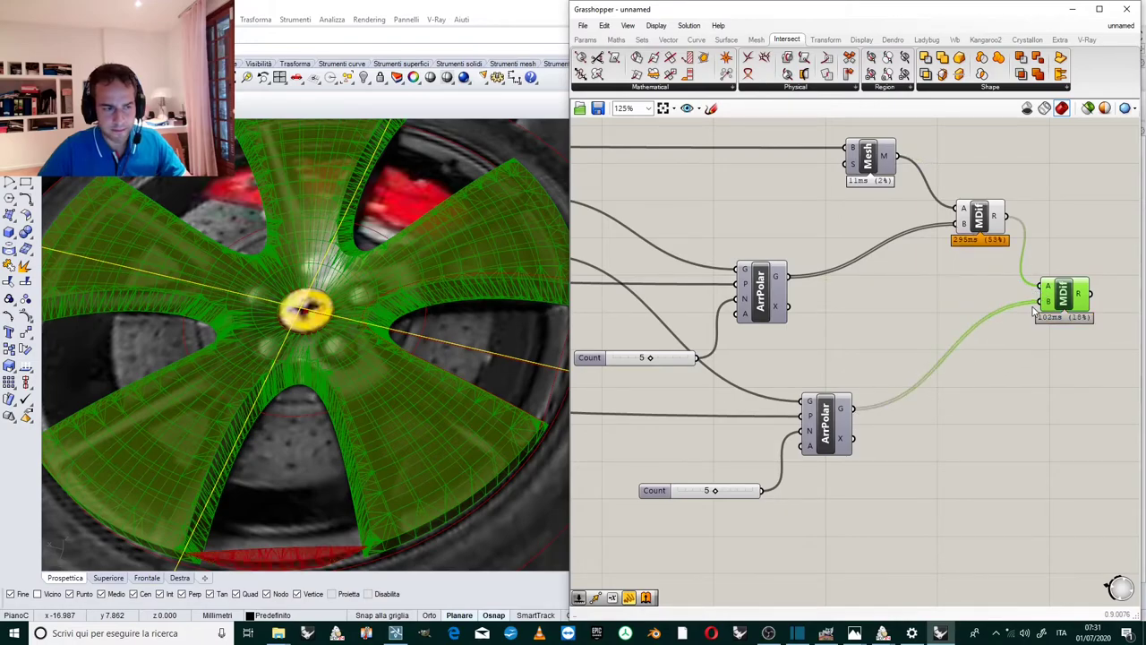
pyautogui.click(994, 395)
pyautogui.scroll(-3, 779, 385)
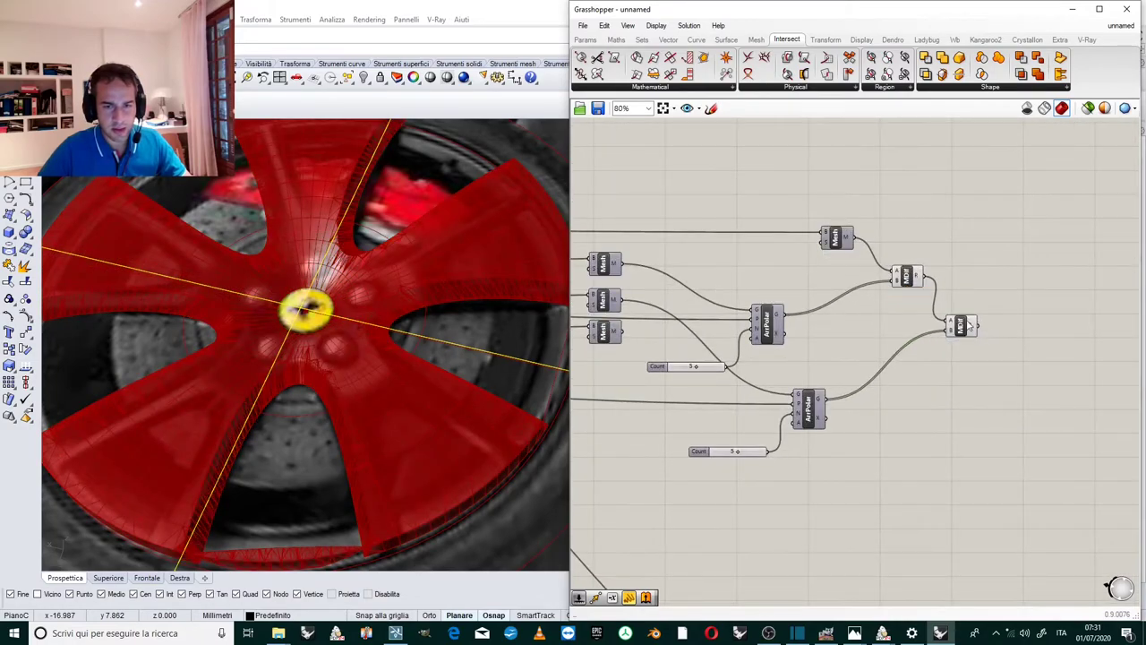
pyautogui.click(960, 327)
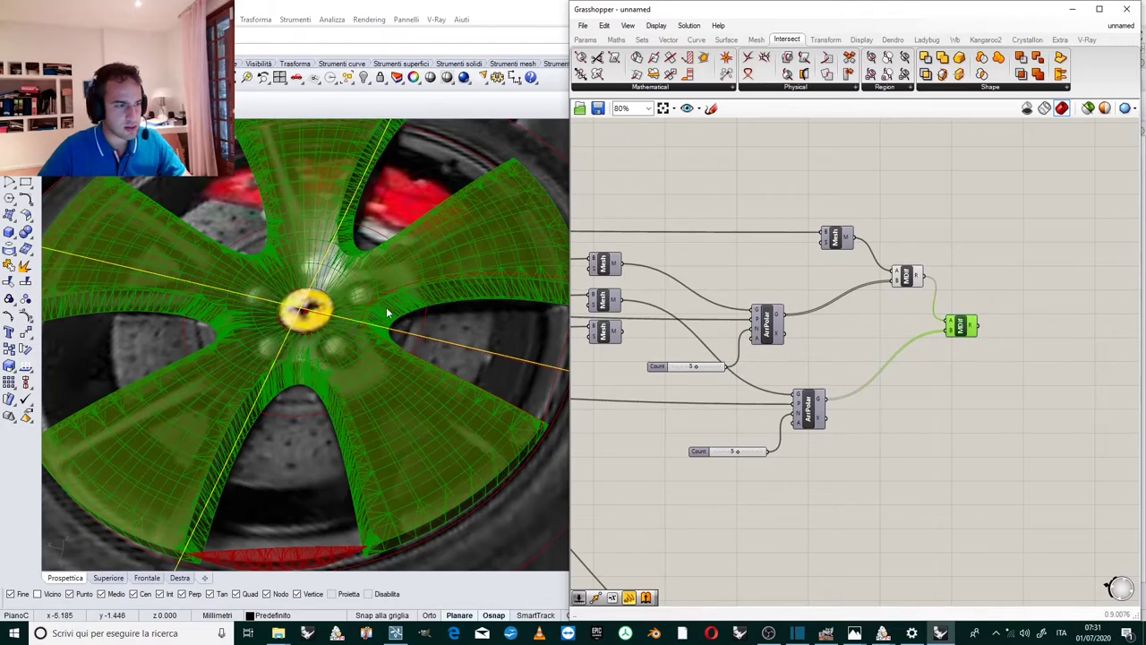
pyautogui.moveTo(396, 317); pyautogui.dragTo(432, 313, button='right')
pyautogui.click(941, 435)
pyautogui.scroll(3, 738, 395)
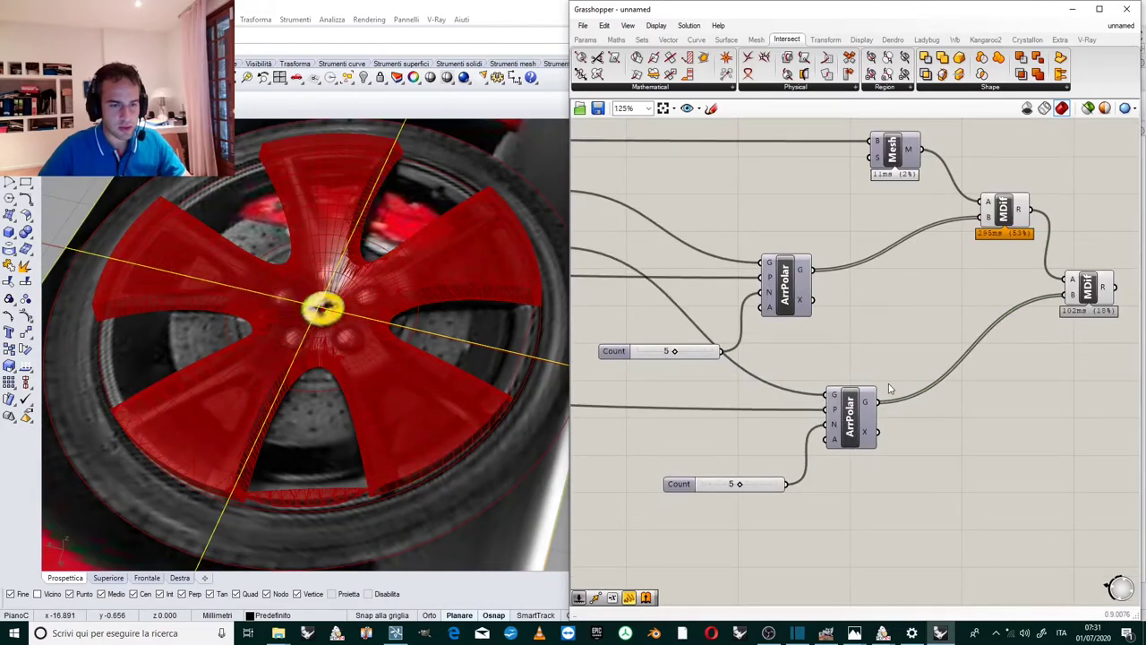
pyautogui.moveTo(513, 398); pyautogui.dragTo(516, 389, button='right')
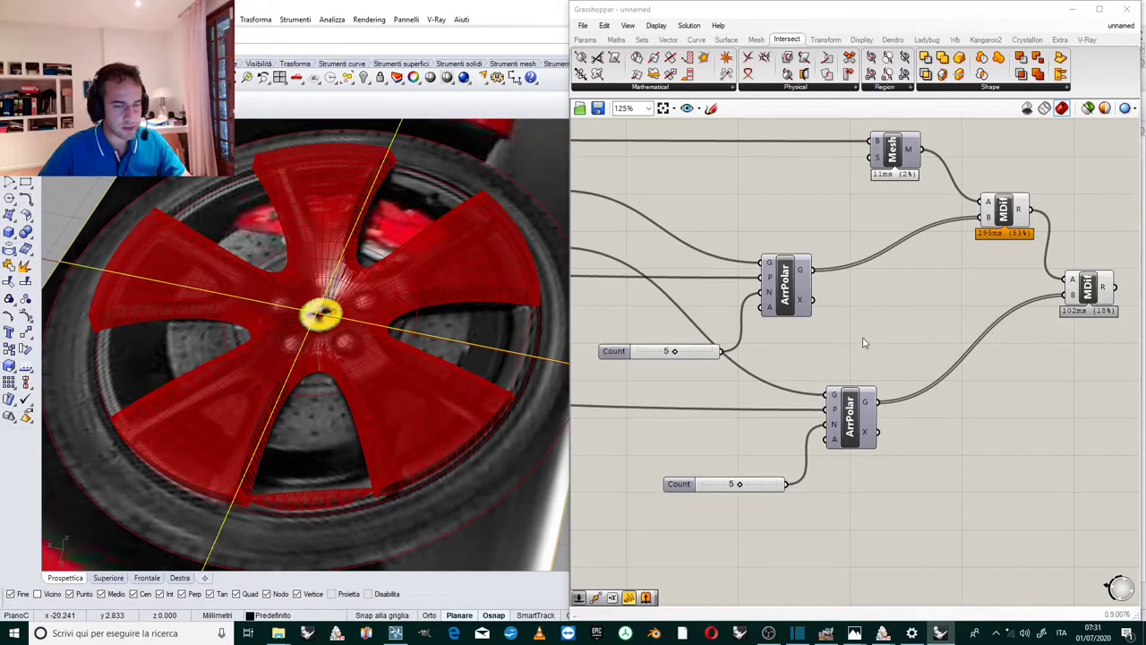
# Rearrange the second Polar Array, its Count slider and the second Mesh Difference into a tidier layout.
pyautogui.scroll(-3, 873, 341)
pyautogui.scroll(1, 873, 341)
pyautogui.moveTo(866, 385); pyautogui.dragTo(909, 383)
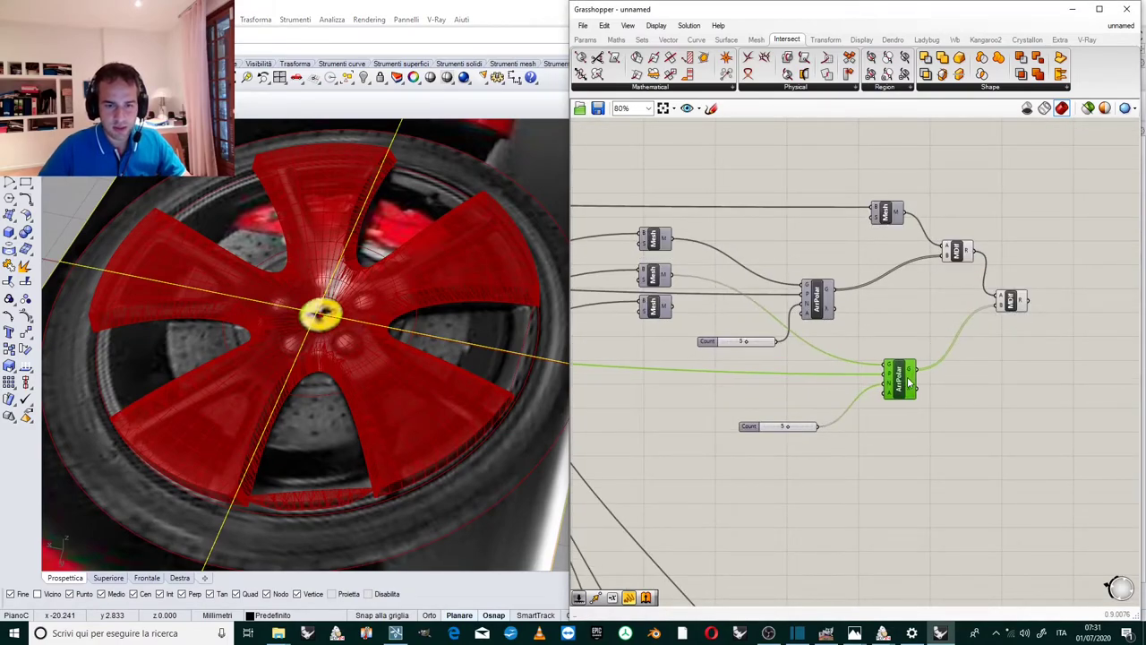
pyautogui.moveTo(803, 428); pyautogui.dragTo(870, 403)
pyautogui.click(967, 386)
pyautogui.scroll(-2, 927, 359)
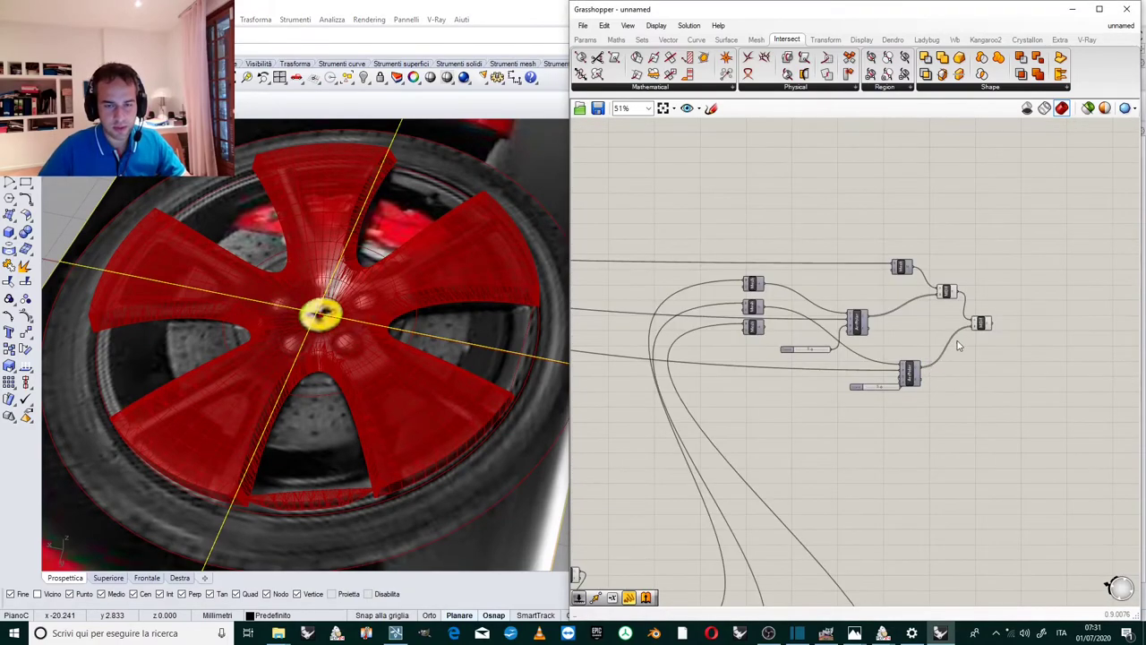
pyautogui.scroll(4, 964, 324)
pyautogui.moveTo(1000, 320); pyautogui.dragTo(1011, 357)
pyautogui.click(844, 367)
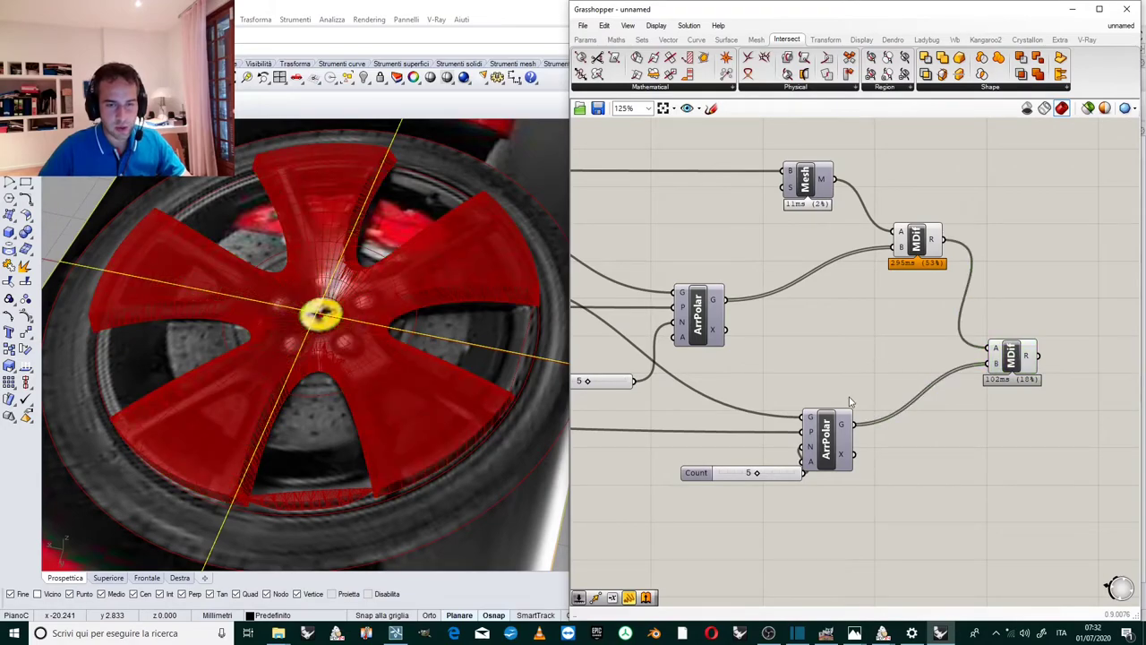
# Turn off the preview of the first Mesh Difference and examine the final cut rim mesh on the wheel.
pyautogui.scroll(-1, 850, 397)
pyautogui.moveTo(445, 345); pyautogui.dragTo(475, 327, button='right')
pyautogui.scroll(-2, 444, 300)
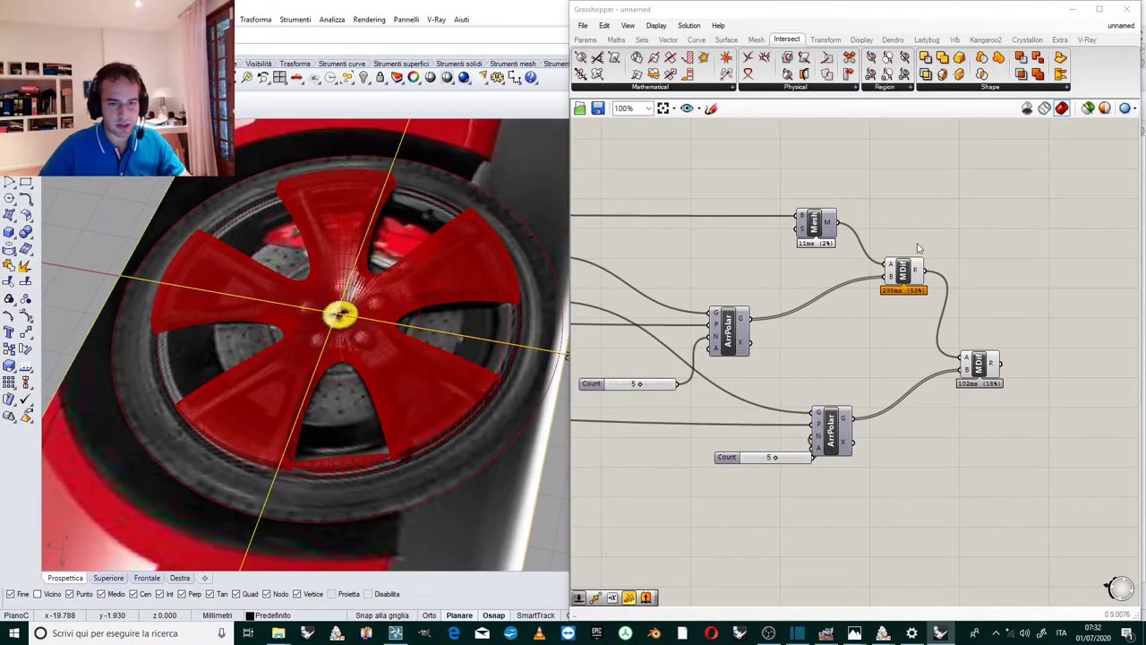
pyautogui.click(909, 274)
pyautogui.middleClick(909, 274)
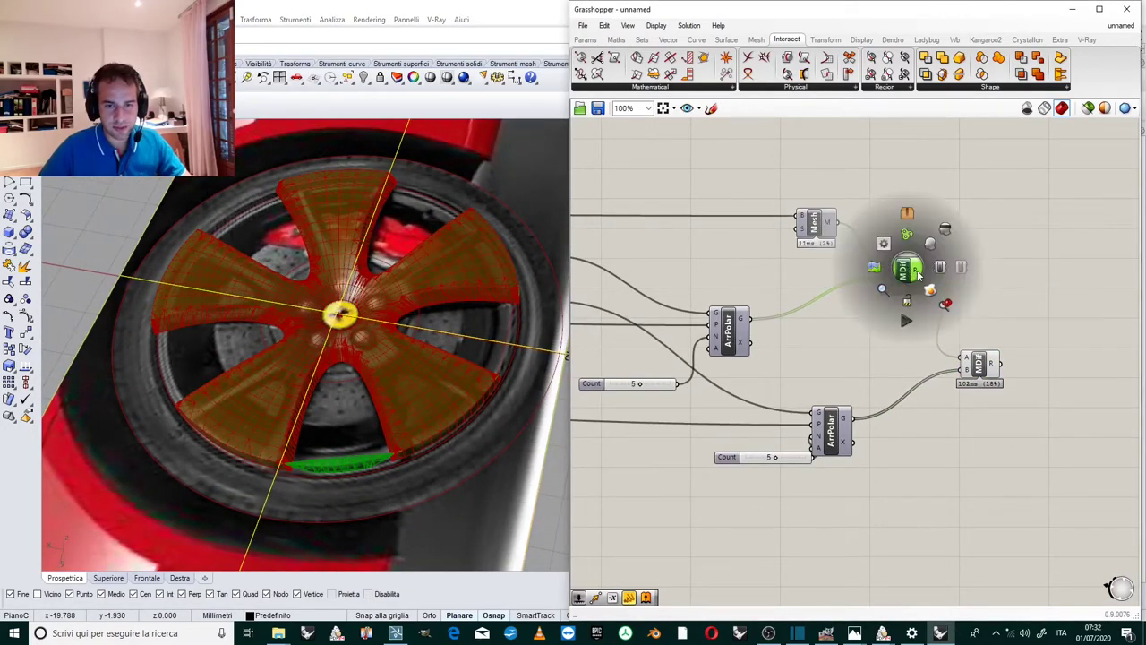
pyautogui.click(947, 229)
pyautogui.moveTo(347, 299)
pyautogui.mouseDown(button='right')
pyautogui.moveTo(363, 337)
pyautogui.moveTo(376, 220)
pyautogui.moveTo(367, 307)
pyautogui.mouseUp(button='right')
pyautogui.scroll(-4, 363, 336)
pyautogui.scroll(5, 366, 320)
pyautogui.click(837, 340)
pyautogui.scroll(-3, 841, 340)
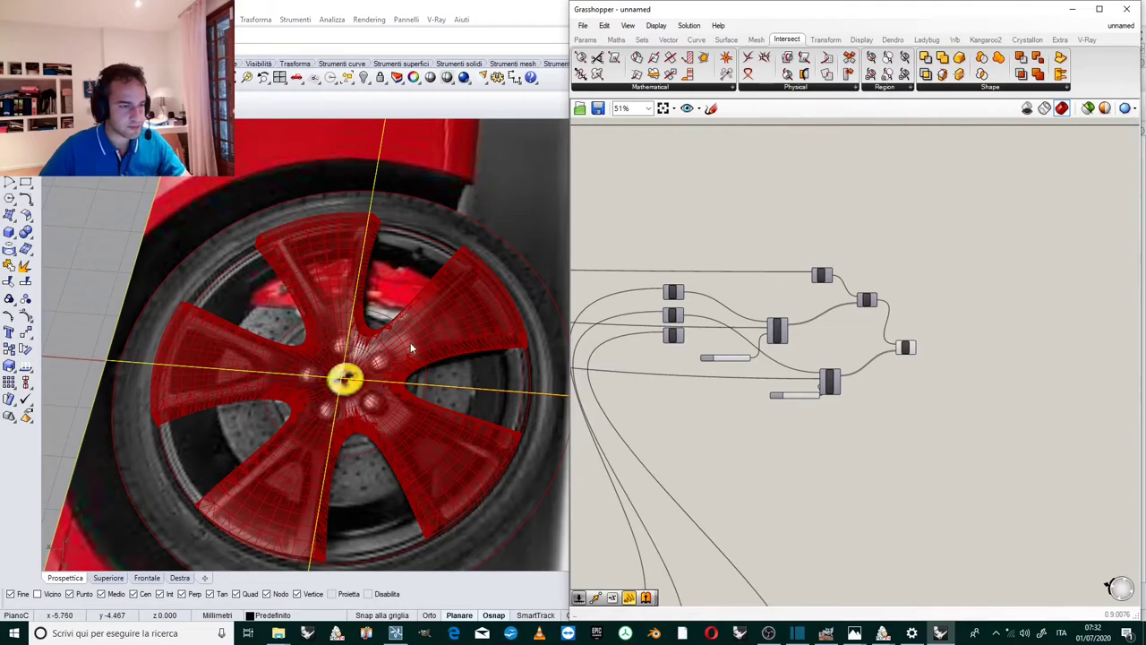
pyautogui.scroll(-4, 452, 219)
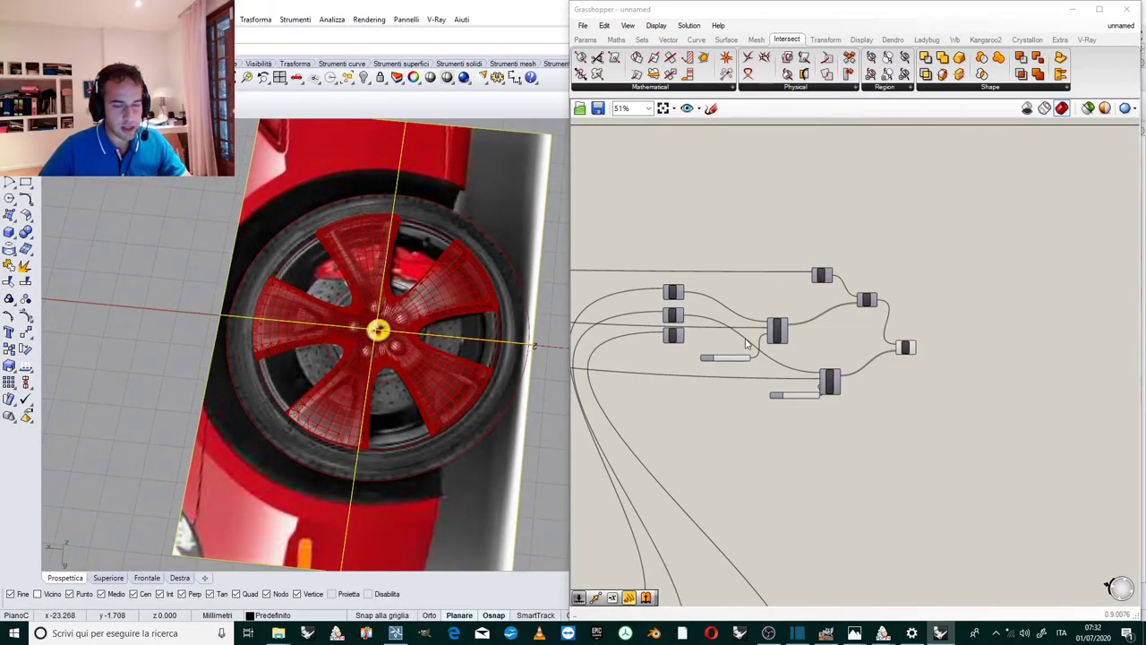
# Examine the Mesh Brep components feeding the polar arrays and mesh differences alongside the cut rim mesh.
pyautogui.scroll(3, 748, 340)
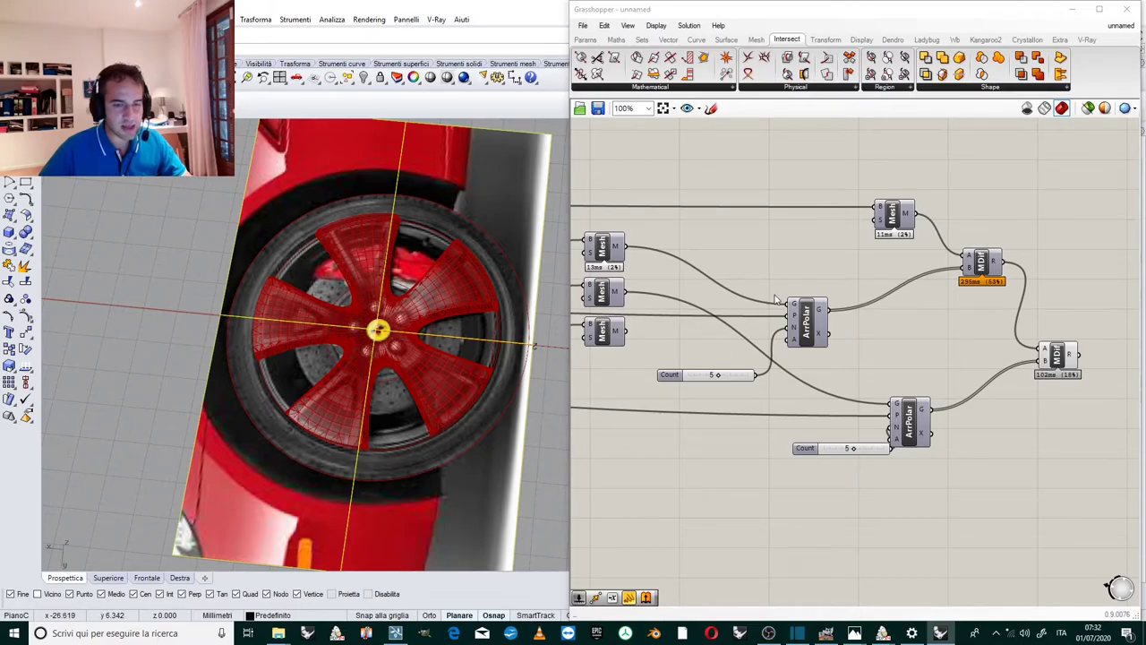
pyautogui.click(604, 251)
pyautogui.scroll(2, 617, 268)
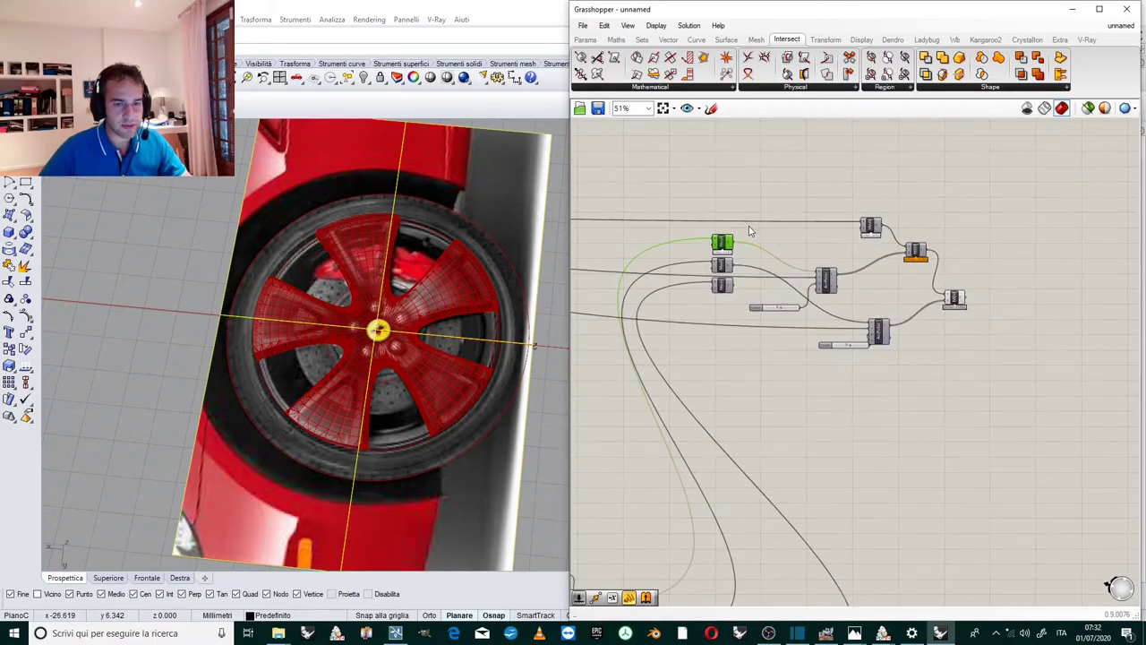
pyautogui.click(667, 352)
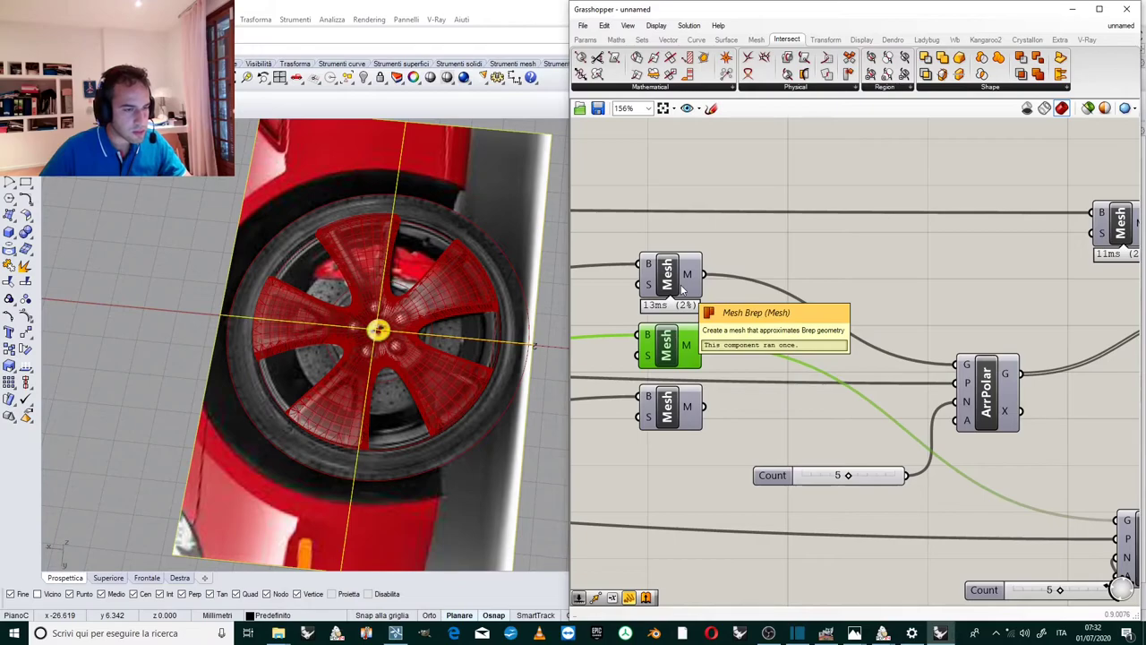
pyautogui.scroll(4, 327, 385)
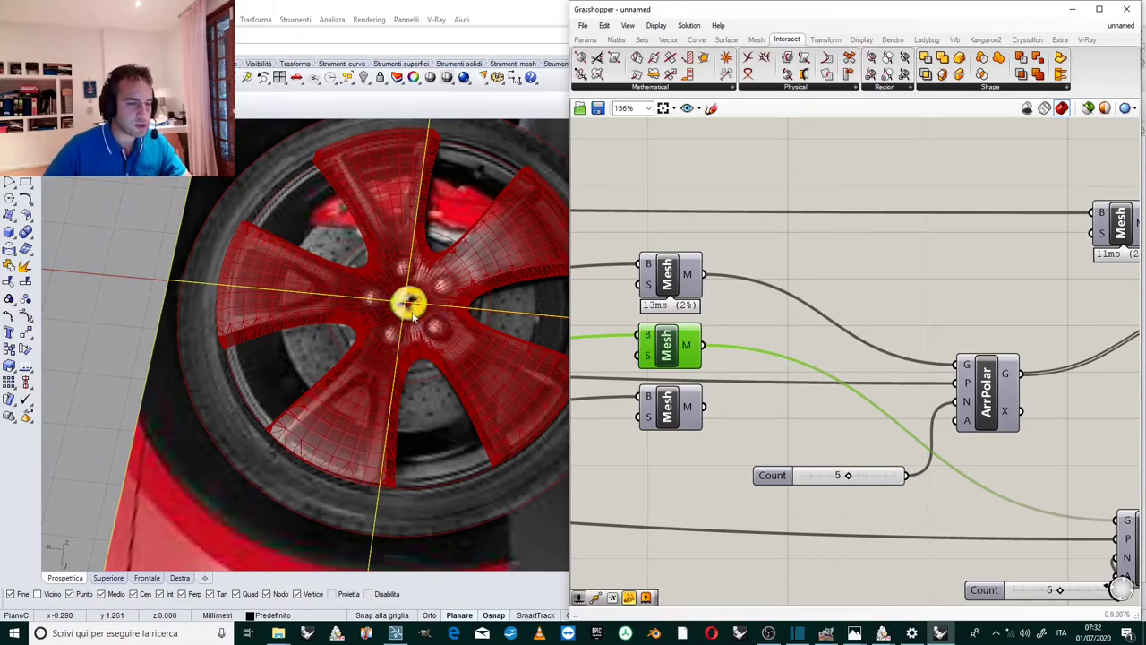
pyautogui.scroll(-3, 372, 376)
pyautogui.scroll(2, 313, 415)
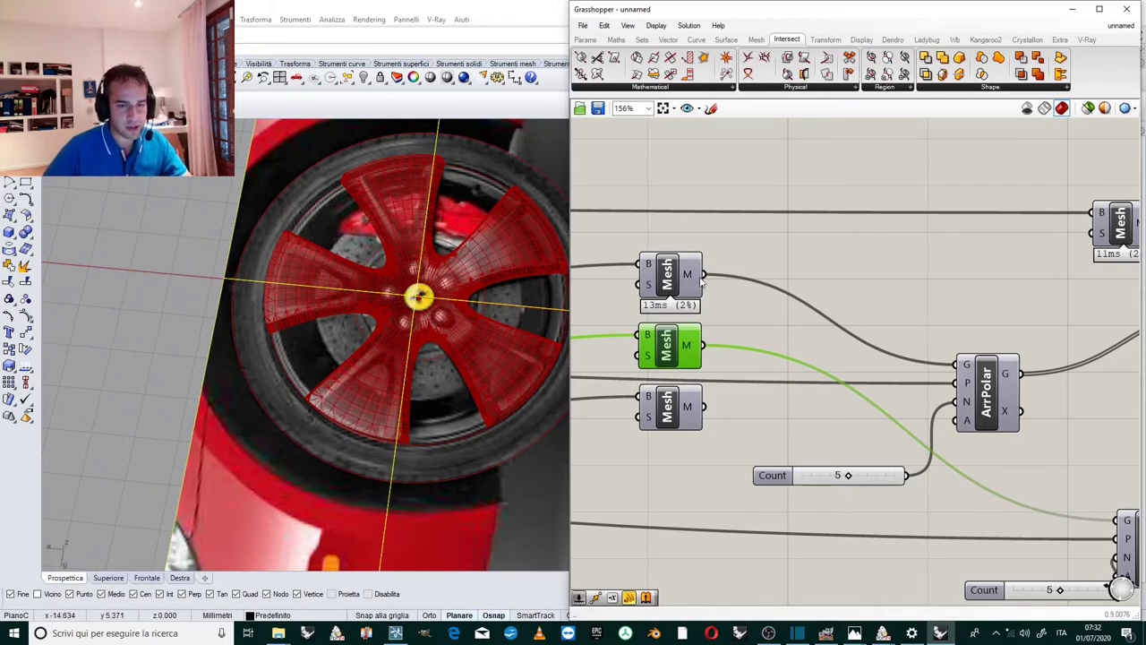
pyautogui.click(754, 234)
pyautogui.scroll(-4, 754, 233)
pyautogui.scroll(-3, 895, 184)
pyautogui.scroll(3, 945, 210)
pyautogui.scroll(3, 938, 254)
pyautogui.click(978, 325)
pyautogui.scroll(-2, 962, 323)
# Rearrange the polar arrays, their Count sliders, the wheel's Mesh Brep and both Mesh Differences into a more compact layout.
pyautogui.moveTo(942, 191); pyautogui.dragTo(587, 407)
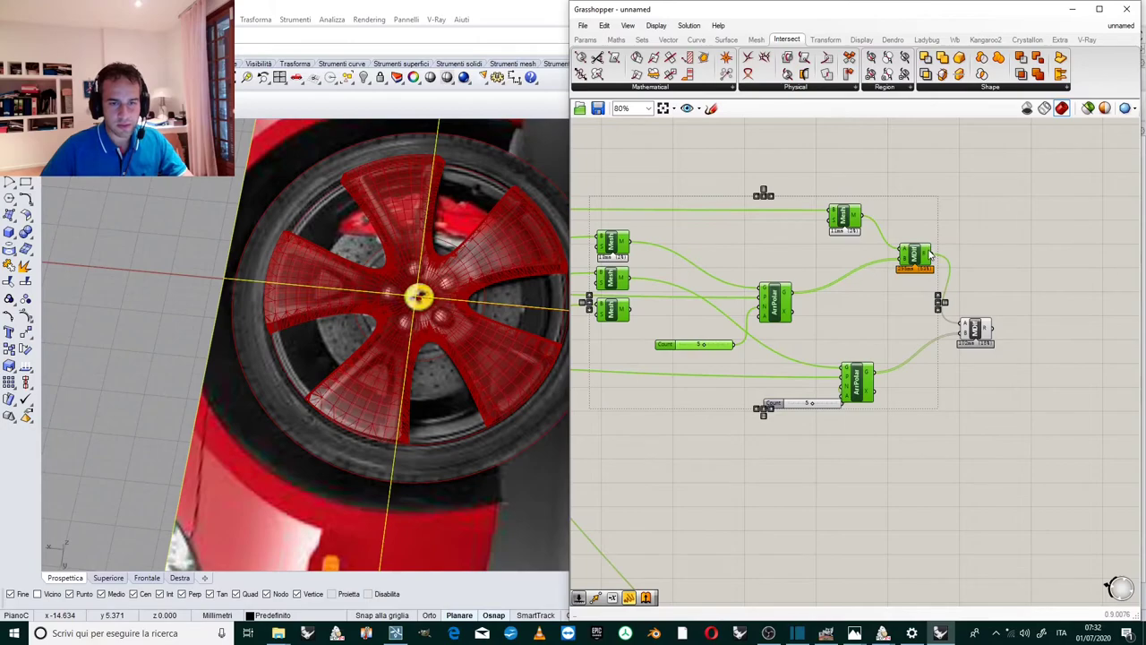
pyautogui.click(845, 273)
pyautogui.moveTo(775, 307); pyautogui.dragTo(736, 267)
pyautogui.moveTo(705, 351); pyautogui.dragTo(706, 322)
pyautogui.moveTo(844, 218); pyautogui.dragTo(787, 235)
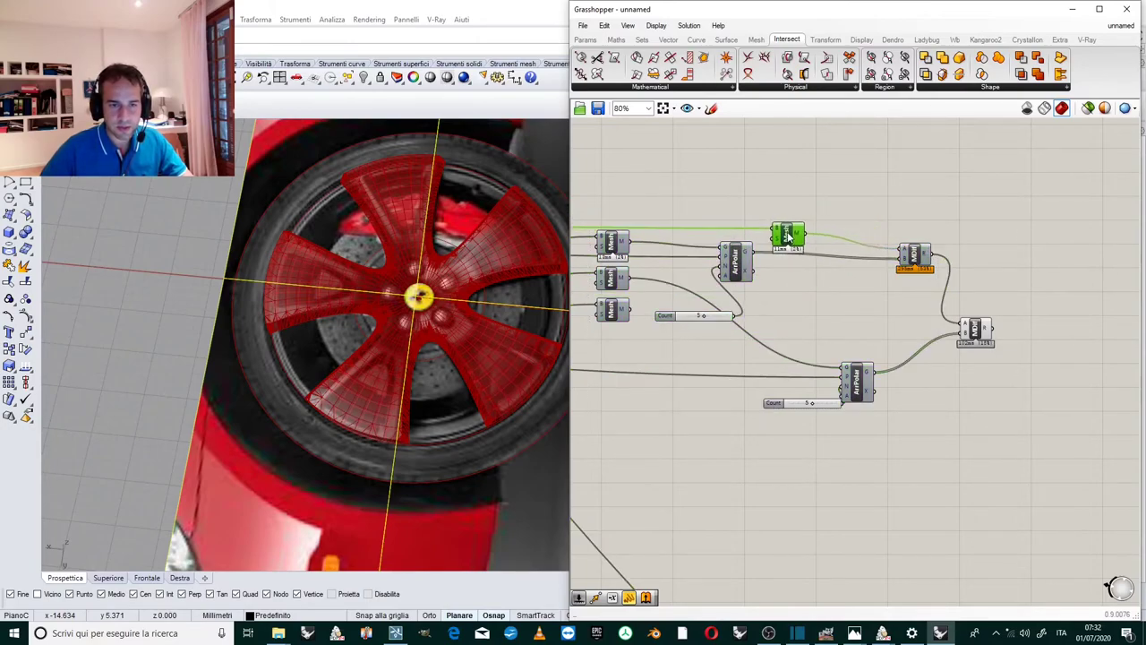
pyautogui.moveTo(918, 259); pyautogui.dragTo(837, 249)
pyautogui.moveTo(856, 402); pyautogui.dragTo(833, 325)
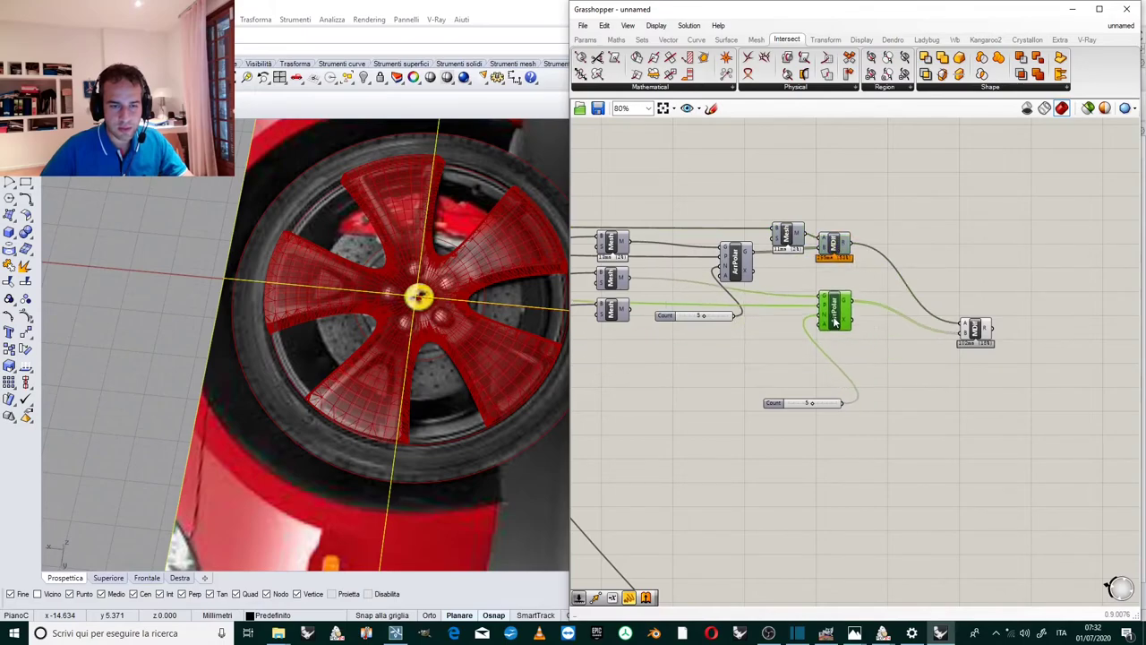
pyautogui.moveTo(832, 404); pyautogui.dragTo(790, 340)
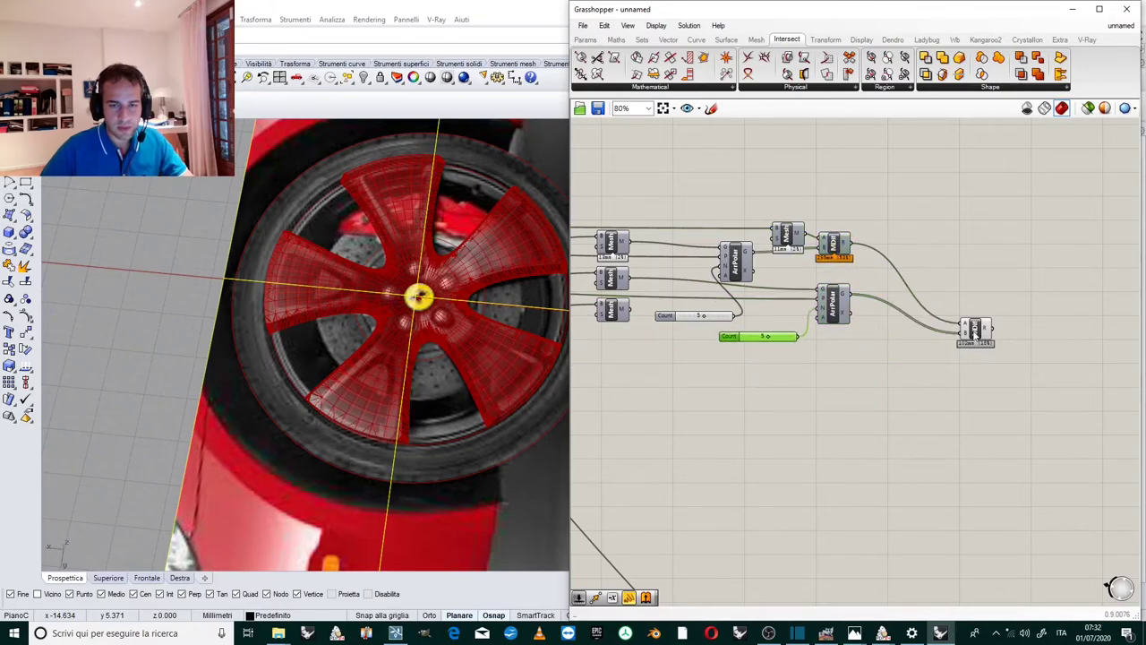
pyautogui.moveTo(972, 334); pyautogui.dragTo(906, 295)
# Rename the second Mesh Difference component to "main geometry" and space it slightly away from the second Polar Array.
pyautogui.scroll(6, 906, 295)
pyautogui.rightClick(913, 296)
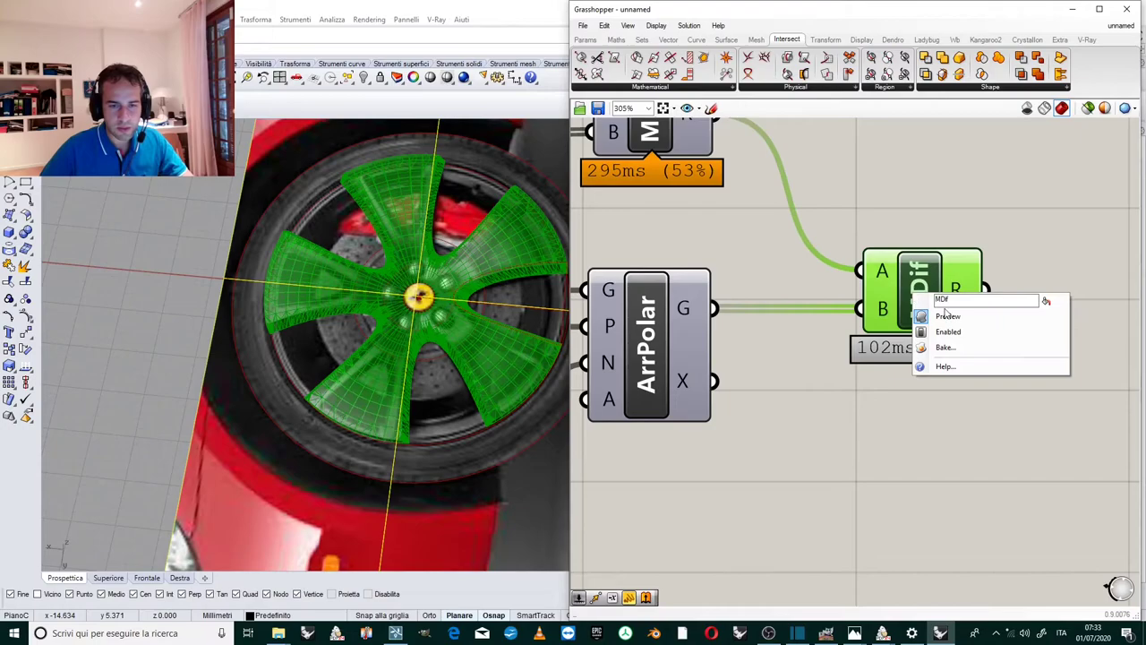
pyautogui.write('main ')
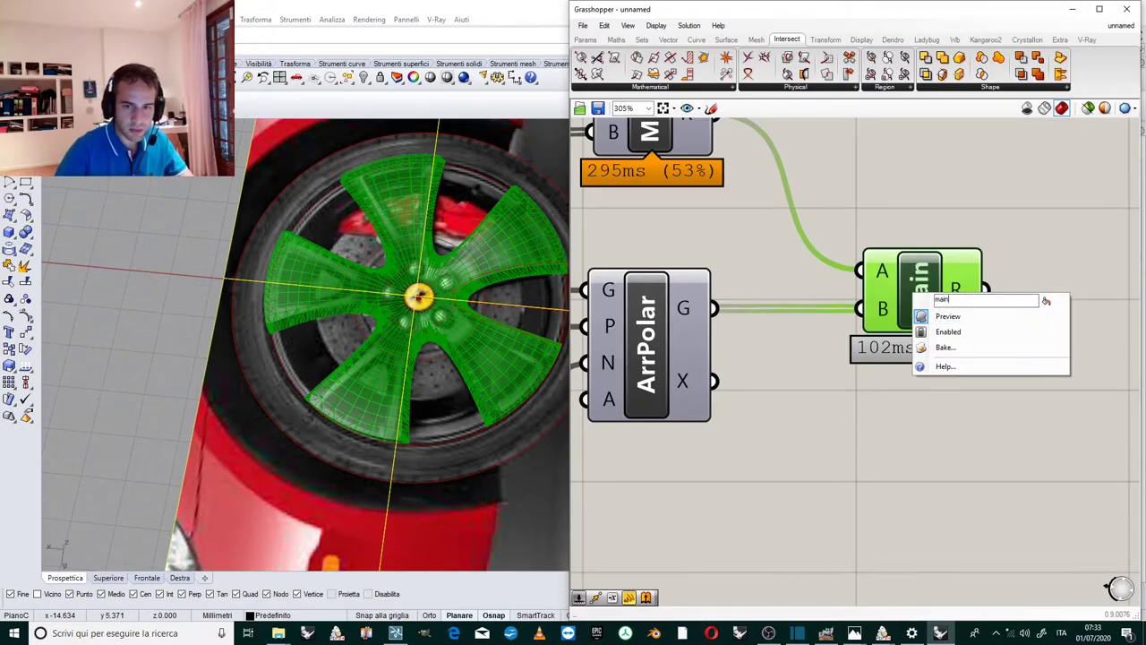
pyautogui.write('geometr')
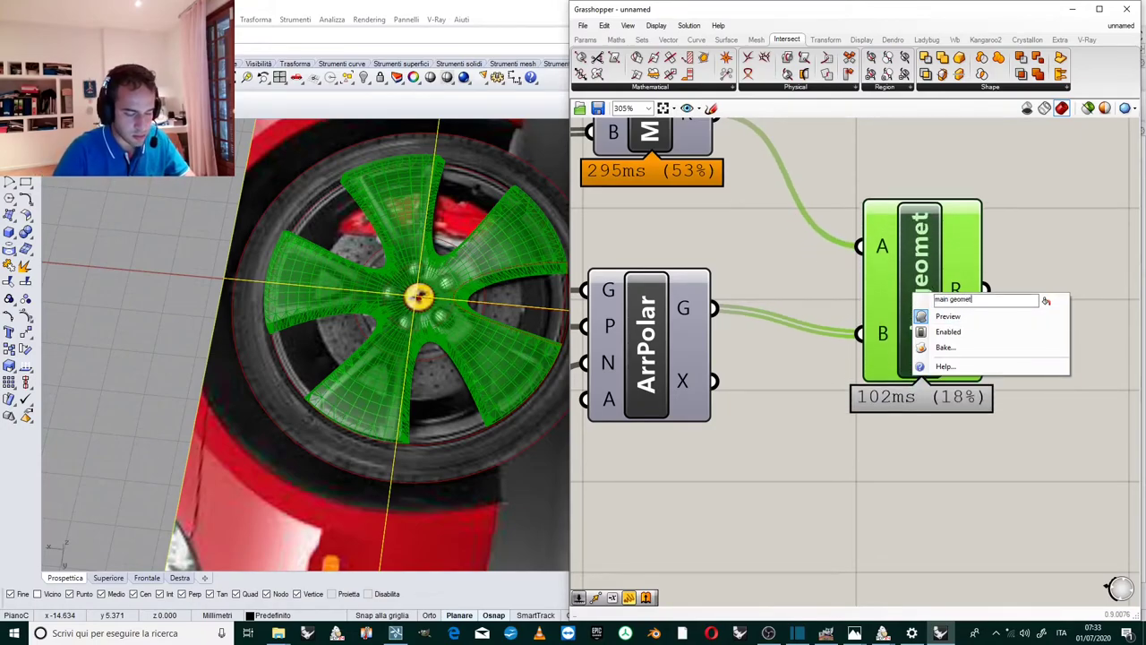
pyautogui.write('y')
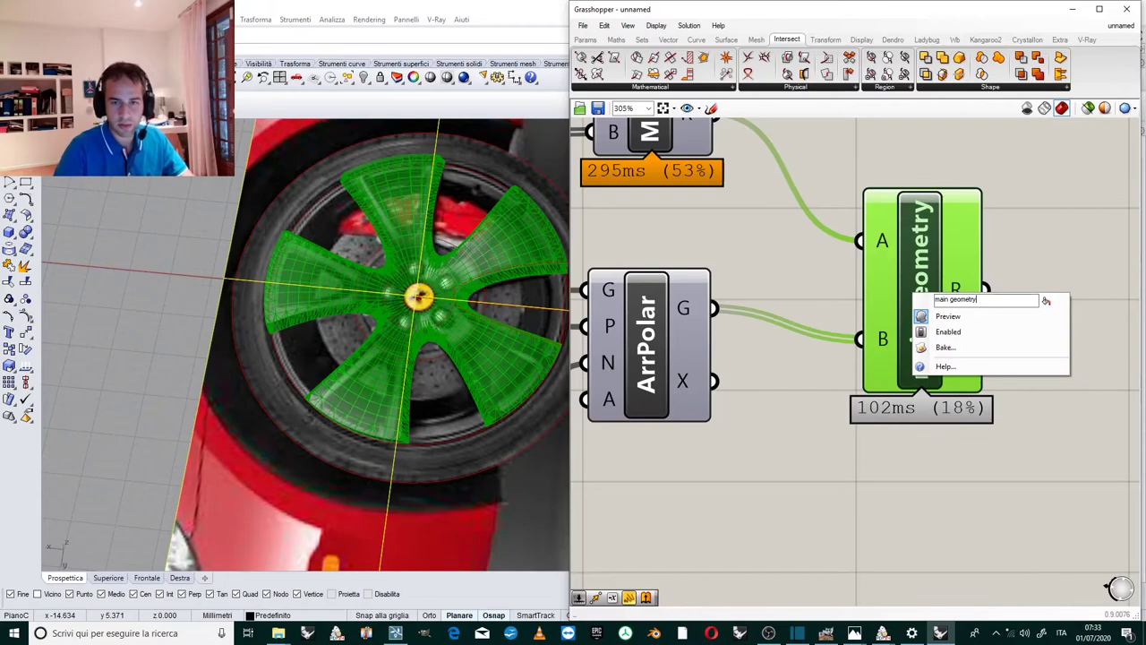
pyautogui.click(1015, 247)
pyautogui.scroll(-10, 931, 269)
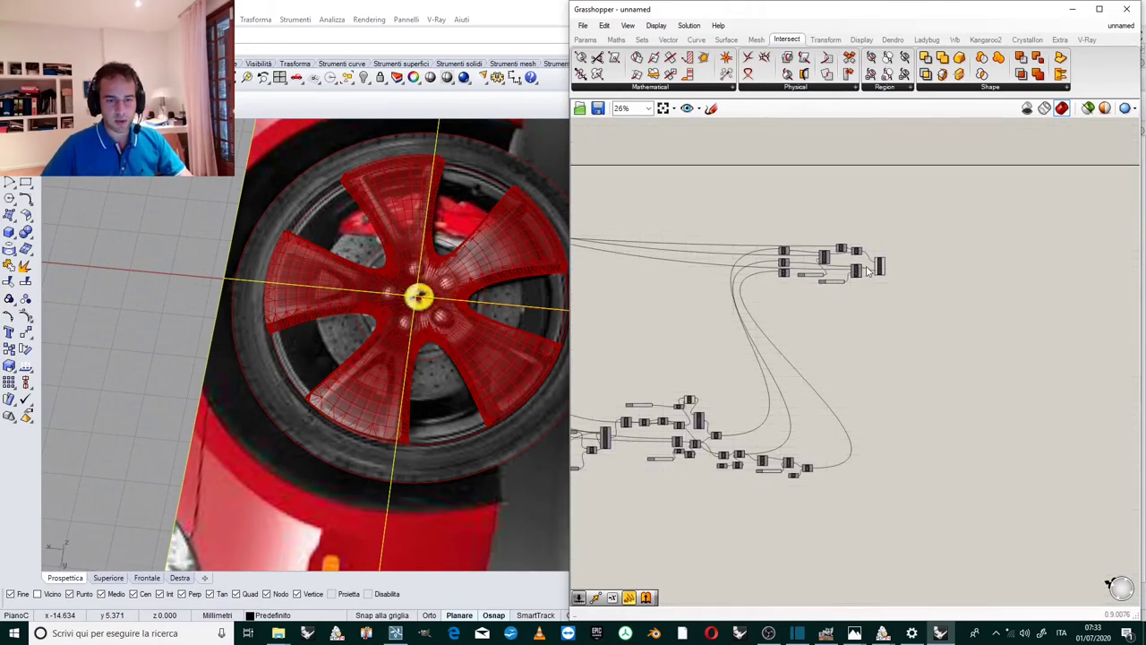
pyautogui.scroll(4, 866, 267)
pyautogui.moveTo(898, 264); pyautogui.dragTo(911, 262)
# Turn on the preview of the Extrude component fed by the Patch and inspect its opening volume on the rim.
pyautogui.scroll(-6, 911, 259)
pyautogui.scroll(3, 833, 395)
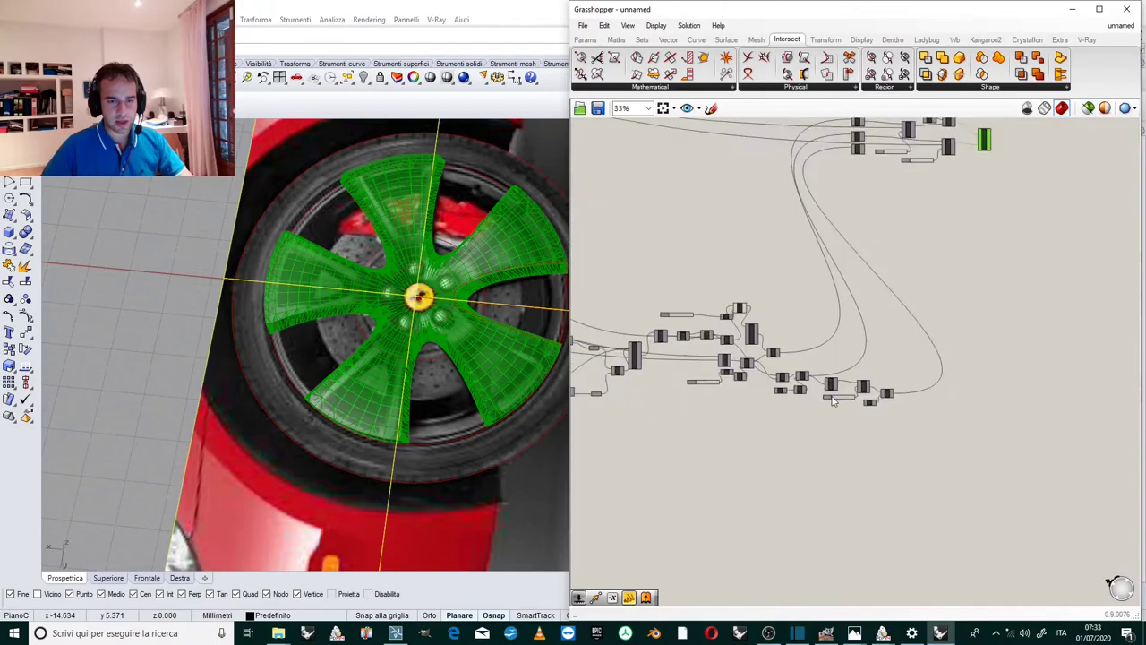
pyautogui.scroll(5, 832, 401)
pyautogui.scroll(-2, 866, 358)
pyautogui.scroll(2, 866, 356)
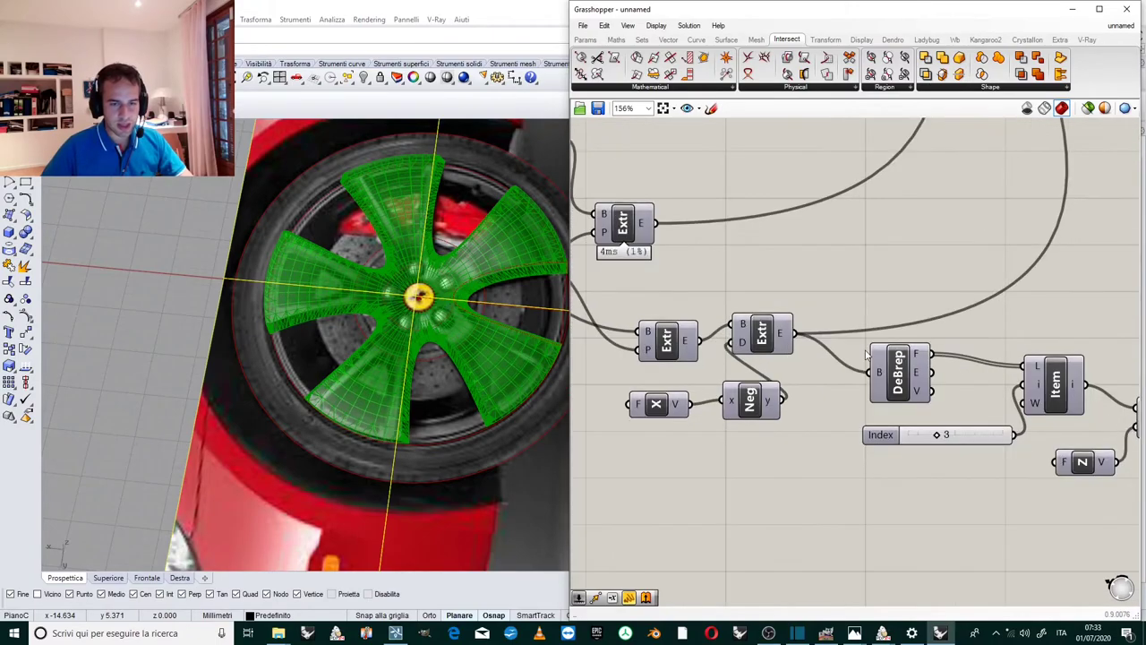
pyautogui.scroll(-5, 965, 356)
pyautogui.scroll(5, 810, 288)
pyautogui.click(813, 287)
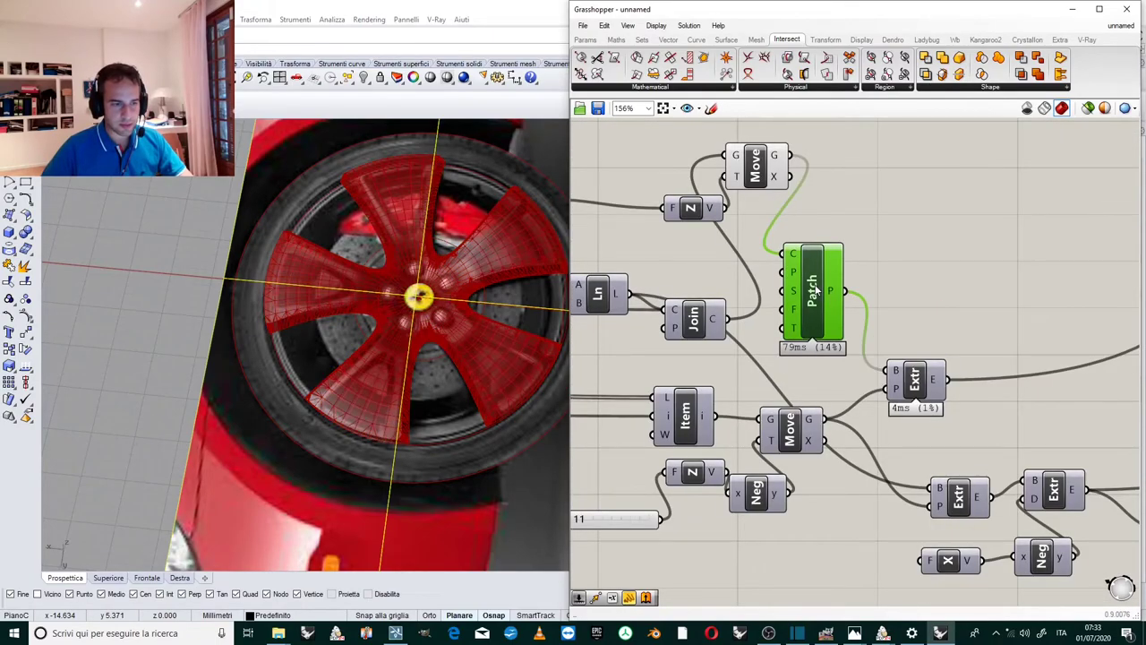
pyautogui.click(909, 378)
pyautogui.scroll(-3, 868, 331)
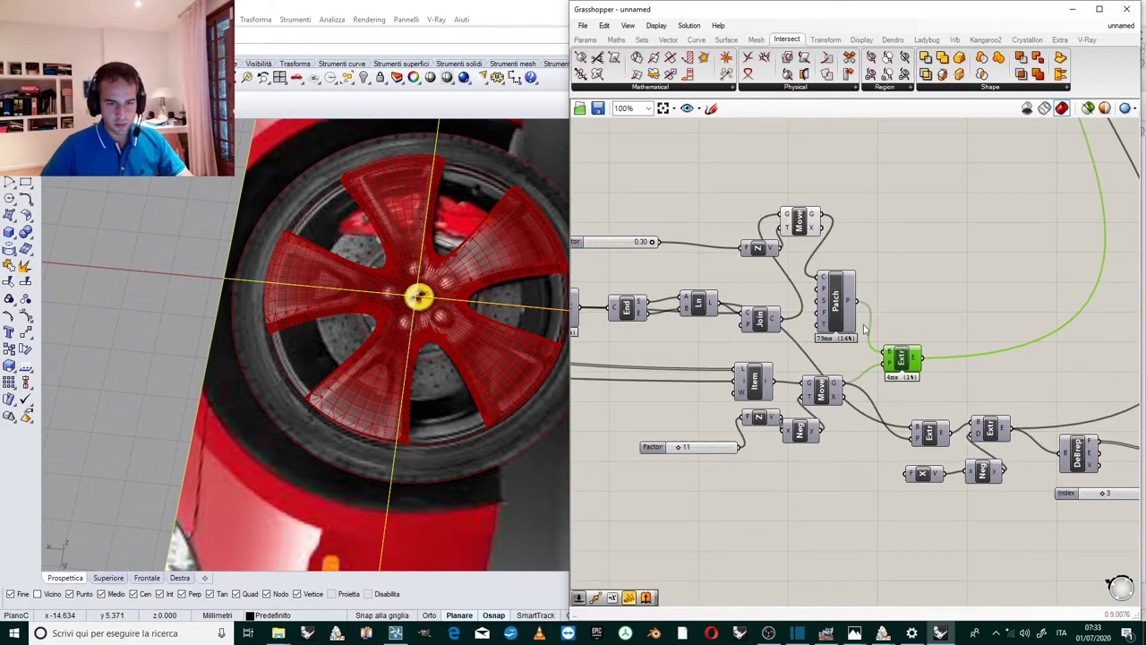
pyautogui.scroll(4, 893, 341)
pyautogui.rightClick(901, 374)
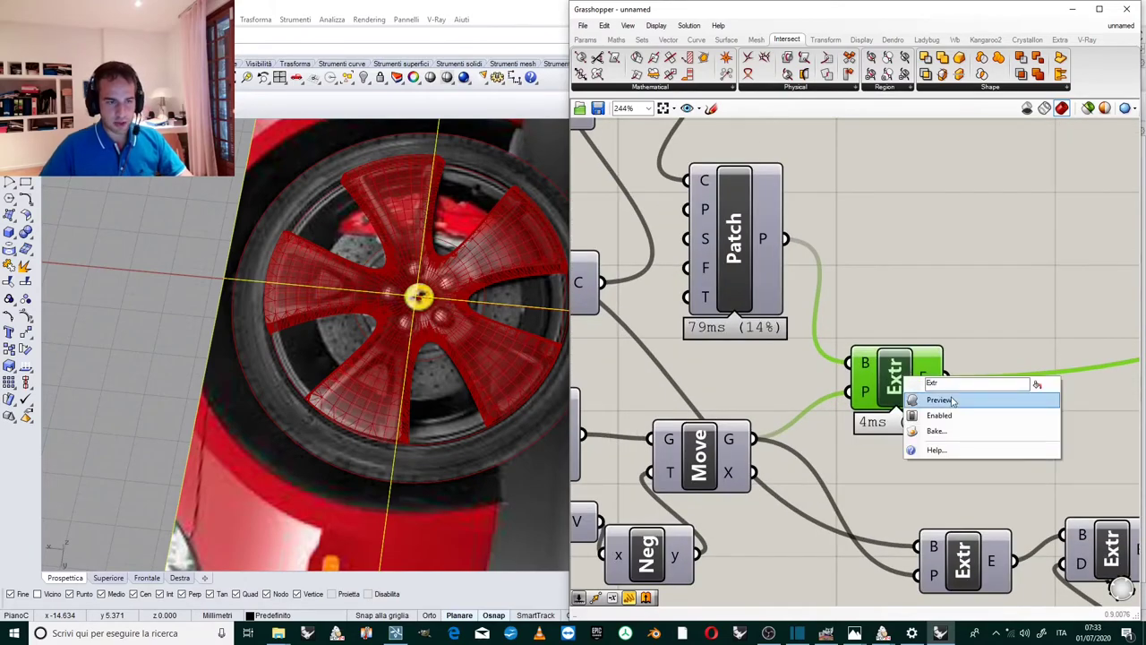
pyautogui.click(931, 400)
pyautogui.click(891, 378)
pyautogui.moveTo(474, 325); pyautogui.dragTo(433, 308, button='right')
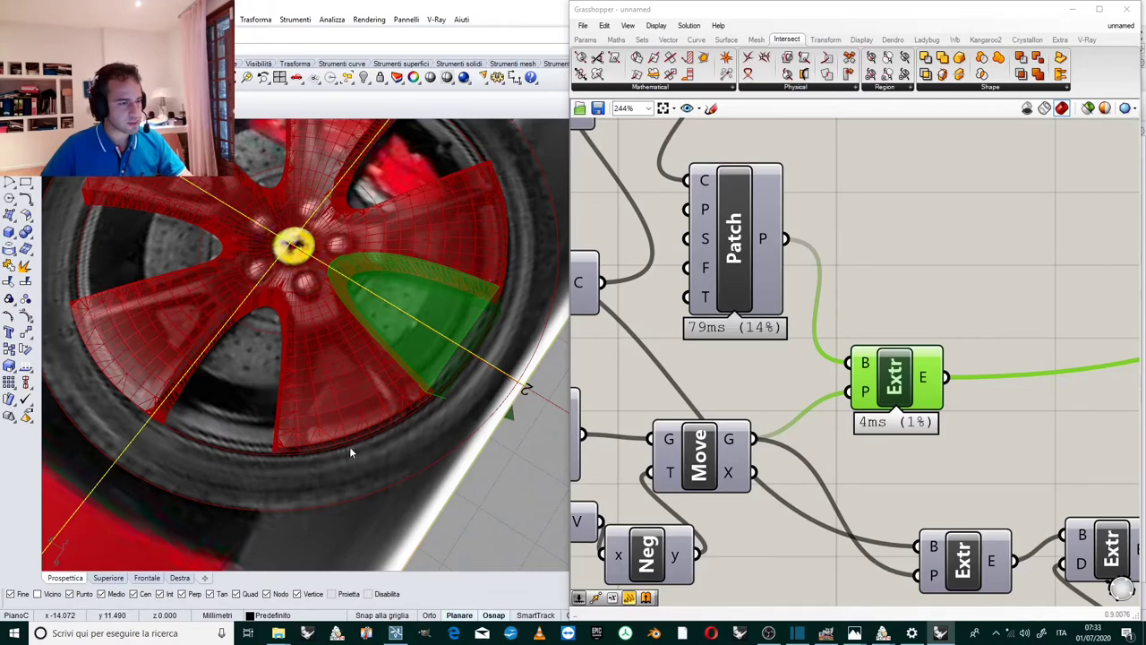
# Add a Rotate component below the extrusion chain and connect the Patch-based Extrude output to its geometry input.
pyautogui.scroll(-10, 886, 323)
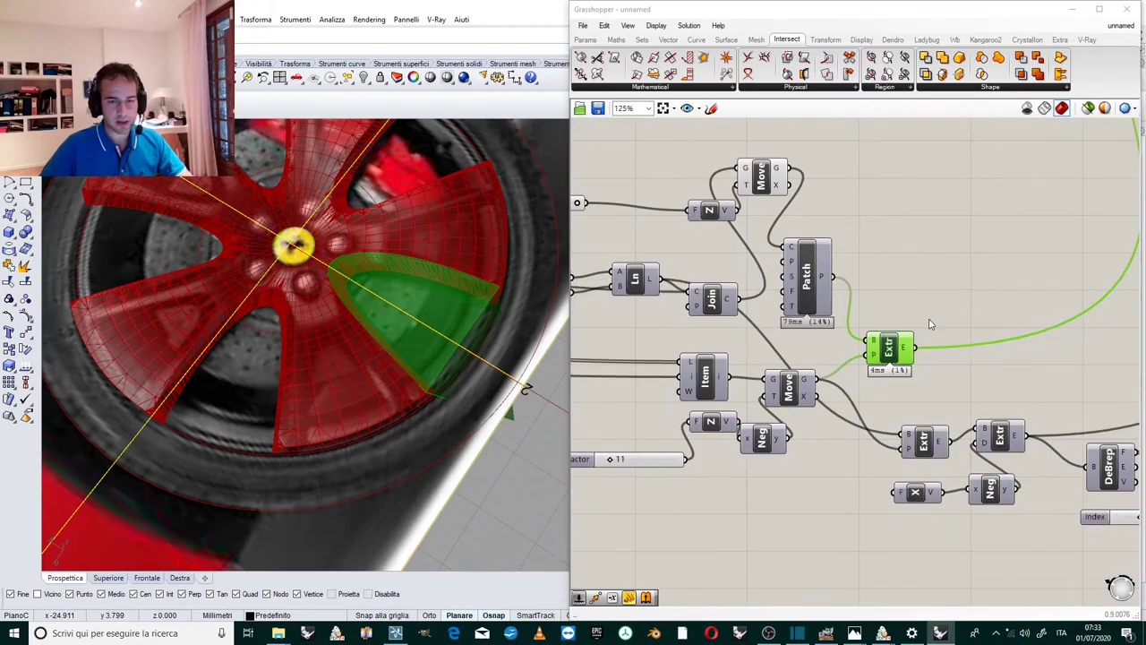
pyautogui.scroll(3, 951, 329)
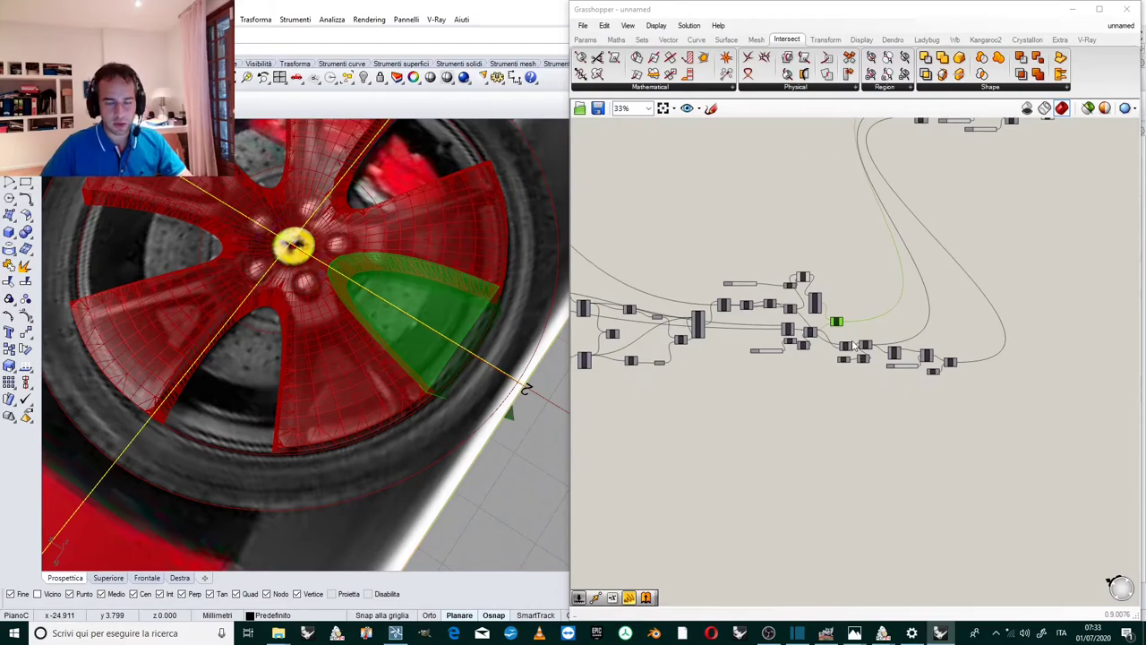
pyautogui.scroll(2, 855, 346)
pyautogui.scroll(2, 882, 467)
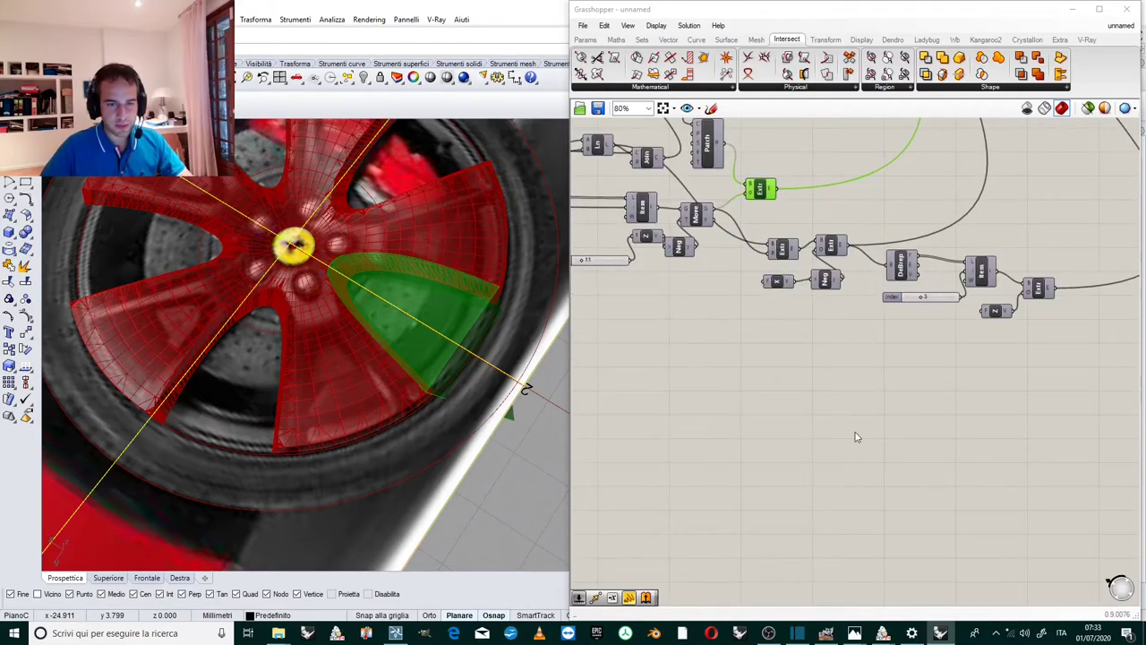
pyautogui.scroll(2, 855, 437)
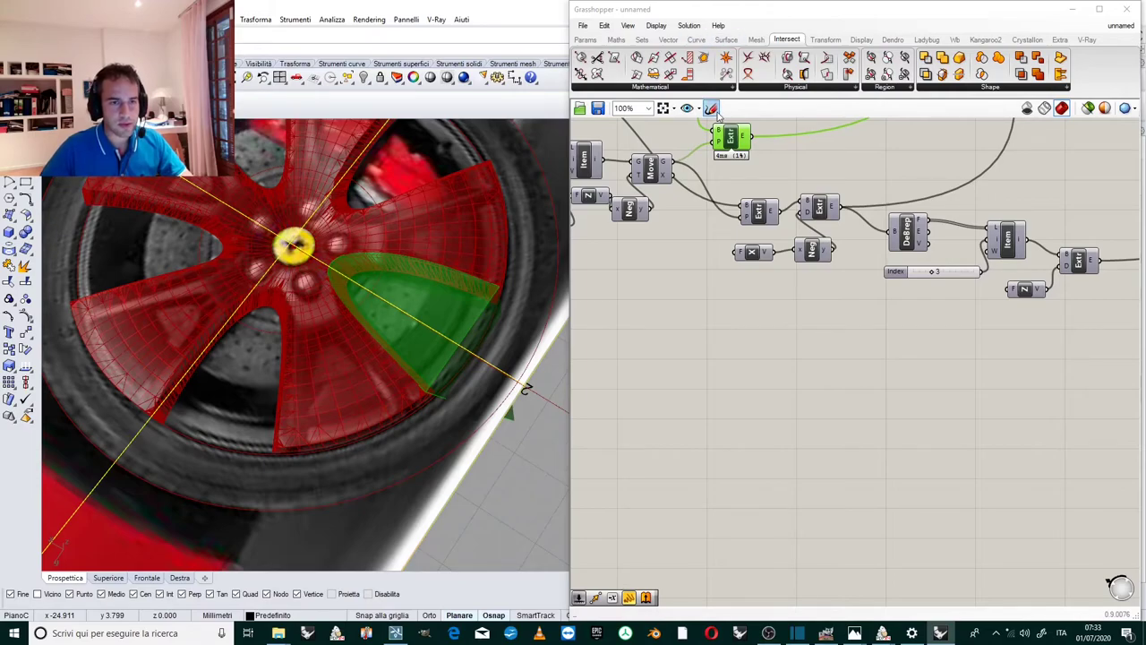
pyautogui.scroll(2, 753, 128)
pyautogui.doubleClick(814, 213)
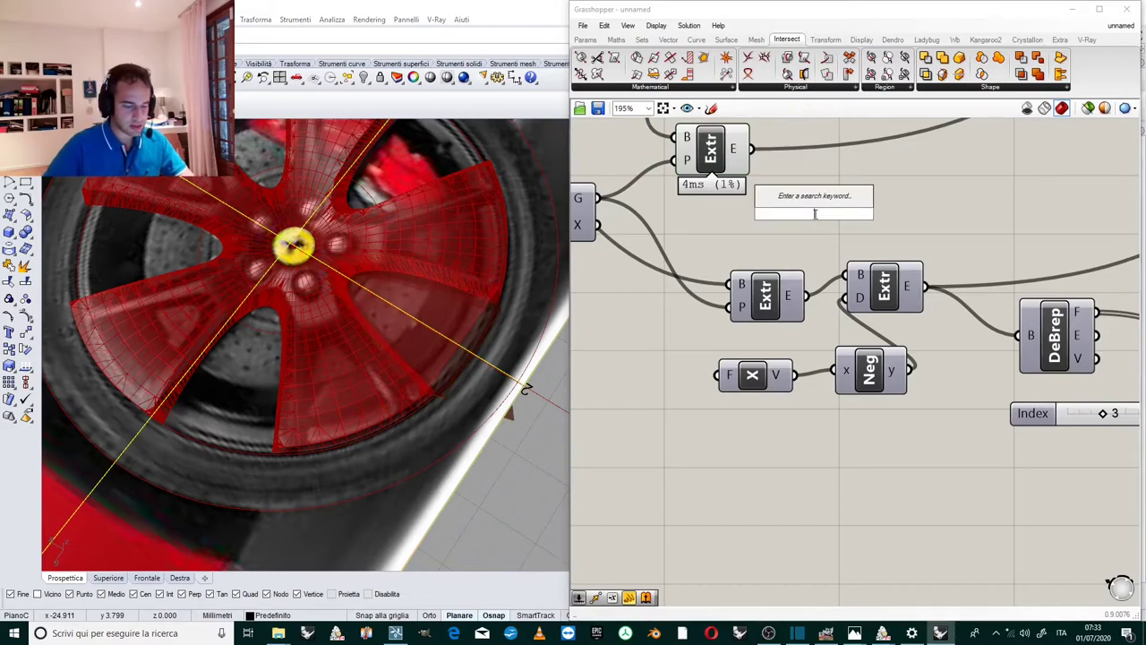
pyautogui.write('rotate')
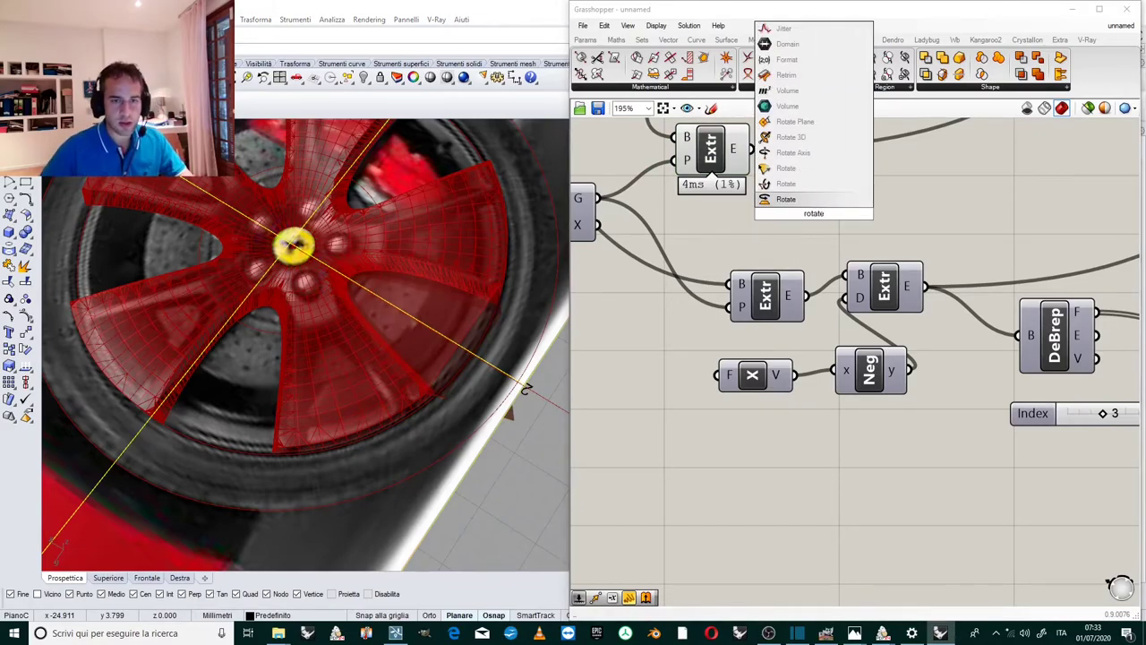
pyautogui.press('Return')
pyautogui.moveTo(815, 215); pyautogui.dragTo(814, 537)
pyautogui.moveTo(751, 150); pyautogui.dragTo(752, 351)
# Add a Radians component and connect its output to the Rotate component's angle input A.
pyautogui.scroll(-4, 751, 152)
pyautogui.scroll(4, 779, 295)
pyautogui.scroll(2, 750, 357)
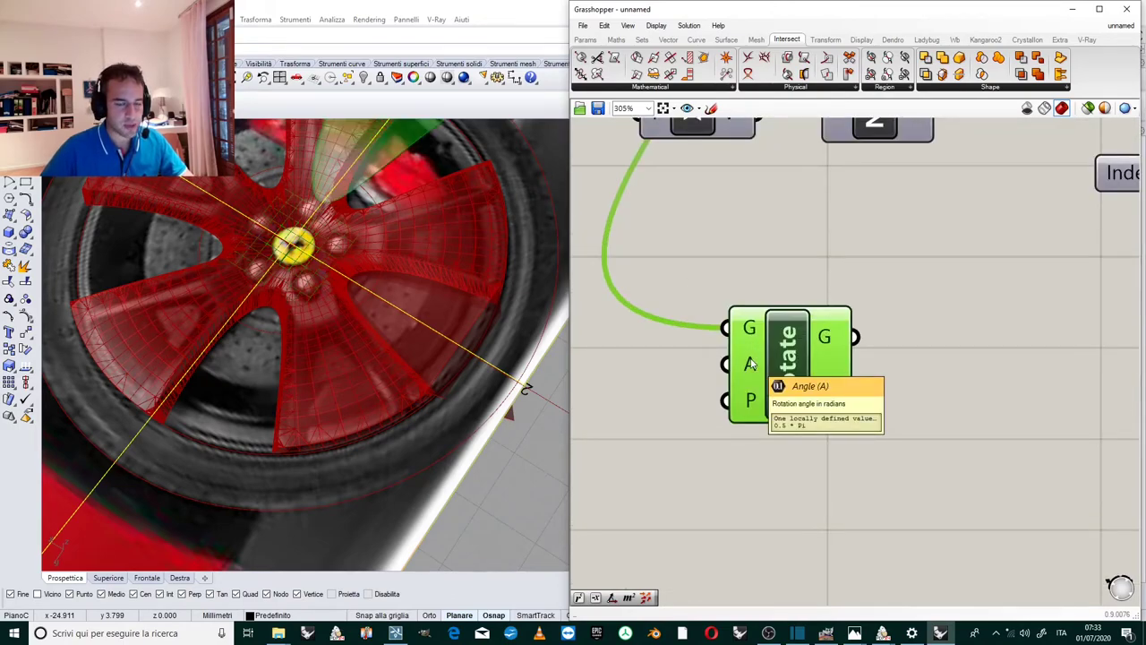
pyautogui.scroll(-4, 761, 358)
pyautogui.scroll(2, 788, 352)
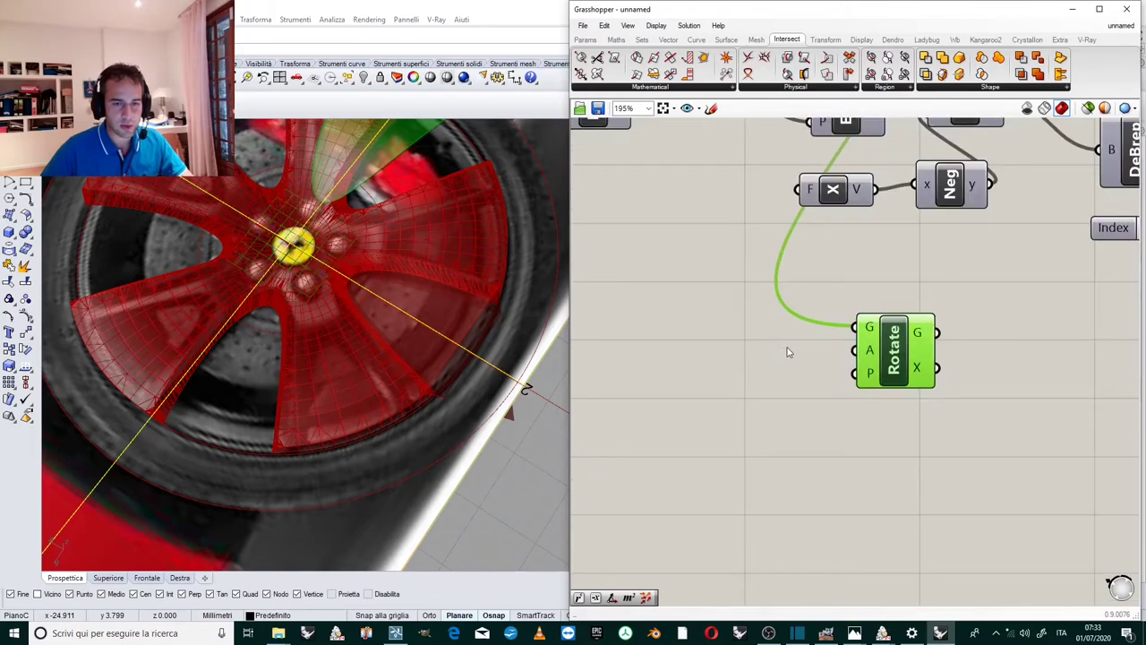
pyautogui.doubleClick(787, 352)
pyautogui.write('rad')
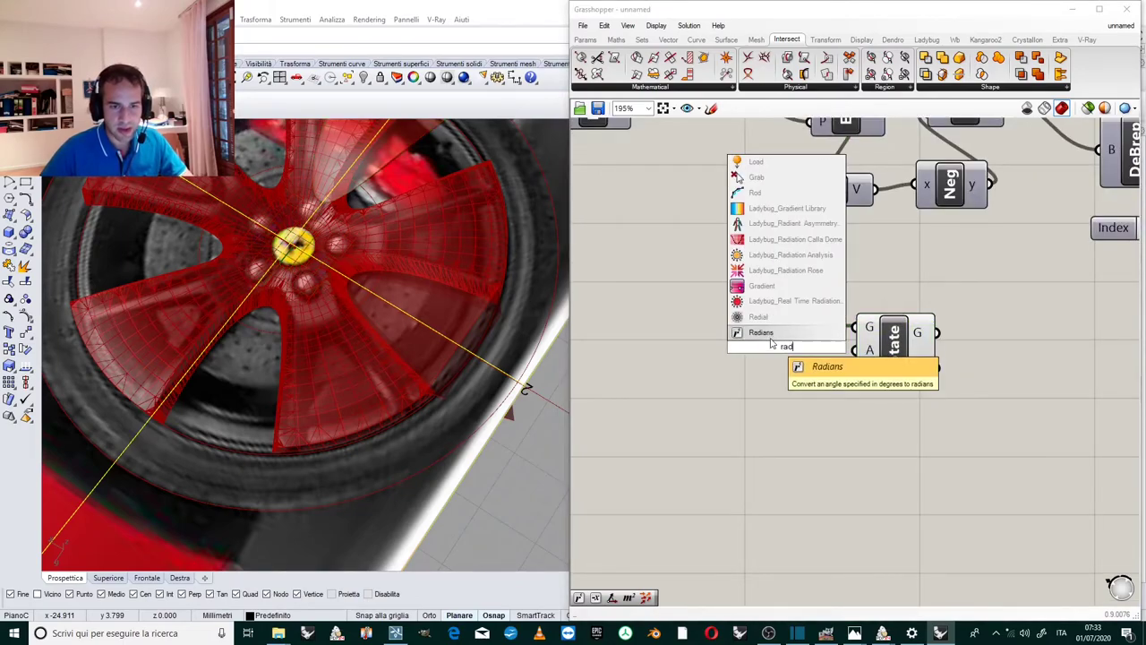
pyautogui.press('Return')
pyautogui.moveTo(788, 347); pyautogui.dragTo(853, 349)
pyautogui.scroll(-3, 828, 349)
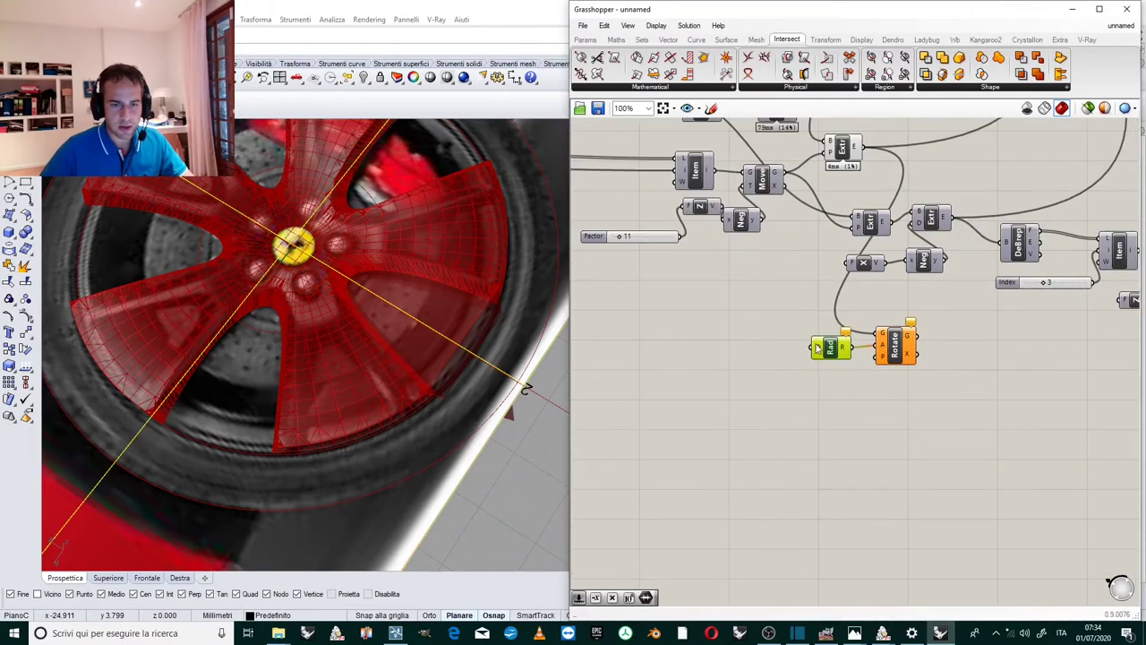
# Move the Radians and Rotate components together farther below the extrusion chain.
pyautogui.scroll(1, 829, 349)
pyautogui.moveTo(942, 403); pyautogui.dragTo(960, 430)
pyautogui.scroll(-3, 942, 394)
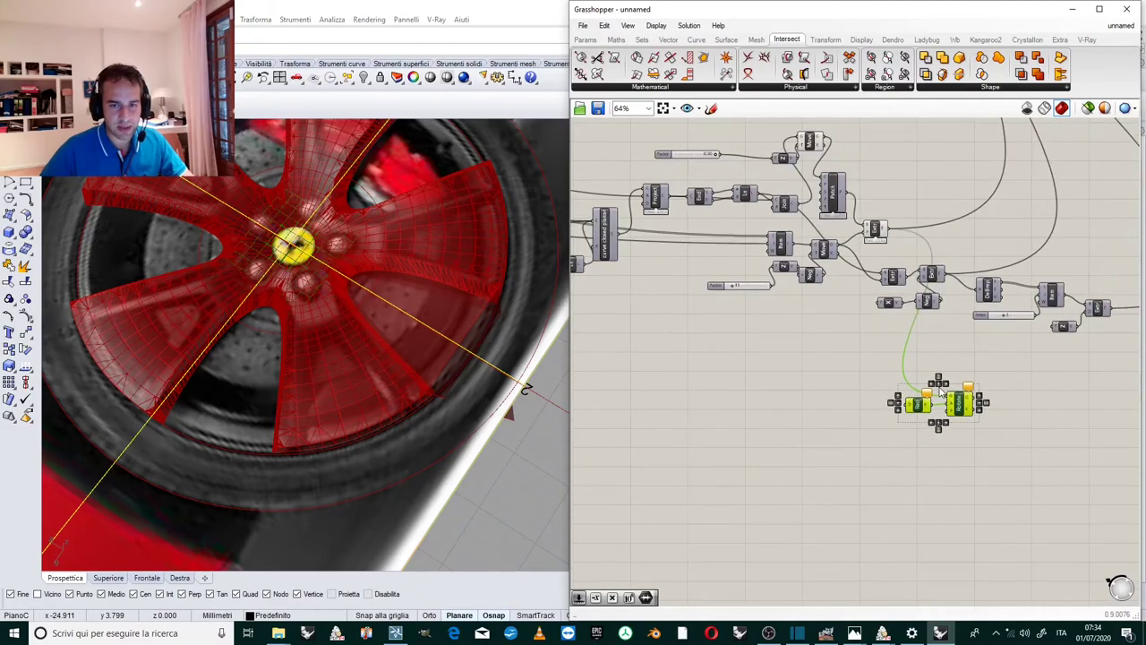
pyautogui.scroll(1, 940, 393)
pyautogui.scroll(1, 841, 313)
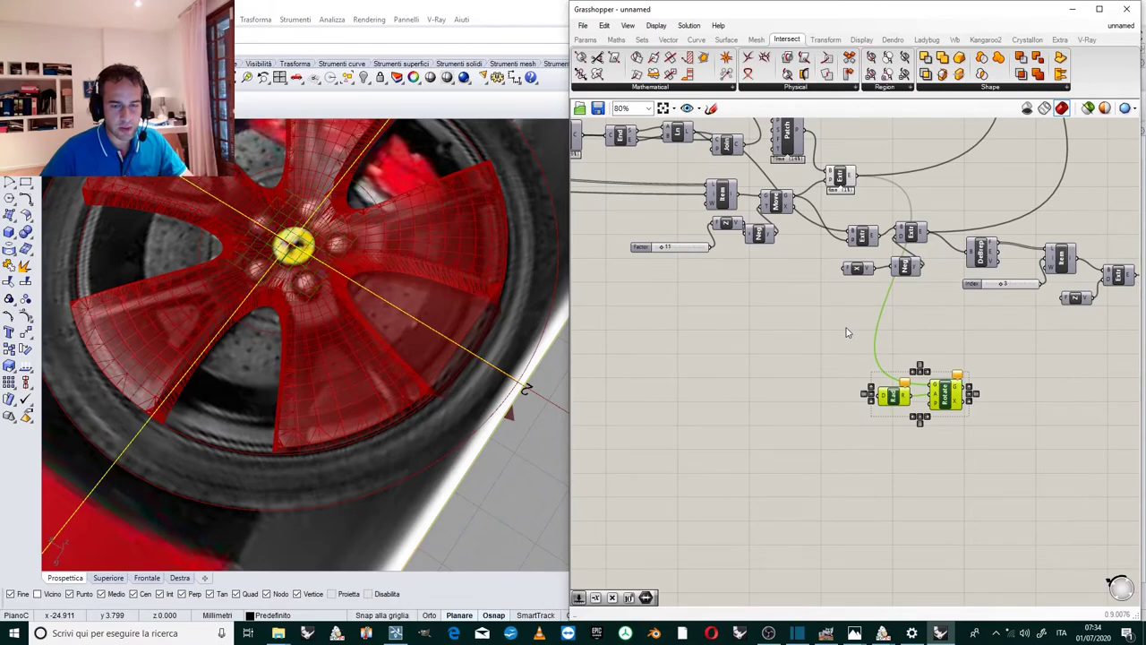
pyautogui.scroll(2, 957, 367)
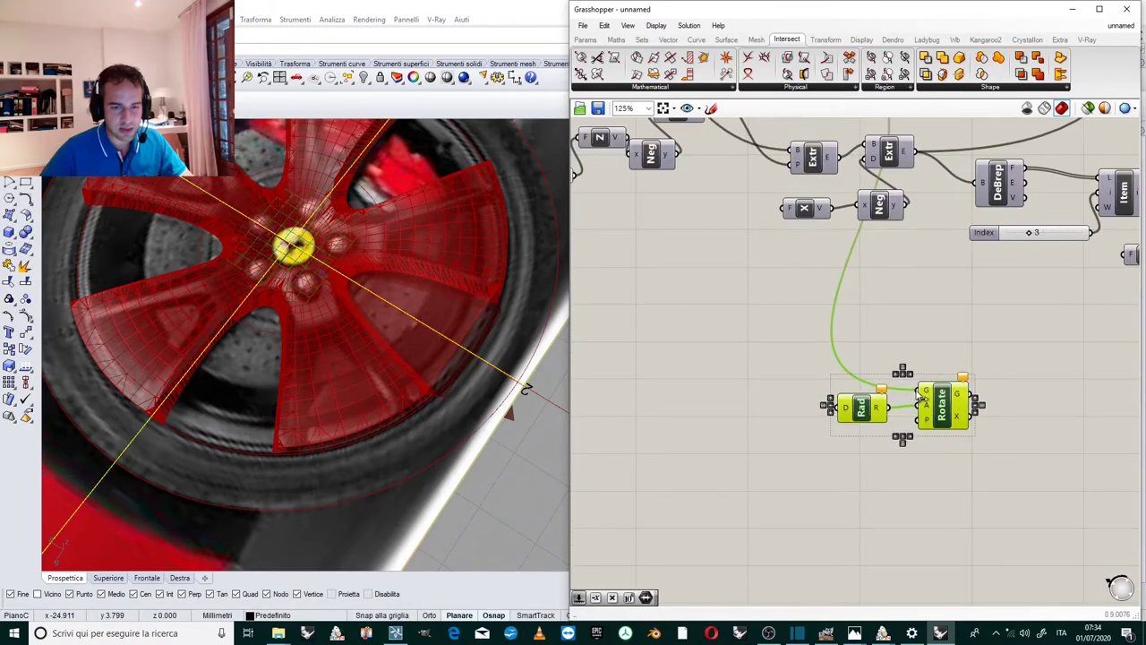
pyautogui.click(885, 368)
# Add a panel containing 360 in the empty canvas area before the Radians component.
pyautogui.scroll(2, 810, 414)
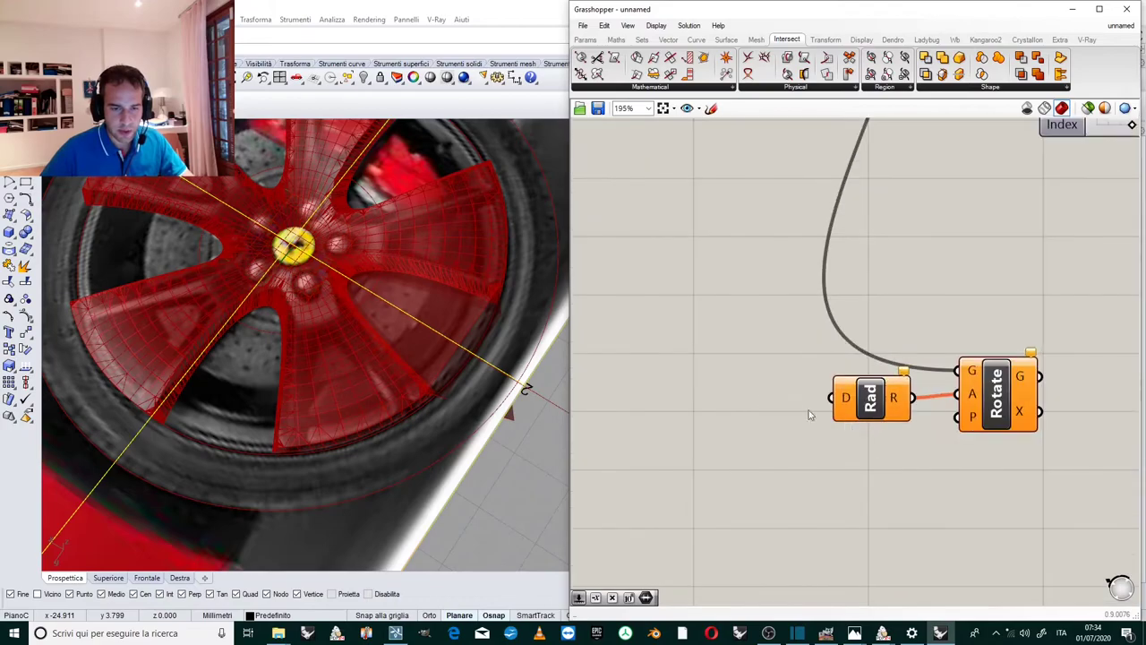
pyautogui.doubleClick(626, 349)
pyautogui.write('panel')
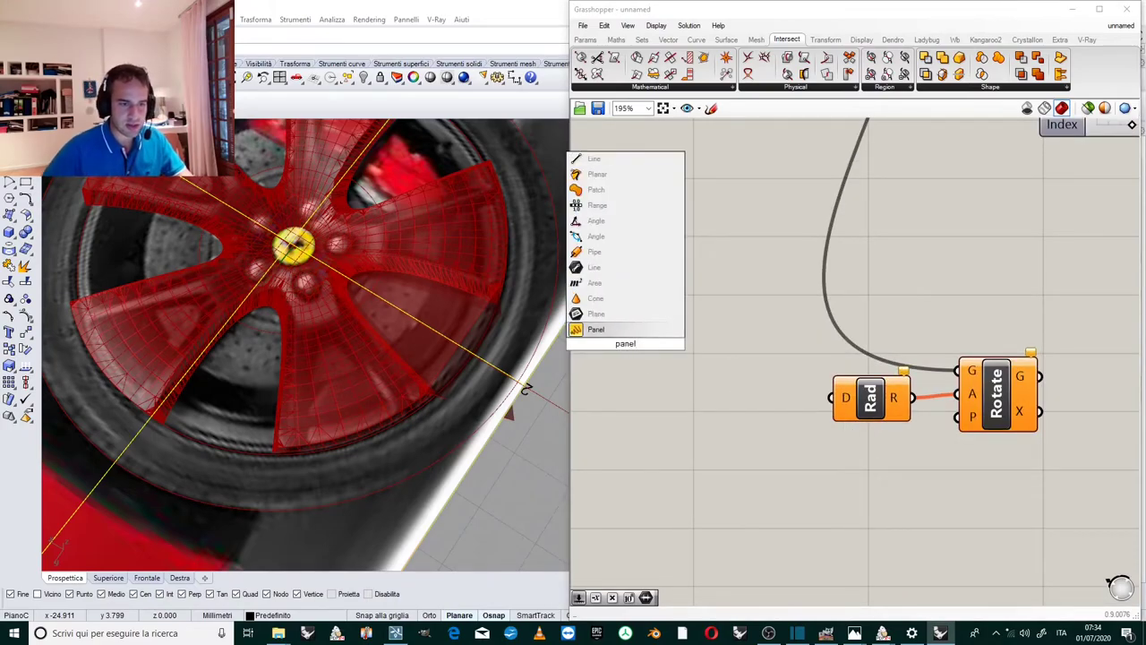
pyautogui.press('Return')
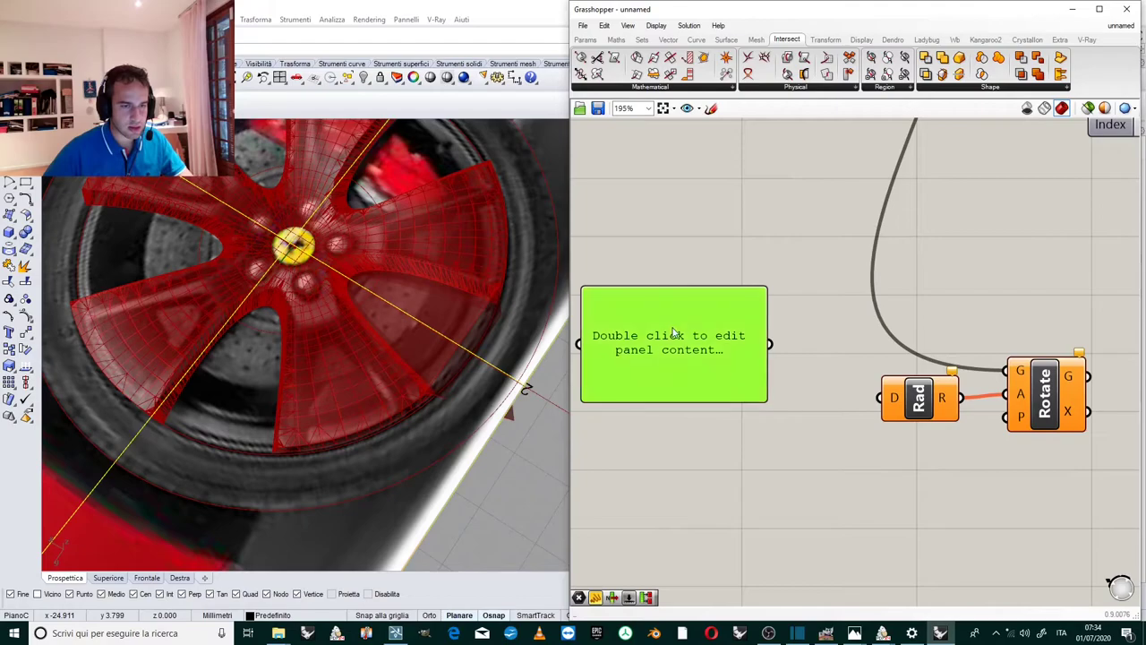
pyautogui.rightClick(675, 333)
pyautogui.click(695, 364)
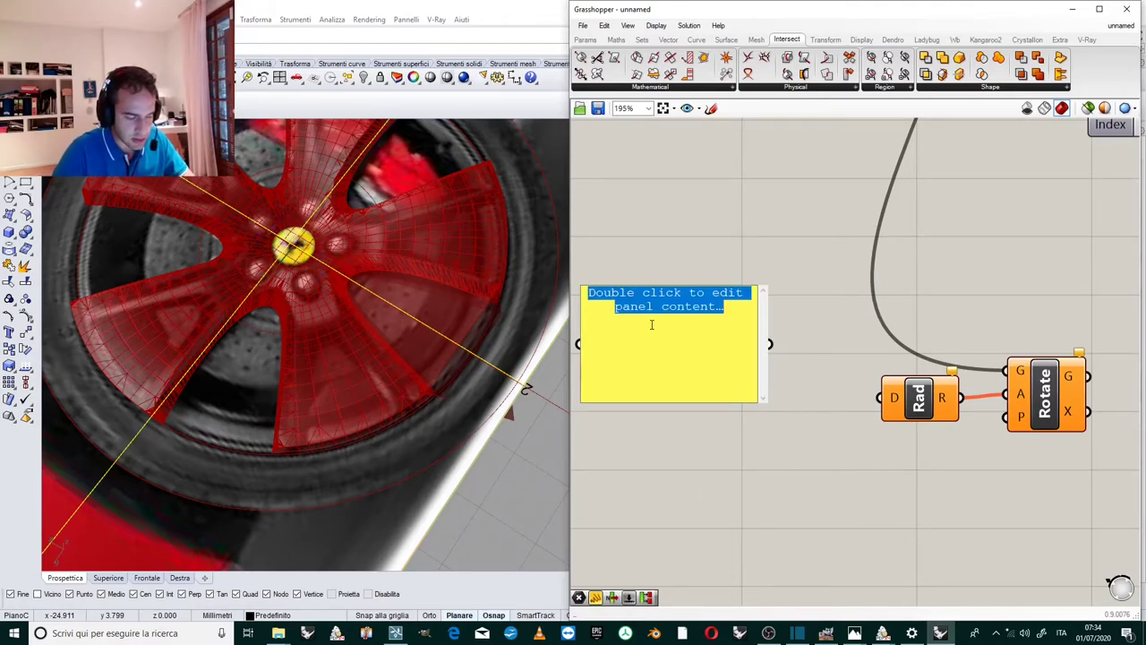
pyautogui.press('BackSpace')
pyautogui.write('360')
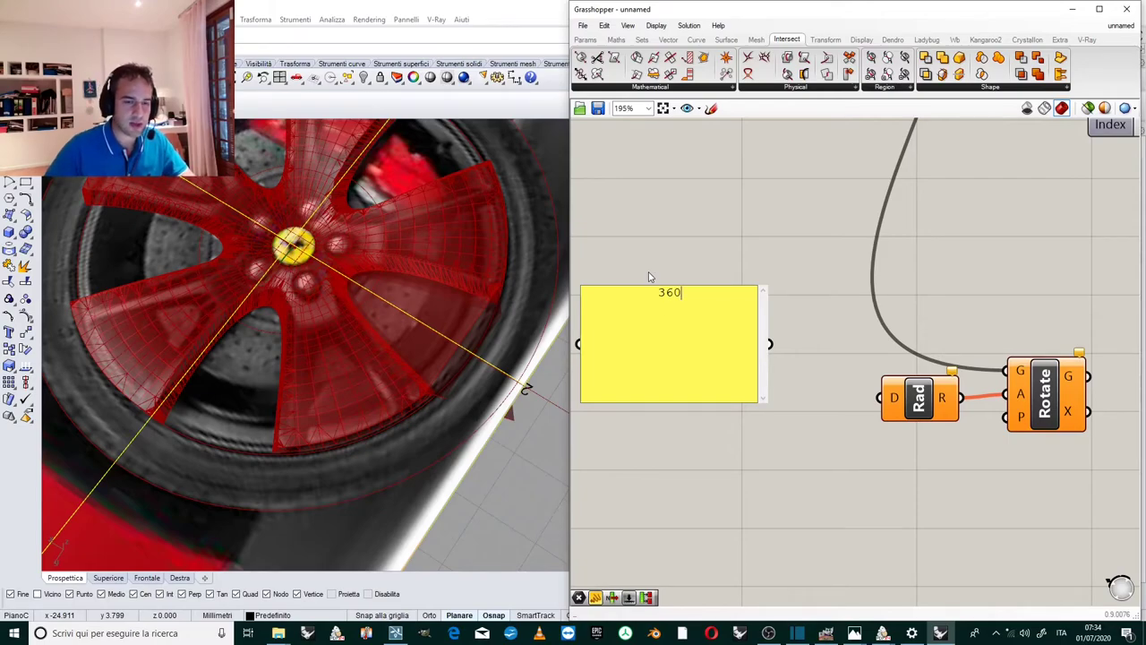
pyautogui.click(650, 273)
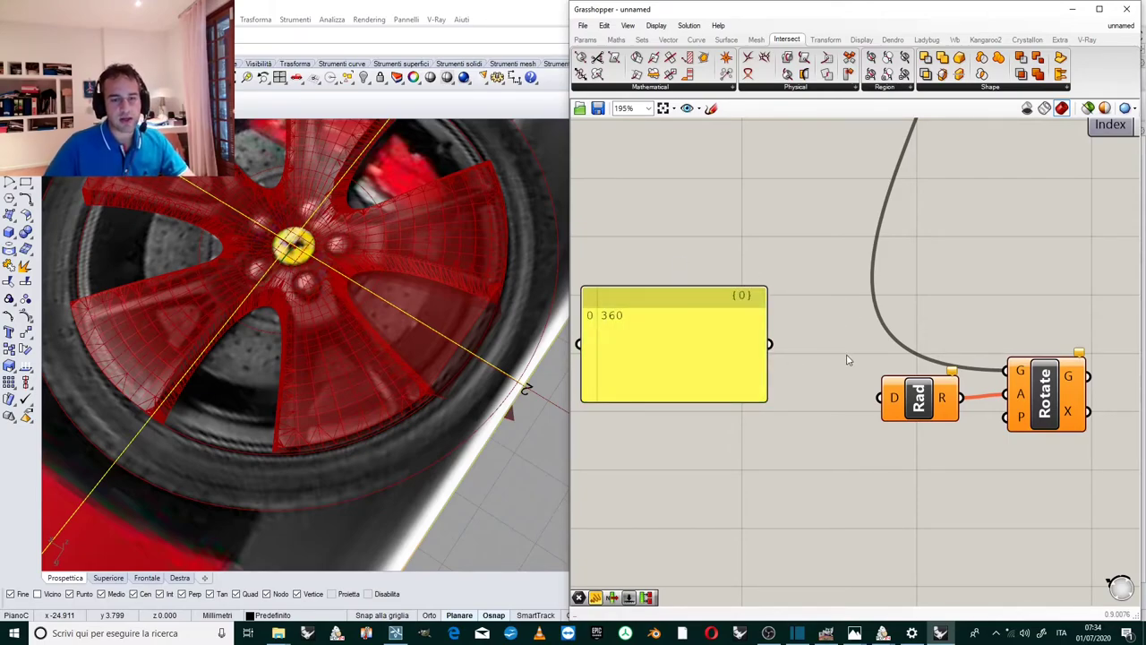
# Move the Radians and Rotate components together farther away from the 360 panel.
pyautogui.scroll(-3, 848, 360)
pyautogui.scroll(1, 912, 364)
pyautogui.moveTo(954, 351); pyautogui.dragTo(868, 418)
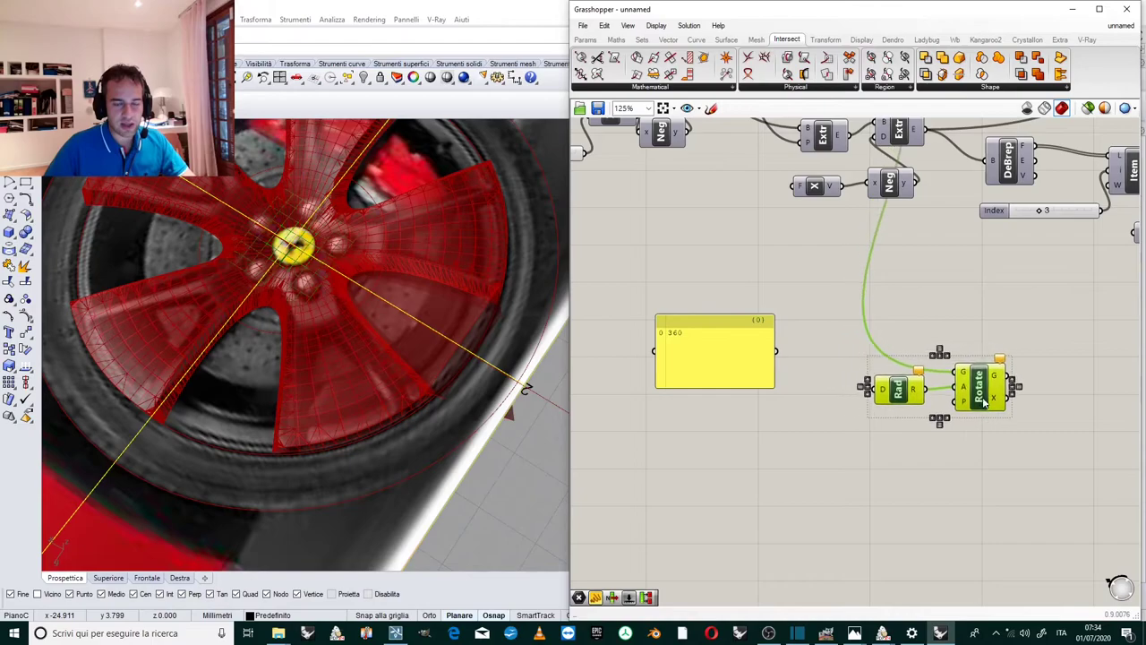
pyautogui.moveTo(976, 398); pyautogui.dragTo(1027, 411)
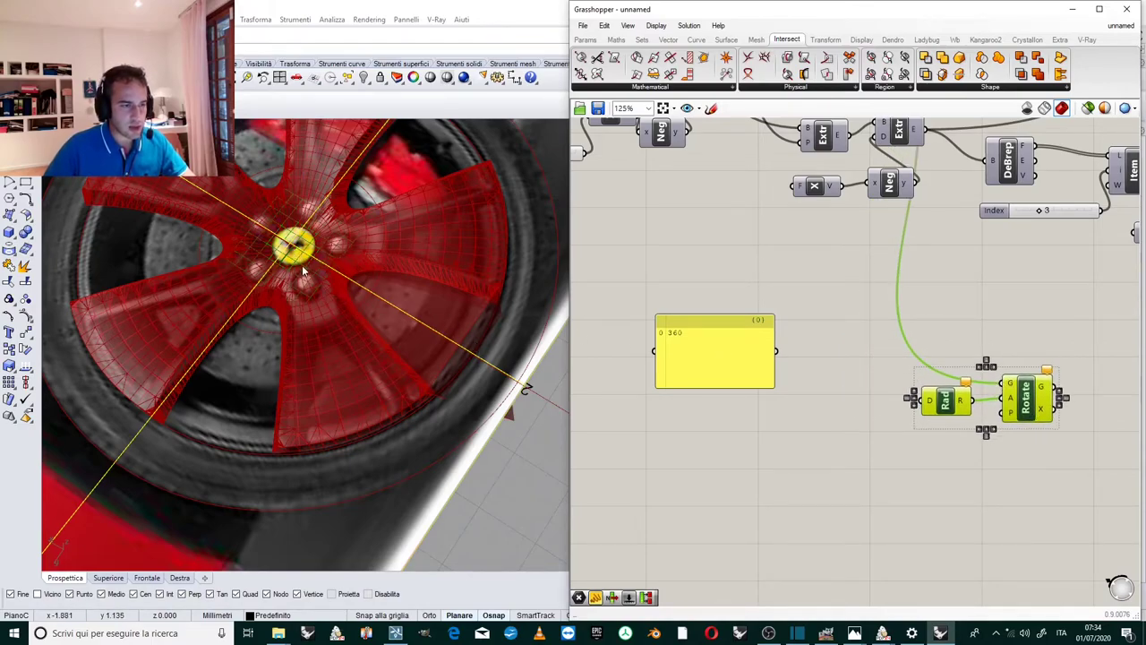
pyautogui.click(860, 404)
# Add a Multiplication component between the 360 panel and the Radians component.
pyautogui.scroll(3, 811, 362)
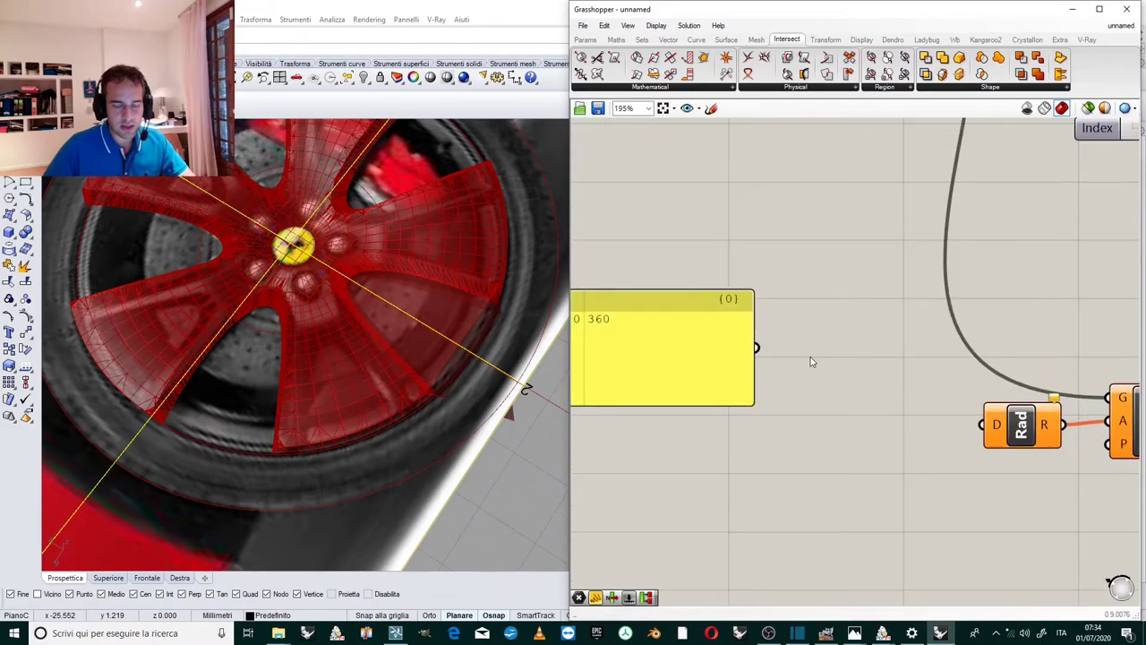
pyautogui.click(616, 40)
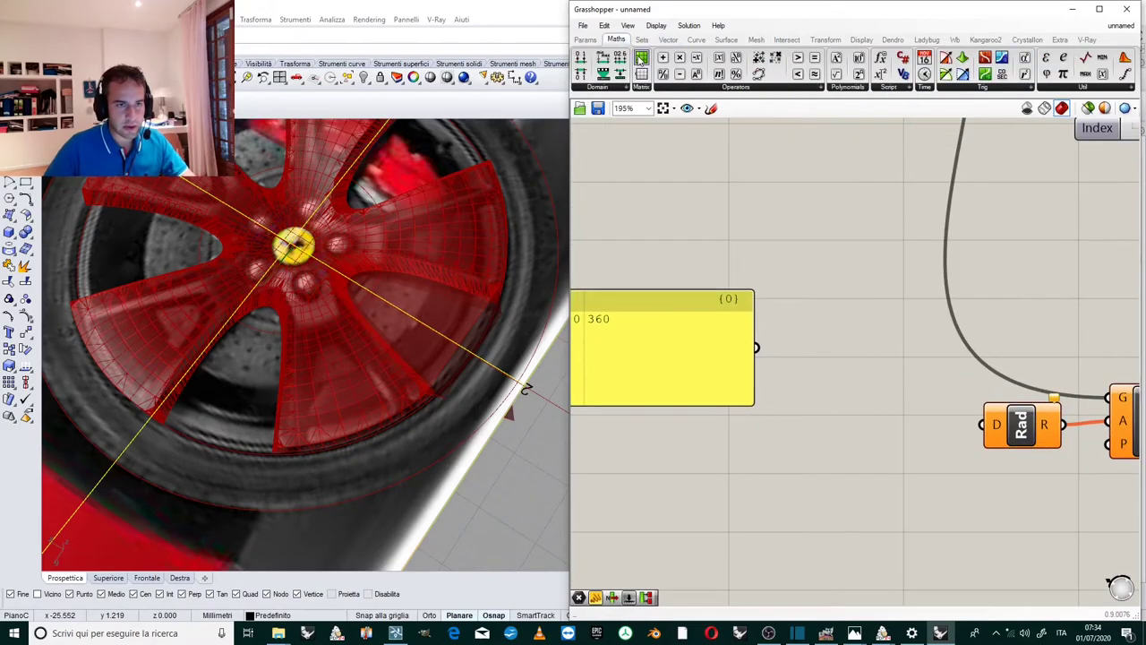
pyautogui.moveTo(846, 315); pyautogui.dragTo(833, 362)
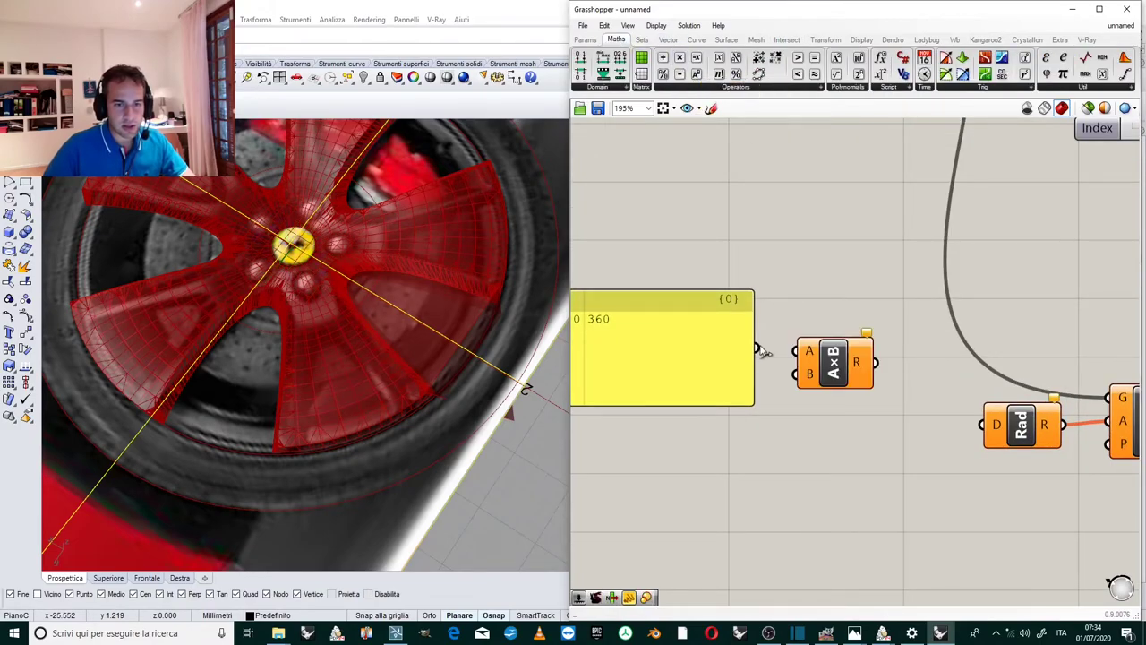
pyautogui.moveTo(757, 348)
pyautogui.mouseDown()
pyautogui.moveTo(737, 301)
pyautogui.moveTo(751, 332)
pyautogui.mouseUp()
pyautogui.moveTo(838, 359); pyautogui.dragTo(865, 378)
# Connect the Count slider of the second polar array to the Multiplication's input A and move the 360 panel aside.
pyautogui.scroll(-12, 838, 352)
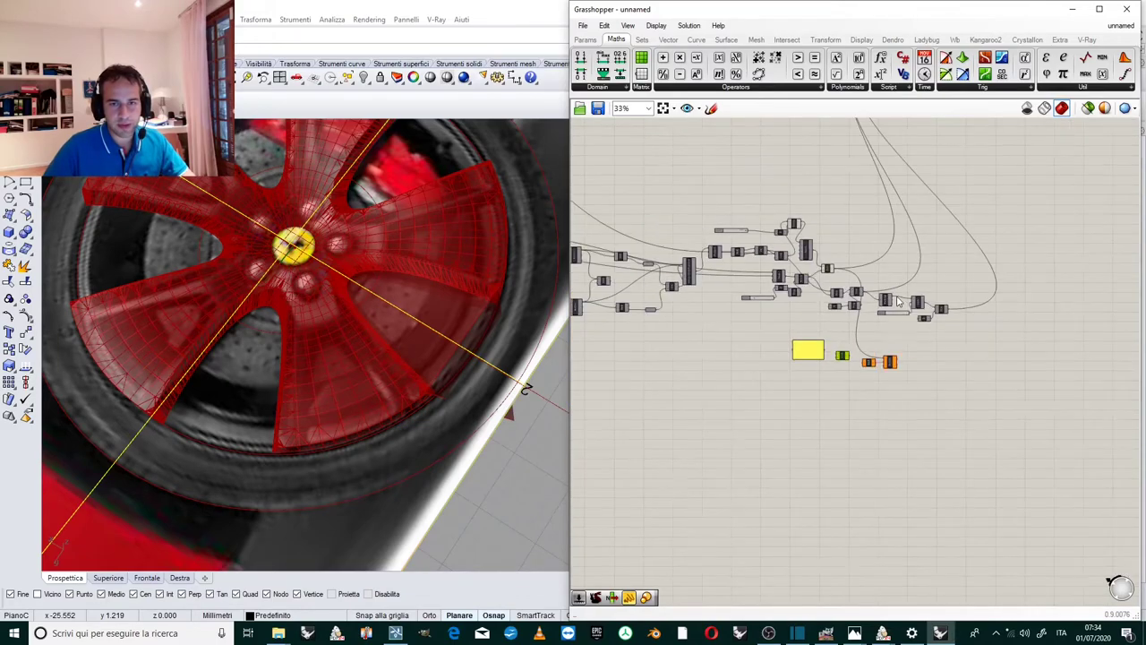
pyautogui.scroll(7, 910, 249)
pyautogui.scroll(4, 919, 235)
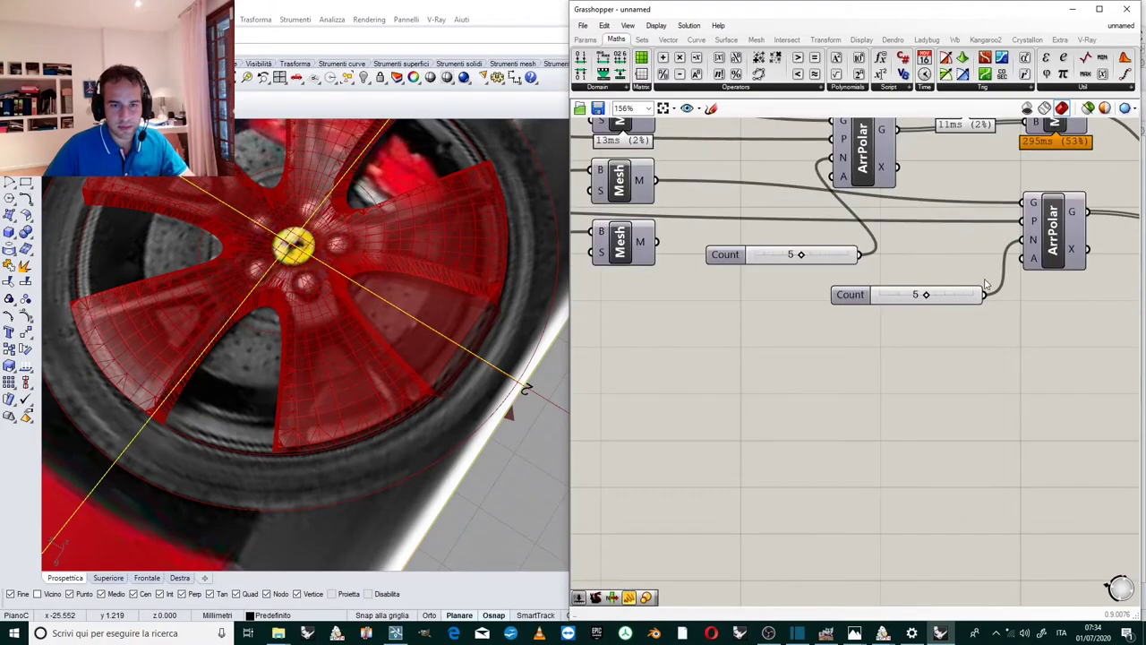
pyautogui.moveTo(987, 302); pyautogui.dragTo(758, 446)
pyautogui.scroll(-7, 922, 493)
pyautogui.scroll(4, 959, 389)
pyautogui.scroll(3, 868, 484)
pyautogui.scroll(3, 637, 357)
pyautogui.scroll(-5, 842, 383)
pyautogui.scroll(4, 741, 419)
pyautogui.moveTo(742, 387); pyautogui.dragTo(702, 420)
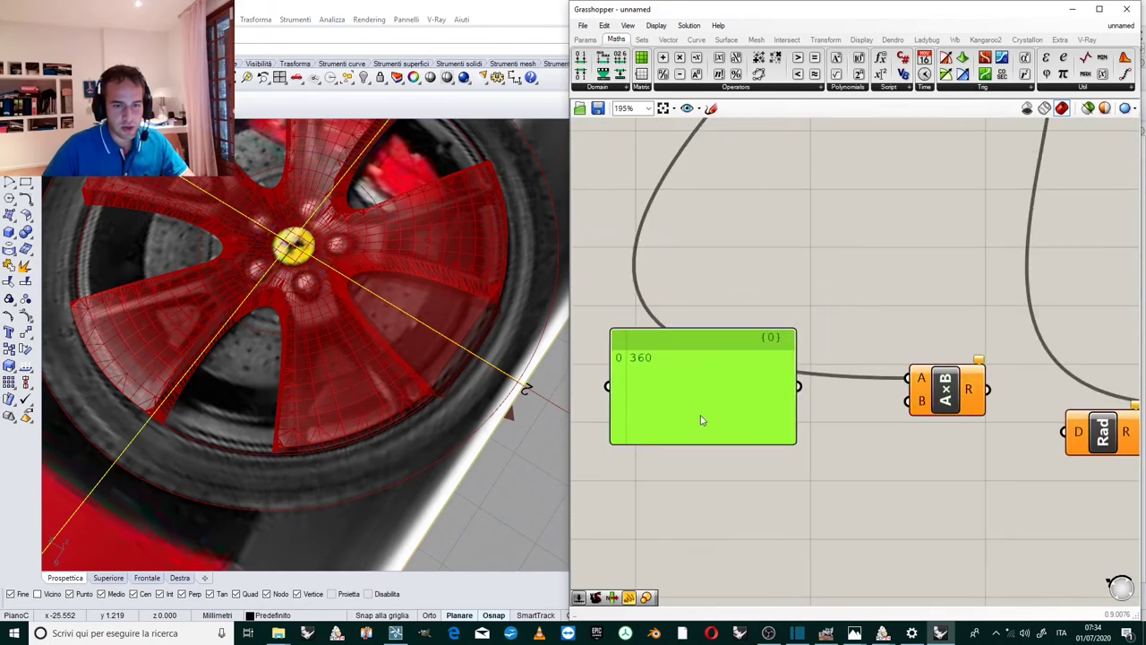
# Add a second panel containing the value 2 near the Multiplication component.
pyautogui.doubleClick(860, 415)
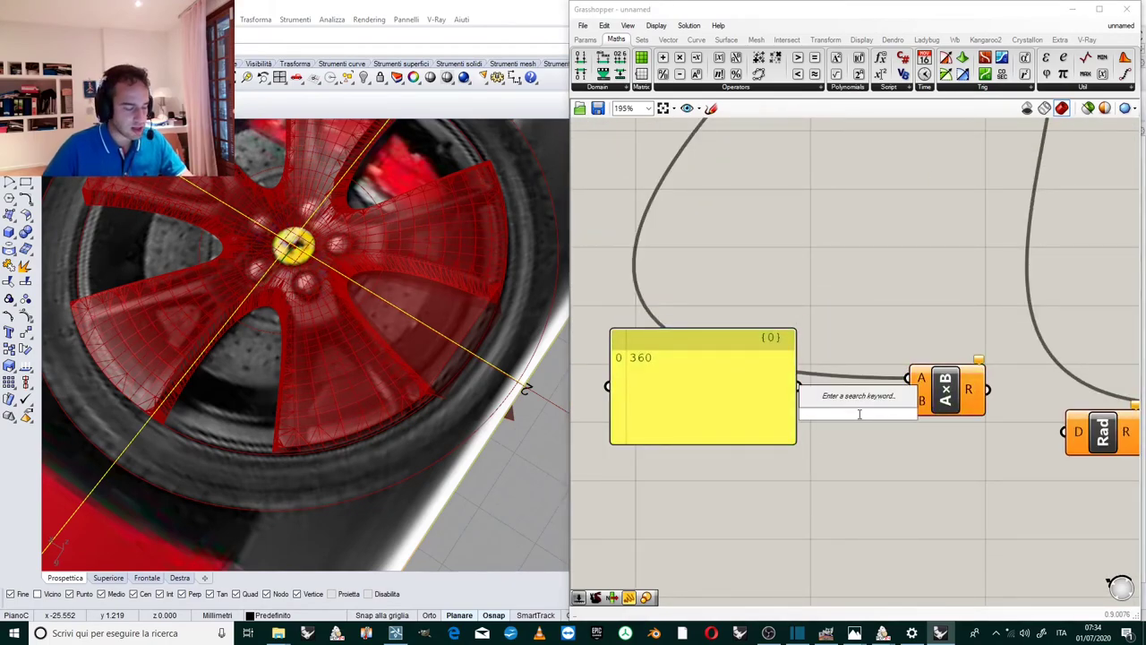
pyautogui.write('2')
pyautogui.doubleClick(838, 448)
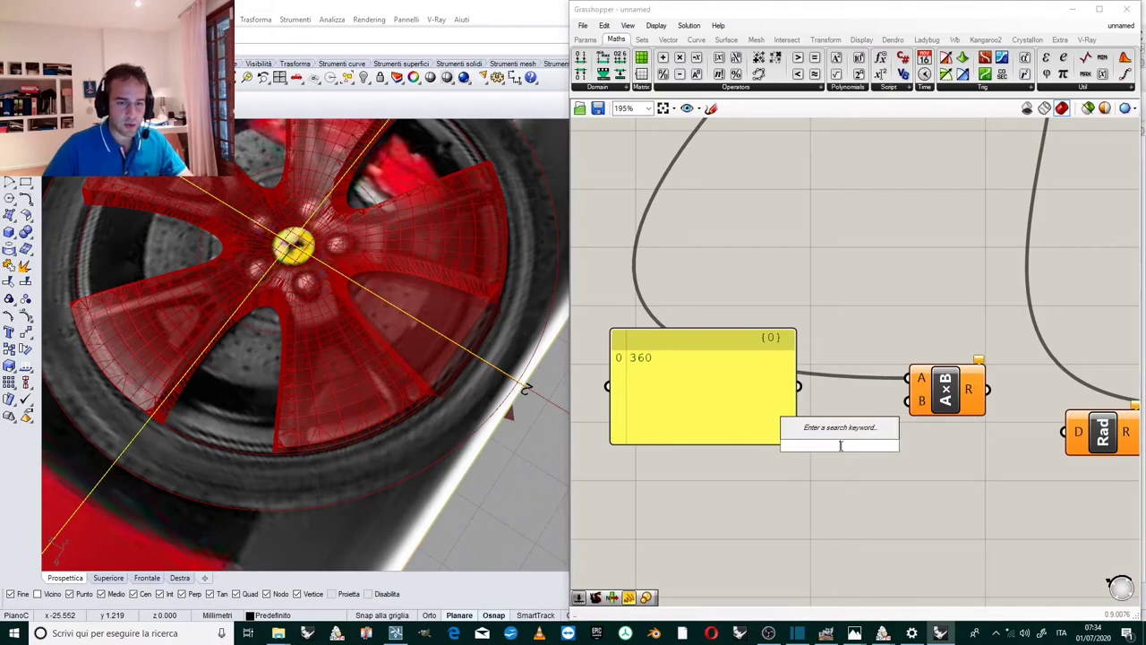
pyautogui.write('panel')
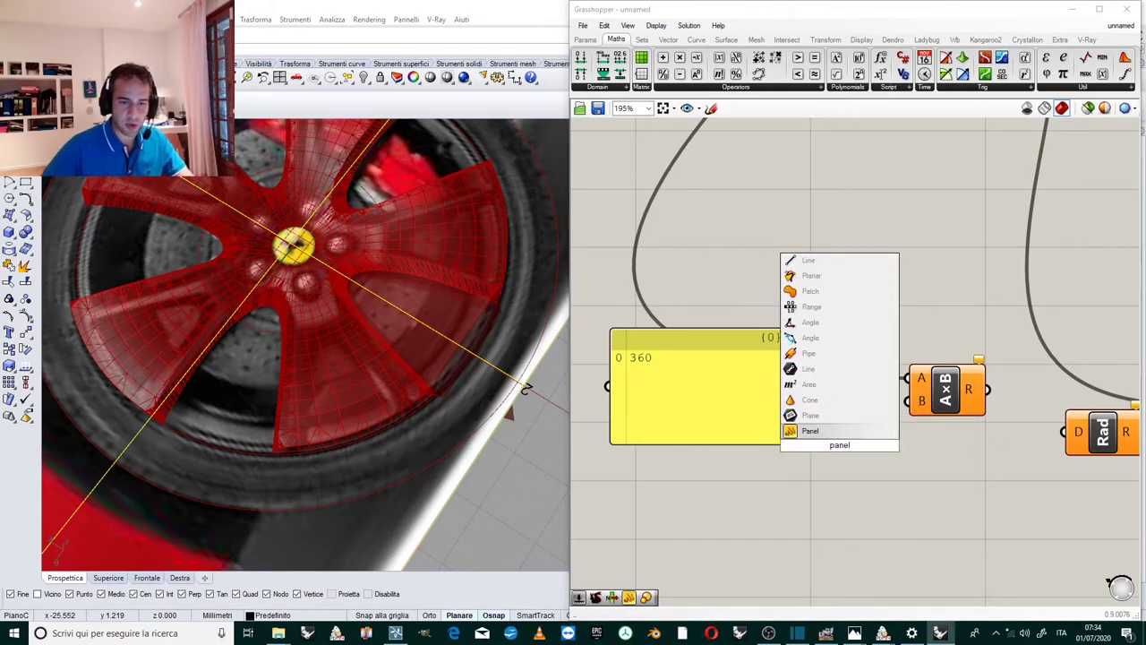
pyautogui.click(873, 431)
pyautogui.doubleClick(872, 442)
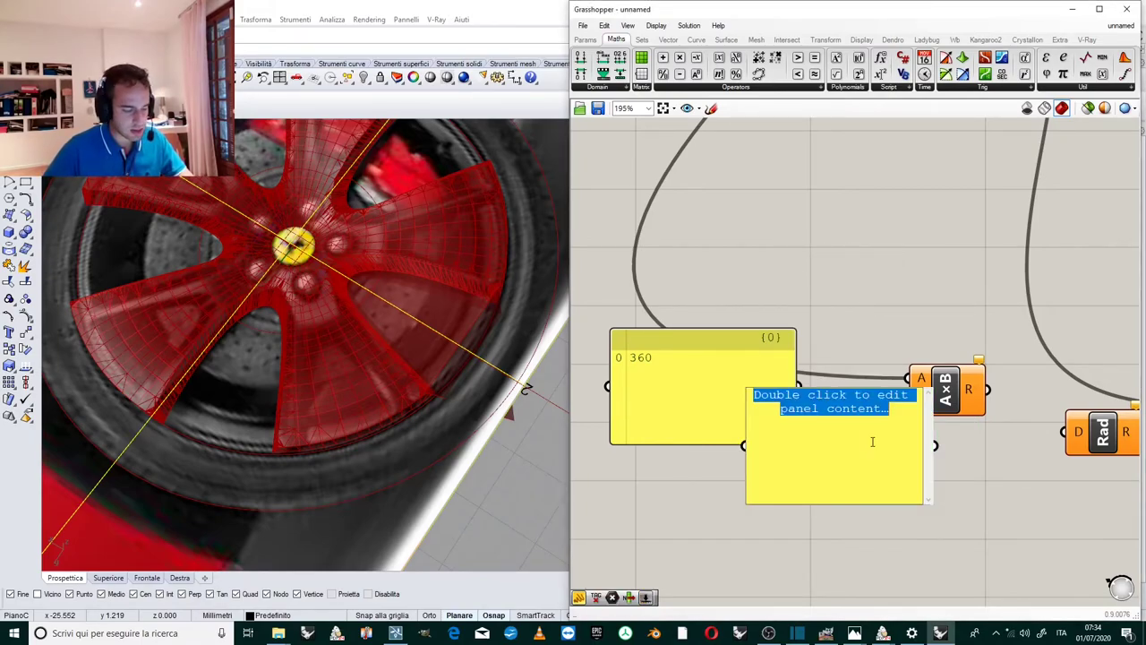
pyautogui.write('2')
pyautogui.click(893, 460)
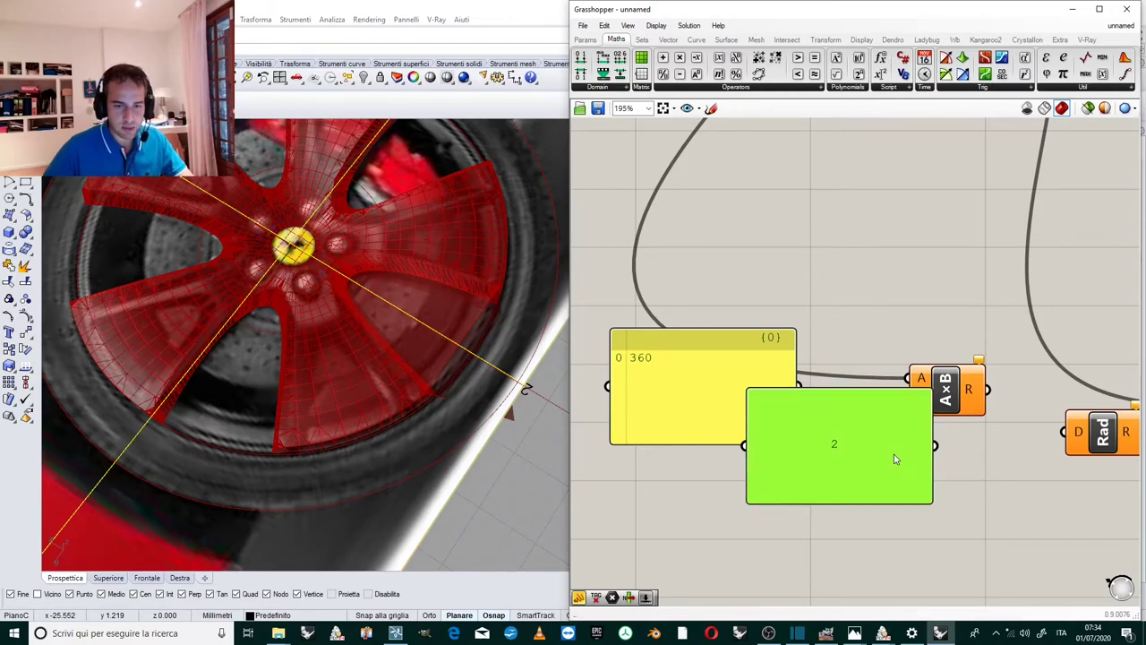
# Disable Multiline Data on the panel containing 2 and connect it to the Multiplication's input B.
pyautogui.rightClick(893, 460)
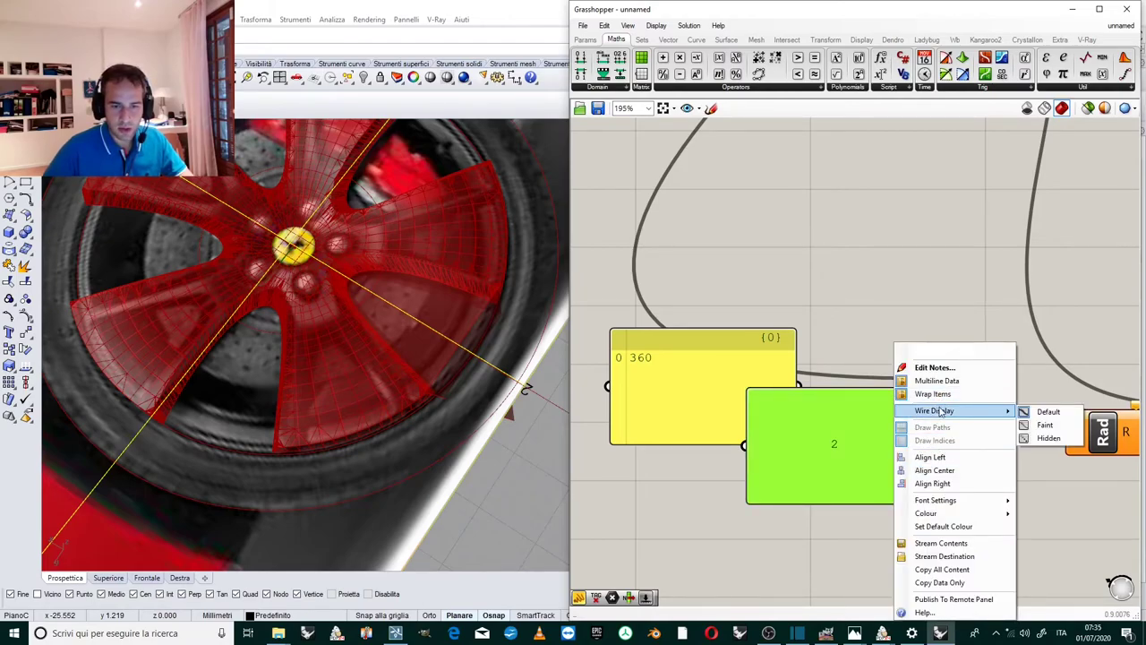
pyautogui.click(937, 380)
pyautogui.moveTo(875, 458); pyautogui.dragTo(907, 401)
pyautogui.scroll(-4, 776, 366)
pyautogui.click(776, 365)
# Place the panel containing 2 beside the Multiplication component and the 360 panel beneath it.
pyautogui.scroll(-1, 777, 365)
pyautogui.scroll(-1, 776, 366)
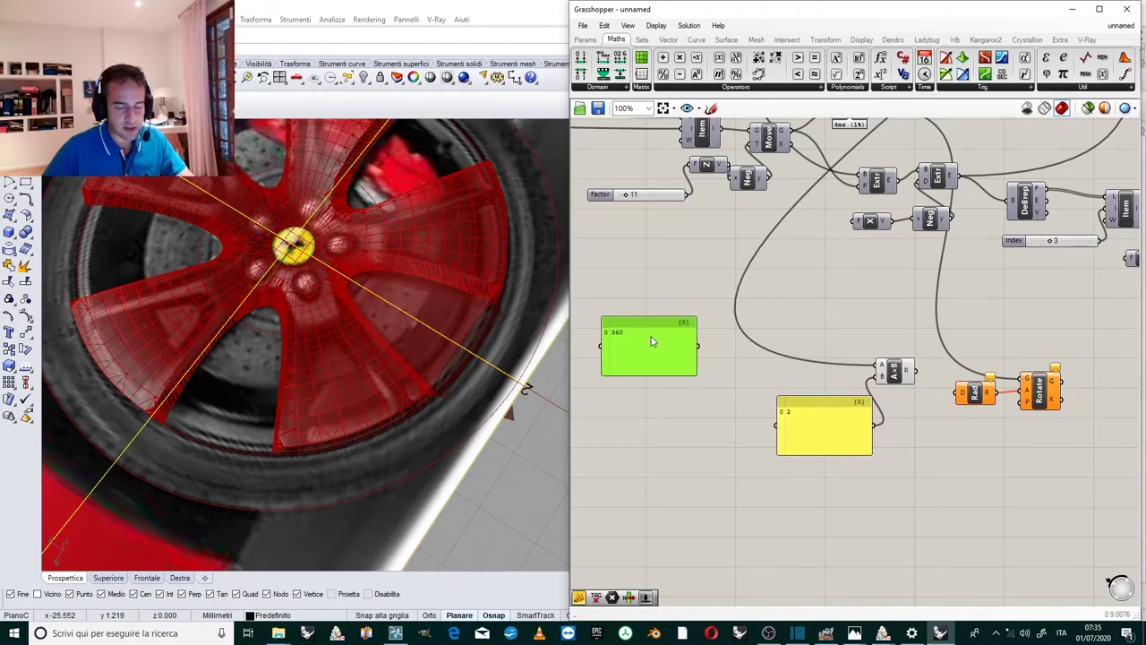
pyautogui.moveTo(850, 400); pyautogui.dragTo(830, 373)
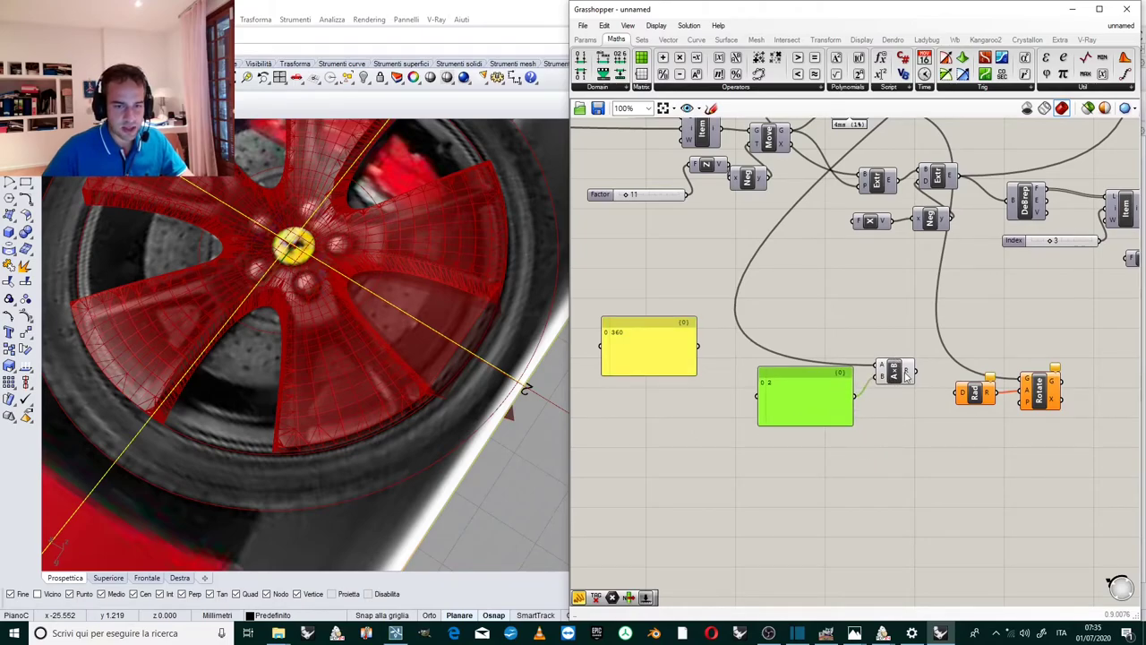
pyautogui.moveTo(638, 362); pyautogui.dragTo(828, 486)
# Add a Division component next to the 360 panel, below the Multiplication component.
pyautogui.scroll(2, 864, 518)
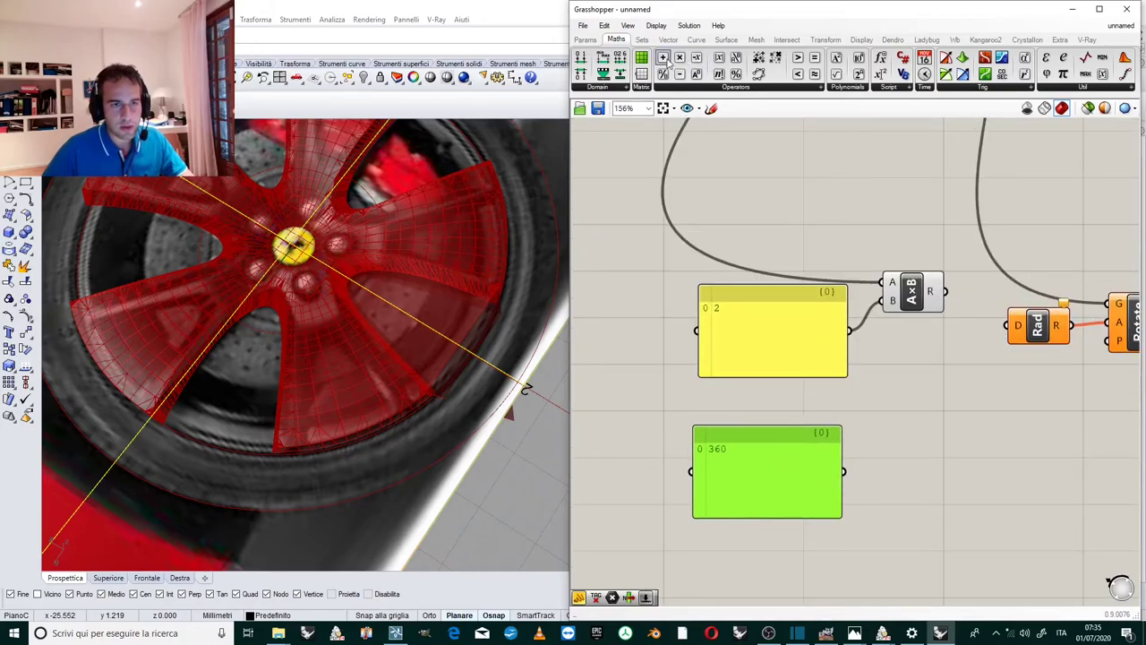
pyautogui.click(726, 87)
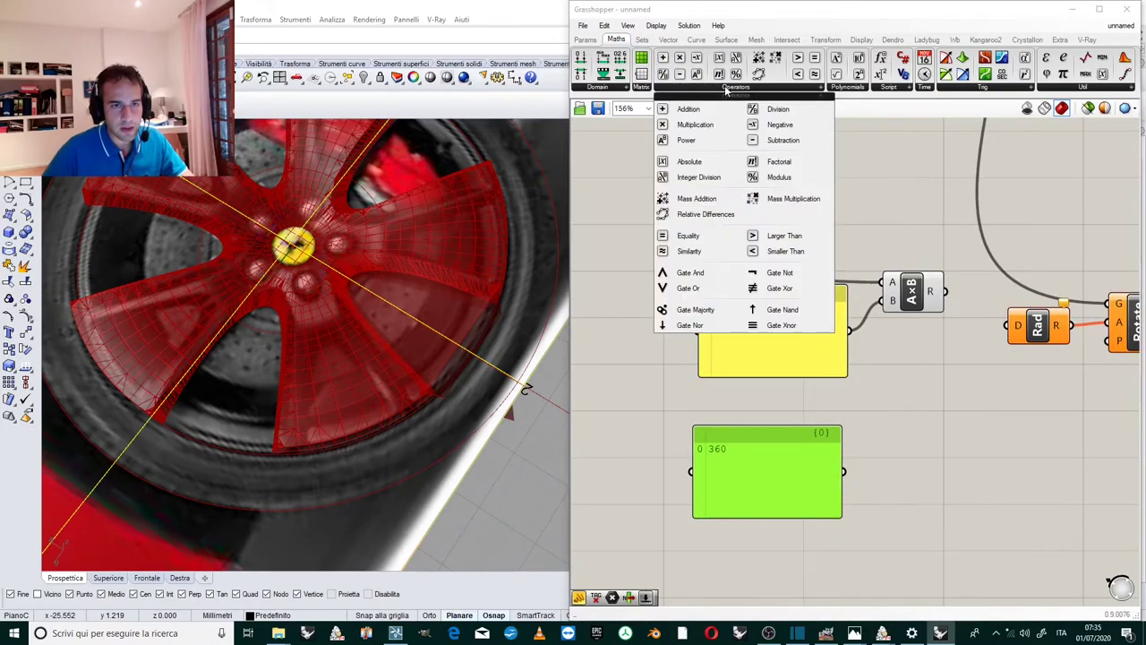
pyautogui.click(777, 109)
pyautogui.click(884, 448)
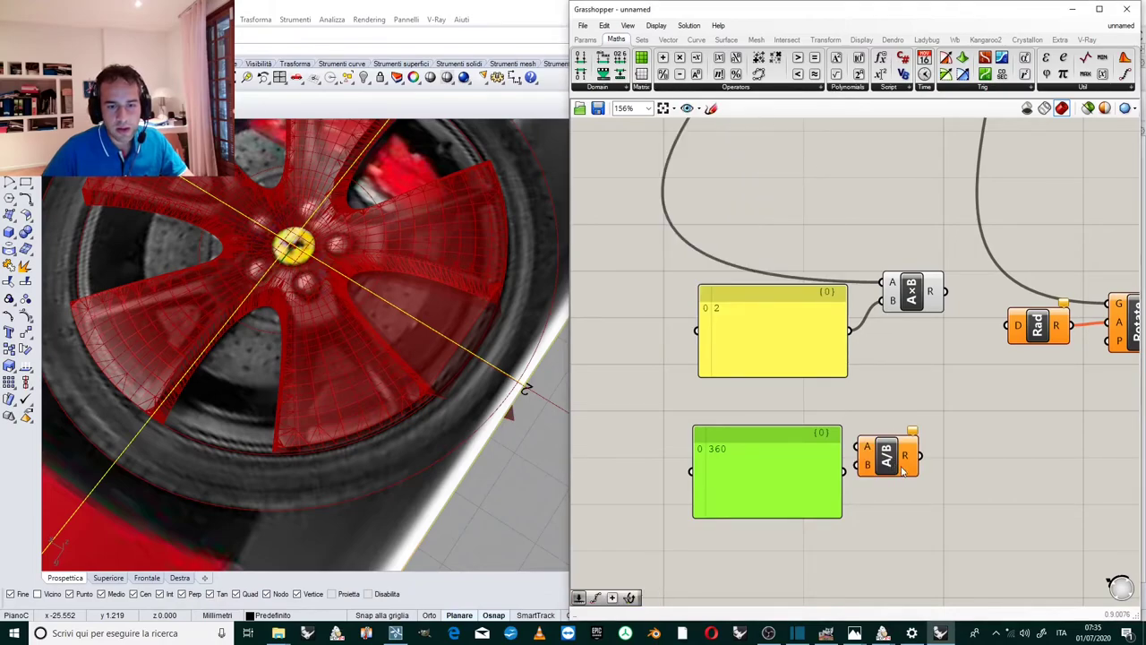
pyautogui.scroll(2, 873, 452)
pyautogui.moveTo(865, 455); pyautogui.dragTo(905, 461)
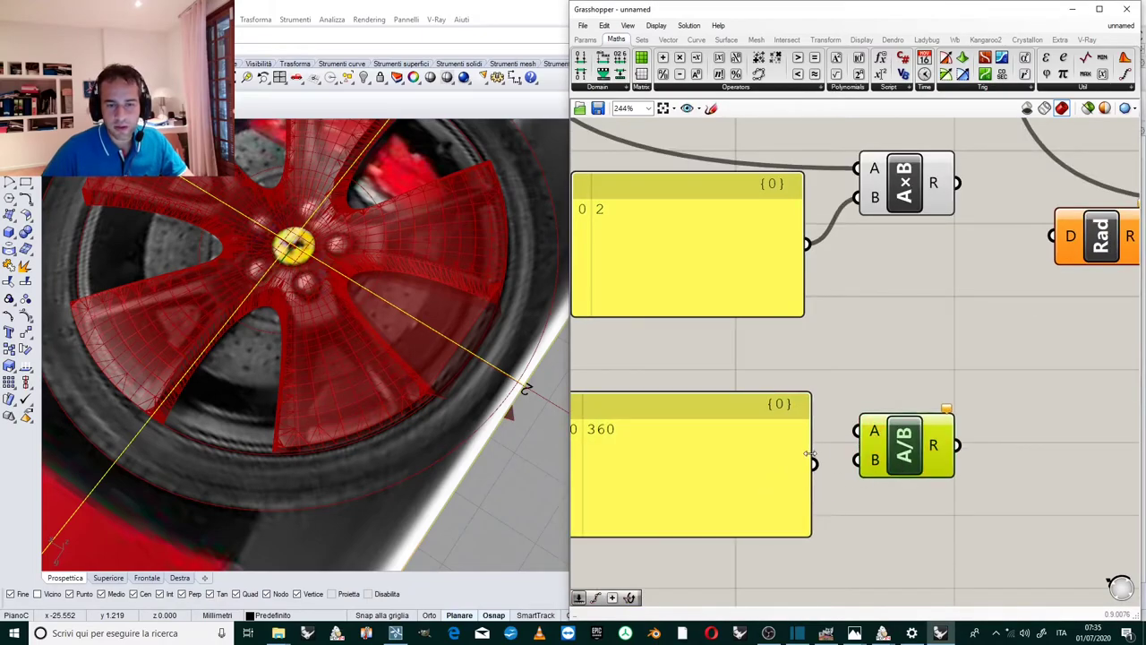
# Connect the 360 panel to the Division's input A, the Multiplication result to input B, and the quotient to Radians.
pyautogui.moveTo(798, 464); pyautogui.dragTo(862, 432)
pyautogui.moveTo(957, 184); pyautogui.dragTo(958, 264)
pyautogui.scroll(-4, 923, 393)
pyautogui.scroll(3, 918, 407)
pyautogui.scroll(-1, 867, 279)
pyautogui.moveTo(1001, 248); pyautogui.dragTo(942, 268, button='right')
pyautogui.scroll(1, 942, 268)
pyautogui.moveTo(921, 287); pyautogui.dragTo(920, 302)
# Select the Rotate component and examine the position of the rotated opening volume on the rim.
pyautogui.click(894, 259)
pyautogui.scroll(3, 894, 263)
pyautogui.click(953, 331)
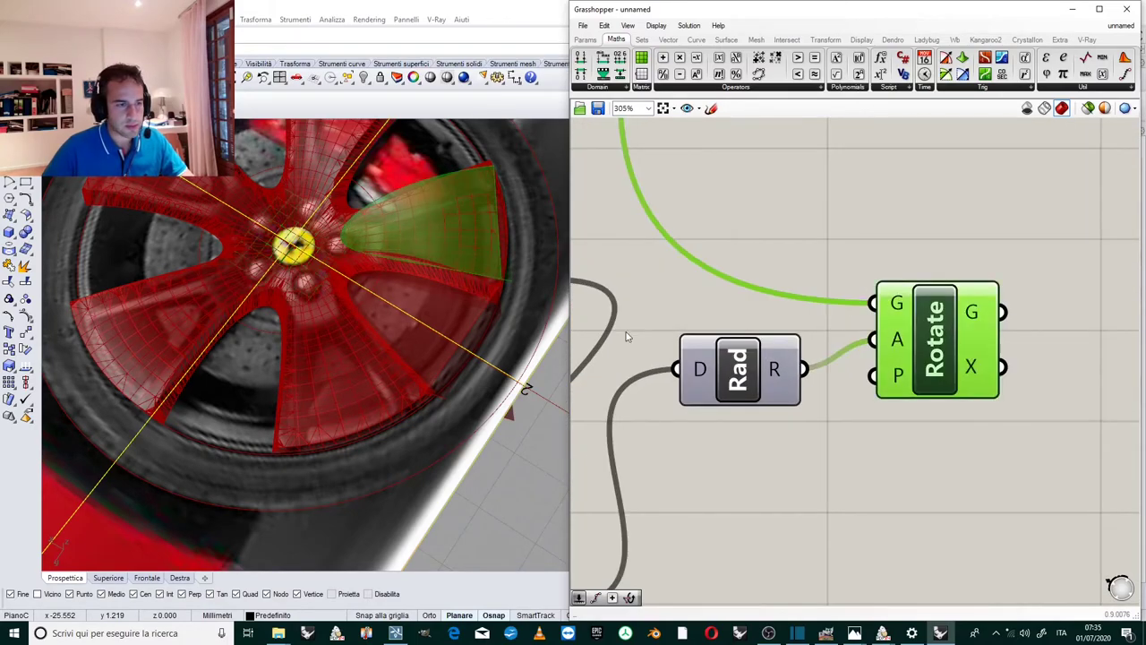
pyautogui.scroll(-3, 455, 256)
pyautogui.moveTo(455, 256); pyautogui.dragTo(456, 317, button='right')
pyautogui.scroll(4, 457, 230)
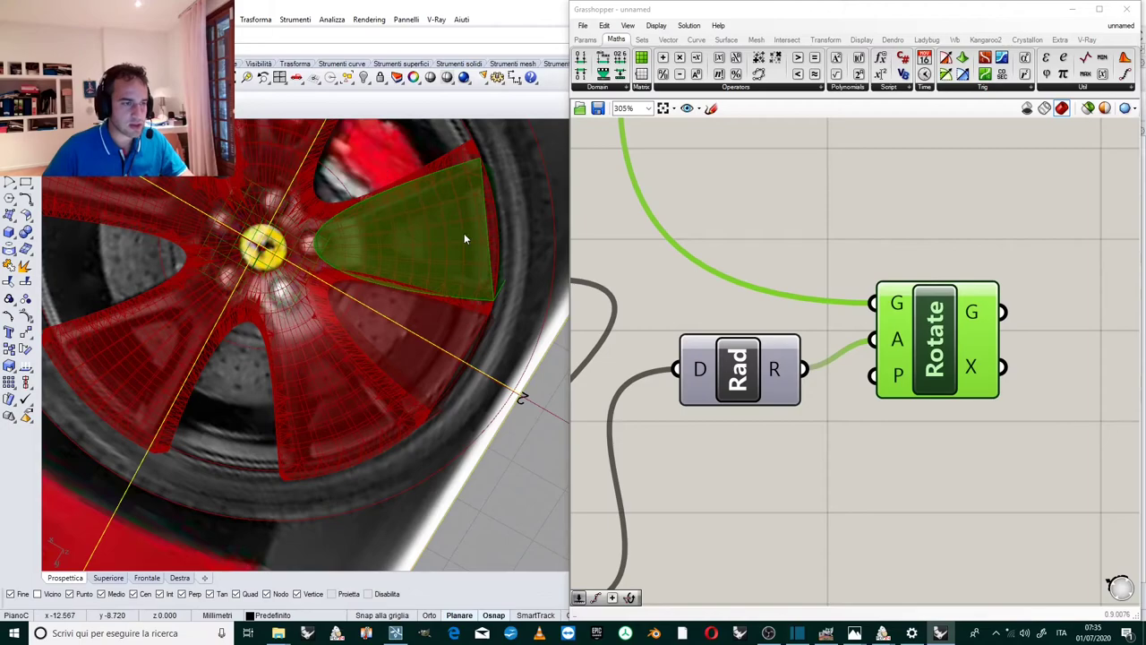
pyautogui.scroll(-4, 472, 240)
pyautogui.scroll(6, 452, 188)
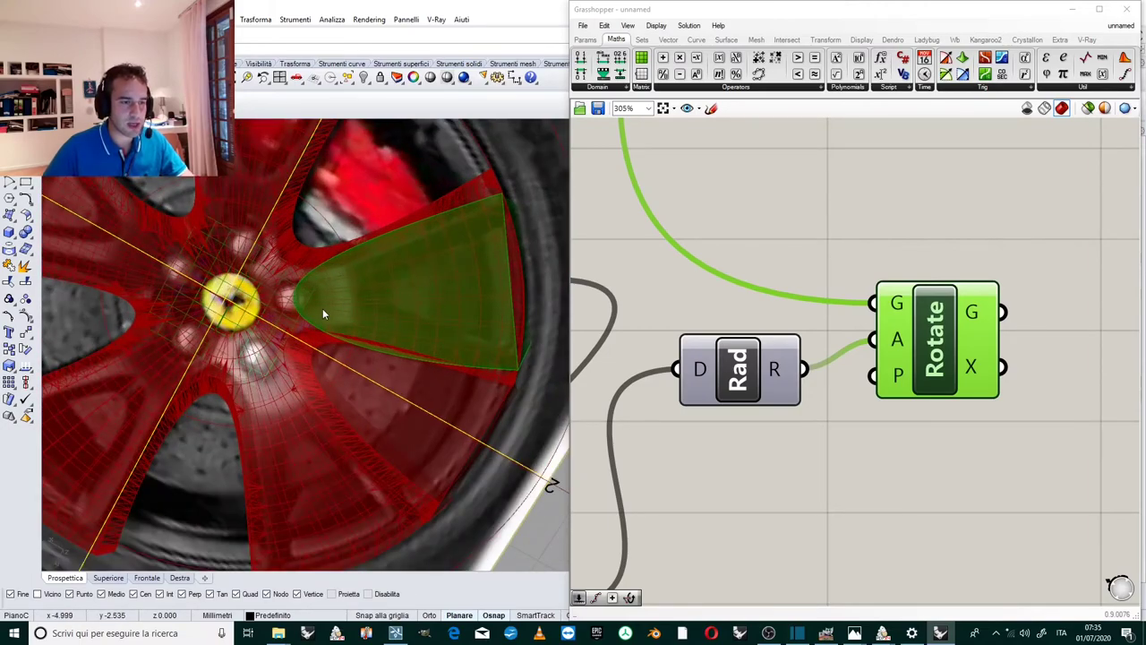
pyautogui.scroll(-3, 322, 308)
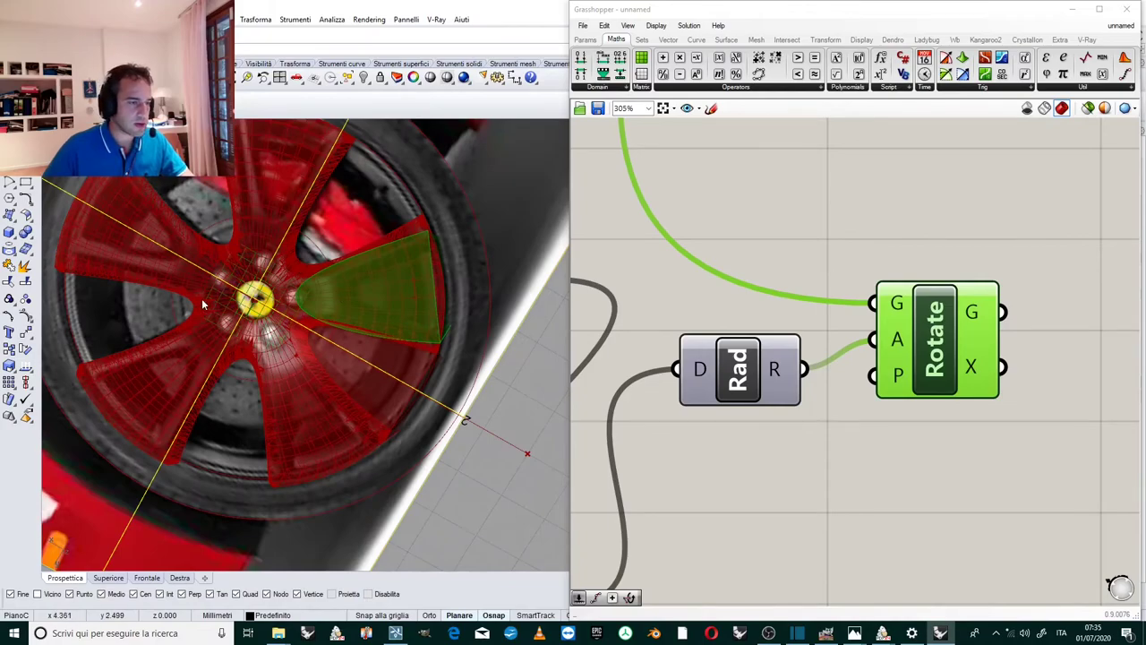
pyautogui.click(775, 250)
# Move the whole group of rotation components and panels farther below the extrusion chain.
pyautogui.scroll(-4, 734, 296)
pyautogui.scroll(3, 734, 295)
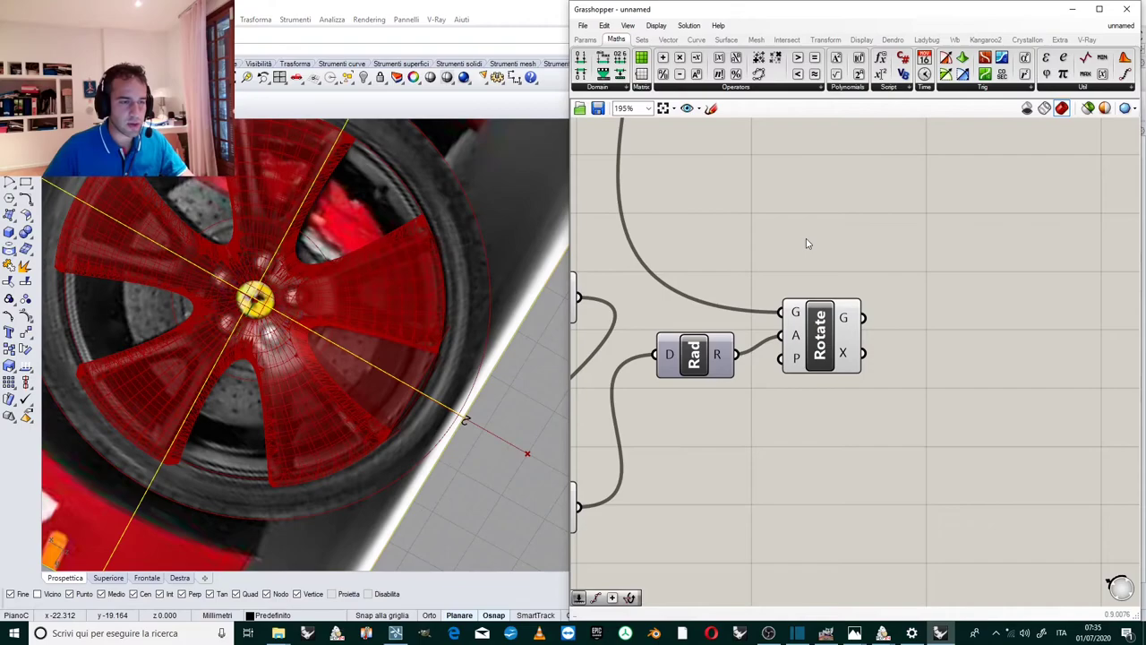
pyautogui.scroll(-3, 818, 269)
pyautogui.scroll(3, 826, 272)
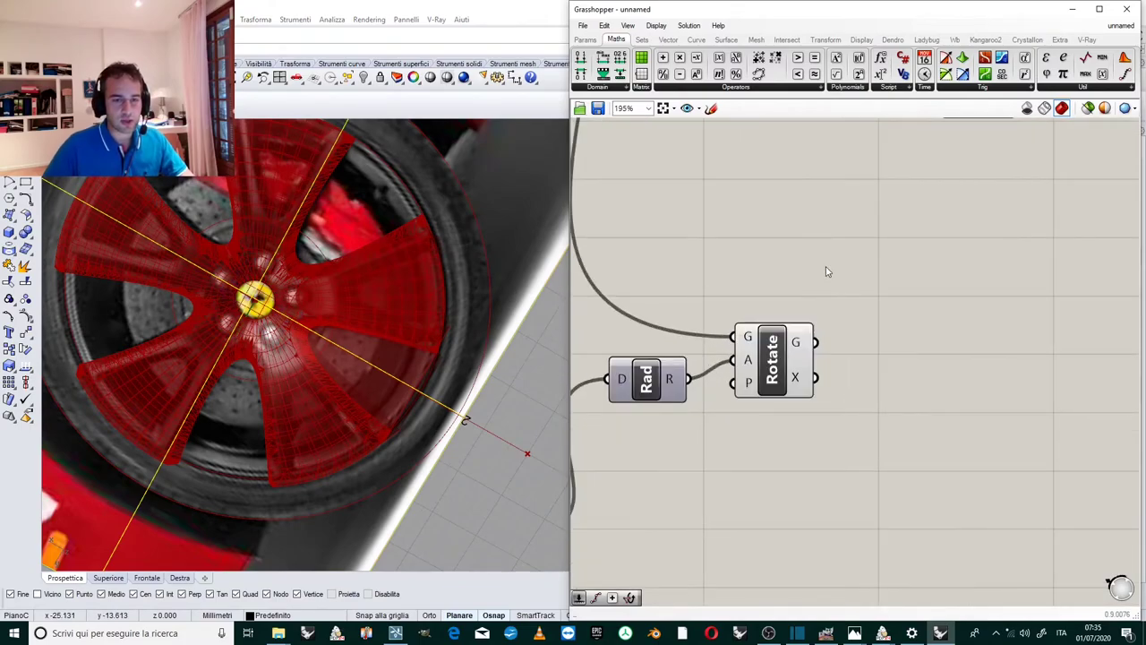
pyautogui.scroll(-4, 826, 271)
pyautogui.moveTo(843, 283); pyautogui.dragTo(673, 374)
pyautogui.moveTo(825, 311); pyautogui.dragTo(811, 347)
# Add a Move component after Rotate and connect Rotate's geometry output to its geometry input.
pyautogui.doubleClick(879, 341)
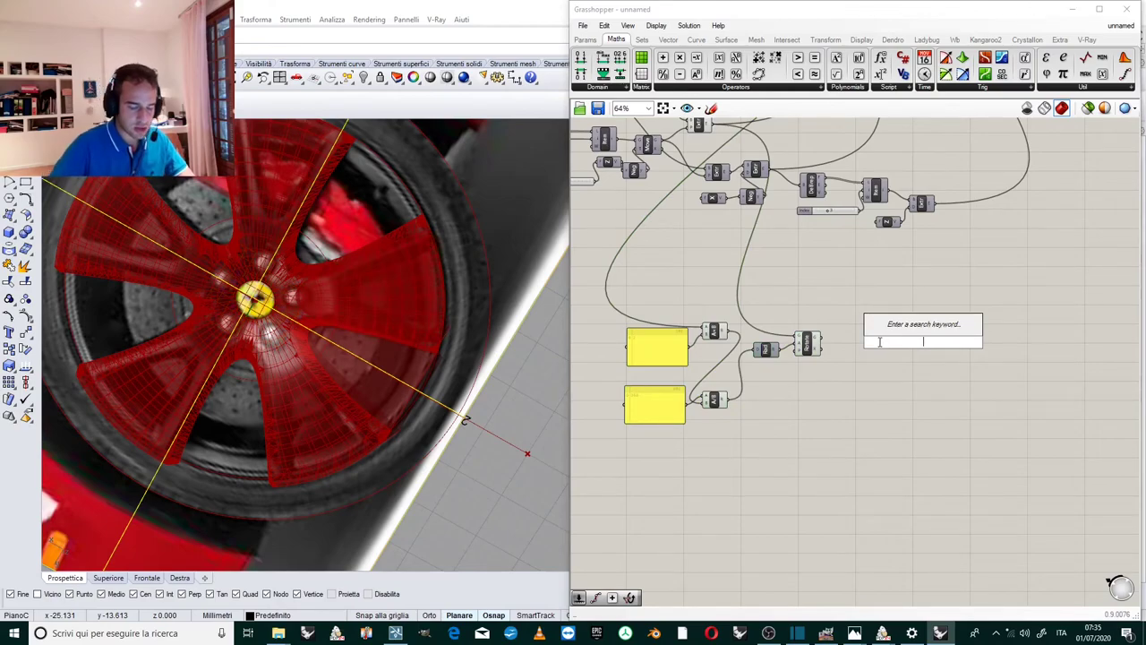
pyautogui.write('move')
pyautogui.press('Return')
pyautogui.scroll(3, 950, 337)
pyautogui.moveTo(949, 337); pyautogui.dragTo(845, 342)
pyautogui.moveTo(776, 340); pyautogui.dragTo(840, 340)
# Add a Vector 2Pt component directly below the Move component.
pyautogui.doubleClick(865, 407)
pyautogui.write('vector')
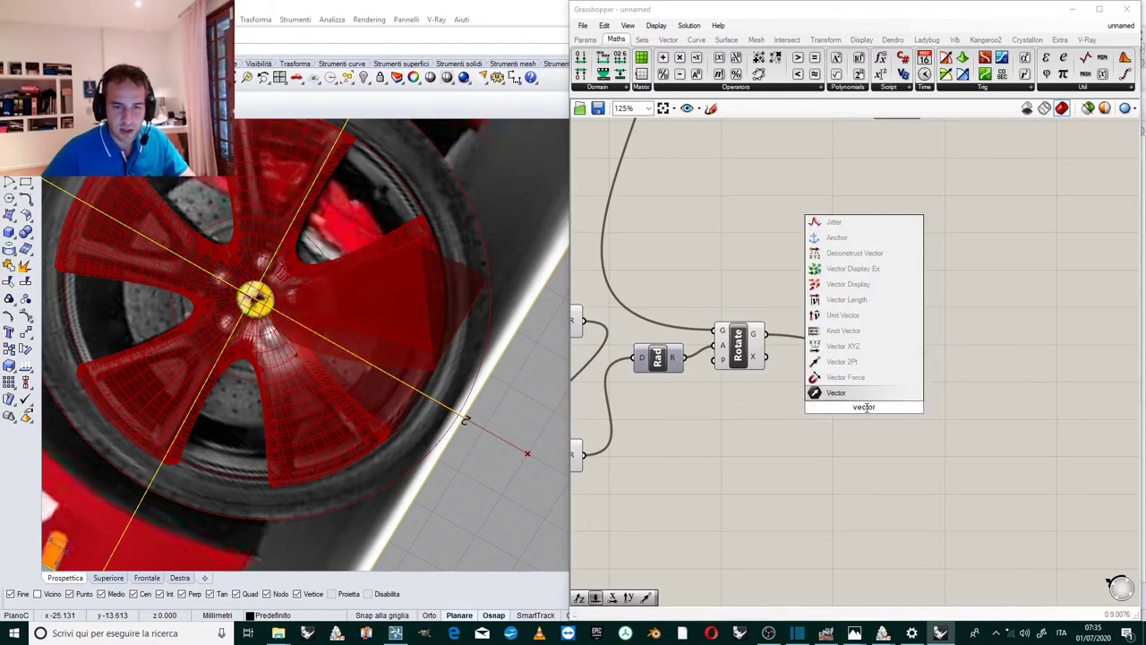
pyautogui.press('Up')
pyautogui.press('Up')
pyautogui.press('Return')
pyautogui.scroll(5, 864, 412)
pyautogui.scroll(-1, 885, 433)
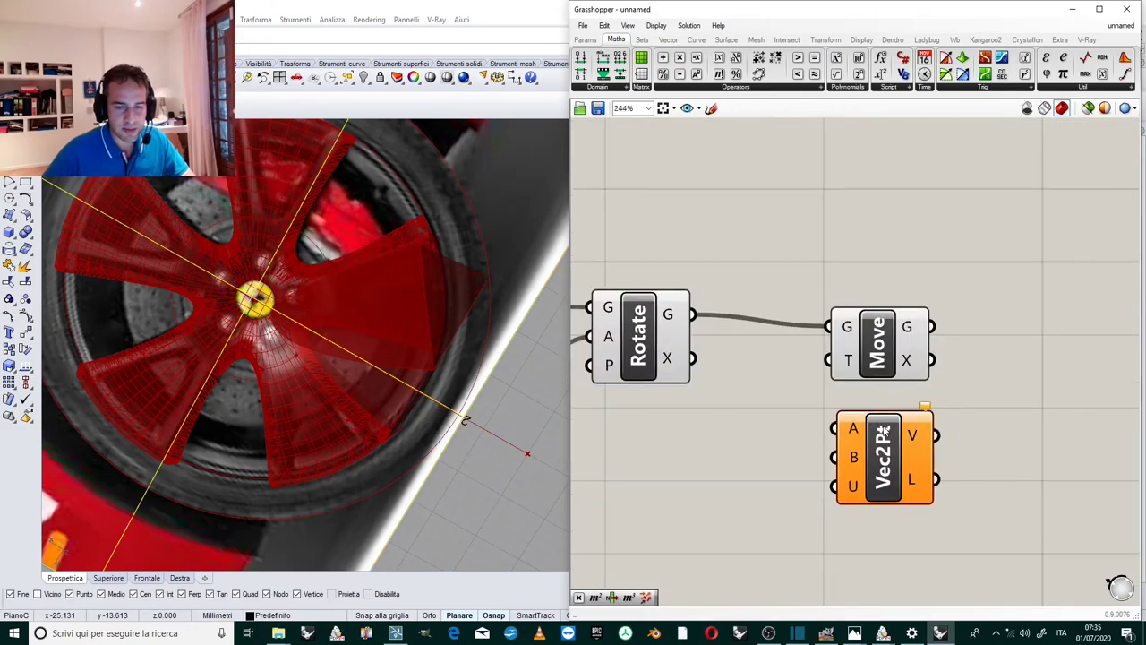
# Connect the output of the first component at the start of the definition to the A input of Vector 2Pt.
pyautogui.scroll(-10, 865, 433)
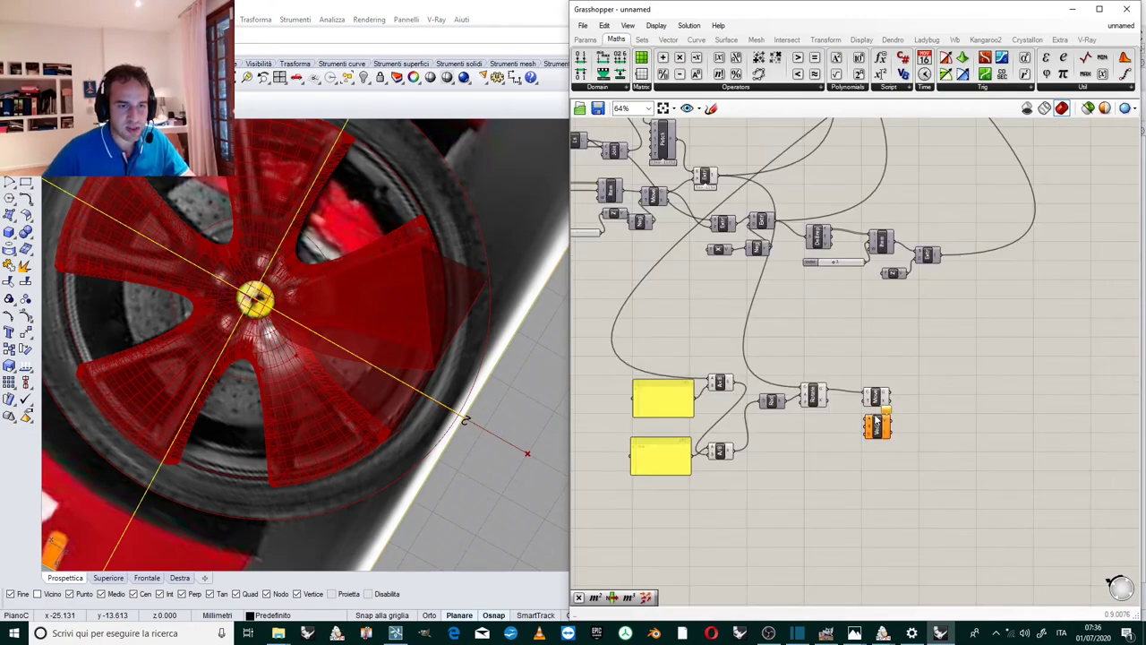
pyautogui.scroll(8, 661, 284)
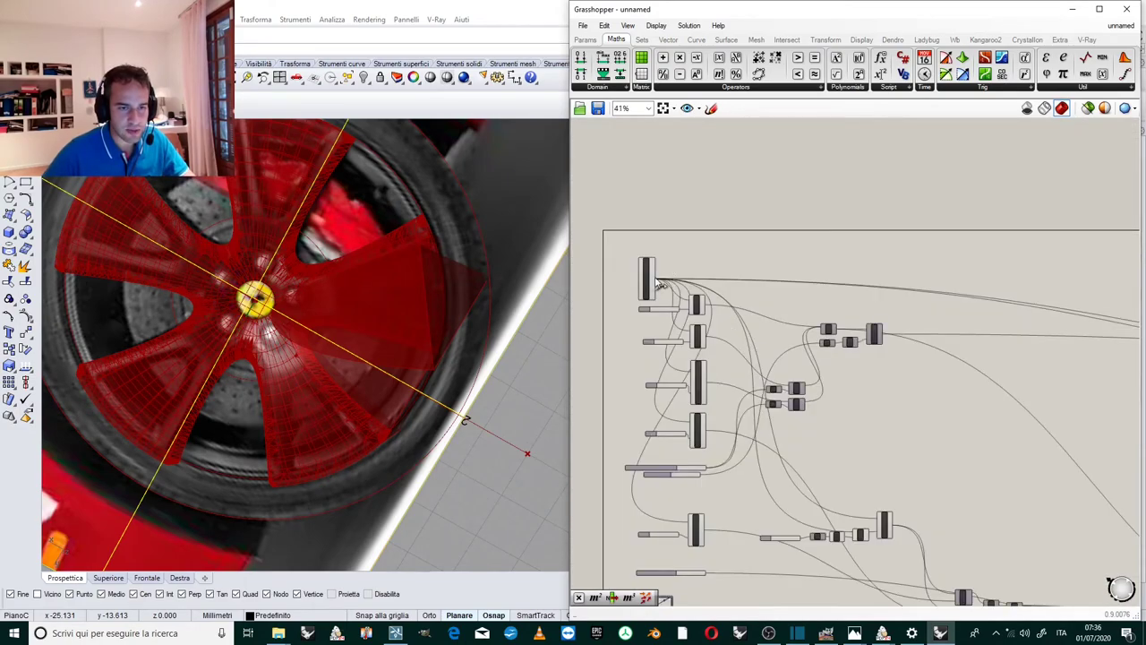
pyautogui.scroll(-10, 697, 276)
pyautogui.moveTo(657, 279); pyautogui.dragTo(822, 283)
pyautogui.scroll(6, 904, 372)
pyautogui.scroll(8, 892, 415)
pyautogui.scroll(-3, 971, 322)
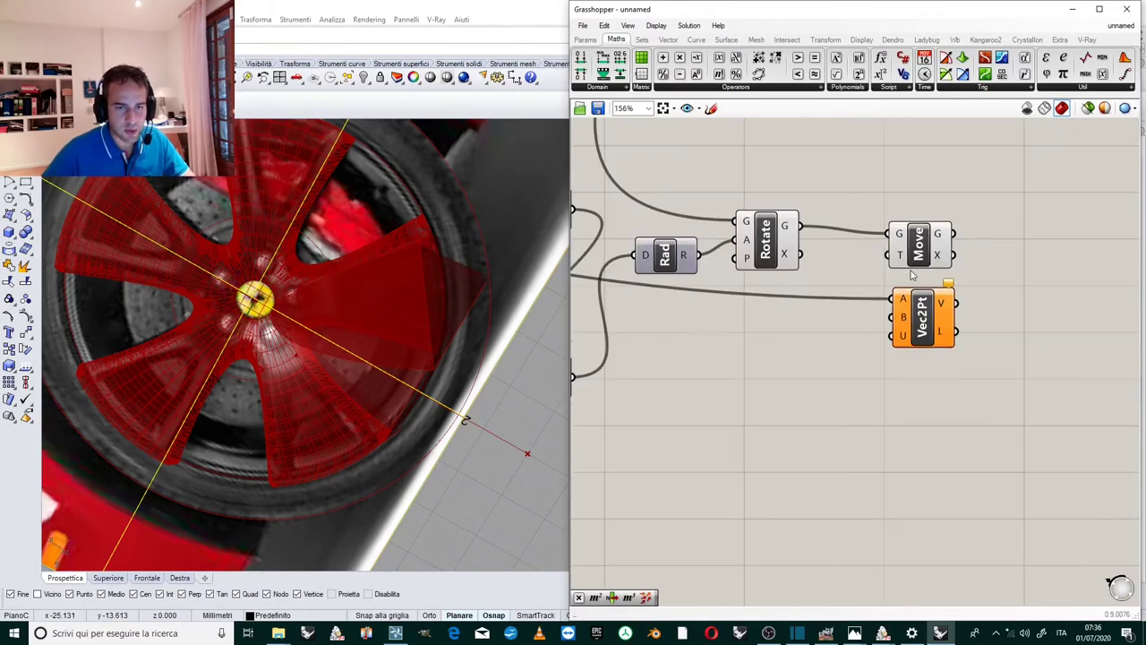
pyautogui.scroll(1, 849, 208)
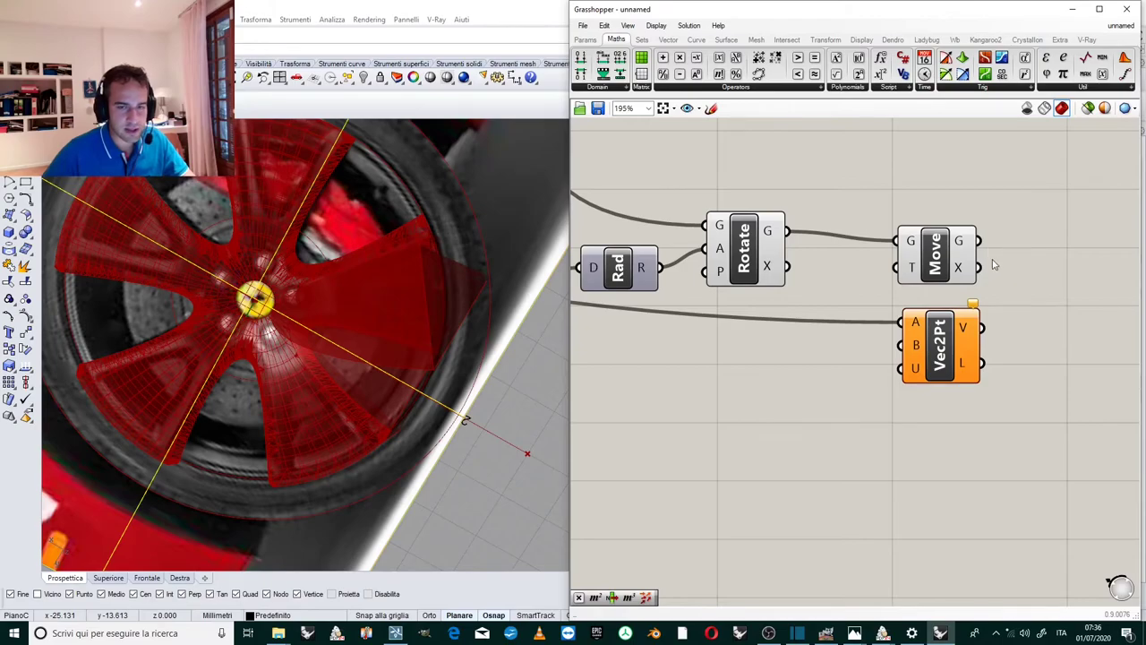
pyautogui.scroll(-2, 1002, 313)
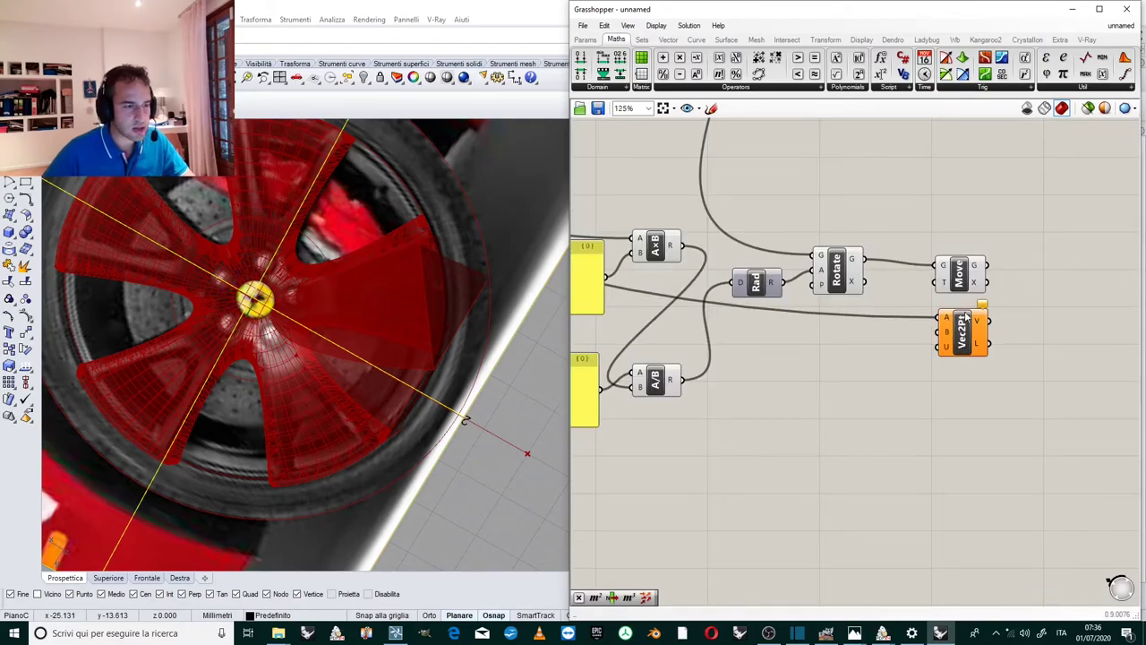
# Select the Rotate and Move components in turn and compare the positions of their volumes relative to the rim.
pyautogui.moveTo(547, 310); pyautogui.dragTo(517, 189, button='right')
pyautogui.scroll(-3, 959, 376)
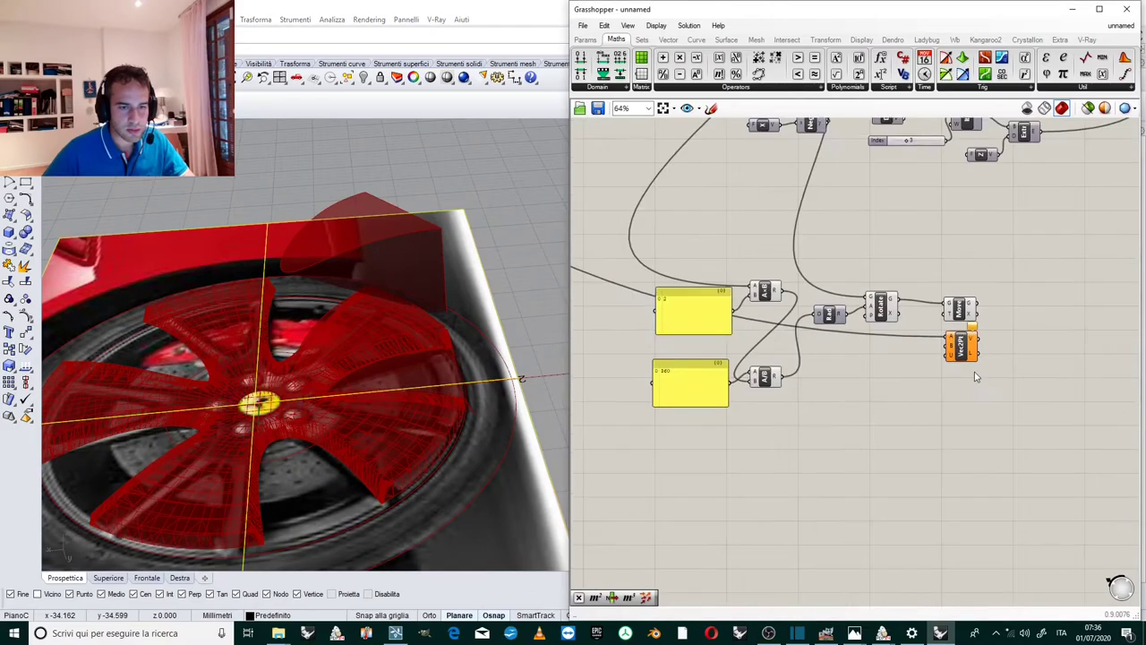
pyautogui.scroll(2, 925, 337)
pyautogui.moveTo(351, 334); pyautogui.dragTo(300, 261, button='right')
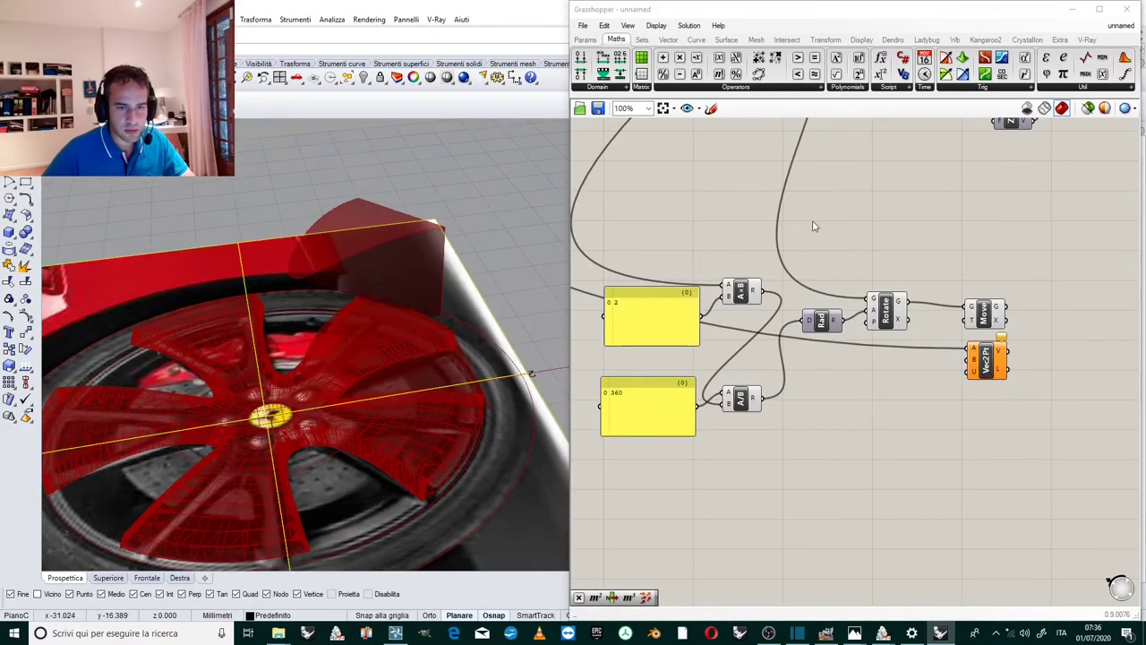
pyautogui.click(893, 314)
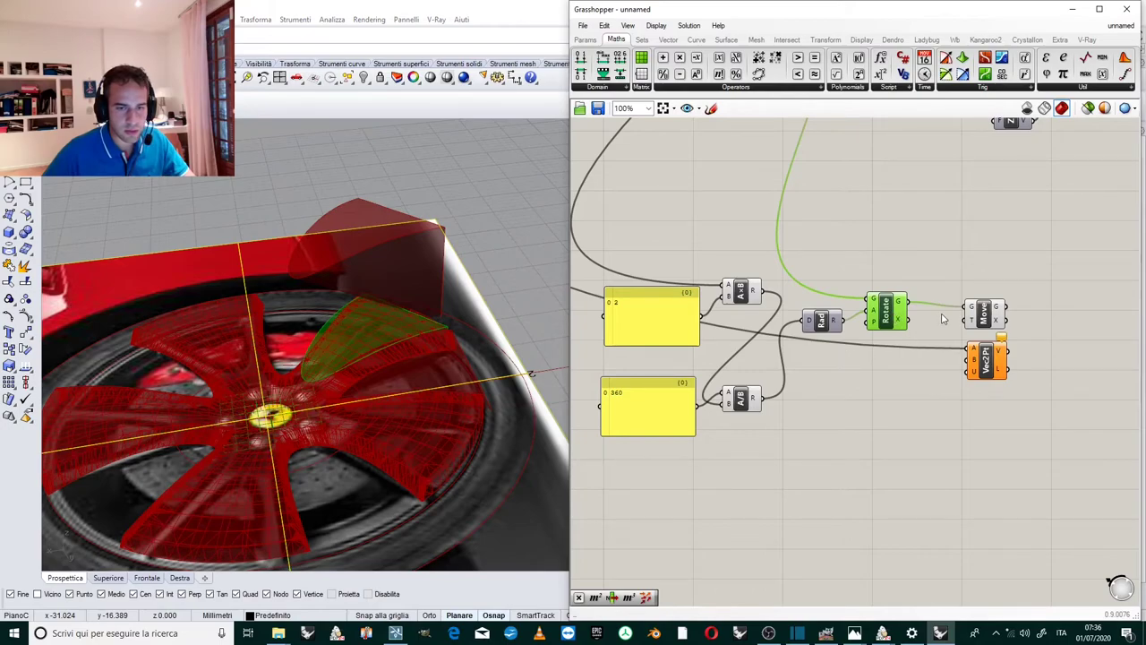
pyautogui.click(983, 312)
pyautogui.scroll(3, 1026, 289)
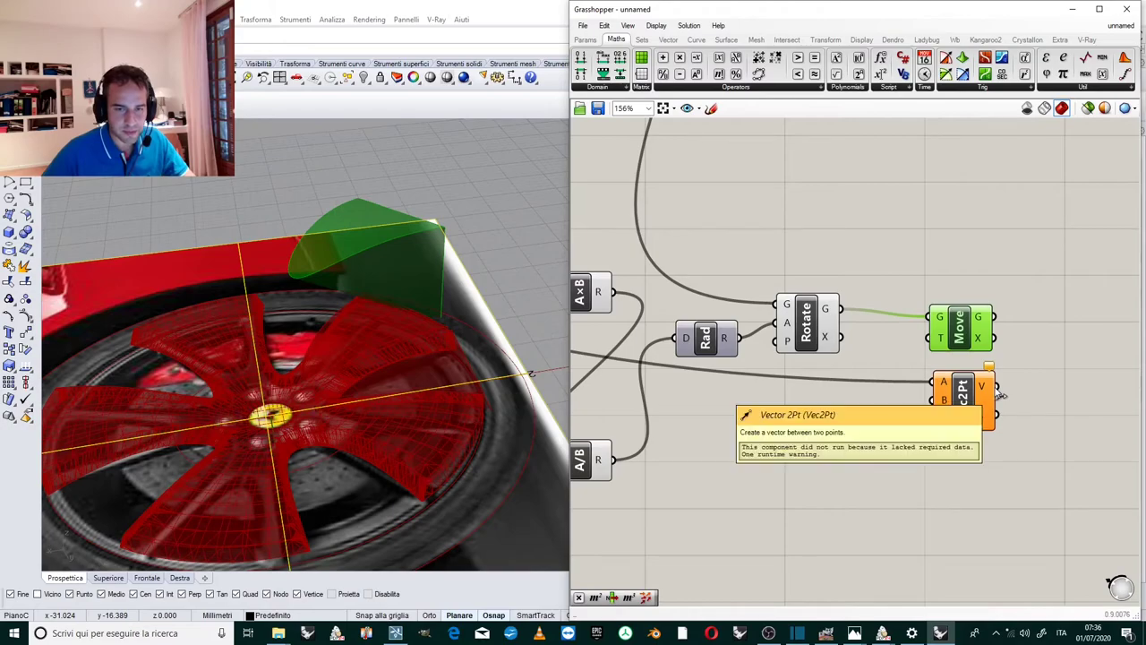
pyautogui.click(825, 335)
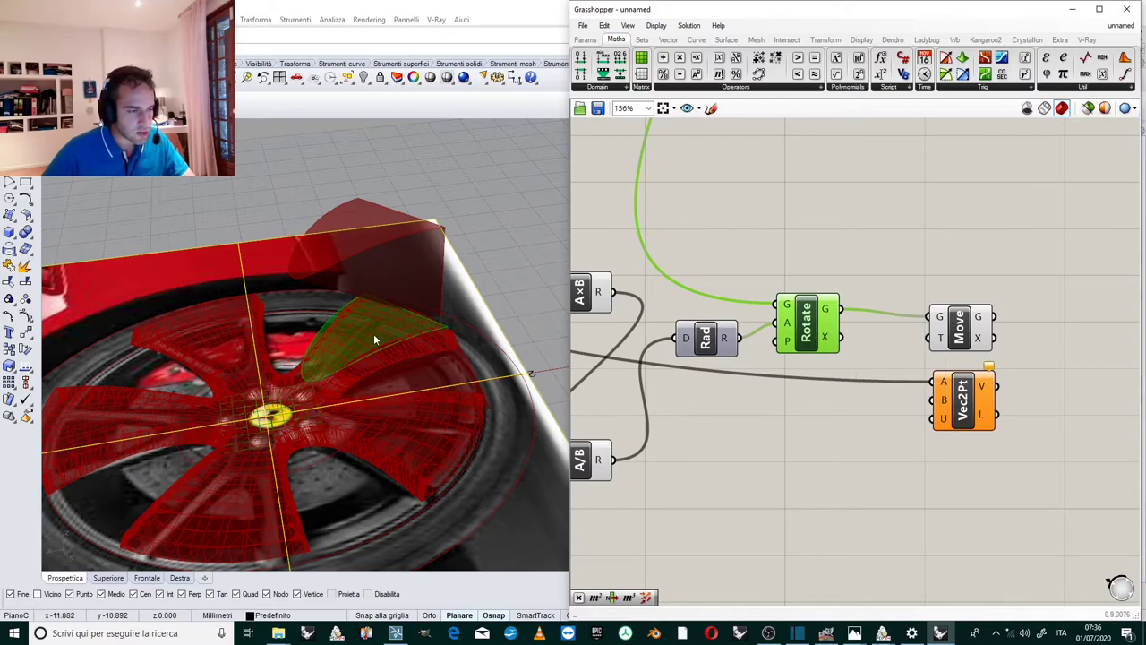
pyautogui.scroll(-3, 912, 249)
pyautogui.scroll(2, 872, 266)
pyautogui.click(872, 270)
pyautogui.click(853, 307)
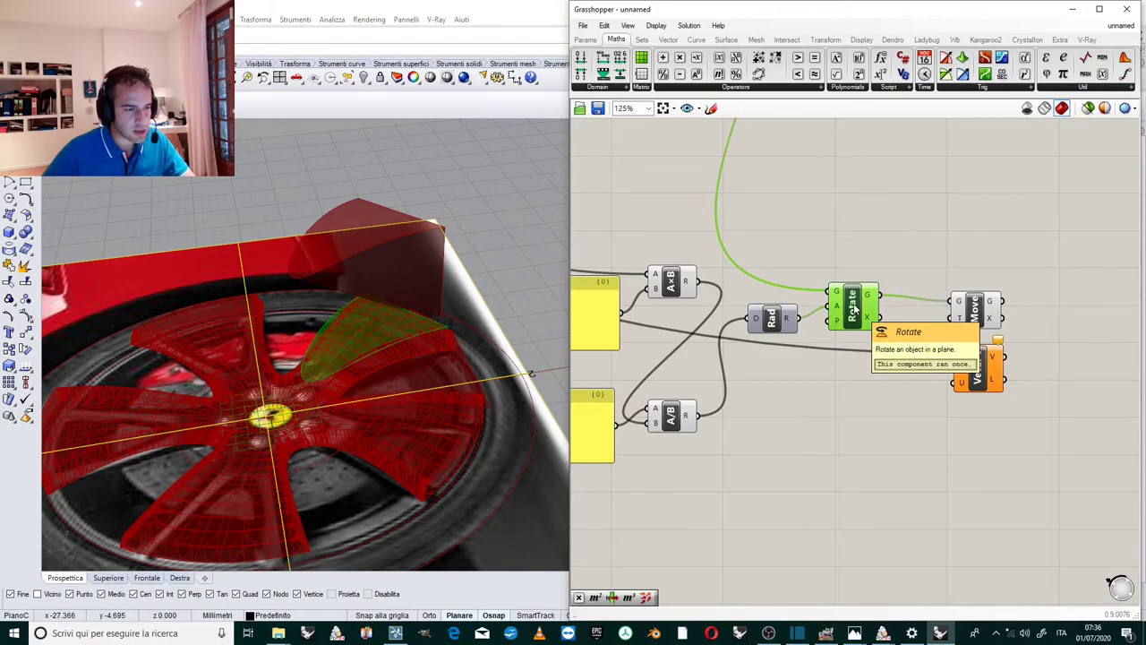
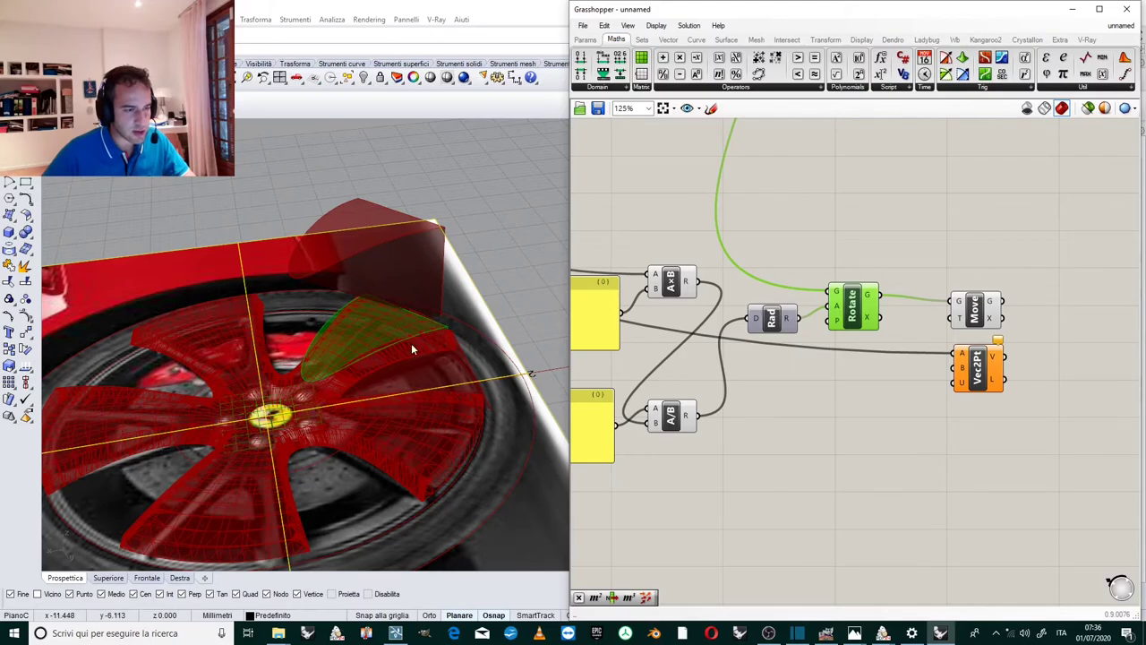
# Add an Area component beside the curve closed planar component and connect that component's curve output to its geometry input.
pyautogui.scroll(-5, 936, 300)
pyautogui.scroll(3, 949, 309)
pyautogui.scroll(-3, 957, 311)
pyautogui.scroll(6, 817, 259)
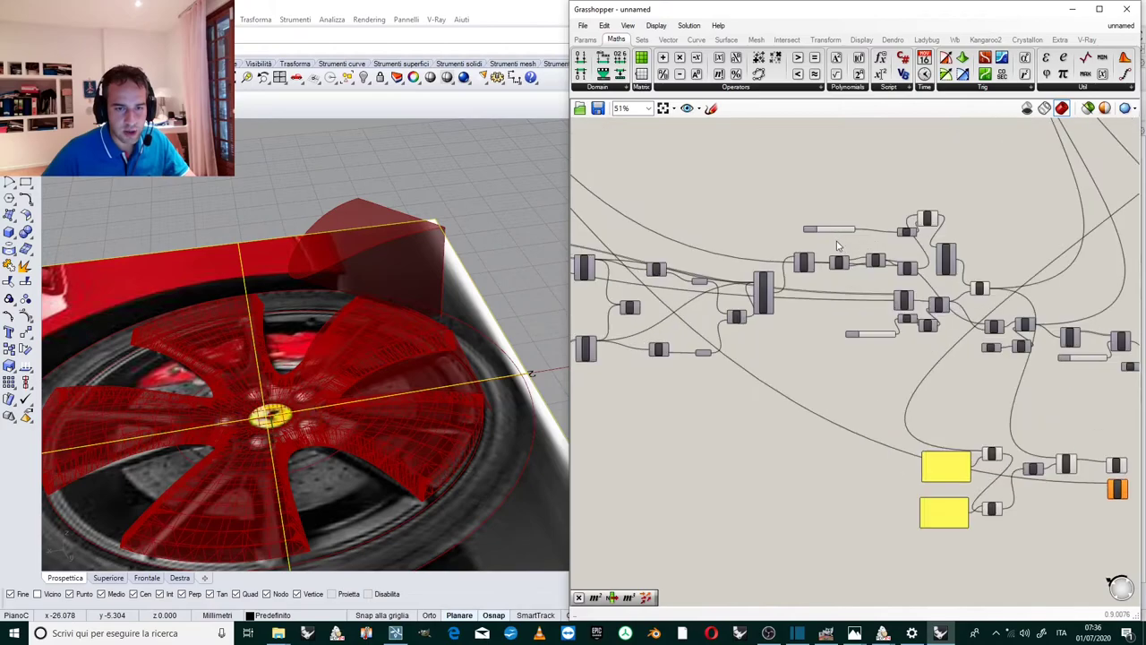
pyautogui.scroll(-2, 746, 219)
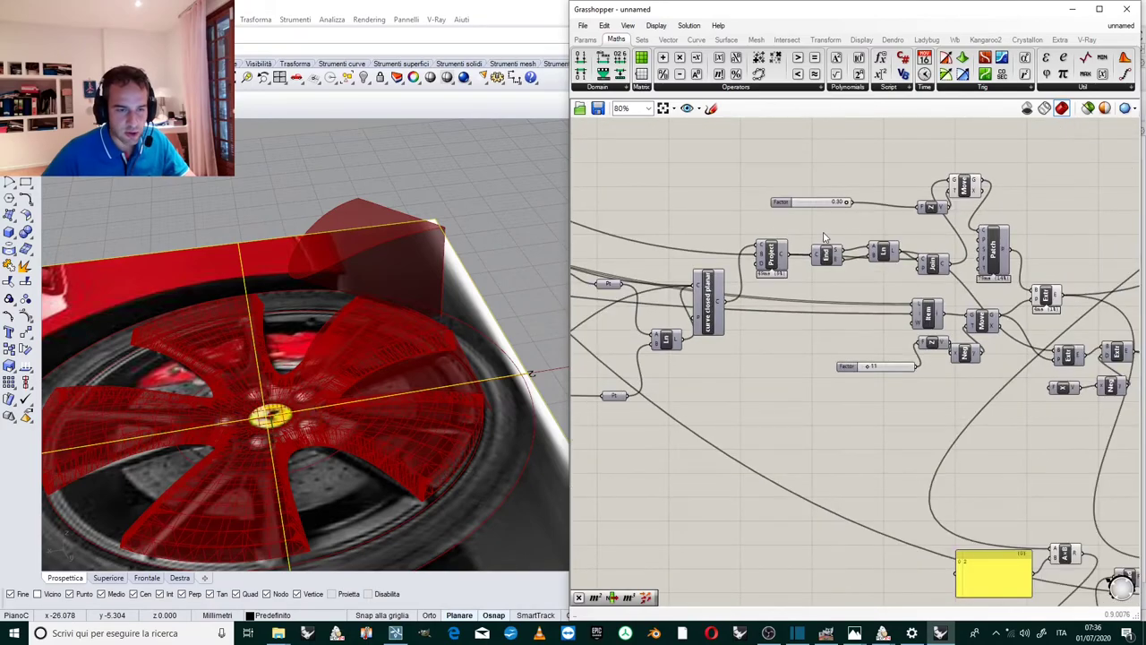
pyautogui.scroll(3, 749, 240)
pyautogui.click(690, 323)
pyautogui.moveTo(765, 441); pyautogui.dragTo(750, 389, button='right')
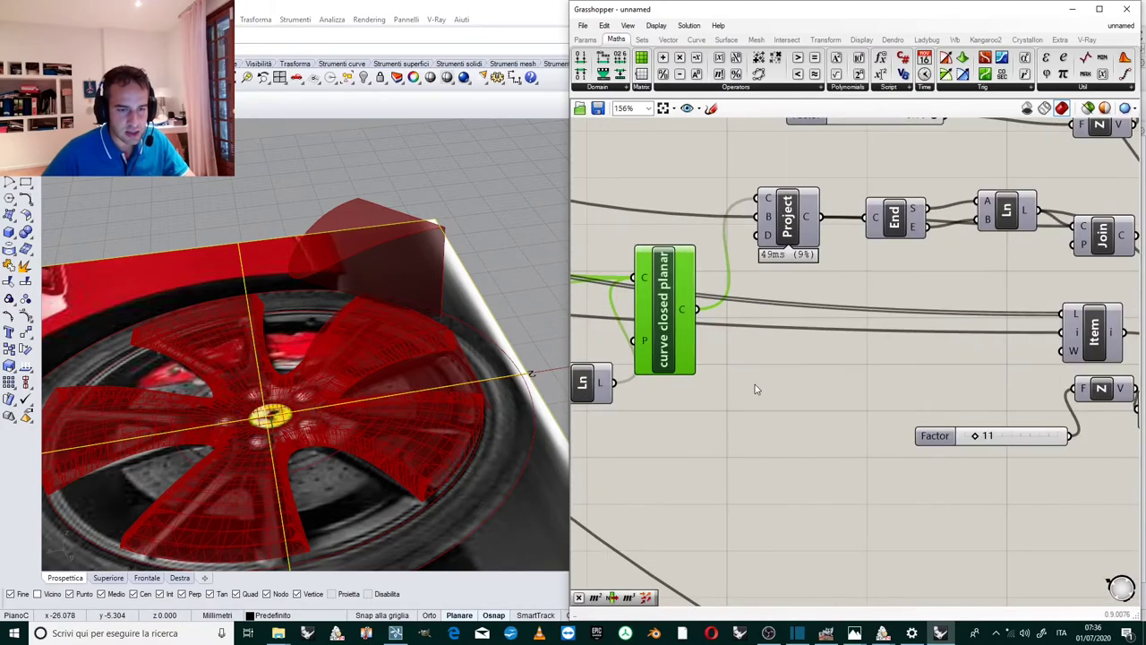
pyautogui.doubleClick(755, 383)
pyautogui.write('area')
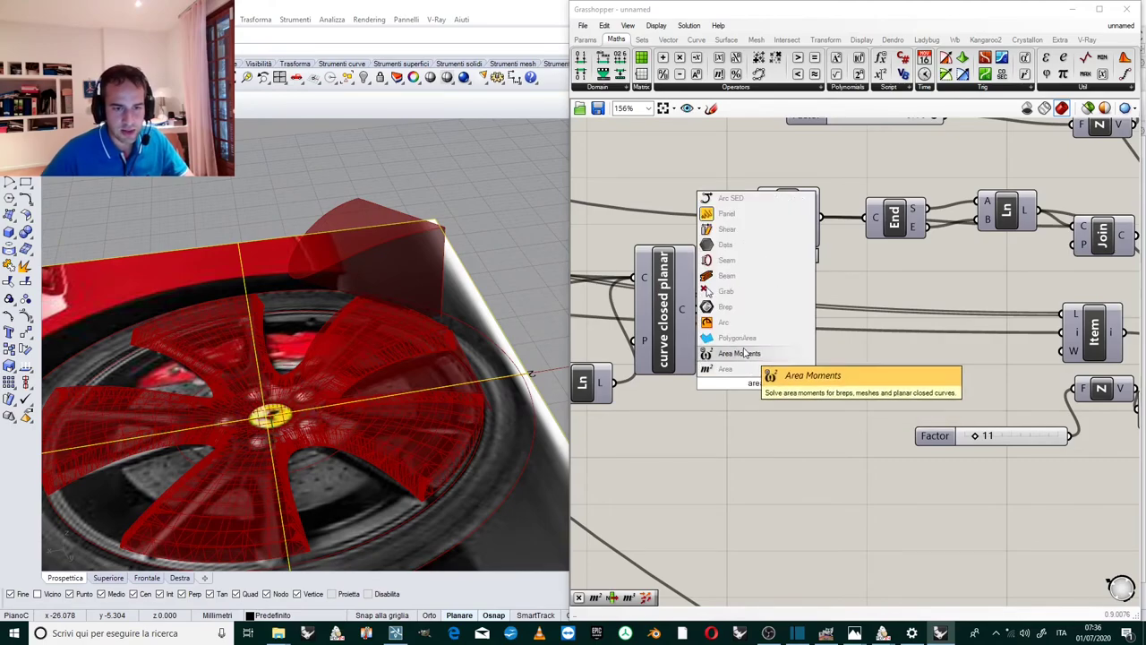
pyautogui.click(745, 369)
pyautogui.moveTo(703, 310); pyautogui.dragTo(724, 370)
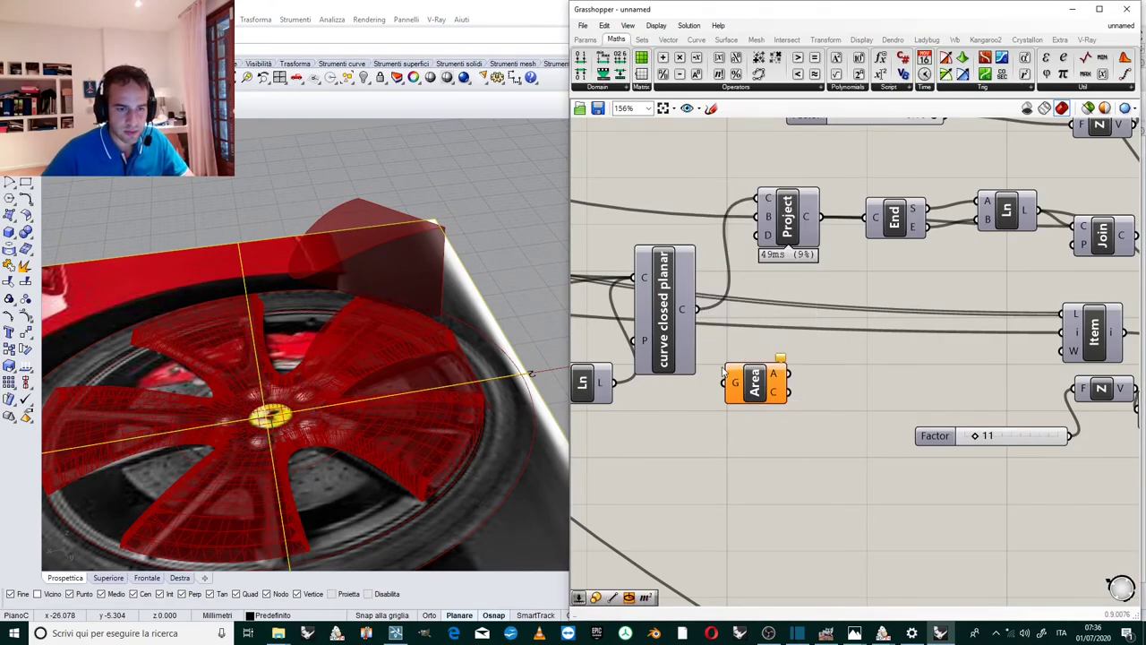
pyautogui.moveTo(696, 309); pyautogui.dragTo(729, 382)
# Place Area next to Vector 2Pt, then wire its centroid output to input B and the vector output to Move's T input.
pyautogui.scroll(-5, 748, 366)
pyautogui.moveTo(742, 380); pyautogui.dragTo(681, 476)
pyautogui.scroll(5, 884, 441)
pyautogui.scroll(-2, 698, 474)
pyautogui.scroll(2, 743, 448)
pyautogui.moveTo(785, 447); pyautogui.dragTo(837, 343)
pyautogui.click(971, 401)
pyautogui.click(882, 413)
pyautogui.moveTo(425, 268); pyautogui.dragTo(443, 324, button='right')
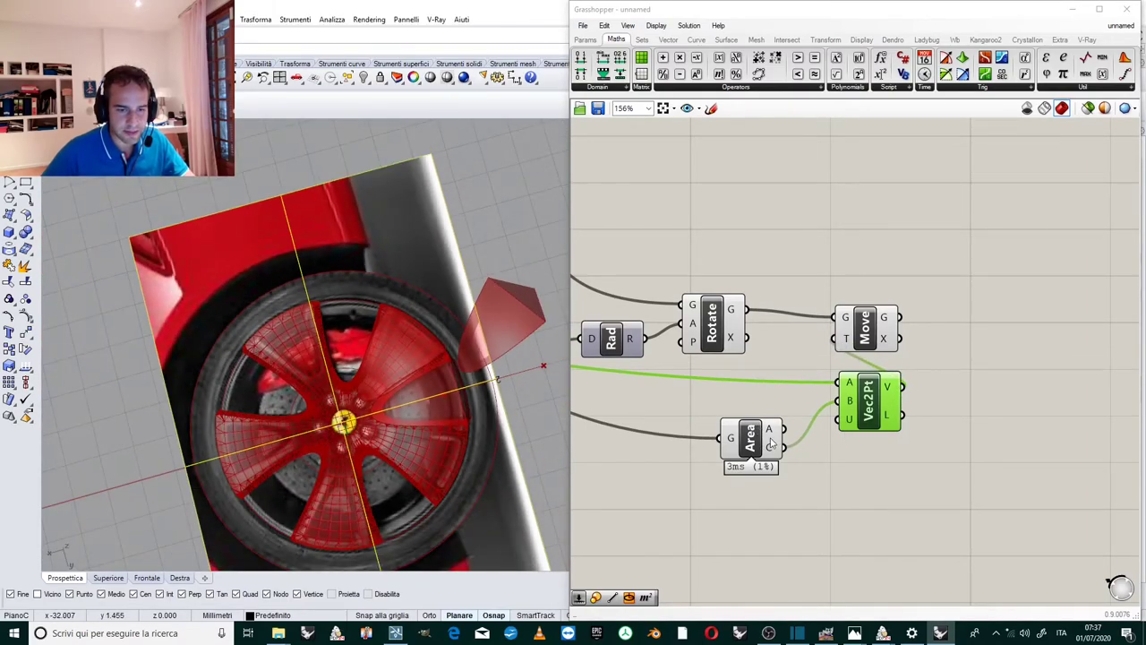
# Shift Vector 2Pt slightly down and Rotate slightly up to space them around the Move component.
pyautogui.scroll(-3, 866, 401)
pyautogui.scroll(2, 869, 403)
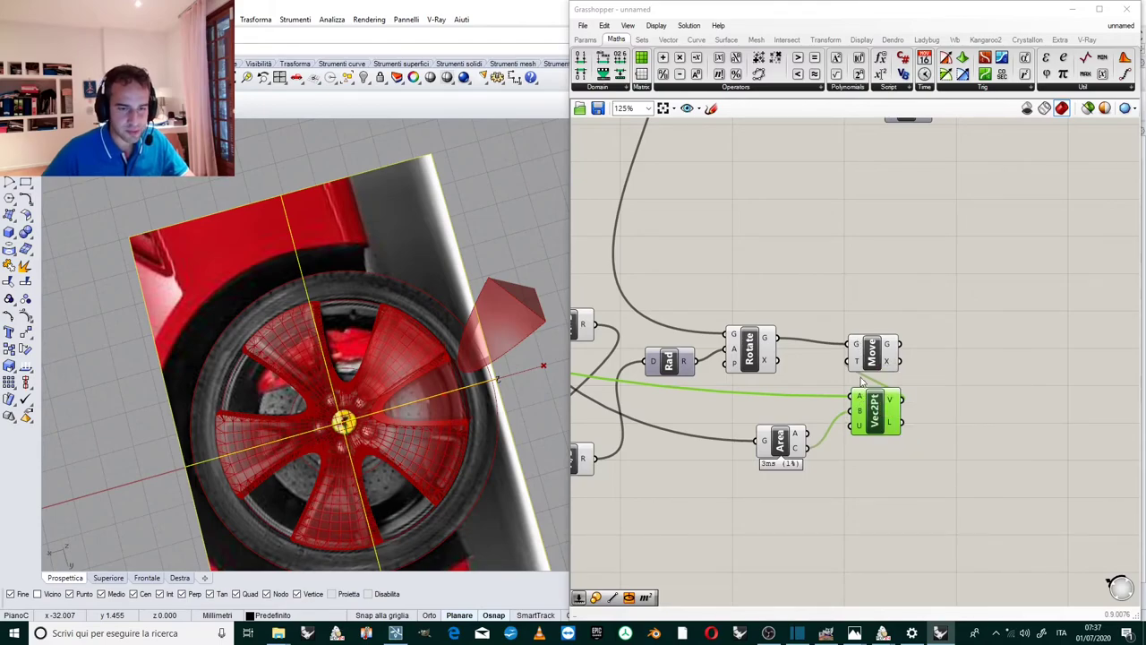
pyautogui.scroll(2, 855, 344)
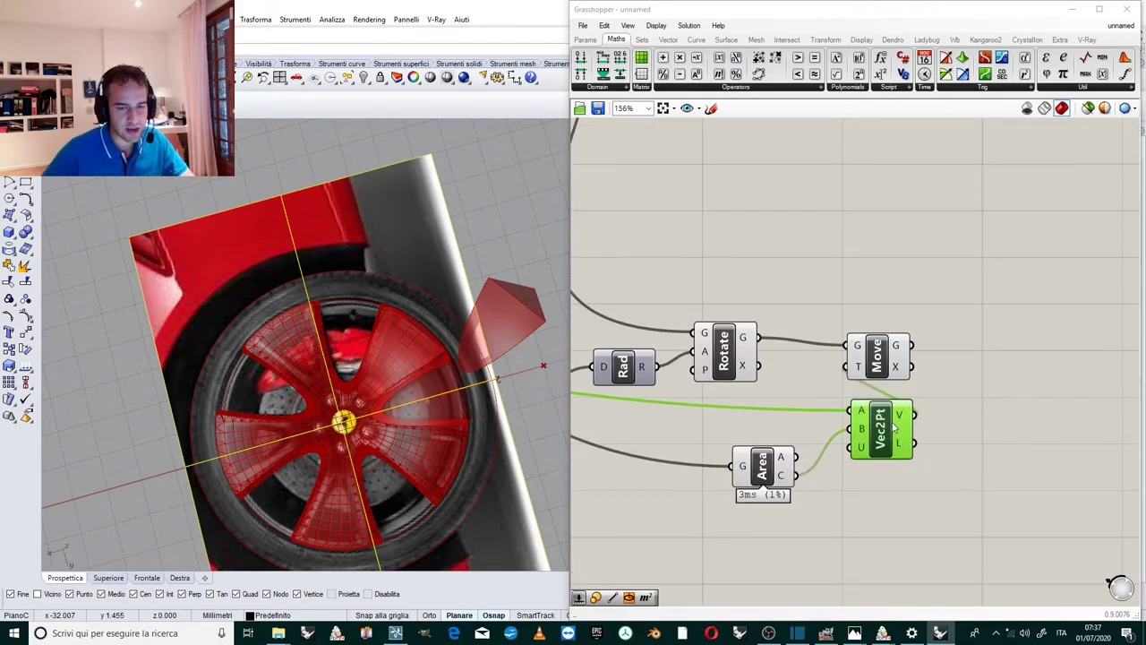
pyautogui.moveTo(893, 428); pyautogui.dragTo(892, 435)
pyautogui.moveTo(736, 346); pyautogui.dragTo(762, 317)
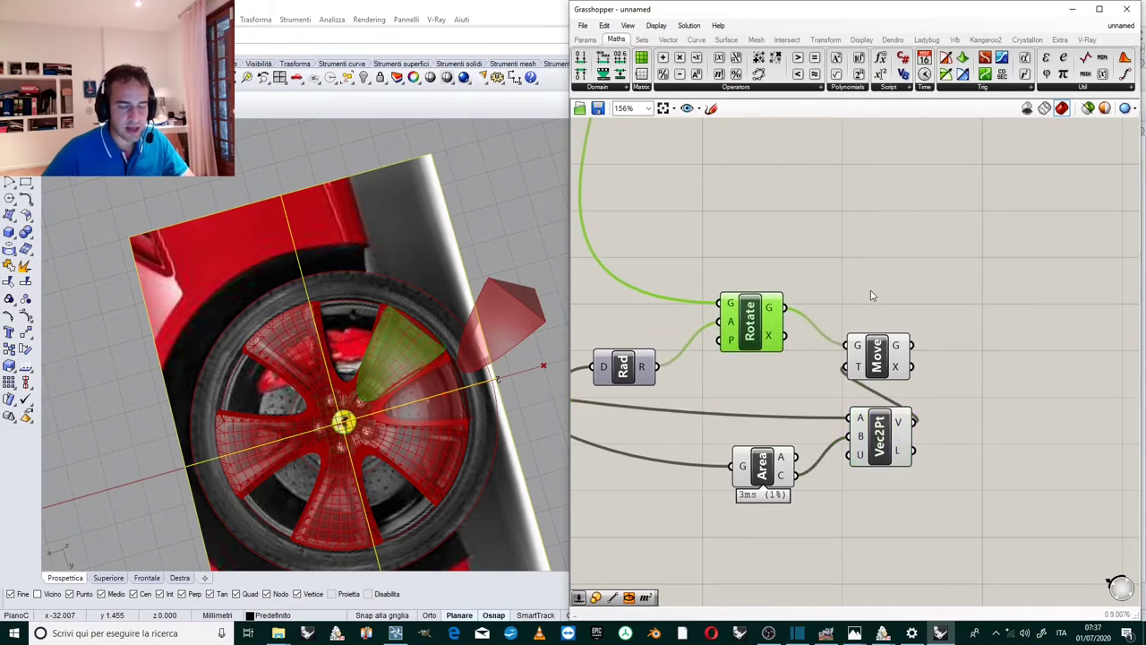
# Disconnect Rotate's output from Move's geometry input and select the Move component.
pyautogui.scroll(-2, 868, 290)
pyautogui.scroll(2, 807, 231)
pyautogui.scroll(-2, 833, 286)
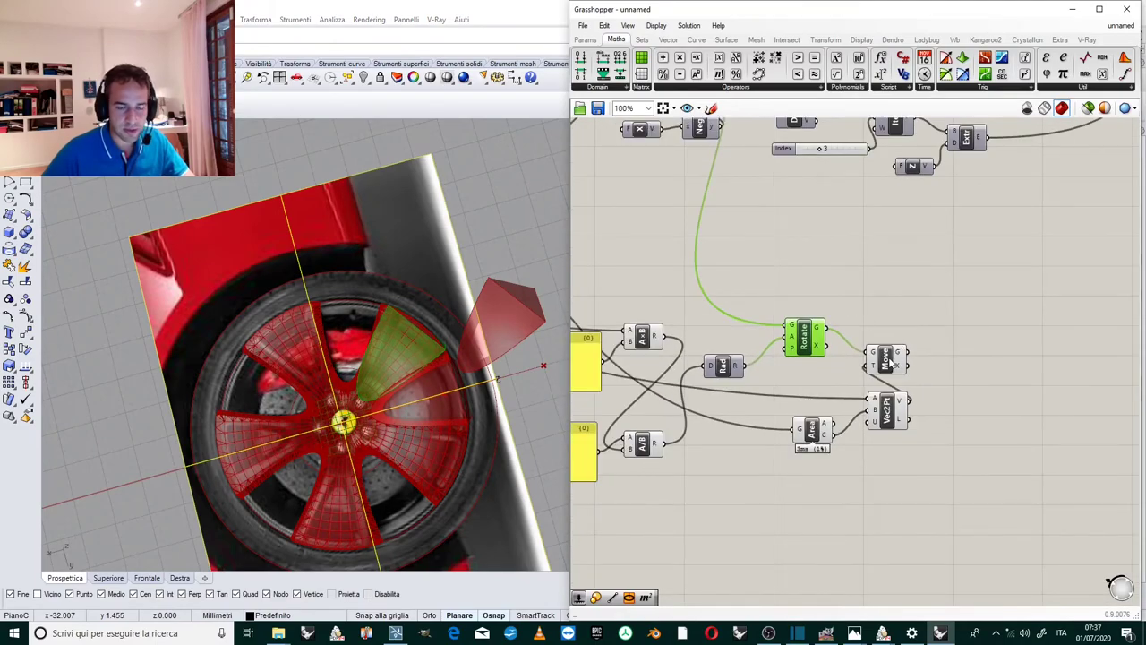
pyautogui.scroll(3, 876, 355)
pyautogui.rightClick(872, 354)
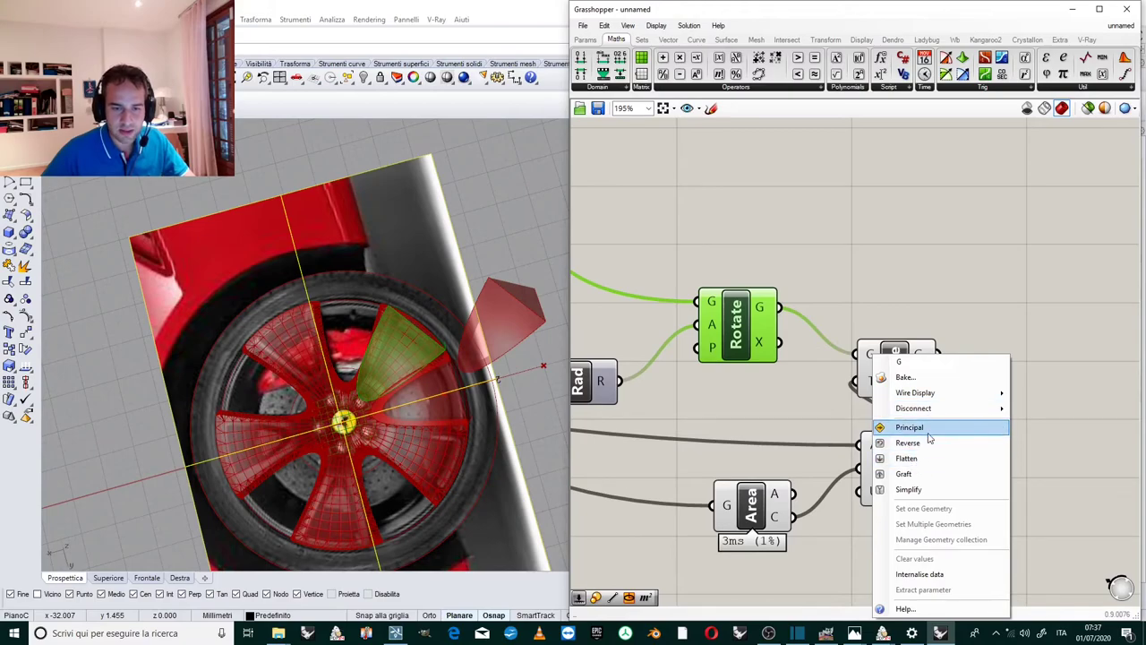
pyautogui.moveTo(989, 411)
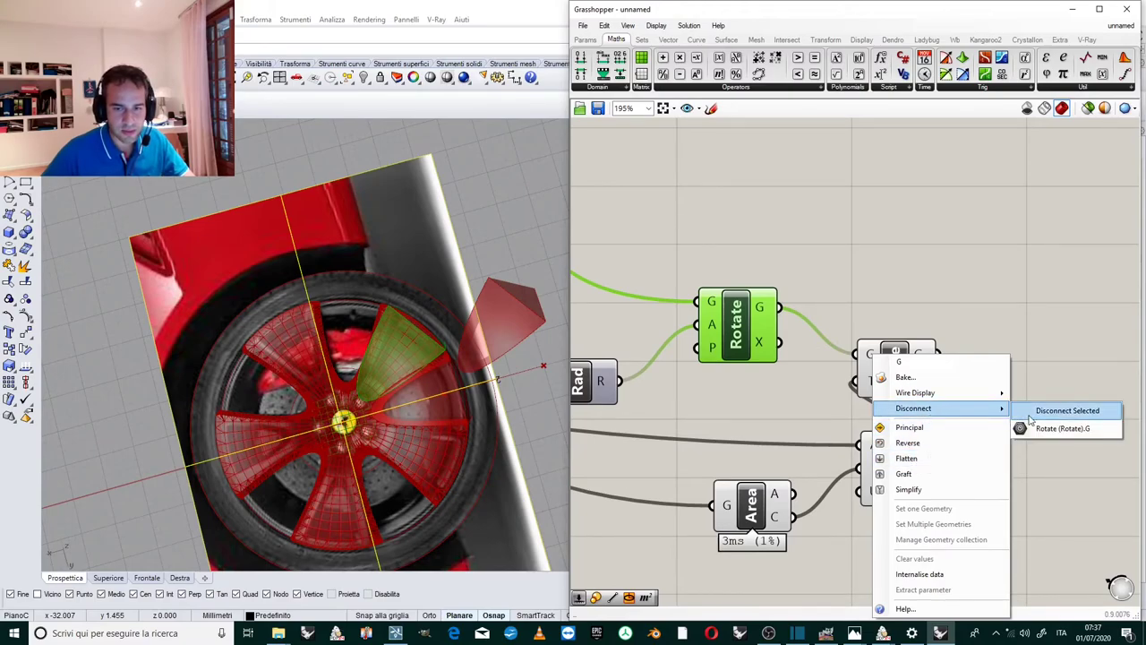
pyautogui.click(1029, 421)
pyautogui.click(872, 394)
# Connect the output of the extrusion following Patch to Move's geometry input.
pyautogui.scroll(-5, 875, 392)
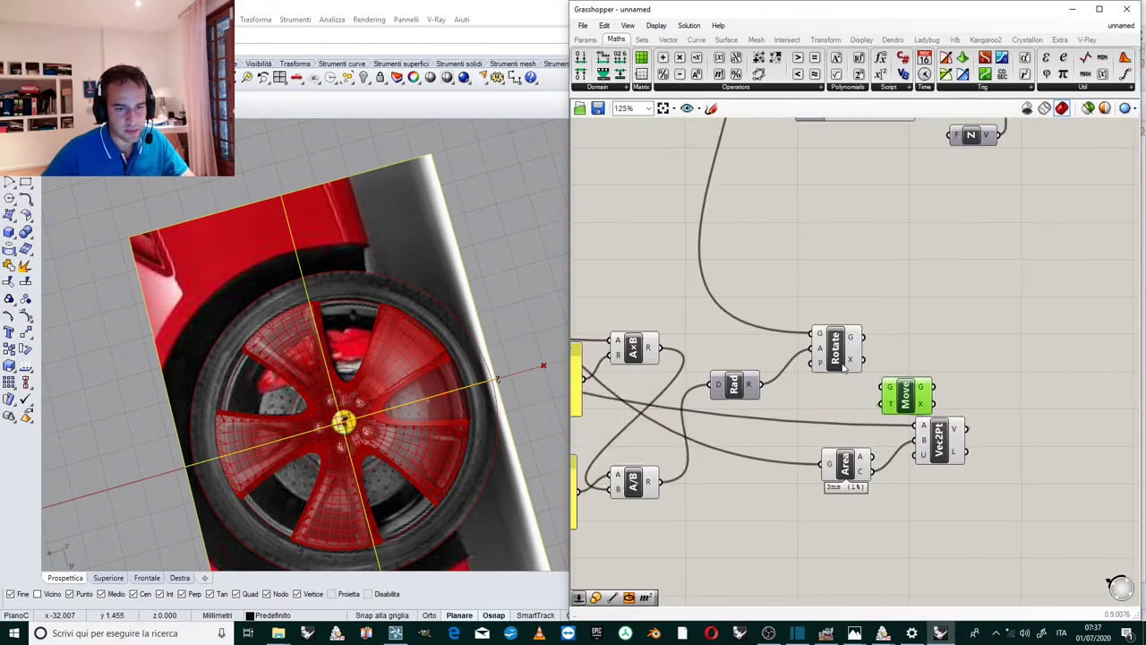
pyautogui.scroll(3, 791, 198)
pyautogui.scroll(-2, 738, 153)
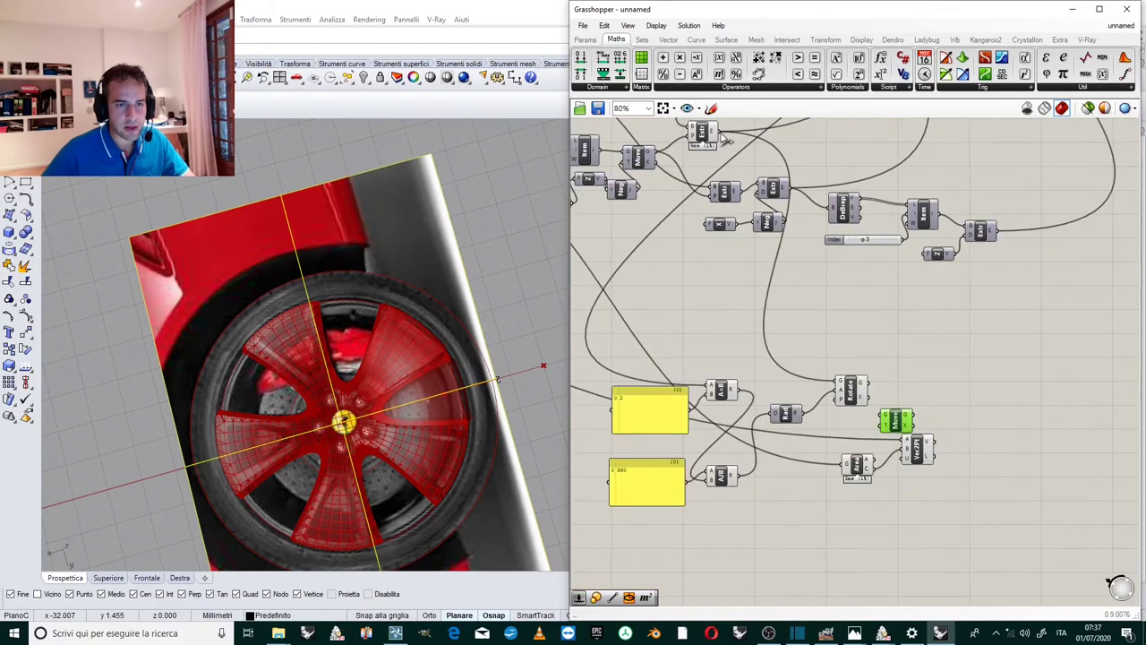
pyautogui.click(714, 136)
pyautogui.moveTo(720, 135); pyautogui.dragTo(856, 412)
pyautogui.scroll(2, 938, 422)
# Place Rotate after Move, connect Move's geometry output to Rotate's geometry input, and tidy both components' positions.
pyautogui.moveTo(817, 362); pyautogui.dragTo(967, 380)
pyautogui.scroll(3, 940, 398)
pyautogui.moveTo(877, 424); pyautogui.dragTo(915, 367)
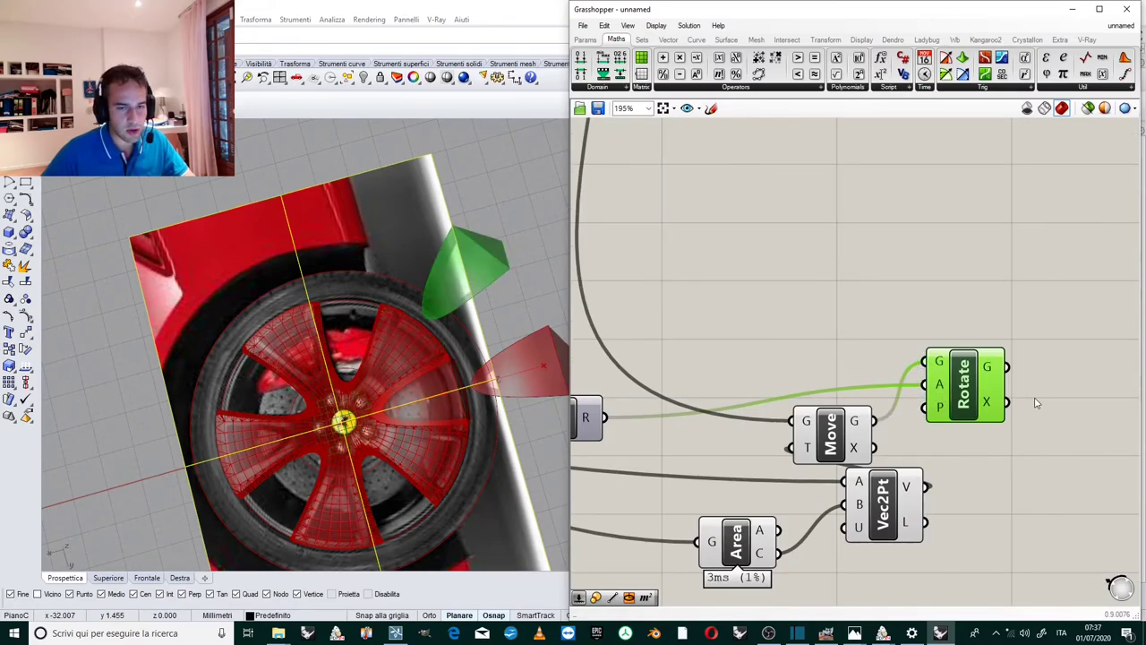
pyautogui.scroll(-2, 923, 332)
pyautogui.scroll(2, 923, 361)
pyautogui.moveTo(983, 346); pyautogui.dragTo(999, 318)
pyautogui.moveTo(844, 423); pyautogui.dragTo(881, 389)
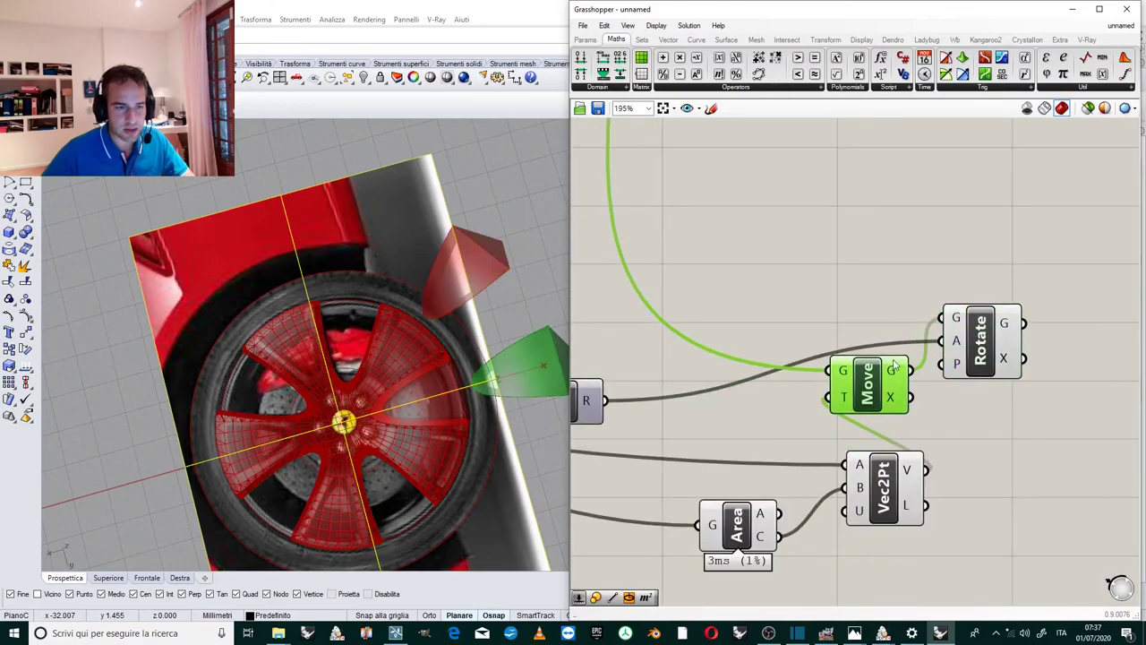
# Examine the moved and rotated volumes beside the wheel and check the Vector 2Pt and Area components that drive the move.
pyautogui.scroll(-3, 522, 360)
pyautogui.click(988, 402)
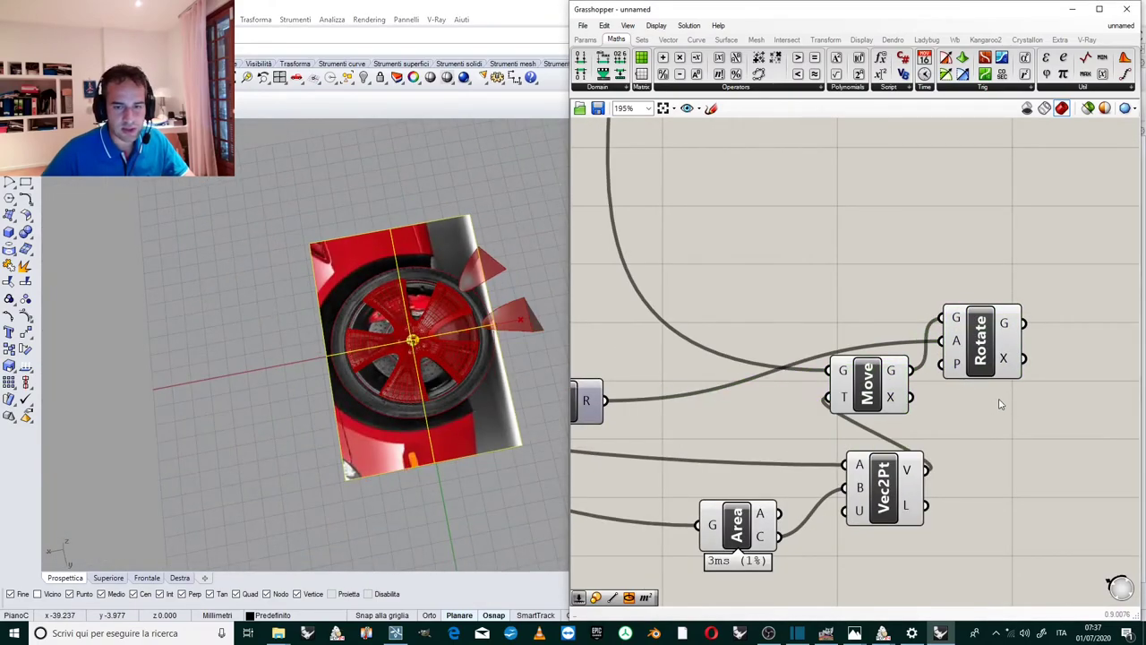
pyautogui.scroll(-2, 1017, 361)
pyautogui.click(1017, 360)
pyautogui.click(998, 436)
pyautogui.click(955, 454)
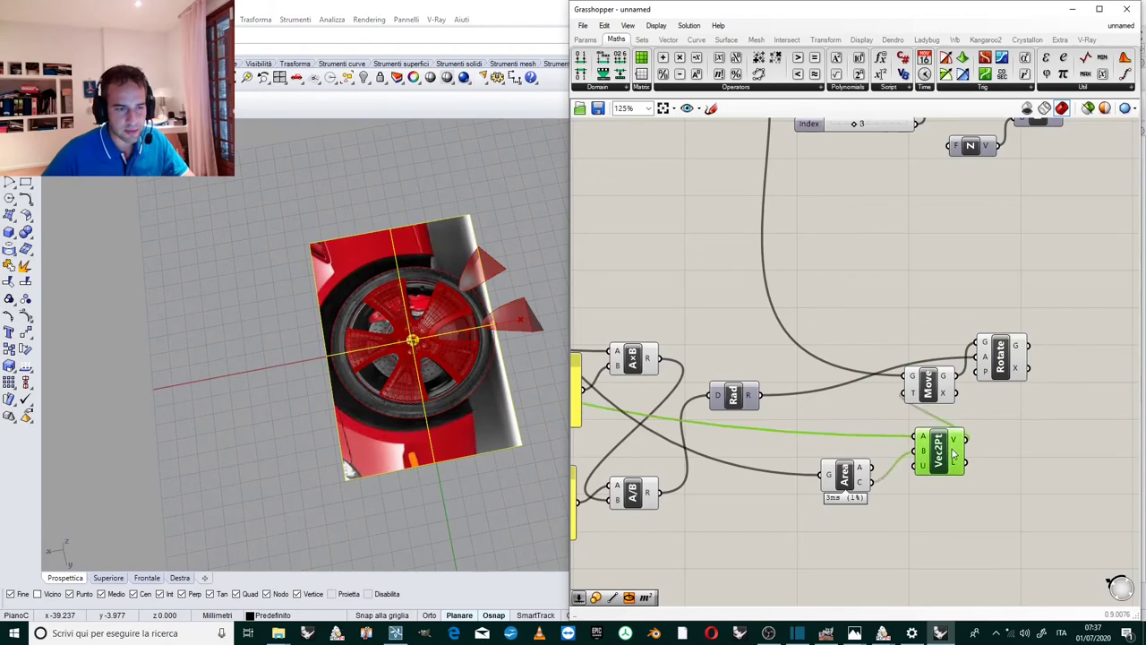
pyautogui.scroll(2, 956, 452)
pyautogui.click(803, 504)
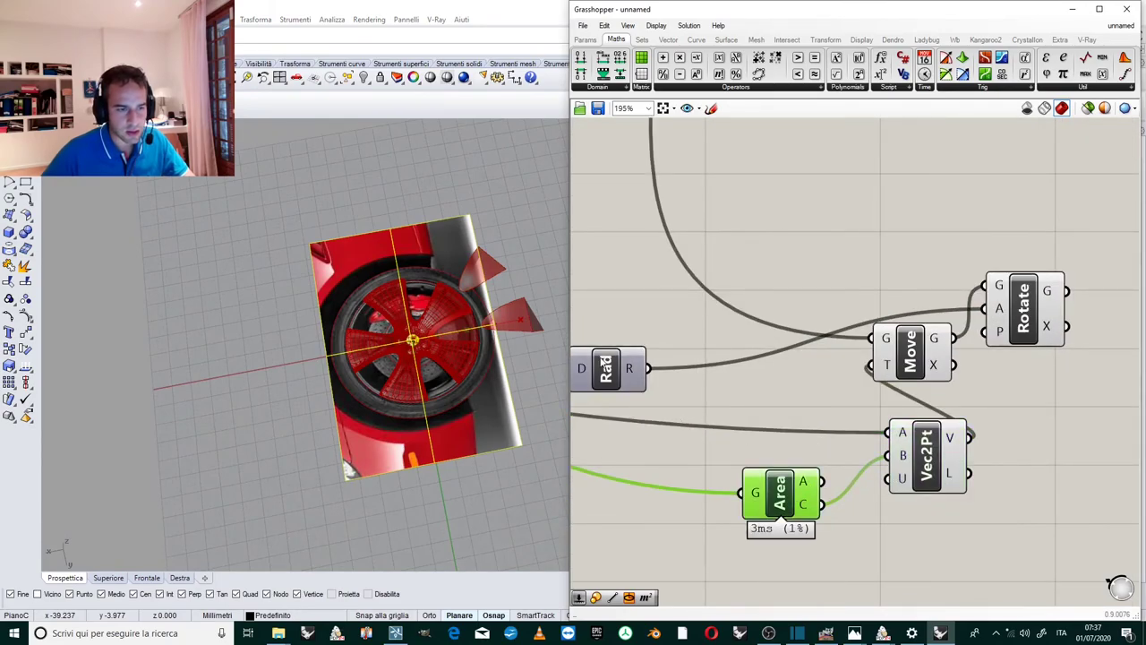
pyautogui.scroll(-5, 793, 372)
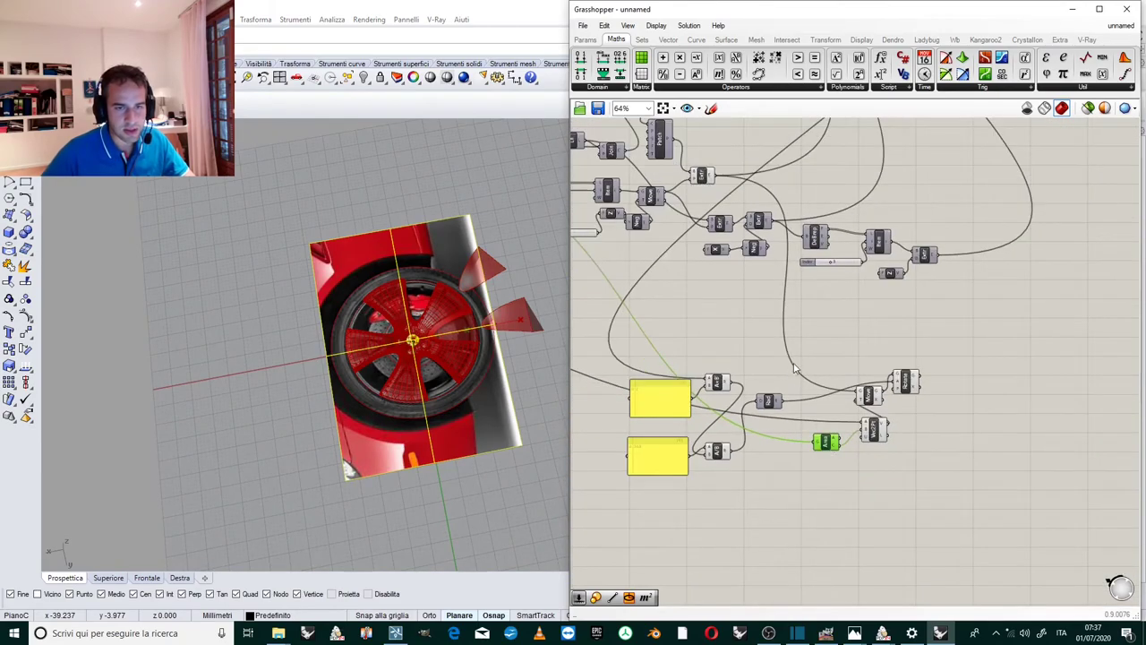
pyautogui.scroll(5, 501, 335)
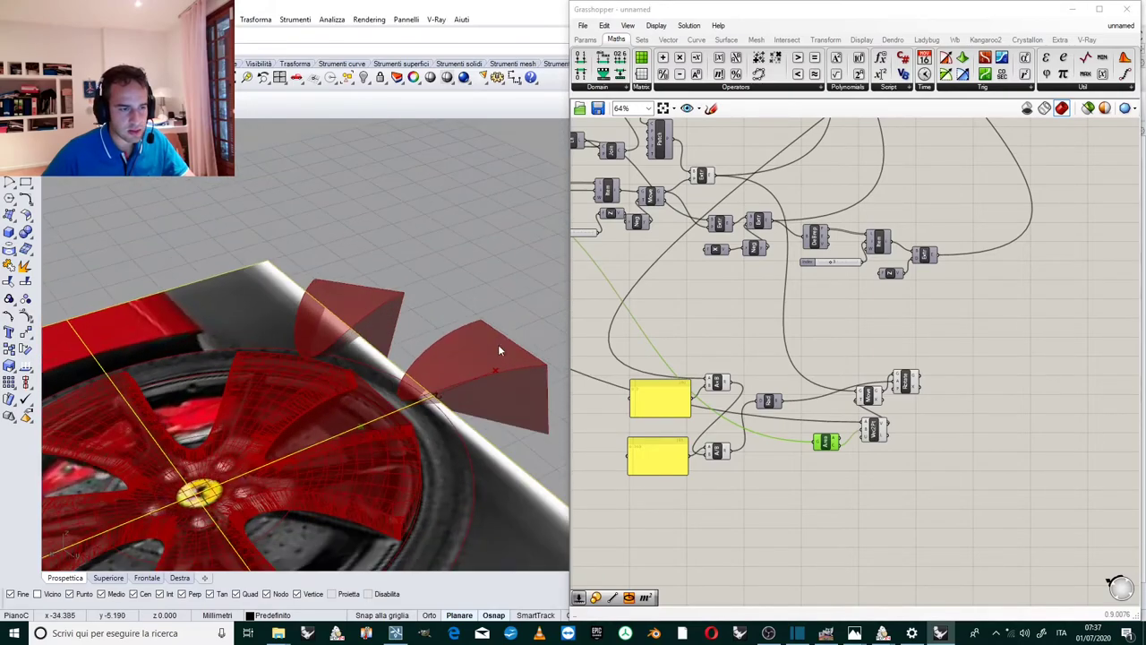
# Move the Area component up and away from Vector 2Pt to open space between them.
pyautogui.scroll(4, 820, 419)
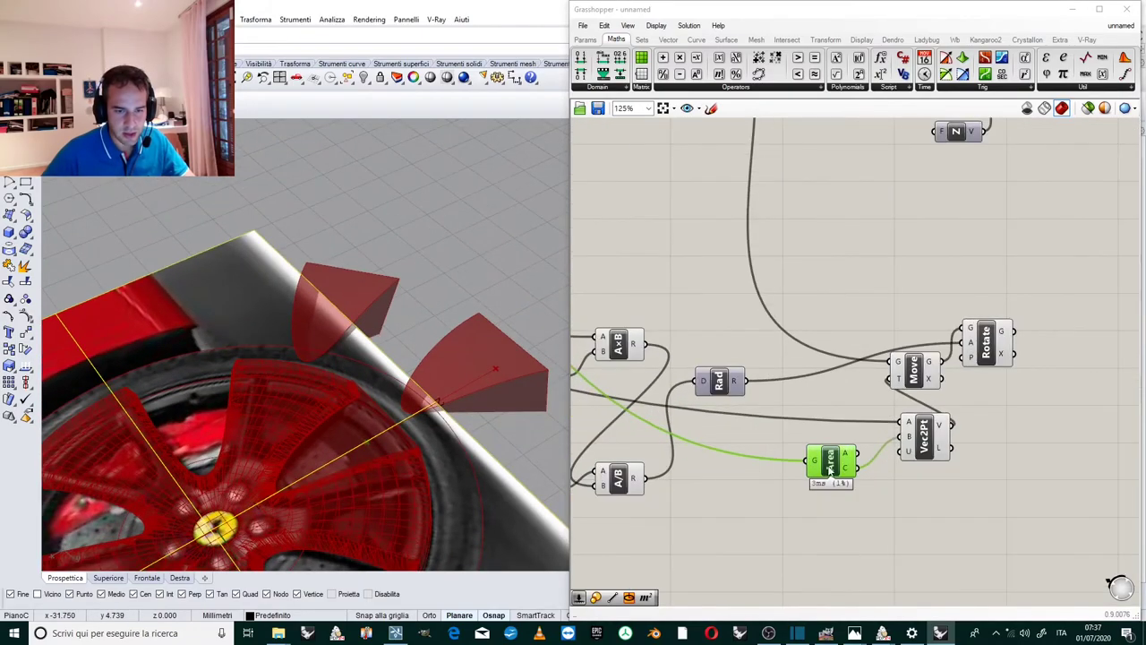
pyautogui.moveTo(833, 463); pyautogui.dragTo(800, 440)
pyautogui.scroll(3, 845, 466)
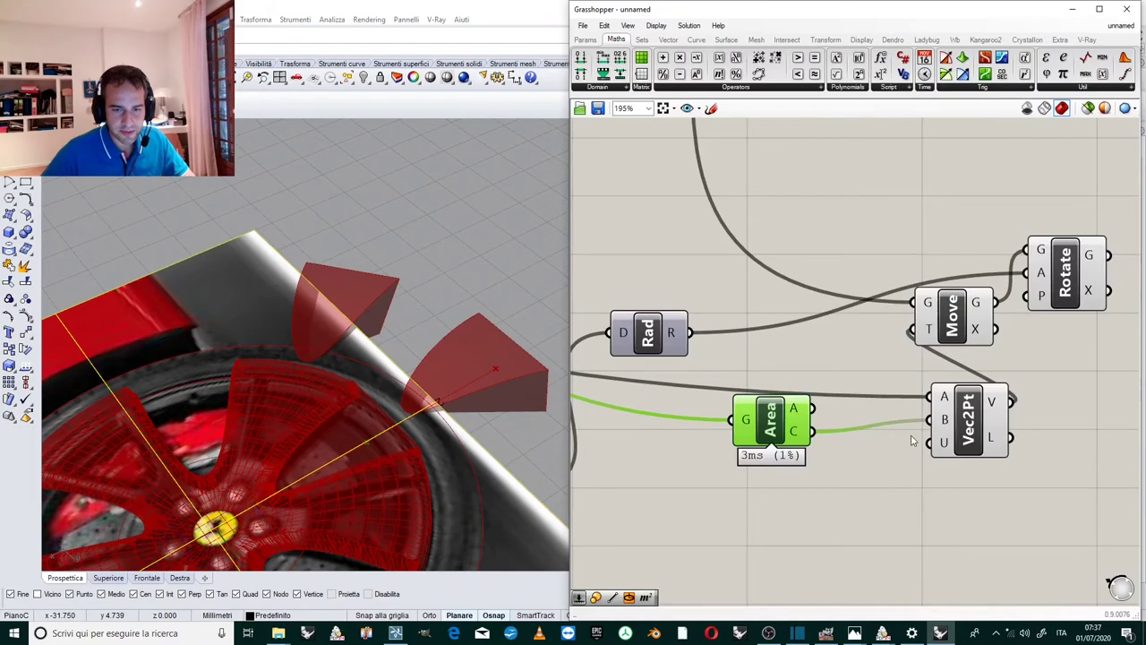
# Reposition the Vector 2Pt component directly beside the Area component.
pyautogui.moveTo(951, 435); pyautogui.dragTo(852, 448)
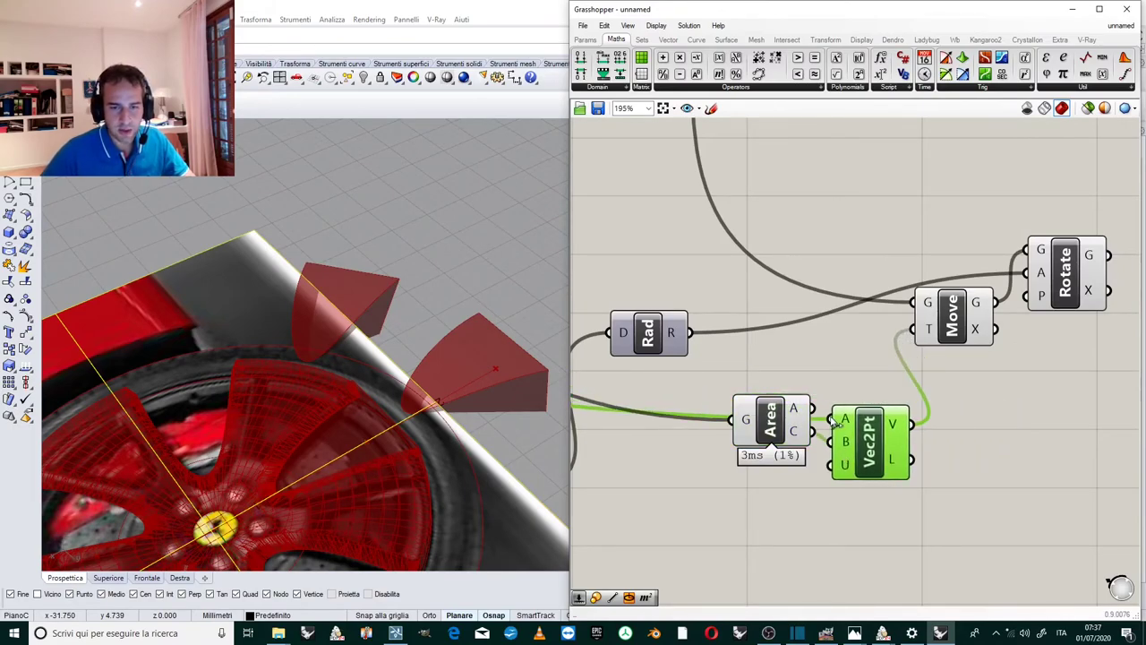
pyautogui.scroll(-2, 922, 430)
pyautogui.moveTo(679, 57); pyautogui.dragTo(918, 438)
pyautogui.click(896, 481)
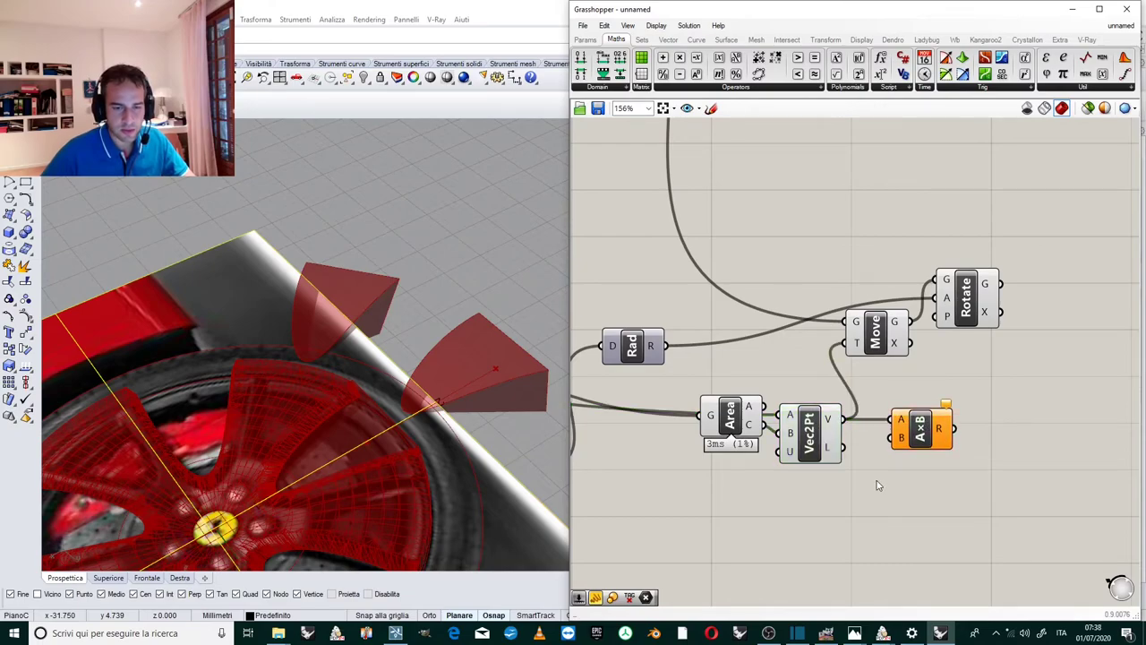
pyautogui.click(906, 445)
pyautogui.press('Delete')
# Set the Unitize input of Vector 2Pt to True.
pyautogui.scroll(2, 821, 457)
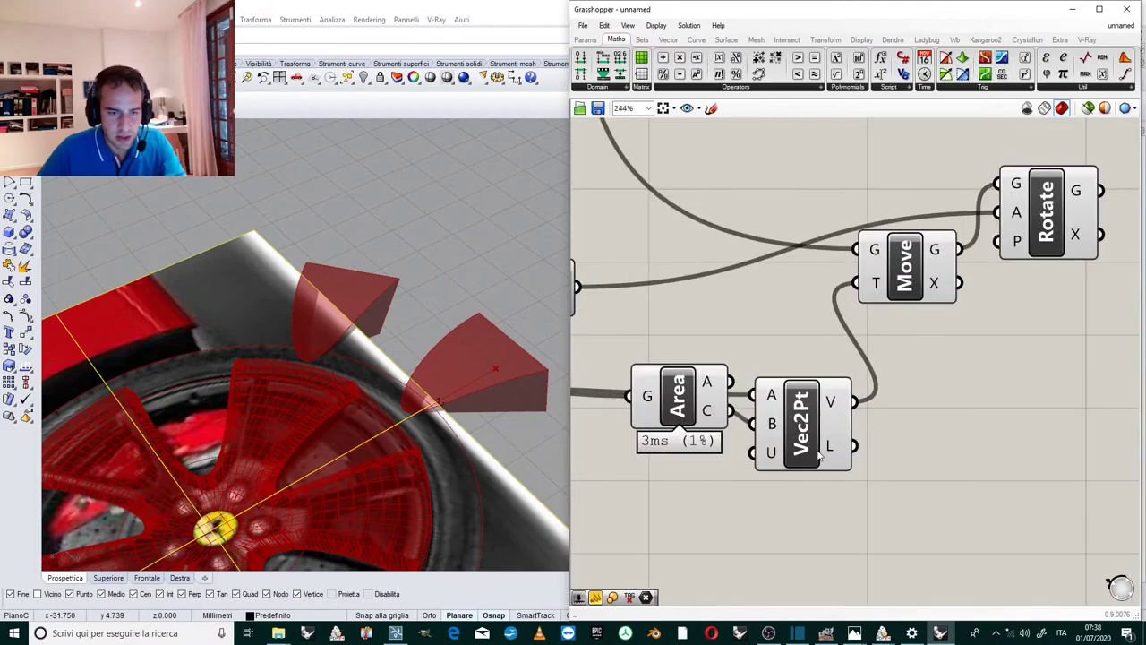
pyautogui.rightClick(775, 457)
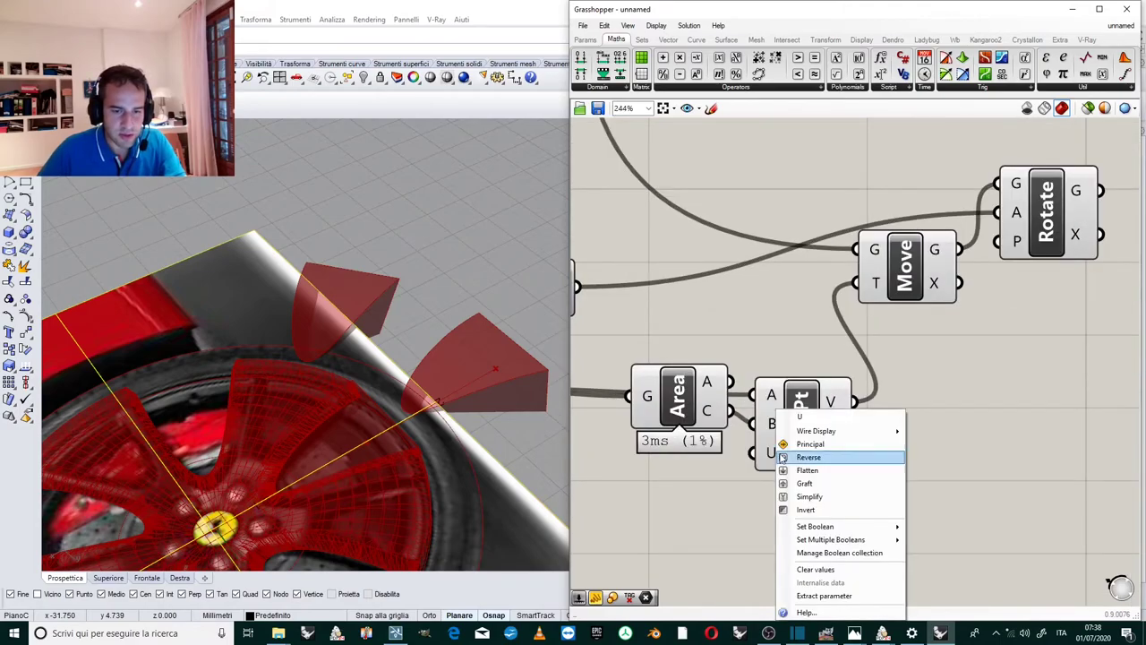
pyautogui.moveTo(837, 526)
pyautogui.click(931, 541)
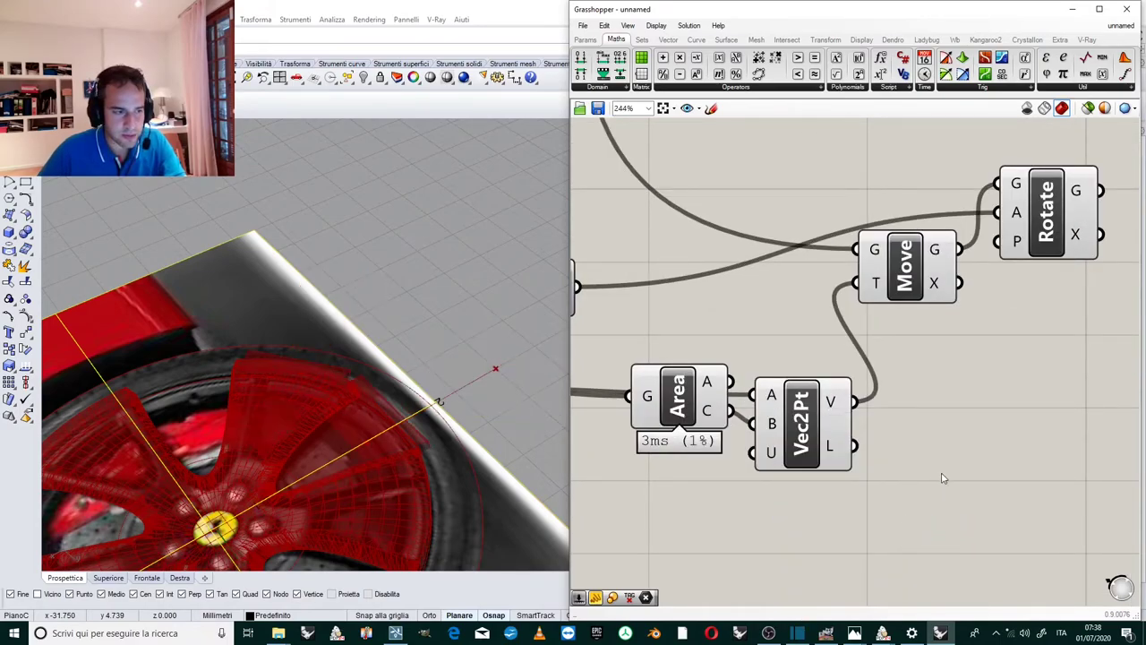
# Turn off the viewport preview of the Move component that precedes Rotate.
pyautogui.scroll(-2, 445, 377)
pyautogui.scroll(-5, 1032, 350)
pyautogui.scroll(3, 989, 324)
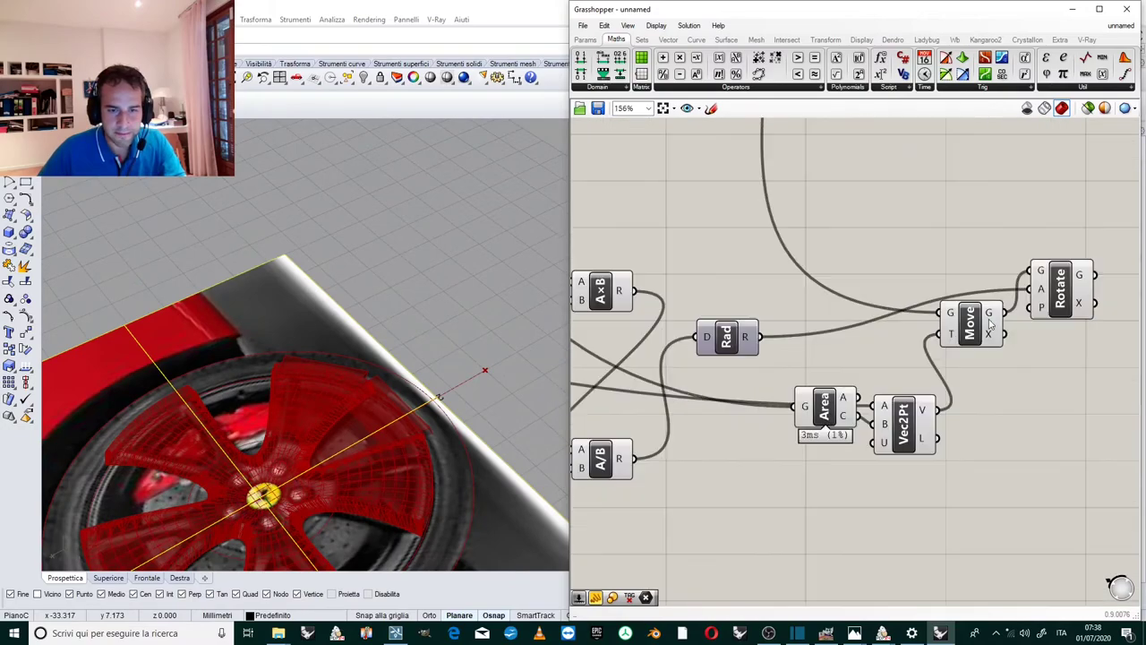
pyautogui.click(972, 333)
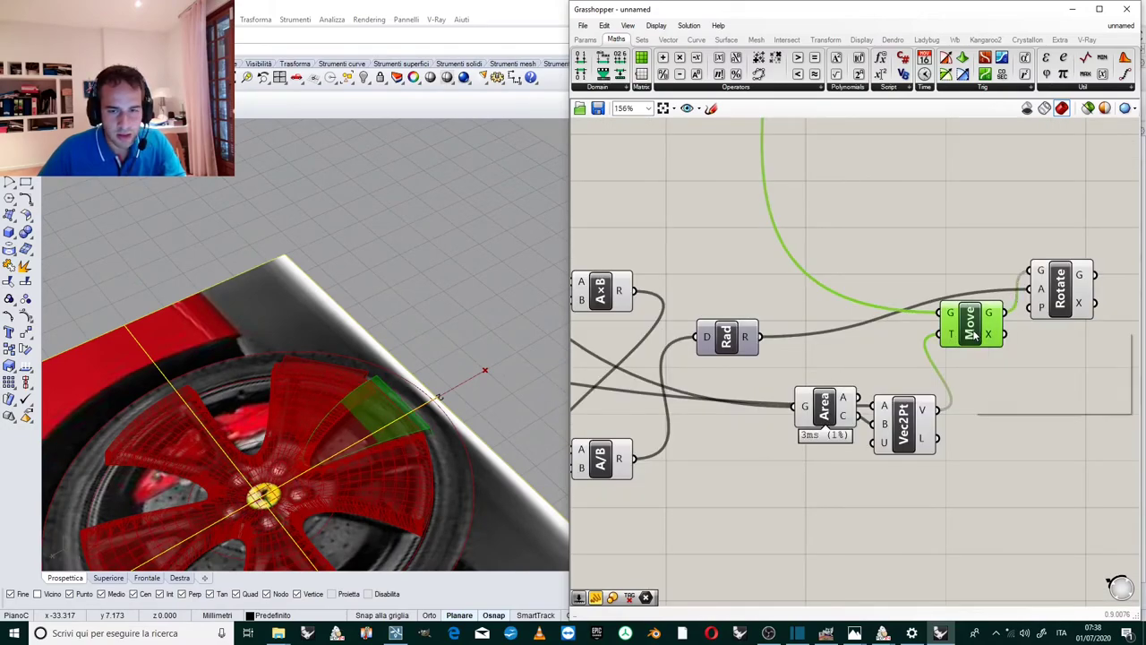
pyautogui.rightClick(974, 334)
pyautogui.click(1009, 354)
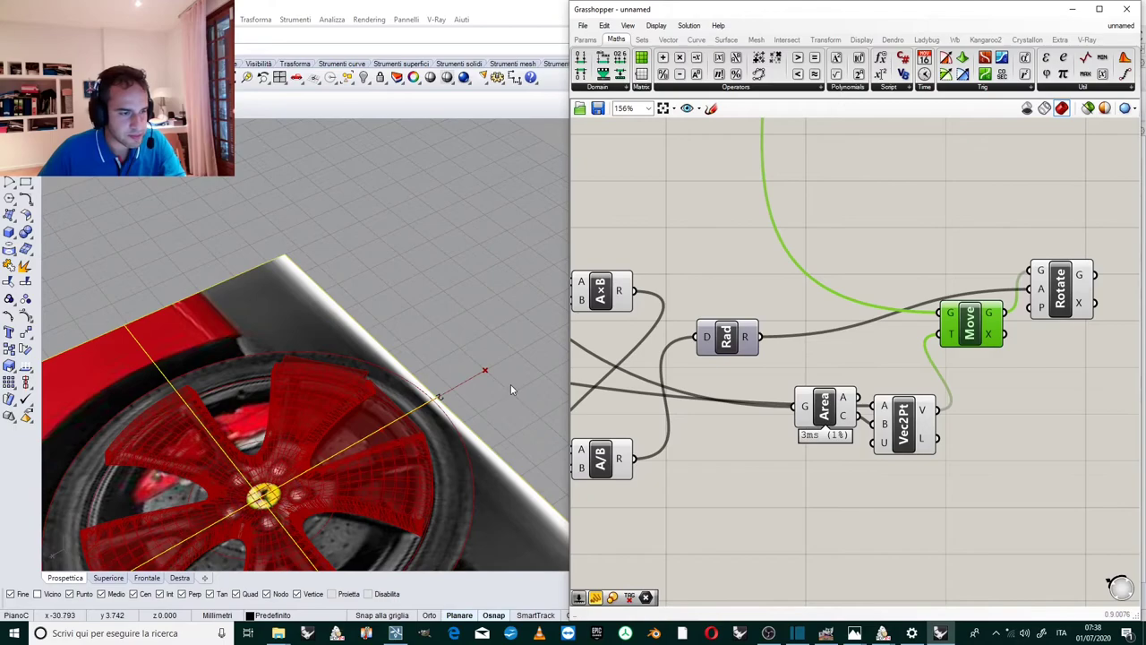
# Place a Multiplication component beside Vector 2Pt and connect the vector output to its A input.
pyautogui.scroll(5, 510, 387)
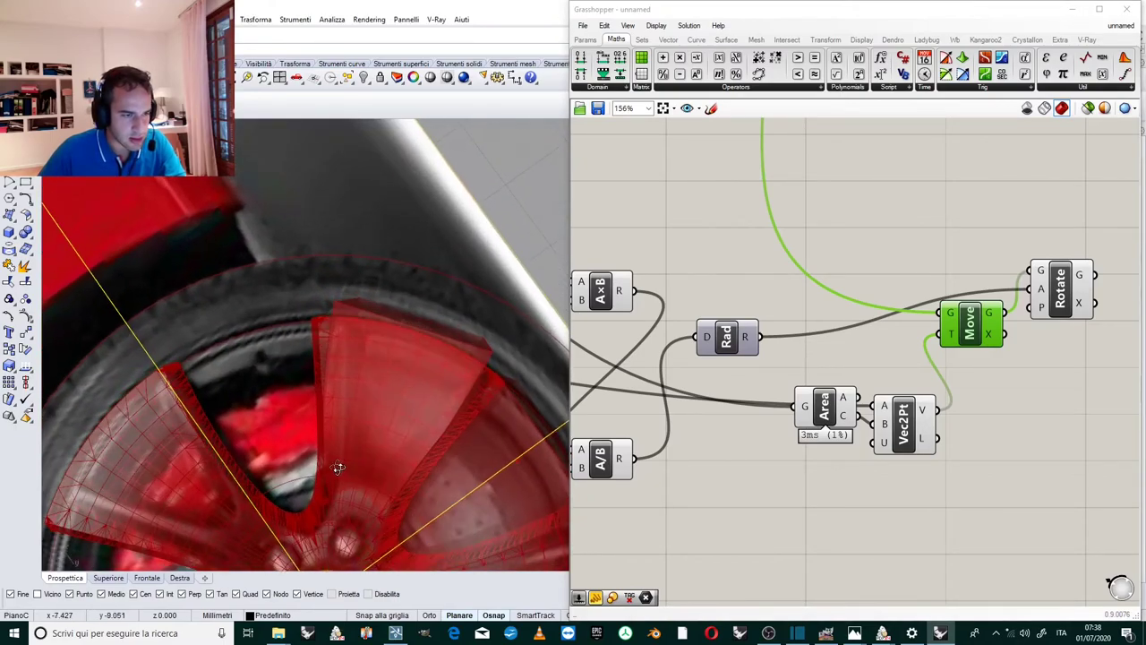
pyautogui.moveTo(338, 466); pyautogui.dragTo(476, 354, button='right')
pyautogui.doubleClick(997, 417)
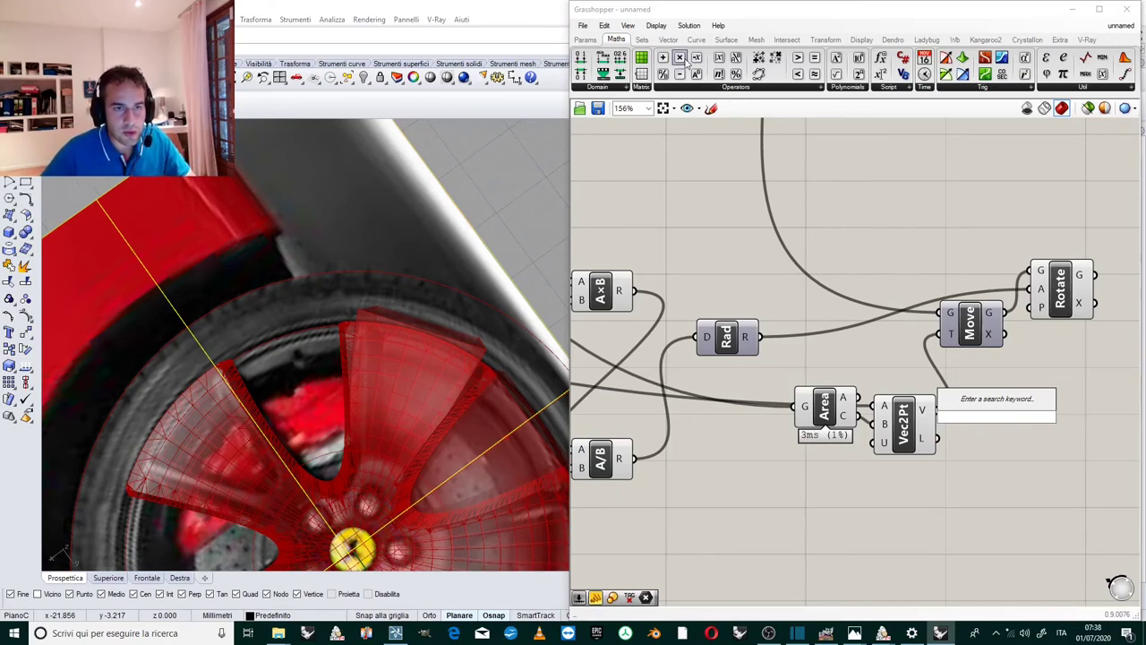
pyautogui.click(681, 58)
pyautogui.click(1003, 420)
pyautogui.moveTo(1004, 422); pyautogui.dragTo(1019, 423)
pyautogui.moveTo(938, 410); pyautogui.dragTo(1022, 443)
# Add a 1.1 number slider to Multiplication's B input and connect the product to Move's T input, replacing the direct vector.
pyautogui.doubleClick(971, 479)
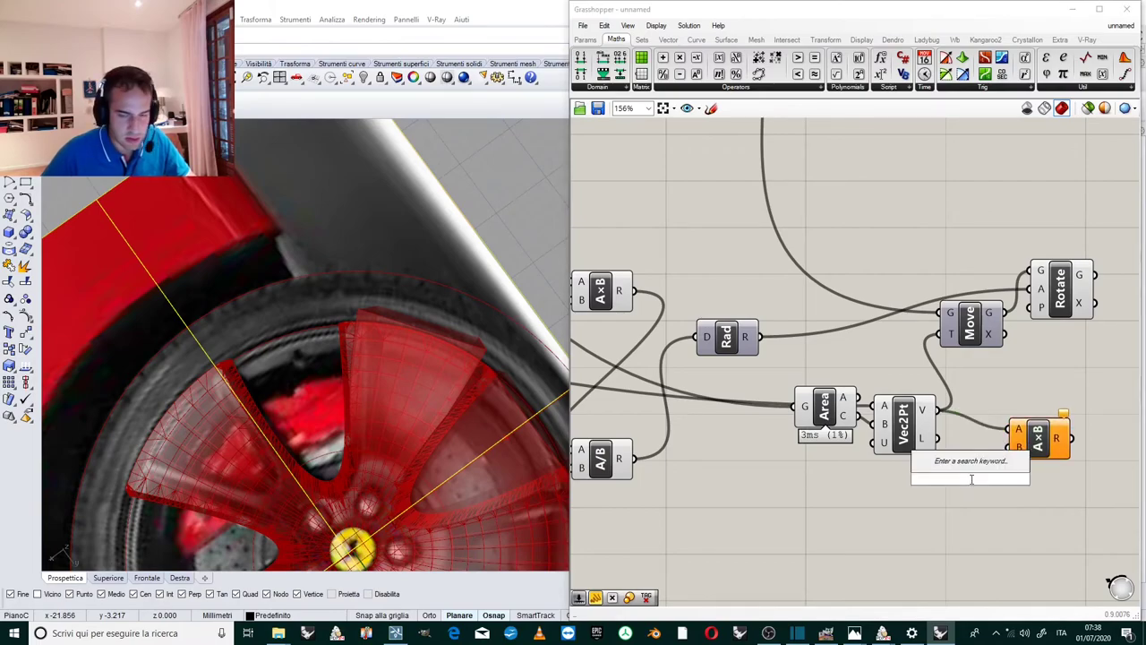
pyautogui.write('1.1')
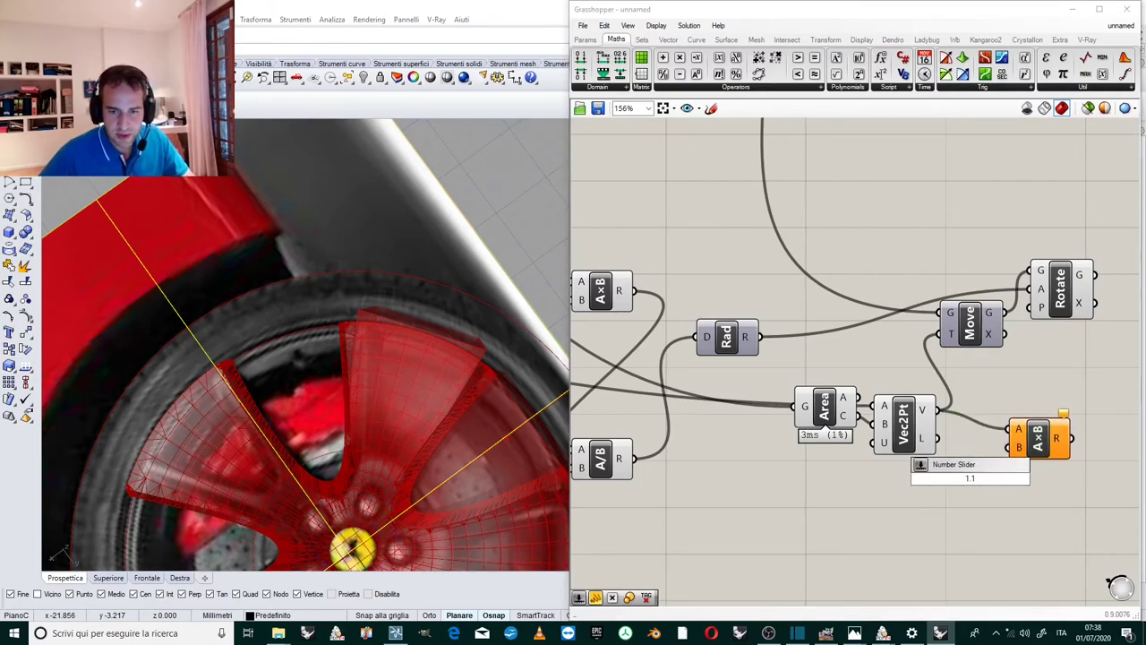
pyautogui.press('Return')
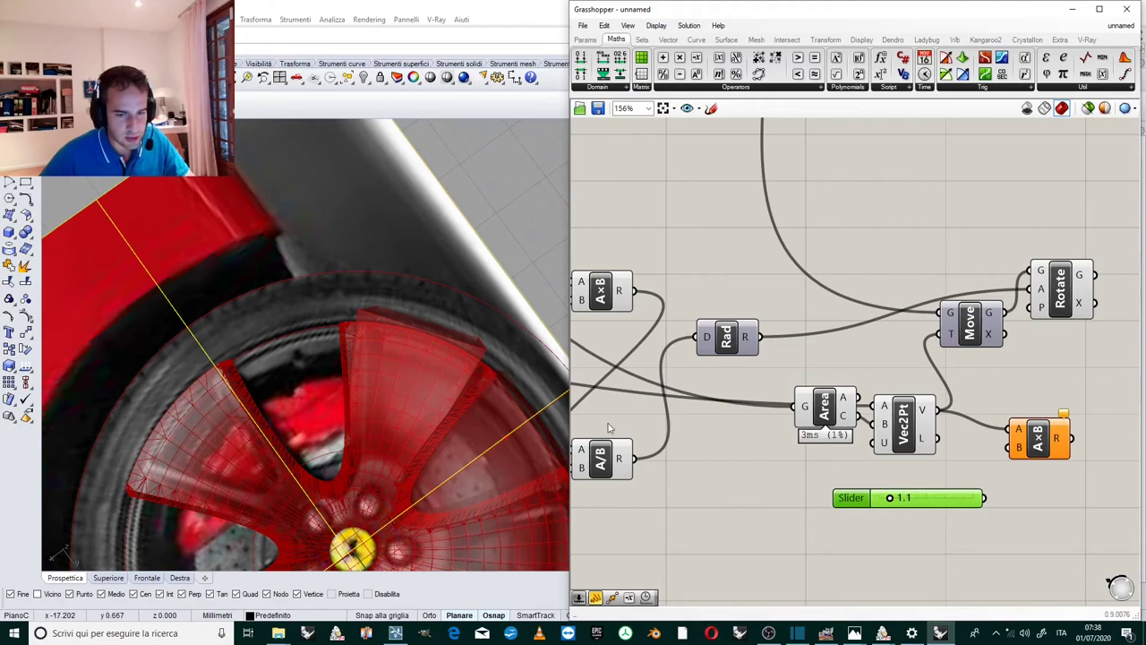
pyautogui.moveTo(982, 498); pyautogui.dragTo(944, 334)
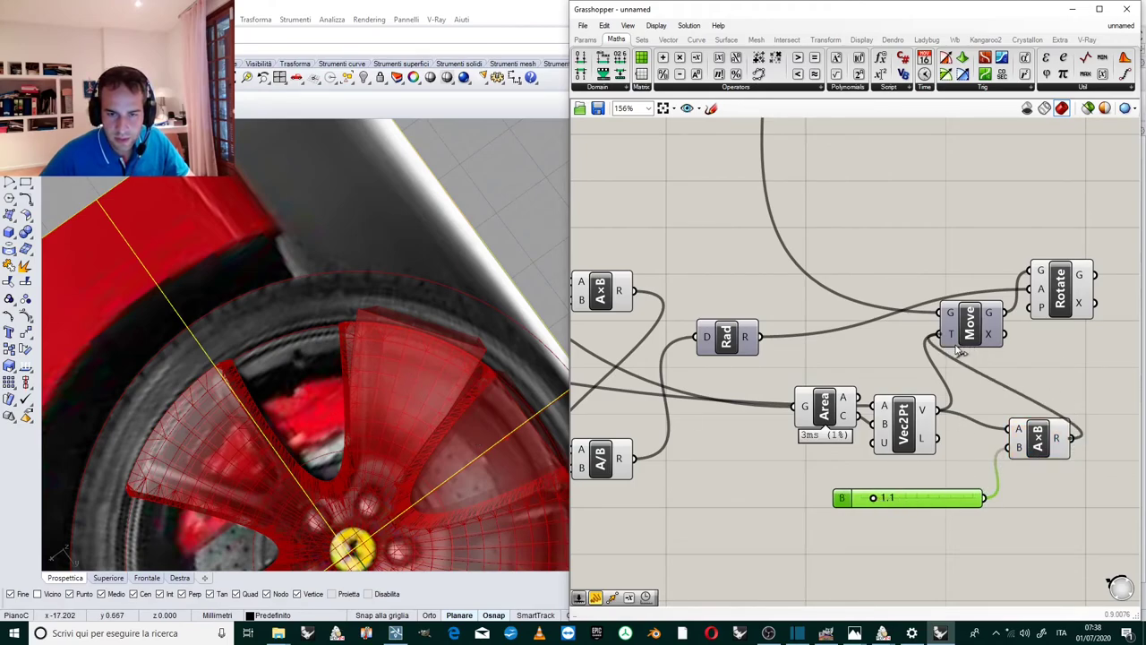
# Set the multiplication slider to 1.6 and check the rotated volume's position against the spoke from several angles.
pyautogui.moveTo(873, 500)
pyautogui.mouseDown()
pyautogui.moveTo(890, 500)
pyautogui.moveTo(869, 502)
pyautogui.moveTo(880, 503)
pyautogui.mouseUp()
pyautogui.rightClick(879, 502)
pyautogui.moveTo(462, 479); pyautogui.dragTo(388, 320, button='right')
pyautogui.scroll(3, 492, 324)
pyautogui.moveTo(492, 326); pyautogui.dragTo(448, 417, button='right')
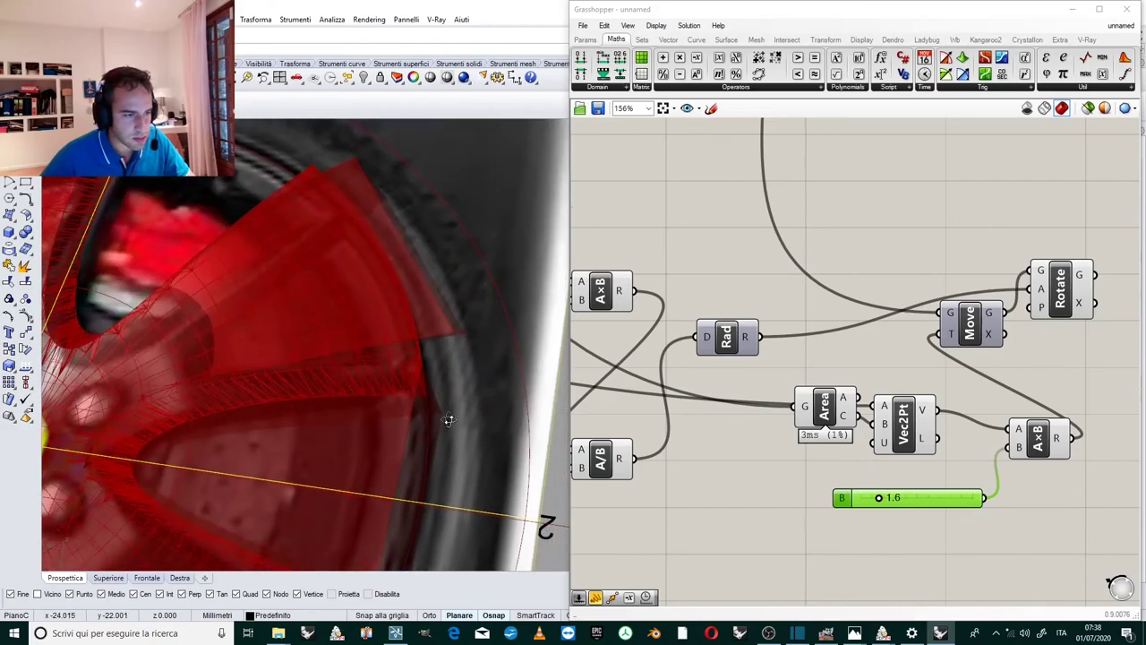
pyautogui.scroll(-3, 444, 358)
pyautogui.scroll(4, 367, 276)
pyautogui.moveTo(440, 361); pyautogui.dragTo(456, 436, button='right')
pyautogui.scroll(-5, 421, 380)
pyautogui.moveTo(421, 381); pyautogui.dragTo(479, 357, button='right')
# Set the multiplication slider to 2.5 and review the rotated volume over the whole wheel.
pyautogui.moveTo(885, 504); pyautogui.dragTo(890, 502)
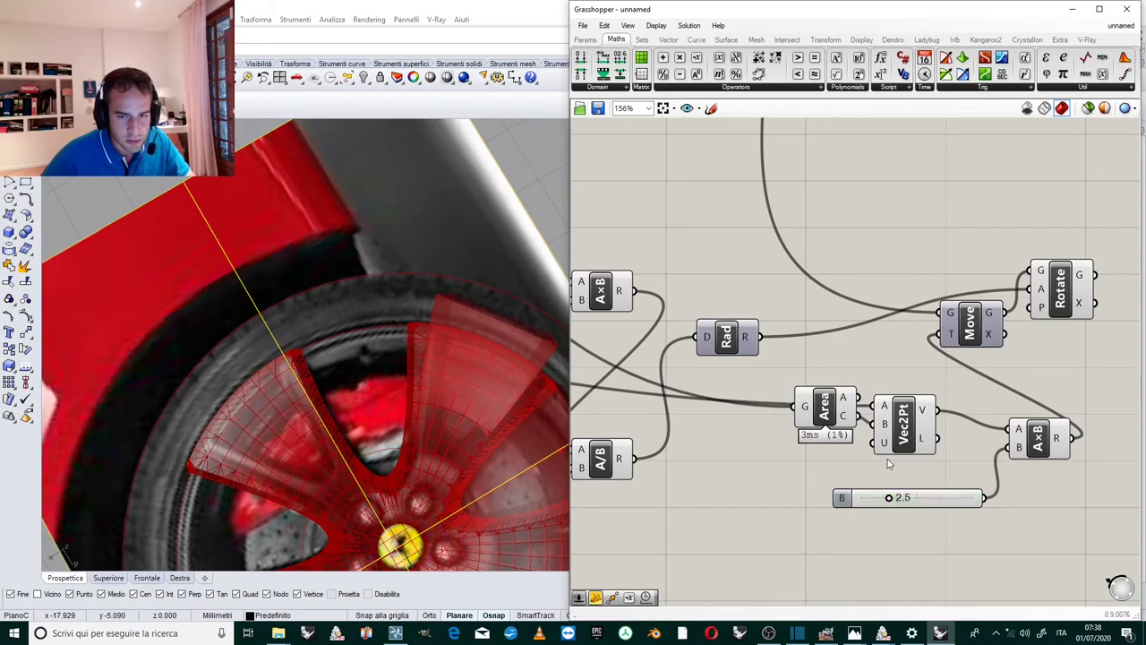
pyautogui.scroll(-4, 949, 457)
pyautogui.scroll(3, 922, 430)
pyautogui.scroll(-5, 458, 412)
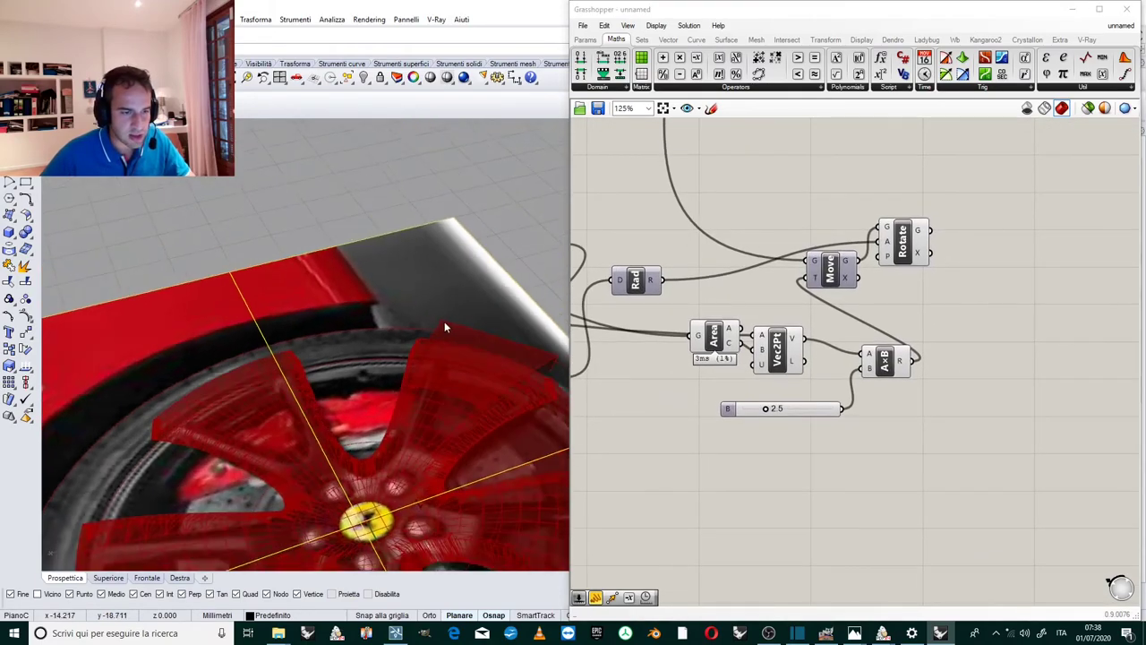
pyautogui.scroll(2, 931, 389)
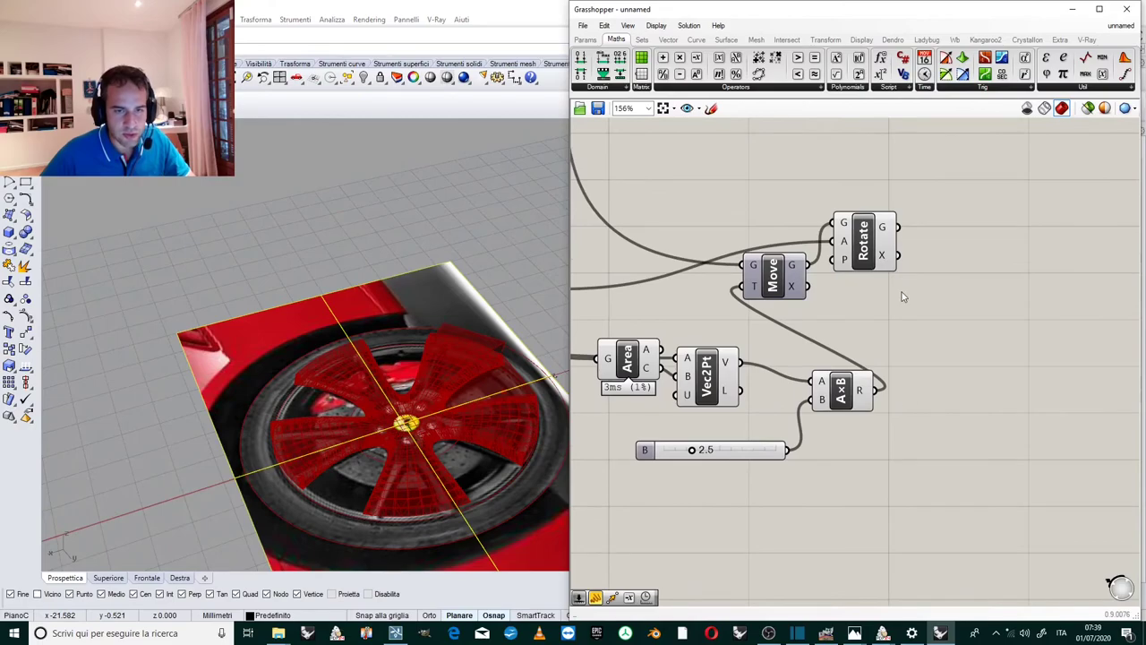
# Spread out the Rotate and Move components to leave more space between them.
pyautogui.moveTo(860, 243); pyautogui.dragTo(967, 196)
pyautogui.moveTo(779, 276); pyautogui.dragTo(838, 288)
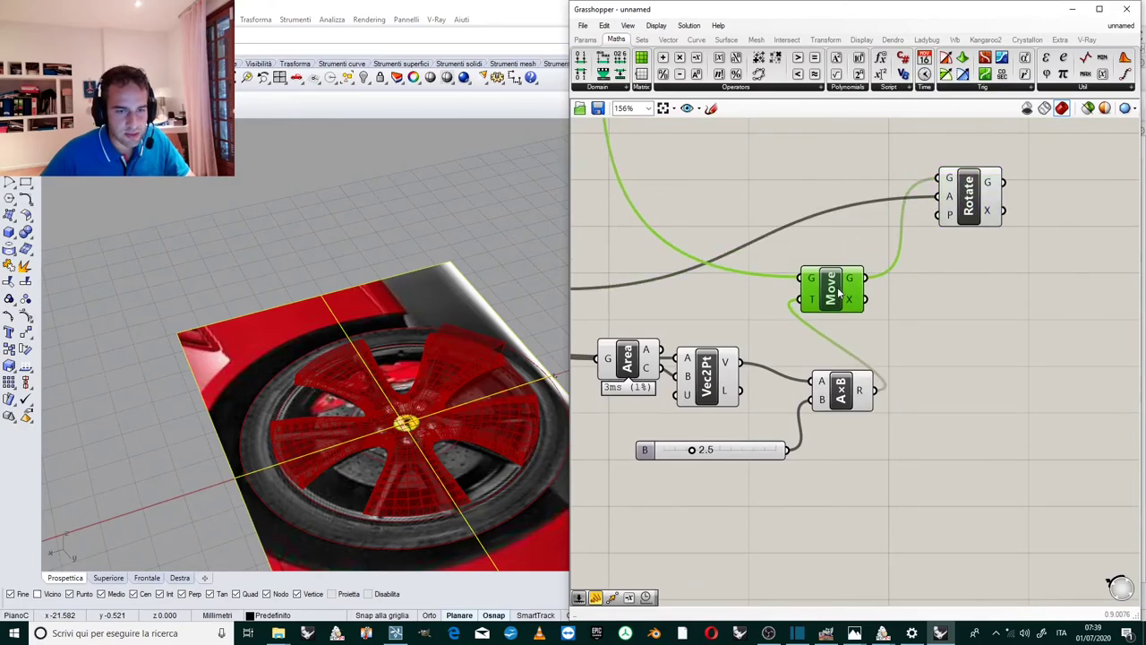
pyautogui.scroll(-2, 771, 359)
pyautogui.scroll(2, 948, 248)
# Place a second Move component after Rotate and connect Rotate's geometry output to its geometry input.
pyautogui.click(871, 267)
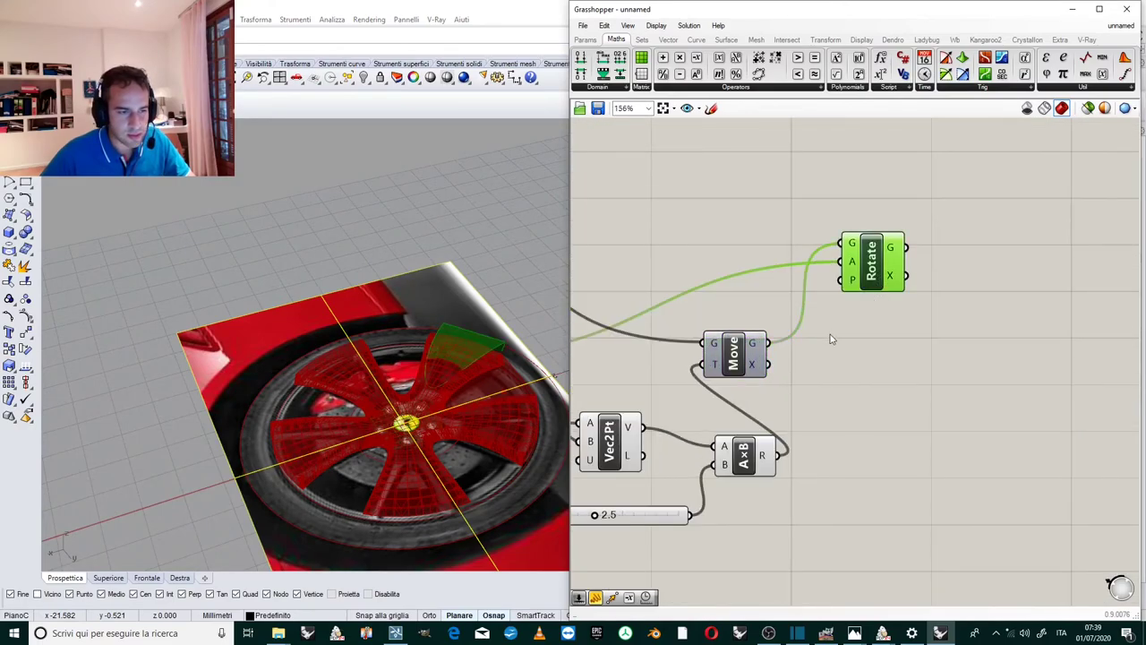
pyautogui.doubleClick(890, 319)
pyautogui.write('move')
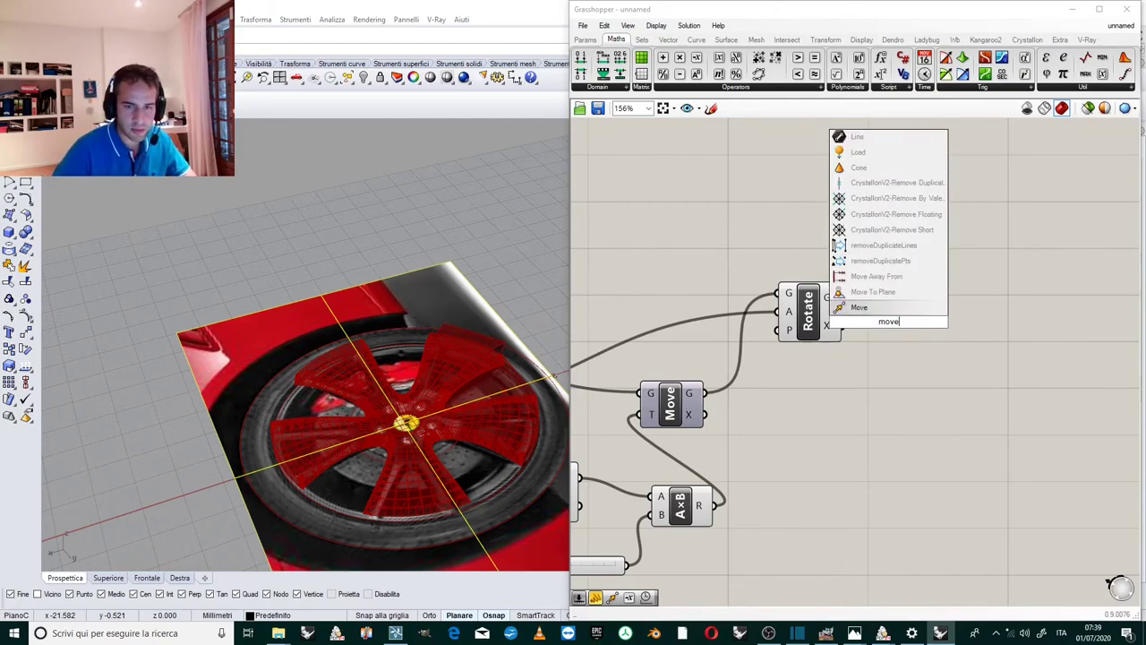
pyautogui.click(931, 309)
pyautogui.moveTo(892, 314); pyautogui.dragTo(933, 307)
pyautogui.moveTo(842, 297); pyautogui.dragTo(954, 350)
# Add a Unit Z vector and connect it to the T input of the second Move.
pyautogui.doubleClick(896, 391)
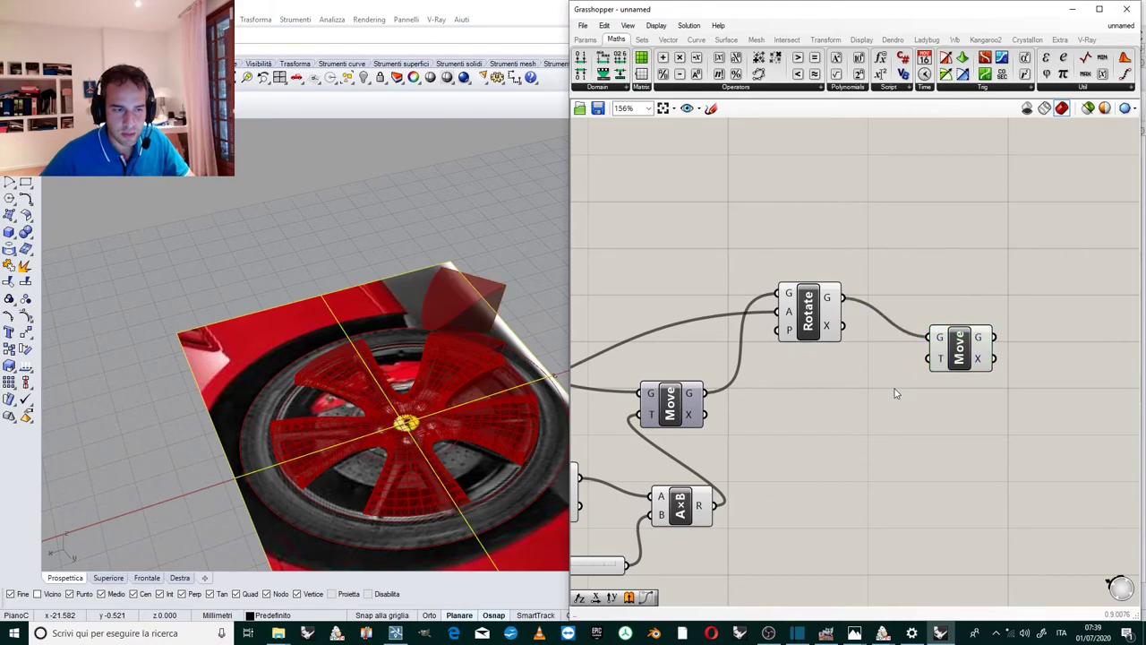
pyautogui.write('z')
pyautogui.press('Return')
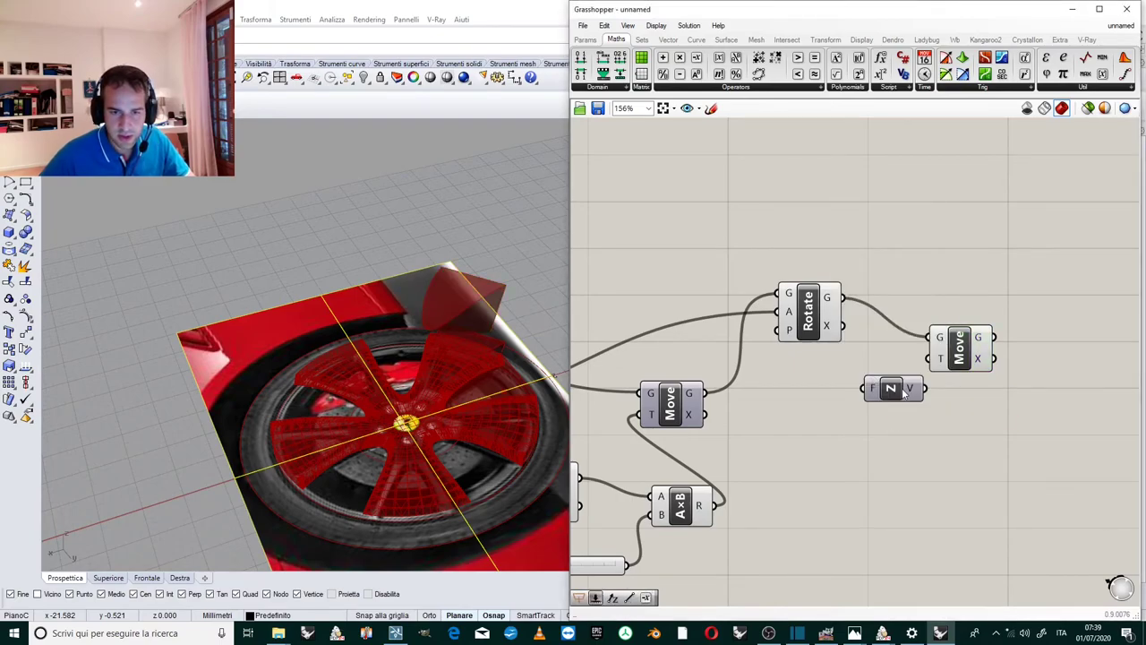
# Create a 0.01 number slider and connect it to the Unit Z factor input.
pyautogui.doubleClick(848, 438)
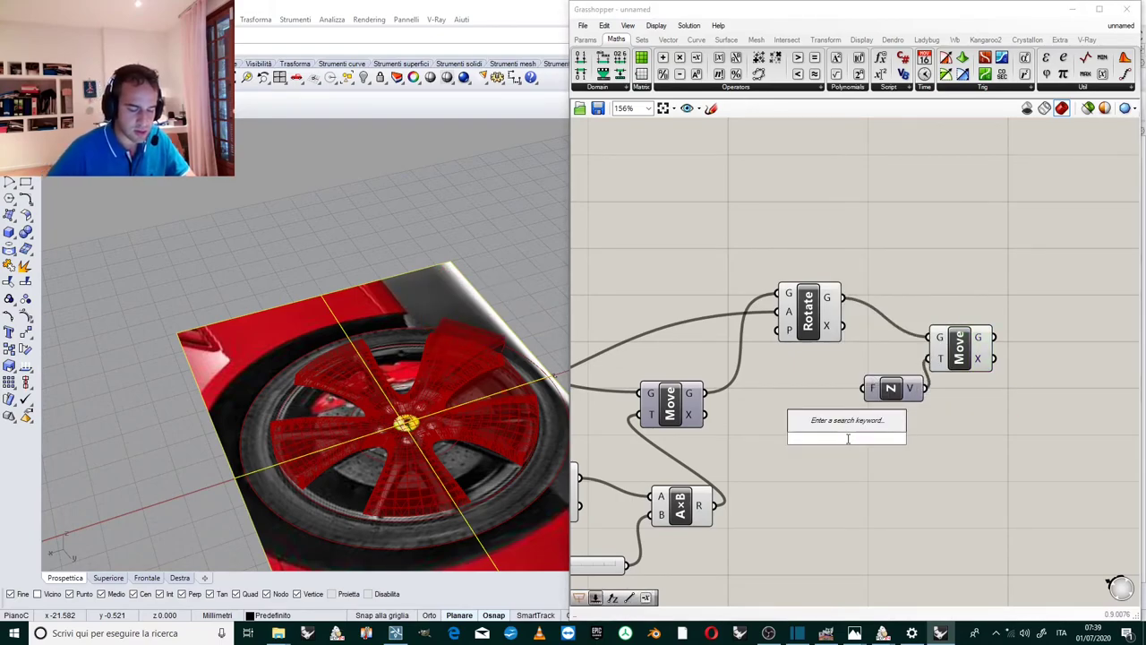
pyautogui.write('0')
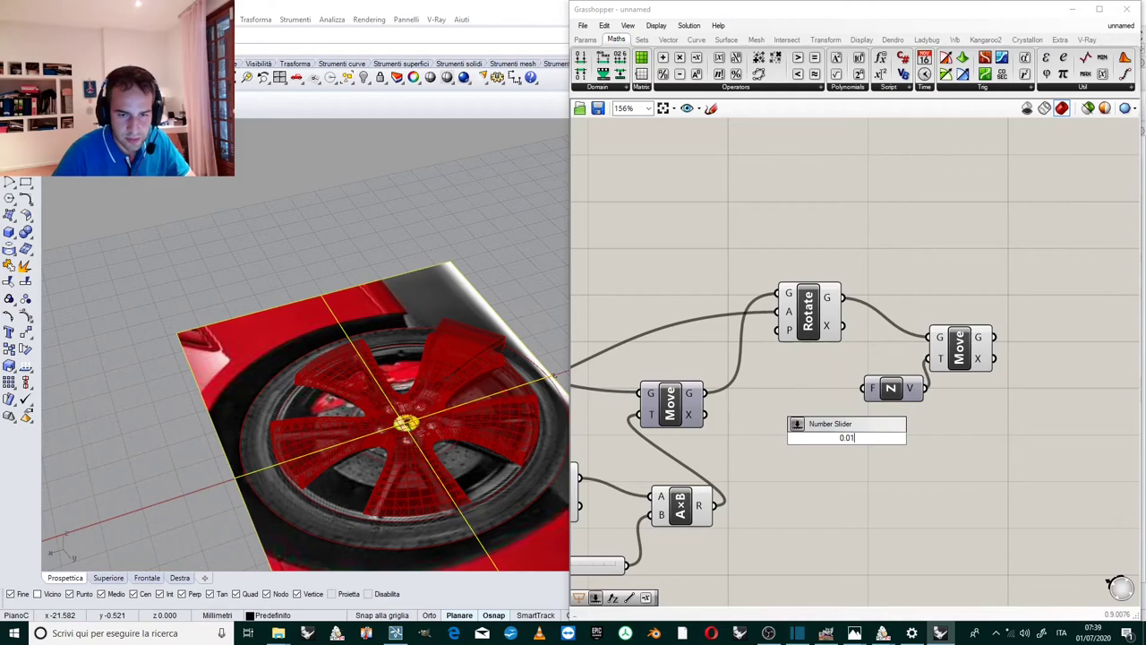
pyautogui.write('.01')
pyautogui.press('Return')
pyautogui.moveTo(926, 437); pyautogui.dragTo(865, 388)
pyautogui.scroll(8, 416, 358)
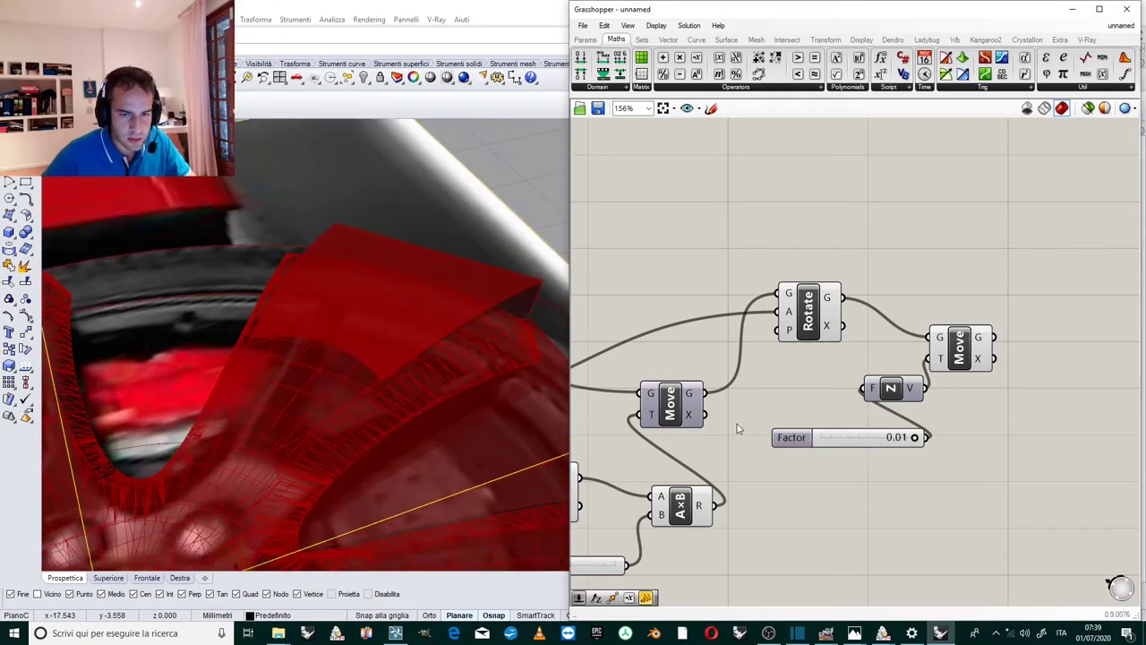
# Set the Unit Z factor slider's maximum to 0.1 and its value to 0.10, checking the shifted volume.
pyautogui.rightClick(864, 444)
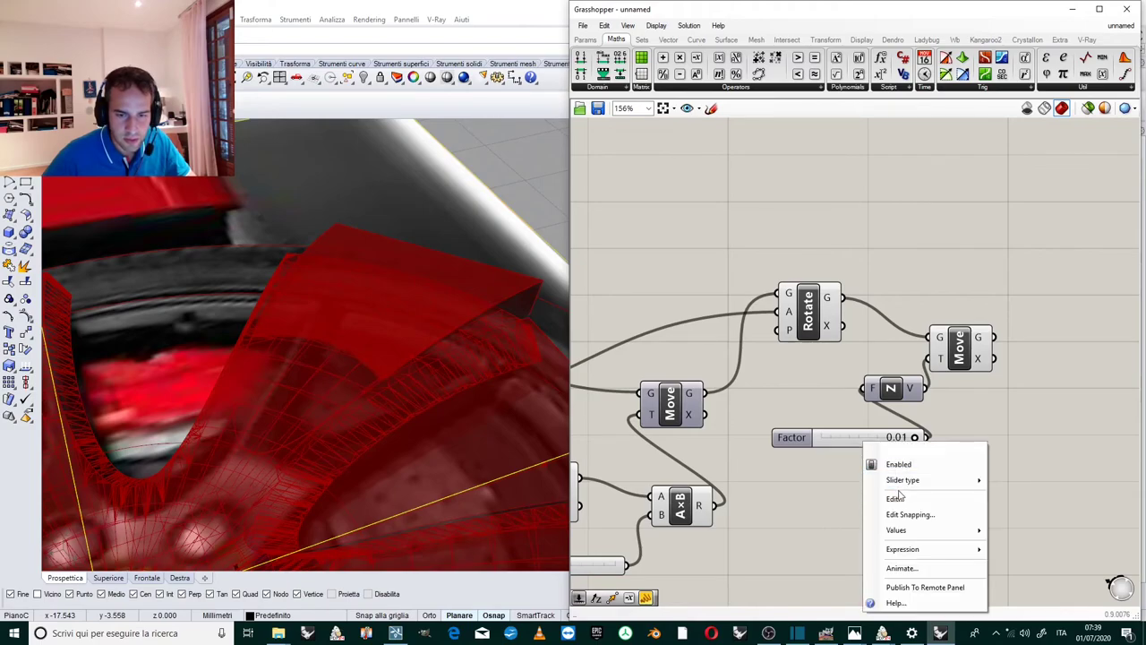
pyautogui.moveTo(911, 530)
pyautogui.click(1053, 544)
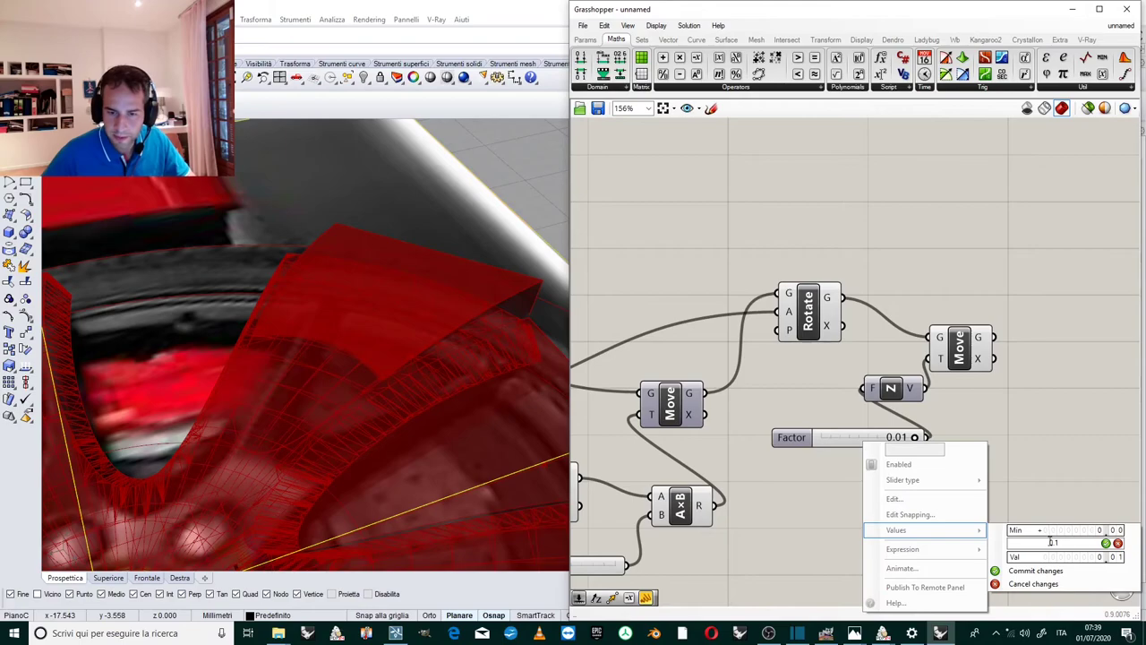
pyautogui.click(1035, 570)
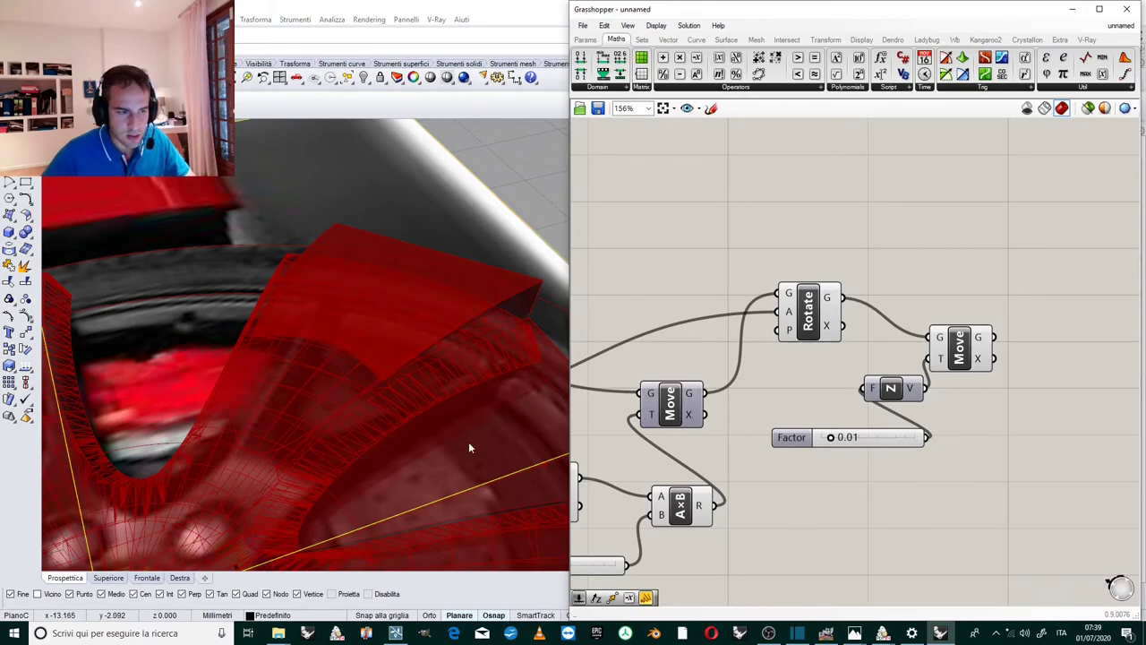
pyautogui.moveTo(832, 445); pyautogui.dragTo(1076, 460)
pyautogui.moveTo(491, 367); pyautogui.dragTo(521, 348, button='right')
# Set the Unit Z factor slider's maximum to 1.00 and its value to 0.82, then review the raised volume on the wheel.
pyautogui.rightClick(879, 432)
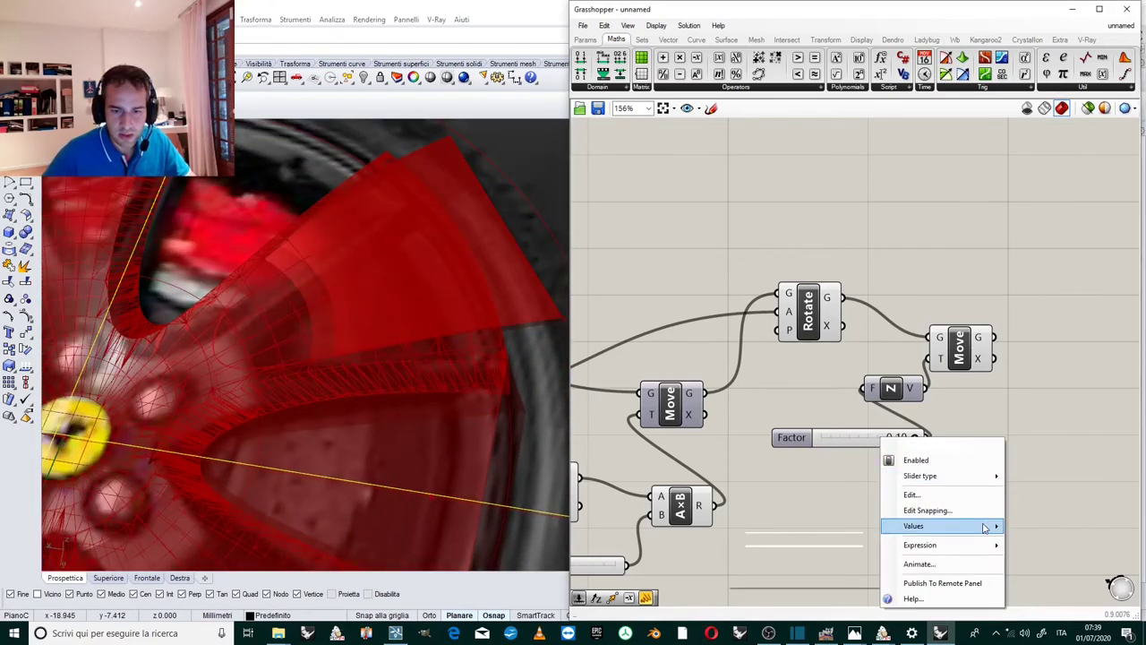
pyautogui.moveTo(992, 527)
pyautogui.click(847, 541)
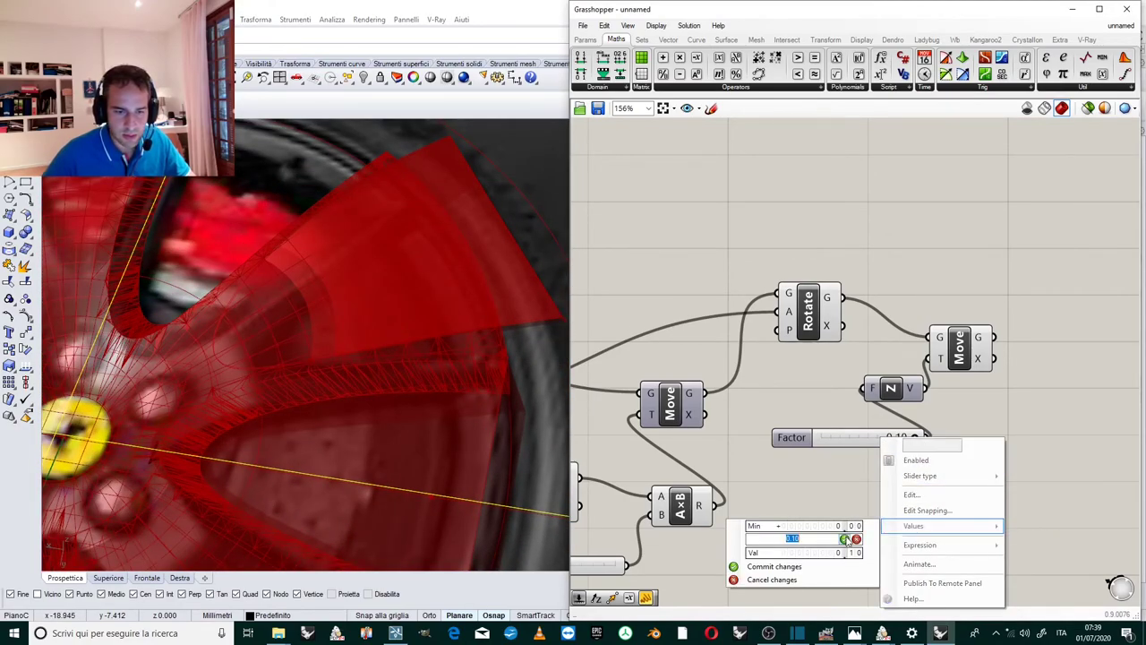
pyautogui.write('1.')
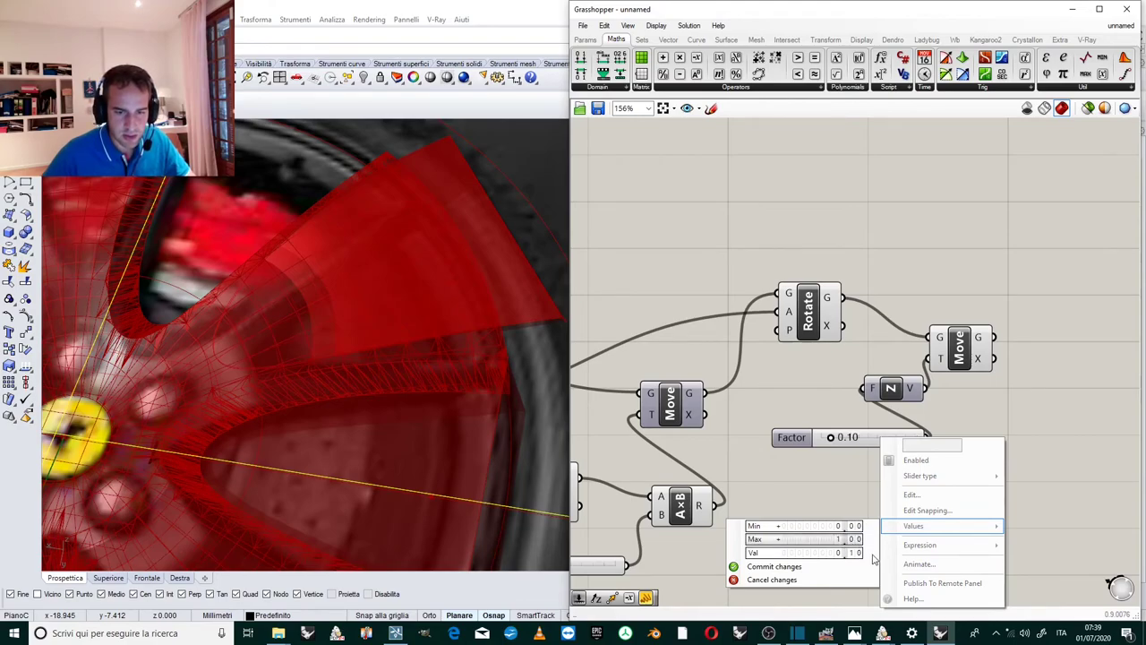
pyautogui.click(756, 566)
pyautogui.moveTo(839, 441); pyautogui.dragTo(902, 445)
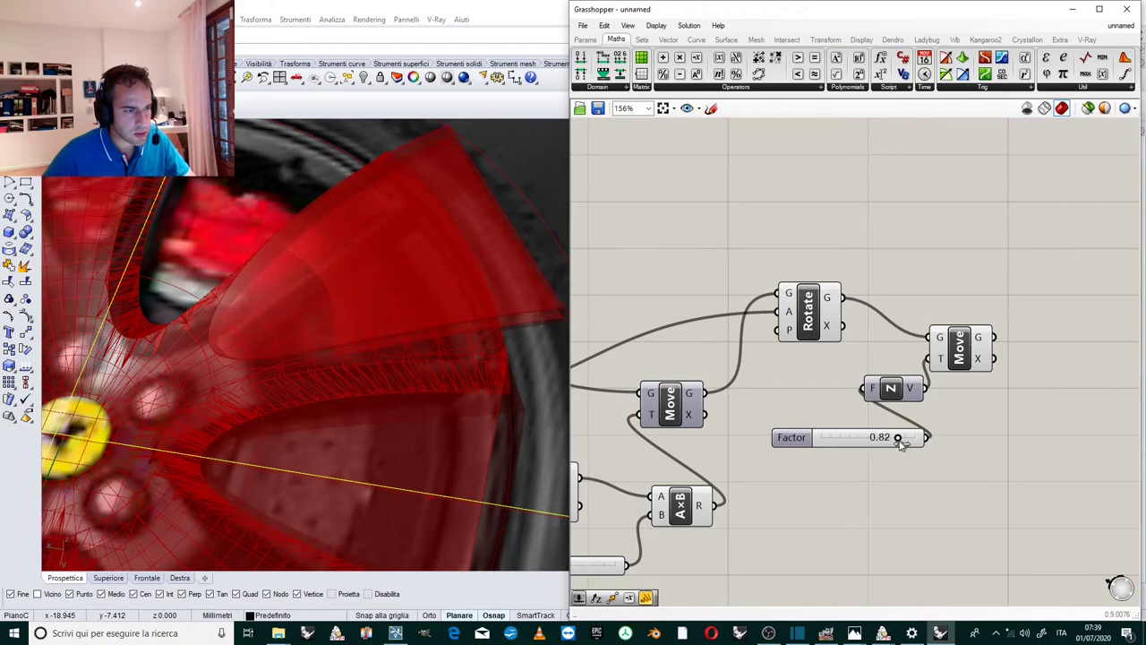
pyautogui.scroll(-10, 282, 391)
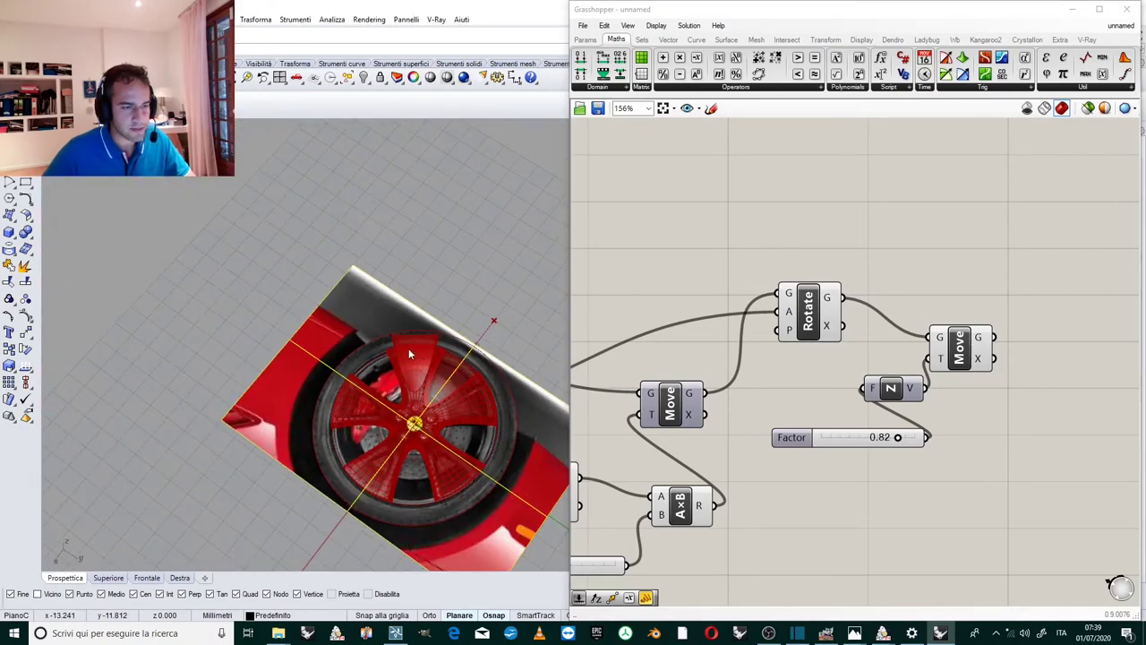
pyautogui.scroll(5, 409, 352)
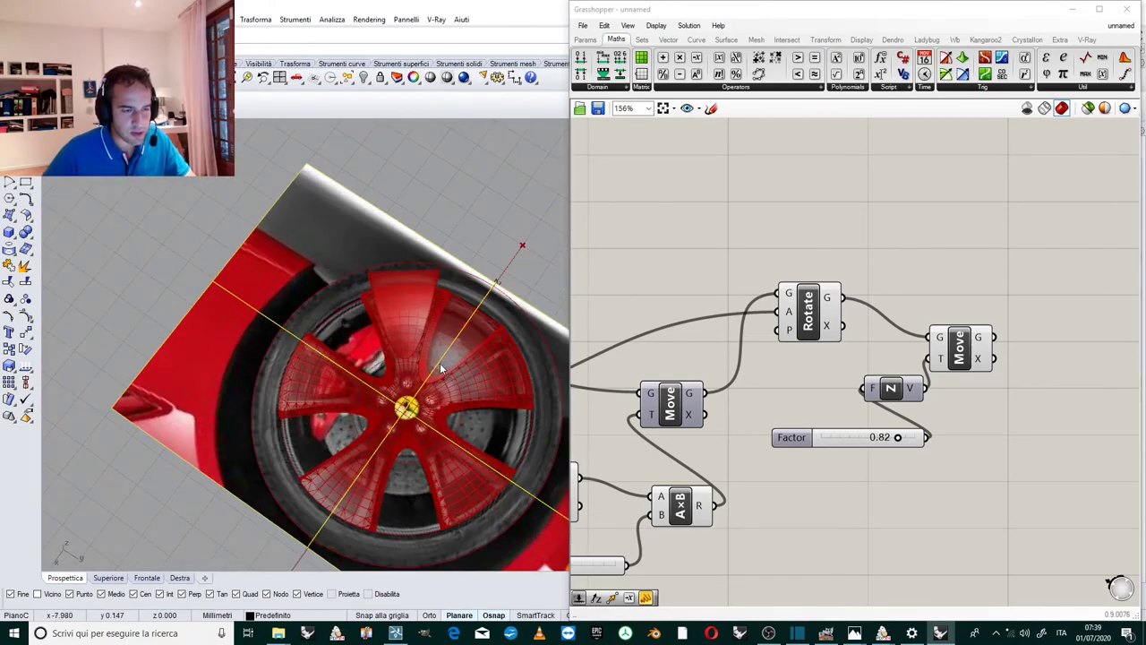
# Reposition the Rotate component in line with the two Move components on the canvas.
pyautogui.scroll(-3, 945, 294)
pyautogui.scroll(3, 947, 314)
pyautogui.click(944, 330)
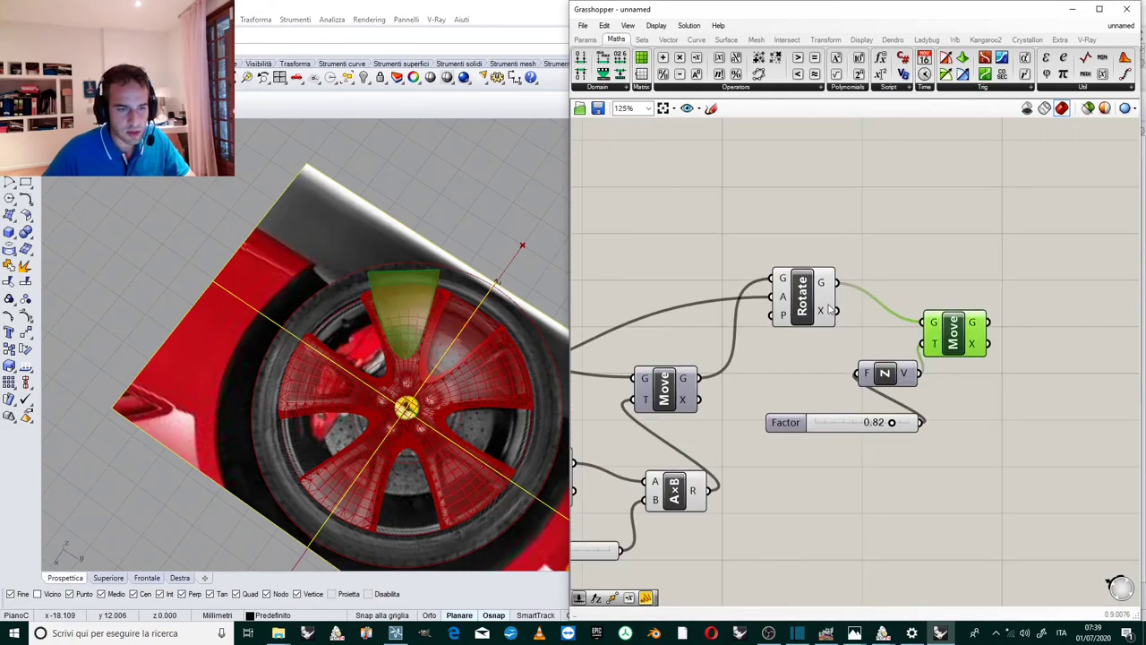
pyautogui.scroll(-5, 833, 308)
pyautogui.scroll(5, 857, 264)
pyautogui.moveTo(860, 262); pyautogui.dragTo(806, 385)
pyautogui.moveTo(803, 327); pyautogui.dragTo(848, 379)
pyautogui.click(893, 333)
pyautogui.scroll(-5, 893, 333)
pyautogui.scroll(5, 851, 354)
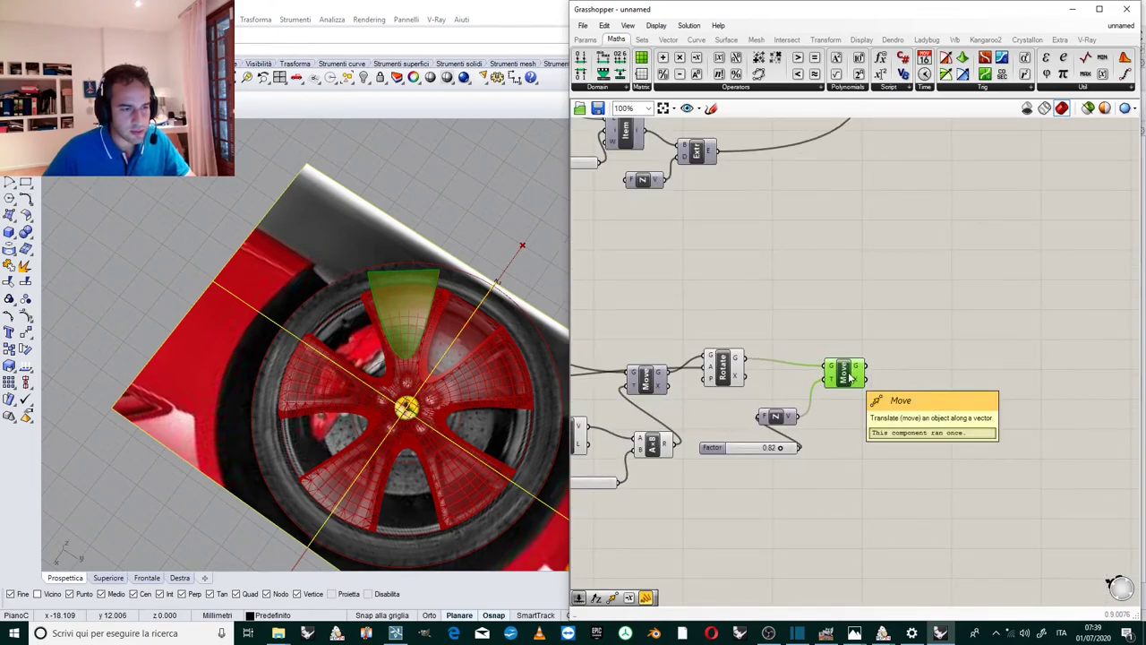
pyautogui.scroll(-5, 846, 377)
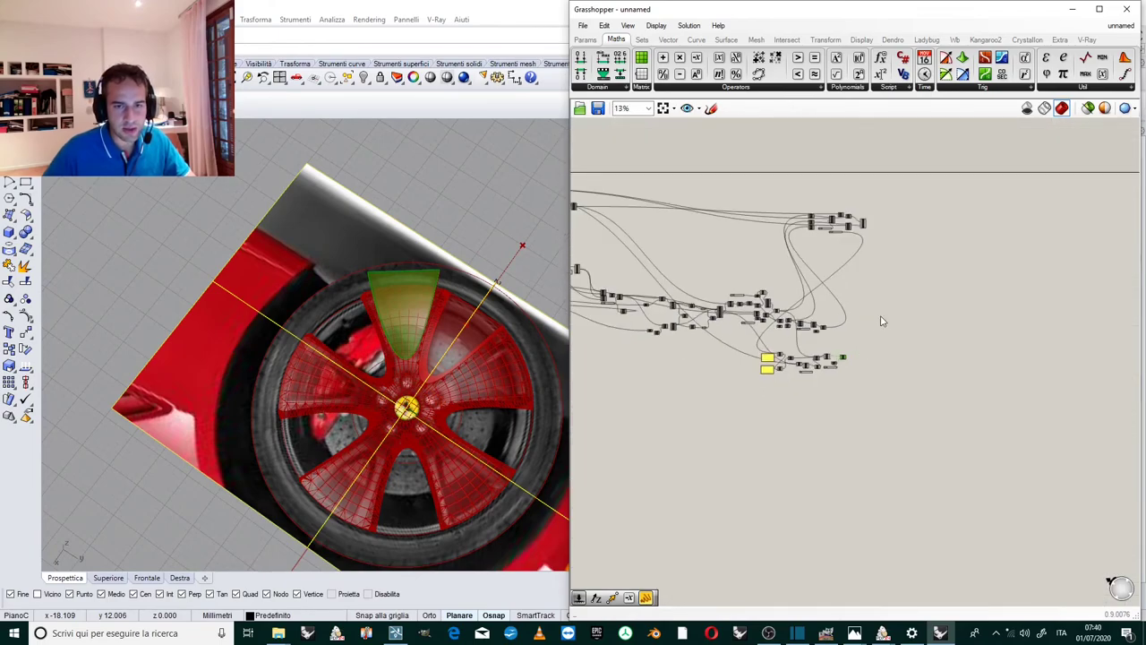
pyautogui.moveTo(789, 523)
pyautogui.mouseDown()
pyautogui.moveTo(869, 509)
pyautogui.moveTo(790, 526)
pyautogui.mouseUp()
pyautogui.scroll(5, 788, 526)
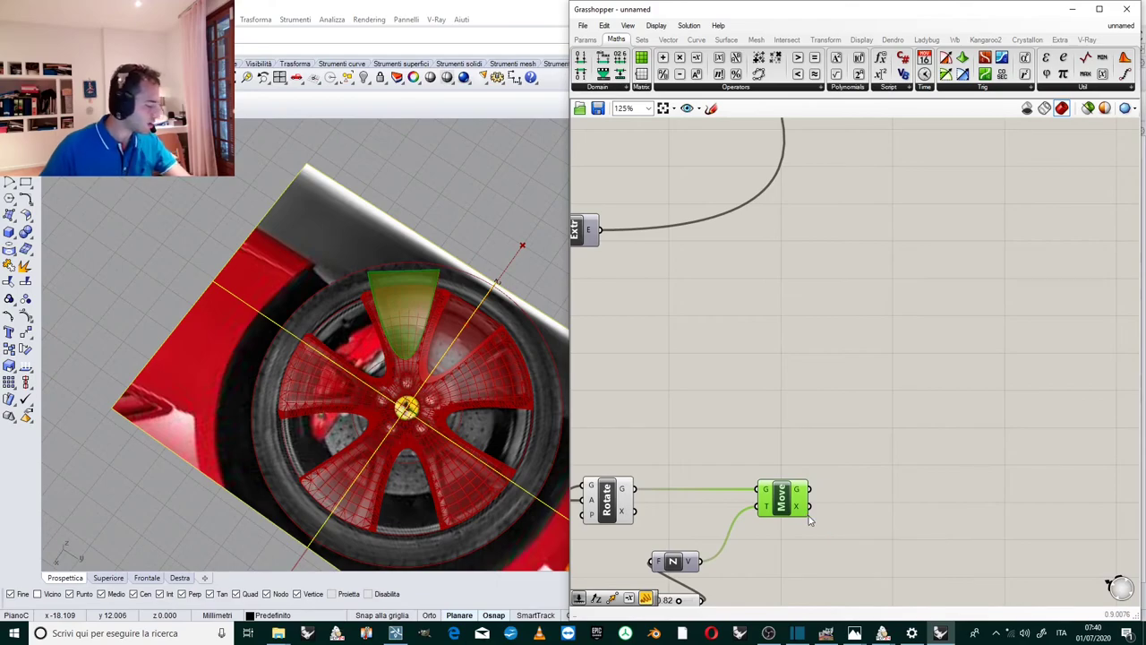
pyautogui.doubleClick(864, 503)
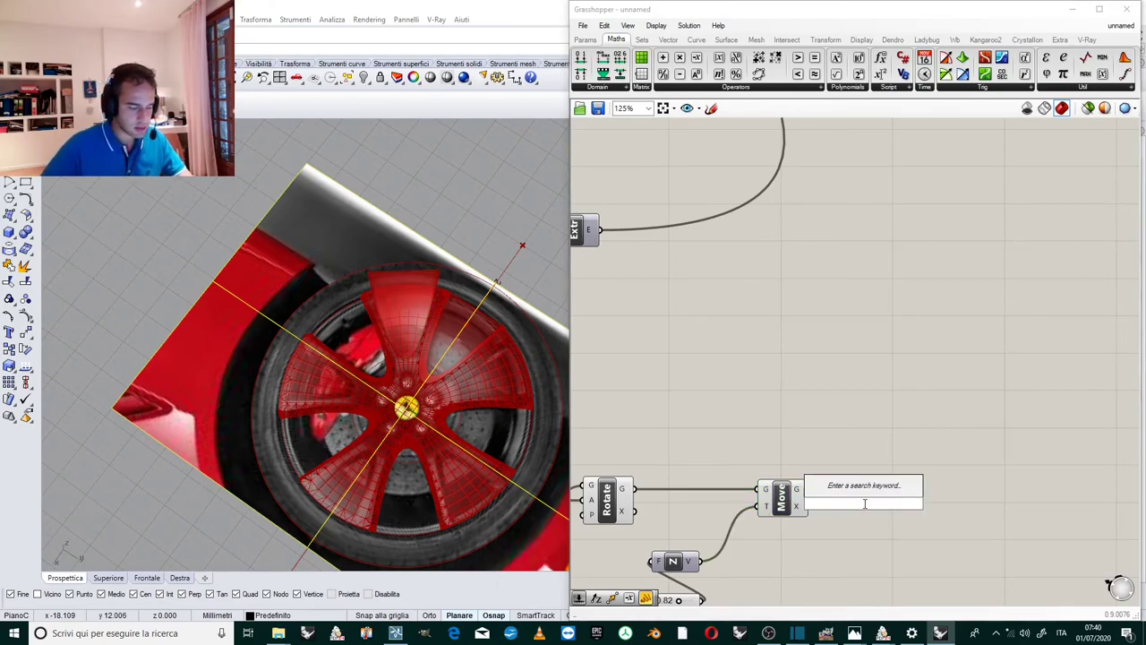
pyautogui.write('srf')
pyautogui.press('Return')
pyautogui.click(865, 508)
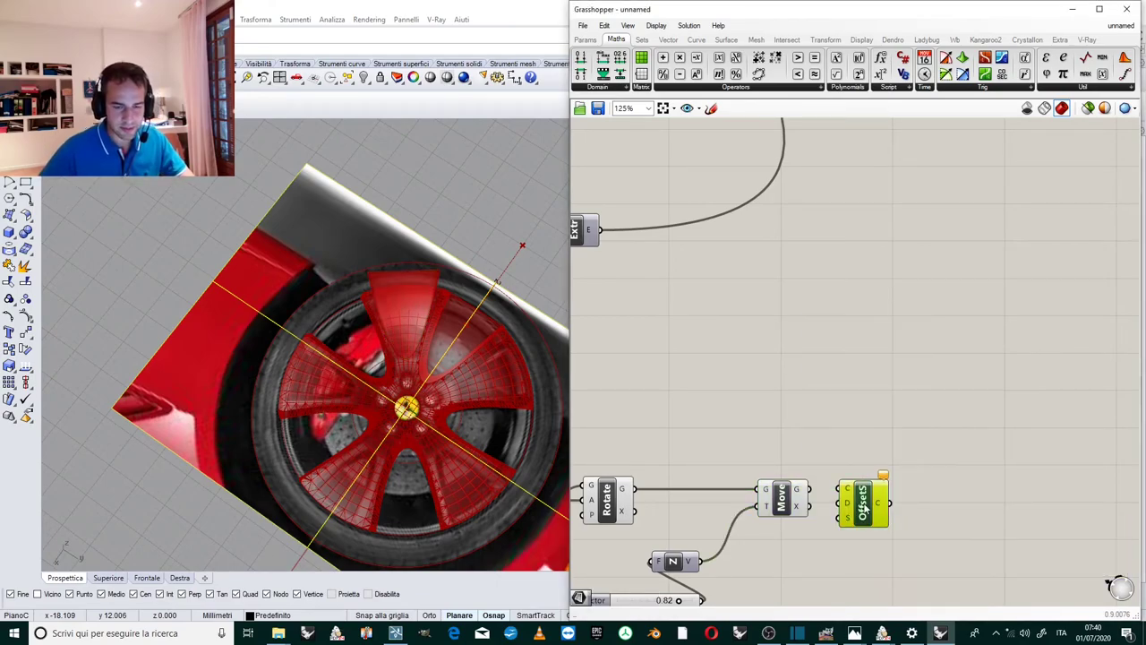
pyautogui.press('Delete')
pyautogui.doubleClick(864, 503)
pyautogui.write('srf')
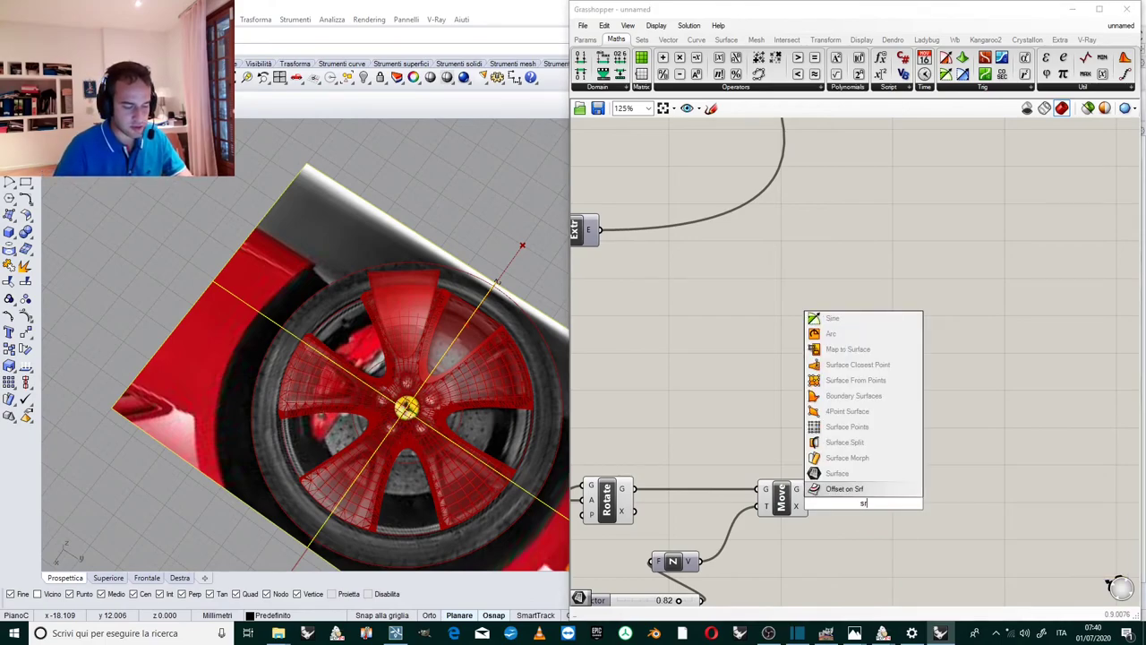
pyautogui.press('Up')
pyautogui.press('Return')
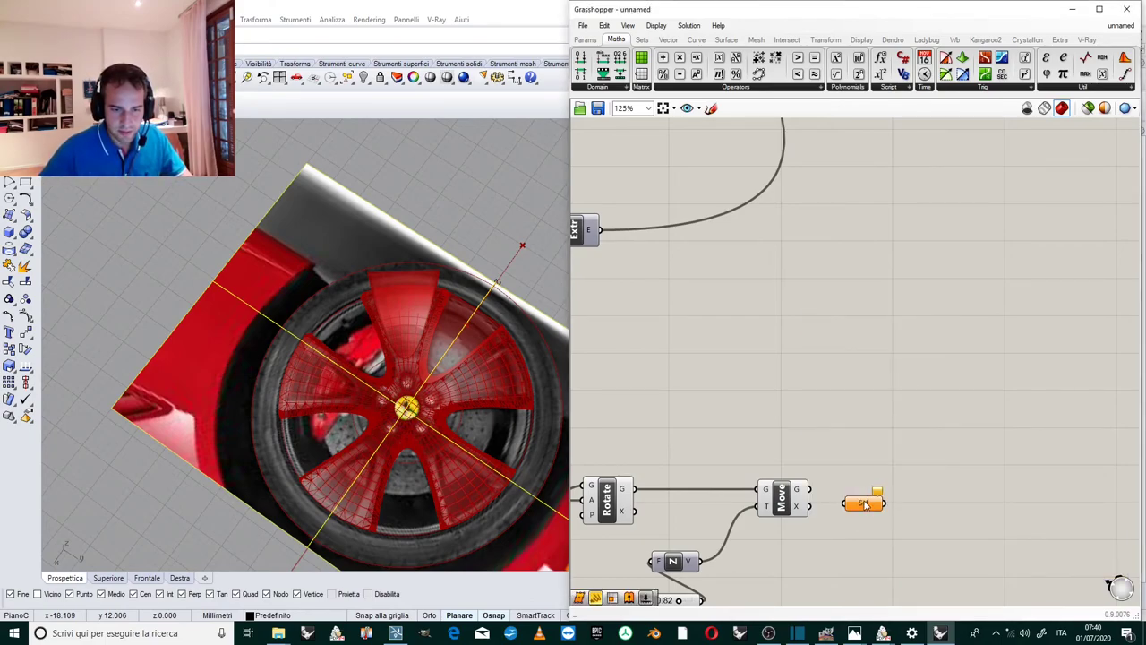
pyautogui.click(864, 502)
pyautogui.press('Delete')
# Add a Brep parameter fed by the last Move's geometry output and place it below the main geometry component.
pyautogui.scroll(3, 864, 503)
pyautogui.doubleClick(864, 502)
pyautogui.write('brep')
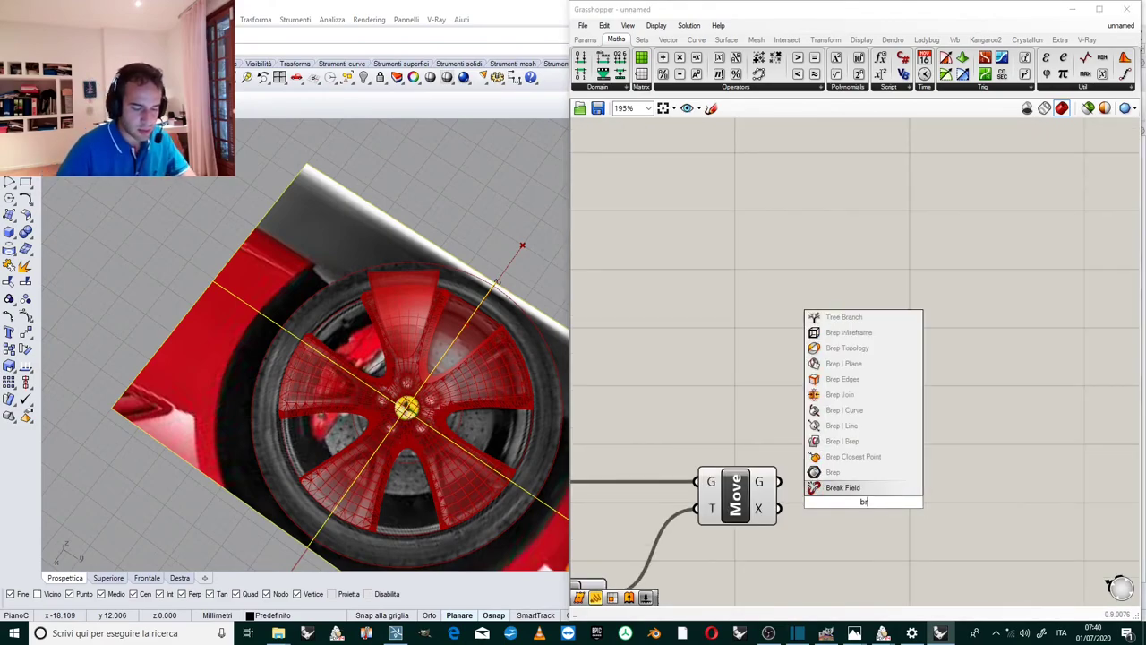
pyautogui.press('Return')
pyautogui.moveTo(777, 481); pyautogui.dragTo(900, 403)
pyautogui.scroll(-4, 864, 412)
pyautogui.scroll(-1, 712, 515)
pyautogui.scroll(-4, 801, 477)
pyautogui.moveTo(831, 427); pyautogui.dragTo(864, 295)
pyautogui.scroll(5, 862, 293)
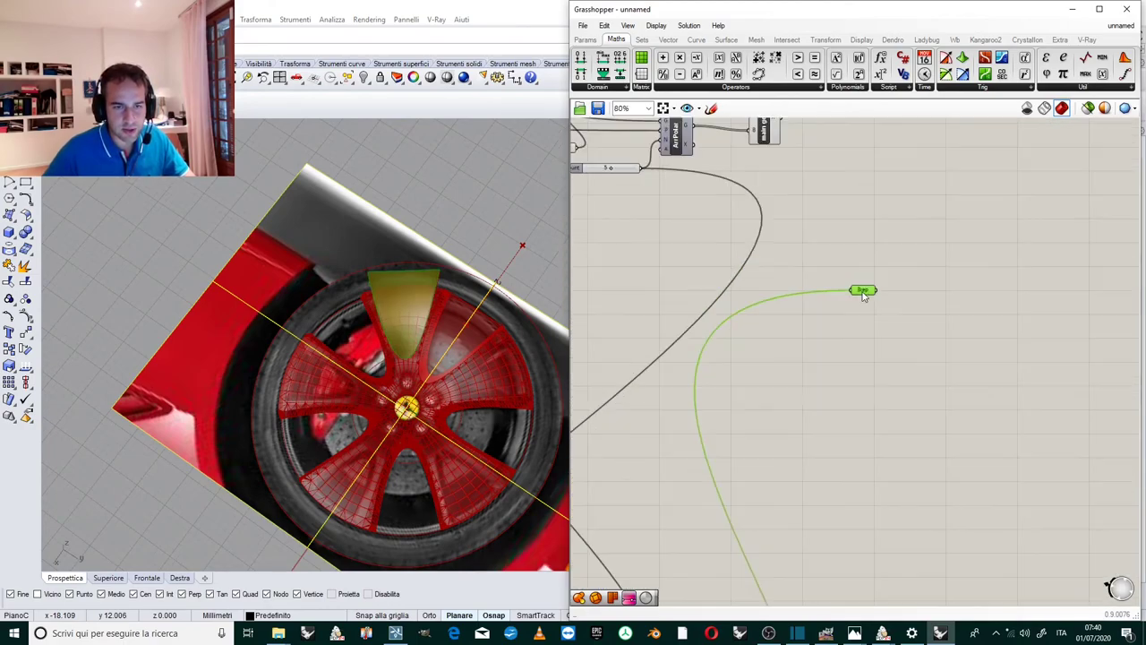
pyautogui.scroll(-3, 864, 294)
pyautogui.scroll(5, 847, 221)
# Duplicate the ArrPolar component feeding main geometry together with its Count slider, and place the copies beside the Brep parameter.
pyautogui.click(746, 224)
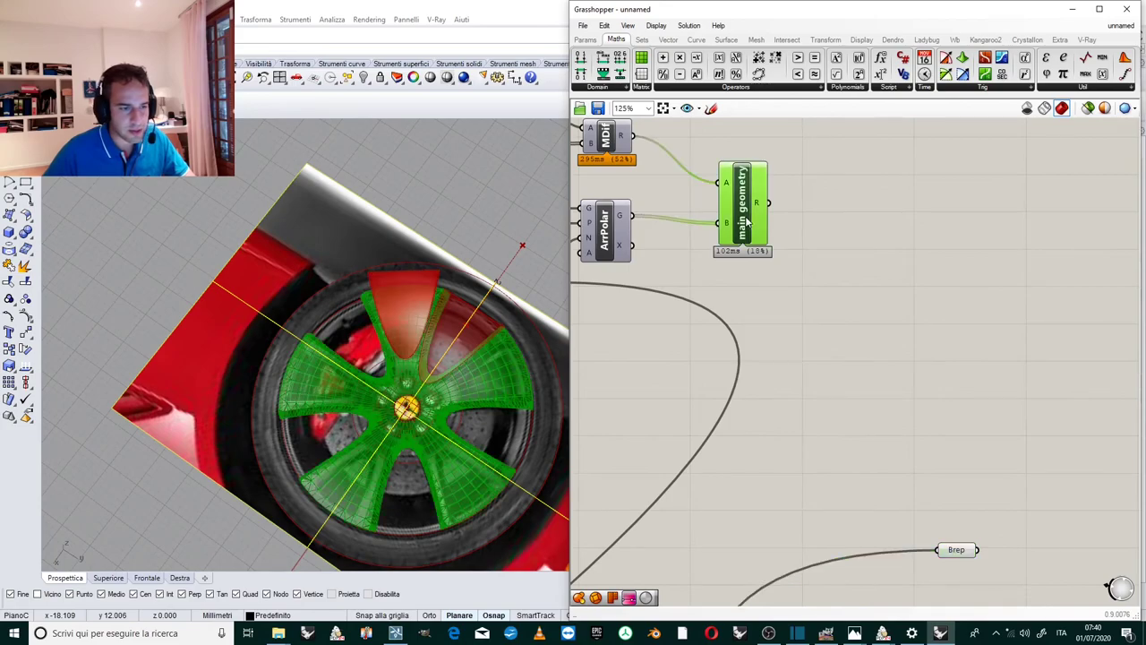
pyautogui.scroll(-4, 805, 259)
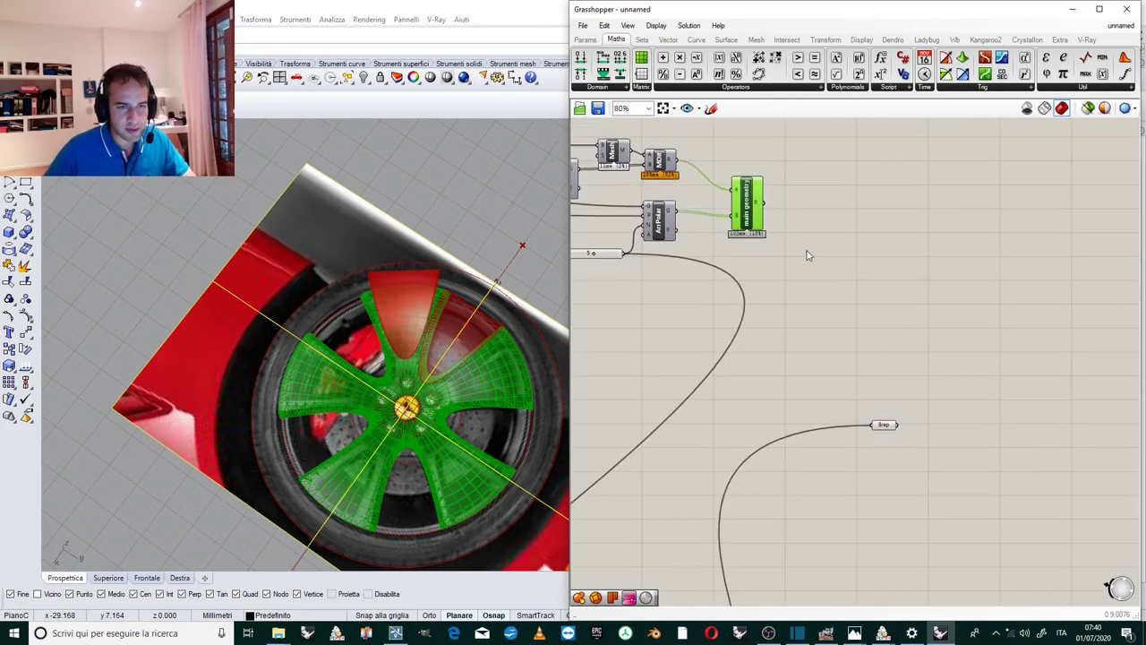
pyautogui.scroll(3, 803, 281)
pyautogui.moveTo(727, 322); pyautogui.dragTo(665, 250)
pyautogui.moveTo(722, 317); pyautogui.dragTo(655, 231)
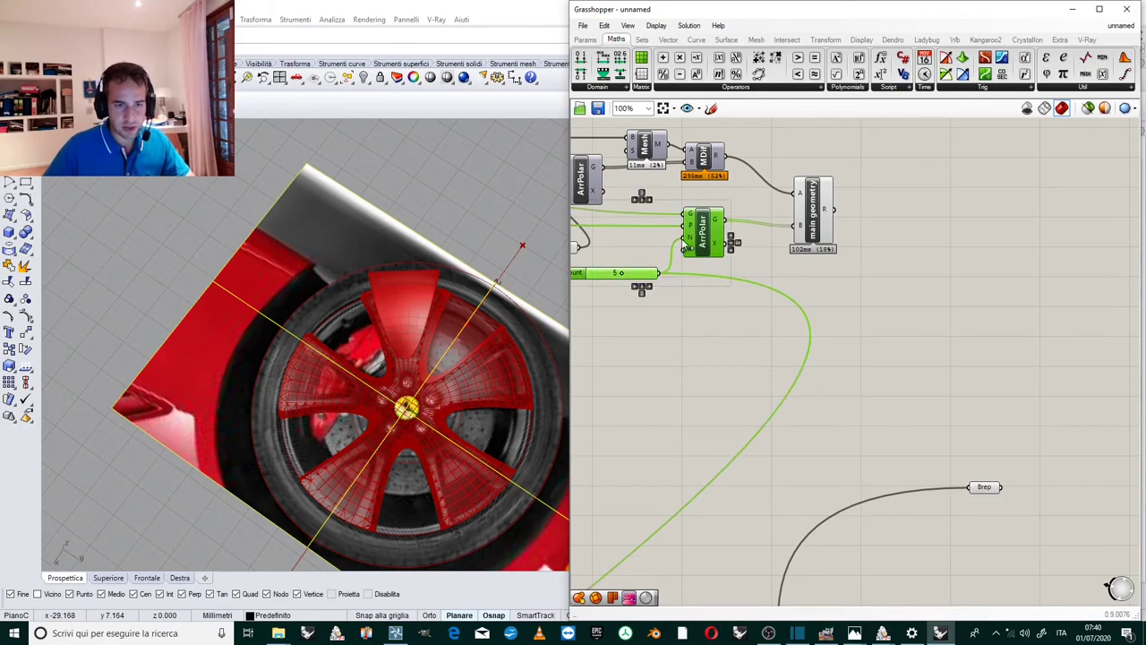
pyautogui.hotkey('ctrl', 'c')
pyautogui.hotkey('ctrl', 'v')
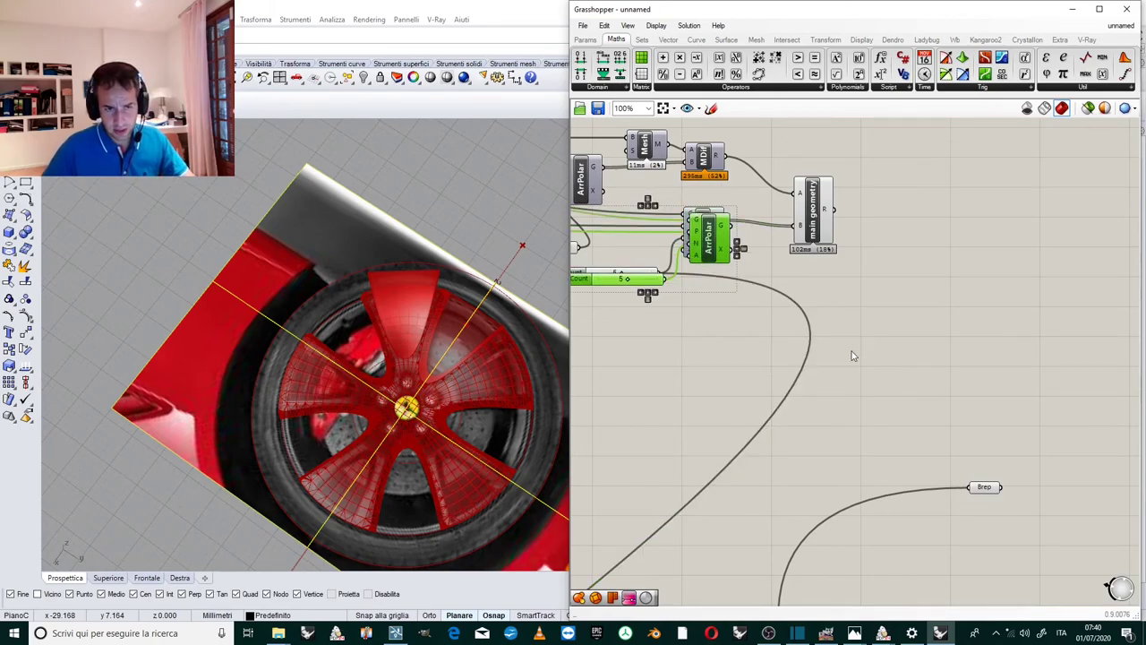
pyautogui.scroll(-3, 751, 263)
pyautogui.moveTo(713, 244); pyautogui.dragTo(898, 337)
# Connect the Brep parameter to the duplicated ArrPolar's G input and align the parameter with that input.
pyautogui.scroll(5, 850, 326)
pyautogui.moveTo(883, 472); pyautogui.dragTo(875, 305)
pyautogui.click(902, 293)
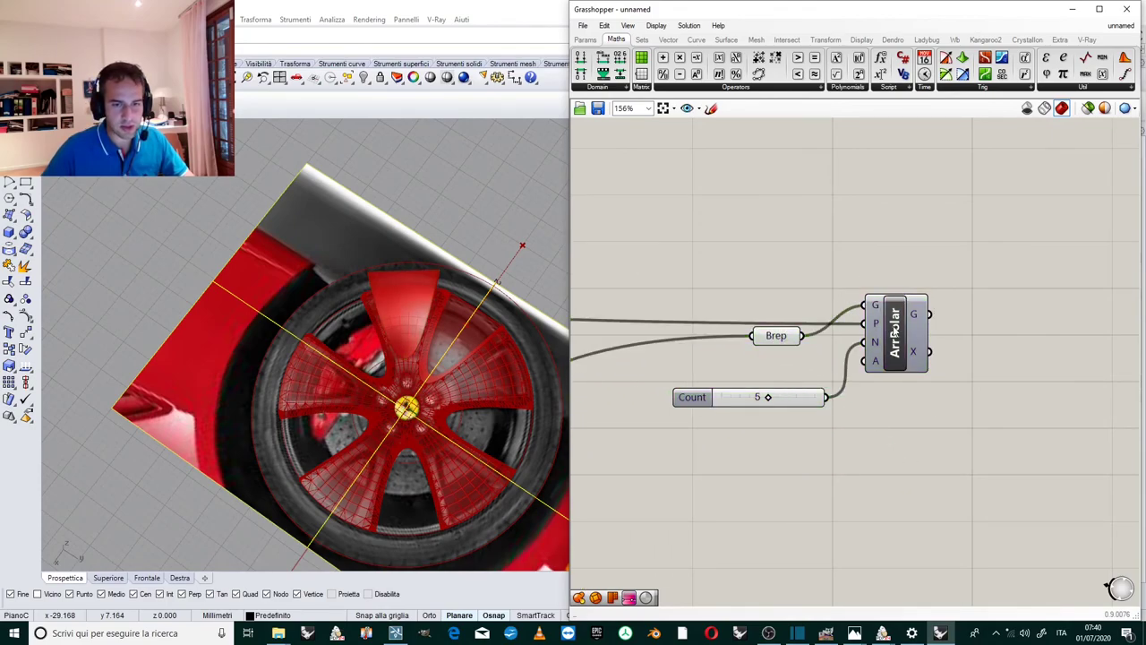
pyautogui.moveTo(780, 340); pyautogui.dragTo(774, 304)
pyautogui.click(772, 249)
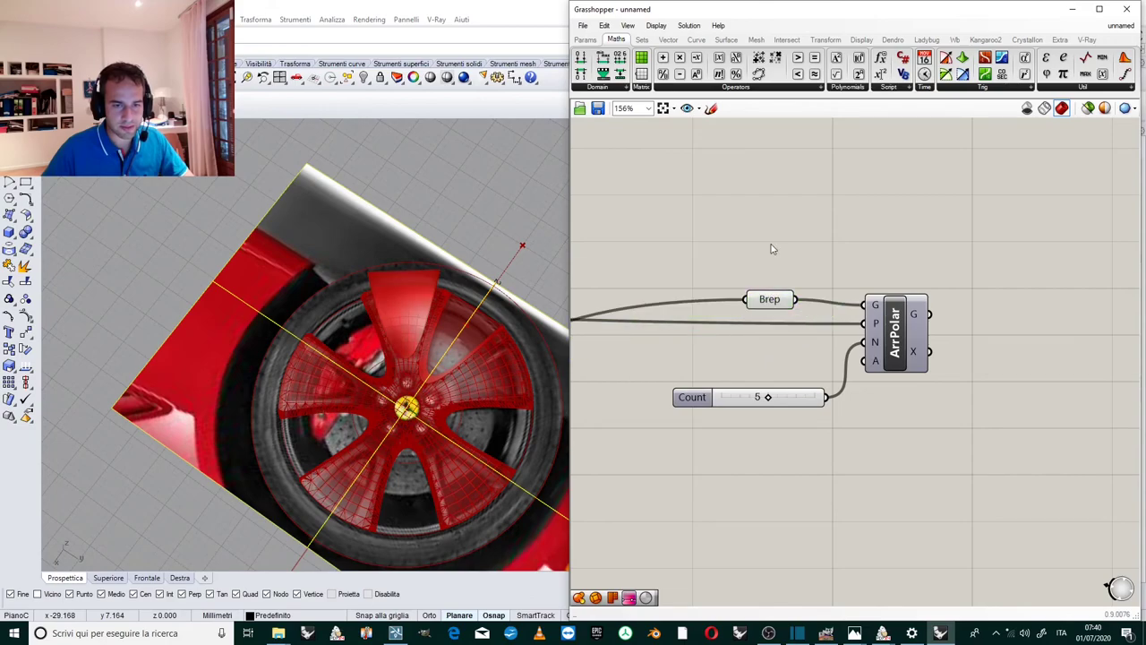
# Enable the duplicated ArrPolar's preview and inspect the arrayed volumes on the wheel.
pyautogui.click(905, 321)
pyautogui.rightClick(908, 322)
pyautogui.click(936, 341)
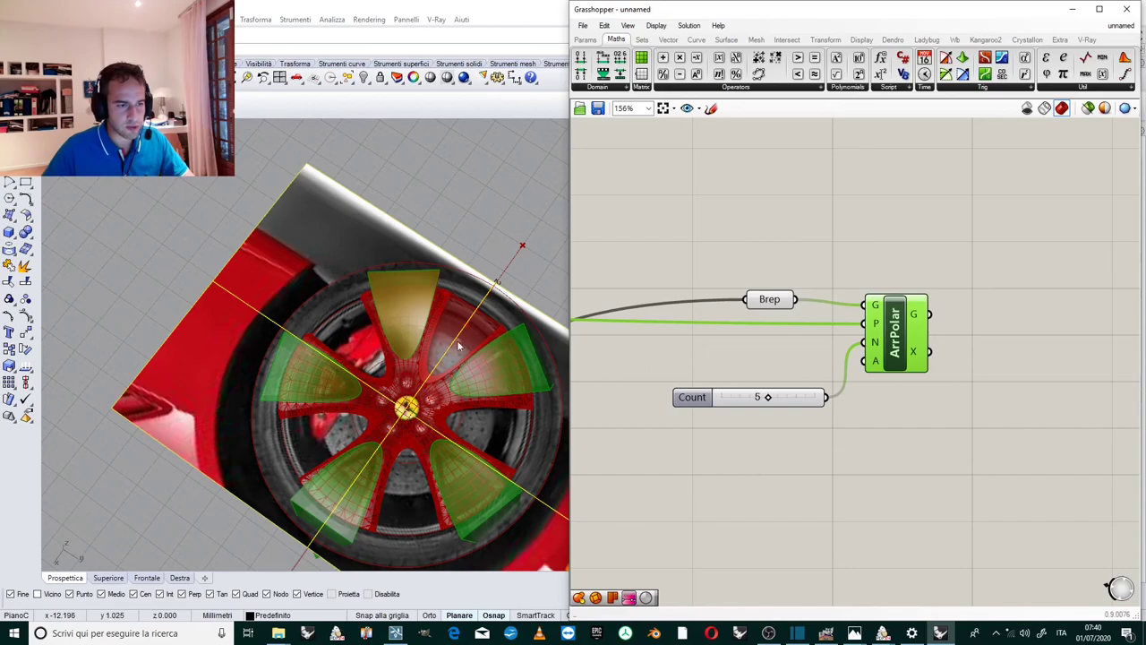
pyautogui.moveTo(428, 365); pyautogui.dragTo(434, 369, button='right')
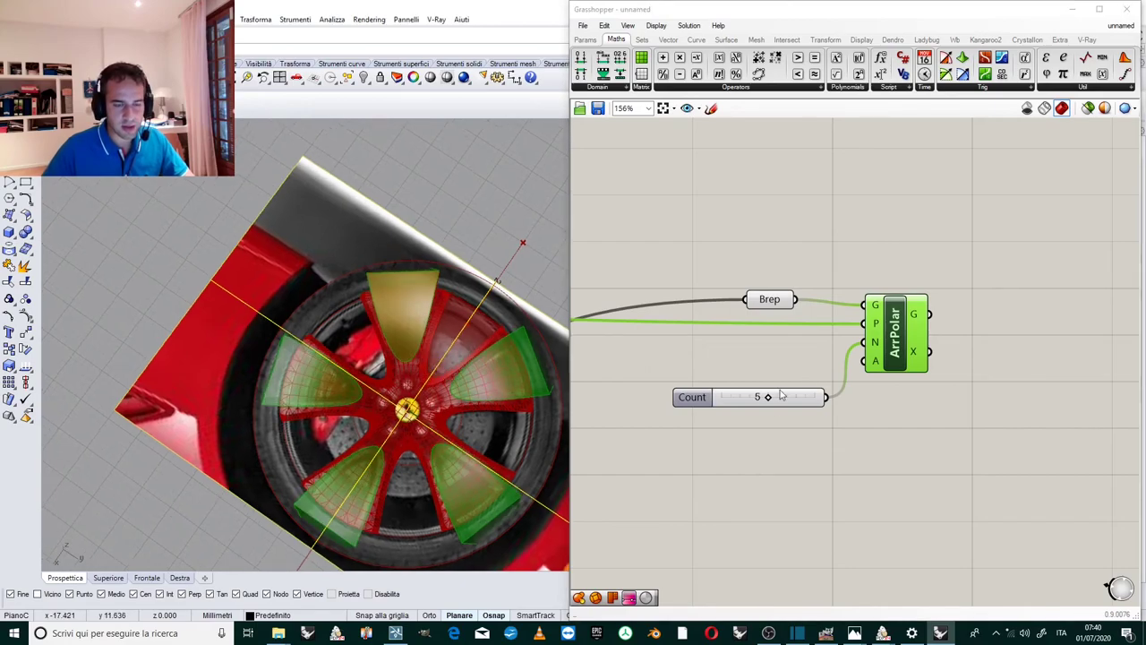
# Connect the original Count slider to the duplicated ArrPolar's N input and delete the copied slider.
pyautogui.scroll(-3, 773, 397)
pyautogui.click(633, 237)
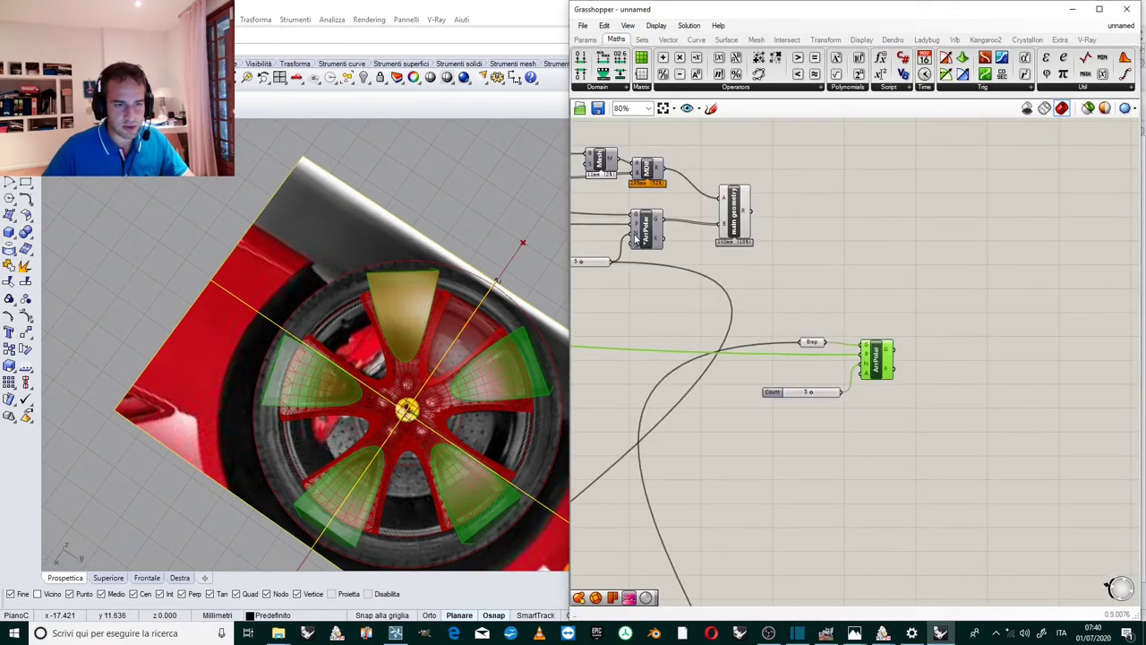
pyautogui.moveTo(609, 261); pyautogui.dragTo(861, 359)
pyautogui.click(828, 394)
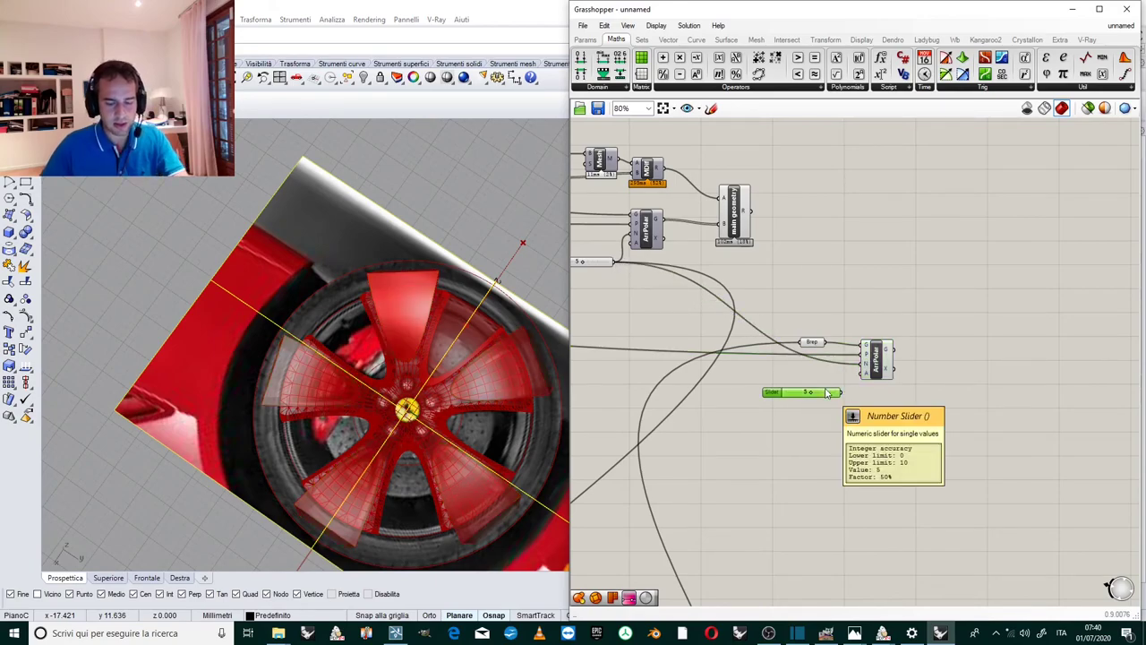
pyautogui.press('Delete')
pyautogui.scroll(-1, 882, 371)
pyautogui.scroll(6, 866, 357)
pyautogui.scroll(-4, 895, 356)
pyautogui.scroll(-2, 741, 293)
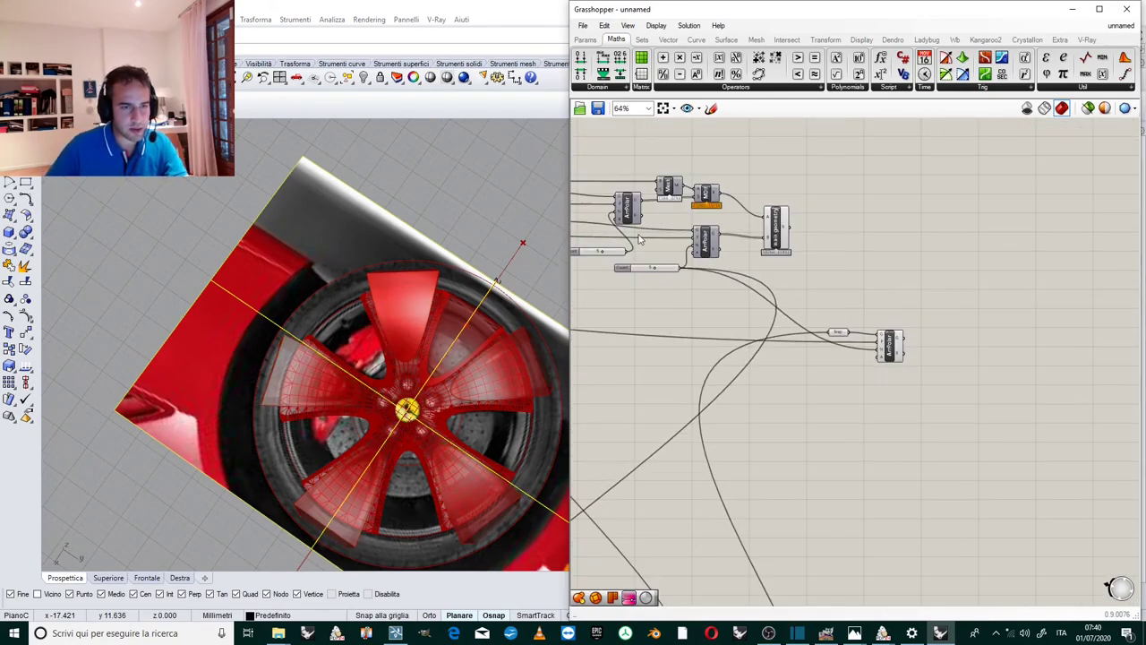
pyautogui.scroll(4, 641, 238)
pyautogui.scroll(-4, 699, 309)
pyautogui.scroll(6, 972, 349)
pyautogui.scroll(-3, 857, 292)
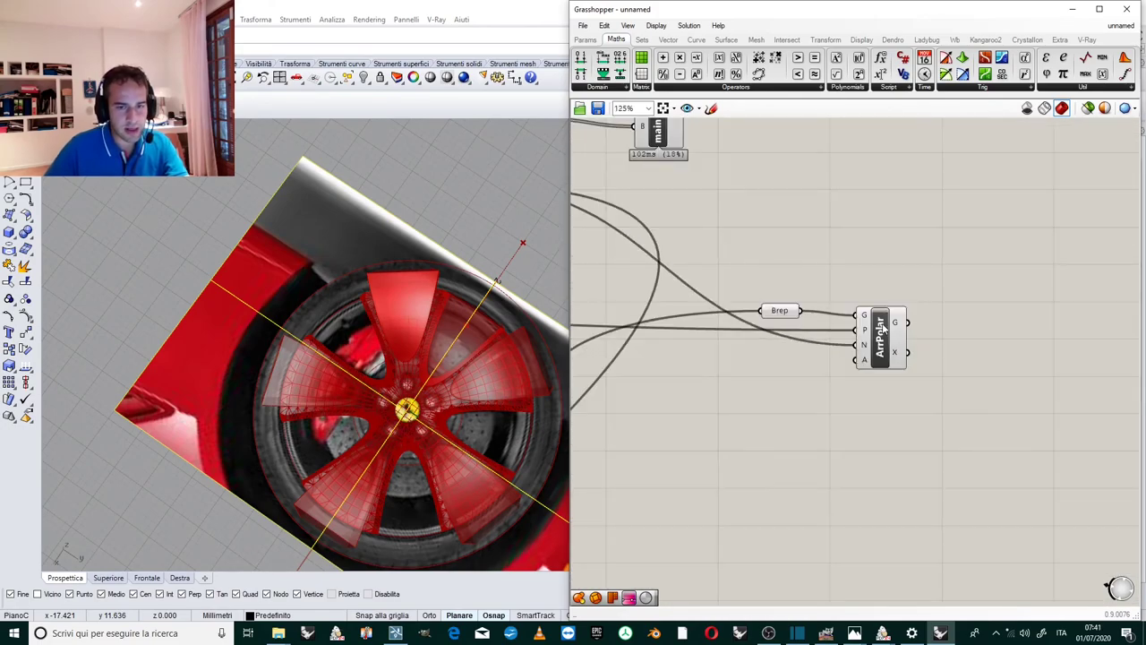
pyautogui.scroll(-2, 896, 327)
pyautogui.scroll(1, 863, 244)
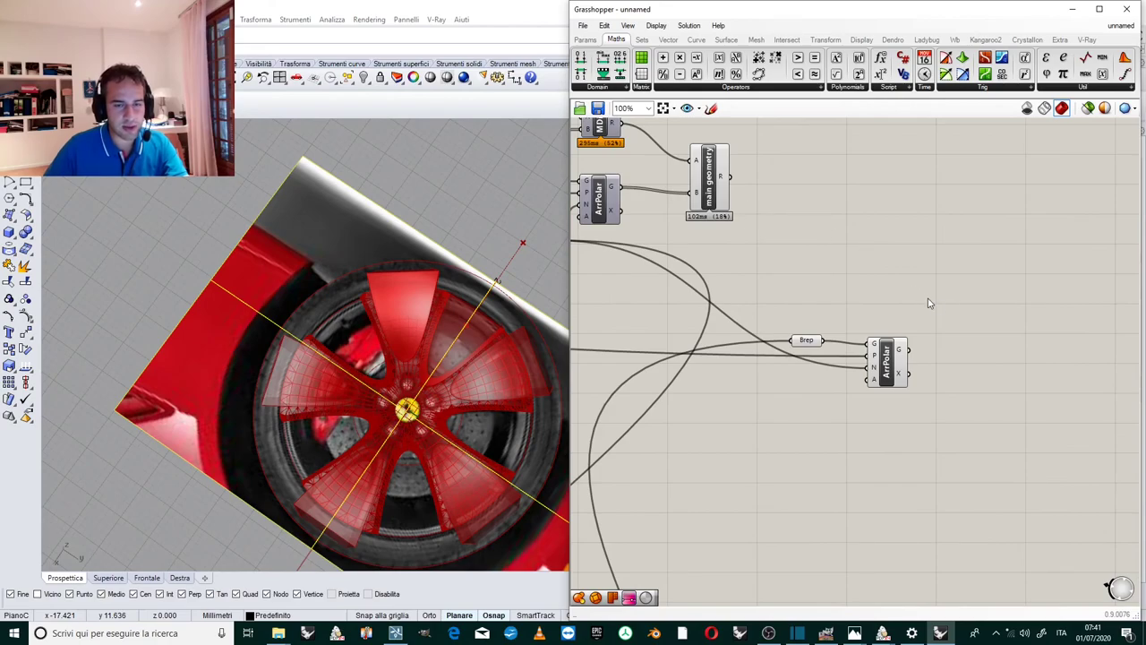
# Add a Mesh Brep component and connect the duplicated ArrPolar's geometry output to its B input.
pyautogui.doubleClick(956, 343)
pyautogui.write('bre')
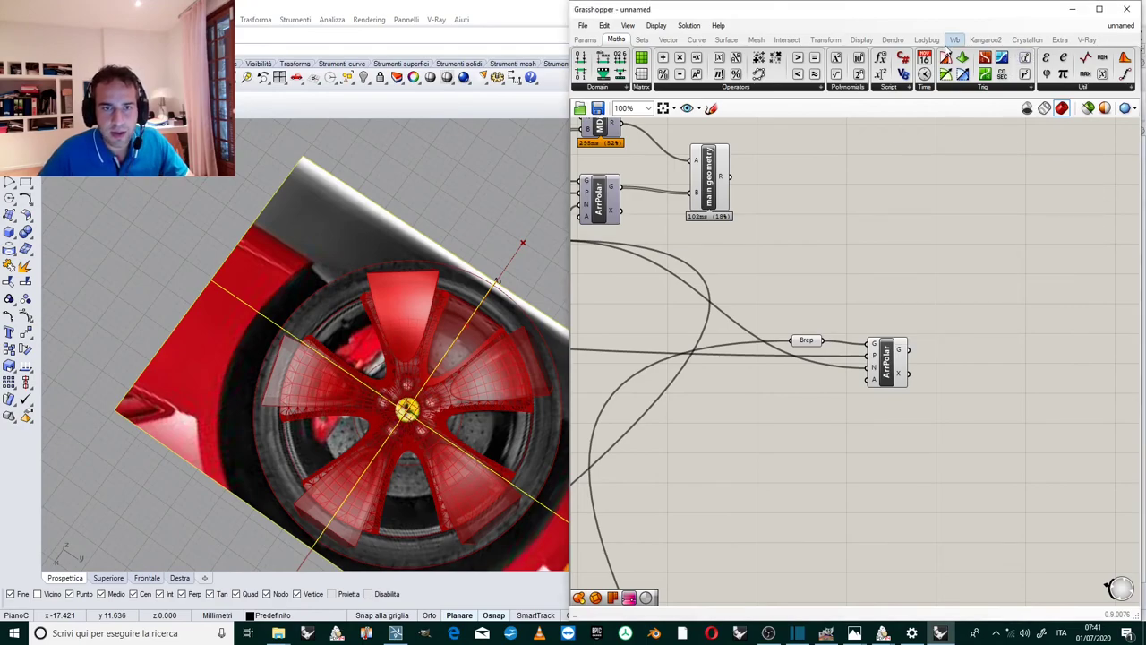
pyautogui.click(755, 39)
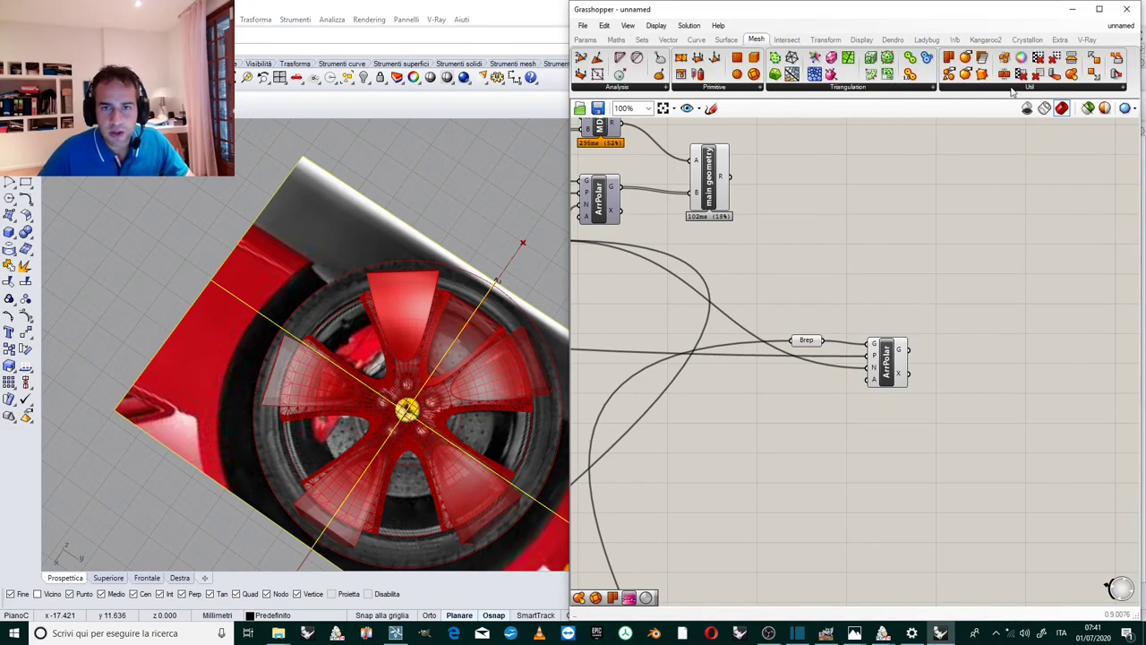
pyautogui.click(1011, 90)
pyautogui.moveTo(977, 109); pyautogui.dragTo(962, 340)
pyautogui.scroll(3, 946, 359)
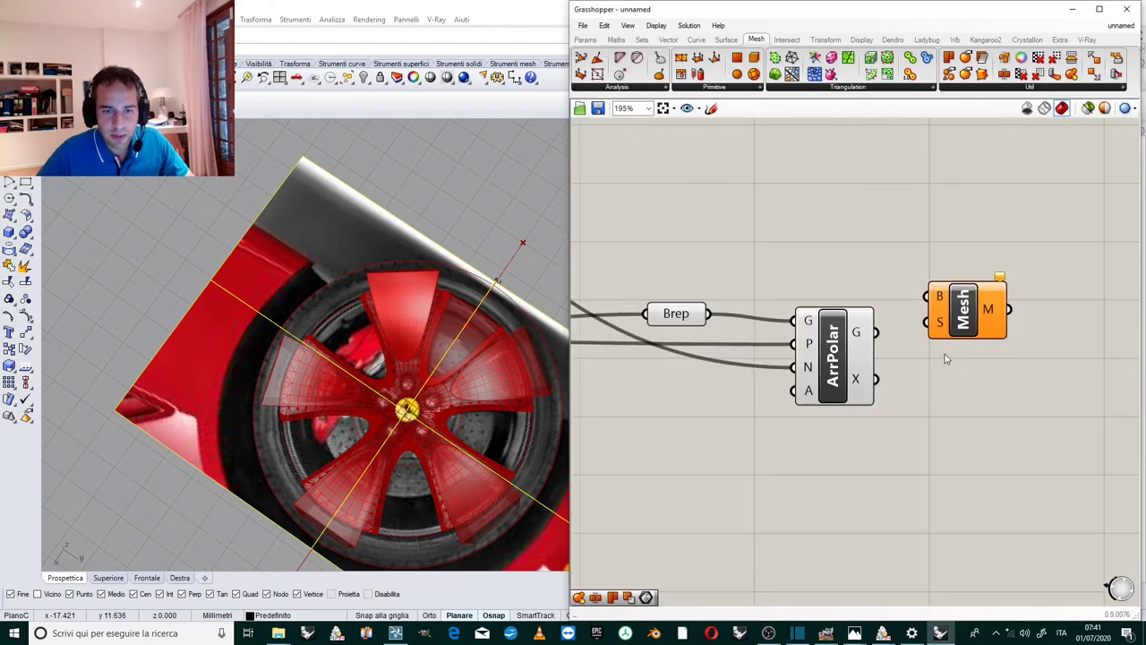
pyautogui.moveTo(877, 333); pyautogui.dragTo(961, 328)
pyautogui.scroll(-4, 903, 298)
pyautogui.scroll(3, 928, 324)
pyautogui.click(924, 329)
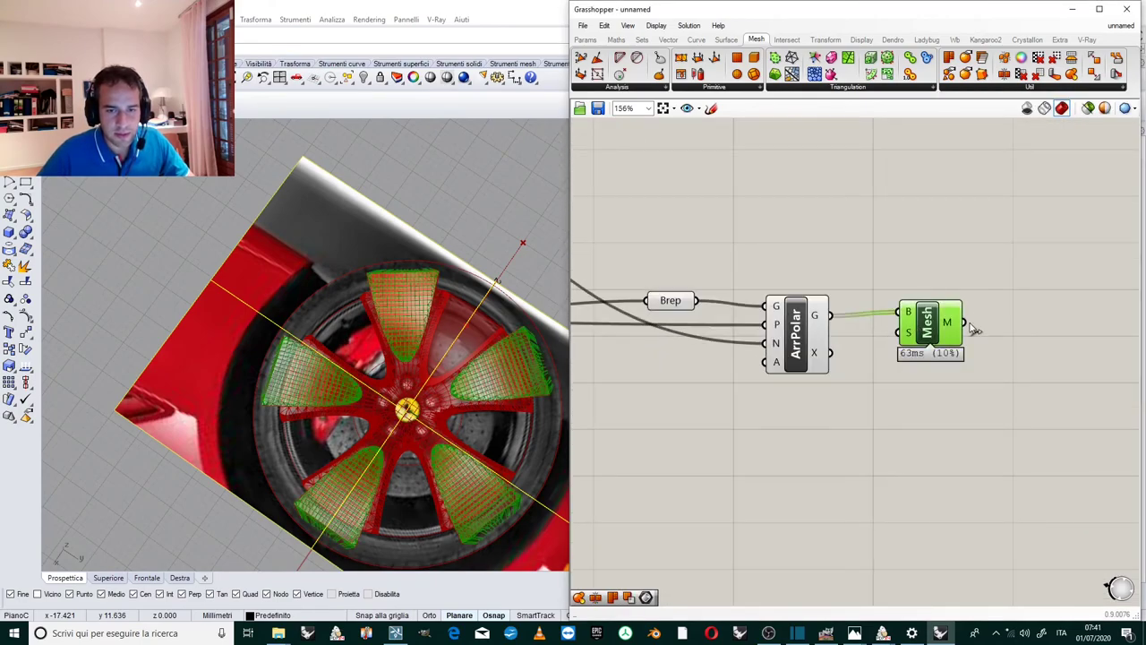
# Duplicate the Mesh Difference component beside main geometry and connect main geometry's result to the copy's A input.
pyautogui.moveTo(961, 322)
pyautogui.scroll(-4, 961, 322)
pyautogui.scroll(3, 944, 331)
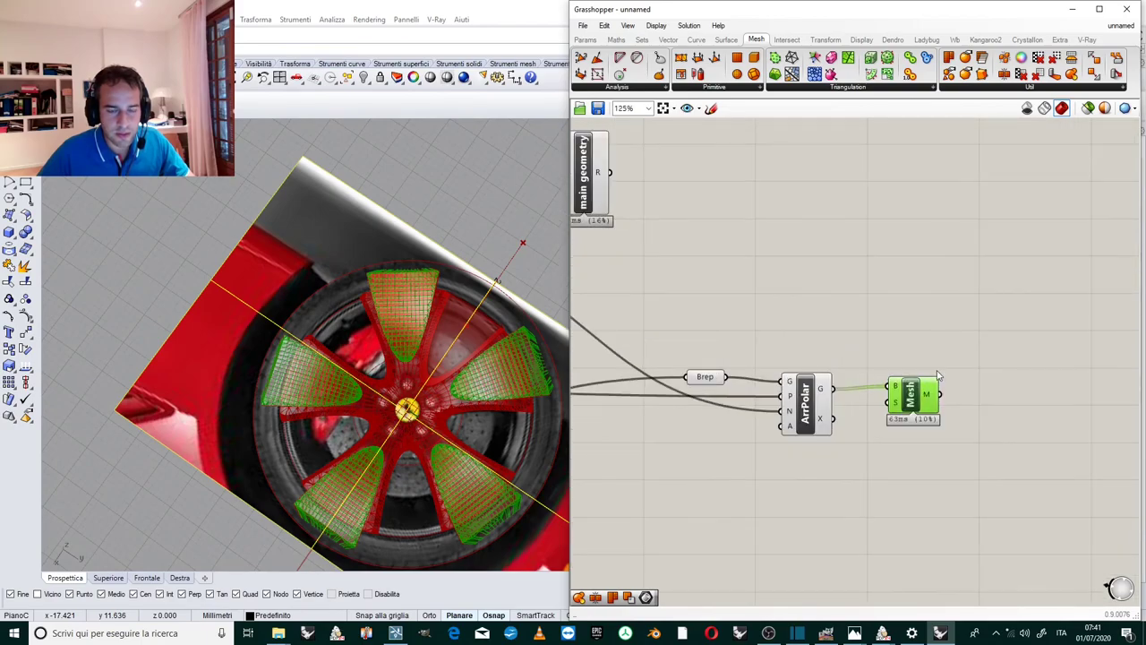
pyautogui.scroll(-2, 942, 373)
pyautogui.click(723, 234)
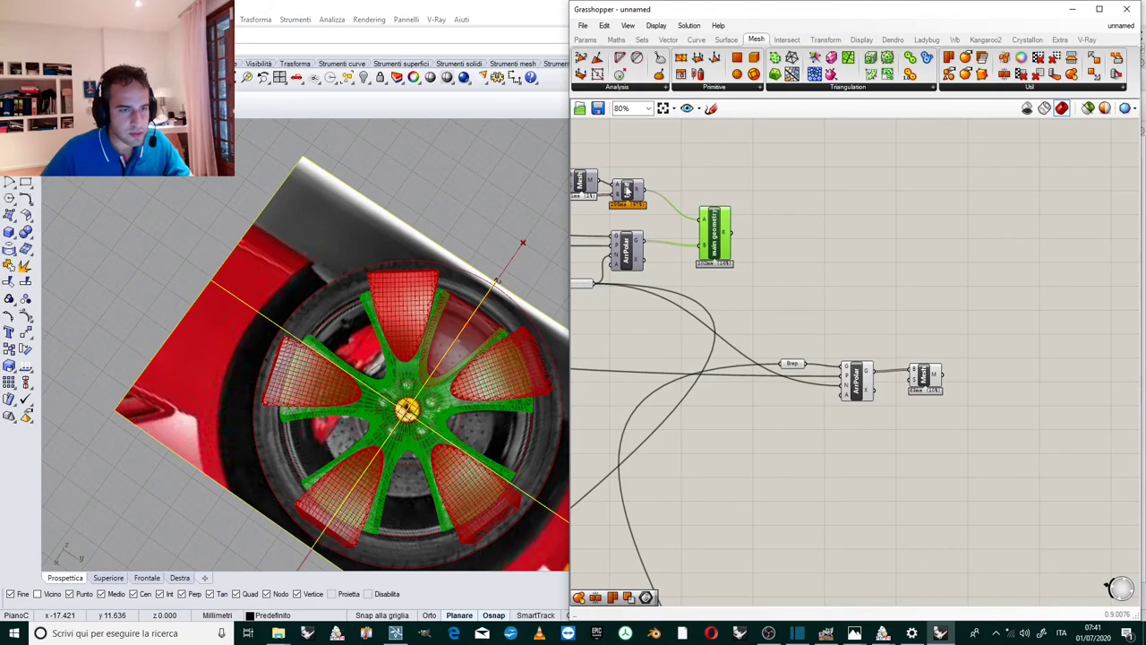
pyautogui.scroll(3, 627, 190)
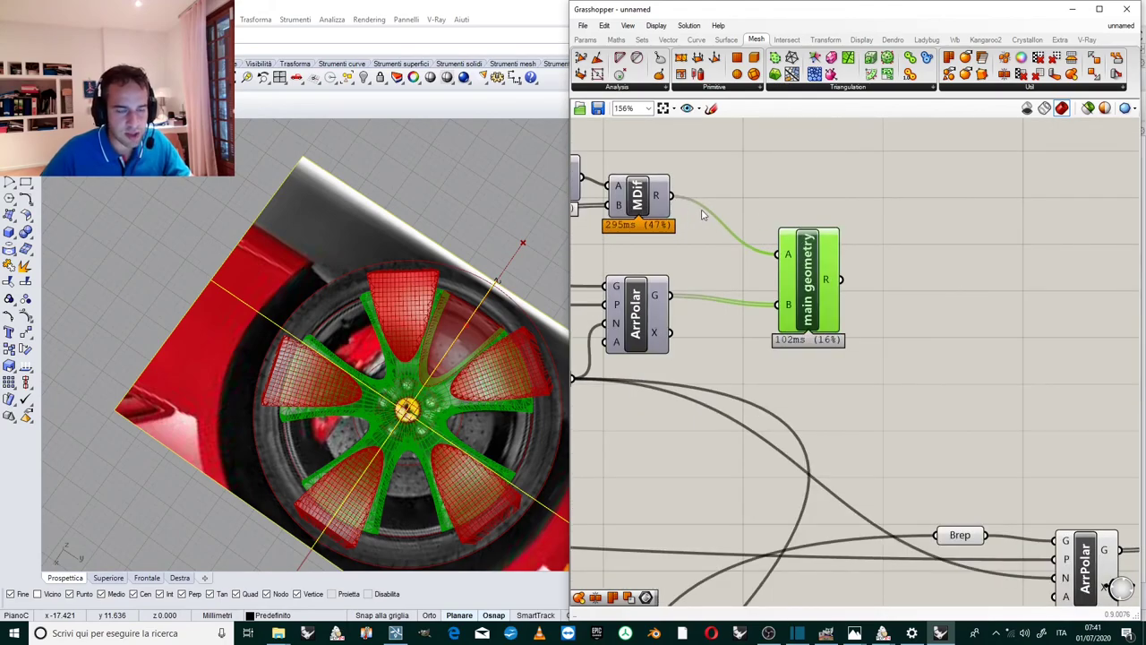
pyautogui.click(661, 210)
pyautogui.keyDown('alt'); pyautogui.moveTo(652, 208); pyautogui.dragTo(965, 298); pyautogui.keyUp('alt')
pyautogui.moveTo(842, 280); pyautogui.dragTo(907, 256)
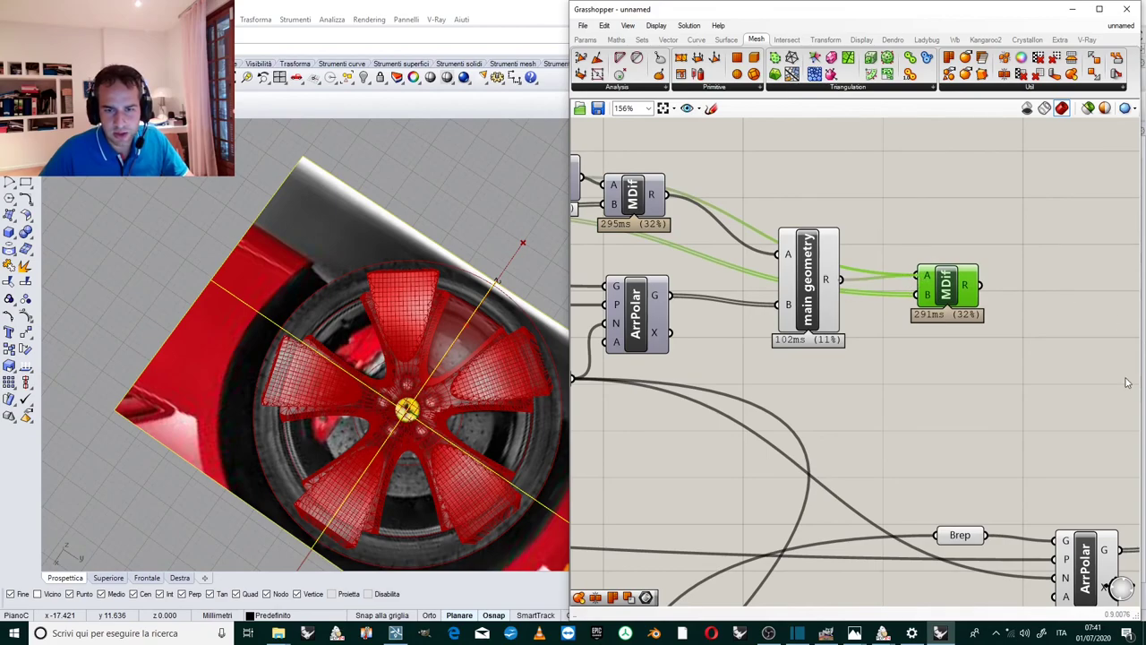
# Connect the new Mesh output to the copied Mesh Difference's B input and move the copy above the Mesh component.
pyautogui.scroll(-2, 1127, 382)
pyautogui.scroll(2, 1120, 382)
pyautogui.moveTo(1130, 477); pyautogui.dragTo(797, 215)
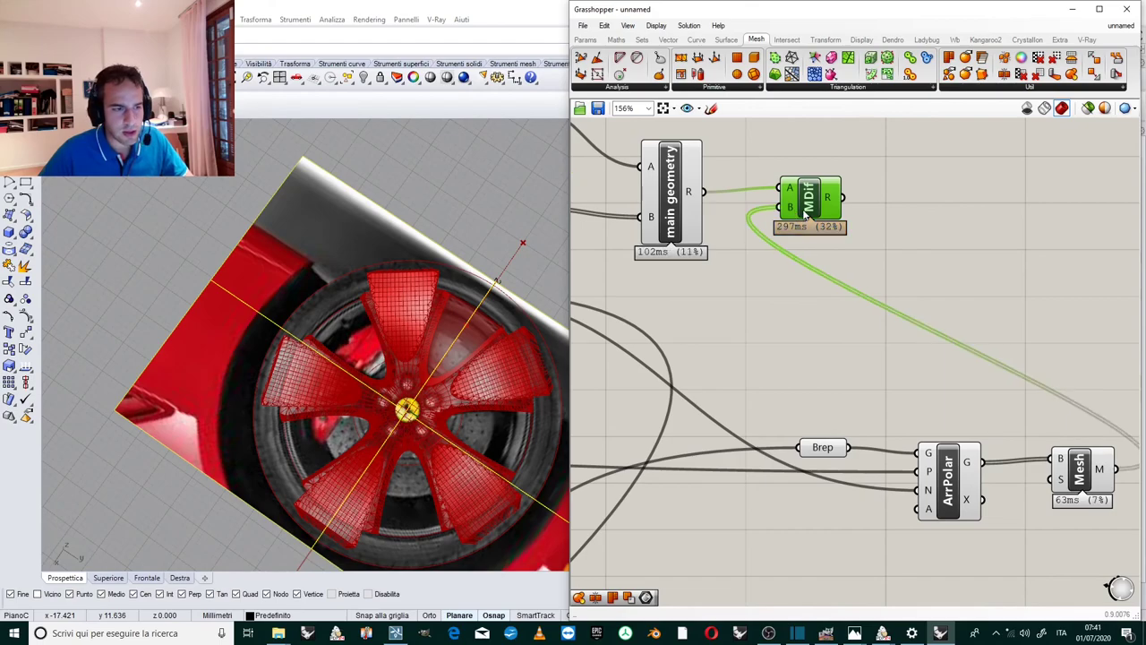
pyautogui.moveTo(797, 212); pyautogui.dragTo(957, 248)
pyautogui.scroll(-1, 956, 248)
pyautogui.click(979, 235)
pyautogui.scroll(2, 981, 232)
pyautogui.moveTo(887, 253); pyautogui.dragTo(1012, 309)
# Hide the previews of the Brep parameter, duplicated ArrPolar and Mesh components feeding the new Mesh Difference.
pyautogui.scroll(-4, 905, 256)
pyautogui.scroll(3, 1000, 301)
pyautogui.moveTo(967, 343); pyautogui.dragTo(665, 548)
pyautogui.middleClick(642, 541)
pyautogui.click(678, 507)
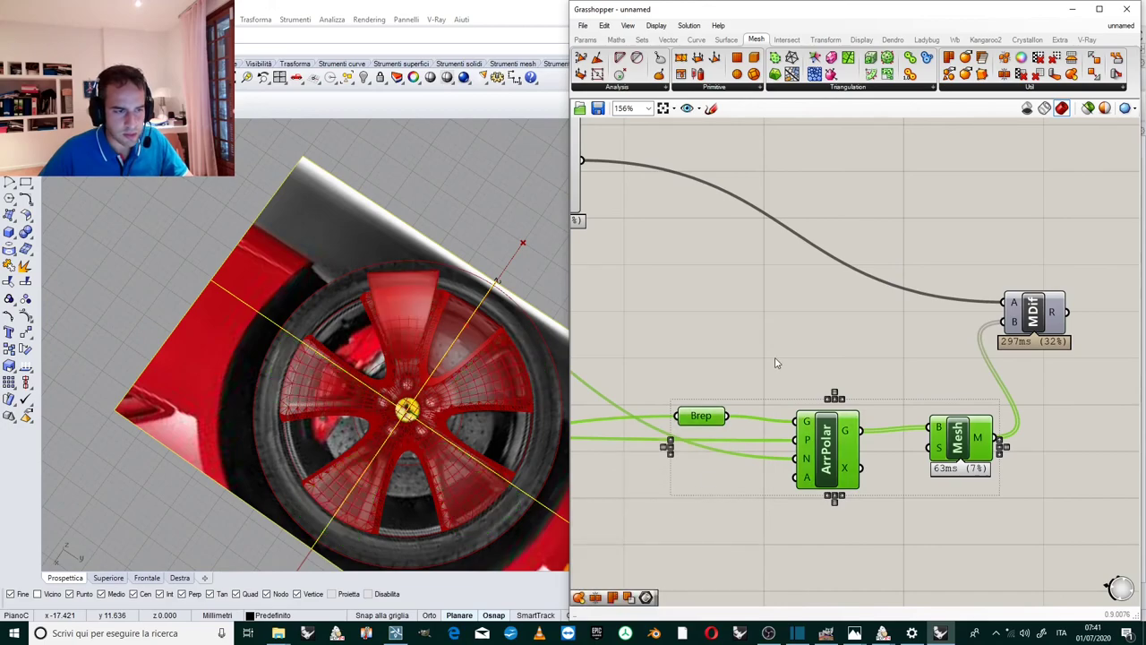
pyautogui.click(775, 364)
pyautogui.scroll(-3, 800, 341)
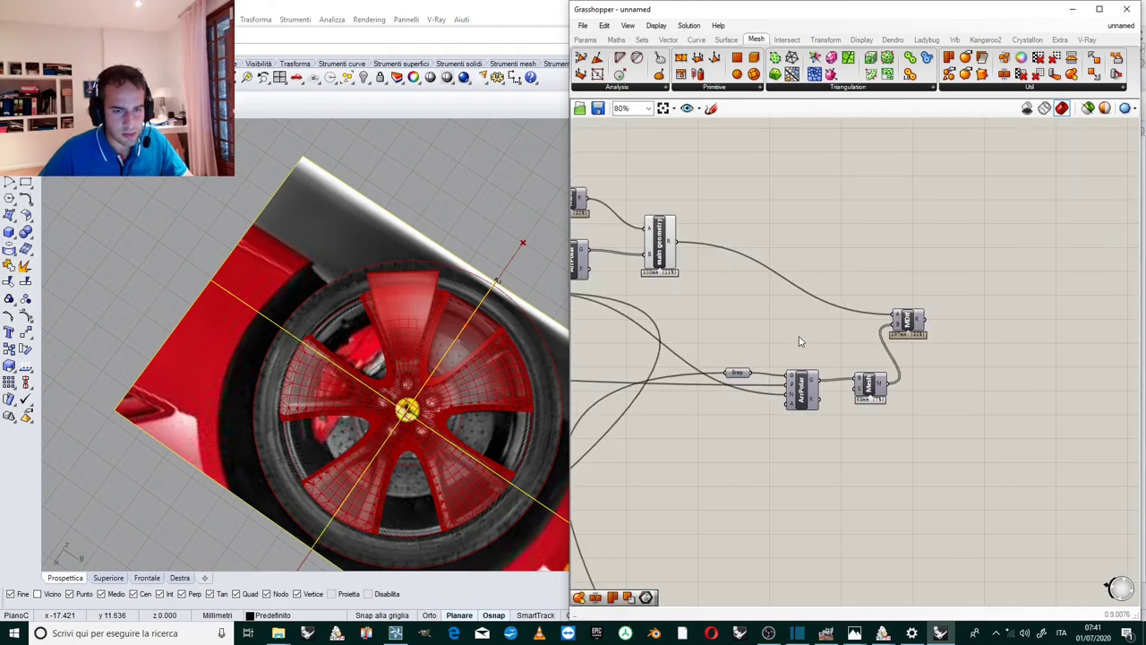
pyautogui.rightClick(907, 324)
pyautogui.click(928, 289)
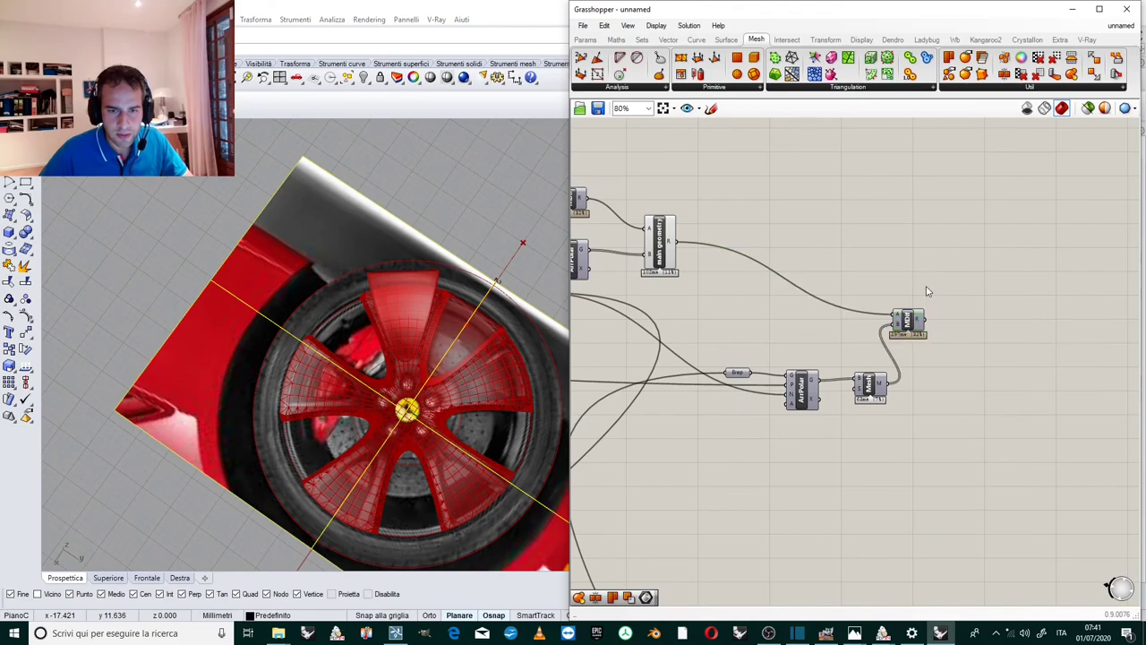
# Show the preview of the new Mesh Difference and hide the preview of main geometry.
pyautogui.rightClick(911, 322)
pyautogui.click(942, 349)
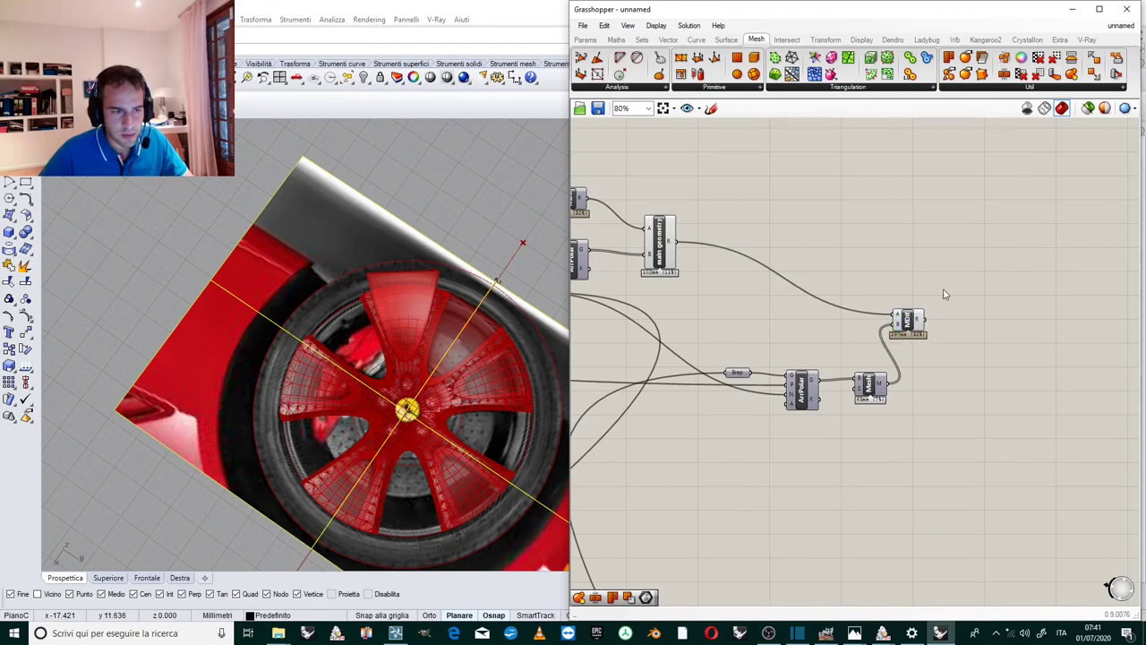
pyautogui.scroll(-3, 851, 362)
pyautogui.rightClick(755, 262)
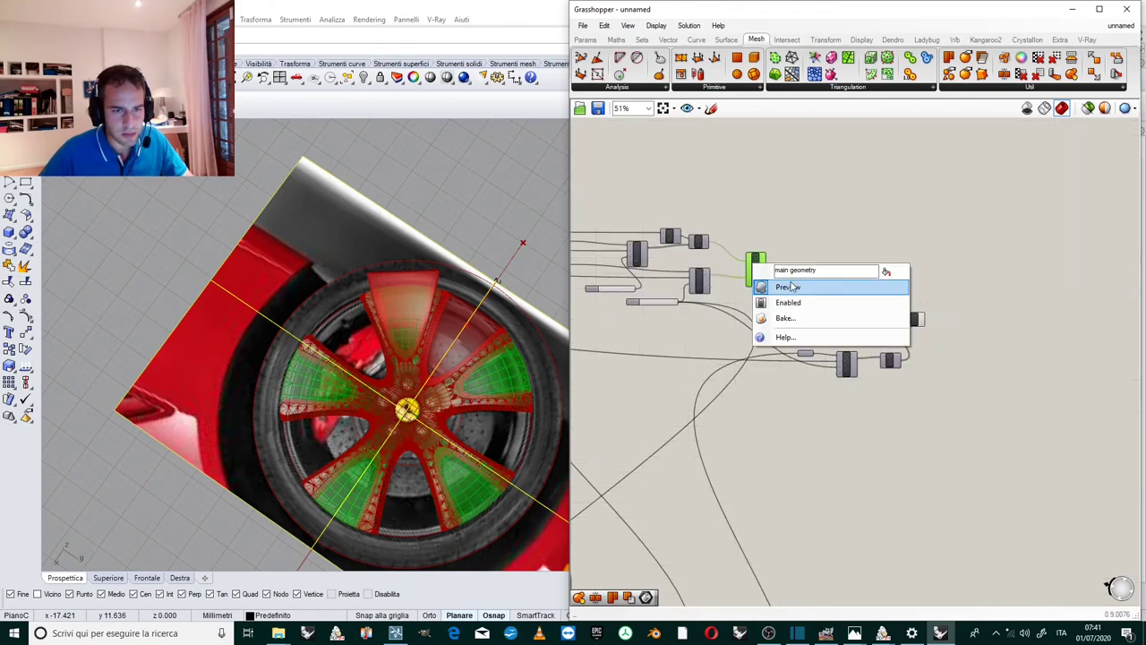
pyautogui.click(773, 288)
pyautogui.moveTo(452, 400); pyautogui.dragTo(460, 332, button='right')
pyautogui.click(869, 246)
# Hide the previews of the final components that position the opening volume before its polar array.
pyautogui.scroll(-3, 868, 242)
pyautogui.scroll(3, 796, 447)
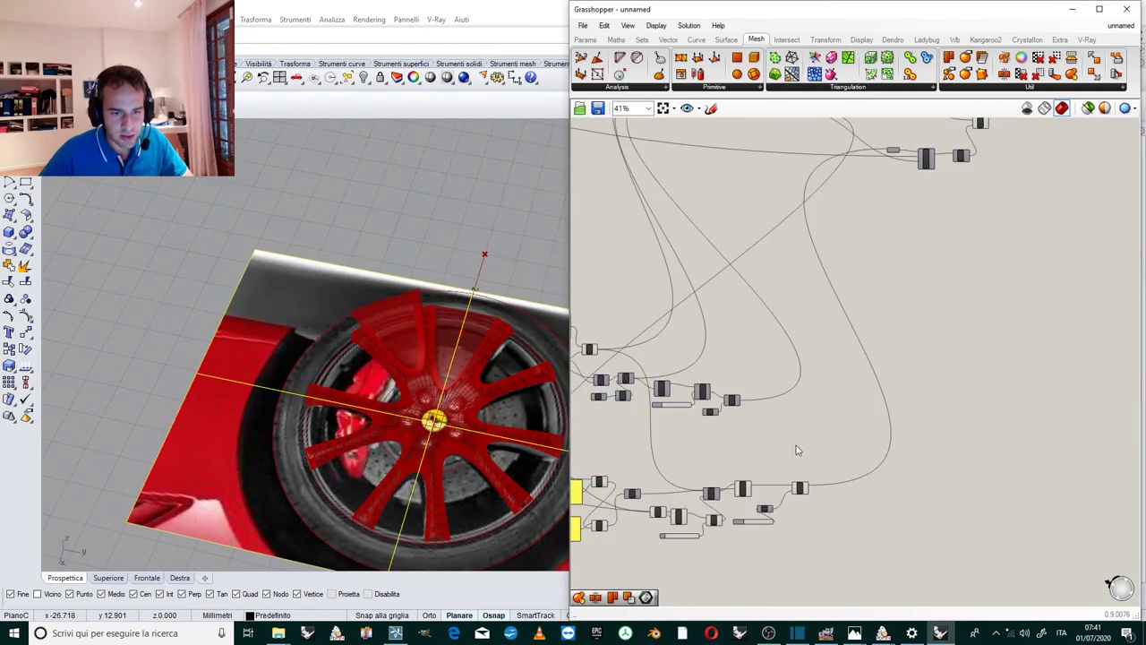
pyautogui.moveTo(829, 468); pyautogui.dragTo(708, 558)
pyautogui.middleClick(714, 542)
pyautogui.click(759, 515)
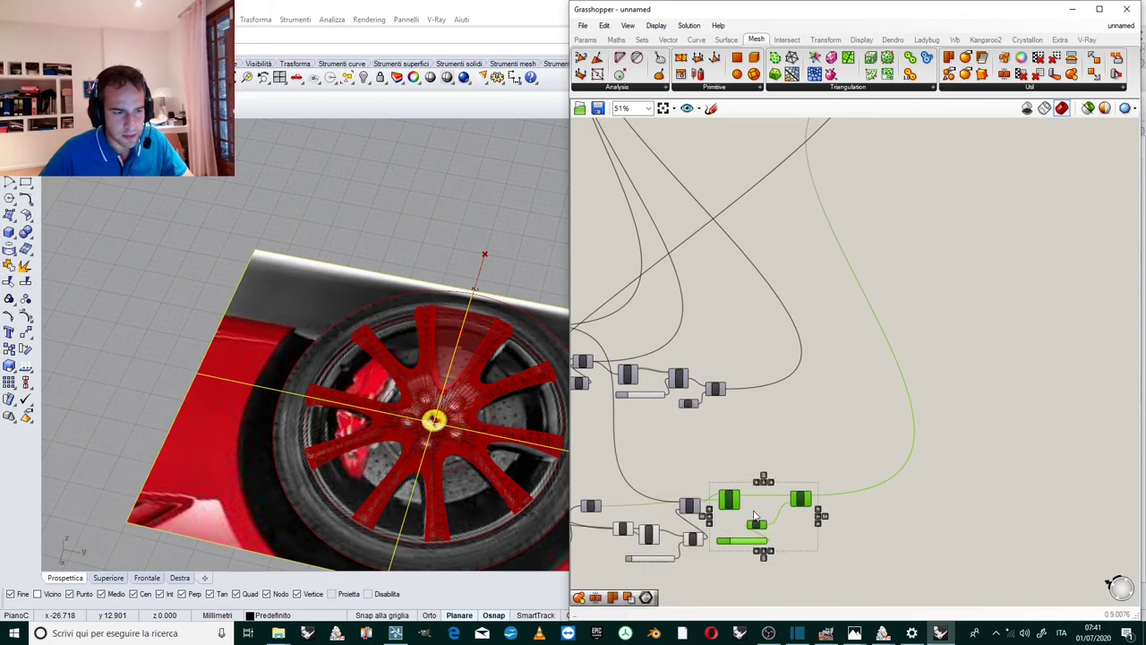
pyautogui.moveTo(462, 332); pyautogui.dragTo(502, 394, button='right')
pyautogui.scroll(-2, 505, 396)
pyautogui.scroll(5, 505, 397)
pyautogui.scroll(-4, 508, 330)
pyautogui.moveTo(509, 330); pyautogui.dragTo(485, 312, button='right')
# Check the components upstream of the opening volume for leftover previews and hide the Extrude Point preview.
pyautogui.click(855, 447)
pyautogui.scroll(-3, 855, 447)
pyautogui.scroll(3, 740, 481)
pyautogui.moveTo(762, 451); pyautogui.dragTo(725, 548)
pyautogui.moveTo(803, 422); pyautogui.dragTo(692, 593)
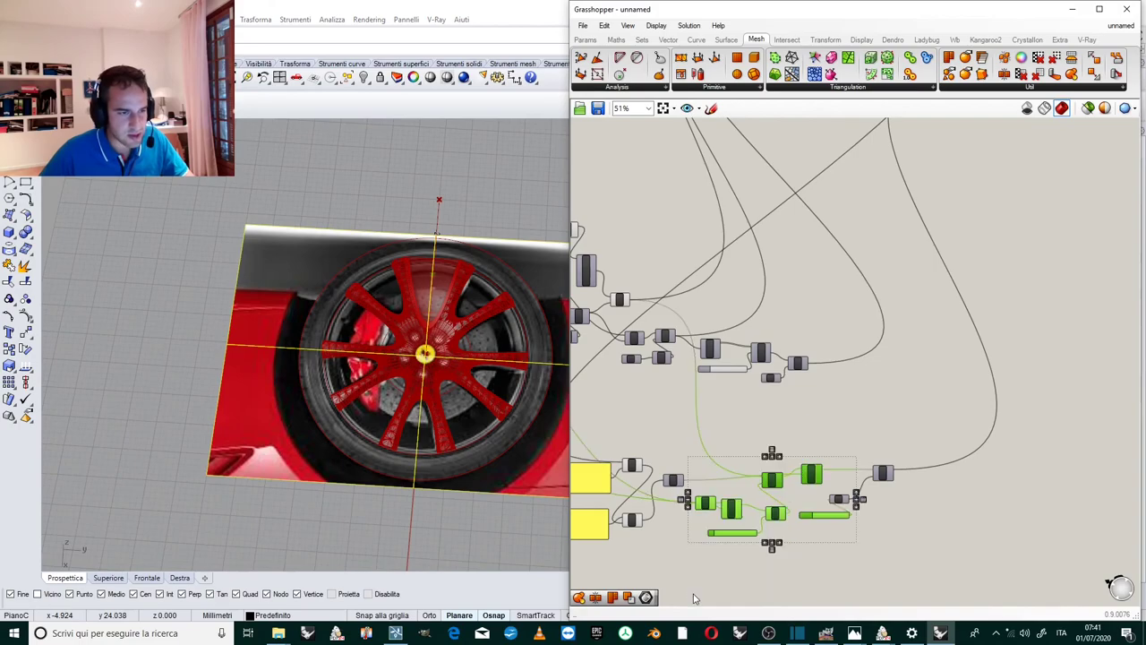
pyautogui.scroll(-2, 771, 463)
pyautogui.scroll(2, 708, 449)
pyautogui.moveTo(708, 449); pyautogui.dragTo(656, 560)
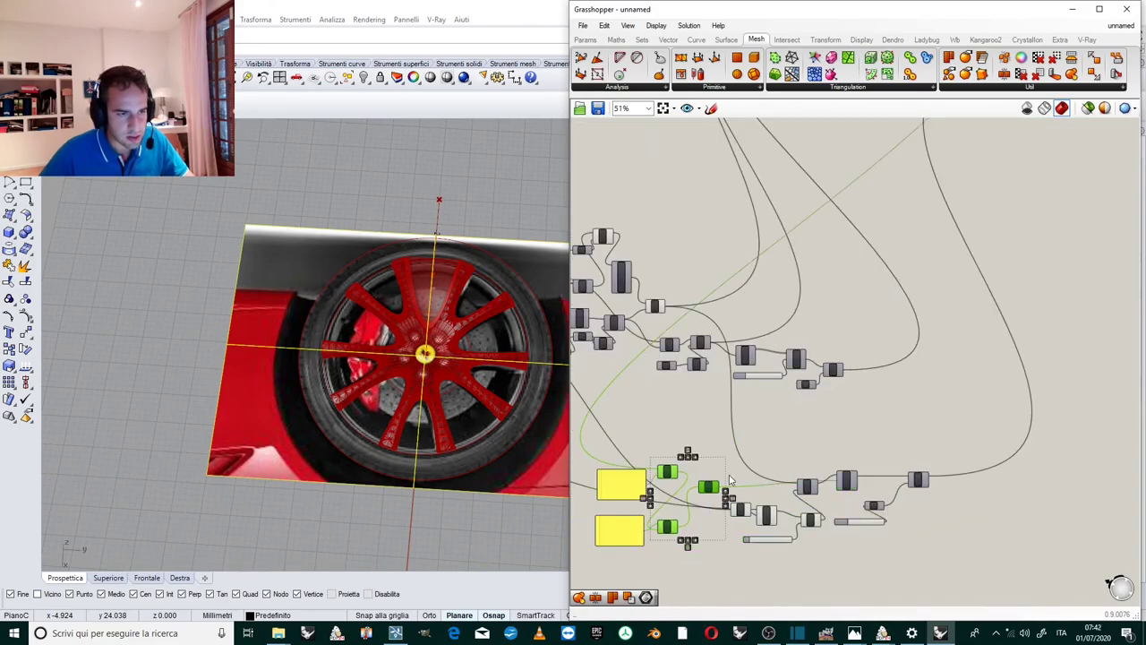
pyautogui.scroll(-2, 796, 439)
pyautogui.click(711, 349)
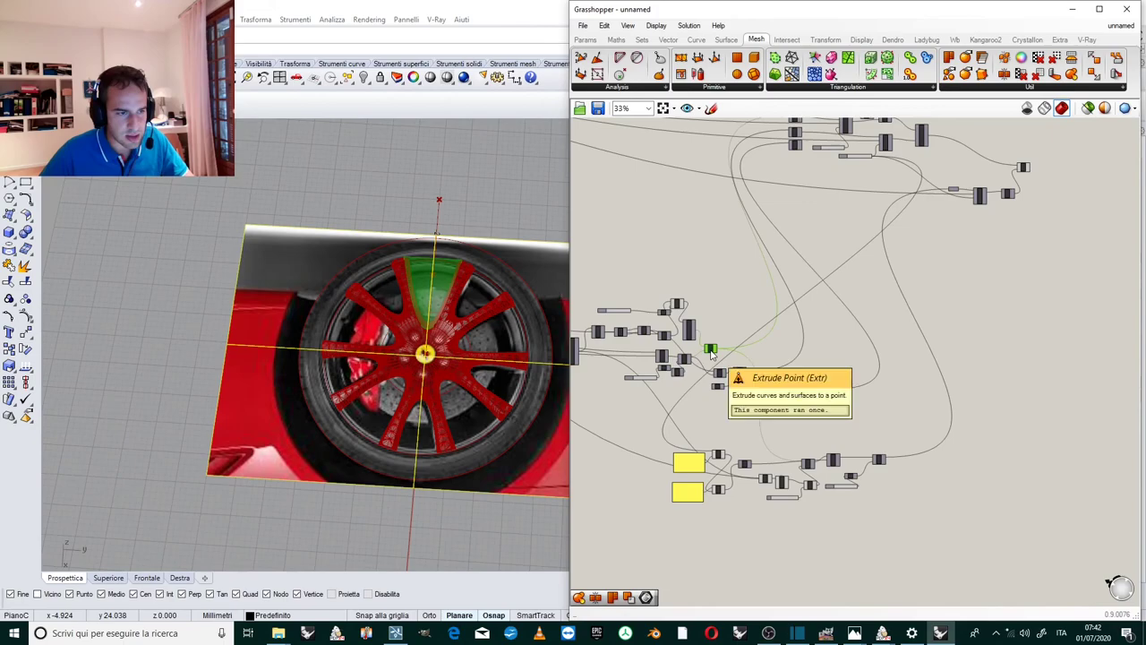
pyautogui.middleClick(712, 352)
pyautogui.click(749, 315)
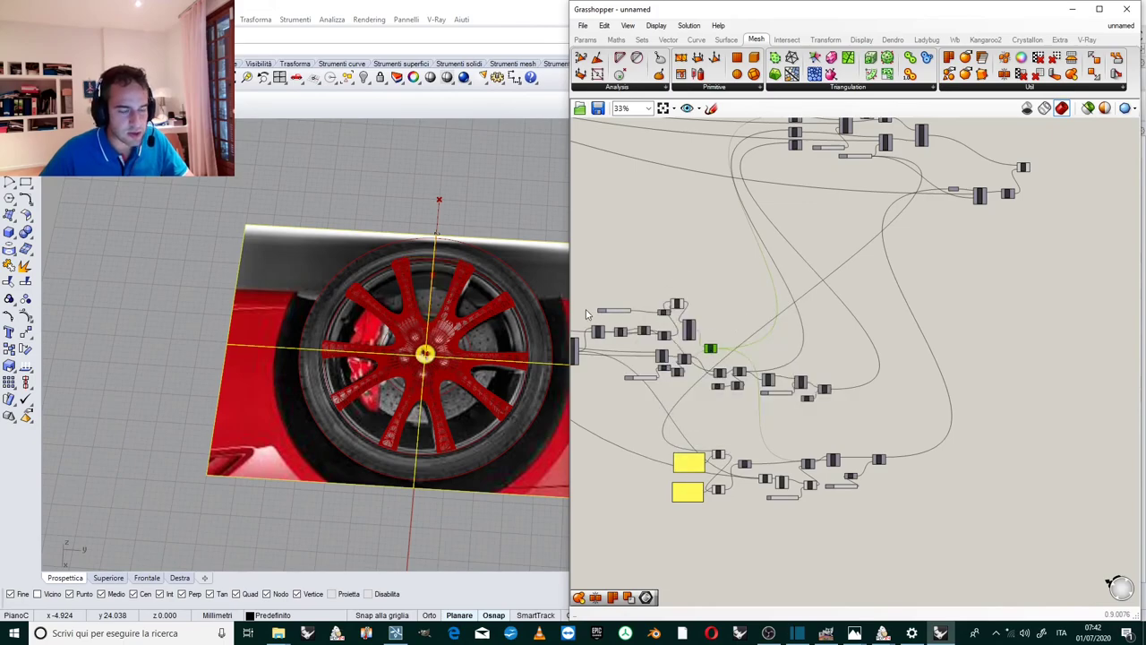
# Bake the new Mesh Difference result of the spoke geometry into Rhino.
pyautogui.scroll(3, 484, 327)
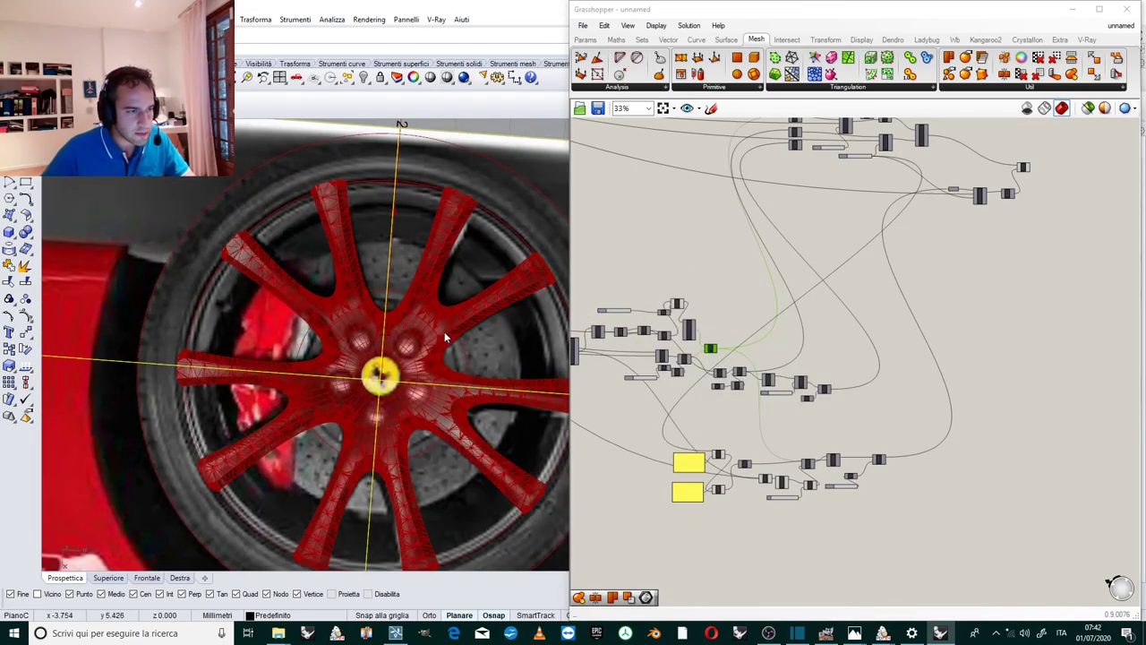
pyautogui.moveTo(437, 314); pyautogui.dragTo(414, 249, button='right')
pyautogui.scroll(6, 943, 266)
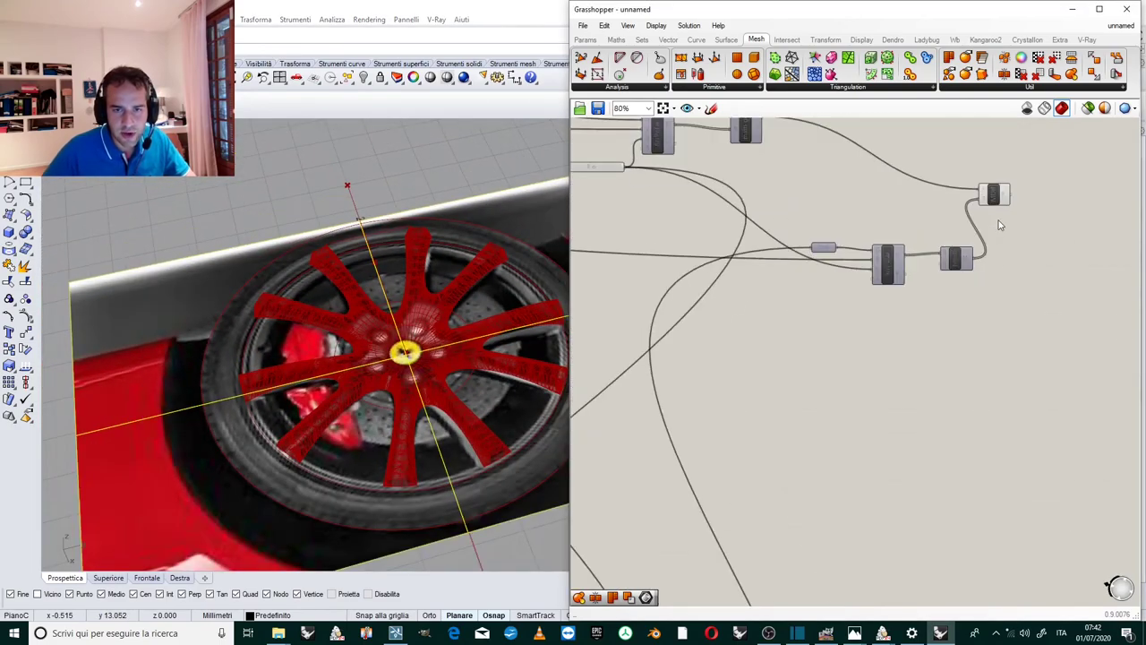
pyautogui.click(995, 197)
pyautogui.rightClick(989, 200)
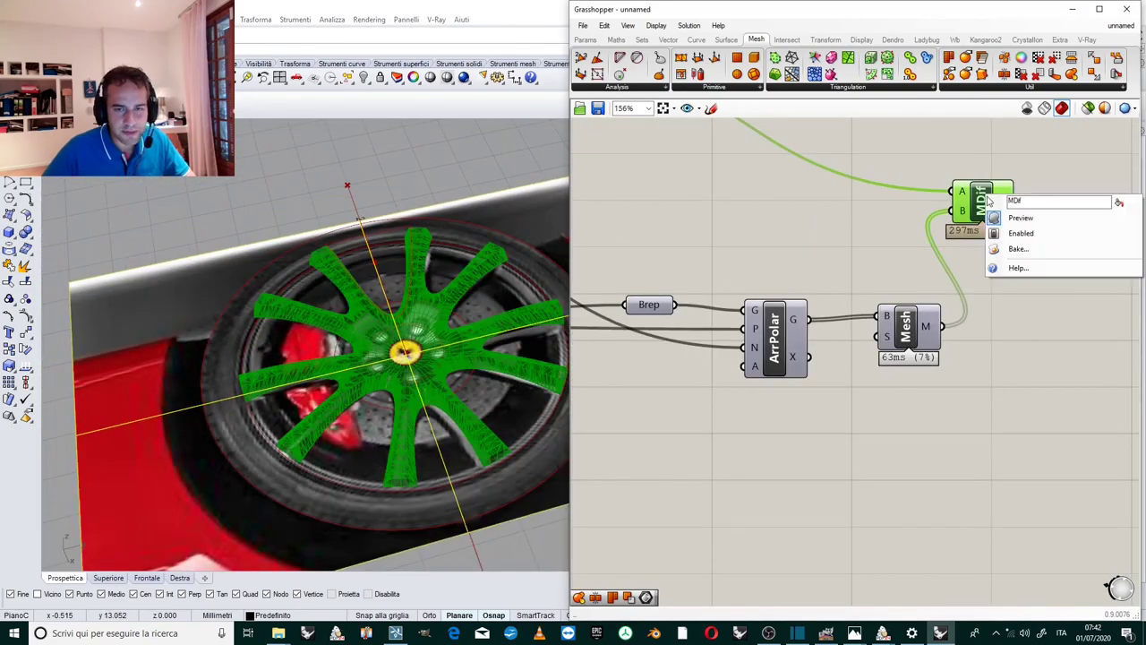
pyautogui.click(1018, 248)
pyautogui.click(1038, 362)
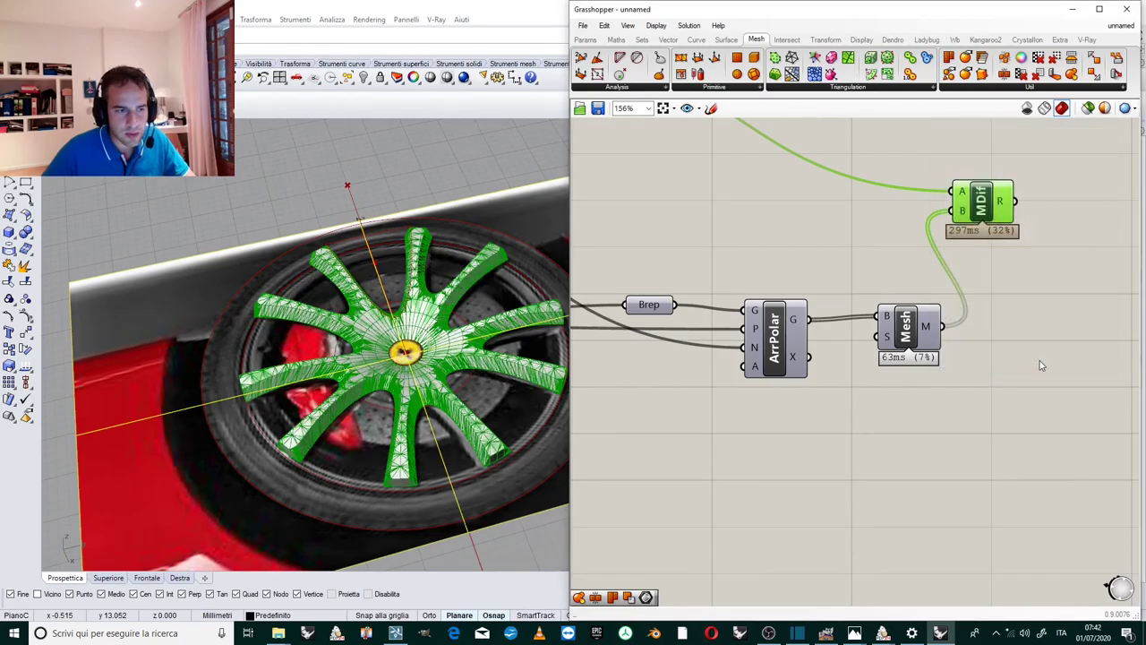
# Examine the baked spoke mesh from several angles and distances, comparing it with the reference wheel photo.
pyautogui.scroll(5, 421, 383)
pyautogui.moveTo(421, 383); pyautogui.dragTo(466, 439, button='right')
pyautogui.scroll(-5, 405, 287)
pyautogui.scroll(7, 487, 267)
pyautogui.moveTo(488, 267); pyautogui.dragTo(434, 170, button='right')
pyautogui.scroll(-8, 391, 220)
pyautogui.scroll(6, 390, 220)
pyautogui.scroll(-6, 403, 179)
pyautogui.scroll(4, 366, 251)
pyautogui.moveTo(365, 251); pyautogui.dragTo(462, 309, button='right')
pyautogui.scroll(-5, 434, 267)
pyautogui.scroll(-5, 457, 309)
pyautogui.scroll(7, 457, 313)
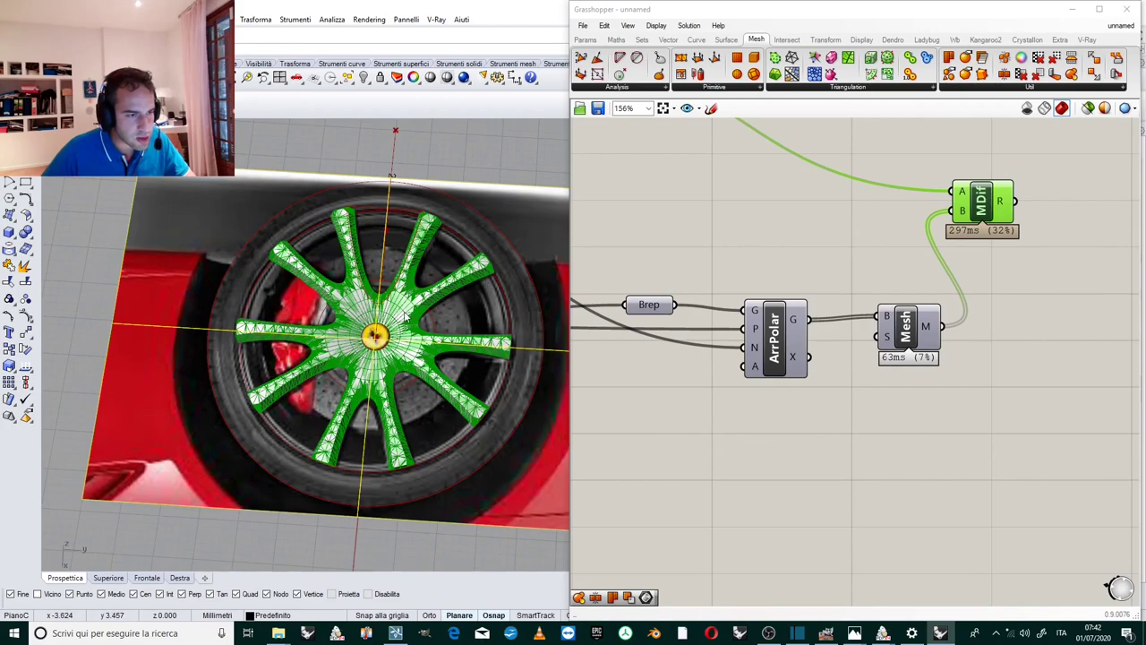
pyautogui.scroll(2, 406, 316)
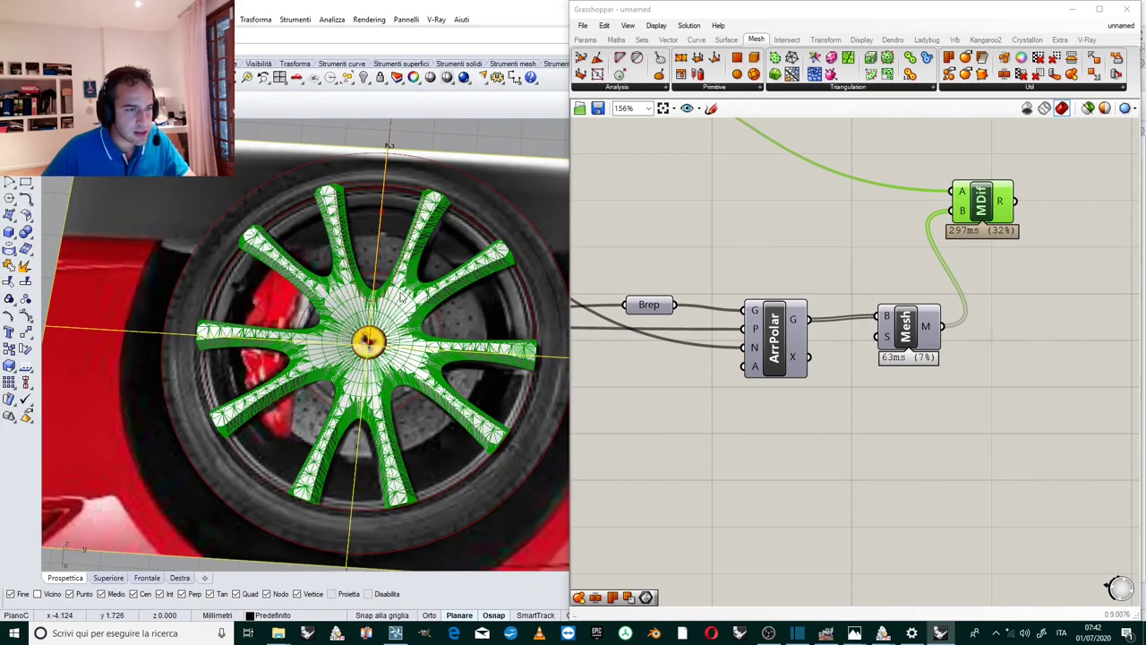
pyautogui.moveTo(314, 352); pyautogui.dragTo(336, 381, button='right')
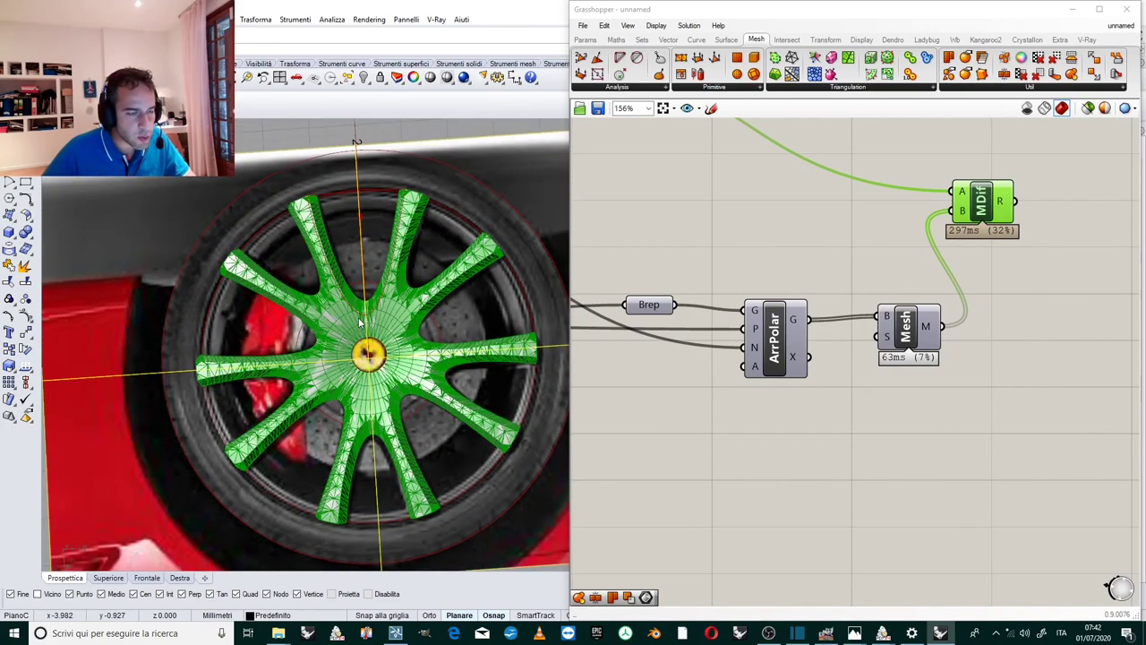
pyautogui.scroll(-3, 362, 322)
pyautogui.scroll(2, 380, 329)
pyautogui.moveTo(380, 329)
pyautogui.mouseDown(button='right')
pyautogui.moveTo(422, 270)
pyautogui.moveTo(438, 220)
pyautogui.moveTo(463, 210)
pyautogui.moveTo(381, 346)
pyautogui.mouseUp(button='right')
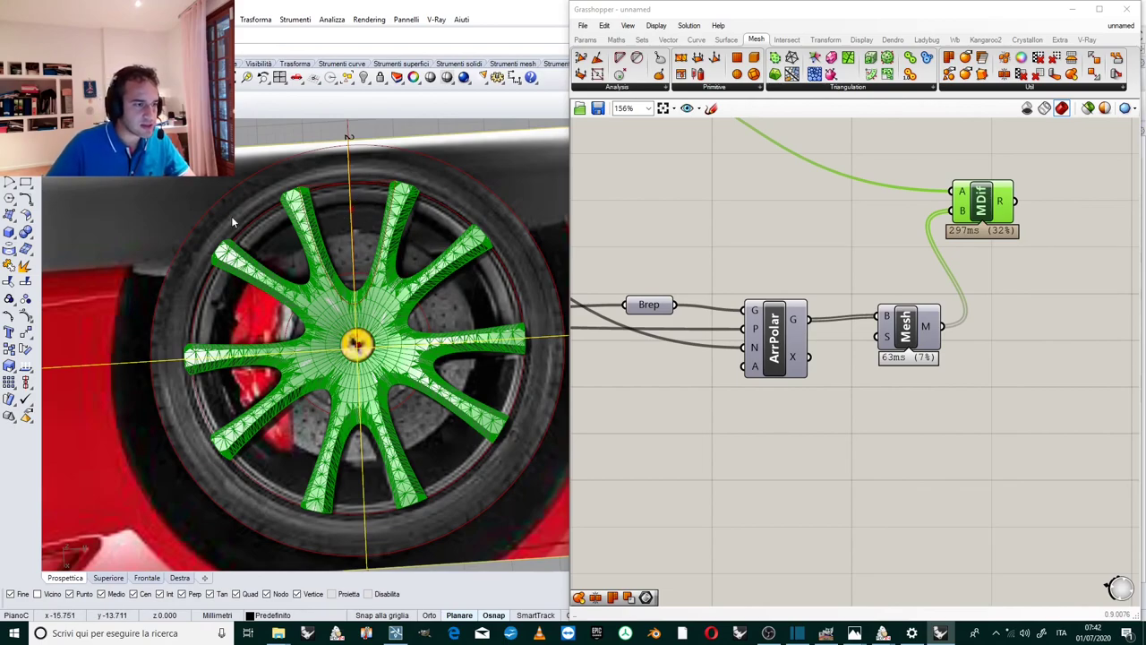
pyautogui.scroll(2, 228, 347)
pyautogui.scroll(-3, 254, 337)
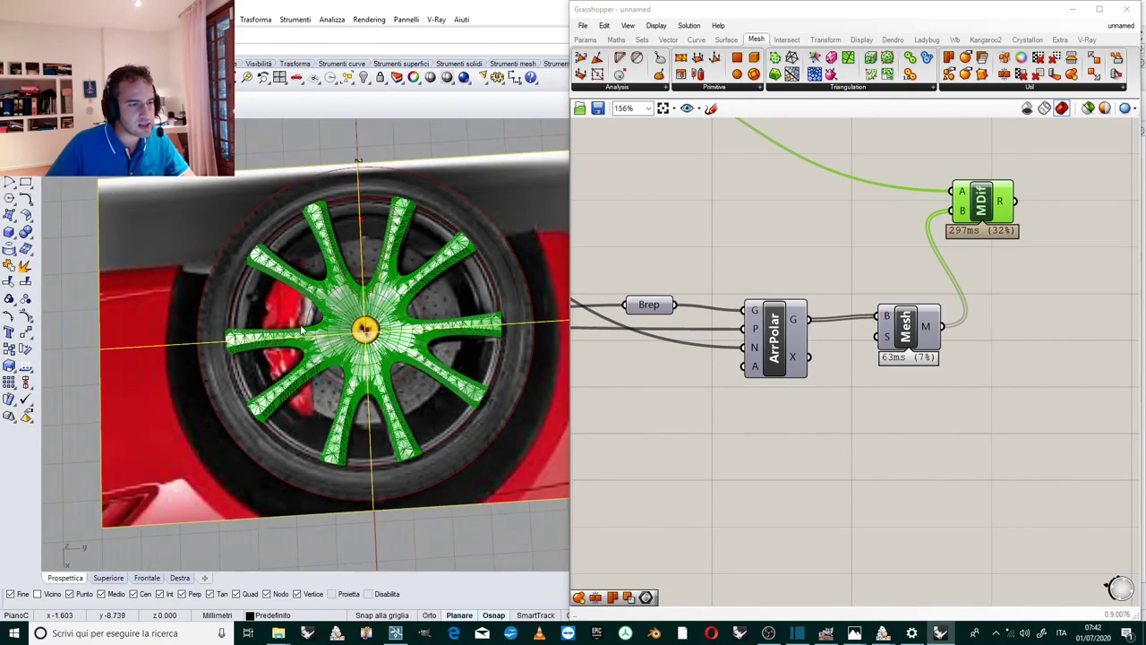
pyautogui.moveTo(332, 302); pyautogui.dragTo(332, 314, button='right')
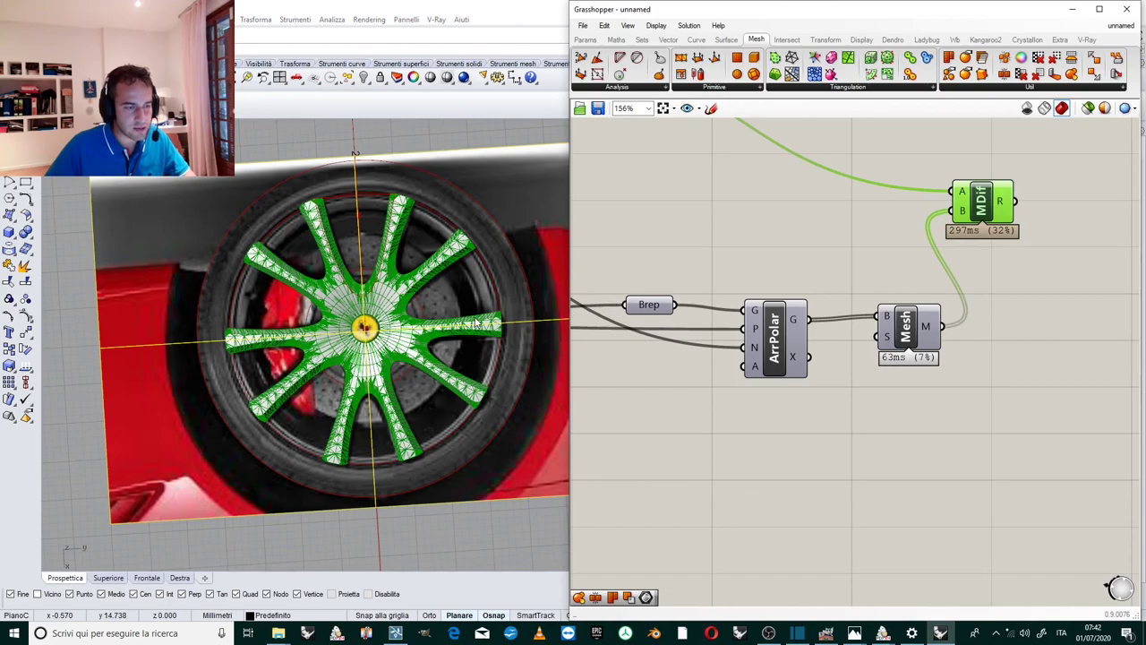
pyautogui.scroll(3, 383, 324)
pyautogui.scroll(-5, 389, 350)
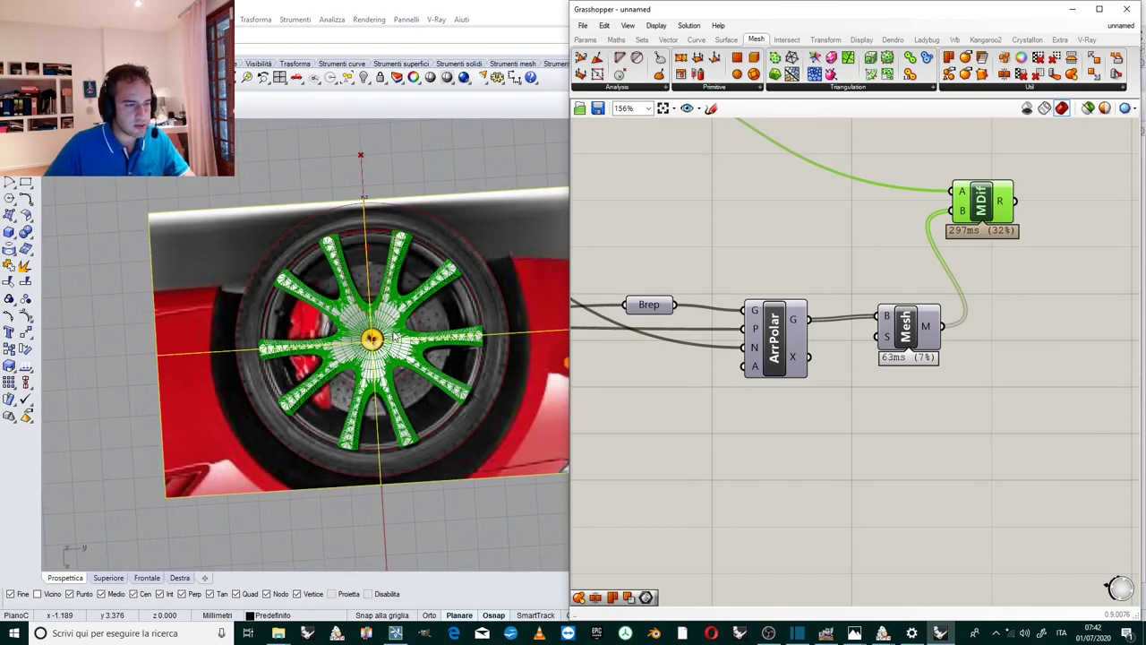